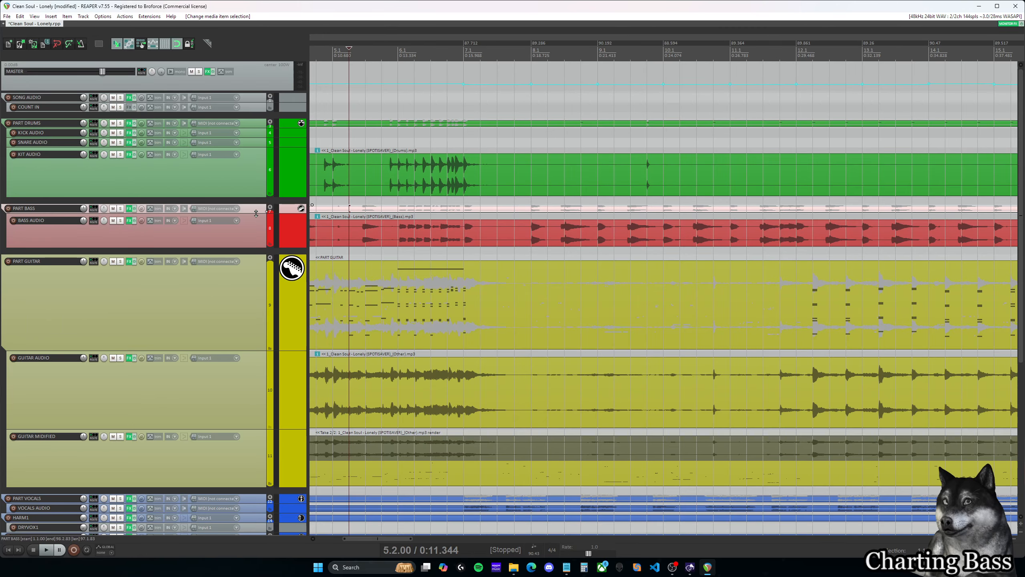
- Enlarge the PART BASS track and open its MIDI item for editing with all difficulty rows in view
drag(256, 213, 256, 259)
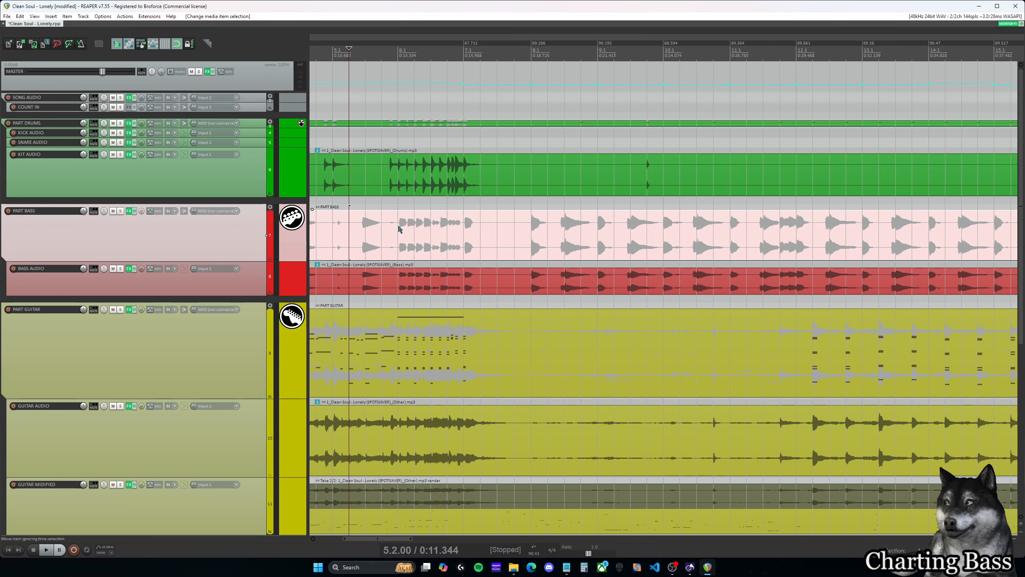
double_click(405, 229)
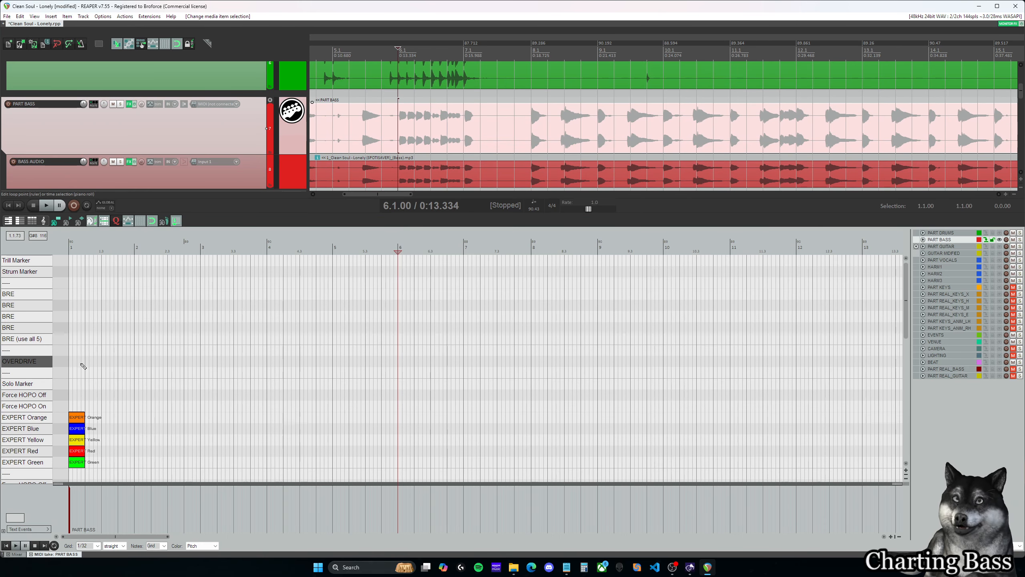
scroll(90, 387, down, 3)
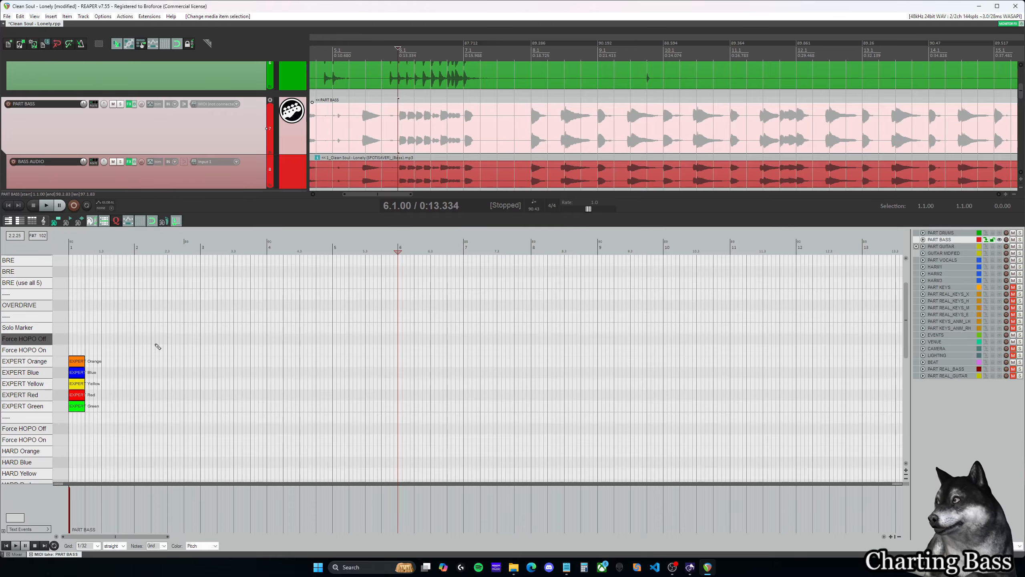
scroll(174, 340, down, 5)
scroll(174, 341, down, 5)
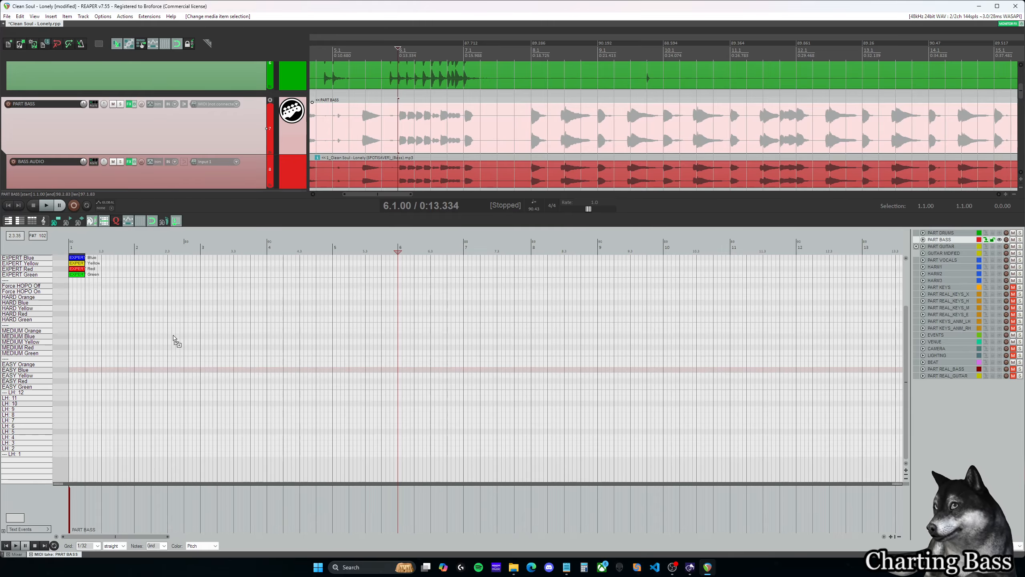
scroll(27, 252, up, 3)
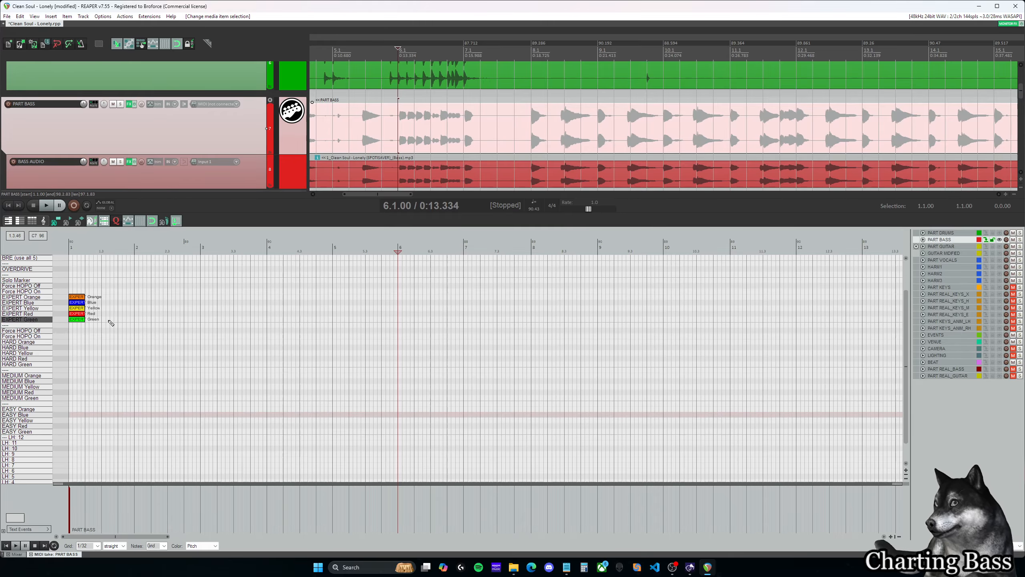
- Turn off note names on the piano roll notes of the PART BASS MIDI item
right_click(27, 251)
mouse_move(60, 293)
mouse_move(171, 397)
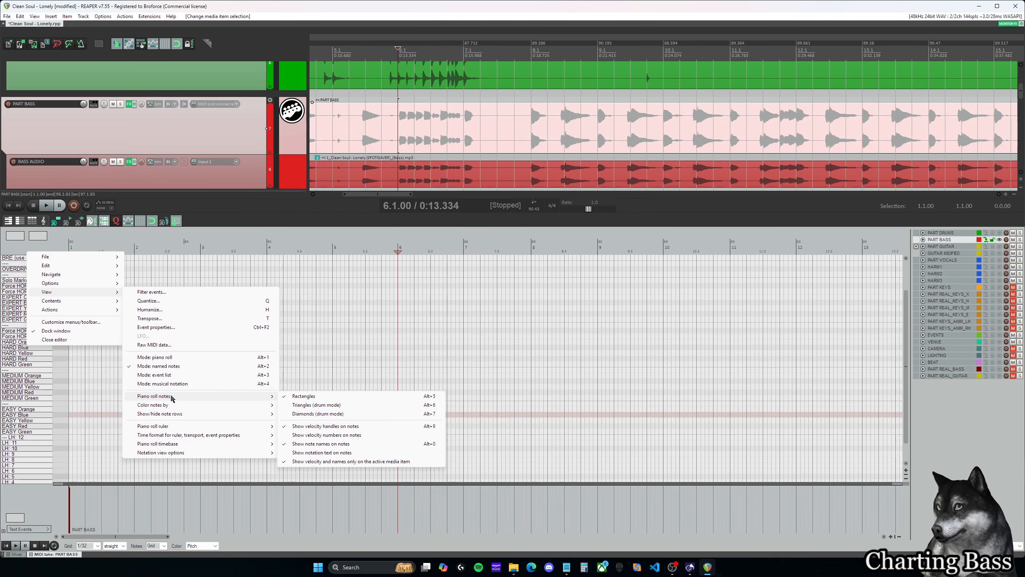
click(323, 444)
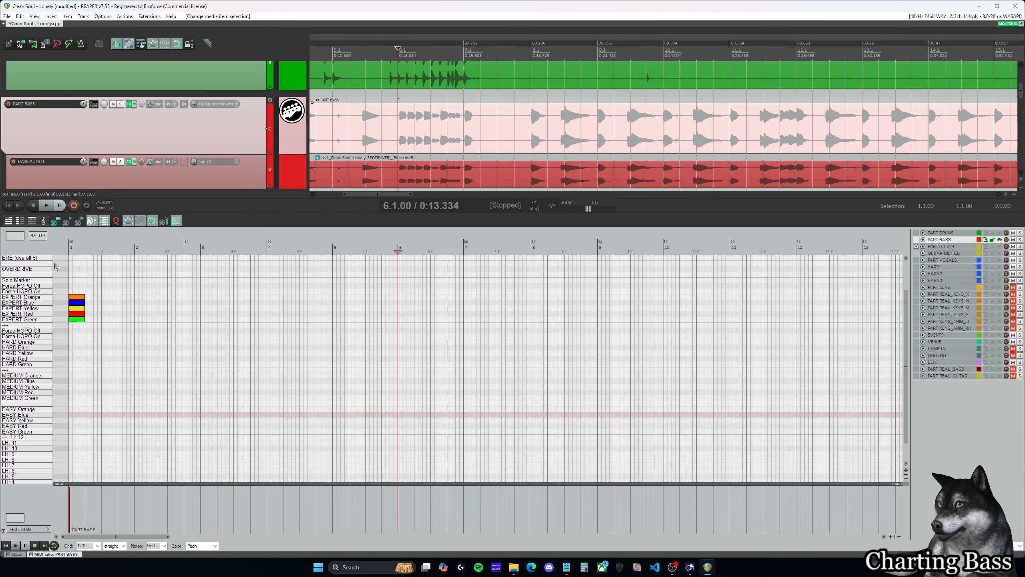
- Draw a long test note on the EXPERT Orange row and turn off velocity handles on notes
drag(102, 298, 171, 297)
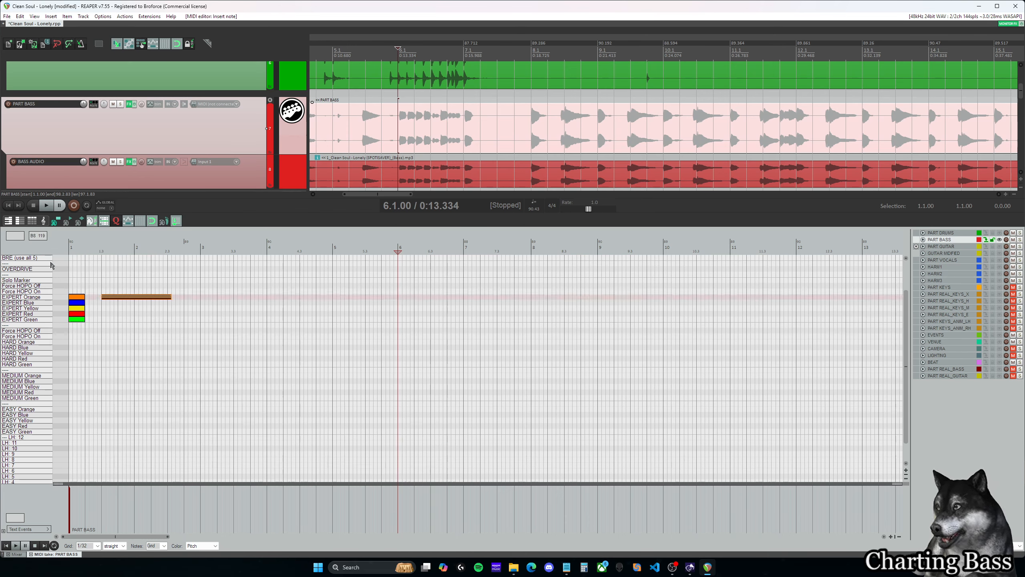
right_click(43, 253)
mouse_move(83, 291)
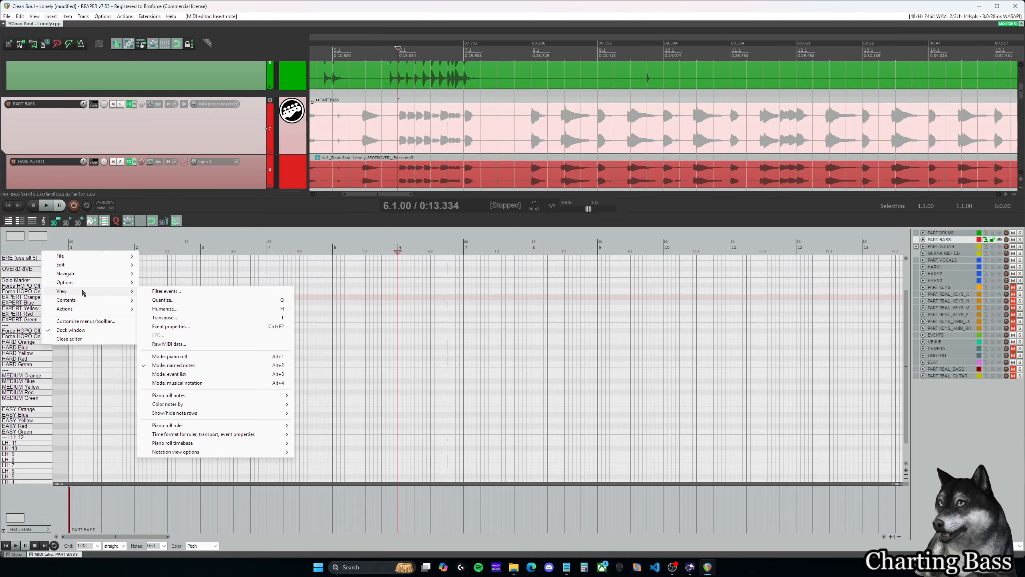
mouse_move(202, 395)
click(323, 426)
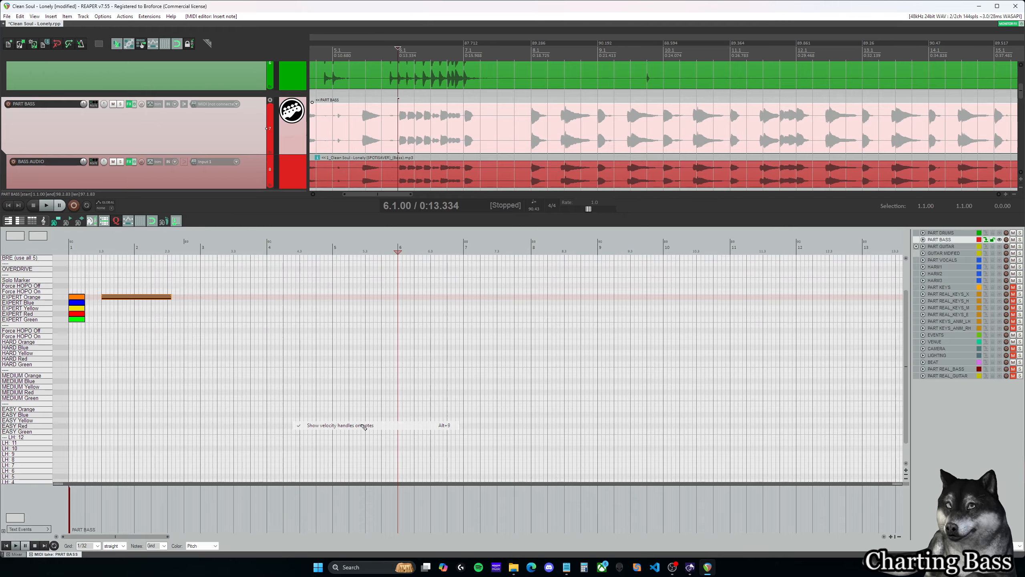
- Delete all the EXPERT notes at the start of PART BASS, including the long test note on the Orange row
drag(192, 355, 65, 285)
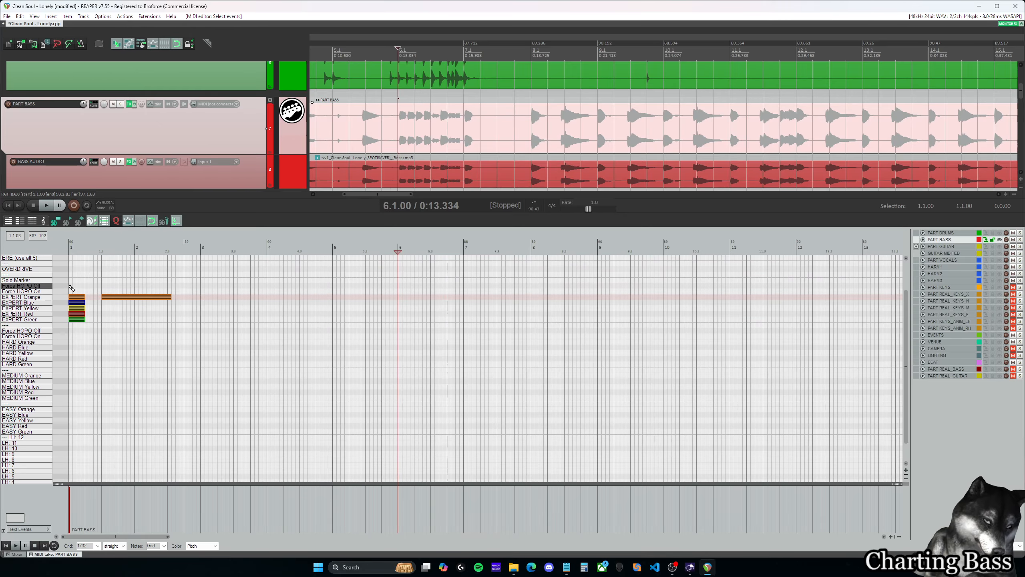
key(Delete)
scroll(99, 302, up, 1)
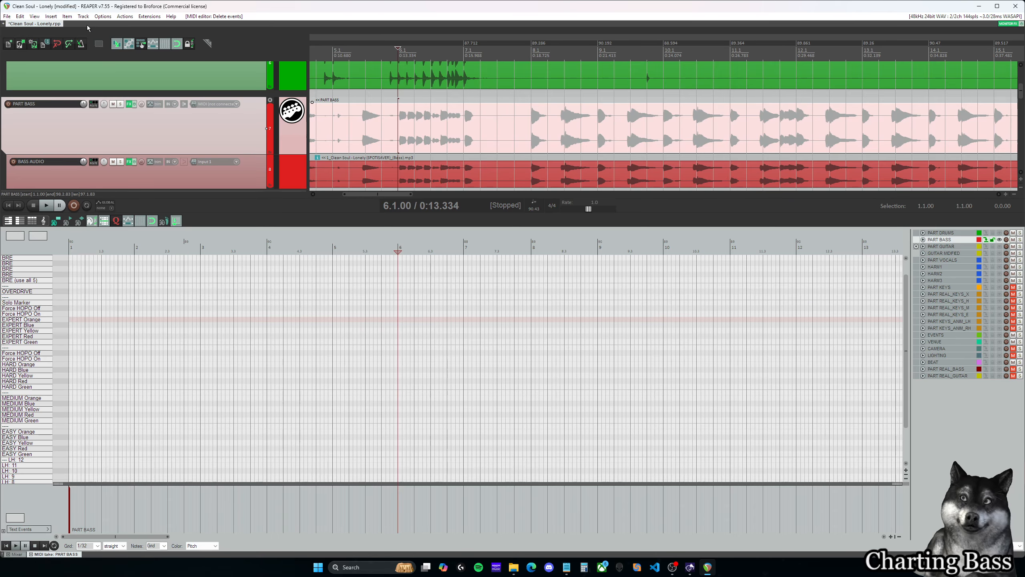
click(5, 16)
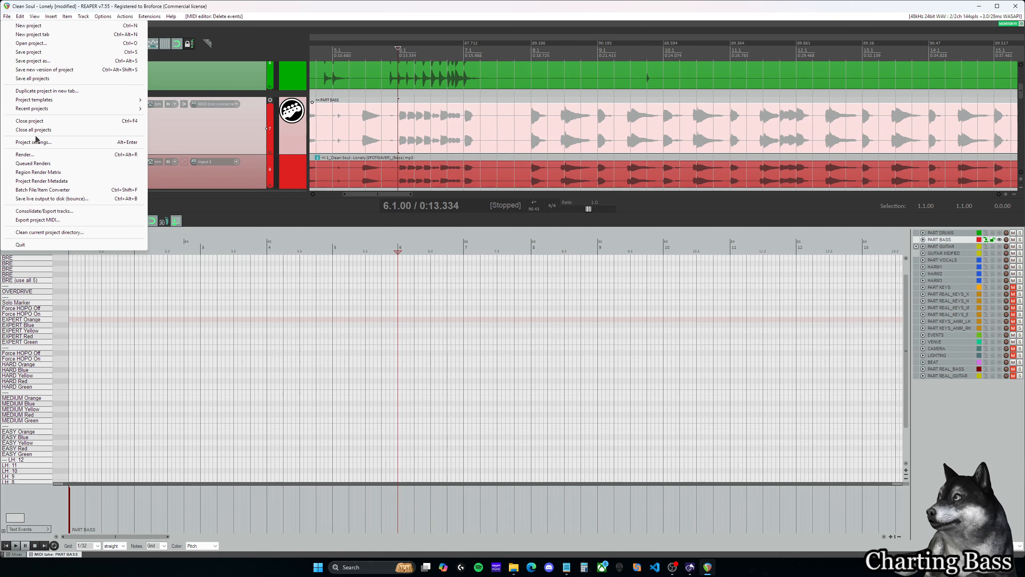
mouse_move(61, 100)
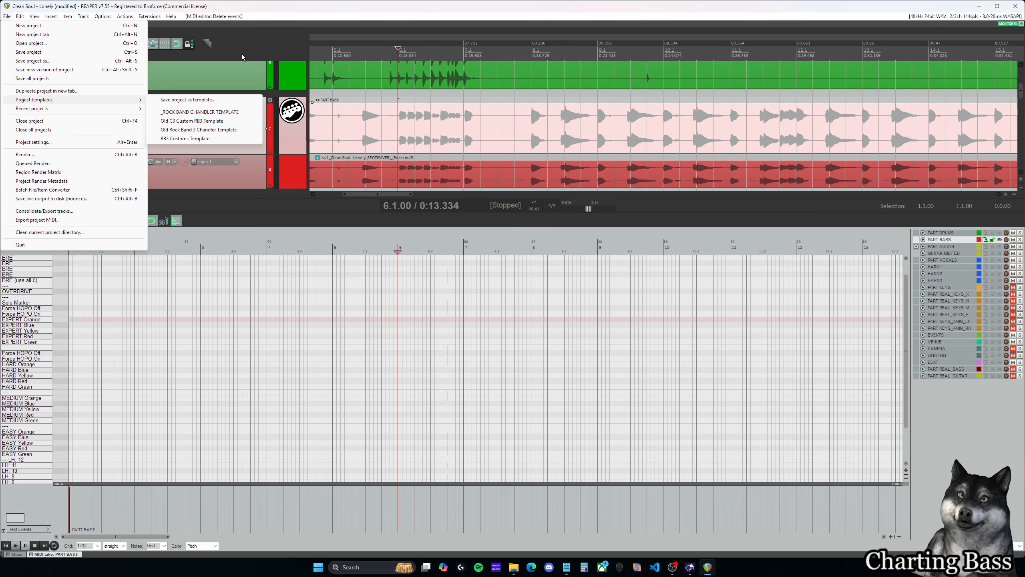
click(267, 9)
scroll(236, 162, down, 1)
scroll(236, 161, up, 1)
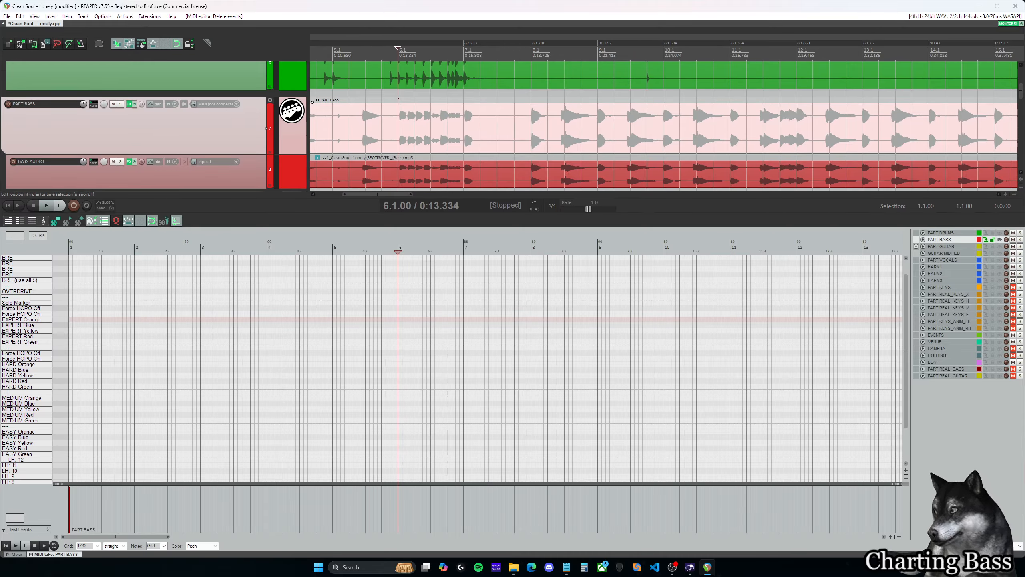
key(alt+Tab)
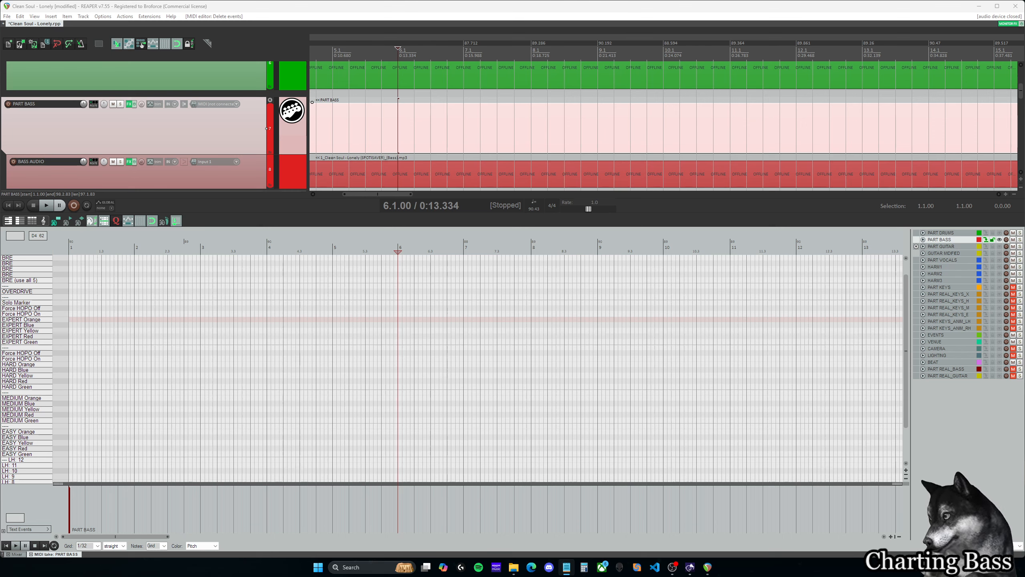
click(400, 20)
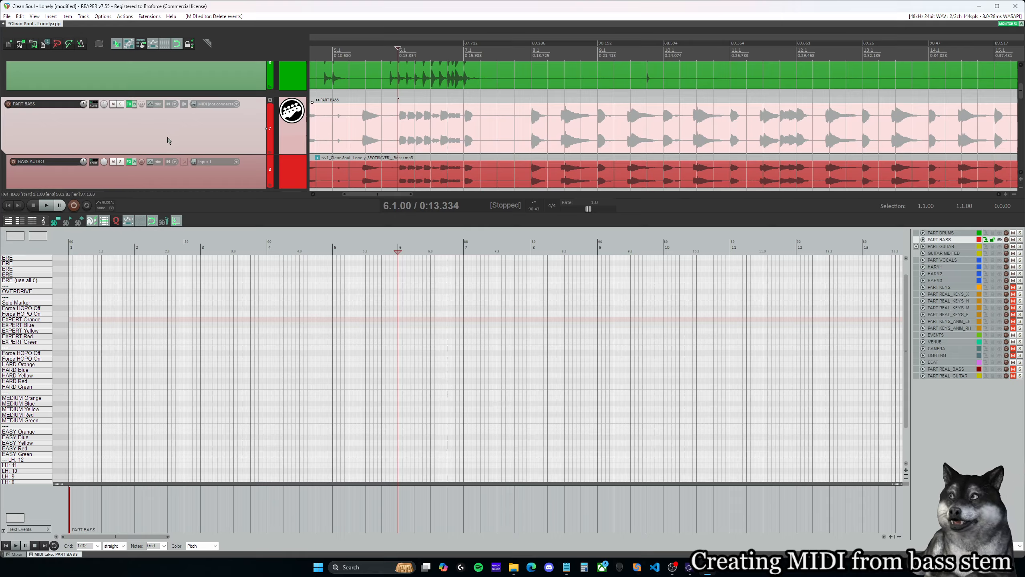
- Duplicate the BASS AUDIO track together with its bass stem
scroll(142, 140, down, 1)
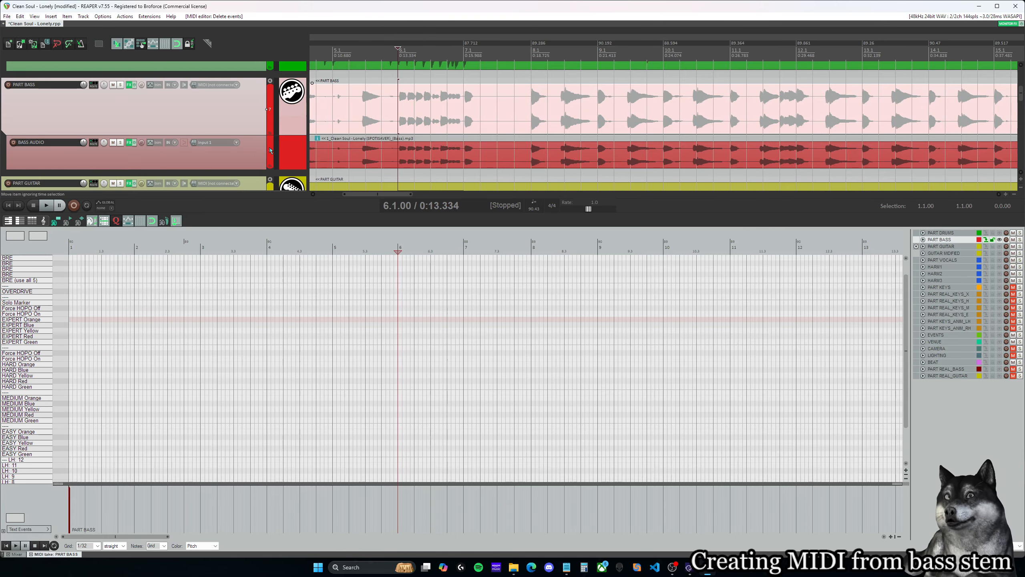
click(340, 149)
drag(375, 193, 352, 194)
right_click(257, 152)
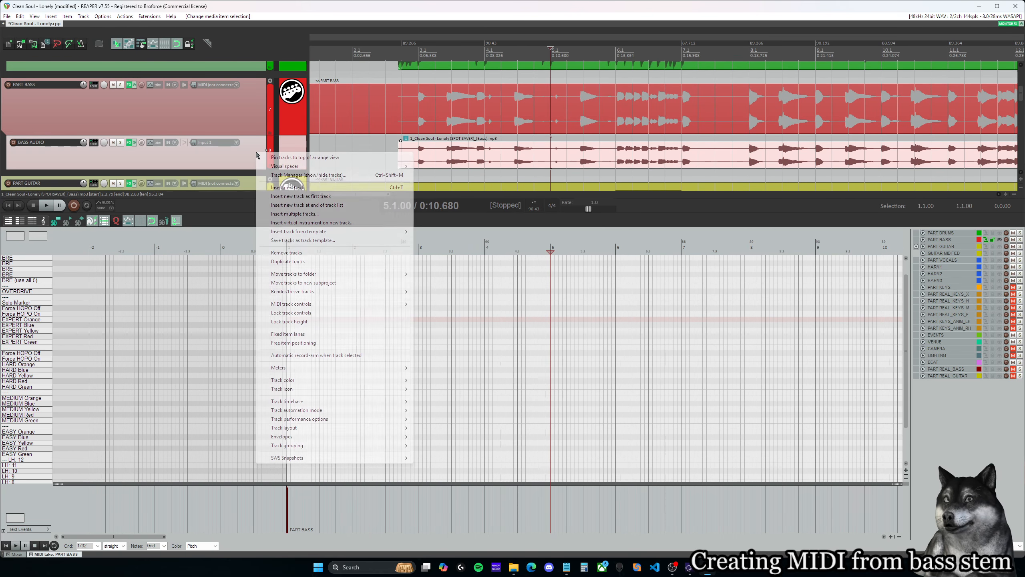
click(281, 262)
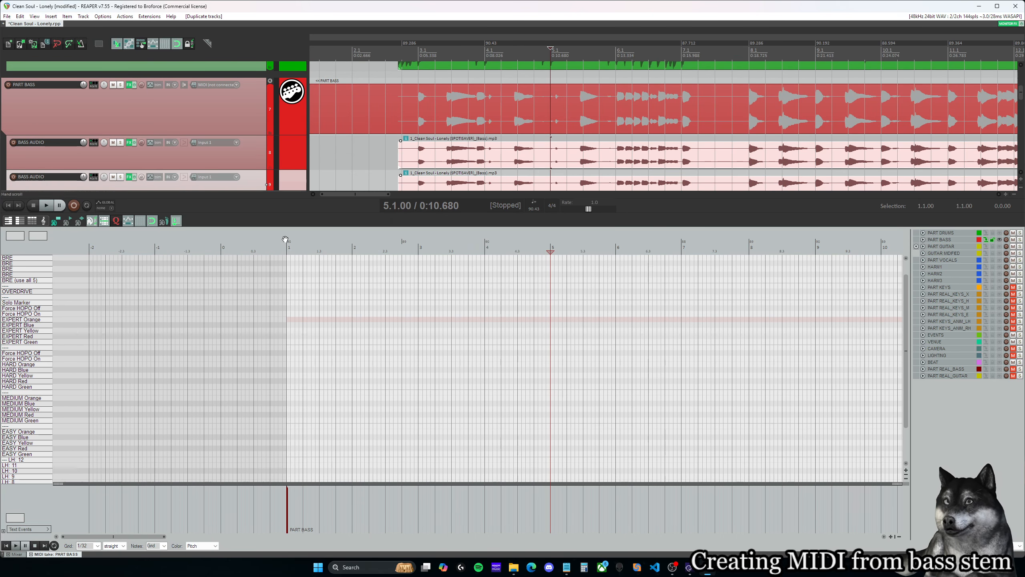
- Audition the duplicated BASS AUDIO track in solo from measure 3, ending with playback stopped and the solo removed
scroll(348, 127, down, 1)
click(434, 164)
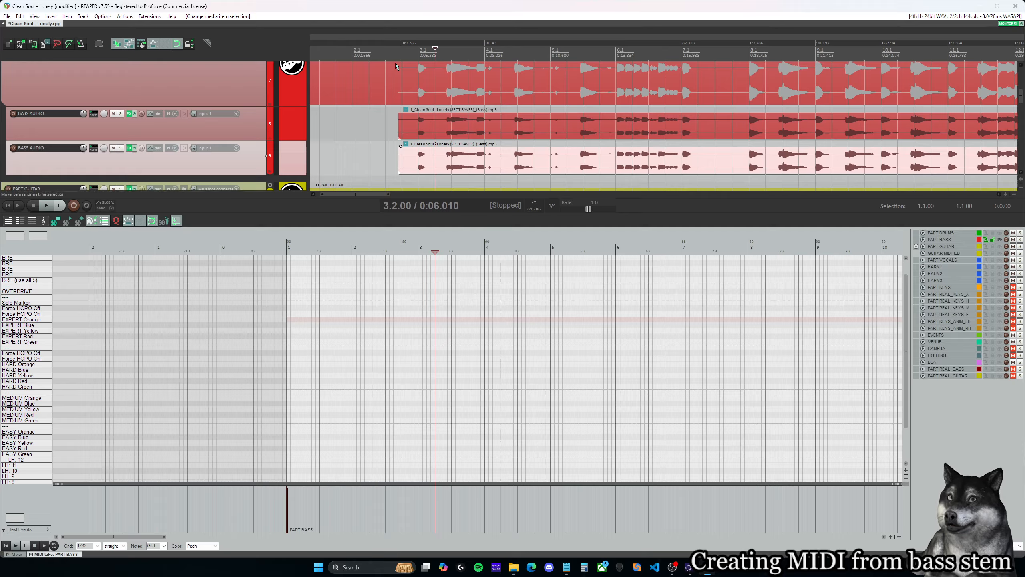
click(121, 148)
click(420, 158)
key(space)
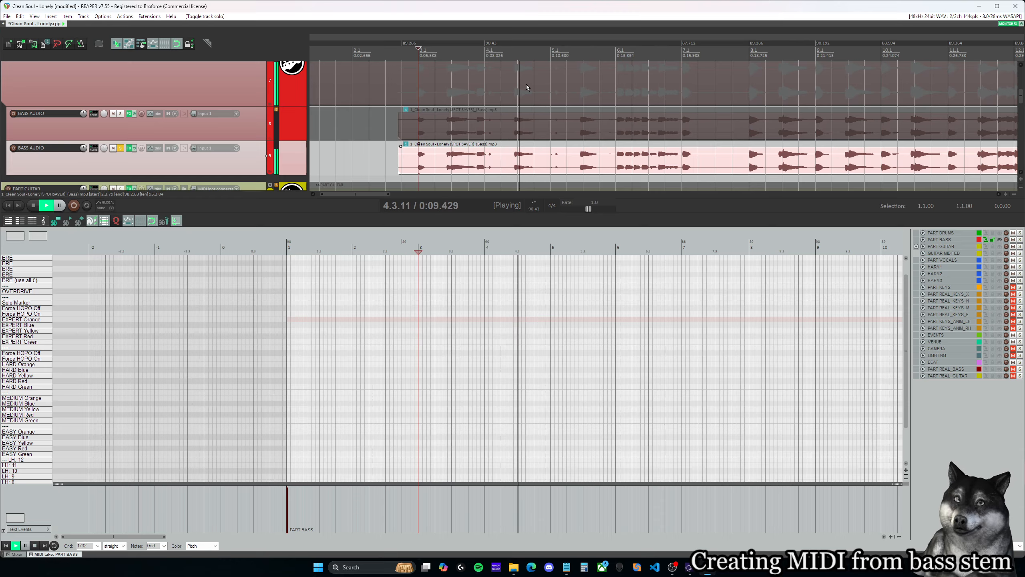
key(ctrl+space)
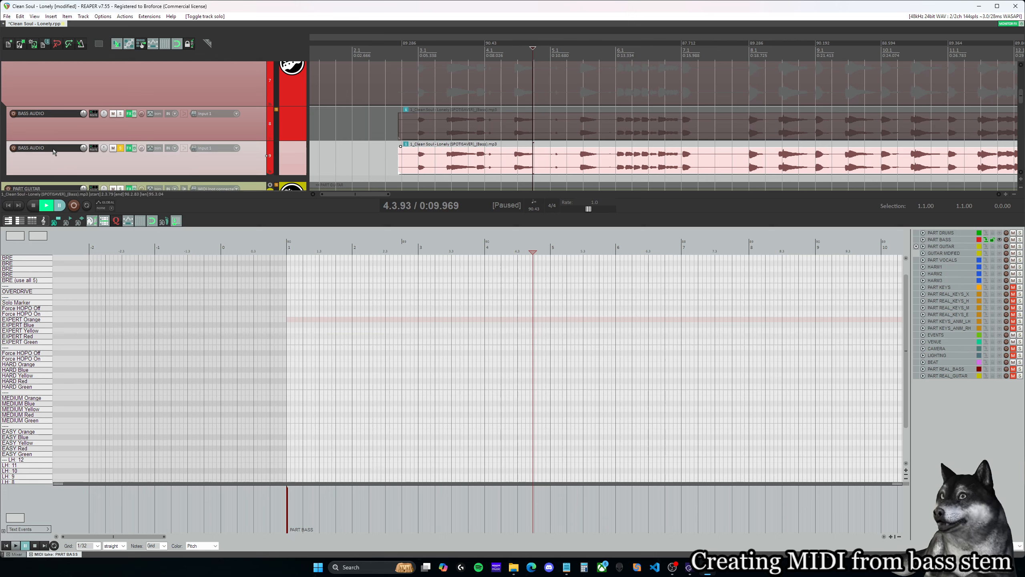
click(57, 205)
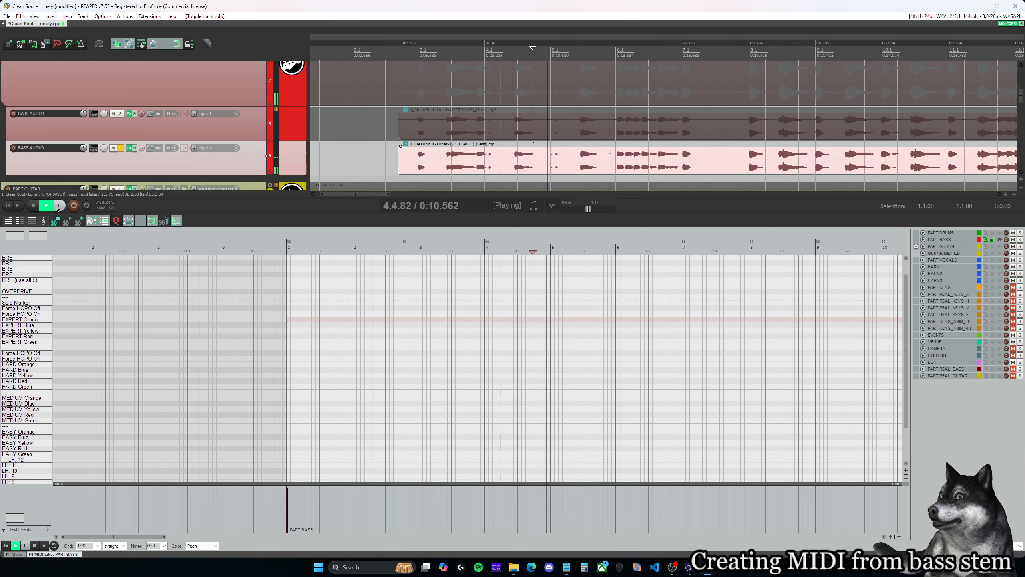
click(49, 205)
click(120, 148)
click(34, 208)
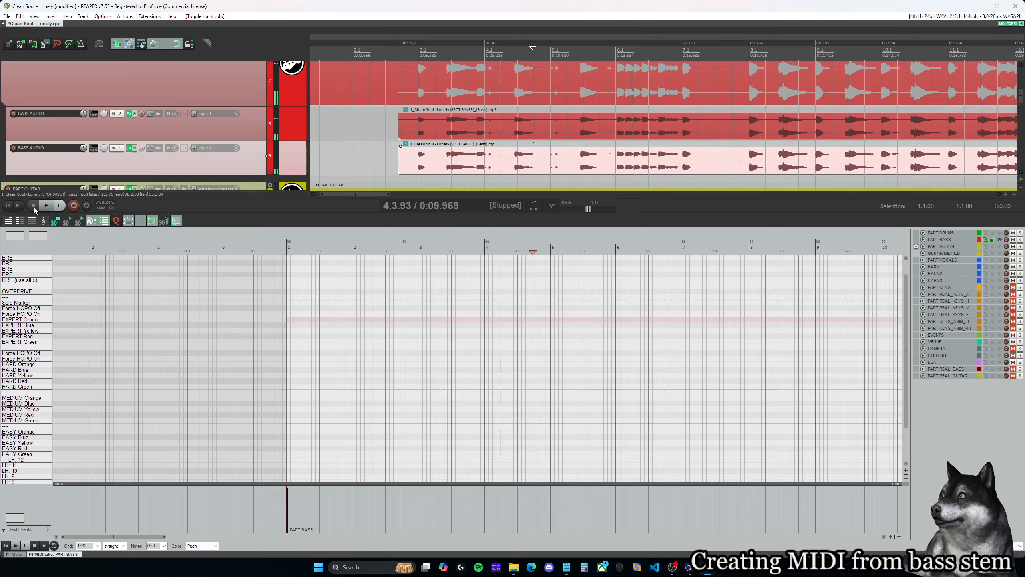
- Rename the duplicated BASS AUDIO track to MIDIFIED BASS
double_click(47, 147)
text(MIDI)
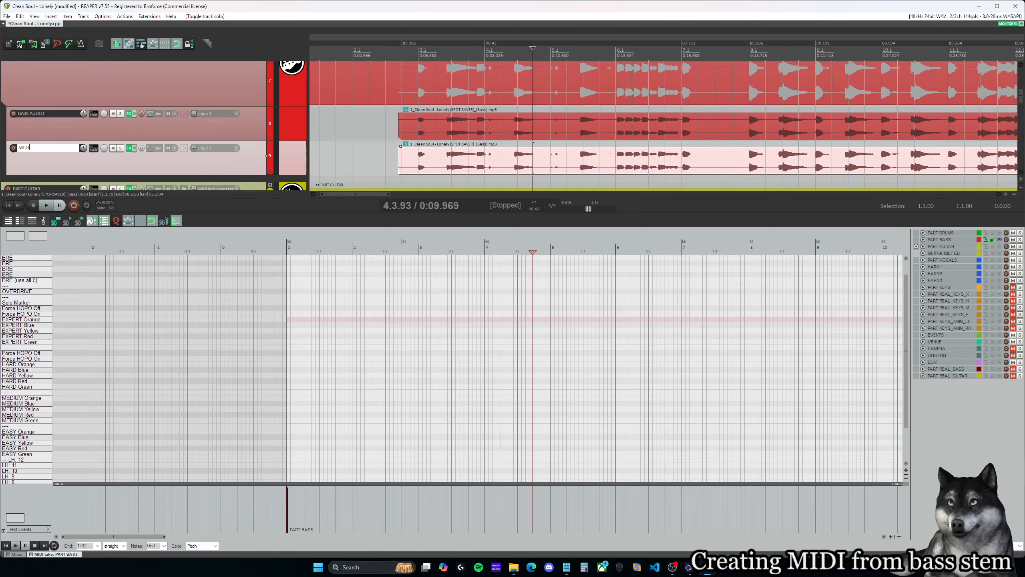
text(FIED BASS)
key(Return)
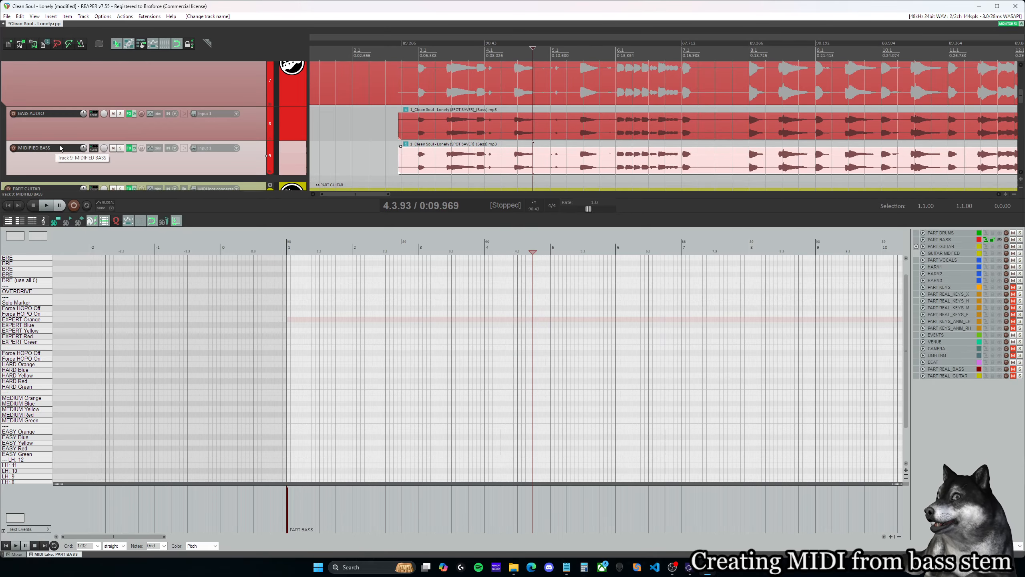
- Find ReaTune (Cockos) with the filter "tun" and add it to the MIDIFIED BASS track's effects chain
click(129, 148)
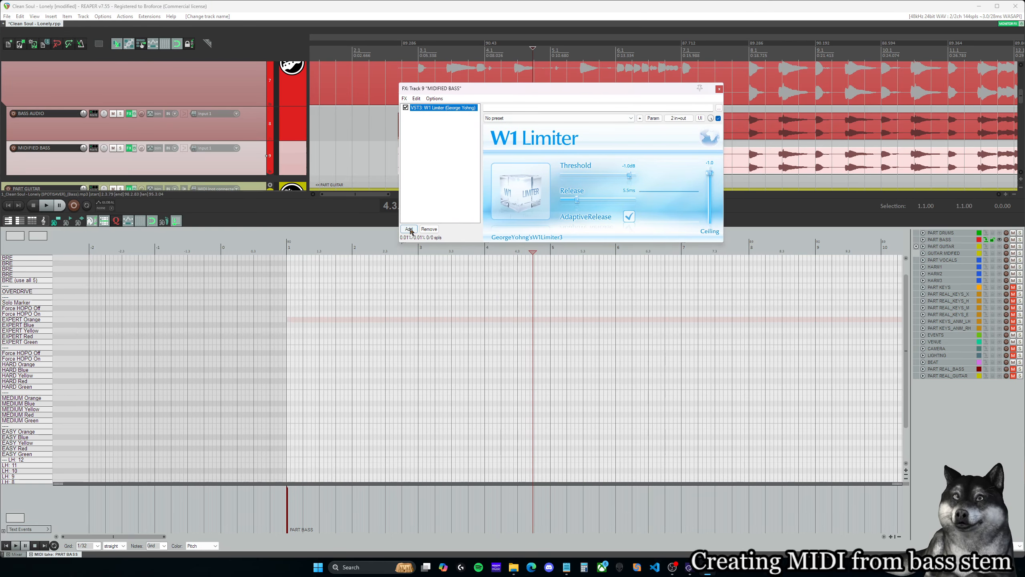
click(408, 229)
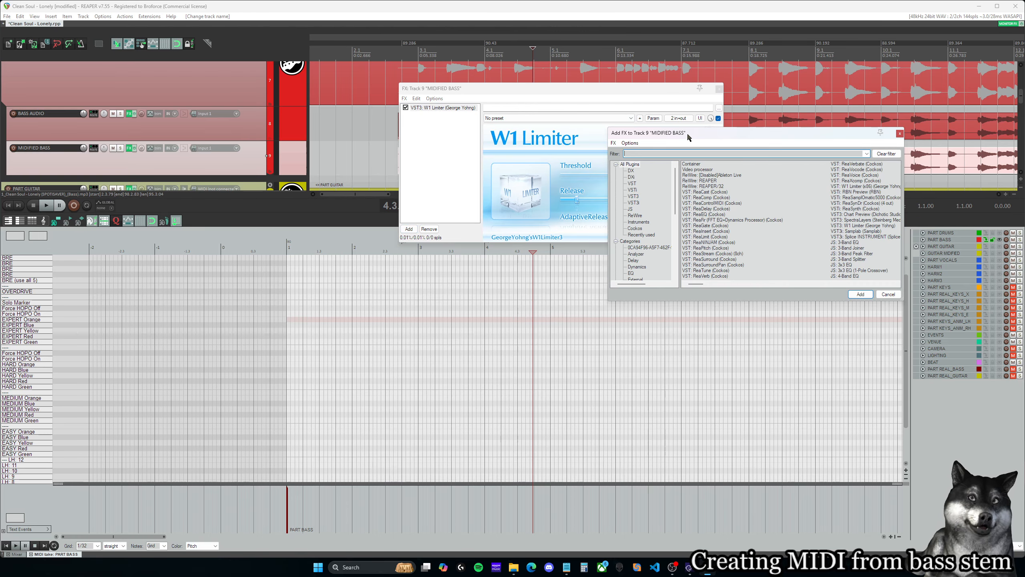
drag(687, 132, 676, 132)
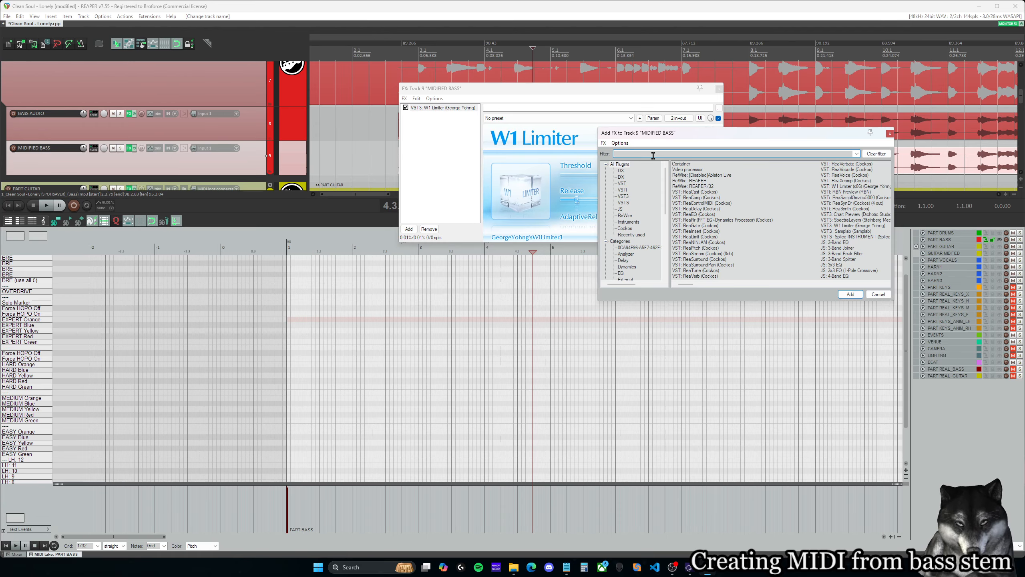
text(tun)
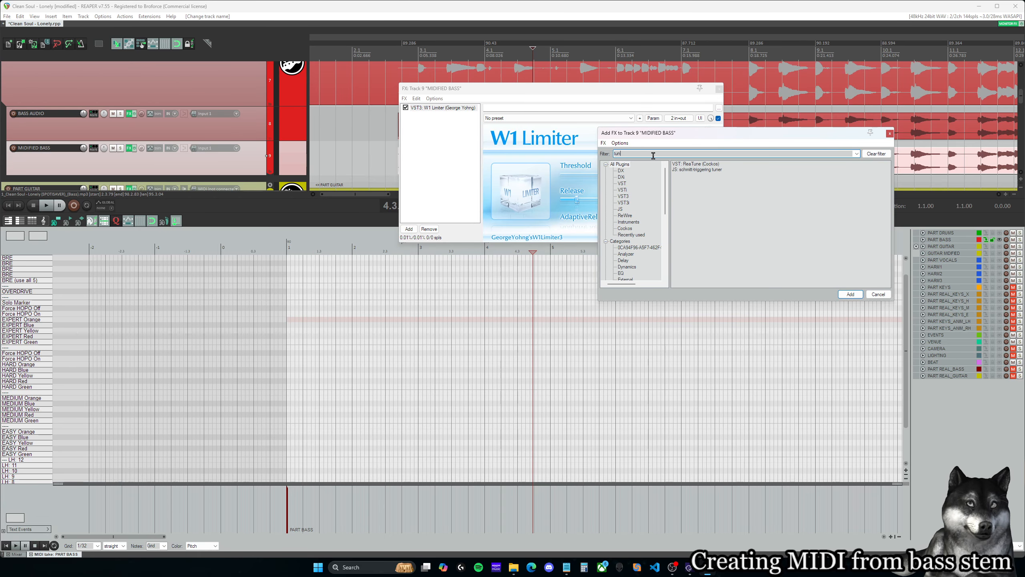
click(681, 162)
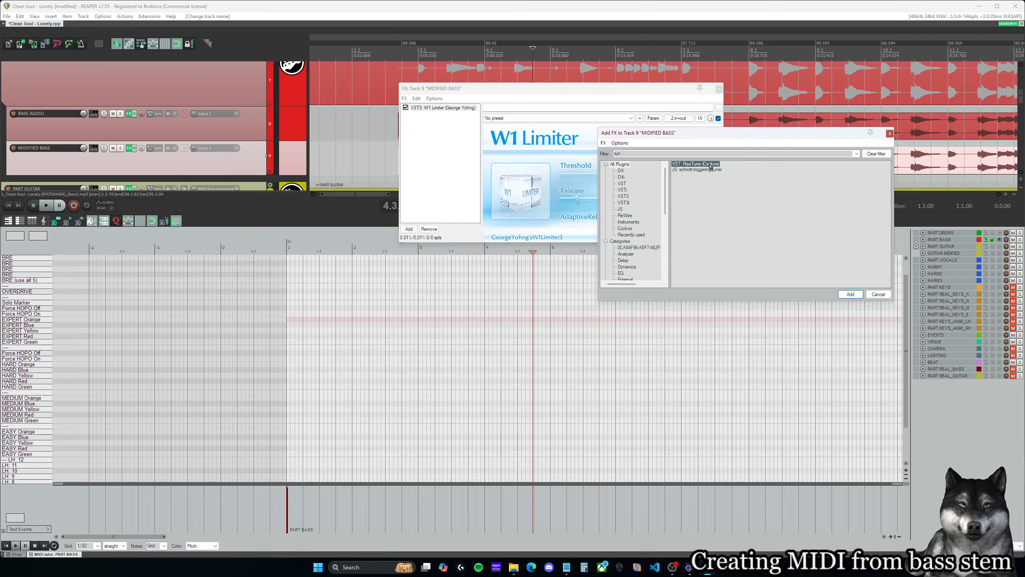
double_click(707, 165)
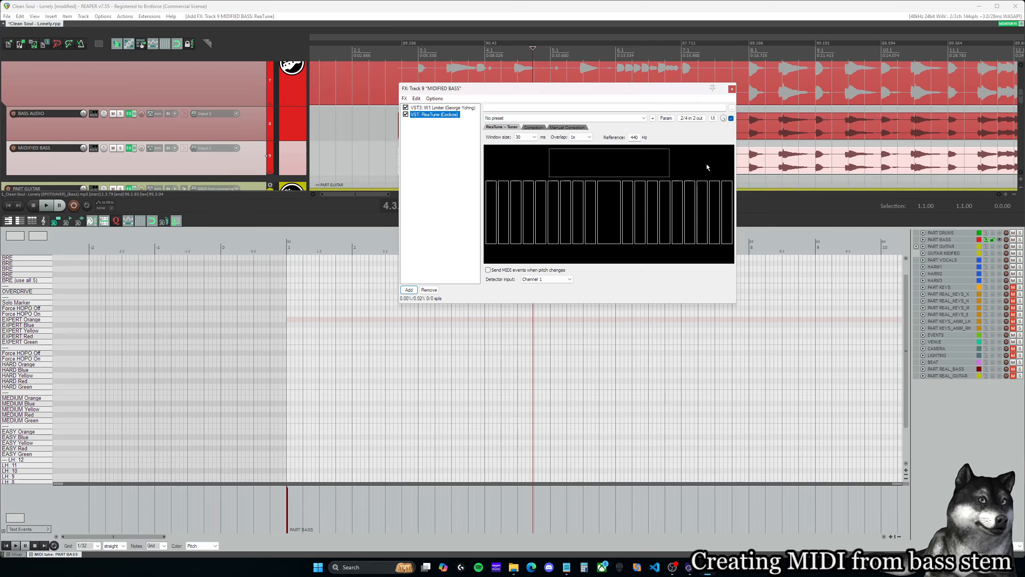
- Look through ReaTune's window size options and move the effects window clear of the bass waveforms
click(534, 137)
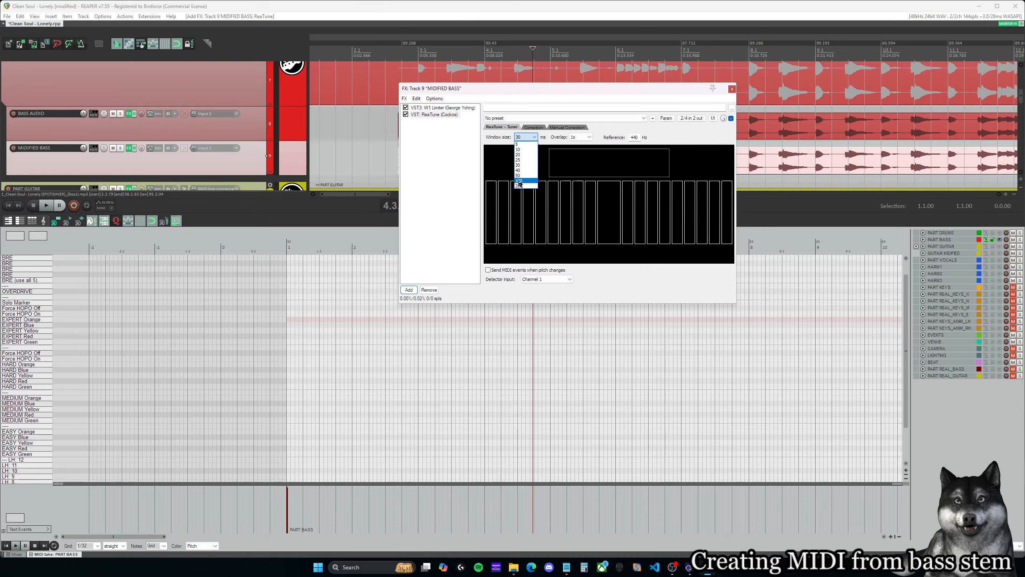
click(531, 137)
drag(557, 92, 180, 153)
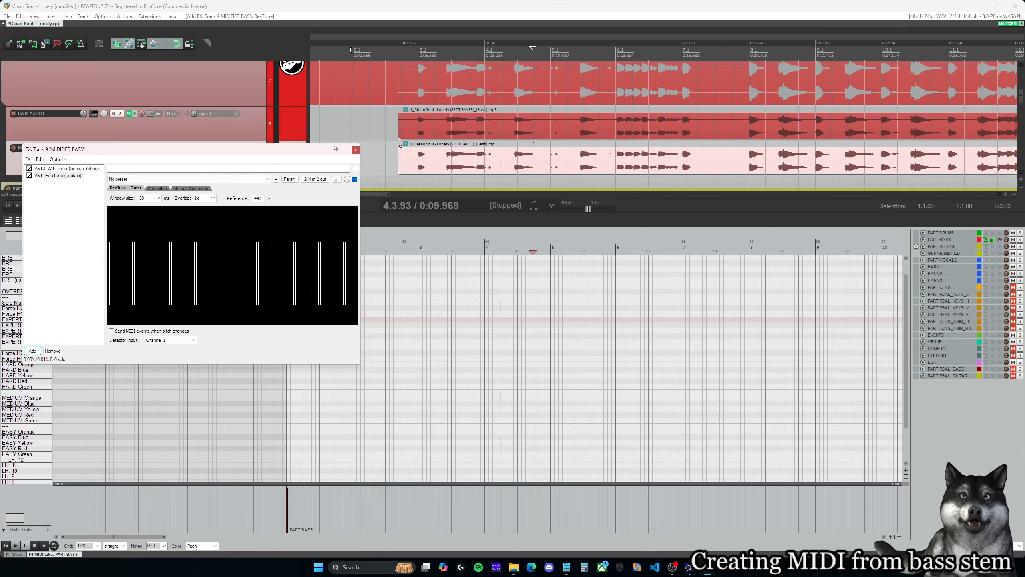
- Set ReaTune's window size to 100 ms and audition the bass from measure 3, checking the Correction pitch graph before pausing playback
click(149, 198)
click(144, 242)
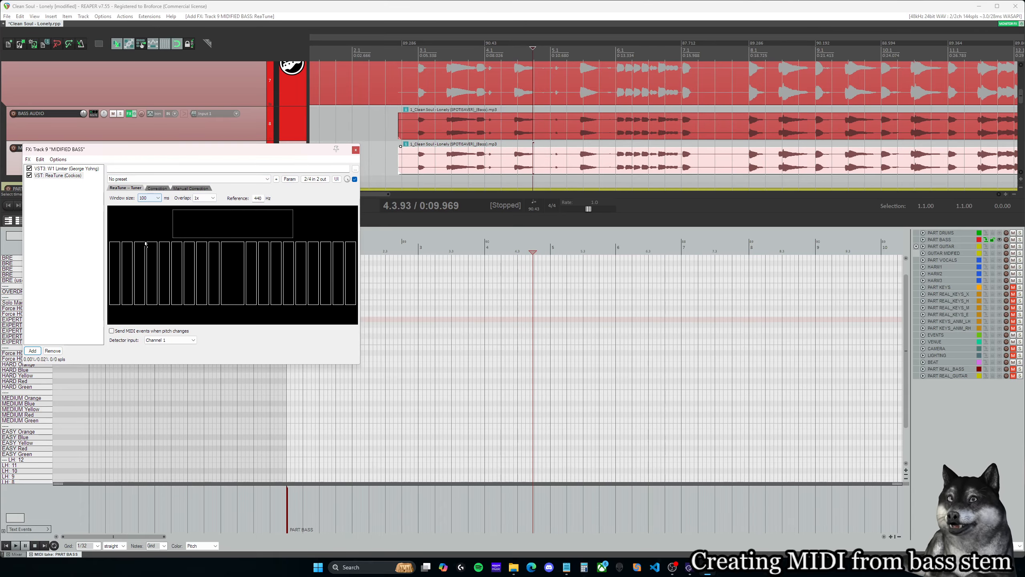
click(423, 44)
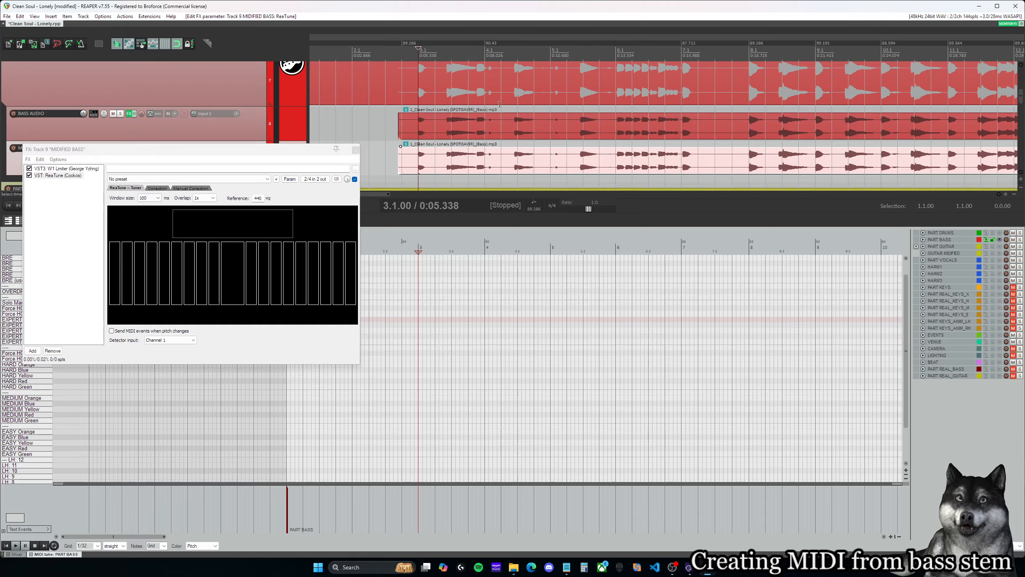
key(space)
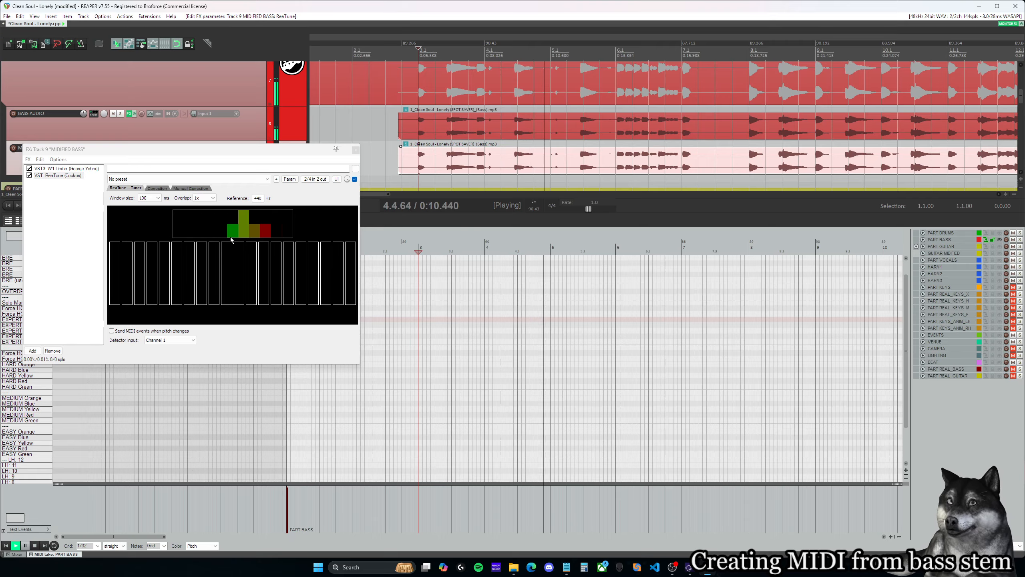
click(157, 188)
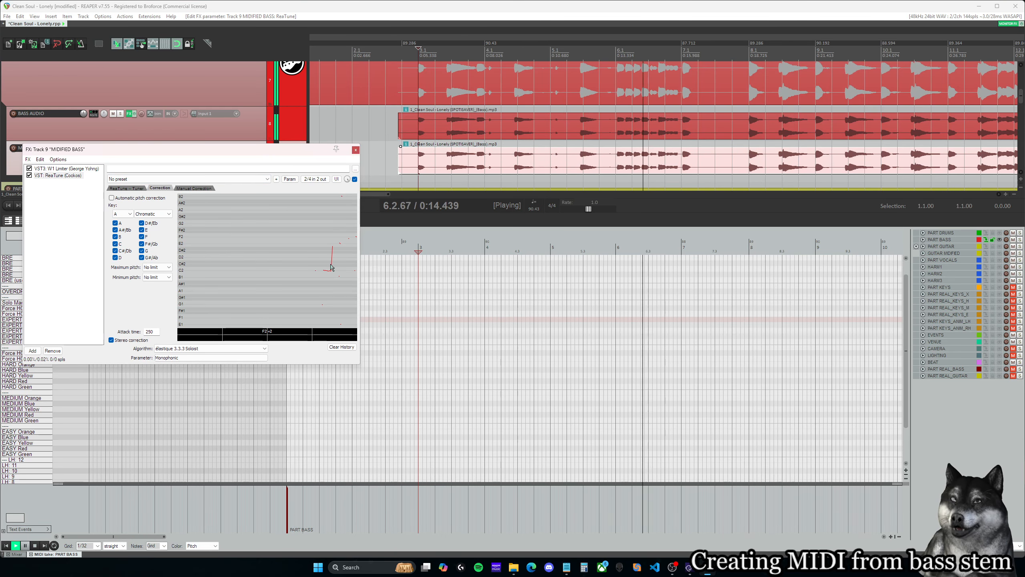
key(ctrl+space)
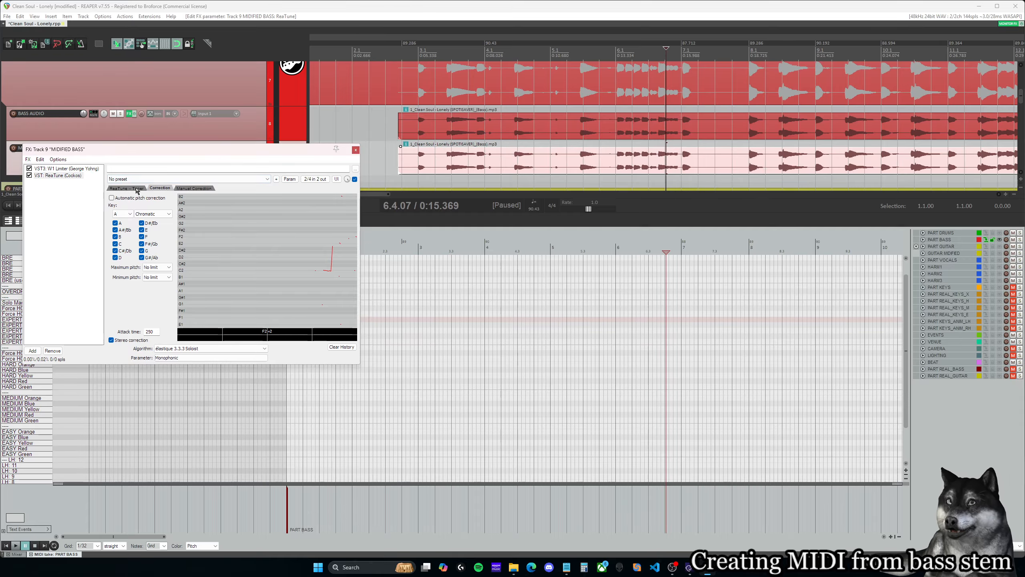
- Set ReaTune's correction attack time to 20 and enable sending MIDI events when pitch changes
double_click(150, 331)
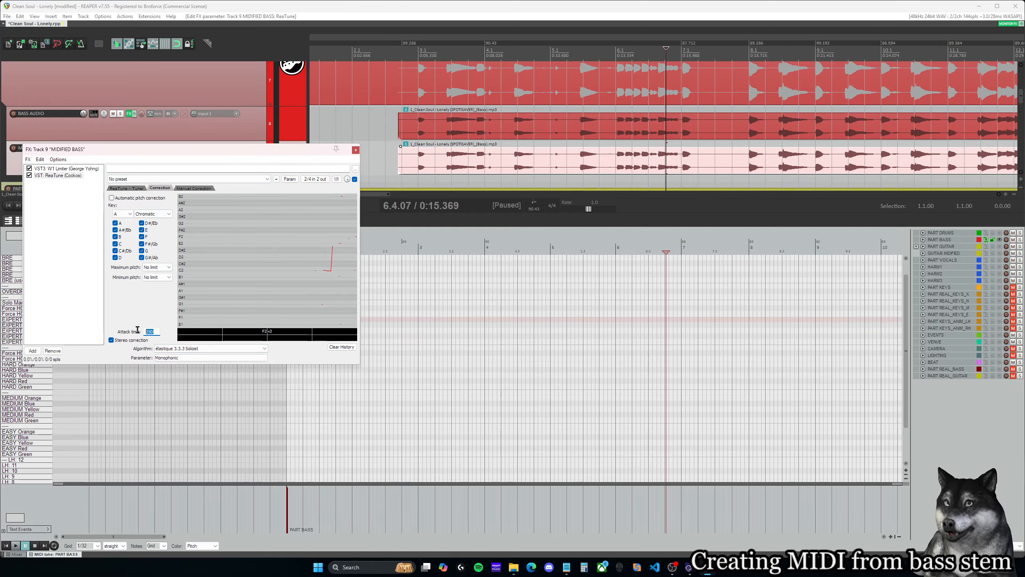
text(20)
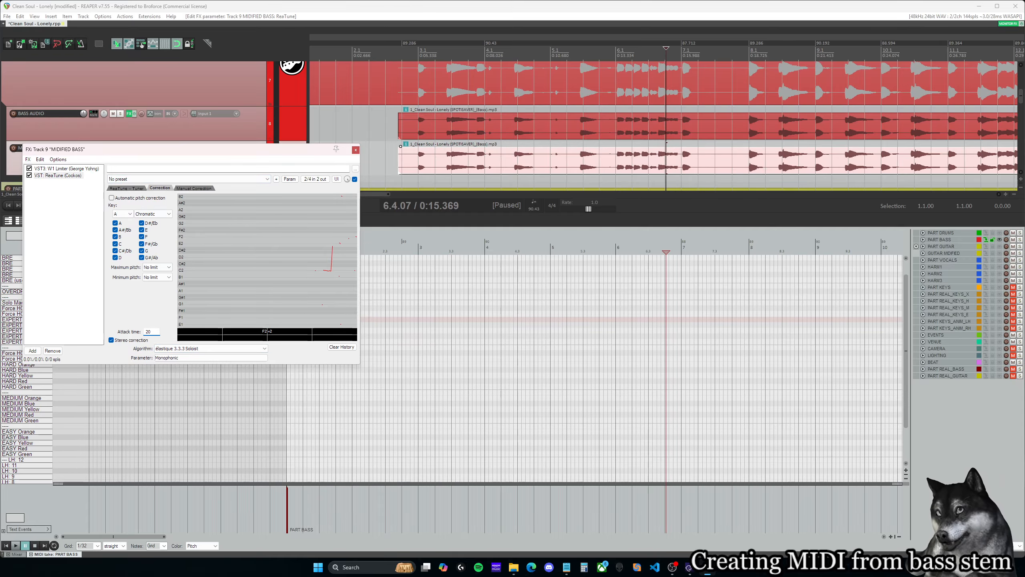
click(133, 188)
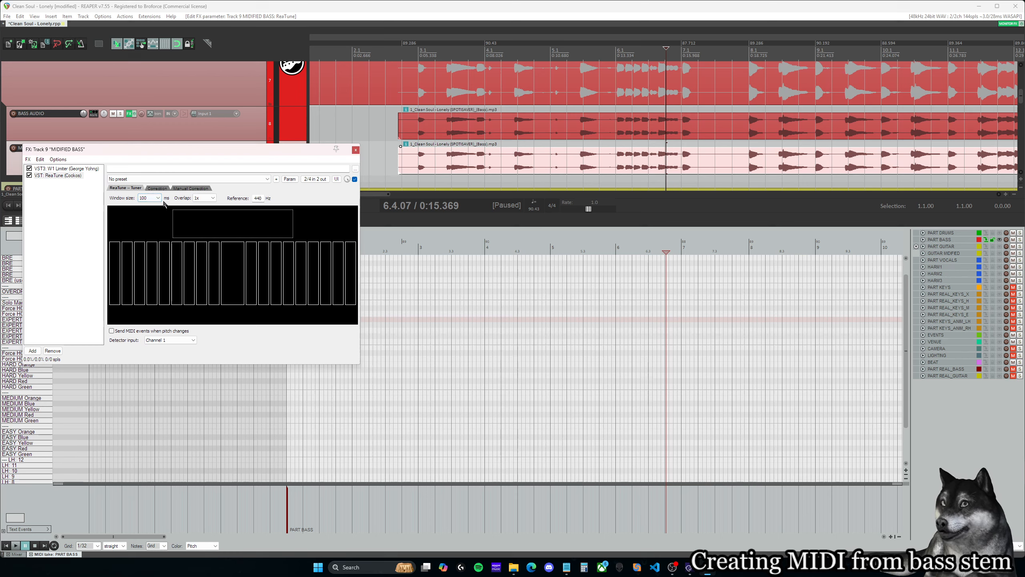
click(112, 331)
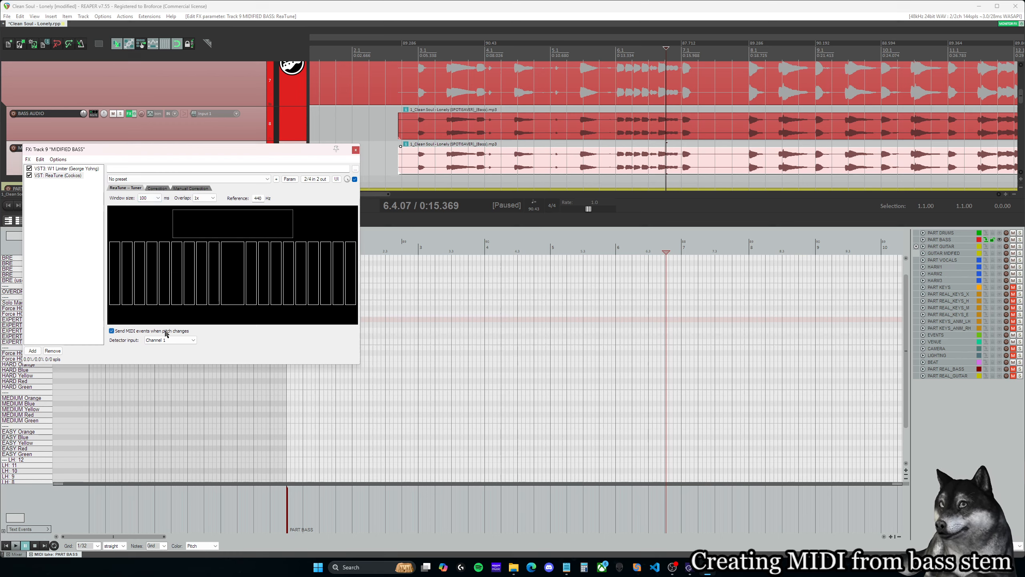
- Review ReaTune's Tuner and Correction settings, keeping the overlap at 1x
click(157, 189)
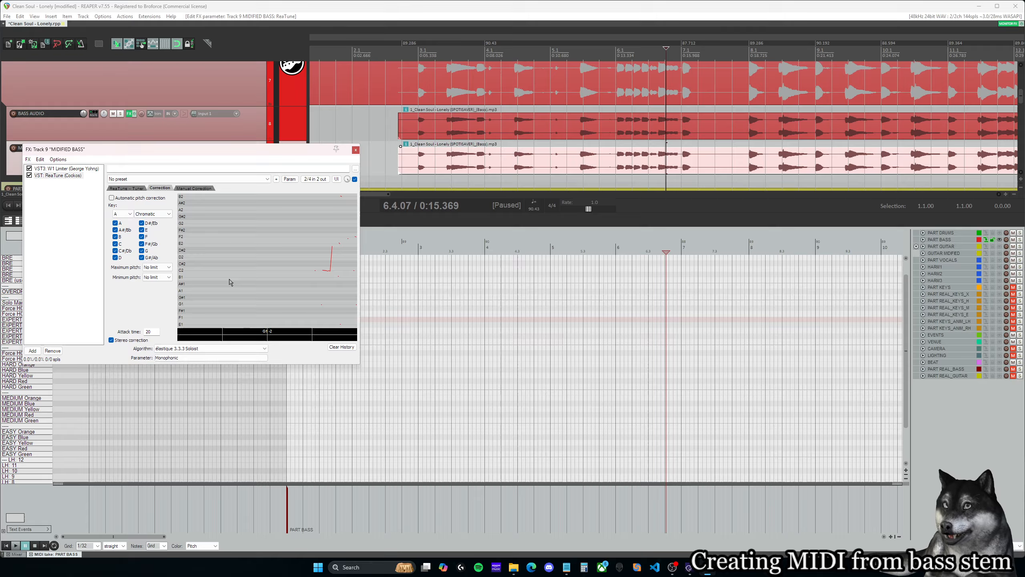
click(134, 189)
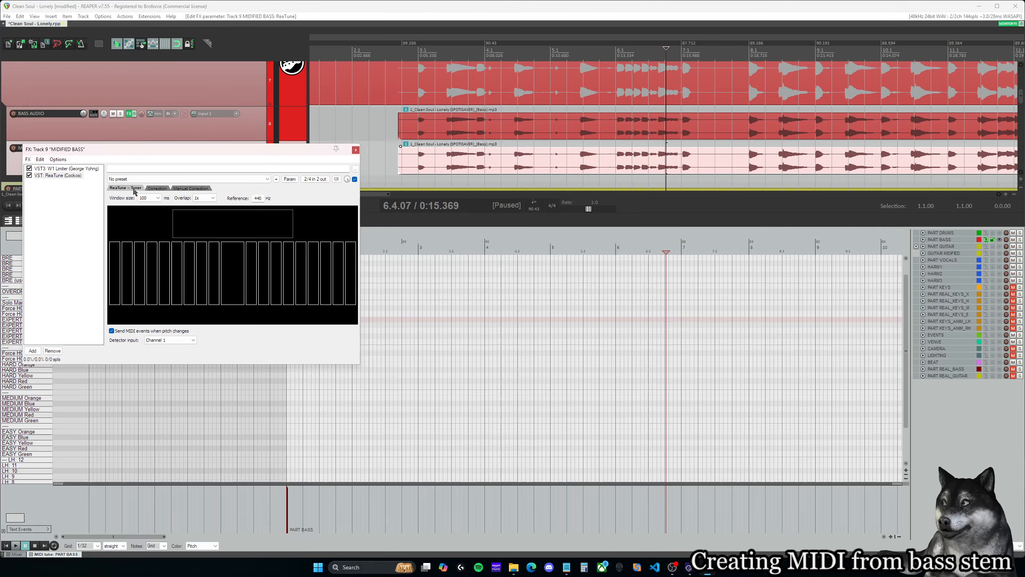
click(157, 188)
click(126, 188)
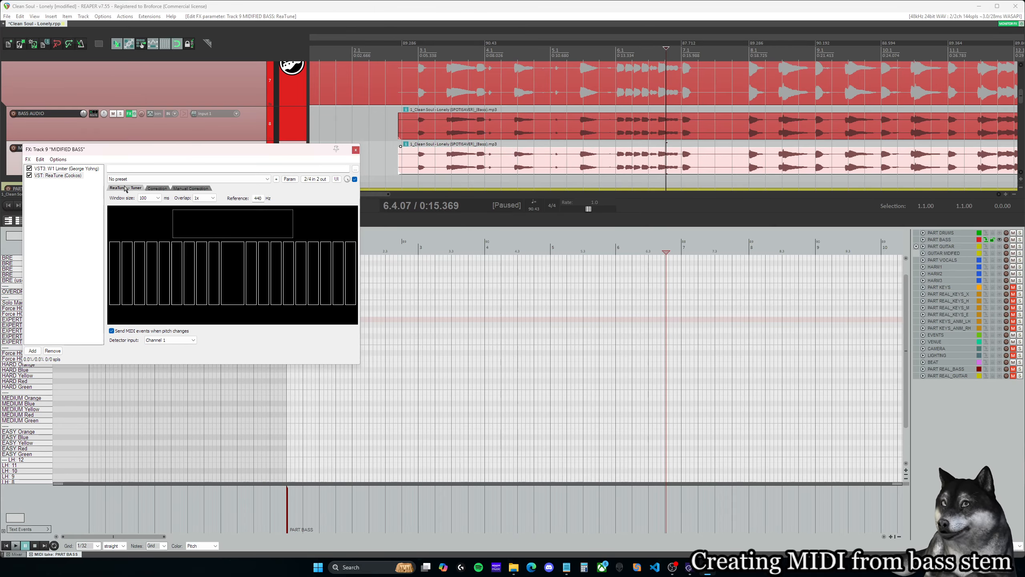
click(205, 198)
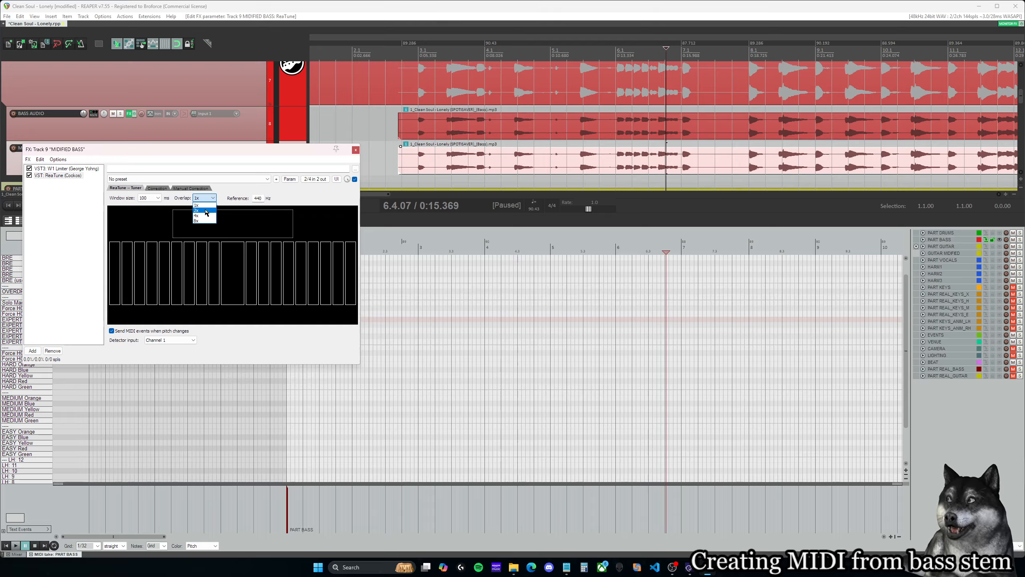
click(206, 205)
click(163, 189)
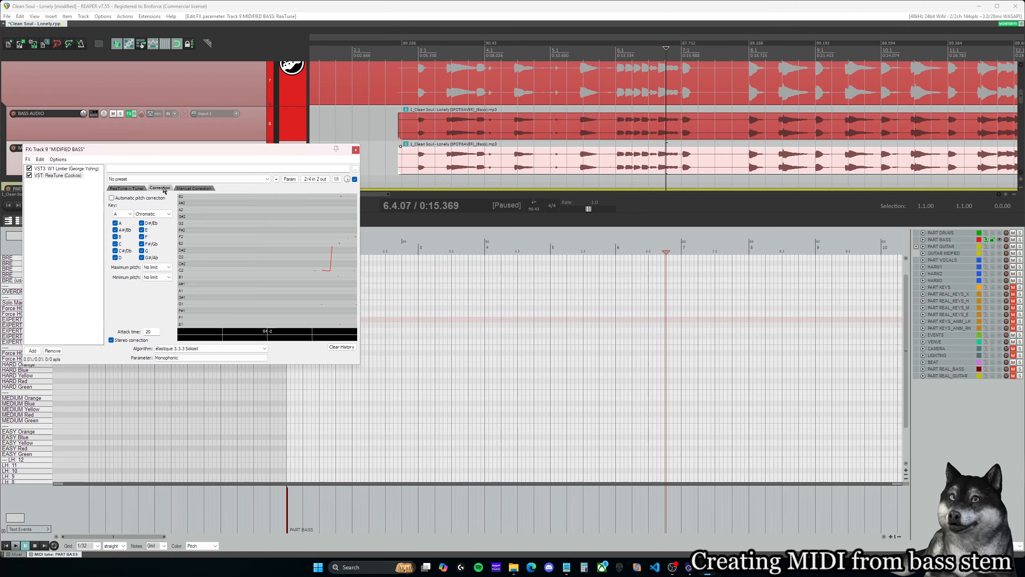
- Play the bass from measure 6 while watching ReaTune's pitch graph, and pause in measure 8
click(584, 52)
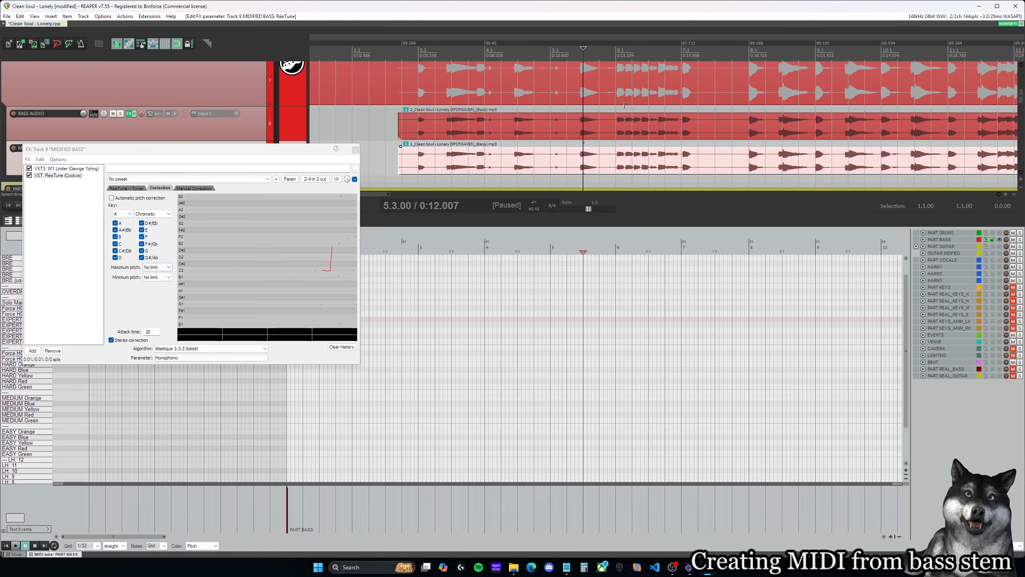
click(615, 52)
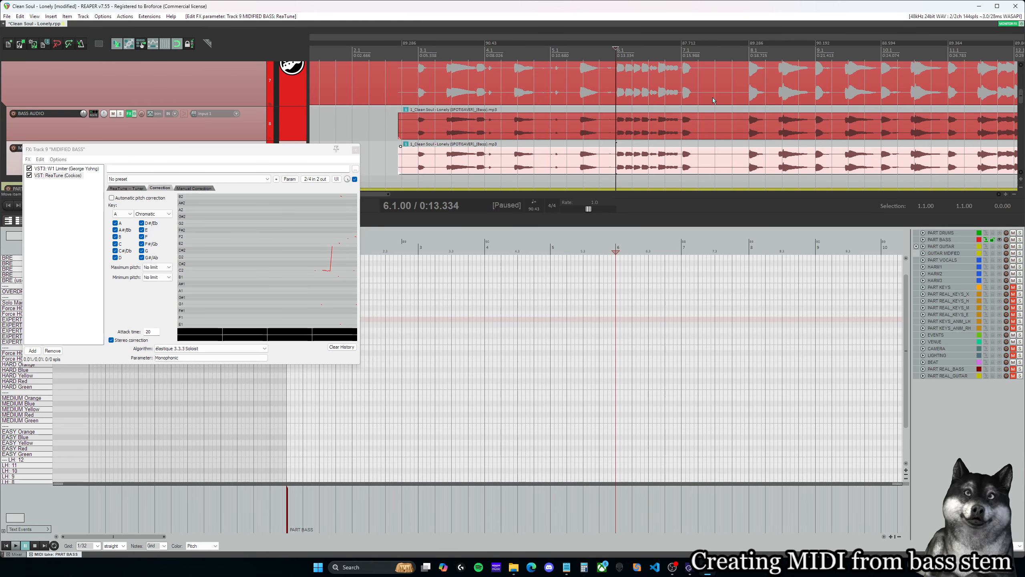
key(space)
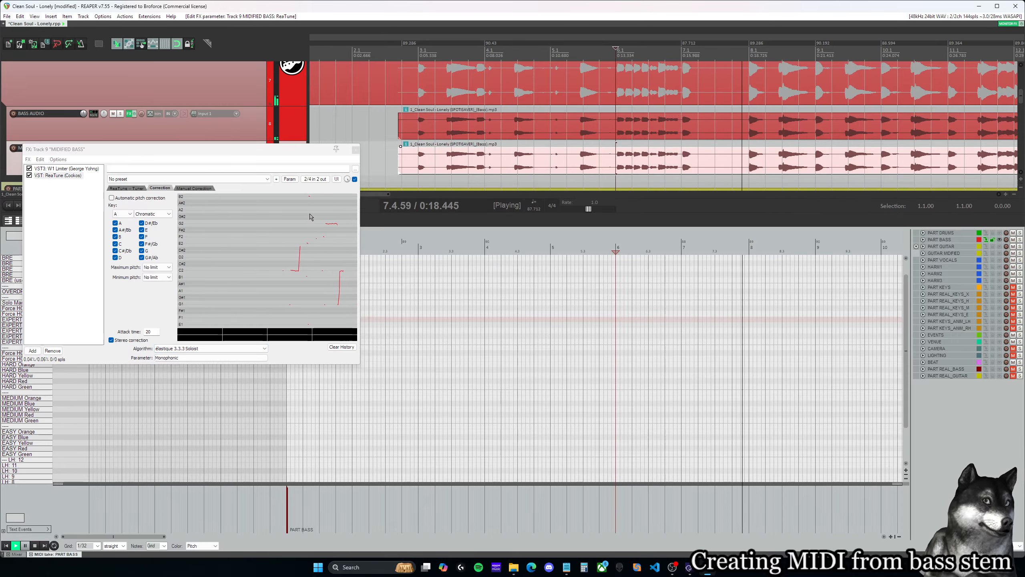
key(space)
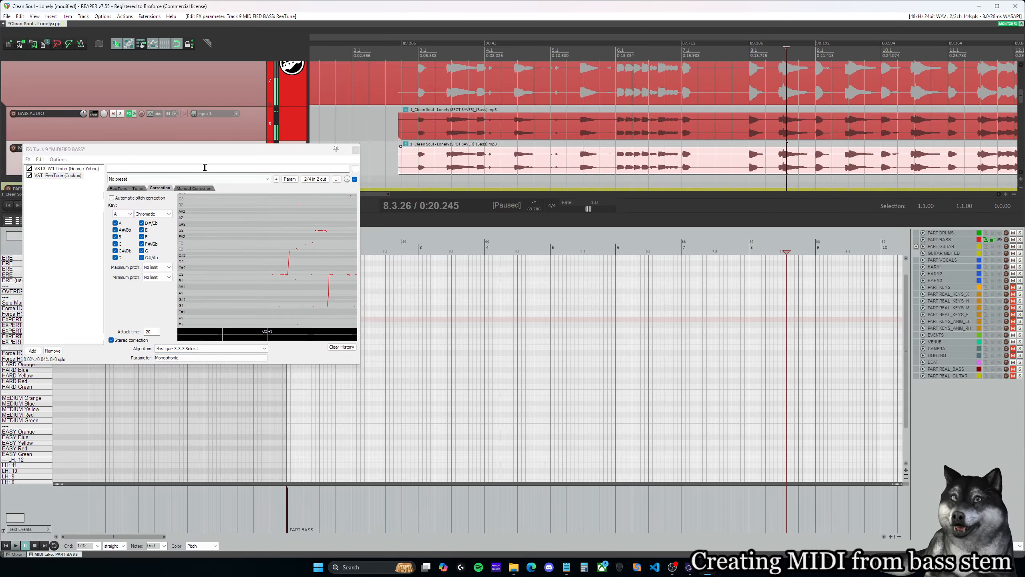
- Move the effects window clear of the track controls, recheck ReaTune's Tuner and Correction settings, and close the window
click(132, 189)
drag(206, 149, 597, 148)
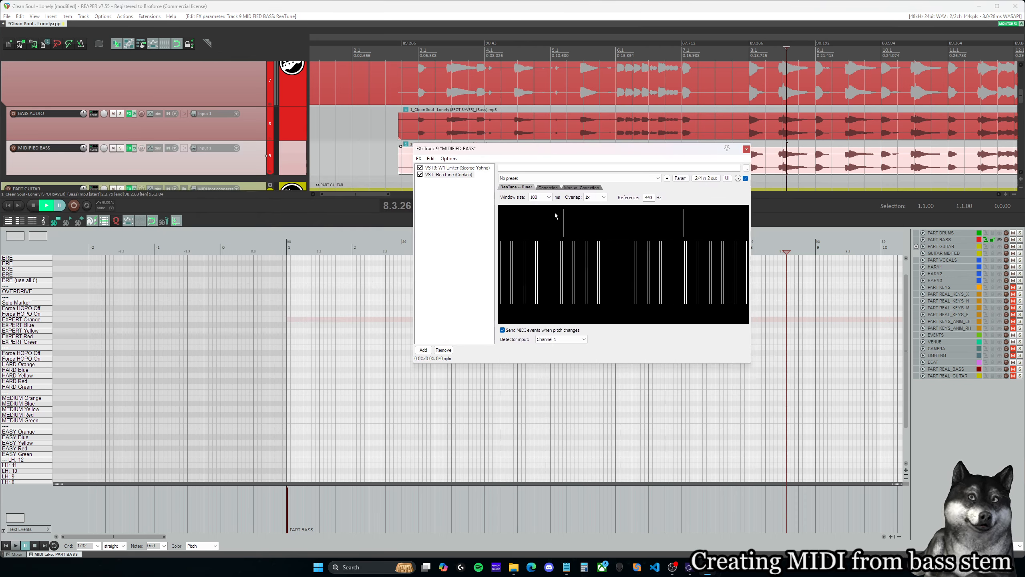
click(546, 188)
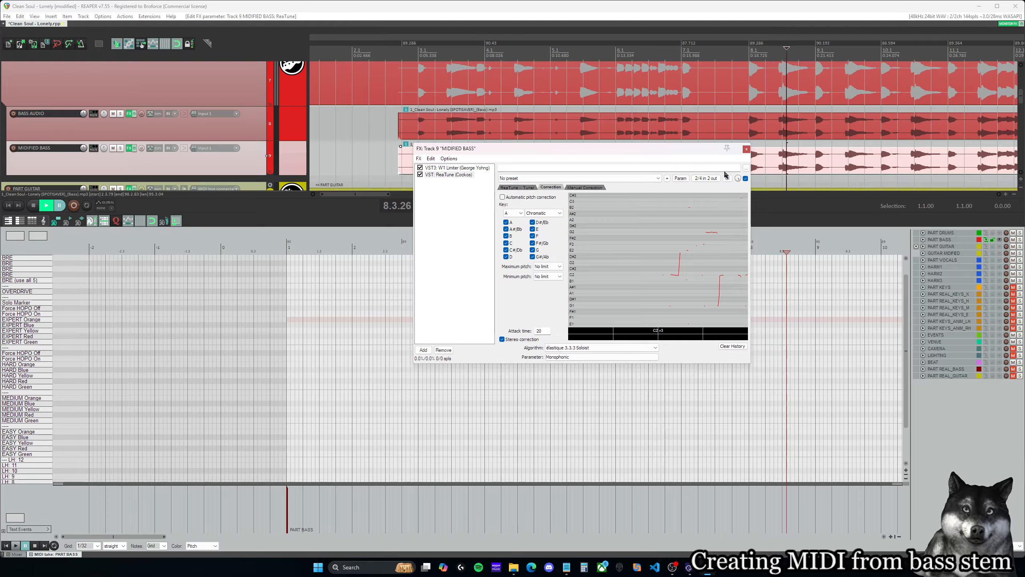
click(747, 150)
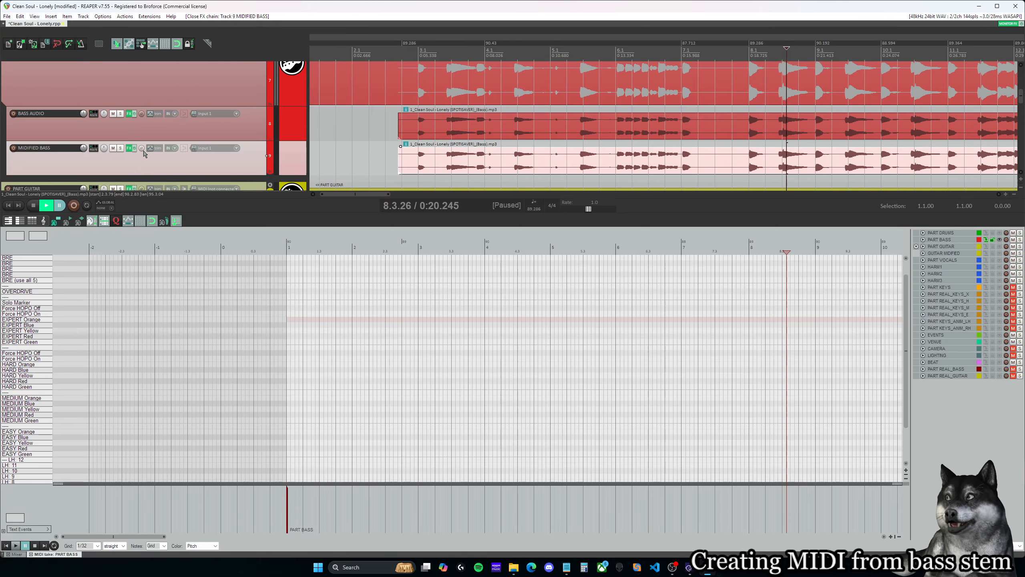
- Apply the track FX to the MIDIFIED BASS item as a new take with MIDI output
click(437, 132)
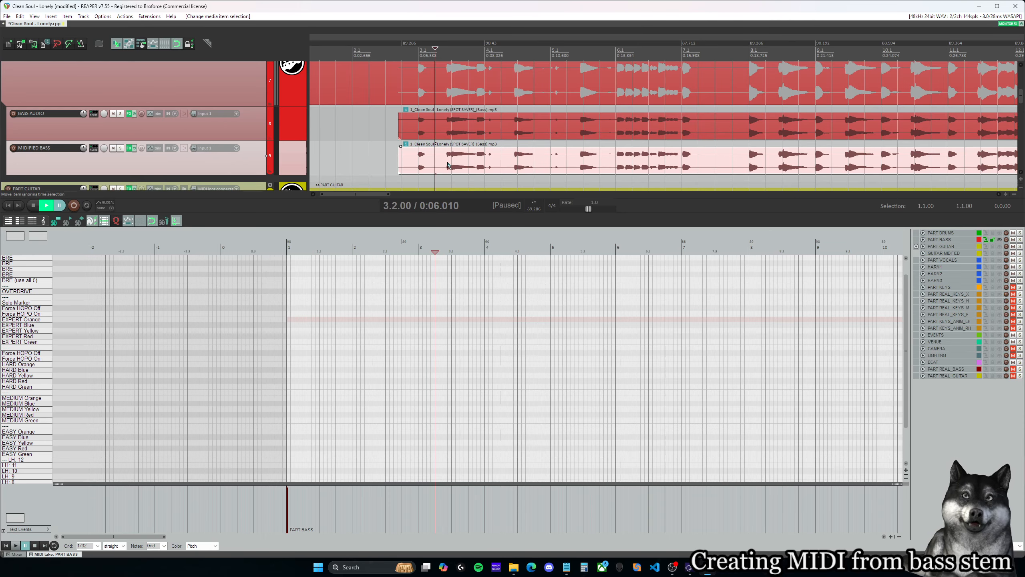
right_click(453, 163)
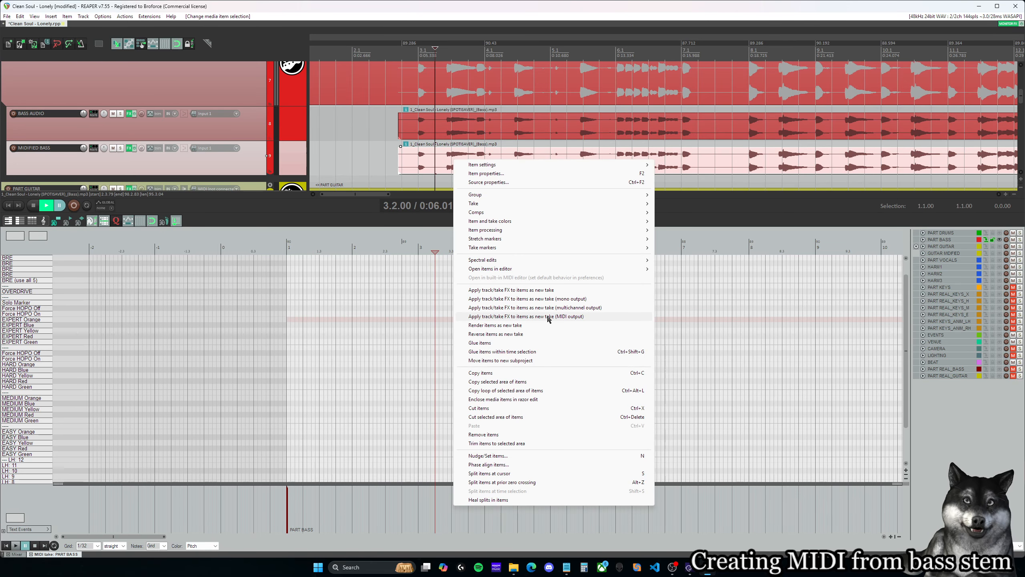
click(583, 318)
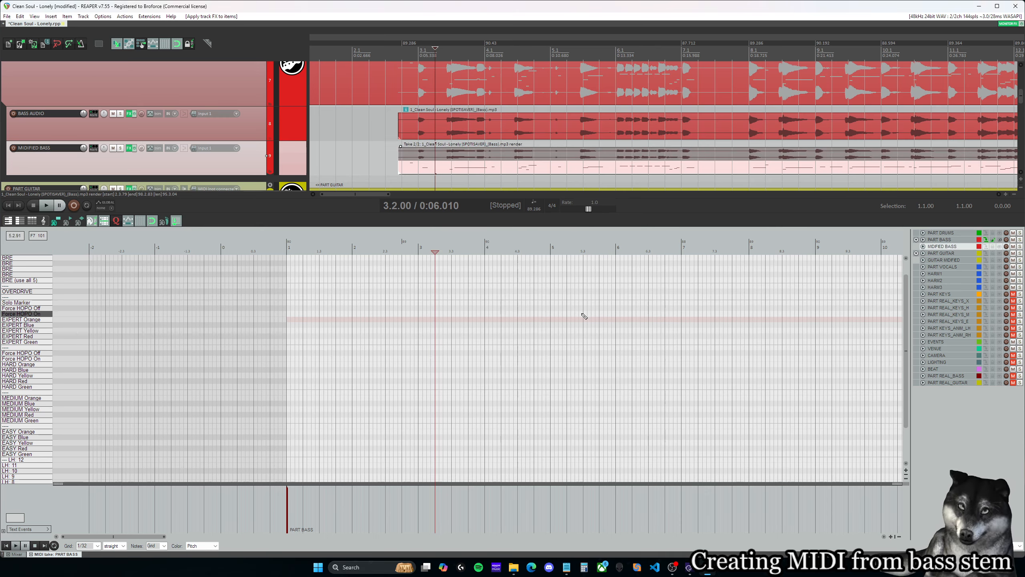
- Show the MIDIFIED BASS item's rendered MIDI take in the MIDI editor with its low notes in view
drag(378, 194, 389, 194)
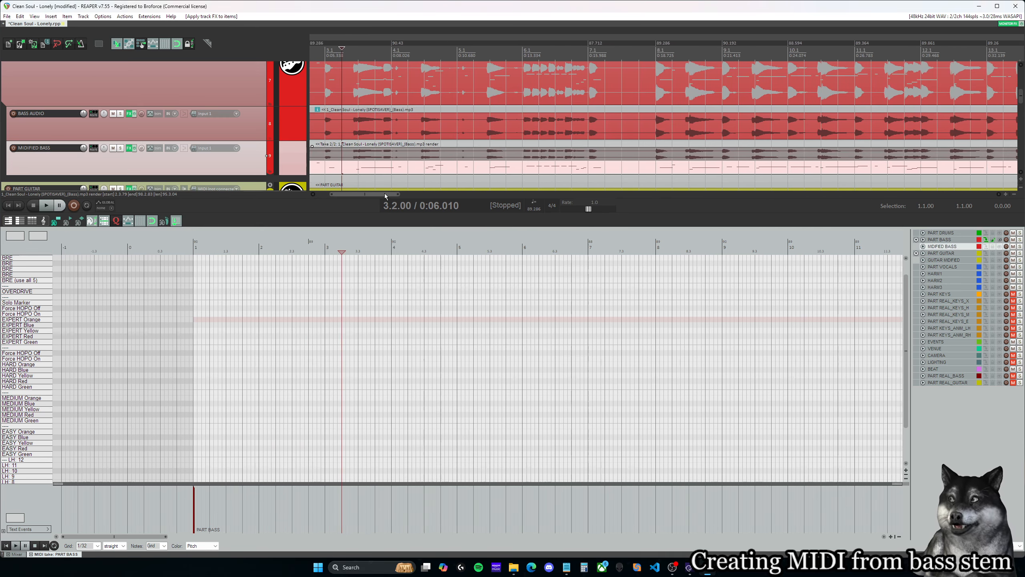
click(385, 169)
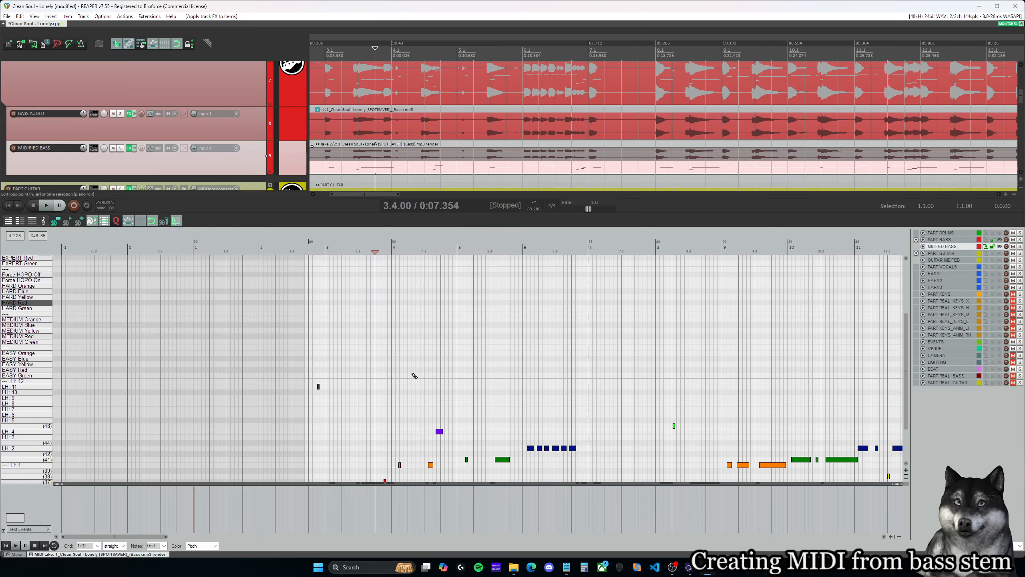
mouse_move(159, 537)
mouse_down()
mouse_move(740, 550)
mouse_move(164, 531)
mouse_up()
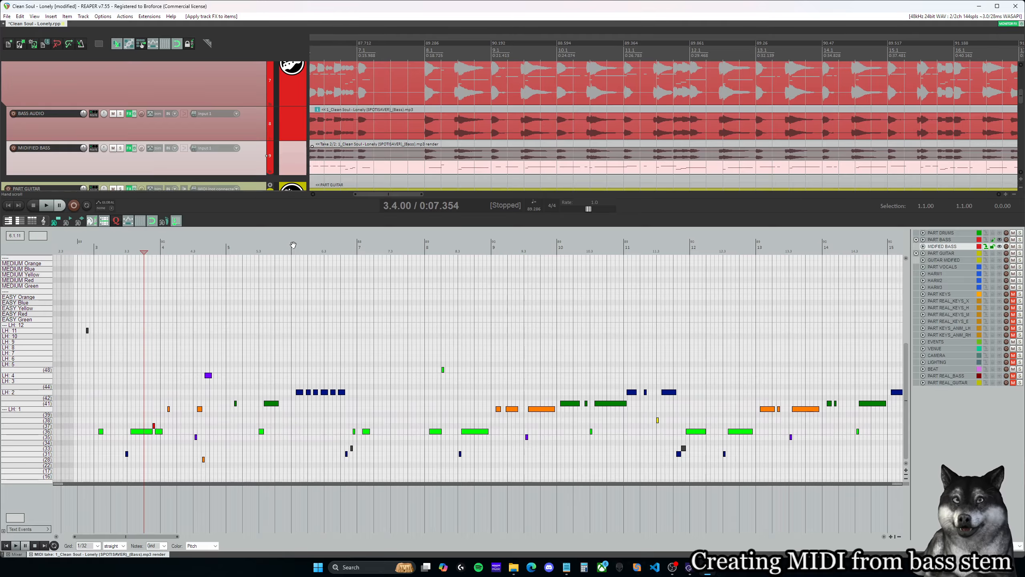
- Select all events in the converted bass MIDI take and look over the PART BASS and MIDIFIED BASS tracks in the arrangement
click(193, 324)
key(ctrl+a)
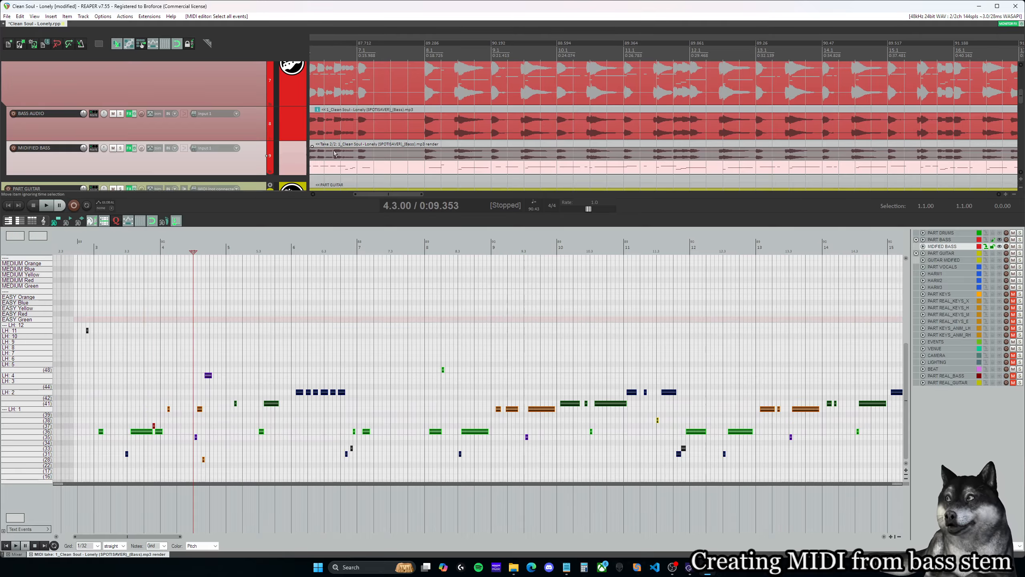
scroll(357, 163, up, 1)
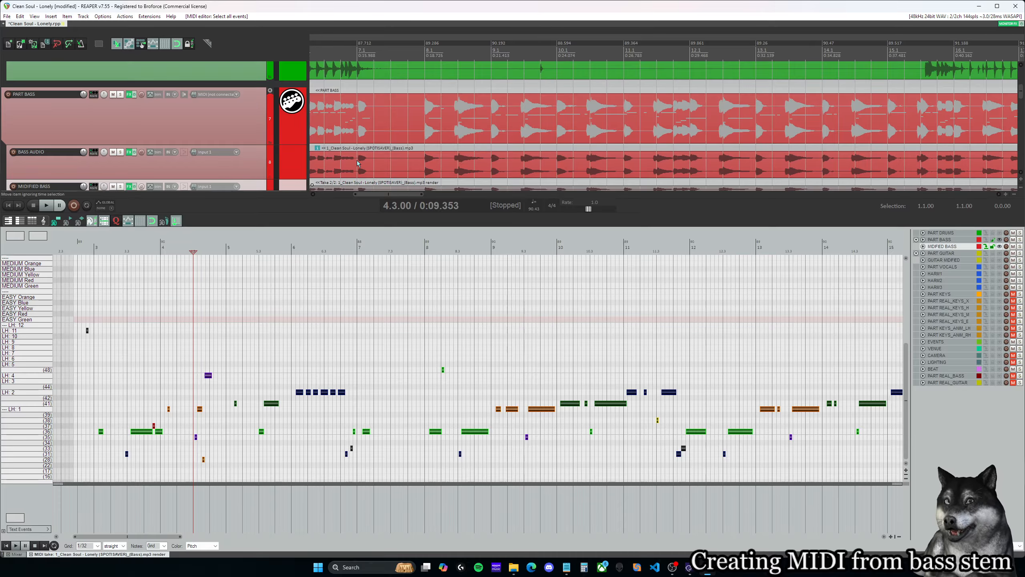
scroll(357, 163, down, 3)
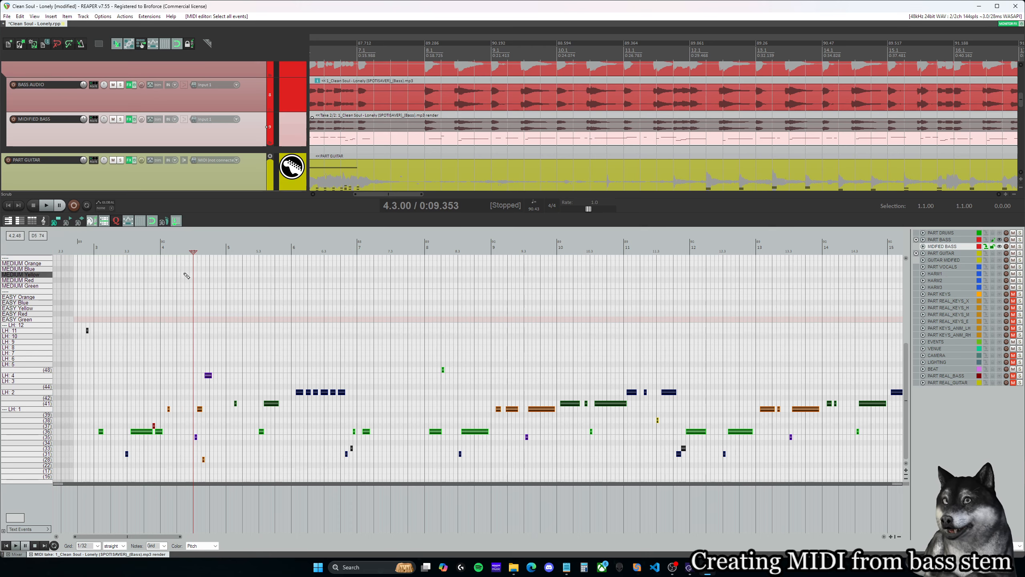
scroll(277, 350, up, 2)
scroll(277, 350, down, 2)
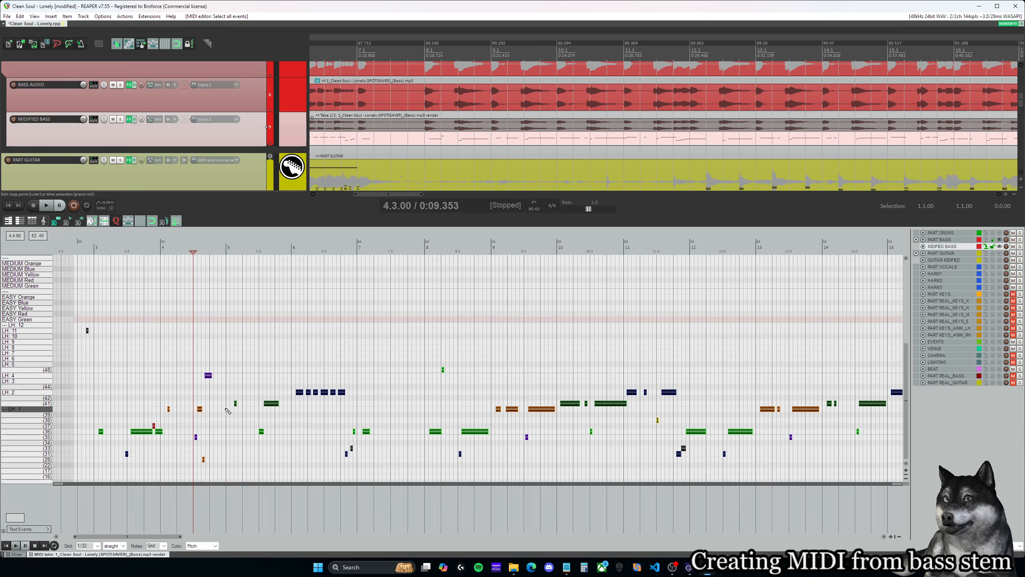
scroll(357, 148, up, 3)
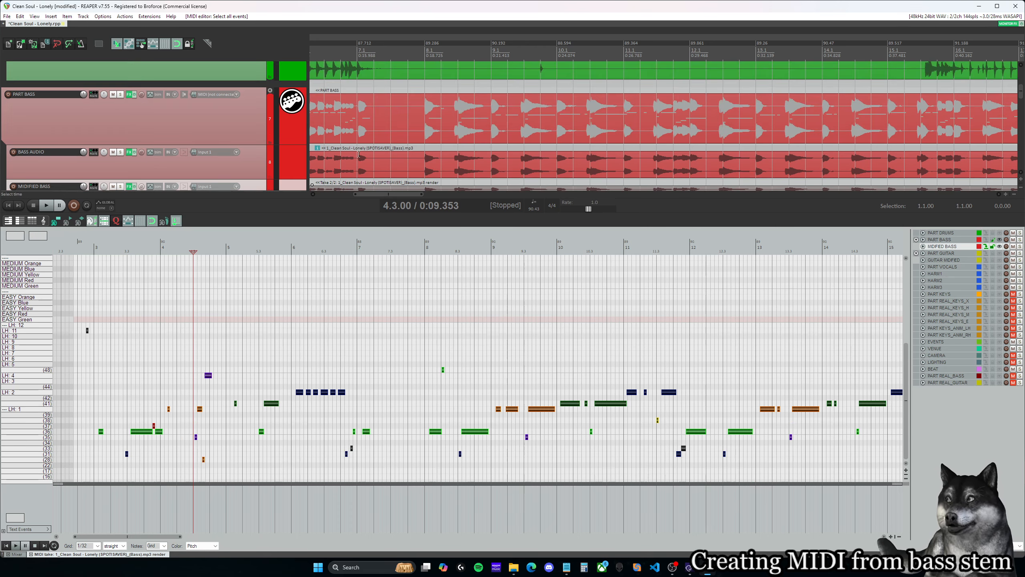
- Make the PART BASS item active in the MIDI editor, and return to the MIDIFIED BASS take at measure 7
click(357, 117)
click(166, 415)
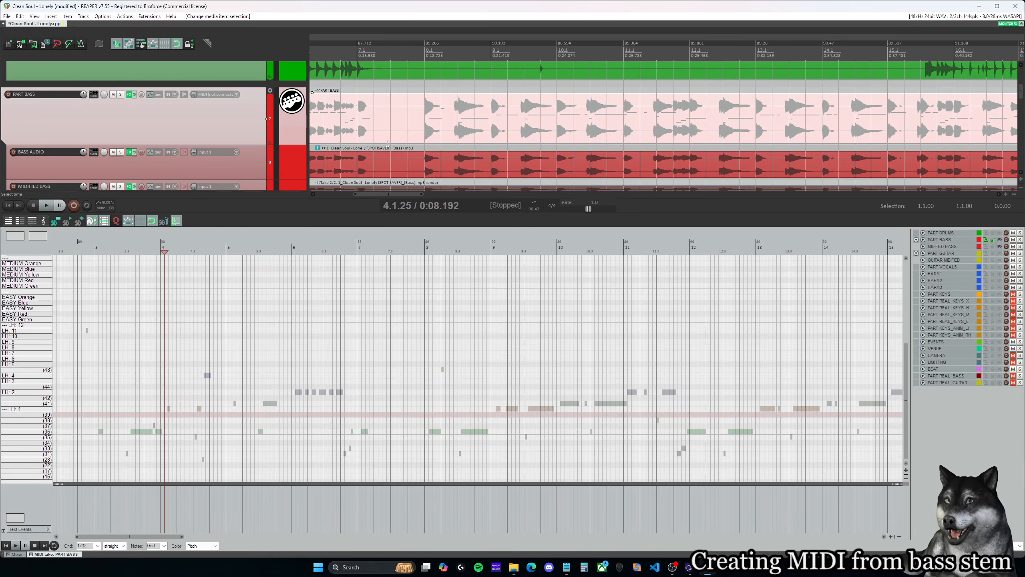
scroll(373, 148, down, 3)
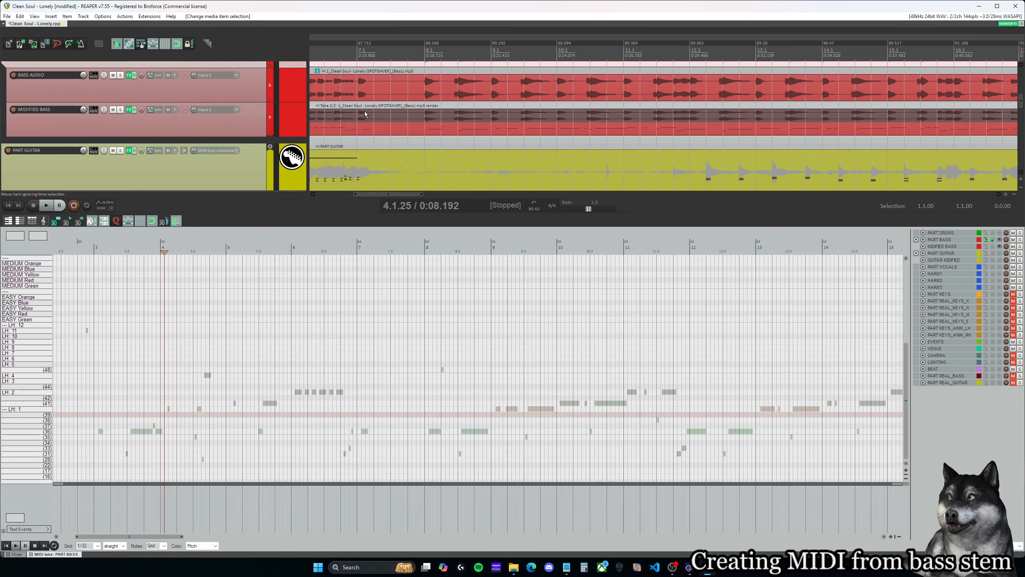
scroll(366, 126, up, 1)
click(355, 167)
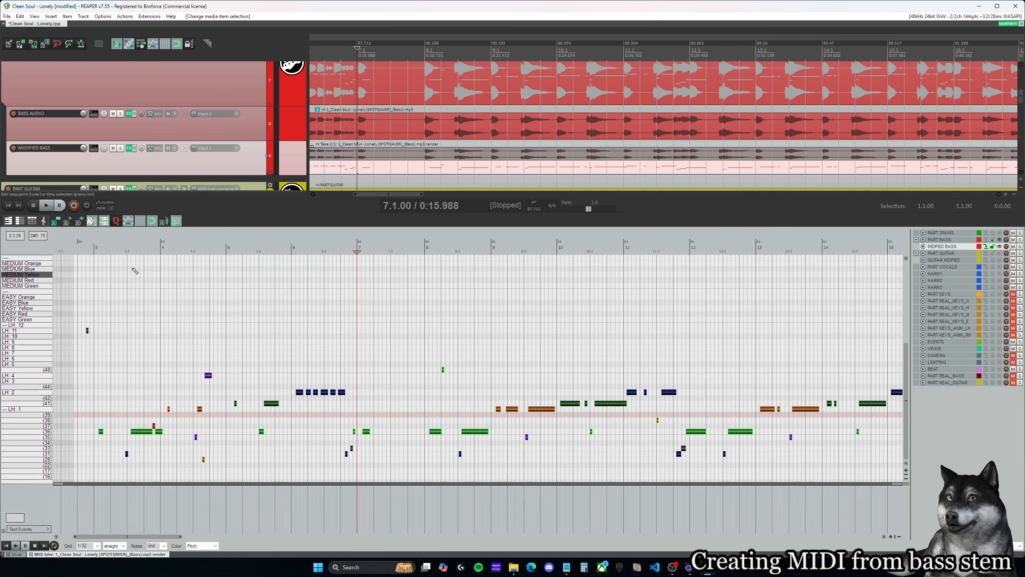
click(119, 224)
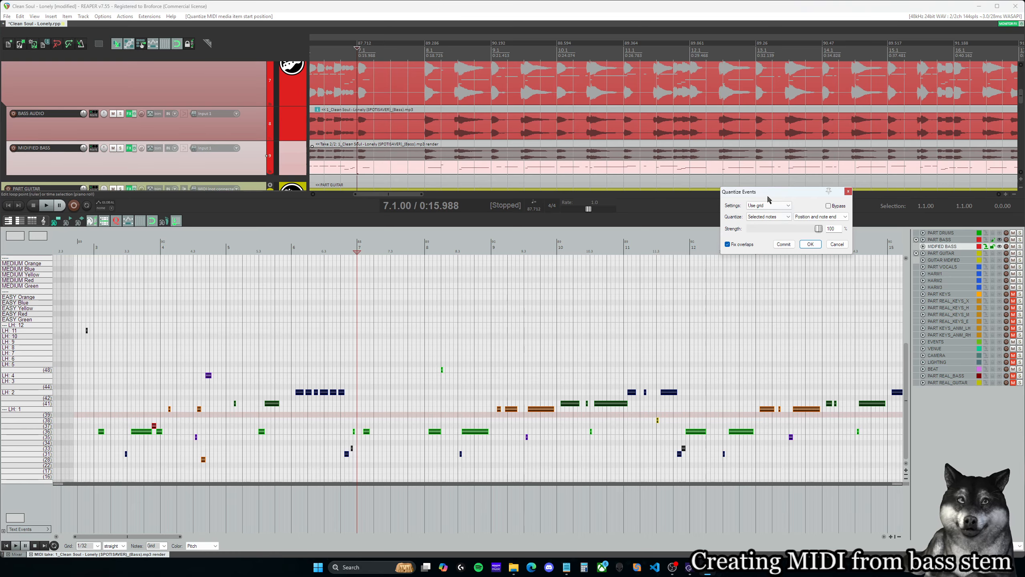
drag(768, 199, 186, 309)
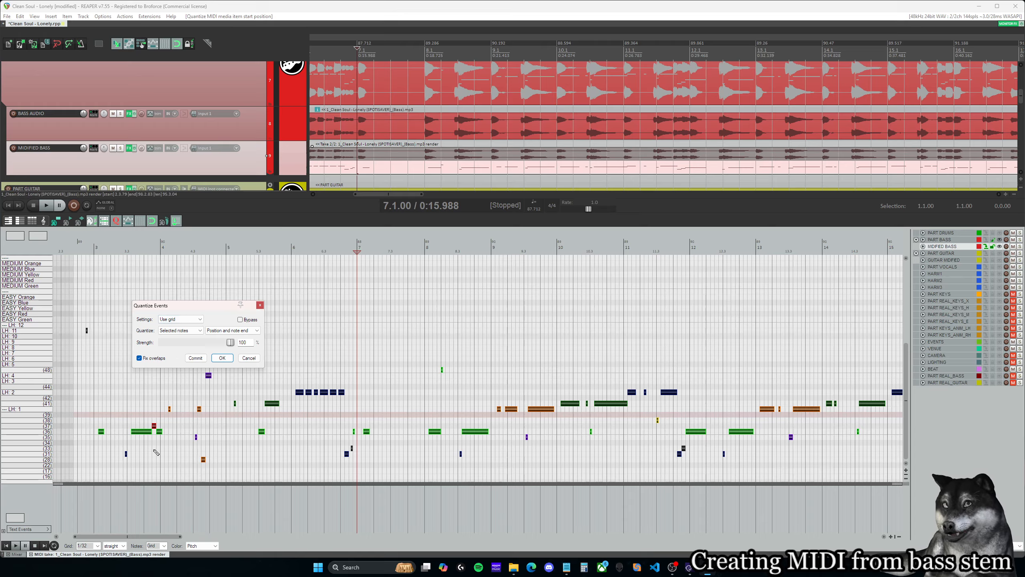
drag(204, 309, 212, 309)
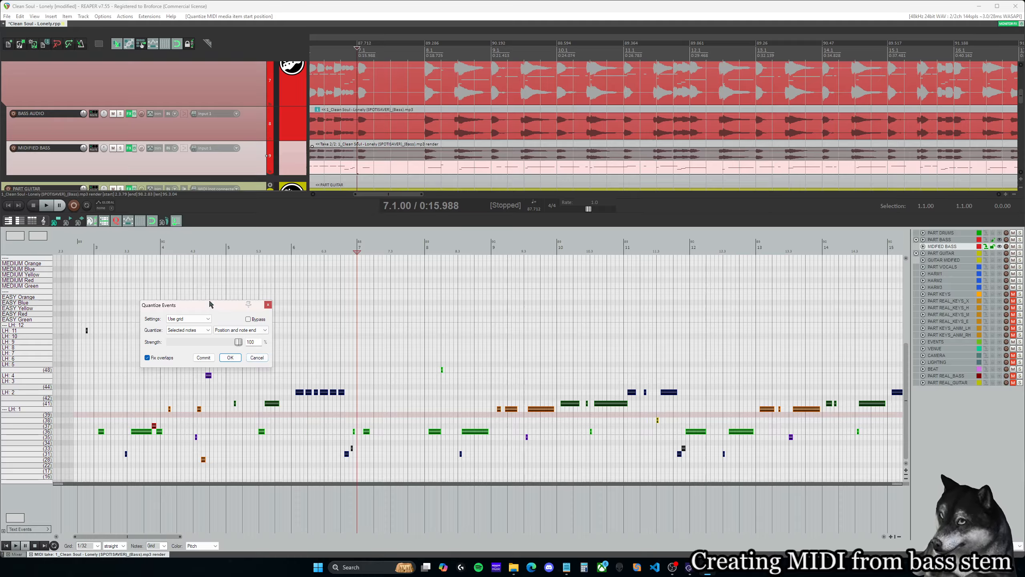
click(255, 357)
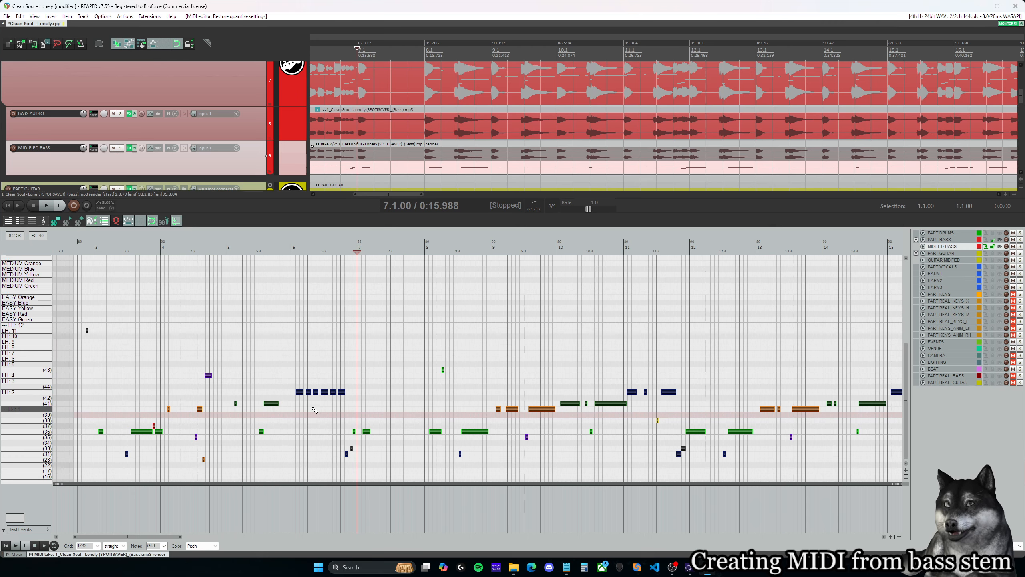
- Make the PART BASS item active in the MIDI editor in place of the MIDIFIED BASS take
scroll(274, 409, up, 2)
scroll(388, 109, up, 2)
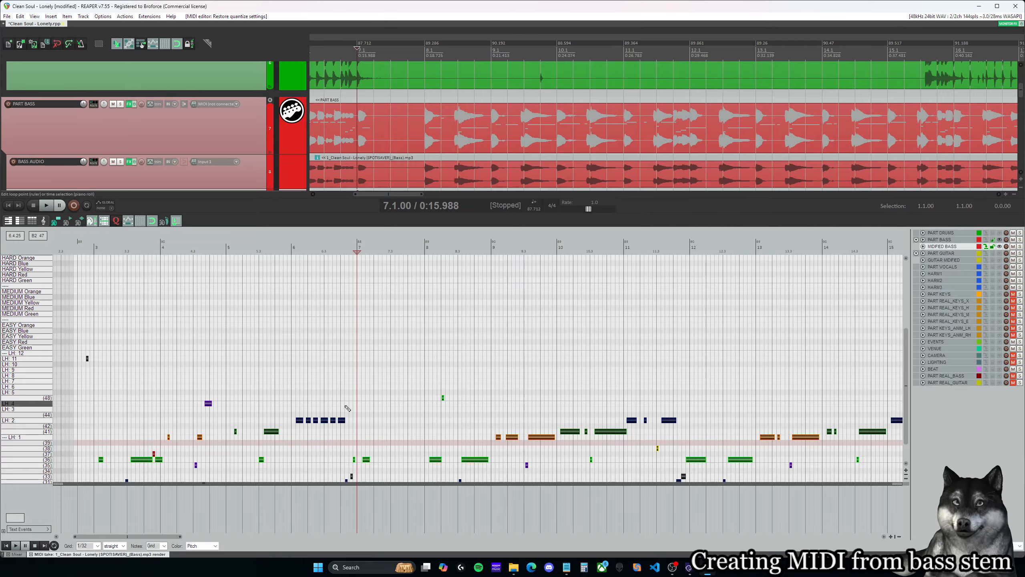
scroll(307, 411, down, 1)
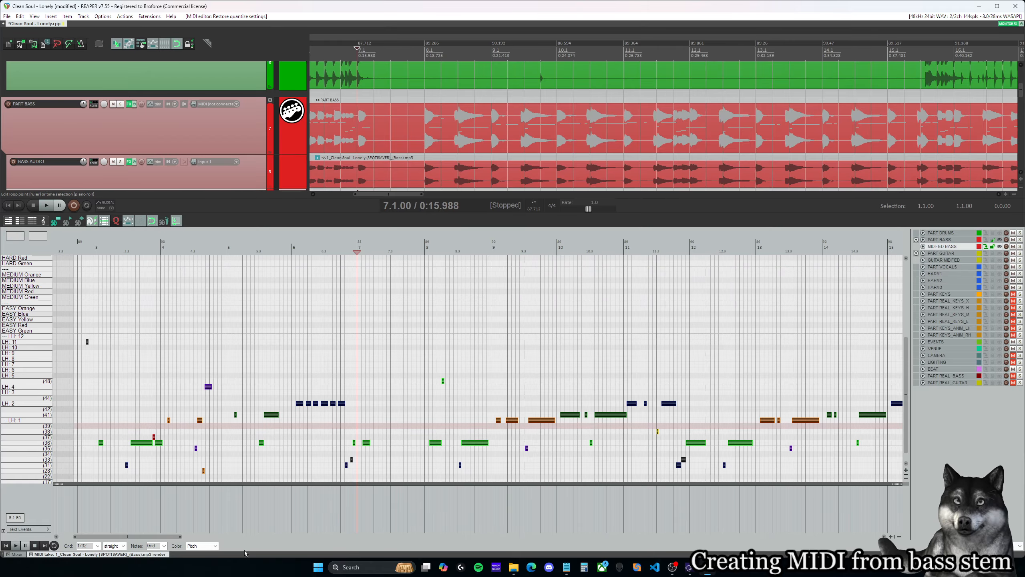
scroll(403, 161, left, 2)
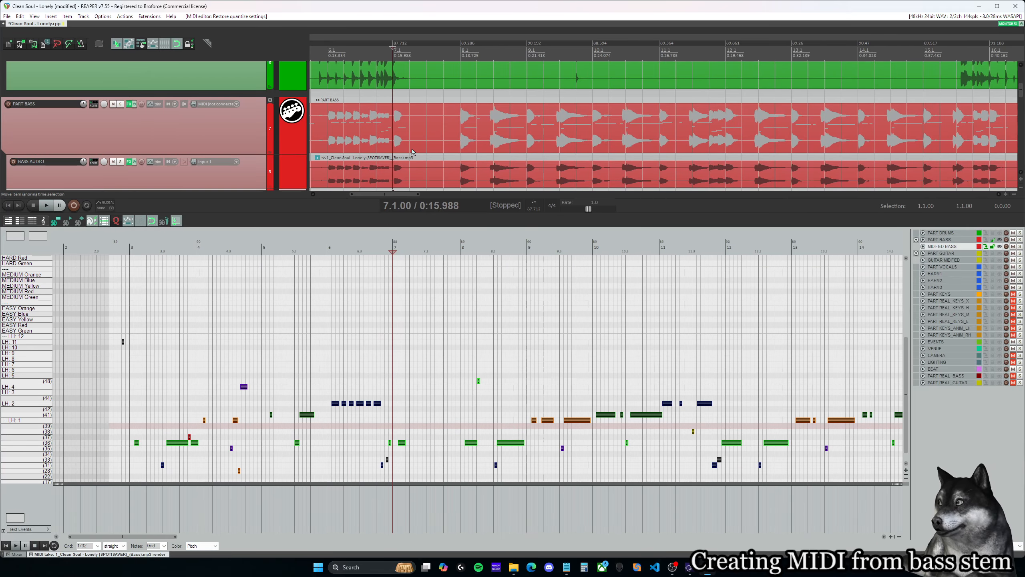
click(419, 173)
scroll(416, 161, down, 2)
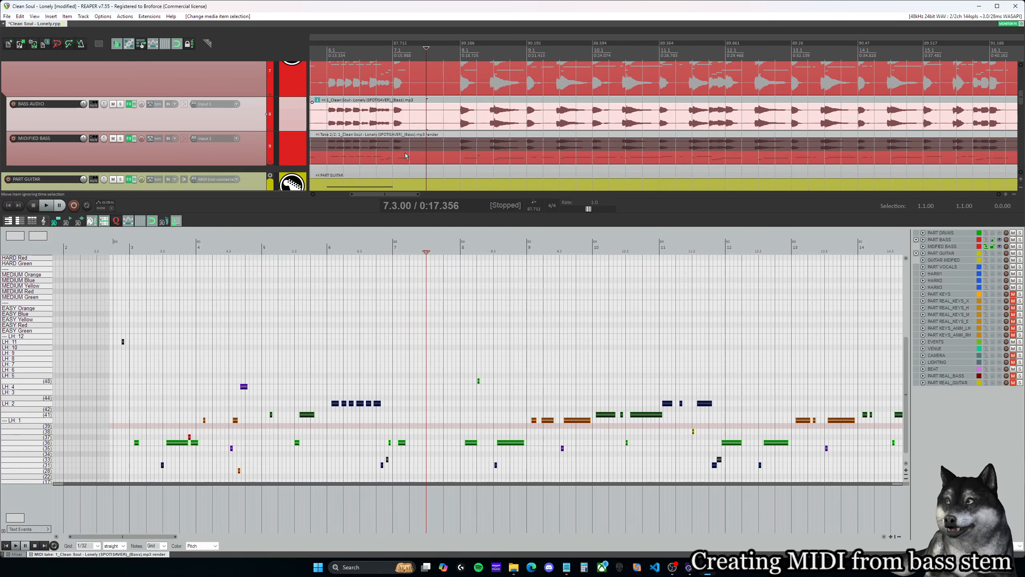
scroll(406, 156, up, 2)
click(403, 179)
click(410, 108)
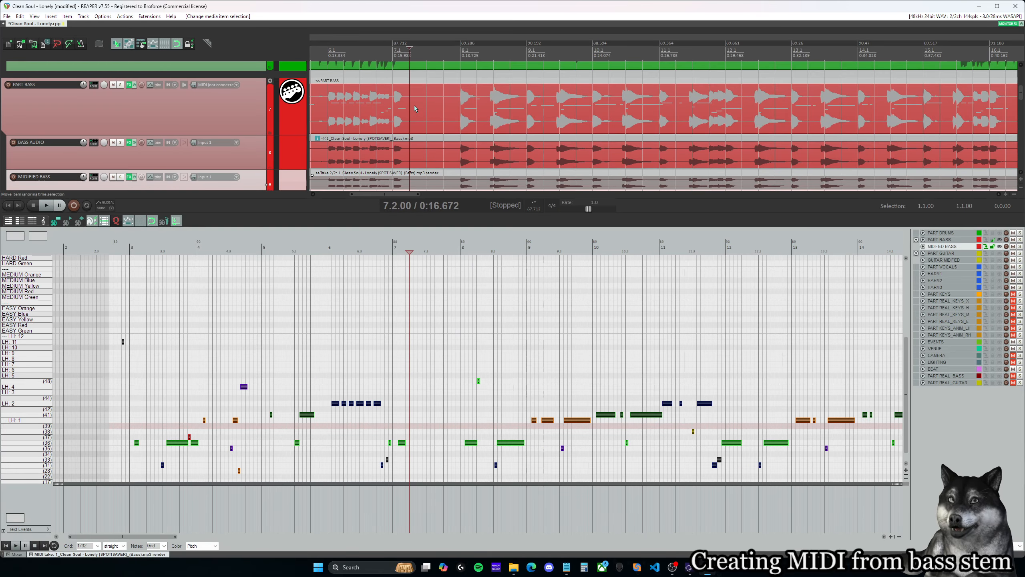
- Toggle the visibility of the MIDIFIED BASS items in the MIDI editor off and back on, and check the ghost notes behind PART BASS
scroll(411, 108, up, 1)
scroll(329, 391, down, 1)
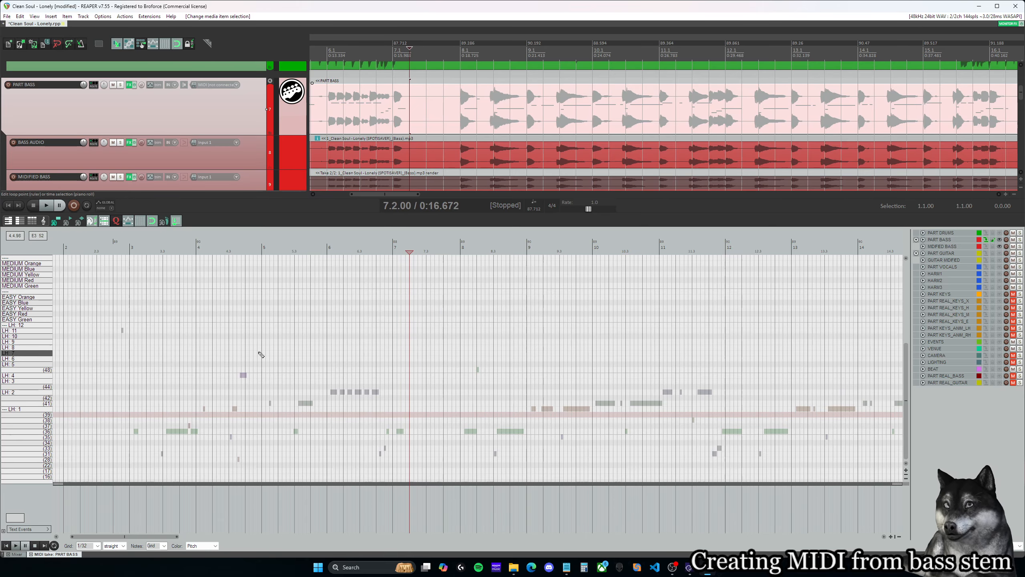
click(1000, 247)
click(1000, 246)
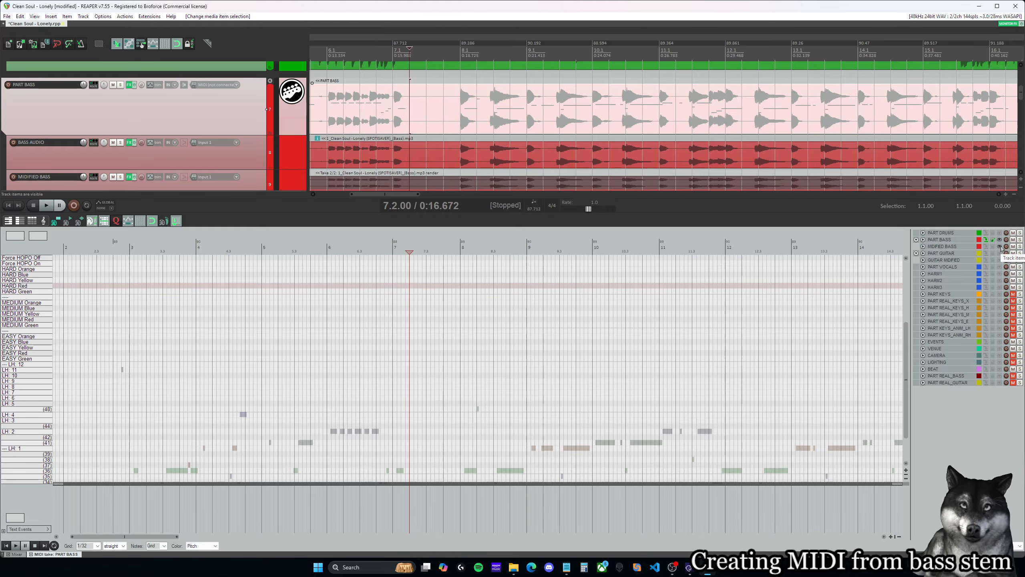
scroll(247, 437, down, 1)
scroll(188, 283, up, 5)
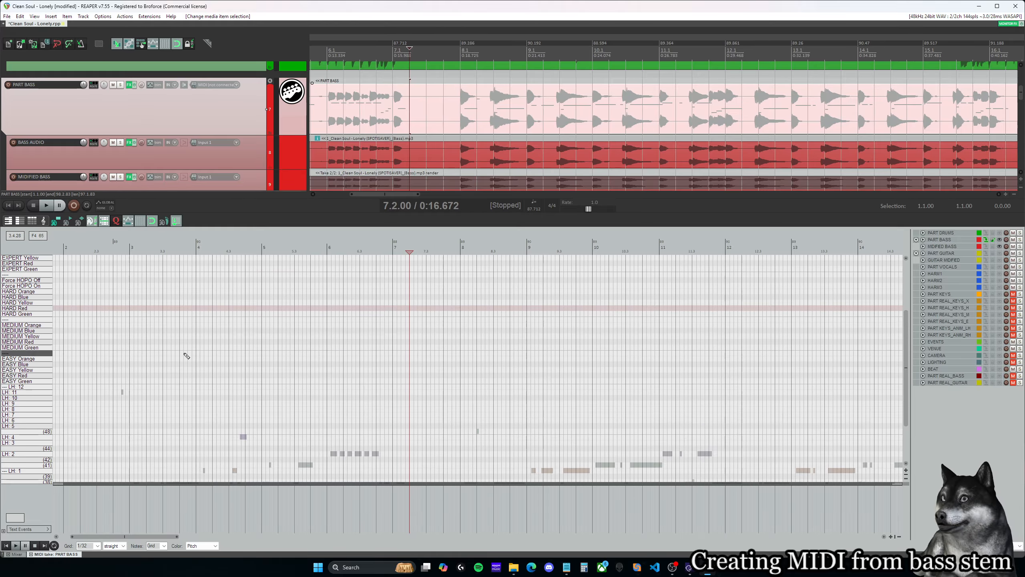
- Place the edit cursor at the start of measure 3 and compare the ghost bass notes with the PART BASS difficulty lanes
click(130, 247)
drag(398, 193, 368, 194)
scroll(444, 412, down, 5)
scroll(504, 443, up, 3)
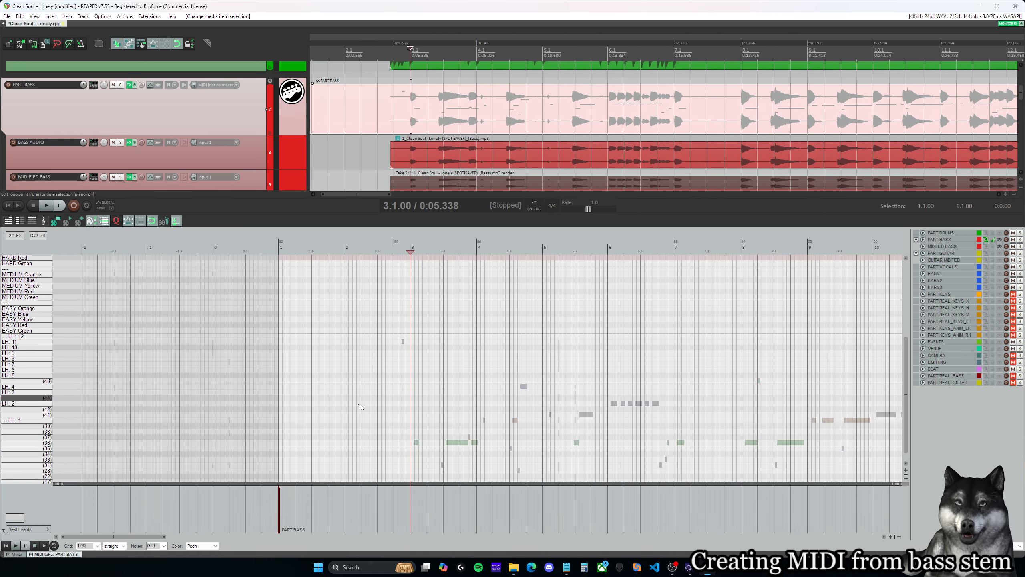
click(407, 250)
mouse_move(407, 250)
mouse_down()
mouse_move(394, 250)
mouse_move(411, 249)
mouse_up()
scroll(455, 355, down, 5)
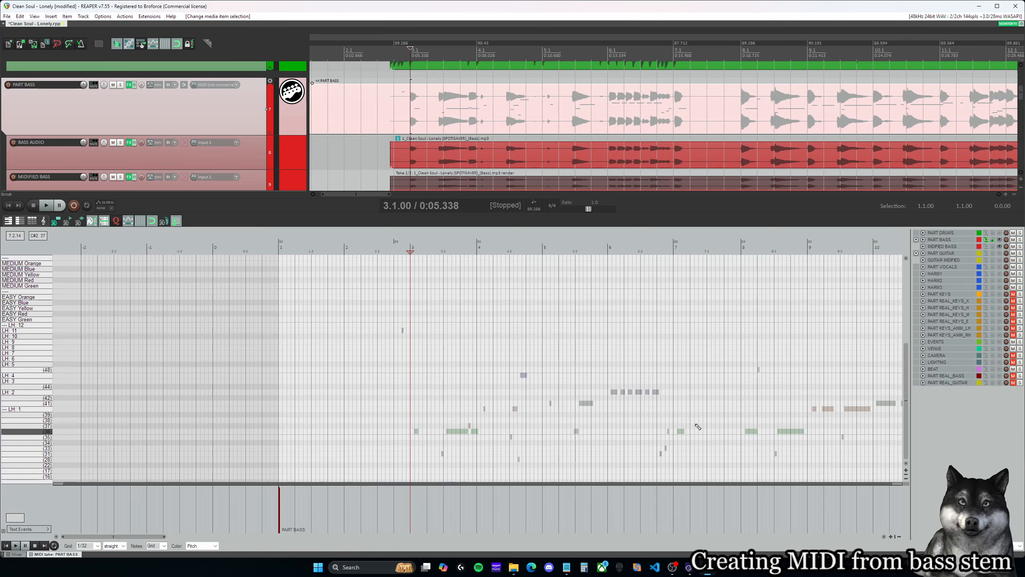
scroll(487, 350, up, 6)
scroll(432, 287, up, 1)
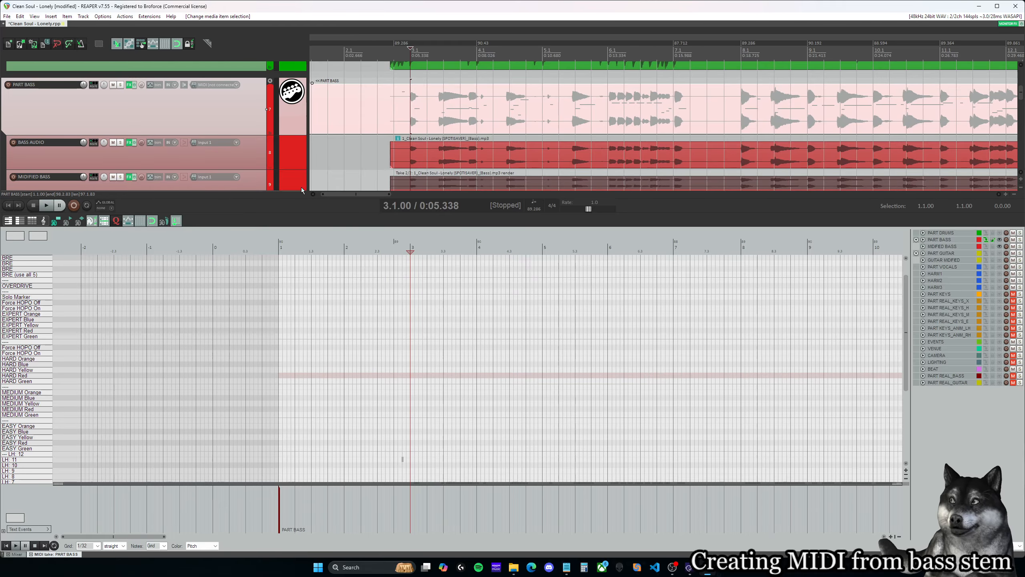
- Select all events in the MIDIFIED BASS take and move them up so the main note row sits on HARD Green
scroll(320, 156, down, 1)
click(448, 165)
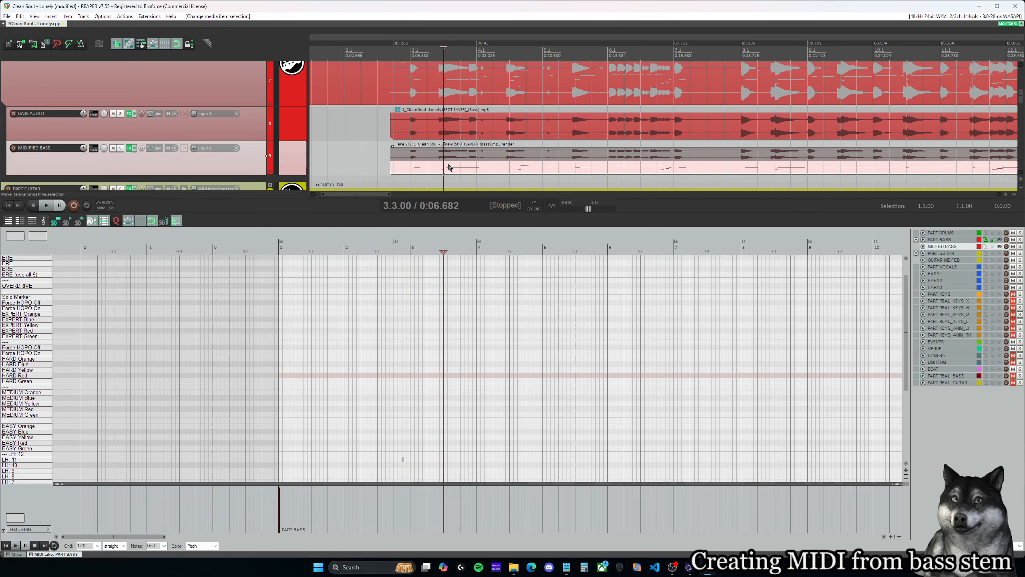
click(474, 374)
scroll(474, 374, down, 6)
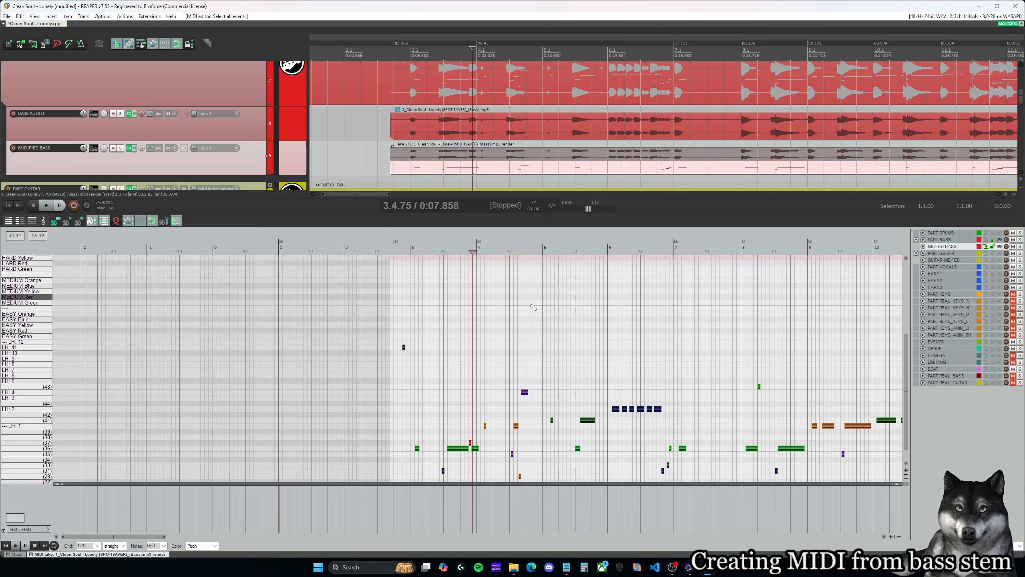
drag(460, 451, 479, 275)
scroll(485, 355, up, 6)
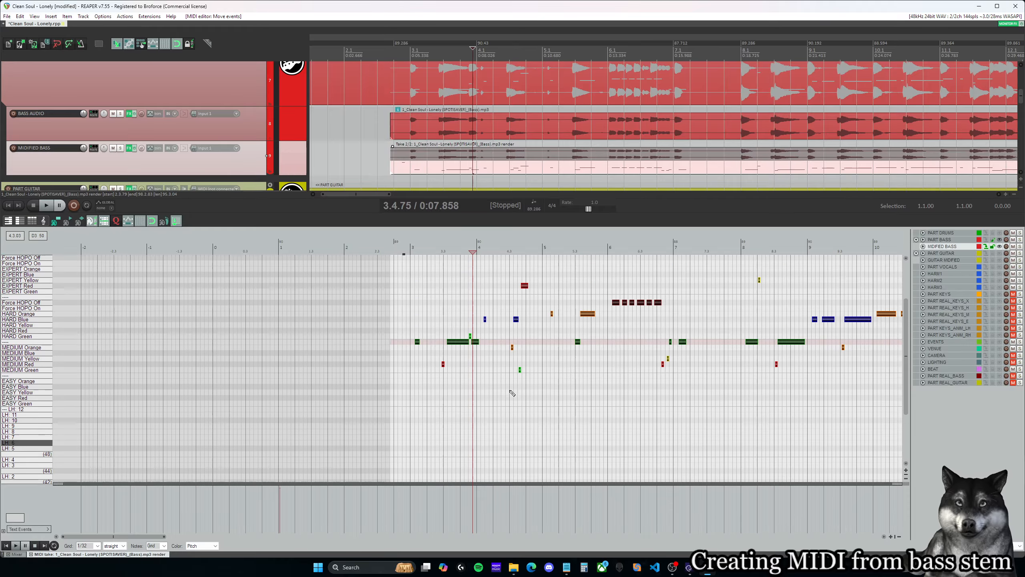
mouse_move(457, 382)
mouse_down()
mouse_move(462, 341)
mouse_move(467, 378)
mouse_up()
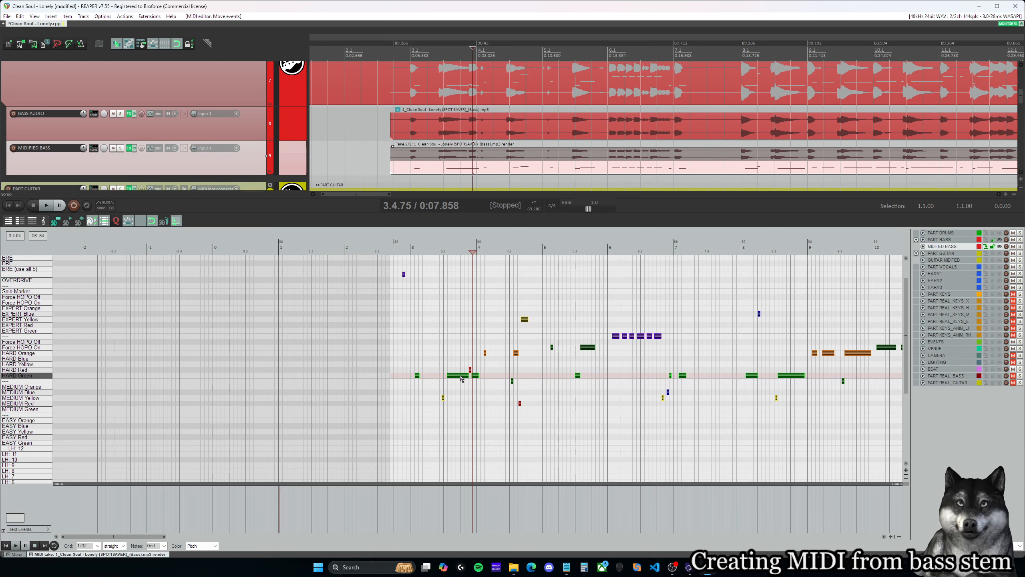
- Make the PART BASS item active again, play the song from measure 3, and return the cursor to 3.1.00
scroll(444, 132, up, 1)
click(444, 131)
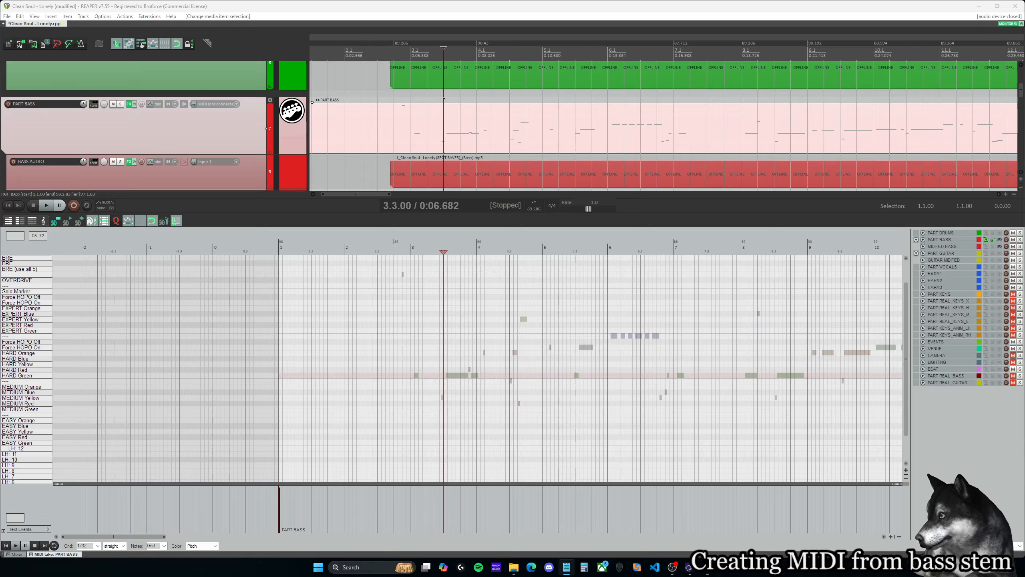
click(411, 250)
key(space)
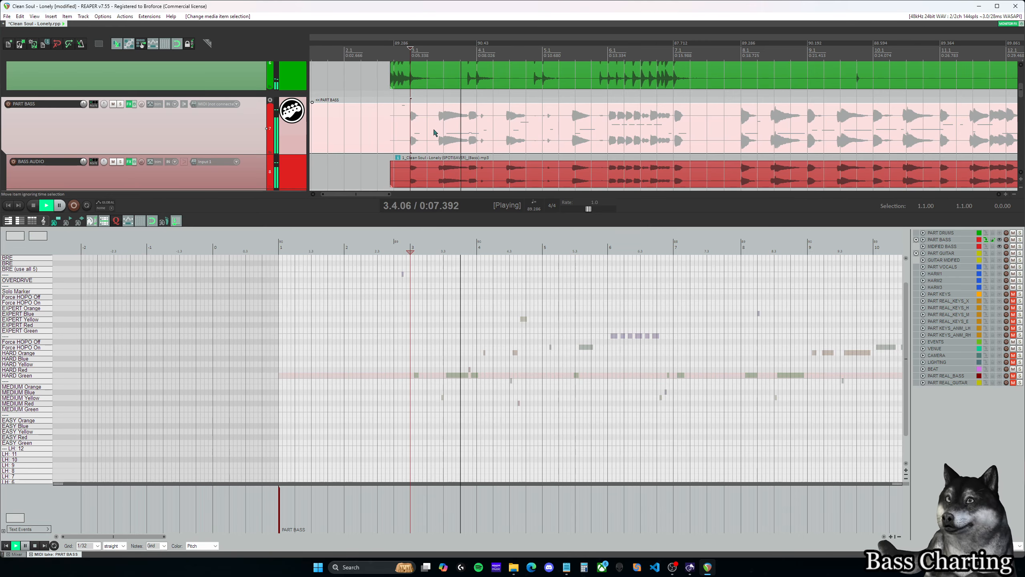
key(space)
scroll(434, 135, down, 2)
click(413, 244)
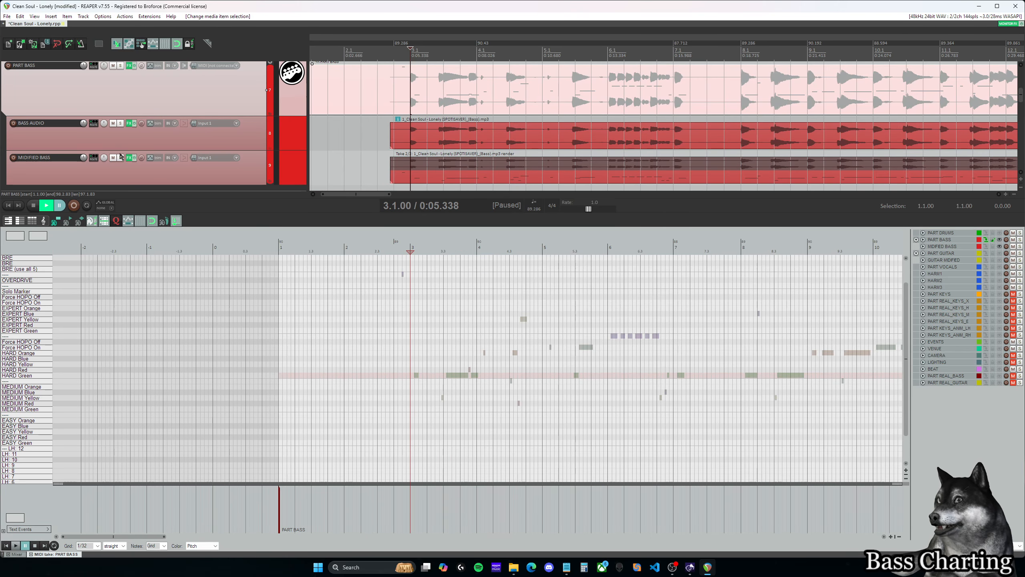
- Solo the BASS AUDIO track, play its first measure from 3.1.00, and return the cursor there
click(120, 123)
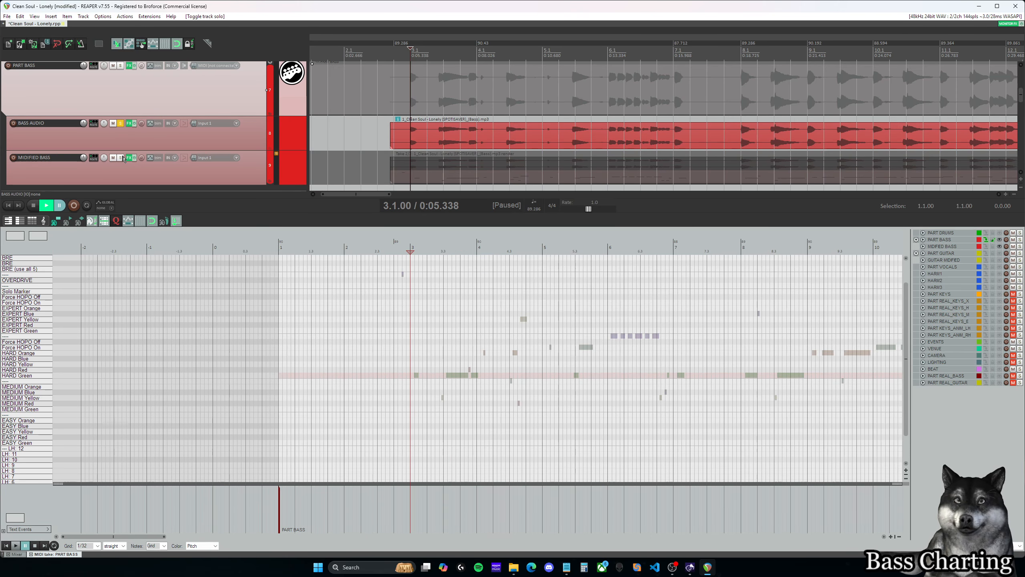
key(space)
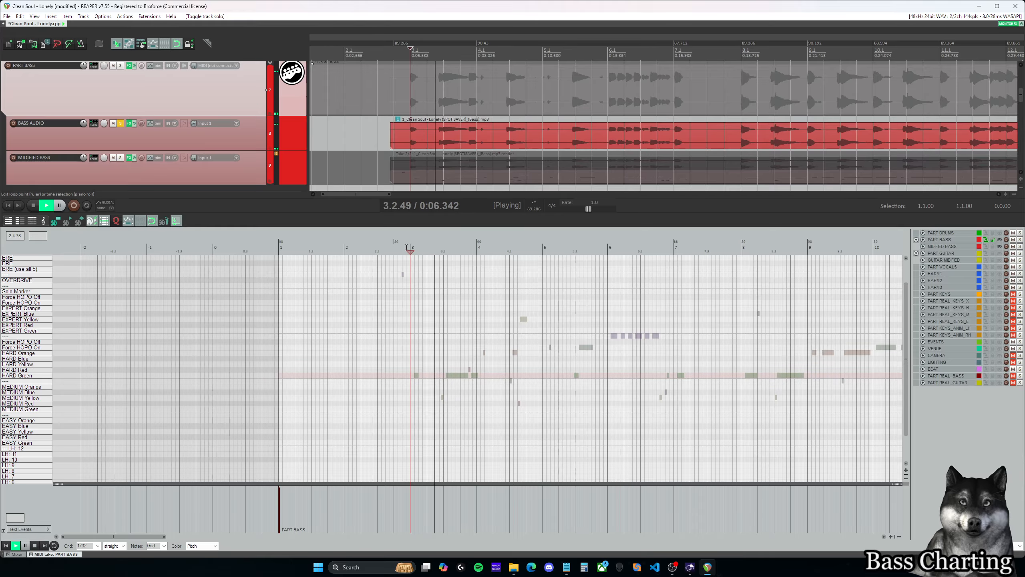
key(space)
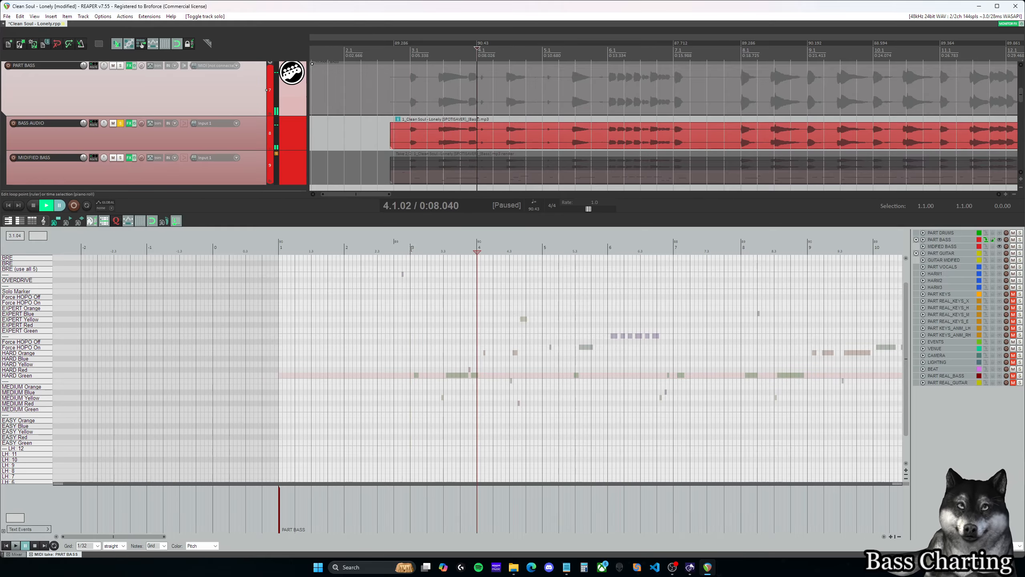
click(412, 248)
scroll(444, 346, down, 1)
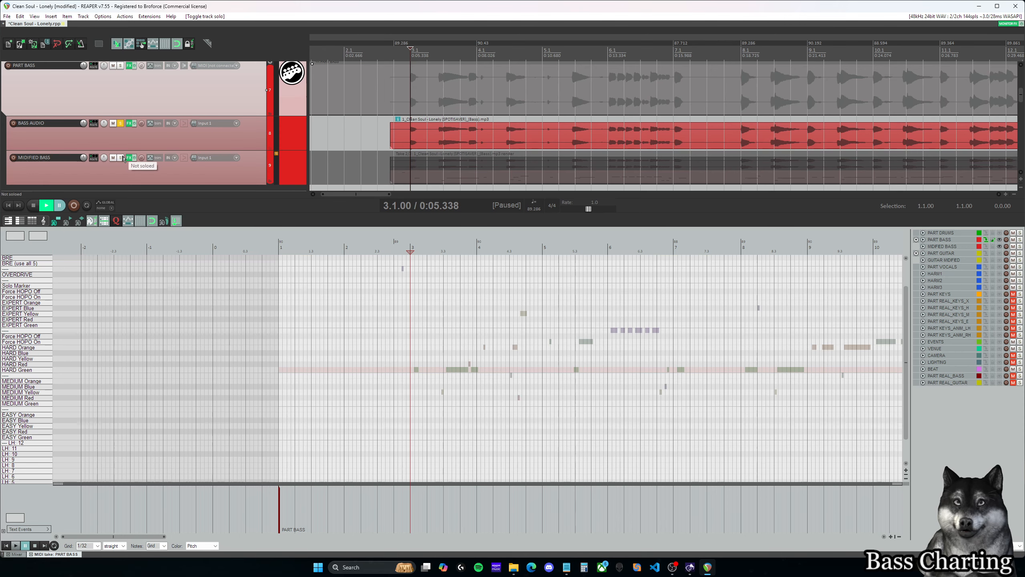
- Select the BASS AUDIO item and listen to its opening notes from the start of measure 3
click(430, 176)
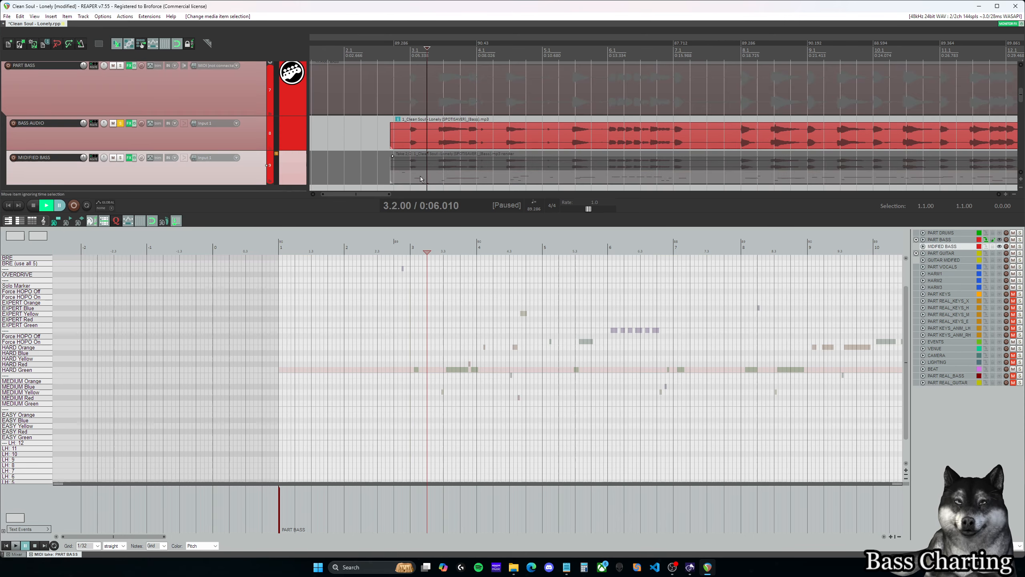
click(418, 129)
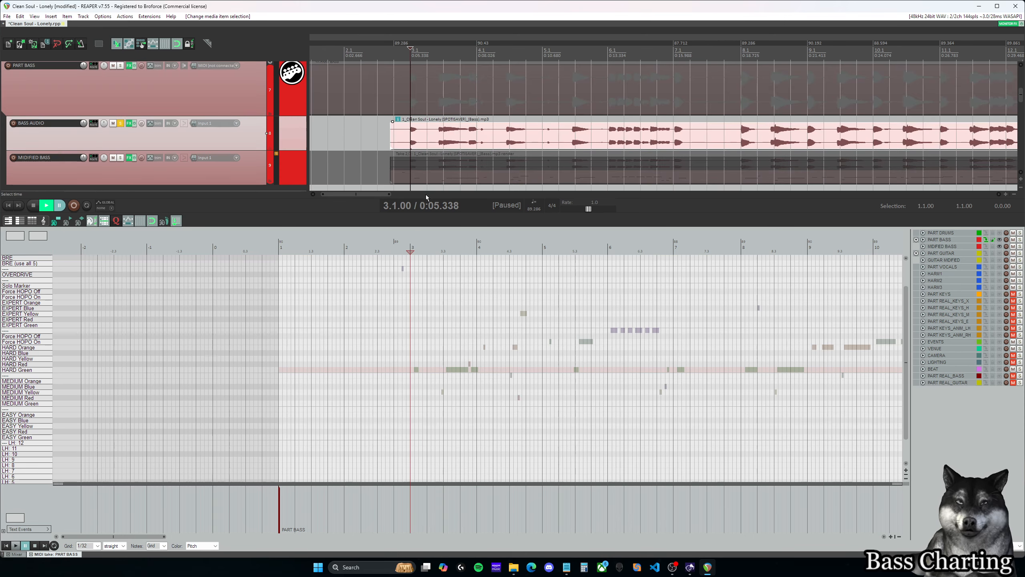
scroll(417, 252, down, 1)
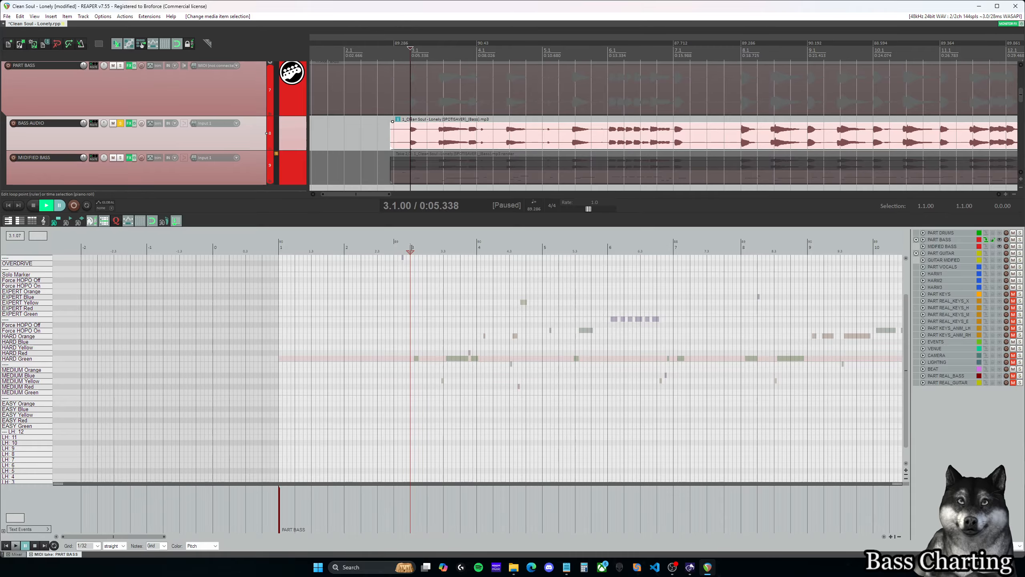
key(space)
key(space)
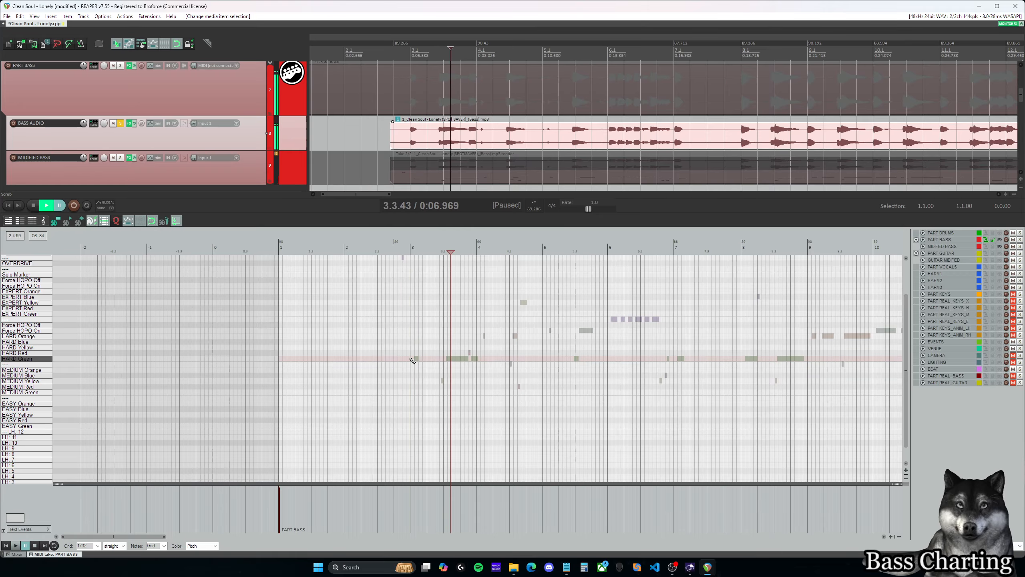
- Insert an EXPERT Yellow note at the start of measure 3 in PART BASS and play it against the soloed bass stem
scroll(414, 322, up, 1)
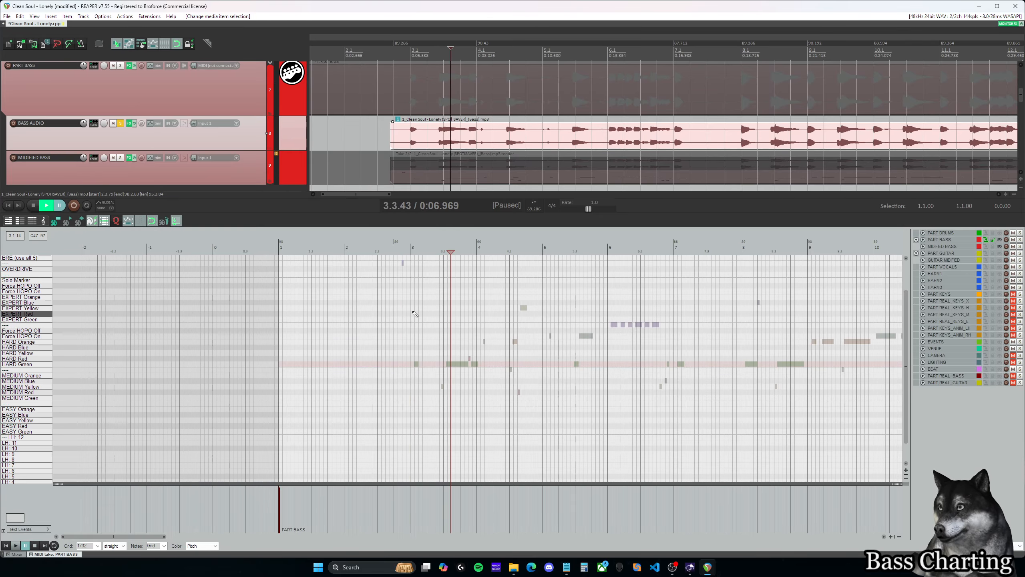
click(413, 309)
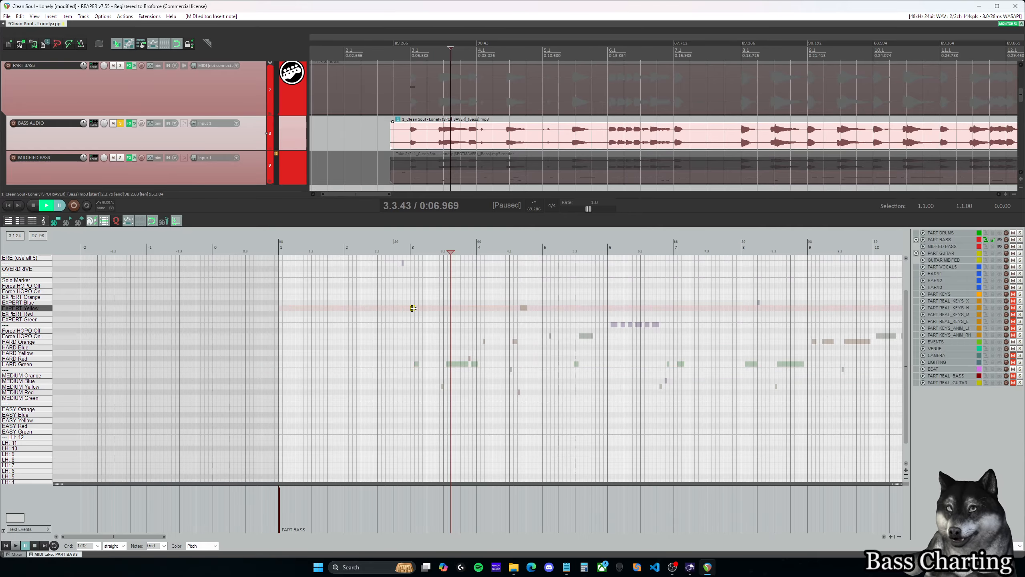
key(space)
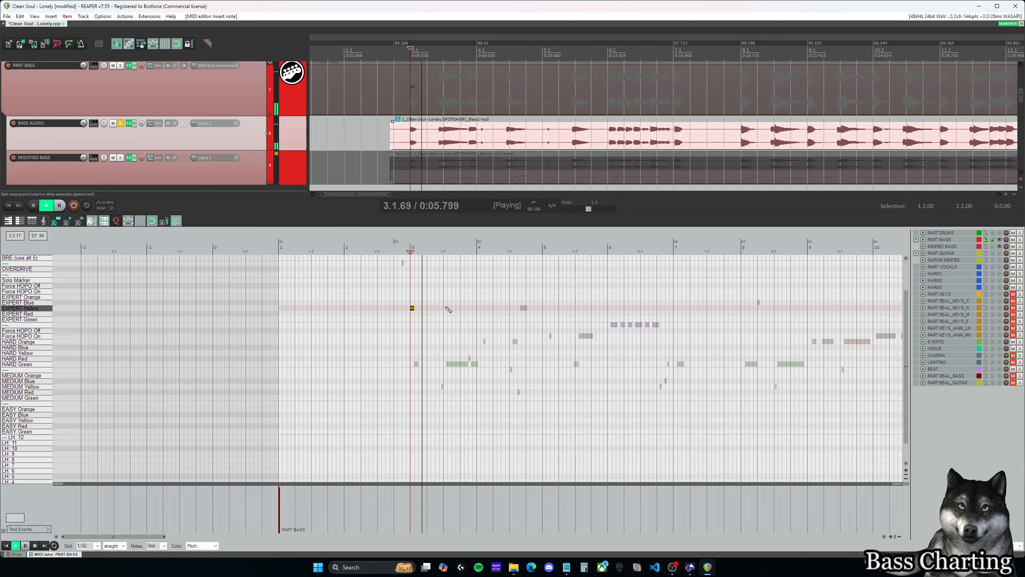
key(space)
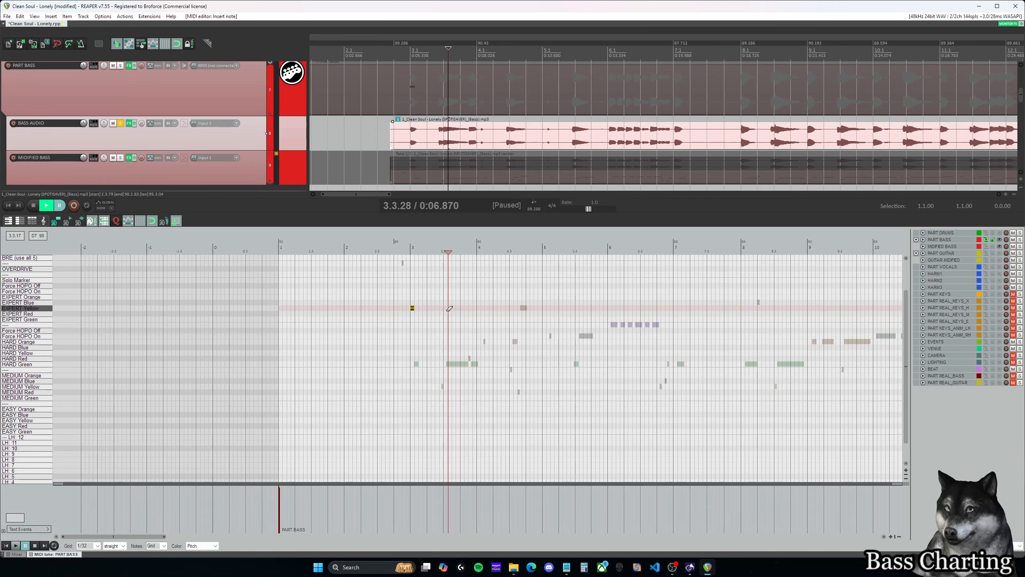
scroll(460, 306, up, 4)
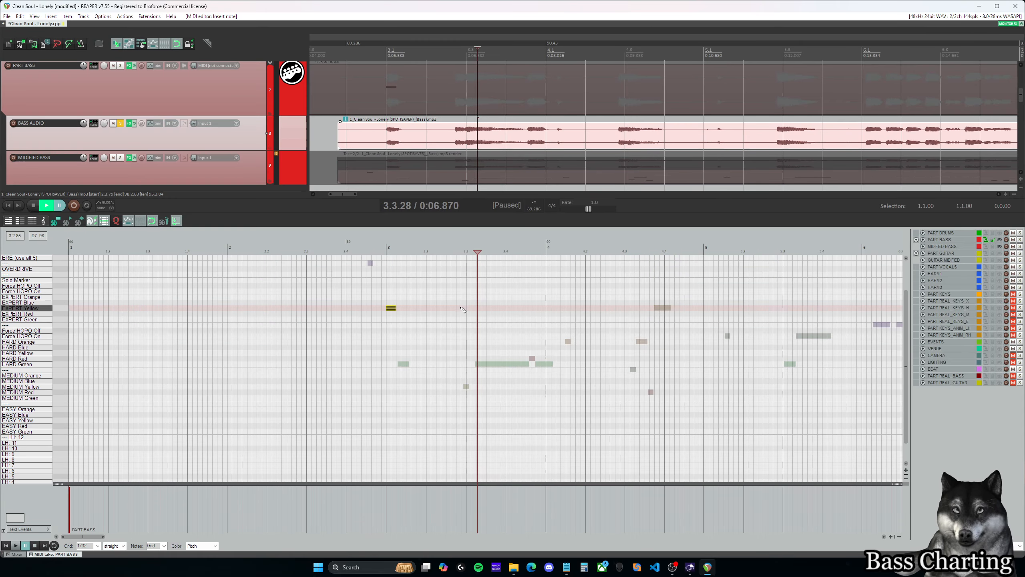
- Insert an EXPERT Red note at 3.2.75 and an EXPERT Yellow note at 3.3.00, and play them against the soloed bass stem
click(461, 310)
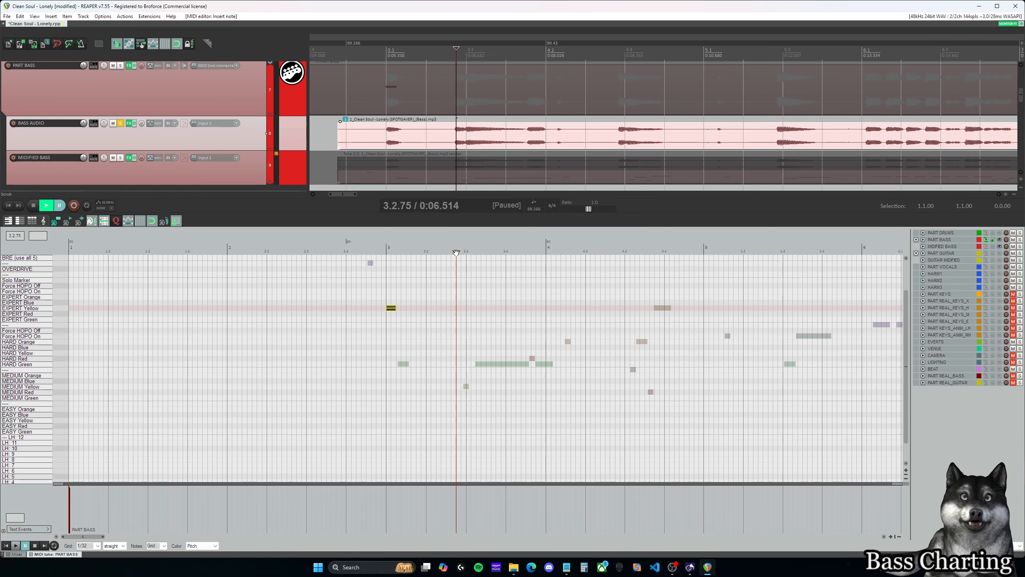
click(469, 307)
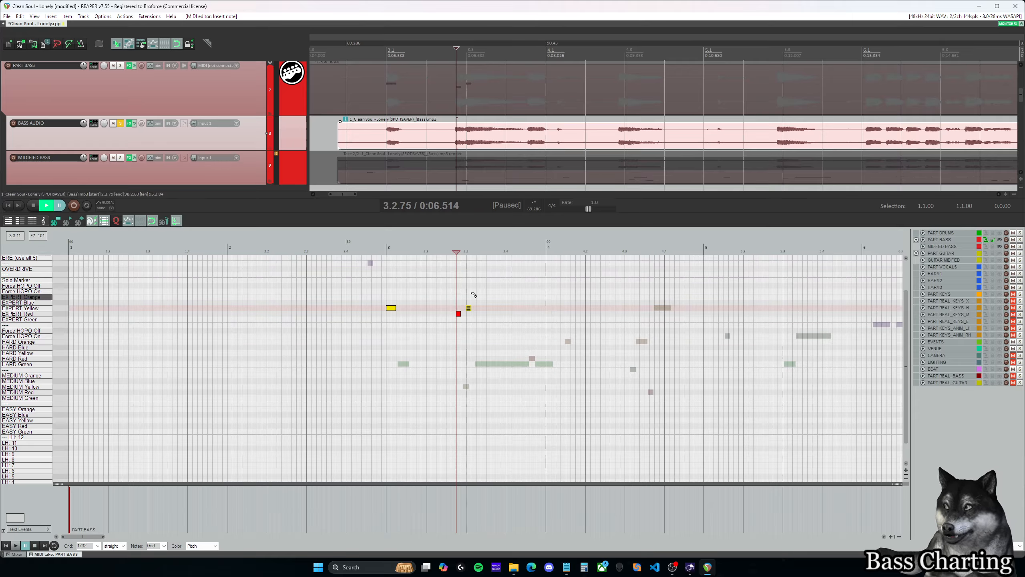
click(458, 314)
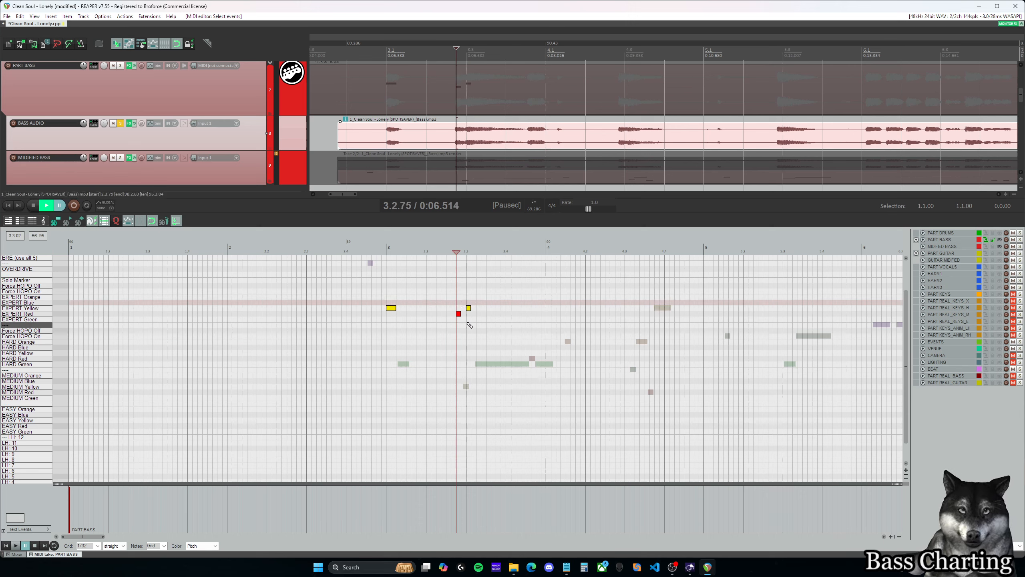
key(space)
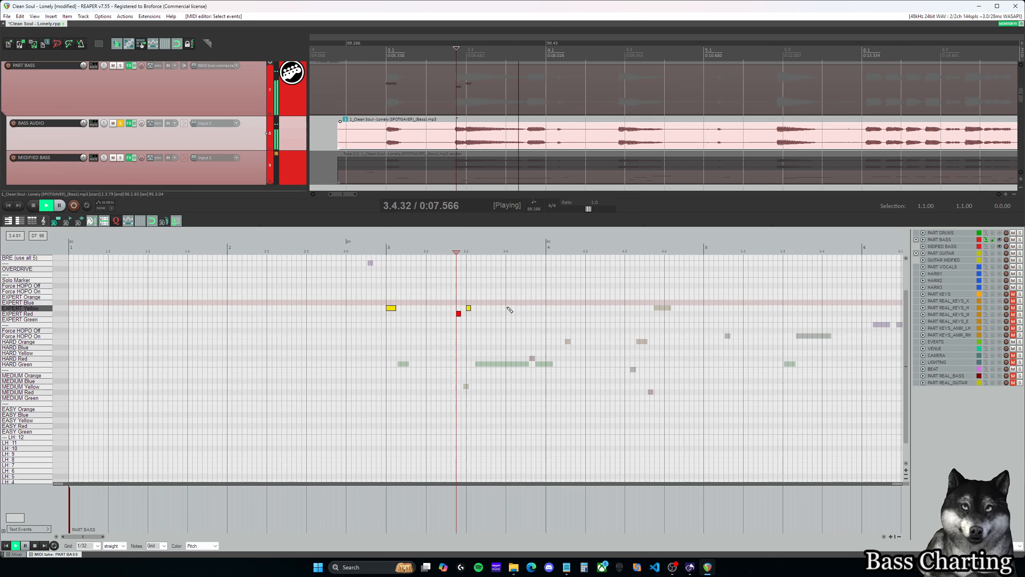
key(space)
click(467, 248)
key(space)
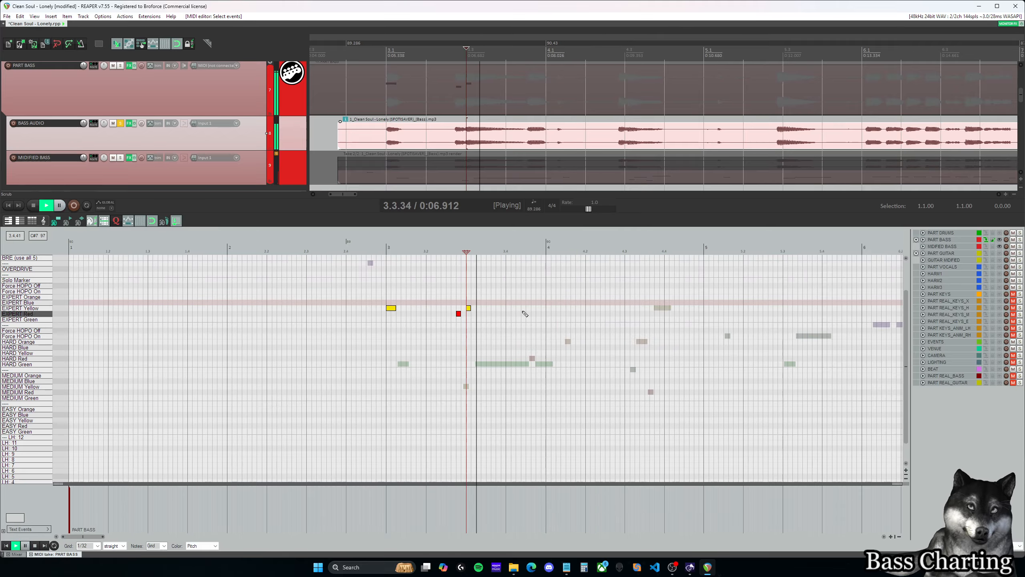
key(space)
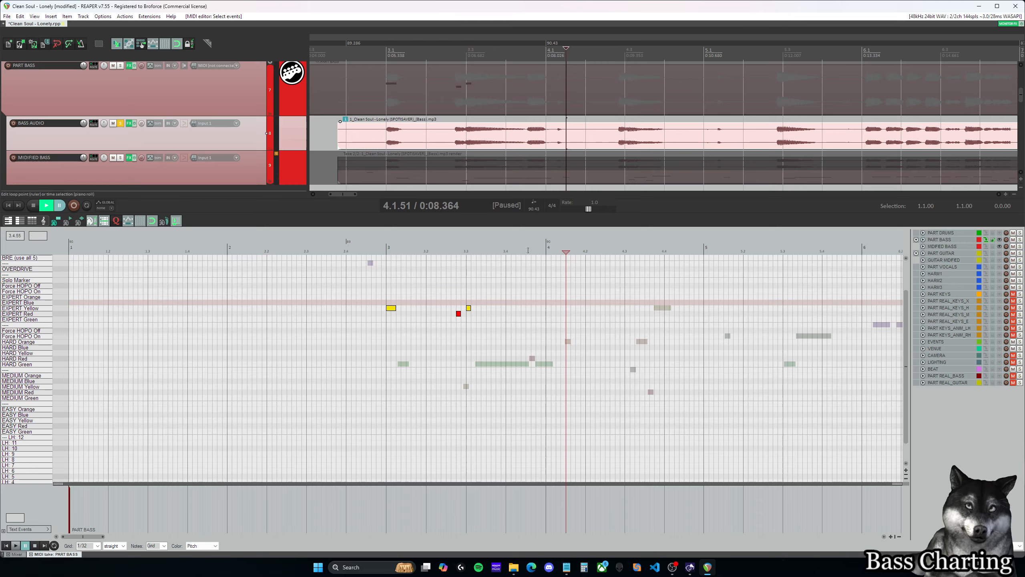
- Insert an EXPERT Yellow note at 3.4.50 and an EXPERT Blue note at 4.1.00, checking by ear, and return the cursor to 3.4.50
click(526, 247)
click(528, 308)
key(space)
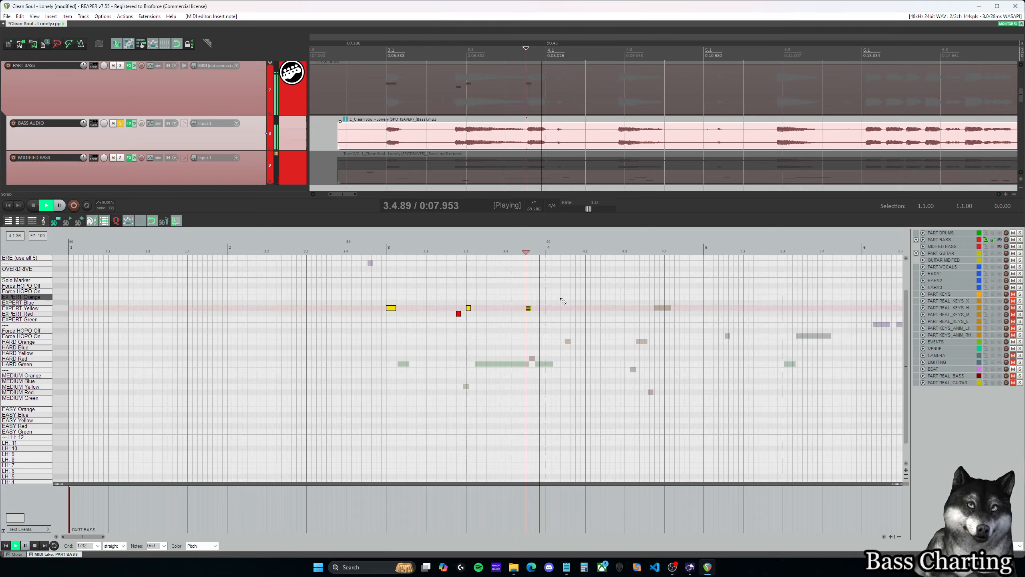
key(space)
click(548, 250)
click(549, 302)
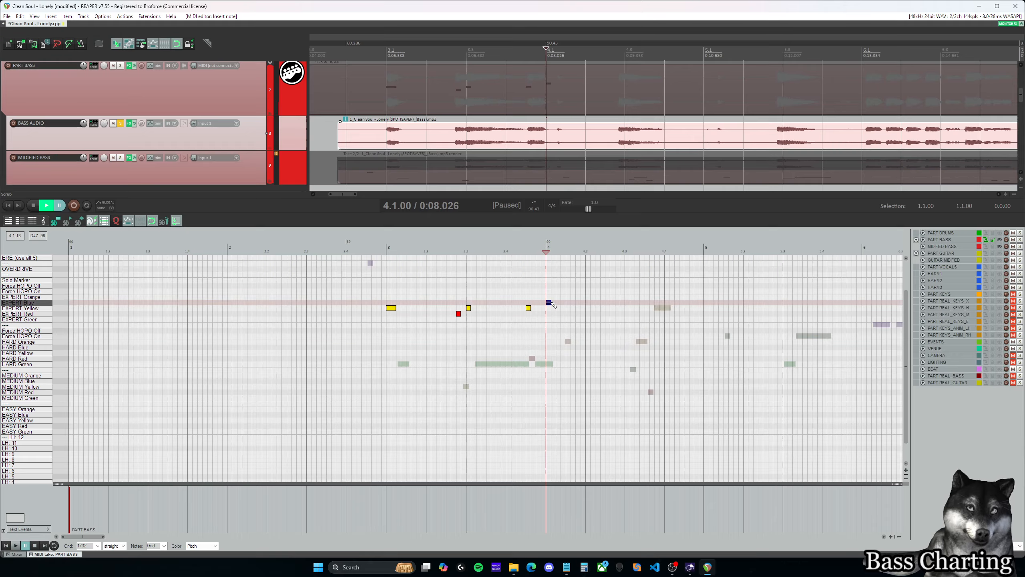
click(527, 251)
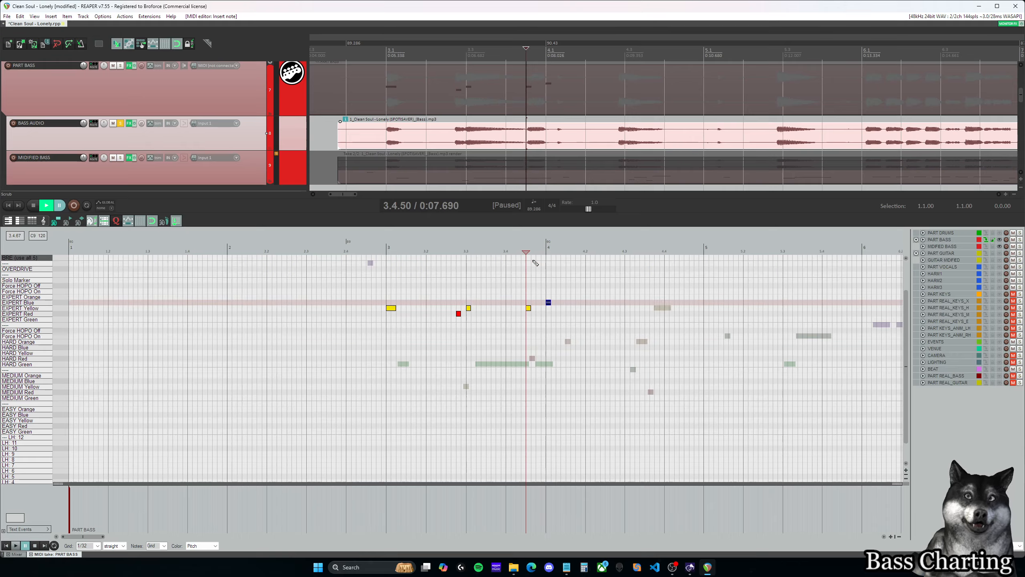
- Unsolo BASS AUDIO to hear the full mix from 3.4.50, and solo the track again
click(121, 123)
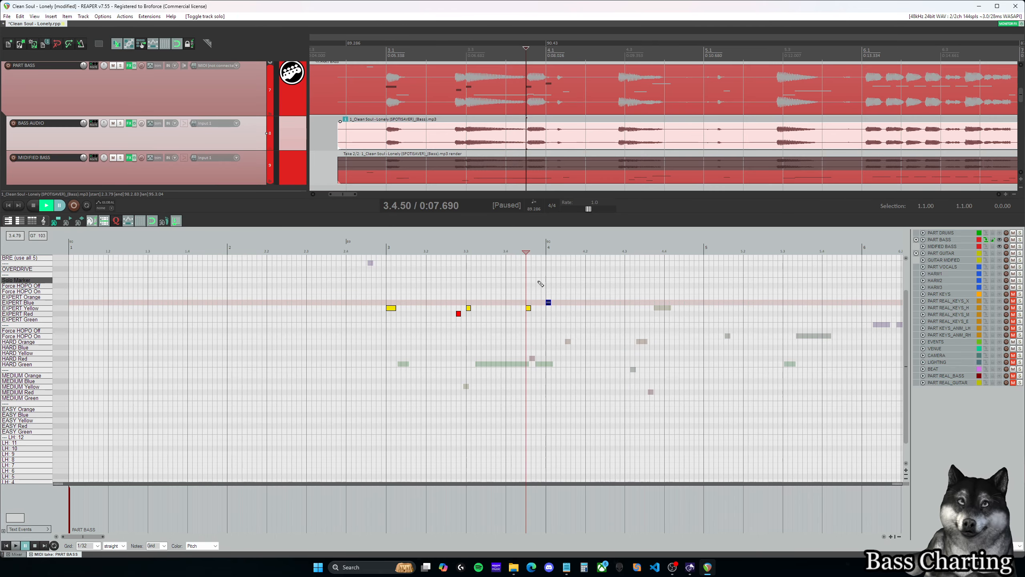
key(space)
key(space)
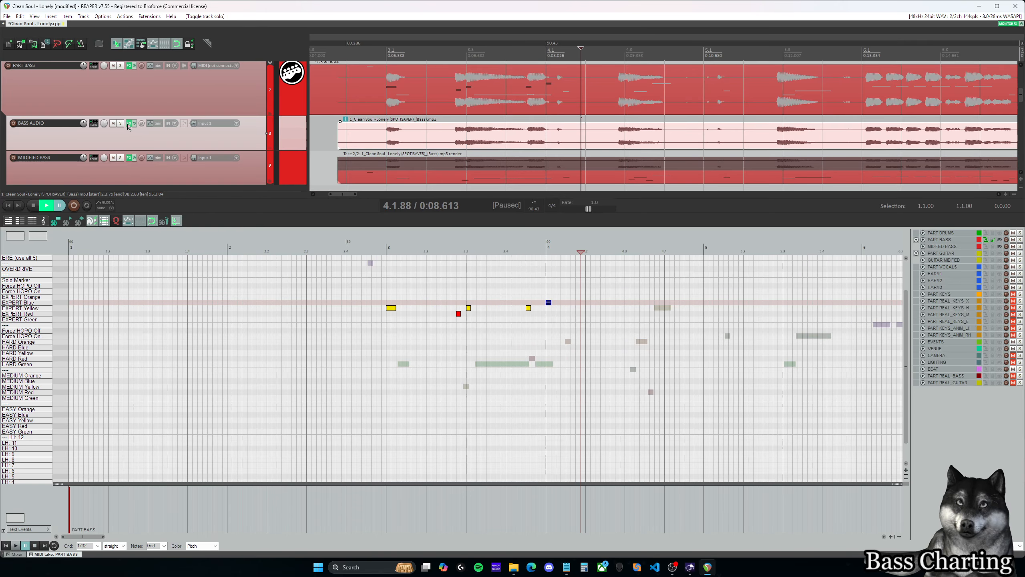
click(121, 124)
- Play the bass stem from just before measure 4, and insert an EXPERT Yellow note at 4.2.75 and an EXPERT Blue note at 4.3.00
drag(93, 537, 100, 538)
click(393, 247)
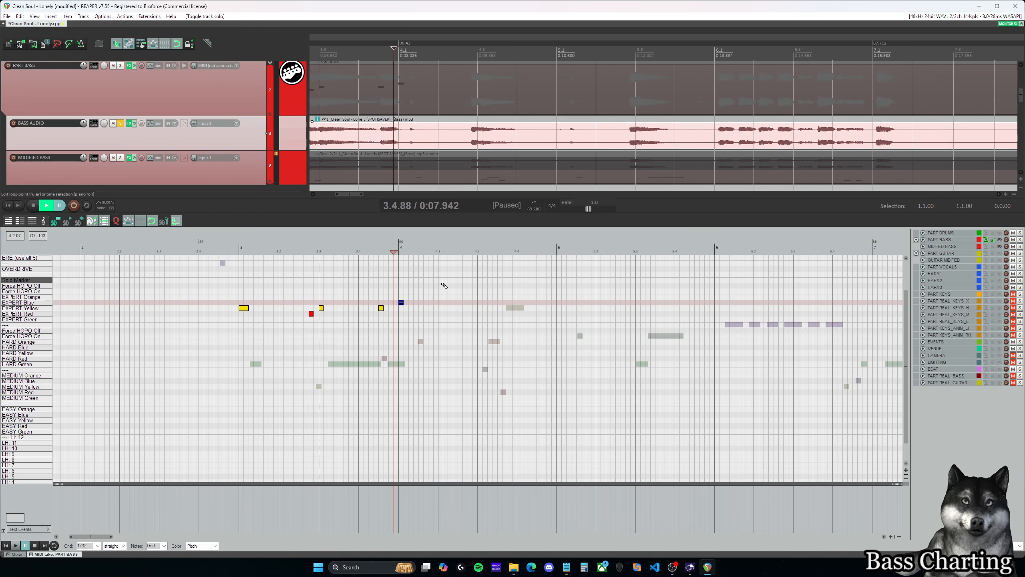
key(space)
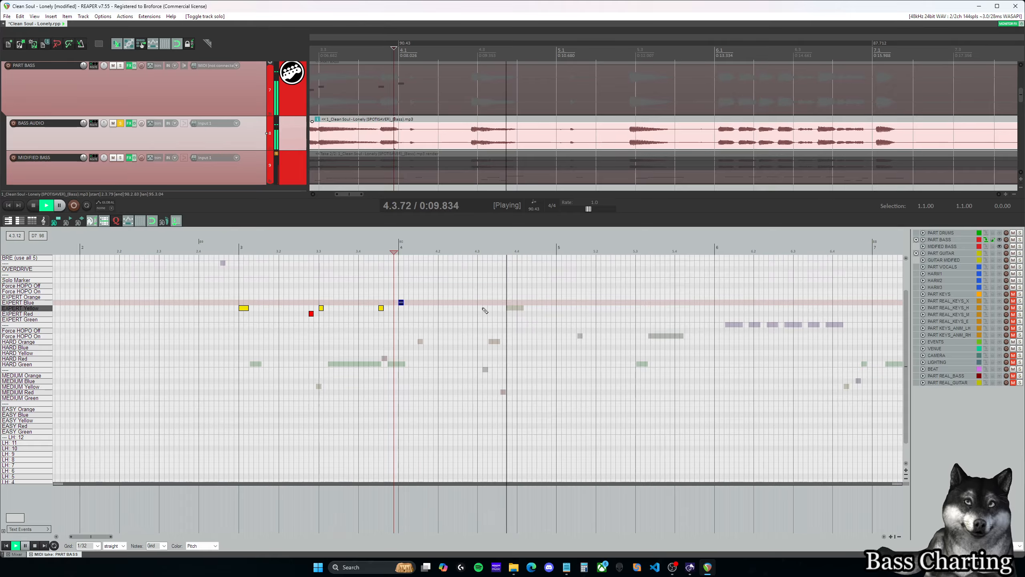
key(space)
click(470, 307)
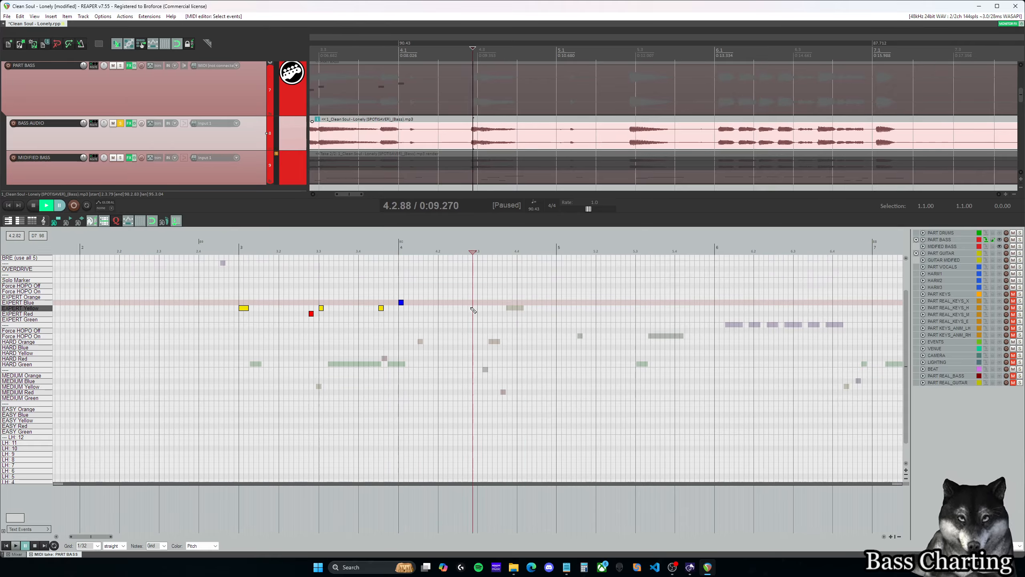
click(477, 302)
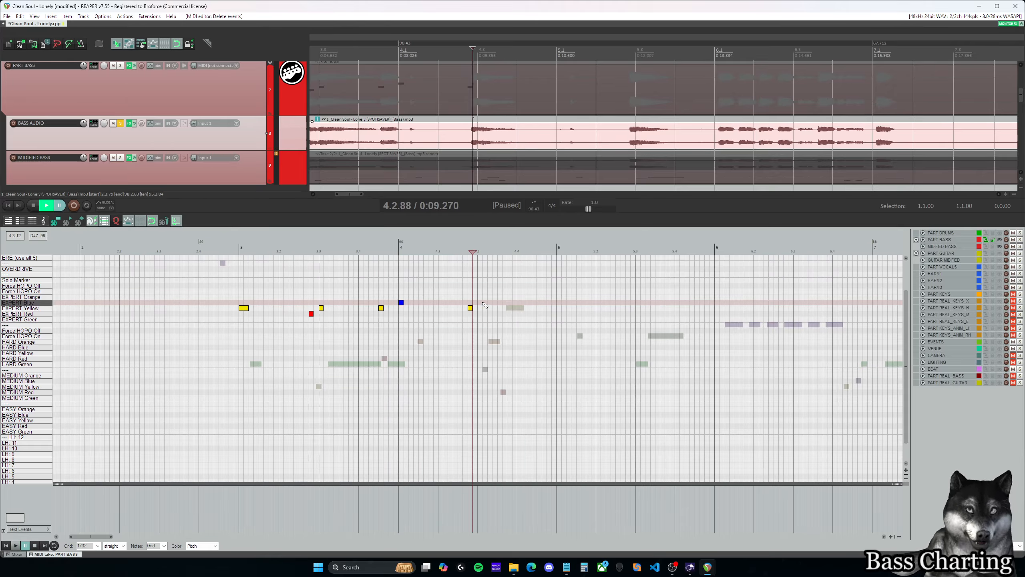
click(483, 304)
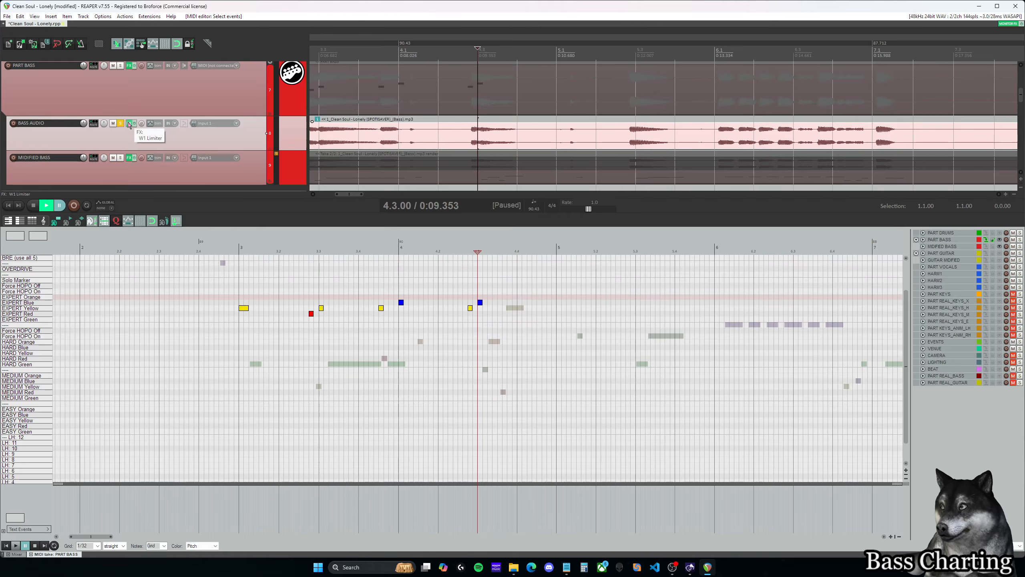
- Open the PART BASS effects chain, show RBN Preview, and preview the chart from 3.4.00
scroll(132, 127, up, 1)
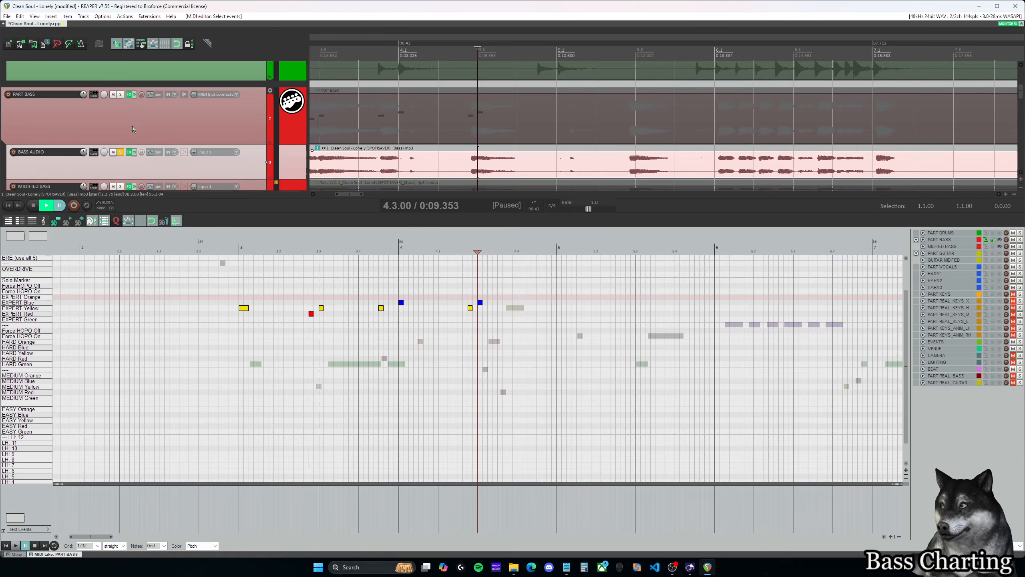
click(130, 95)
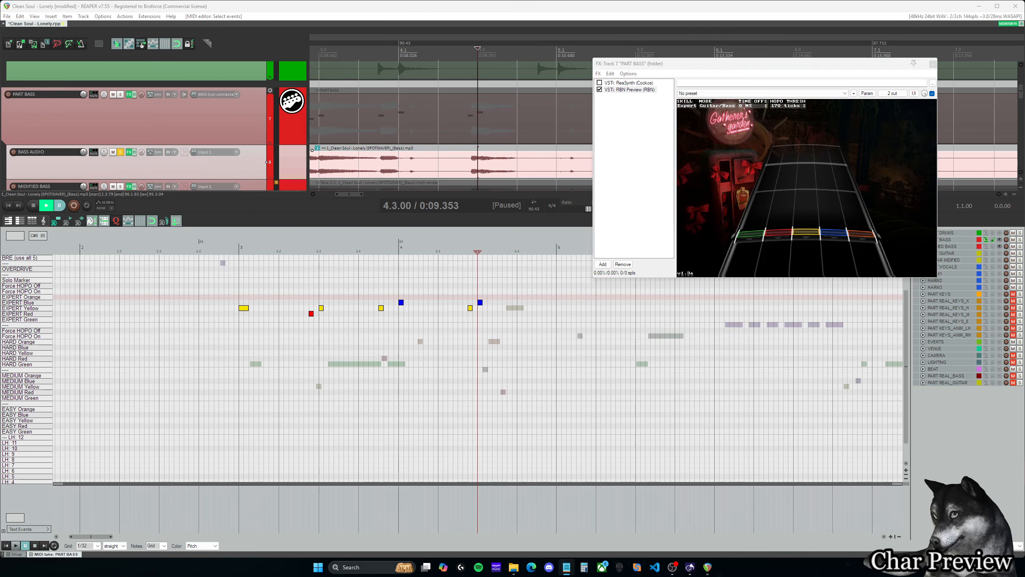
click(647, 91)
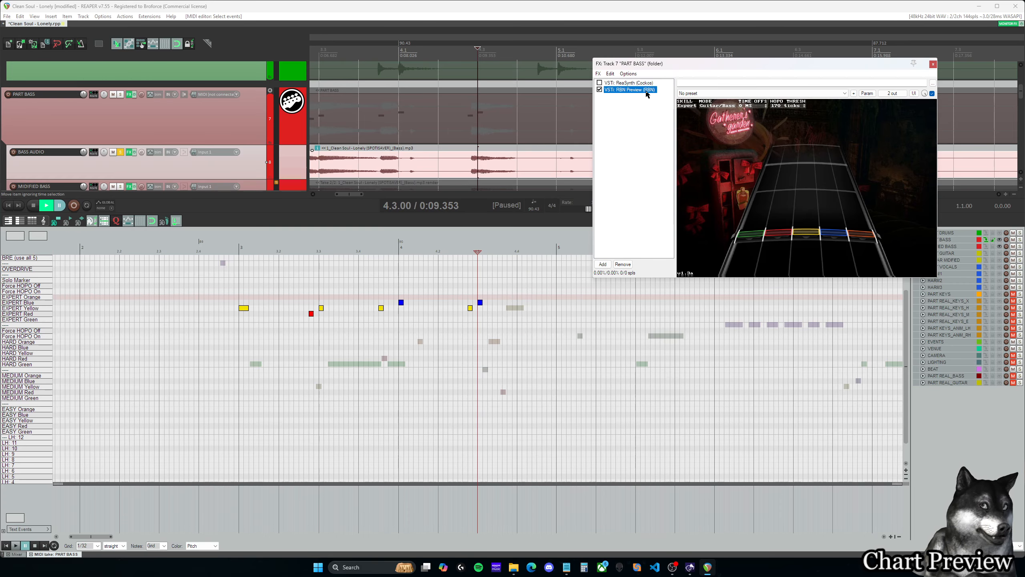
click(363, 261)
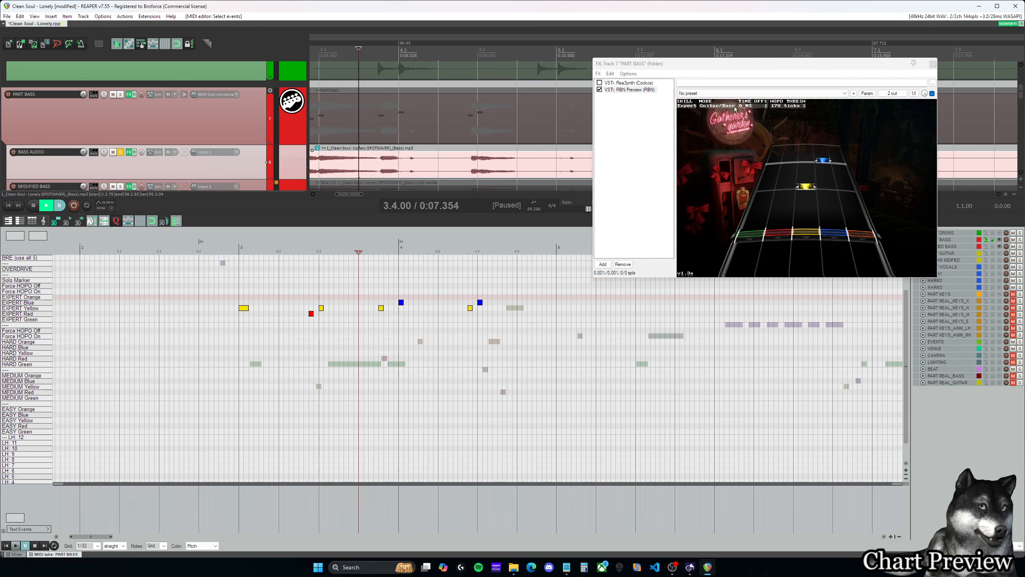
- Add the Chart Preview VST3 effect to PART BASS and set its instrument to Guitar
click(603, 265)
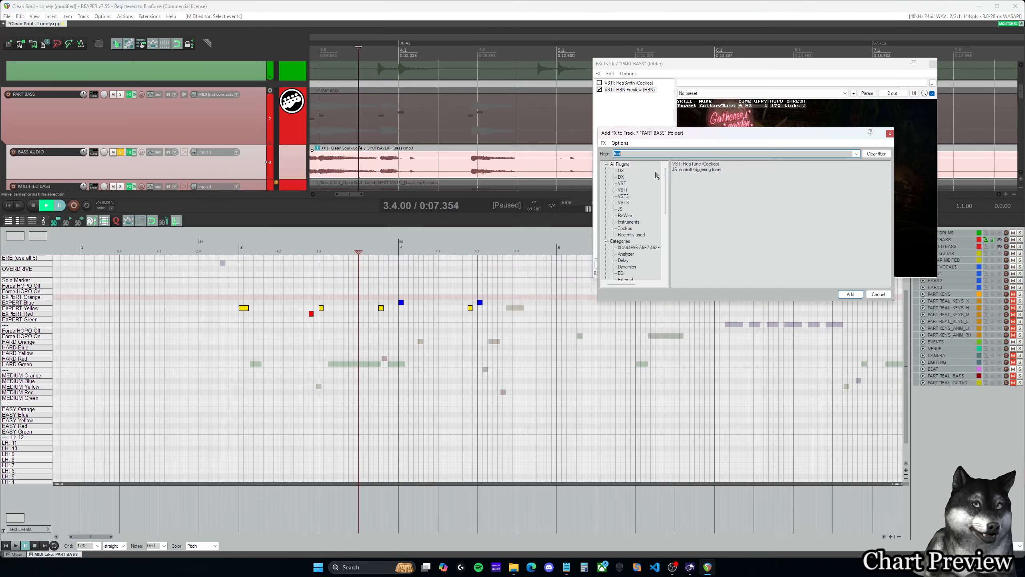
drag(662, 154, 602, 156)
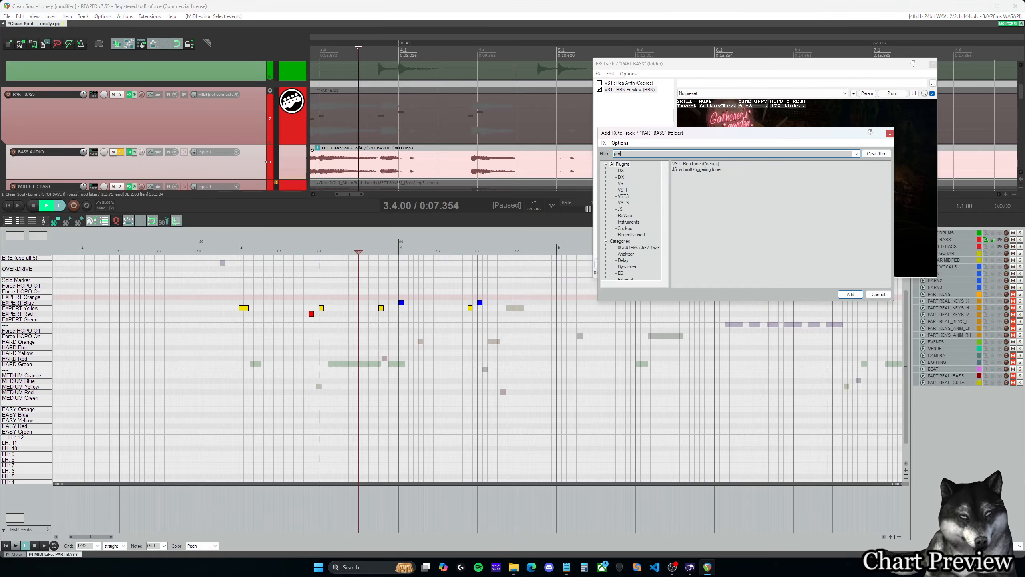
double_click(721, 169)
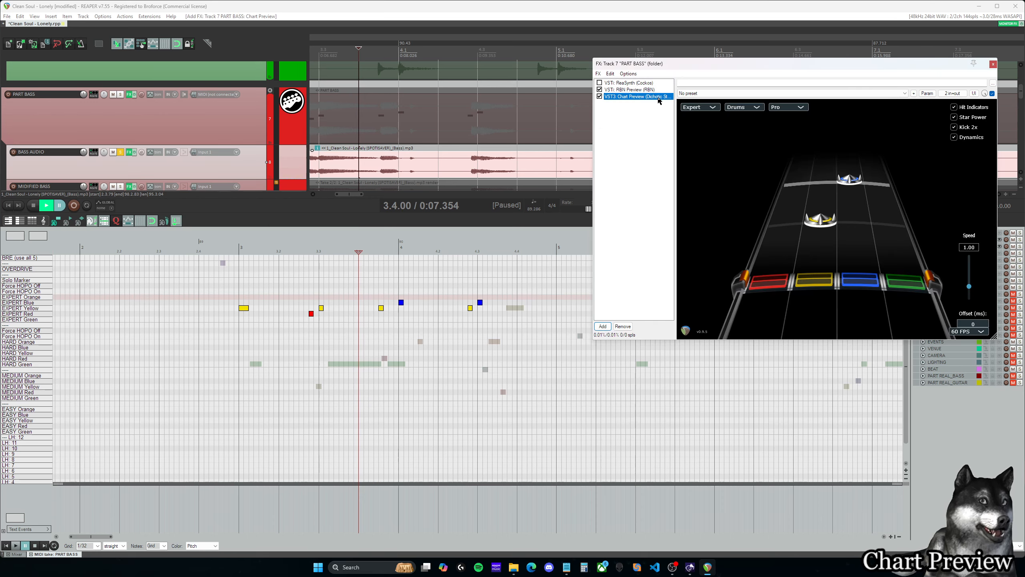
click(739, 113)
click(744, 117)
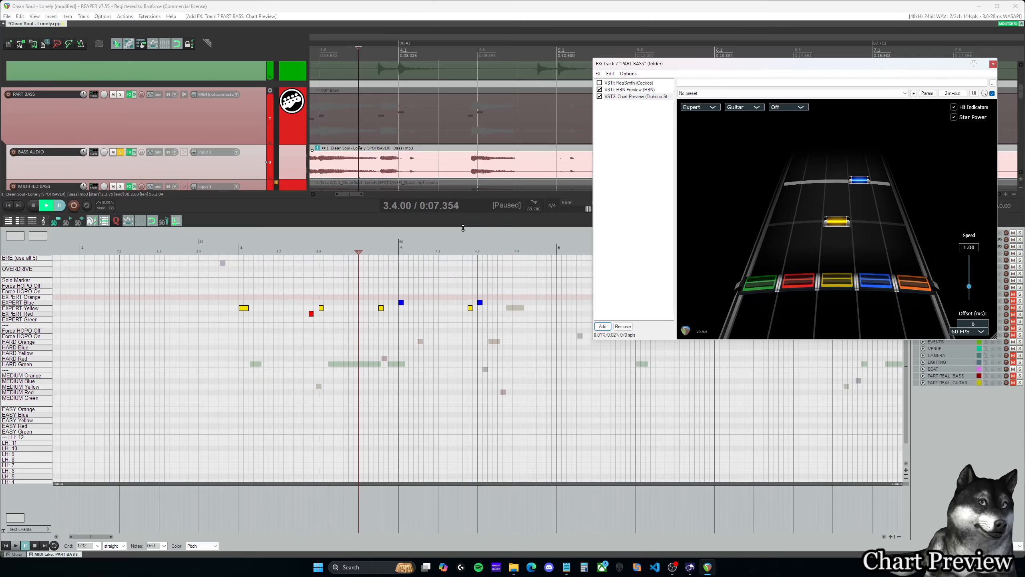
- With the cursor at 3.2.75, configure Chart Preview with 144 FPS, a 110 ms offset and the 170 Tick option
click(309, 251)
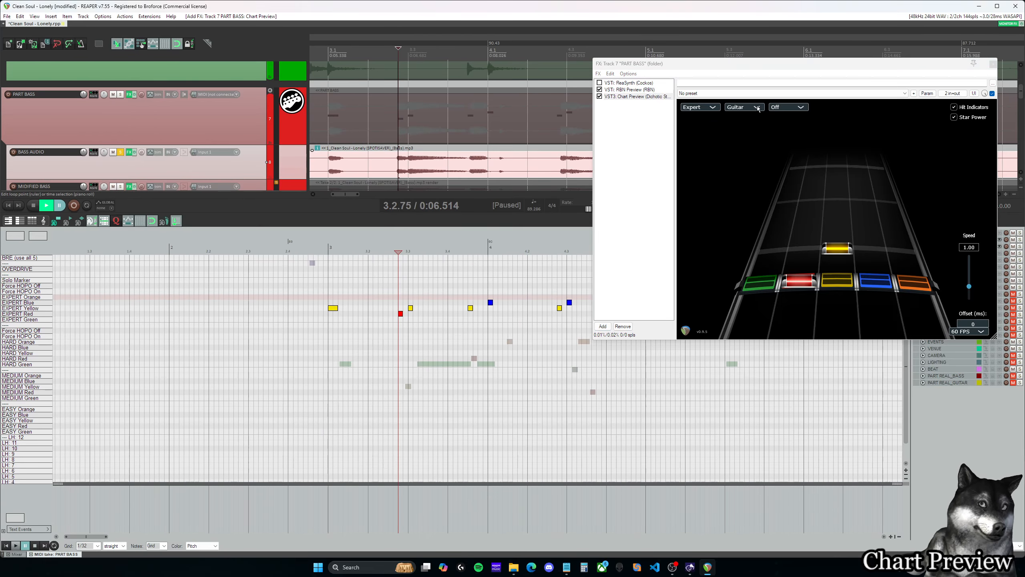
click(969, 334)
click(968, 371)
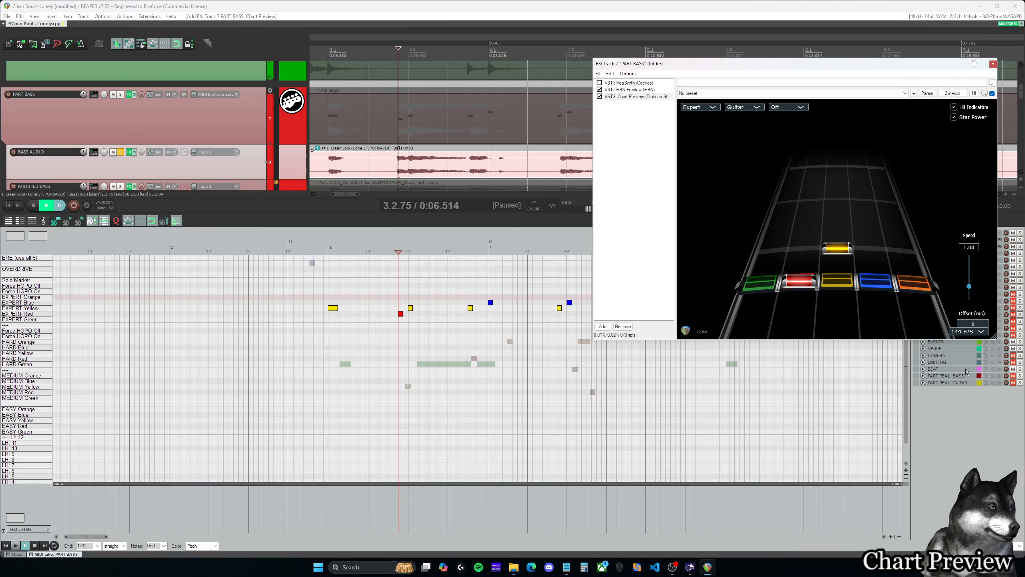
text(110)
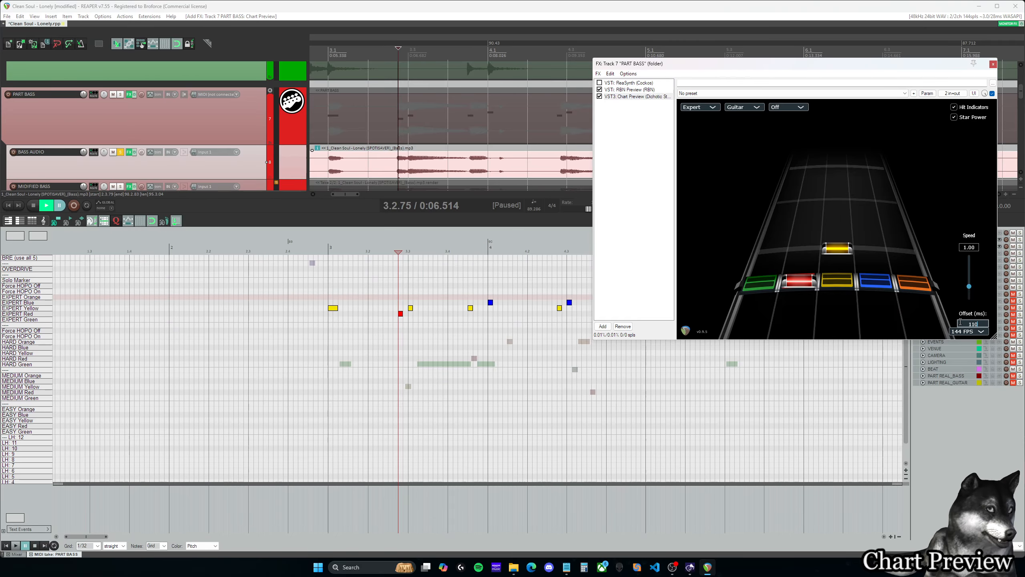
key(Return)
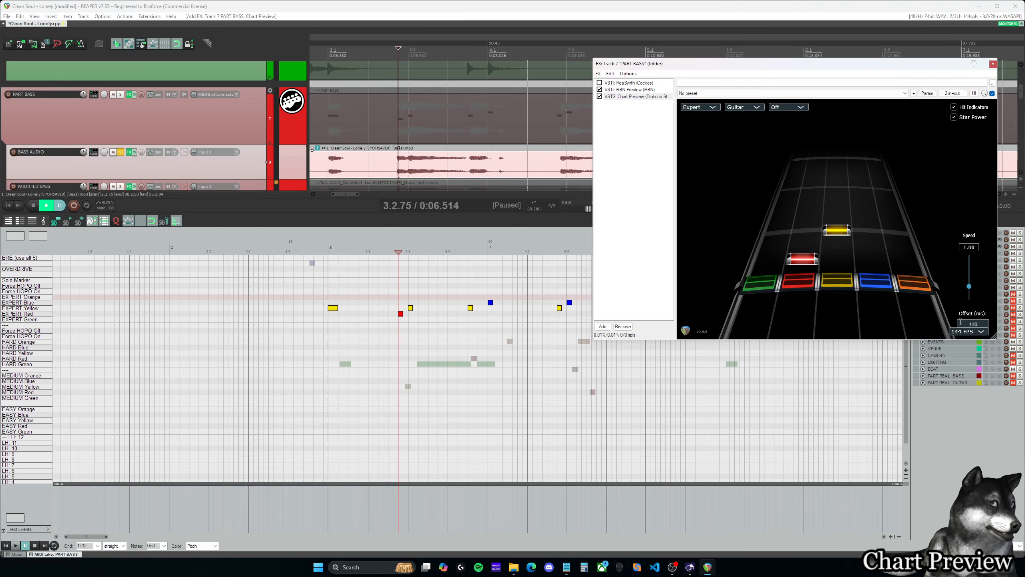
click(786, 107)
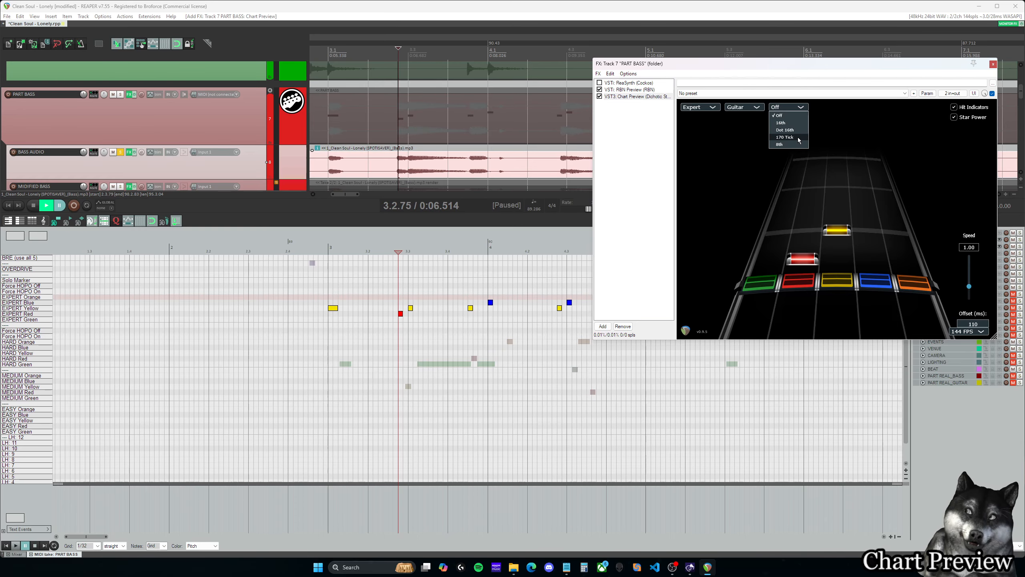
click(785, 138)
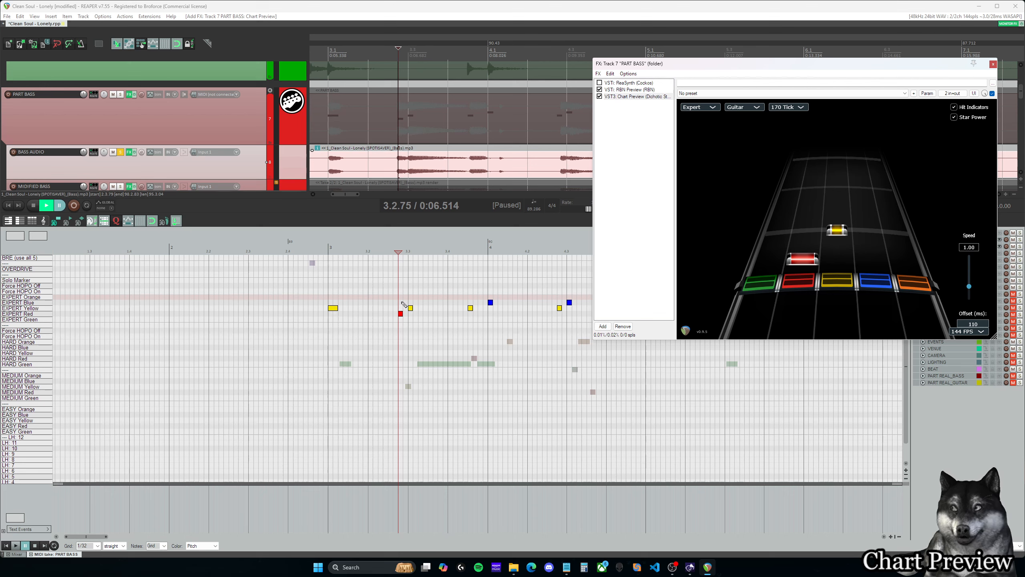
- Try moving the EXPERT Yellow note at 3.3.00 to EXPERT Red, and undo the move
drag(411, 310, 411, 314)
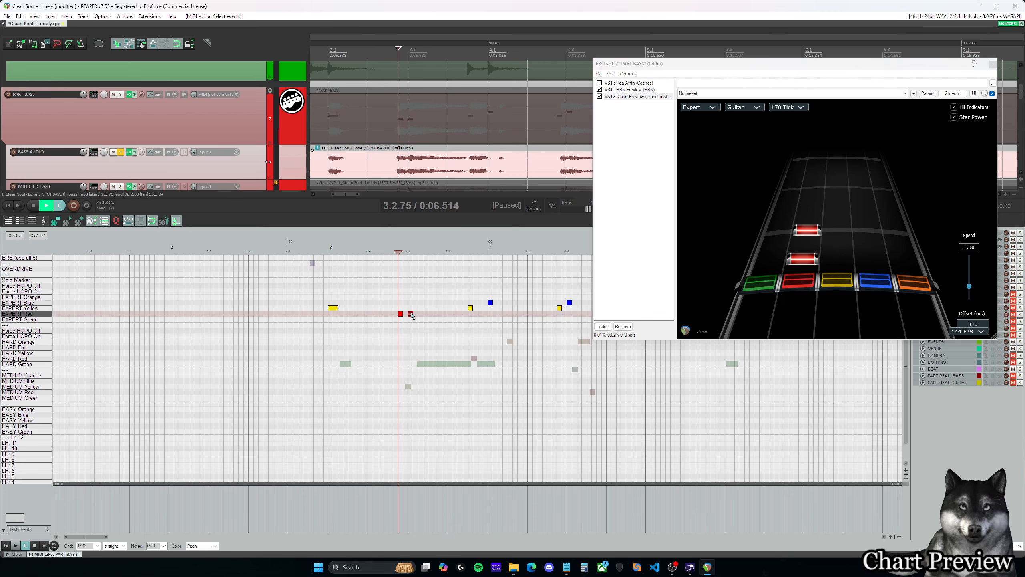
key(ctrl+z)
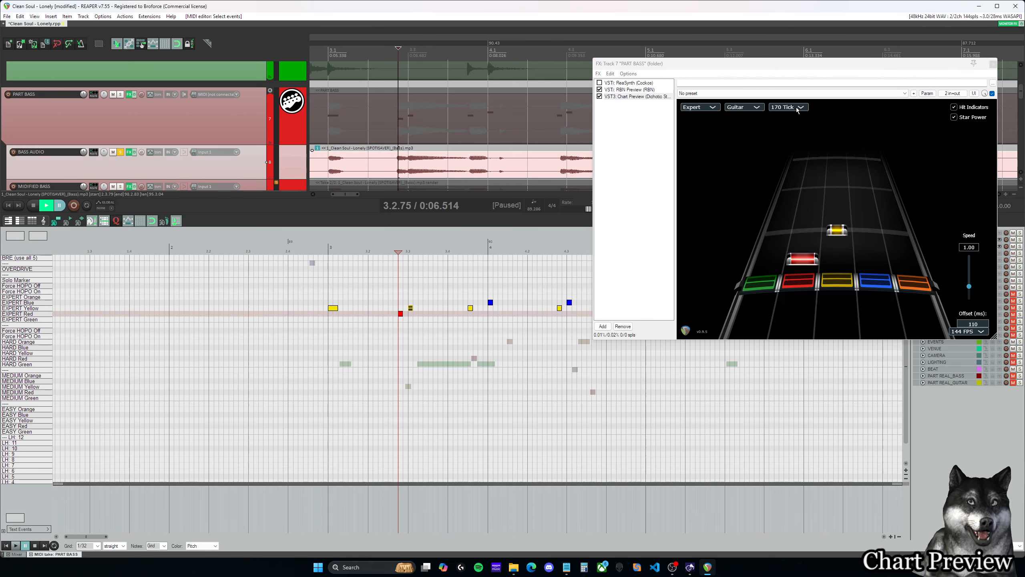
- Review the tick threshold choices in Chart Preview and preview the note pairs starting at 3.4.50 and 4.2.75
click(797, 108)
click(859, 140)
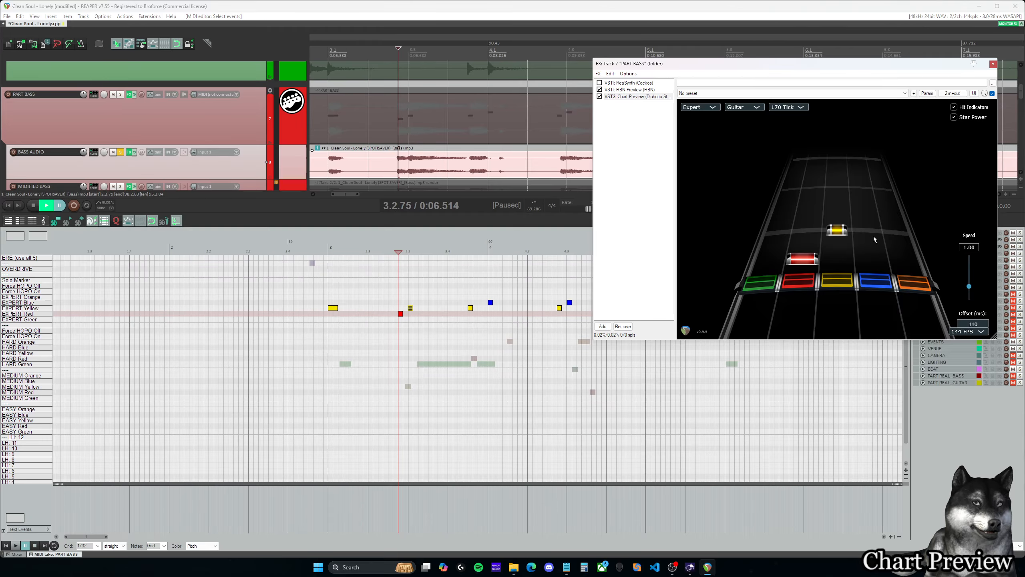
click(471, 251)
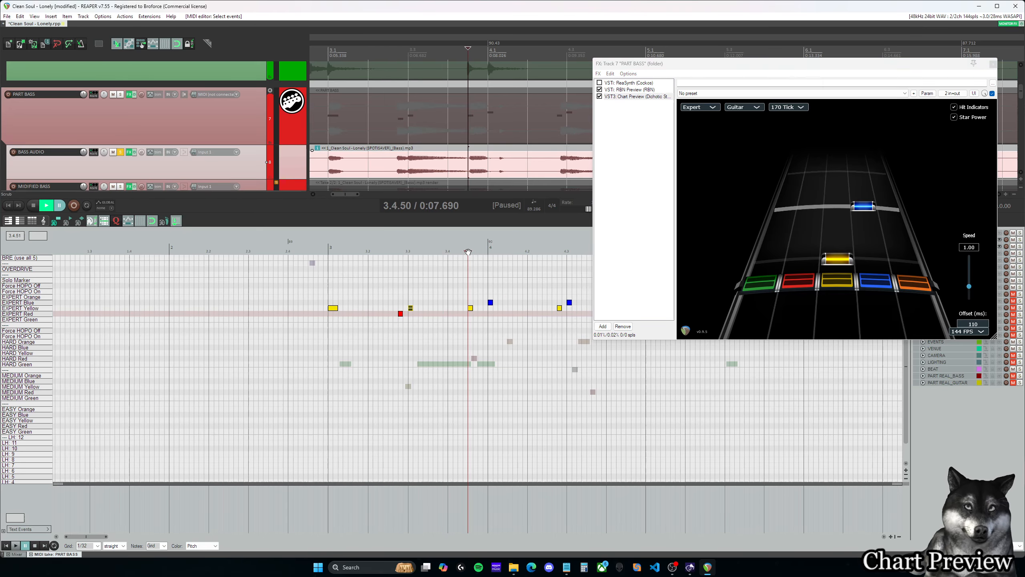
click(555, 251)
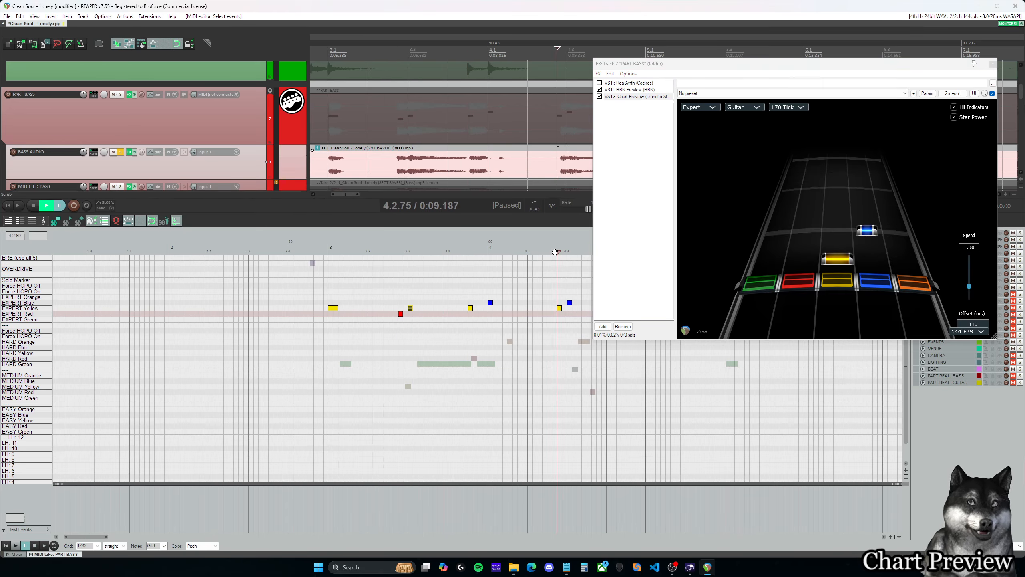
- Open Magma, review its HOPO Threshold choices against Chart Preview's tick setting, and close Magma
click(805, 108)
click(797, 156)
click(356, 567)
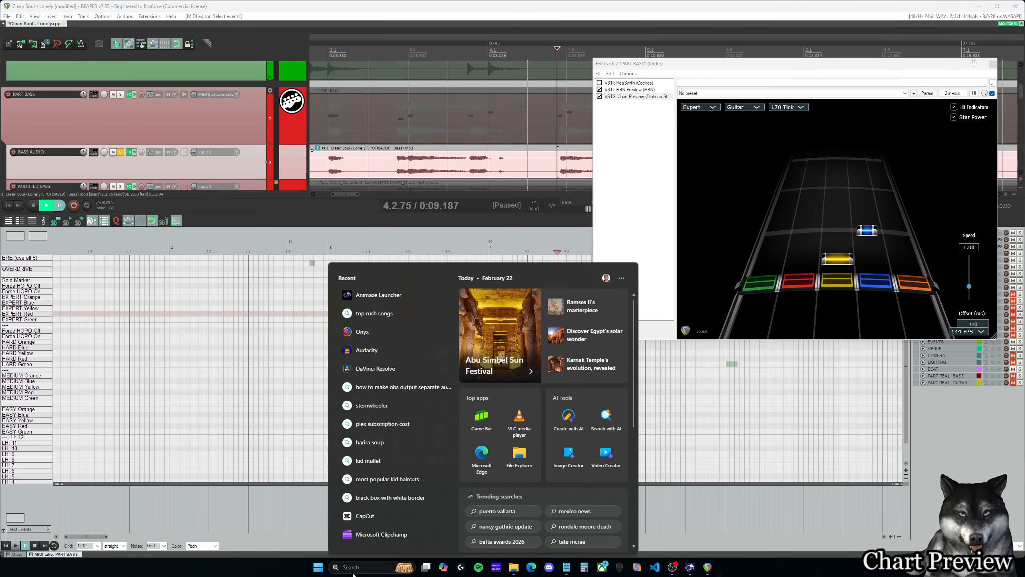
text(magma)
click(392, 320)
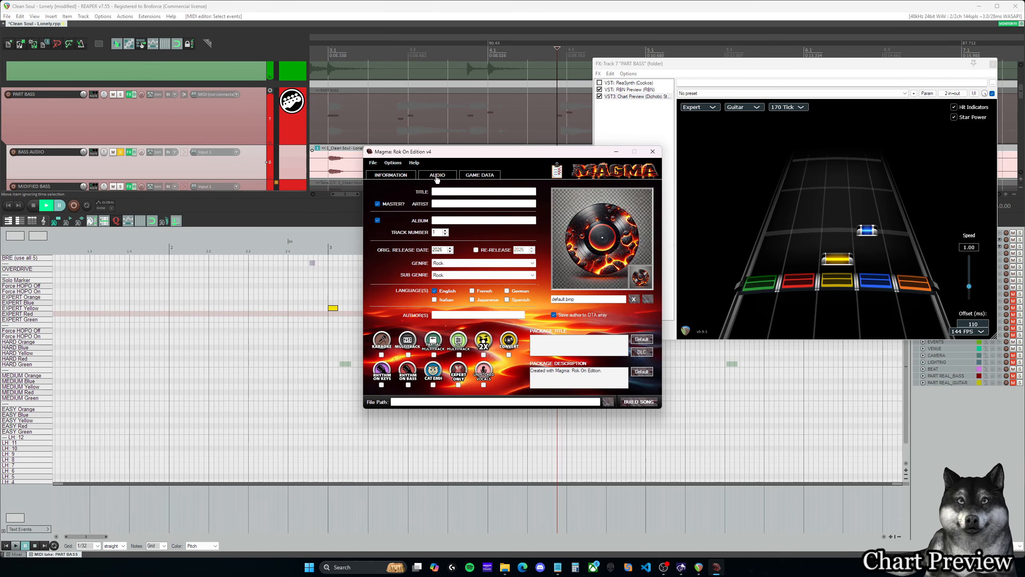
click(437, 176)
click(469, 178)
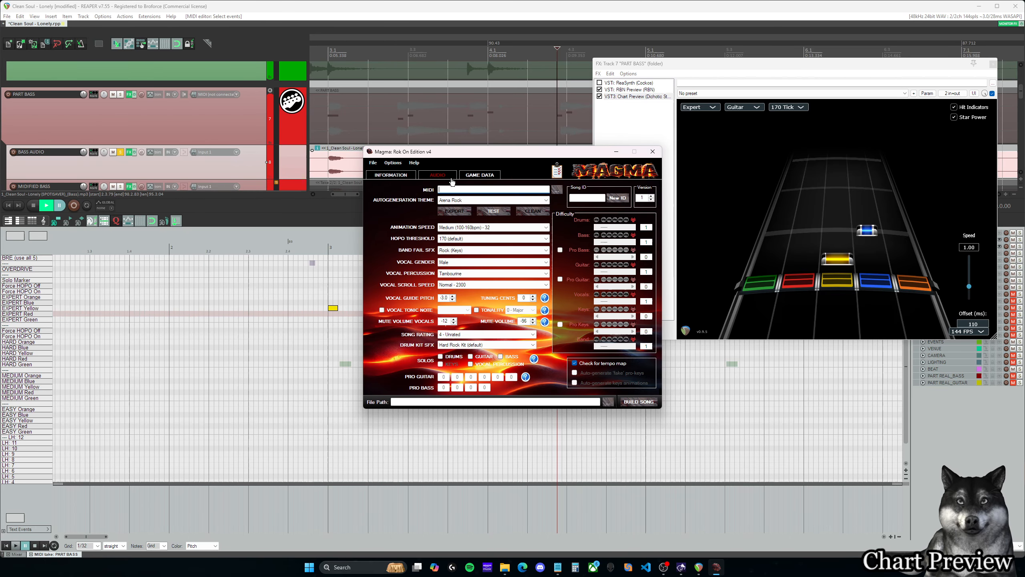
click(474, 239)
click(468, 256)
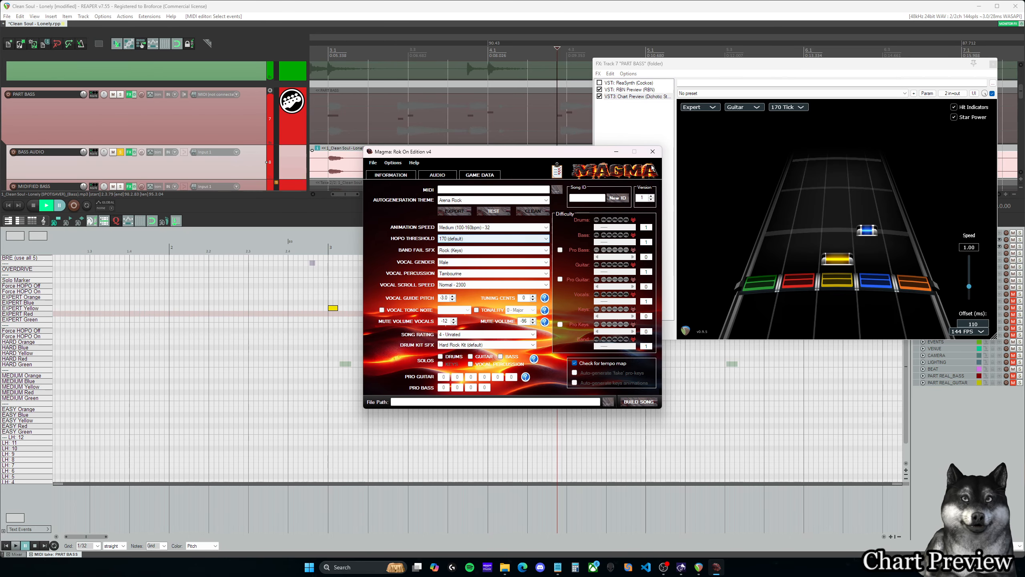
click(653, 151)
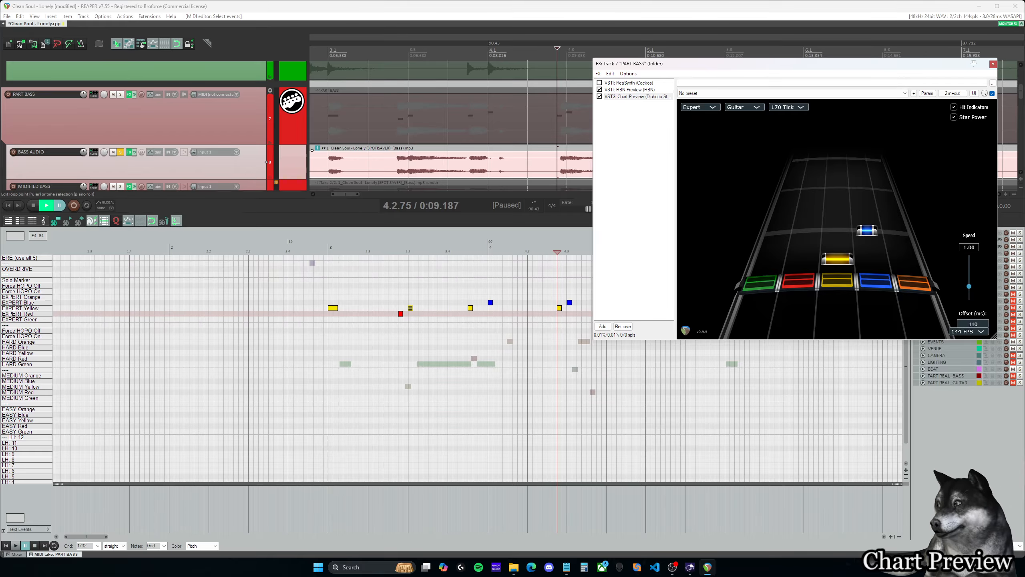
key(alt+Tab)
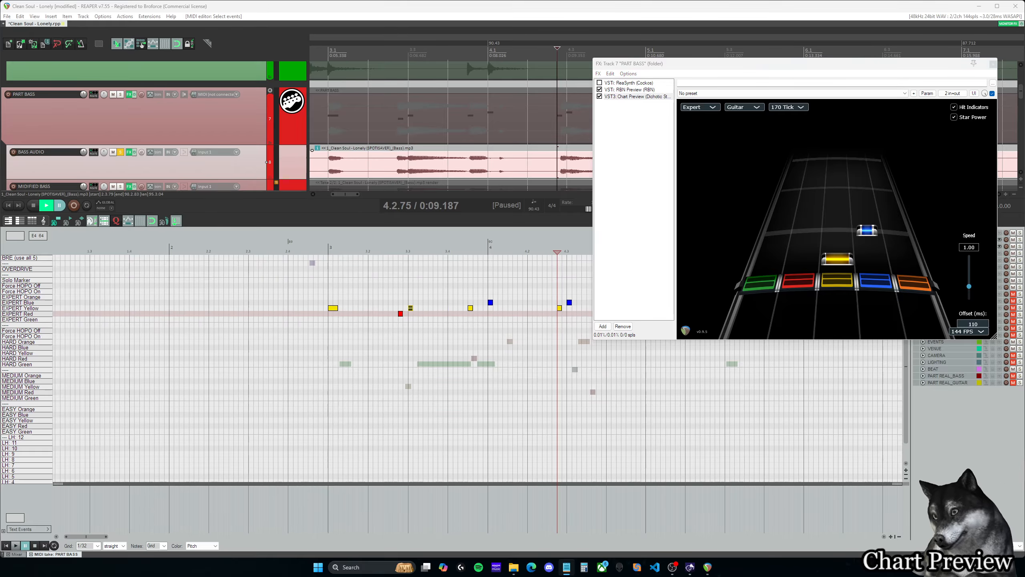
- Shrink and reposition the PART BASS effects window so the track list and piano roll are uncovered
drag(900, 68, 911, 28)
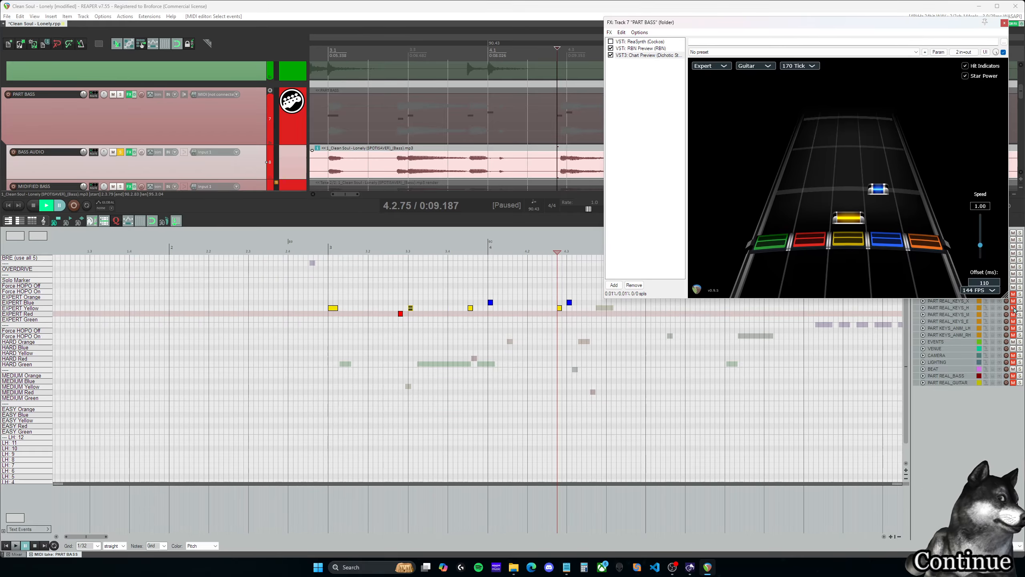
drag(1007, 296, 909, 223)
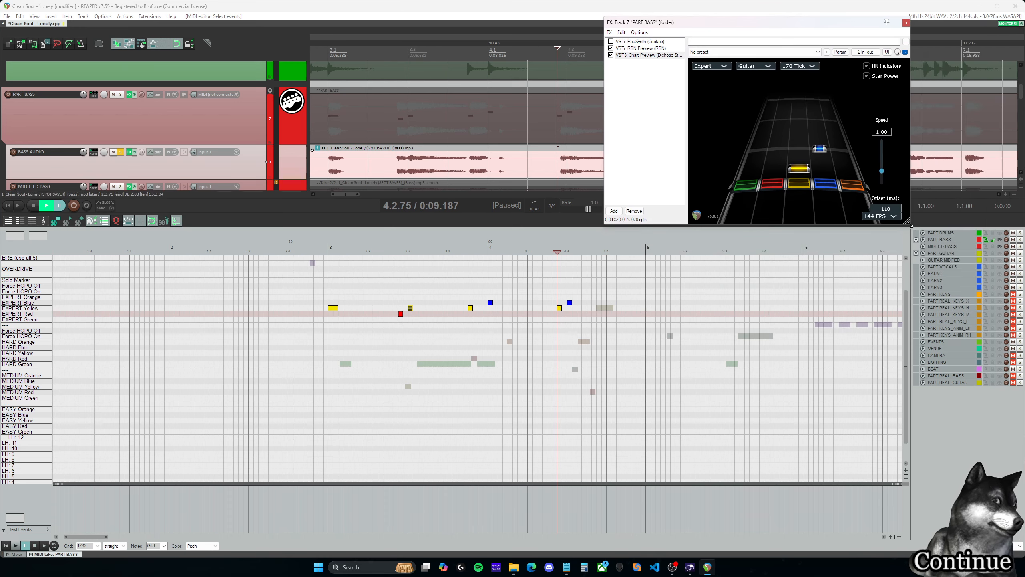
drag(835, 26, 894, 20)
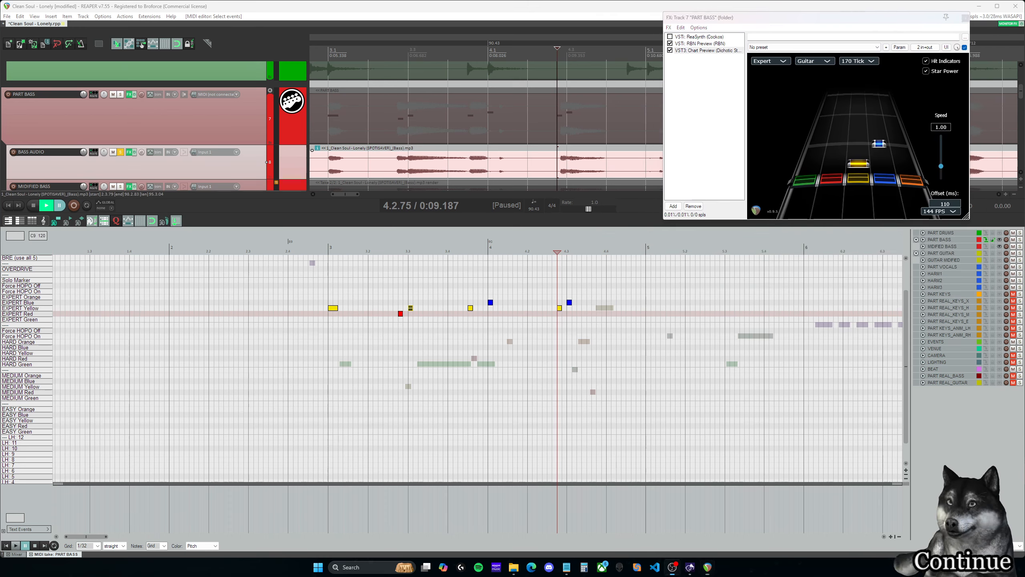
- Move the EXPERT Blue note at 4.3.00 to EXPERT Orange and play back the passage from about 4.2.75
click(388, 250)
key(space)
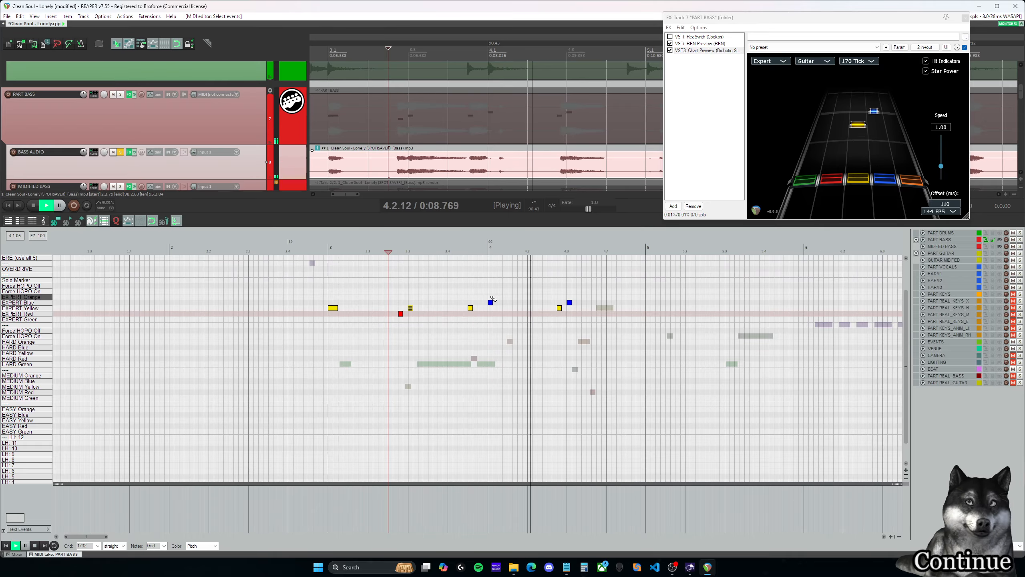
click(558, 253)
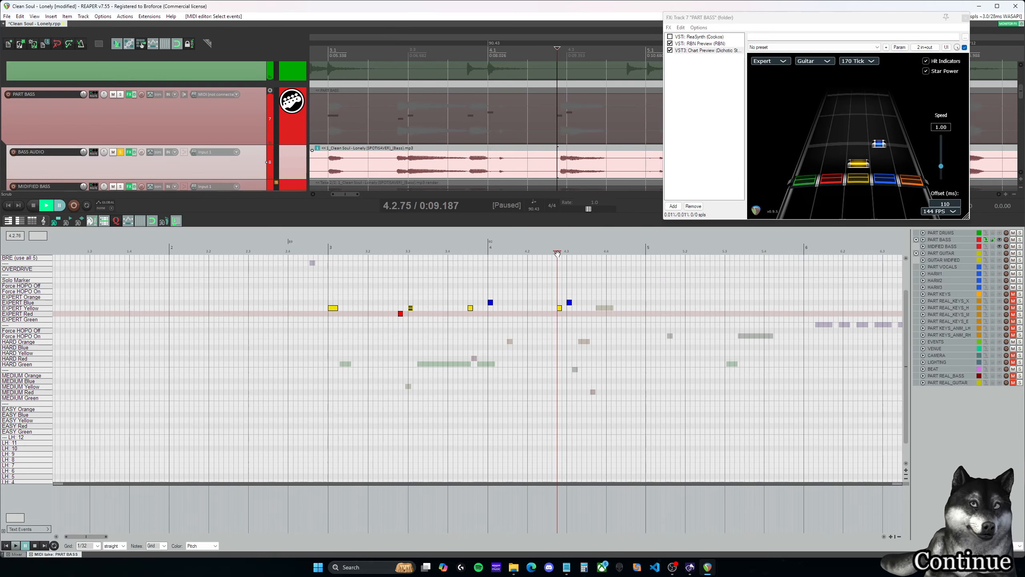
key(space)
drag(569, 303, 569, 297)
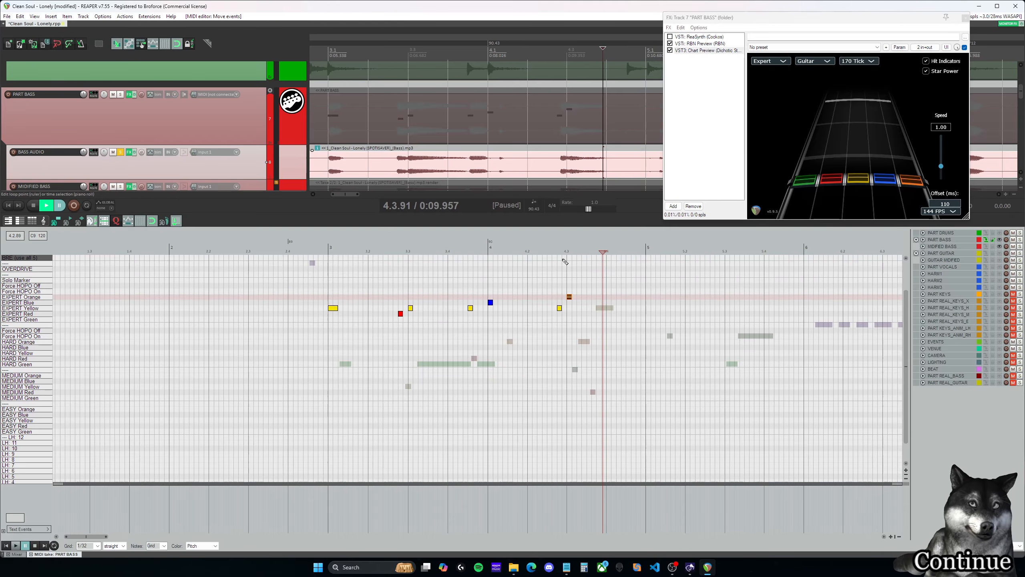
click(556, 252)
key(space)
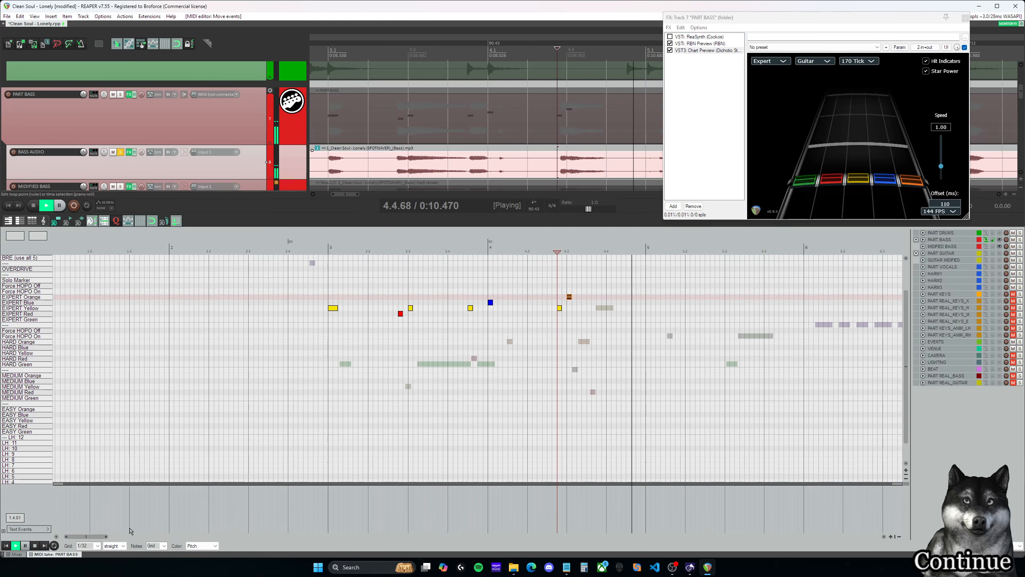
- Listen through measure 5, insert an EXPERT Blue note at 5.1.00 and an EXPERT Orange note at 5.1.25, and resume playback
drag(91, 537, 101, 540)
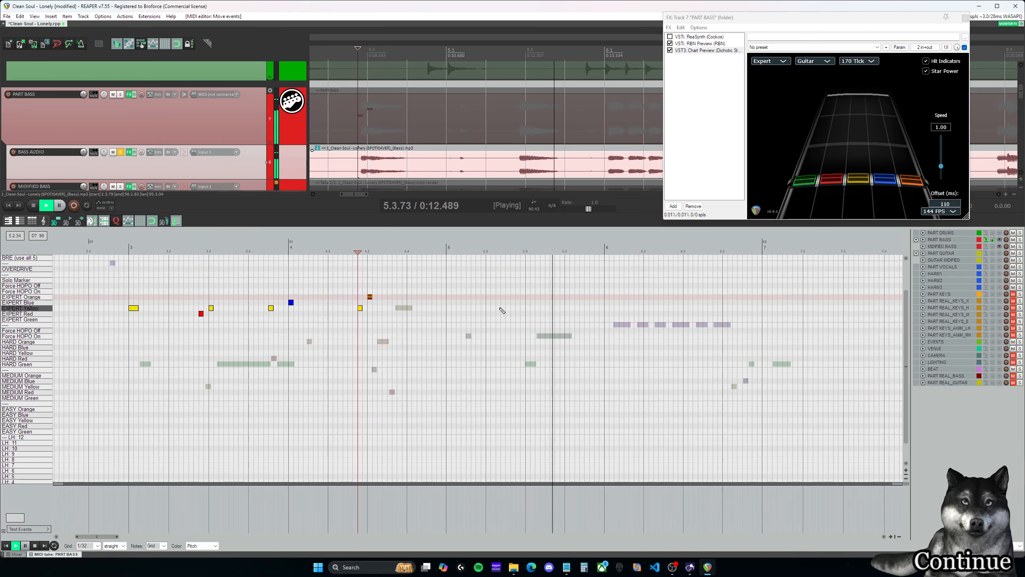
key(space)
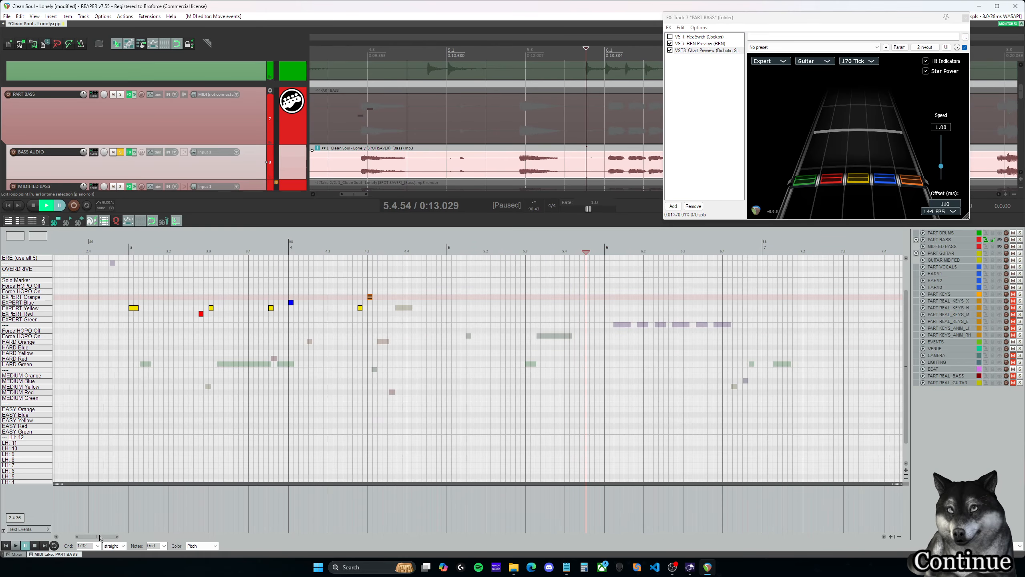
drag(100, 540, 98, 541)
click(382, 248)
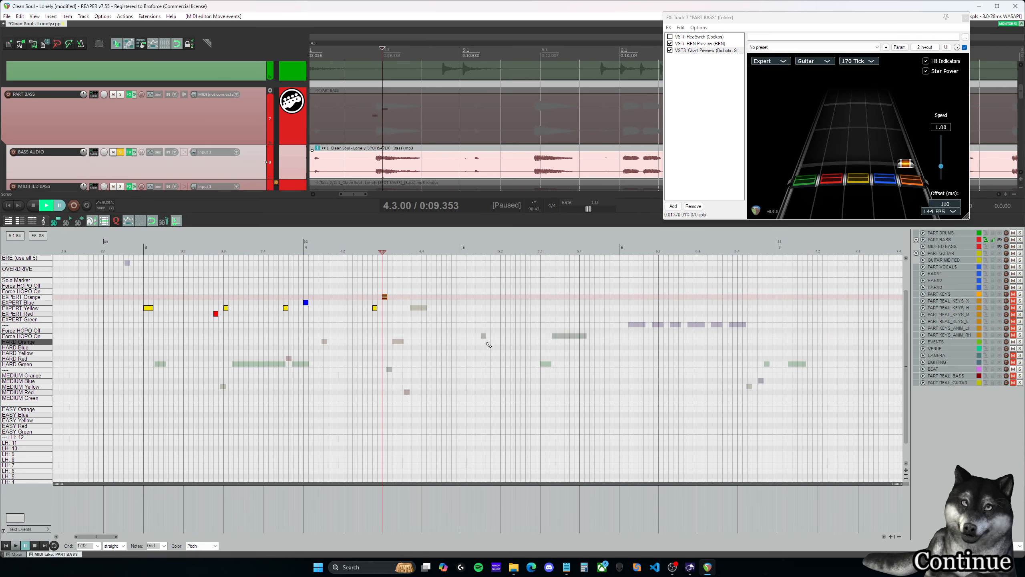
click(465, 248)
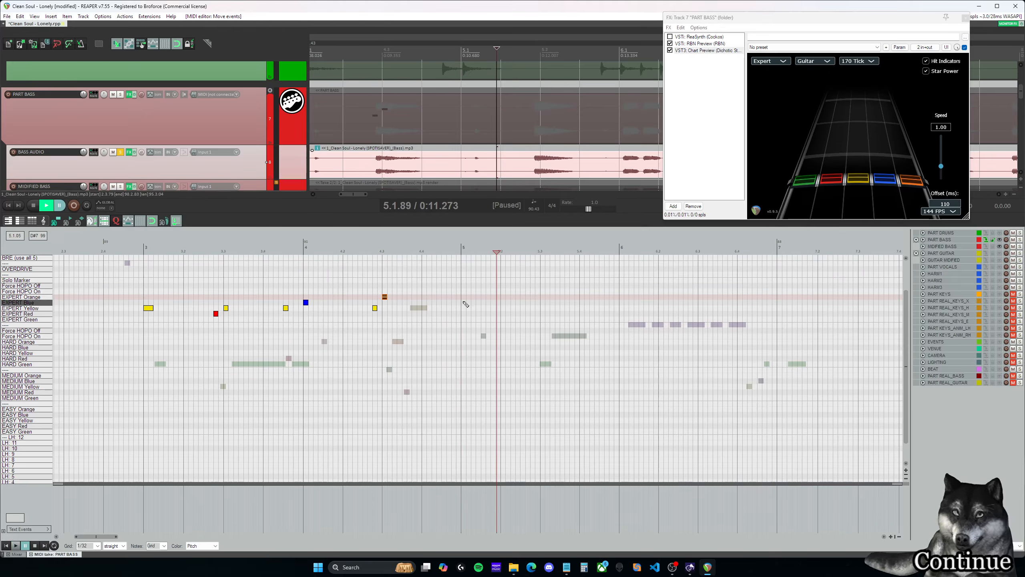
click(464, 302)
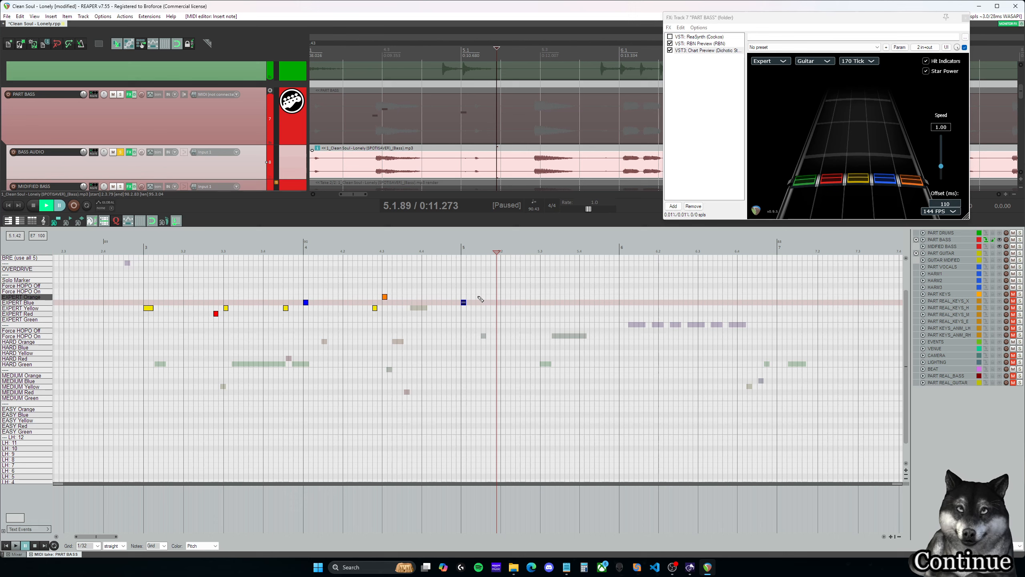
click(479, 298)
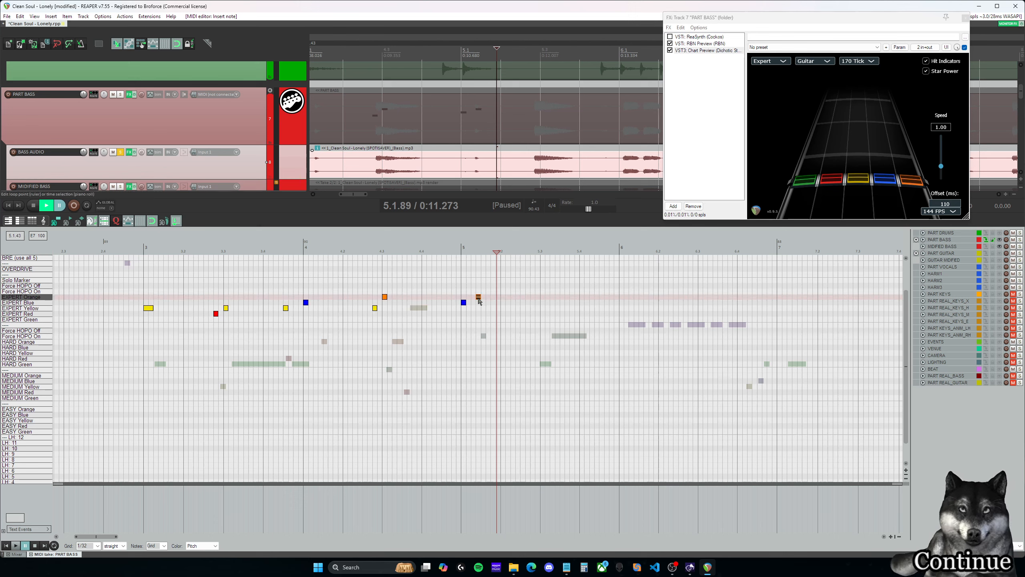
key(space)
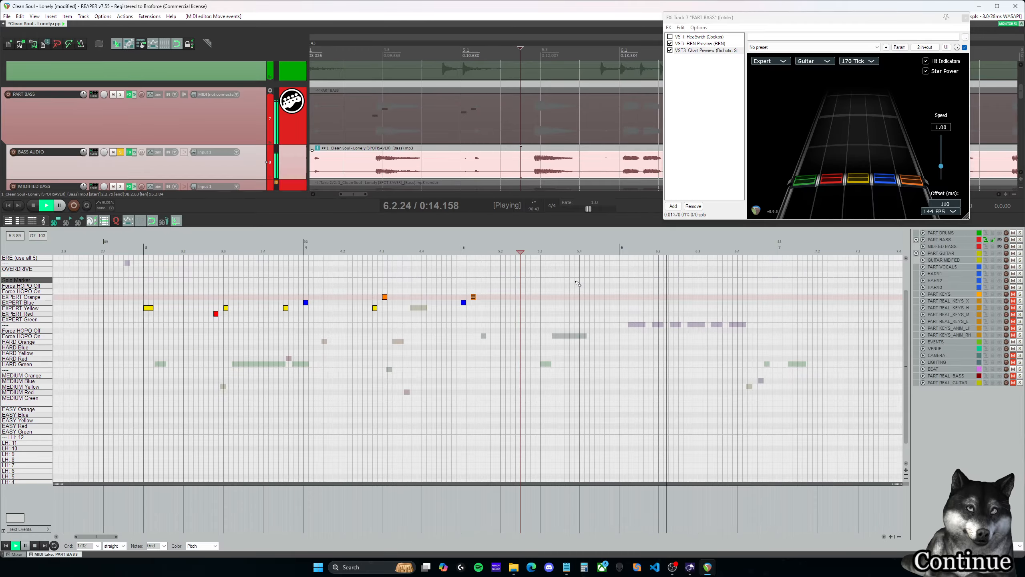
key(space)
- Insert seven EXPERT Orange notes half a beat apart from 6.1.00 through 6.4.00
click(620, 248)
scroll(629, 299, up, 1)
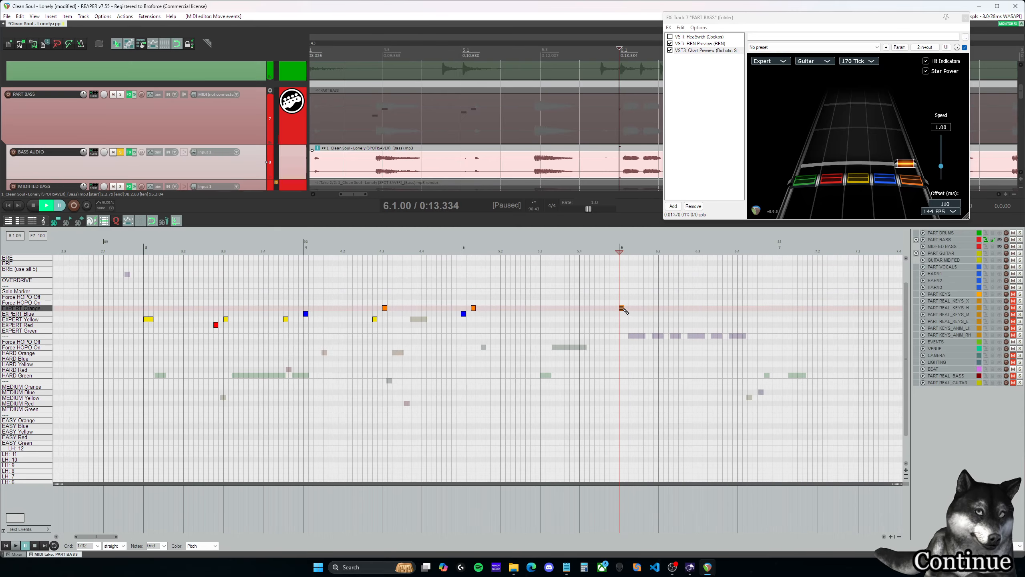
click(623, 308)
key(space)
key(space)
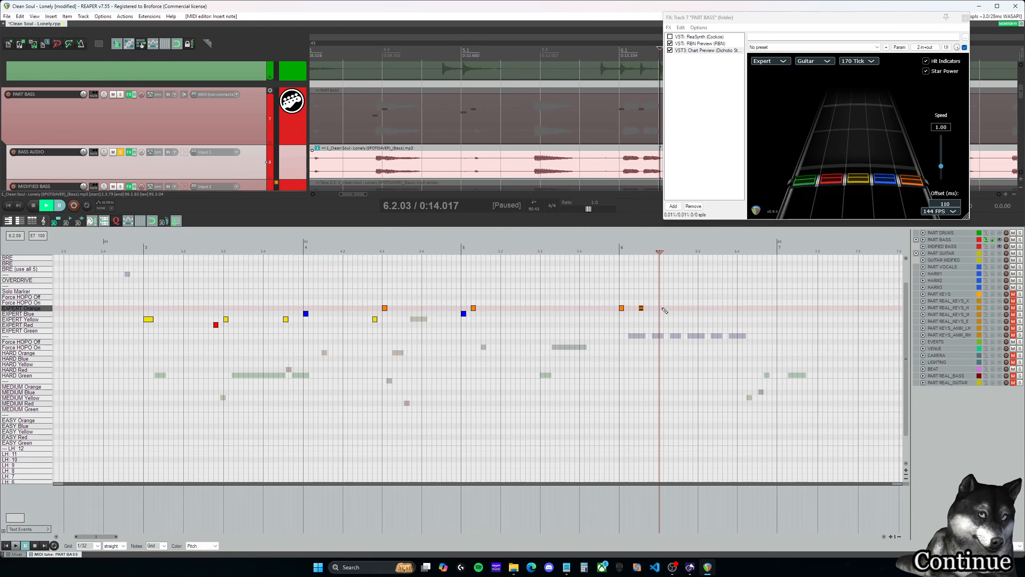
click(663, 308)
click(681, 309)
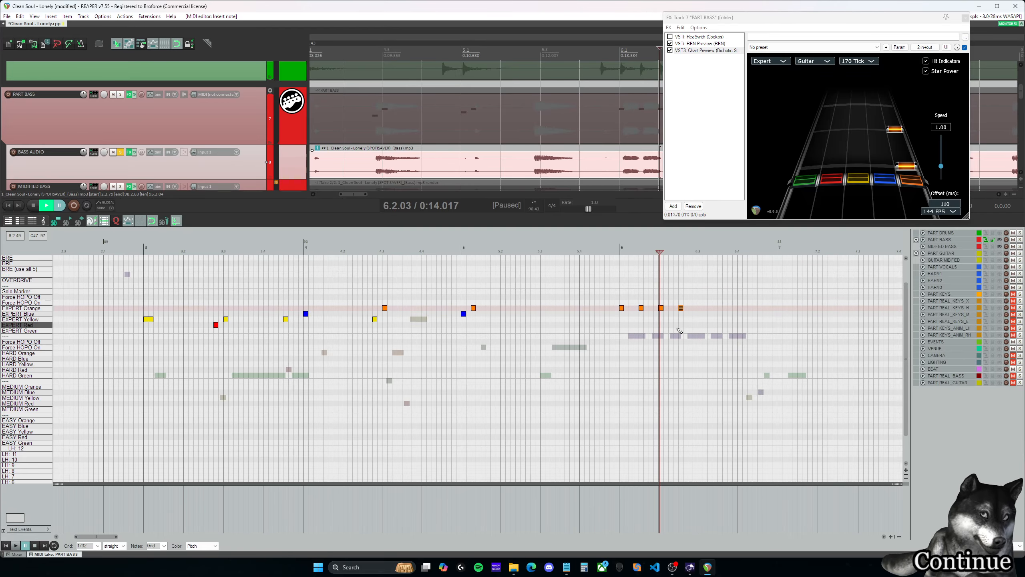
click(702, 309)
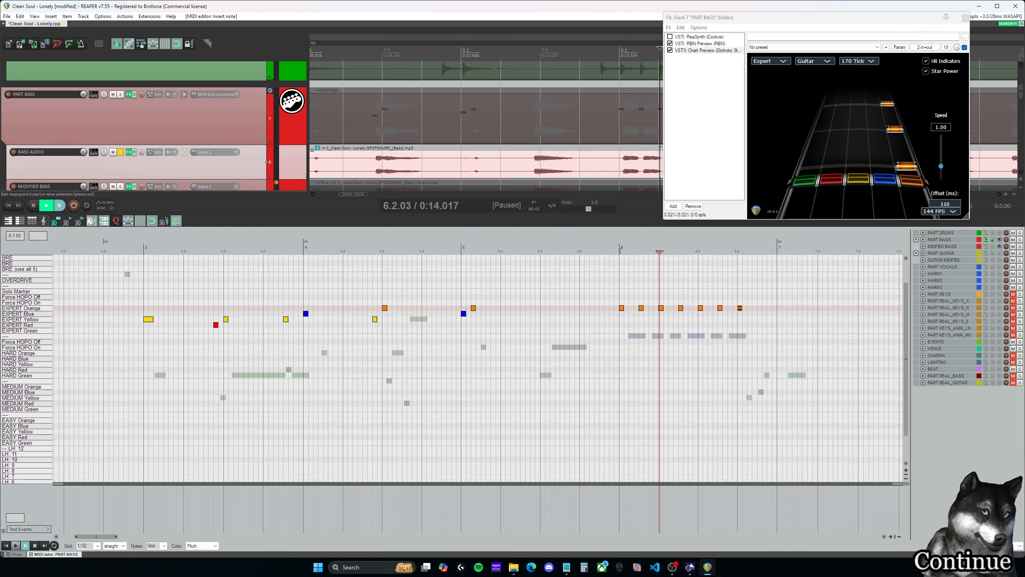
- Play back measure 6, delete the EXPERT Orange note at 6.4.00, and replay the measure from 6.1.00
key(space)
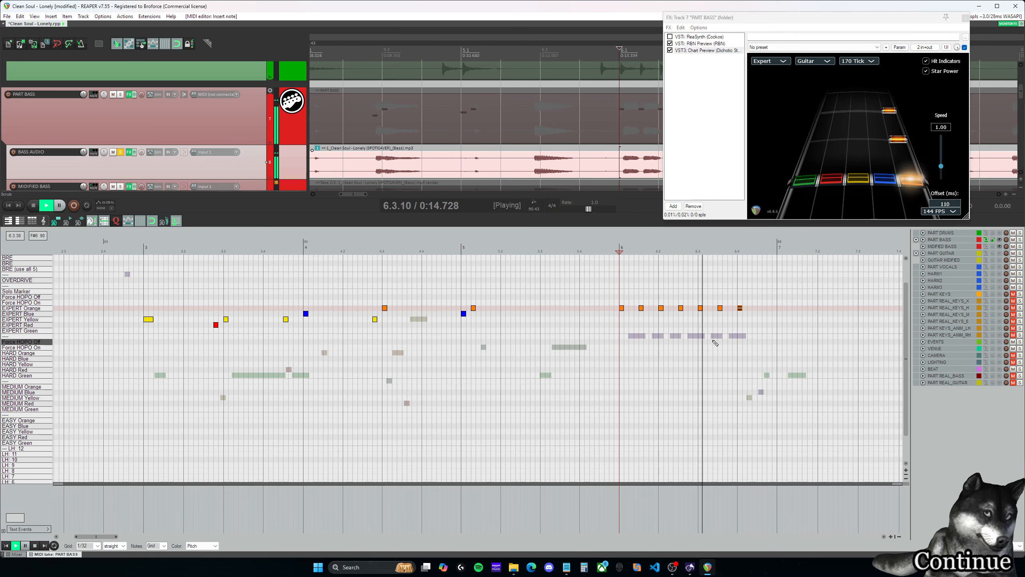
key(space)
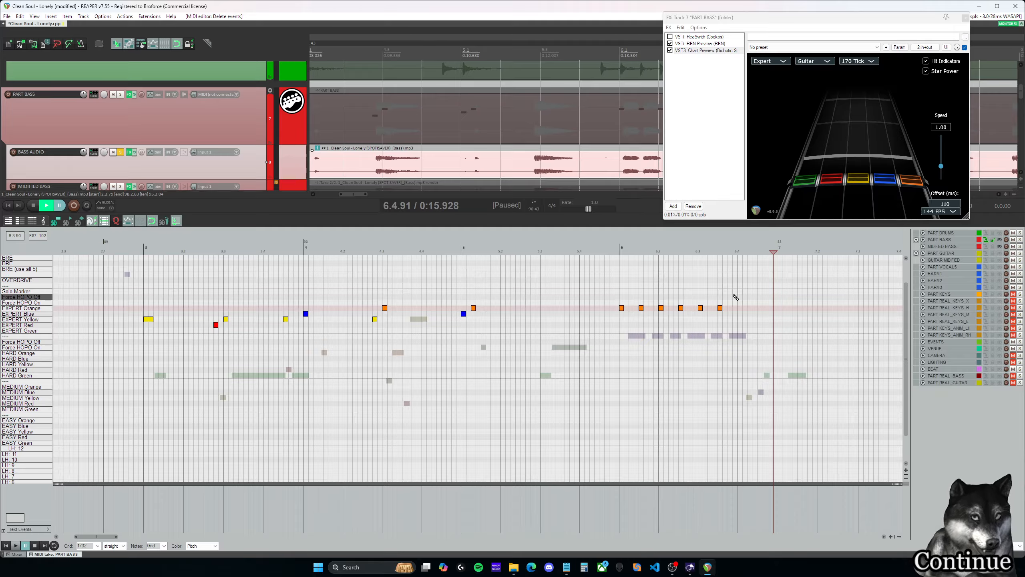
scroll(209, 167, down, 1)
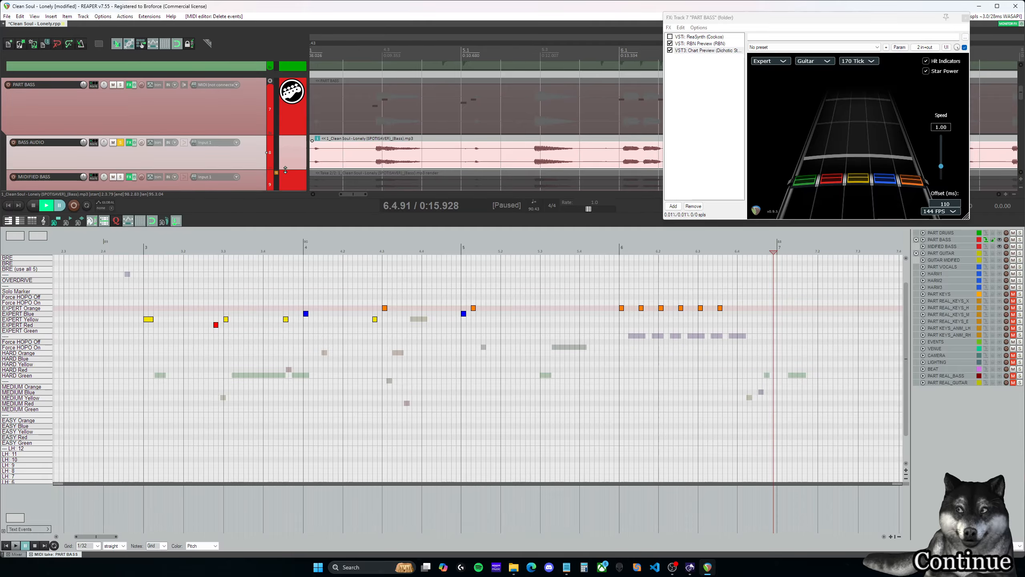
click(618, 248)
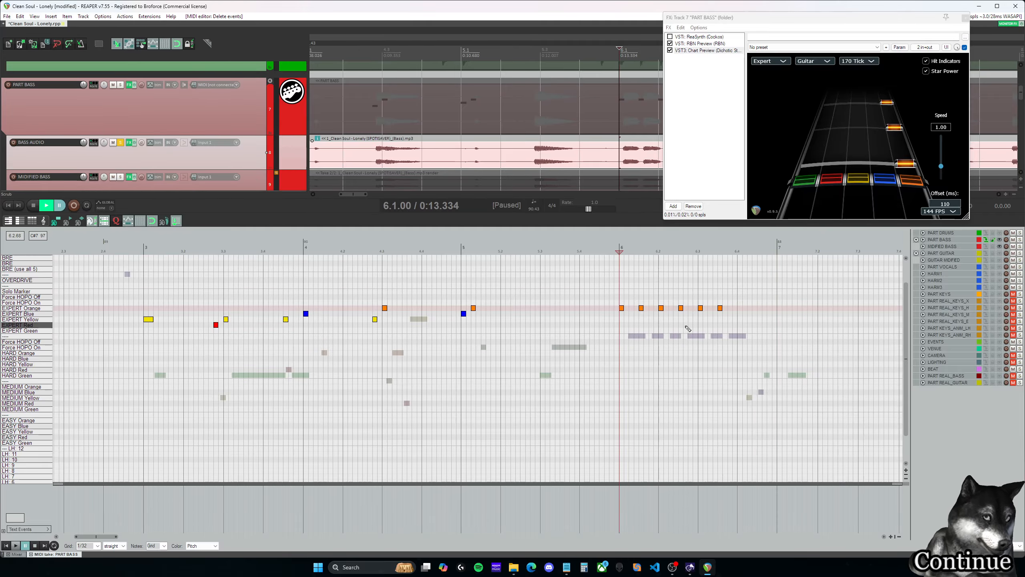
key(space)
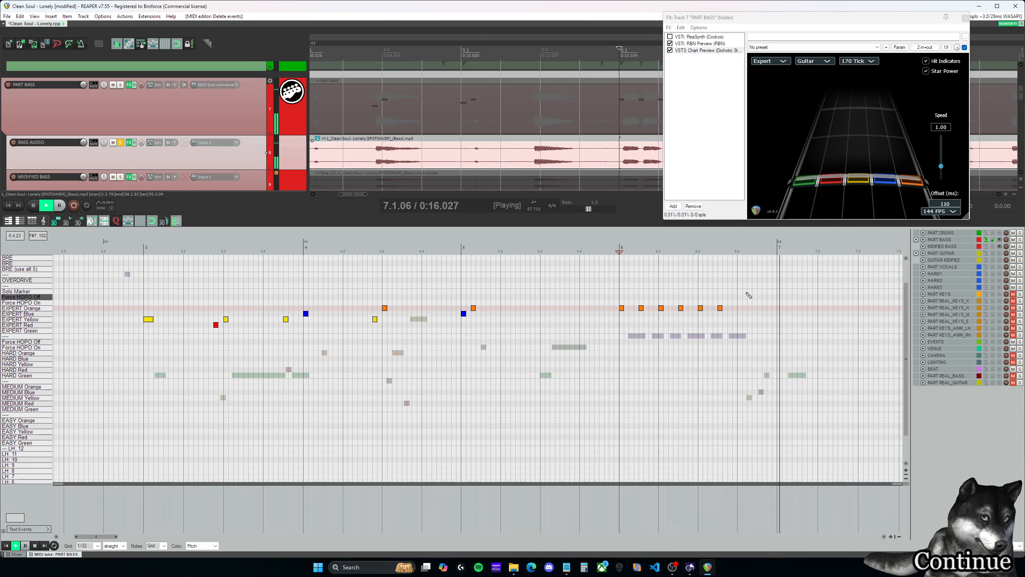
key(space)
- Listen from 6.4.00 and insert EXPERT Green notes at 6.4.00 and 6.4.25 plus an EXPERT Red note at 6.4.50
click(738, 249)
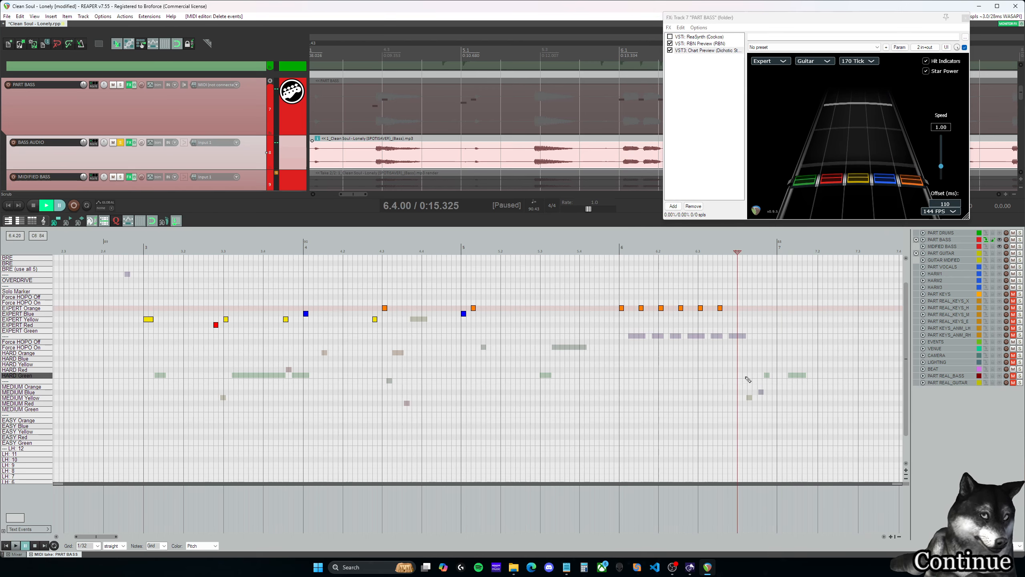
key(space)
key(space)
click(739, 330)
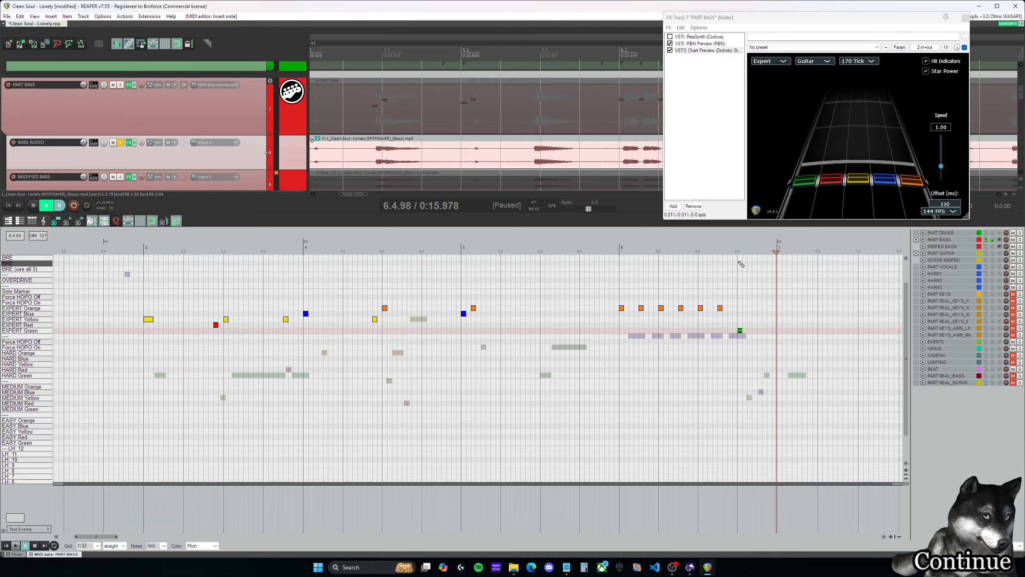
key(space)
key(space)
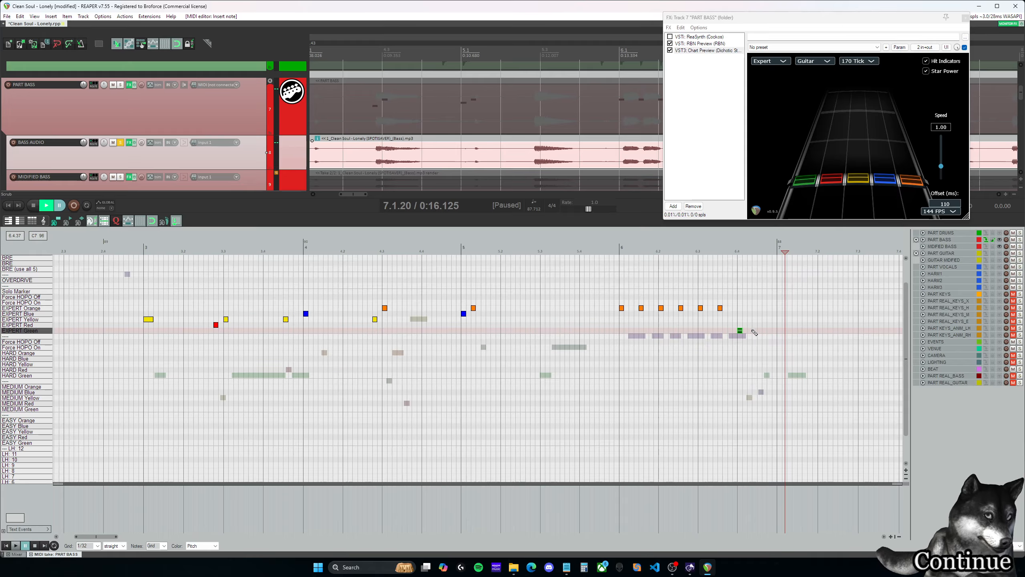
click(752, 331)
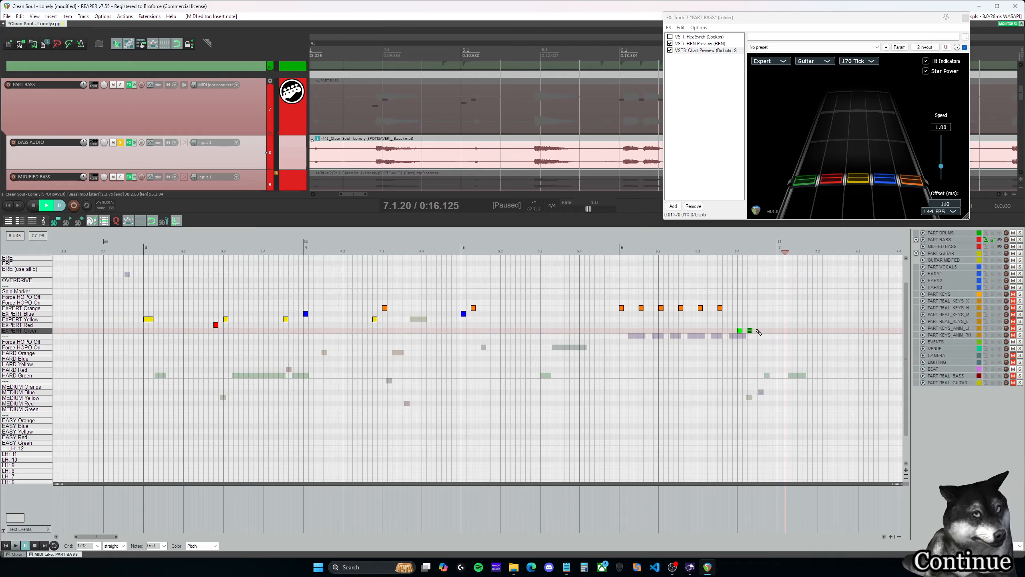
click(759, 325)
- Play back the green and red notes at the end of measure 6 in Chart Preview, starting slightly before them
click(734, 252)
key(space)
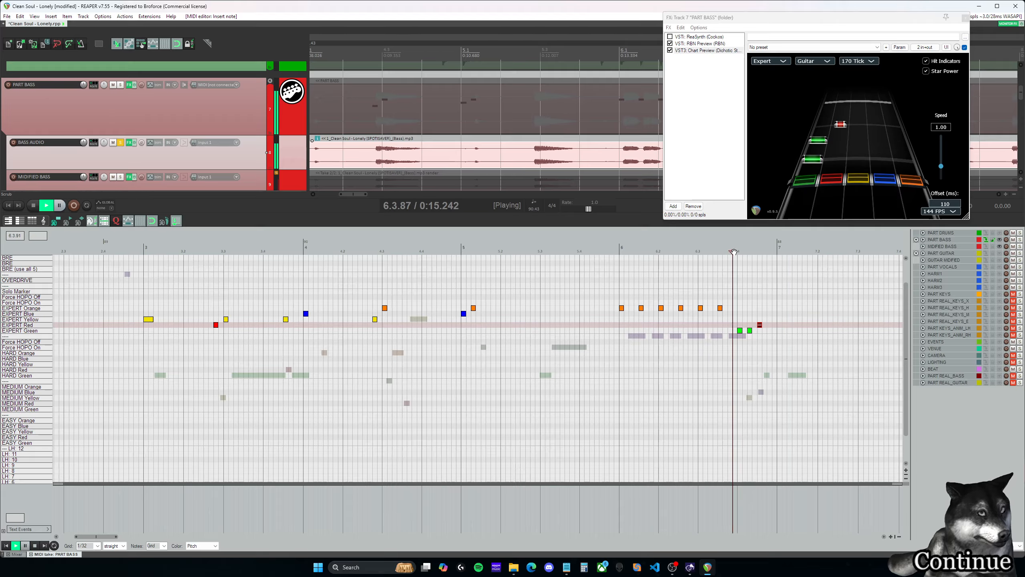
key(space)
click(708, 252)
key(space)
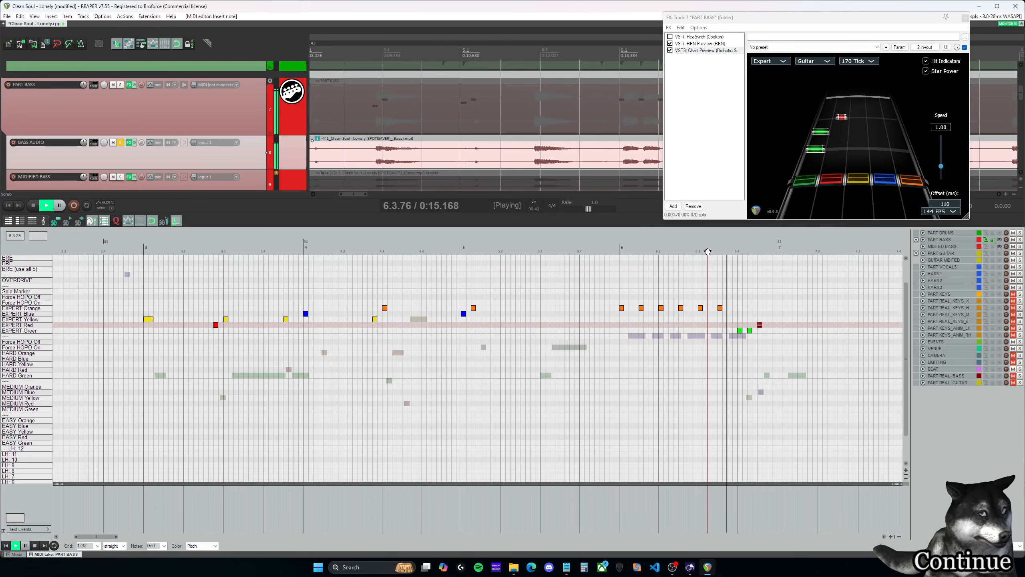
- Replay from 6.3.50 and move the last two notes of measure 6 up one lane, to EXPERT Red at 6.4.25 and EXPERT Yellow at 6.4.50
key(space)
click(698, 252)
key(space)
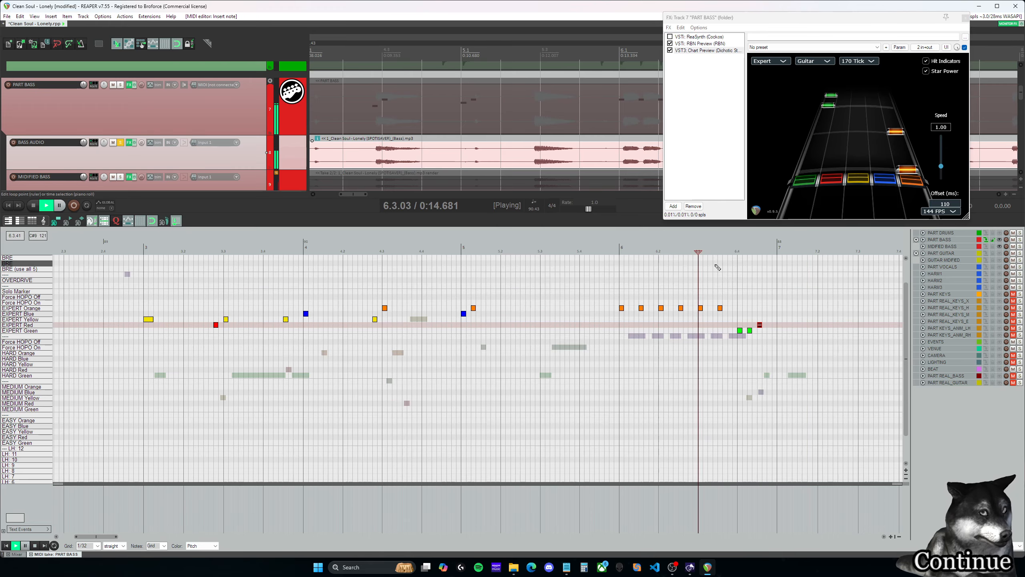
drag(750, 329, 749, 324)
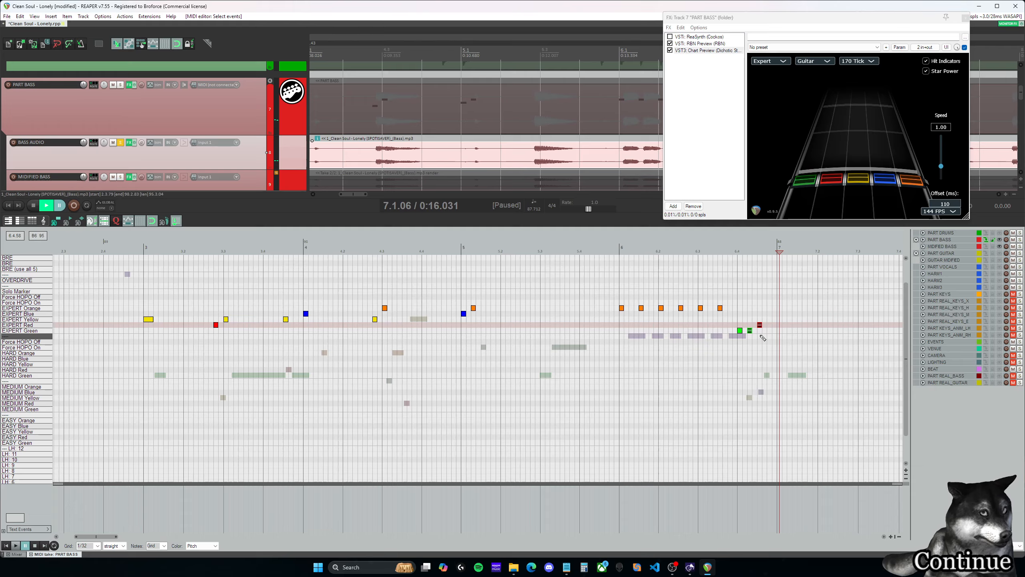
click(733, 248)
key(space)
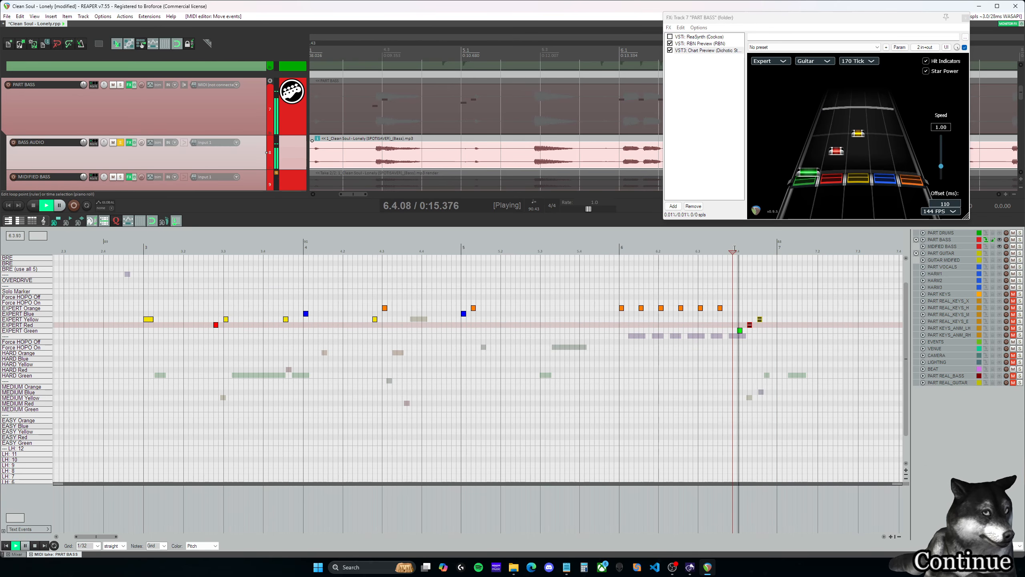
key(space)
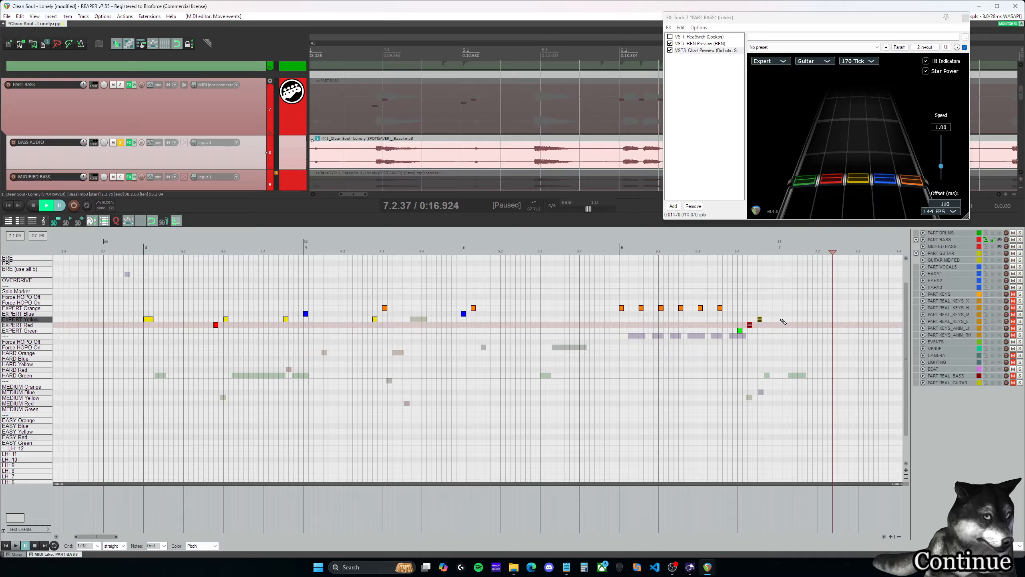
- Insert a sustained EXPERT Yellow note at 7.1.00, about five 1/32 grid cells long, and play it back from before 6.4.50
drag(781, 320, 802, 320)
click(753, 250)
key(space)
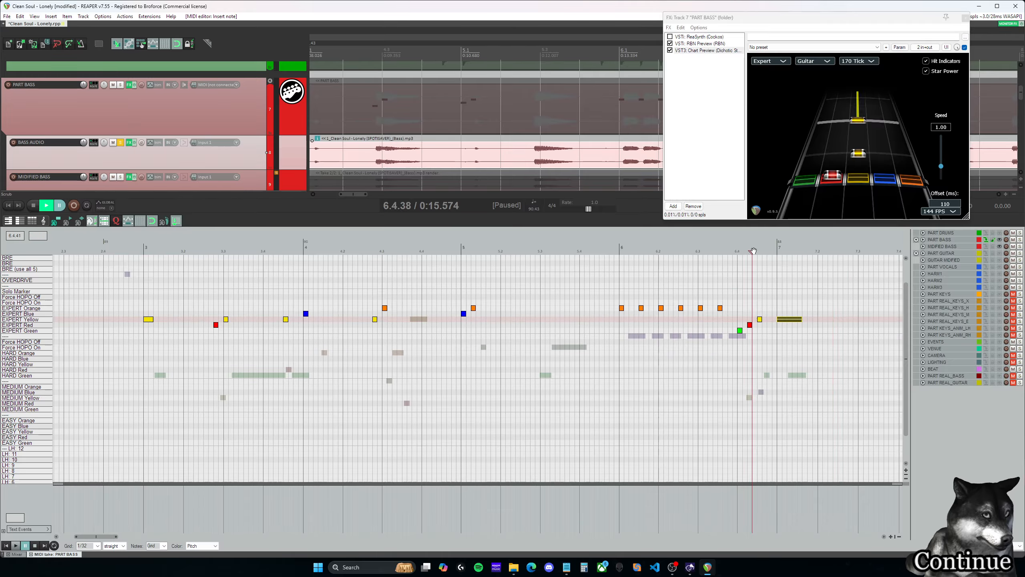
key(space)
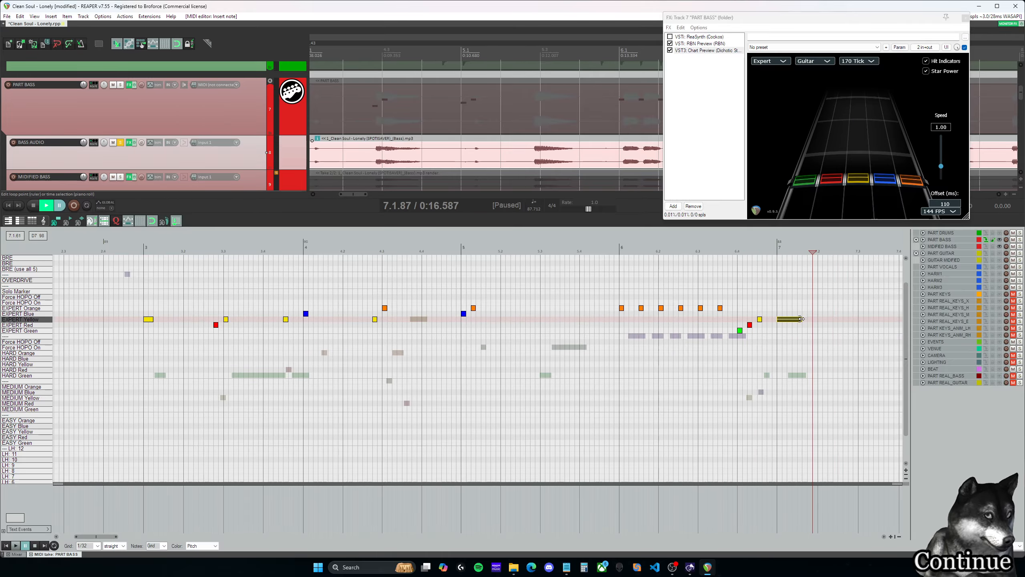
- Listen from 7.1.00, shorten the EXPERT Yellow note there to one 1/32 grid cell, and replay from 6.4.00
click(779, 251)
key(space)
key(space)
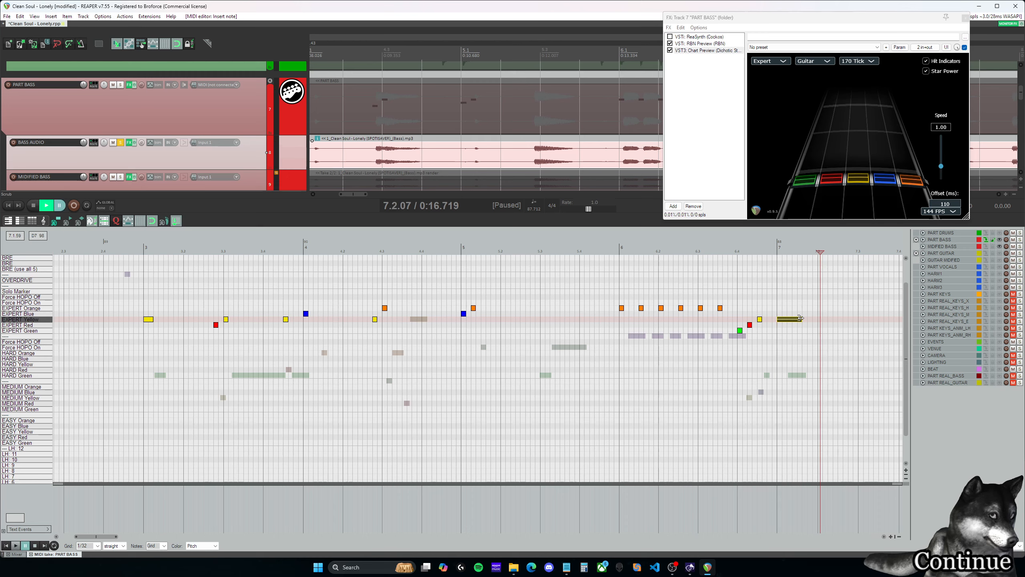
click(737, 251)
key(space)
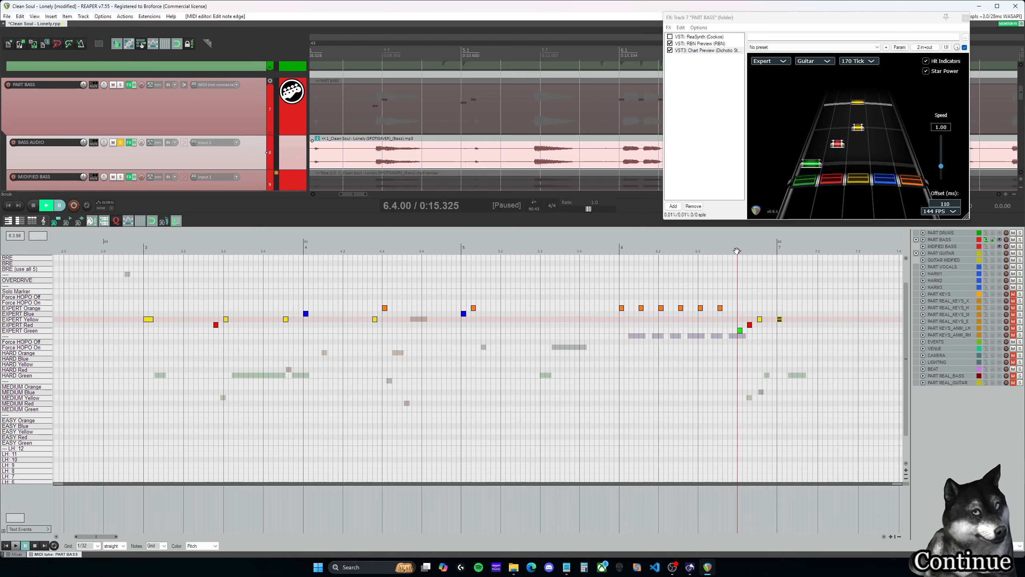
- Replay the green, red and yellow run from 6.4.00 into measure 7 several times to judge how its notes are played
key(space)
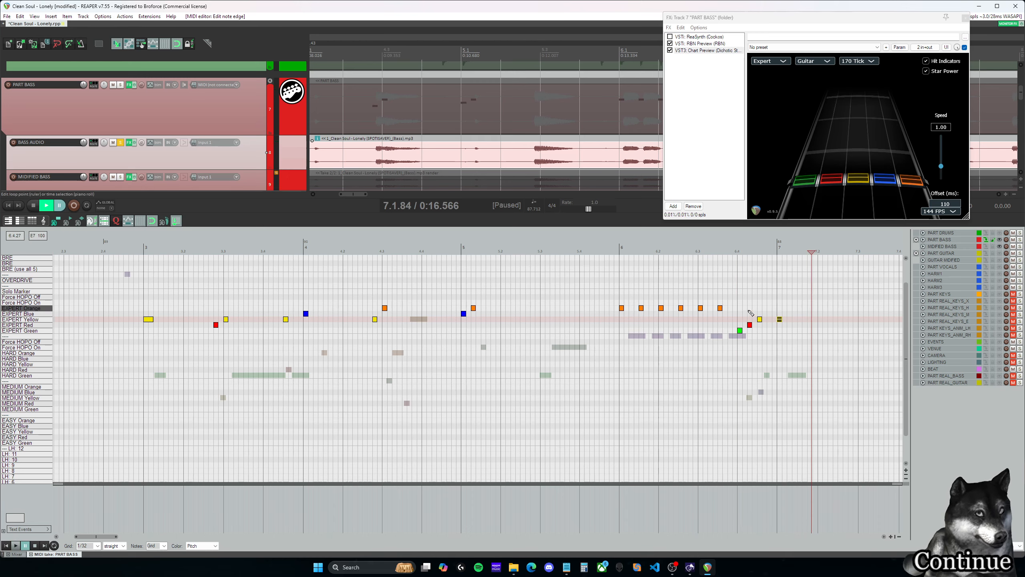
click(748, 310)
click(738, 306)
key(space)
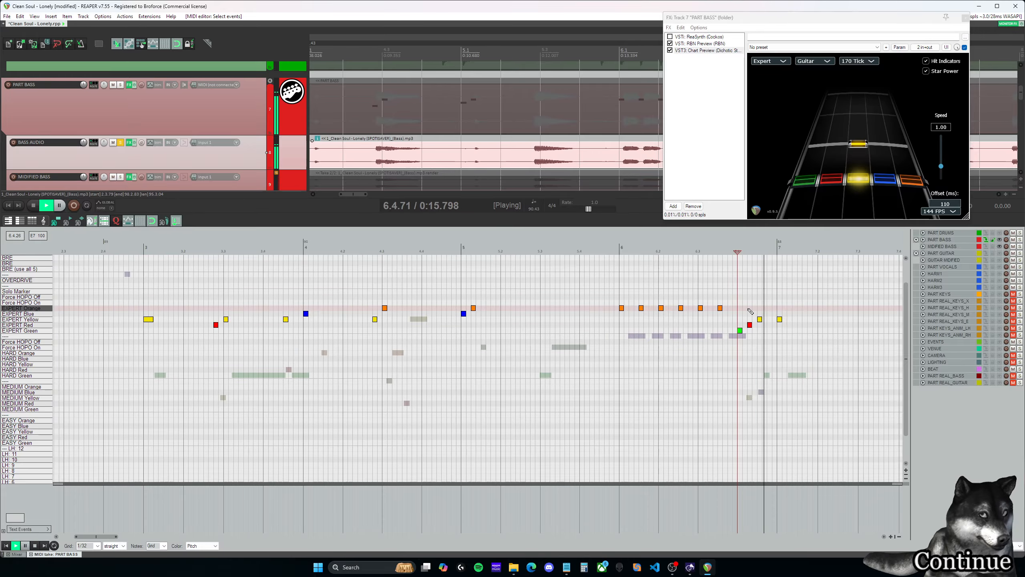
key(space)
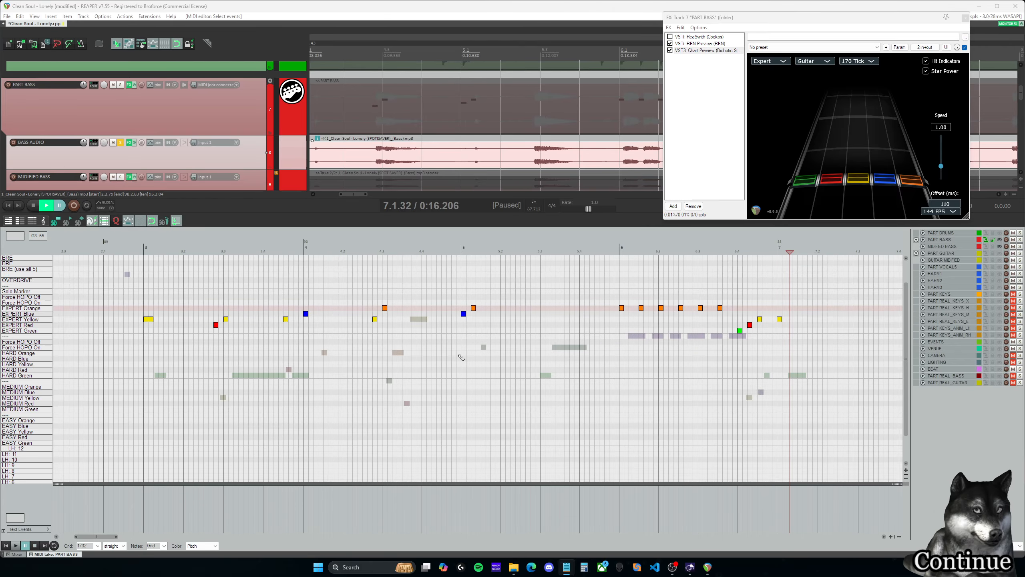
click(739, 273)
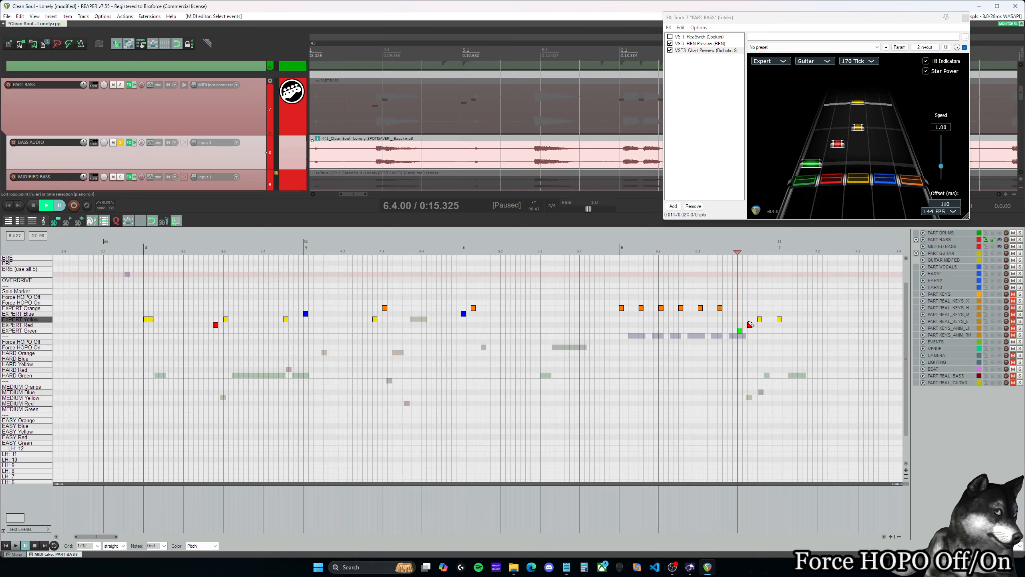
key(space)
key(space)
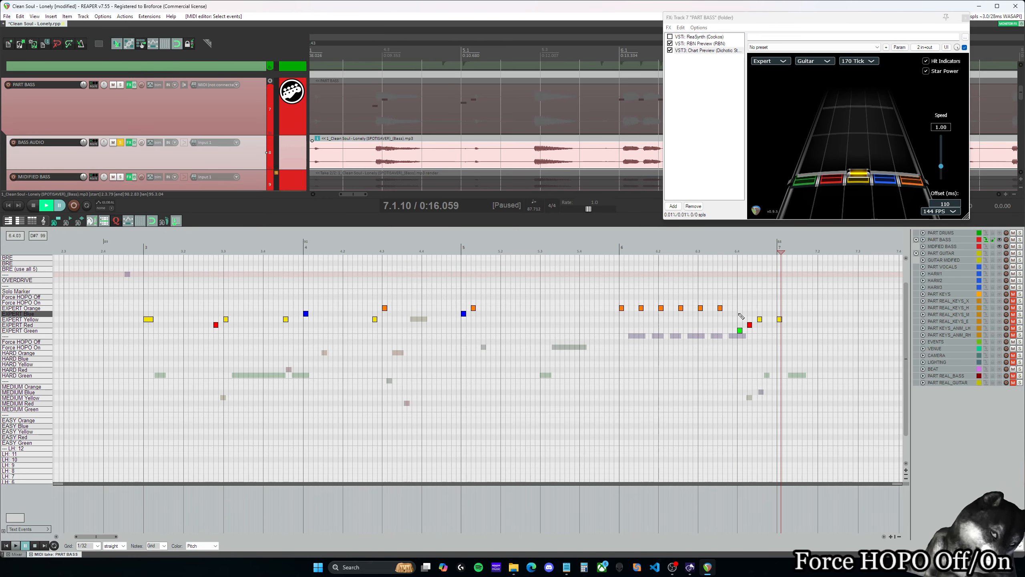
click(740, 314)
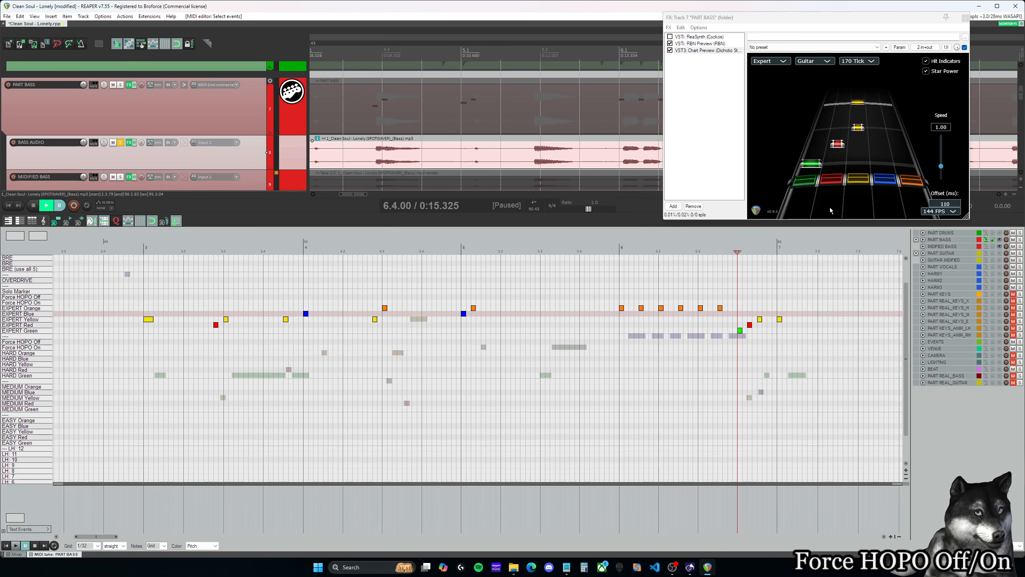
key(space)
key(space)
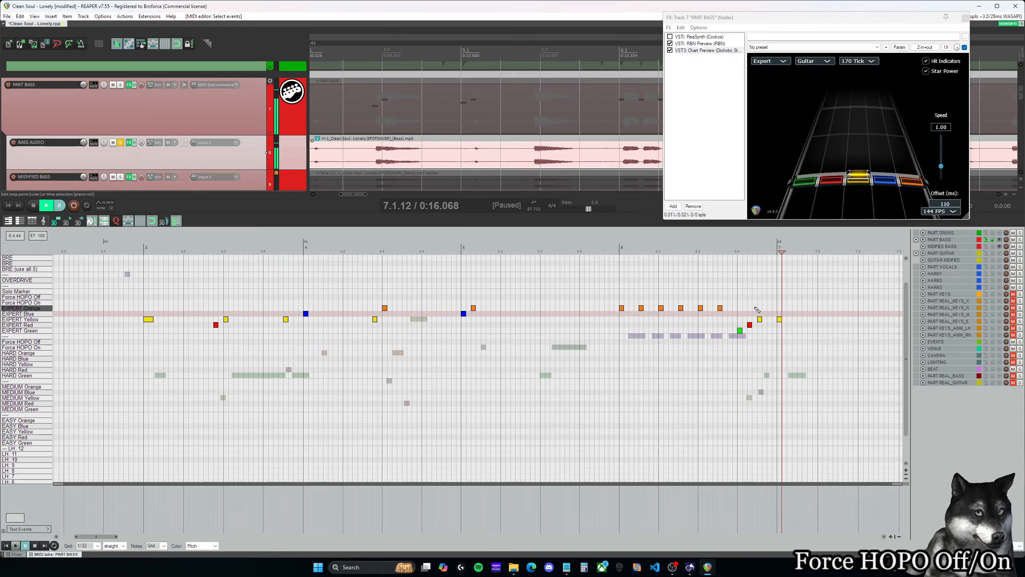
- Insert Force HOPO Off markers above the red note at 6.4.25 and the yellow note at 6.4.50, and play back from 6.4.00
click(739, 303)
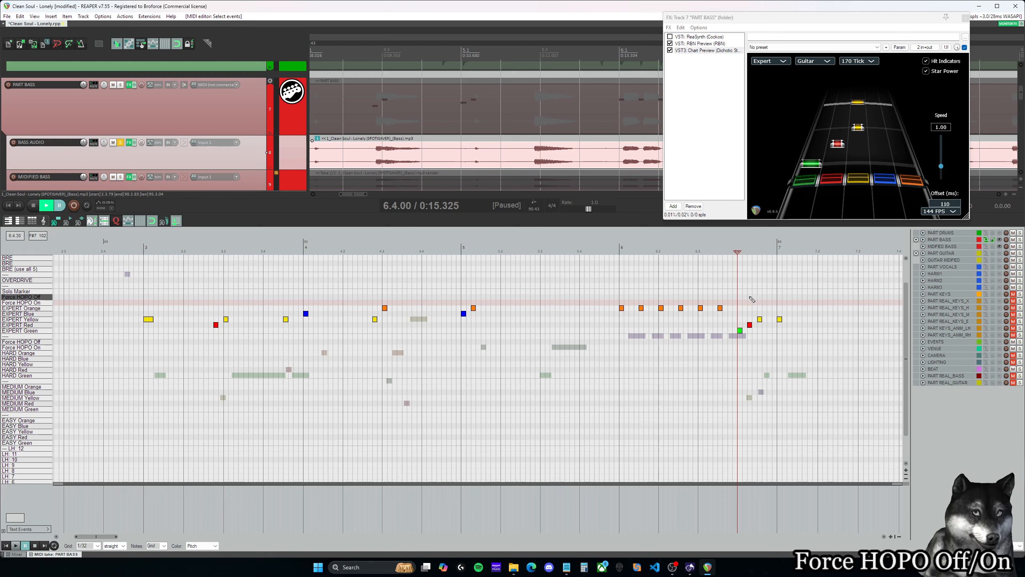
click(749, 297)
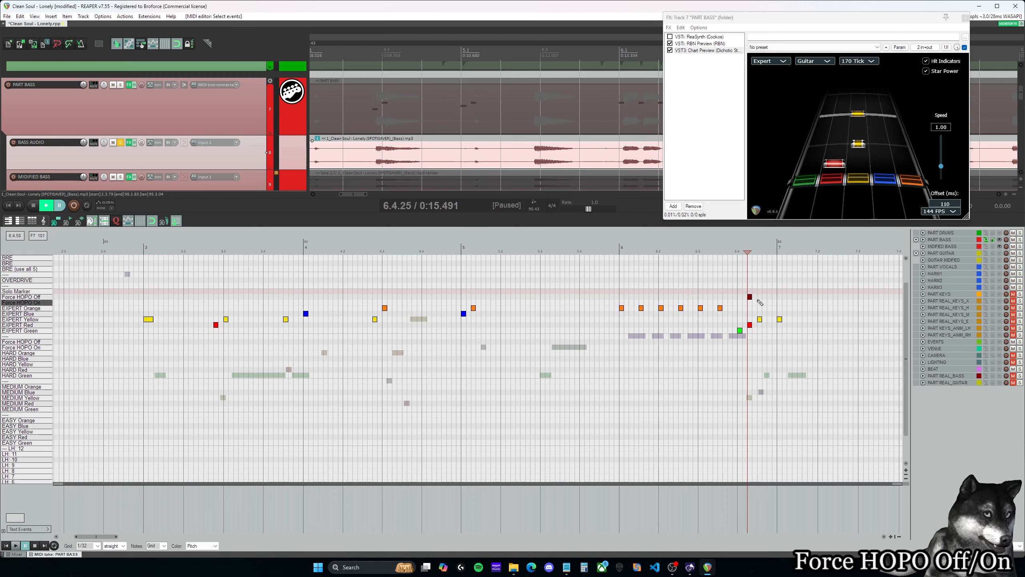
click(761, 298)
click(738, 292)
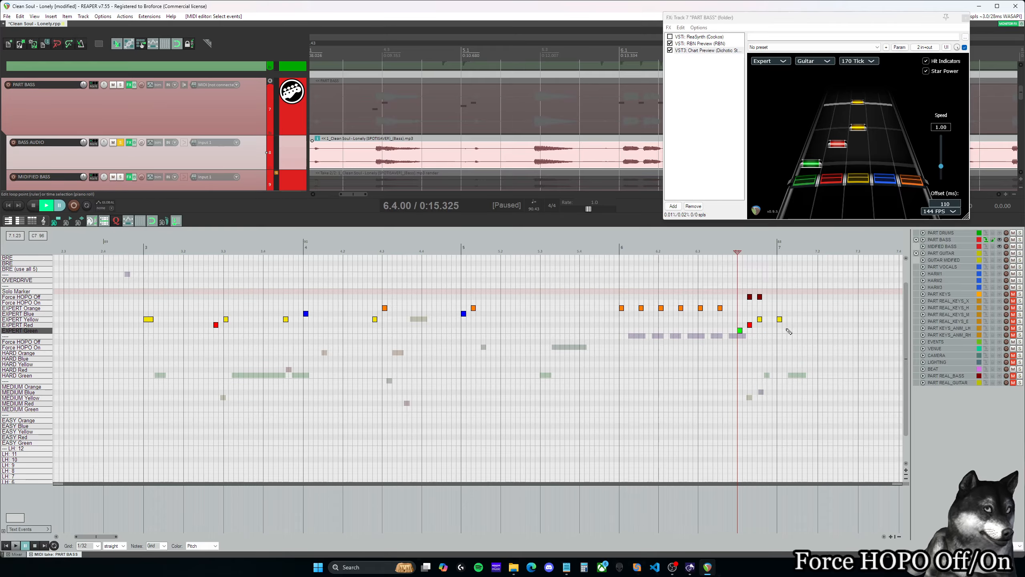
key(space)
key(space)
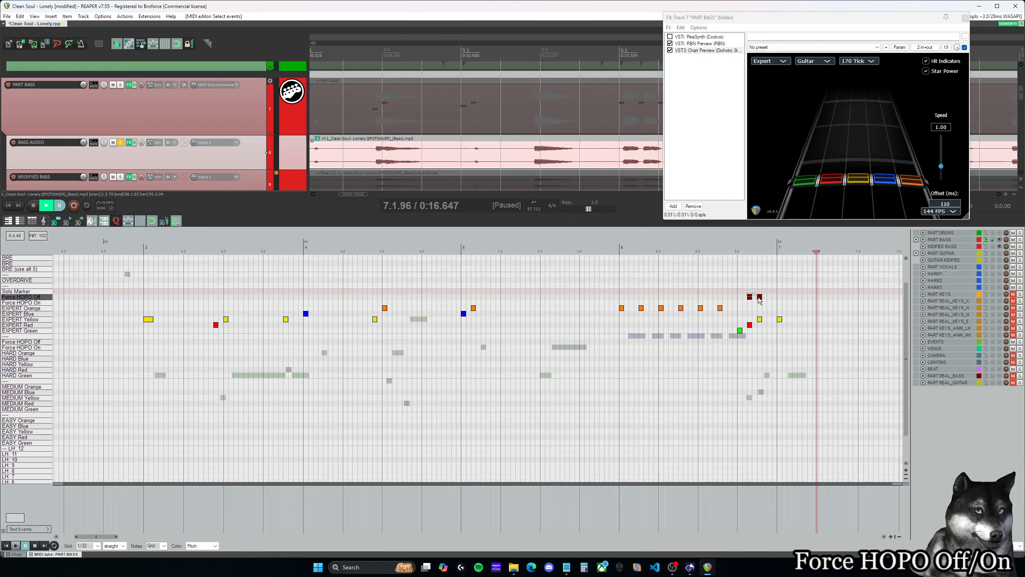
- Try Force HOPO On markers at 6.4.00, 6.4.25 and 6.4.50 in place of the Force HOPO Off ones, and undo them
drag(750, 297, 756, 303)
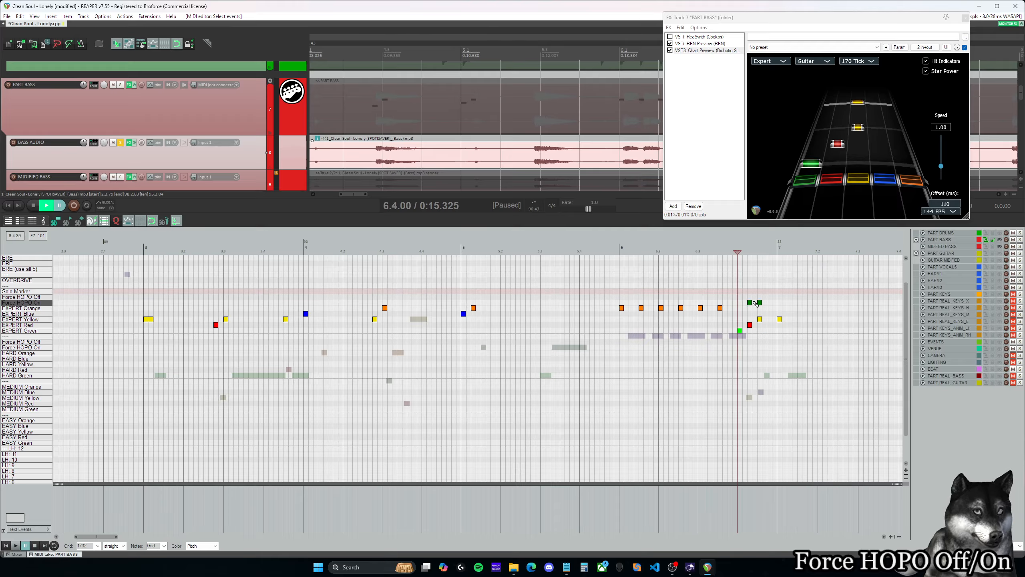
click(740, 303)
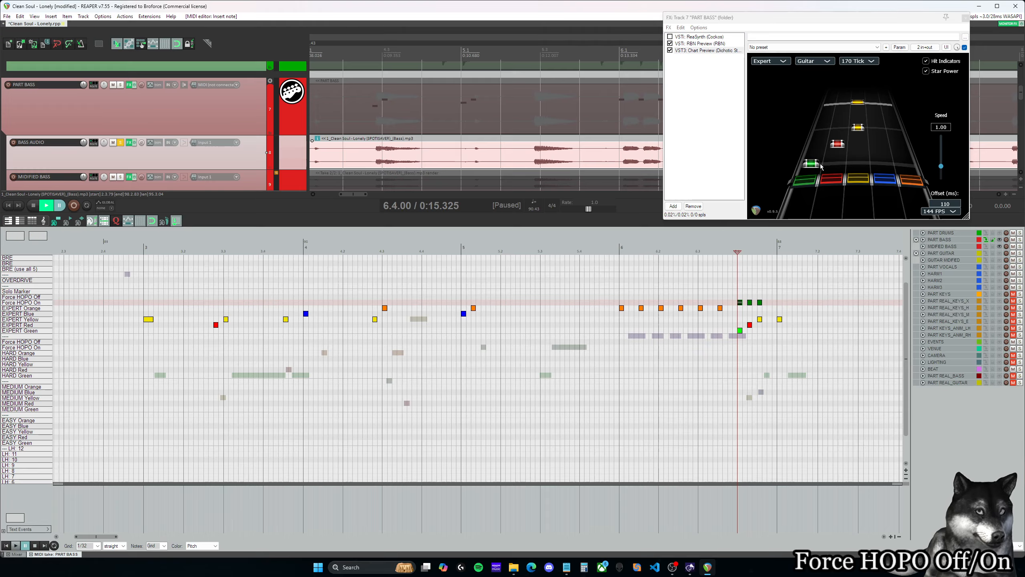
key(ctrl+z)
key(ctrl+z)
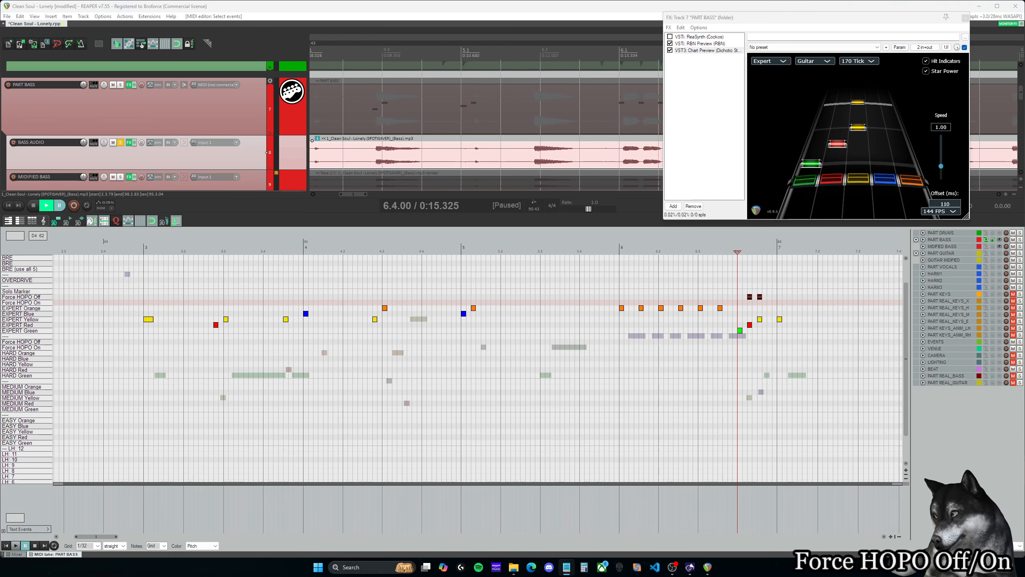
- Play back the run with the Force HOPO Off markers from 6.4.00 in Chart Preview and return to 7.1.00
key(space)
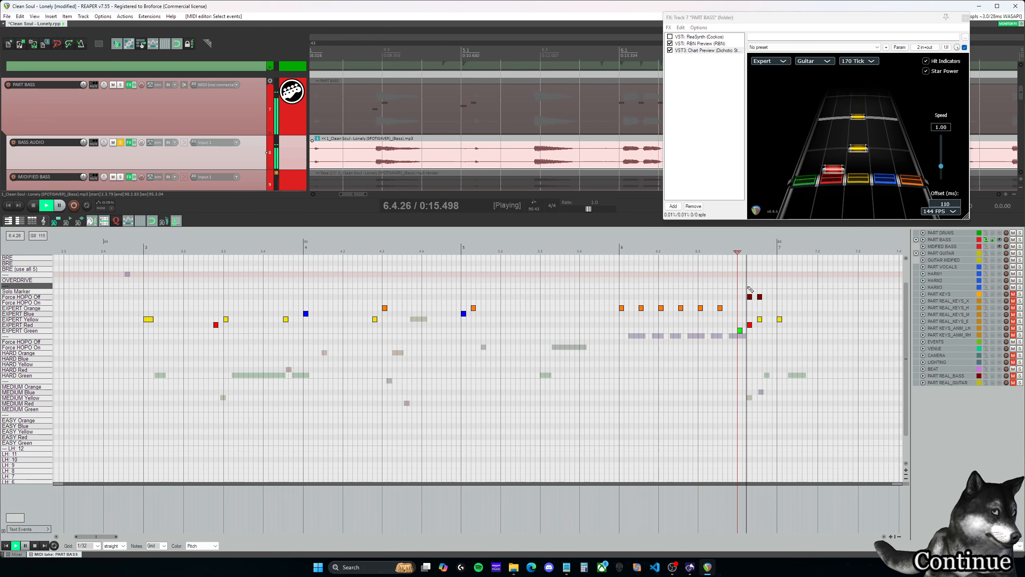
key(space)
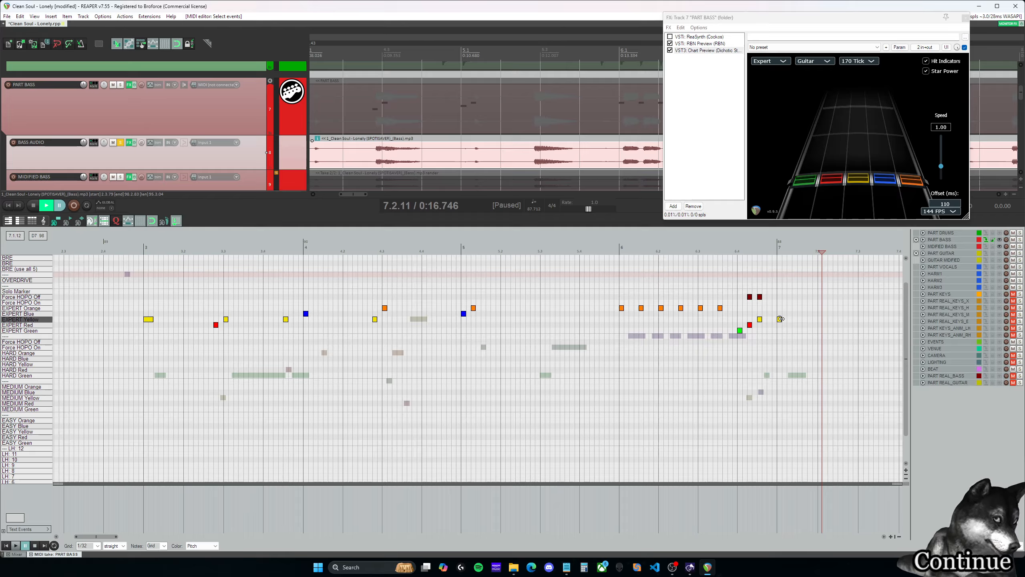
click(780, 297)
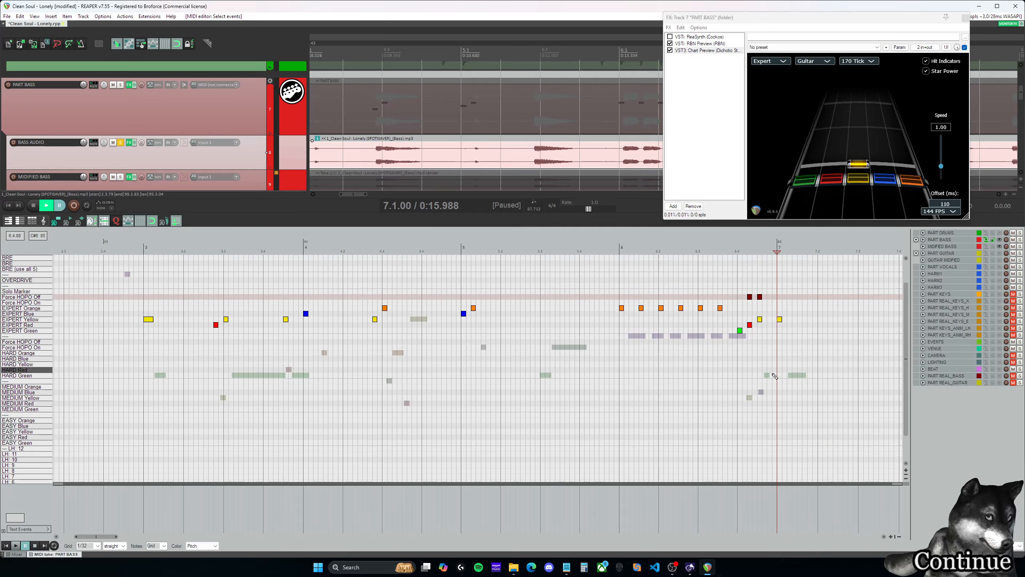
- Insert an EXPERT Blue note at 5.3.00, listen to the passage, and add an EXPERT Orange note at 5.3.25
click(580, 265)
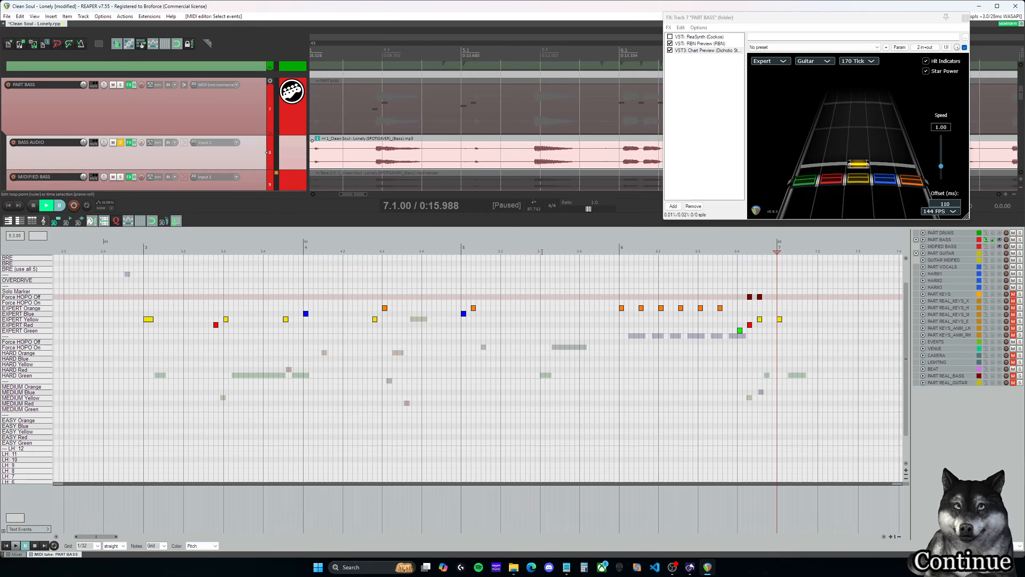
click(543, 314)
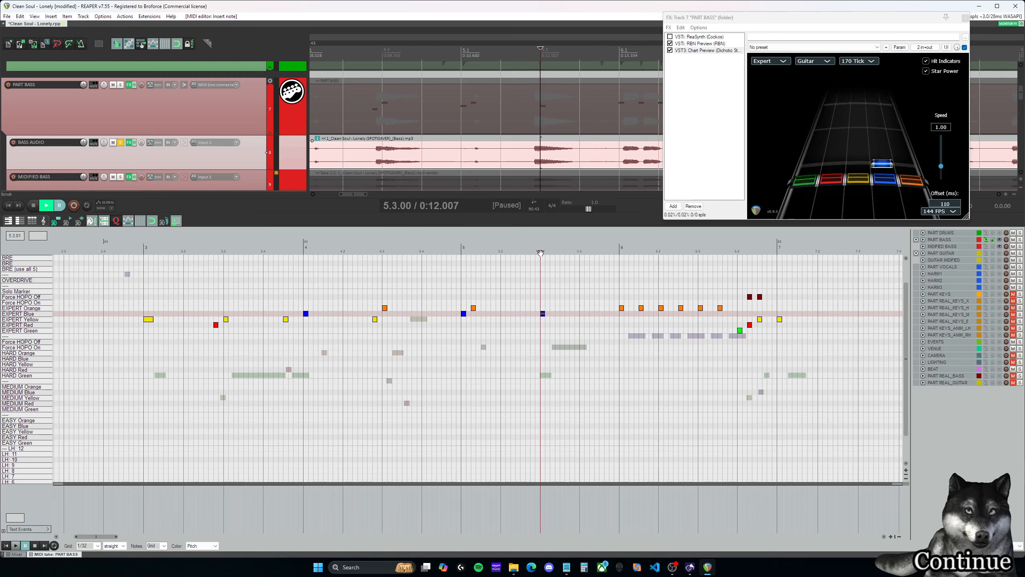
click(522, 250)
key(space)
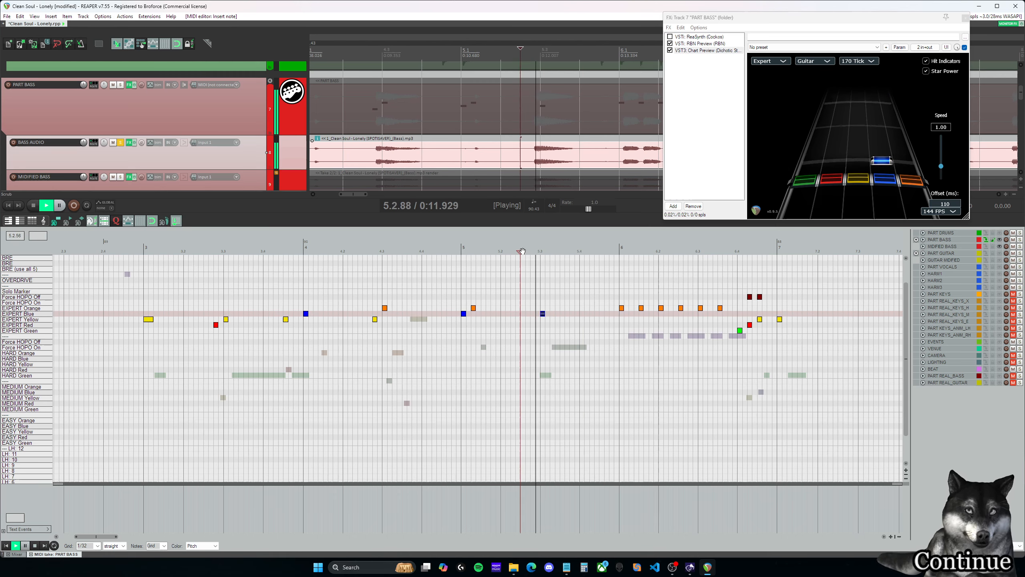
key(space)
click(553, 308)
- Replay measure 5, shift the new blue and orange notes a quarter beat earlier to 5.2.75 and 5.3.00, and play them back
click(463, 253)
key(space)
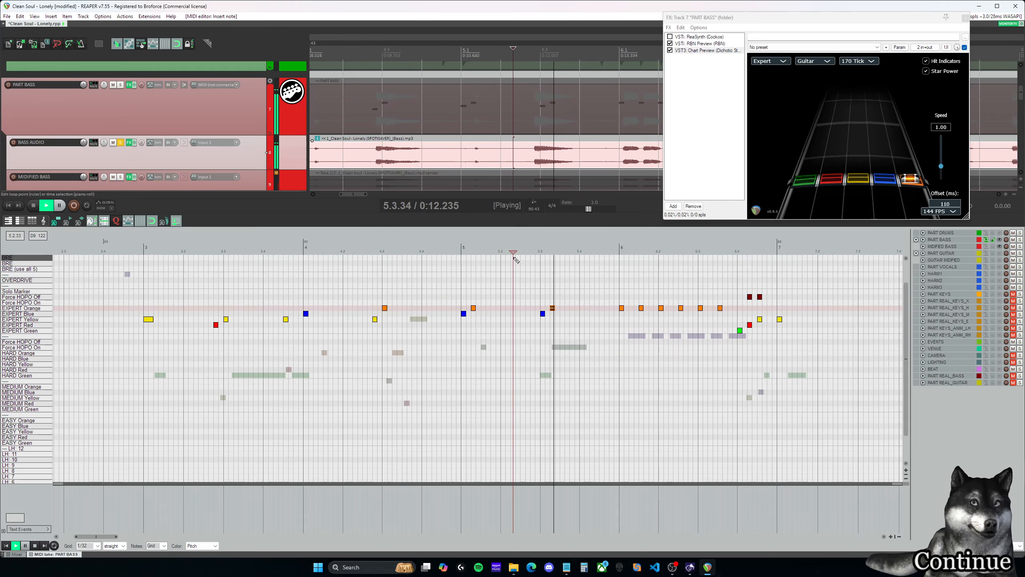
key(space)
mouse_move(538, 297)
mouse_down()
mouse_move(555, 319)
mouse_move(532, 316)
mouse_up()
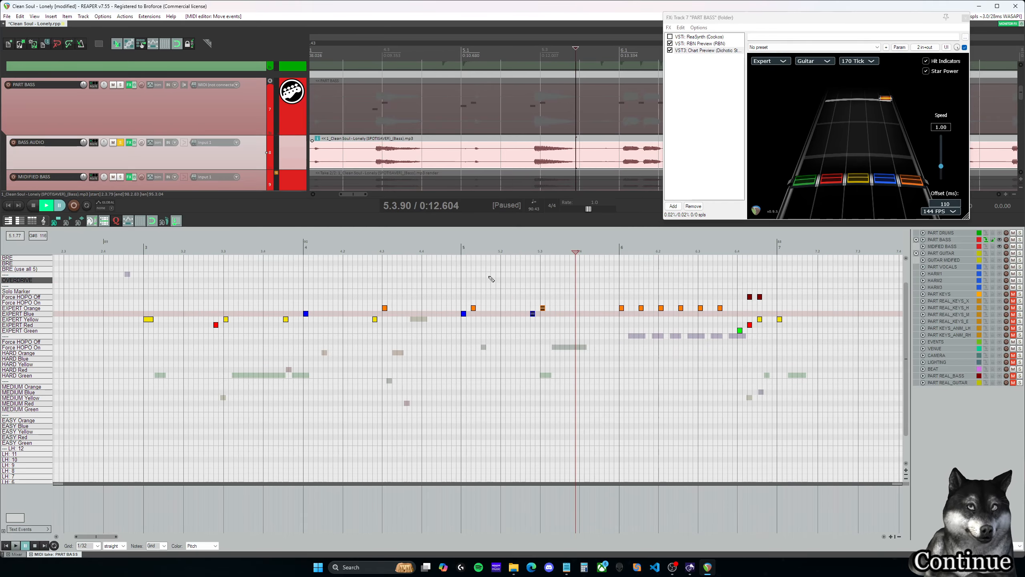
click(447, 252)
key(space)
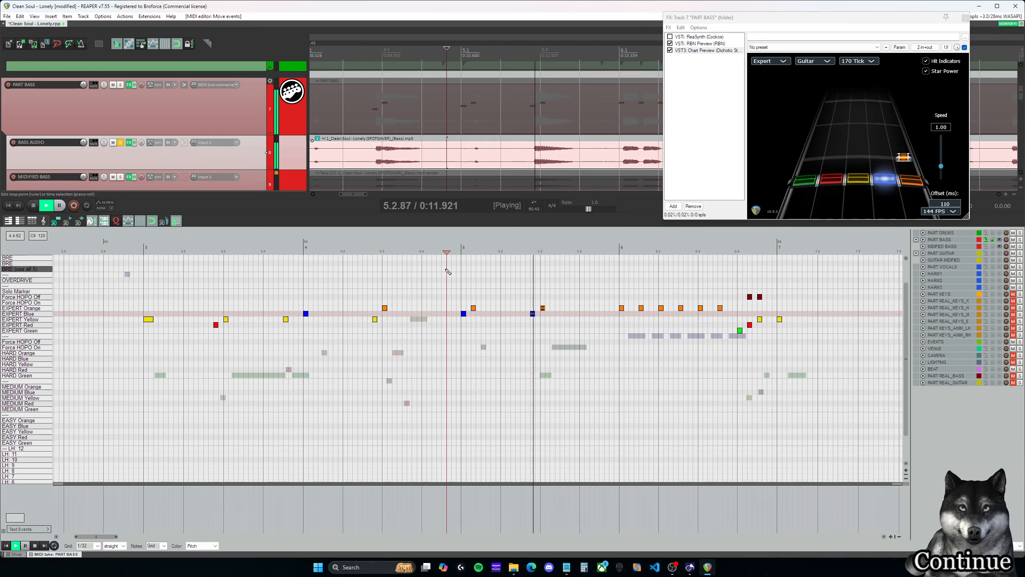
- Listen to measure 3 and move its red and yellow notes at 3.2.75 and 3.3.00 down one lane to EXPERT Green and EXPERT Red
click(204, 252)
key(space)
drag(393, 314, 410, 330)
click(421, 257)
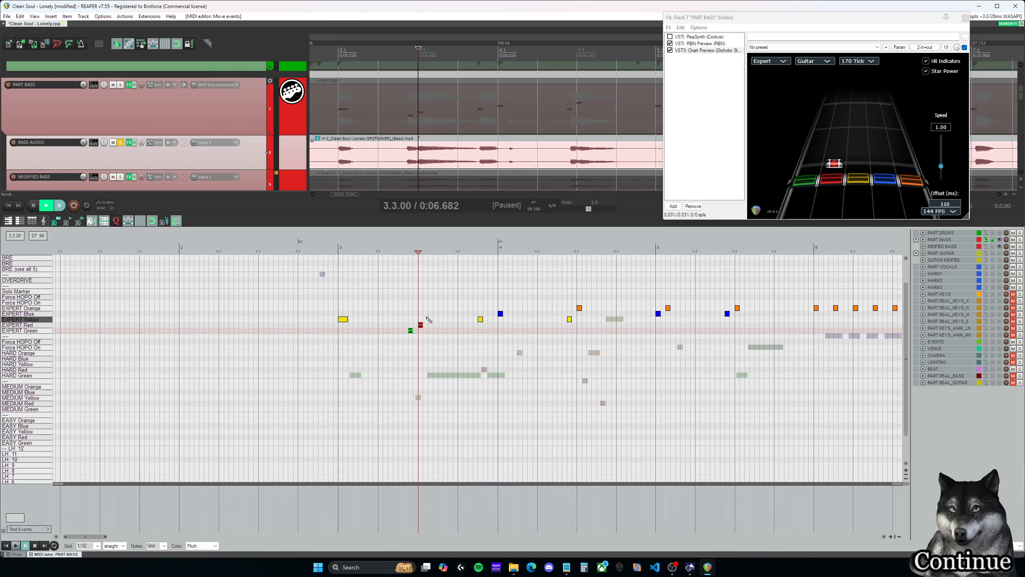
- Extend the EXPERT Red note at 3.3.00 into a sustain ending just before the yellow note at 3.4.50, checking its length by playback
drag(421, 324, 432, 324)
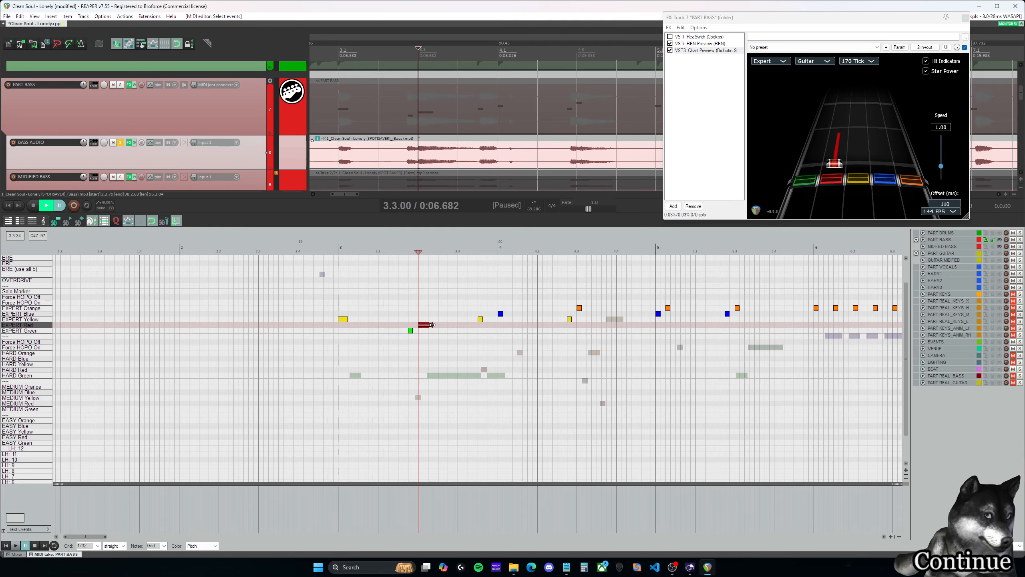
key(space)
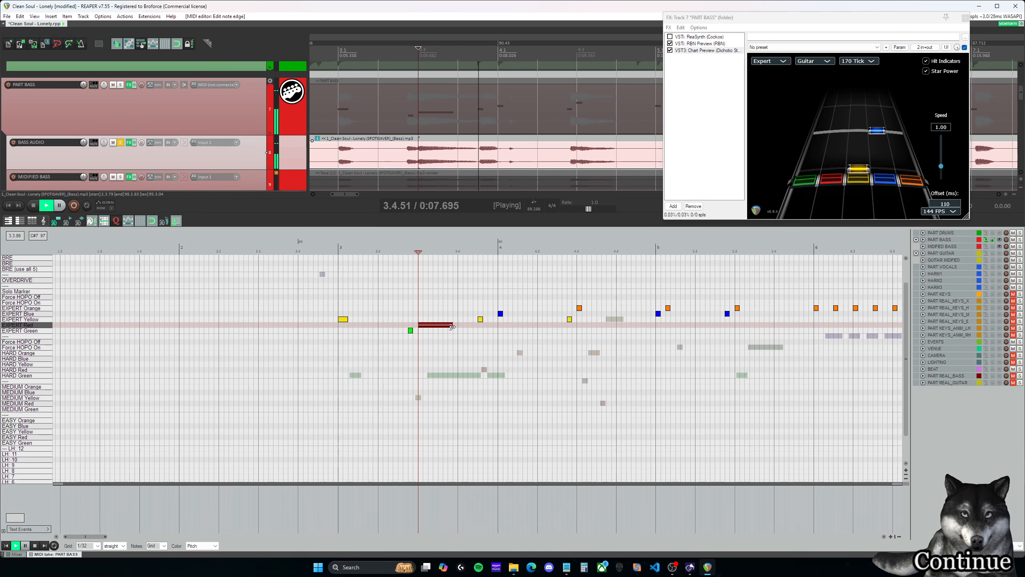
key(space)
drag(471, 324, 473, 324)
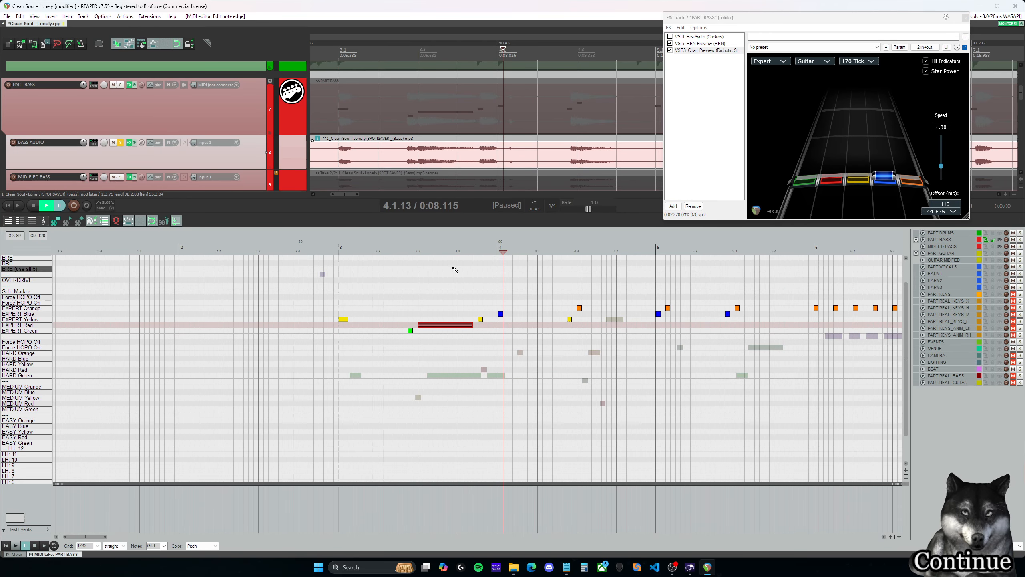
- Play the bass stem from the end of the EXPERT Red sustain in measure 3 to check its gap before the yellow note
click(419, 246)
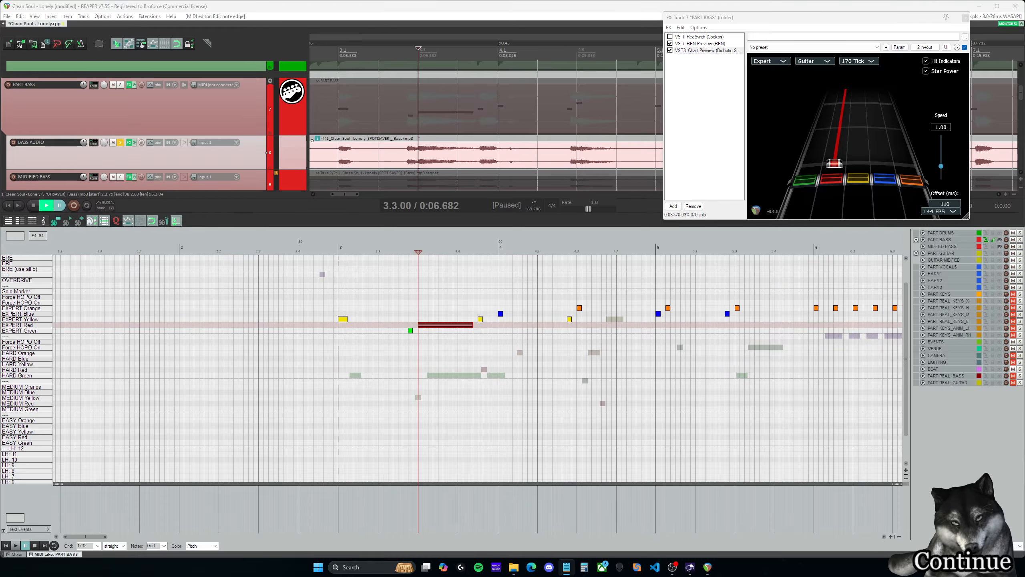
click(409, 250)
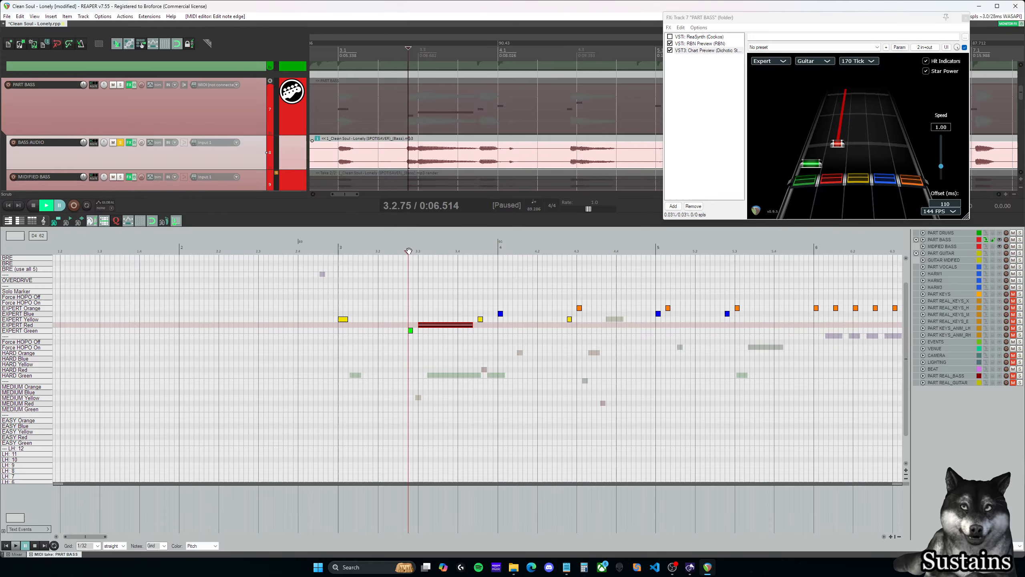
click(475, 321)
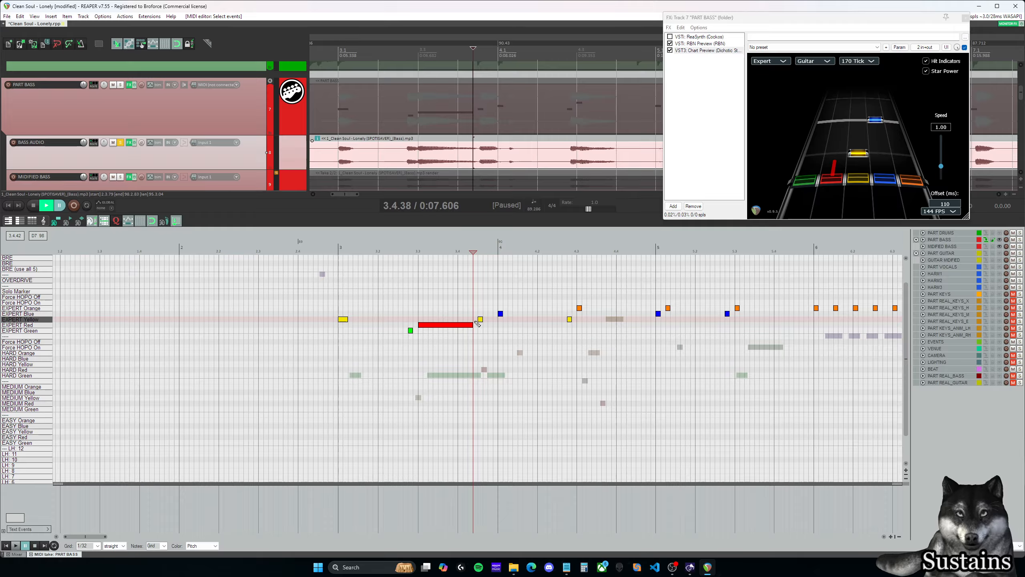
scroll(480, 320, up, 2)
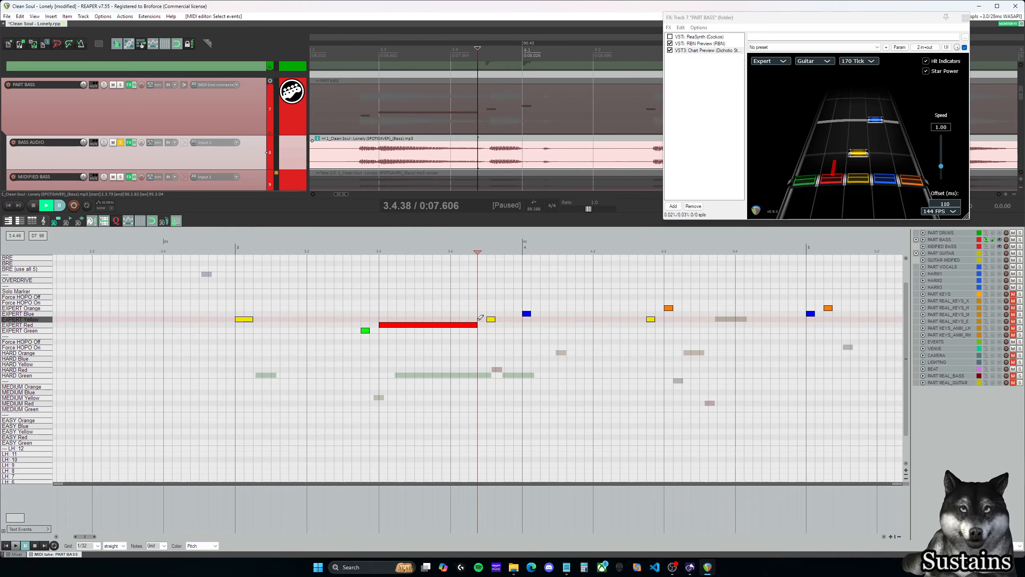
key(space)
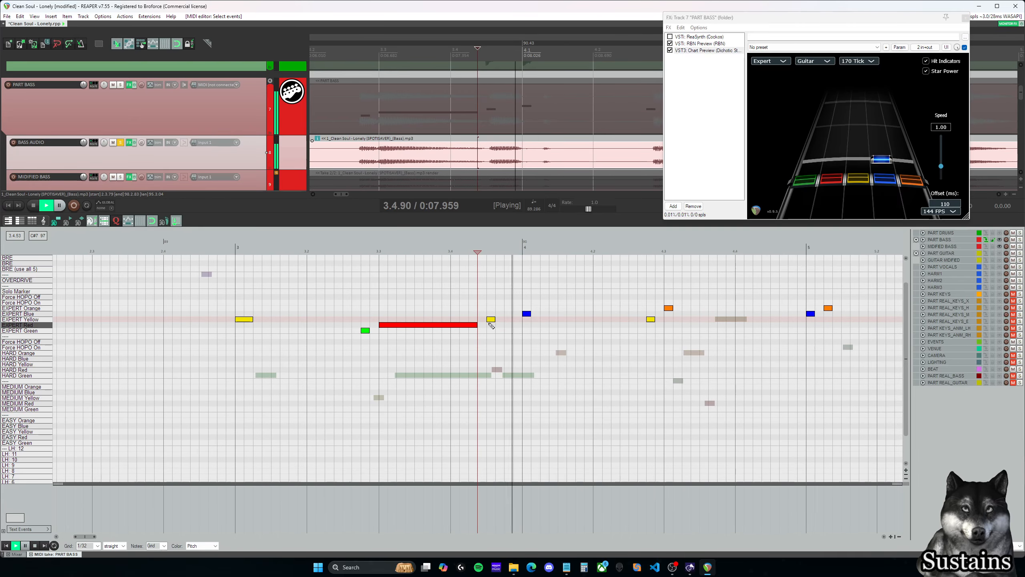
key(space)
click(480, 313)
click(485, 313)
click(480, 313)
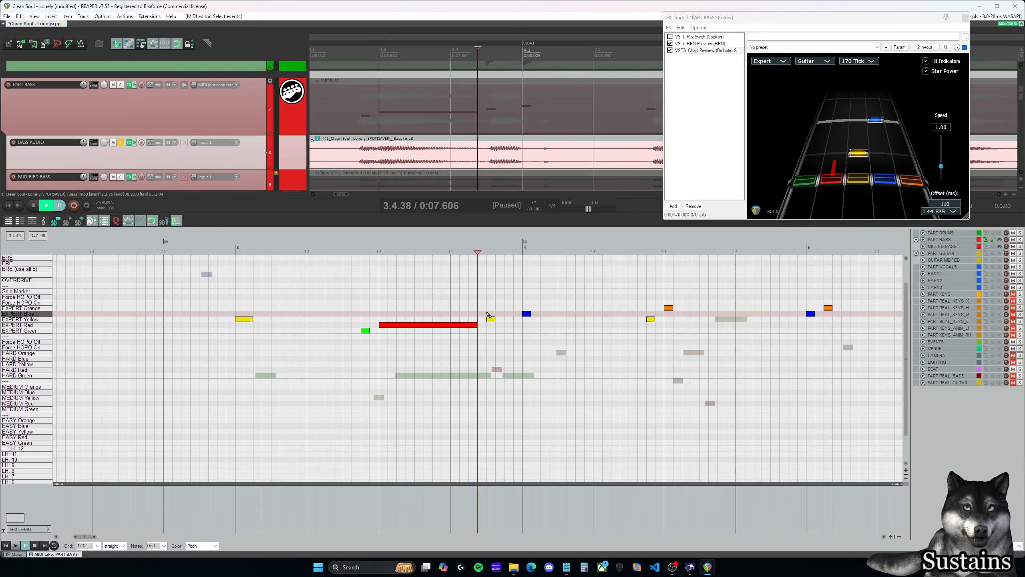
- Shorten the EXPERT Red sustain at 3.3.00 to end at 3.4.25 and play it back from its start
click(476, 325)
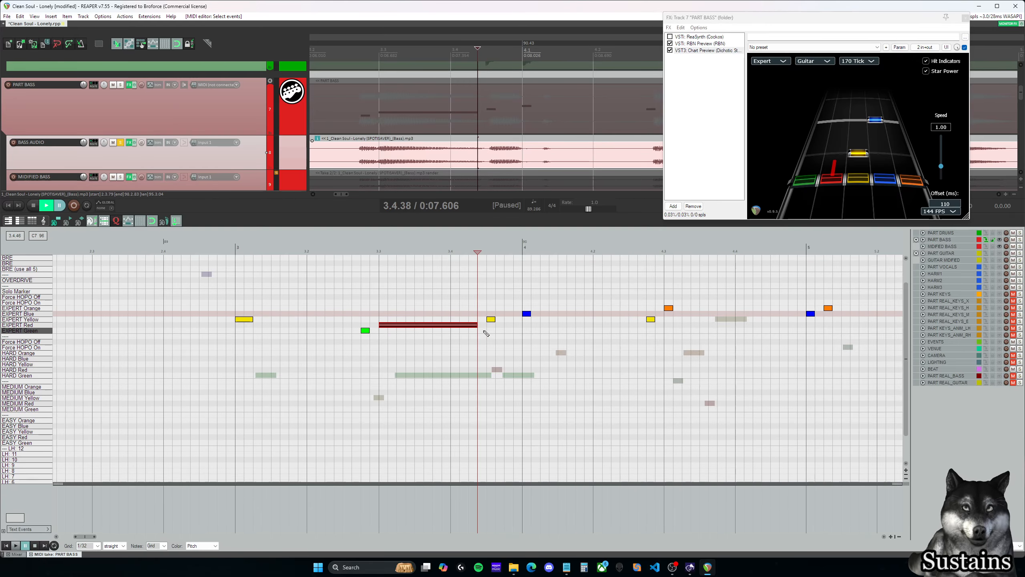
drag(481, 328, 469, 325)
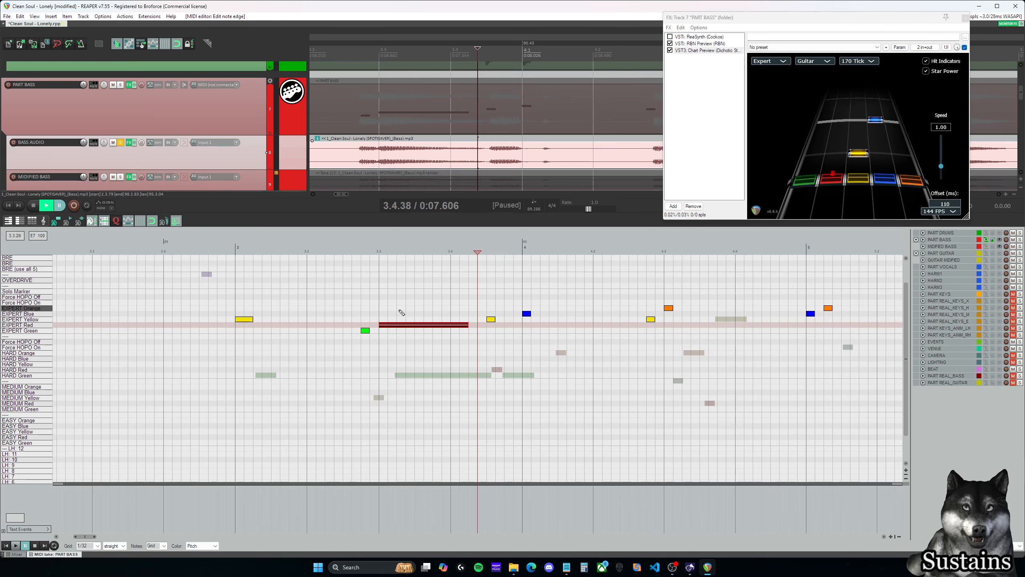
click(381, 307)
key(space)
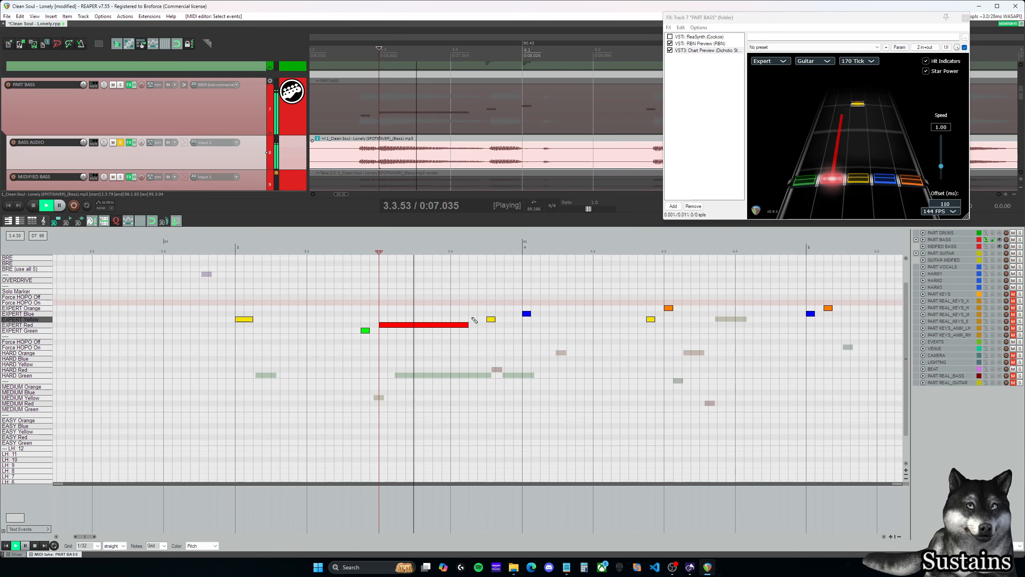
key(space)
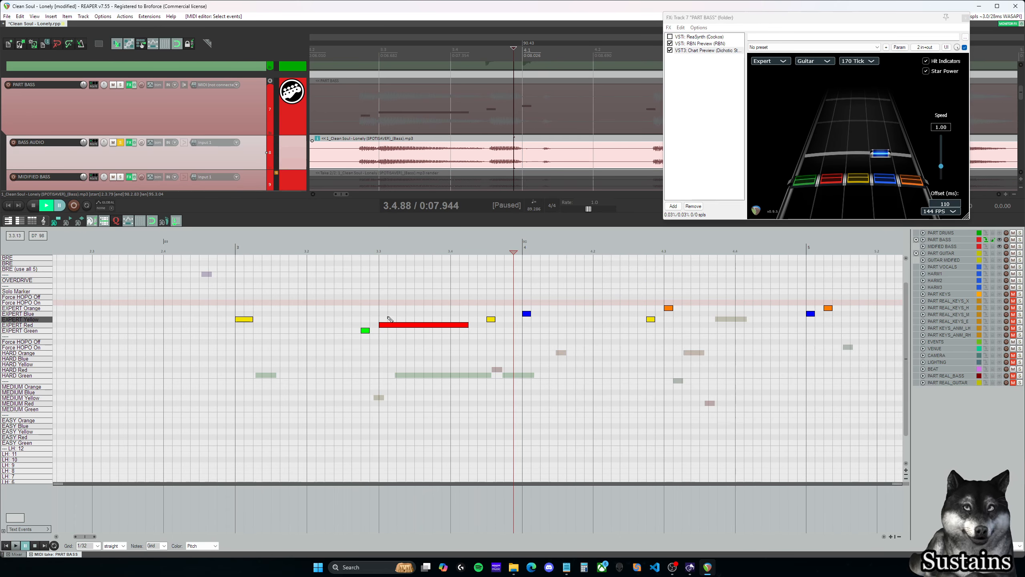
click(381, 314)
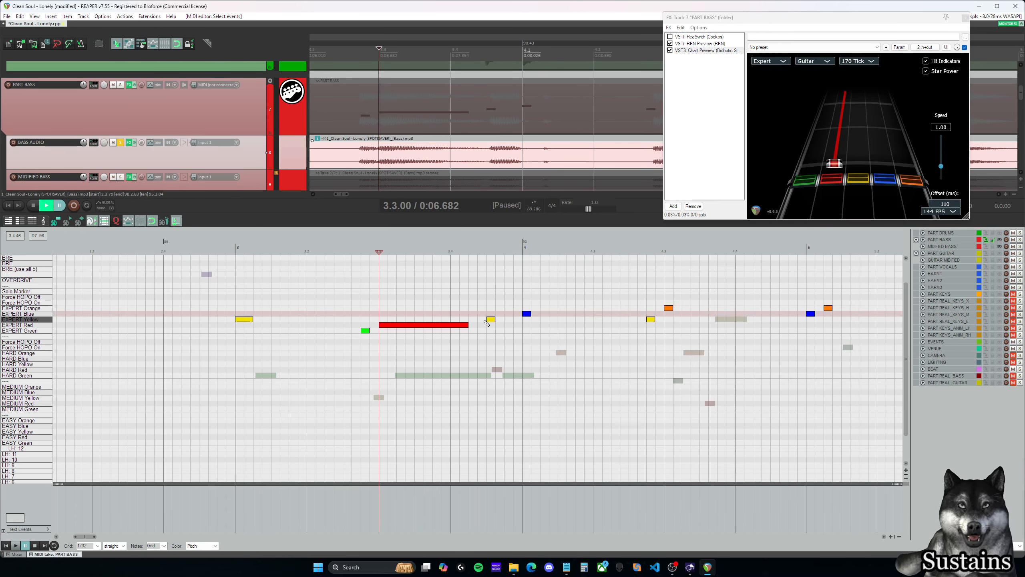
click(471, 319)
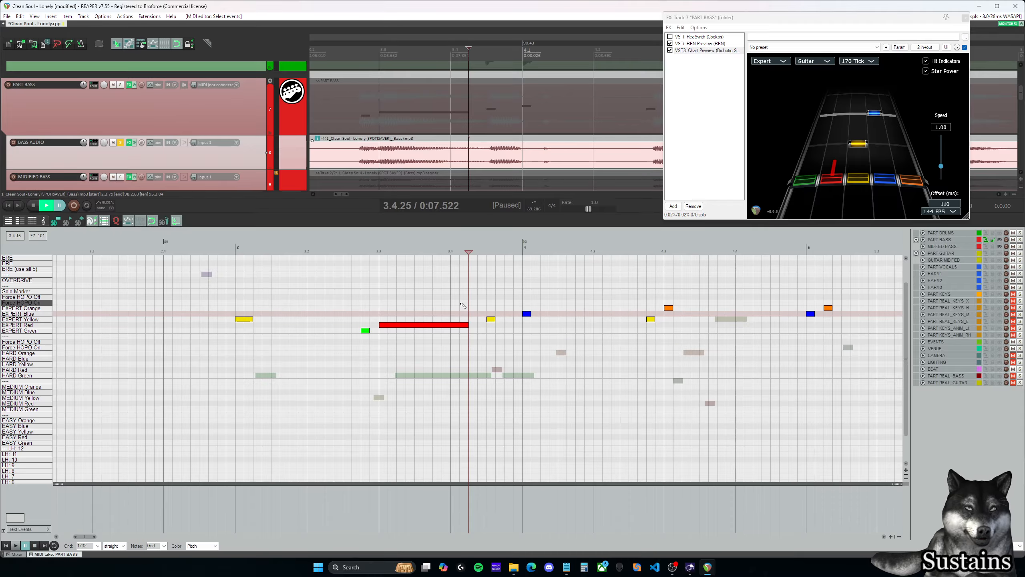
click(377, 298)
key(space)
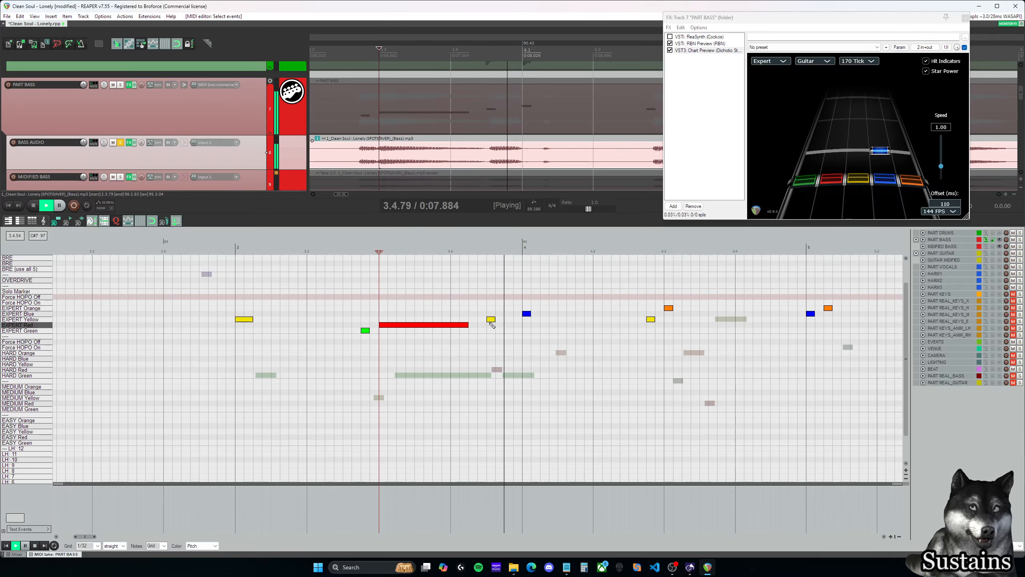
key(space)
- Lengthen the EXPERT Red sustain at 3.3.00 until it almost touches the yellow note at 3.4.50, and play back its ending
scroll(483, 300, down, 2)
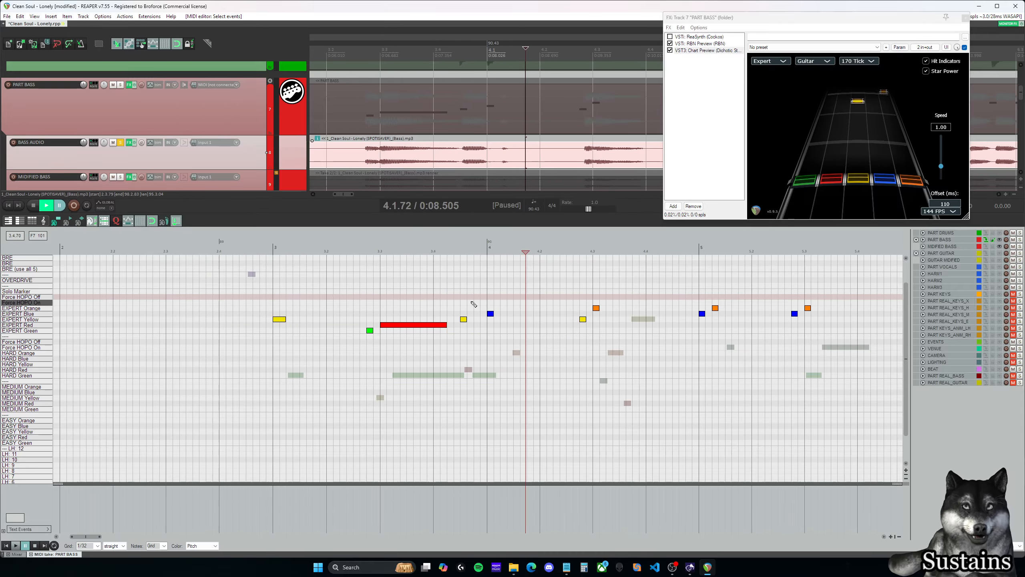
drag(447, 324, 461, 301)
click(435, 304)
key(space)
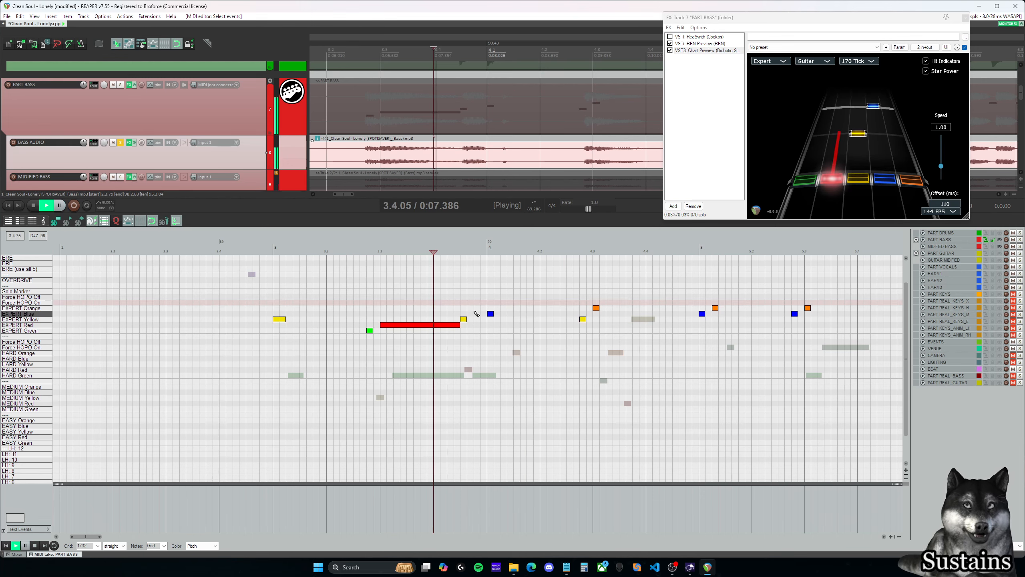
key(space)
- Cut the EXPERT Red note at 3.3.00 down to a short sustain ending at about 3.3.38 and play it back
drag(460, 325, 387, 328)
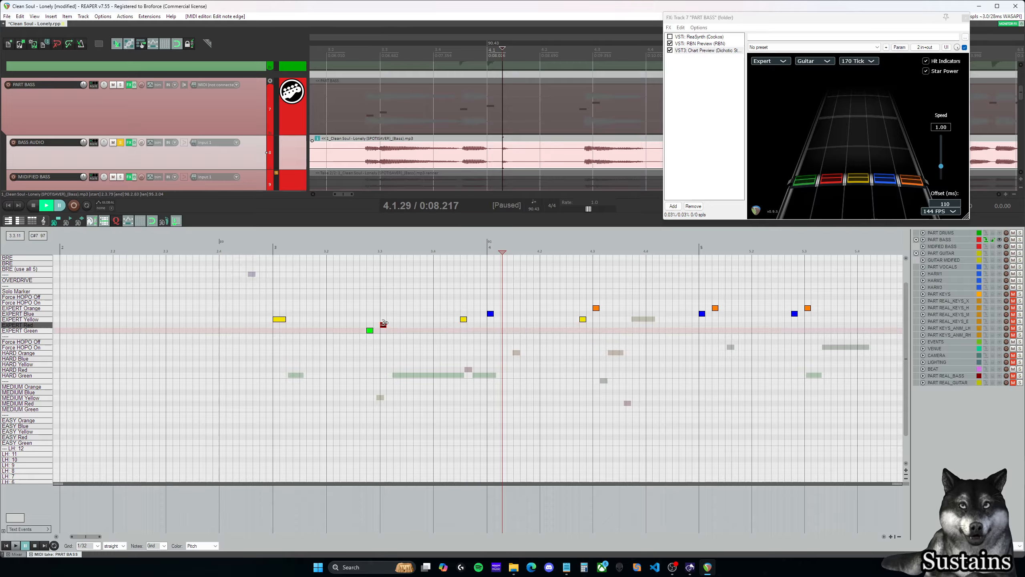
click(383, 309)
click(389, 324)
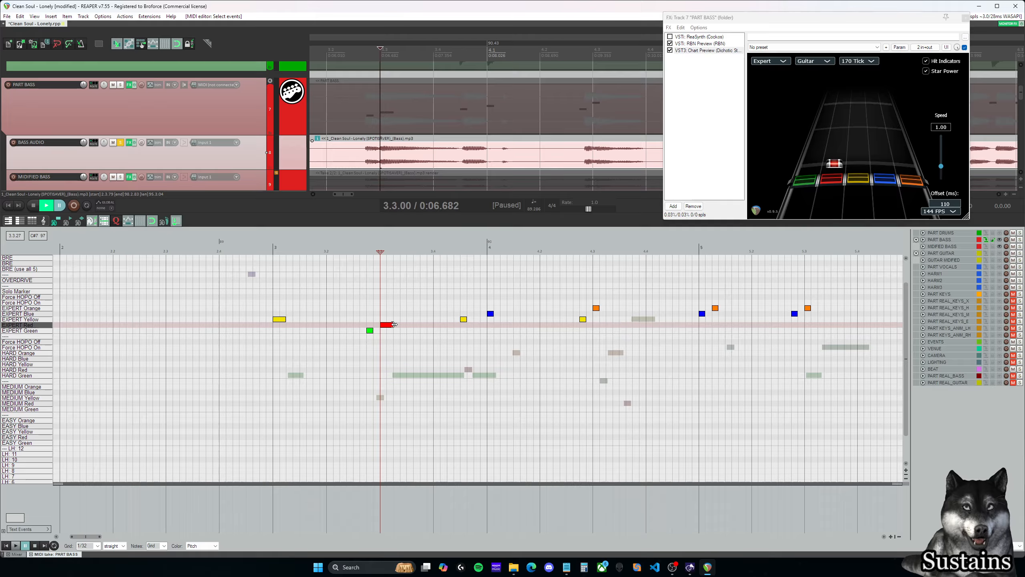
click(383, 314)
key(space)
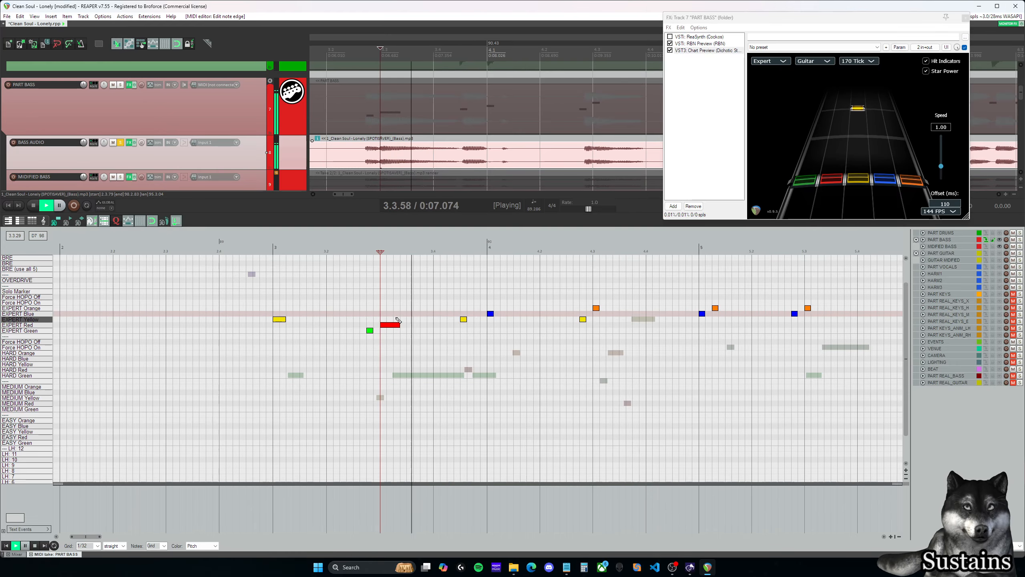
key(space)
- Shorten the EXPERT Red note at 3.3.00 to end at 3.3.25, and further to a 1/32 note without a sustain
click(383, 313)
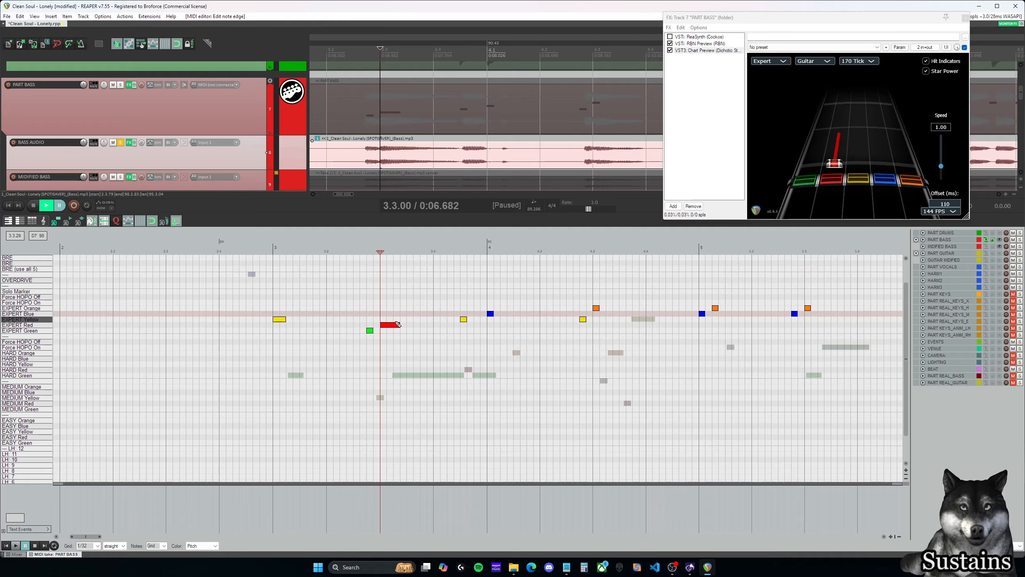
click(396, 322)
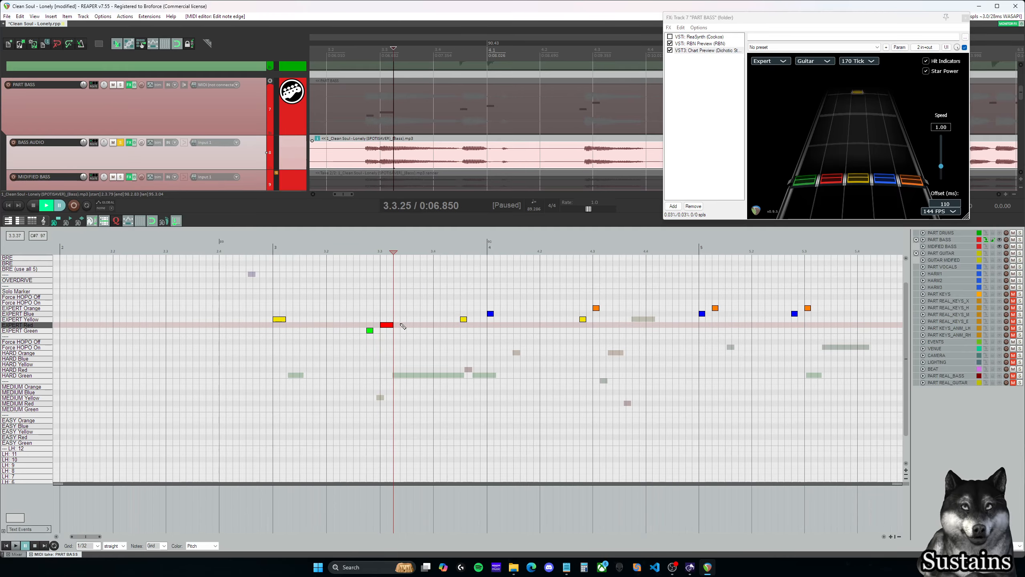
click(391, 325)
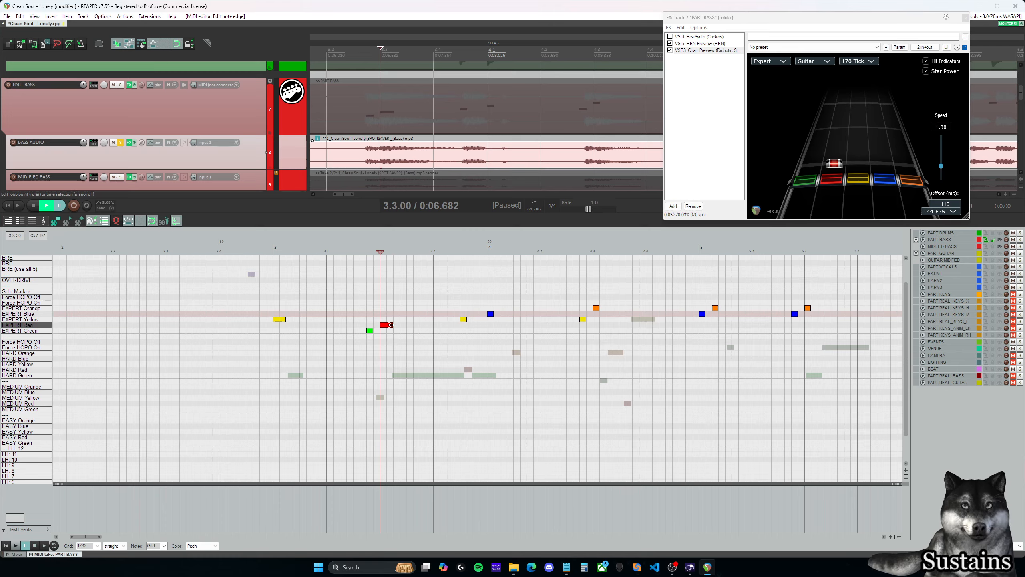
drag(391, 325, 383, 325)
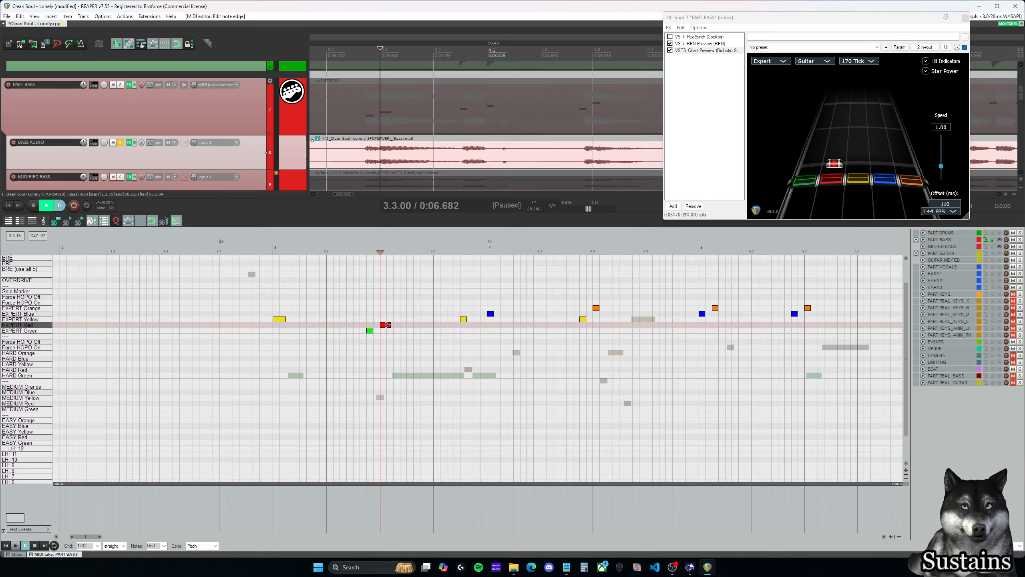
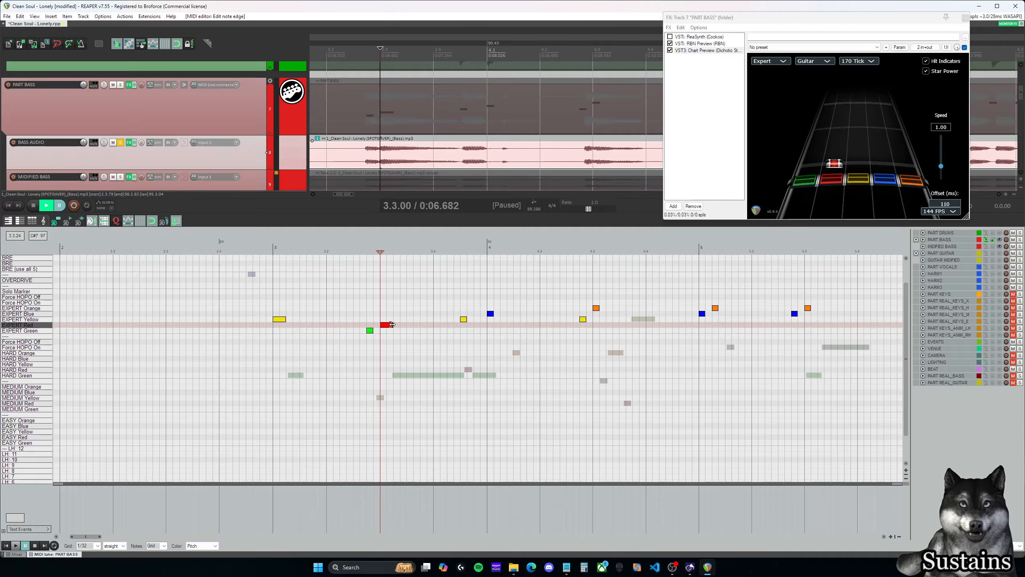
- Lengthen the EXPERT Red note at 3.3.00 to end at about 3.3.38 and copy it to 3.3.50 and 3.4.00
drag(393, 325, 400, 324)
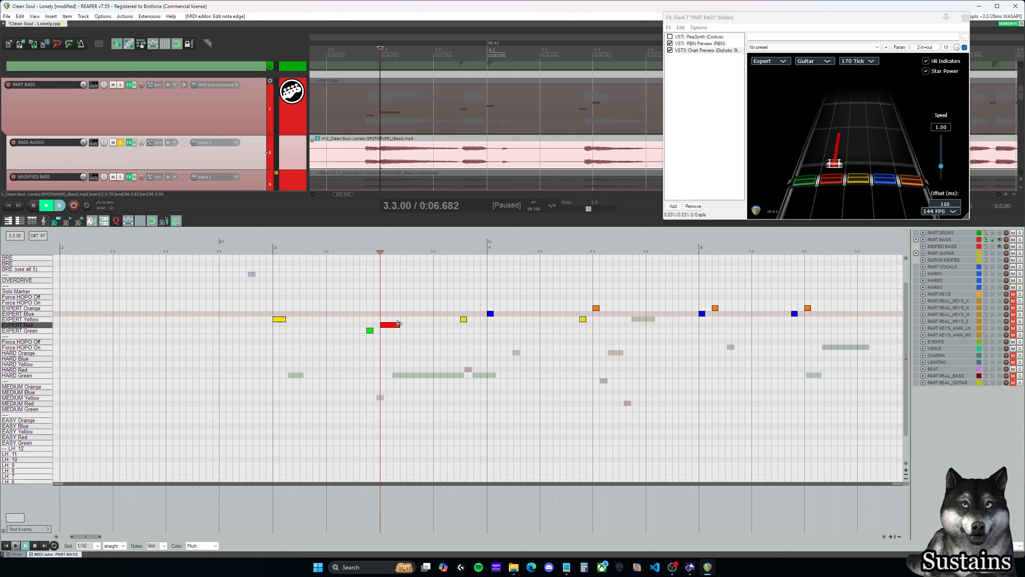
click(421, 326)
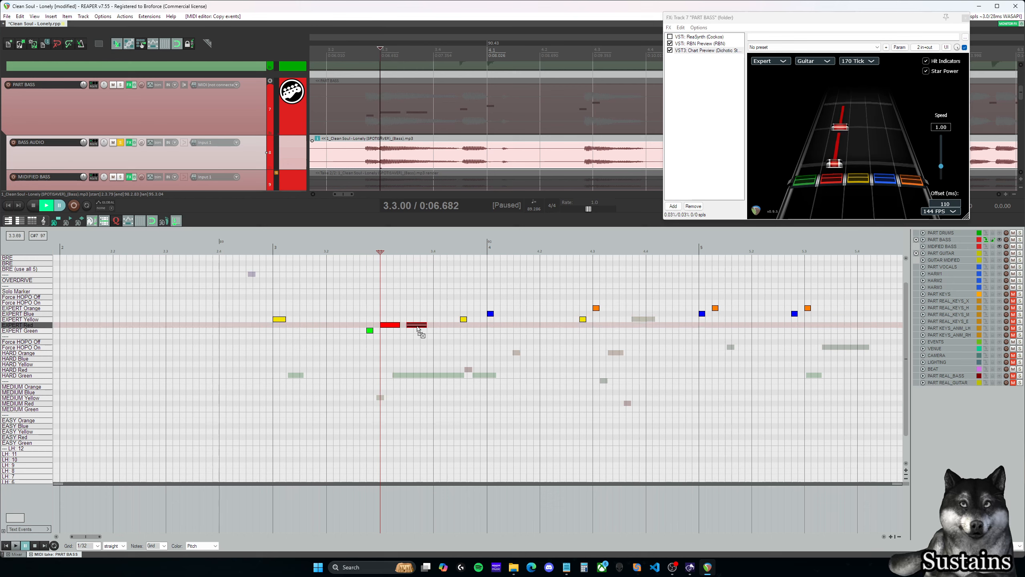
drag(420, 331, 447, 330)
click(414, 313)
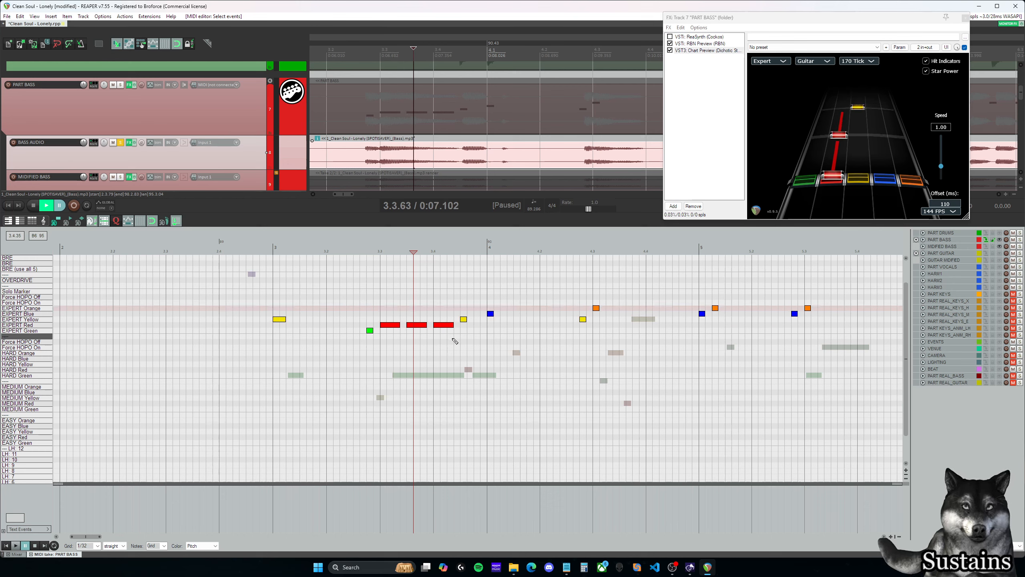
- Undo the two EXPERT Red copies at 3.3.50 and 3.4.00
key(ctrl+z)
key(ctrl+z)
click(380, 313)
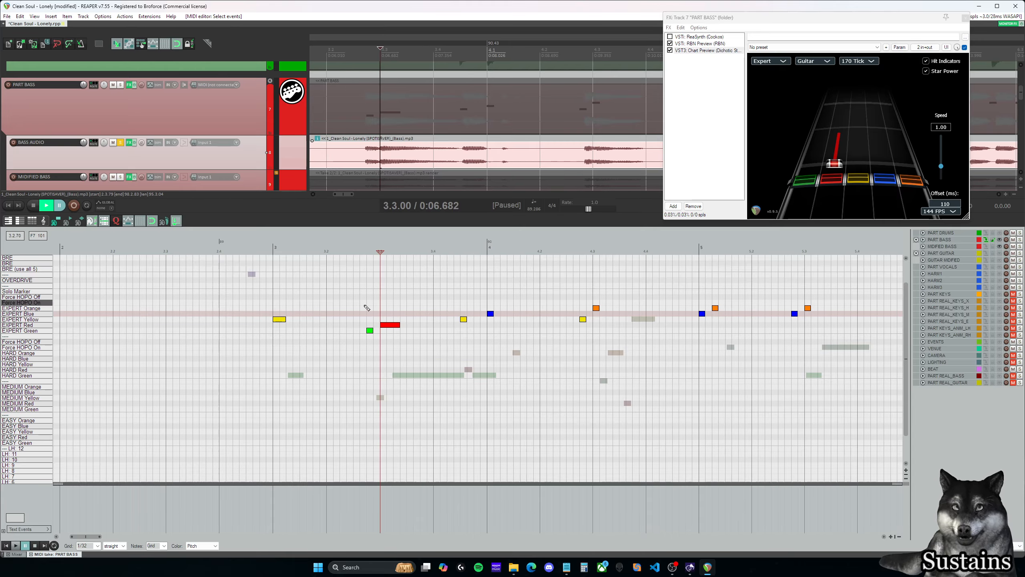
- Extend the EXPERT Red sustain at 3.3.00 to about 3.4.38 and play it back
click(367, 303)
drag(400, 324, 454, 326)
click(368, 309)
key(space)
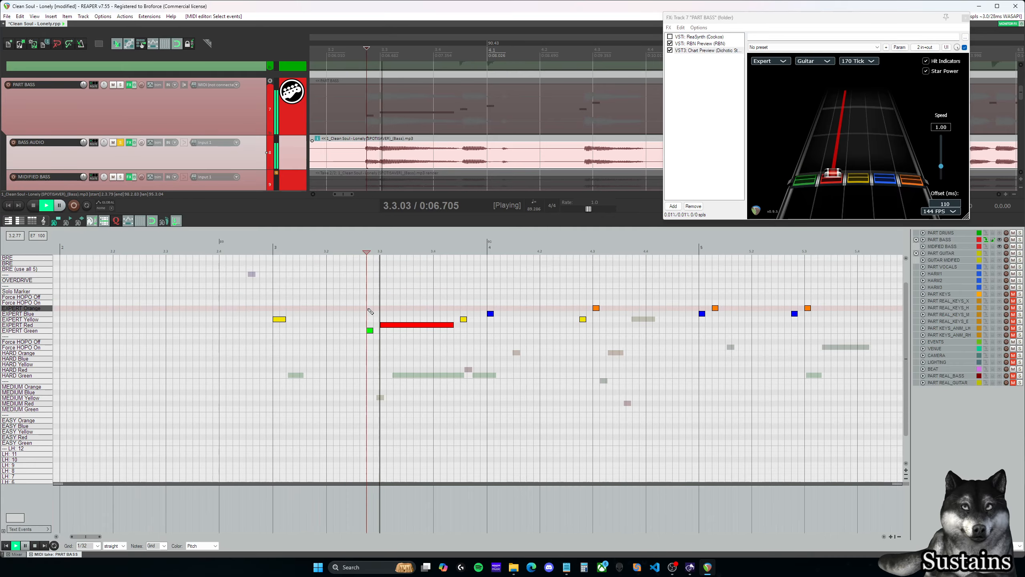
key(space)
- Add a Force HOPO Off marker spanning the whole EXPERT Red sustain at 3.3.00 and play the passage back
click(383, 312)
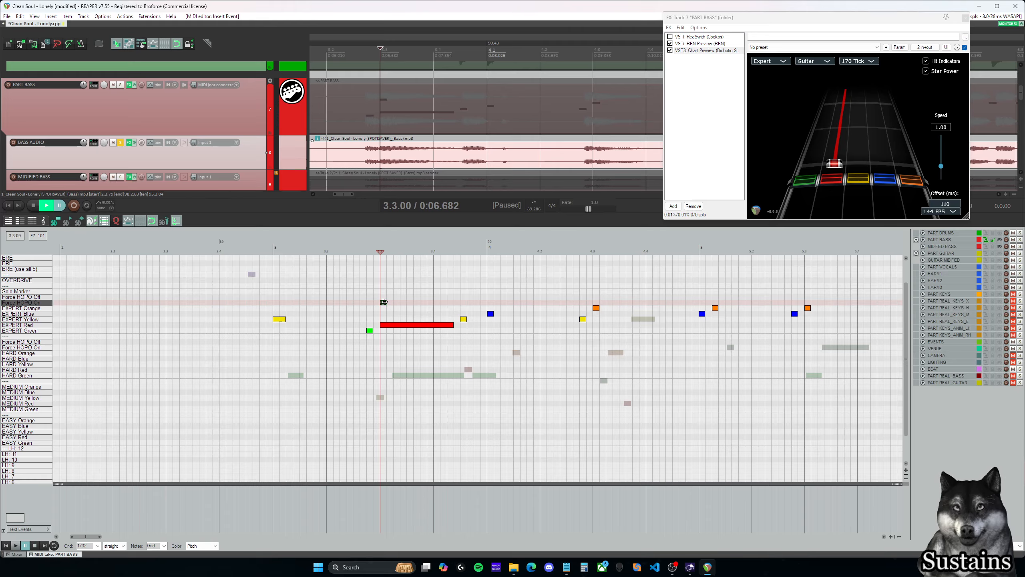
drag(384, 302, 447, 301)
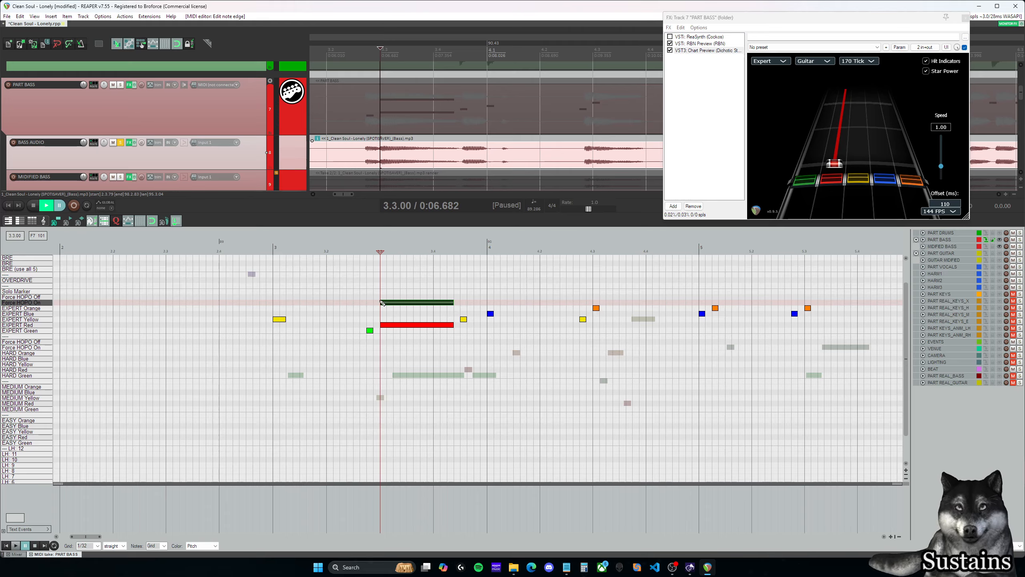
drag(387, 303, 386, 298)
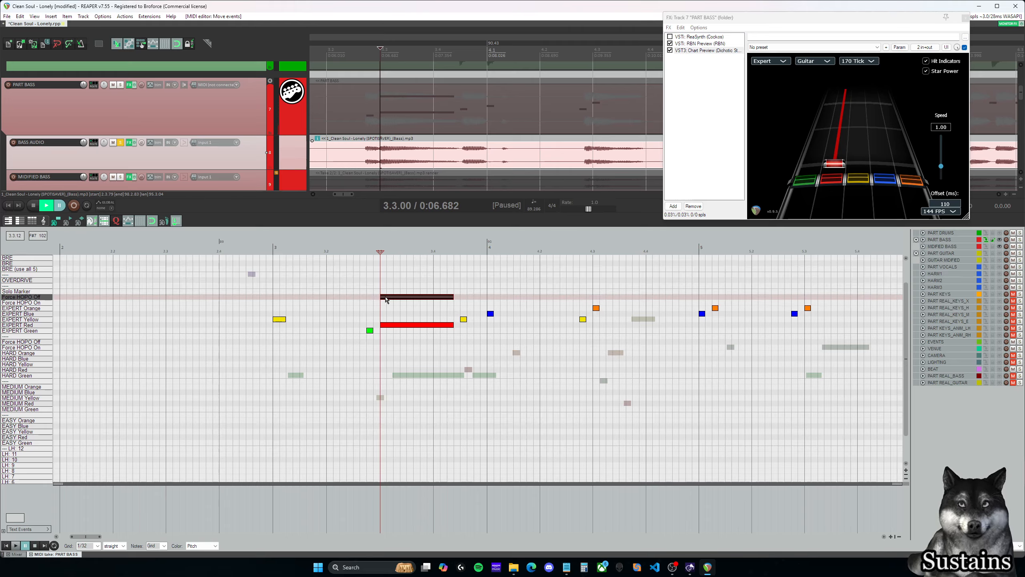
click(369, 293)
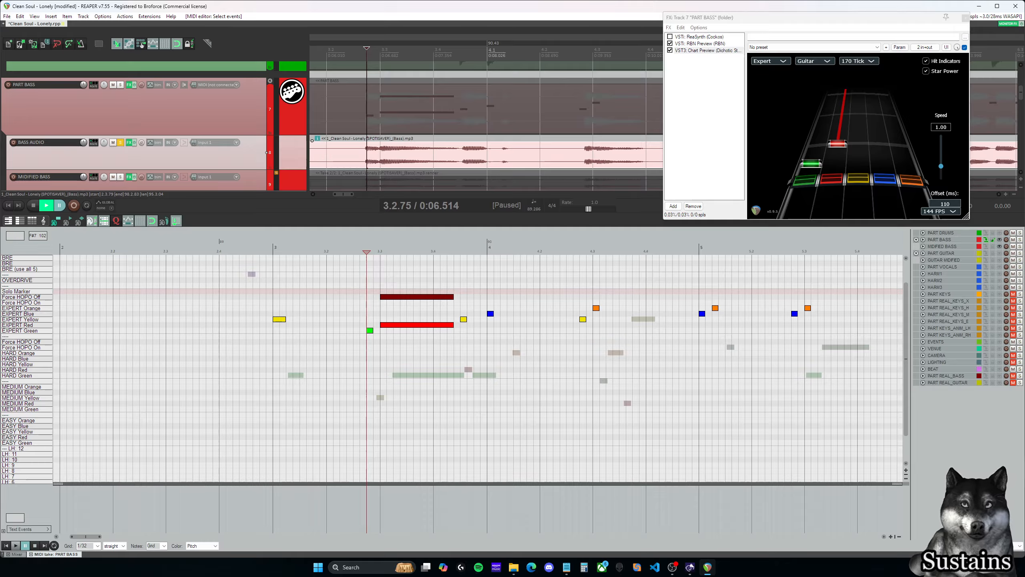
key(space)
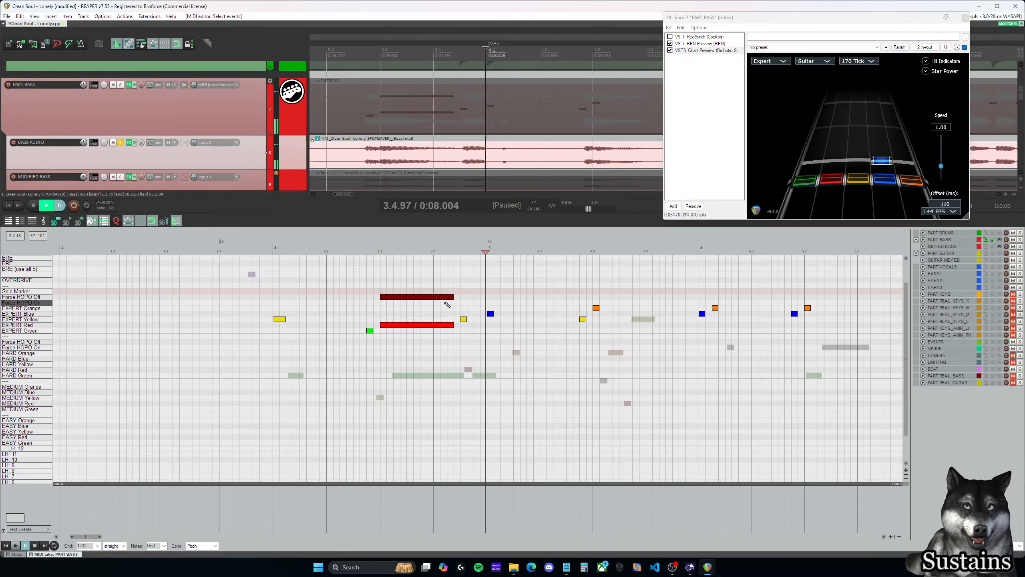
click(389, 297)
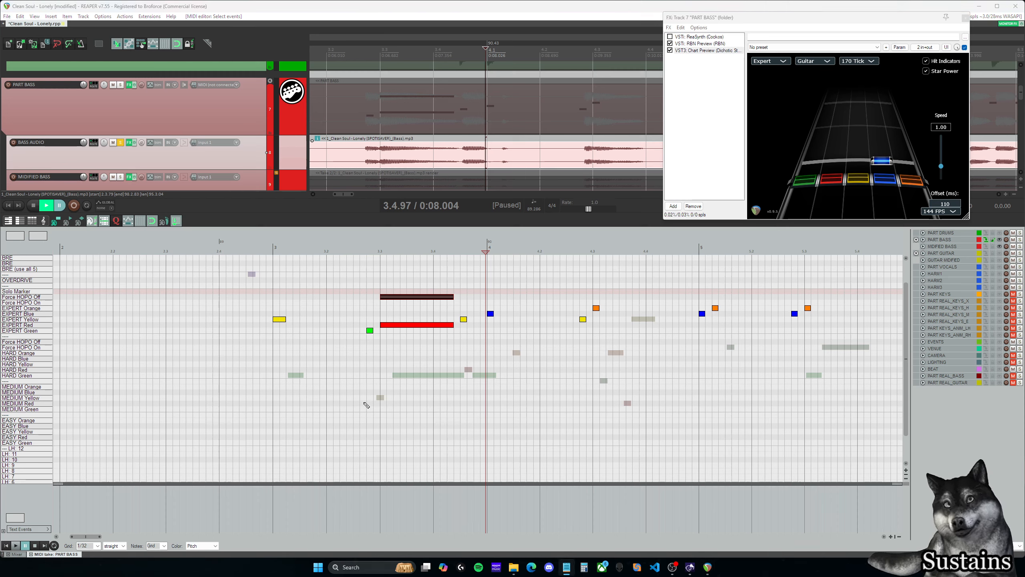
click(360, 275)
key(space)
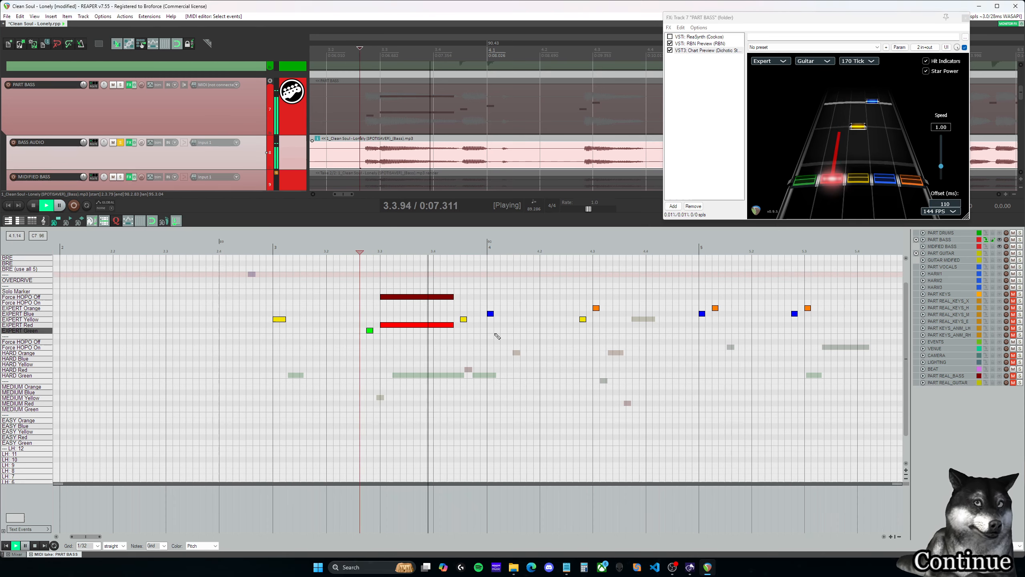
key(space)
- Extend the EXPERT Yellow note at 3.4.50 to about 3.4.88 and play back from its start into the following measure
click(464, 320)
drag(467, 320, 475, 319)
click(468, 287)
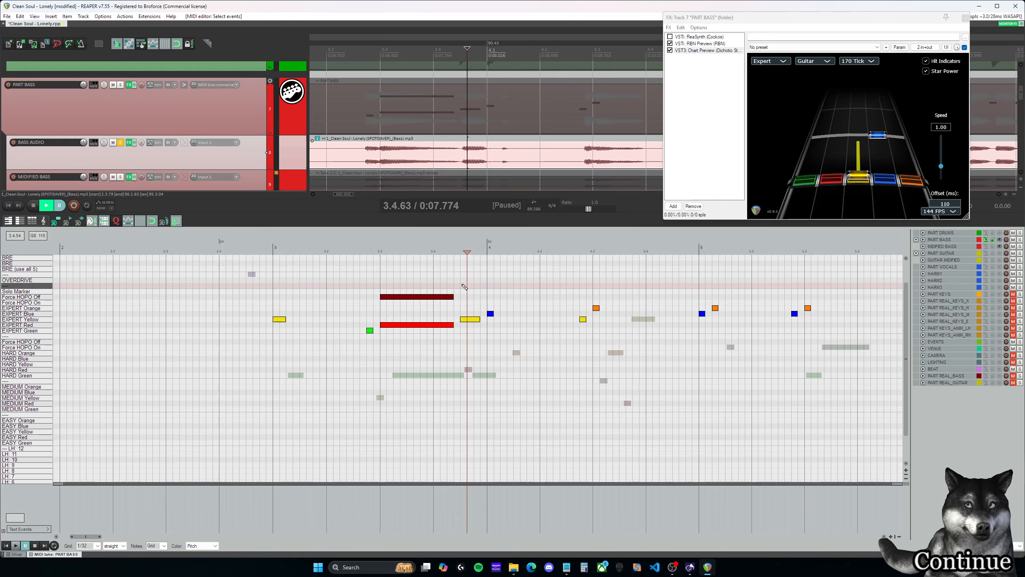
click(478, 319)
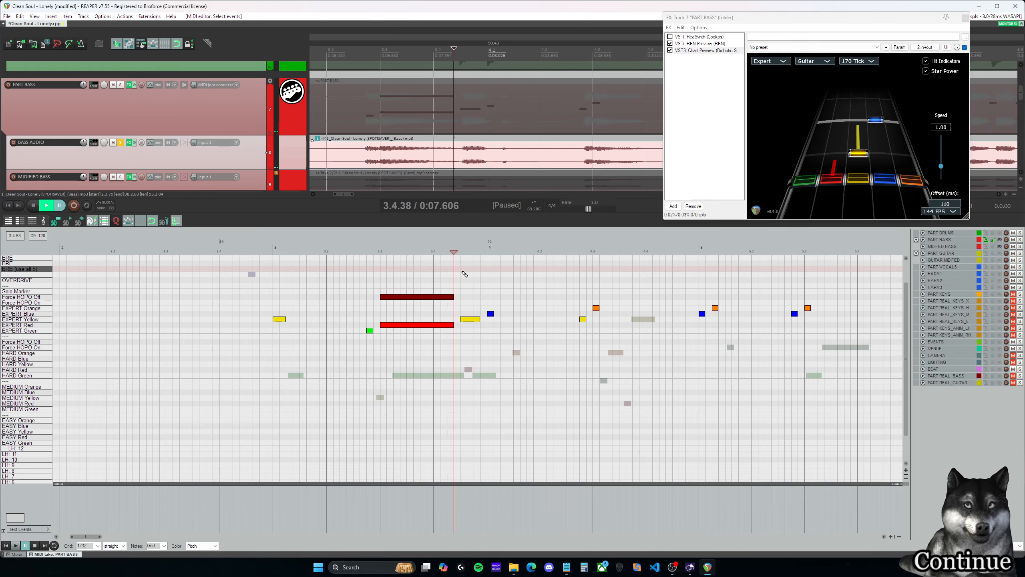
key(space)
key(space)
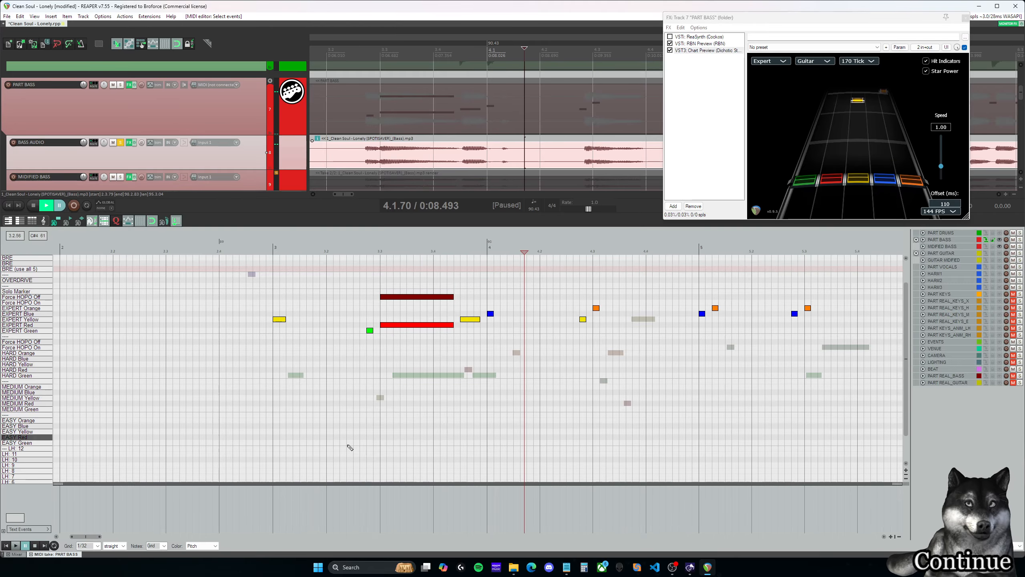
key(space)
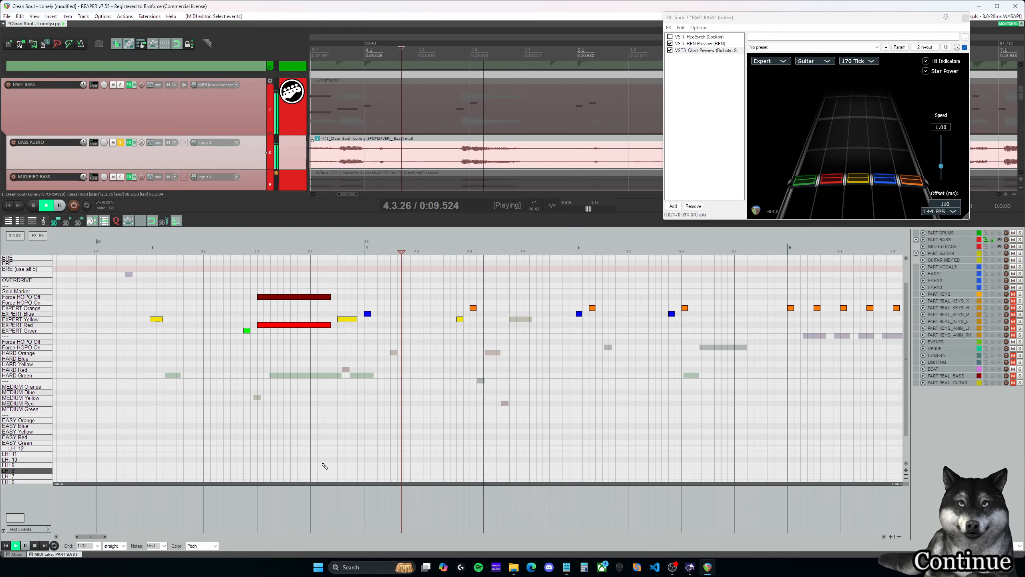
- Shift the notes at 4.2.75 and 4.3.00 to EXPERT Red and EXPERT Blue, and extend the blue one to just before 5.1.00
key(space)
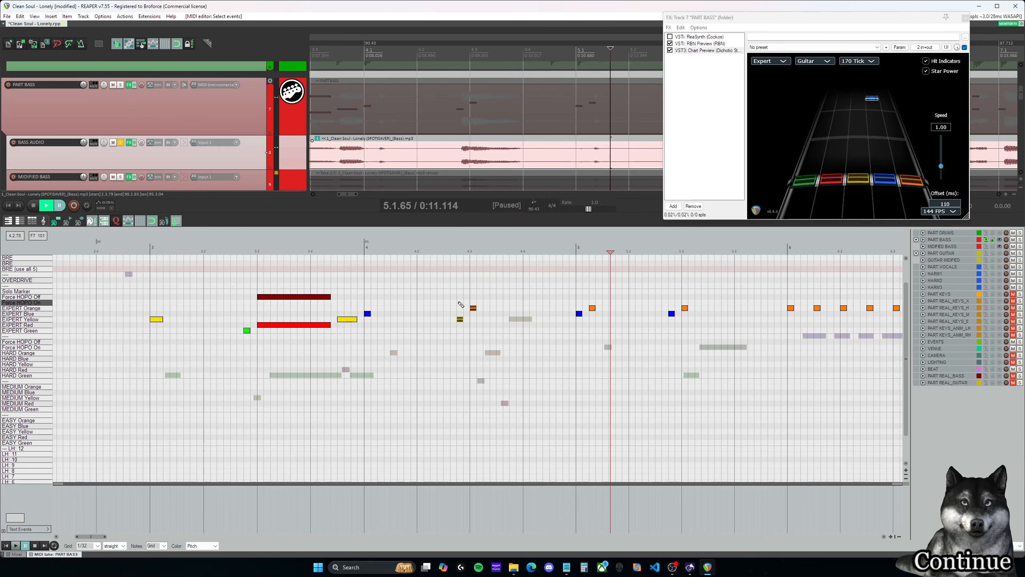
click(460, 320)
key(Down)
drag(475, 313, 568, 314)
click(470, 297)
key(space)
key(space)
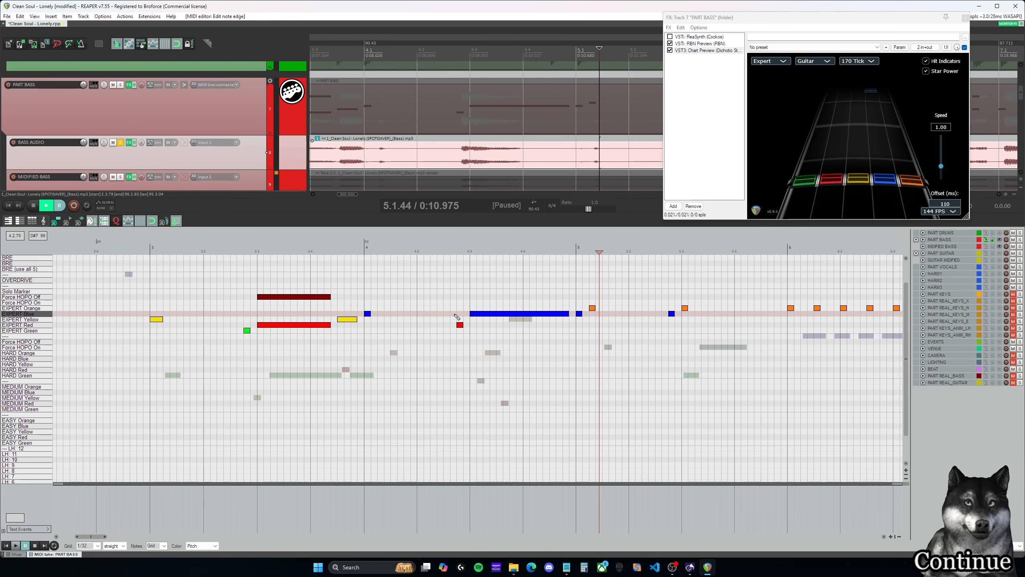
- Play back the opening from 3.1.00, move its first yellow note to EXPERT Red, and listen to it again
click(245, 293)
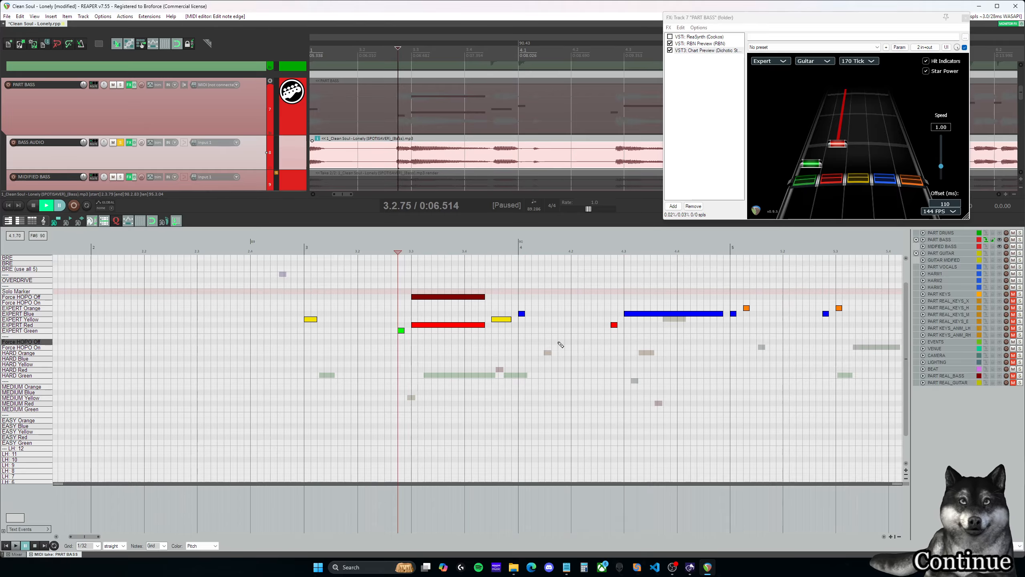
drag(92, 537, 94, 537)
click(260, 274)
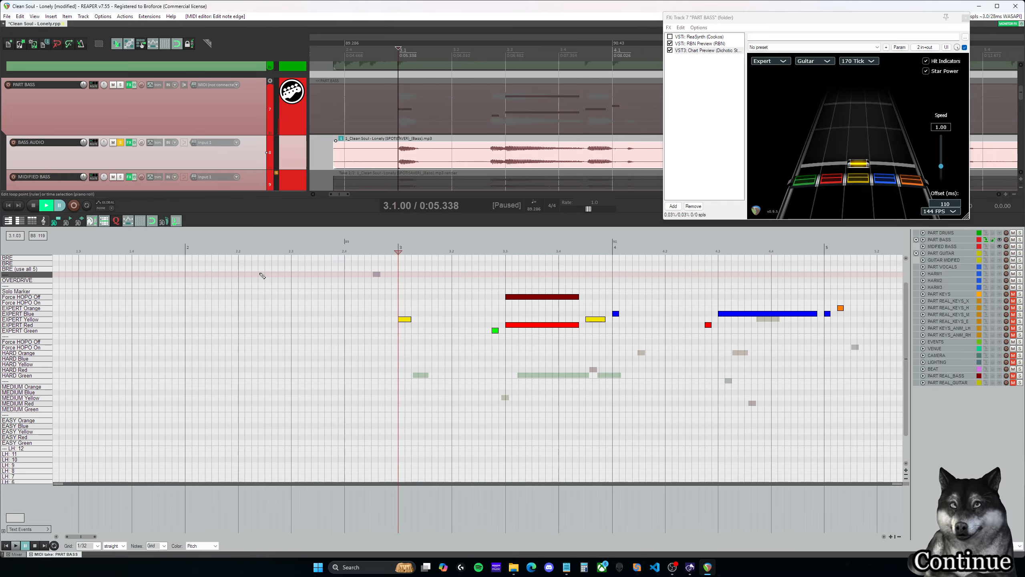
key(space)
key(ctrl+space)
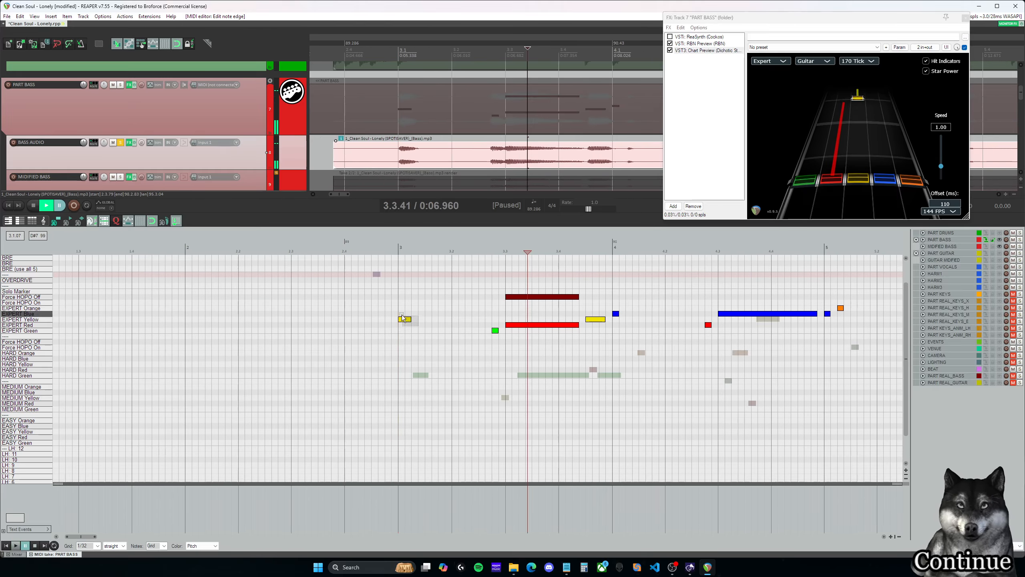
drag(404, 320, 404, 325)
click(401, 316)
key(space)
key(space)
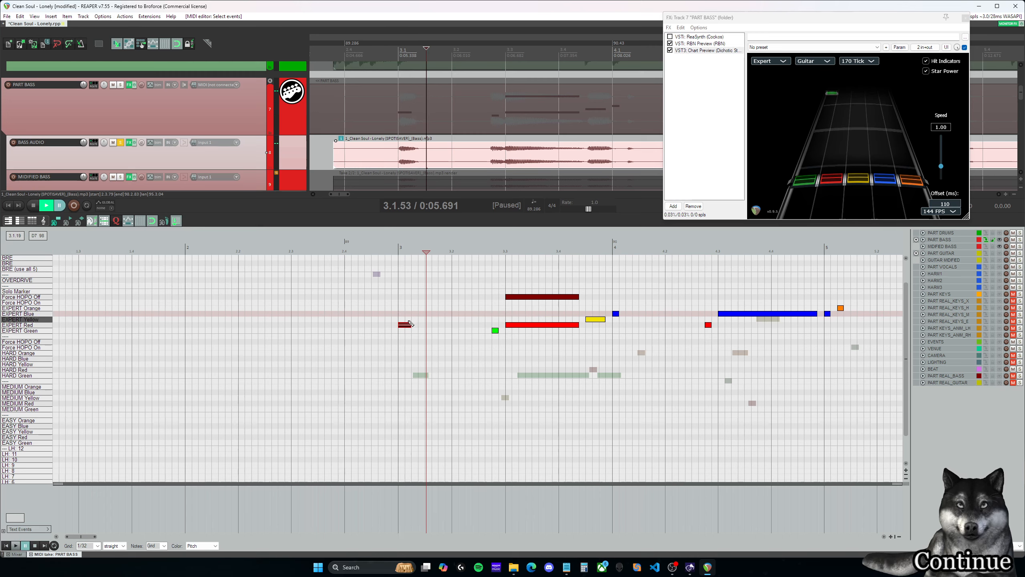
- Play back the opening phrase from just before the EXPERT Red note at 3.1.00 through measure 3 in Chart Preview
click(410, 325)
click(406, 319)
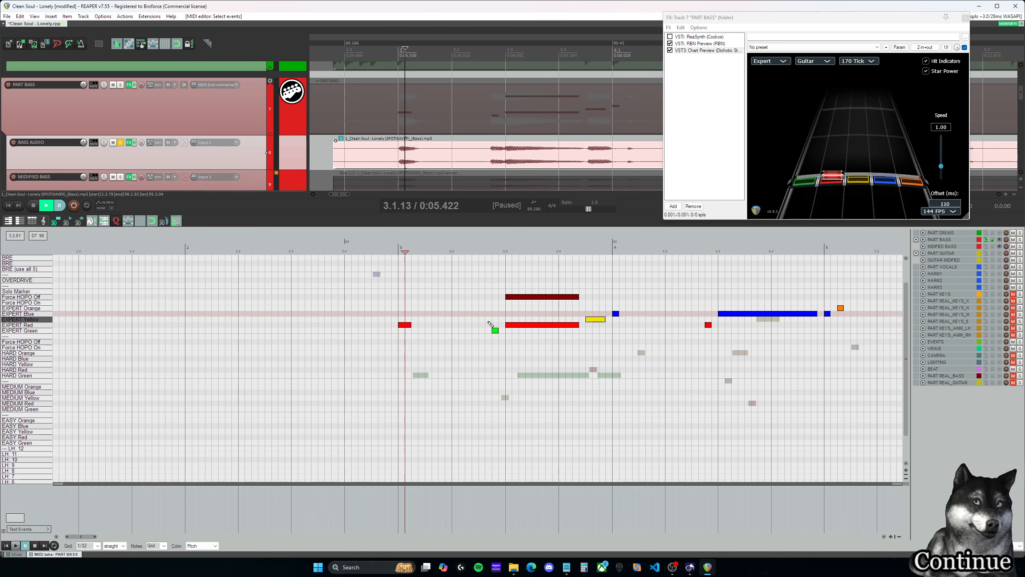
click(507, 314)
click(399, 315)
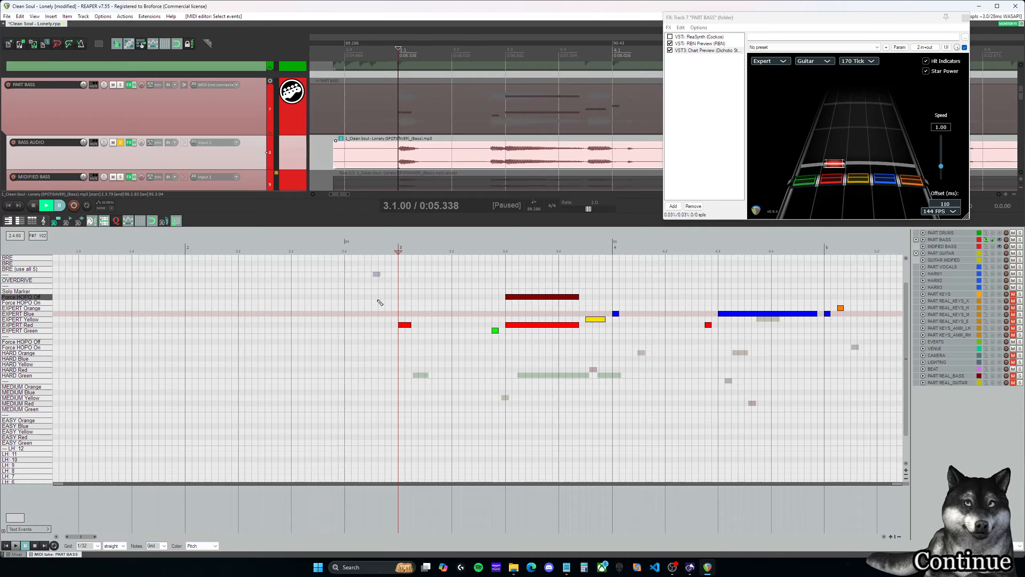
click(364, 302)
key(space)
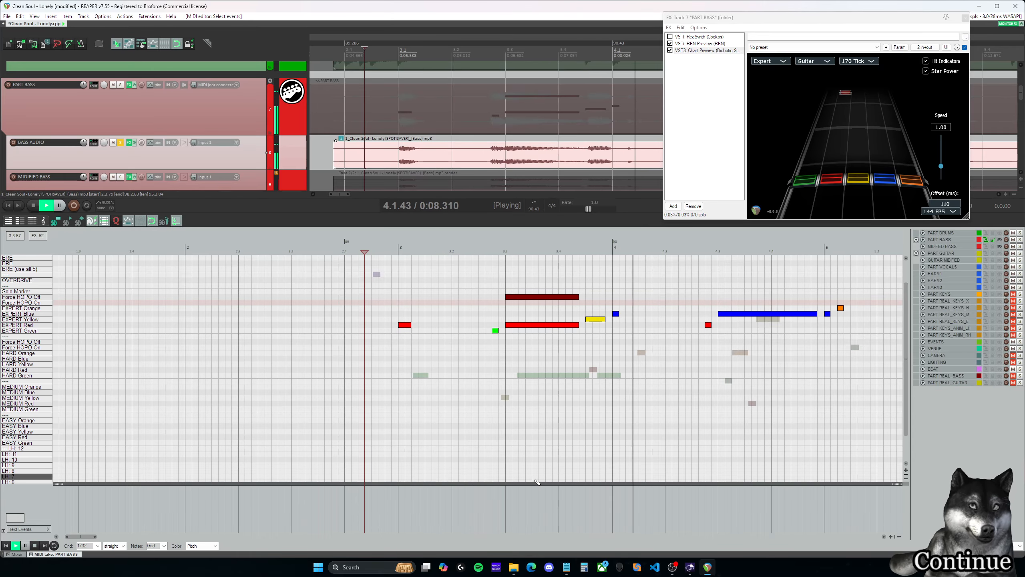
key(space)
- Compare the sustains at 3.3.00 and 3.4.50 by ear, move the 3.4.50 note to EXPERT Red, and play back from 3.3.00
drag(85, 536, 104, 533)
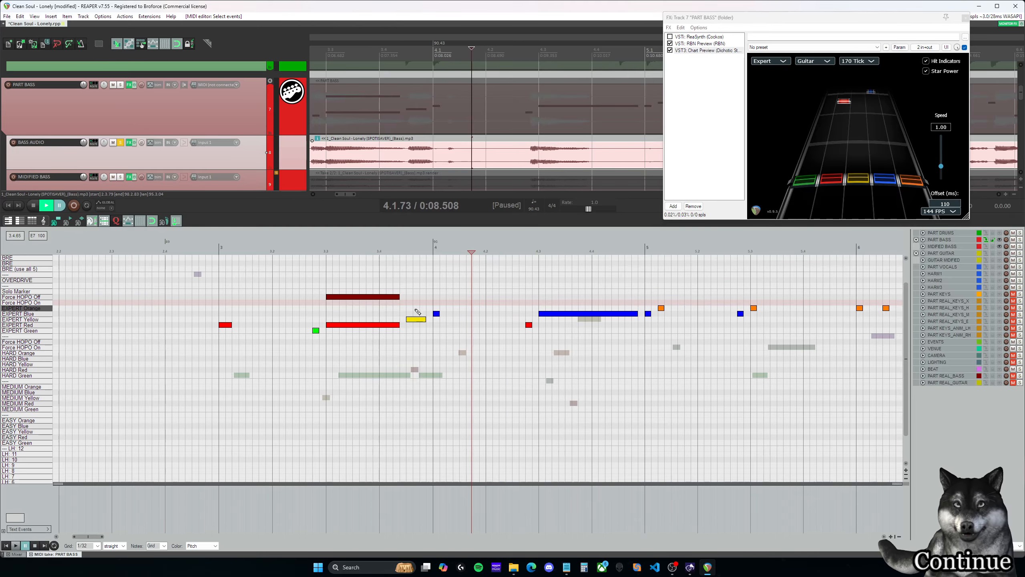
click(401, 303)
key(space)
key(space)
click(326, 307)
key(space)
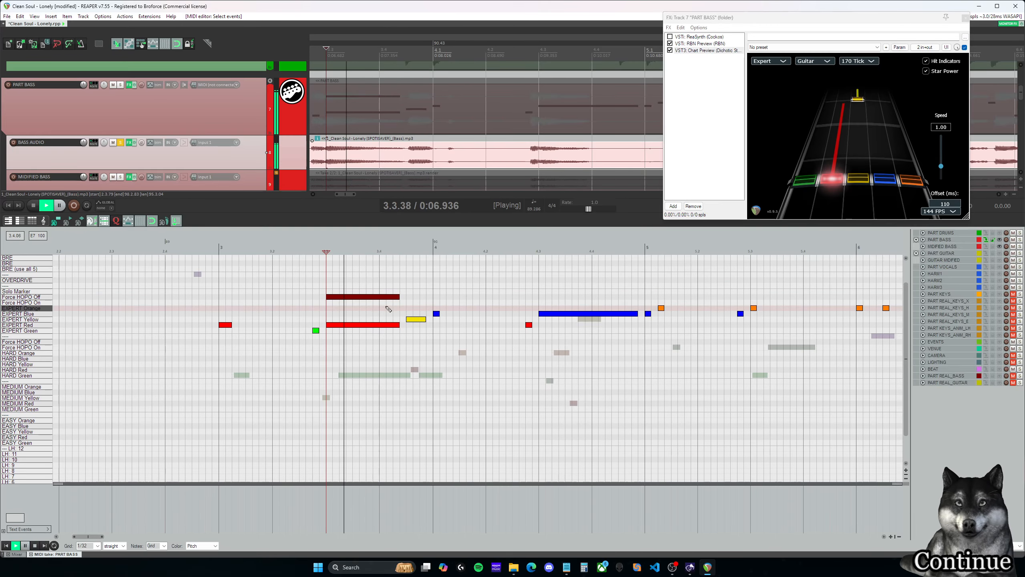
key(space)
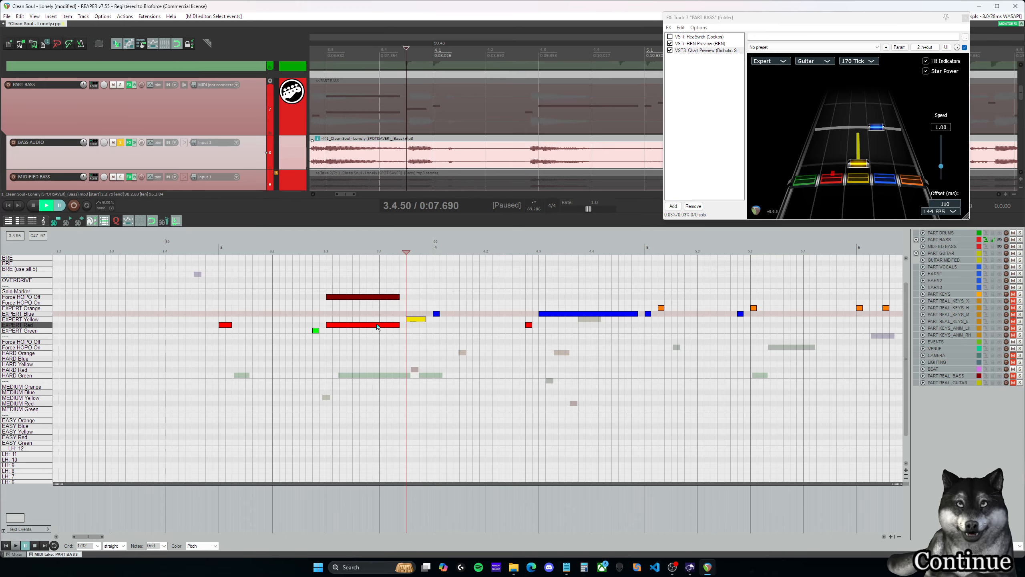
drag(416, 319, 415, 325)
key(space)
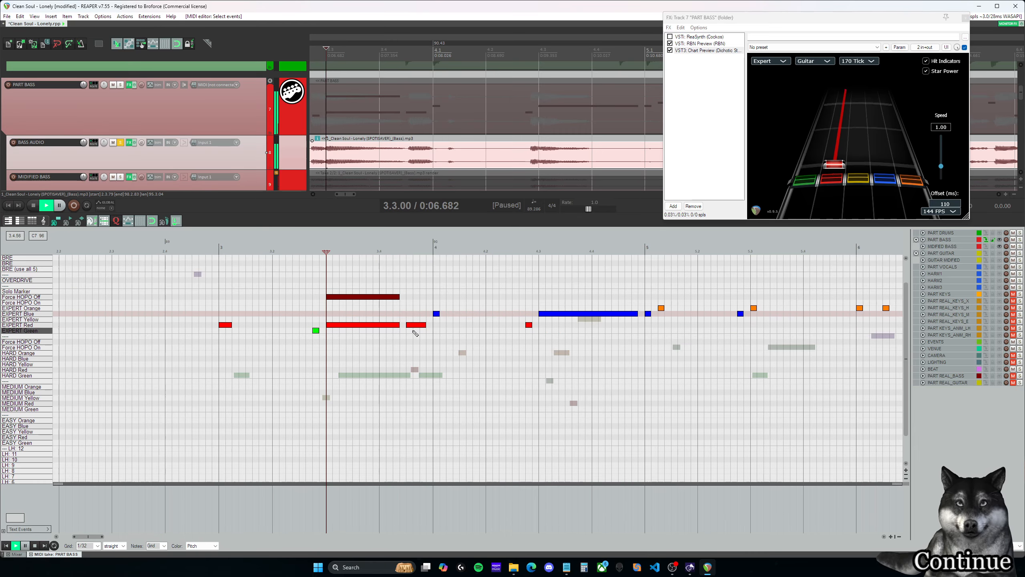
- Play back measure 4 and move the EXPERT Blue sustain at 4.3.00 to EXPERT Yellow
key(space)
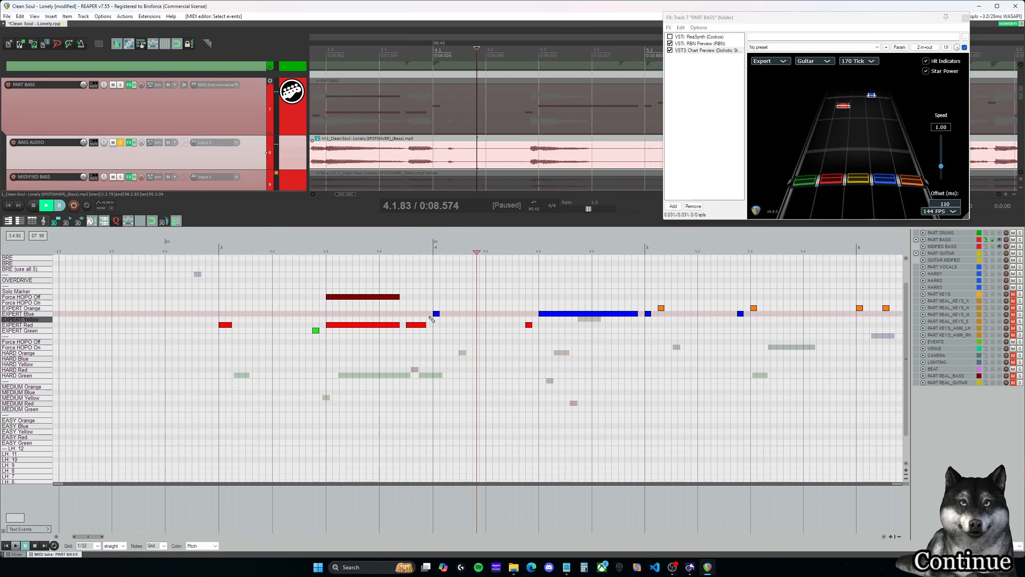
click(431, 320)
key(space)
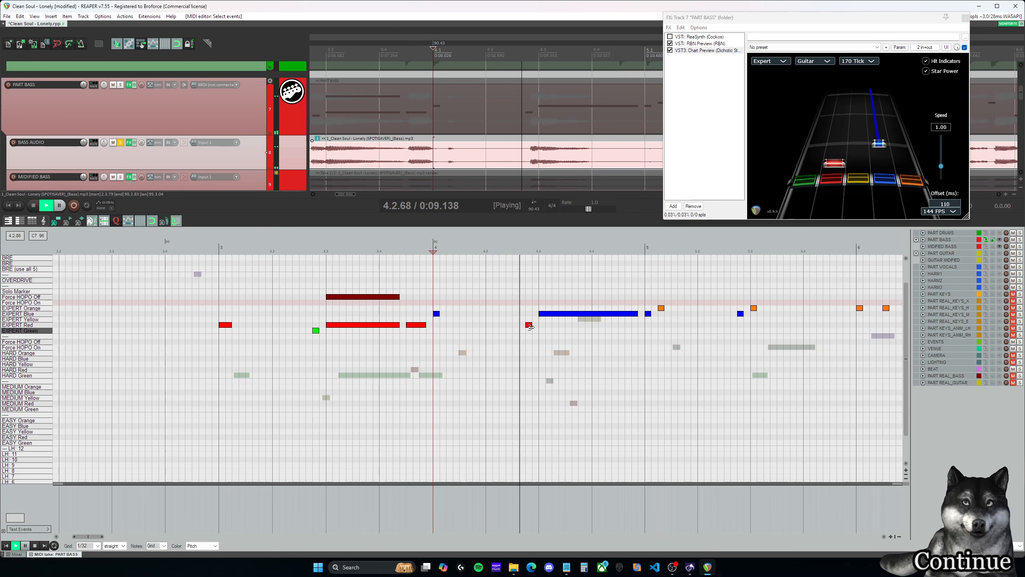
key(space)
click(528, 314)
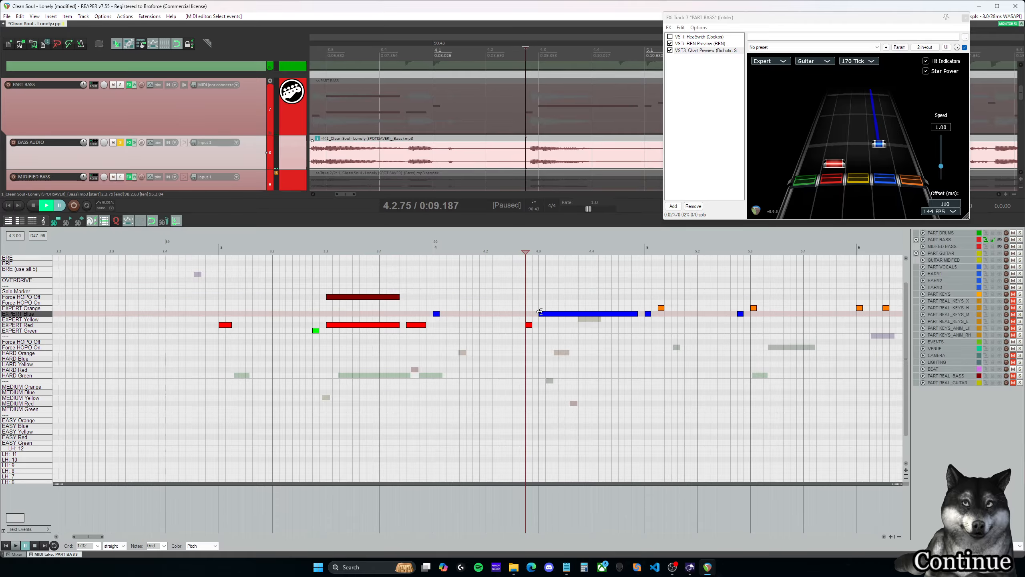
key(space)
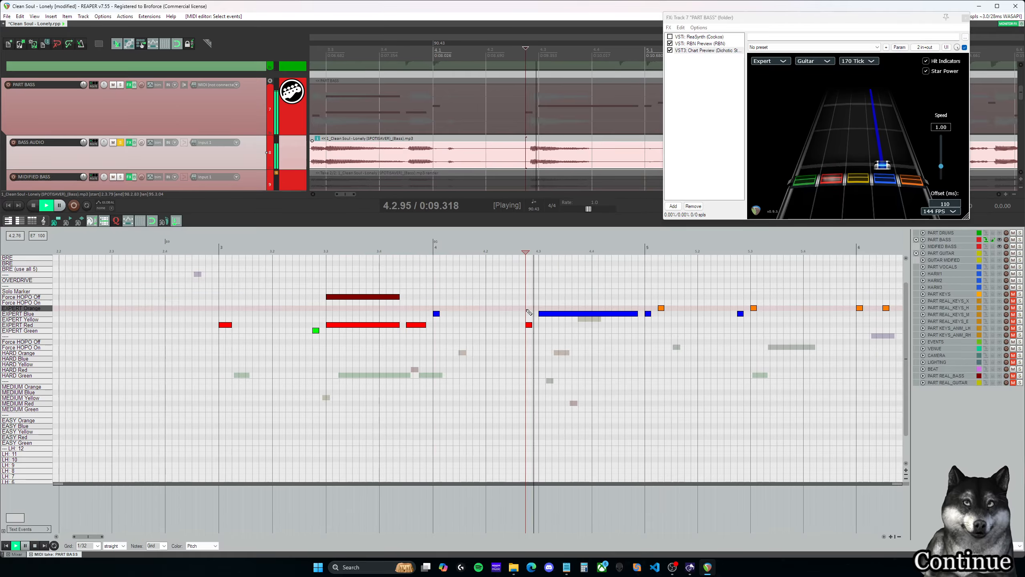
key(space)
drag(90, 536, 99, 539)
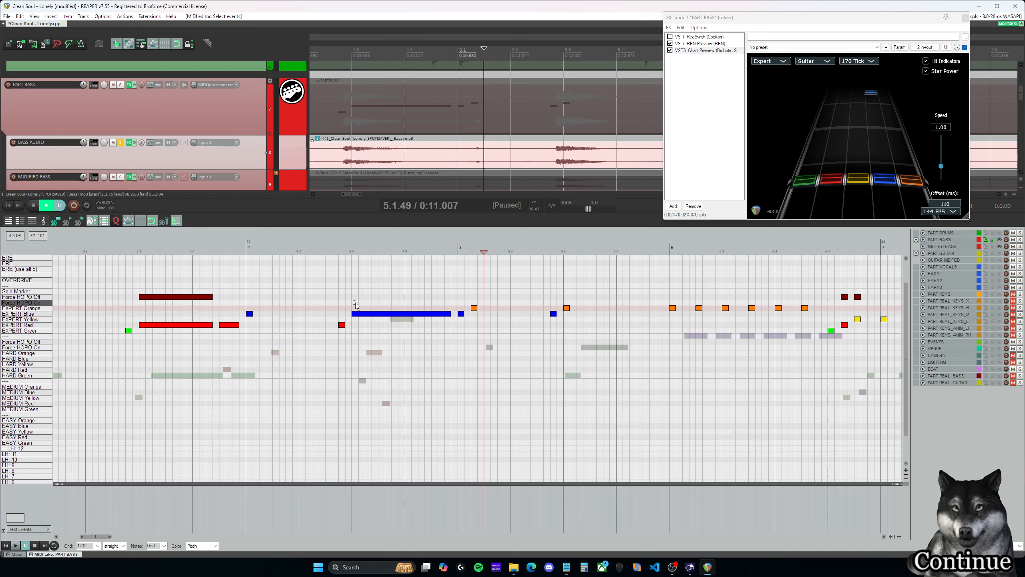
drag(374, 315, 366, 320)
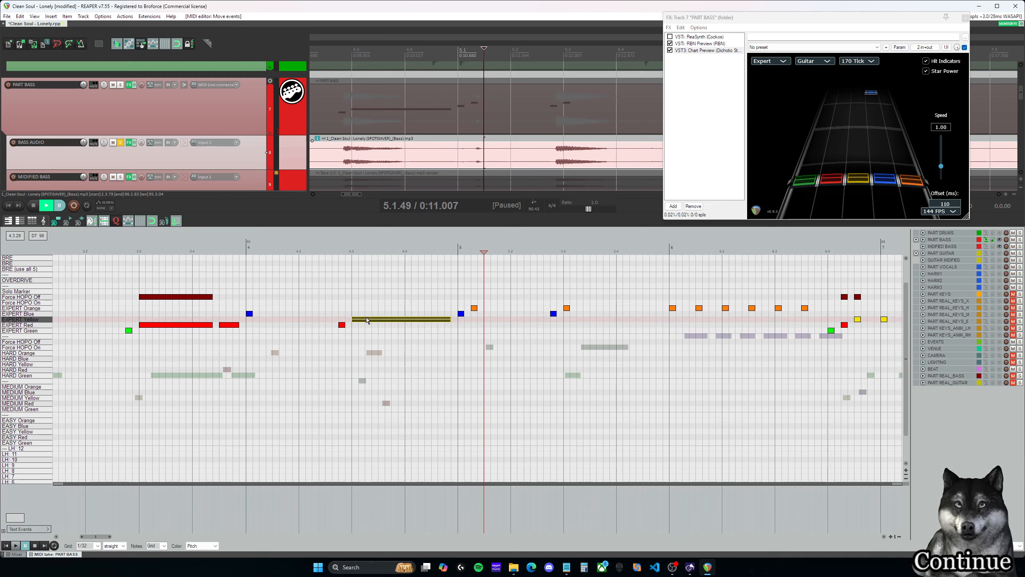
- Play back from the EXPERT Red note before 4.3.00 and shorten the following EXPERT Yellow sustain to end just after 4.4.00
click(343, 314)
key(space)
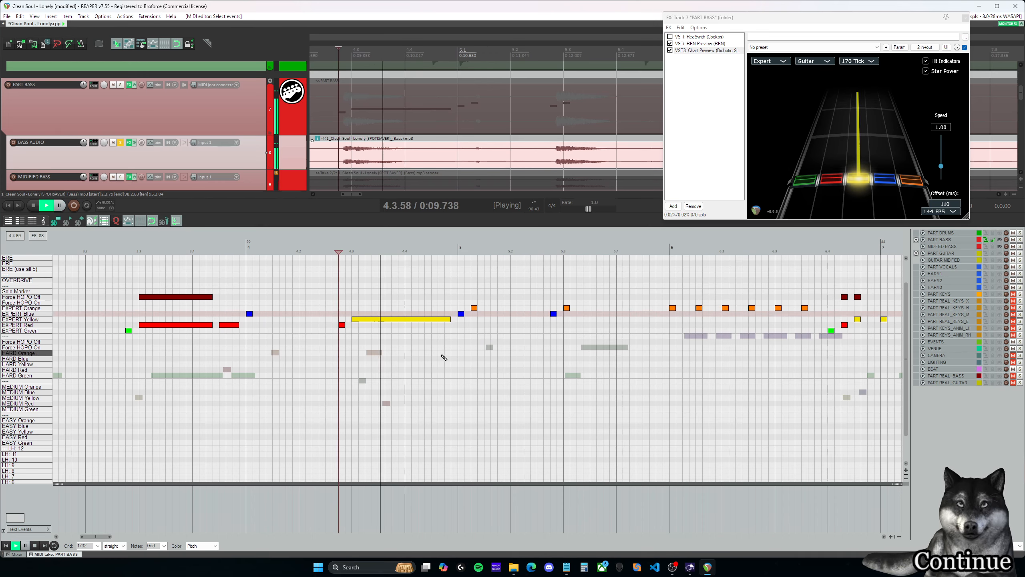
key(ctrl+space)
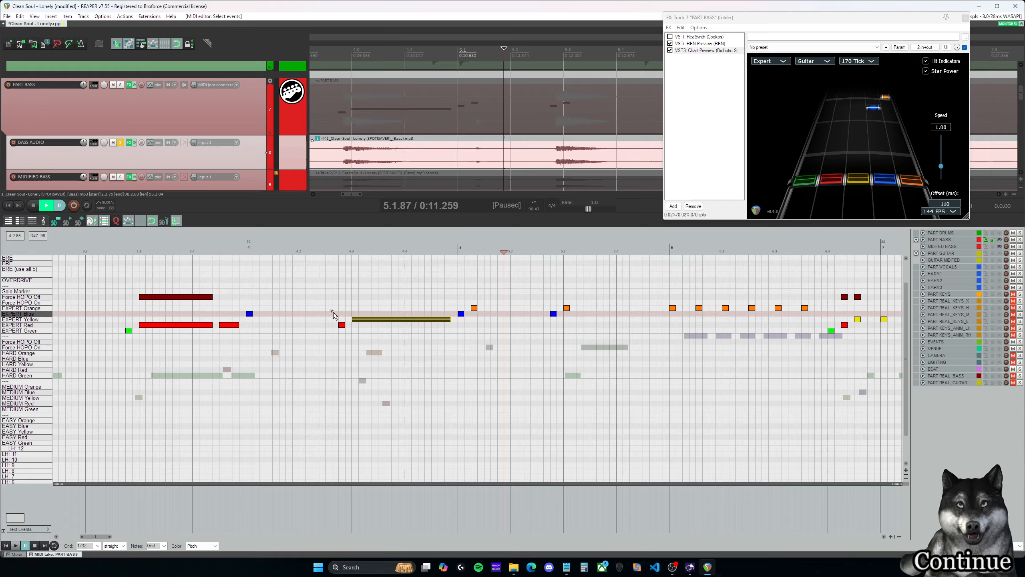
drag(331, 311, 358, 335)
click(450, 320)
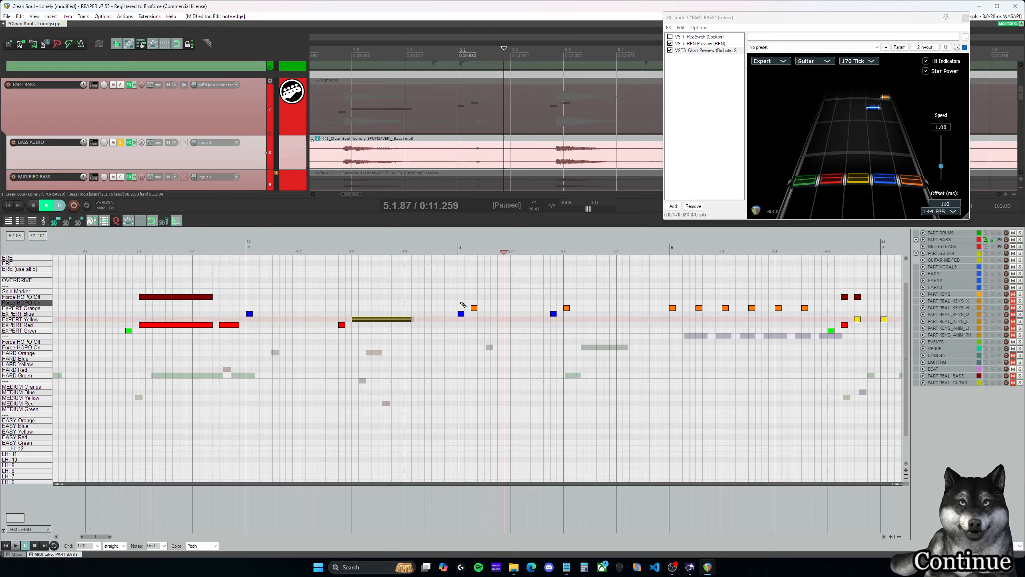
- Try moving the two-note pair at 5.1.00 down one lane to EXPERT Yellow and EXPERT Blue
mouse_move(458, 301)
mouse_down()
mouse_move(483, 329)
mouse_move(462, 319)
mouse_up()
click(340, 311)
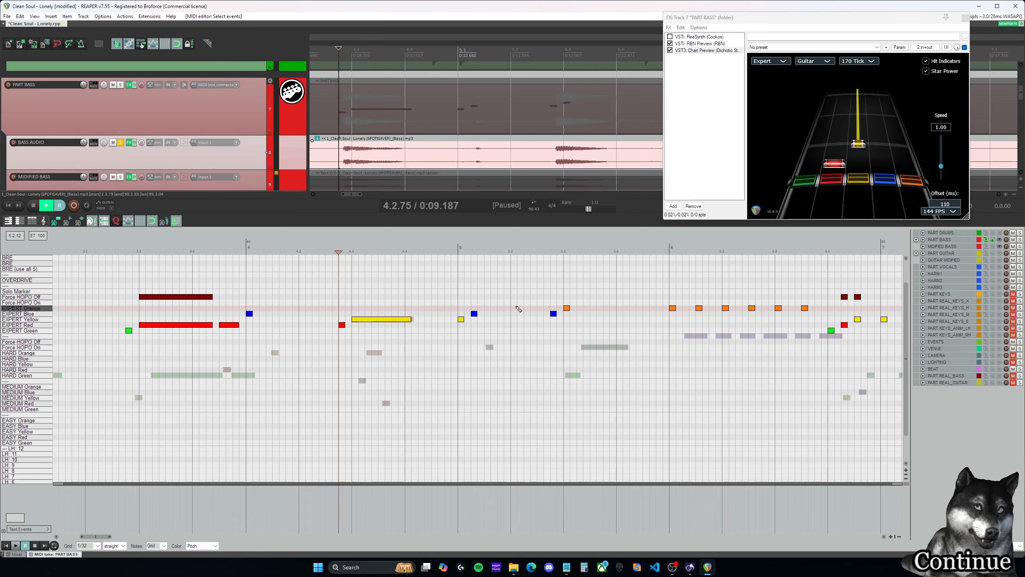
mouse_move(452, 307)
mouse_down()
mouse_move(481, 323)
mouse_move(461, 314)
mouse_up()
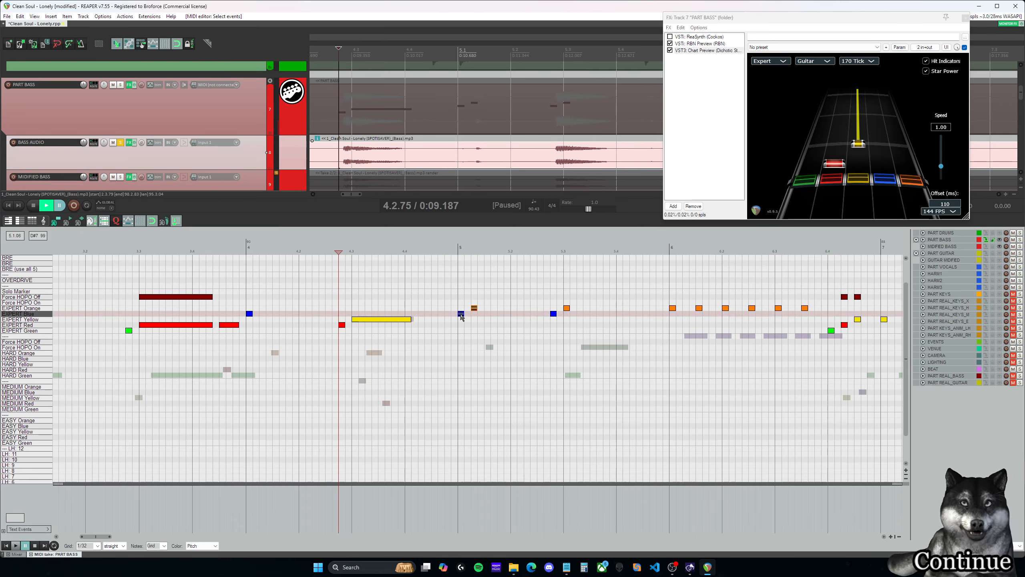
drag(337, 313, 358, 328)
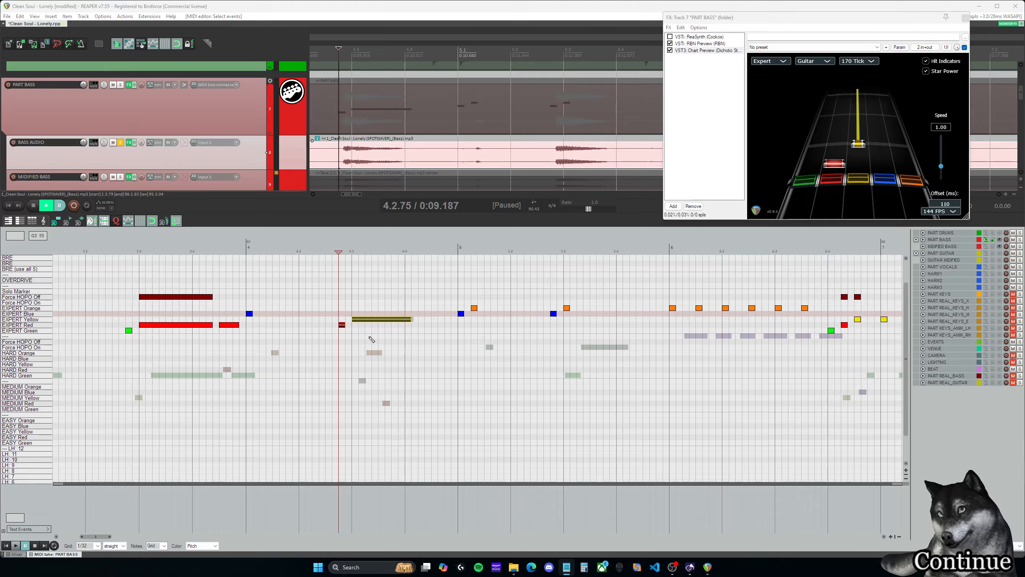
drag(326, 304, 373, 332)
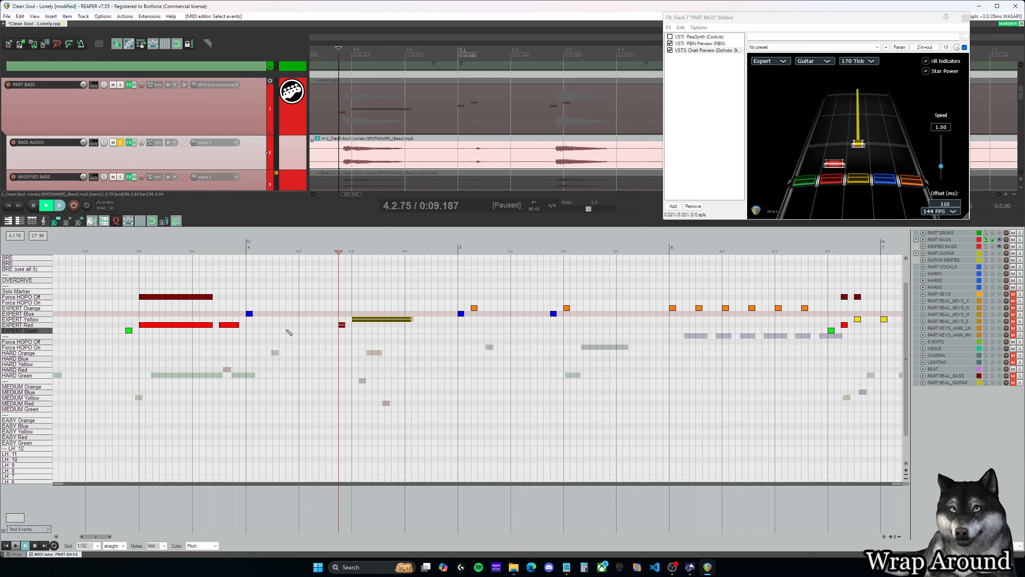
click(281, 290)
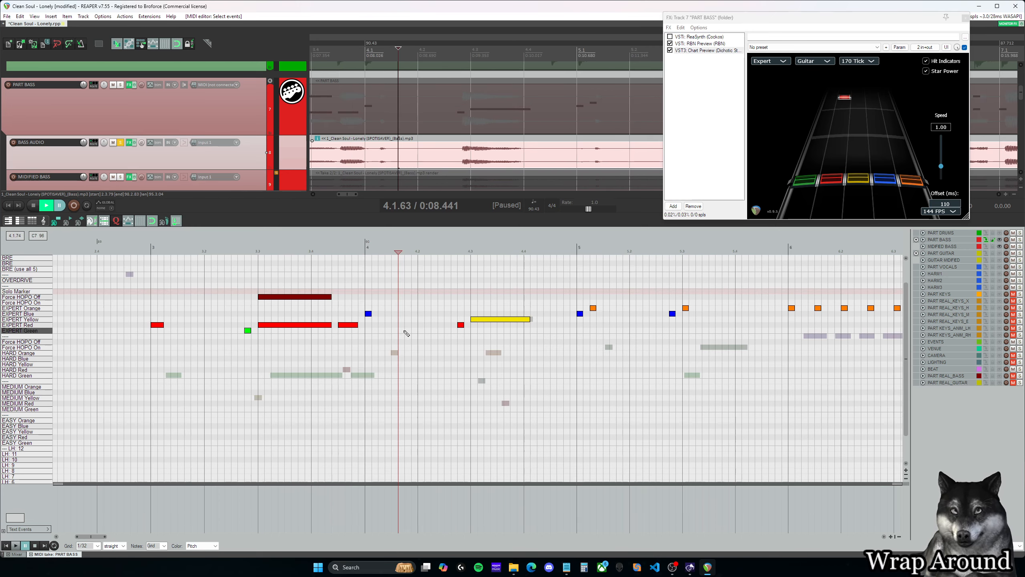
- Insert a nine-note ascending run starting on EXPERT Green at about 4.1.63 and continuing past EXPERT Orange into the rows above
click(402, 330)
click(408, 325)
click(415, 319)
click(421, 314)
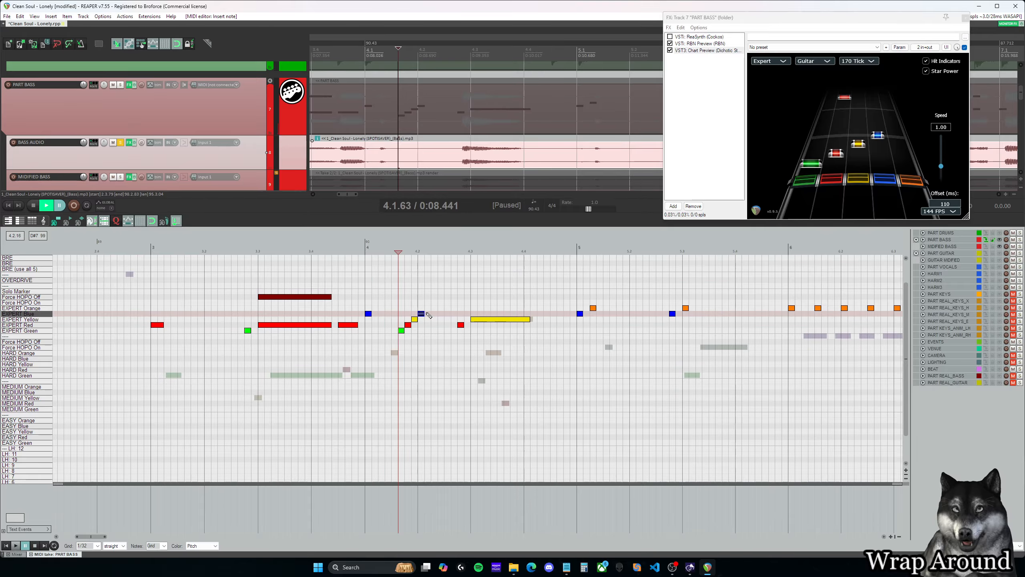
click(428, 308)
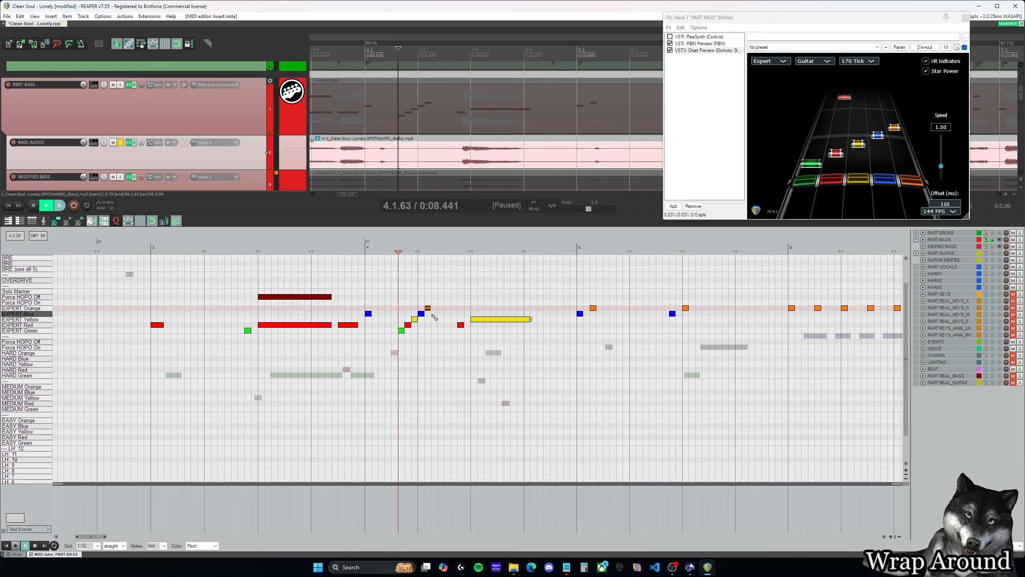
click(434, 302)
click(441, 297)
click(448, 291)
click(454, 285)
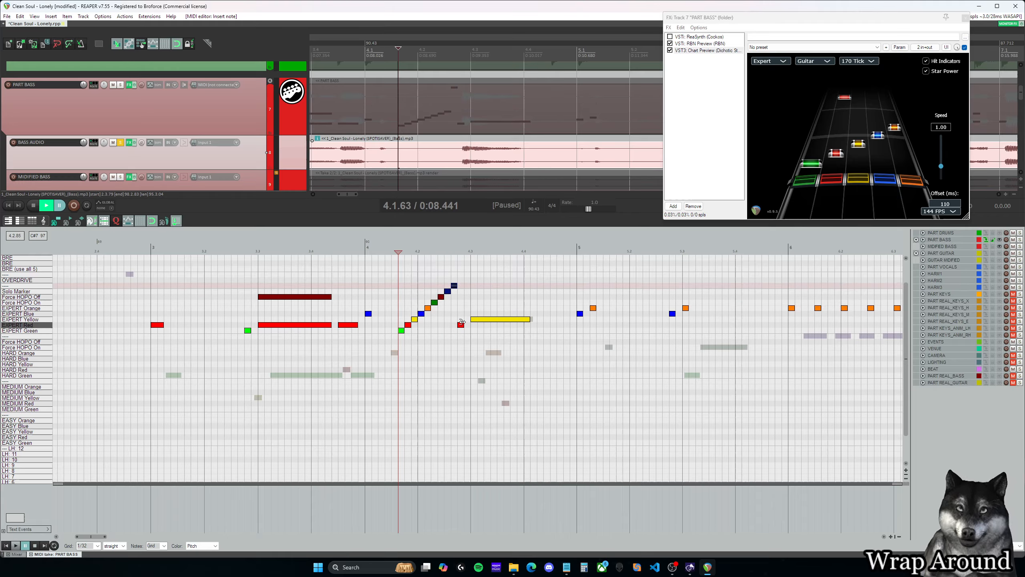
- Wrap the run's upper notes down three lanes to EXPERT Red, Yellow, Blue and Orange, and delete the surplus last note
right_click(427, 276)
click(413, 279)
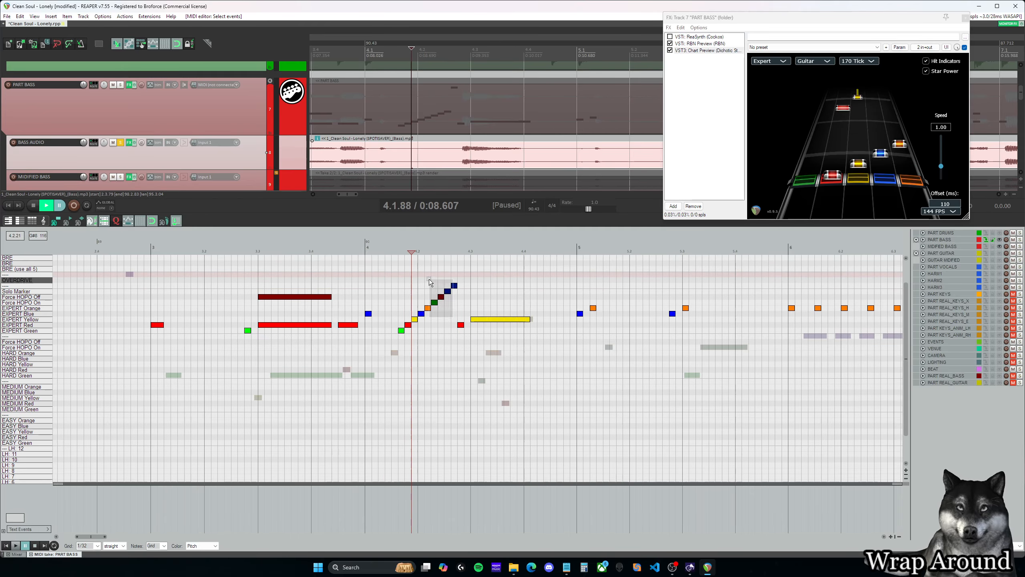
drag(429, 280, 417, 275)
drag(421, 315, 457, 311)
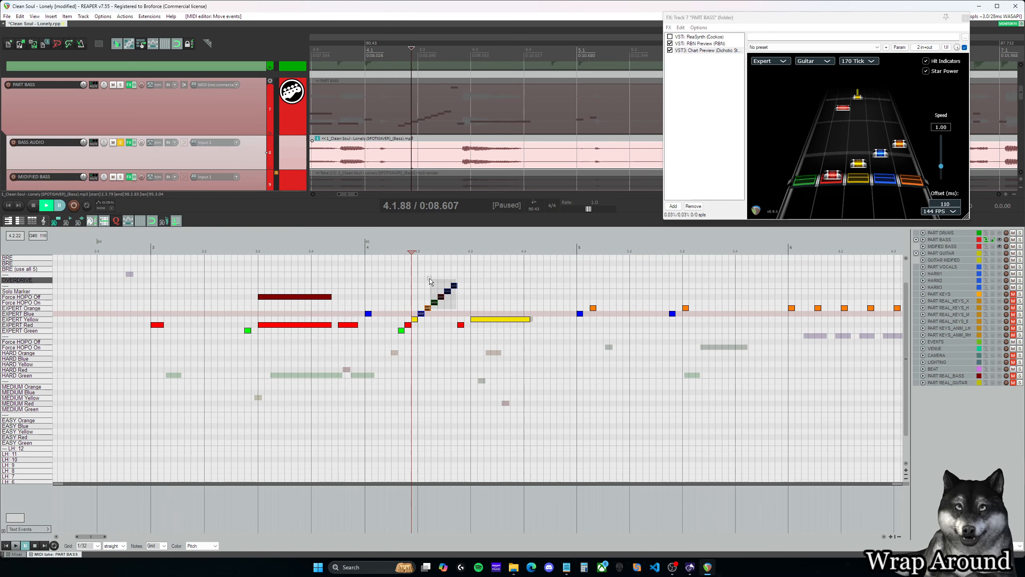
drag(429, 279, 451, 297)
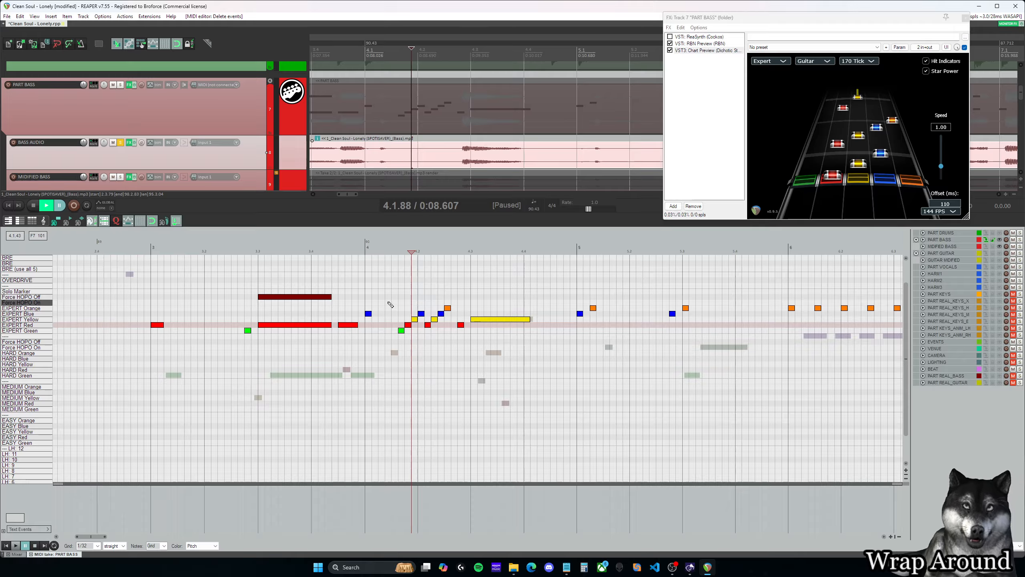
- Examine the wrapped run in Chart Preview from 4.1.63 and from 4.2.13 to compare its two halves
drag(389, 302, 451, 336)
click(401, 252)
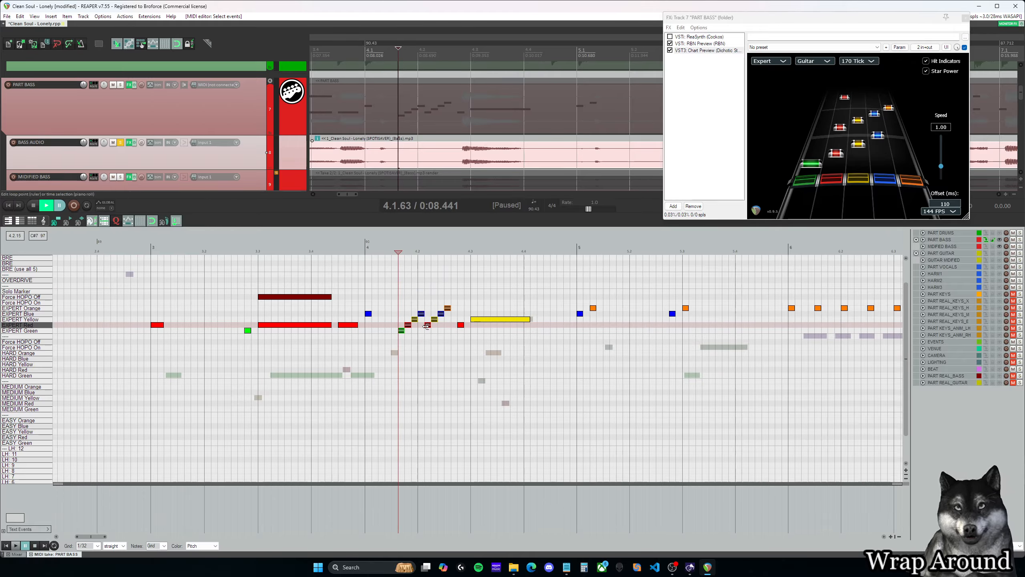
click(427, 320)
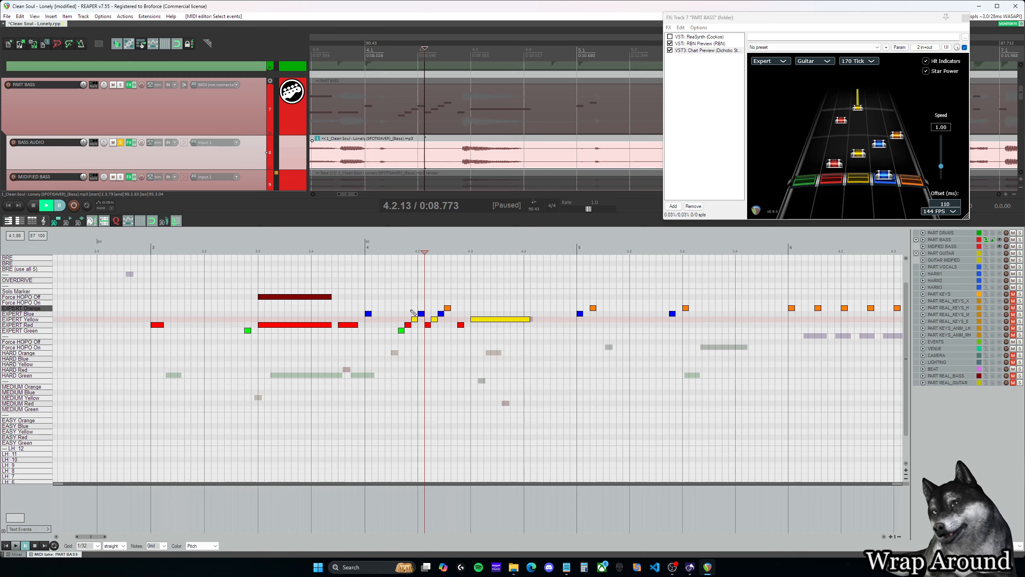
click(399, 313)
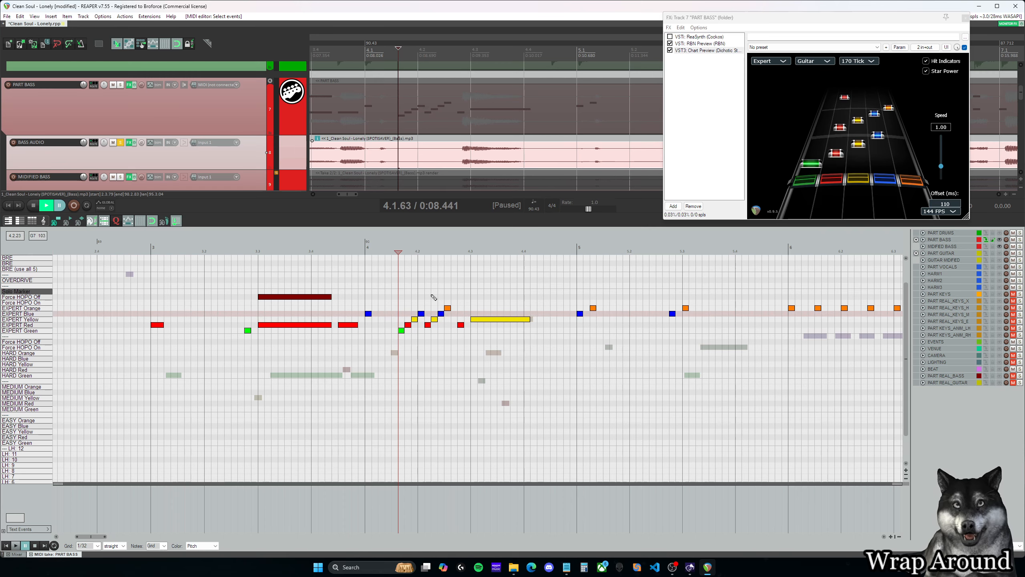
- Replace the run's last four notes with two EXPERT Orange notes at about 4.2.13 and 4.2.38, and check them in Chart Preview
drag(452, 338, 427, 297)
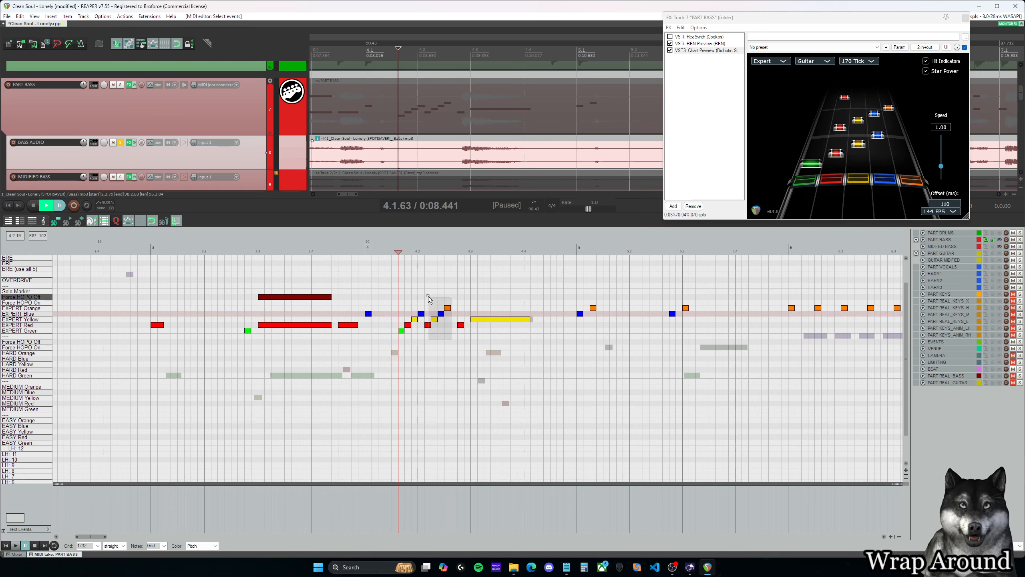
key(Delete)
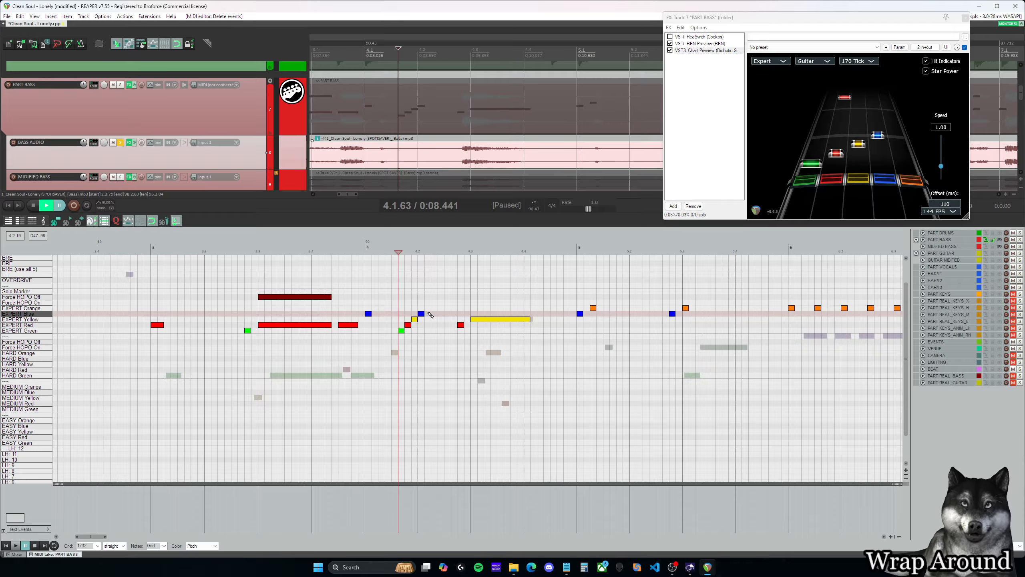
click(428, 307)
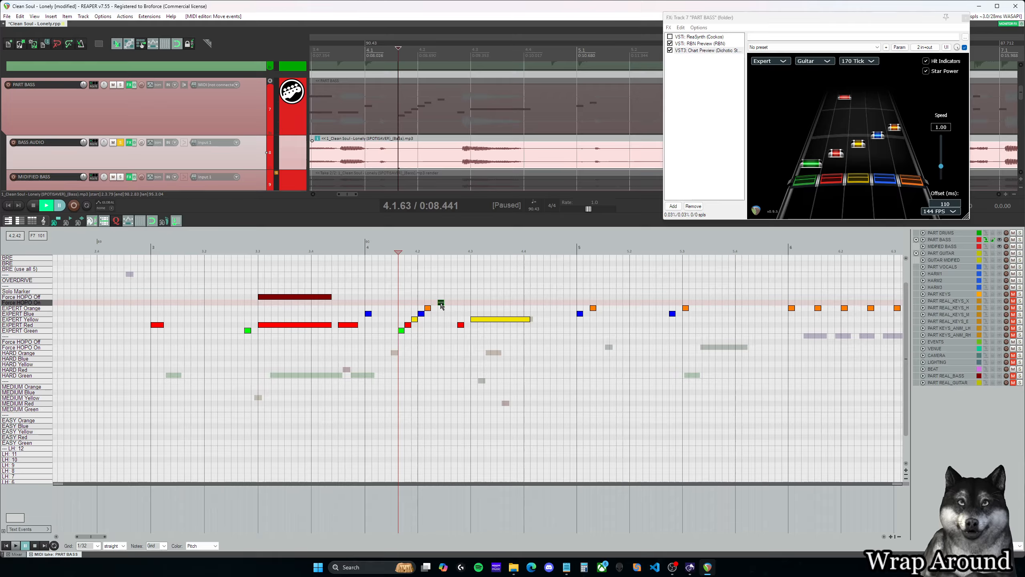
drag(436, 306, 442, 310)
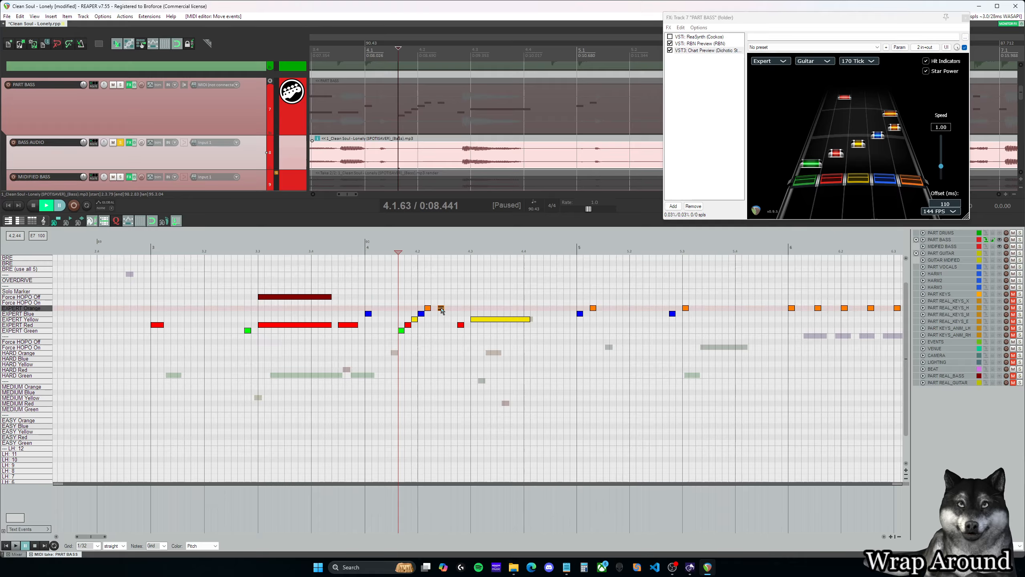
click(427, 303)
click(437, 303)
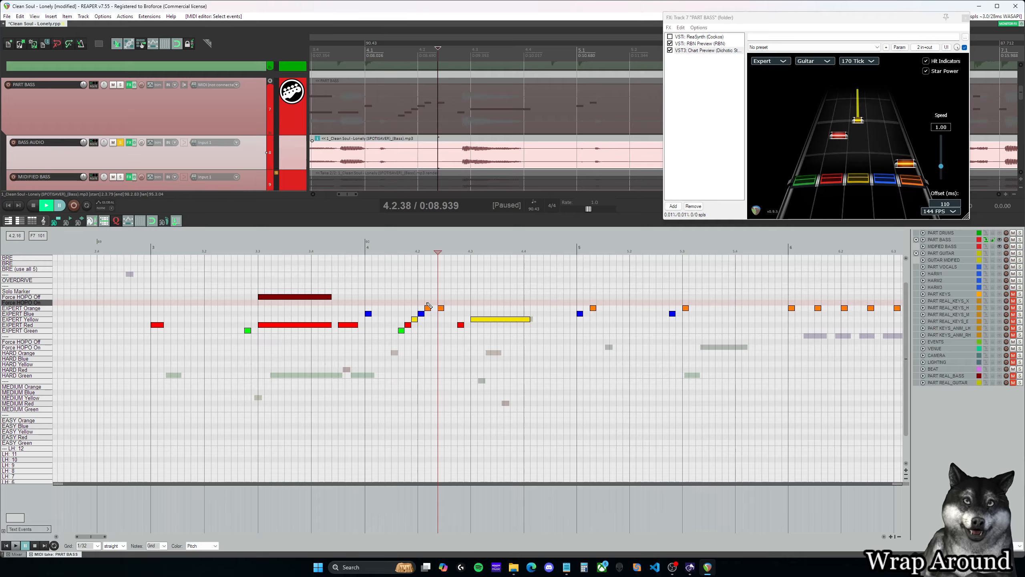
click(426, 304)
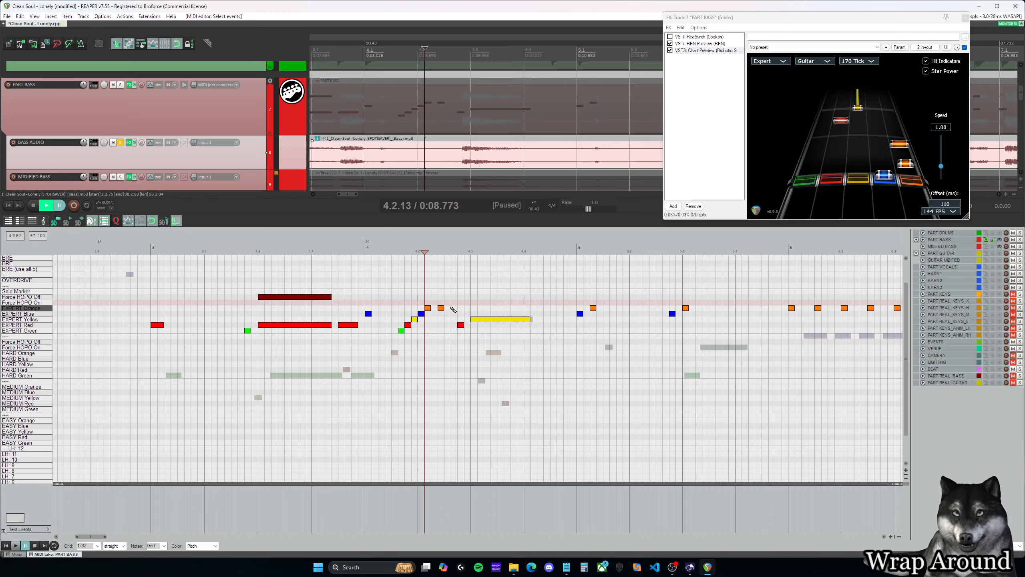
- Rework the run's ending from 4.2.13 into EXPERT Yellow, Blue and Orange notes, replacing the two EXPERT Orange notes
double_click(443, 307)
click(434, 303)
click(441, 297)
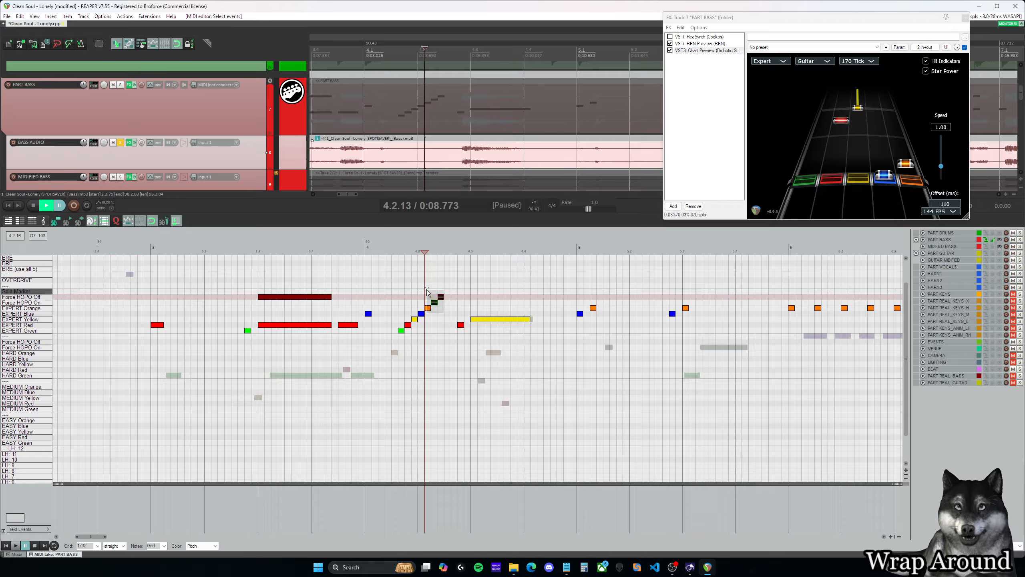
drag(437, 296, 430, 317)
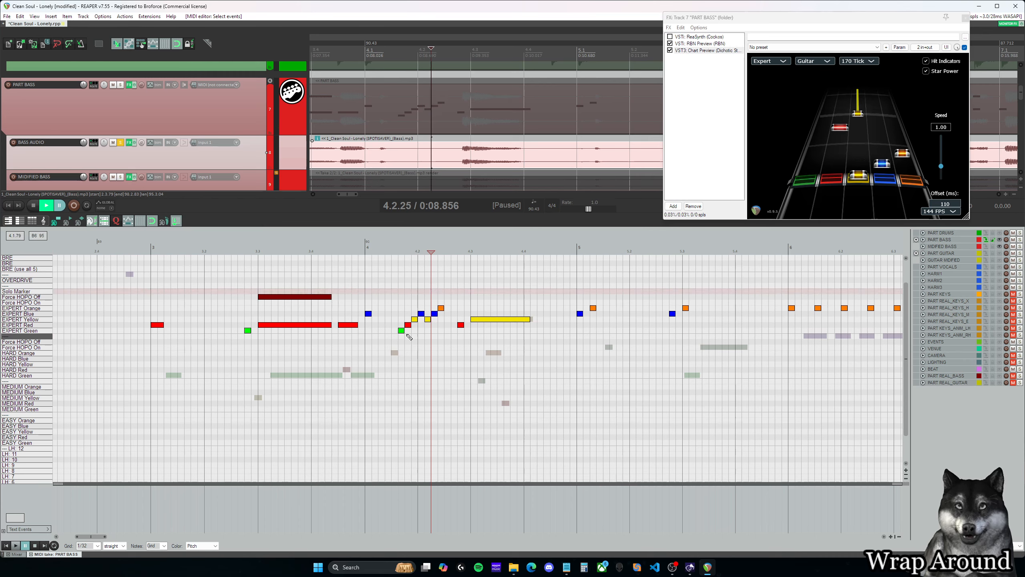
click(398, 319)
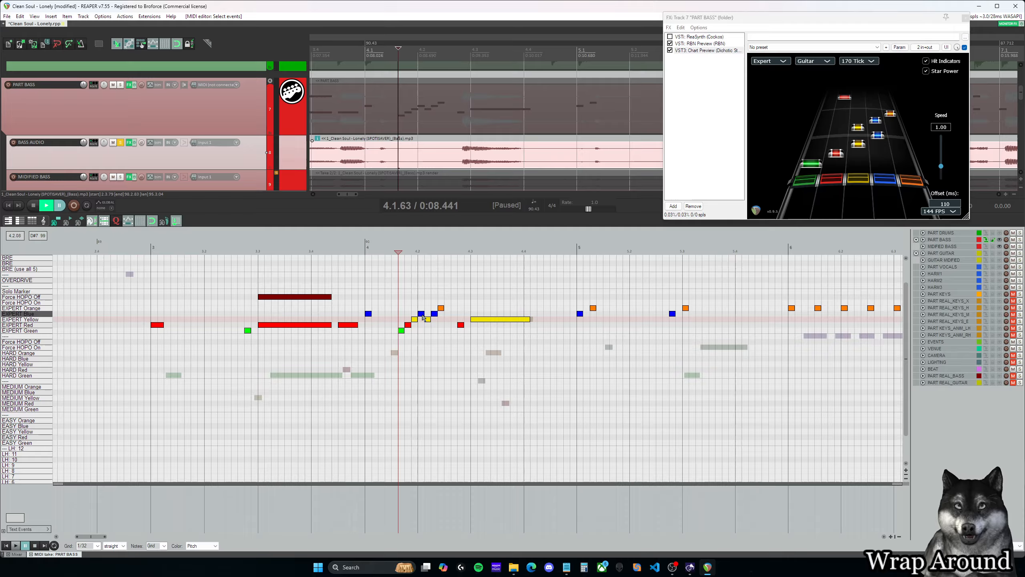
- Move the run's first EXPERT Blue note down to EXPERT Red and check the run in Chart Preview from 4.1.63
drag(423, 317, 423, 326)
click(403, 302)
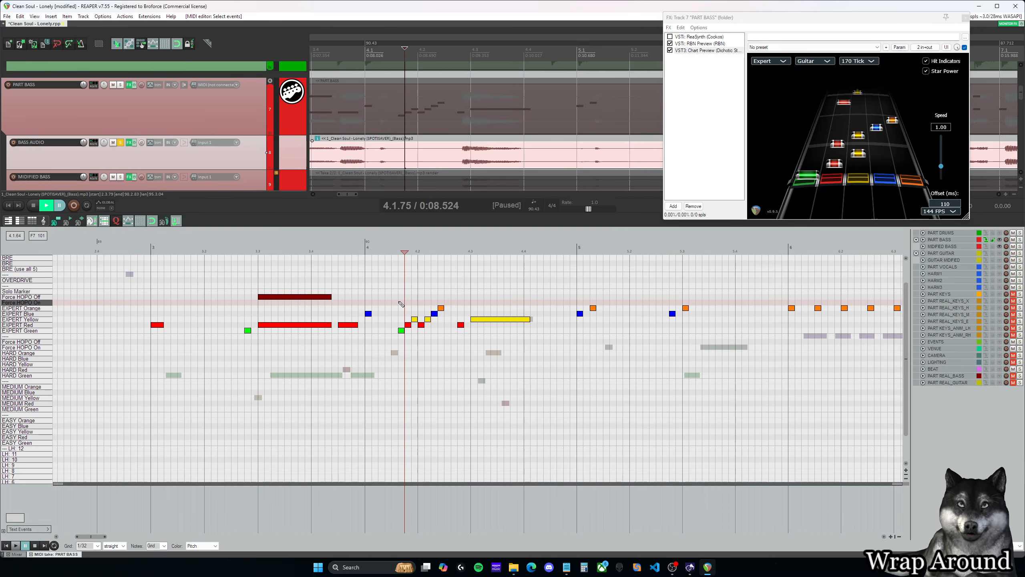
click(401, 304)
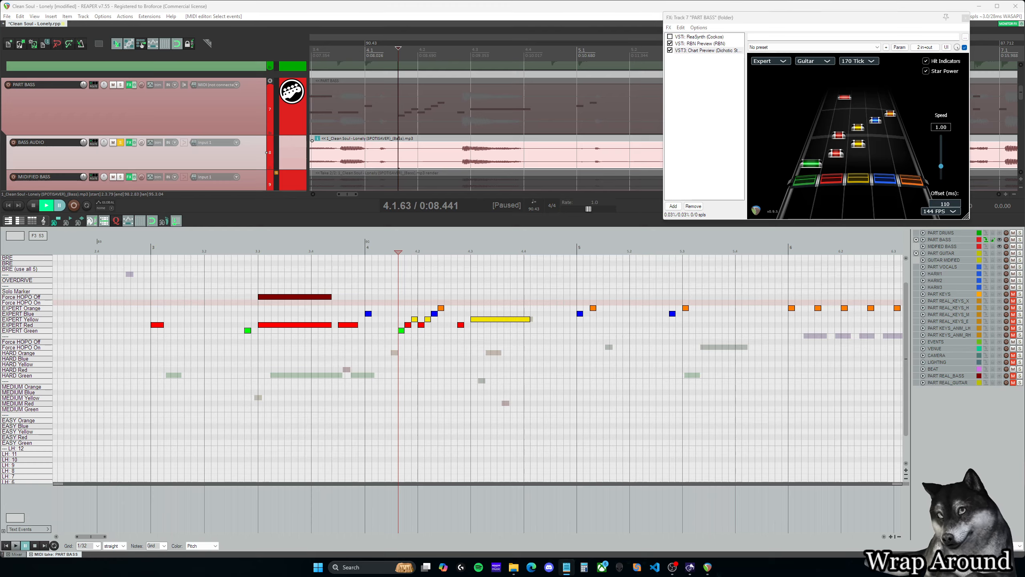
- Delete the whole seven-note example run starting at 4.1.63
drag(455, 350, 396, 289)
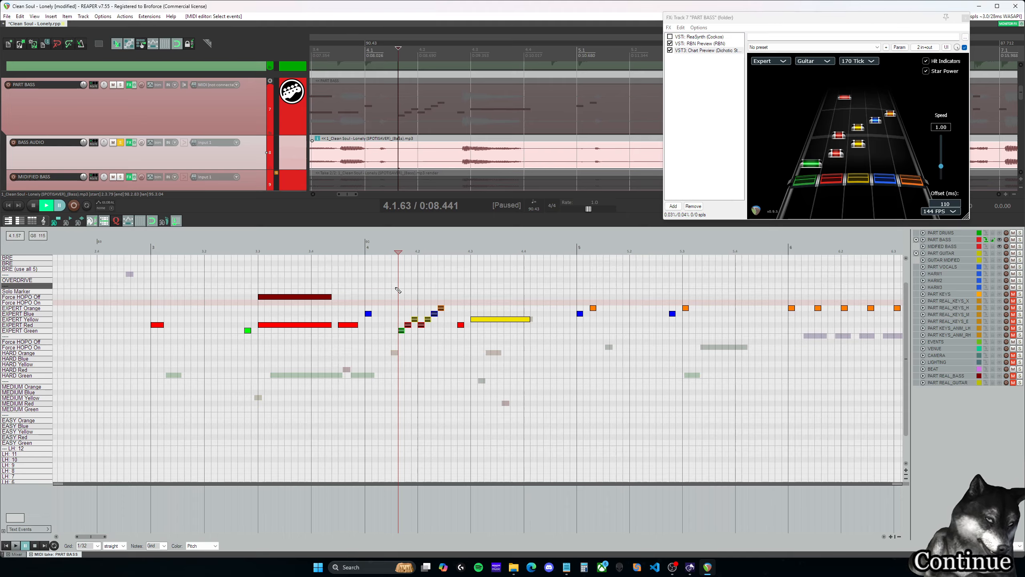
key(Delete)
- Play back from just before measure 4, and again from shortly before measure 5 into measure 5
click(386, 252)
key(space)
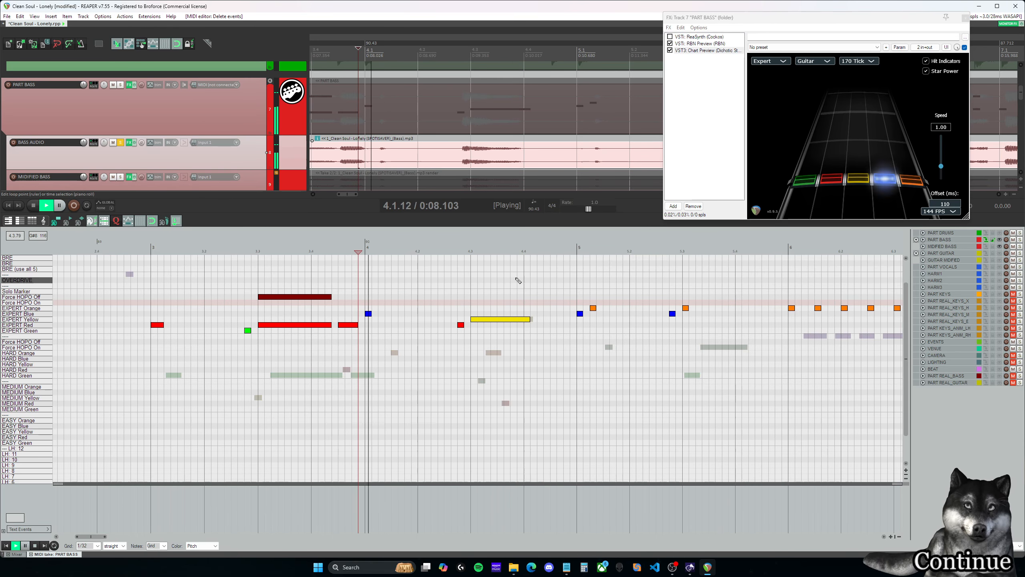
click(550, 251)
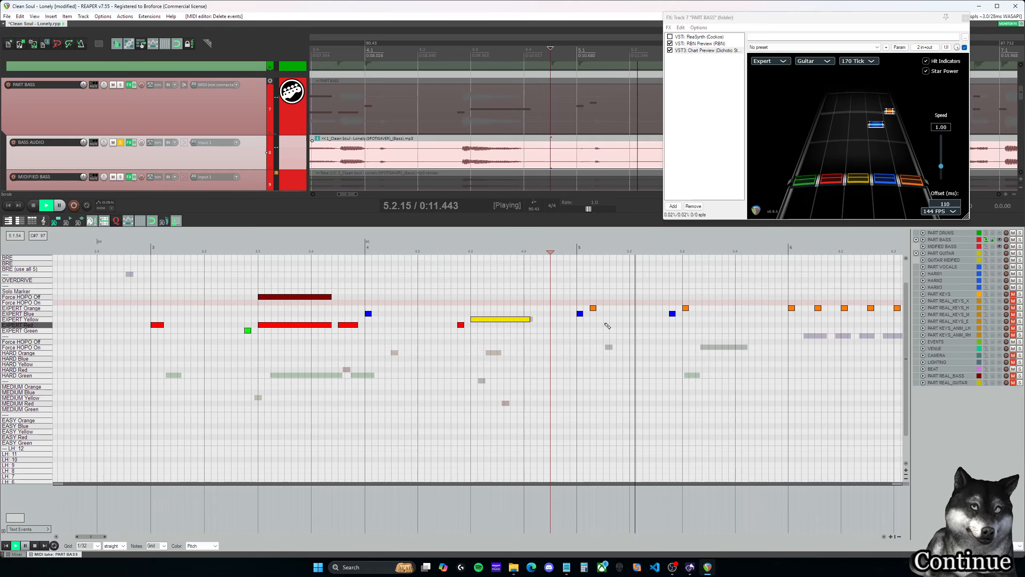
key(ctrl+space)
- Shorten the EXPERT Yellow sustain in measure 4 to end at about 4.4.00, listening from the preceding EXPERT Red note and from the sustain's new end
drag(92, 536, 99, 537)
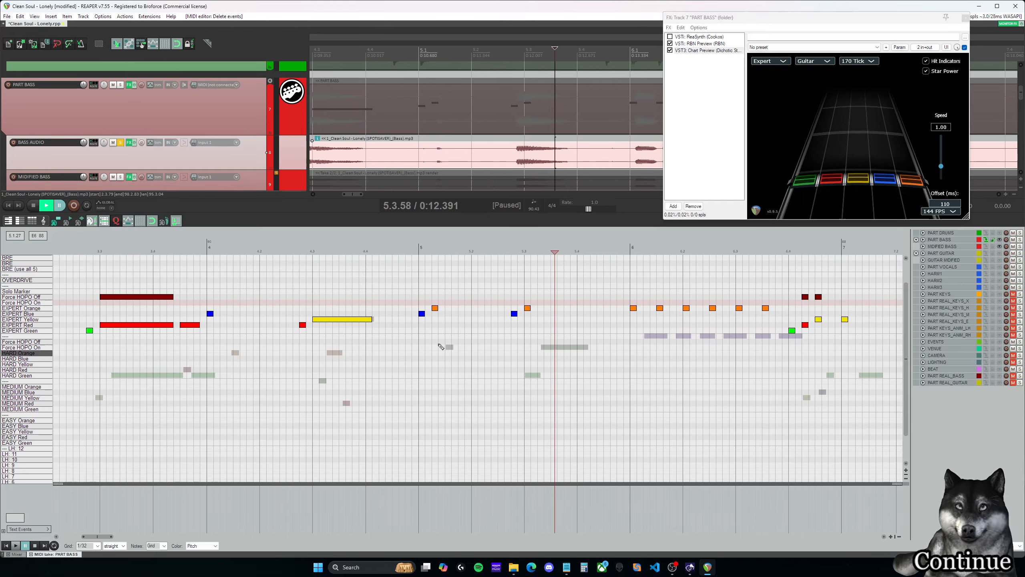
click(298, 252)
key(space)
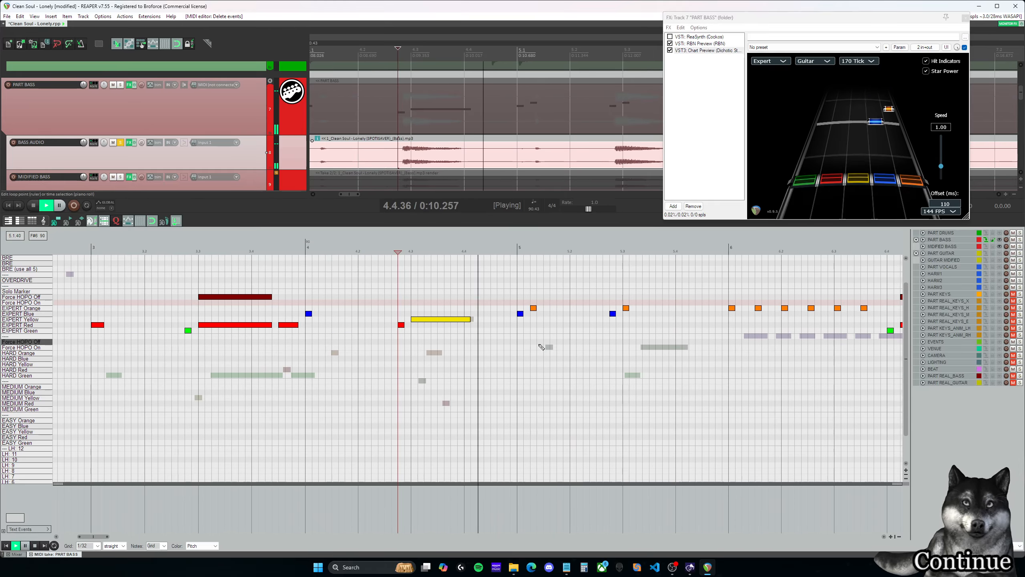
key(ctrl+space)
click(467, 319)
drag(468, 318, 464, 319)
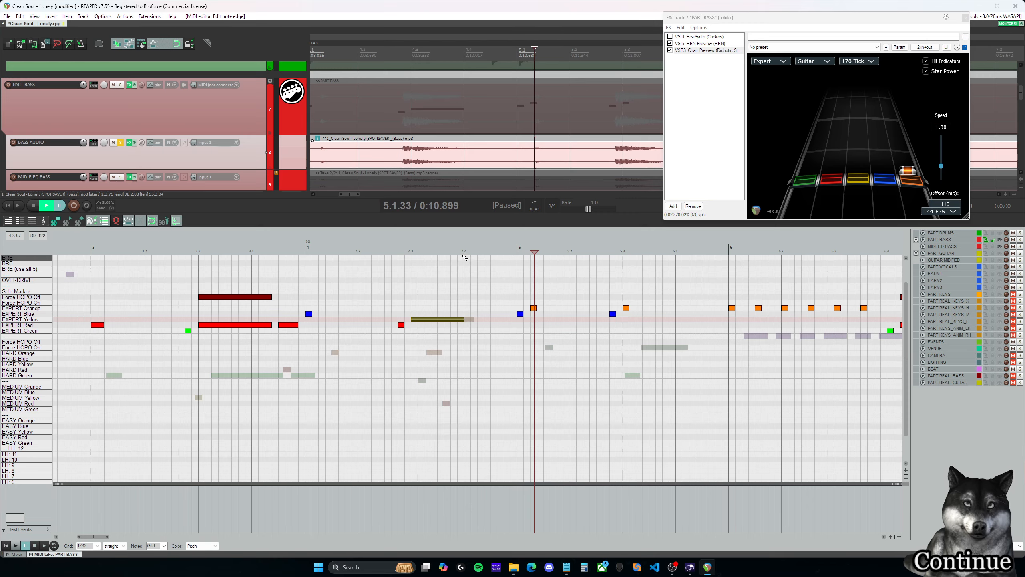
click(464, 251)
key(space)
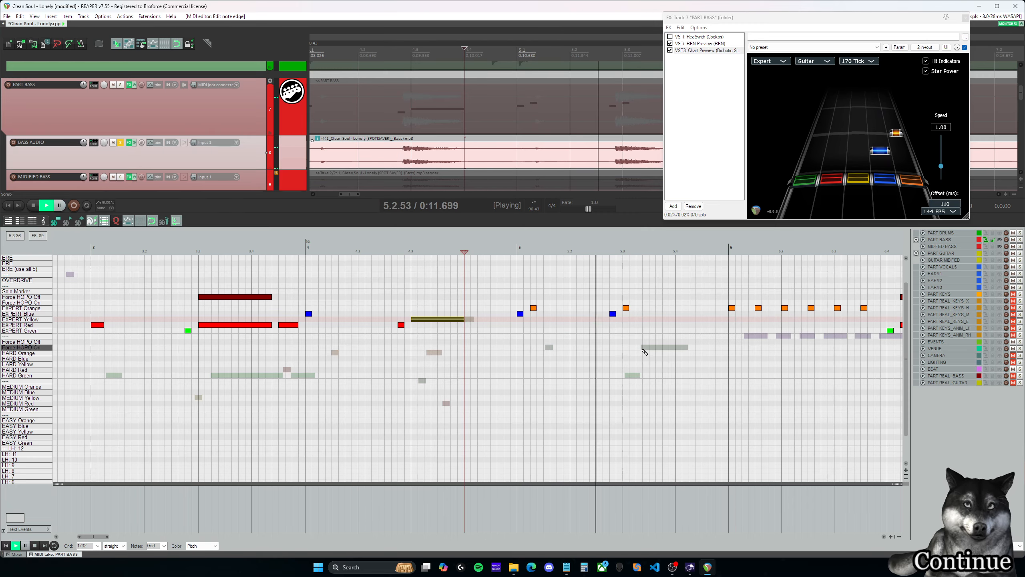
- Move measure 5's first four EXPERT notes to Red, Yellow, Yellow and Blue, extend the Blue note at 5.3.00 to 5.4.00, and listen
drag(100, 537, 106, 540)
key(ctrl+space)
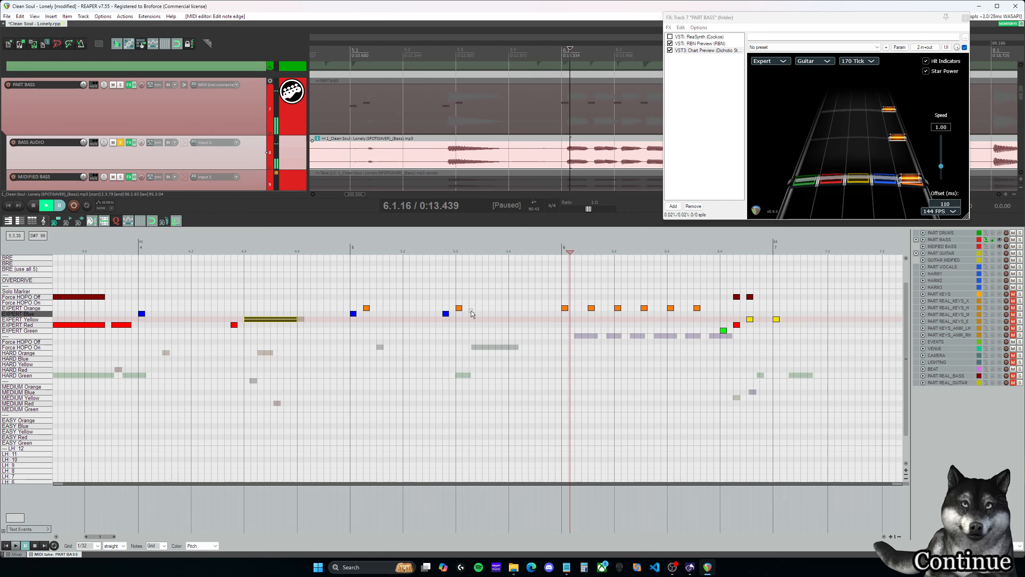
click(459, 308)
mouse_move(461, 308)
mouse_down()
mouse_move(486, 308)
mouse_move(446, 294)
mouse_up()
drag(380, 329, 353, 320)
drag(491, 328, 353, 326)
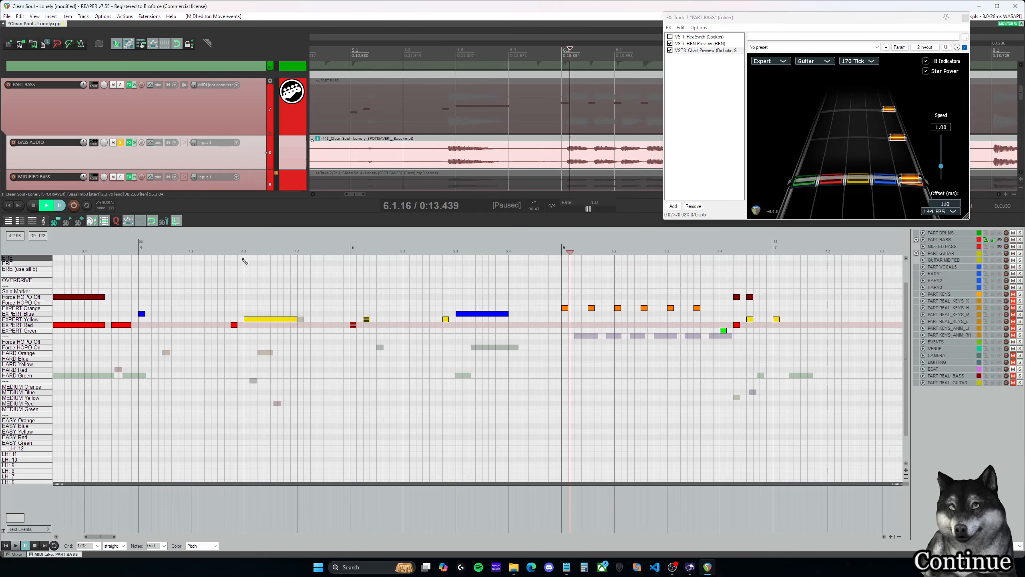
key(space)
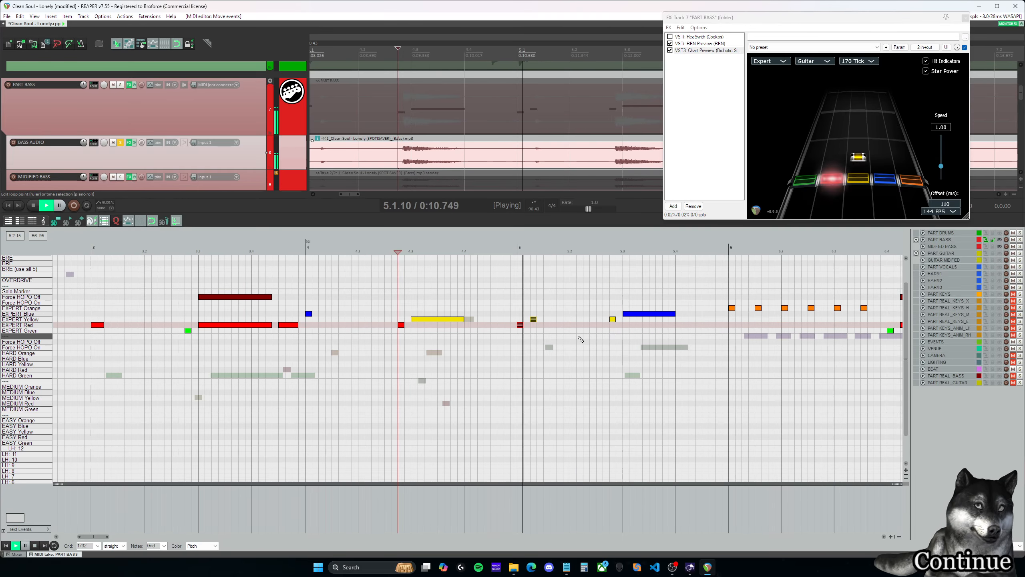
key(ctrl+space)
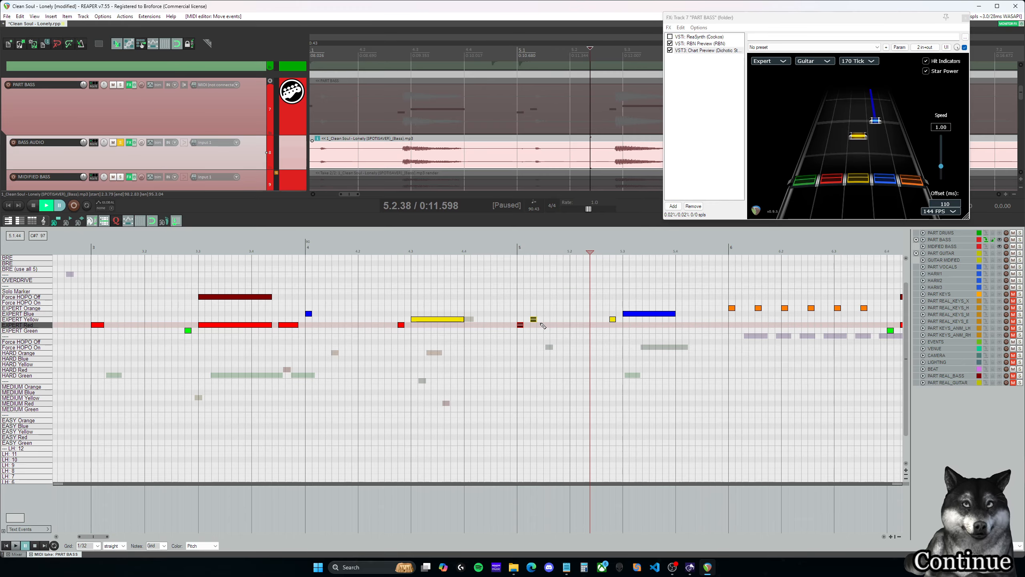
- Take BASS AUDIO out of solo and play back from shortly before 4.3, then from shortly before measure 5
click(121, 143)
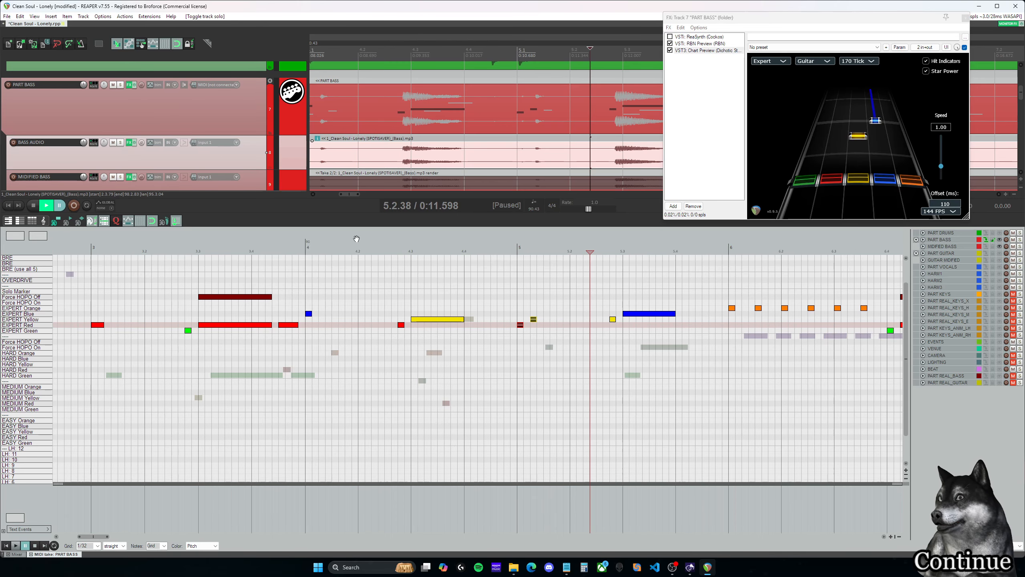
click(390, 250)
key(space)
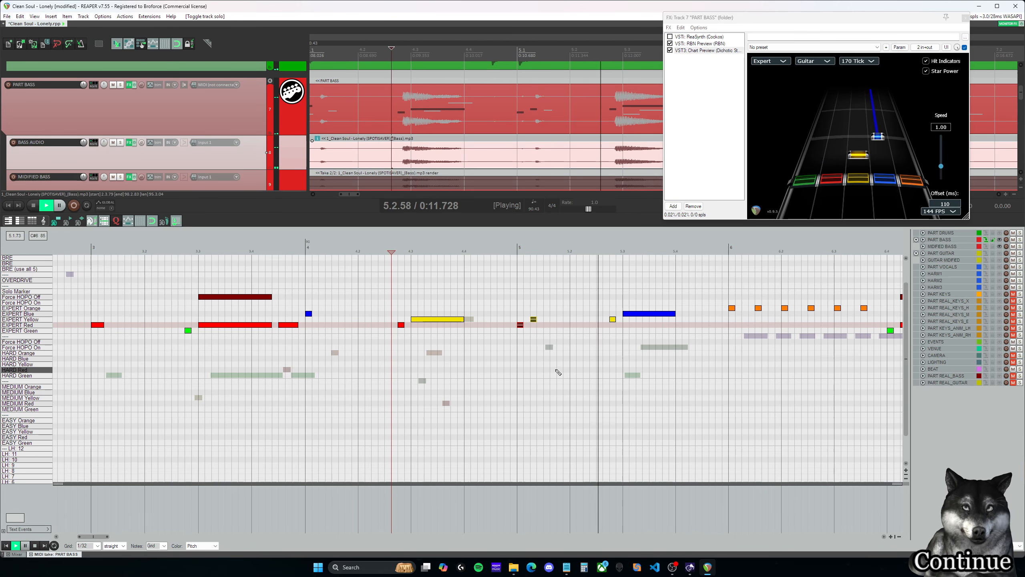
click(497, 251)
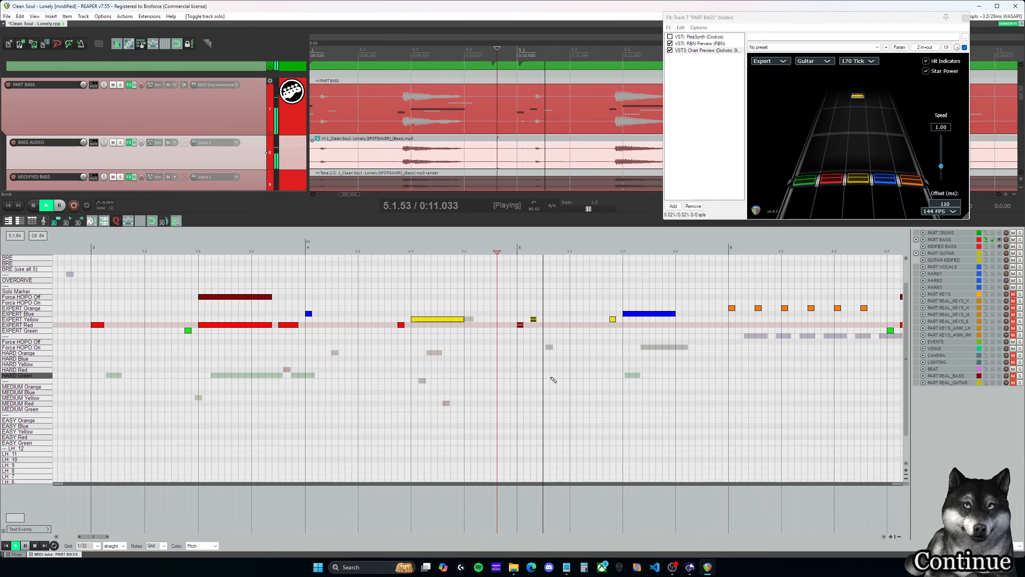
key(ctrl+space)
click(399, 249)
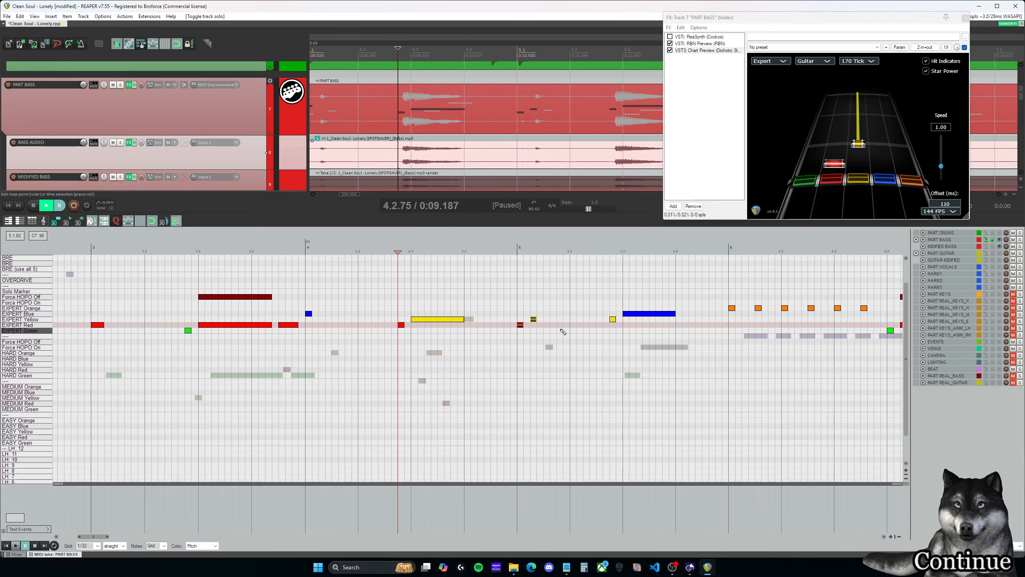
- Shift measure 5's opening EXPERT Red and Yellow notes earlier, to 4.4.75 and 5.1.00, and play back into measure 5
drag(518, 324, 520, 327)
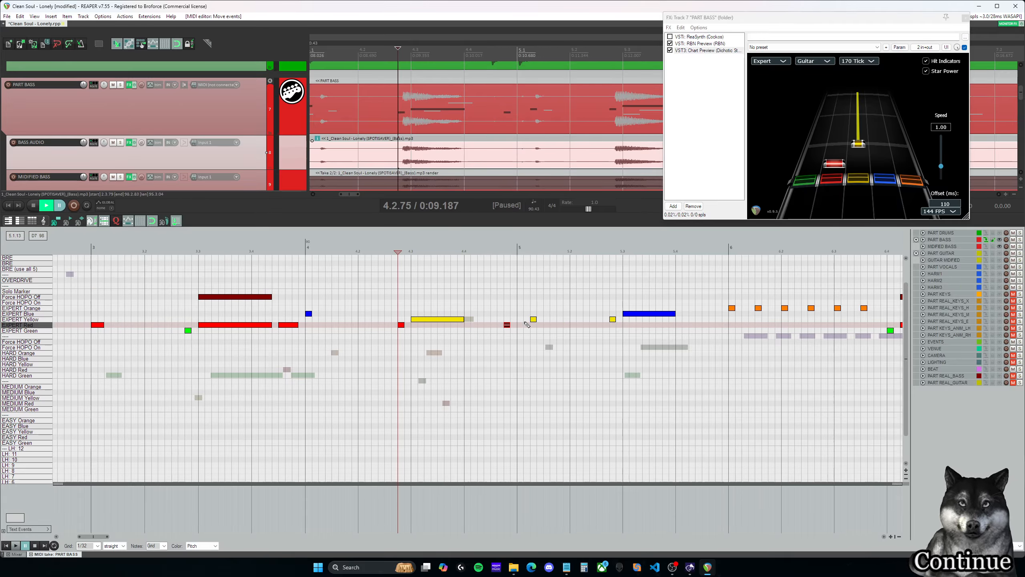
drag(534, 319, 520, 319)
key(space)
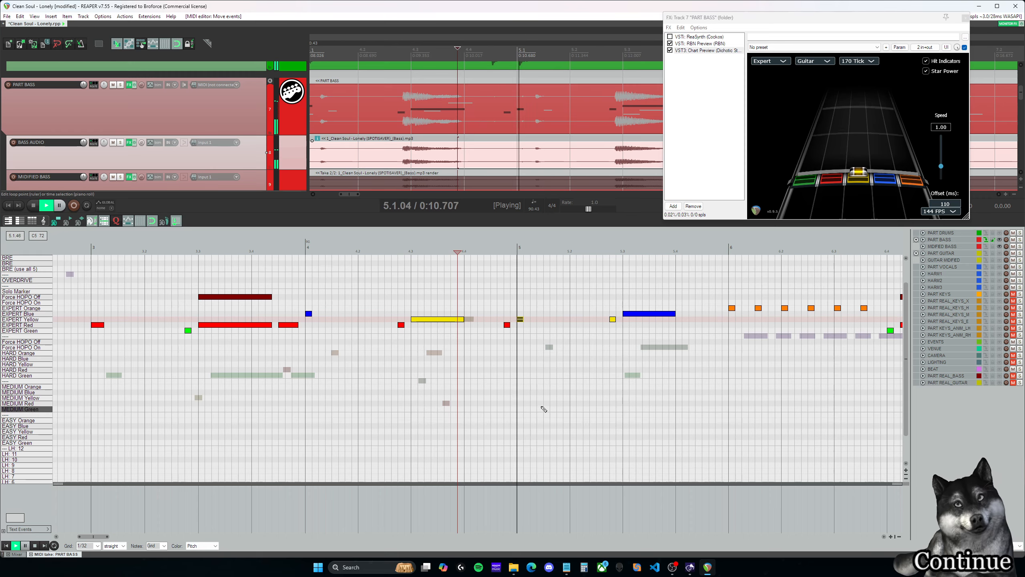
key(ctrl+space)
- Move the EXPERT Red note just before measure 5 to 4.4.50 and listen from shortly before 4.4 into measure 5
click(508, 325)
mouse_move(508, 327)
mouse_down()
mouse_move(497, 327)
mouse_move(521, 319)
mouse_up()
click(459, 250)
key(space)
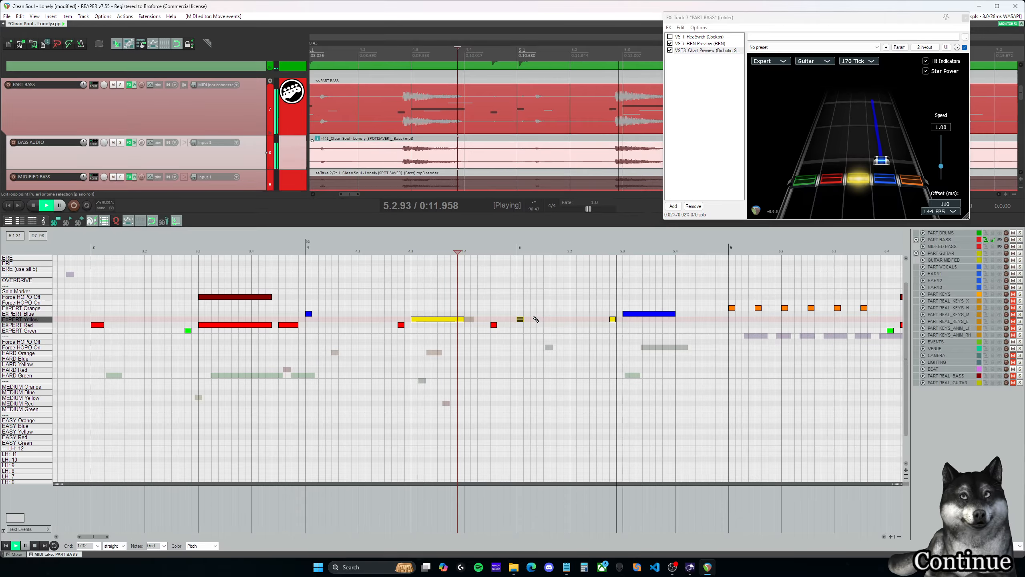
key(ctrl+space)
- Play back from just before measure 3, then from the second half of 3.4 into the start of measure 5
drag(102, 537, 95, 537)
click(261, 248)
key(space)
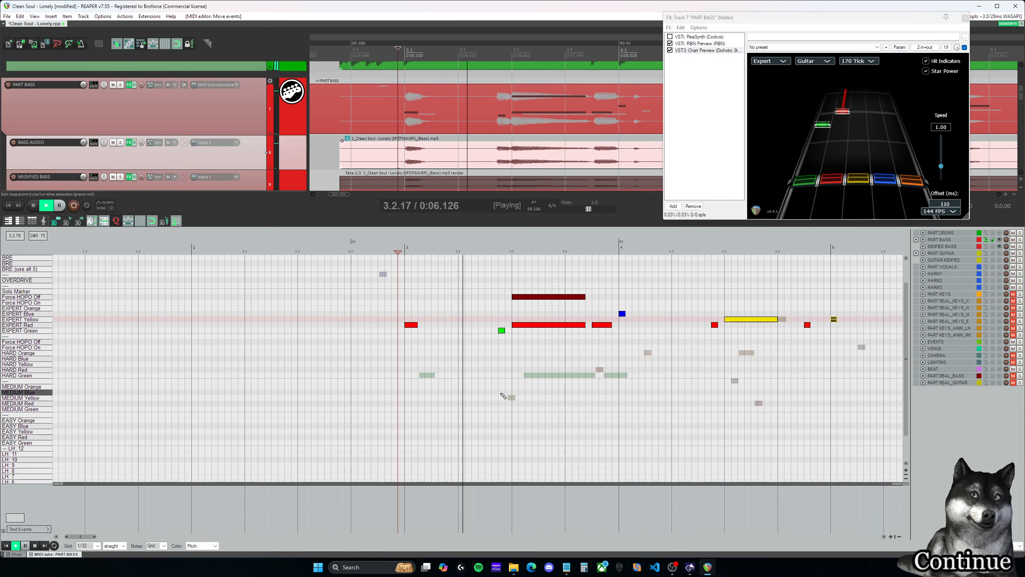
drag(91, 537, 106, 537)
key(ctrl+space)
click(239, 251)
key(space)
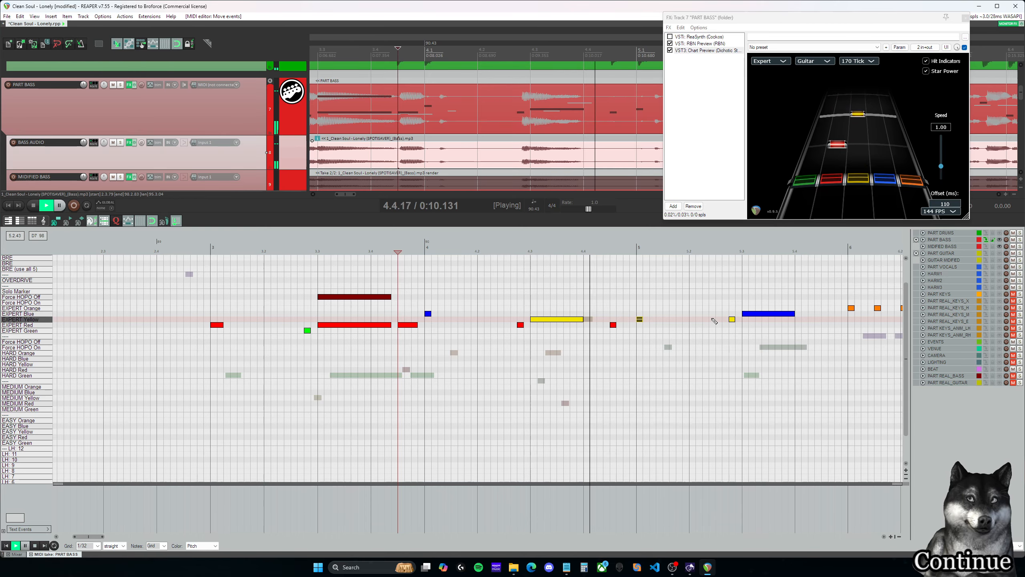
key(ctrl+space)
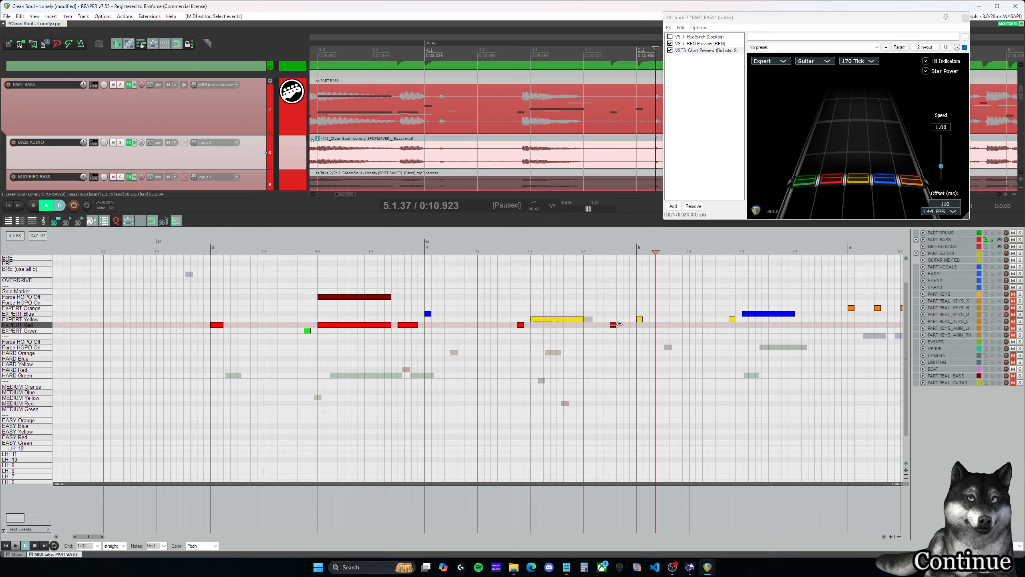
- Lengthen the EXPERT Red note at 4.4.50 to end at about 4.4.88, and play back from about 4.2.75
click(517, 249)
key(space)
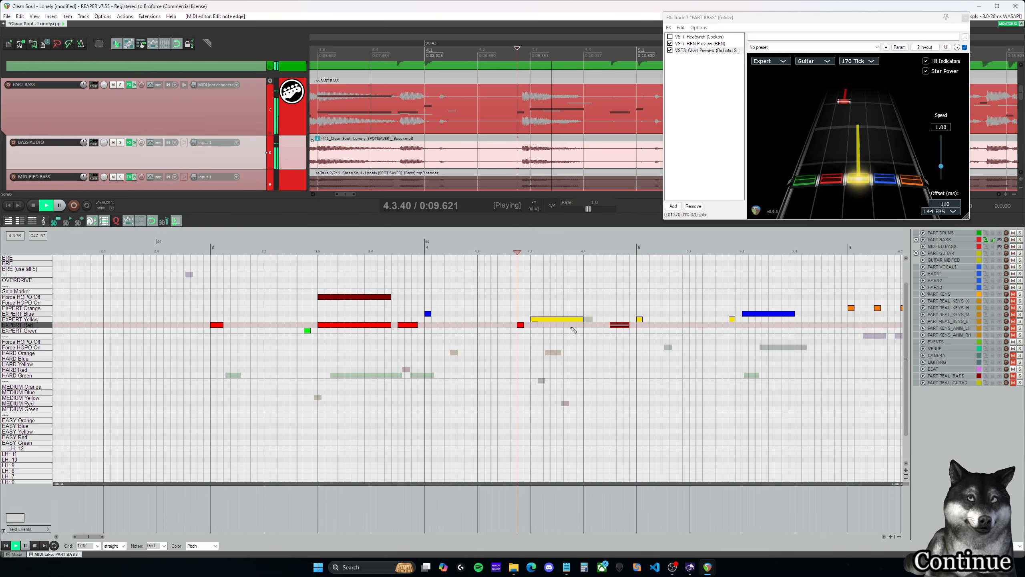
key(space)
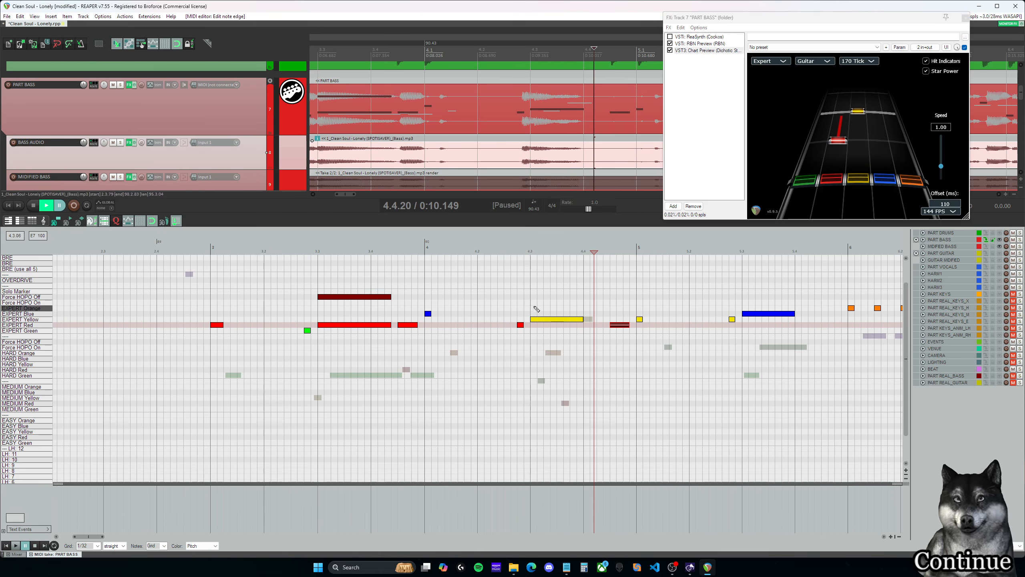
- Add a Force HOPO Off marker spanning the EXPERT Yellow sustain from 4.3.00 to 4.4.00 and play back into measure 5
click(533, 297)
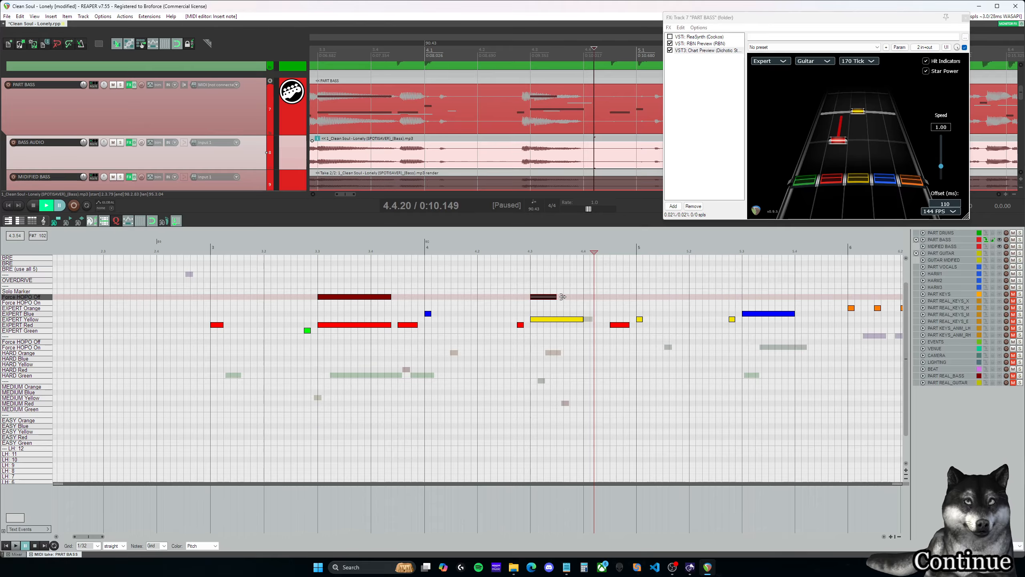
drag(562, 297, 587, 297)
key(space)
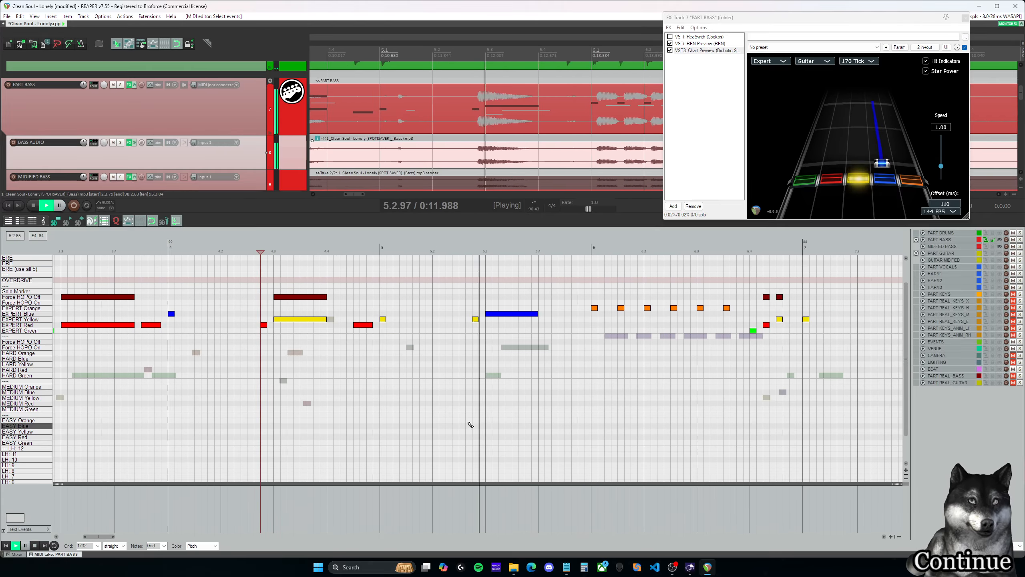
key(ctrl+space)
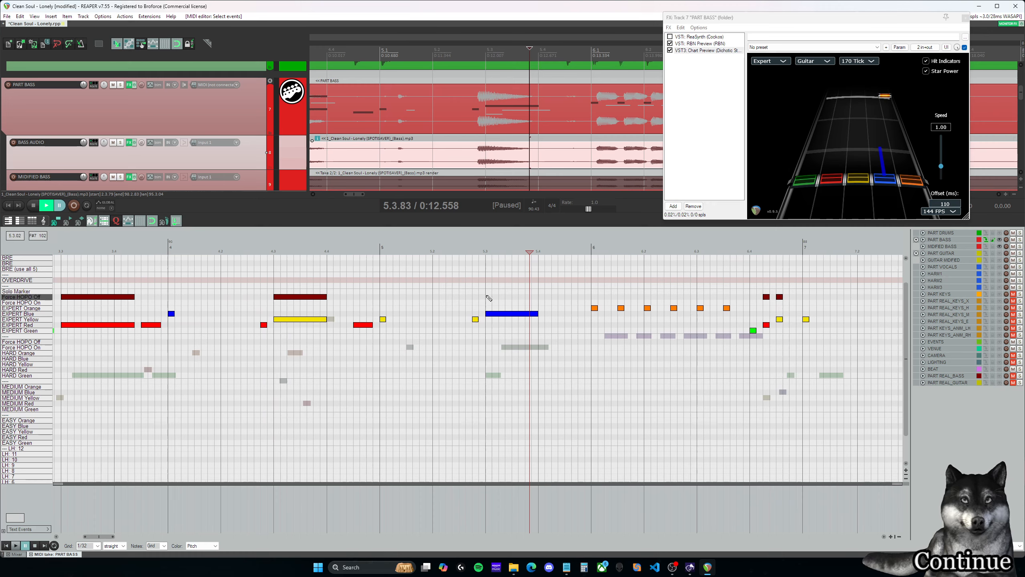
- Add a Force HOPO Off marker spanning the EXPERT Blue sustain from 5.3.00 to 5.4.00 and play on into measure 6
drag(487, 297, 526, 297)
click(458, 286)
key(space)
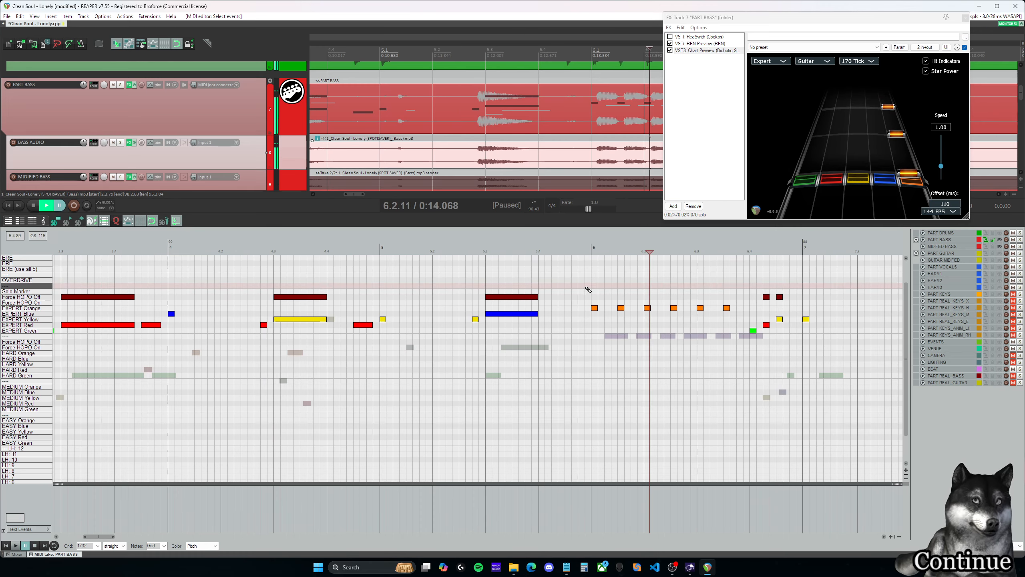
key(space)
- Listen from the end of the measure 5 Blue sustain, insert an EXPERT Yellow note at 5.4.50, and replay that spot
click(529, 276)
key(space)
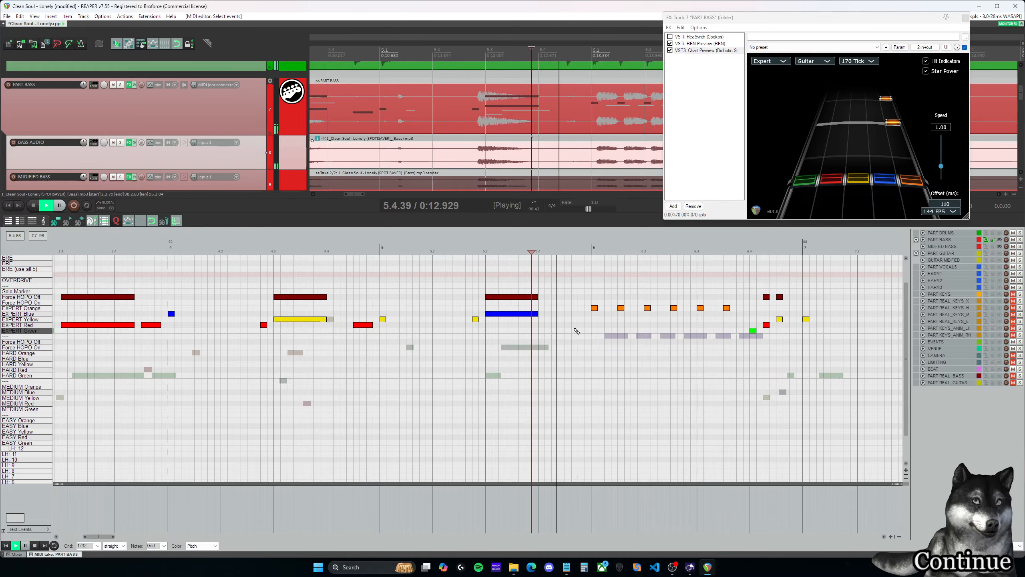
key(space)
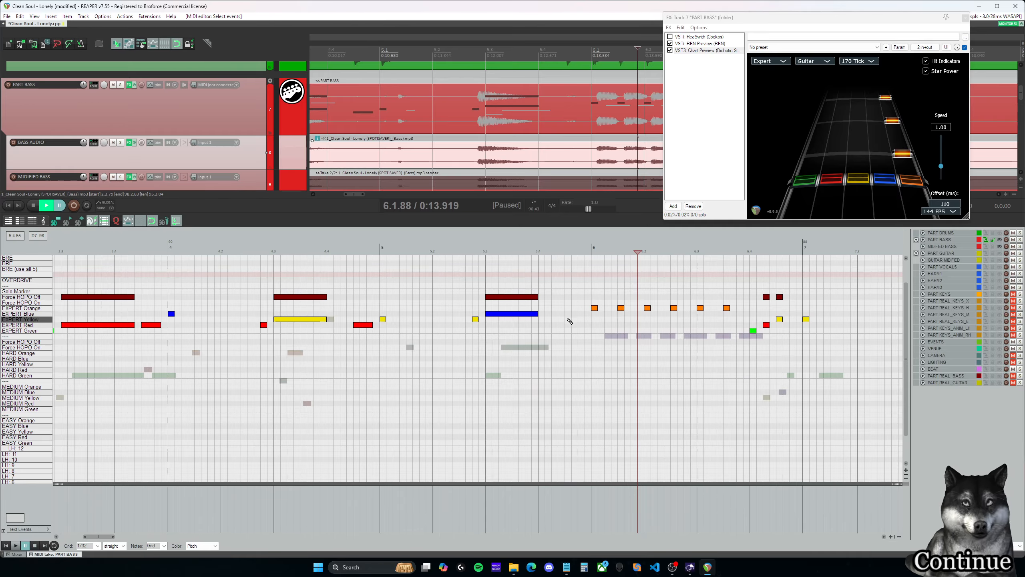
click(568, 319)
key(space)
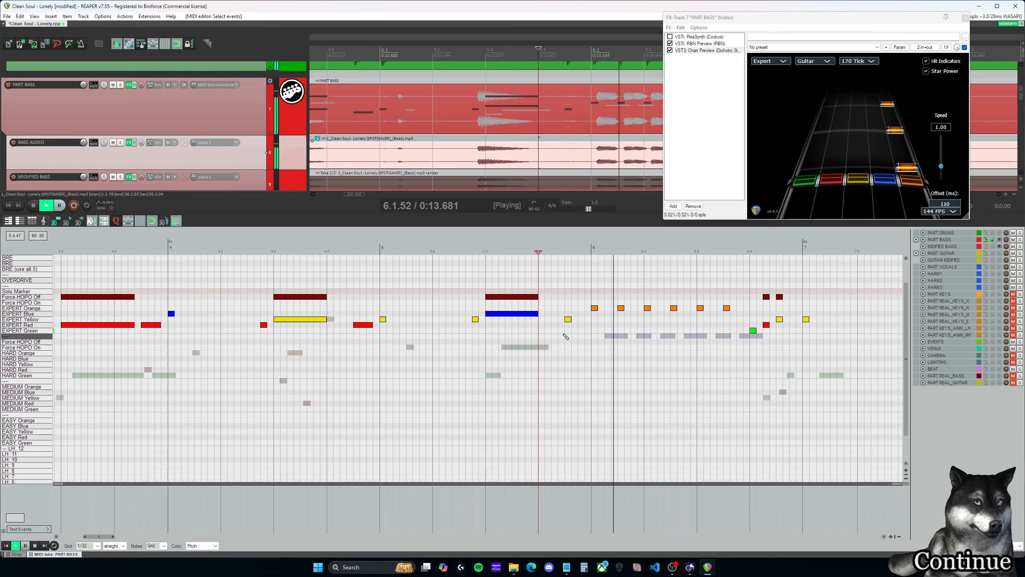
- Play back the charted passage from about 4.2.50, then again from about 4.1.50 into measure 5
click(249, 281)
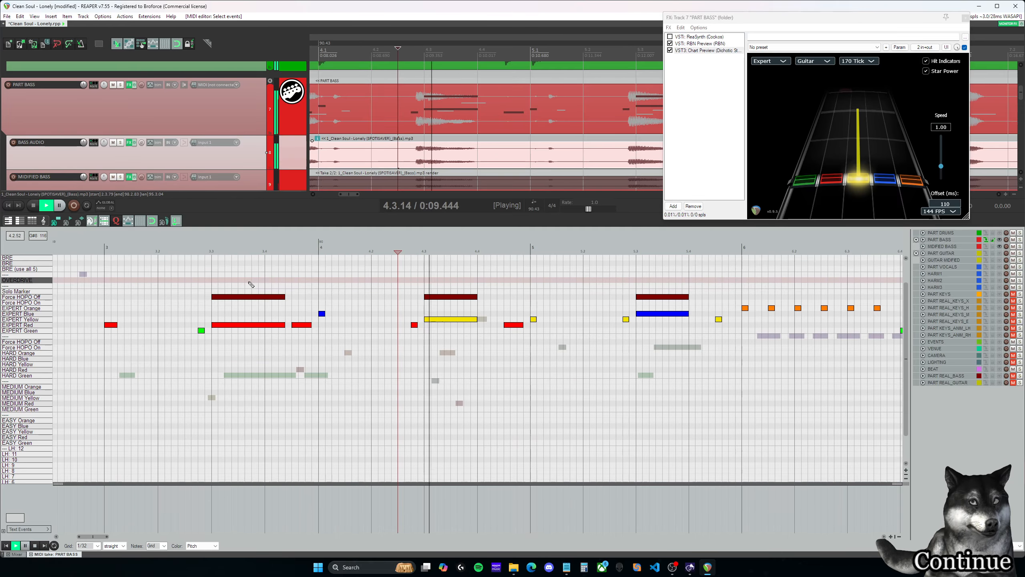
click(347, 351)
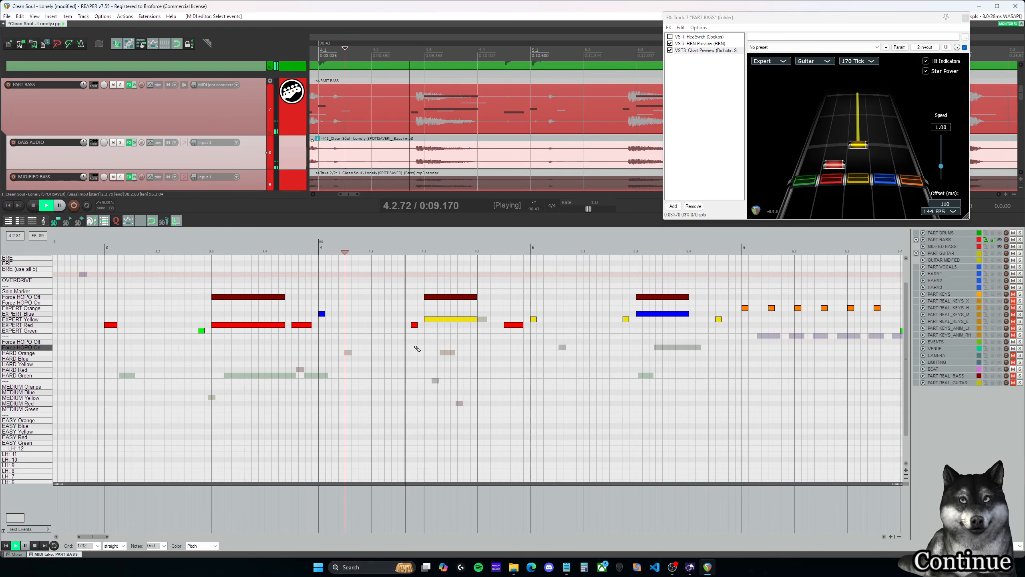
key(ctrl+space)
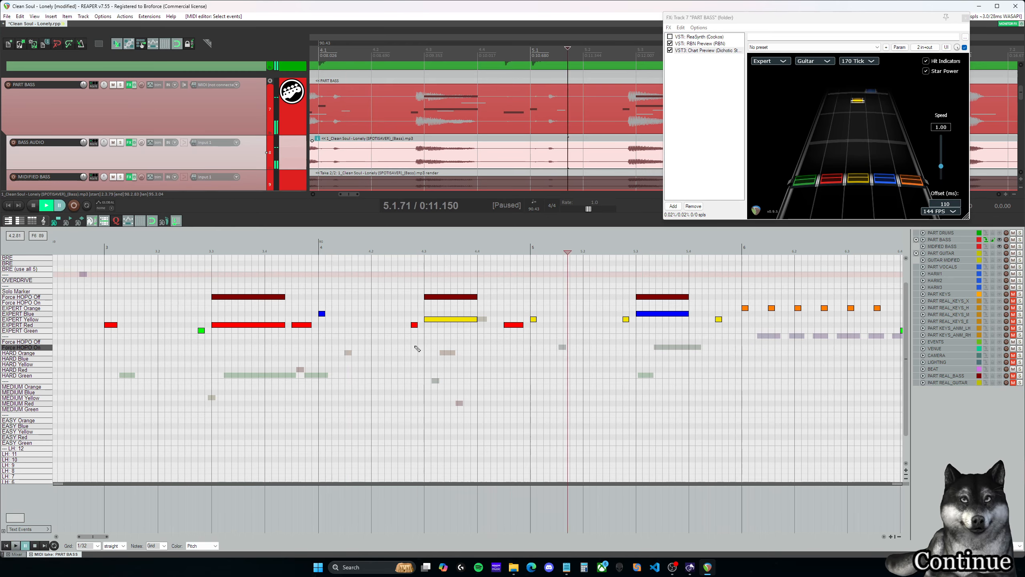
- Place the edit cursor at 4.3.00, open the monitoring FX chain, and show its Volume Adjustment settings
click(425, 250)
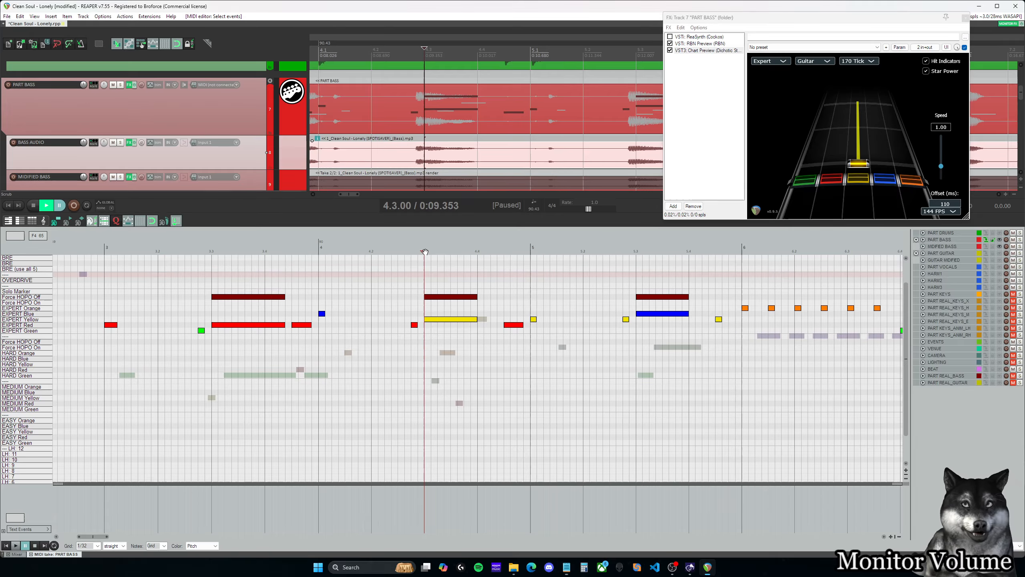
click(1007, 24)
drag(678, 66, 543, 62)
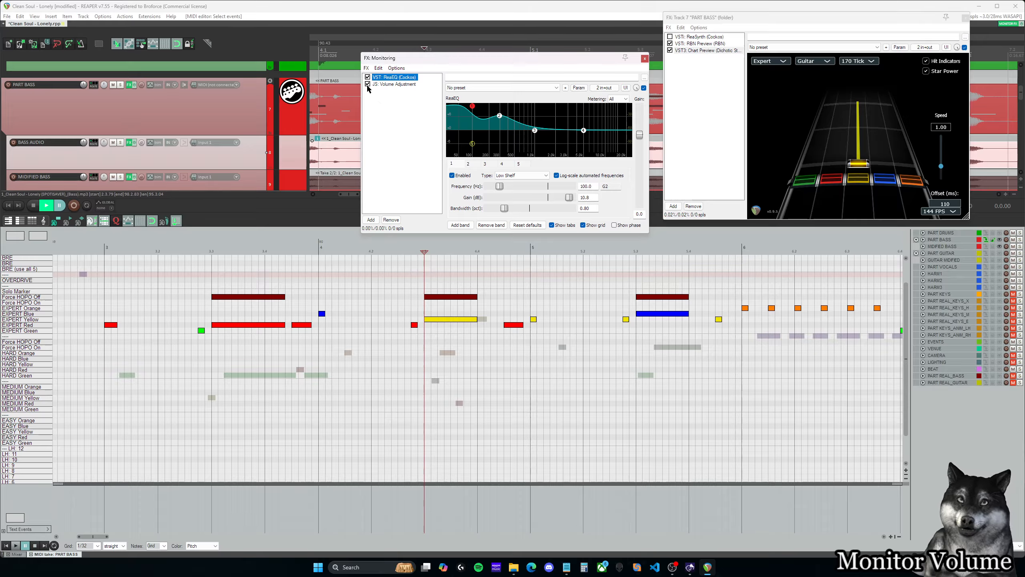
click(388, 83)
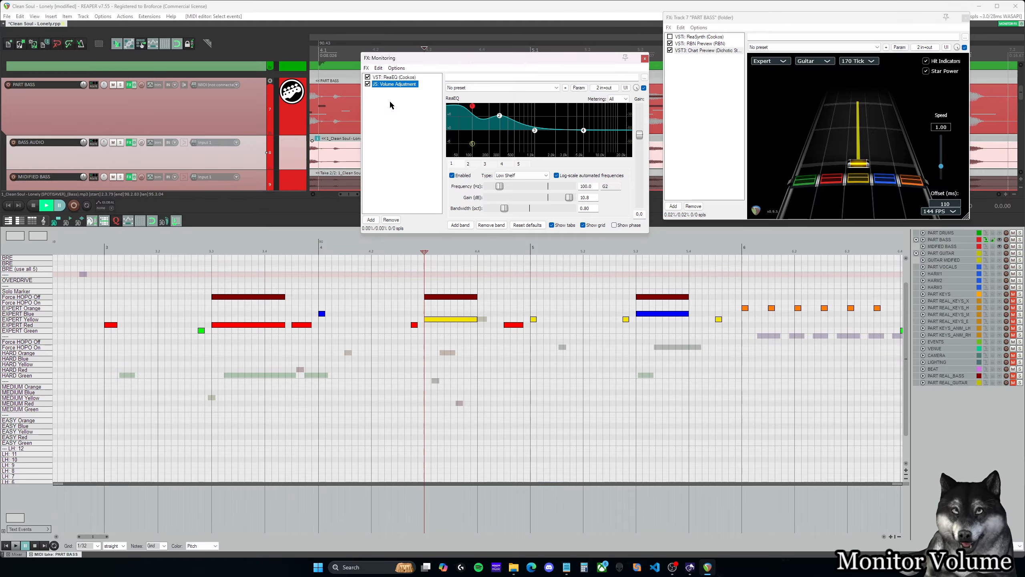
- Add a second ReaEQ to the monitoring FX, raising its low shelf and boosting band 2 by 6.8 dB at about 291 Hz
click(370, 219)
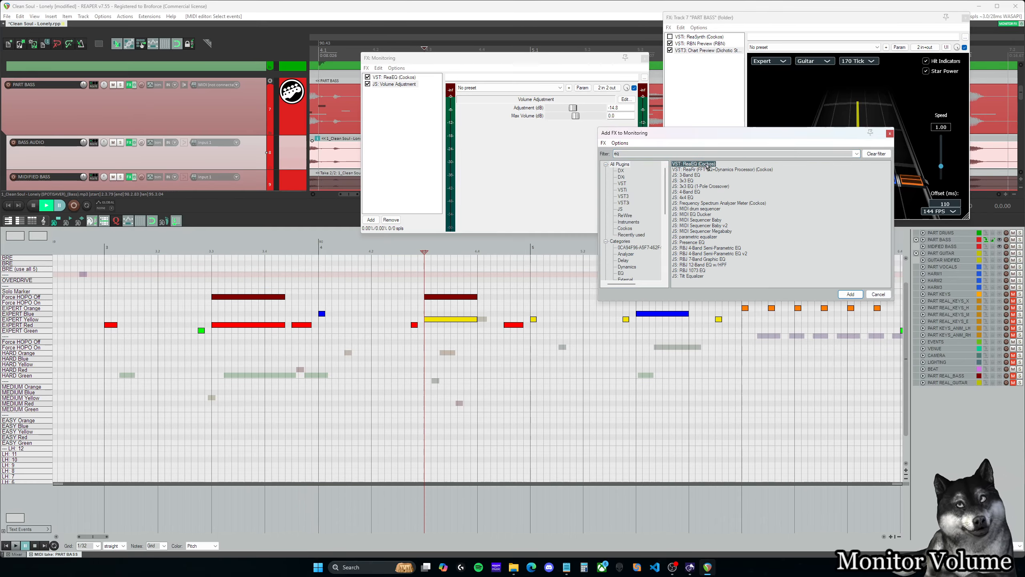
click(849, 294)
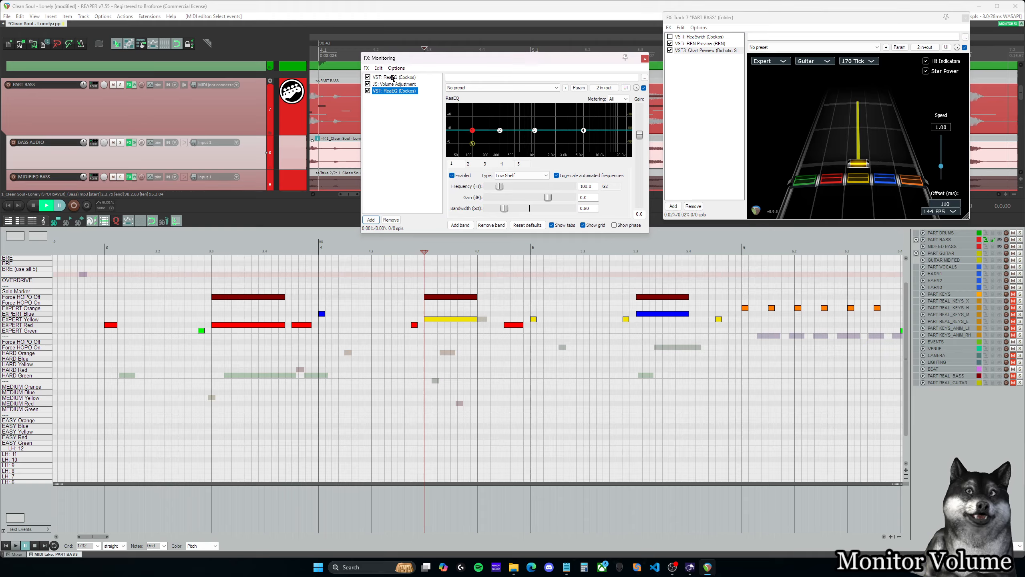
click(392, 77)
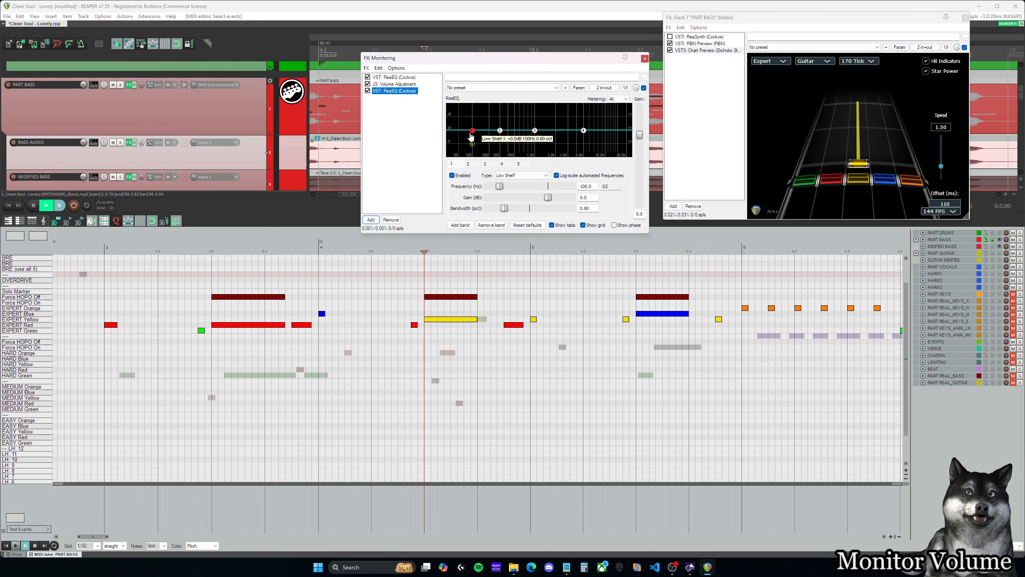
click(499, 116)
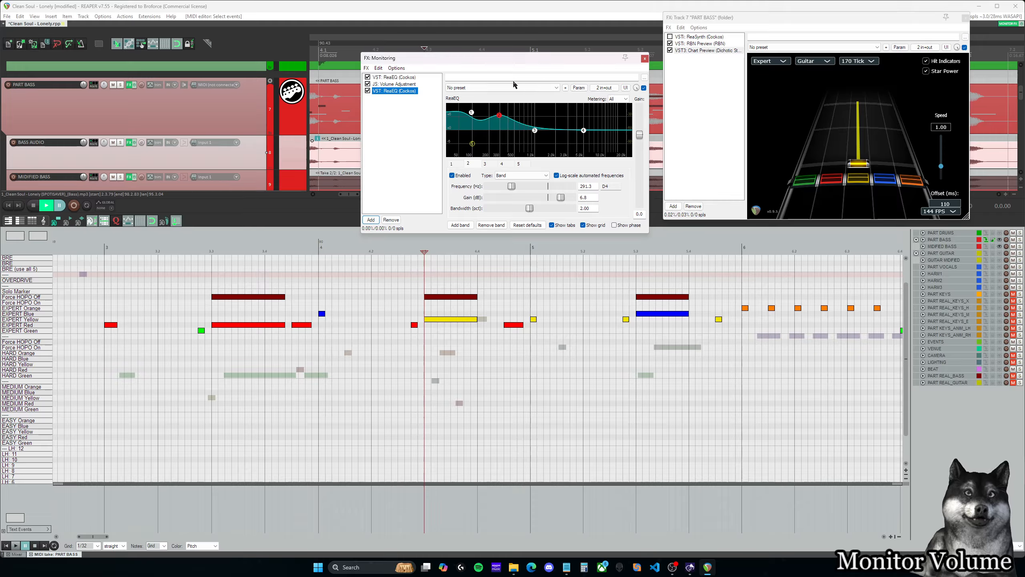
- Play back from shortly before 4.3 through the added EQ, and select the new ReaEQ in the monitoring FX chain
click(405, 252)
key(space)
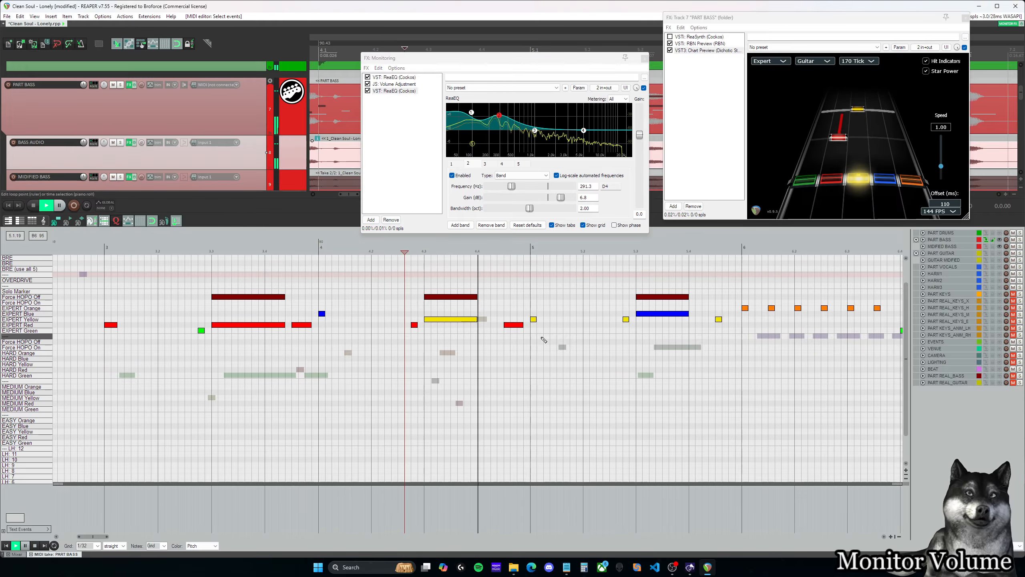
click(394, 91)
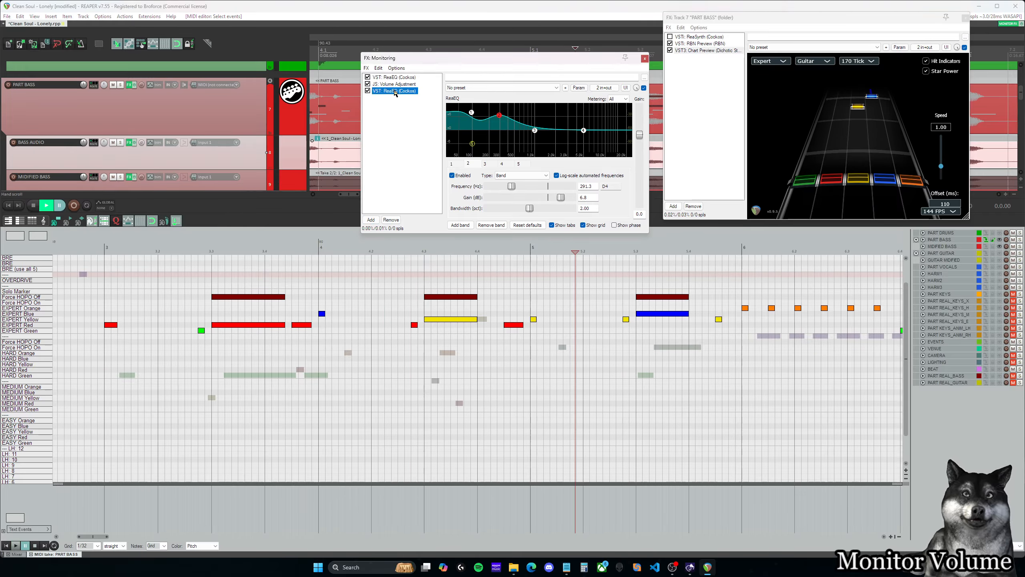
- Remove the second ReaEQ from the monitoring FX chain and close the chain window
right_click(395, 92)
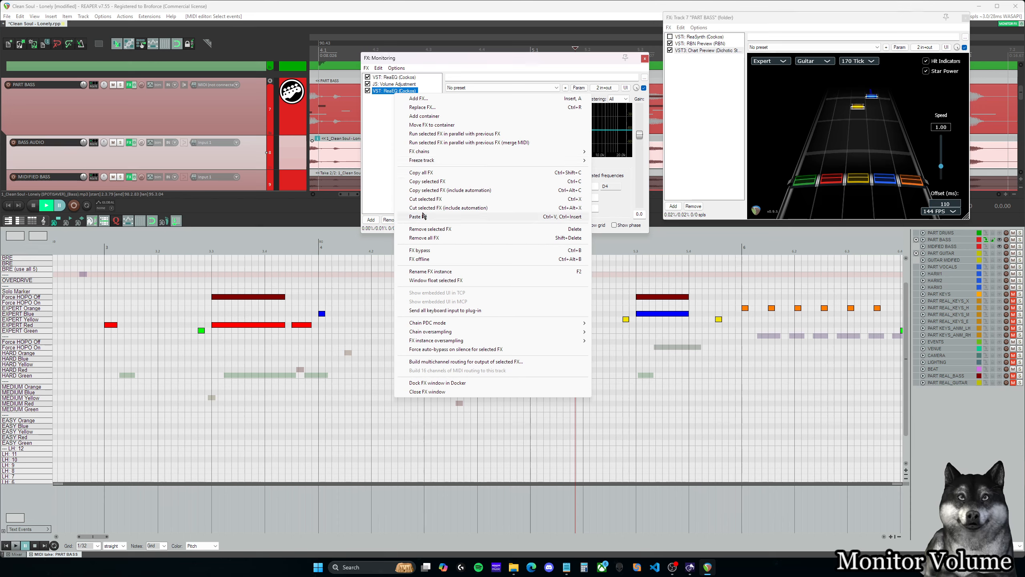
click(392, 94)
click(390, 220)
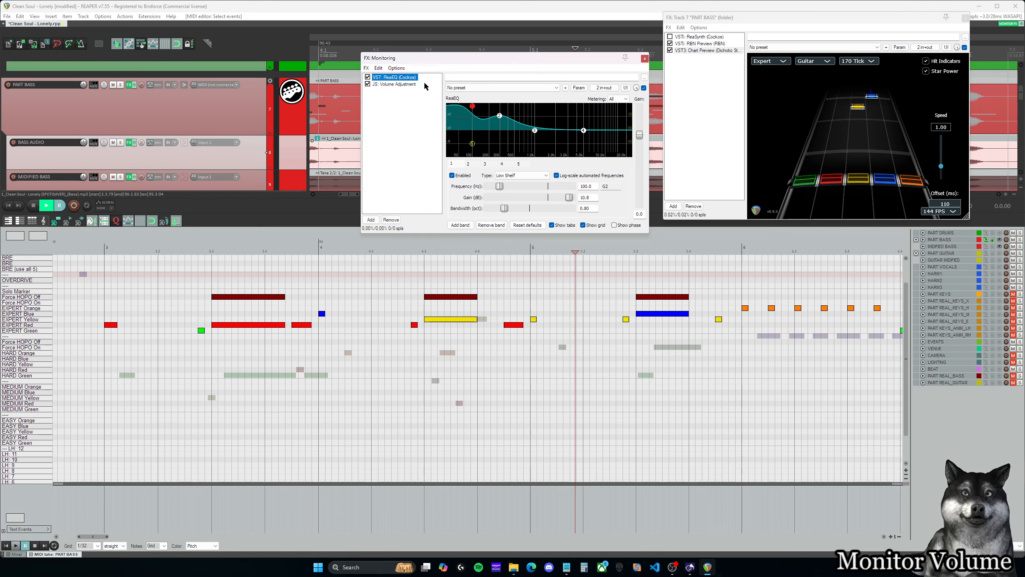
click(644, 59)
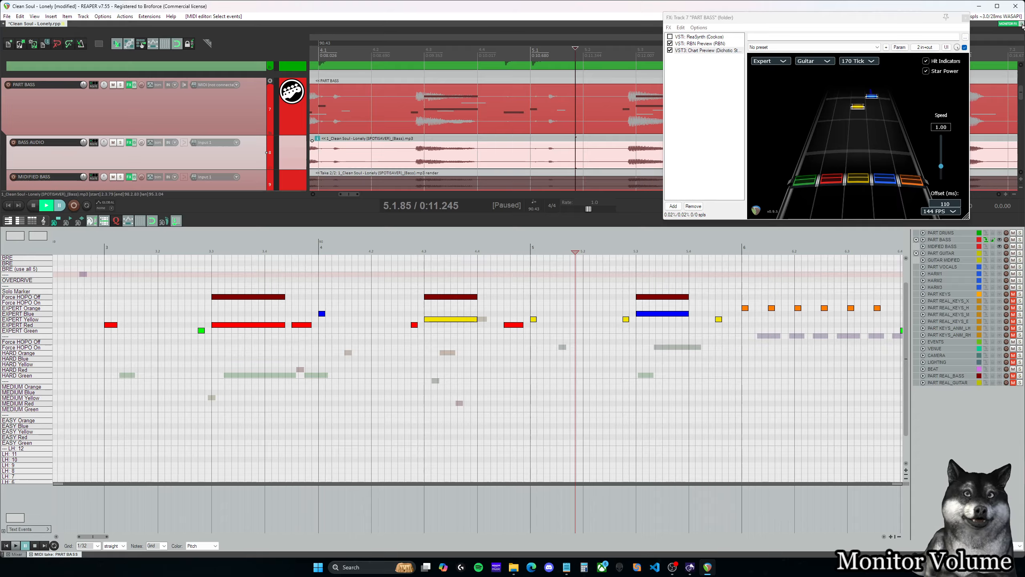
- Play back the charted bass from about 4.2.75 into measure 6, replaying it from the start of measure 4 and from 4.2.75
click(414, 249)
key(space)
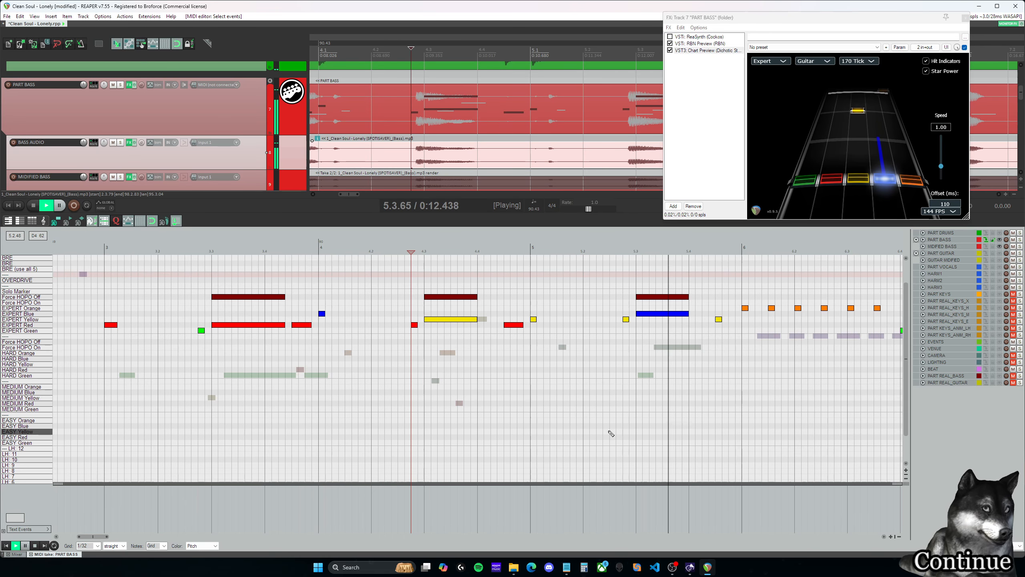
key(ctrl+space)
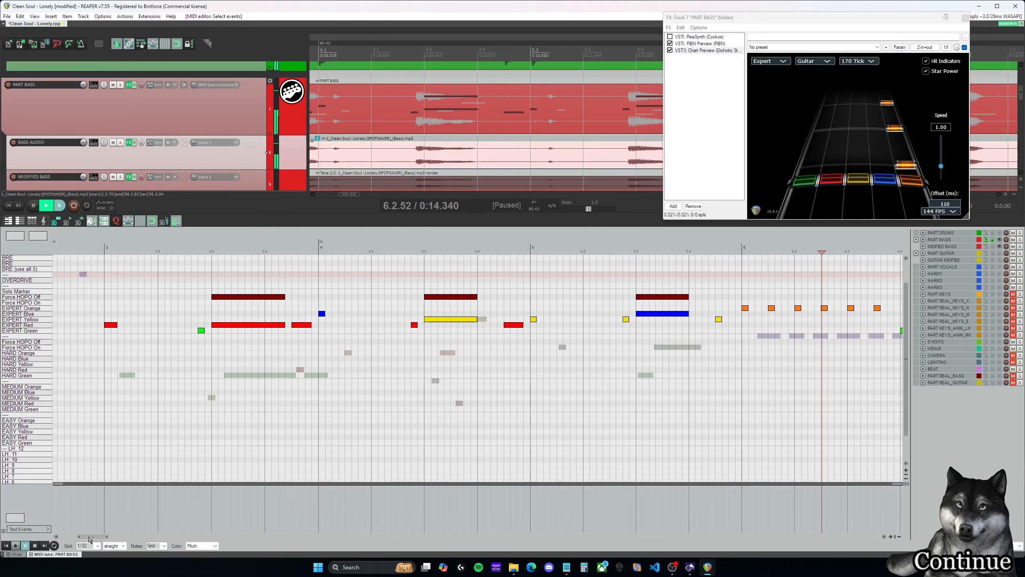
drag(89, 539, 98, 541)
click(130, 251)
key(space)
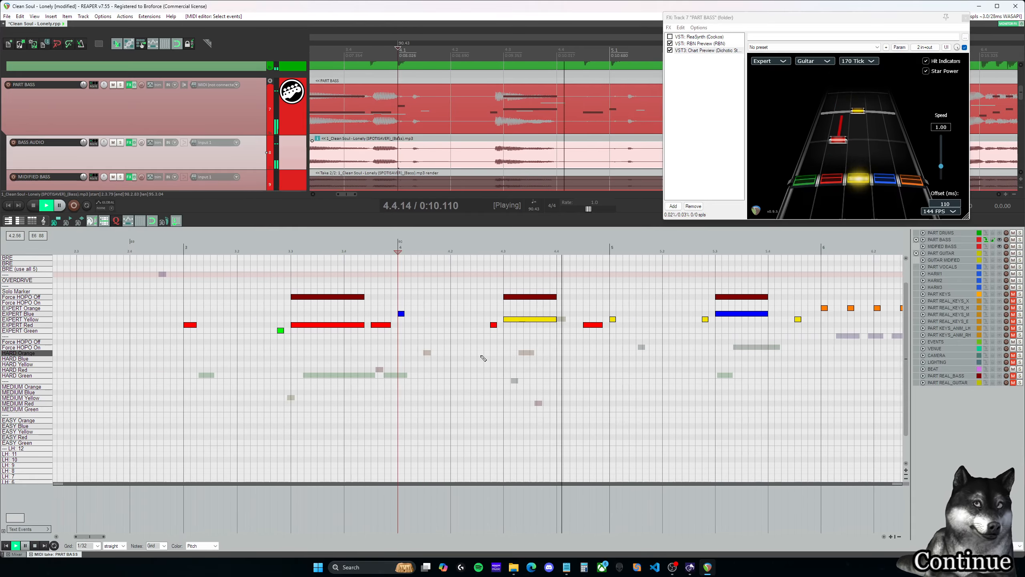
key(ctrl+space)
click(493, 250)
key(space)
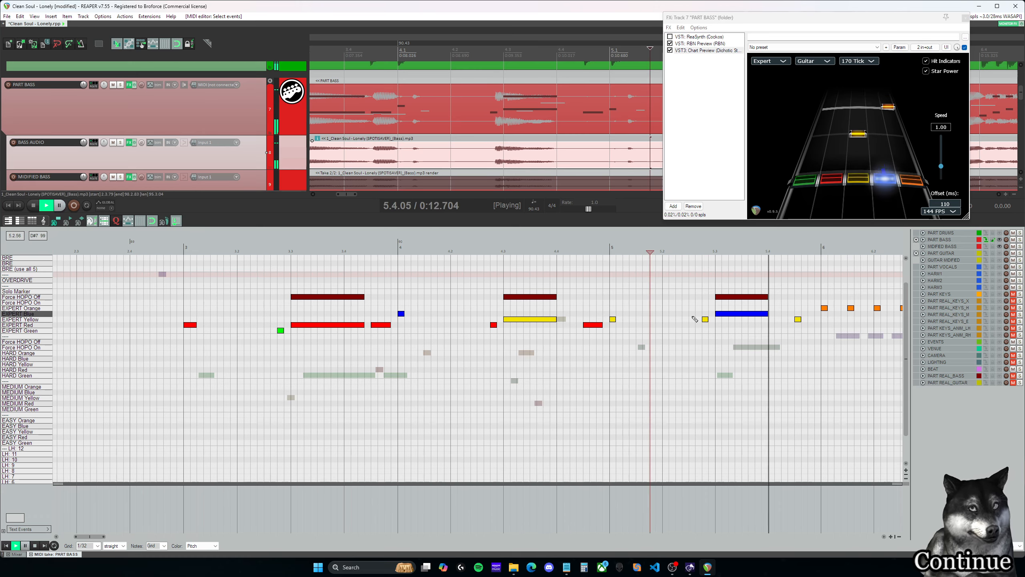
key(space)
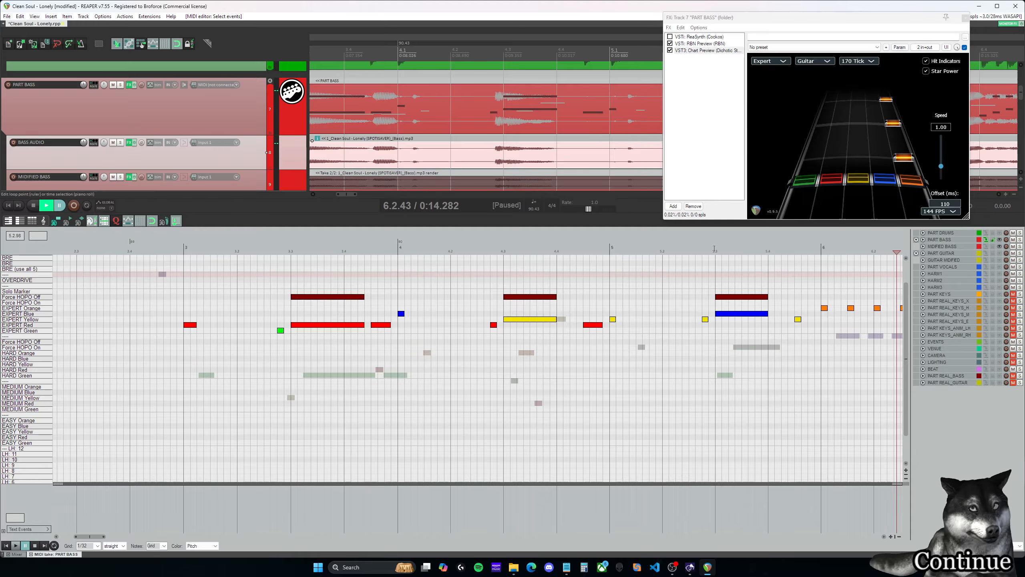
- Replay the transition into measure 5, move the Expert yellow note at 5.1.00 to the blue lane, and listen to the change
click(593, 262)
key(space)
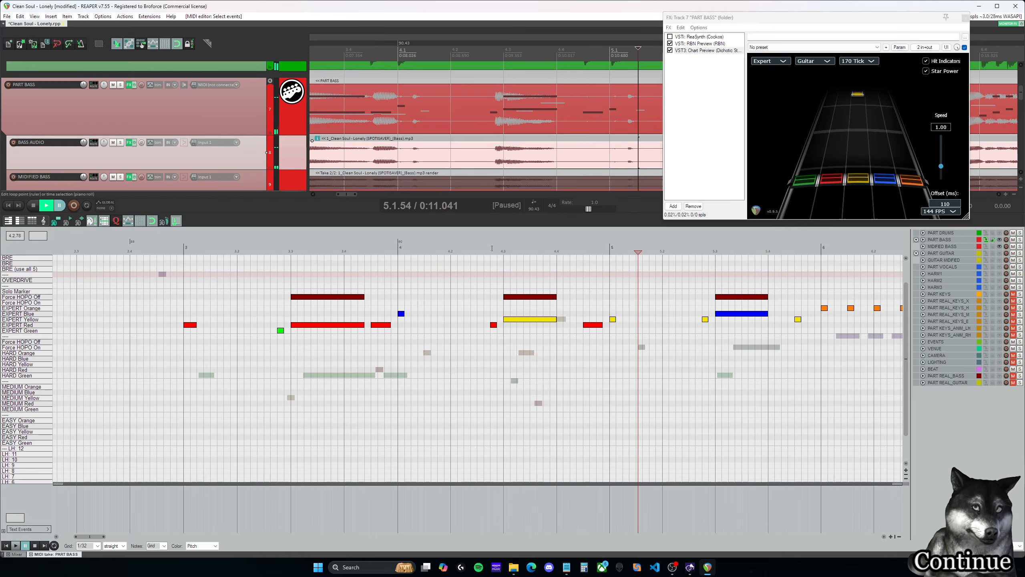
click(491, 263)
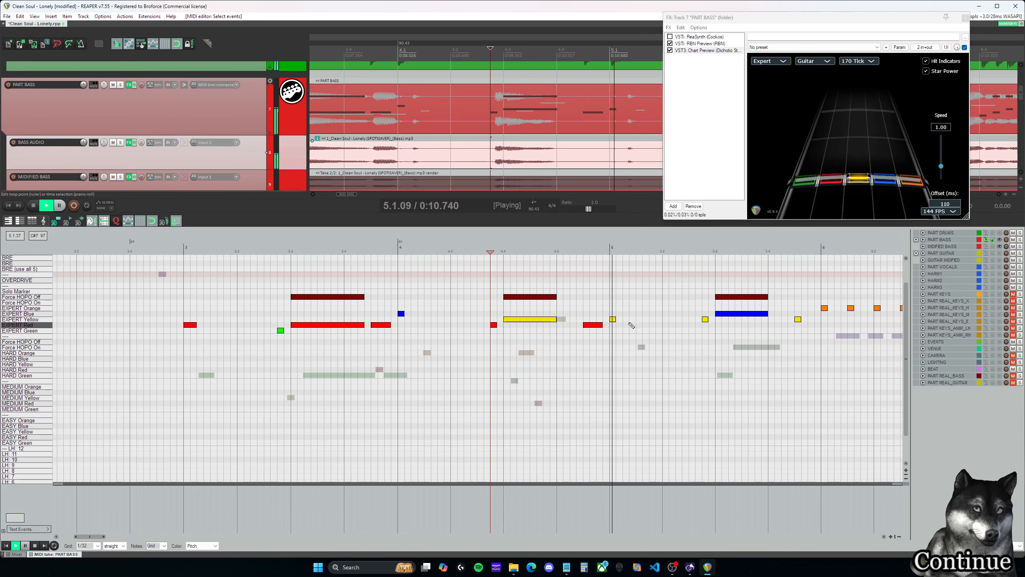
key(space)
drag(613, 319, 613, 313)
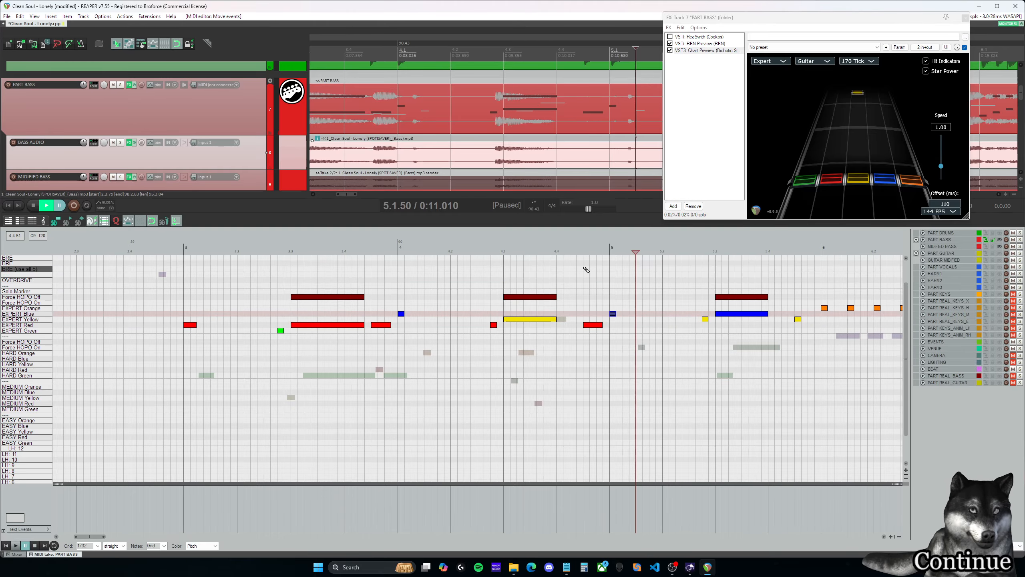
click(579, 250)
key(space)
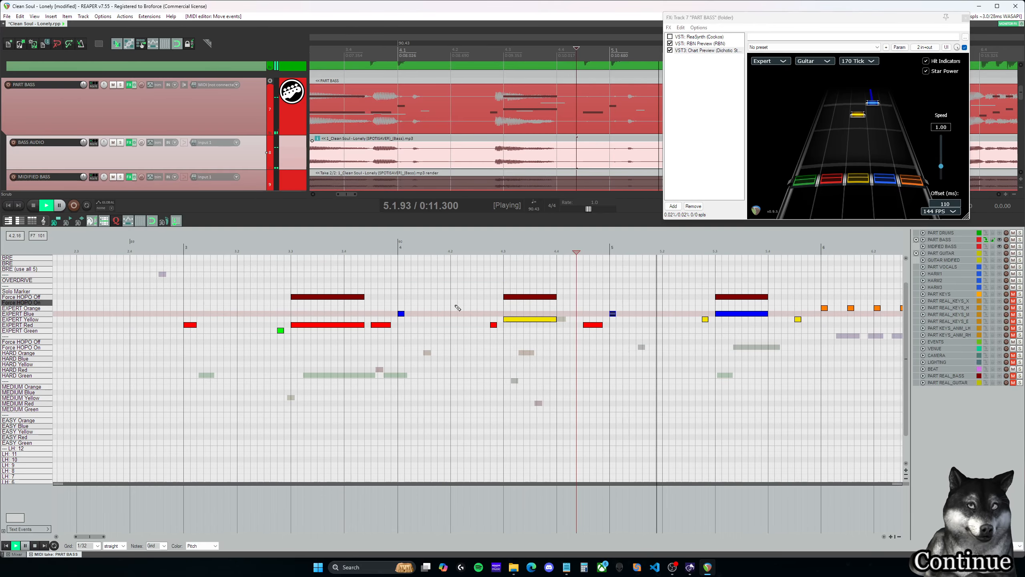
key(space)
- Select the red sustain just before measure 5, play back from 4.2.75, and replay the chart from just before measure 3
mouse_move(92, 537)
mouse_down()
mouse_move(83, 537)
mouse_move(112, 539)
mouse_up()
click(253, 250)
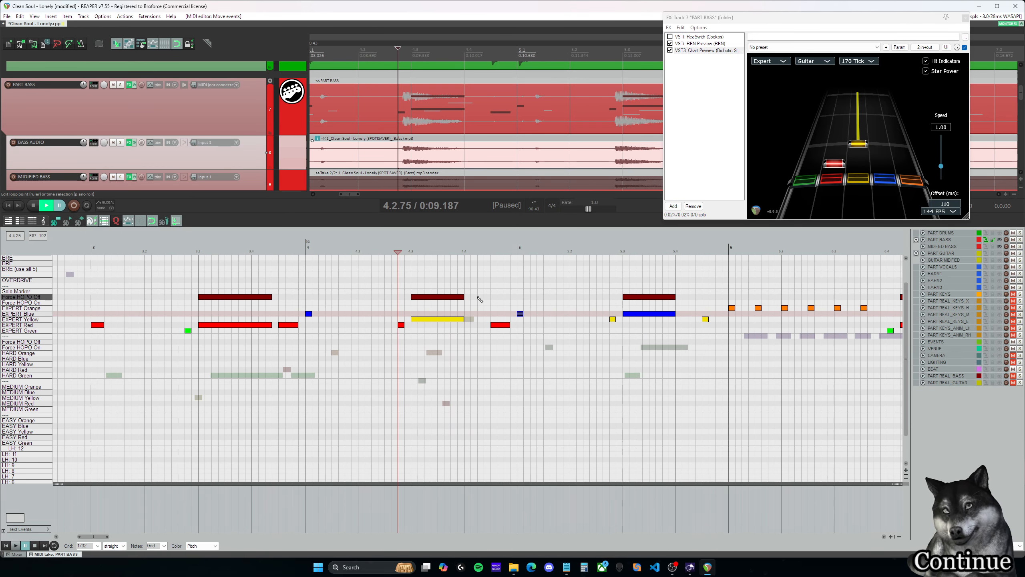
click(504, 326)
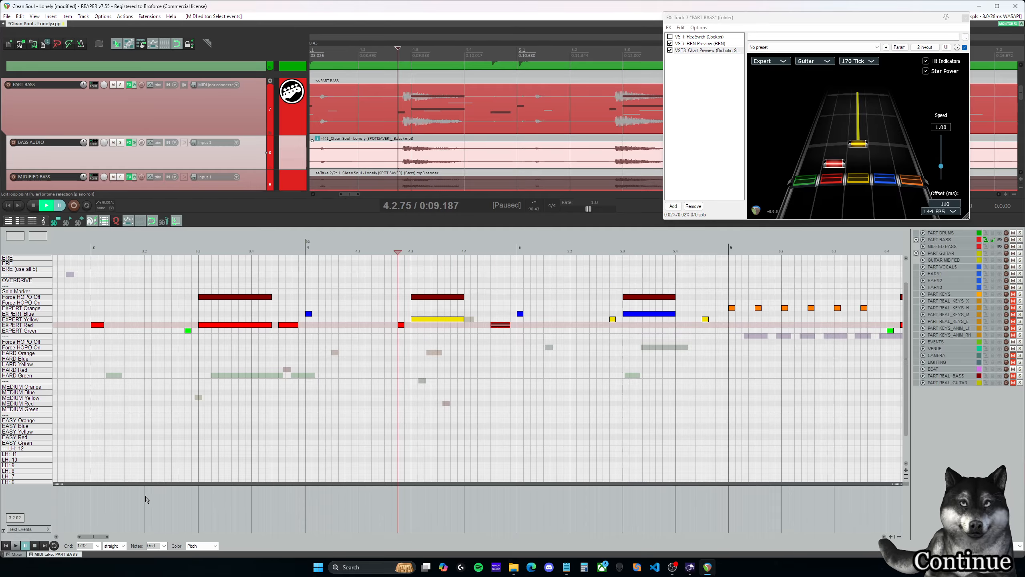
key(space)
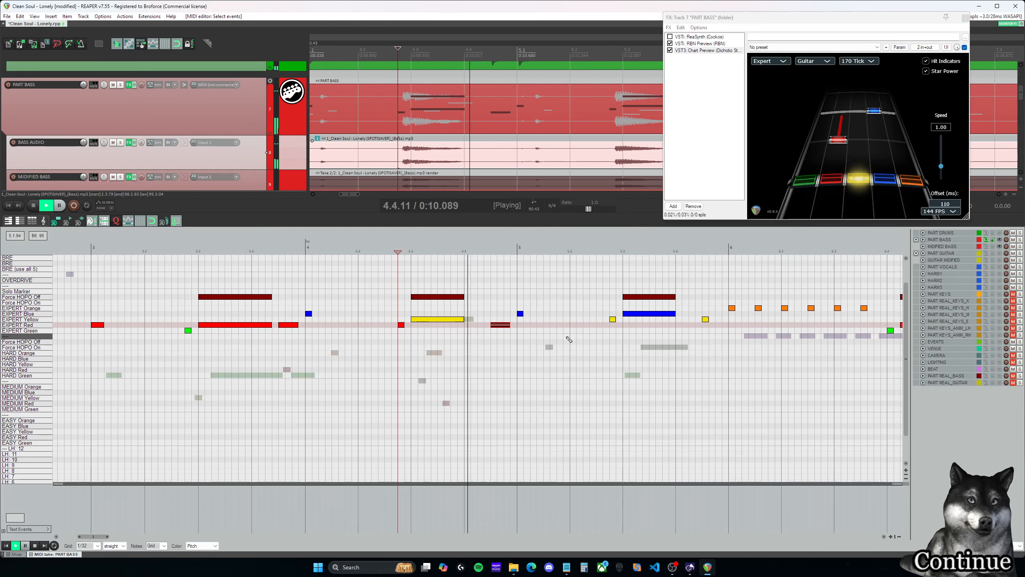
key(space)
drag(97, 536, 92, 536)
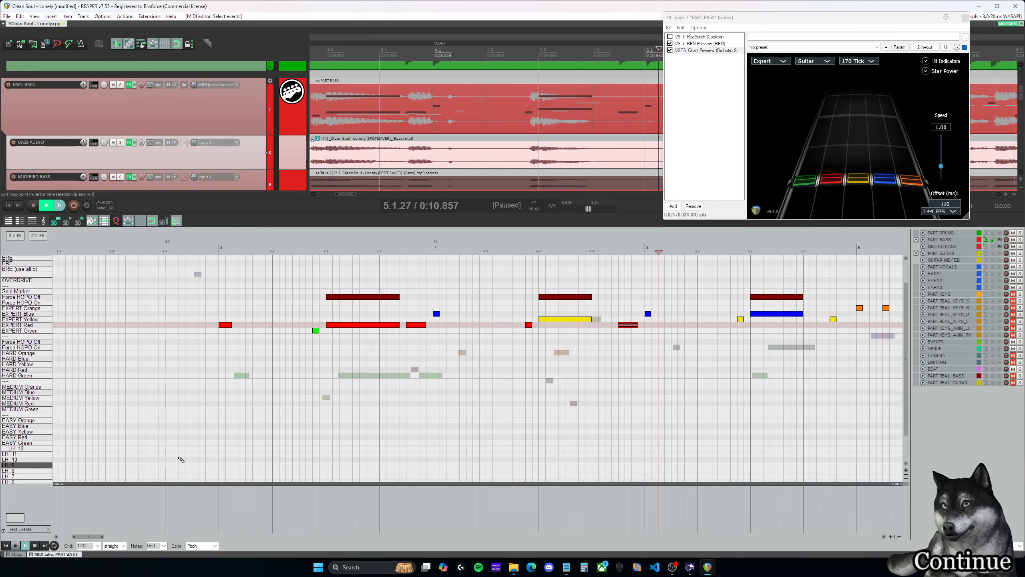
click(219, 247)
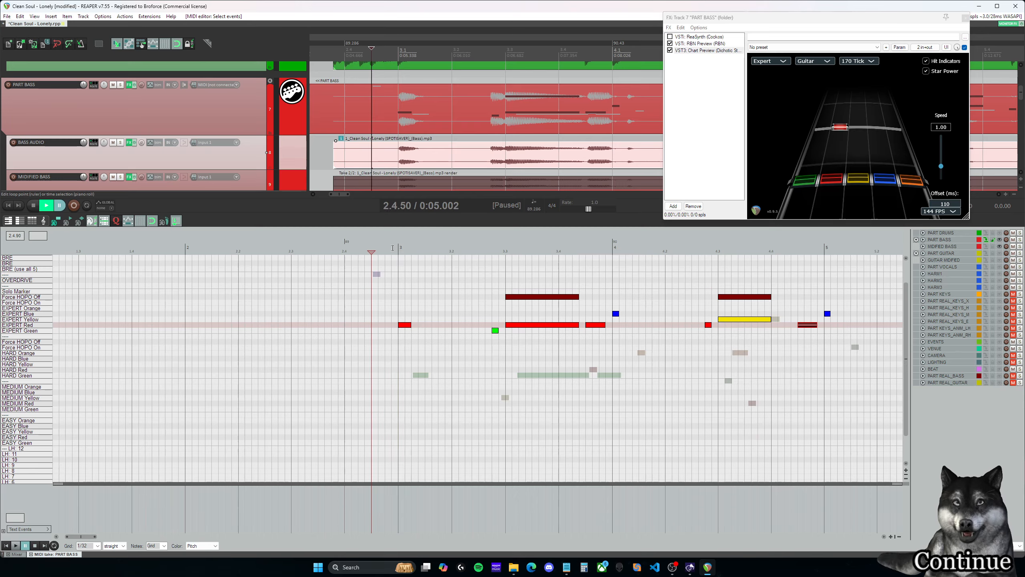
click(392, 247)
key(space)
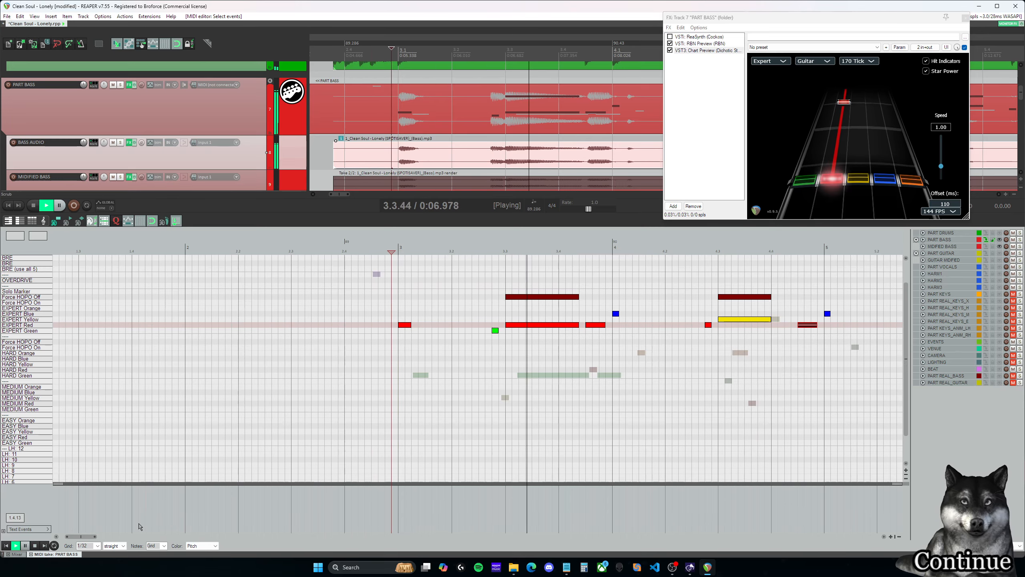
- Add an Expert yellow note at 8.1.00 and play back from there to locate the following bass notes
drag(84, 537, 119, 540)
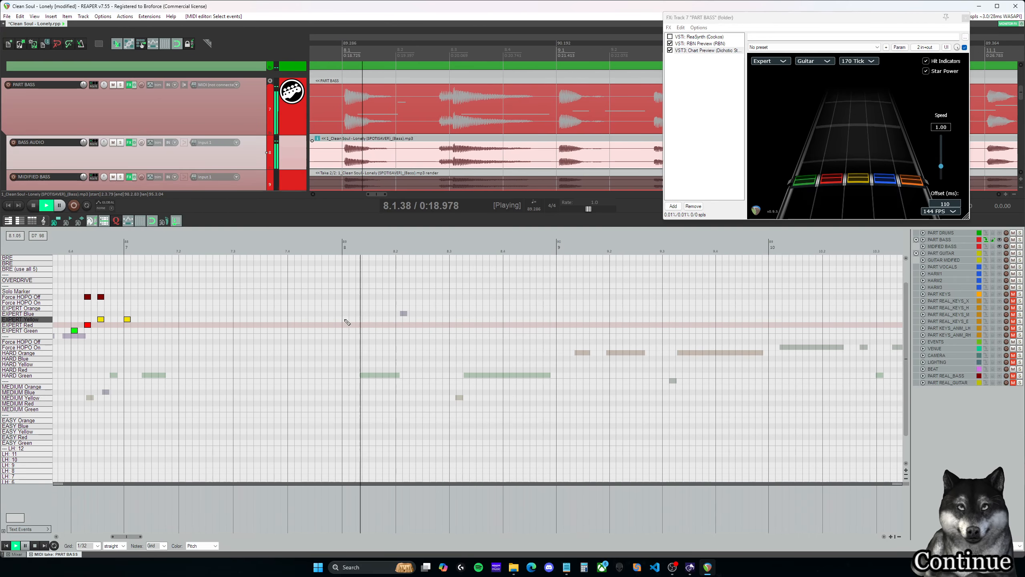
click(345, 319)
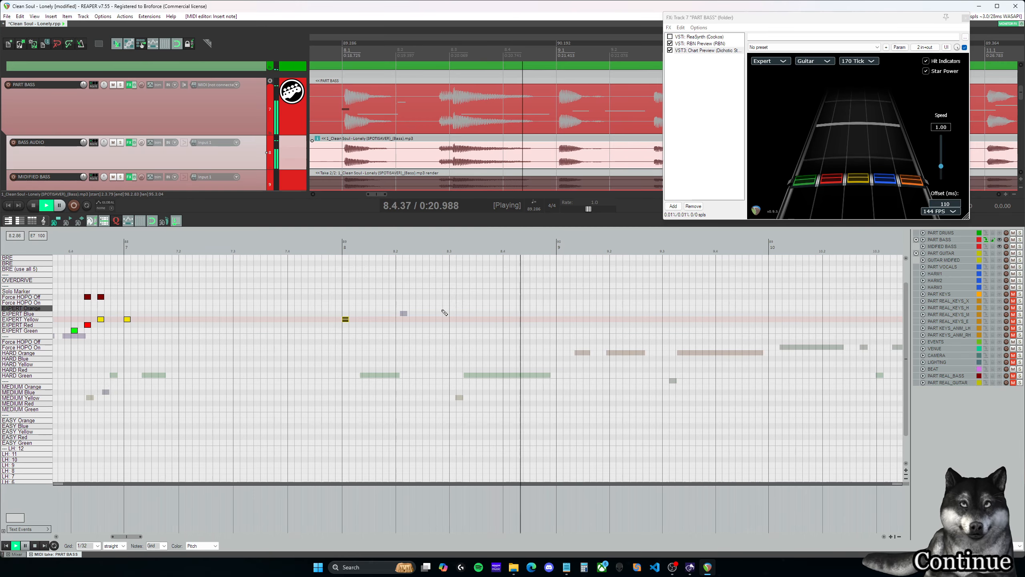
key(space)
click(346, 248)
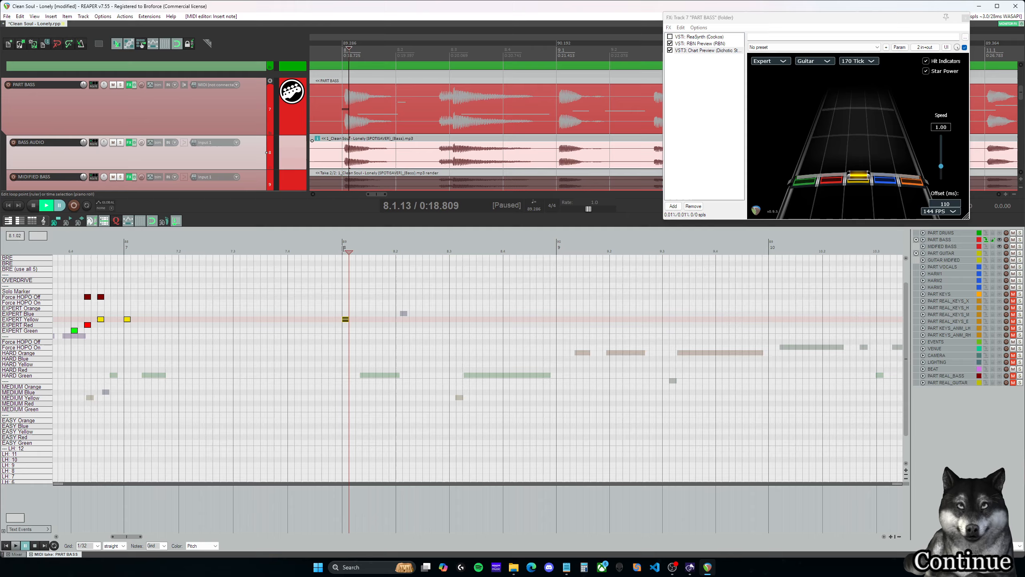
key(space)
- Add an Expert green note at 8.2.75 and an Expert yellow note at 8.3.00, and play them back
key(space)
click(439, 331)
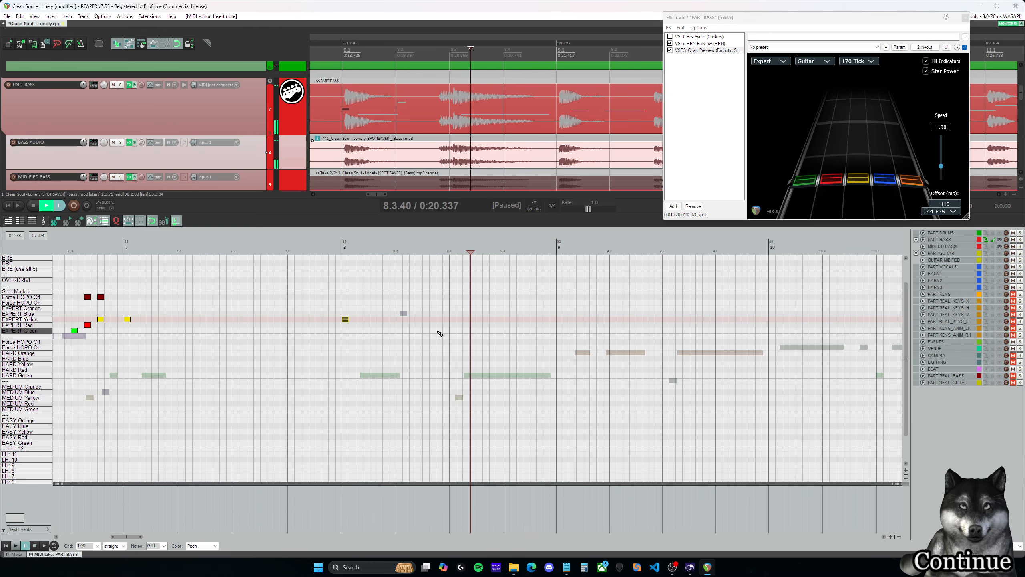
click(453, 320)
key(space)
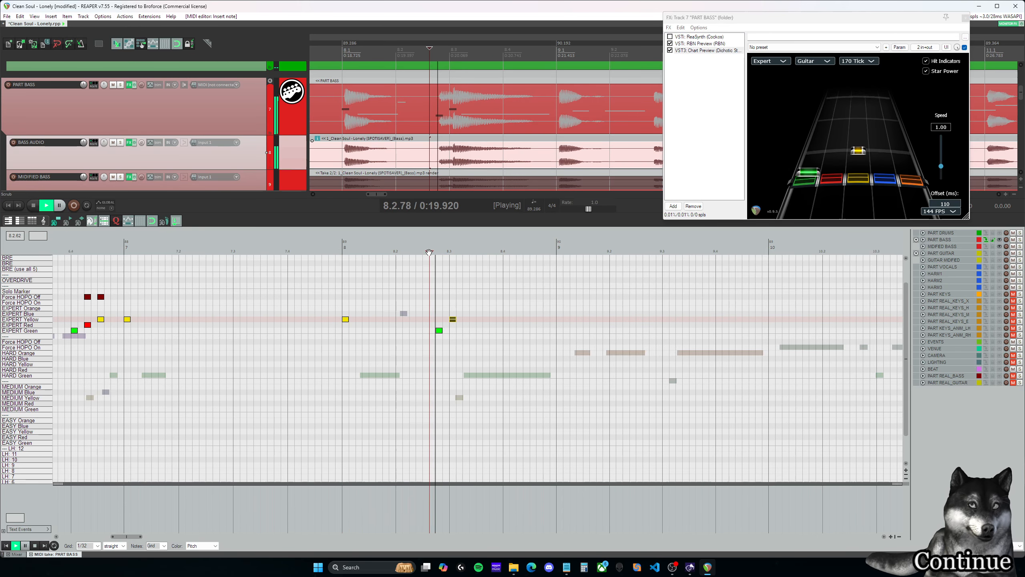
key(space)
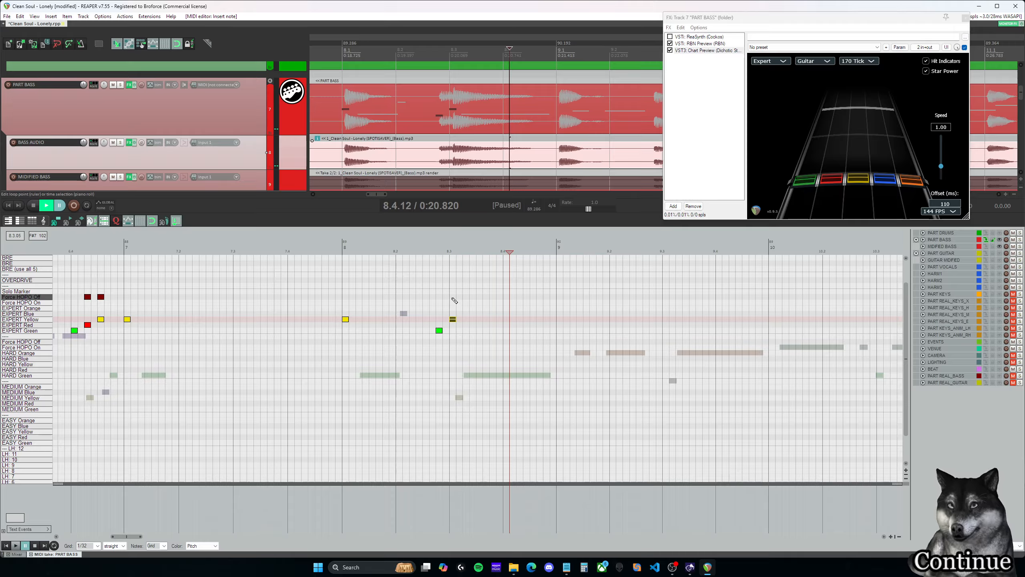
- Add a Force HOPO Off marker at 8.3.00, extend it and the yellow note to just before measure 9, and play back
click(453, 297)
drag(460, 328, 460, 329)
drag(452, 284, 535, 316)
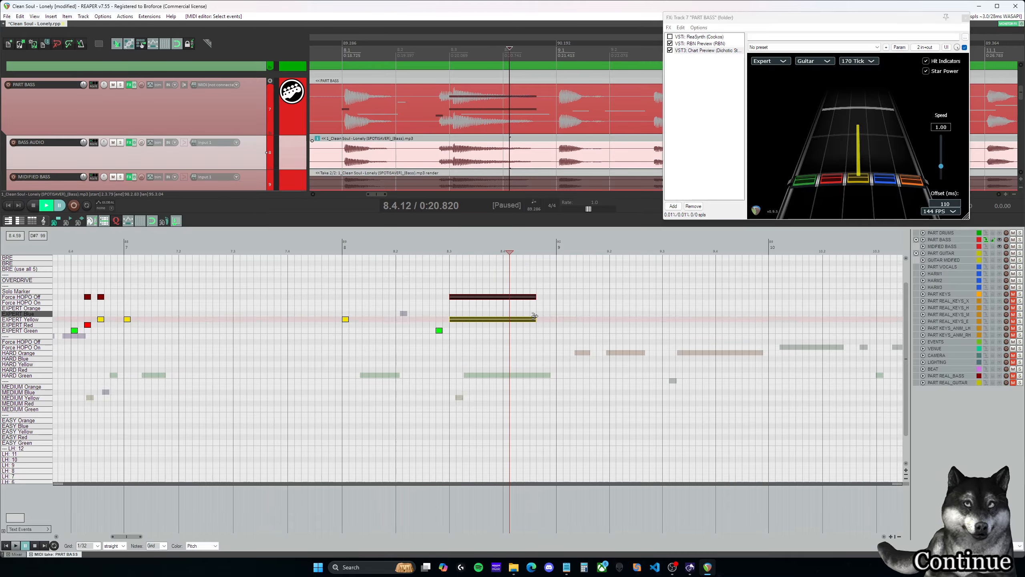
click(452, 281)
key(space)
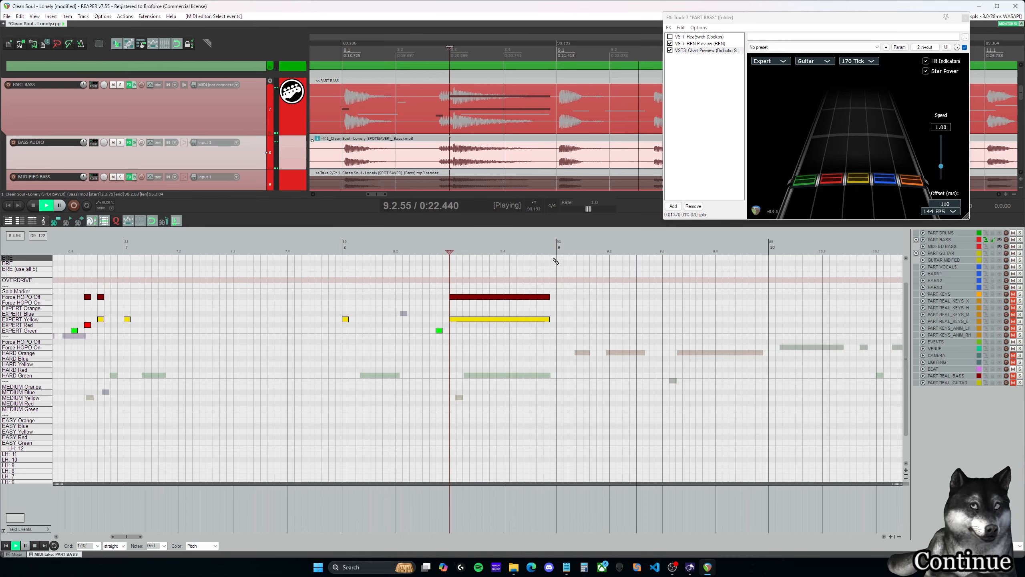
- Add an Expert note at 9.1.00, place it on the blue lane, and play back from about 8.2.75
click(556, 251)
key(ctrl+space)
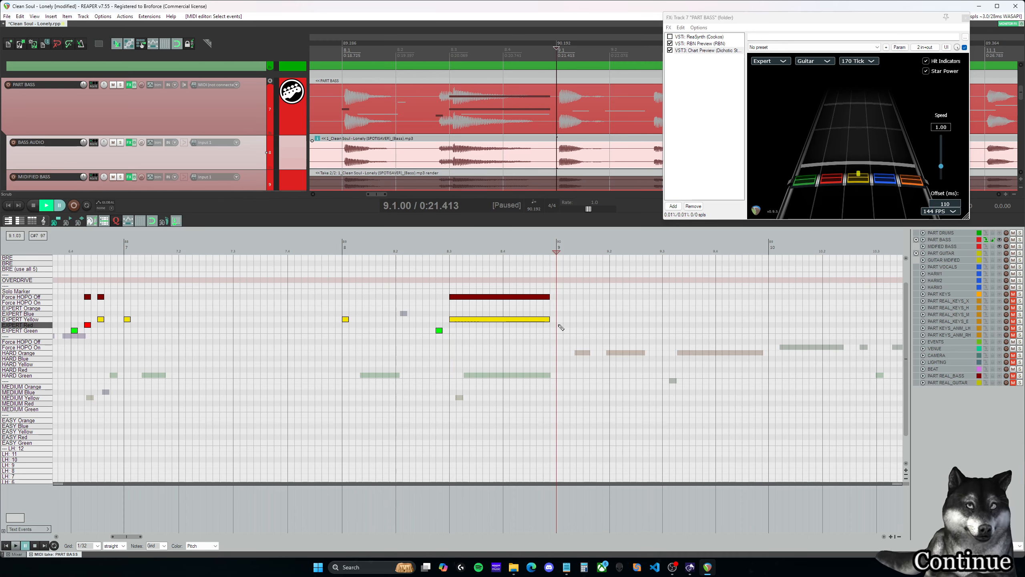
drag(123, 538, 132, 538)
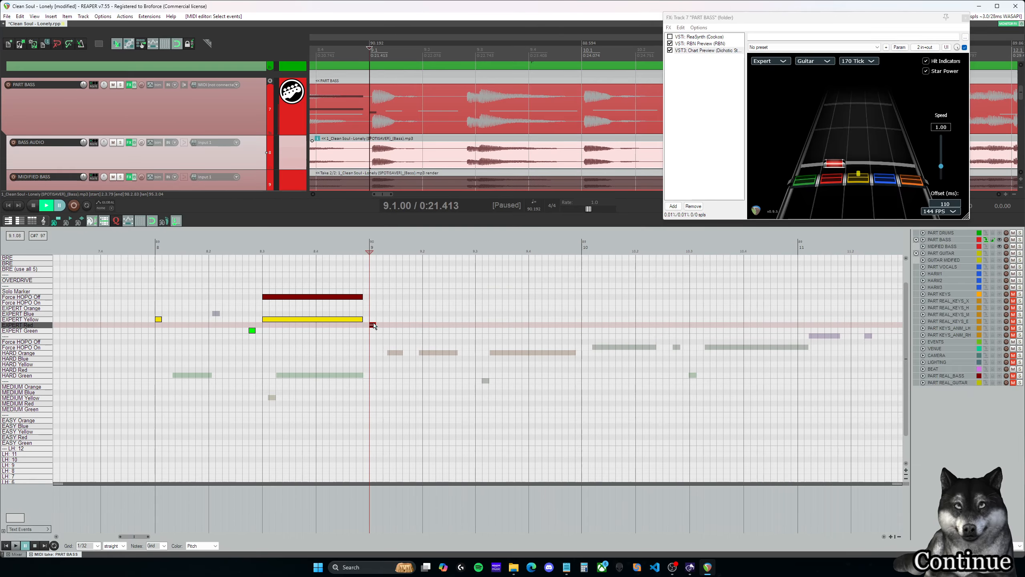
drag(374, 325, 372, 315)
click(245, 249)
key(space)
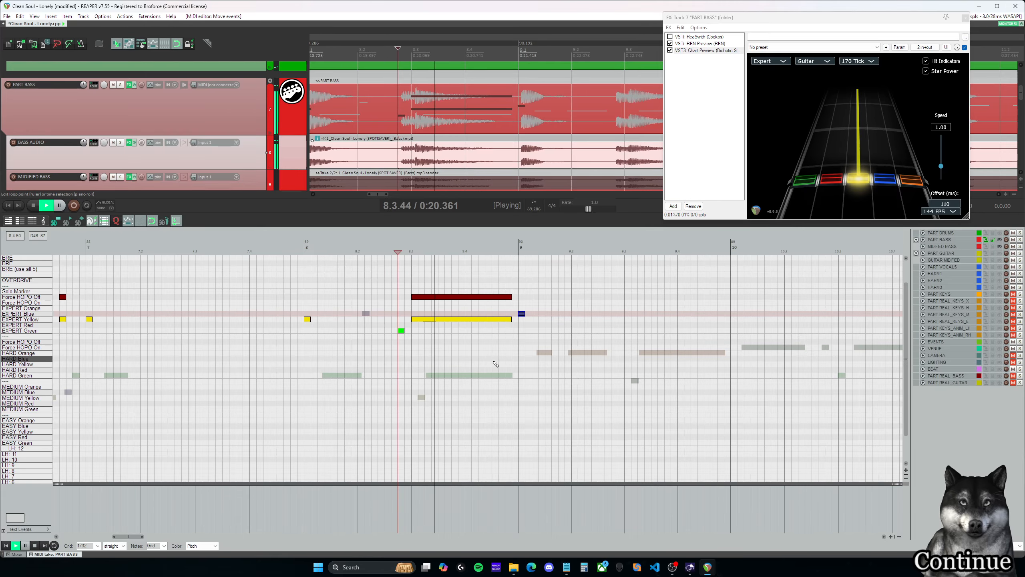
key(space)
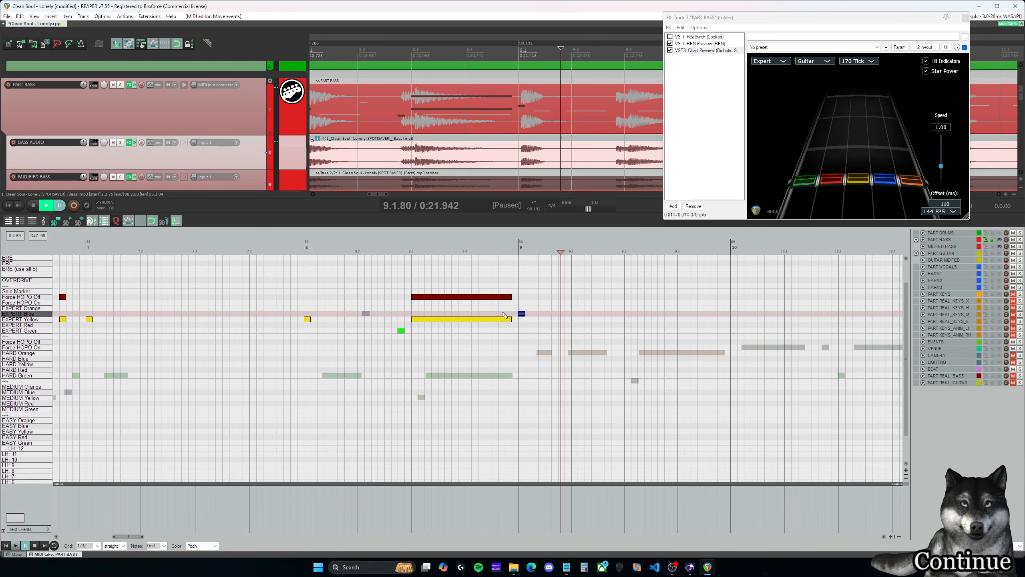
- Move the yellow sustain at 8.3.00 to the Expert red lane and play back from about 8.2.75 into measure 10
drag(462, 320, 462, 325)
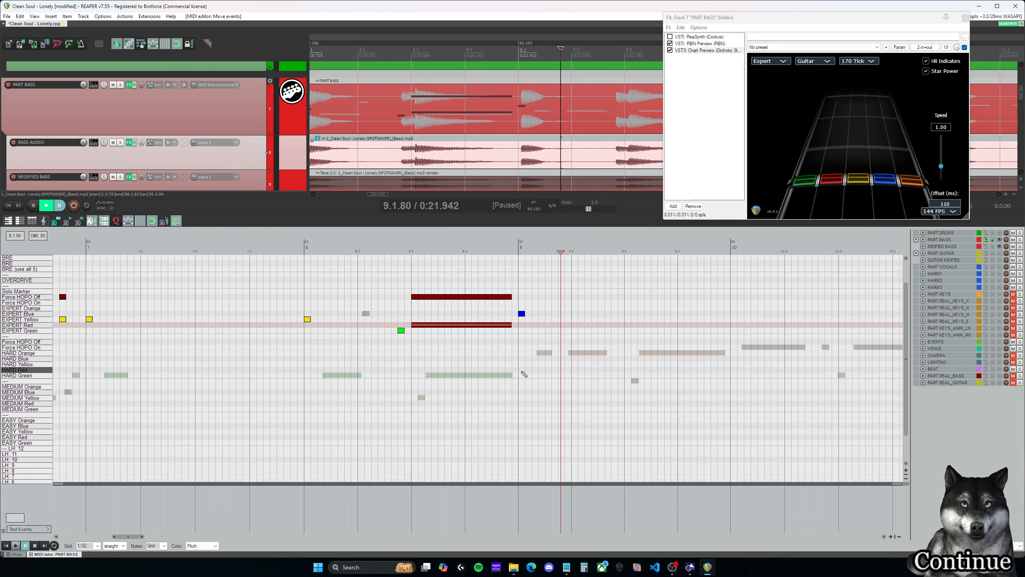
click(522, 314)
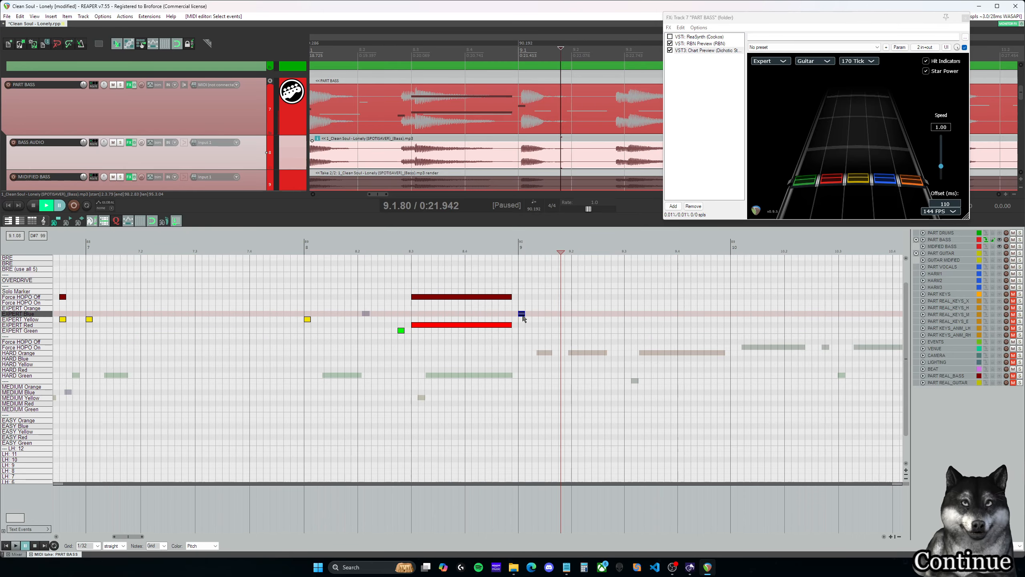
scroll(139, 540, right, 3)
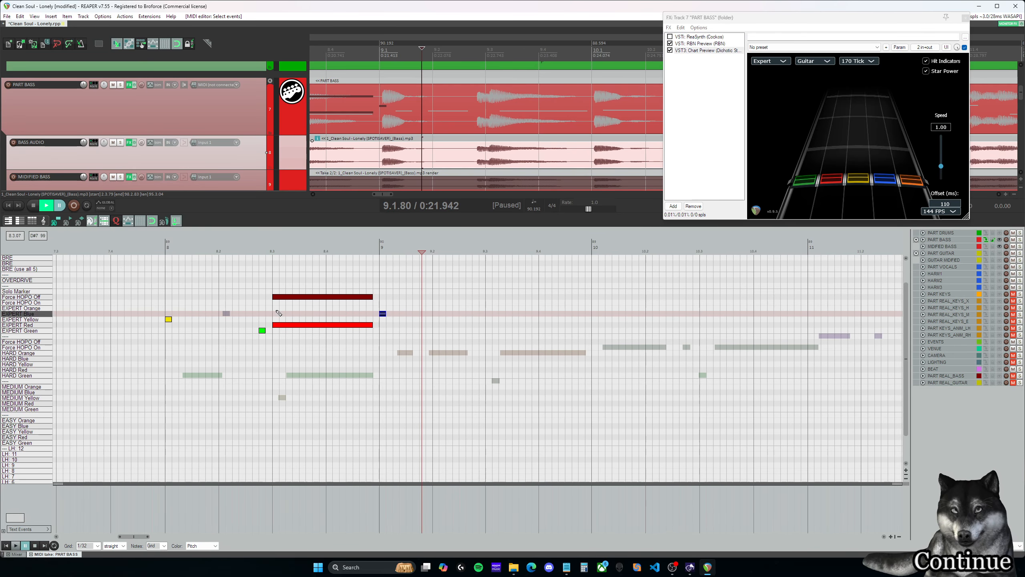
click(260, 248)
key(space)
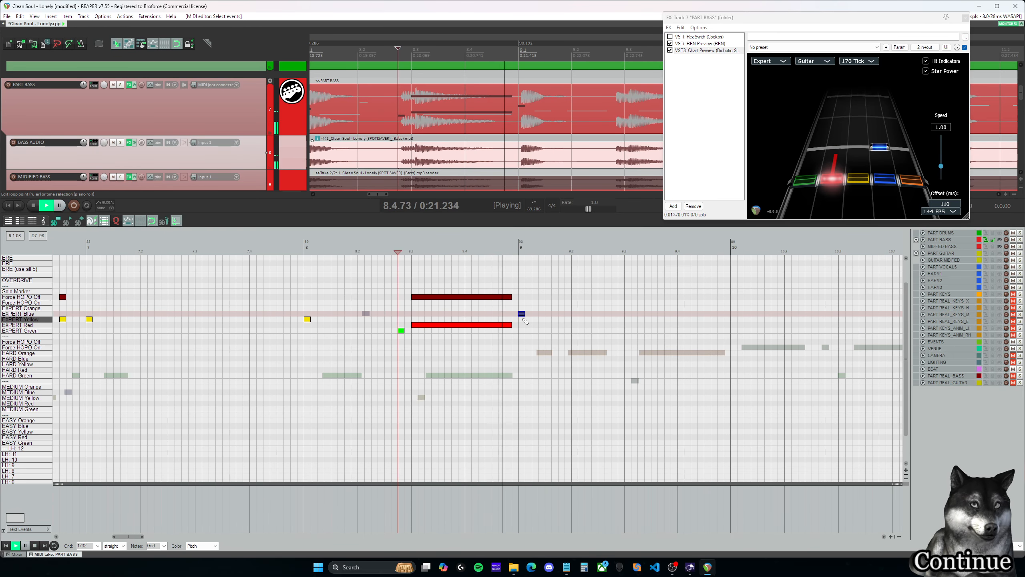
scroll(136, 540, right, 2)
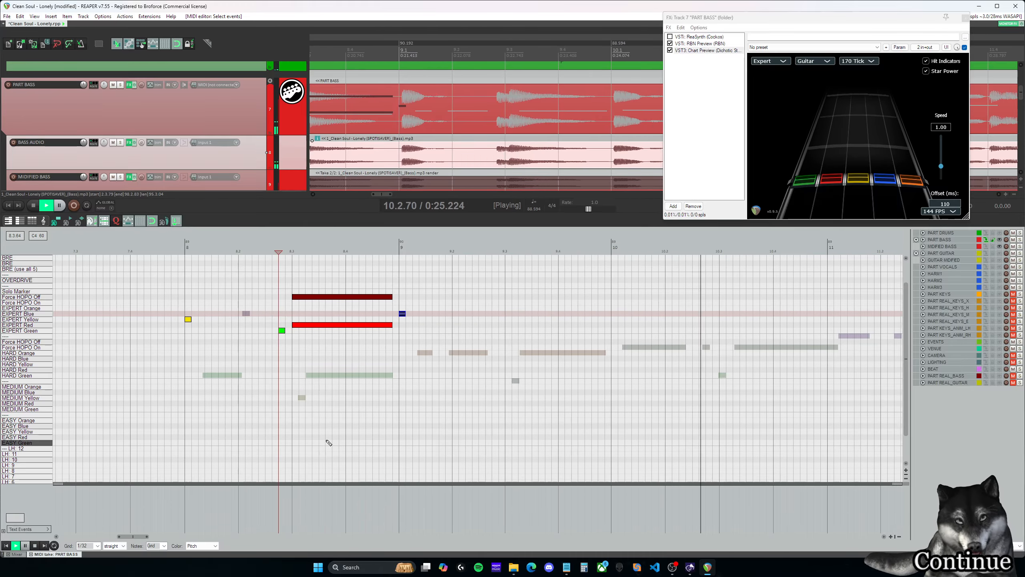
- Play back the charted phrase from about 3.3.00, and audition the uncharted passage from measure 10 into measure 12 for comparison
key(ctrl+space)
scroll(366, 435, down, 6)
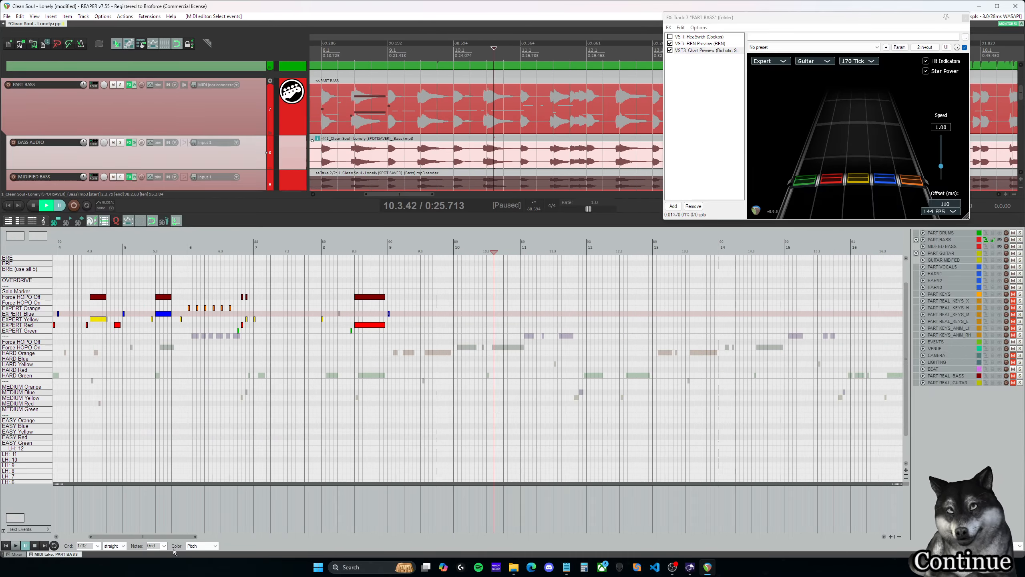
scroll(137, 540, left, 6)
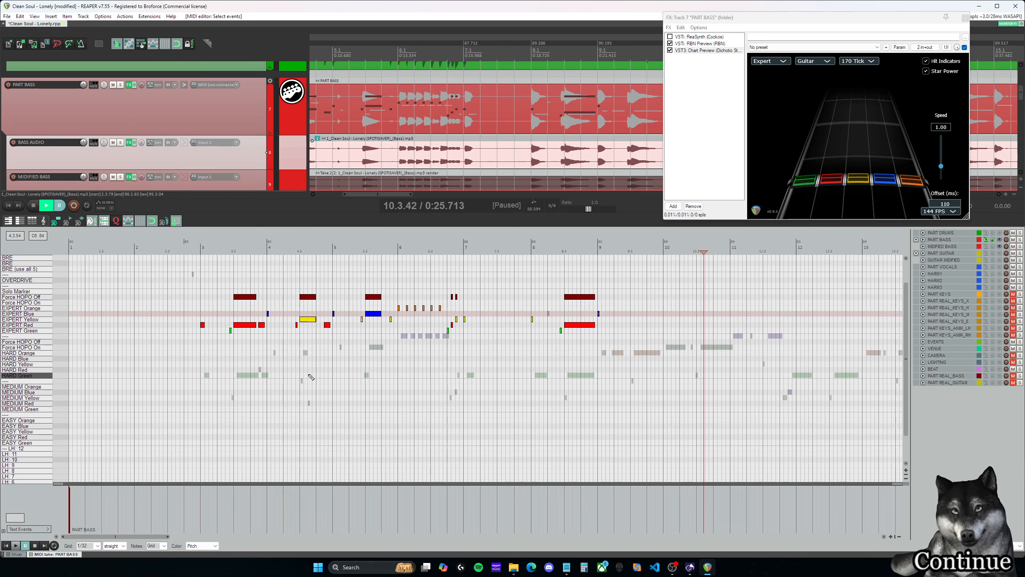
click(233, 246)
key(space)
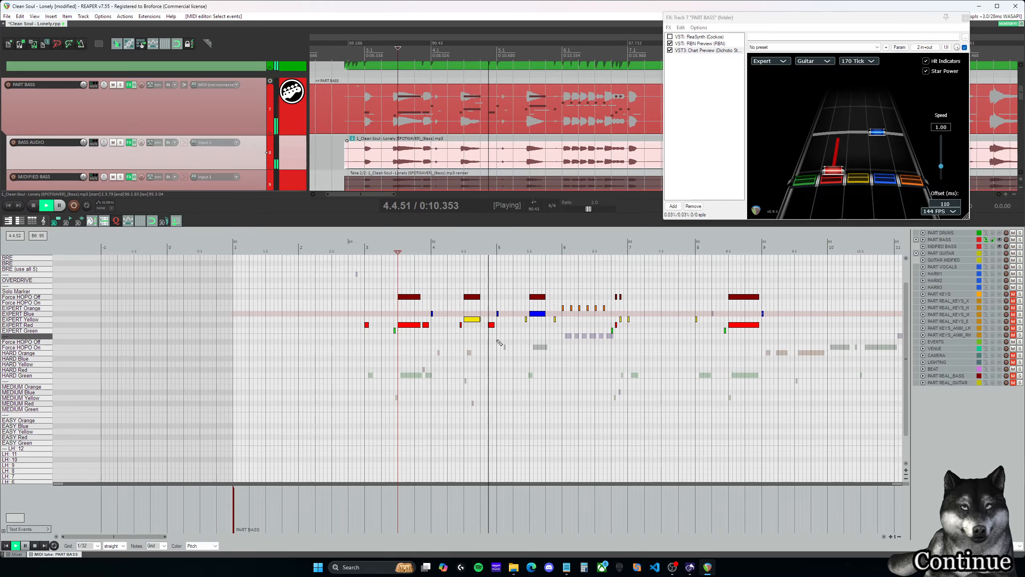
key(space)
click(832, 247)
key(space)
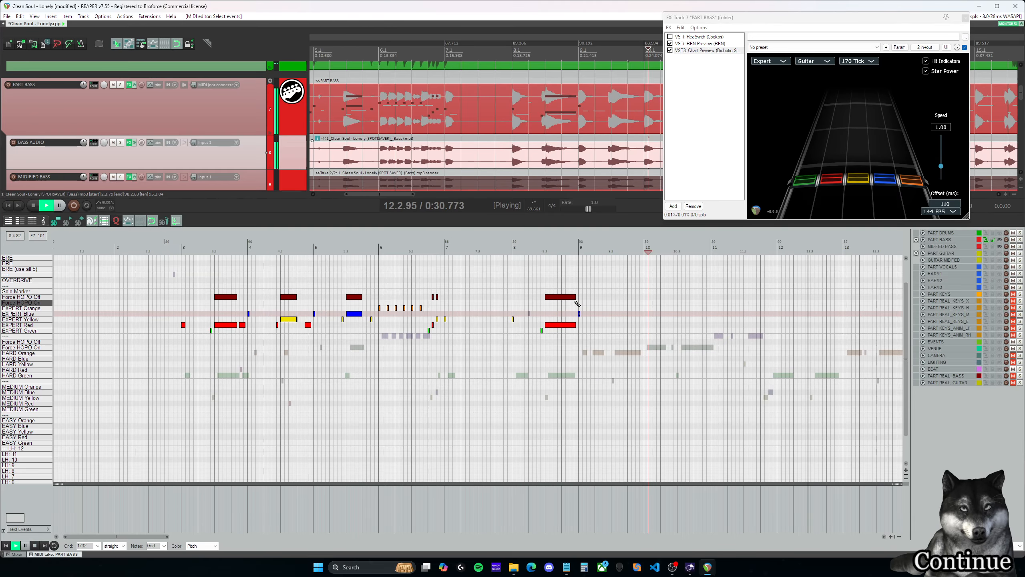
key(ctrl+space)
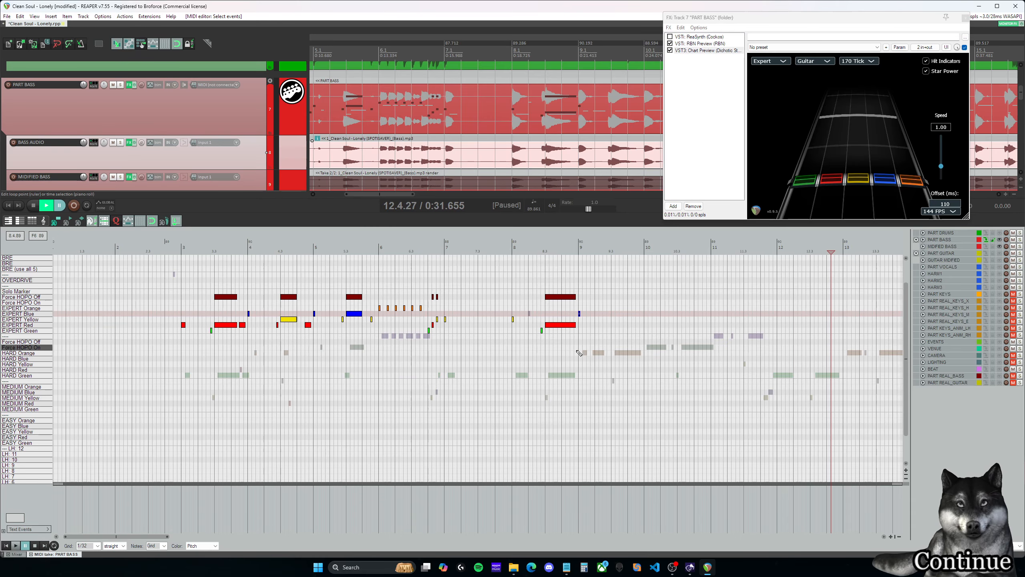
drag(589, 344, 560, 326)
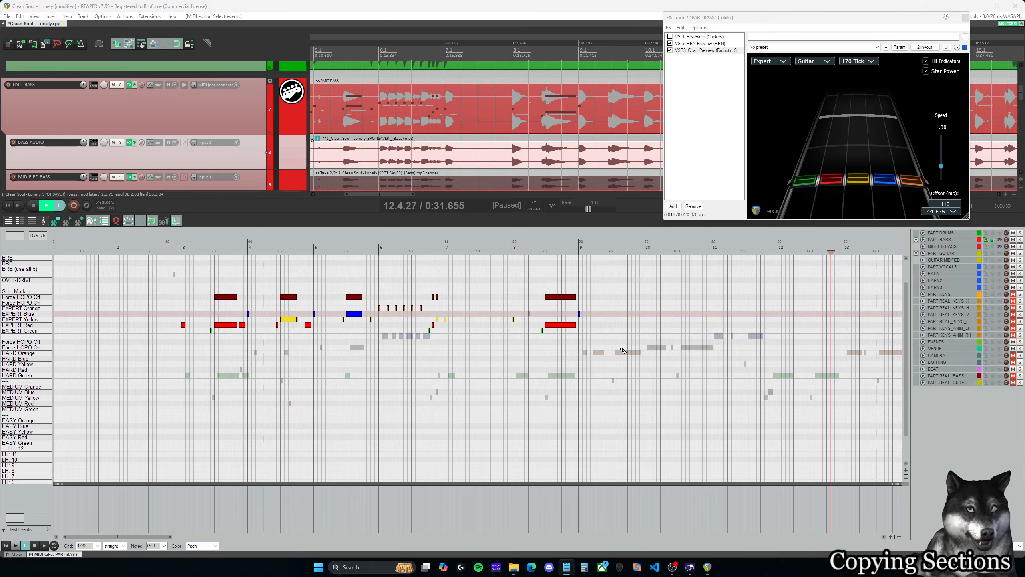
click(621, 348)
click(544, 297)
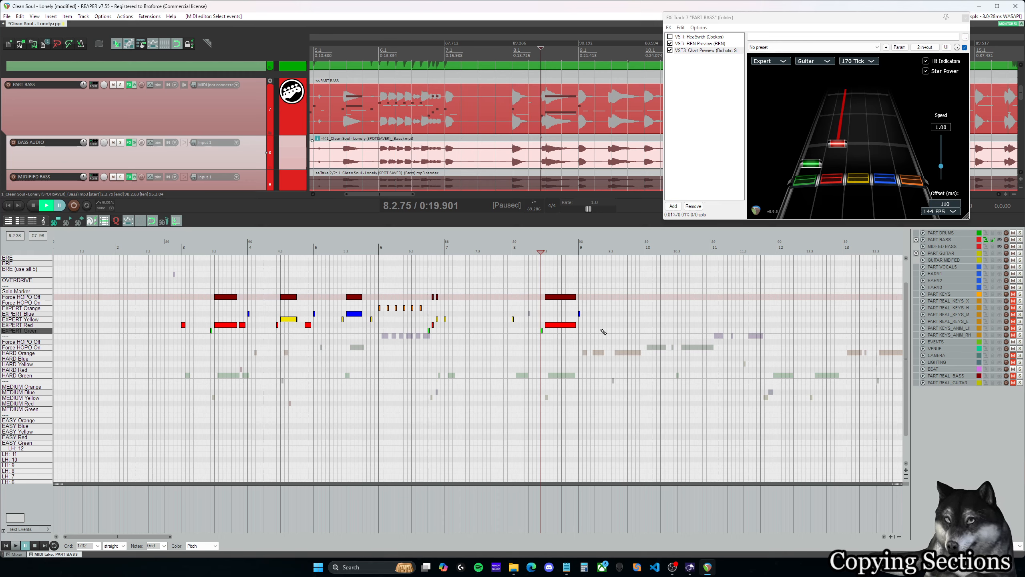
key(Left)
key(Left)
key(Left)
key(Left)
key(Left)
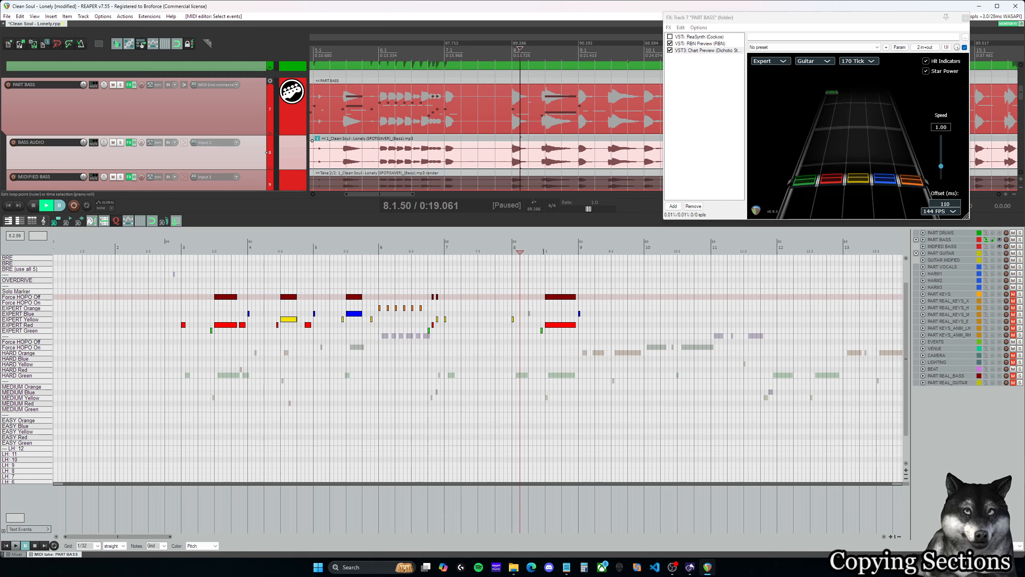
click(542, 251)
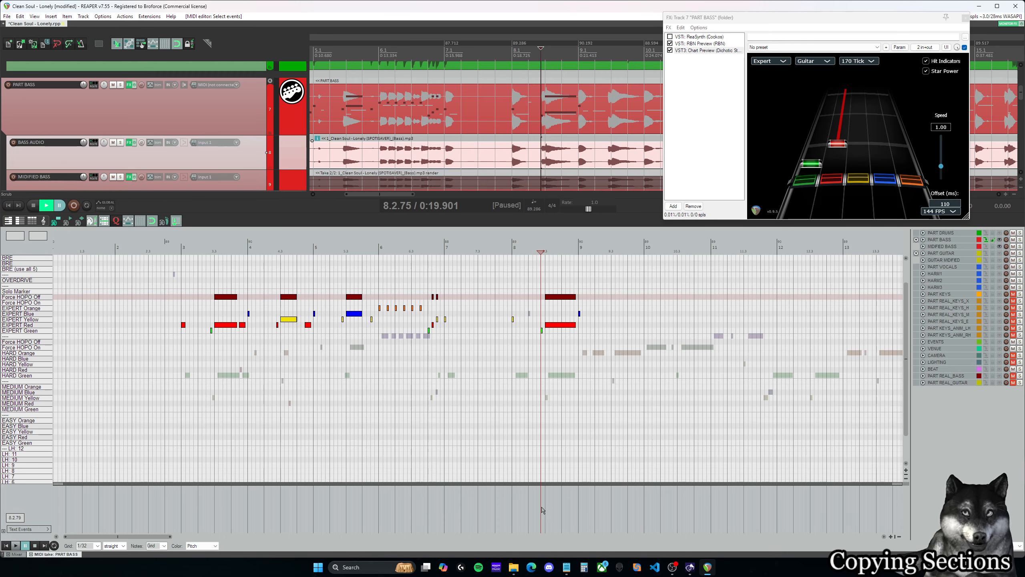
key(Right)
key(Right)
key(Right)
key(Right)
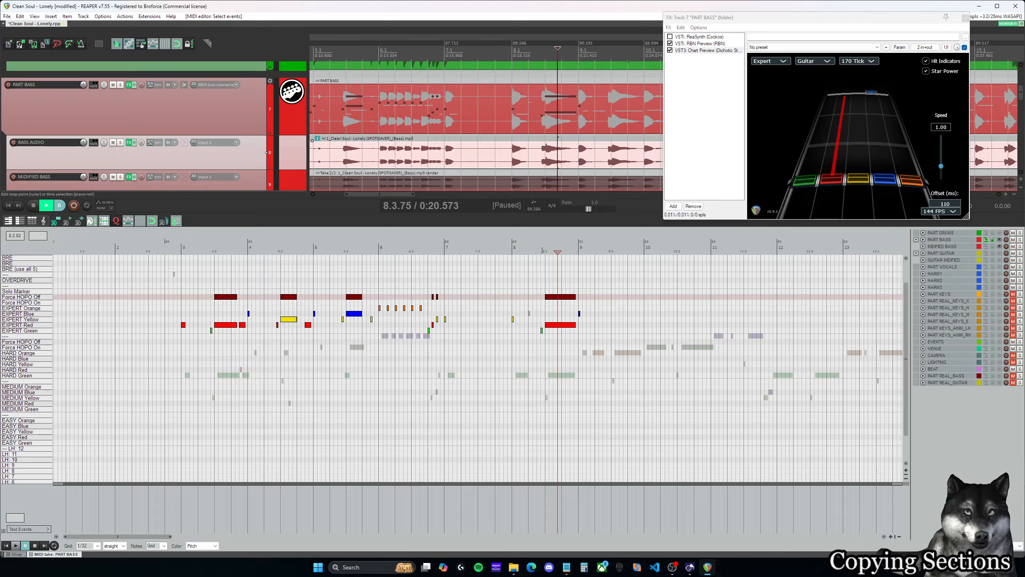
drag(542, 251, 508, 250)
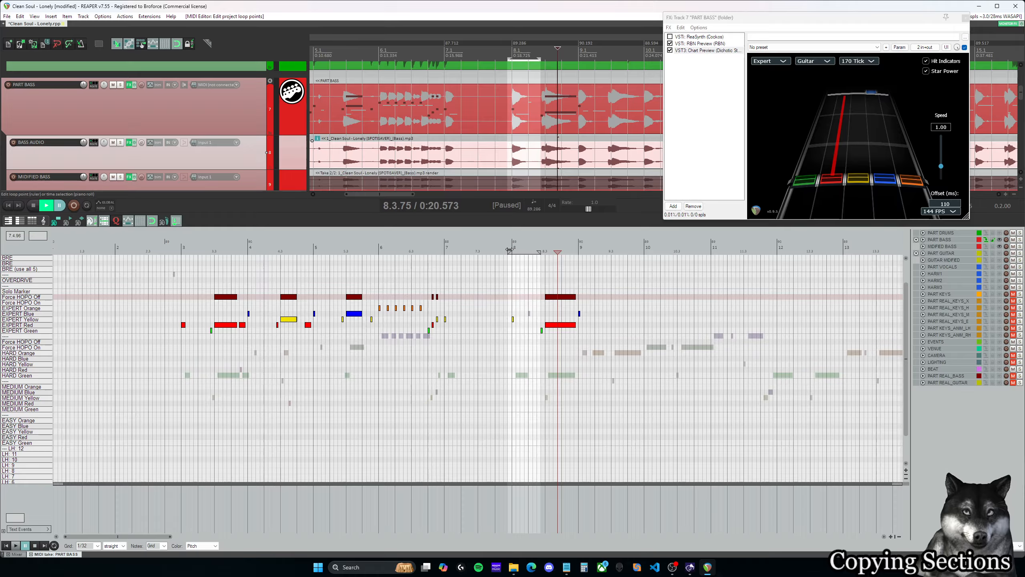
- Delete the Expert notes and the Force HOPO Off marker from 8.2.75 through 9.1.00
click(543, 337)
drag(609, 350, 534, 285)
key(Delete)
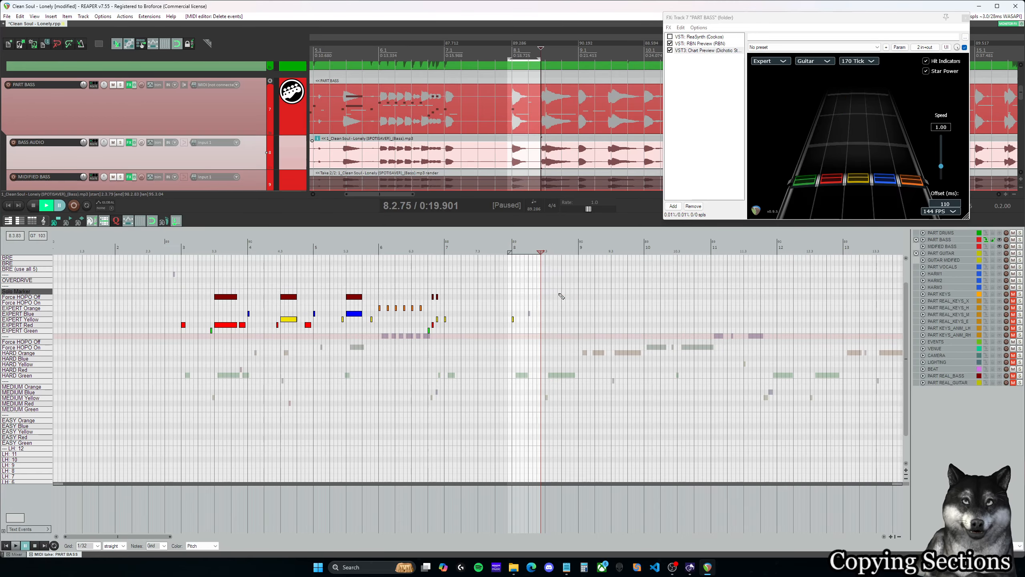
- Copy the Expert notes and HOPO markers from 3.2.75 through 8.1.00 so the copy starts at 8.2.75, and clear the time selection
drag(211, 345, 523, 263)
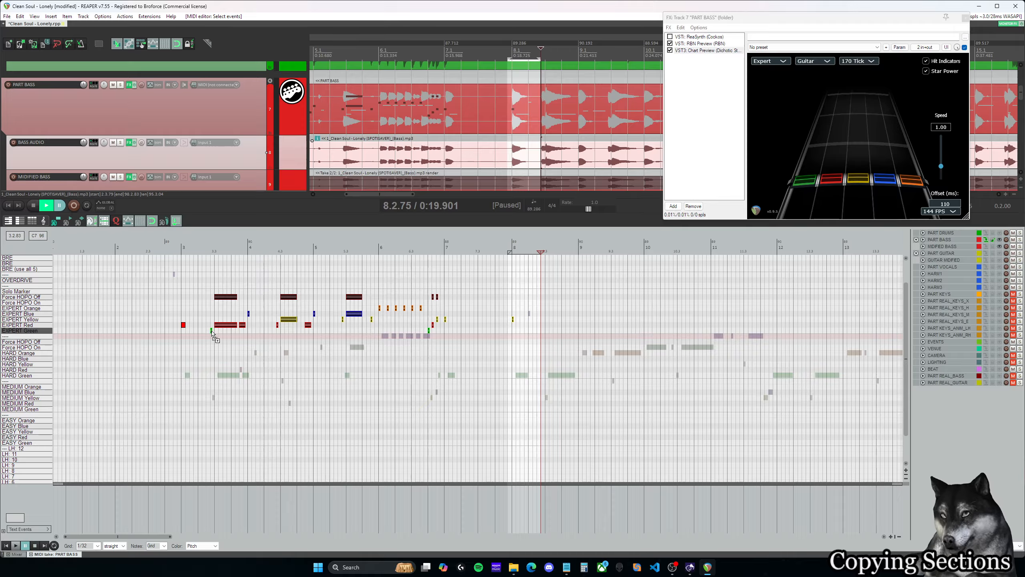
drag(213, 334, 547, 336)
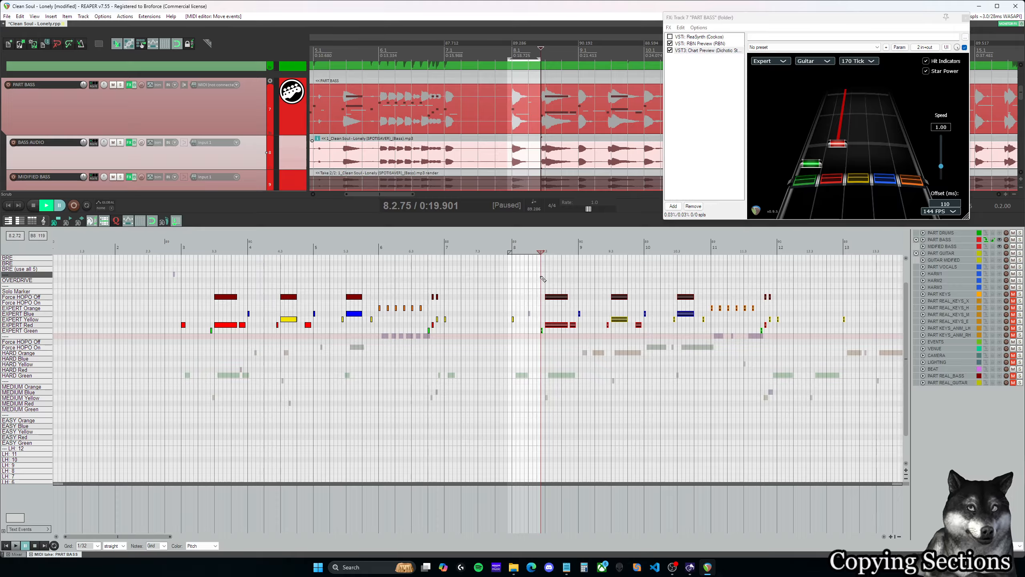
click(543, 278)
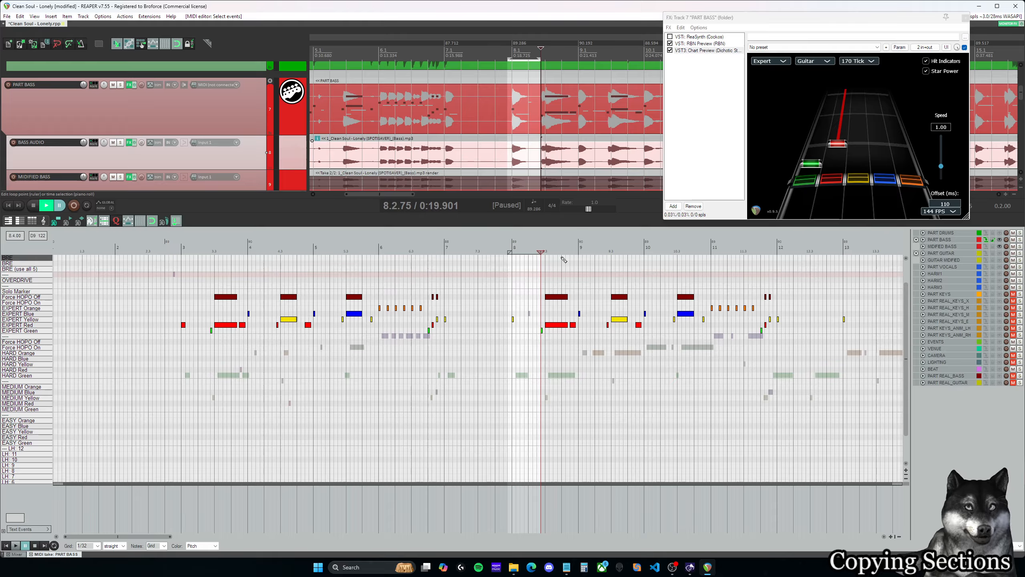
key(Escape)
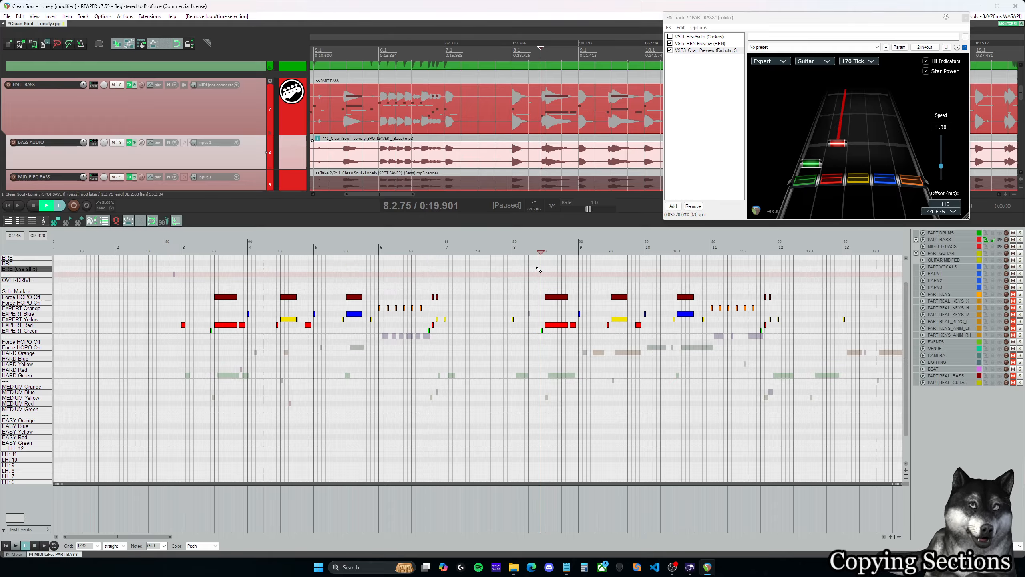
- Play back the copied section from about 8.2.75 and delete its short Expert red note at the end of measure 8
click(537, 269)
key(space)
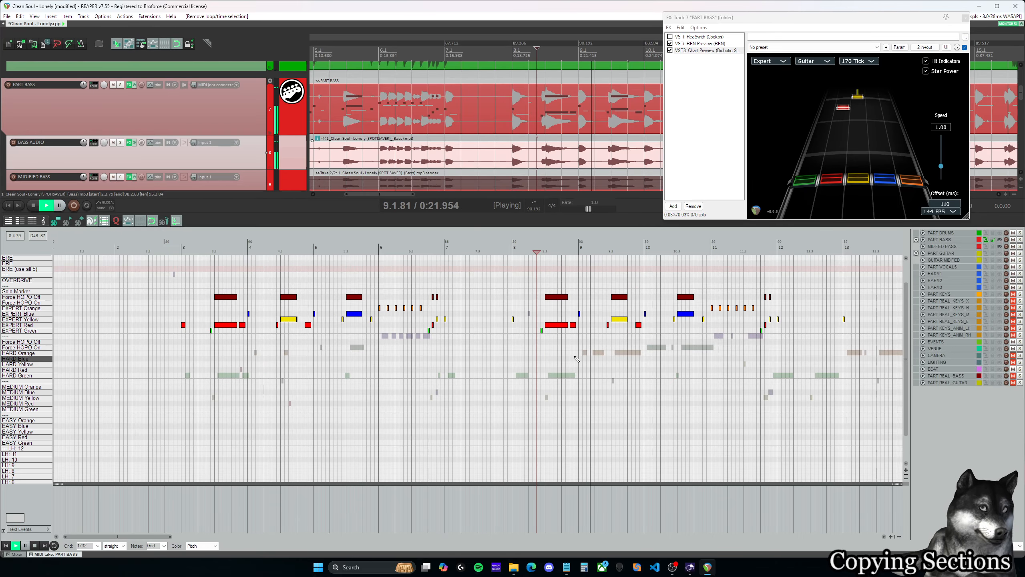
key(space)
drag(569, 317, 576, 340)
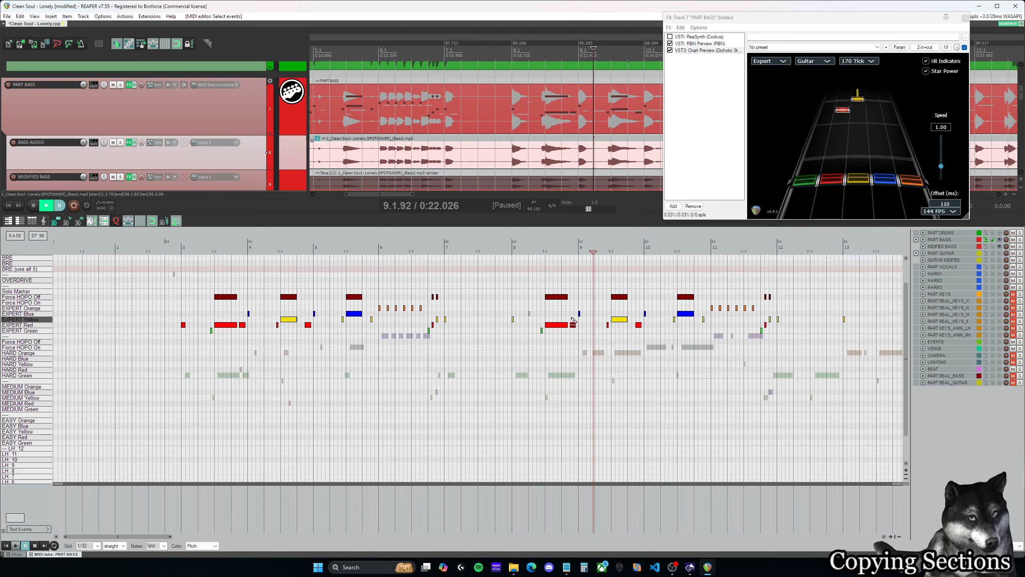
- Play back from 8.2.75 into measure 11 and delete the short red note ending measure 9 and the yellow note just before measure 11
click(541, 250)
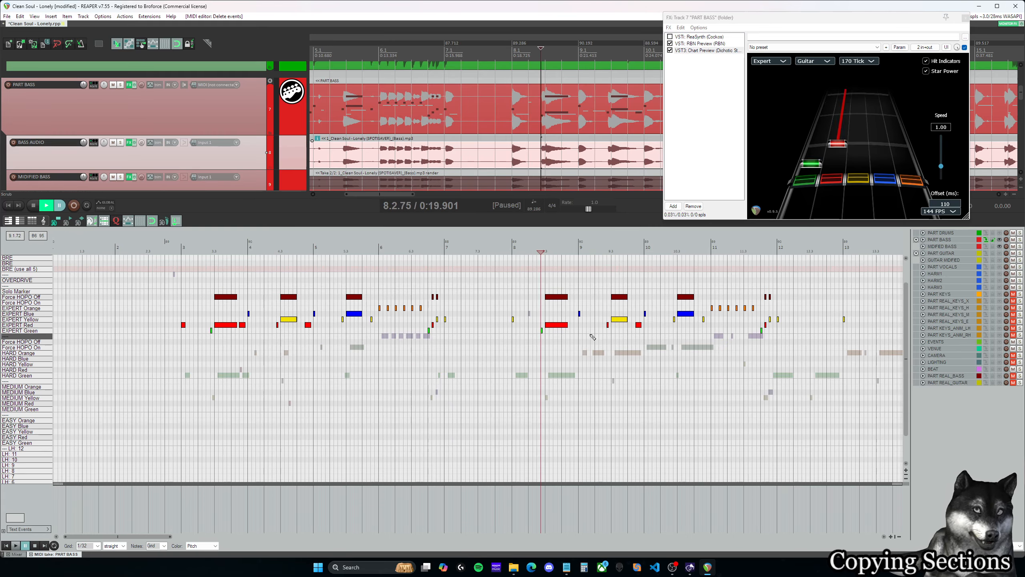
key(space)
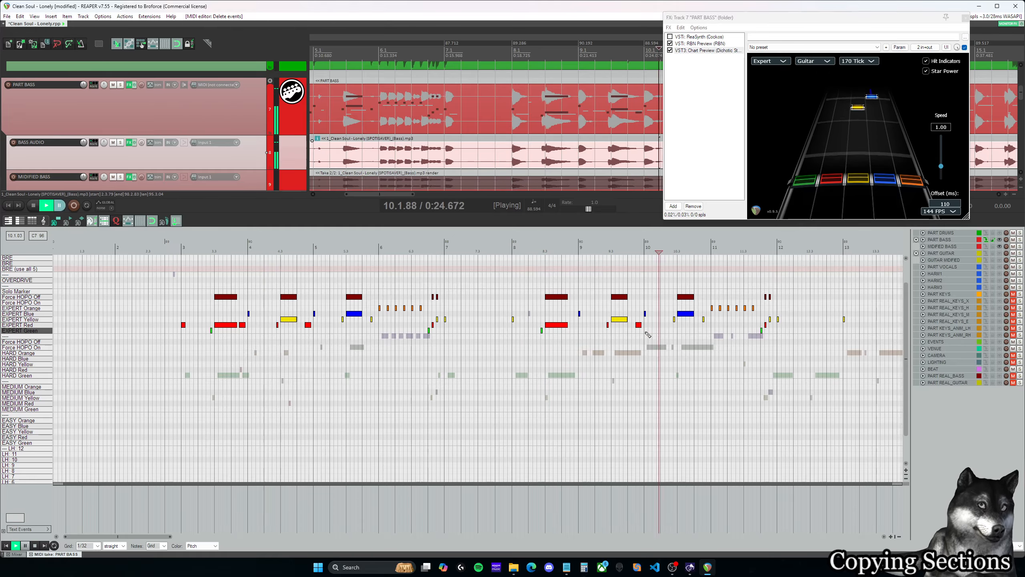
key(ctrl+space)
key(ctrl+space)
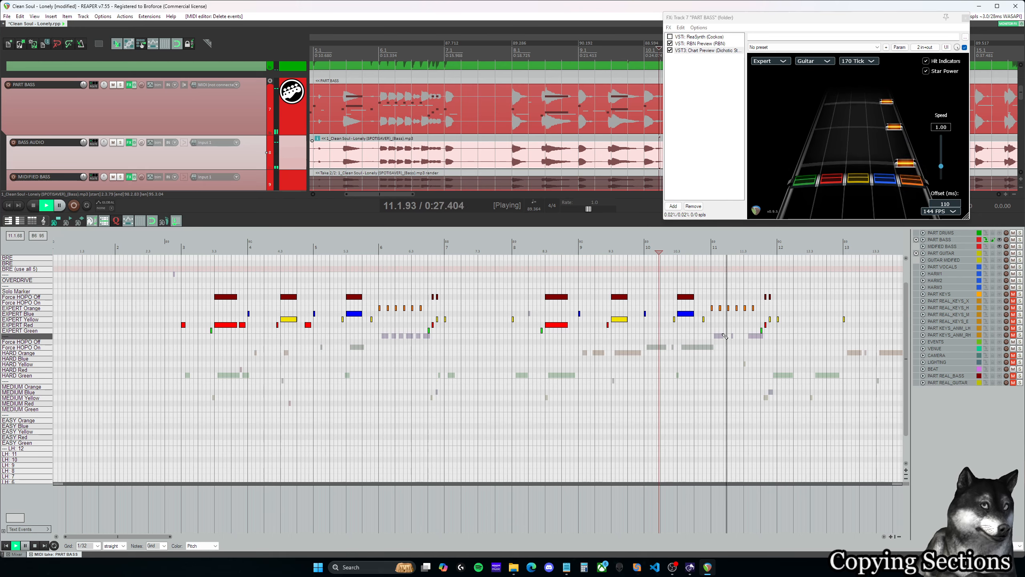
key(ctrl+space)
drag(714, 328, 697, 314)
key(Delete)
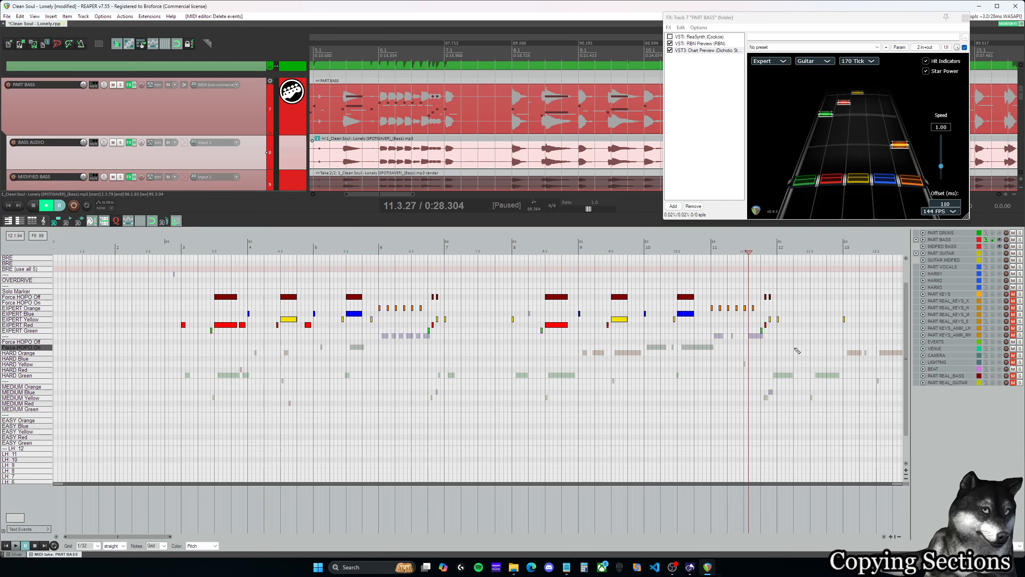
- Delete all copied notes and HOPO markers after the orange note at 11.1.00, and place the edit cursor at 11.1.00
drag(804, 349, 871, 363)
key(Delete)
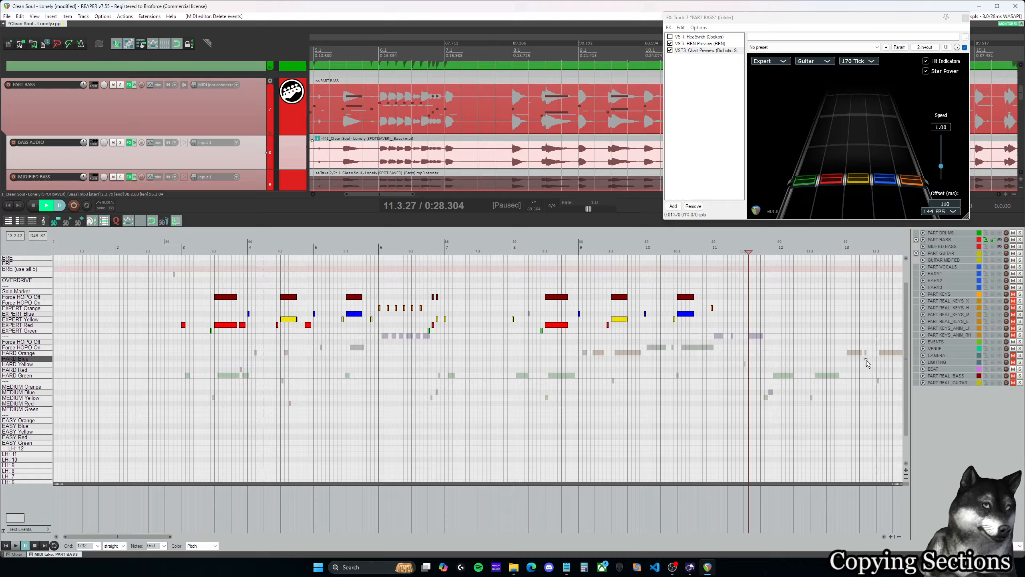
click(713, 277)
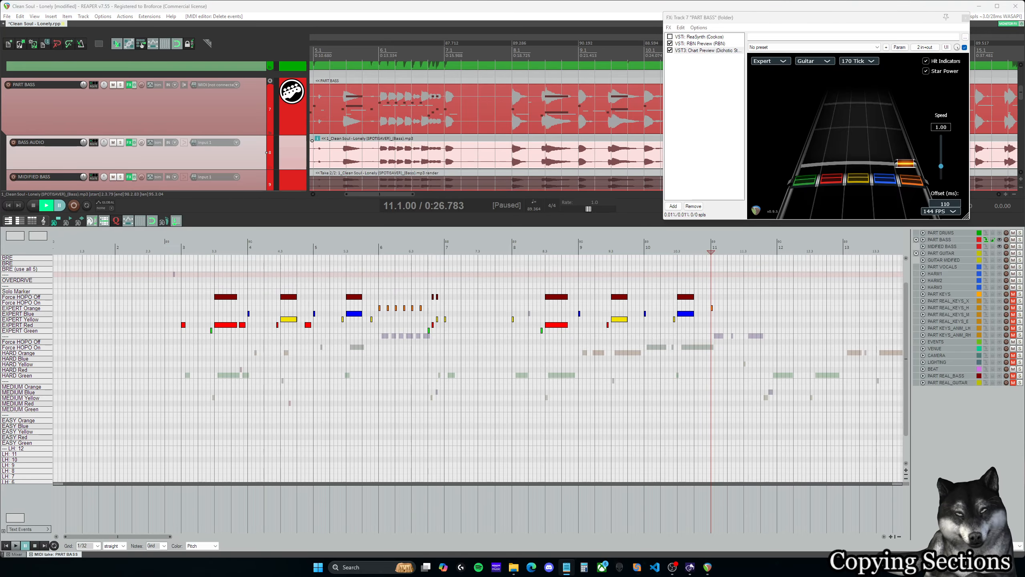
- Play back from about 10.2.75 into measure 11 and move the Expert orange note at 11.1.00 to the blue lane
click(674, 247)
key(space)
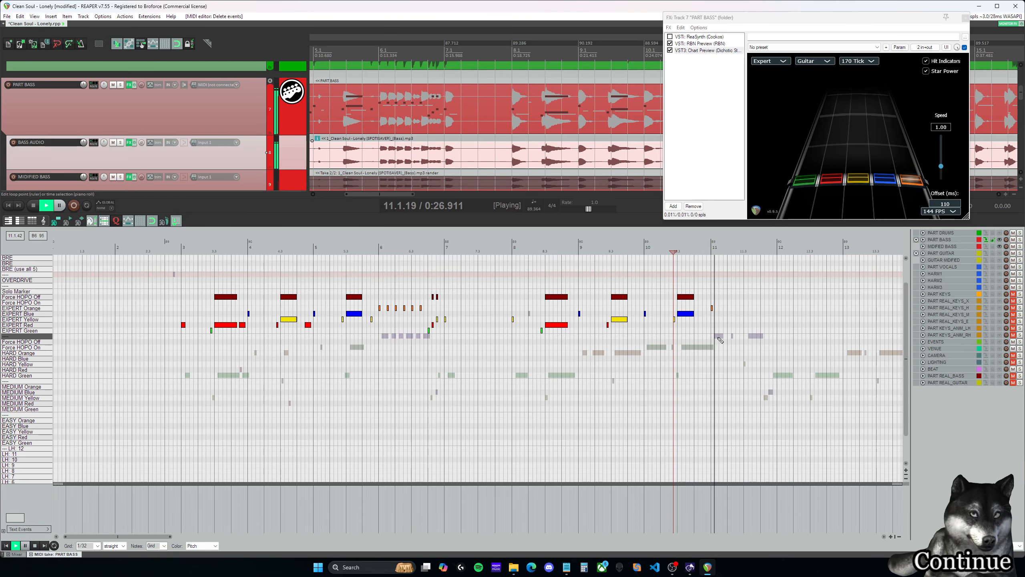
drag(150, 537, 185, 540)
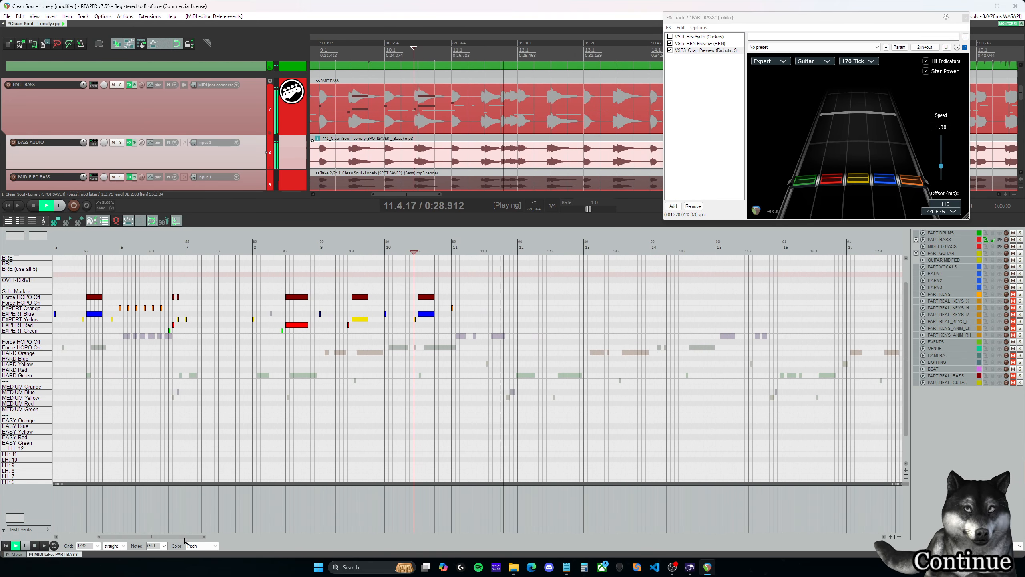
click(443, 247)
key(space)
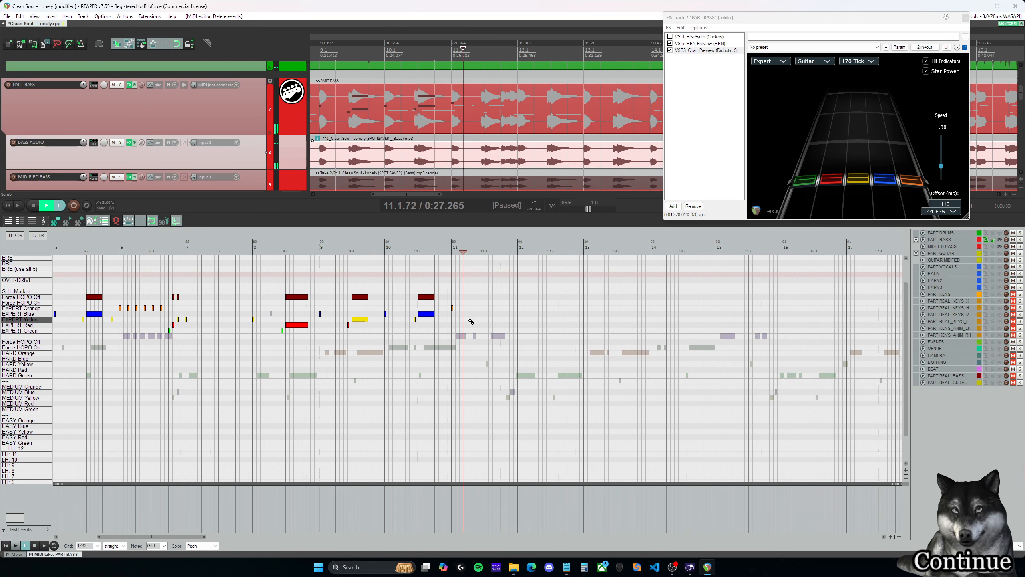
drag(452, 308, 453, 313)
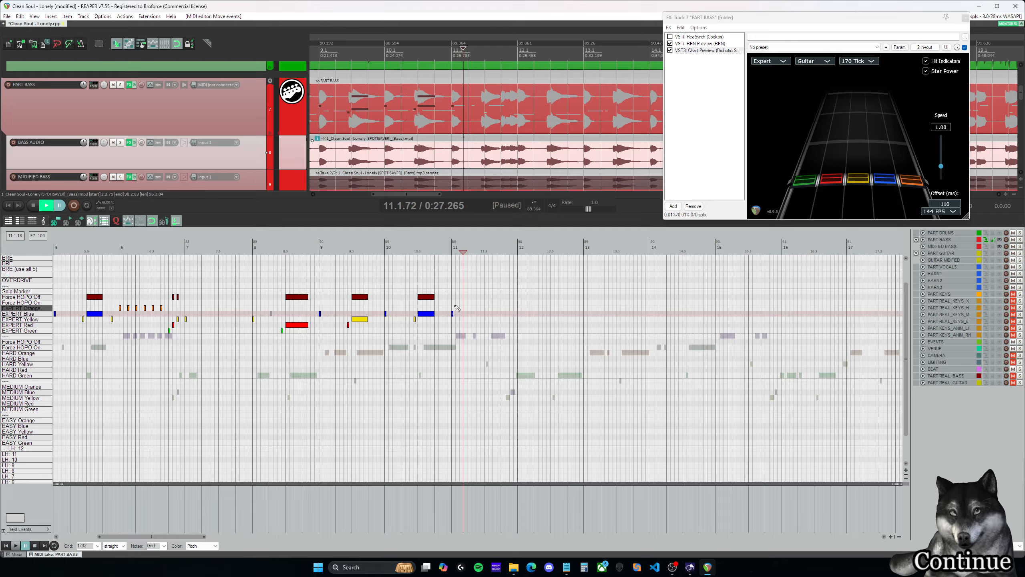
- Play back measure 11 and add an Expert orange note at 11.3.00
click(450, 247)
key(space)
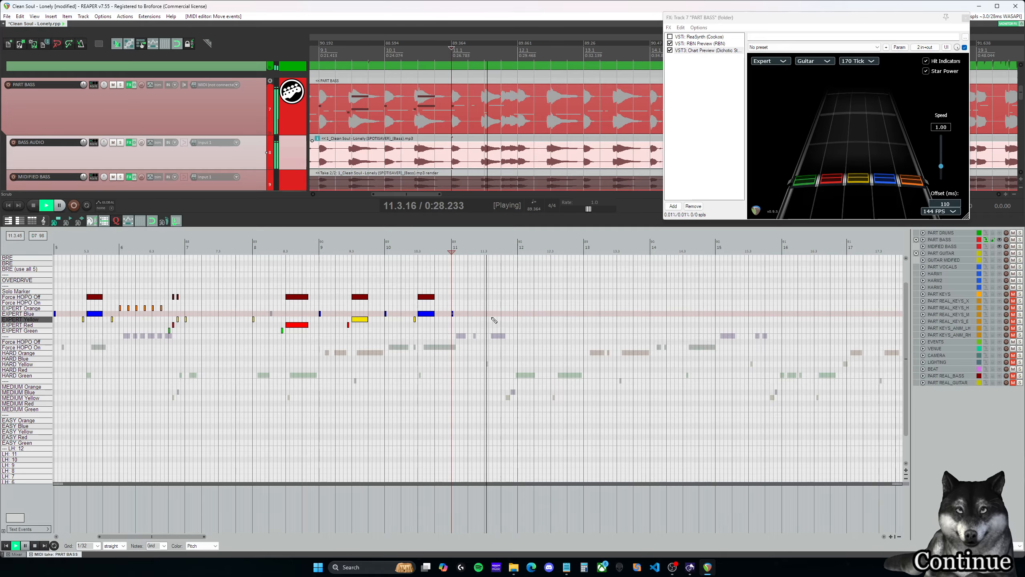
key(space)
scroll(487, 312, up, 4)
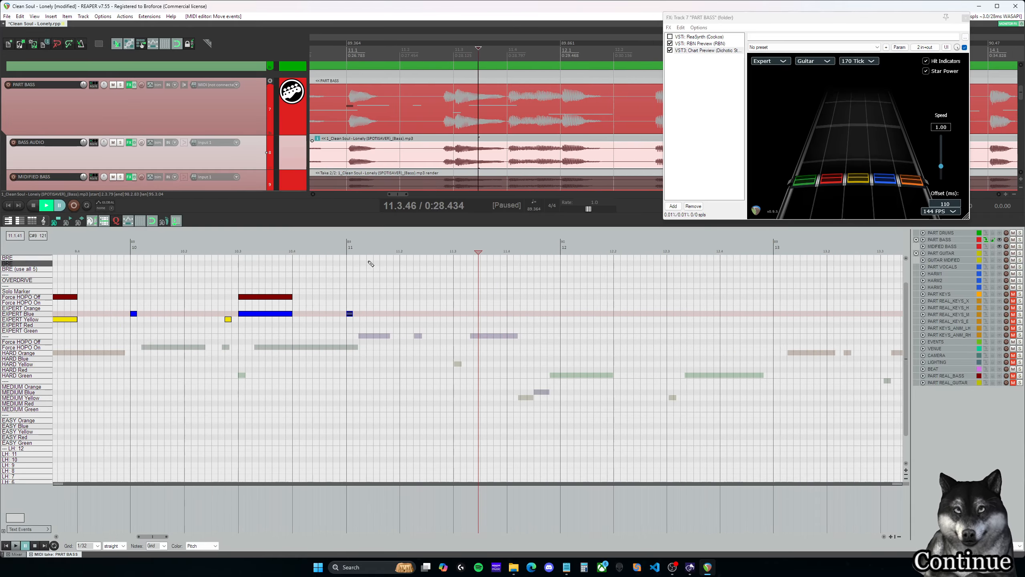
click(350, 249)
click(431, 251)
key(space)
key(space)
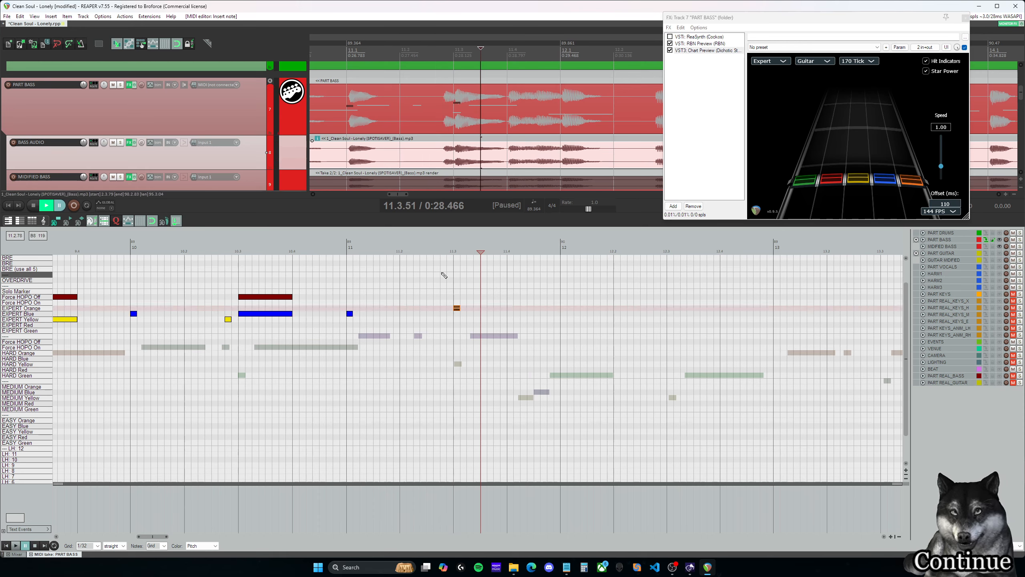
- Add an Expert blue note at 11.2.75 and play back from just before it
click(444, 314)
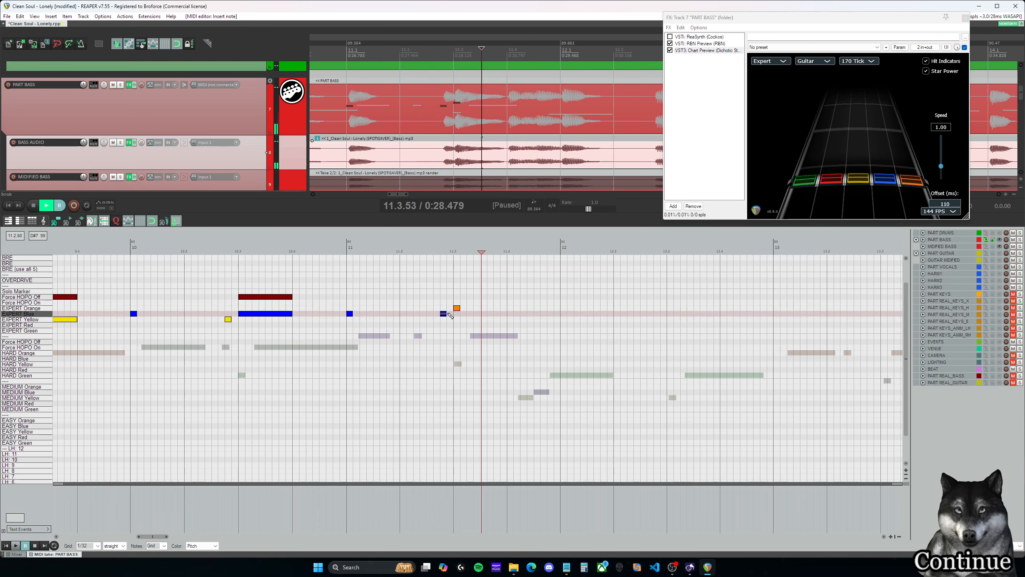
click(420, 291)
key(space)
key(space)
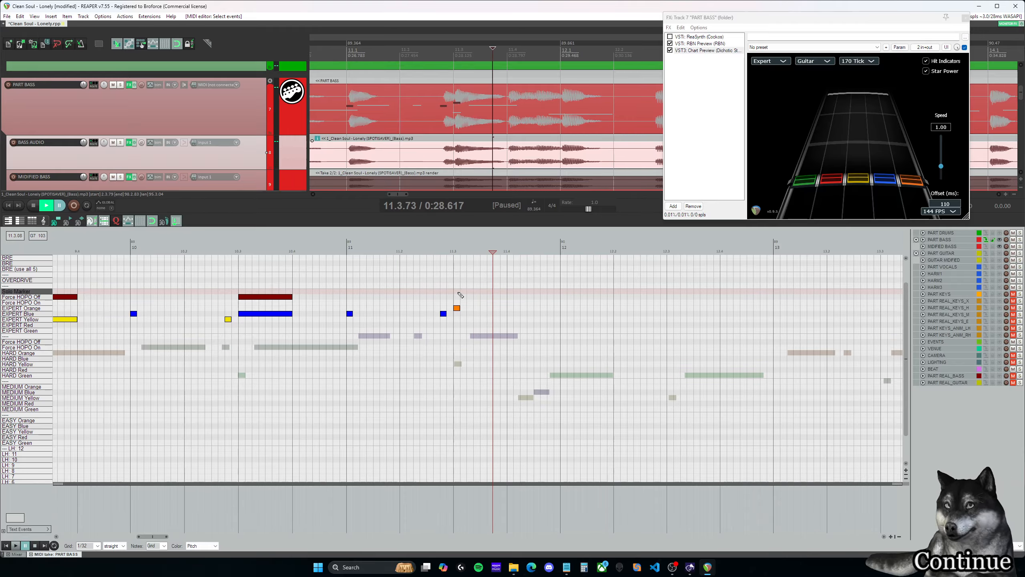
- Add a Force HOPO Off marker at 11.3.00, play it back, and place the edit cursor at 11.3.00
click(457, 297)
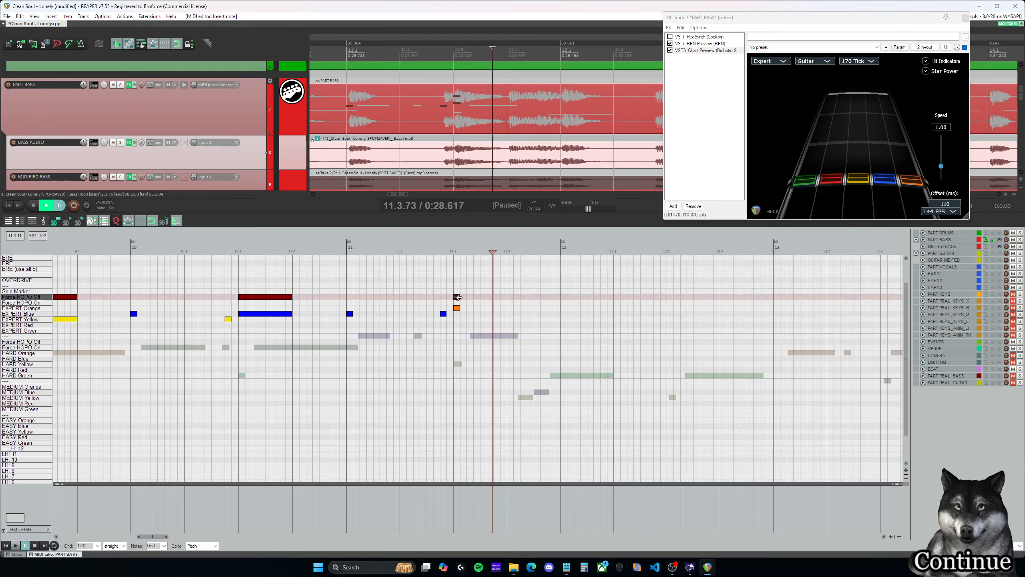
key(space)
- Play back from 11.3.00 and extend the Expert orange note and its Force HOPO Off marker to 11.3.75
key(space)
click(457, 275)
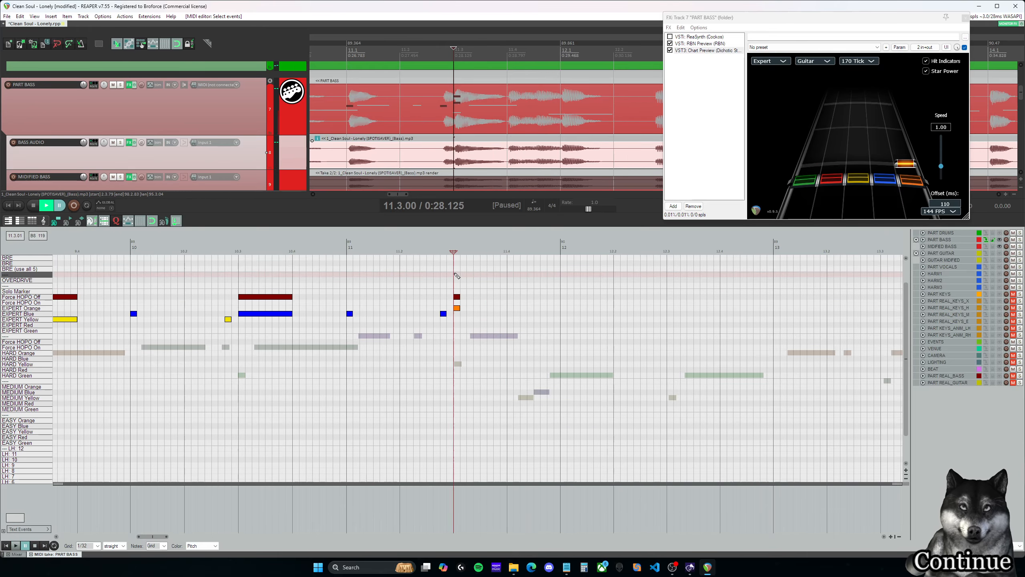
key(space)
key(space)
drag(460, 297, 468, 297)
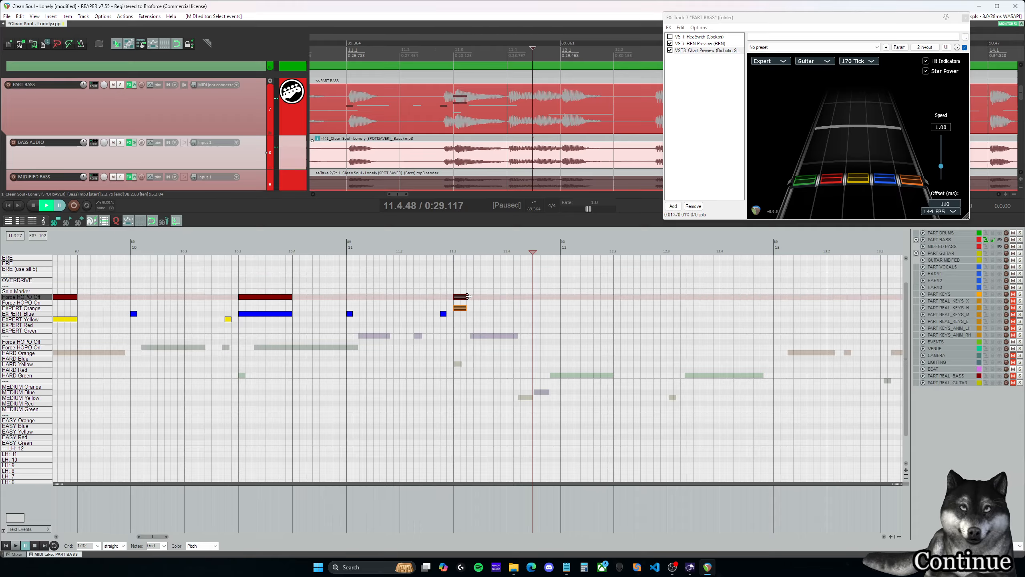
click(497, 299)
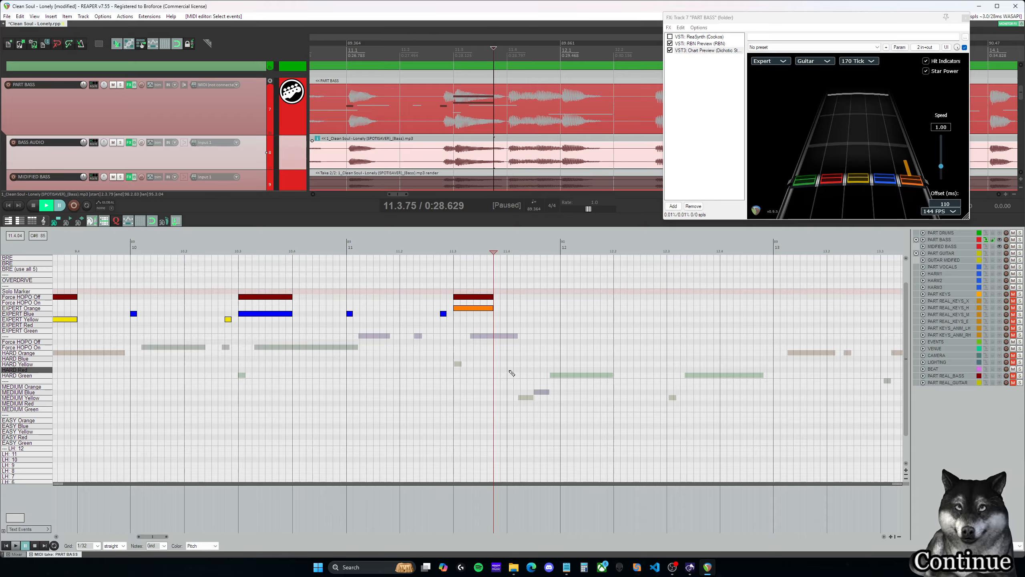
- Add Expert green, red and yellow notes at 11.4.00, 11.4.25 and 11.4.50, and play back from 11.4.00
click(511, 329)
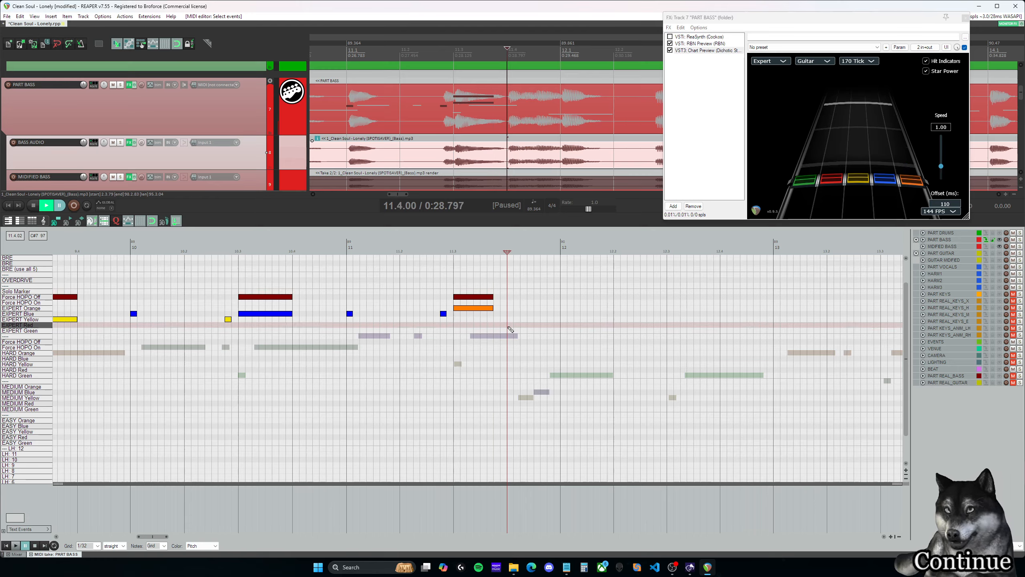
click(510, 330)
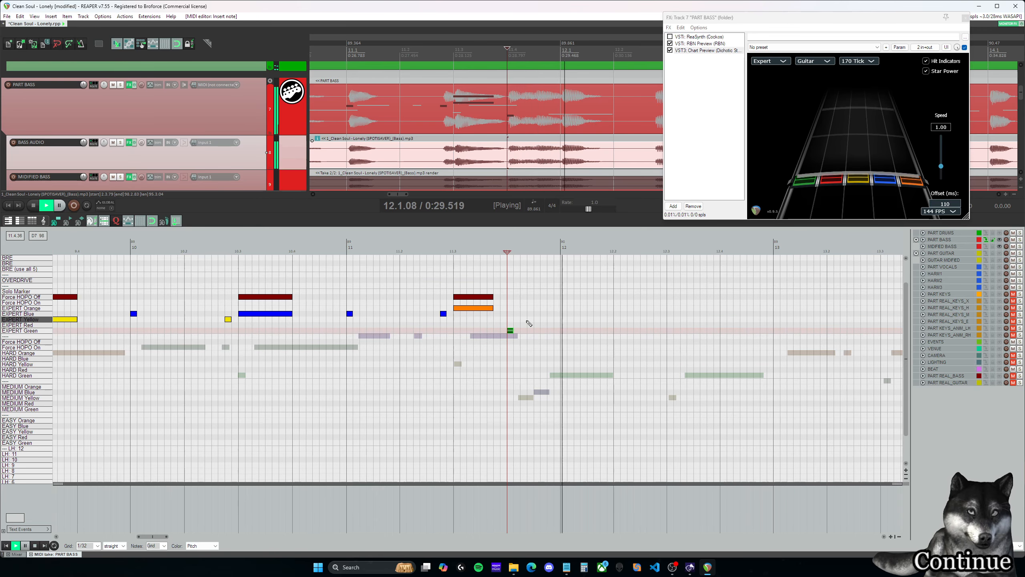
click(538, 319)
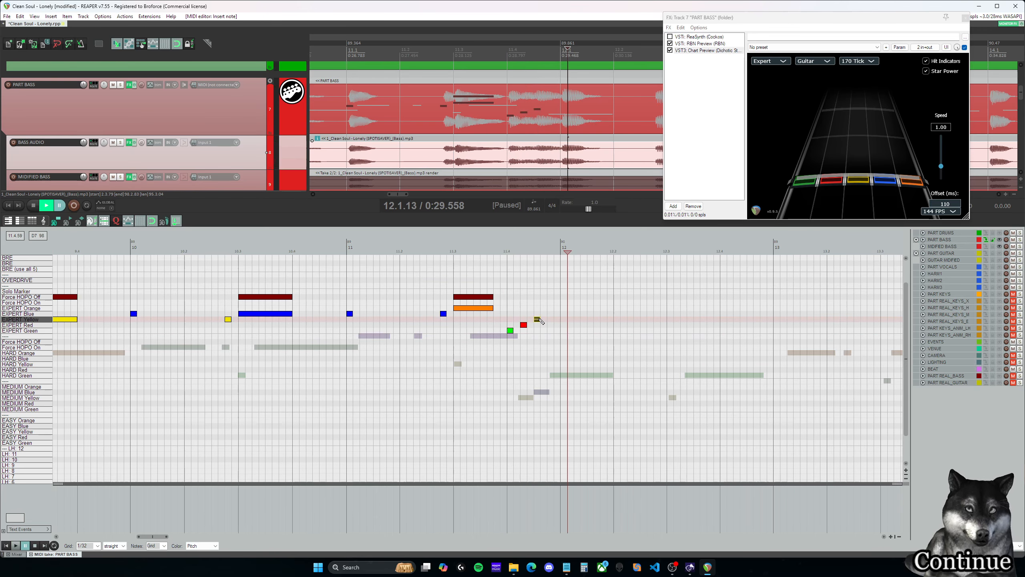
click(509, 312)
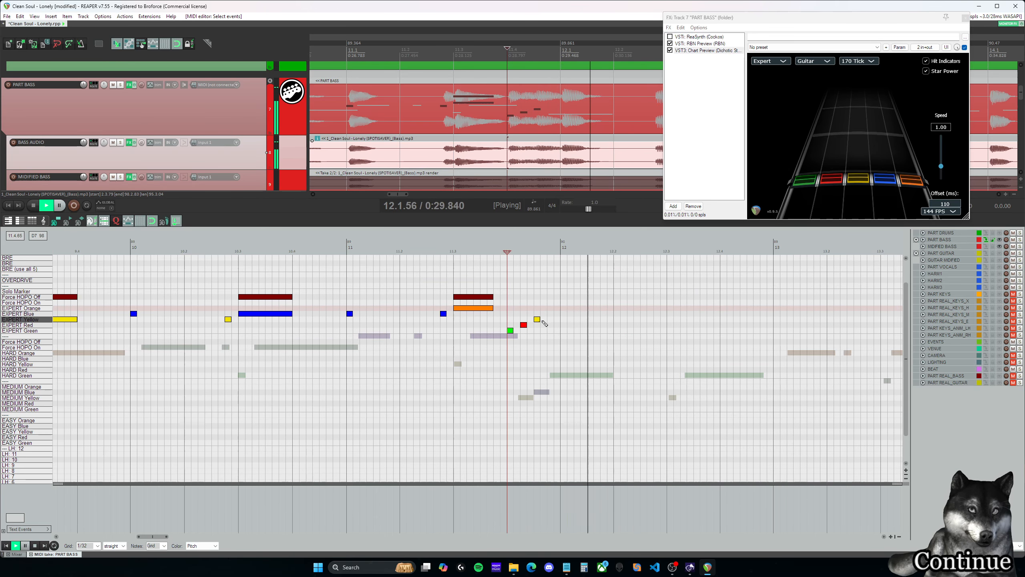
click(548, 311)
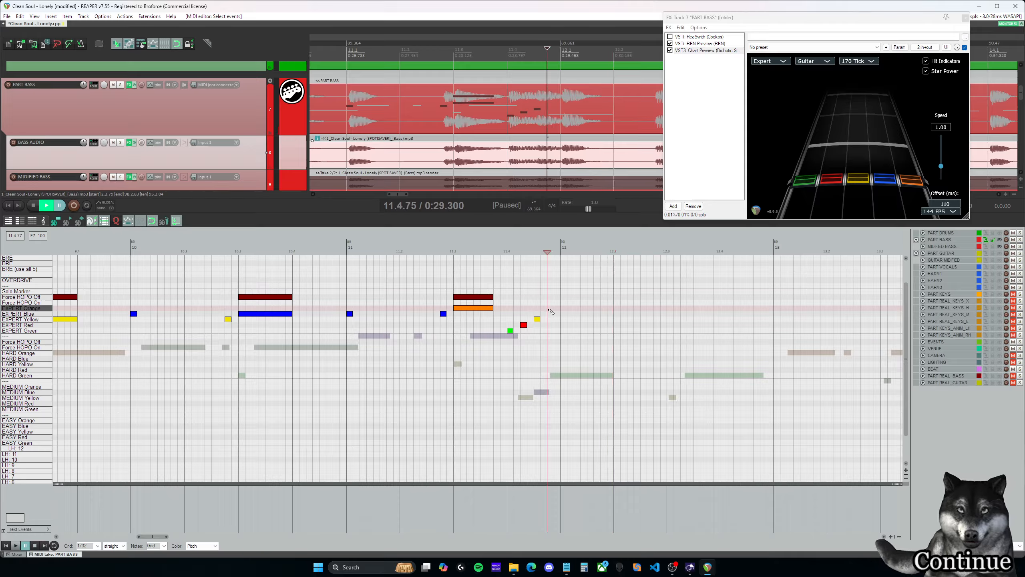
- Add an Expert yellow note from 12.1.00 to 12.2.00 and play back from 11.4.00
click(508, 307)
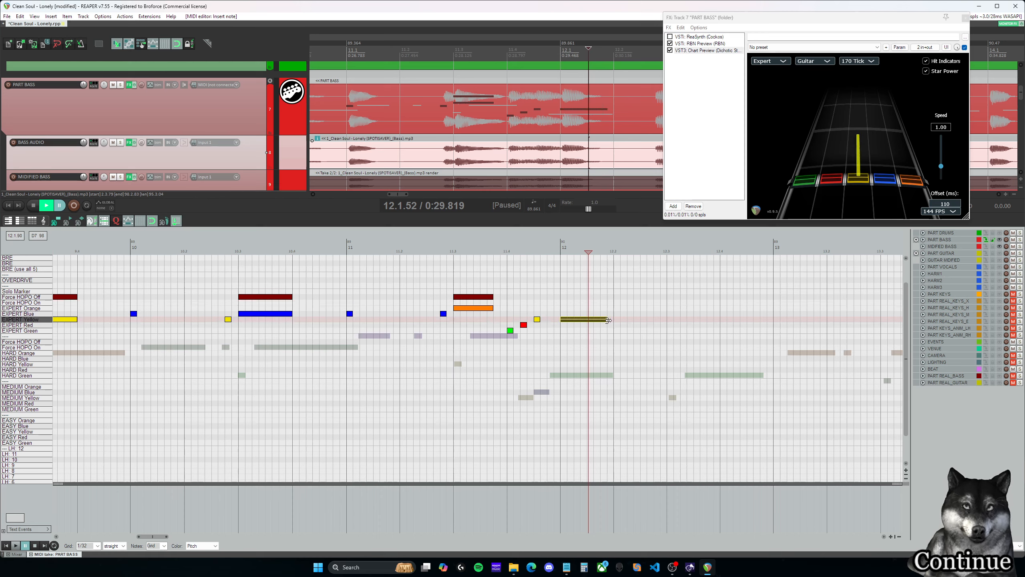
click(507, 308)
key(space)
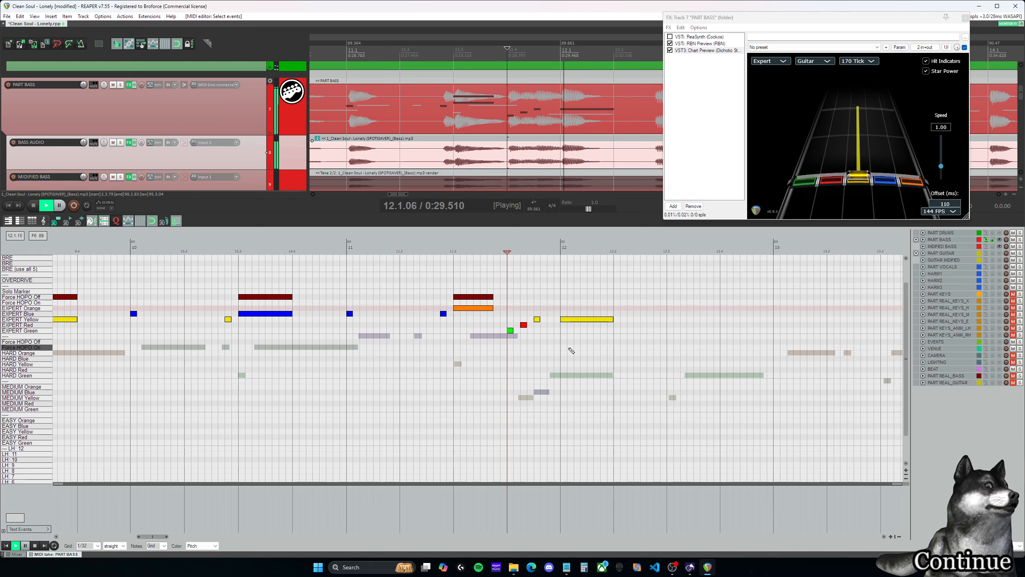
key(space)
- Shorten the Expert yellow note at 12.1.00 to a single 1/32 grid step, playing back from its start to check
click(605, 318)
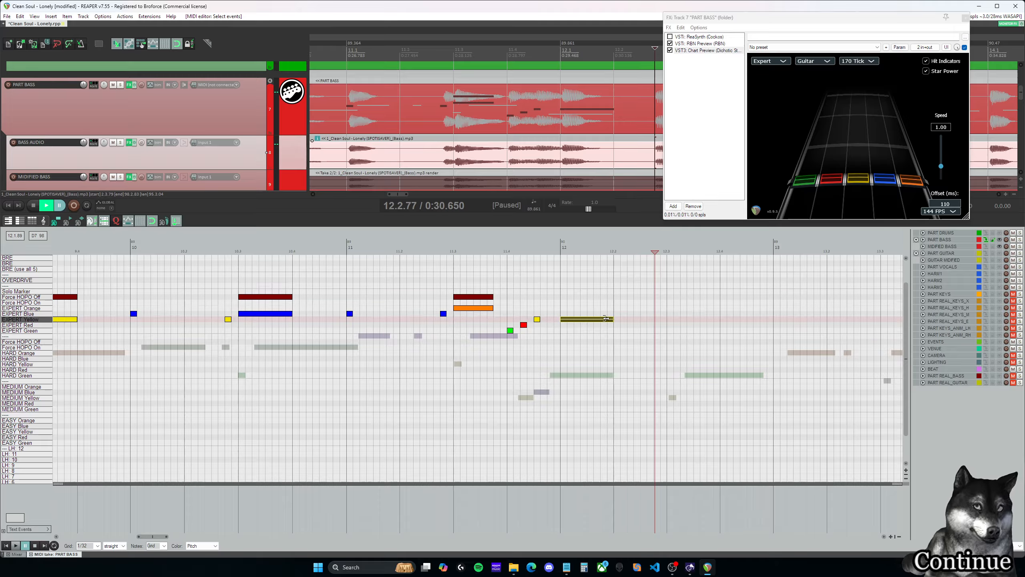
click(564, 314)
key(space)
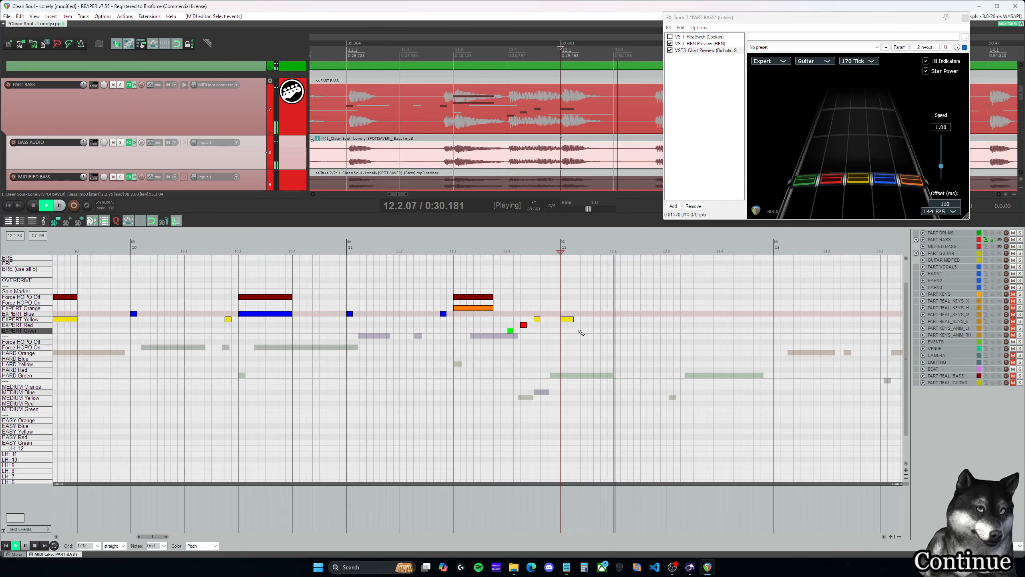
key(space)
click(571, 319)
drag(570, 318, 566, 318)
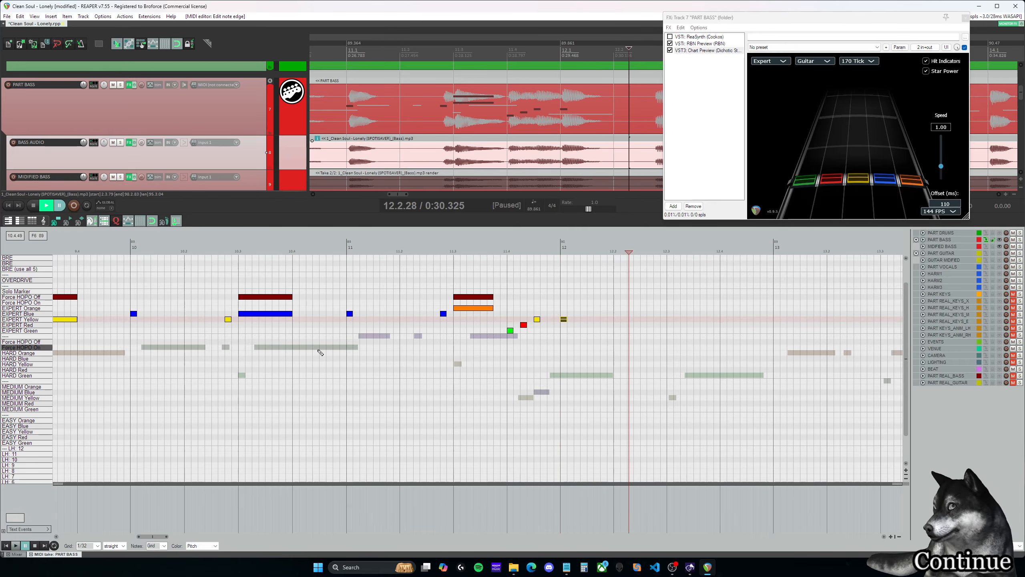
- Play back the Expert notes from 11.1.00 into measure 12, and again from 10.3.00 into measure 11
click(378, 283)
click(349, 283)
key(space)
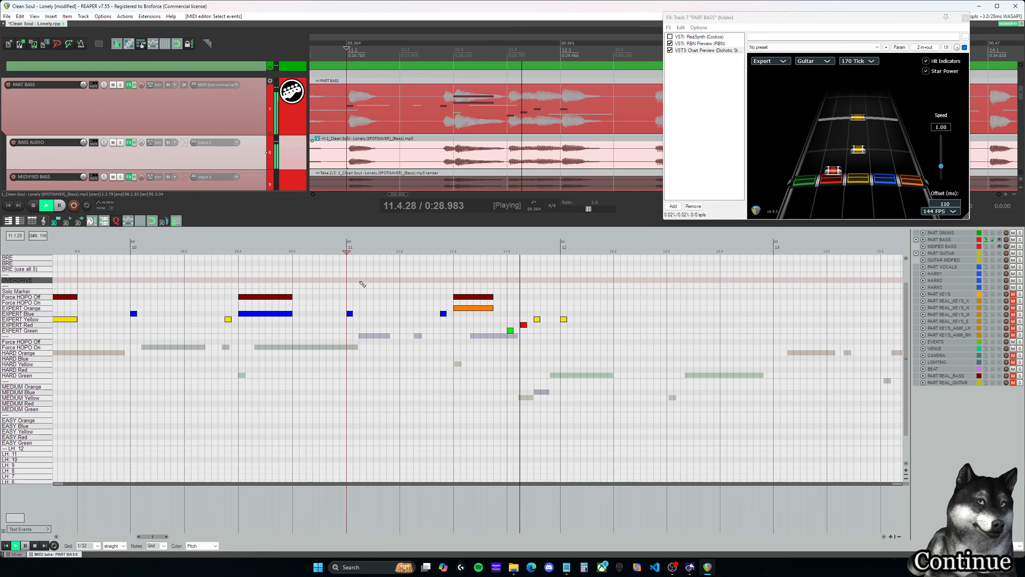
key(ctrl+space)
scroll(379, 345, down, 2)
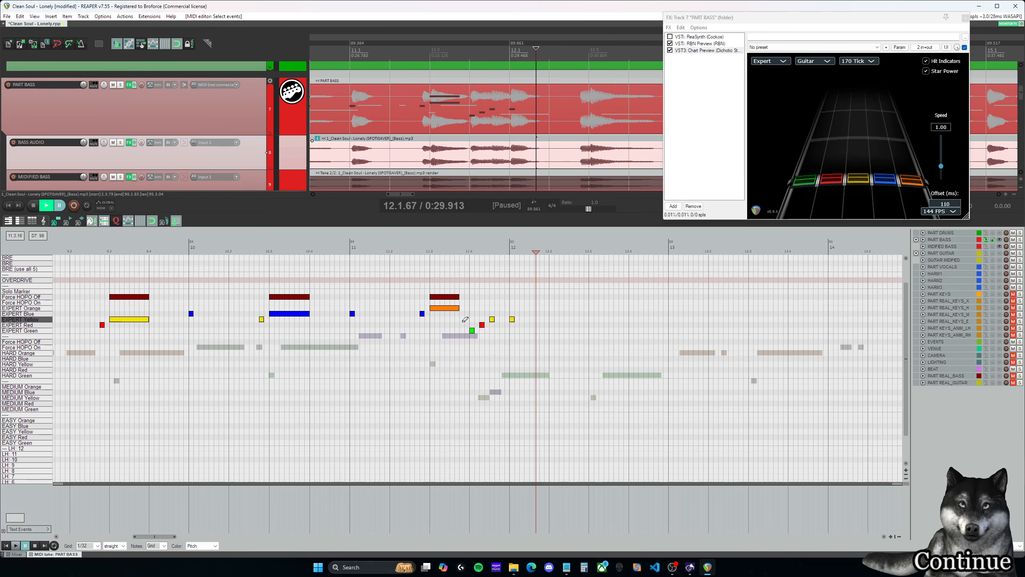
click(350, 292)
key(space)
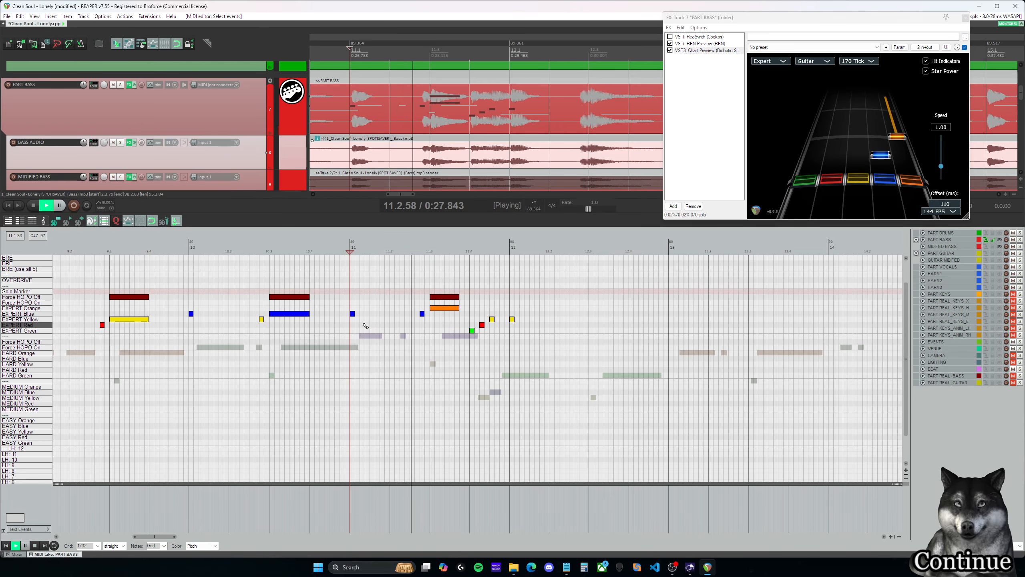
click(269, 301)
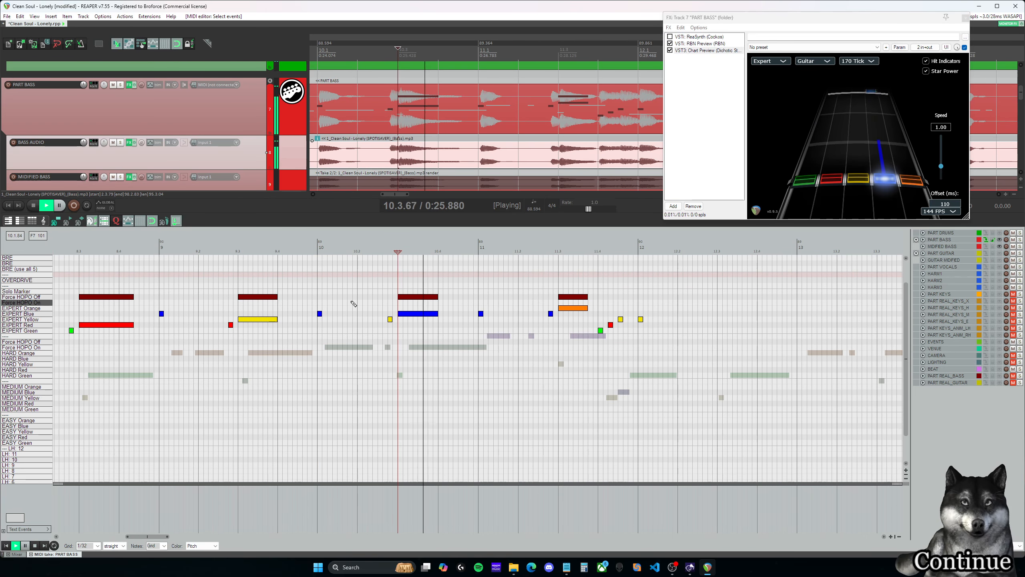
key(ctrl+space)
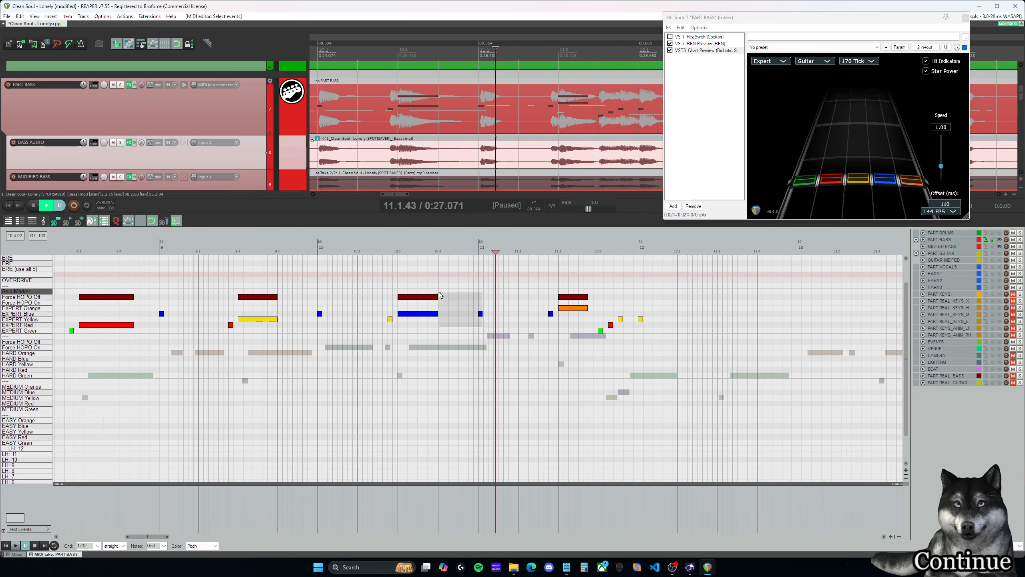
- Solo the BASS AUDIO track and play it back from 10.3.00 into measure 11
click(404, 280)
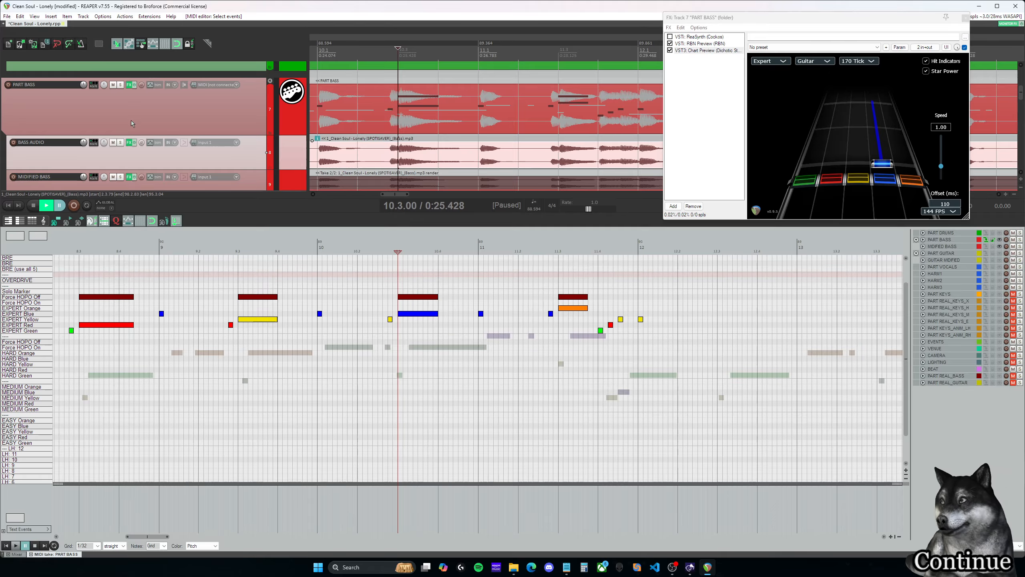
scroll(131, 120, down, 1)
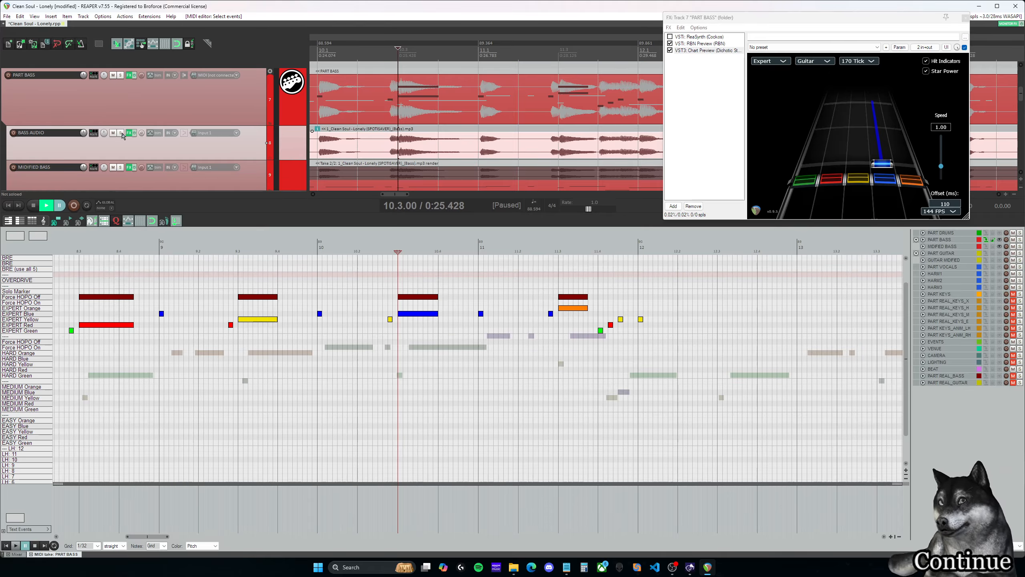
click(121, 133)
key(space)
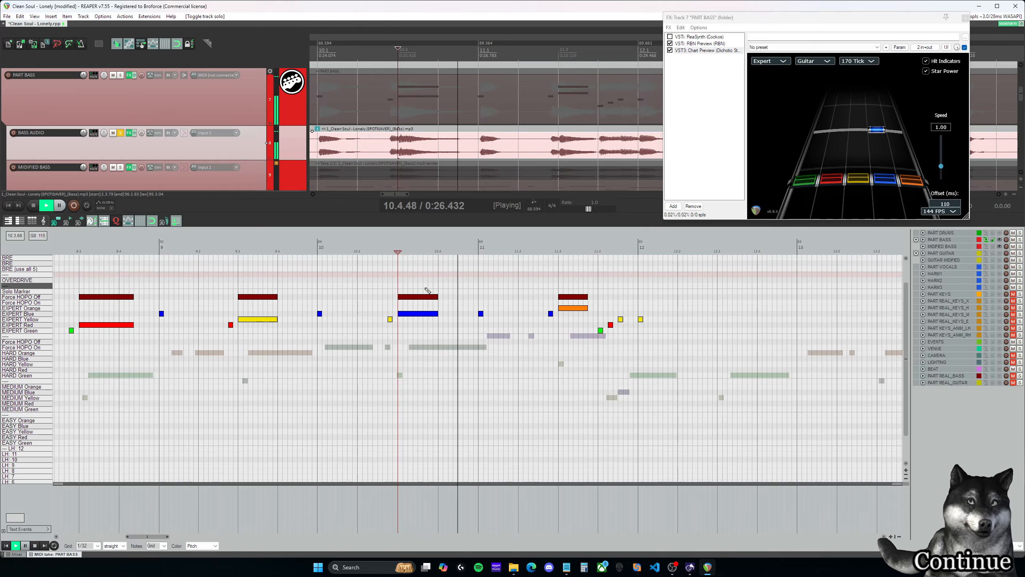
key(space)
- Extend the Expert blue note and its Force HOPO Off marker at 10.3.00 to end at 10.4.50
drag(425, 280, 442, 315)
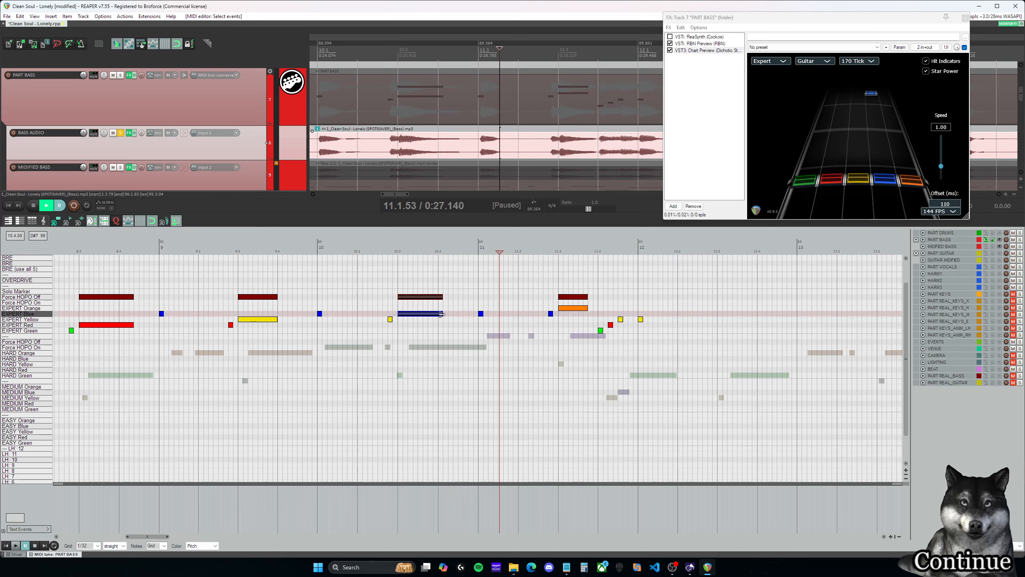
click(459, 281)
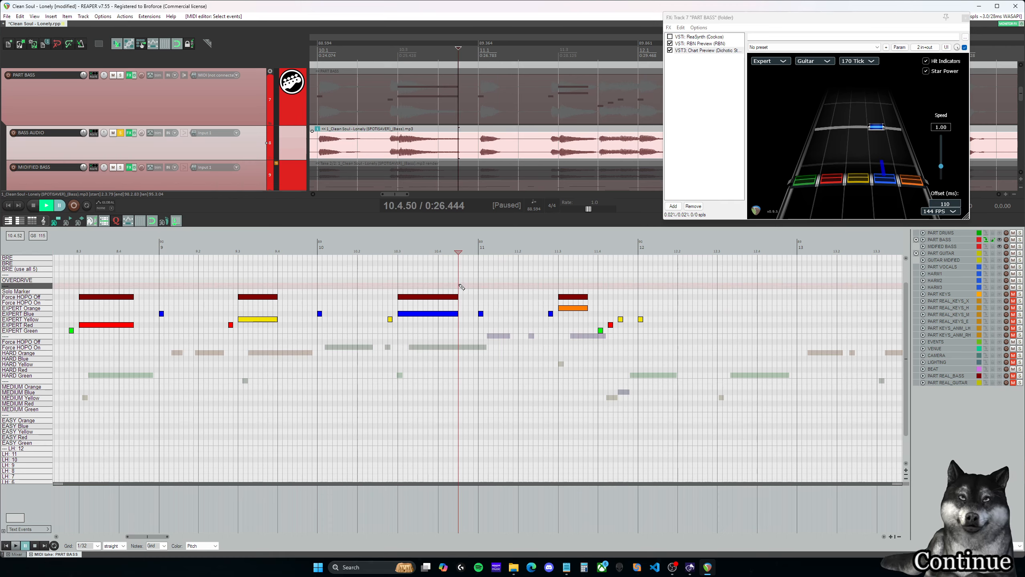
click(419, 281)
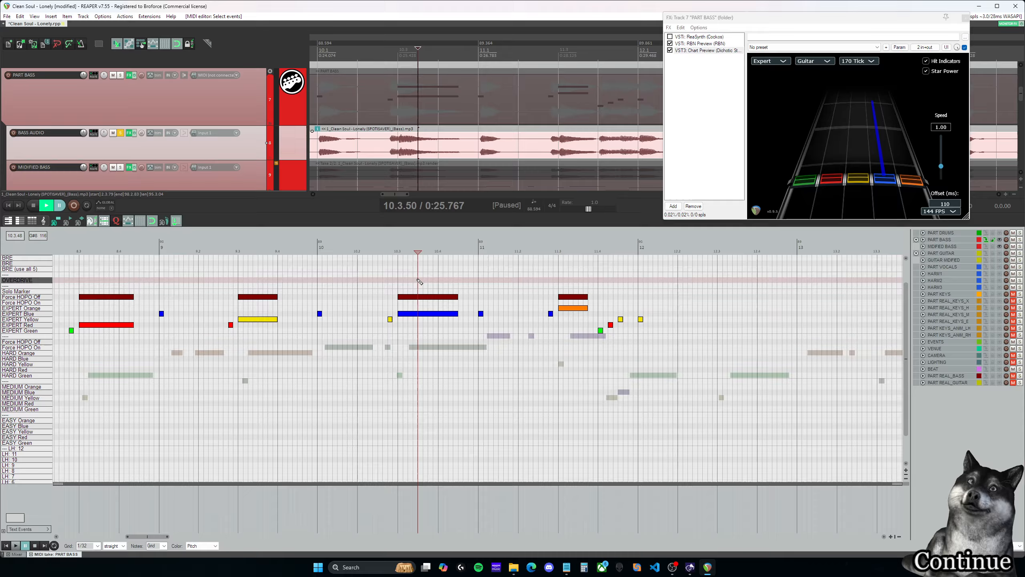
click(394, 309)
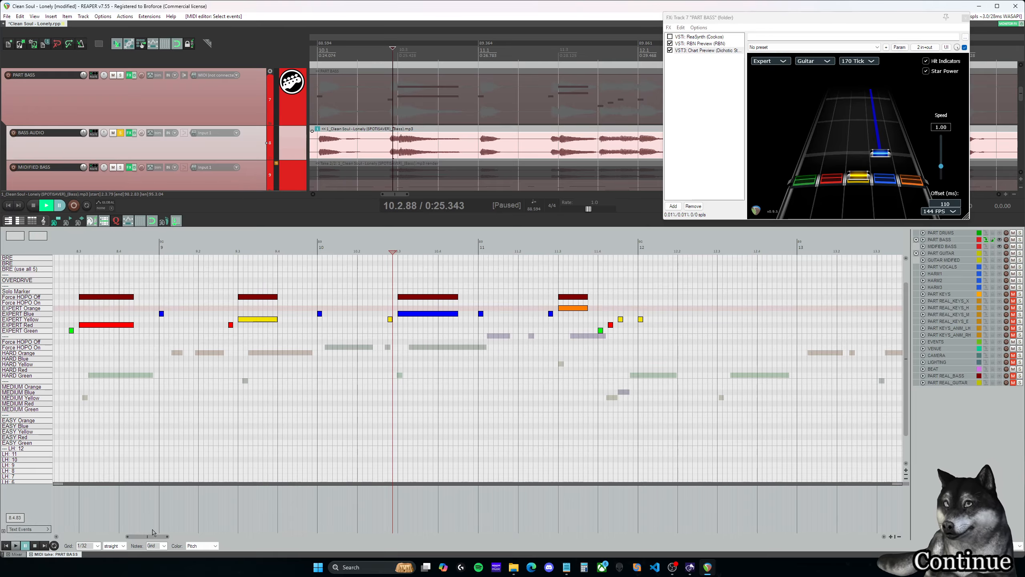
- Play back measure 9 into measure 10 and extend the Expert yellow note and Force HOPO Off marker at 9.3.00 to 9.4.50
drag(152, 536, 147, 537)
click(397, 281)
key(space)
key(space)
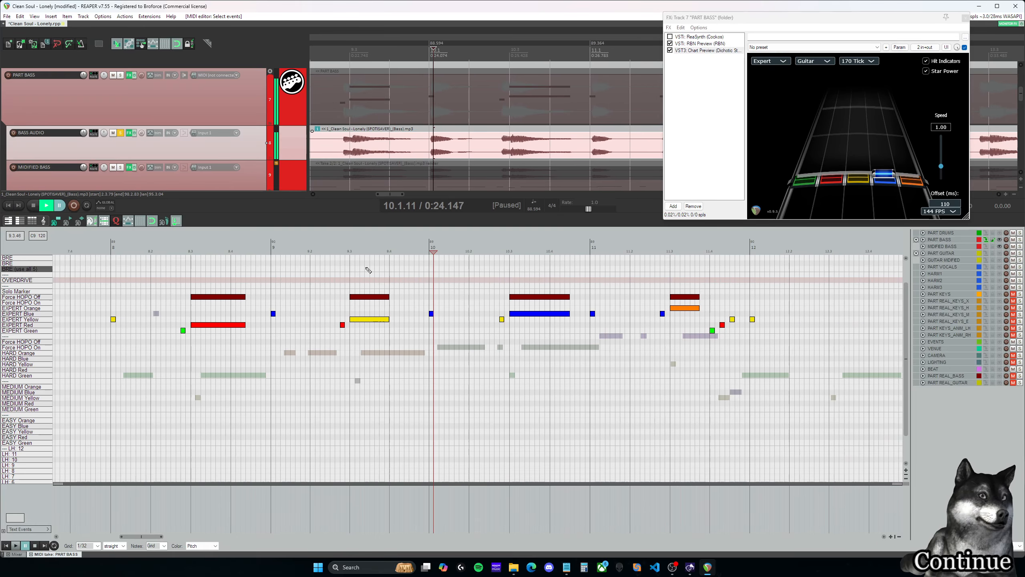
click(361, 263)
key(space)
key(space)
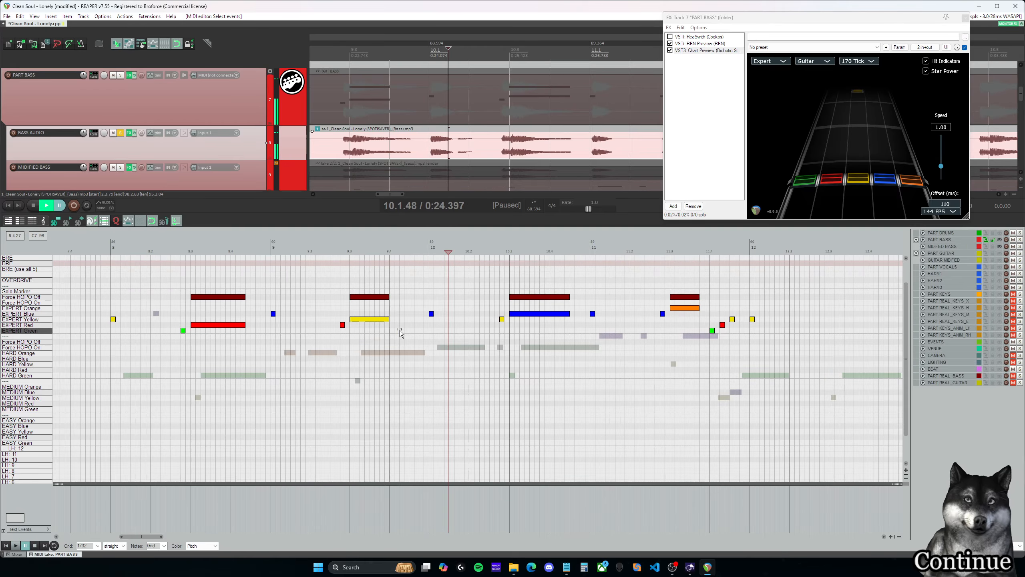
drag(387, 295, 393, 297)
- Extend the Expert red note and its Force HOPO Off marker at 8.3.00 to 8.4.50, playing back the passage around them
click(261, 277)
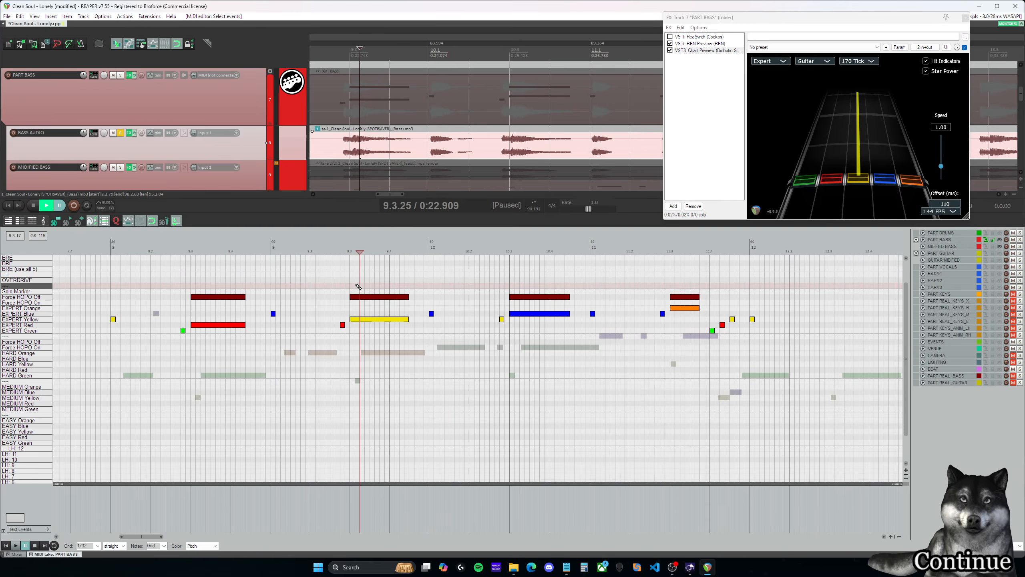
key(space)
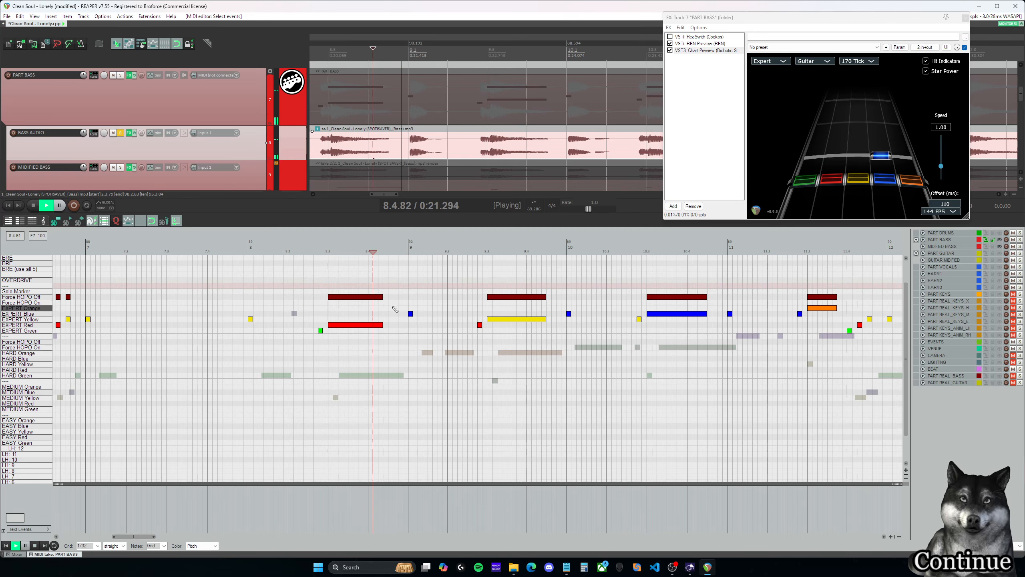
key(space)
click(388, 296)
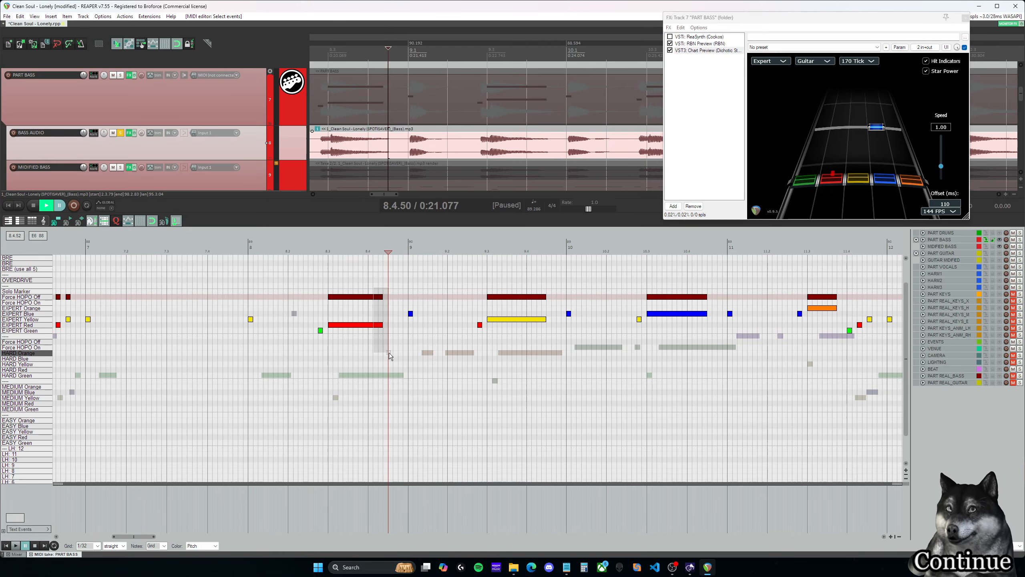
drag(390, 355, 391, 312)
click(313, 282)
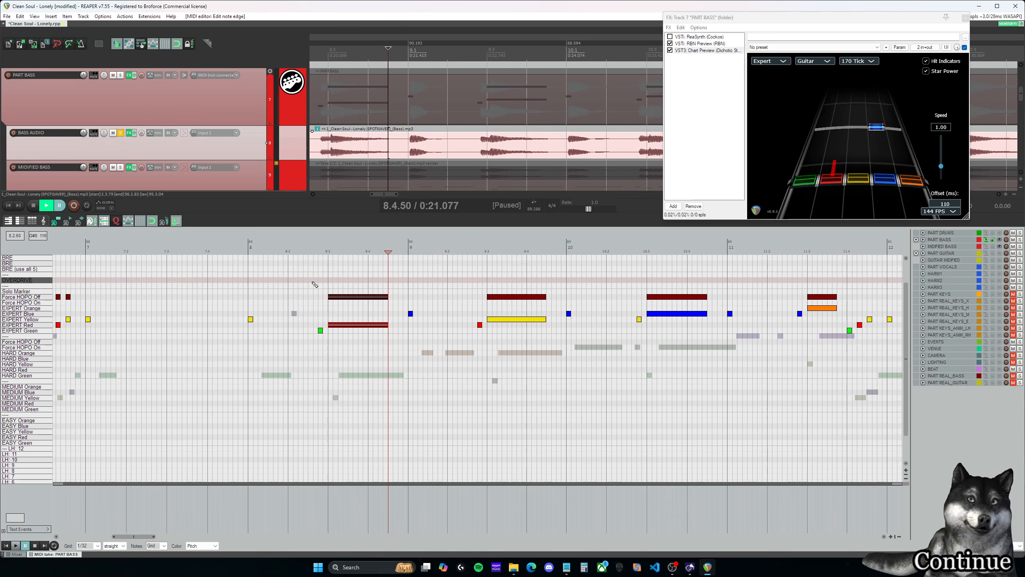
key(space)
key(space)
- Play back the soloed bass from 3.4.38, where the measure 3 red sustain ends, into measure 4
drag(140, 537, 102, 540)
click(384, 285)
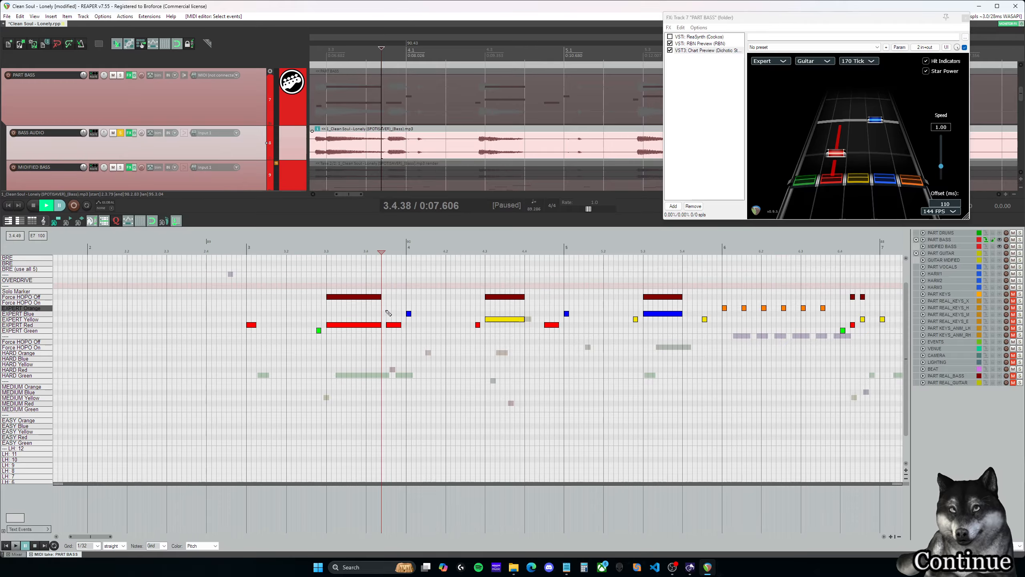
key(space)
key(space)
- Play back the soloed bass and extended notes from 8.3.00 through the end of measure 9
drag(109, 537, 156, 538)
click(272, 280)
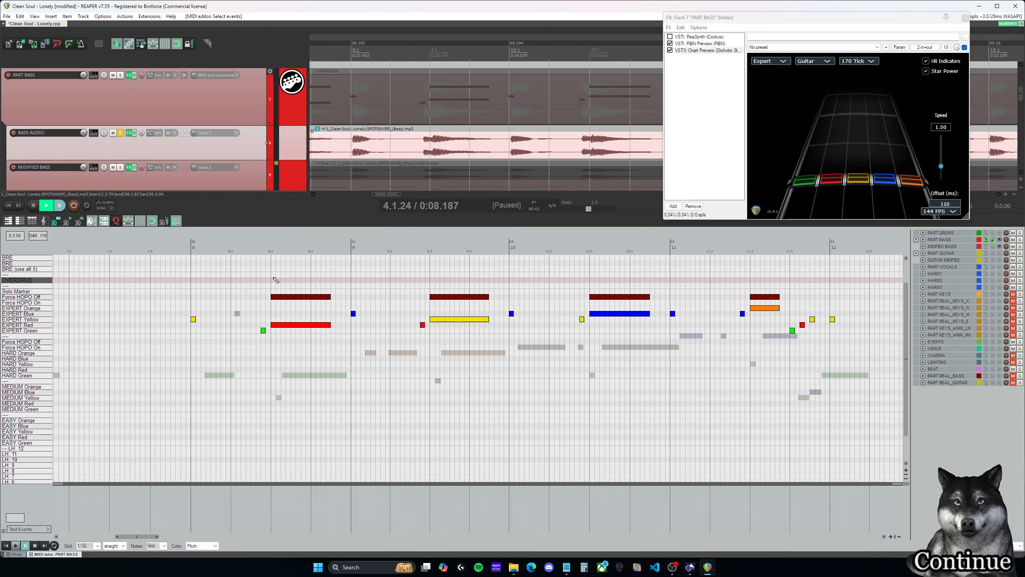
key(space)
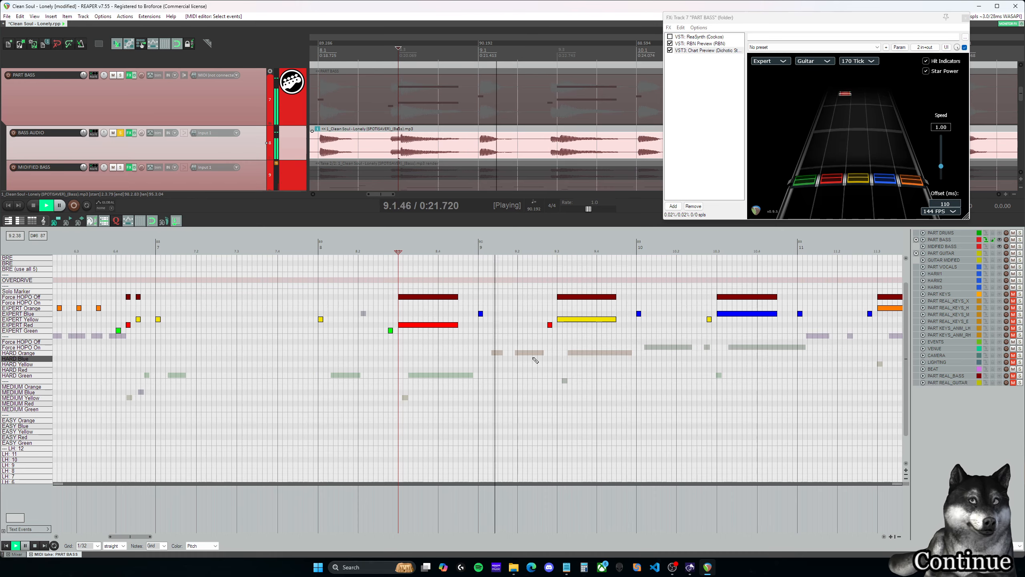
drag(142, 537, 155, 536)
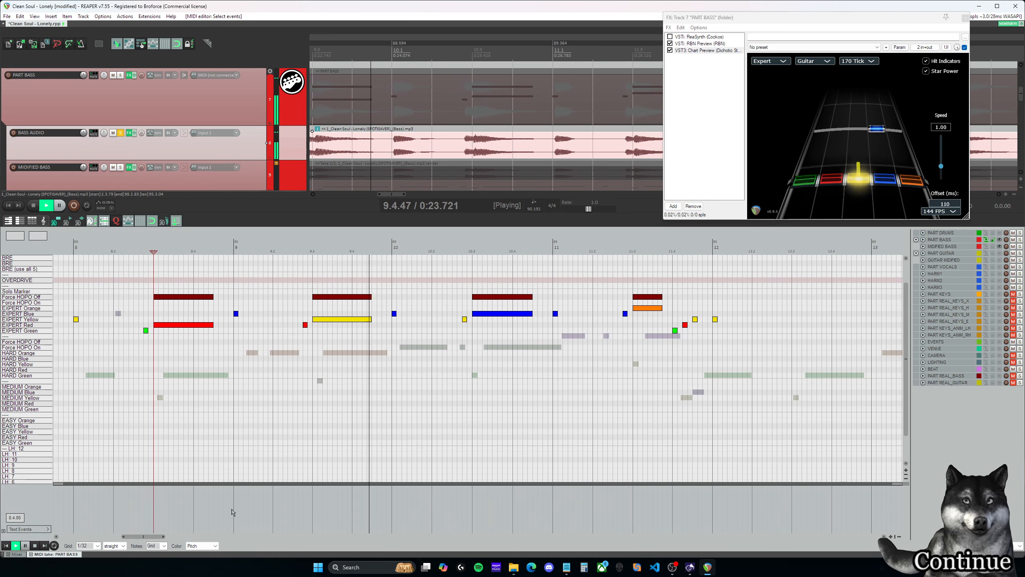
key(space)
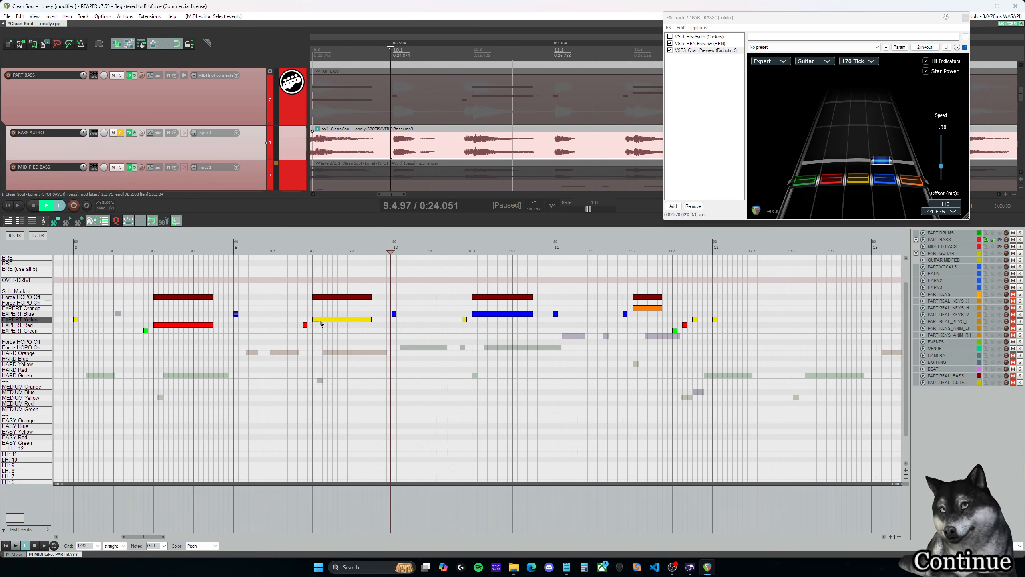
- Move the Expert blue notes starting measures 9 and 4 to Expert Yellow, playing back the bass from 4.1.00
drag(237, 315, 238, 322)
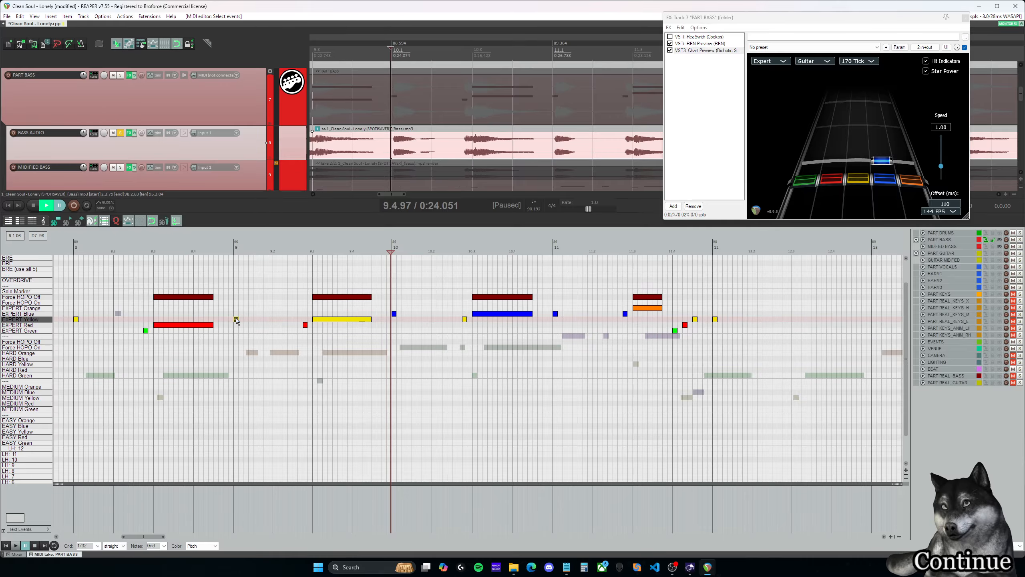
click(235, 309)
scroll(435, 379, left, 10)
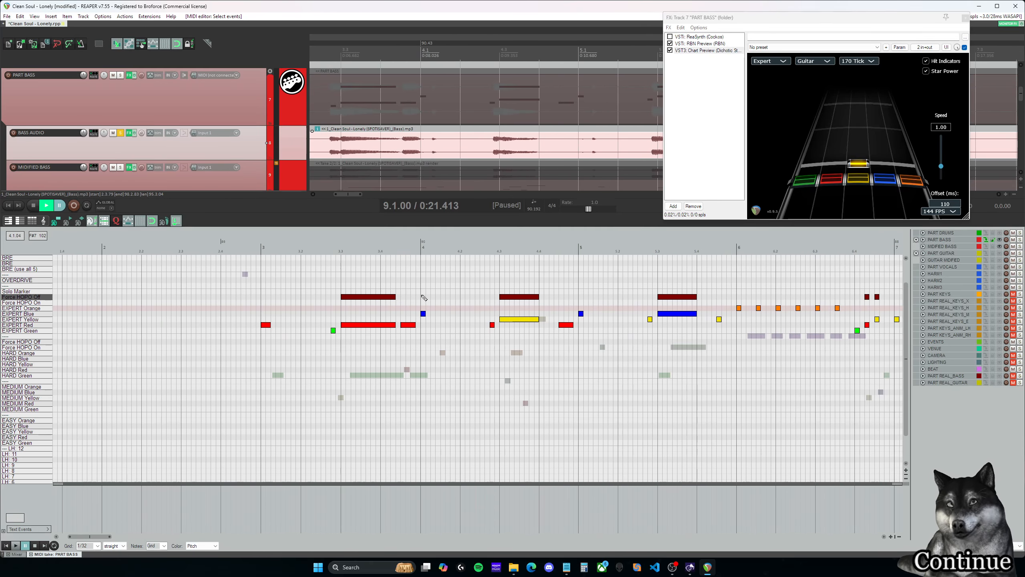
click(423, 313)
key(space)
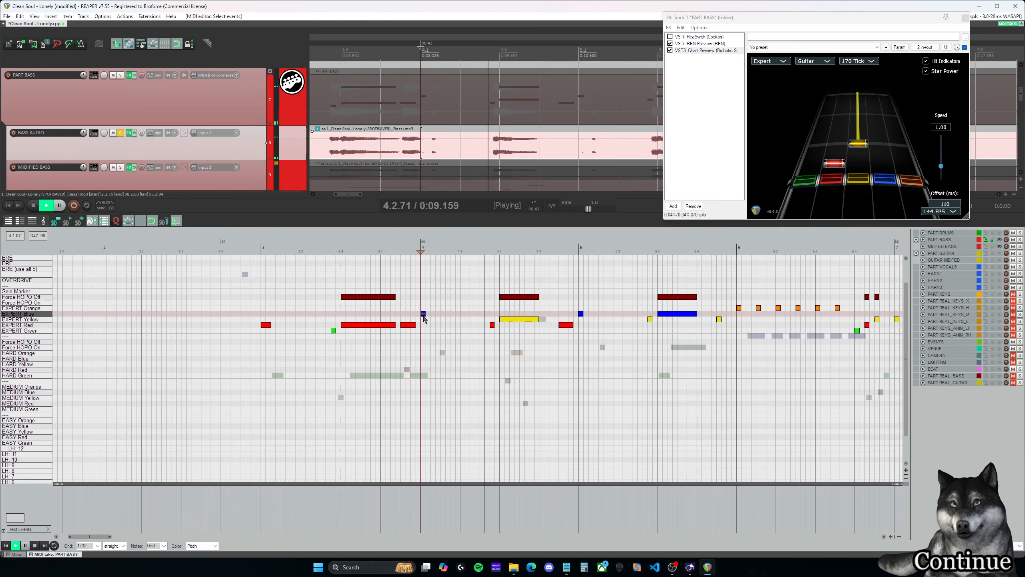
drag(423, 317, 423, 322)
key(ctrl+space)
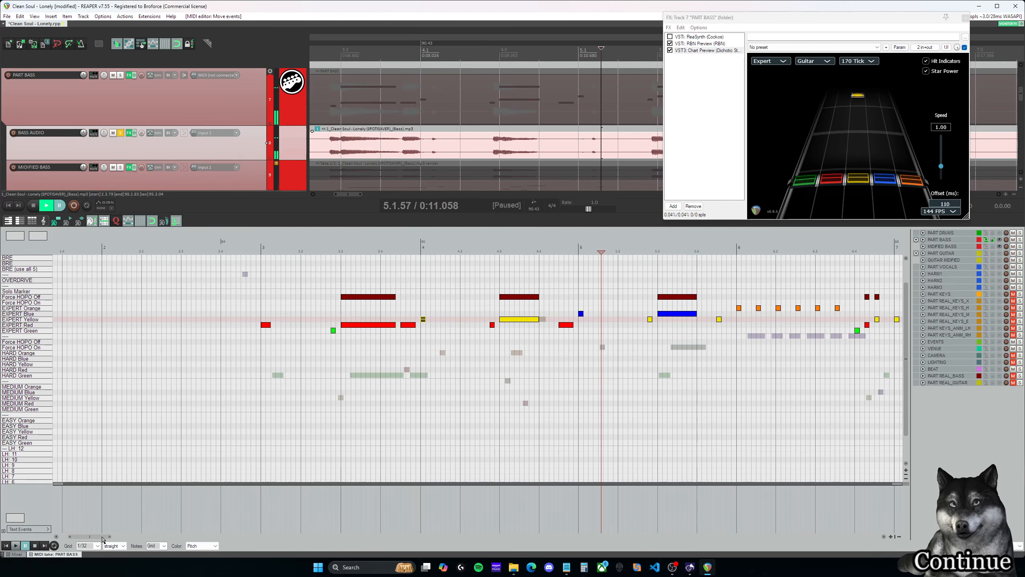
- Play back the bass from measure 9 into measure 10 and extend the Expert blue note at 10.1.00 to about 10.1.75
drag(103, 540, 159, 541)
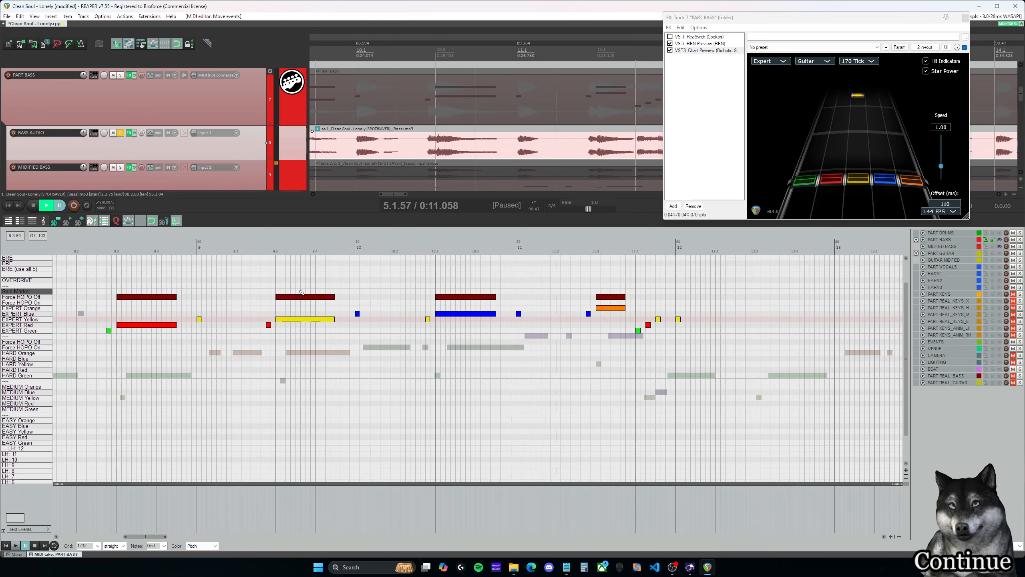
click(265, 287)
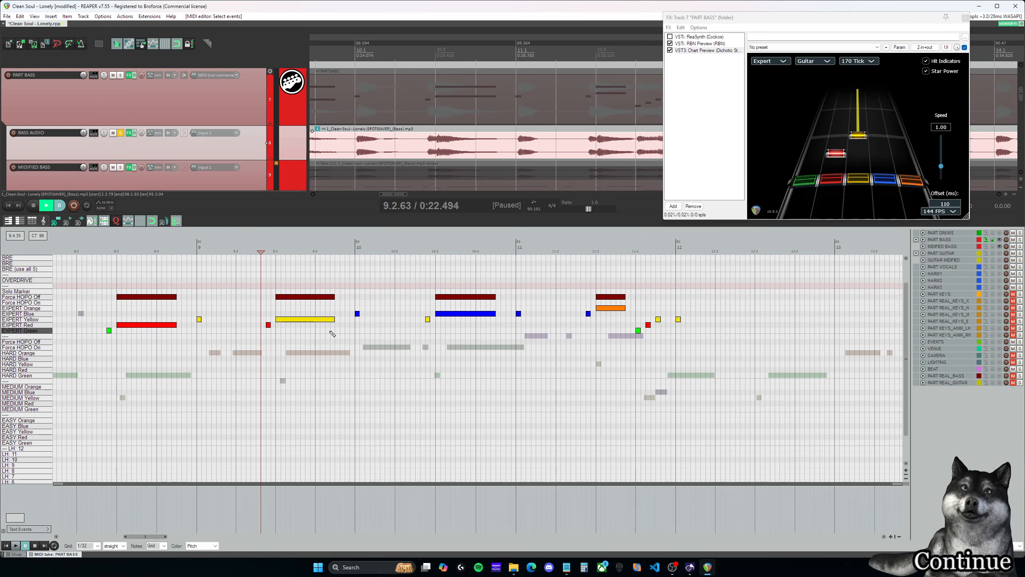
key(space)
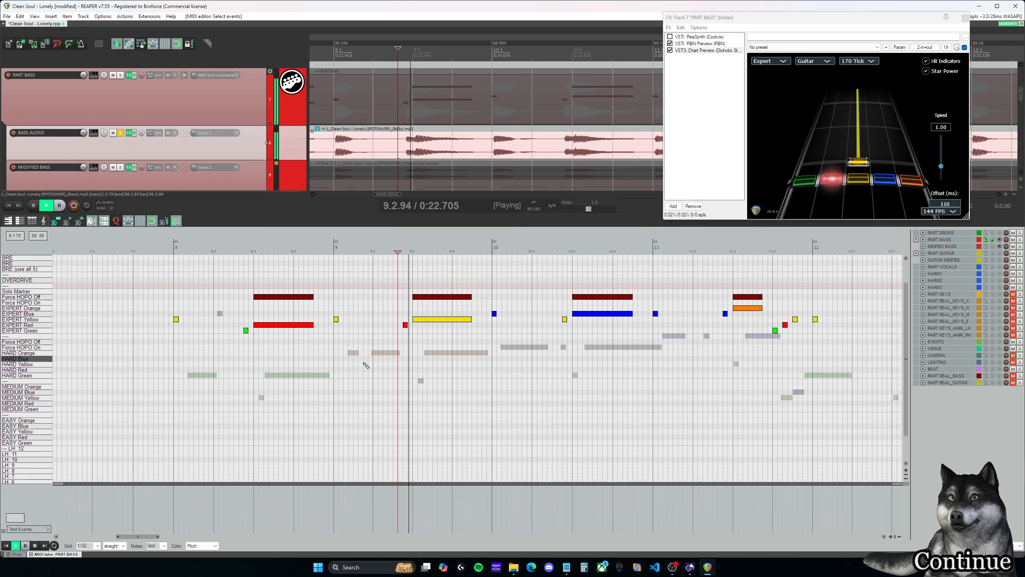
click(496, 308)
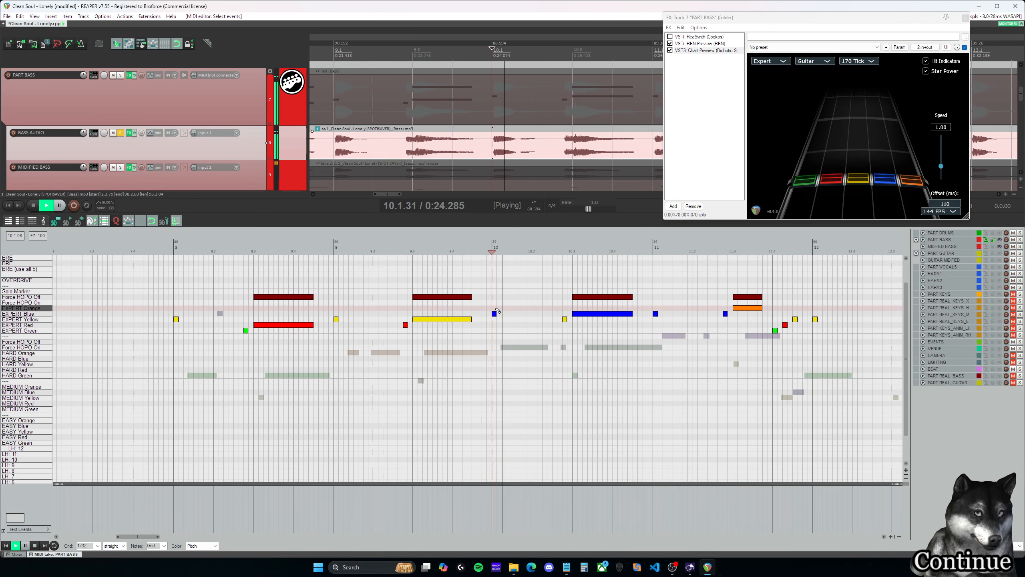
key(ctrl+space)
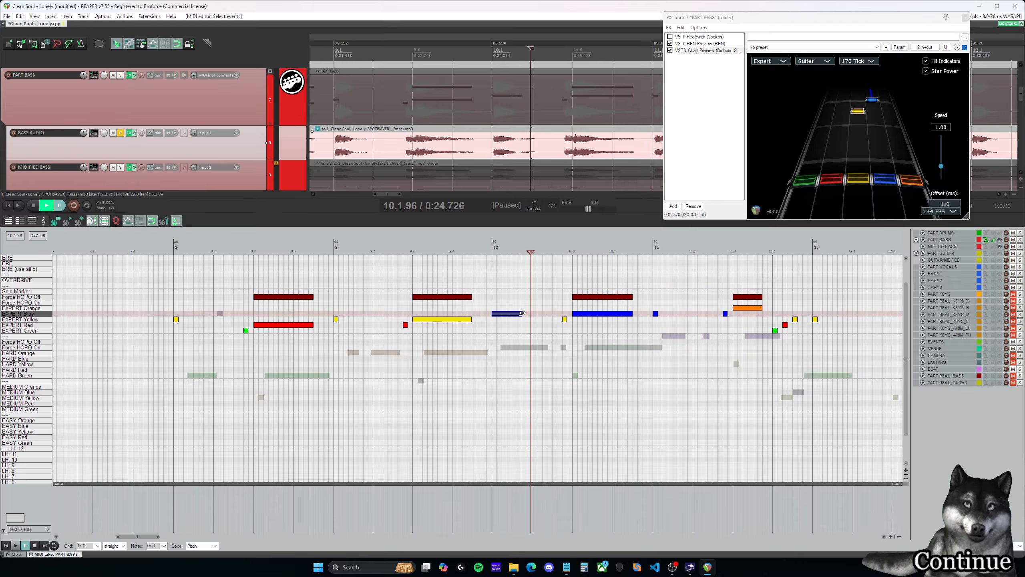
- Compare measures 9 and 10 with BASS AUDIO soloed and in the full mix, and restore the track's solo
click(337, 308)
key(ctrl+space)
key(ctrl+space)
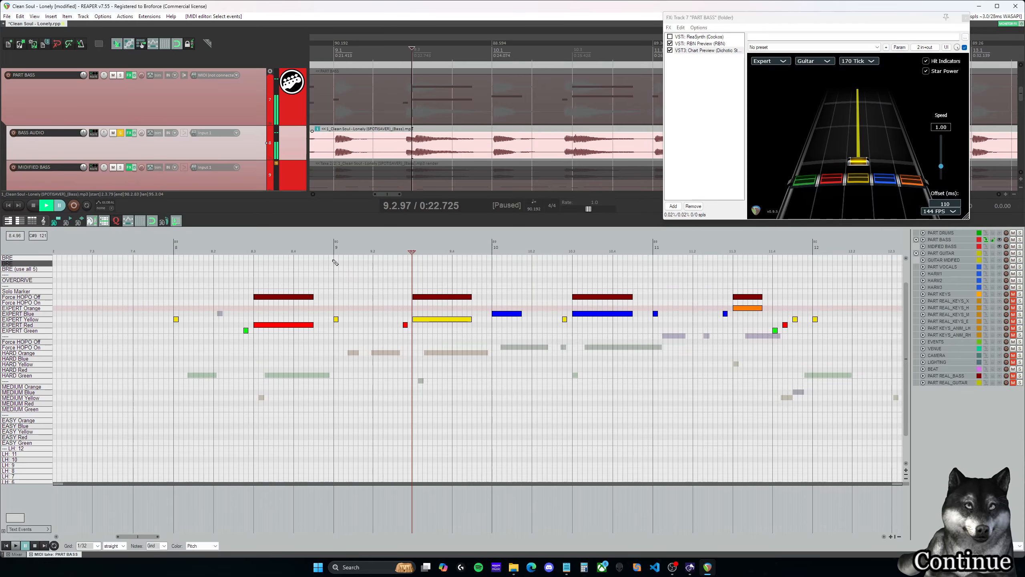
click(121, 132)
key(space)
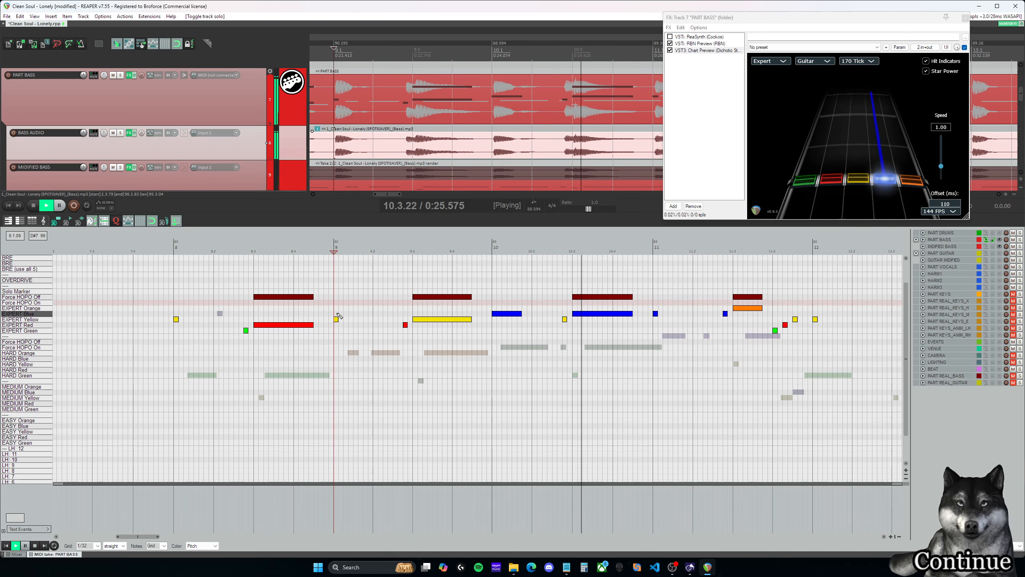
key(space)
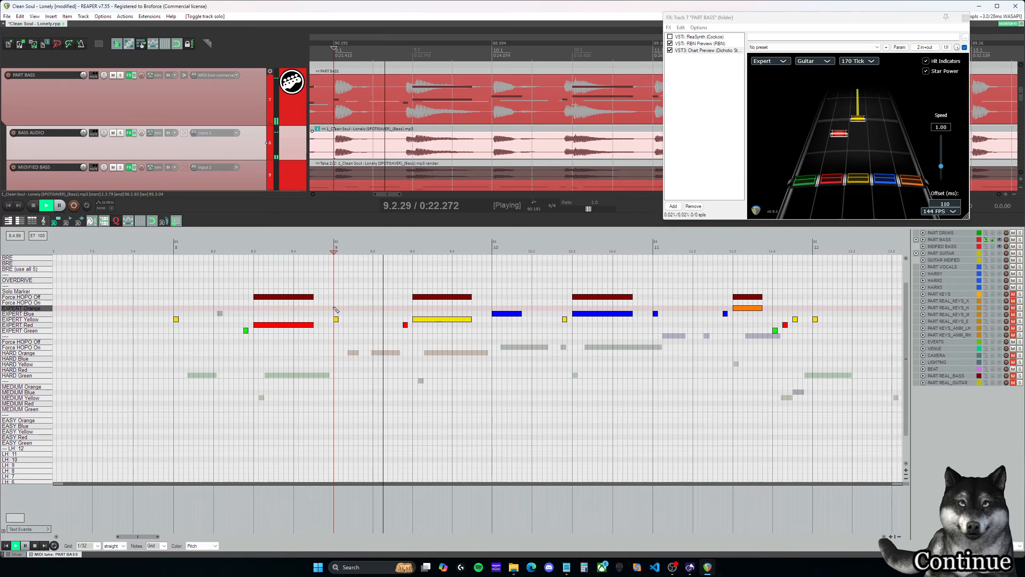
key(space)
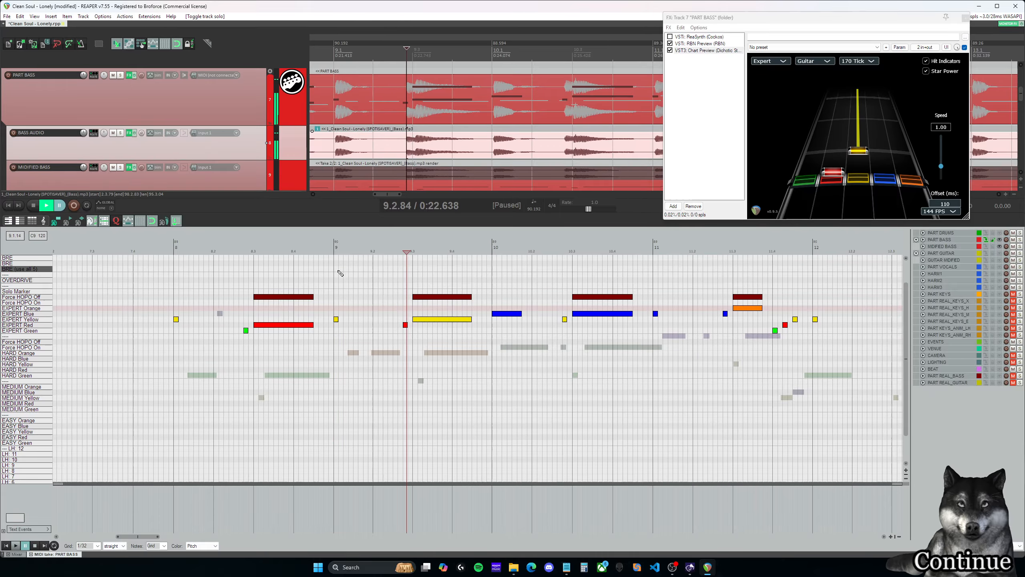
click(121, 134)
- Play back the soloed bass from 10.1.00 and shorten the first Expert blue note of measure 10 to its unsustained length
click(494, 286)
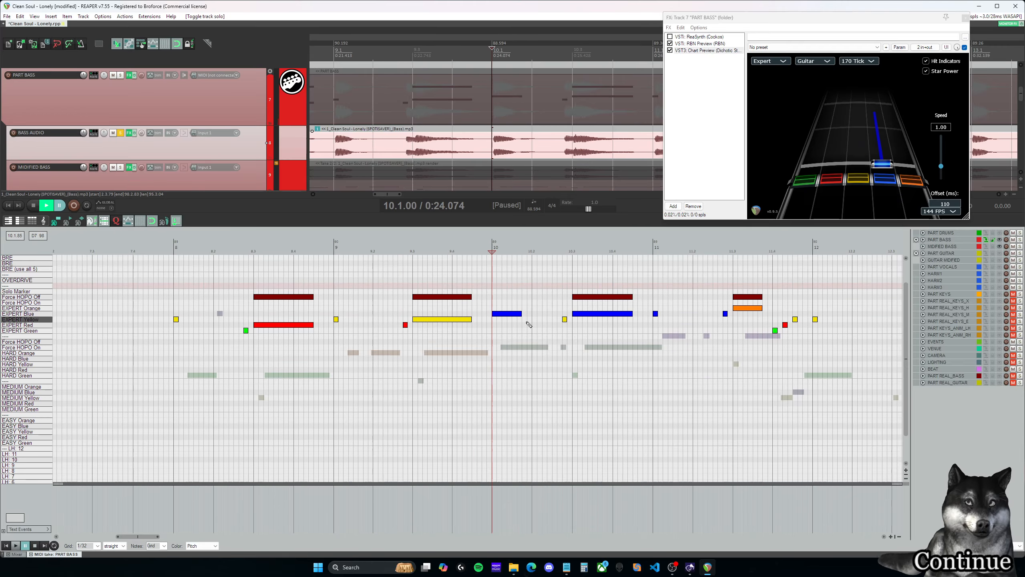
key(space)
drag(520, 314, 496, 314)
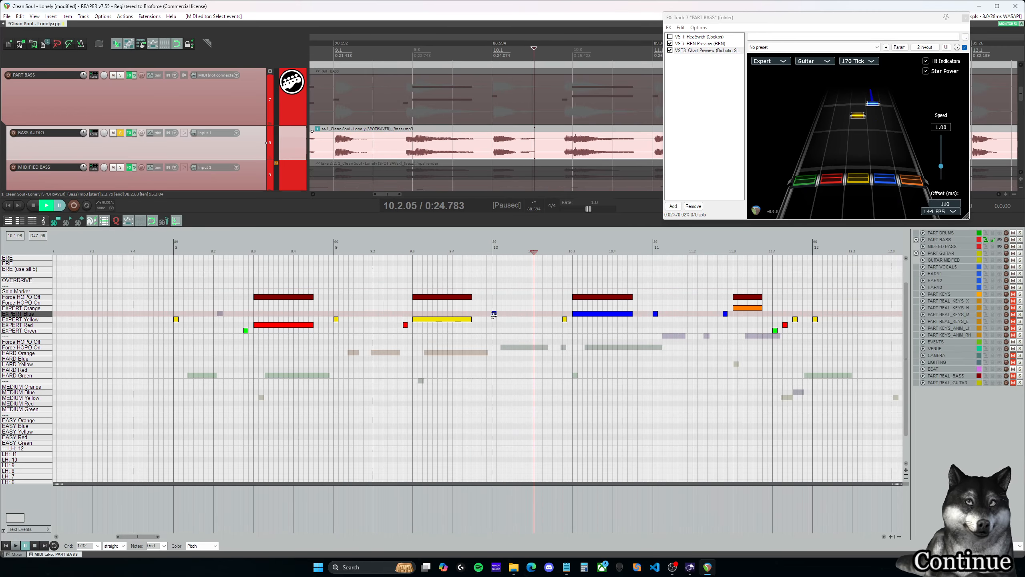
- Play back the soloed bass from the start of measure 10 through measure 13
click(493, 298)
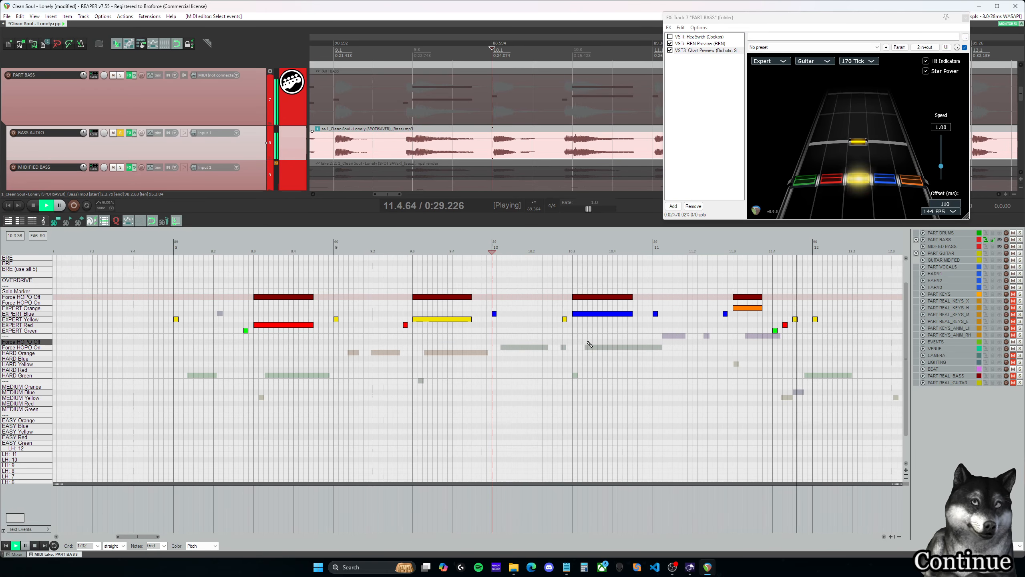
drag(146, 536, 169, 537)
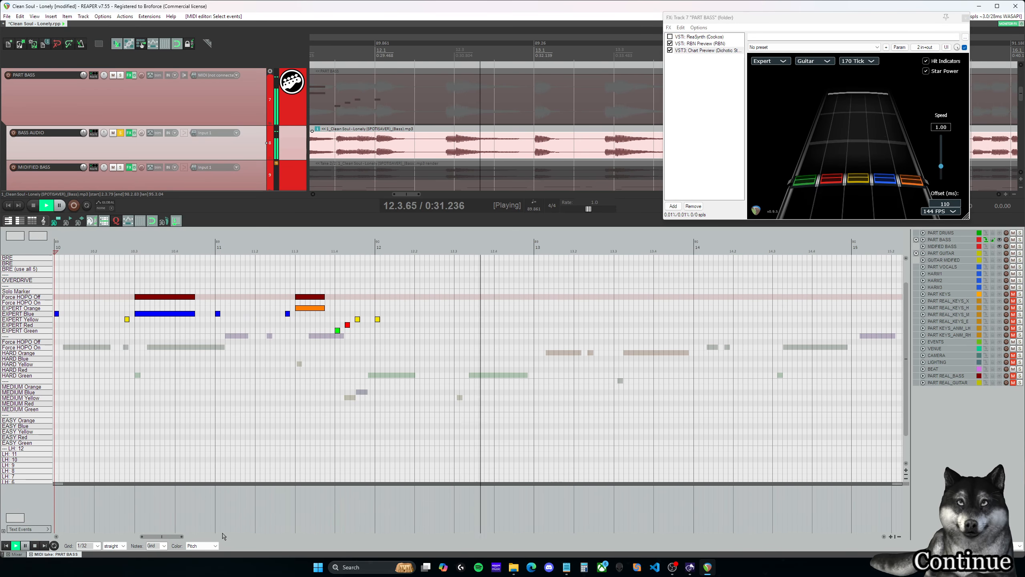
scroll(450, 368, down, 3)
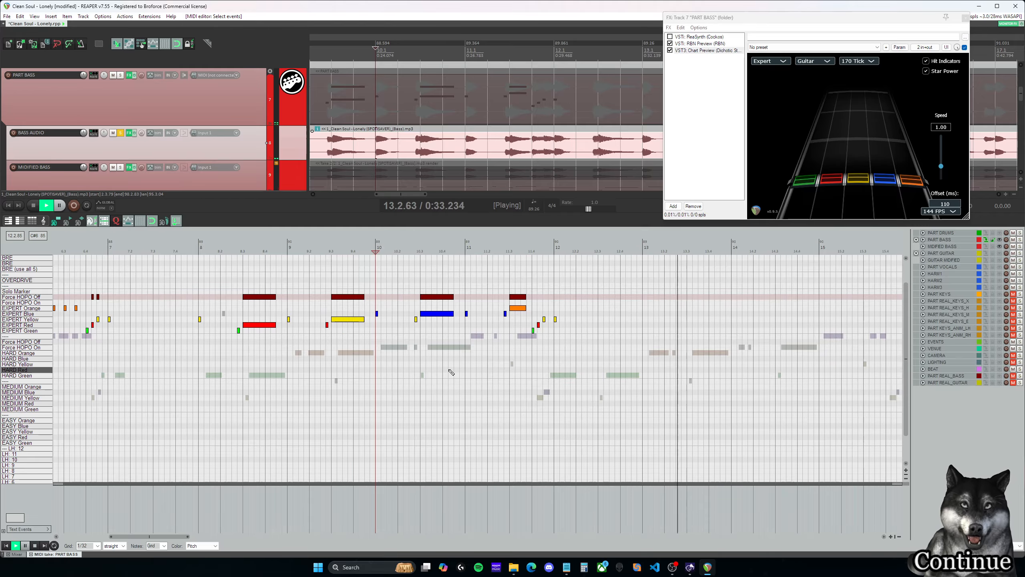
key(ctrl+space)
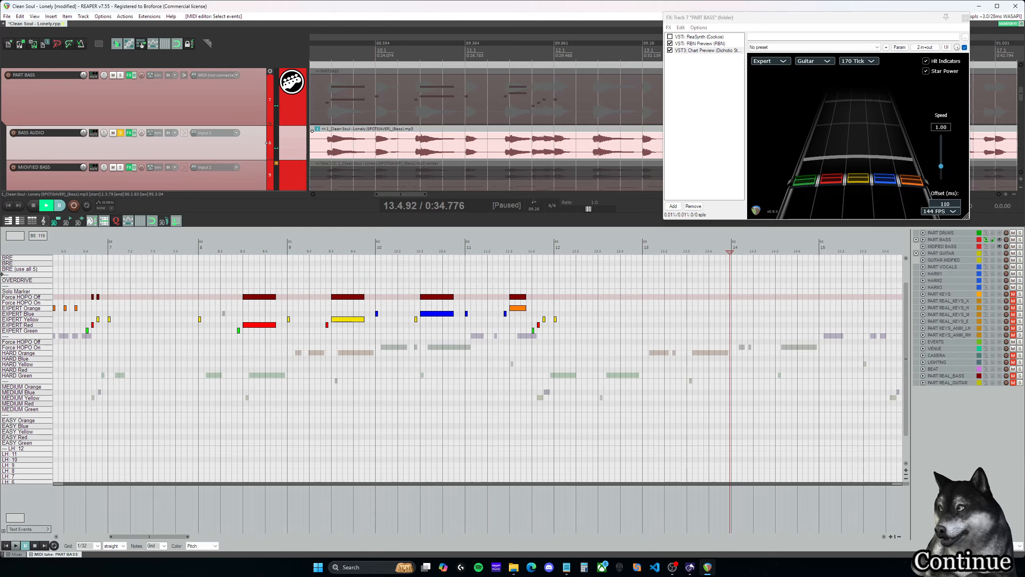
- Play back measure 8 and move the Expert yellow note at 8.1.00 to Expert Red
drag(177, 537, 187, 537)
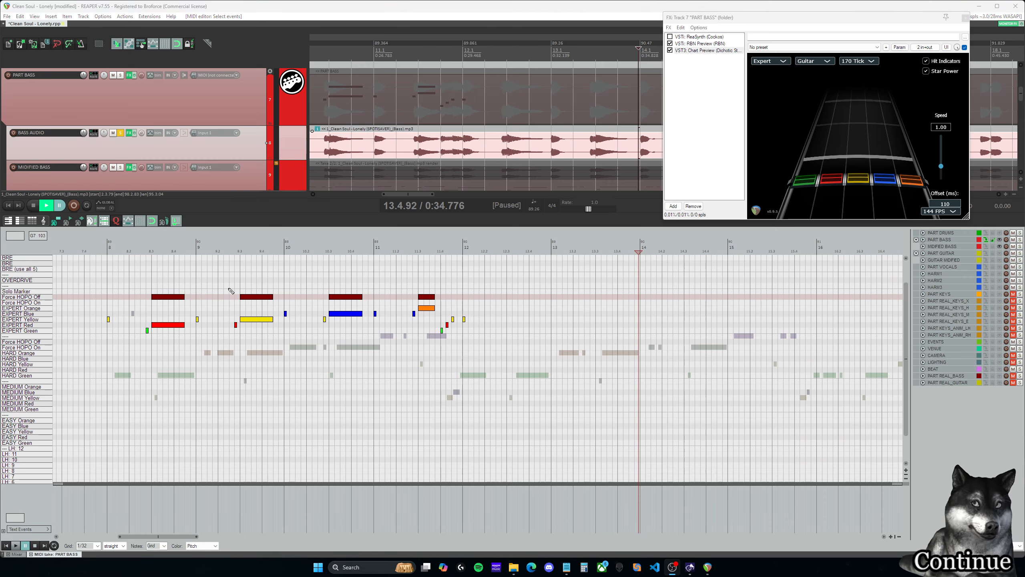
drag(535, 371, 129, 268)
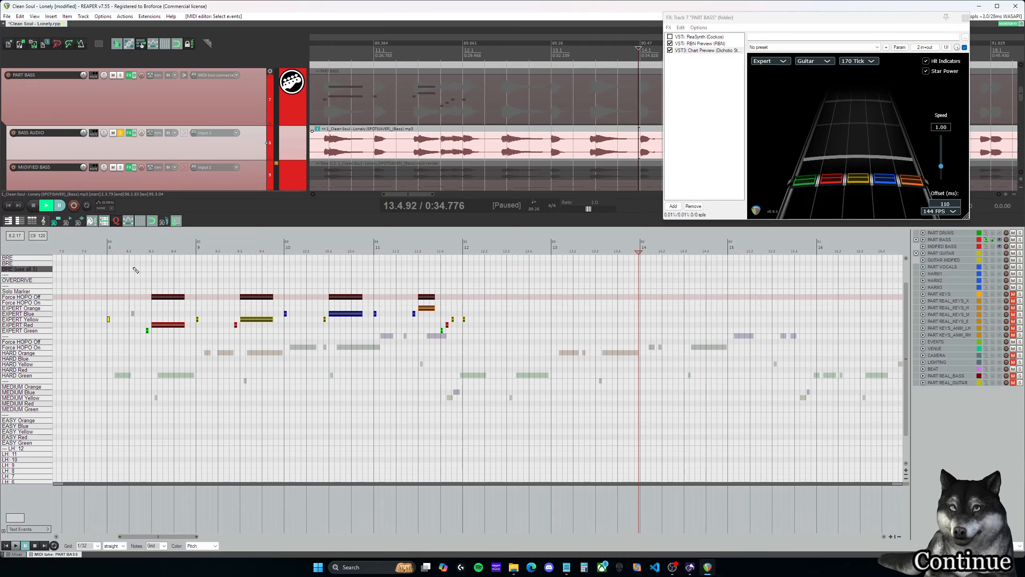
click(108, 250)
key(space)
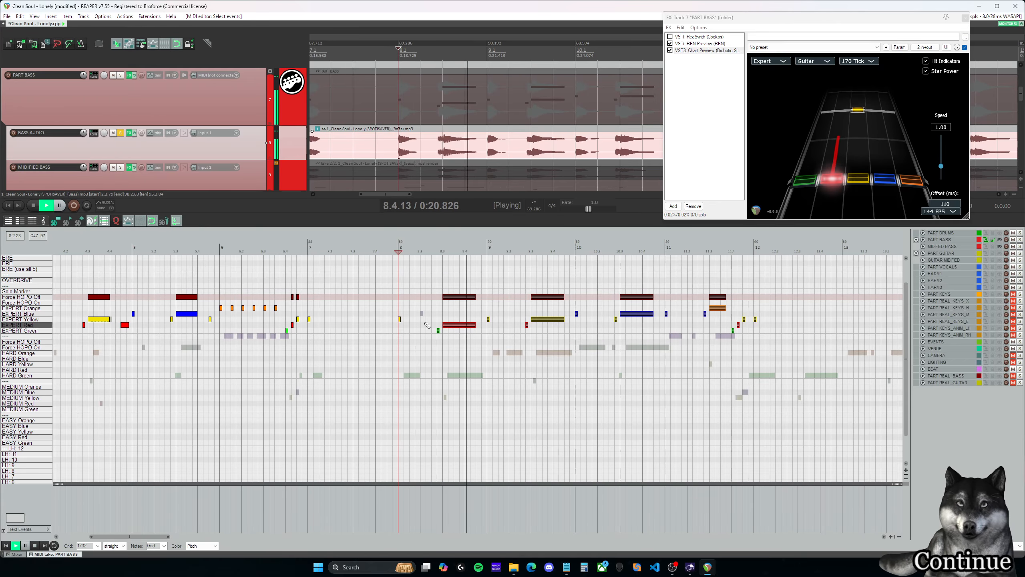
key(ctrl+space)
click(400, 325)
- Compare the pitches of the bass notes at 8.1.00 and 8.3.00 by repeatedly playing short snippets from each
click(443, 250)
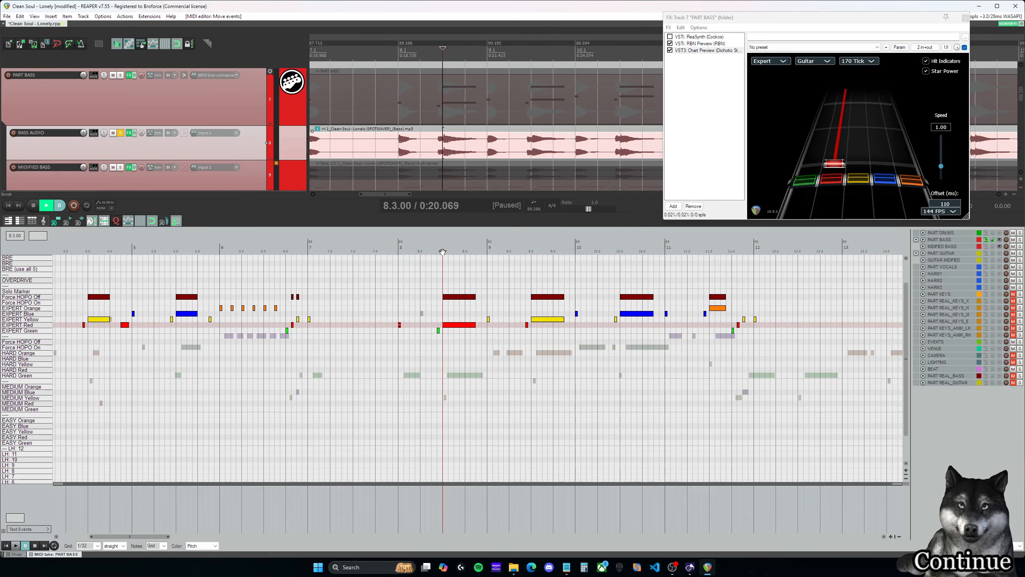
key(ctrl+space)
click(399, 250)
key(ctrl+space)
click(443, 250)
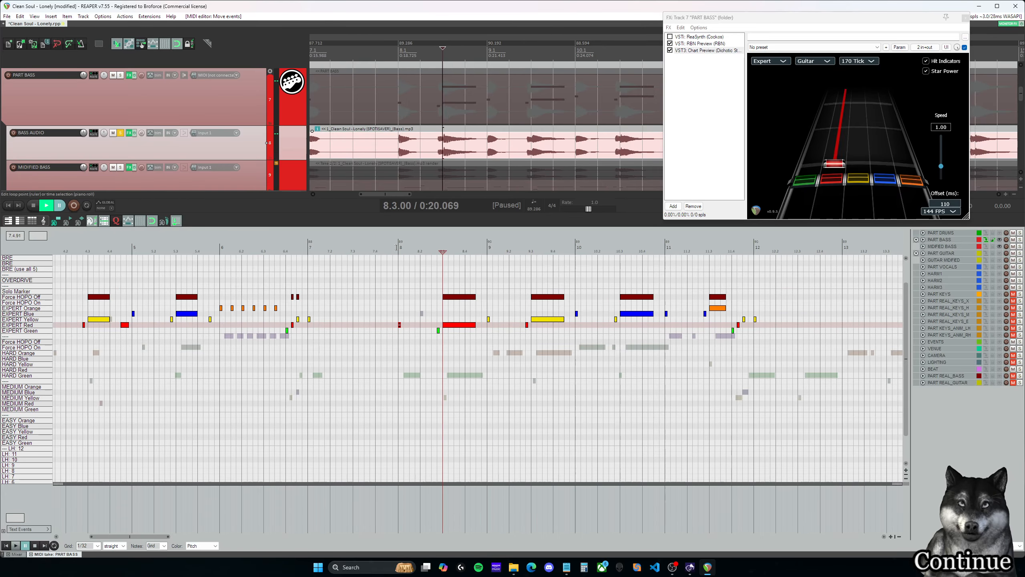
click(399, 249)
key(ctrl+space)
key(ctrl+space)
click(443, 250)
key(ctrl+space)
key(ctrl+space)
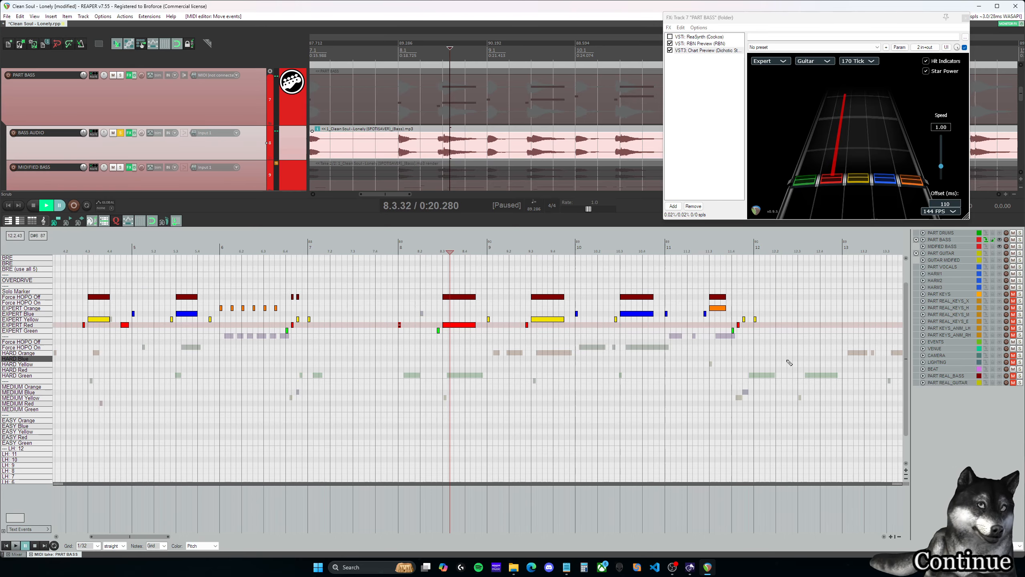
- Copy the Expert notes and Force HOPO Off markers from 8.2.75 through the start of measure 12 to about 12.1.75
drag(792, 367, 423, 264)
drag(163, 539, 182, 539)
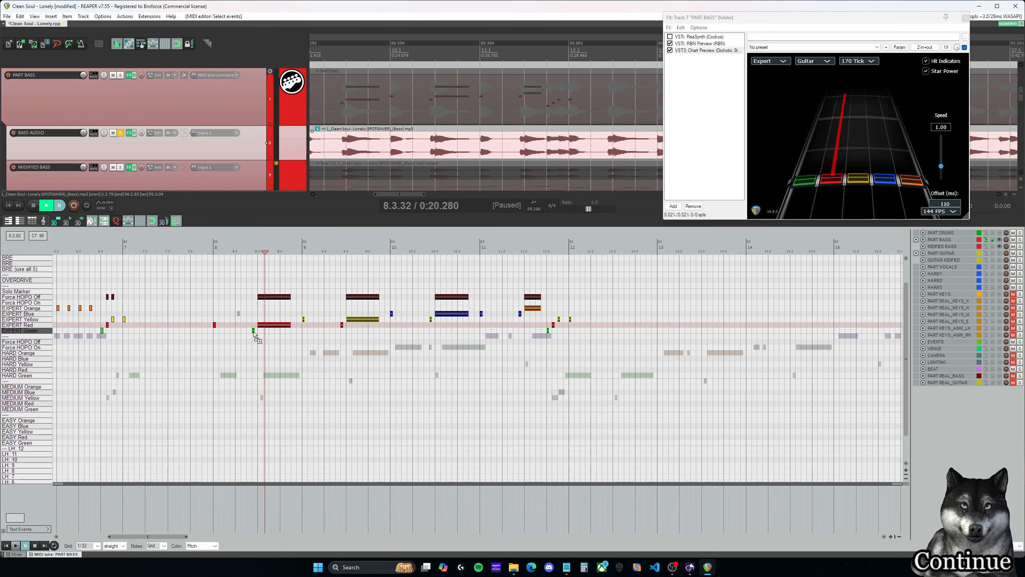
drag(254, 332, 590, 334)
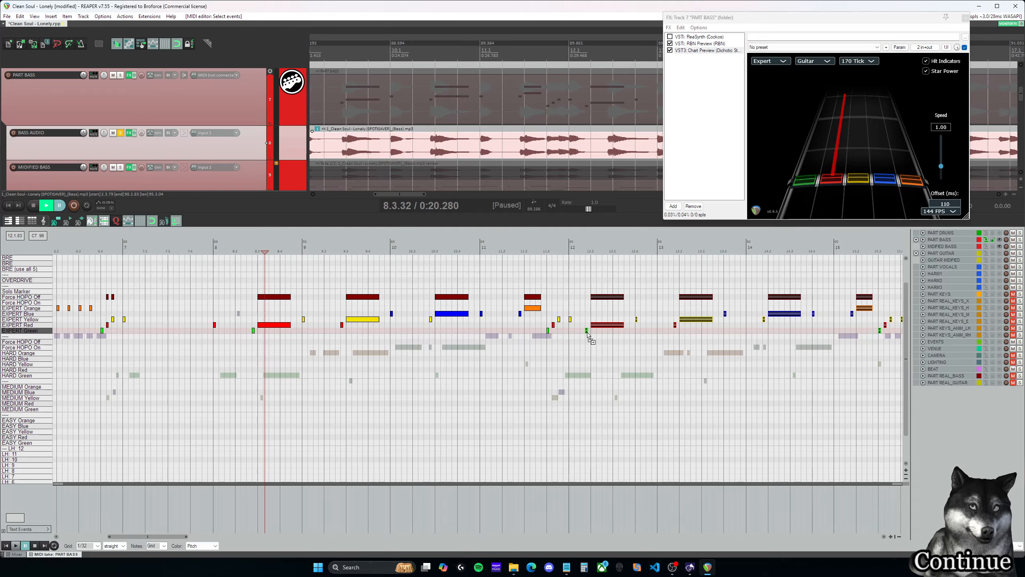
- Play back the copied phrase from 11.4.75, shift it so its first green note starts at 12.2.00, and check measure 12
click(563, 262)
drag(172, 538, 184, 538)
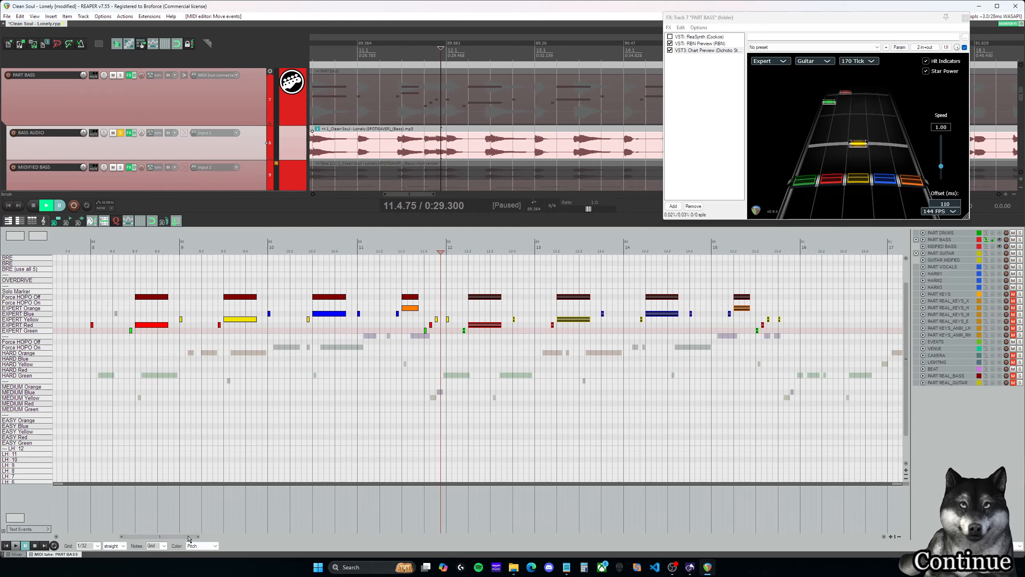
key(space)
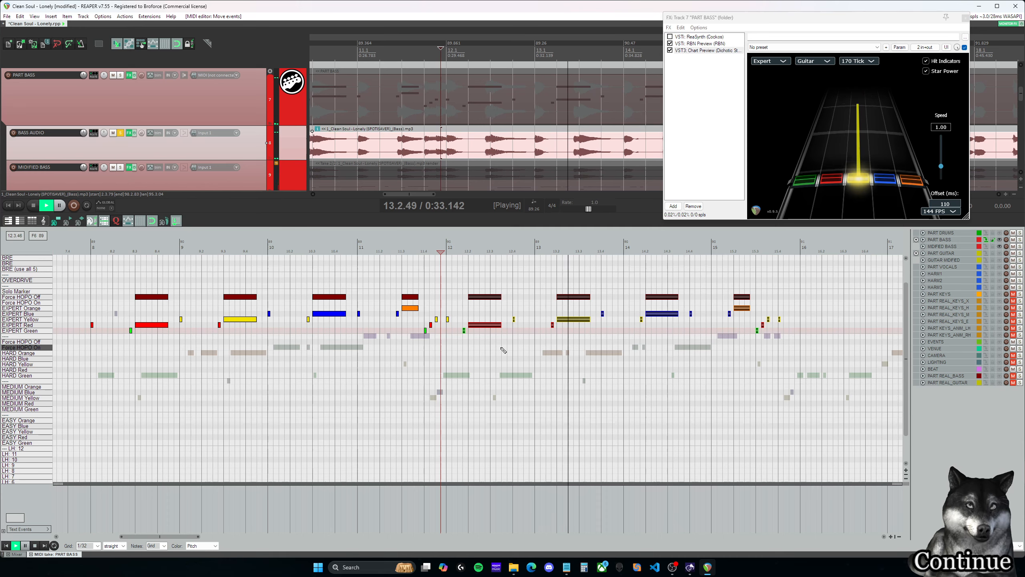
key(space)
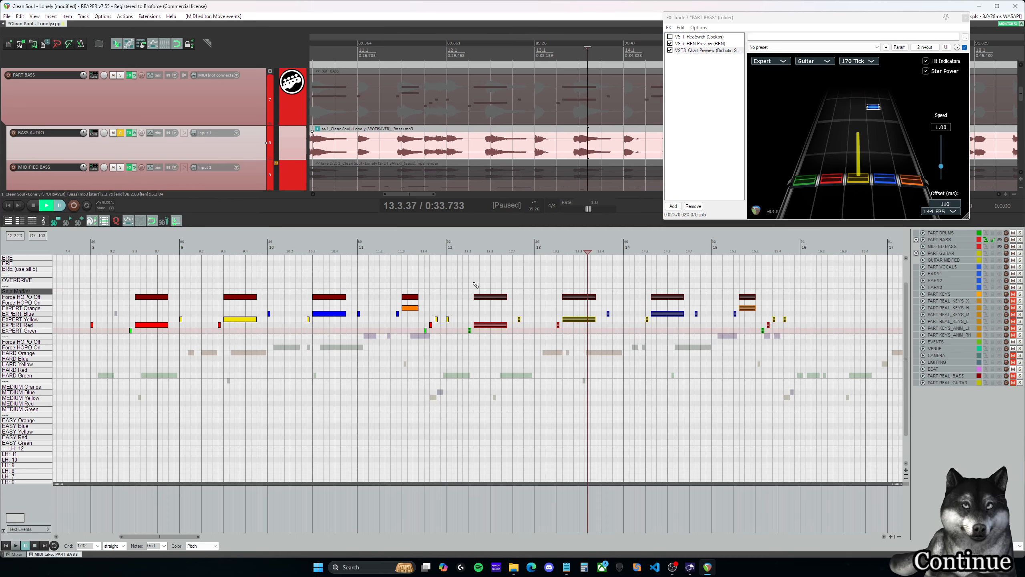
click(464, 252)
key(space)
- Shift the copied phrase so its first green note starts at 12.2.75, and play back from just before it
key(space)
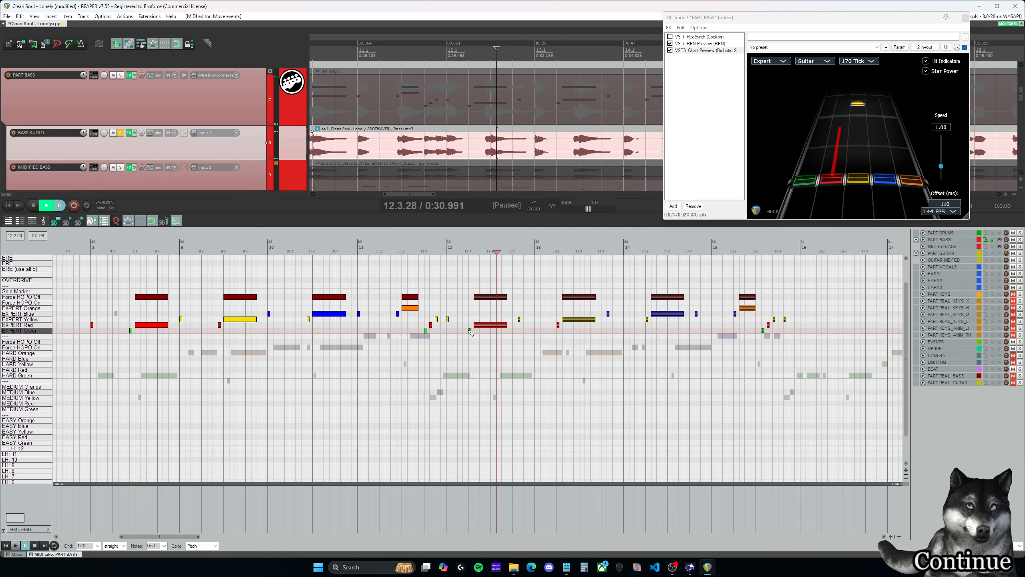
drag(471, 332, 491, 334)
click(479, 252)
key(space)
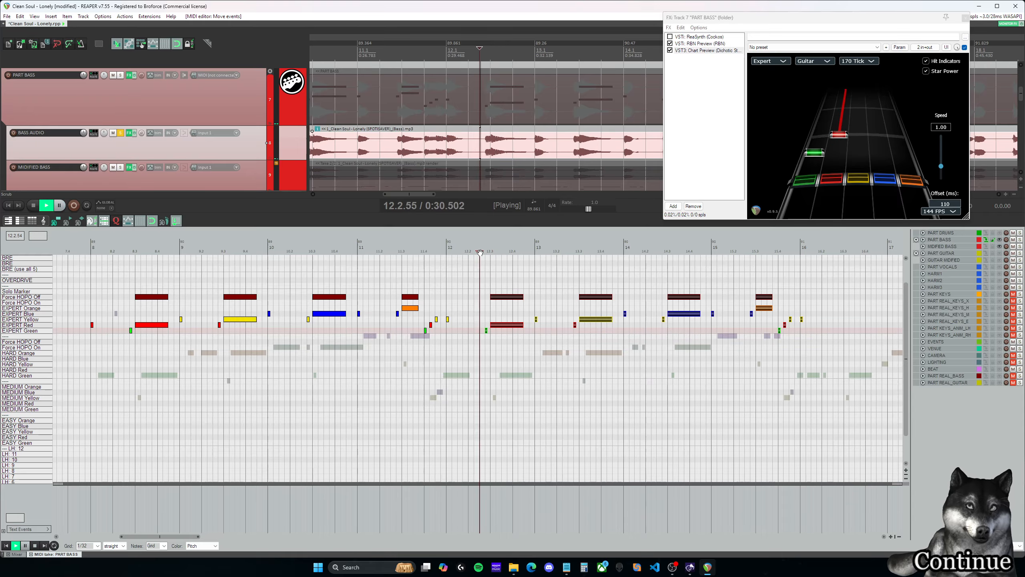
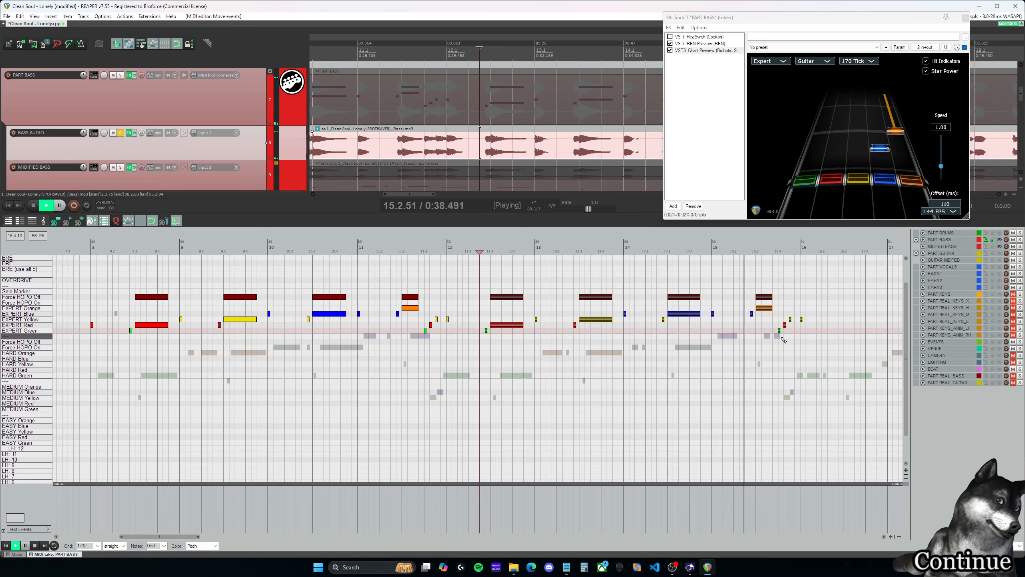
- Shorten the Expert orange note at 15.3.00 and its Force HOPO Off marker to about a quarter beat
key(space)
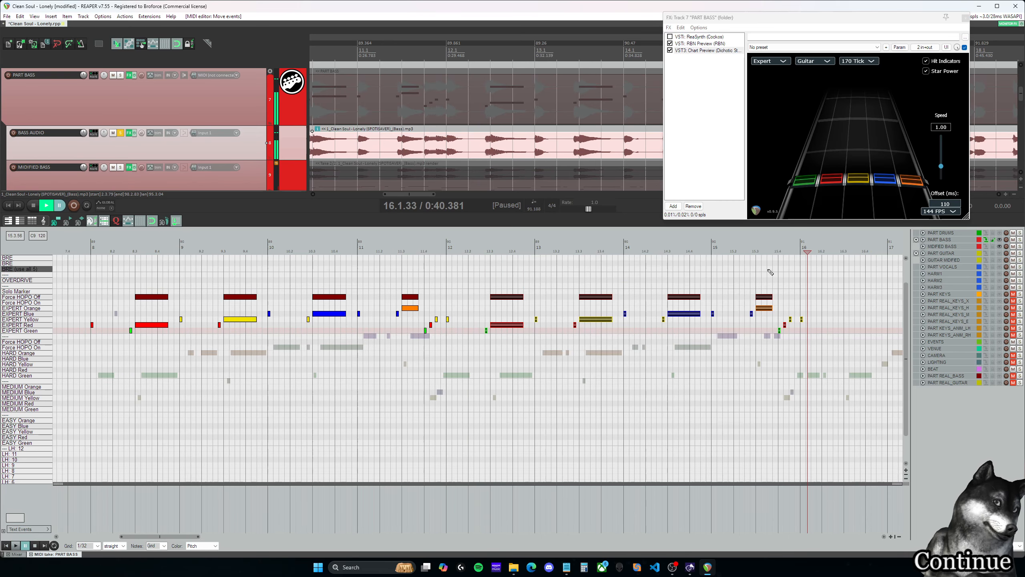
click(752, 251)
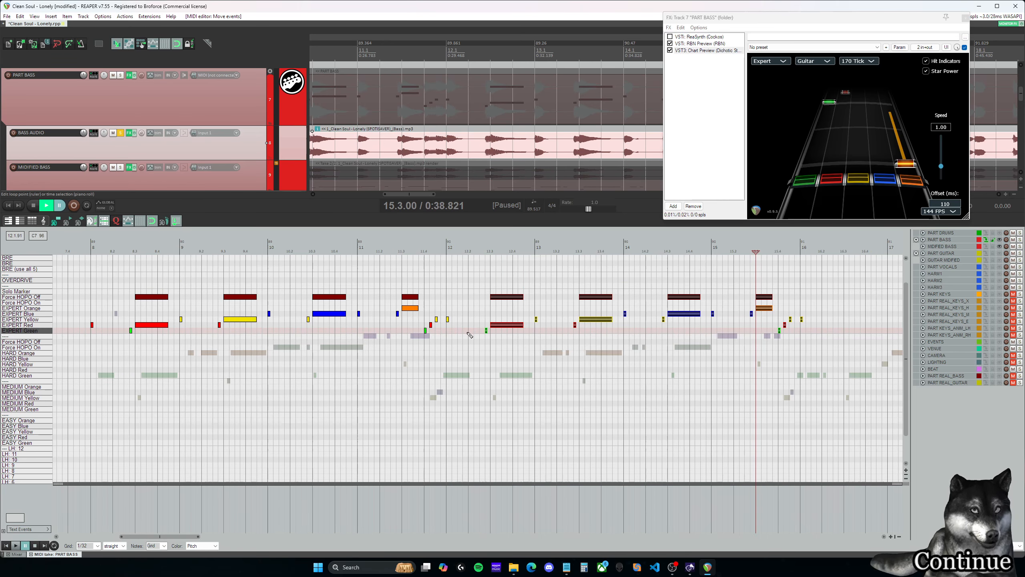
drag(772, 285, 774, 315)
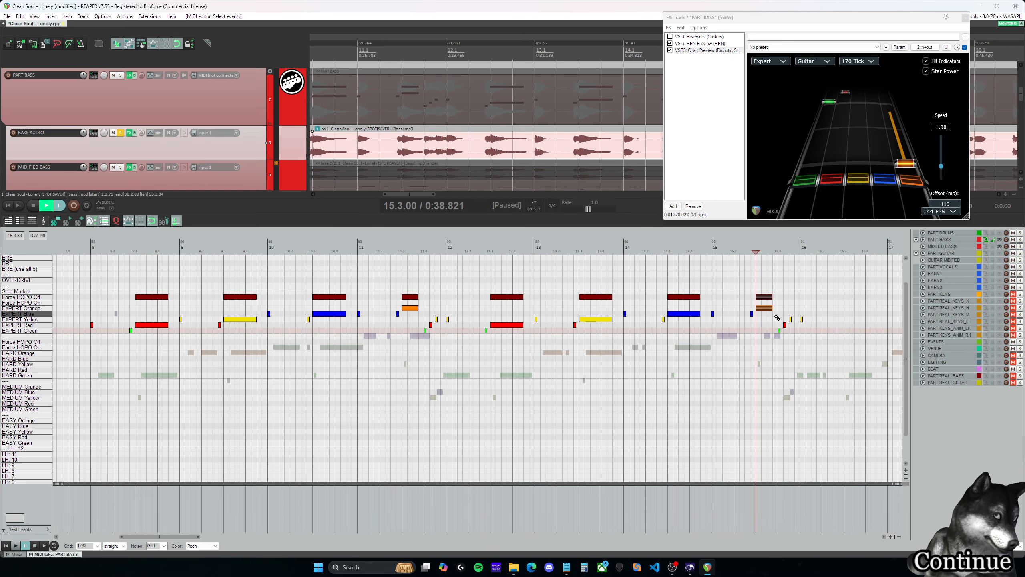
click(748, 251)
key(space)
key(space)
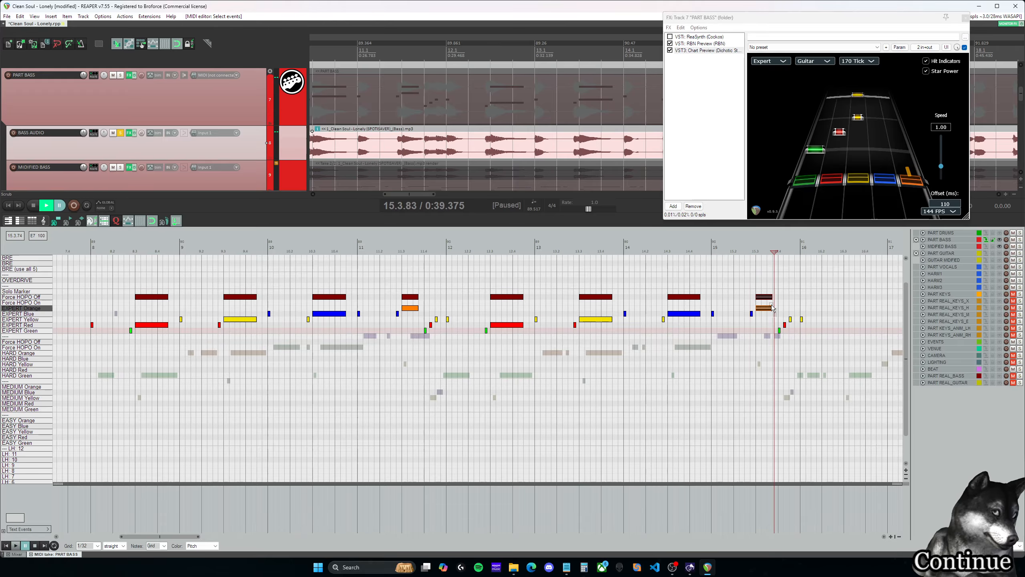
drag(770, 297, 759, 297)
click(759, 289)
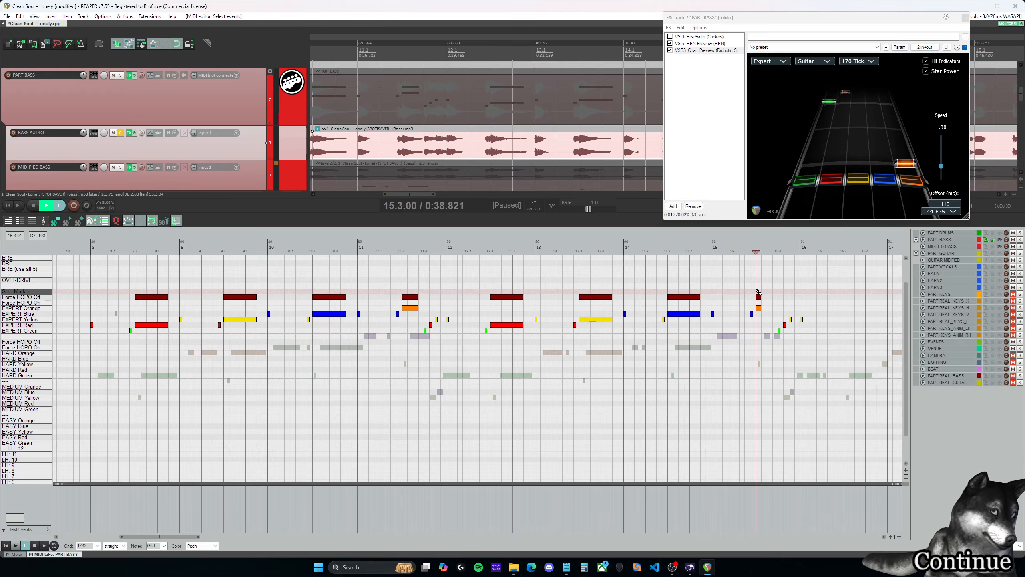
- Play back the join into the copied phrase from around 11.4.00 through 12.3
scroll(759, 289, up, 2)
click(564, 282)
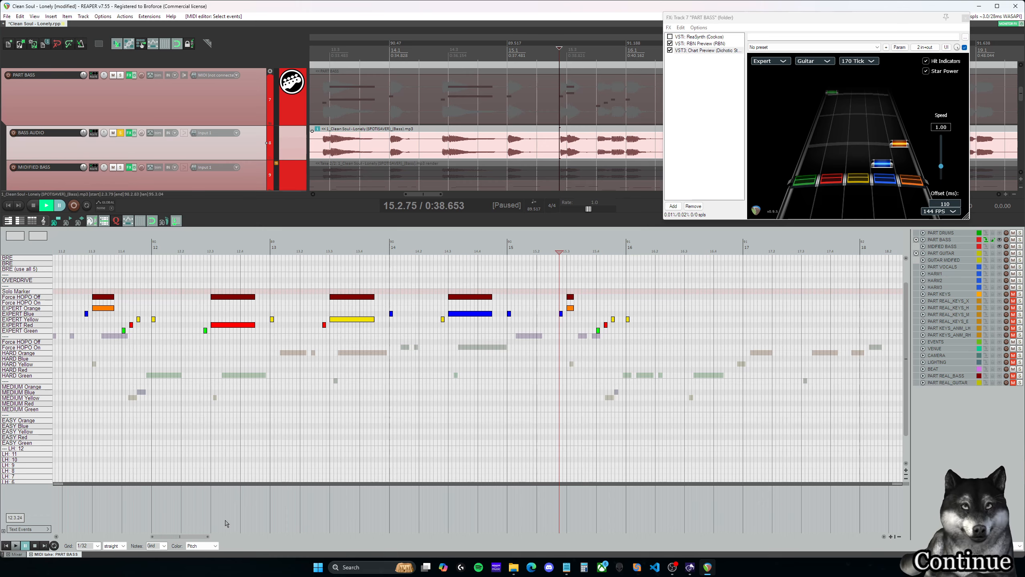
drag(200, 538, 196, 537)
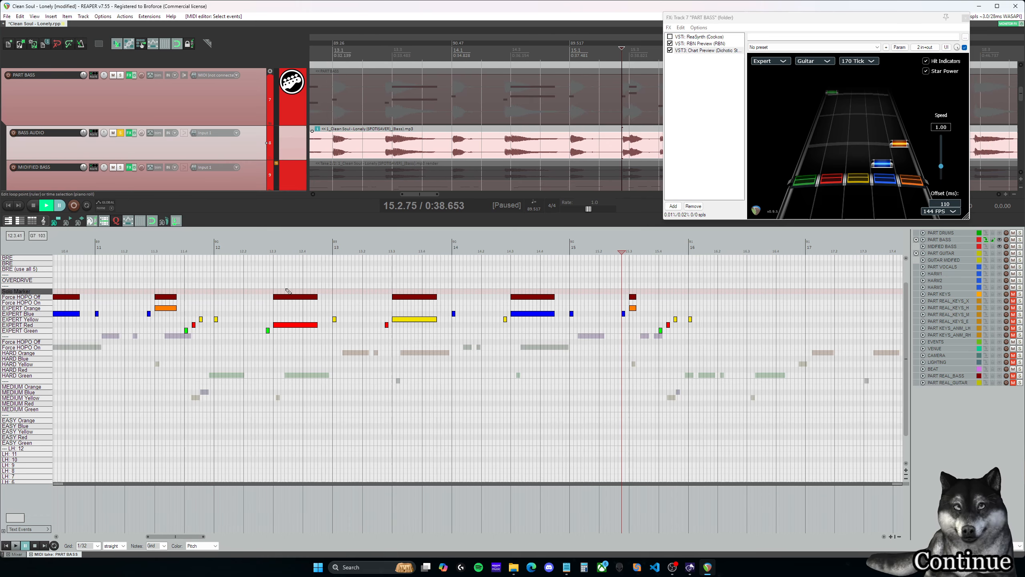
click(260, 251)
key(space)
click(358, 251)
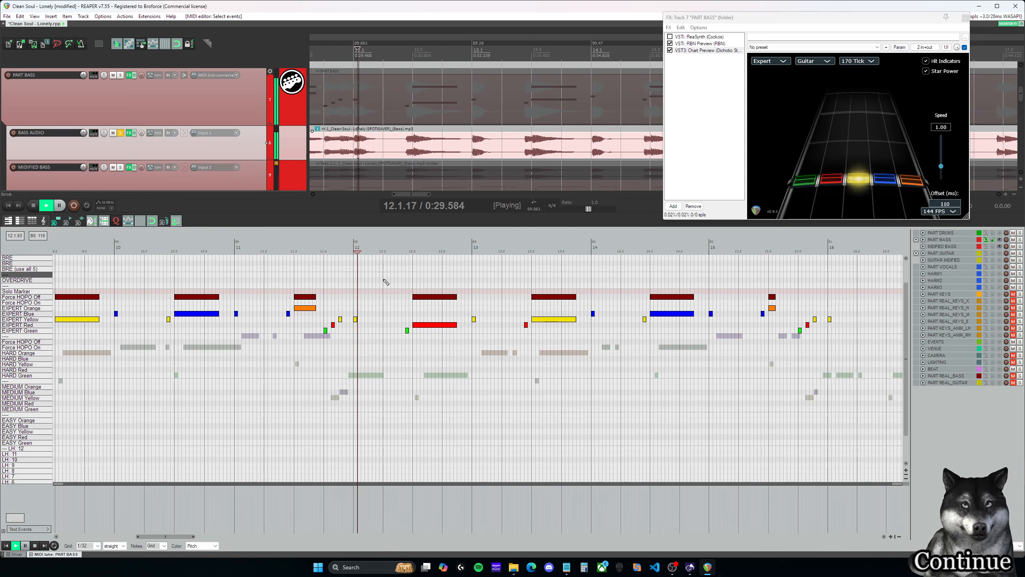
click(323, 251)
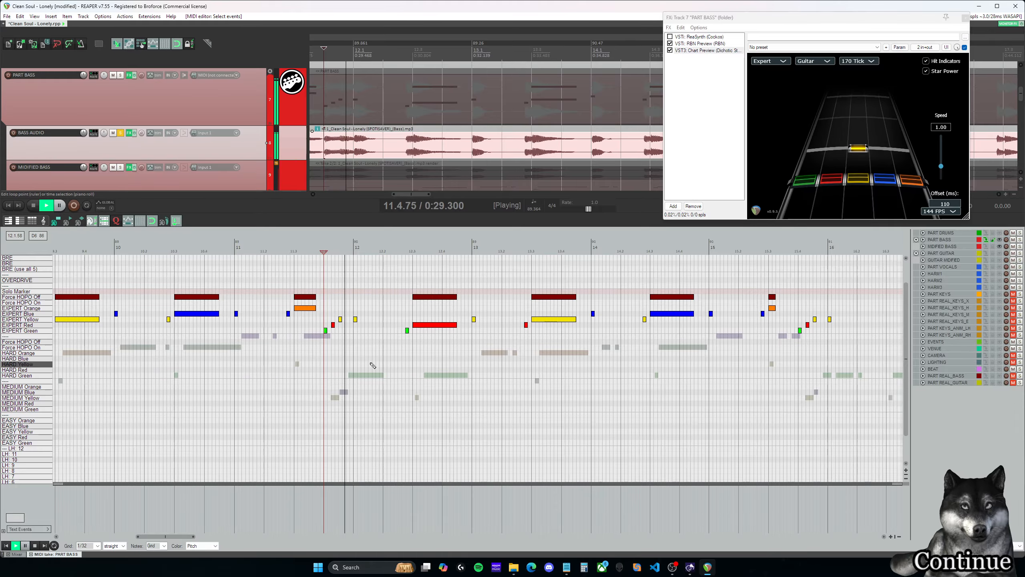
key(ctrl+space)
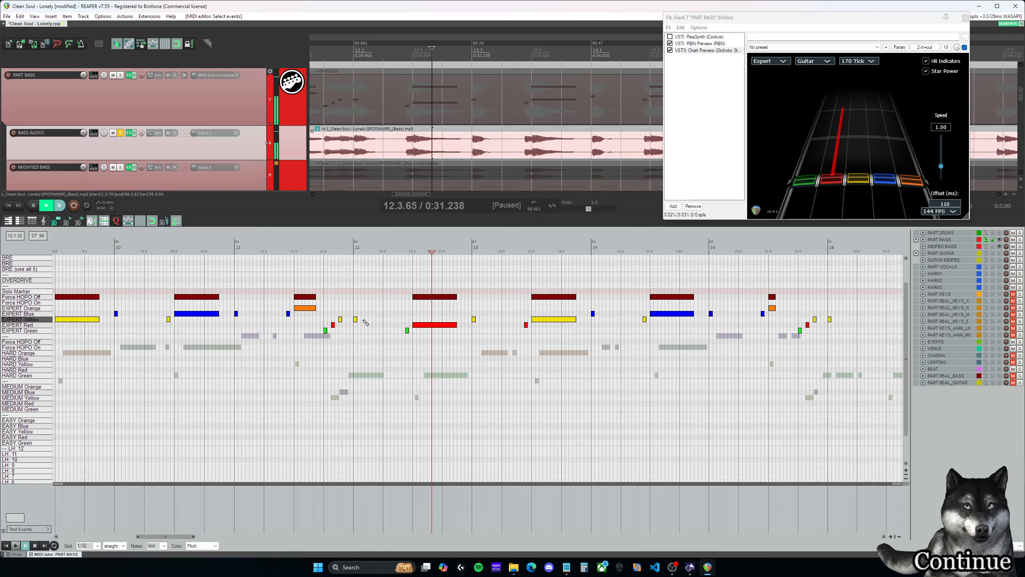
key(space)
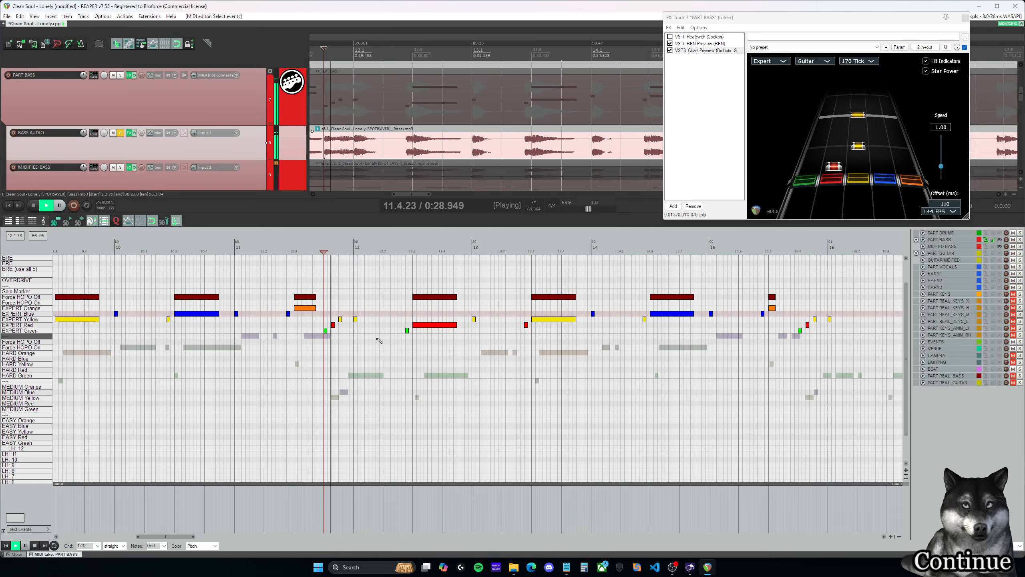
- Compare the yellow notes at 11.4.50 and 12.1.00 by replaying short snippets from 11.4.00 and 11.4.50
key(ctrl+space)
click(432, 325)
click(355, 320)
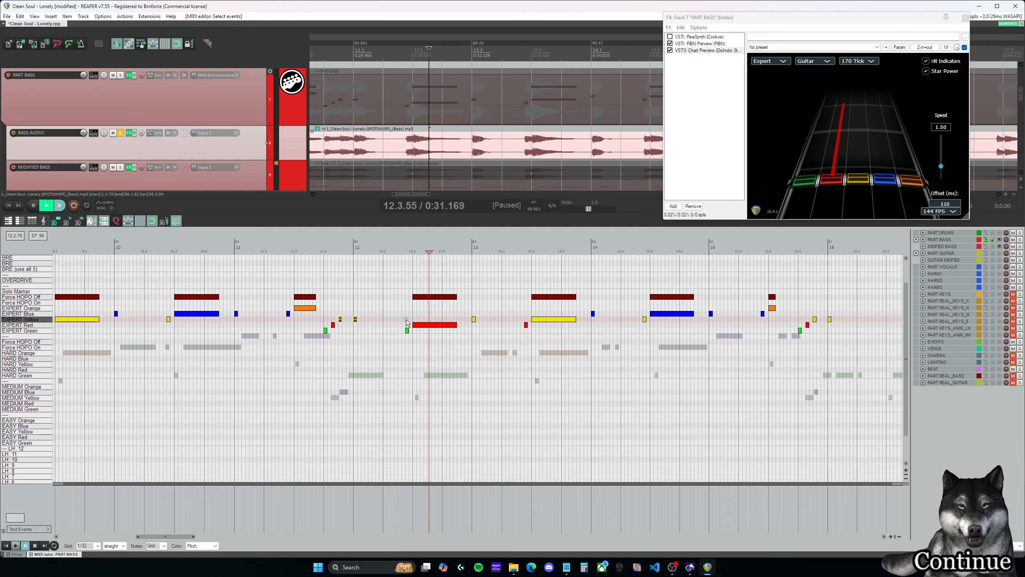
click(327, 312)
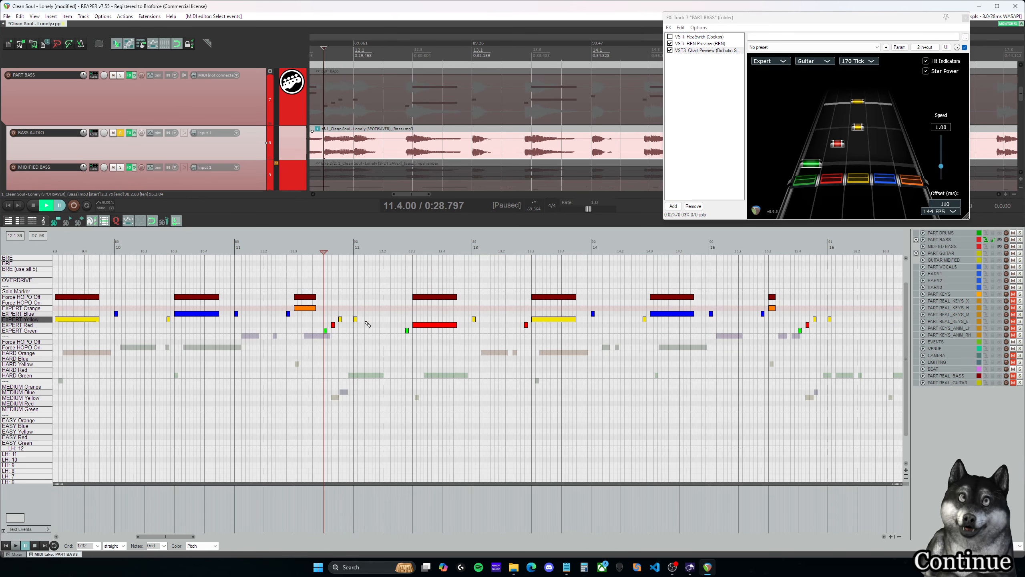
key(space)
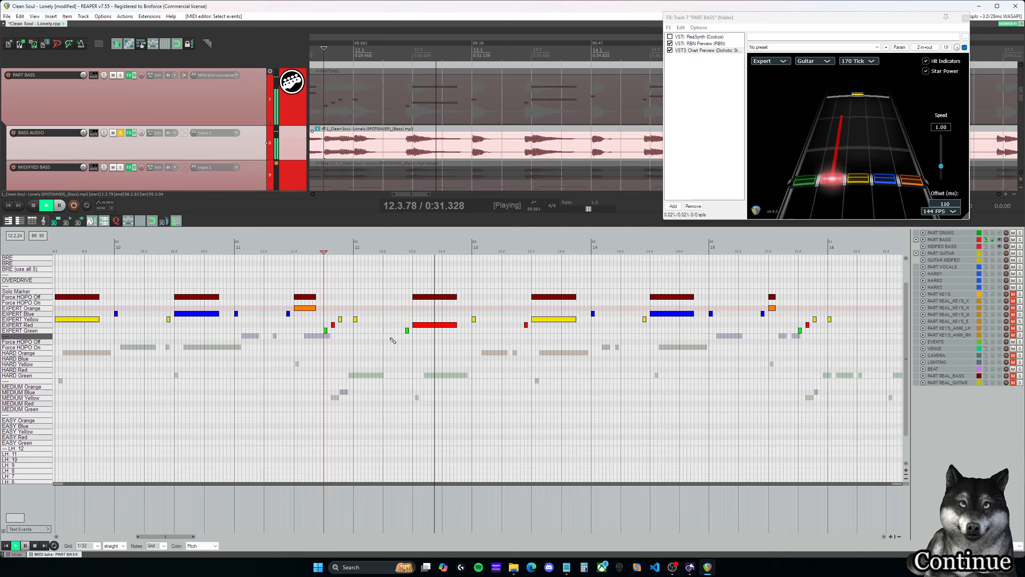
key(space)
click(343, 308)
key(space)
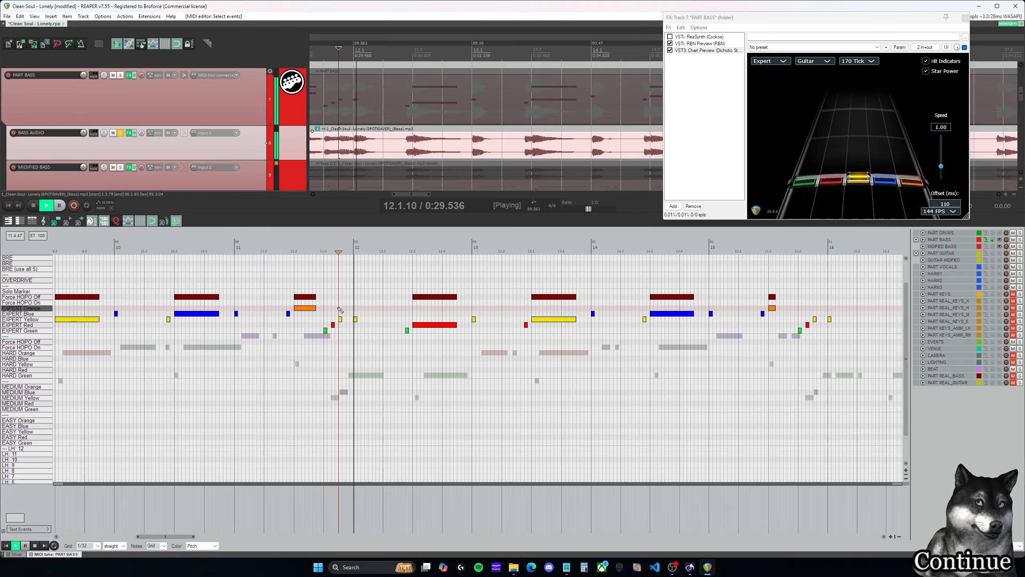
key(space)
- Try the Expert yellow note at 12.1.00 on red, play it from 11.4.50, return it to yellow, and replay from 11.4.00
click(342, 309)
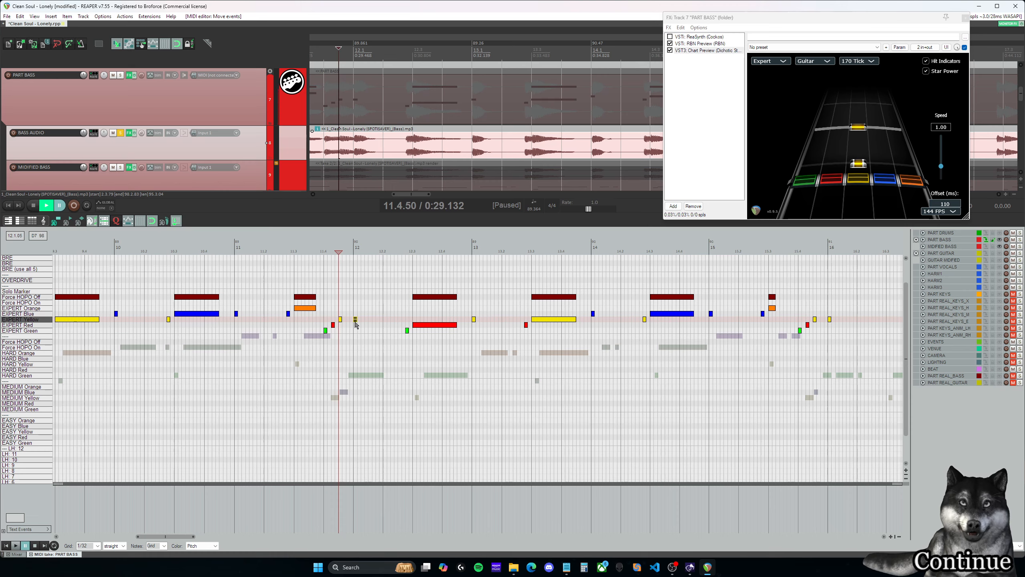
drag(355, 321, 356, 325)
key(space)
key(space)
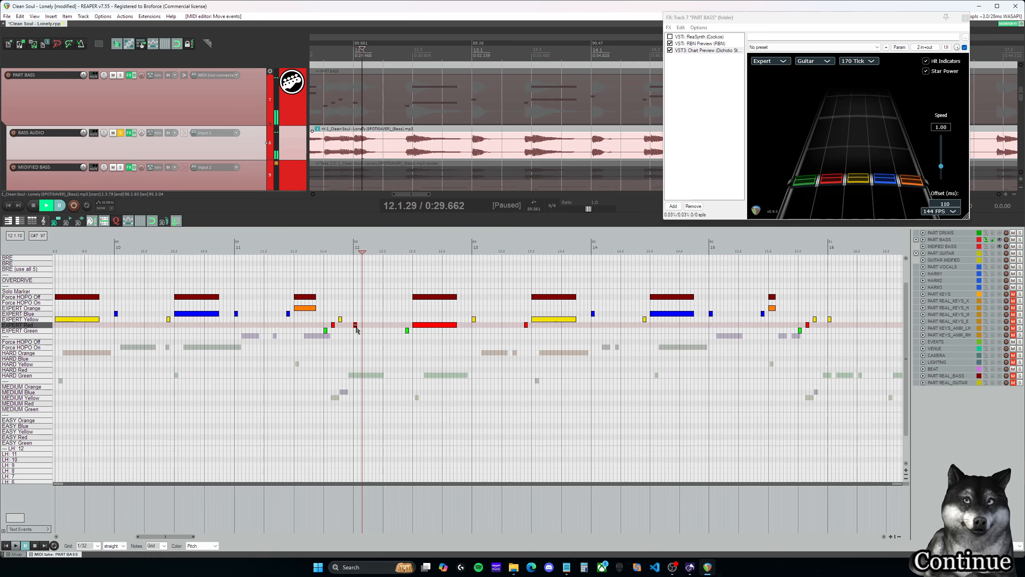
key(Up)
click(324, 312)
key(space)
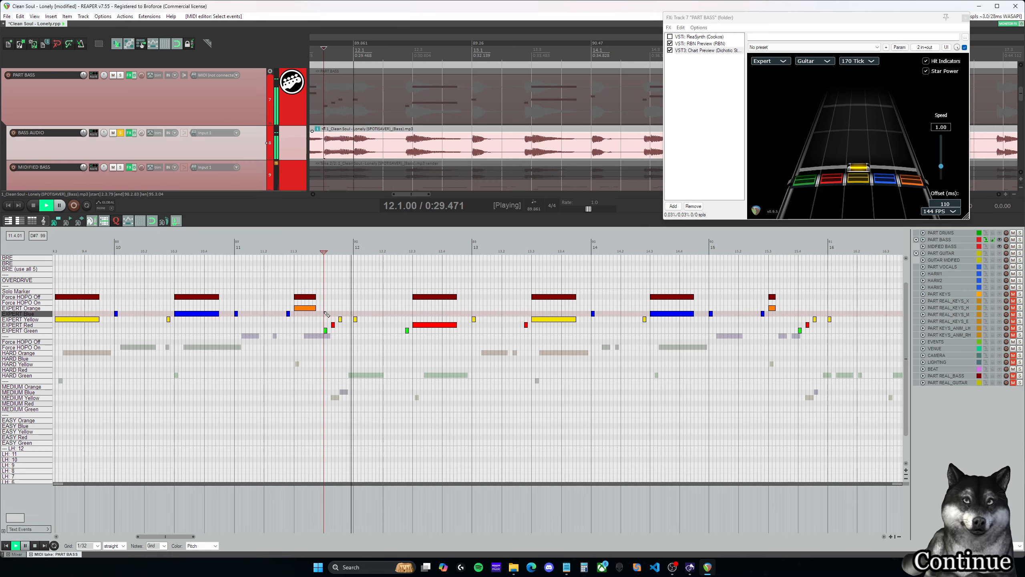
- Play back the copied phrase from 12.2.75, and check its ending from 15.4.00 into measure 16
key(space)
drag(184, 539, 200, 539)
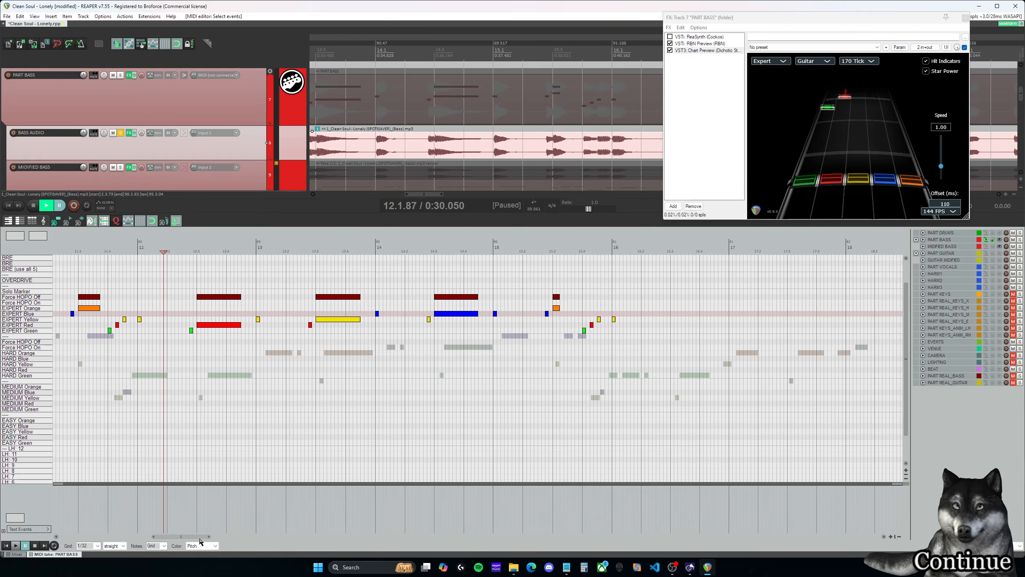
key(space)
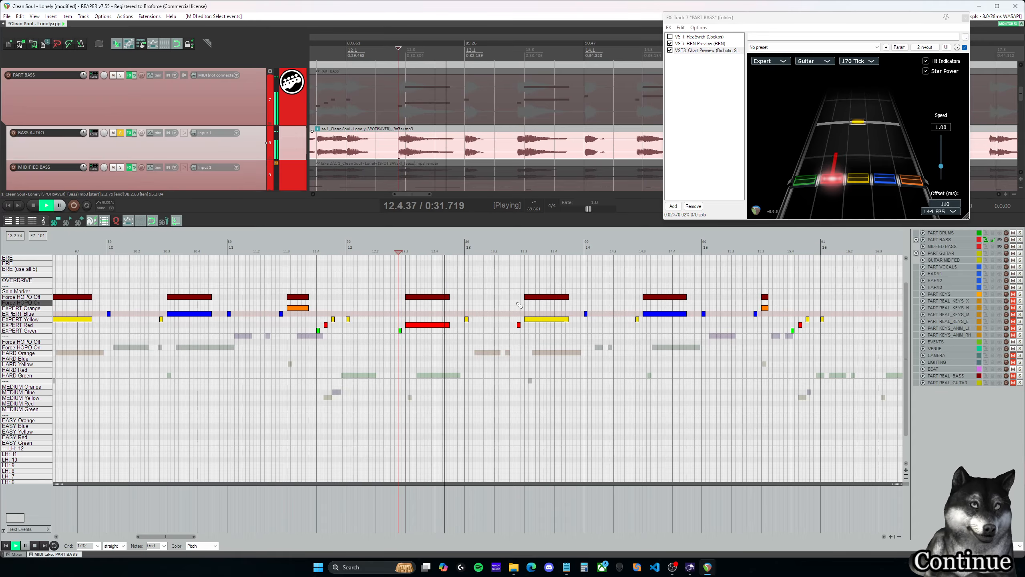
key(space)
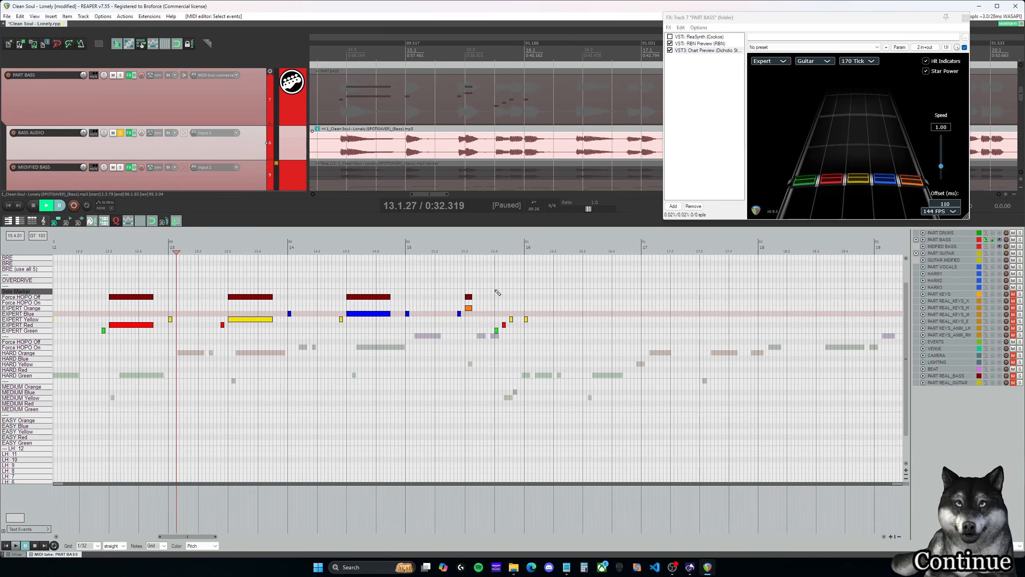
click(496, 291)
key(space)
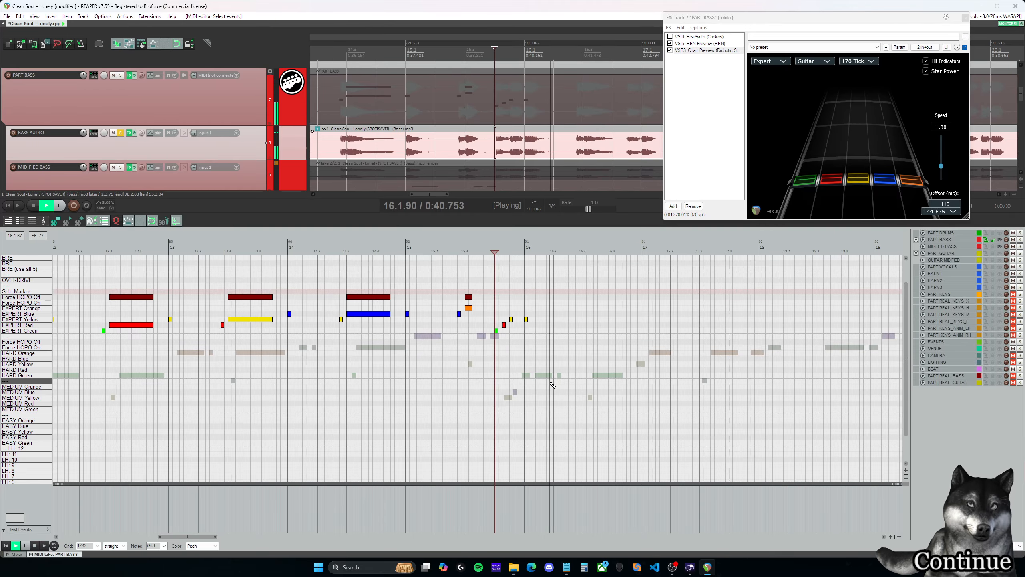
key(space)
- Delete the yellow note at 16.1.00 and copy the Expert phrase with its Force HOPO Off markers from 12.1.00–15.4.50 to start at 16.1.00
scroll(610, 376, down, 4)
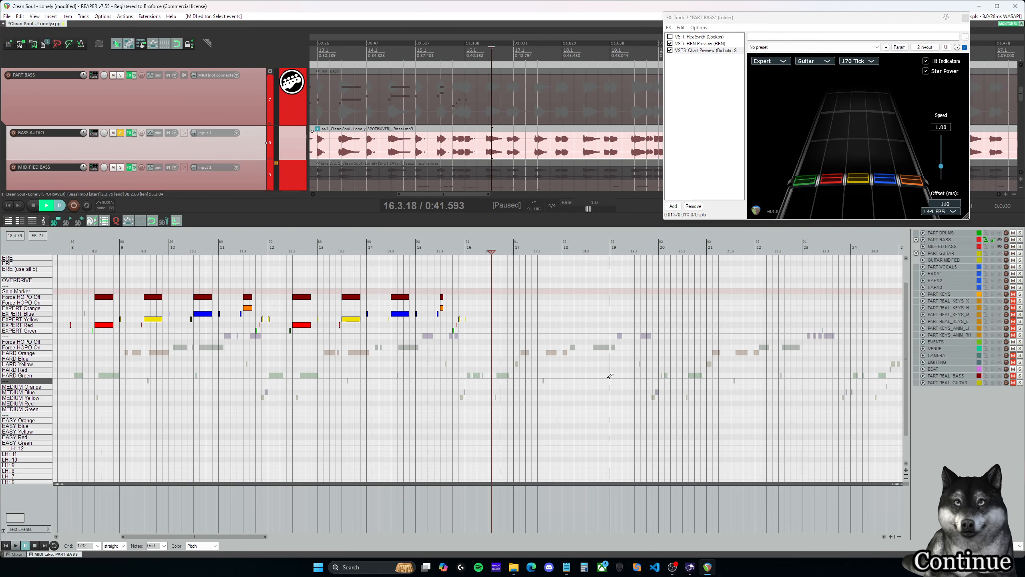
scroll(610, 376, up, 3)
drag(222, 537, 209, 540)
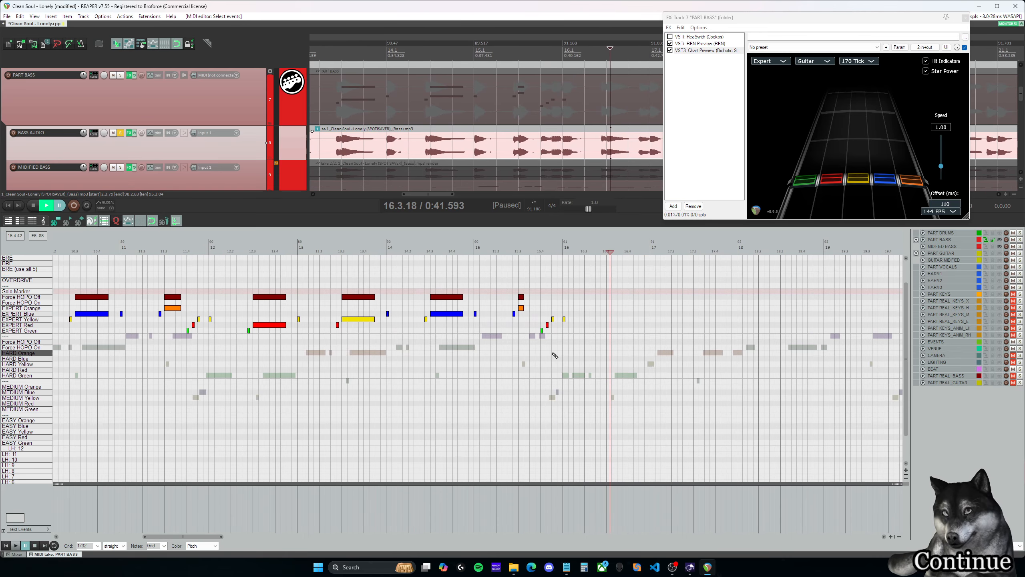
click(511, 251)
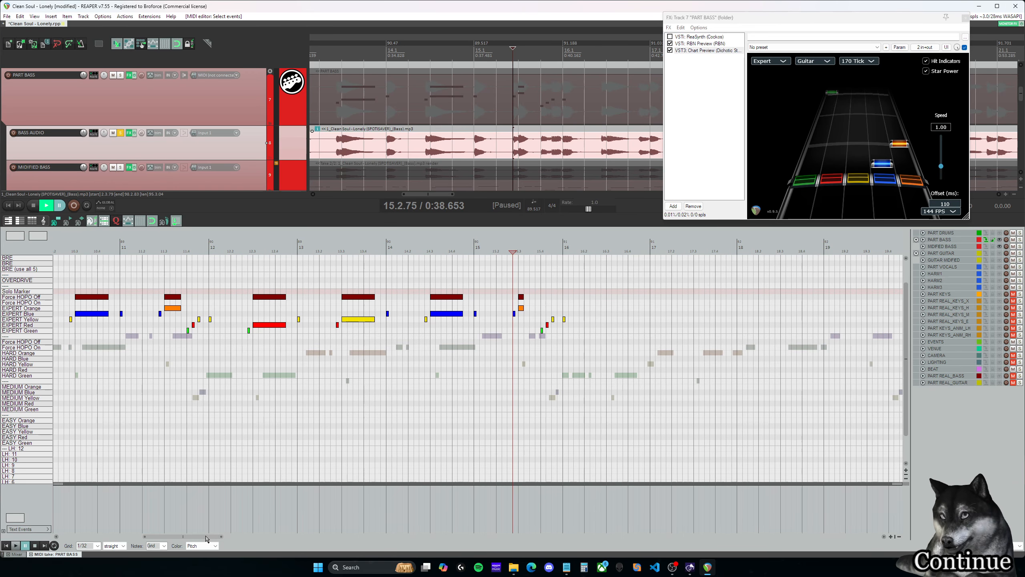
drag(206, 538, 211, 541)
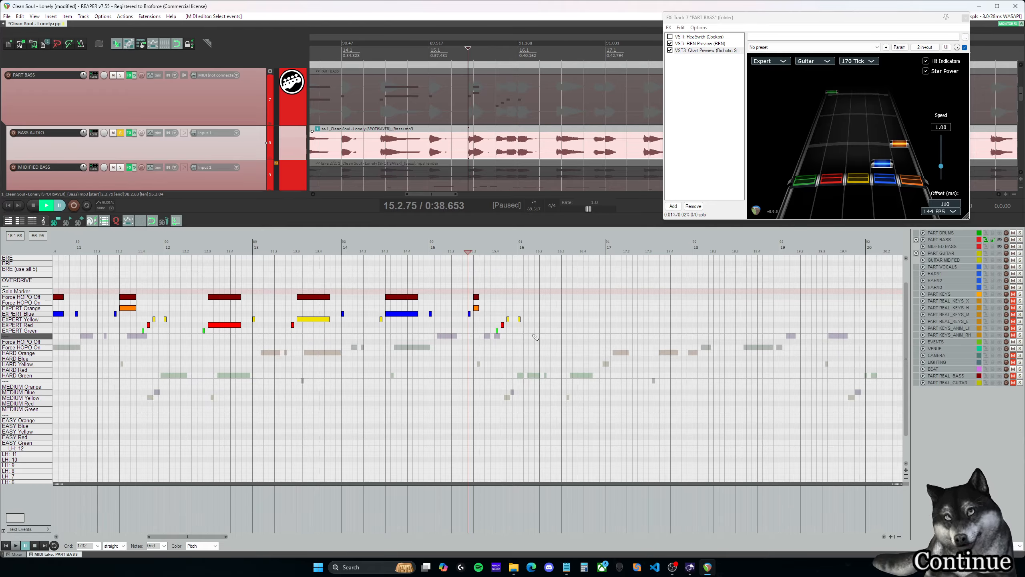
click(389, 250)
drag(582, 363, 165, 274)
drag(531, 333, 518, 318)
drag(541, 352, 165, 273)
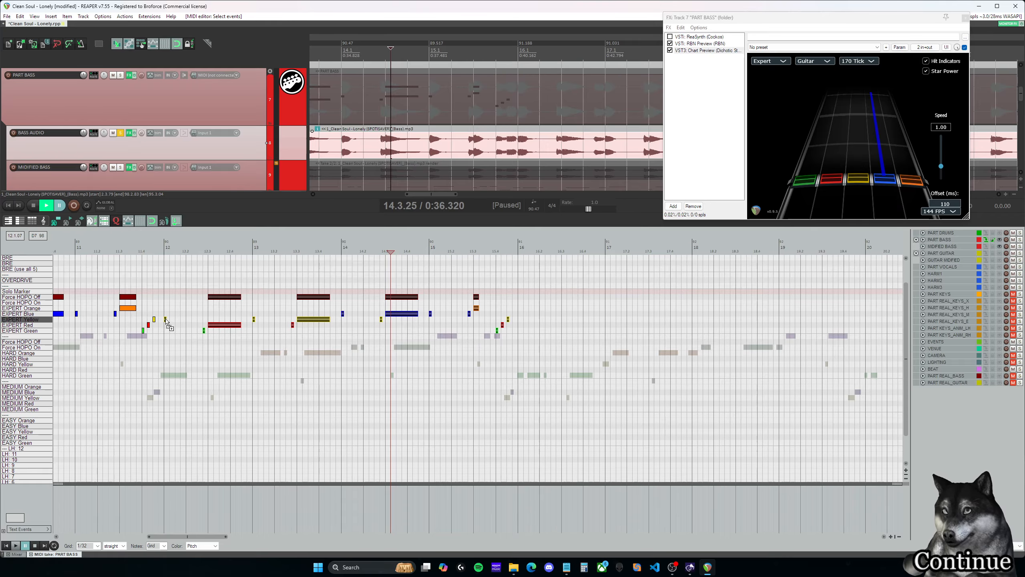
drag(167, 322, 524, 321)
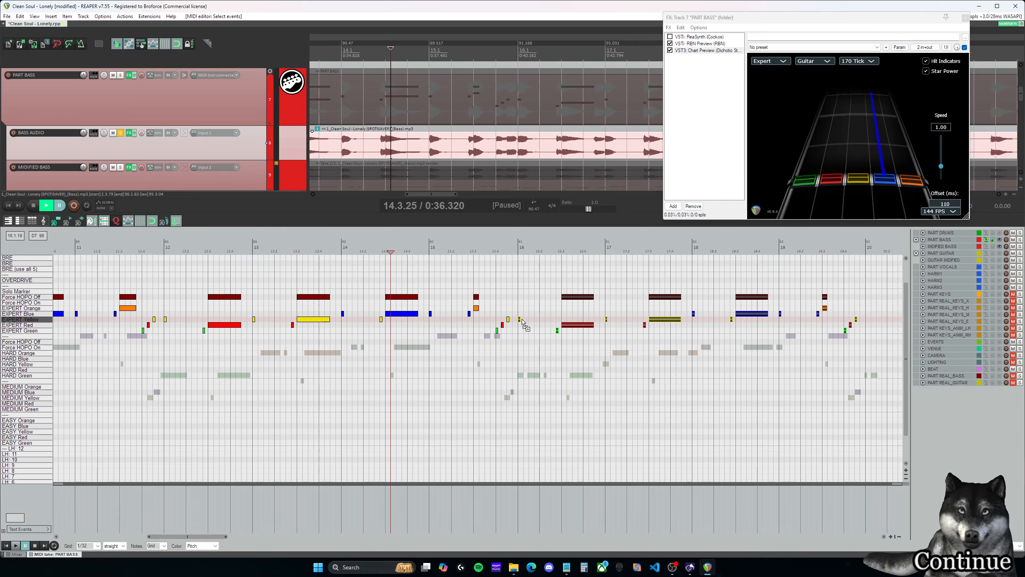
- Play back the newly copied phrase from 15.4.00, replay the end of measure 16, and listen through the start of measure 20
click(496, 249)
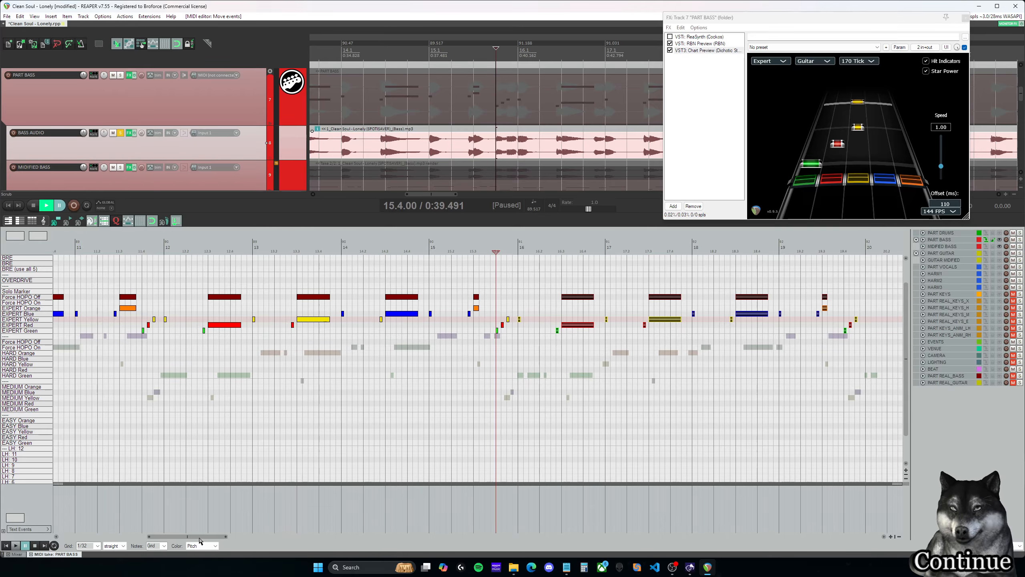
drag(199, 538, 234, 537)
key(space)
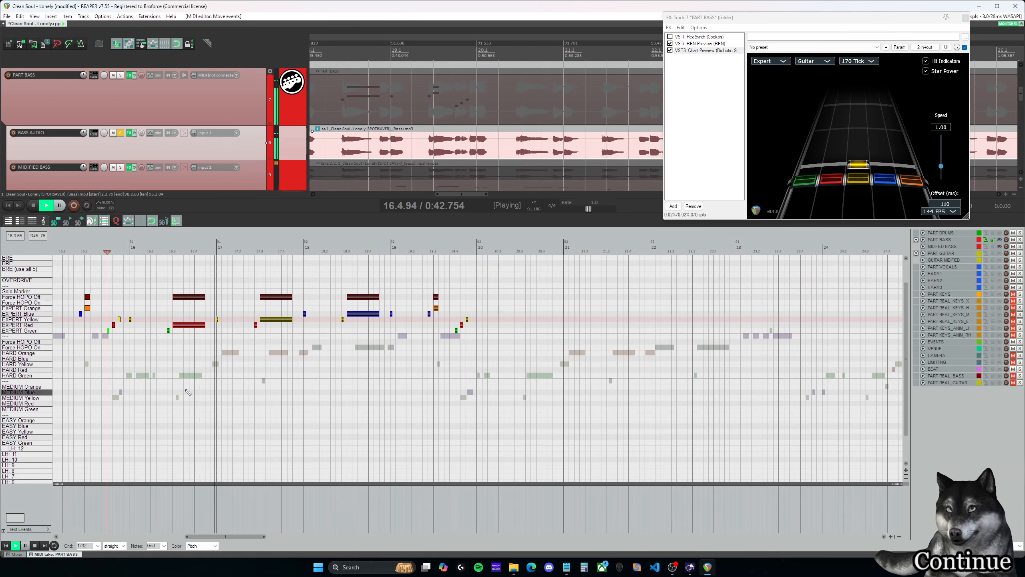
key(ctrl+space)
click(196, 248)
key(space)
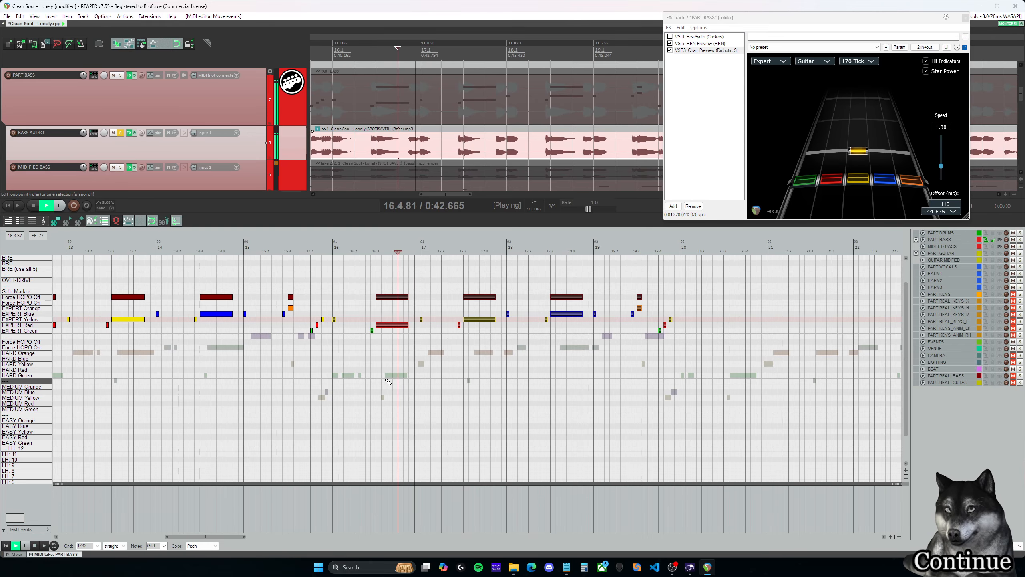
key(space)
key(space)
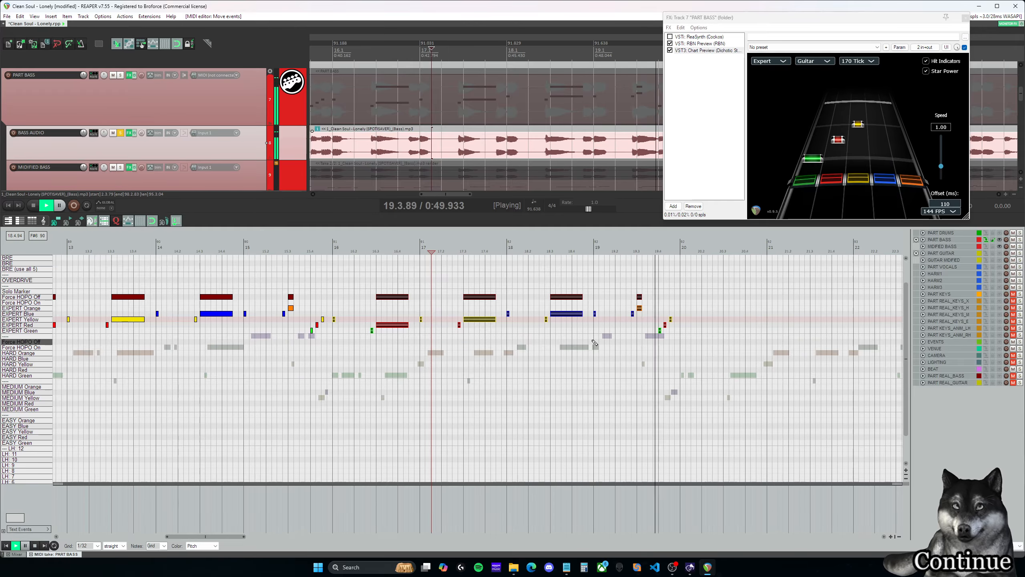
key(ctrl+space)
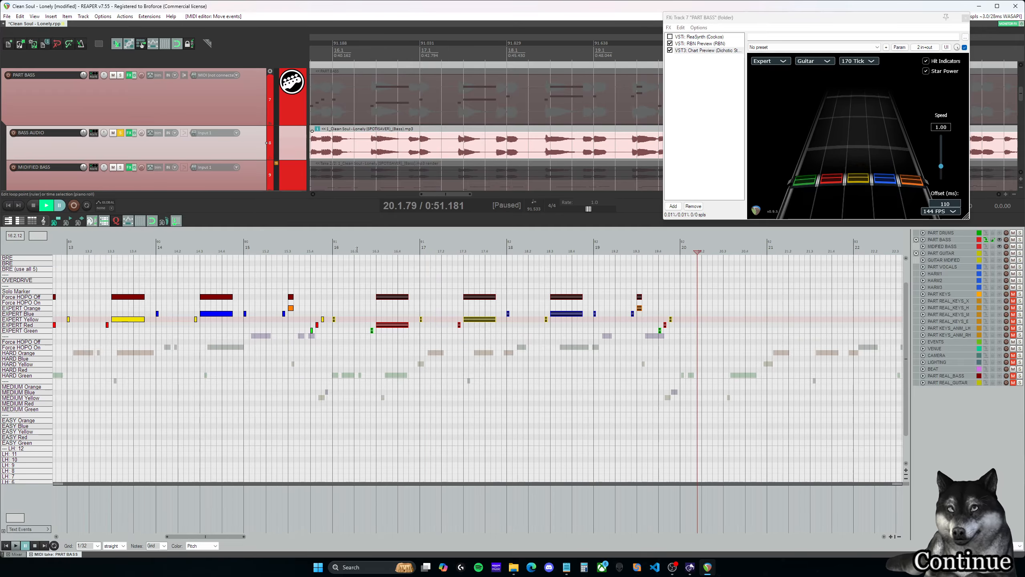
- Shorten the Expert red note at 16.3.00 and its Force HOPO Off marker to about one beat, and play back from 16.2.75
click(334, 249)
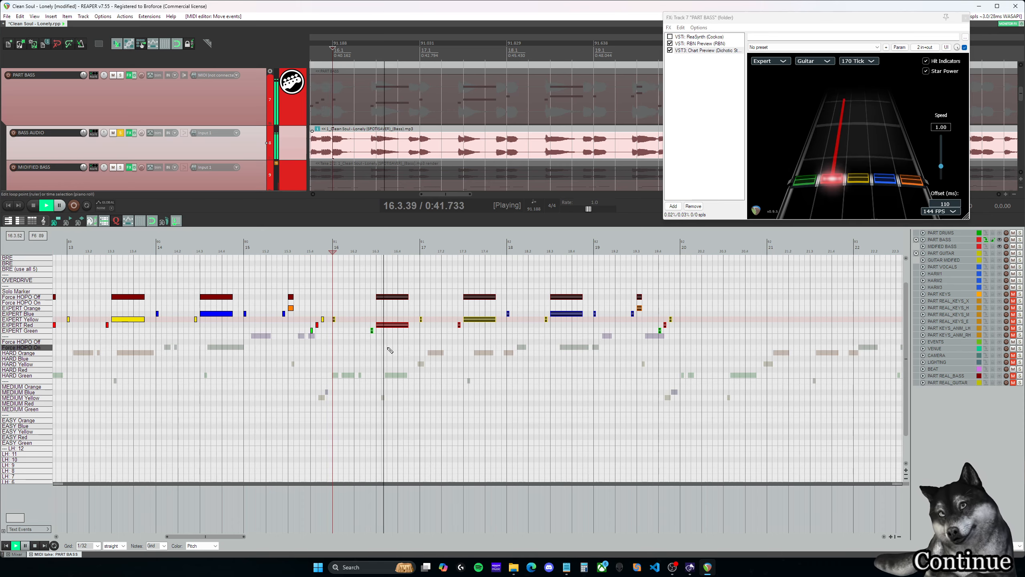
key(ctrl+space)
drag(412, 337, 393, 296)
click(370, 251)
key(space)
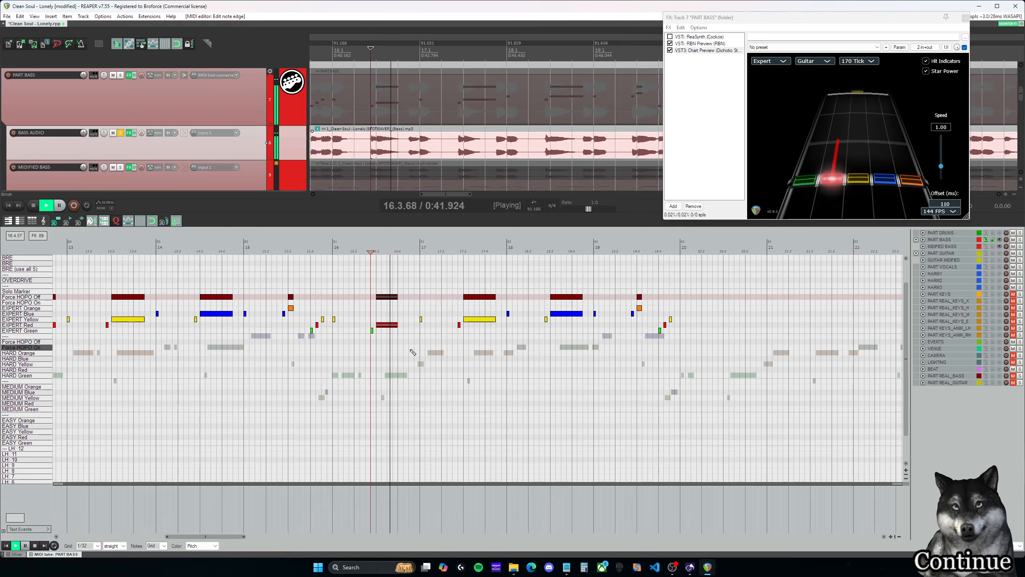
- Add a short Expert red note at 16.4.50 and play back from it into measure 17
key(ctrl+space)
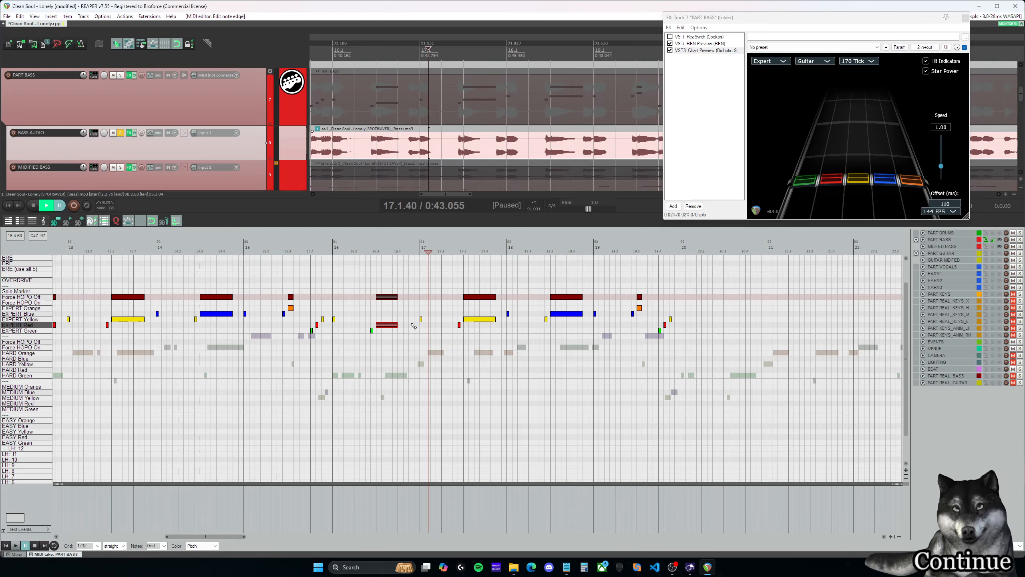
click(415, 326)
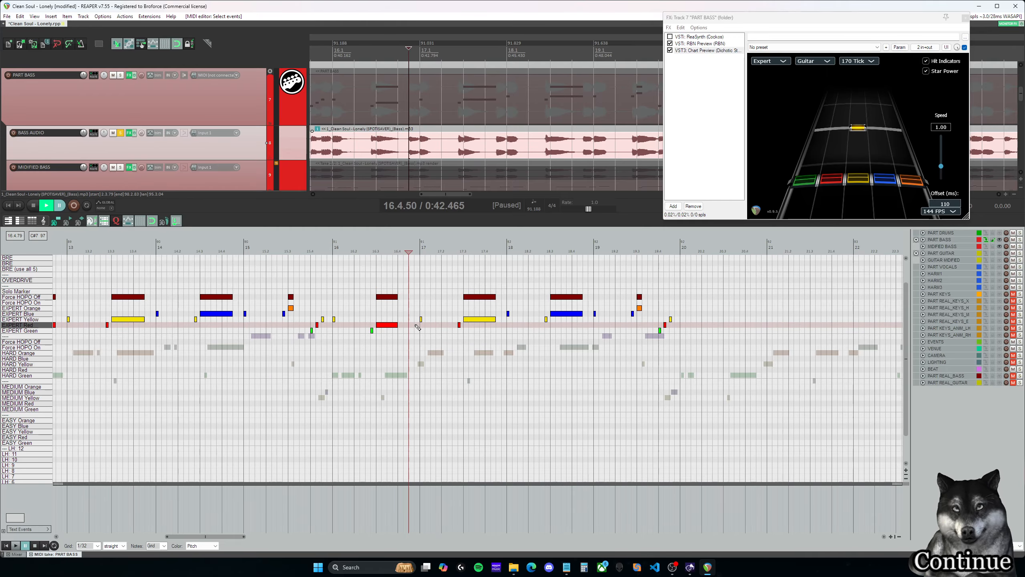
scroll(418, 328, up, 3)
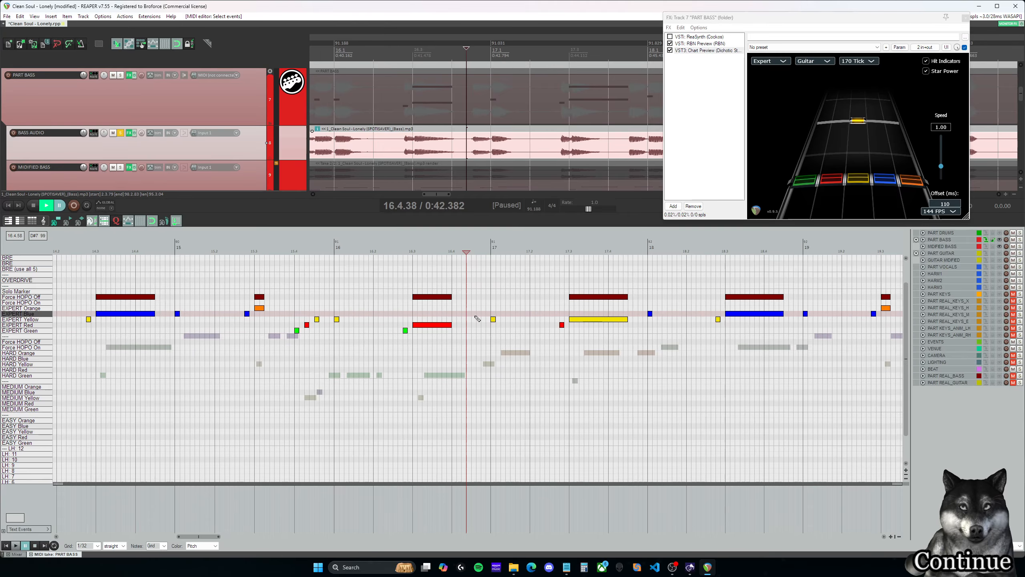
key(ctrl+space)
key(ctrl+space)
click(475, 325)
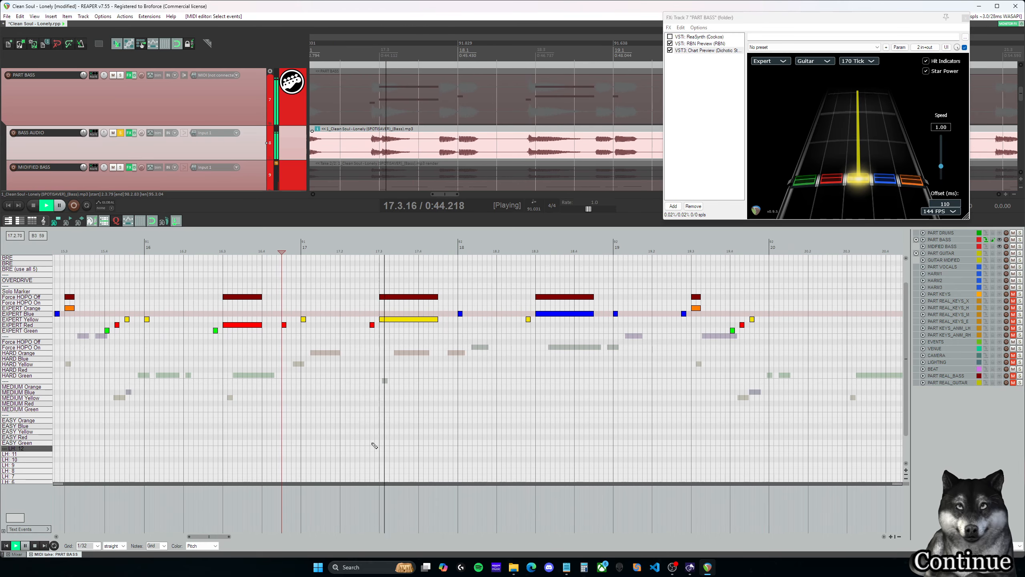
key(ctrl+space)
- Replay measure 17 from 17.2.75, 17.1.00 and 17.3.00, and check its ending into the start of measure 18
click(370, 308)
key(space)
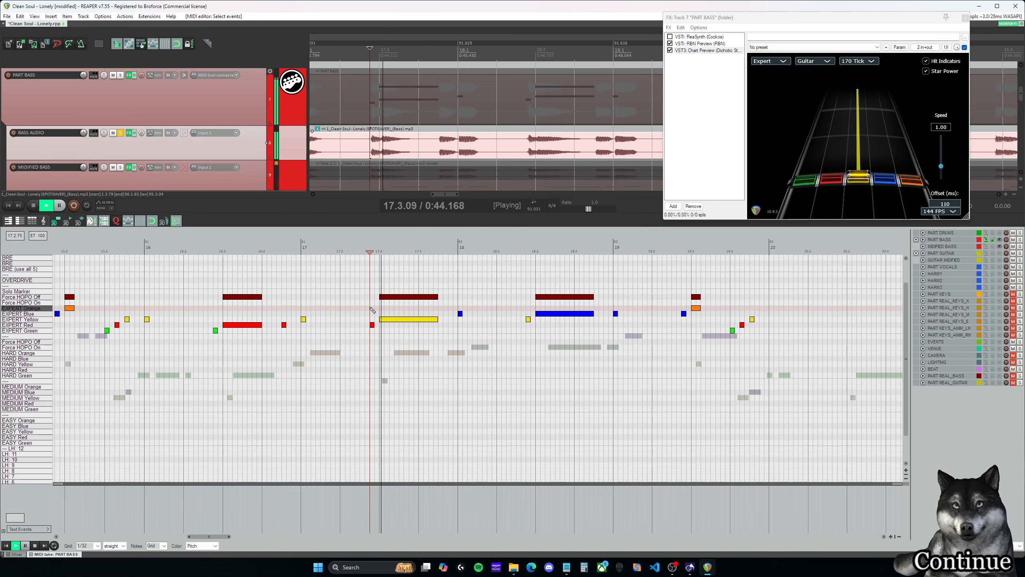
key(space)
click(303, 303)
key(space)
key(space)
click(485, 307)
key(space)
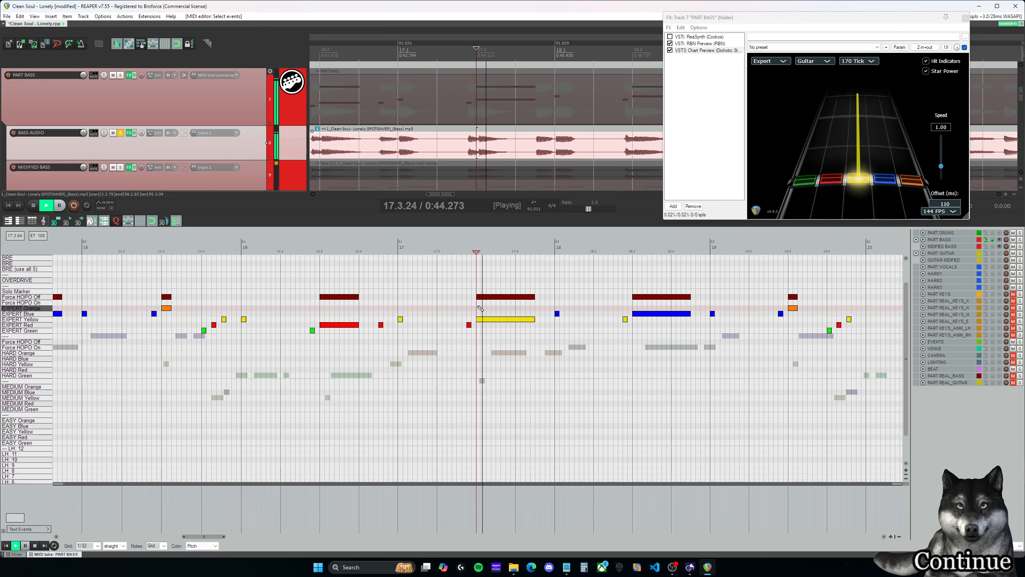
key(space)
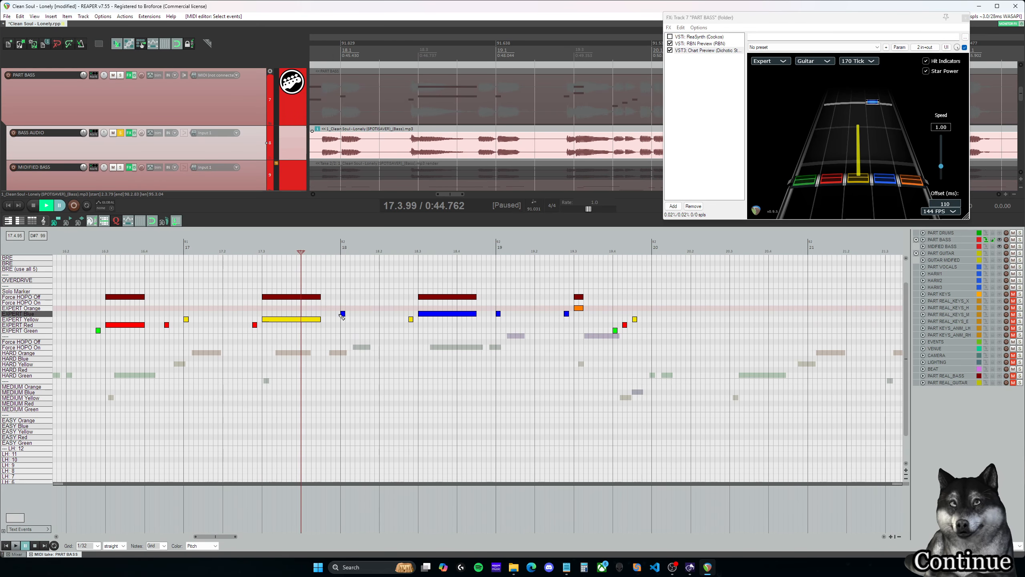
key(space)
key(space)
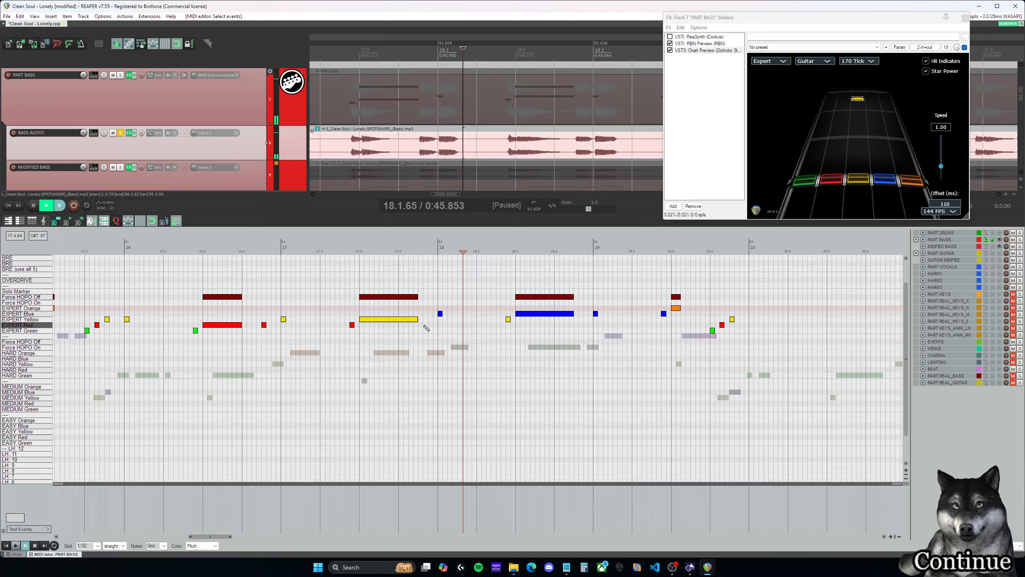
- Shorten the Expert yellow note at 17.3.00 and its Force HOPO Off marker to one beat, and play back from 17.3.25
click(419, 273)
drag(429, 328, 403, 285)
drag(416, 321, 400, 320)
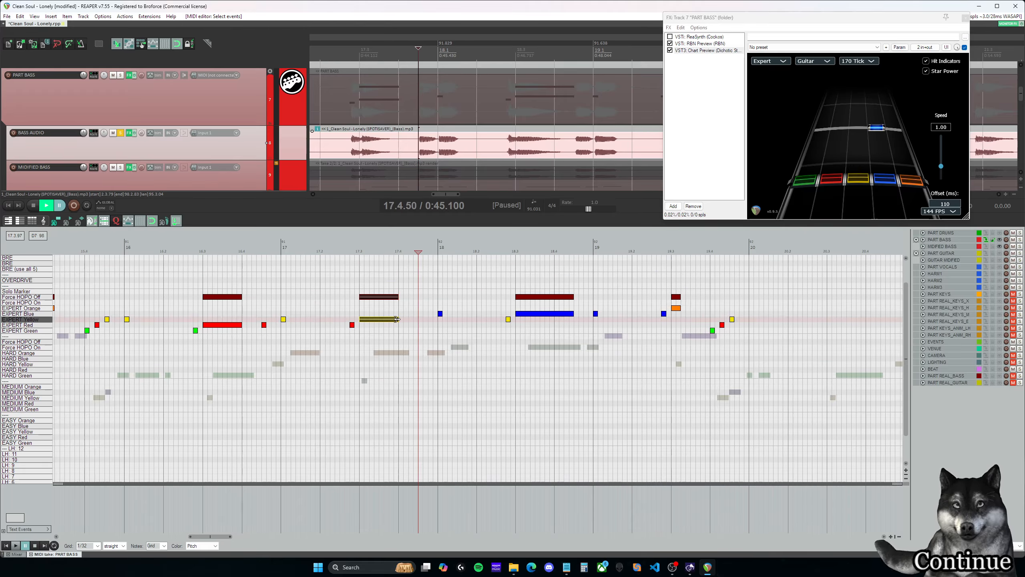
click(370, 277)
key(space)
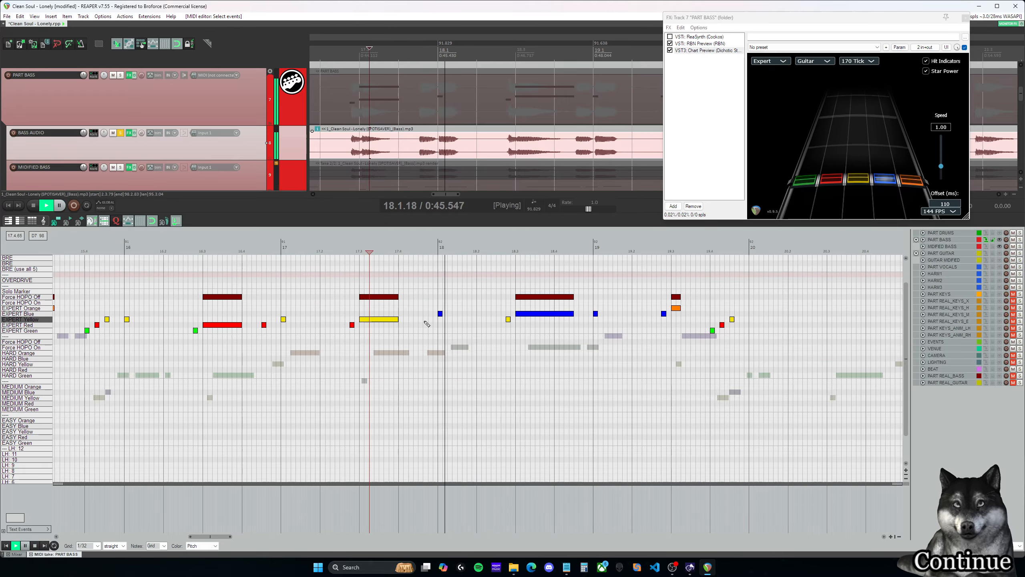
key(space)
- Add a short Expert yellow note at 17.4.50 and play back from it into measure 19
click(423, 320)
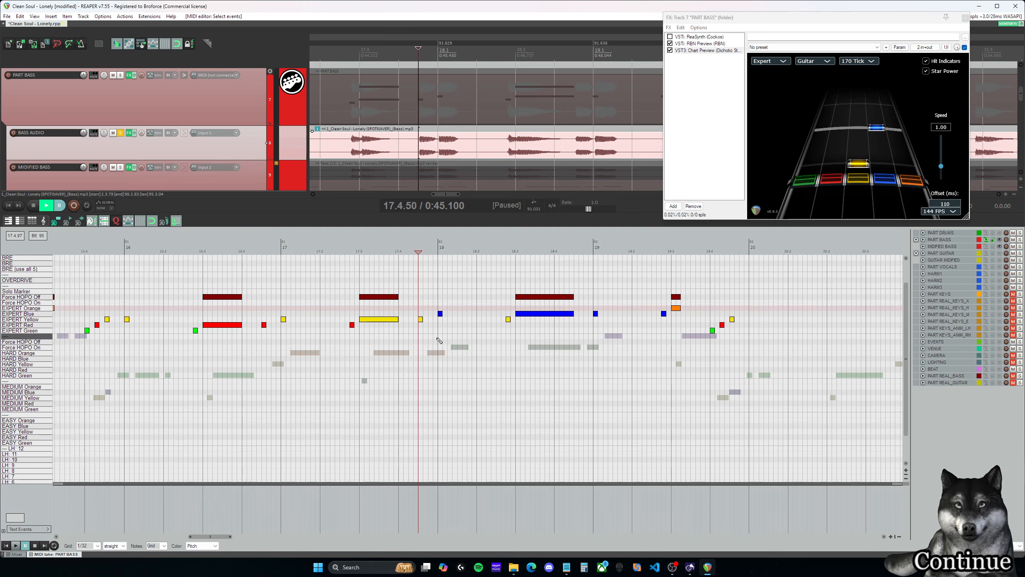
key(space)
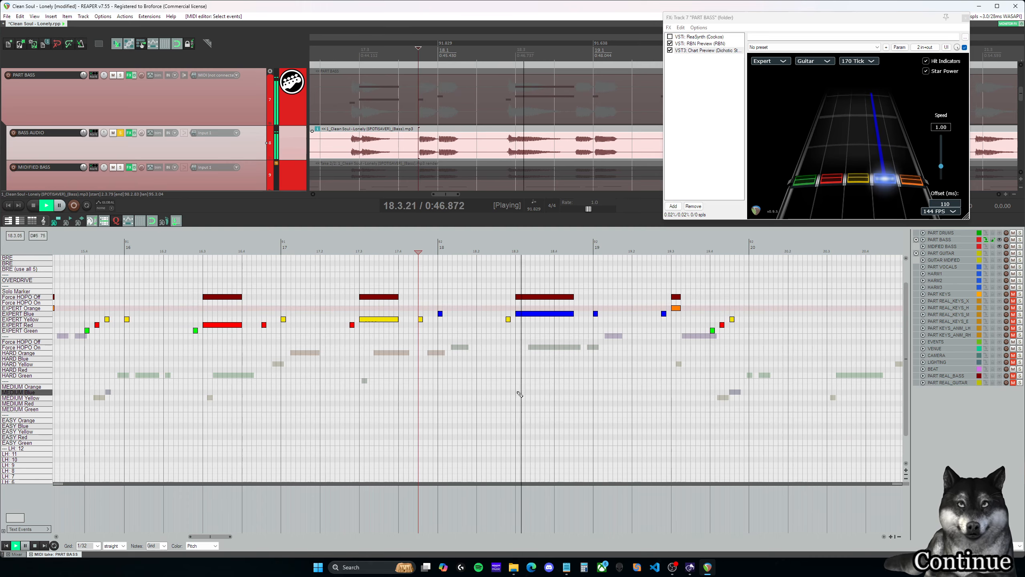
drag(224, 536, 236, 537)
key(space)
- Shorten the Expert blue note at 18.3.00 and its Force HOPO Off marker to one beat, and play back from 18.4.50
drag(354, 320, 340, 285)
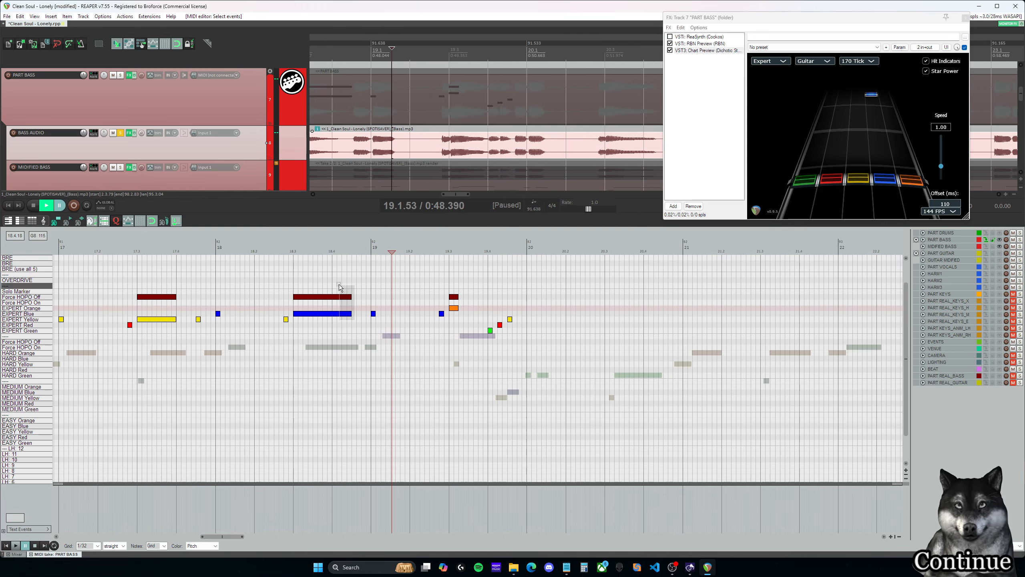
click(352, 294)
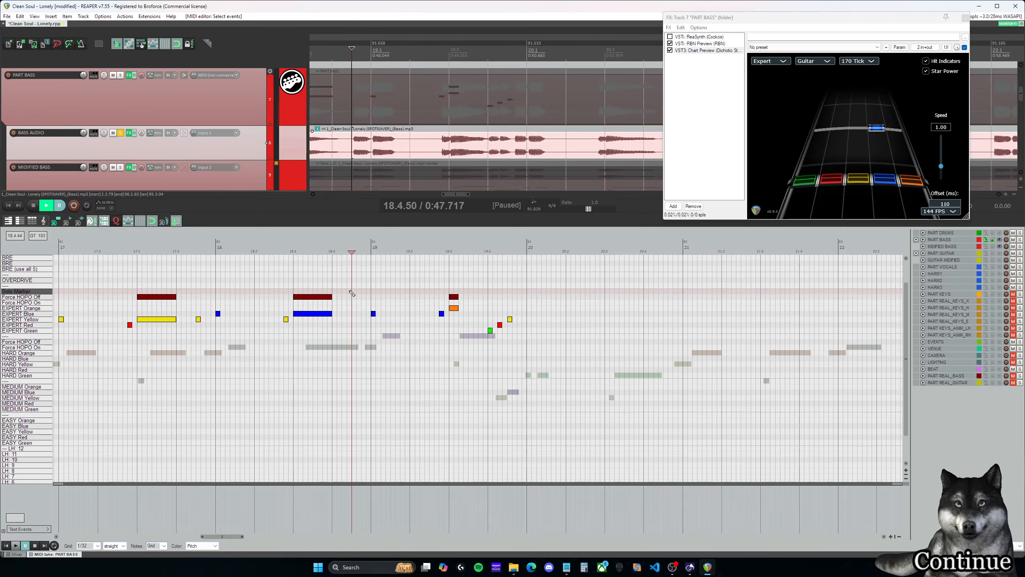
key(space)
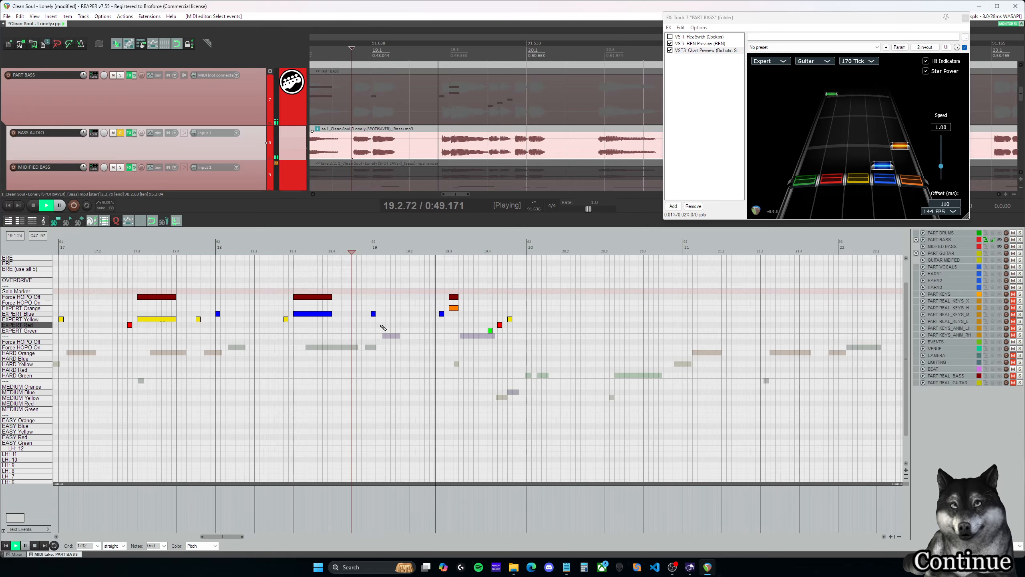
key(space)
- Change the Expert blue note at 19.1.00 to orange, add a short Expert blue note at 18.4.50, and play back
drag(374, 315, 373, 309)
click(352, 300)
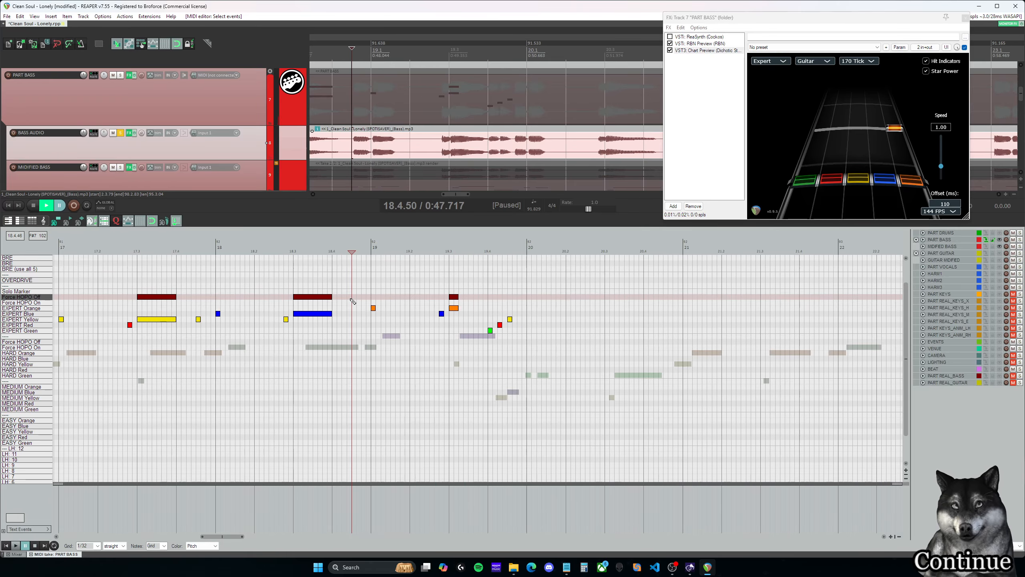
key(space)
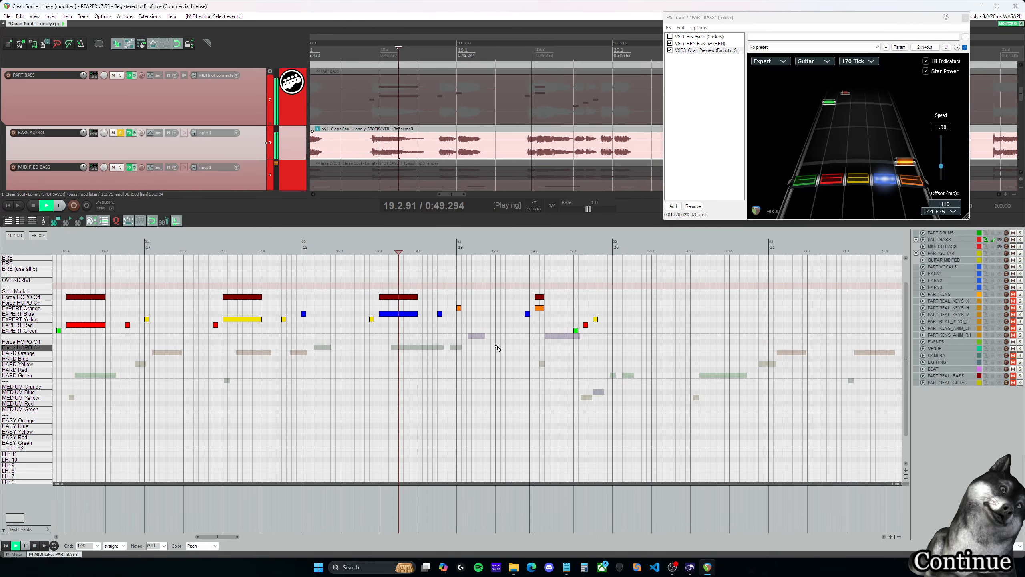
- Extend the Expert orange note at 19.3.00 and its Force HOPO Off marker to 19.3.88, and play back from 19.2.63
key(space)
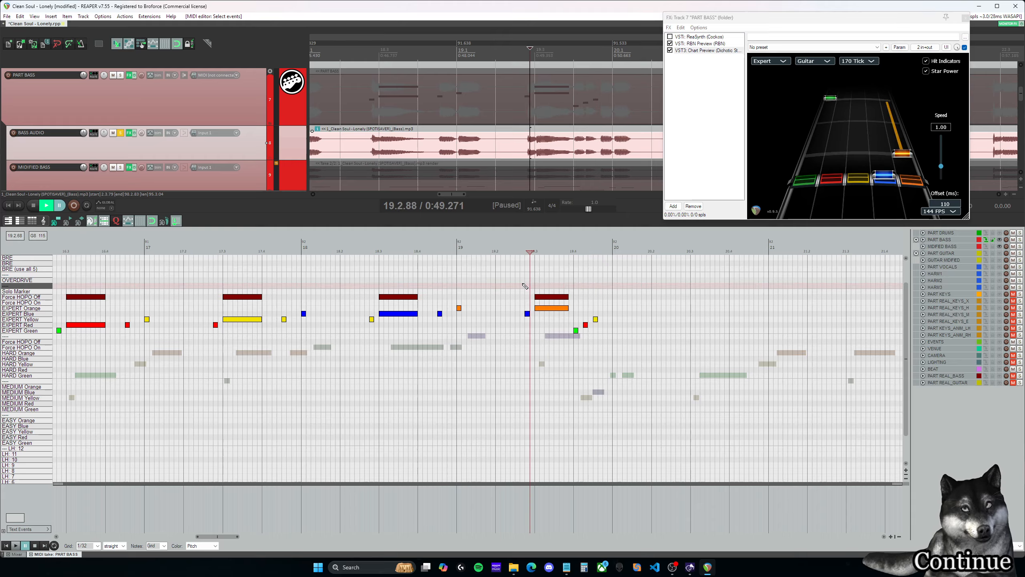
click(520, 285)
key(space)
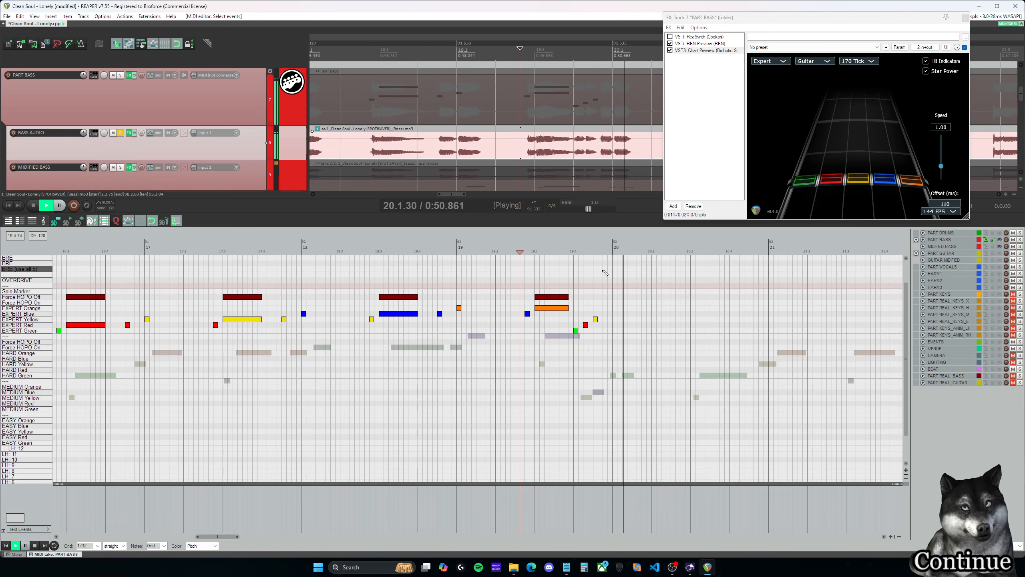
- Replay the end of measure 19, listen from 19.3.50 with BASS AUDIO unsoloed, and solo the track again
click(575, 286)
key(ctrl+space)
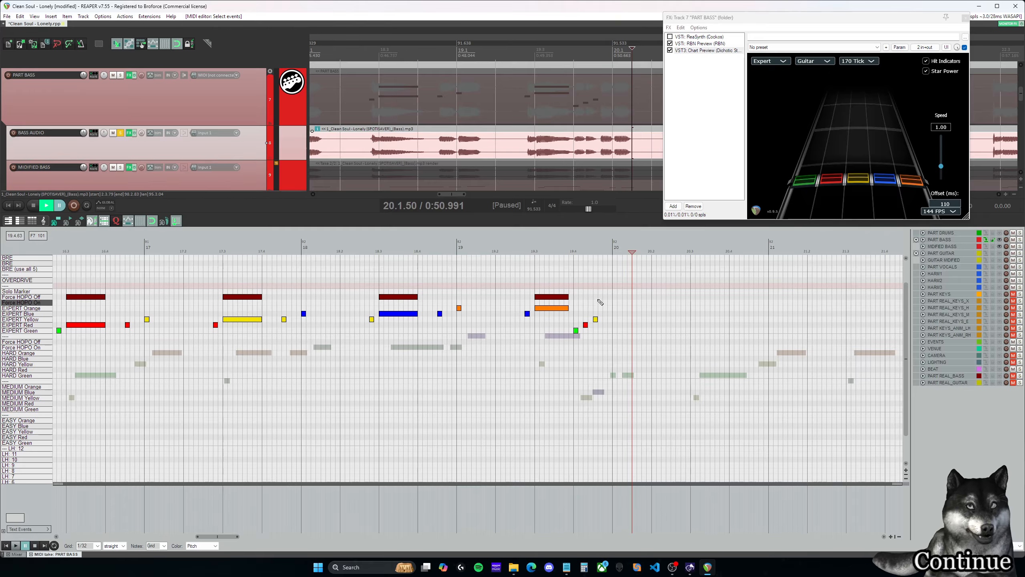
click(584, 297)
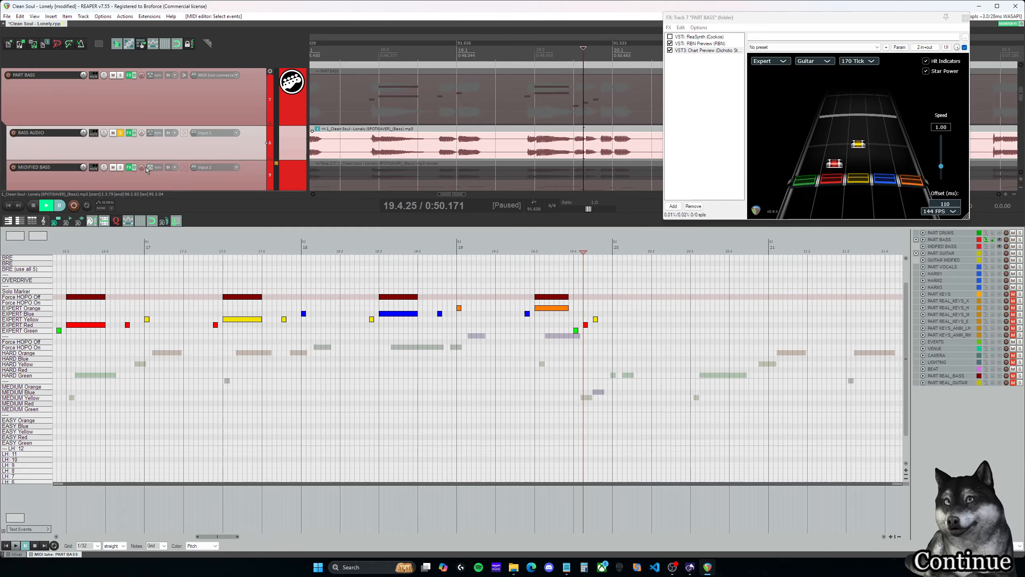
click(121, 134)
click(554, 251)
key(space)
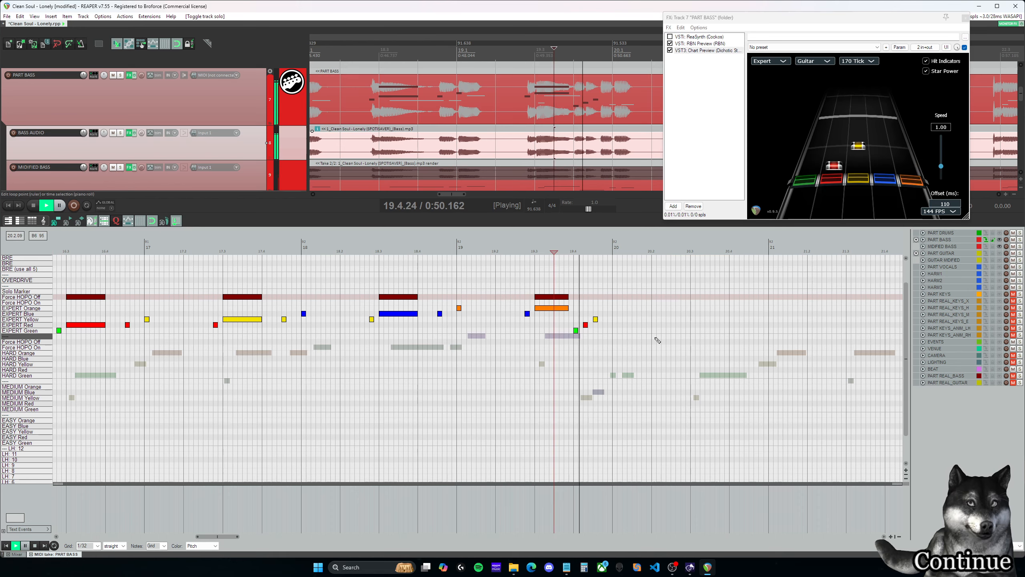
key(space)
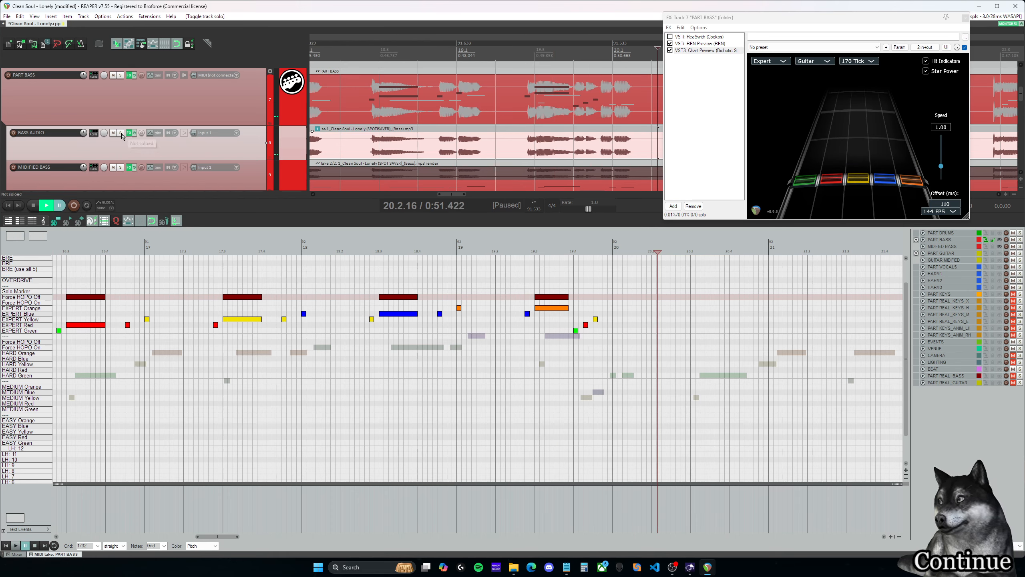
click(120, 134)
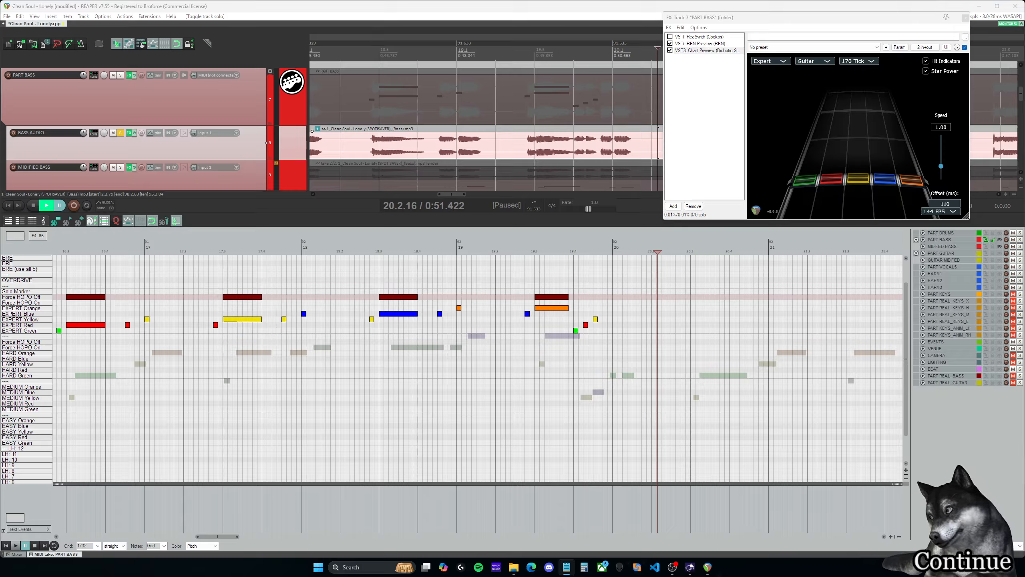
- Play back the end of measure 19 from 19.3.00 with BASS AUDIO soloed
click(569, 251)
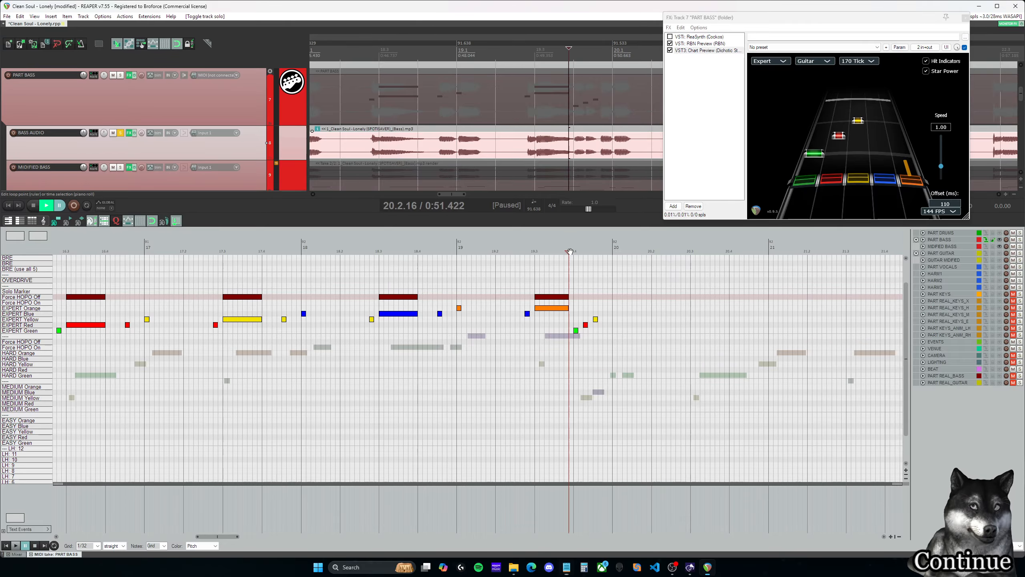
drag(223, 535, 229, 536)
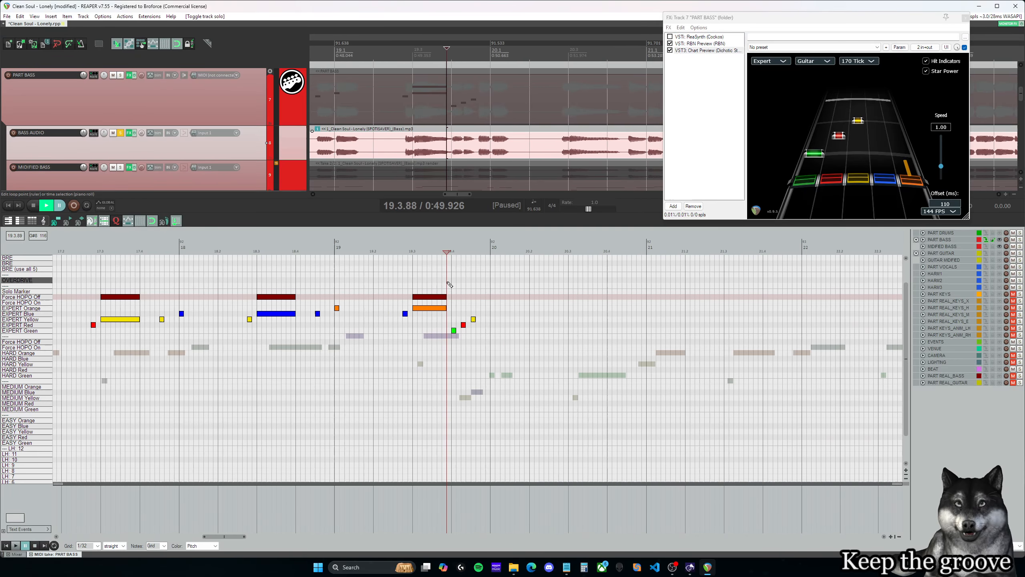
click(412, 251)
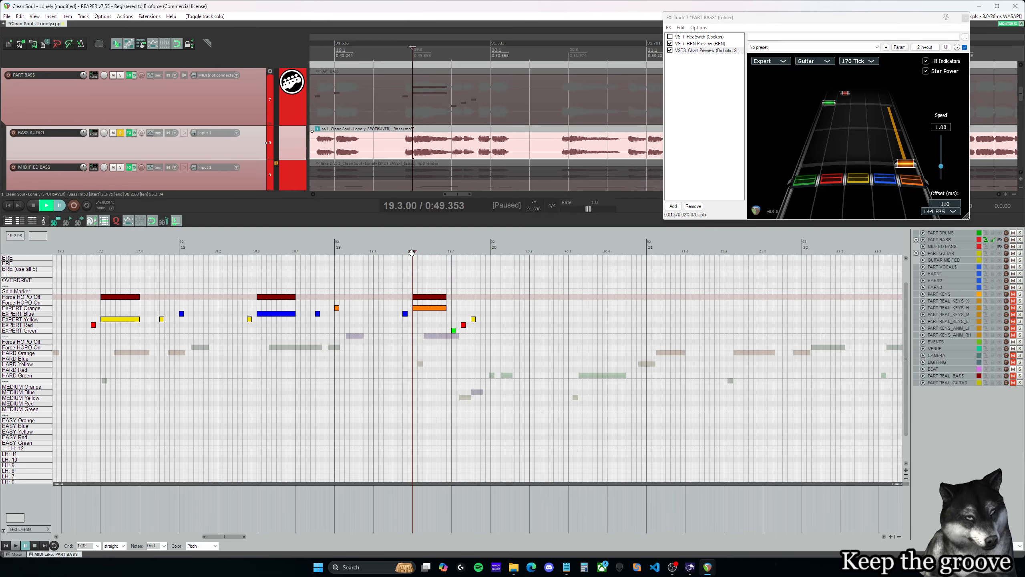
key(space)
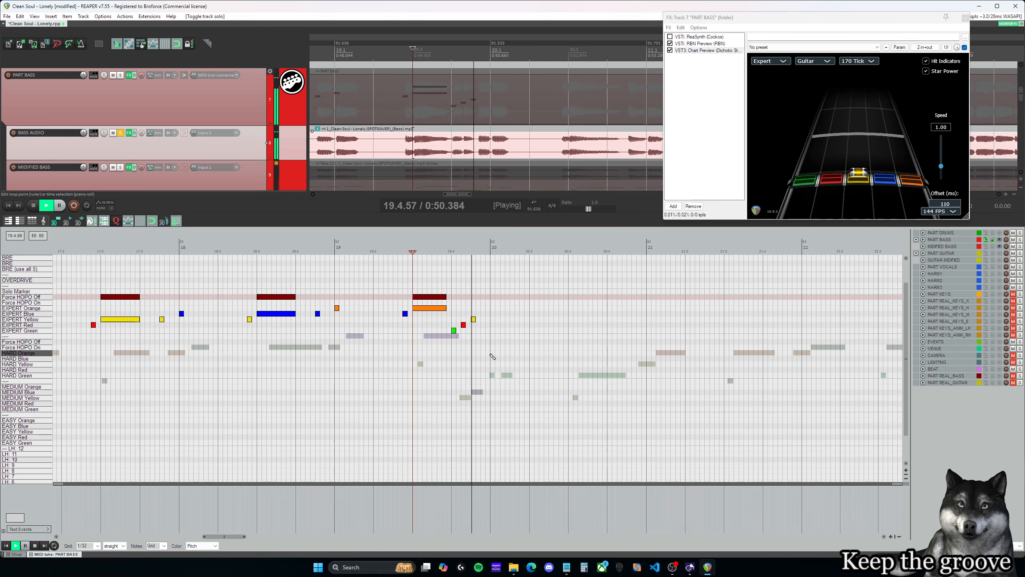
key(space)
- Try the Expert yellow note at 19.4.50 slightly later, at 19.4.63, and play back from there into measure 20
click(474, 319)
click(472, 308)
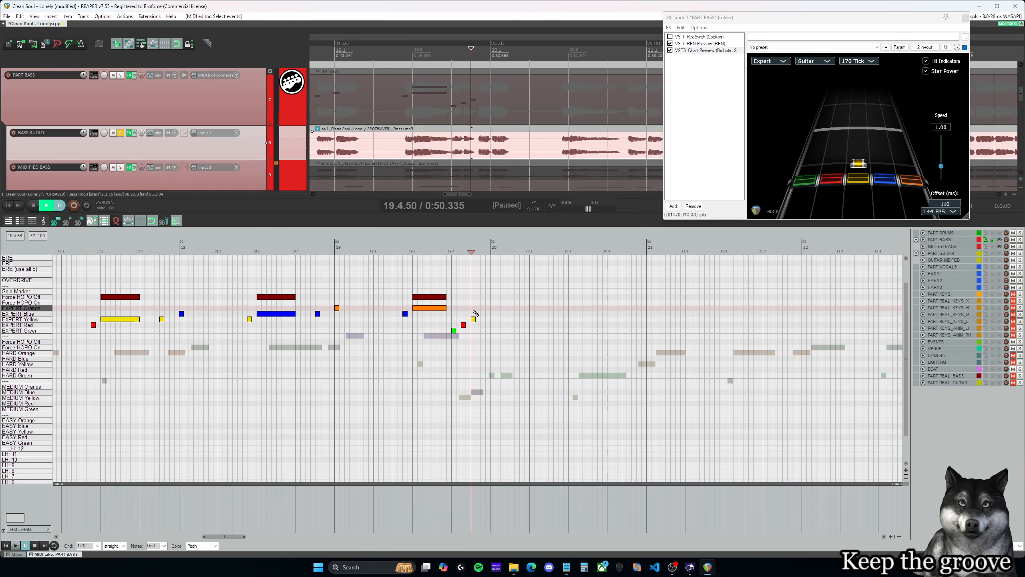
click(476, 308)
click(481, 309)
click(478, 309)
click(480, 314)
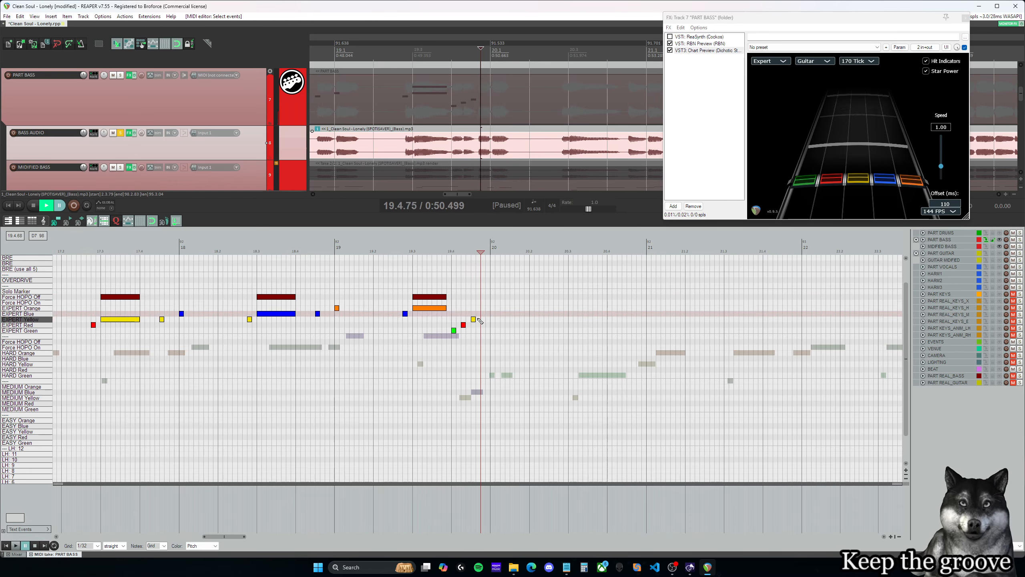
click(474, 320)
click(477, 309)
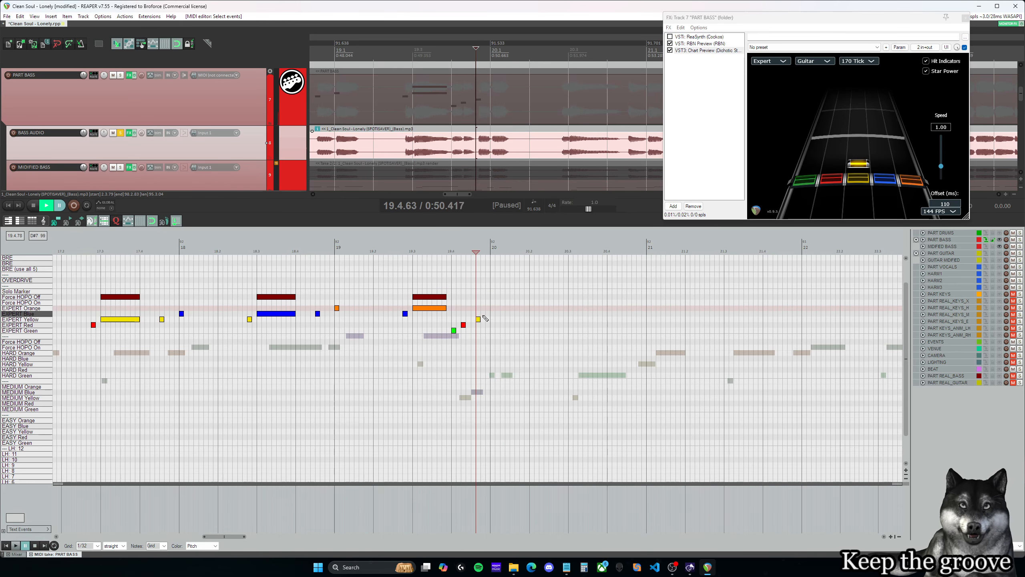
key(space)
- Add a short Expert yellow note at 20.1.00 and play back from 19.4.00
key(space)
click(492, 319)
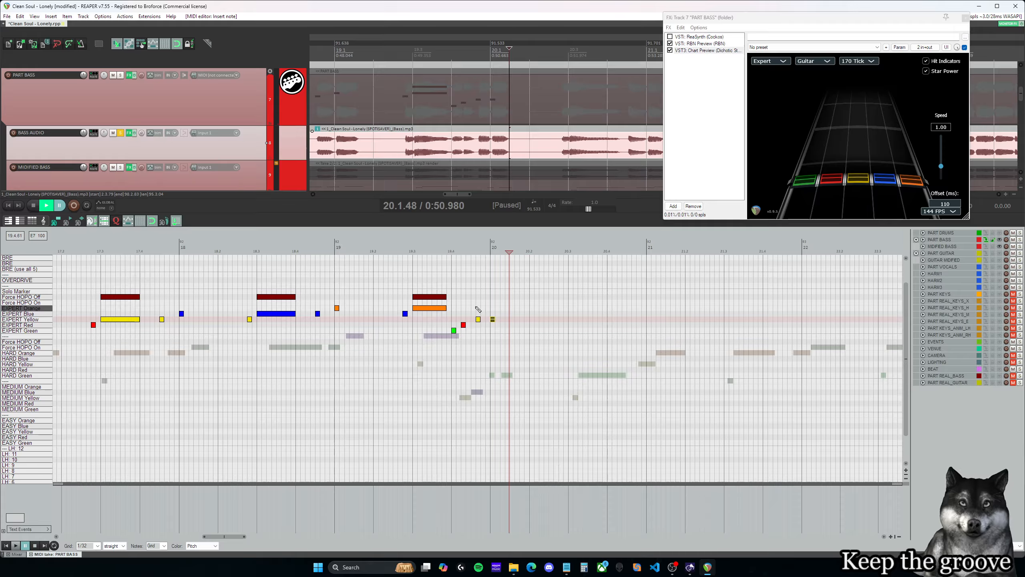
click(453, 306)
key(space)
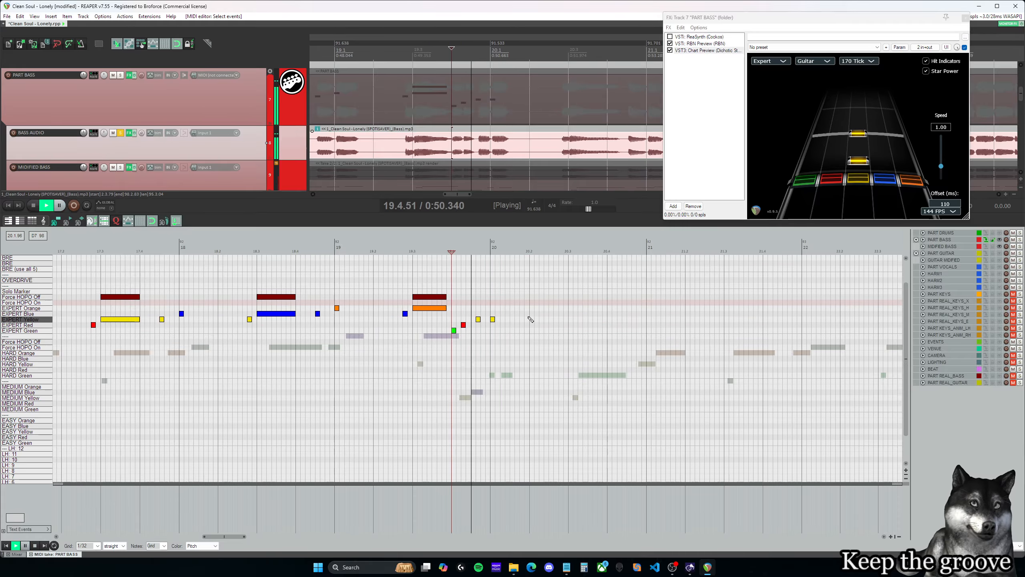
- Stop playback and move the Expert yellow note at 19.4.63 back to 19.4.50
click(476, 314)
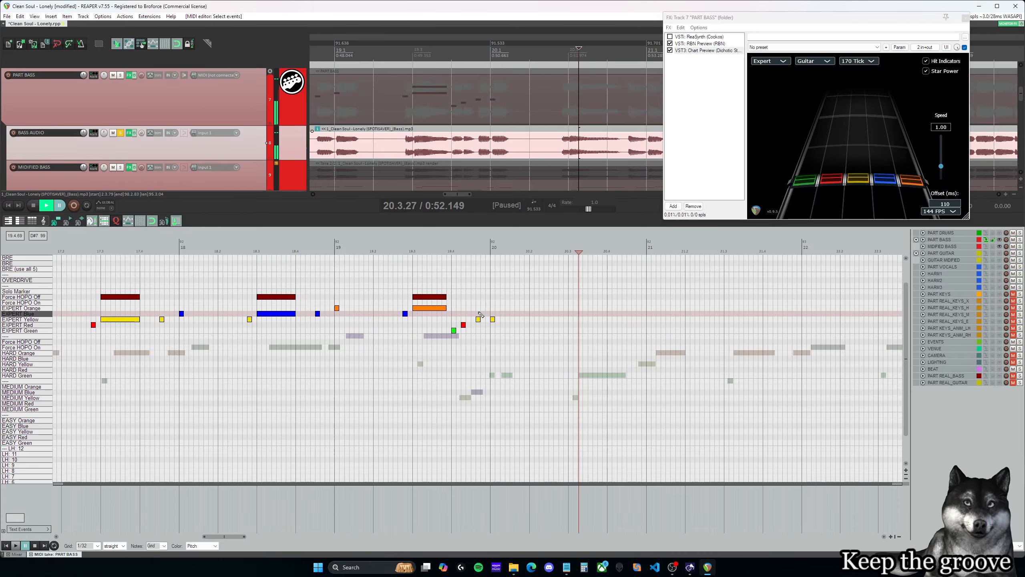
key(space)
drag(478, 321, 475, 320)
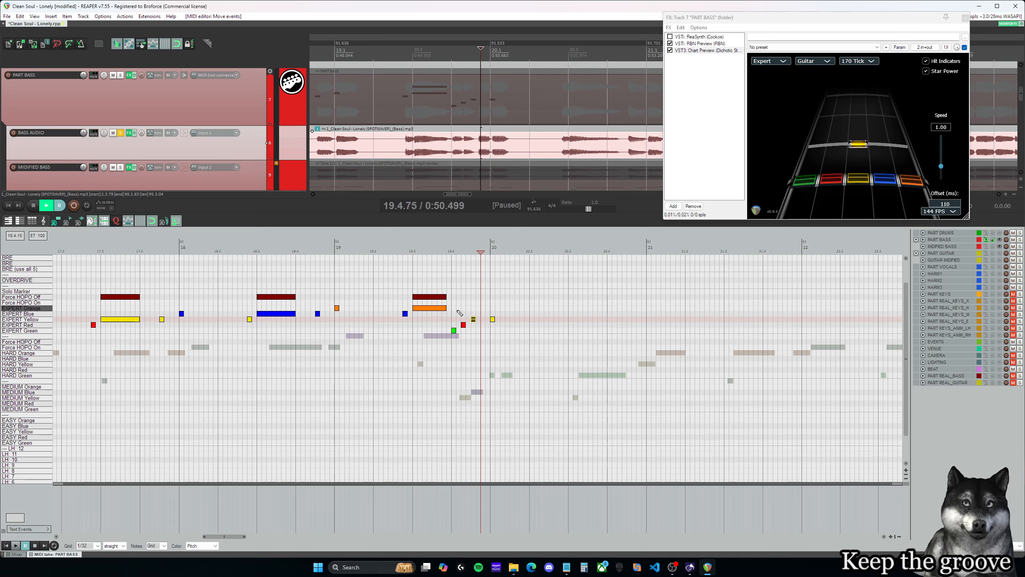
- Return the Expert yellow note to 19.4.50 and play back from 19.4.00 into measure 20
click(458, 311)
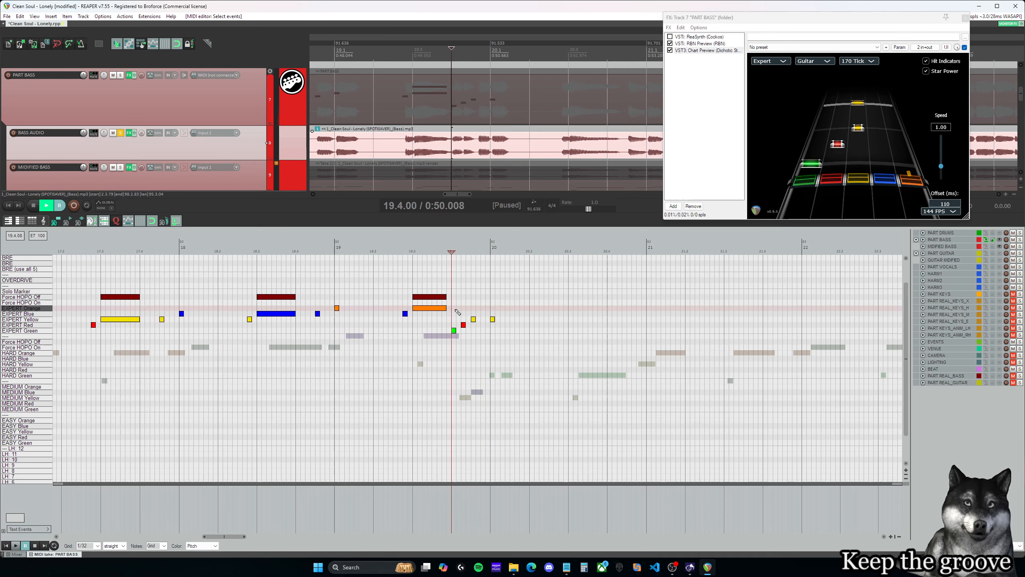
click(475, 319)
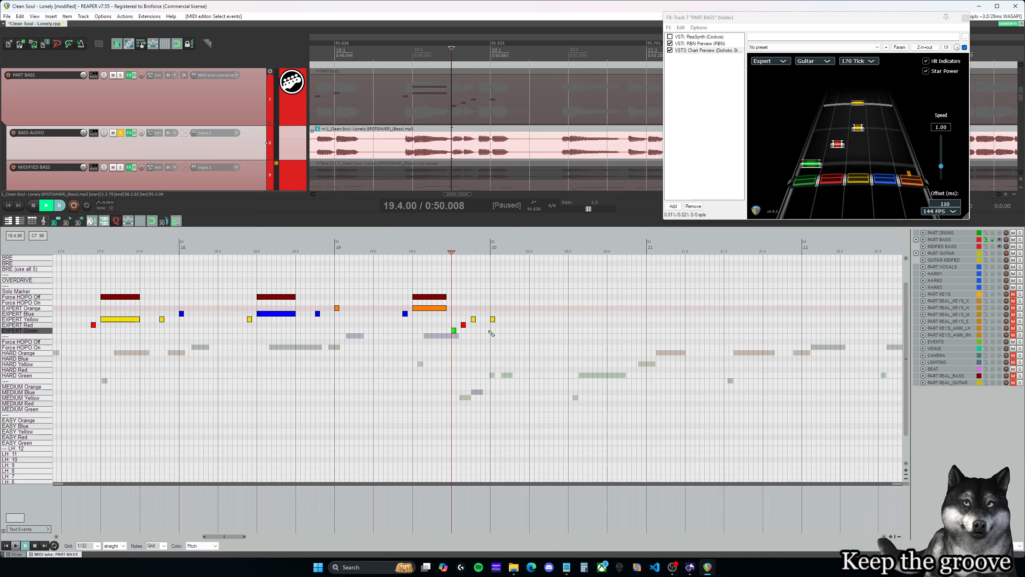
click(457, 312)
key(space)
key(space)
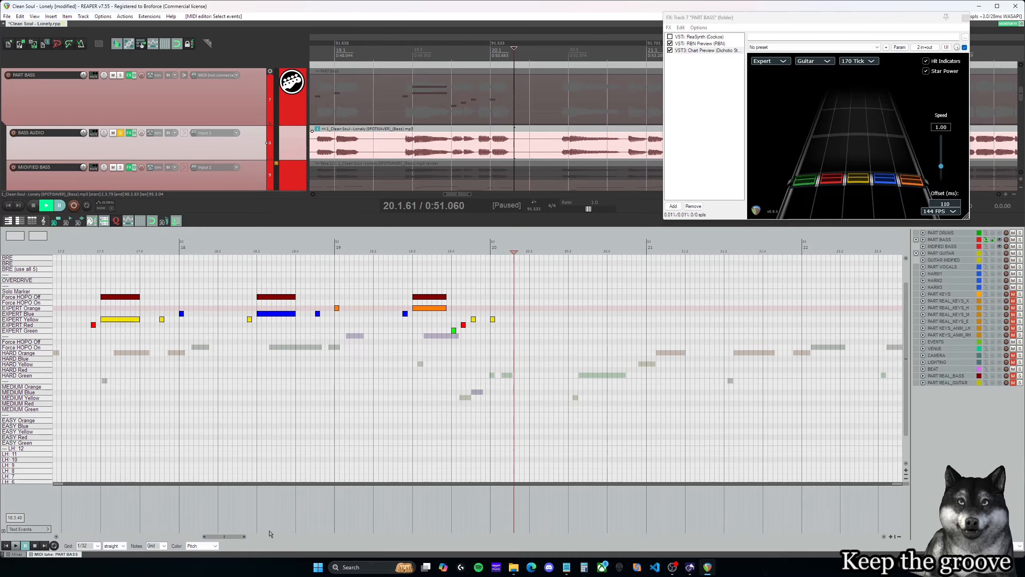
- Play back the end of the phrase from 19.2.75 into measure 20
drag(227, 537, 216, 538)
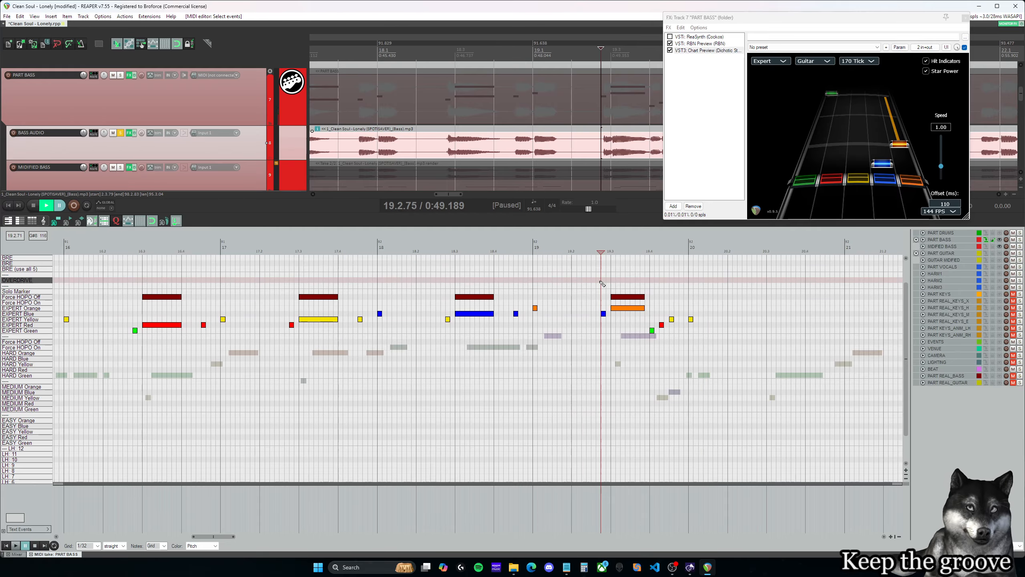
click(601, 284)
key(space)
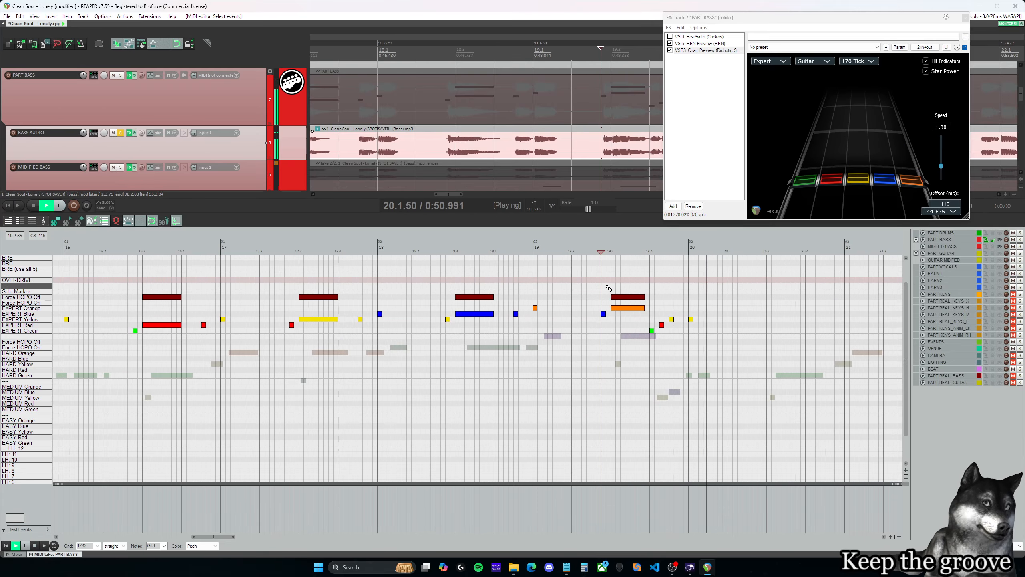
key(space)
- Play back the whole adapted phrase from 15.4.88 through measure 19 against the soloed bass audio
drag(212, 537, 225, 538)
scroll(99, 398, down, 1)
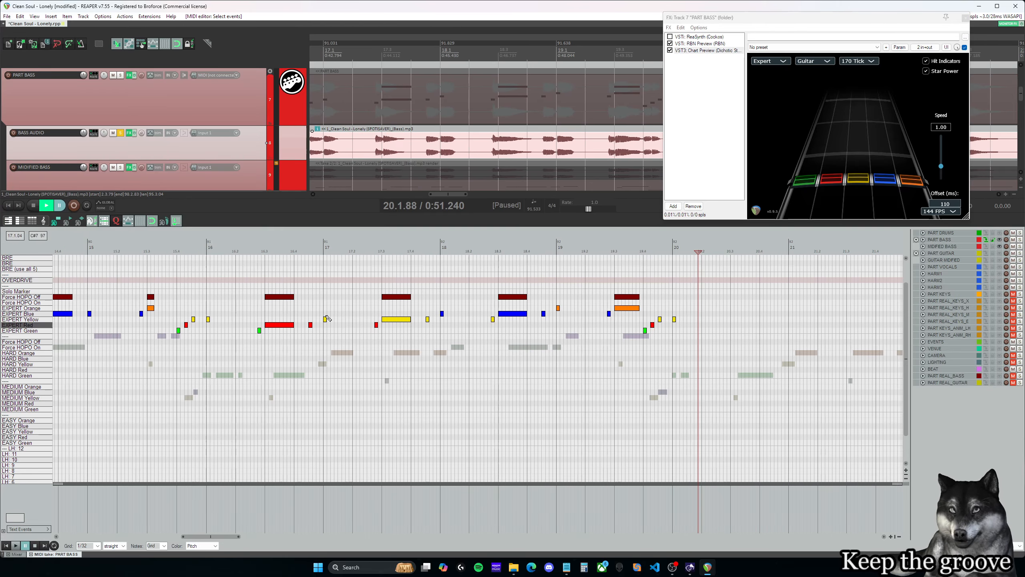
click(201, 252)
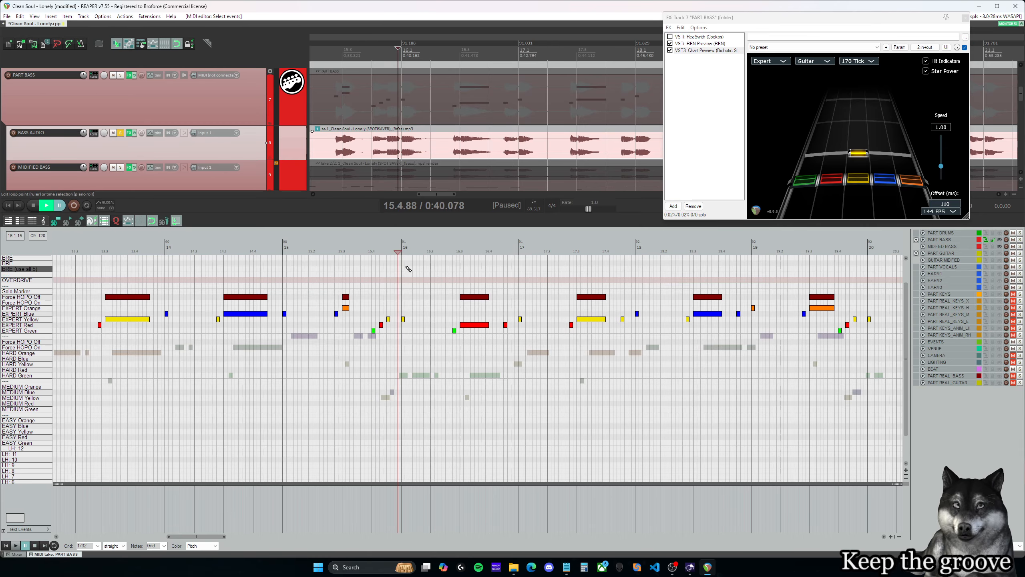
key(space)
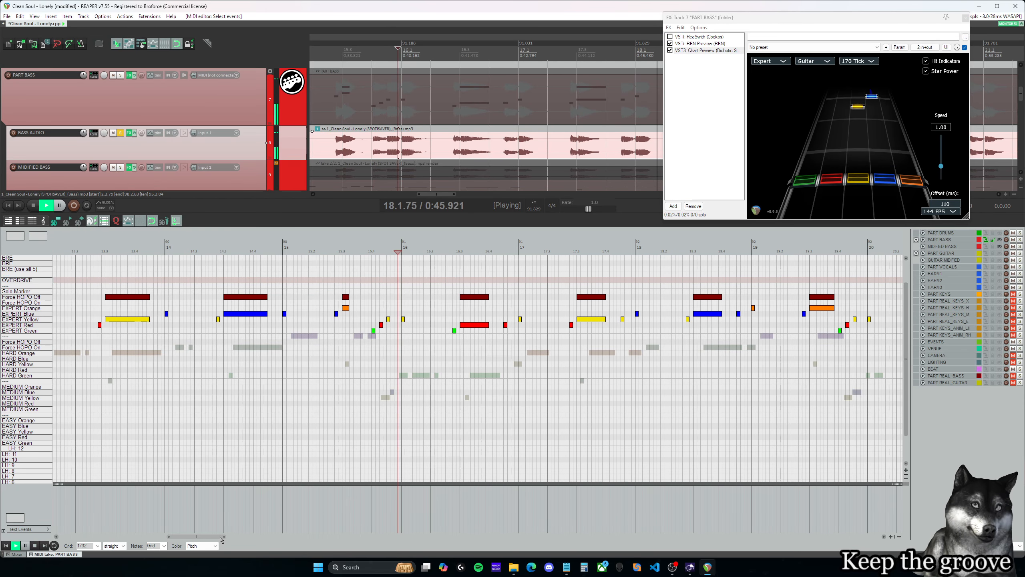
drag(221, 539, 246, 539)
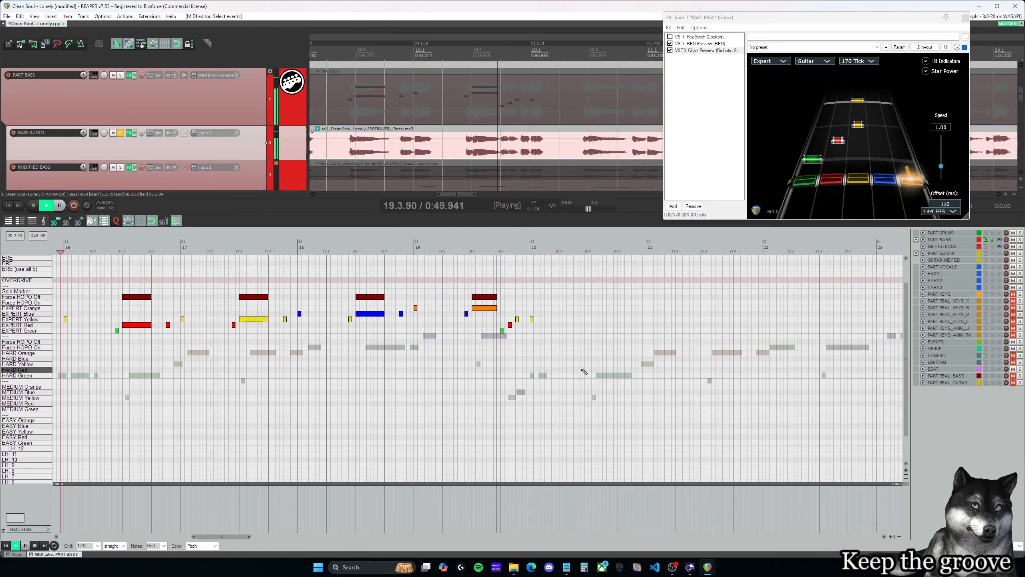
key(ctrl+space)
- Listen to the uncharted bass audio from early measure 20 into measure 22
drag(238, 538, 272, 539)
scroll(438, 408, down, 3)
key(space)
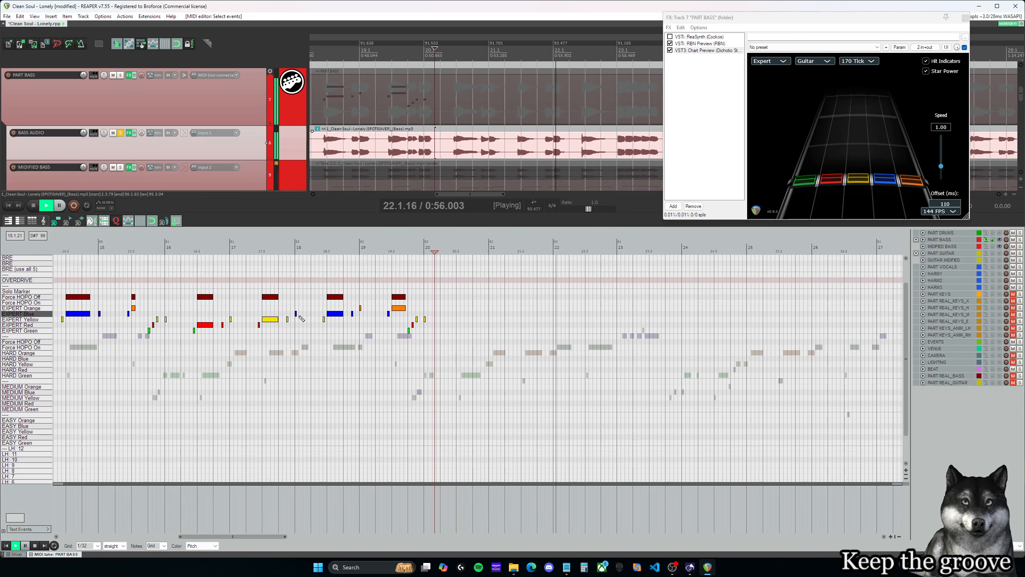
key(space)
- Copy the Expert notes and Force HOPO Off markers of measures 16–19 to start at 20.1.00, replacing the yellow note there
click(425, 247)
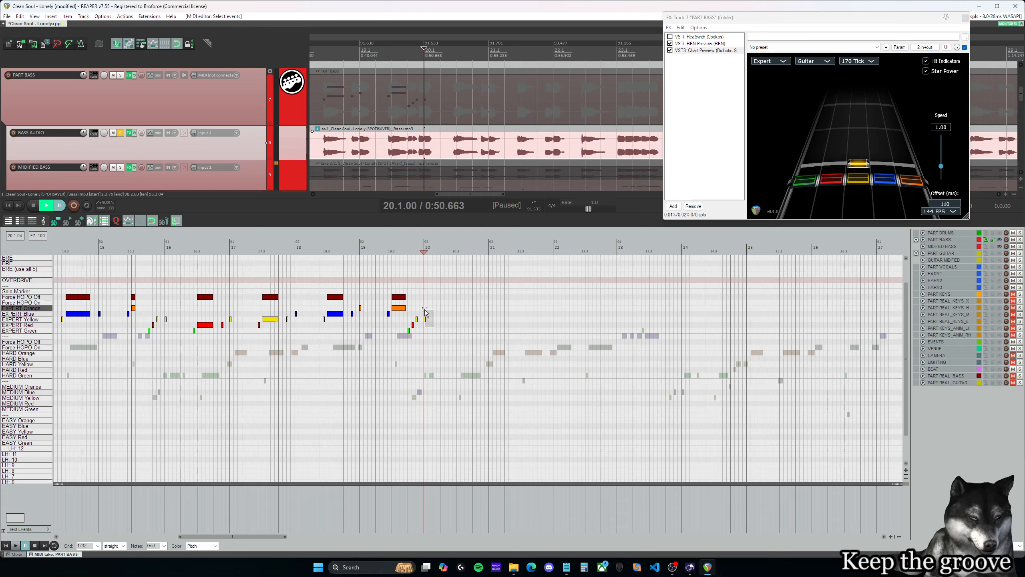
drag(417, 340, 161, 275)
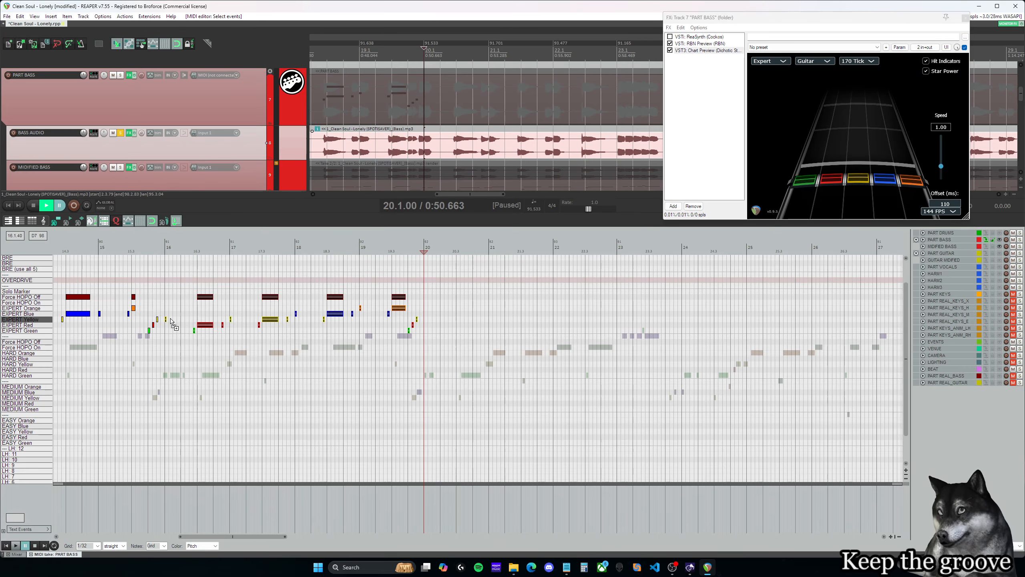
ctrl+drag(167, 322, 430, 323)
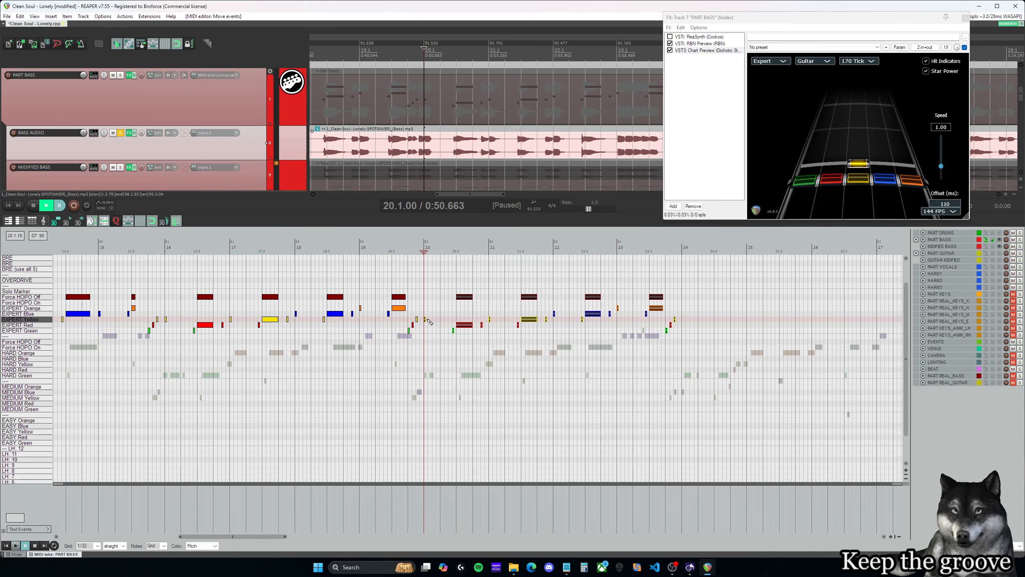
- Play back the copied phrase from late measure 19 into measure 23, then replay from just before measure 23
click(402, 251)
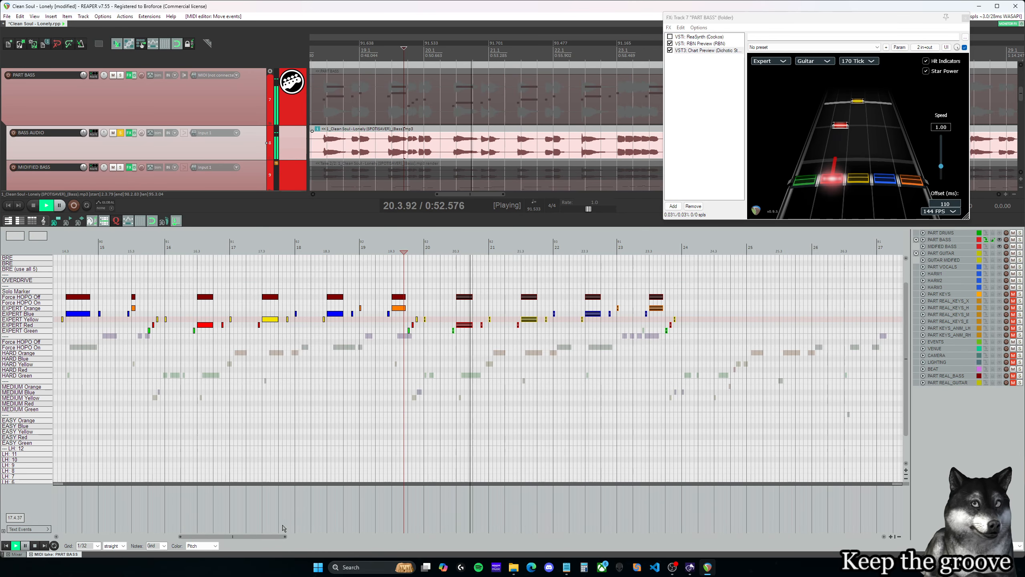
drag(257, 536, 300, 543)
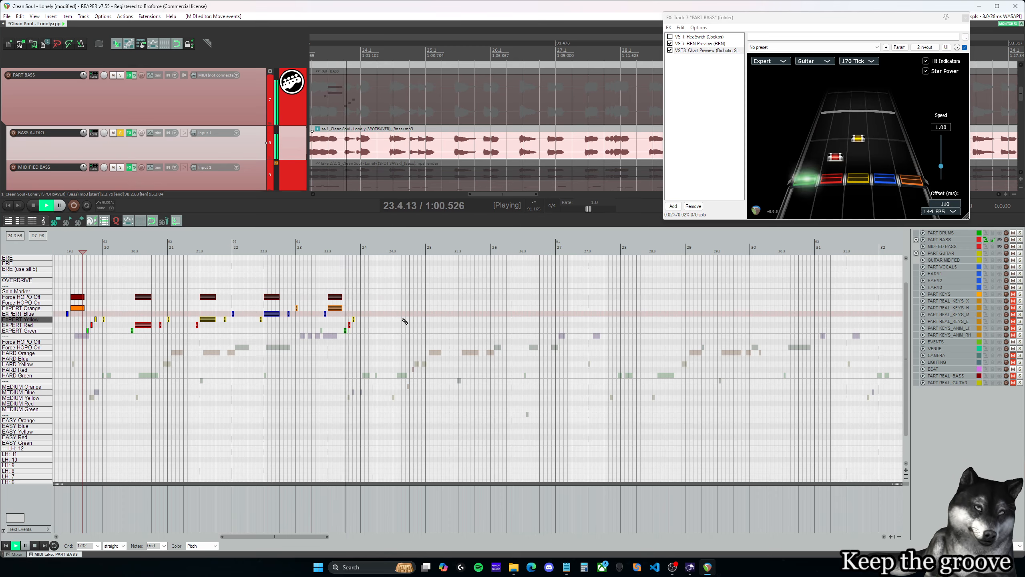
click(289, 247)
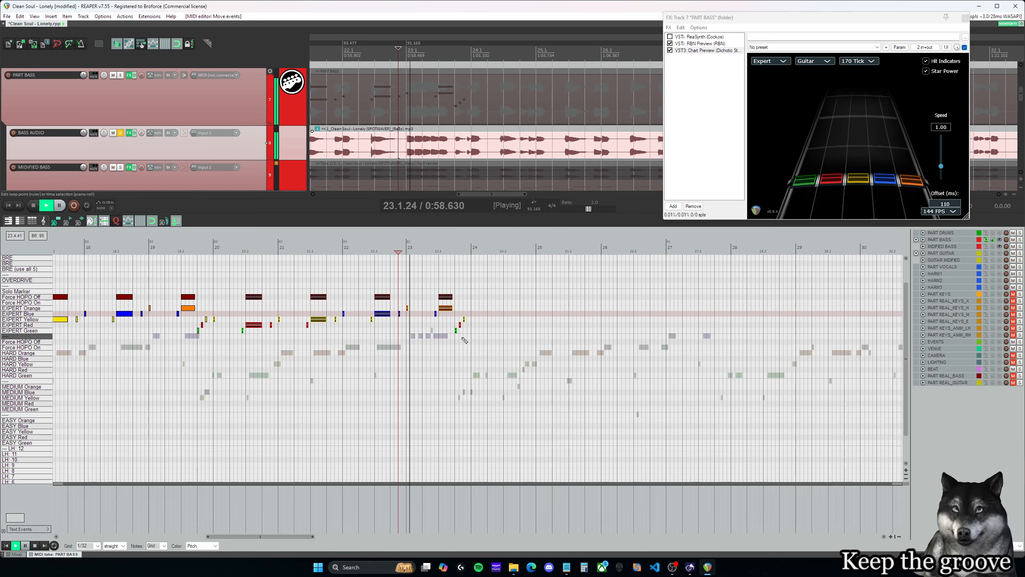
- Delete the Expert blue note, the sustained orange note and its Force HOPO Off marker in measure 23, keeping the closing green-red-yellow run
drag(491, 358, 426, 285)
key(Delete)
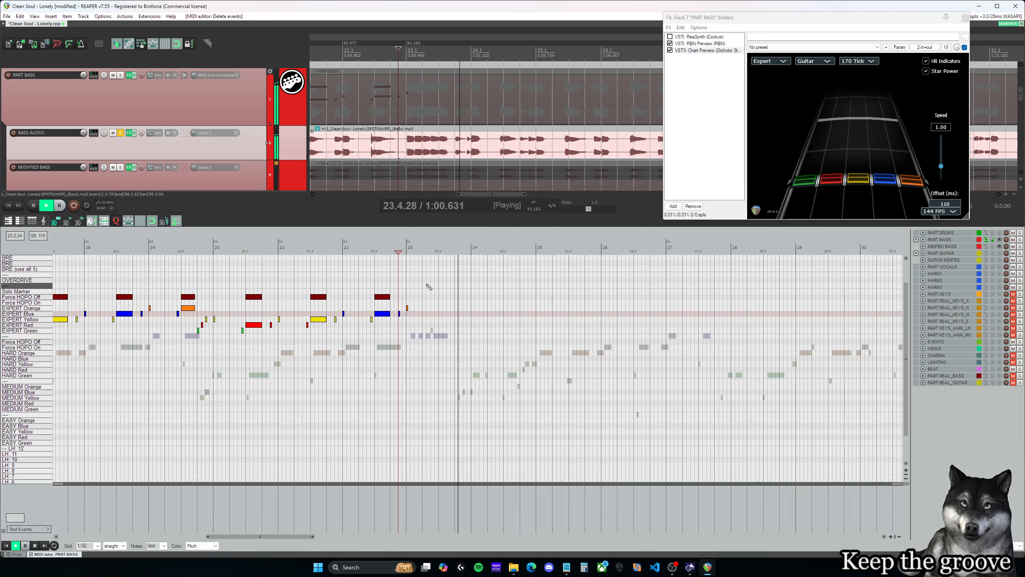
key(space)
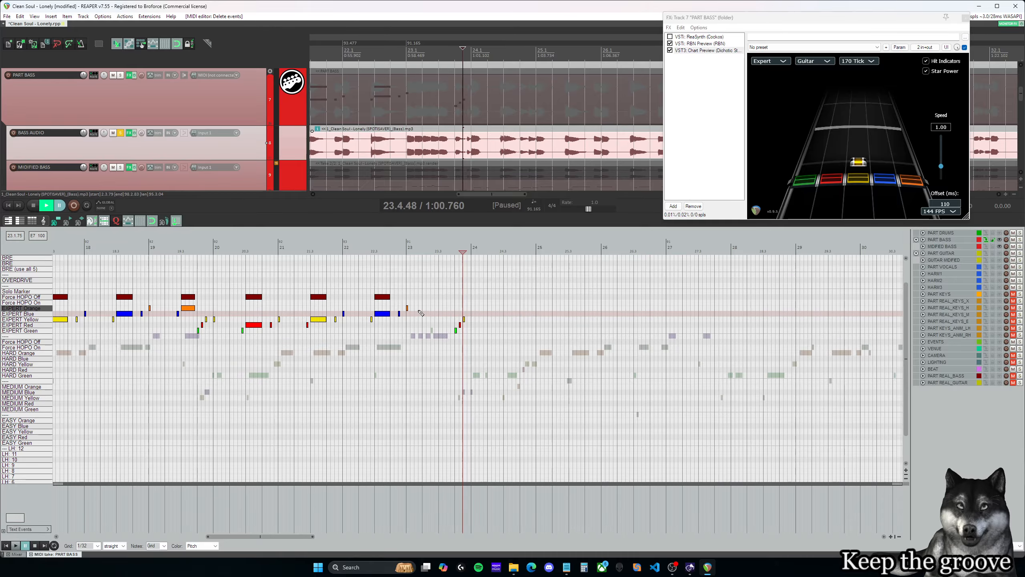
- Add short Expert orange notes every quarter beat from 23.1.00 to 23.2.00 and play back from 23.1.00
scroll(421, 299, up, 3)
click(353, 308)
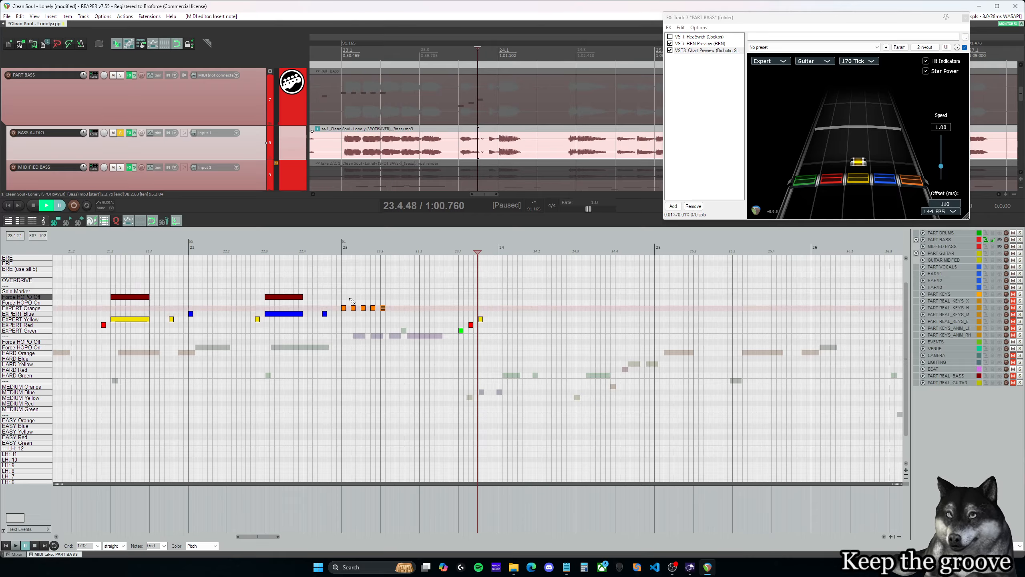
click(344, 298)
key(space)
key(space)
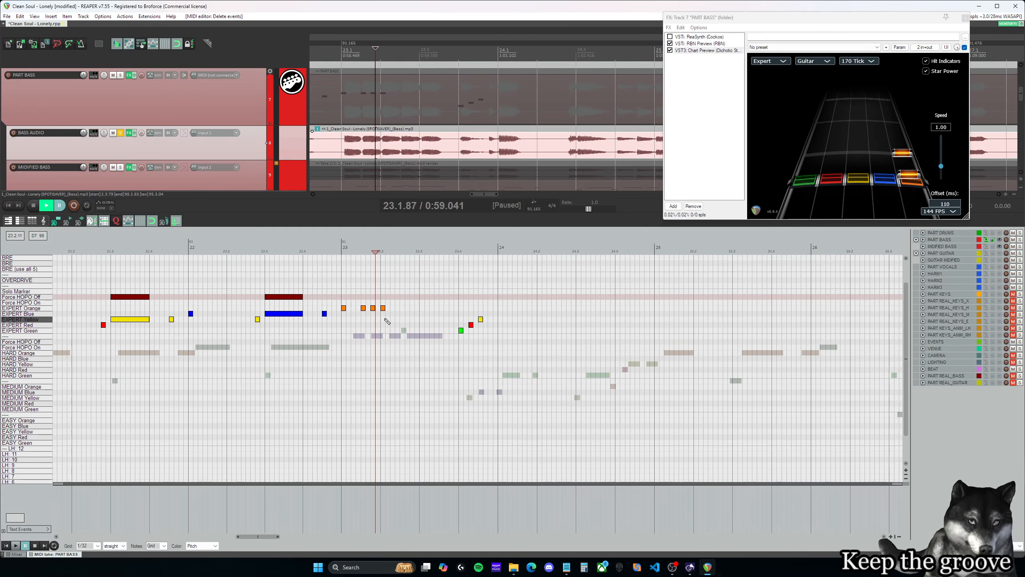
- Thin the Expert orange notes to half-beat spacing, add notes at 23.2.50 and 23.3.00, and play back into measure 24
click(403, 308)
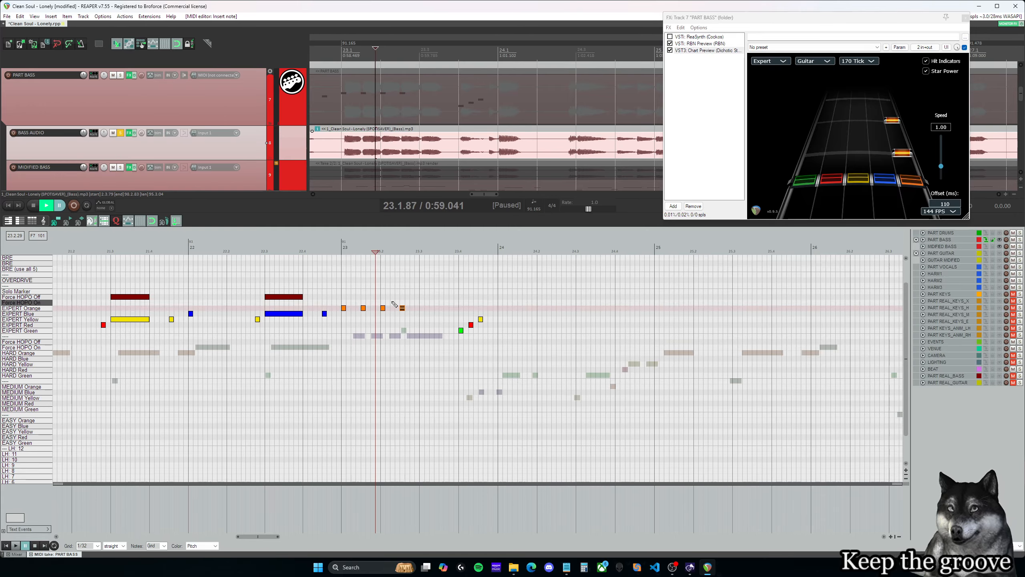
key(space)
click(422, 308)
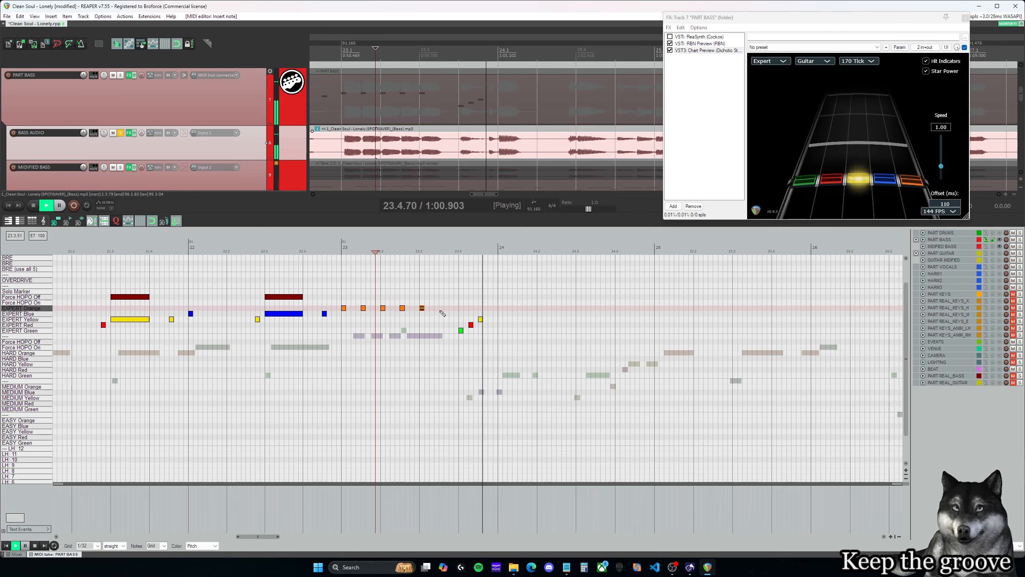
click(420, 290)
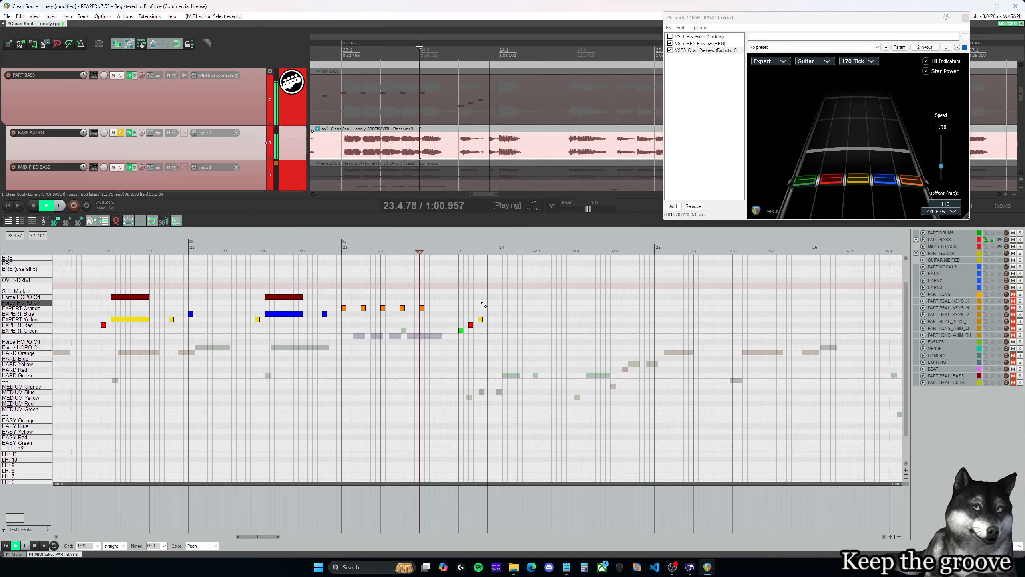
key(space)
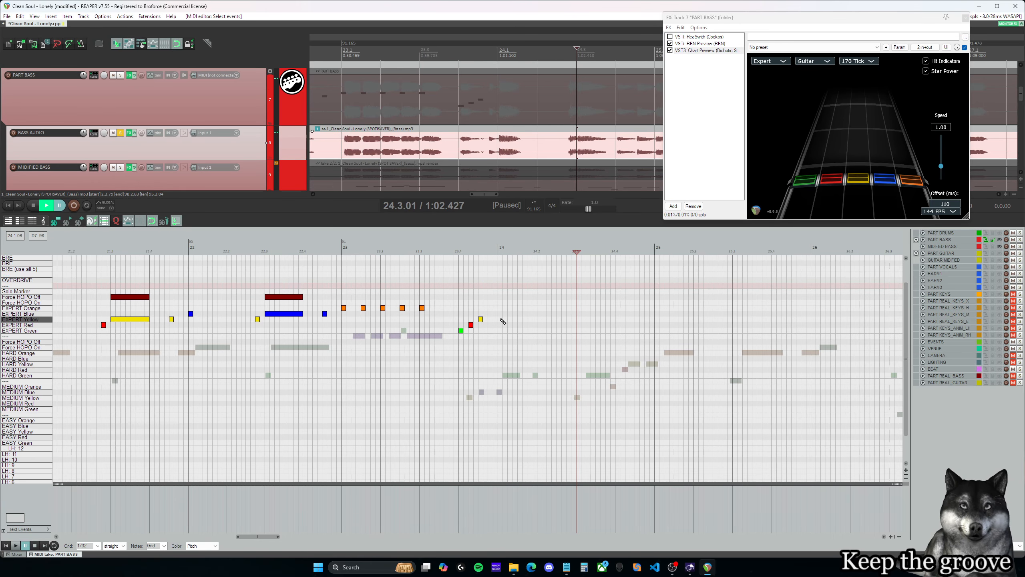
- Play back the repeated orange notes from 22.4.50, then replay measure 23 from 23.1.00 into measure 24
click(324, 291)
key(space)
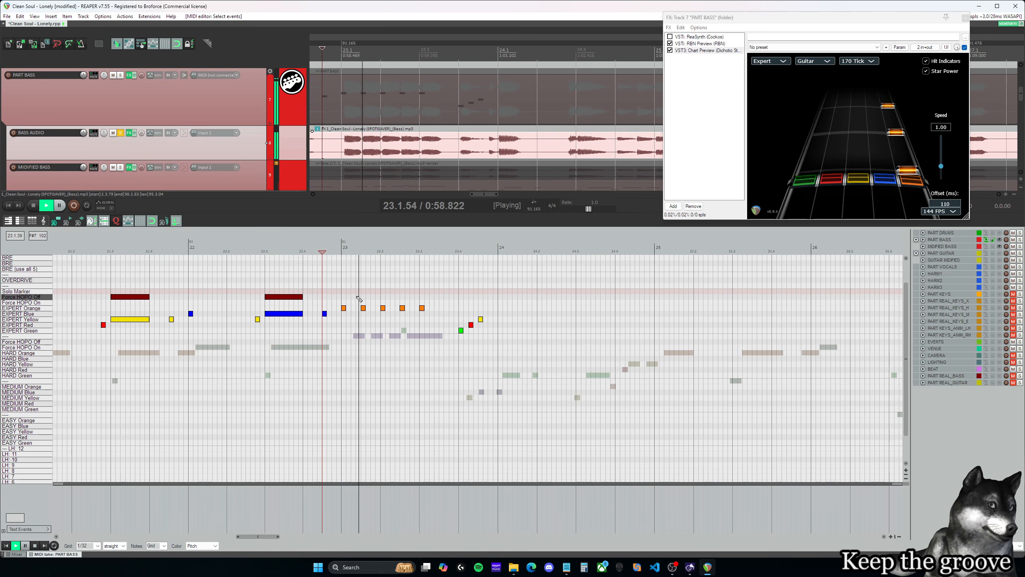
key(space)
scroll(325, 290, down, 2)
click(438, 279)
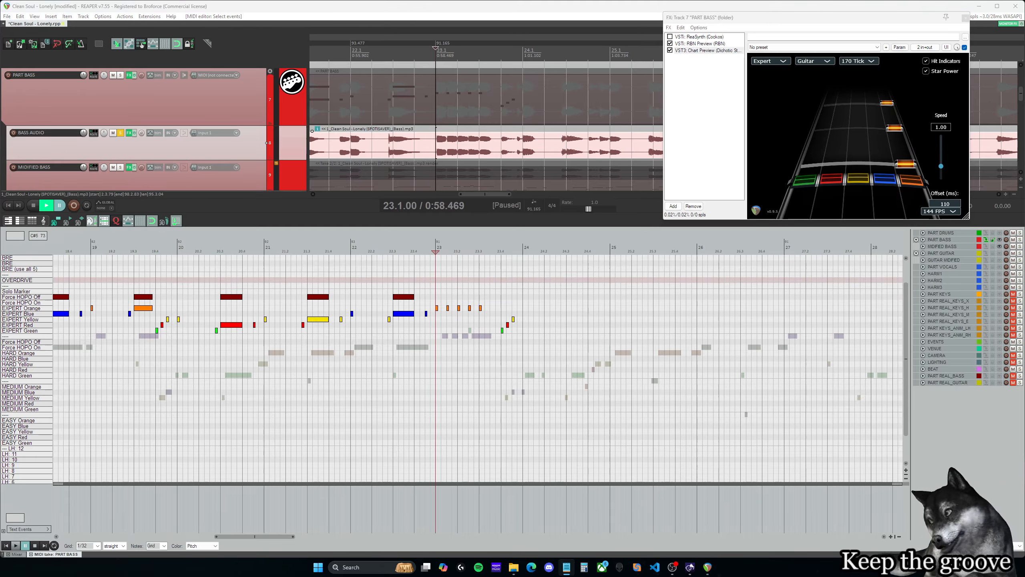
key(space)
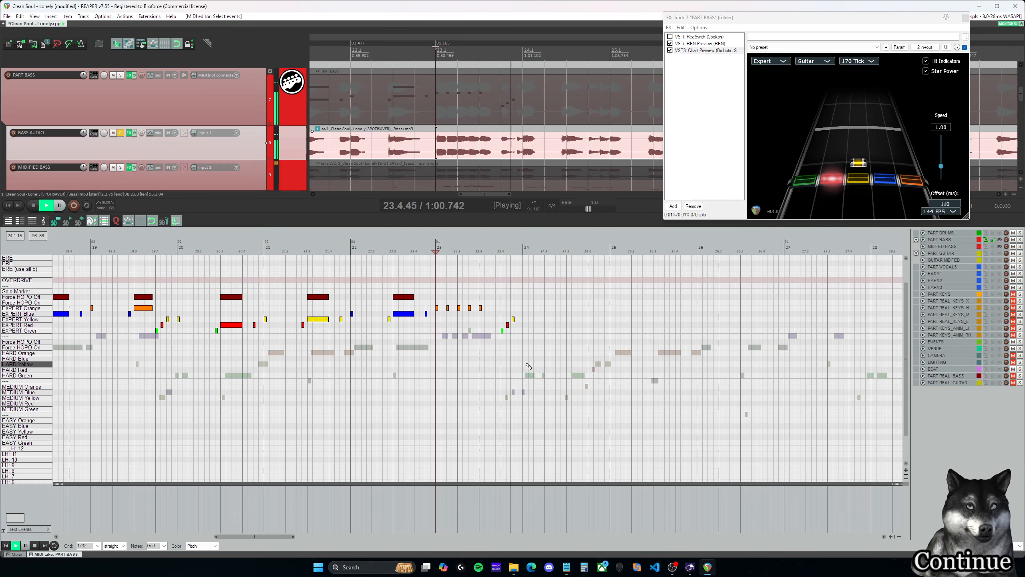
key(ctrl+space)
- Copy the Expert notes and Force HOPO Off markers of measures 16–19 and paste them at 24.1.00
scroll(504, 336, down, 2)
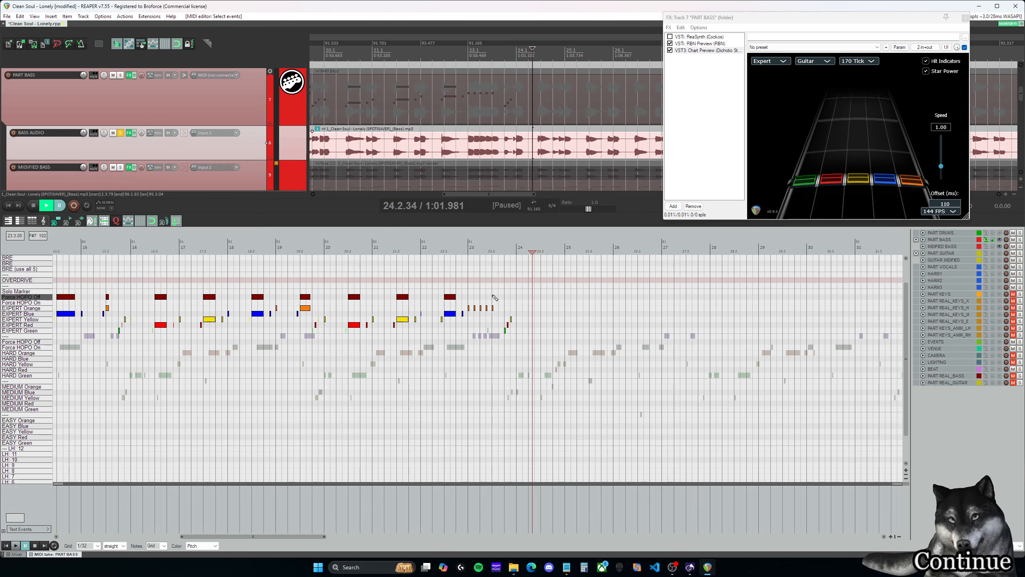
click(469, 286)
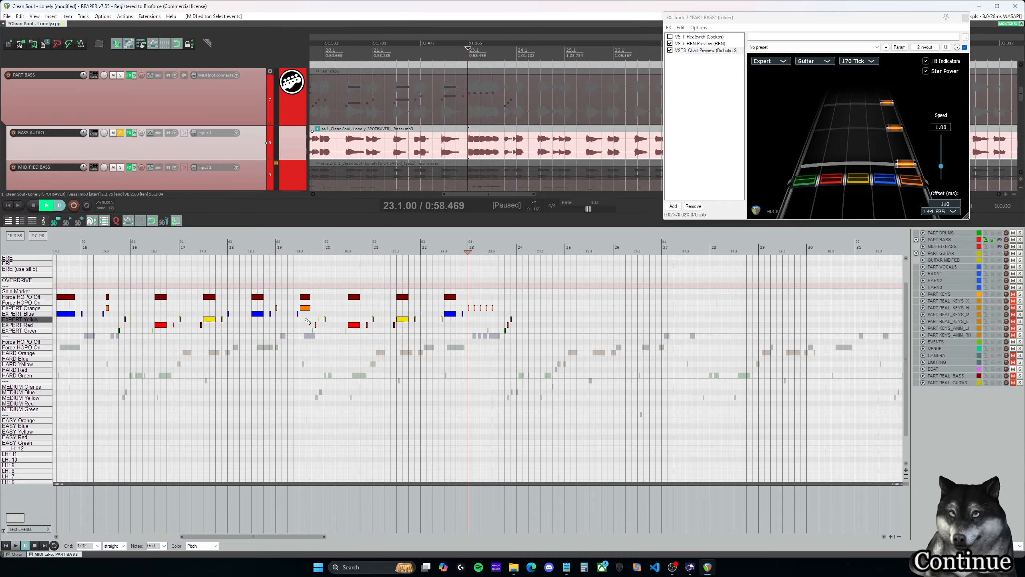
scroll(306, 321, up, 2)
drag(268, 536, 234, 536)
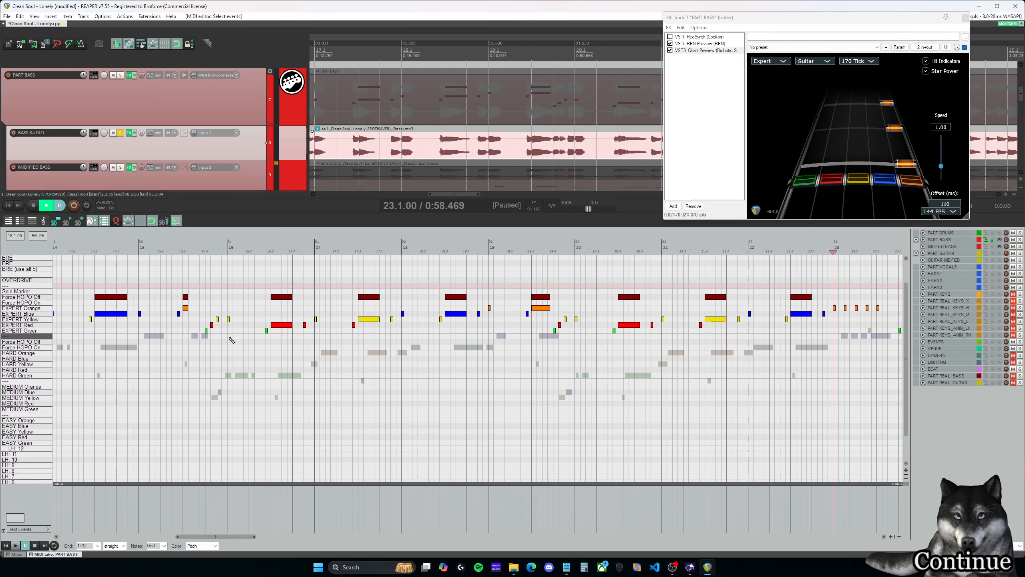
drag(229, 338, 567, 272)
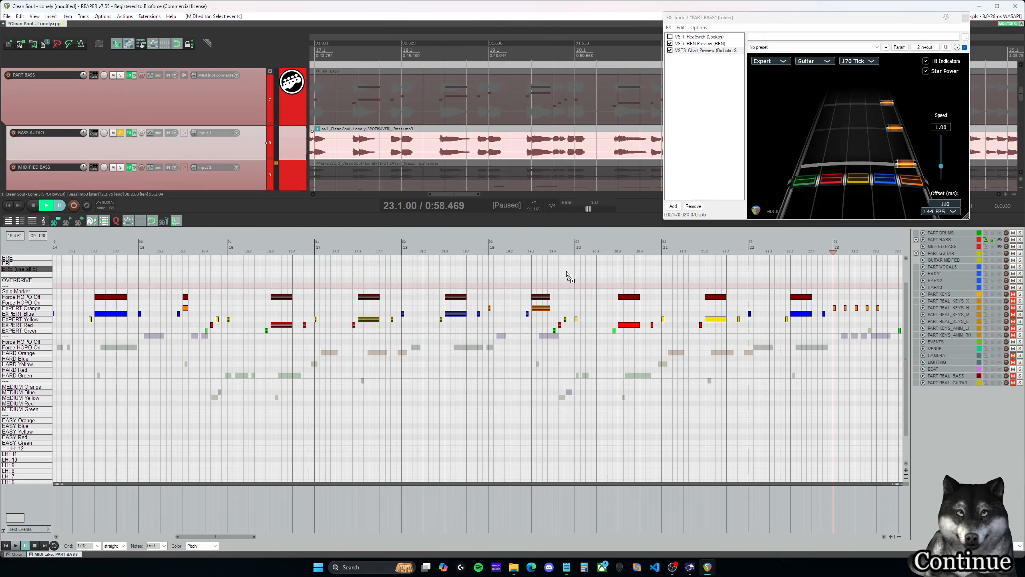
drag(219, 536, 265, 536)
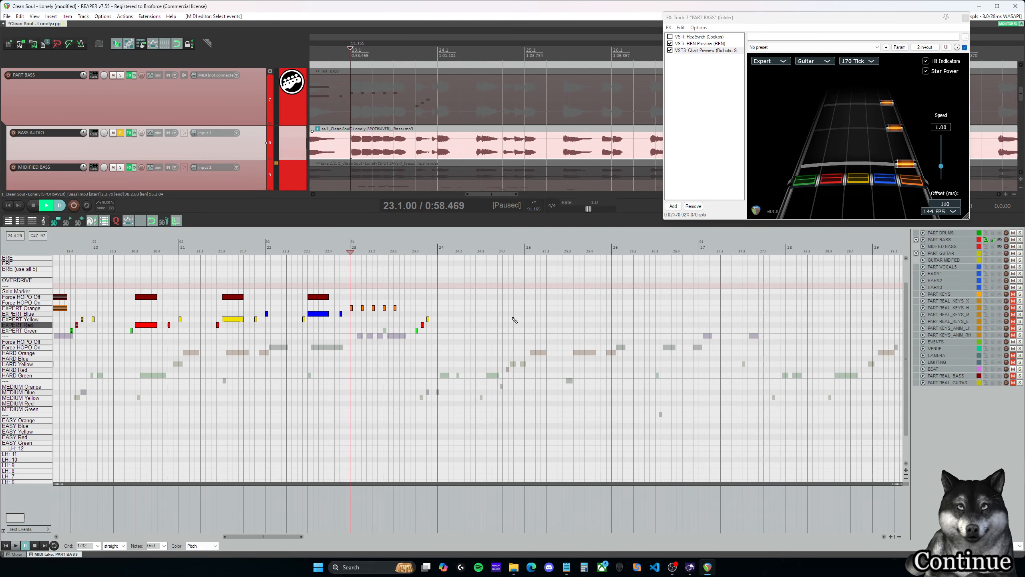
click(416, 251)
key(space)
- Play back the transition into measure 24 from 23.4.00 and return the edit cursor to 23.3.00
key(space)
click(437, 251)
key(ctrl+v)
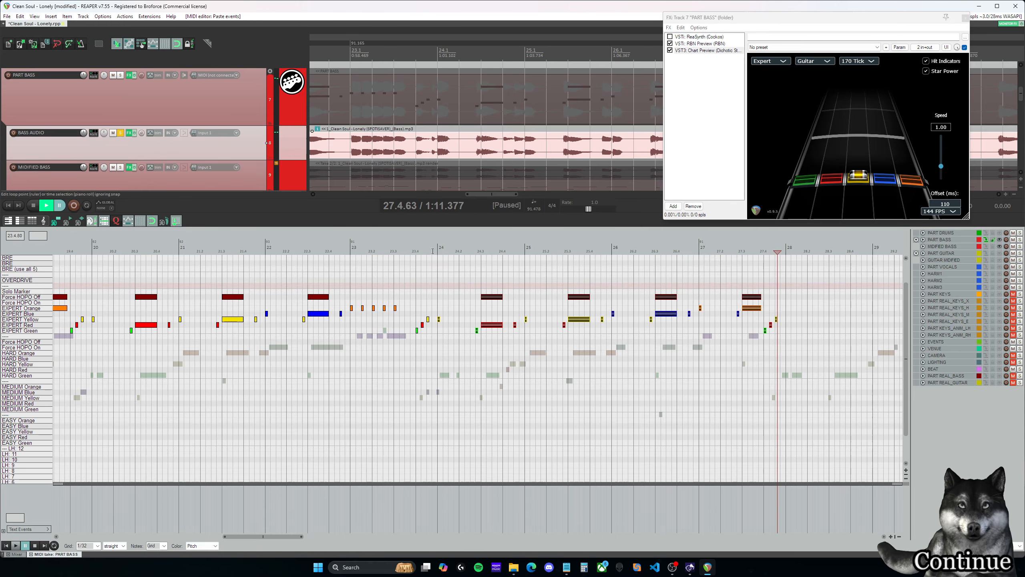
click(416, 251)
key(space)
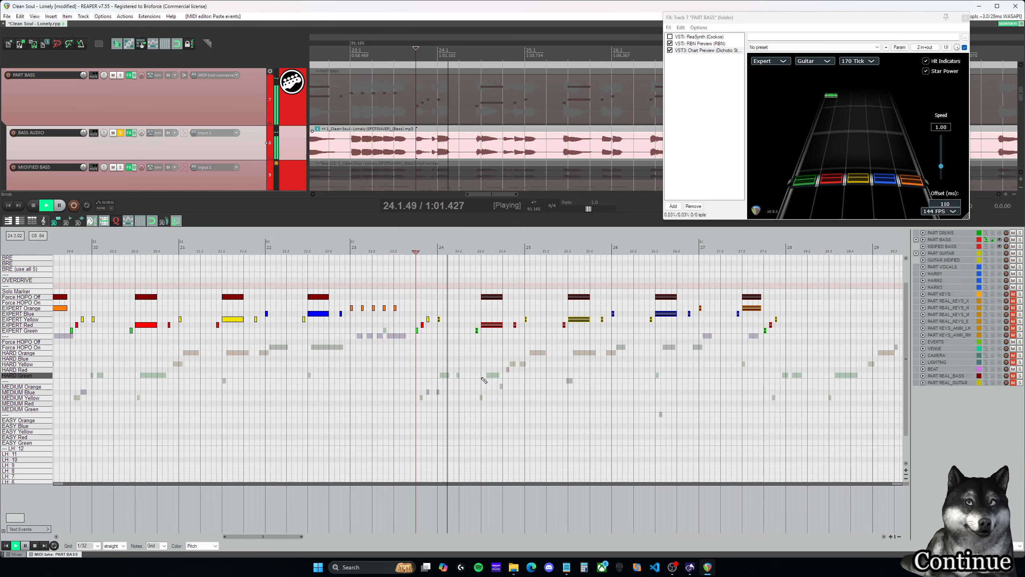
key(space)
click(397, 251)
click(394, 249)
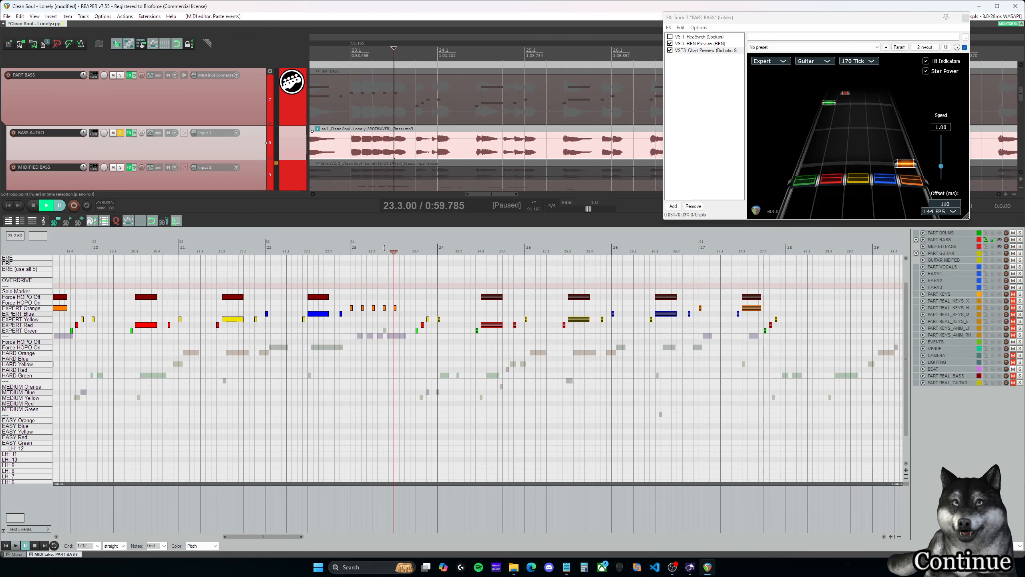
- Unsolo BASS AUDIO and play back measure 23 from 23.1.00 into measure 24
click(121, 134)
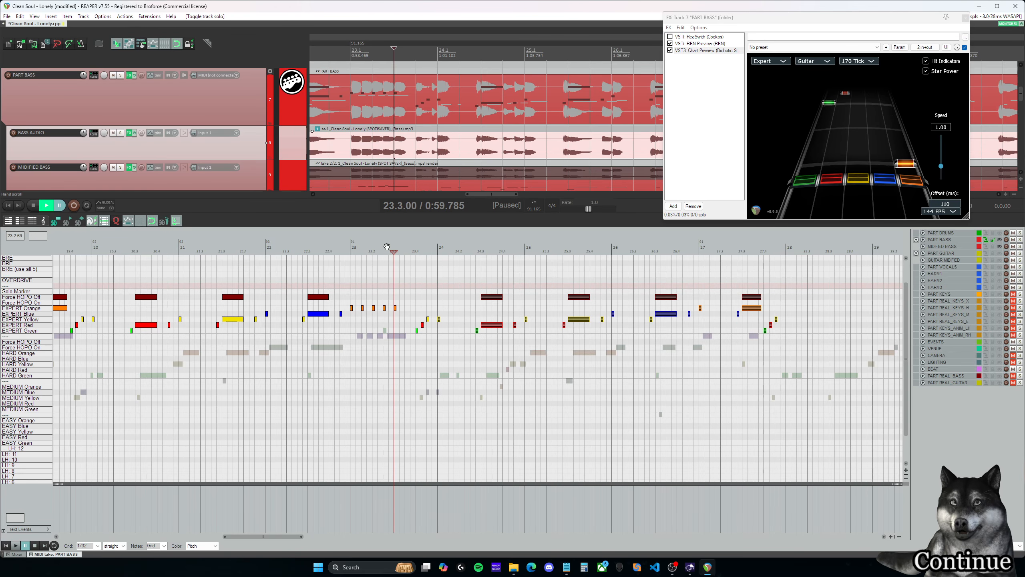
click(357, 248)
key(space)
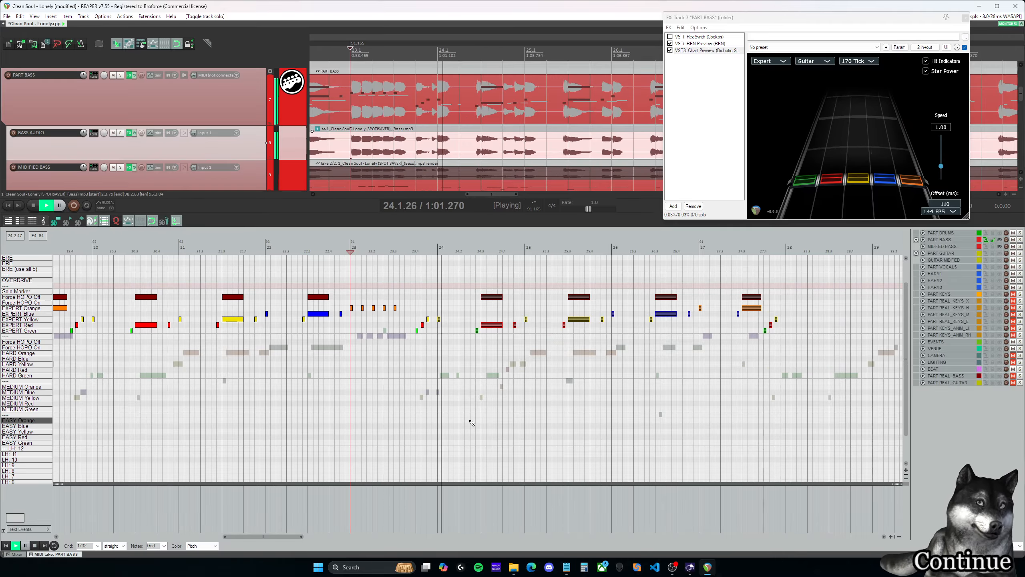
key(Return)
- Replay the transition into measure 24 from 23.3.50, and once more from 23.2.25
click(405, 251)
key(space)
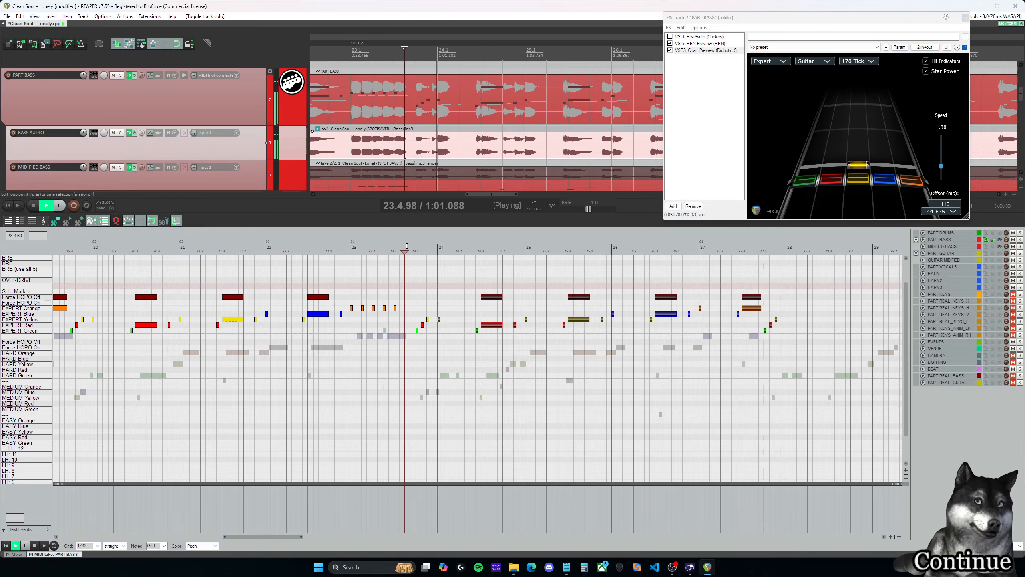
key(Return)
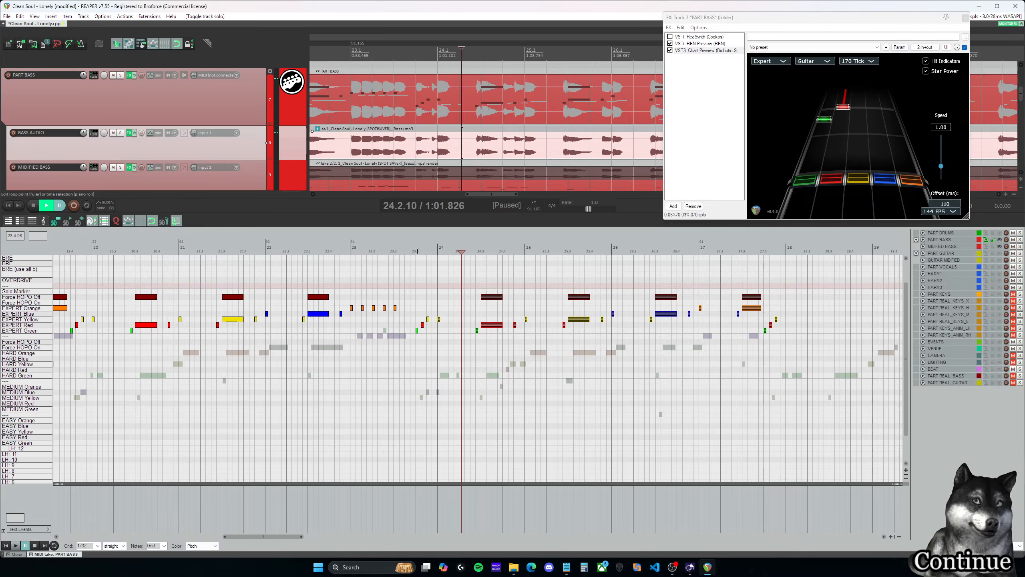
click(376, 250)
key(space)
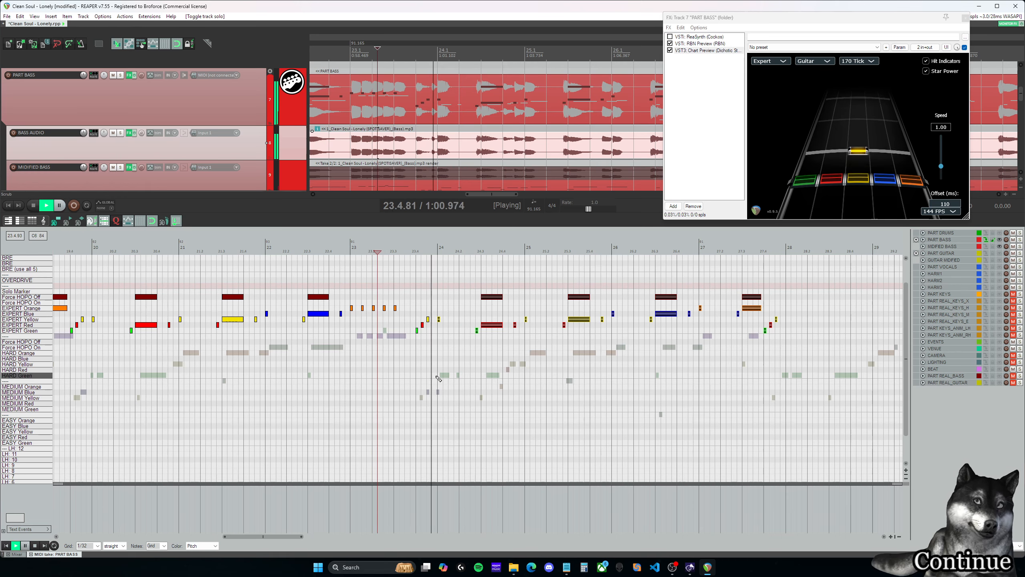
key(Return)
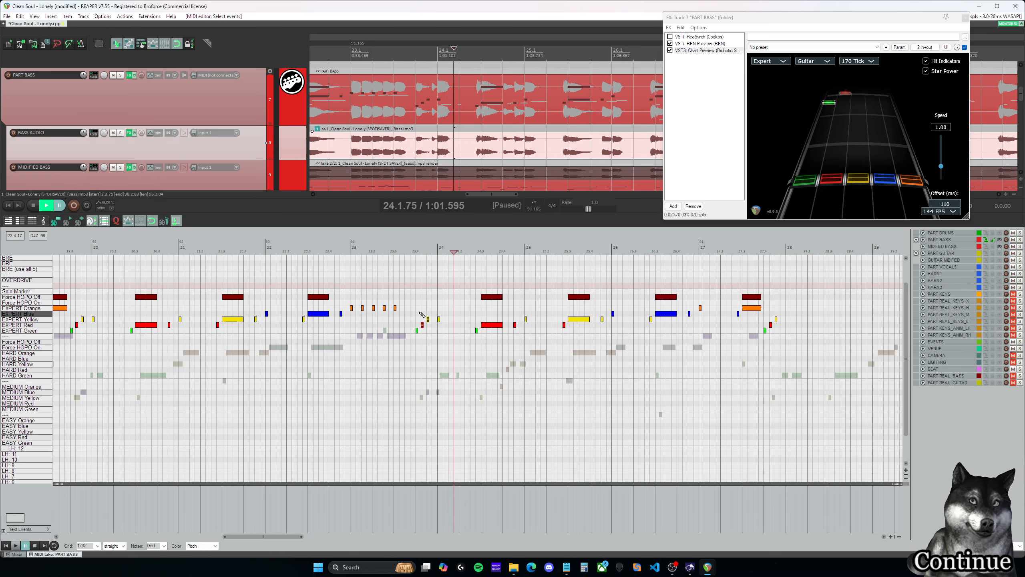
- Delete the short Expert red and yellow notes following the green note at 23.4.00, and play back measure 23 into measure 24
click(389, 250)
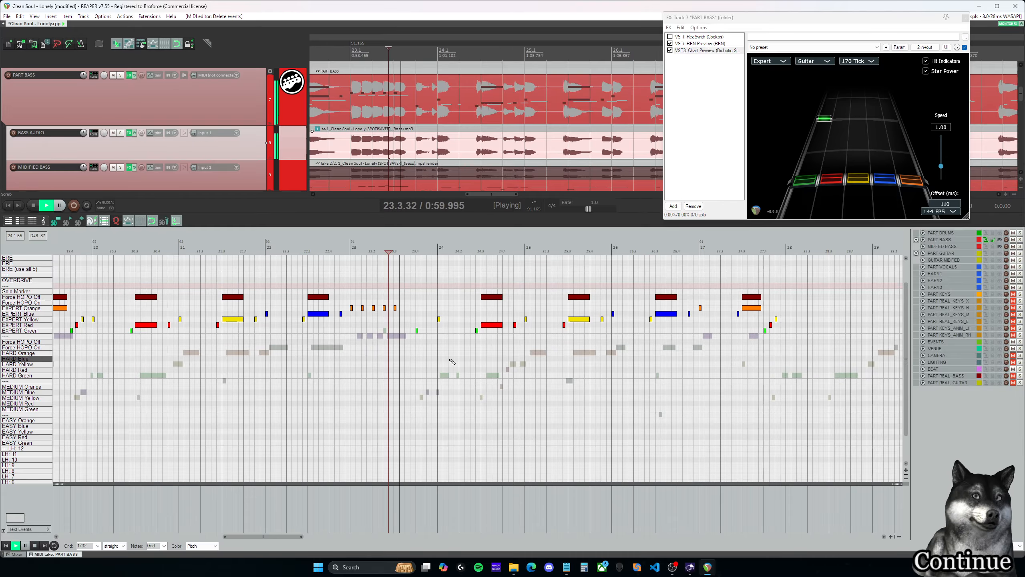
key(space)
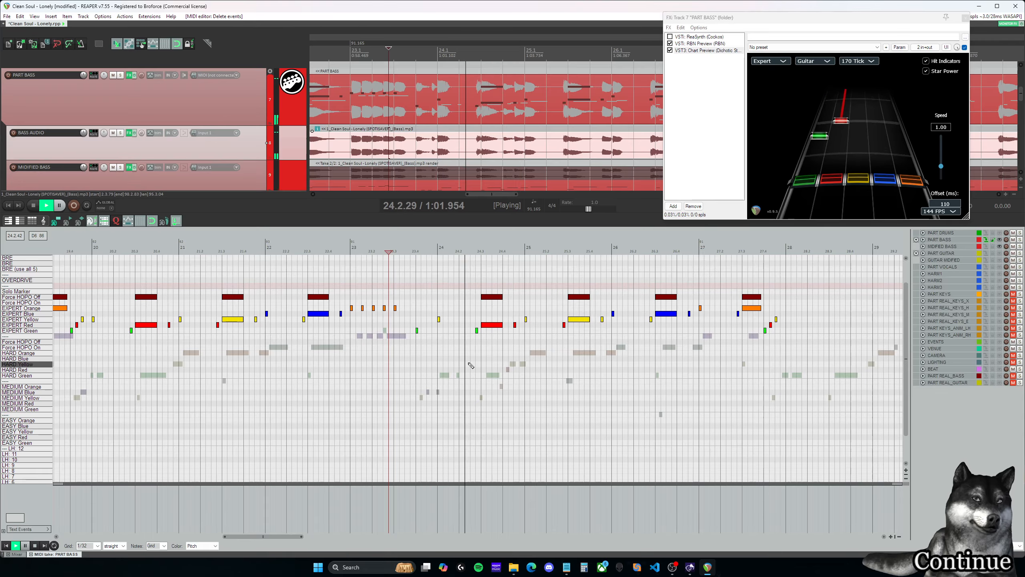
key(Return)
click(415, 251)
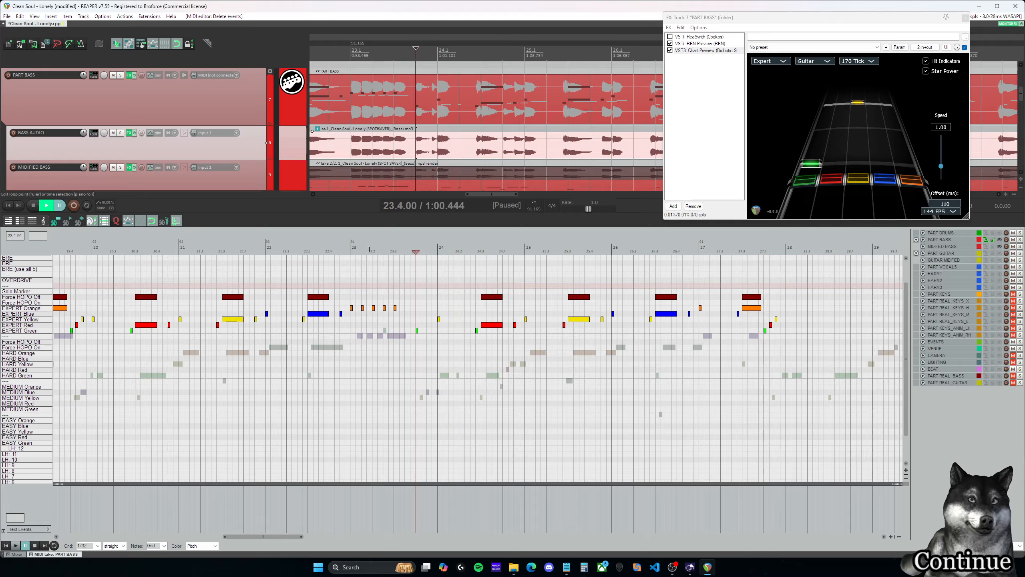
click(355, 251)
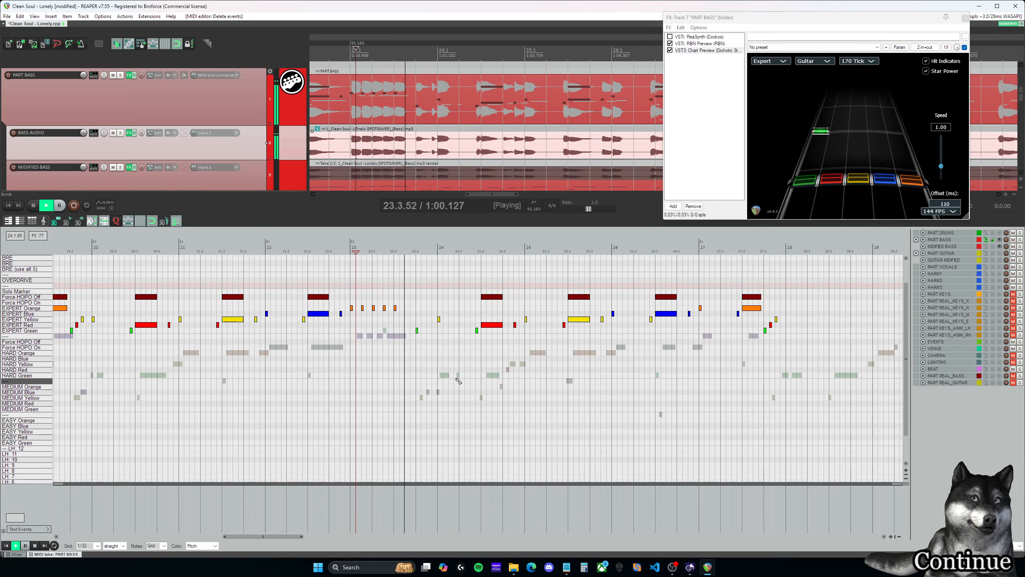
key(ctrl+space)
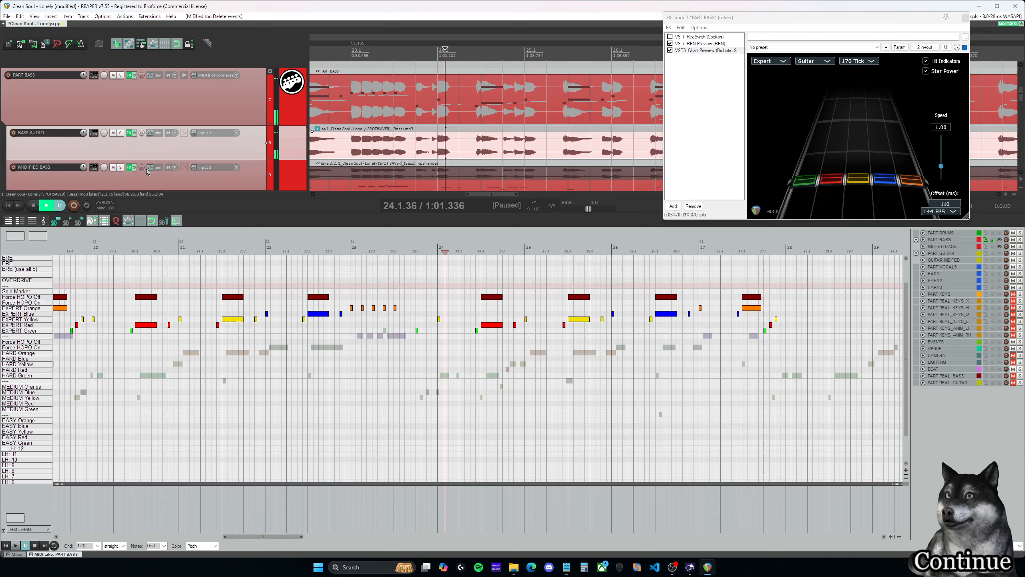
- Solo BASS AUDIO and play back from 23.3.25 into measure 24
click(121, 133)
click(400, 247)
key(space)
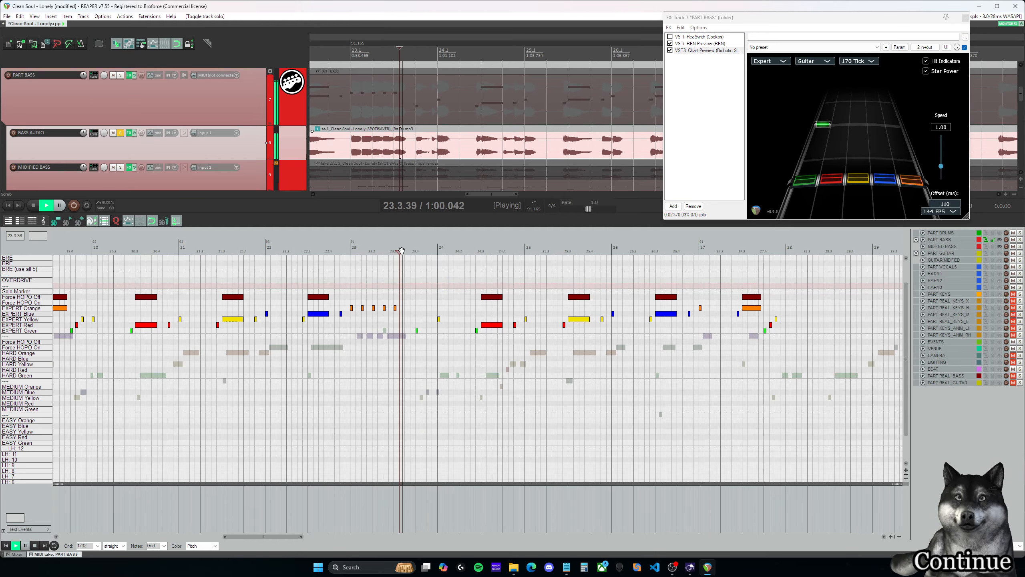
key(space)
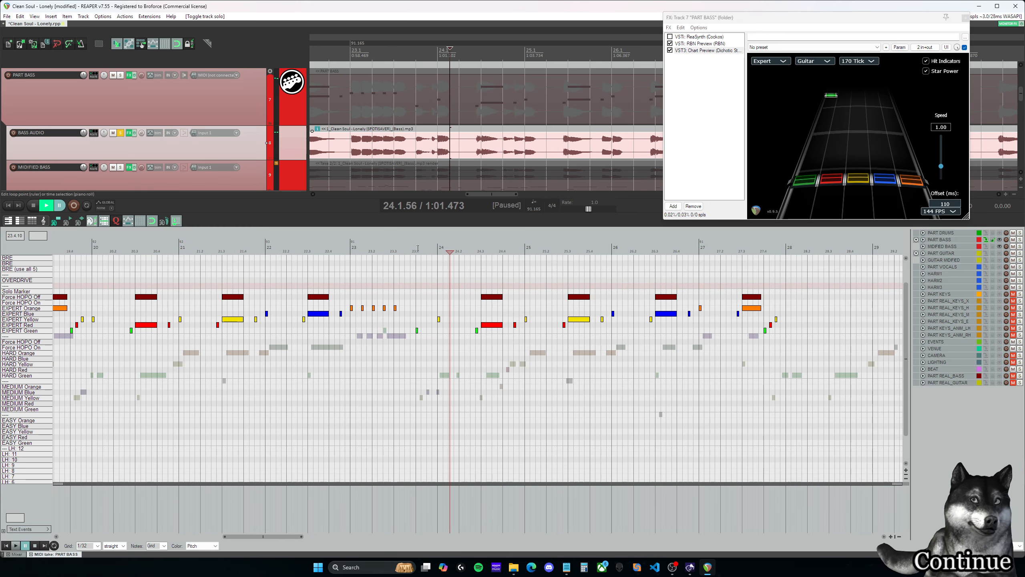
- Undo the deletion of the Expert red and yellow notes in beat 23.4 and play back from 23.4.00
click(418, 249)
key(ctrl+z)
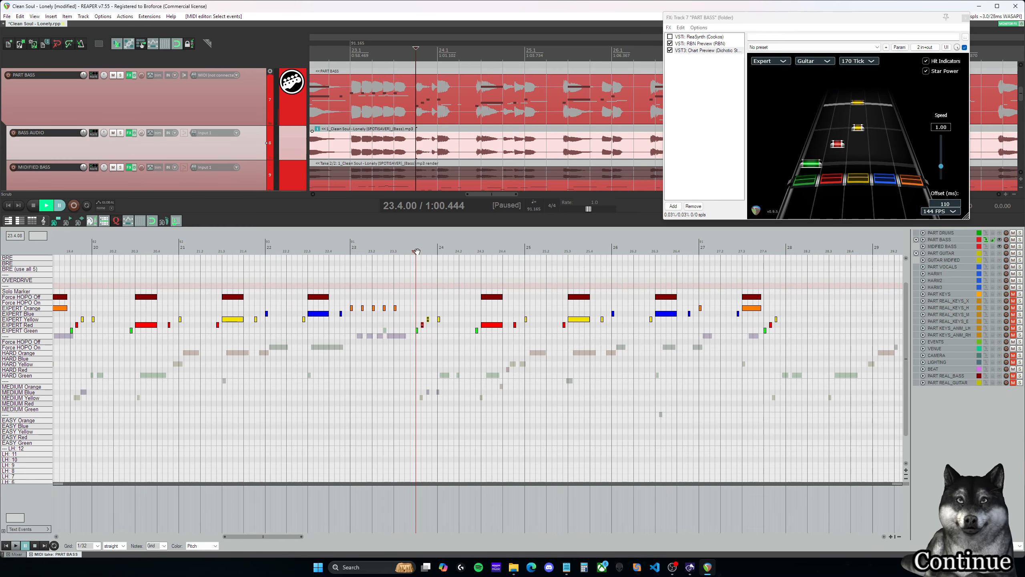
key(space)
key(space)
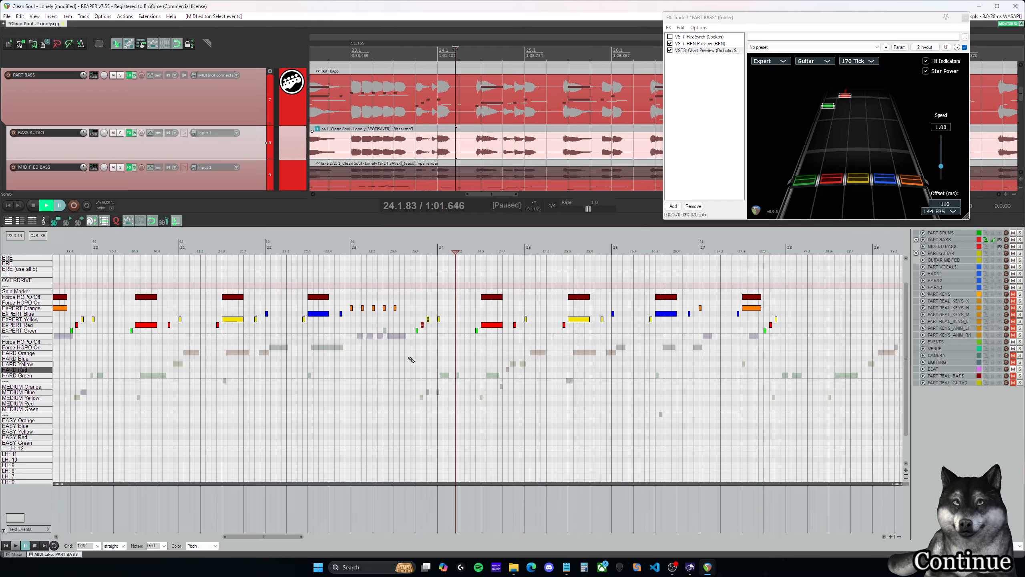
key(space)
key(space)
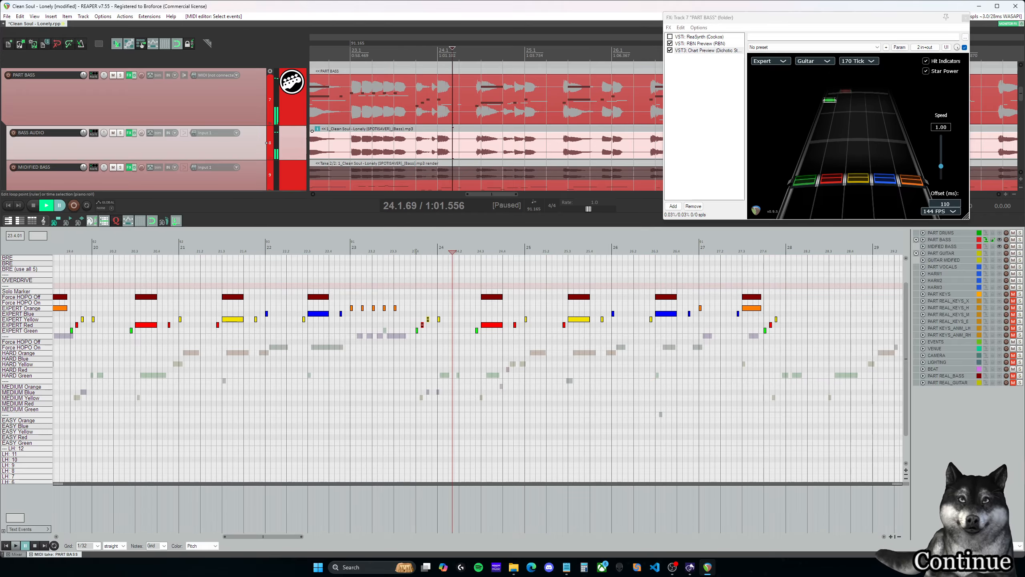
click(415, 245)
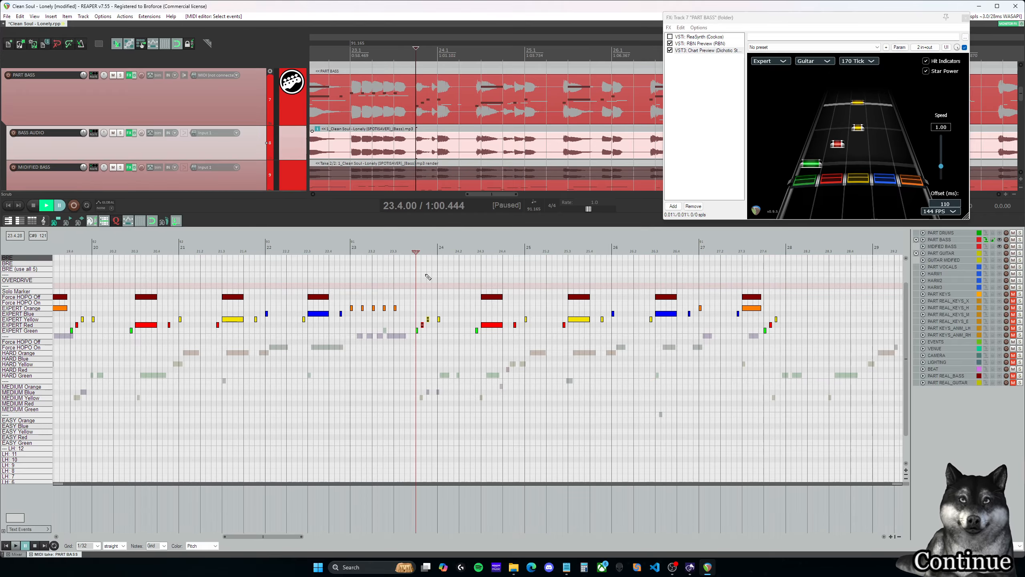
- Play back measure 24 from 24.1.00, then replay from 24.3.00 into measure 25
scroll(303, 500, right, 6)
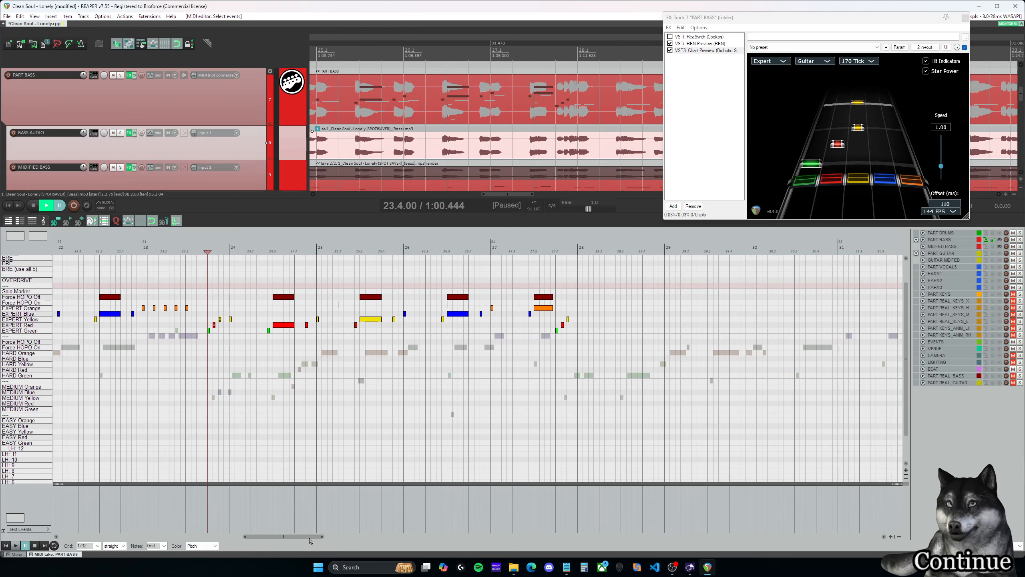
key(space)
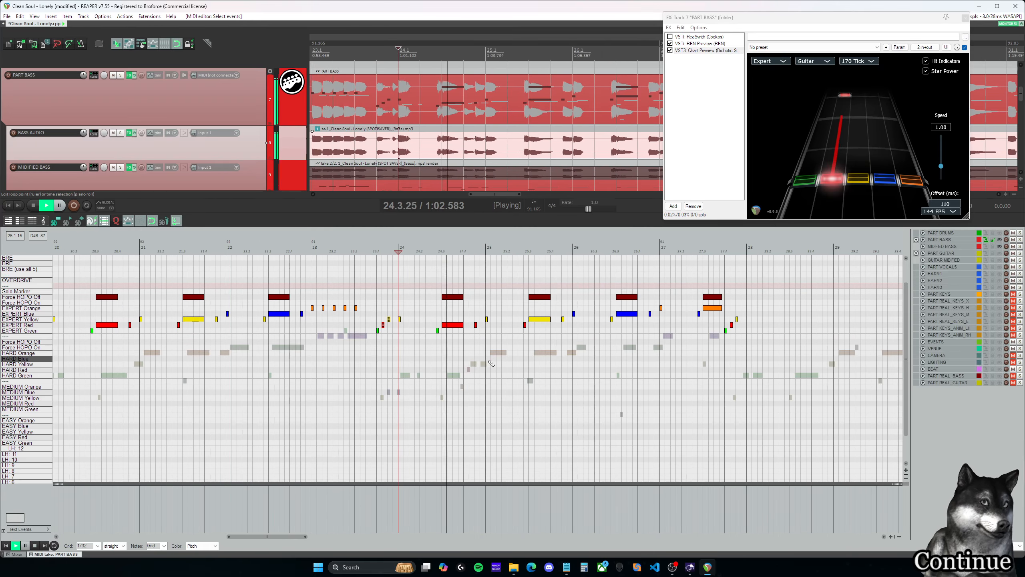
key(space)
click(443, 243)
key(space)
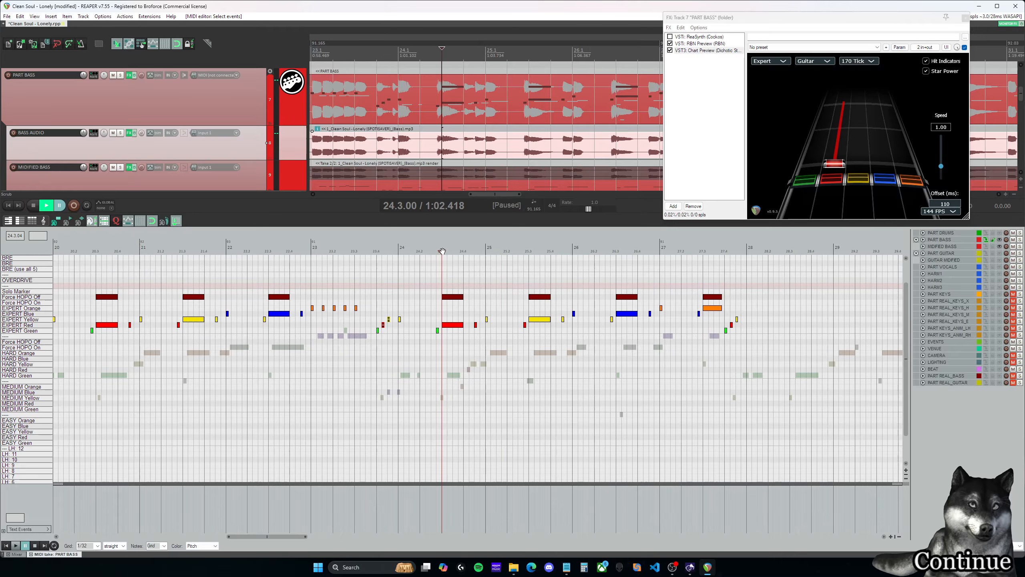
key(space)
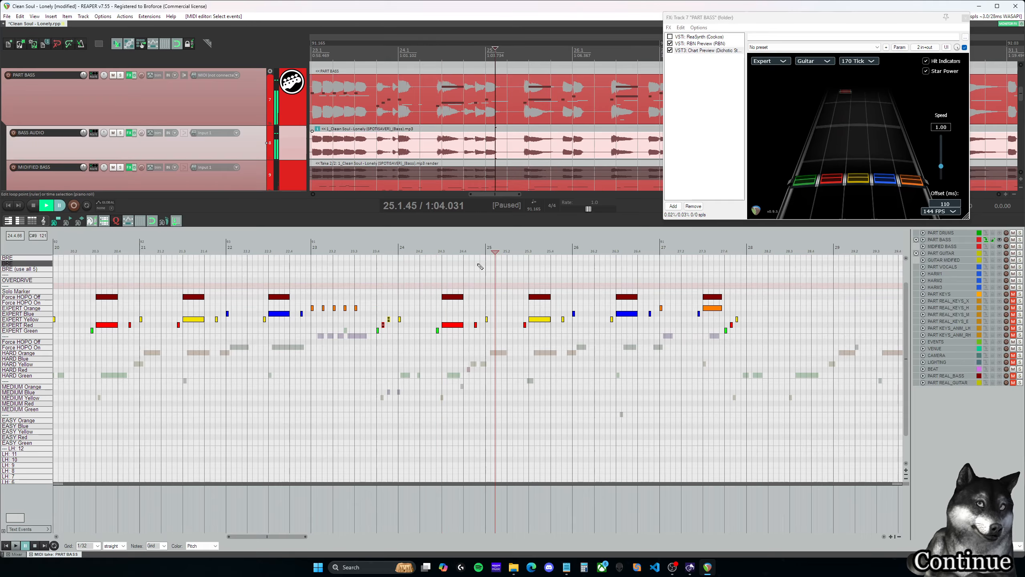
- Add a short Expert red note at 24.4.00 and shorten the preceding sustained red note and its Force HOPO Off marker by one 1/32 grid unit
click(458, 249)
click(464, 249)
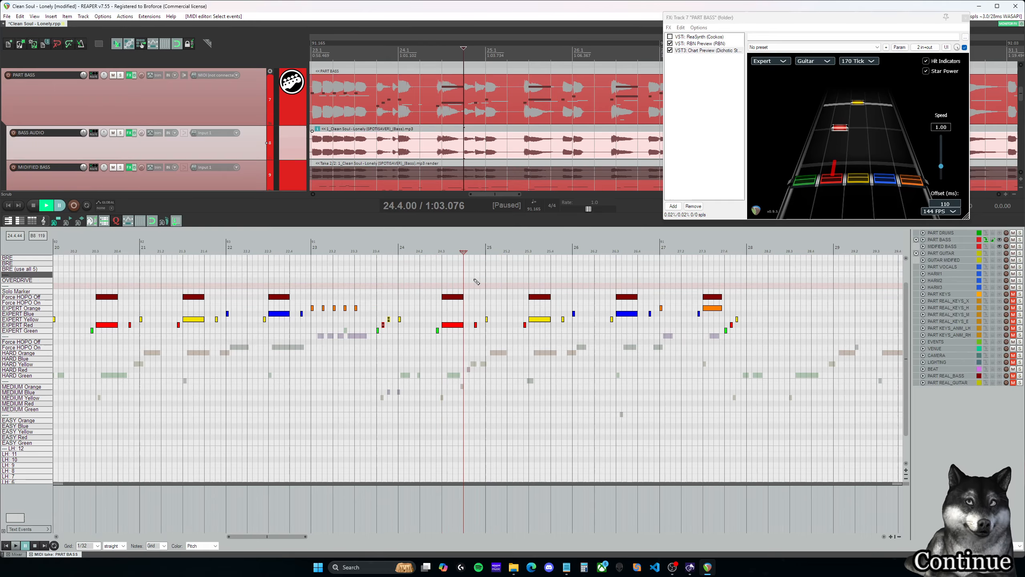
click(468, 326)
scroll(472, 321, up, 4)
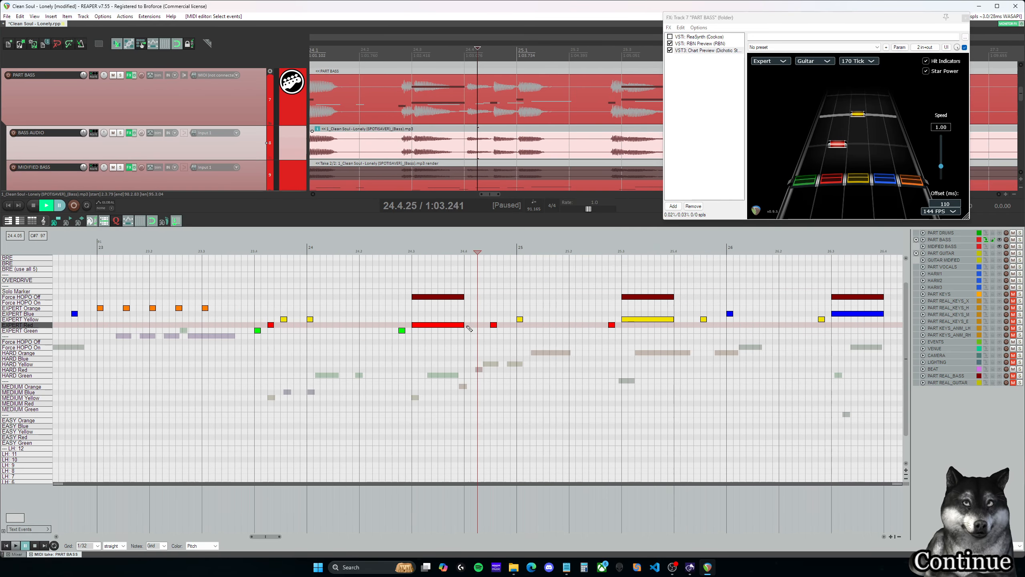
drag(453, 282, 461, 353)
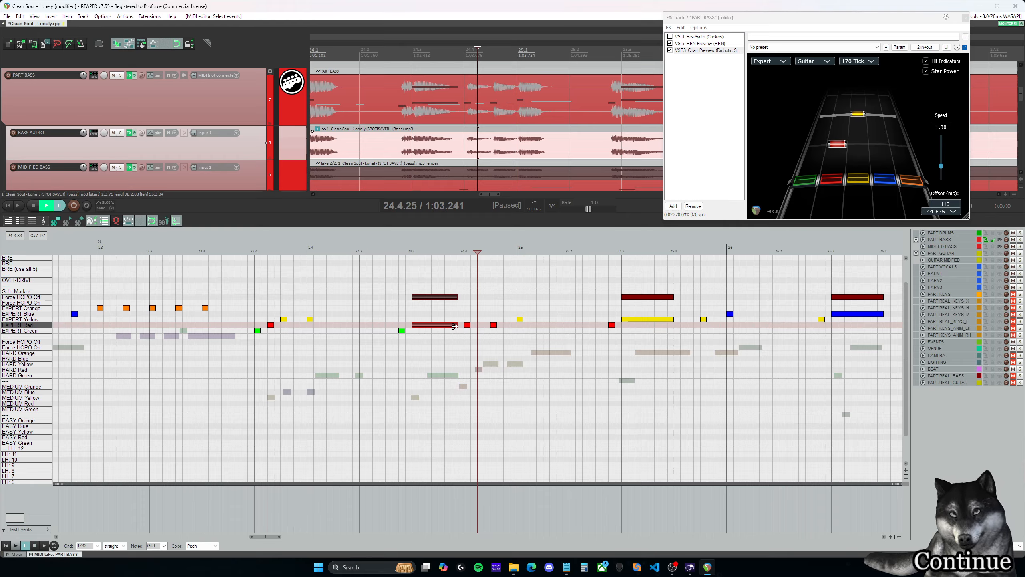
- Play back the edited red notes from just before 24.3.00 and again from about 24.4.00
click(402, 287)
key(space)
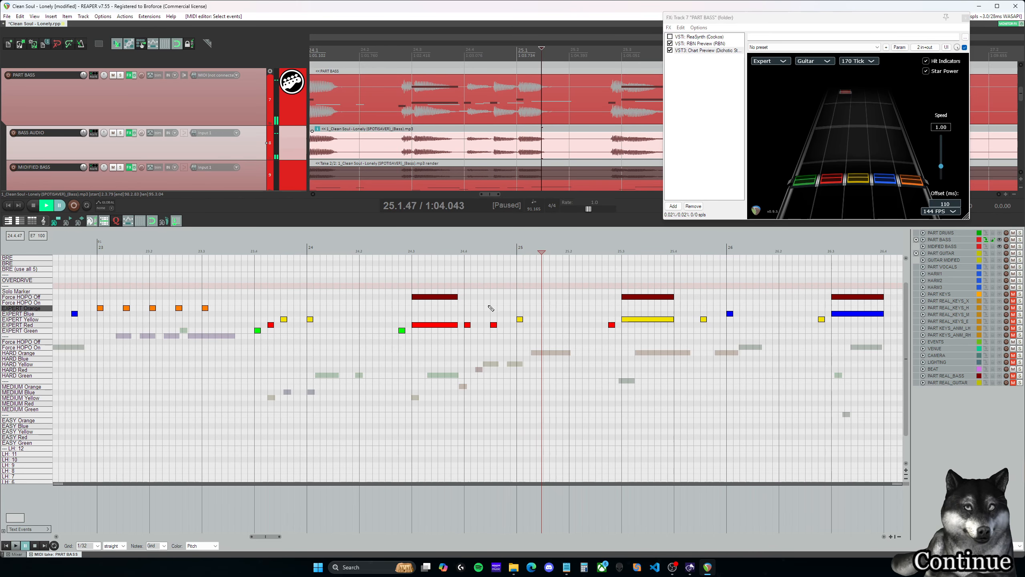
click(465, 298)
key(space)
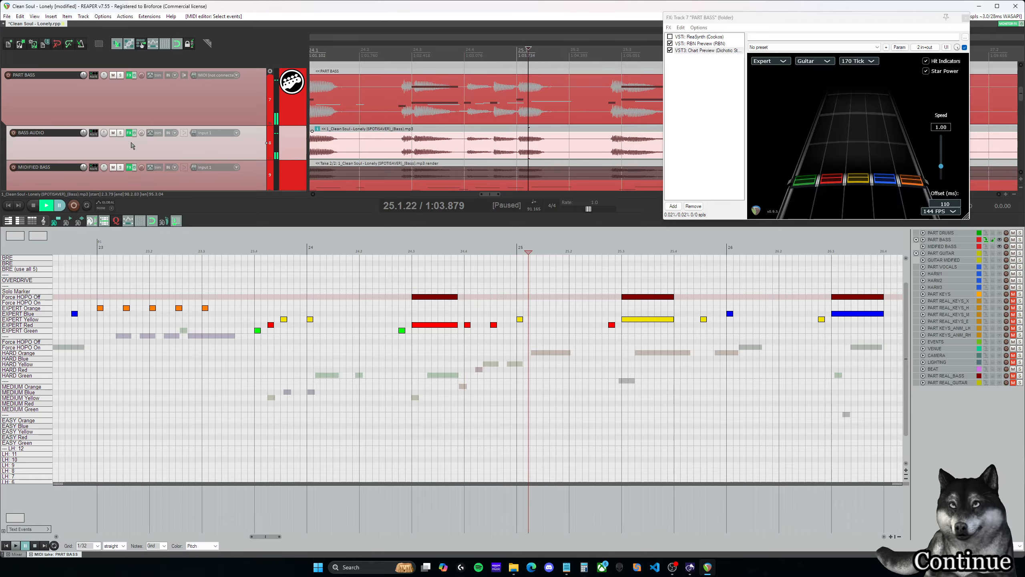
- Solo BASS AUDIO and play back the pasted phrase from 24.2.63 through the end of measure 27
click(120, 133)
click(462, 279)
key(space)
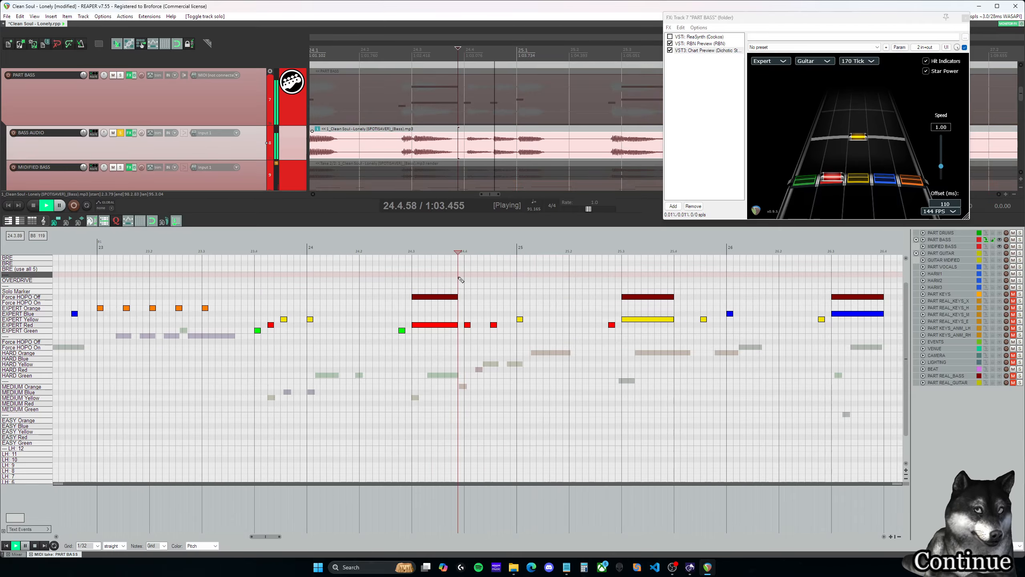
key(space)
click(393, 281)
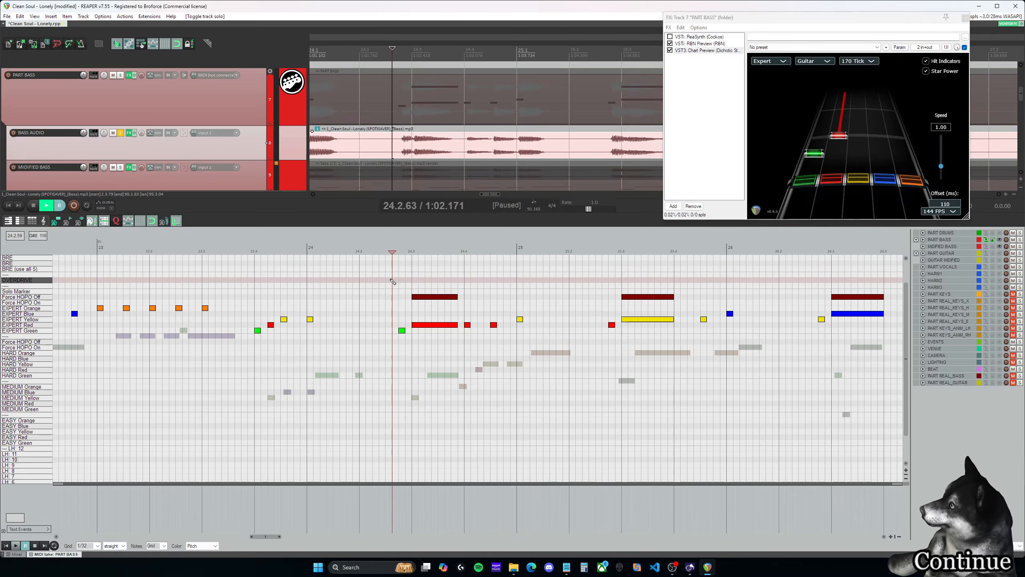
key(space)
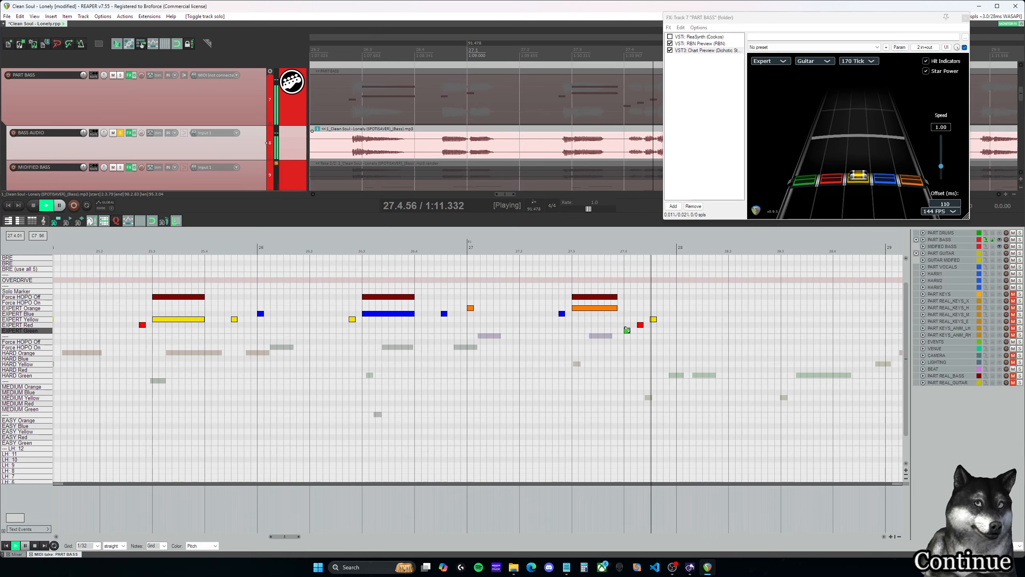
key(ctrl+space)
- Shorten the sustained Expert orange note and its Force HOPO Off marker at 27.3.00 to end at 27.3.50, and play back into measure 28
click(604, 276)
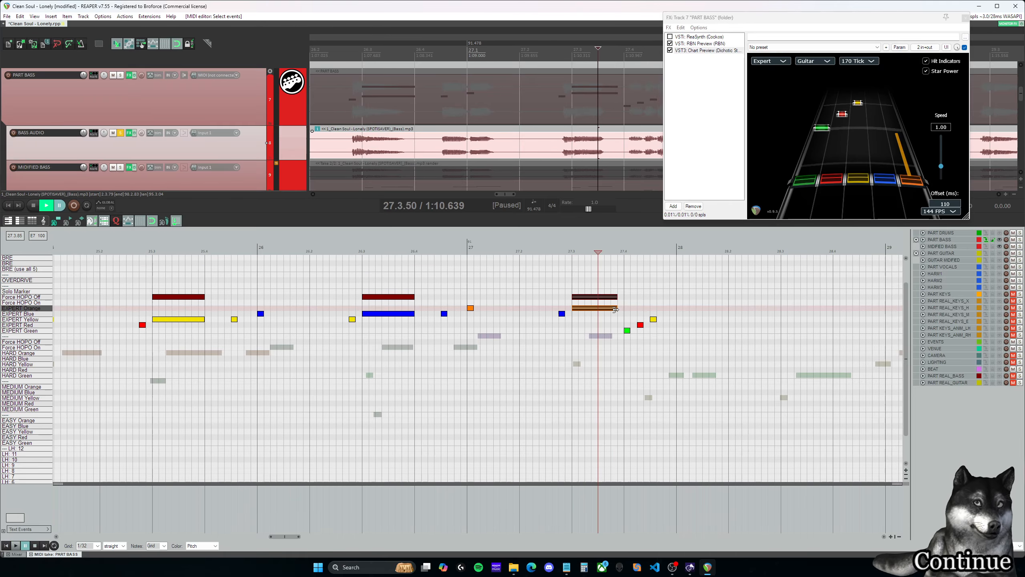
click(577, 290)
key(space)
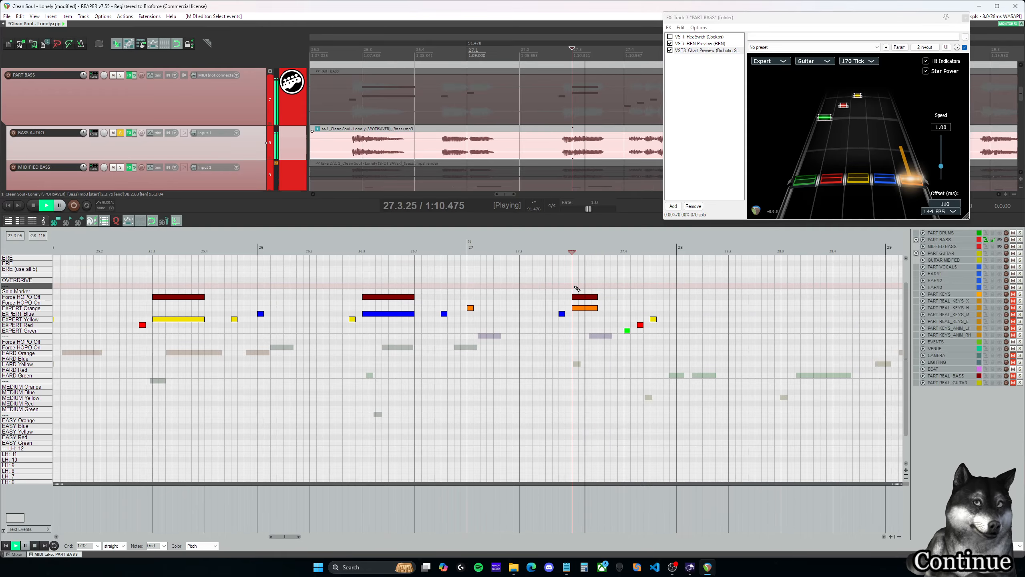
scroll(689, 349, down, 3)
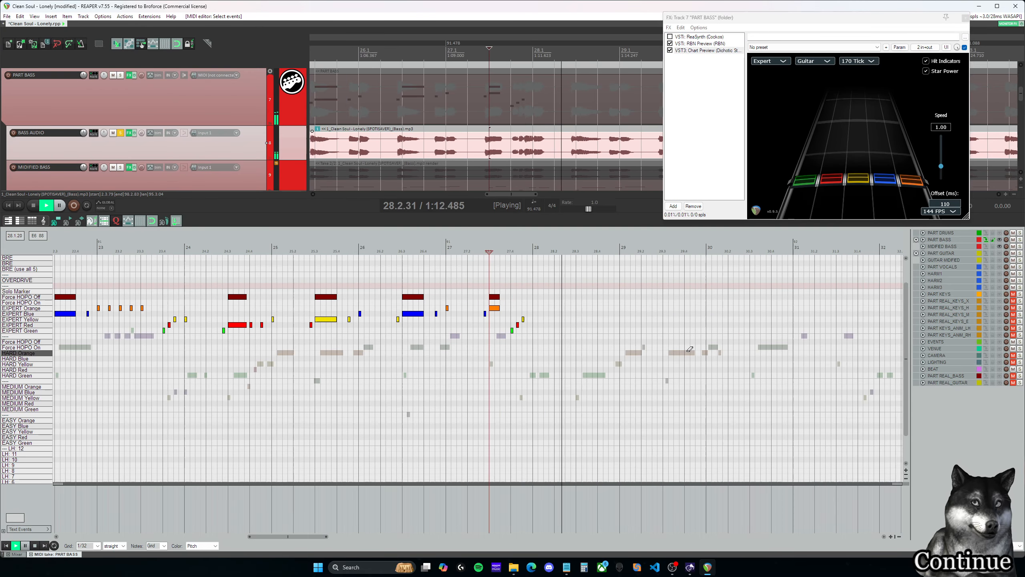
key(space)
drag(310, 537, 303, 537)
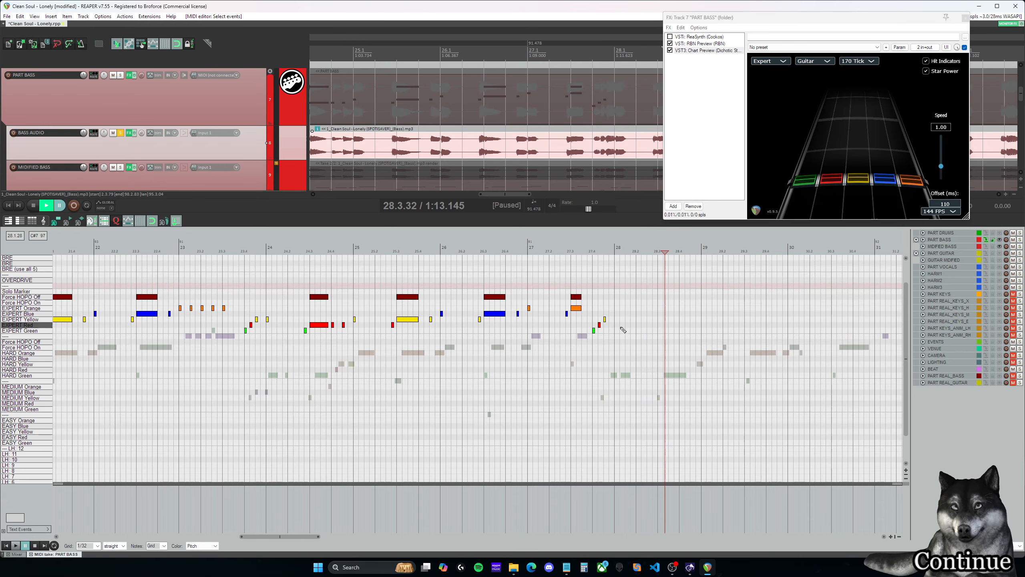
- Copy the Expert notes and Force HOPO Off markers of measures 24–27 to measures 28–31 and play back the copy
drag(616, 363, 263, 268)
drag(268, 320, 605, 307)
key(space)
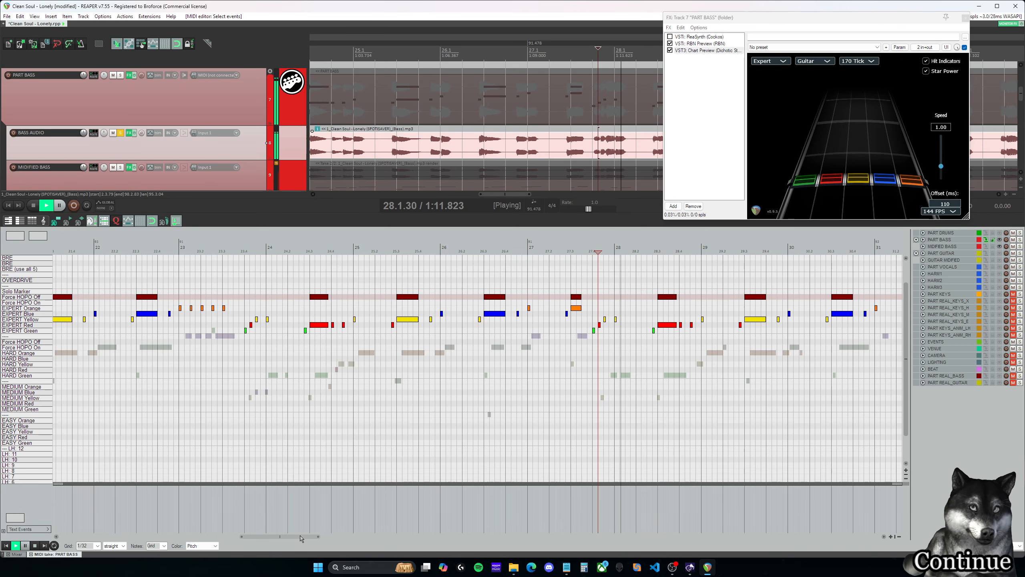
drag(302, 538, 334, 541)
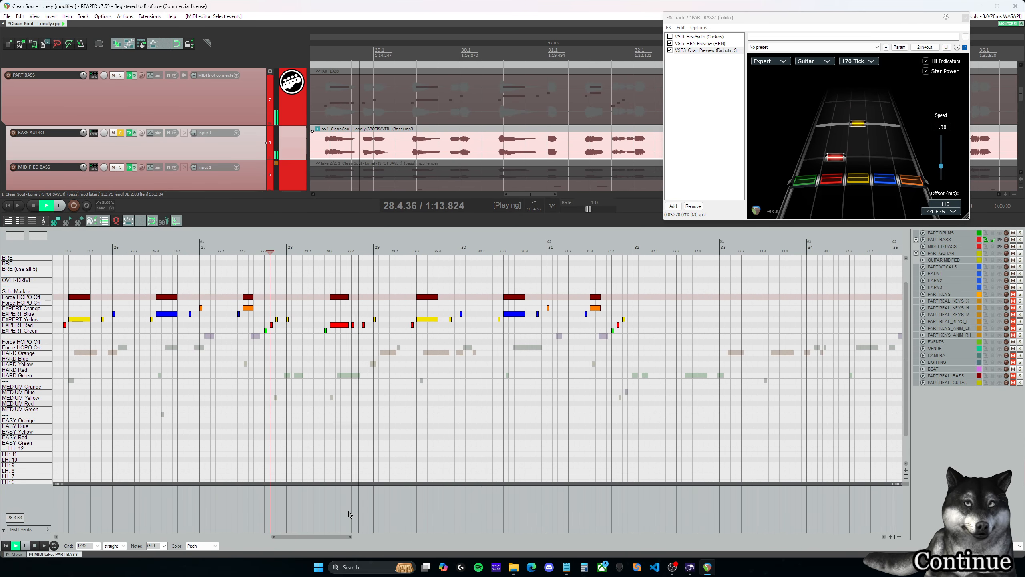
- Delete the short Expert red note at 28.4.00 and extend the preceding sustained red note and its Force HOPO Off marker to 28.4.00
key(space)
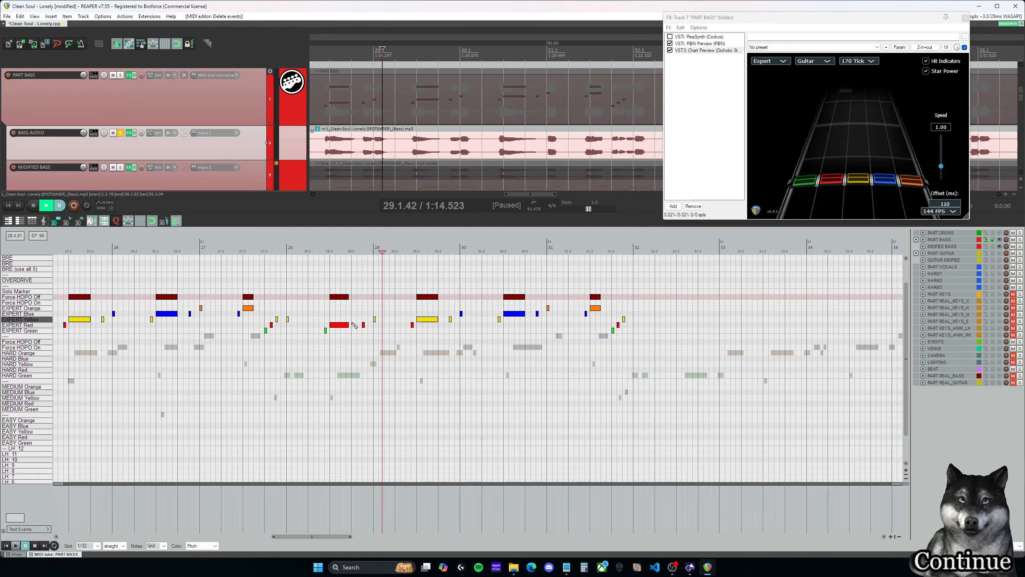
click(341, 249)
key(space)
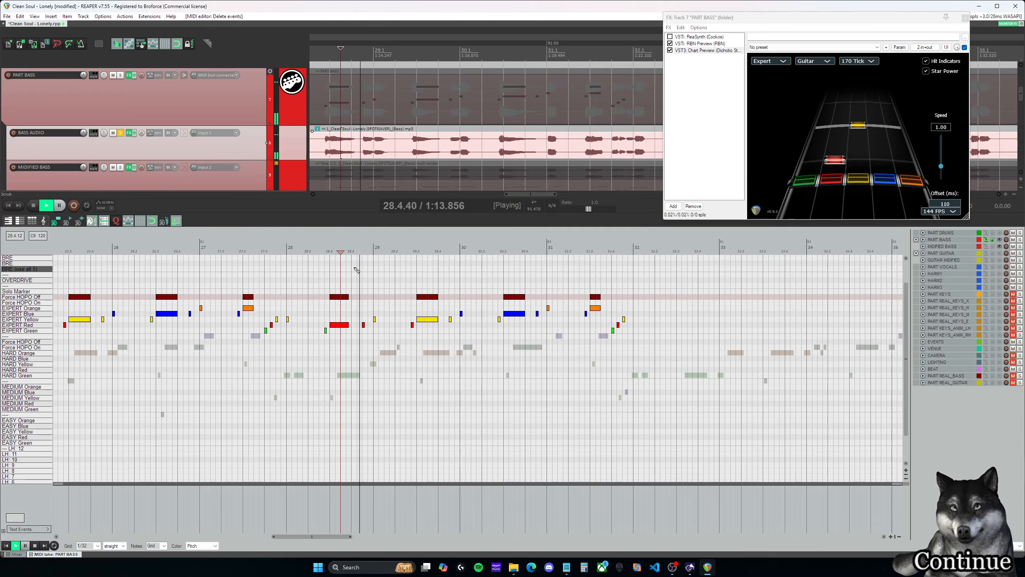
key(space)
drag(352, 332, 345, 285)
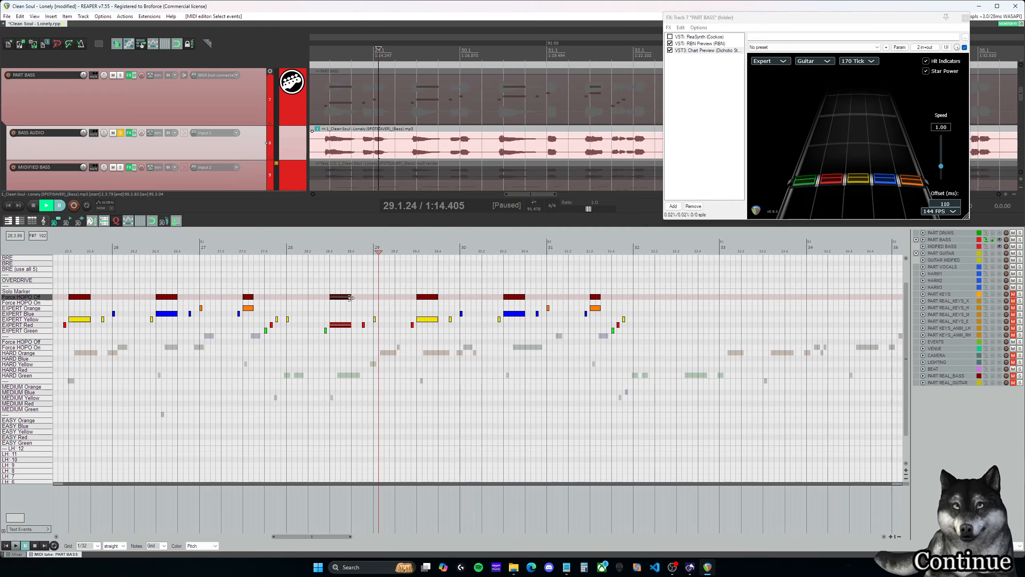
- Play back from 28.4.00 into measure 31 and delete the short Expert blue note at 30.4.50
click(352, 285)
key(space)
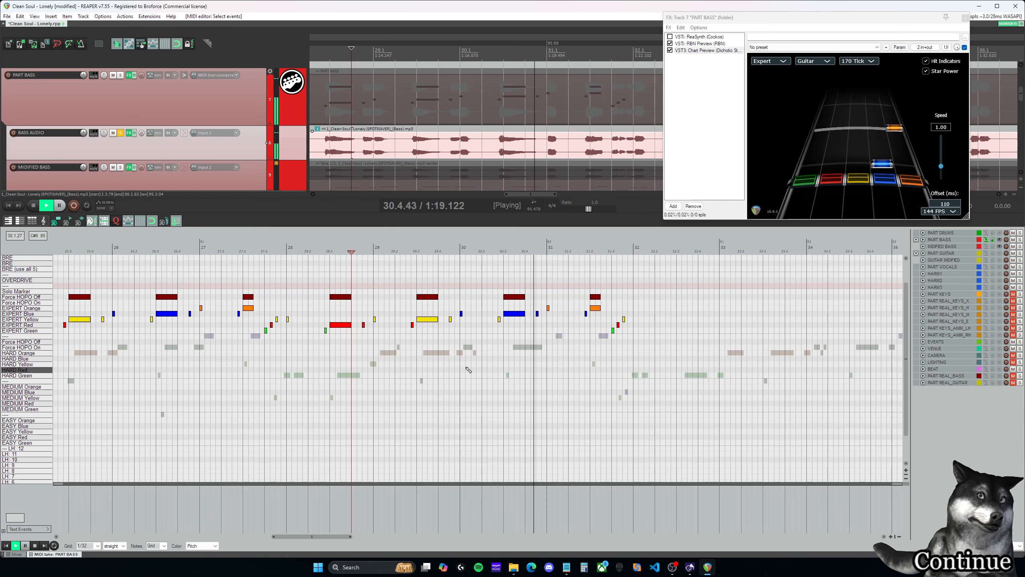
key(ctrl+space)
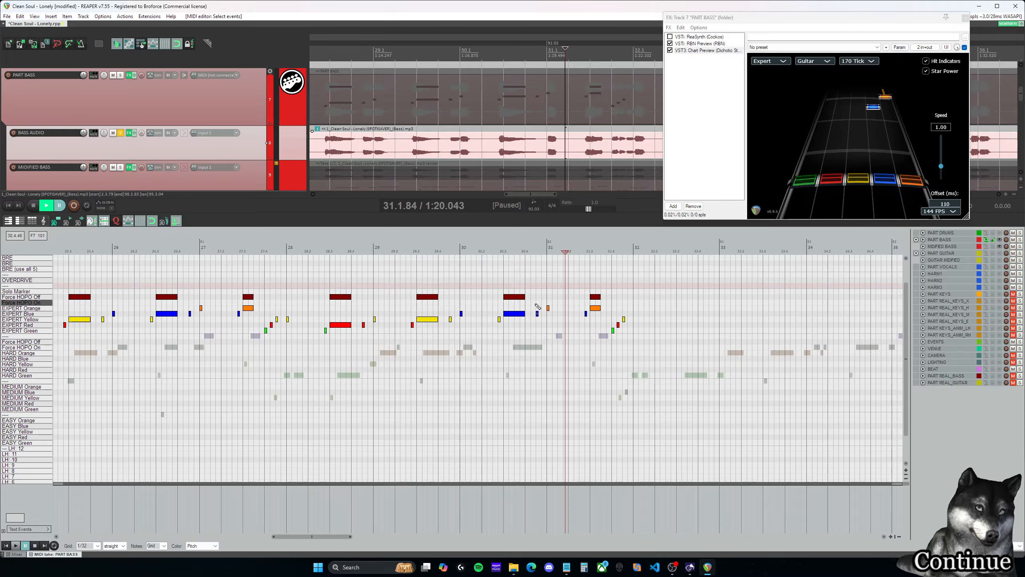
click(520, 248)
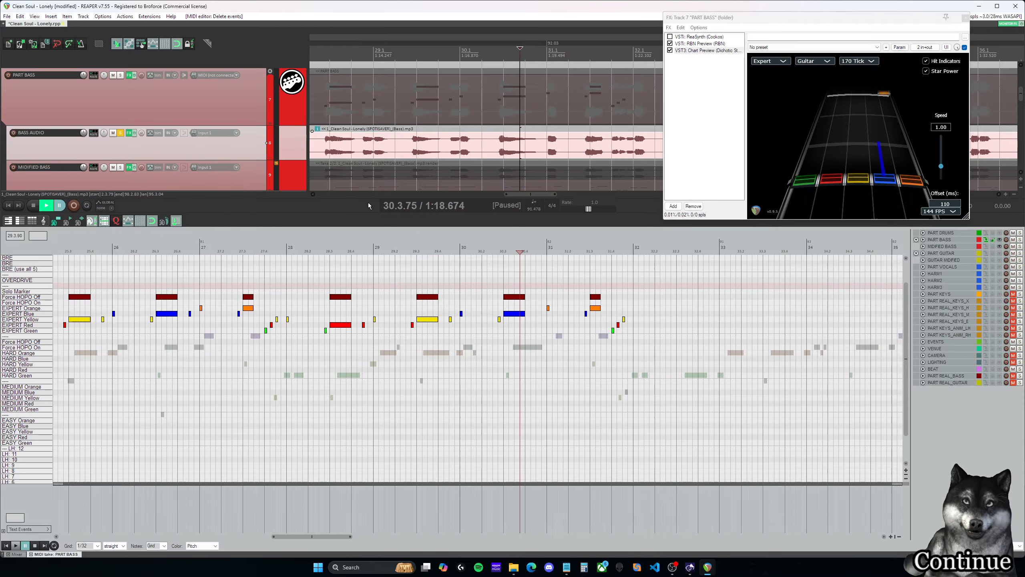
- Unsolo BASS AUDIO to hear measures 30–31 in the full mix, solo it again, and replay from 30.3.00
click(121, 133)
key(space)
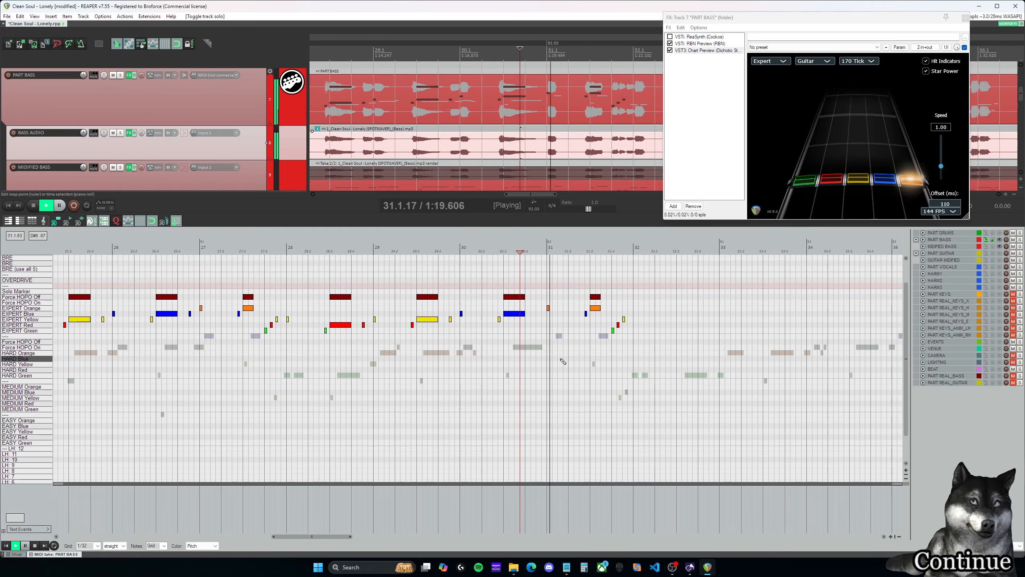
key(space)
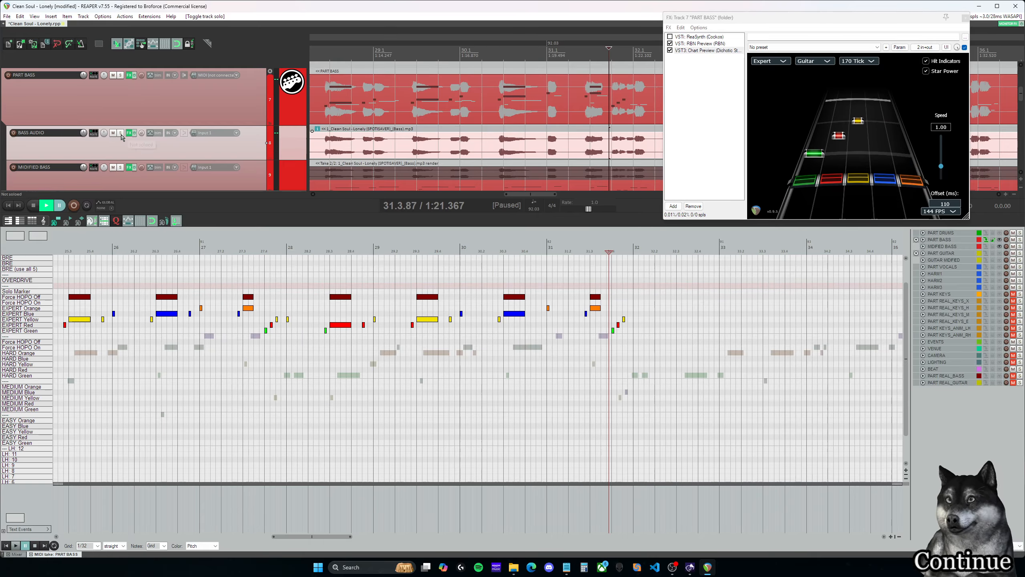
click(121, 134)
click(545, 251)
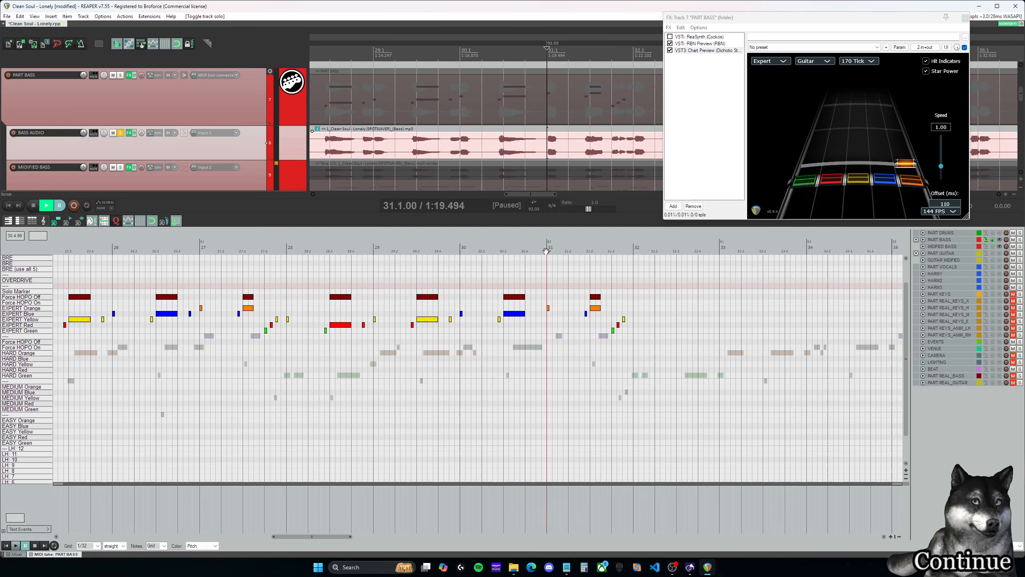
click(504, 250)
key(space)
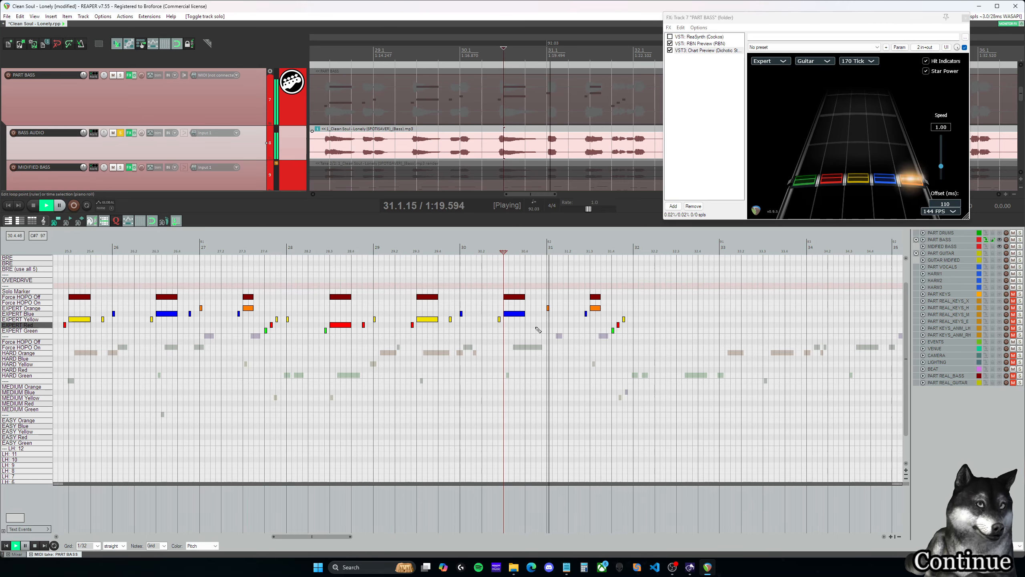
- Extend the sustained Expert blue note and its Force HOPO Off marker at 30.3.00 to end at 30.4.50, and play back into measure 32
key(space)
drag(540, 330, 537, 297)
click(524, 252)
key(space)
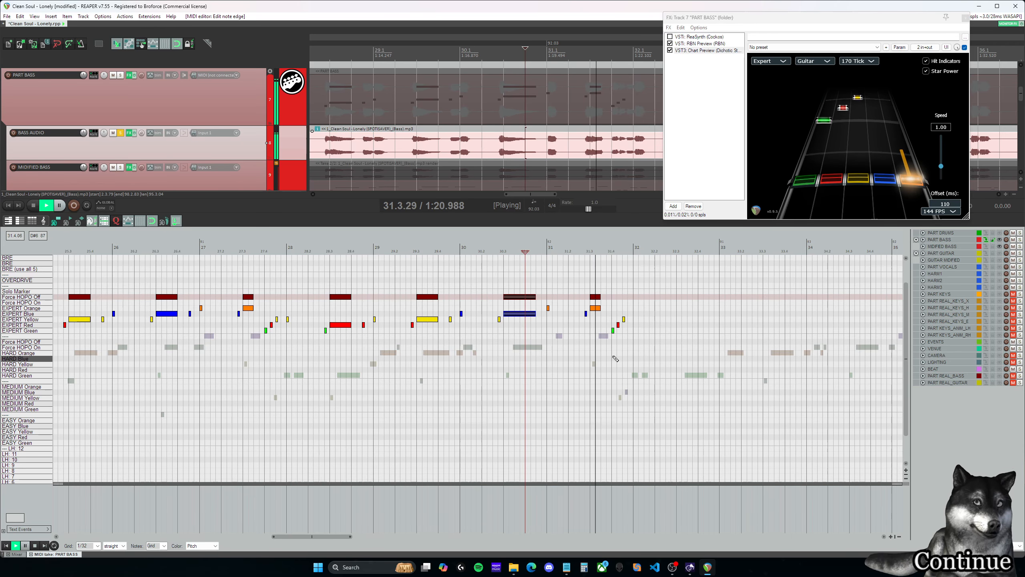
- Try moving the Expert red note to 31.4.38 and the following yellow note to 31.4.75 while playing back the end of measure 31
click(612, 252)
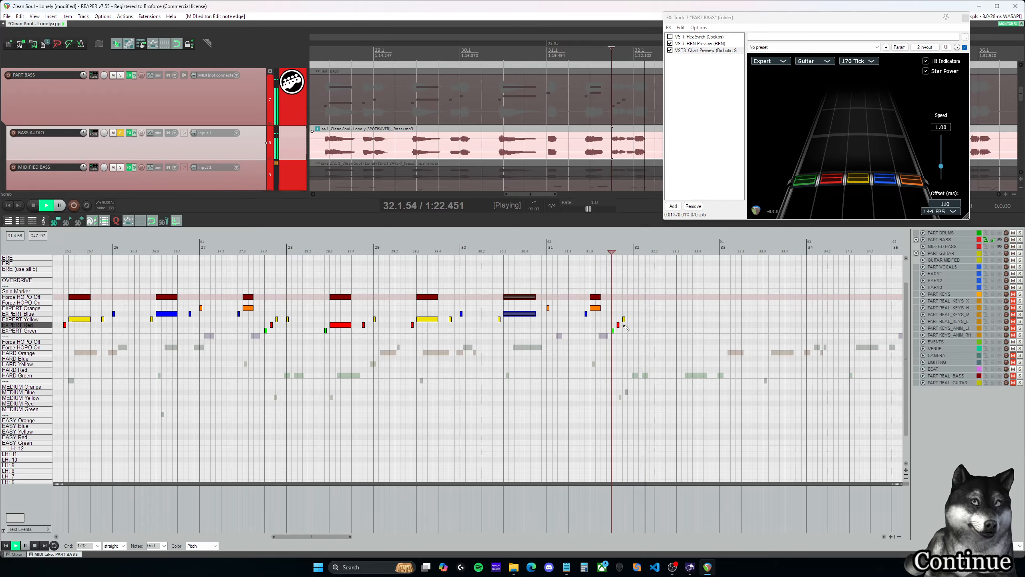
key(space)
scroll(470, 300, up, 4)
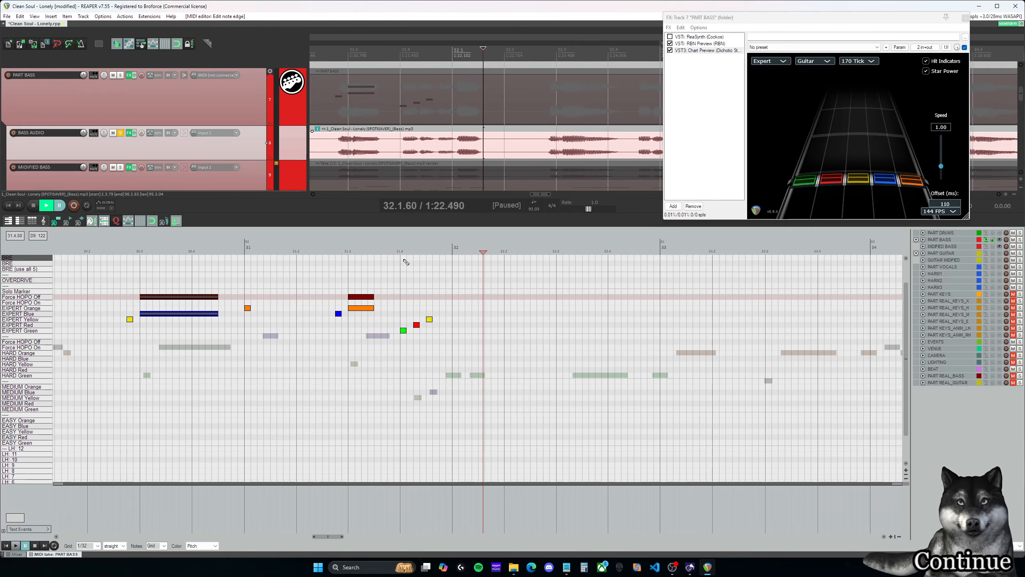
click(406, 263)
mouse_move(445, 331)
mouse_down()
mouse_move(411, 306)
mouse_move(429, 328)
mouse_up()
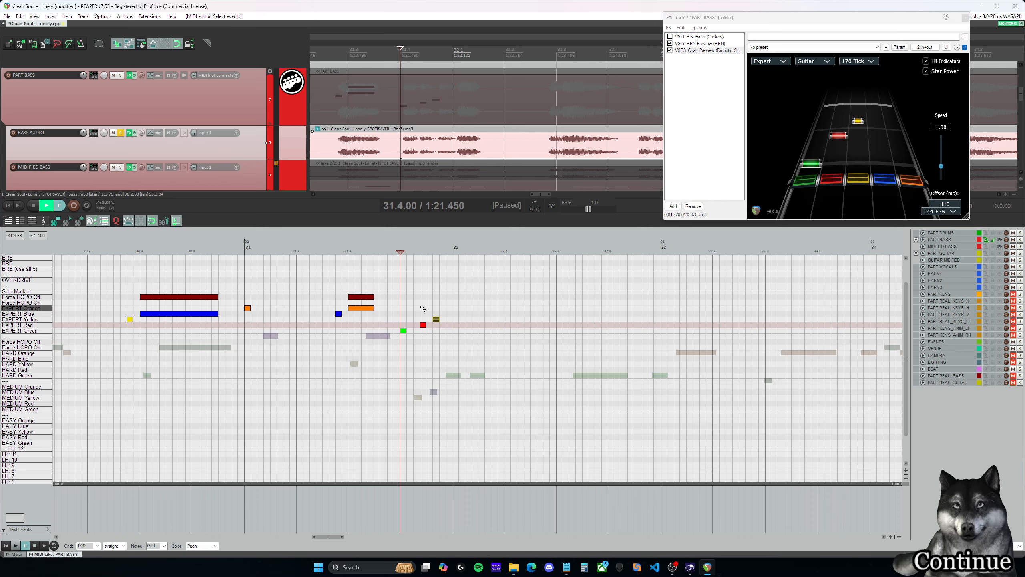
click(422, 309)
key(space)
- Play back the green, red and yellow notes repeatedly from 31.4.00 to check their timing
key(space)
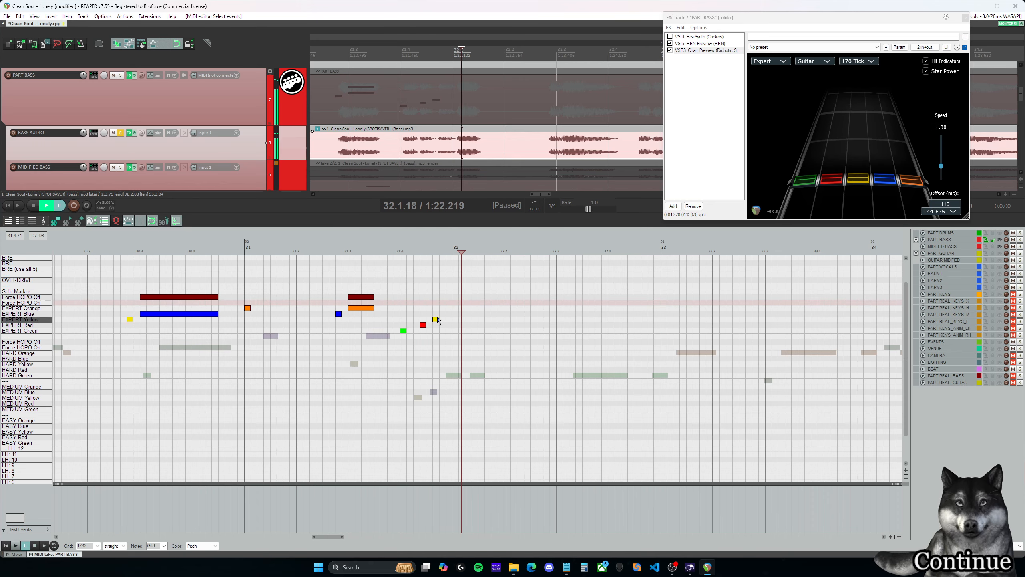
drag(436, 319, 443, 320)
key(space)
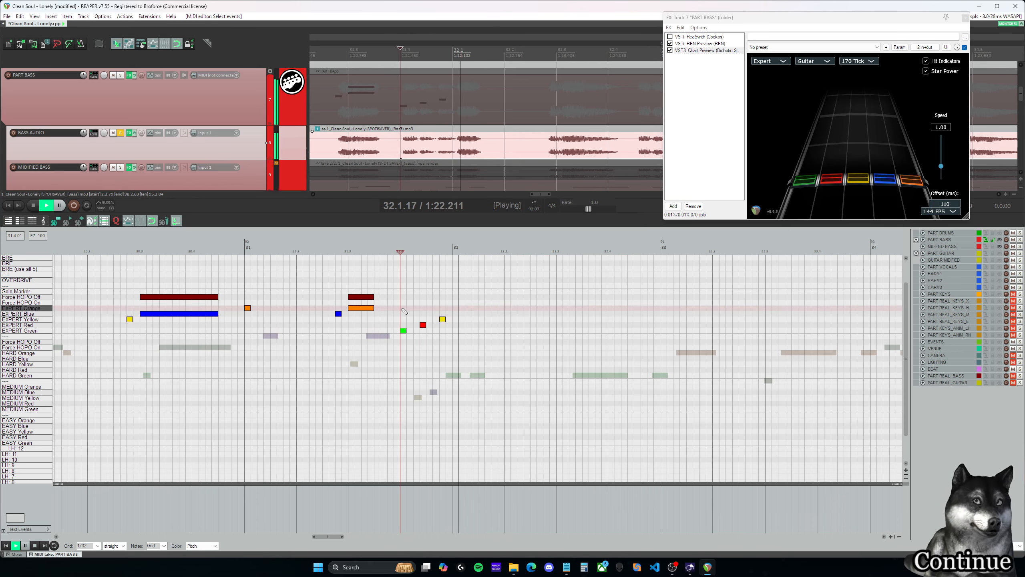
key(space)
click(442, 319)
click(402, 306)
key(space)
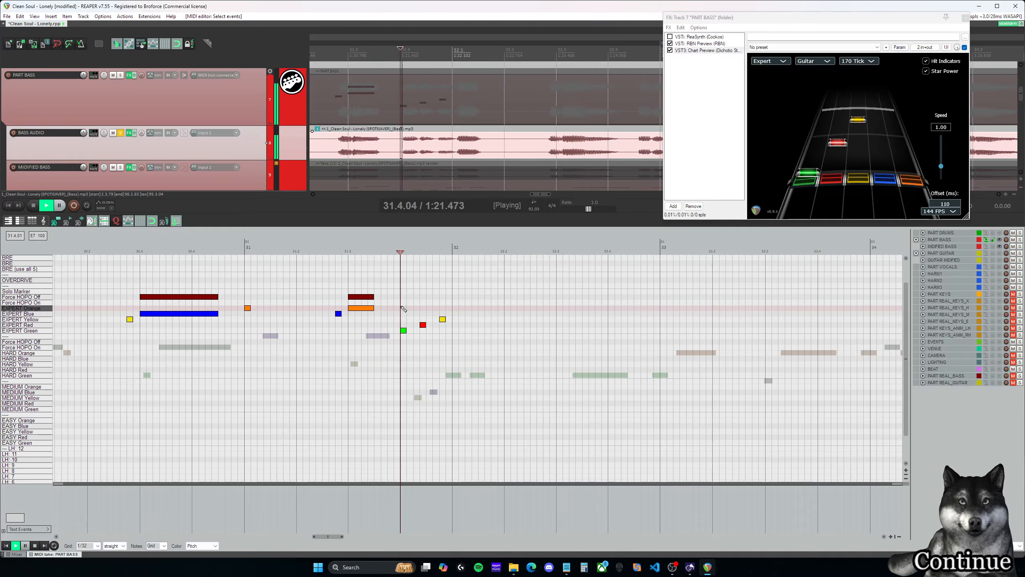
key(space)
- Enlarge the BASS AUDIO track and compare its waveform with the positions of the last three Expert notes in measure 31
click(441, 303)
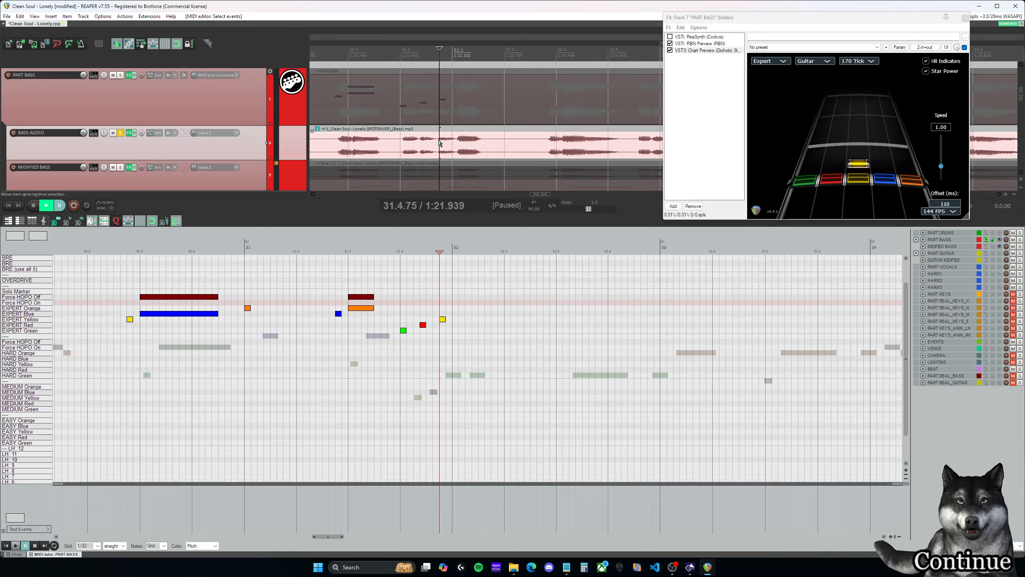
drag(260, 160, 259, 171)
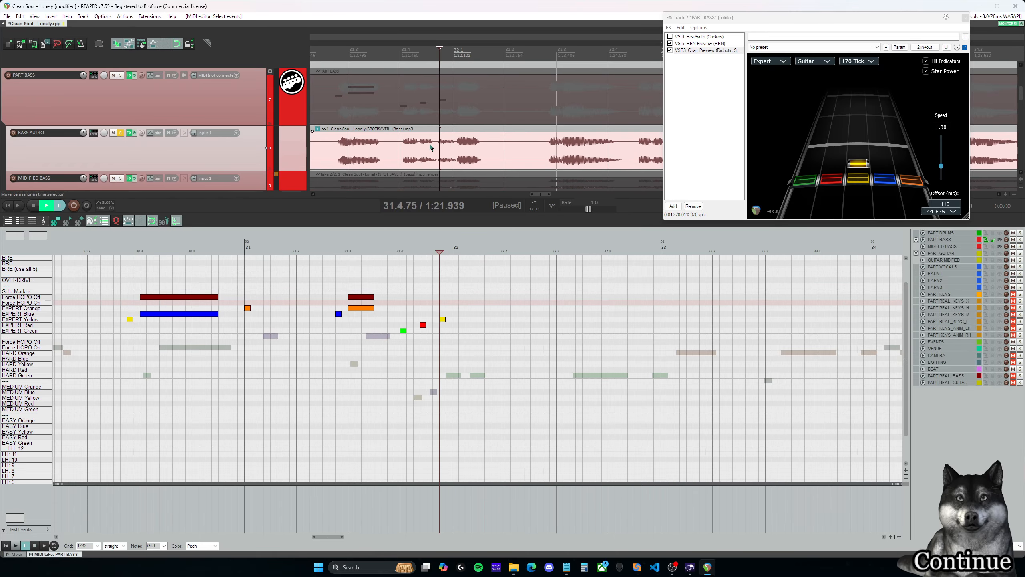
click(422, 297)
click(403, 307)
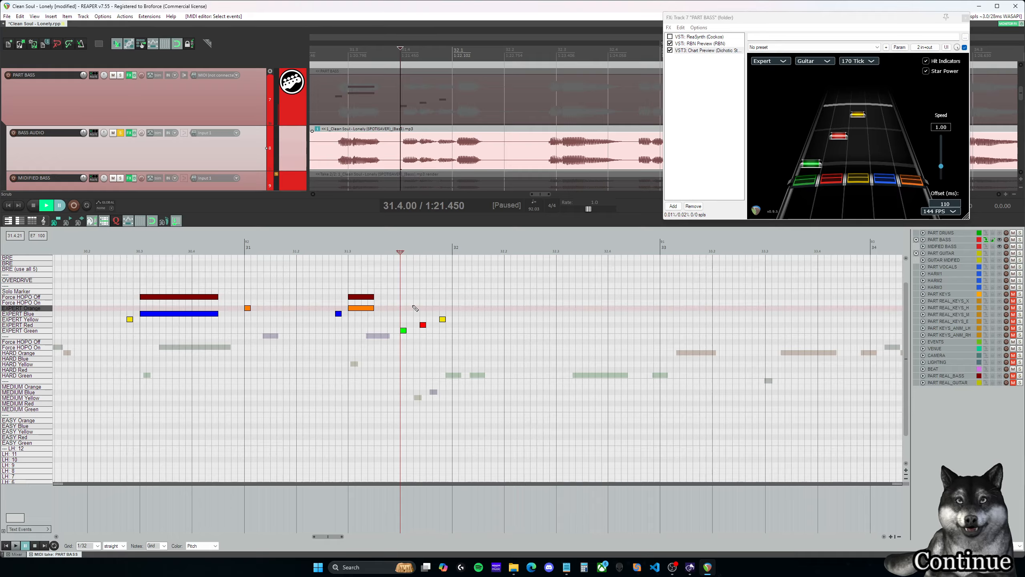
click(420, 298)
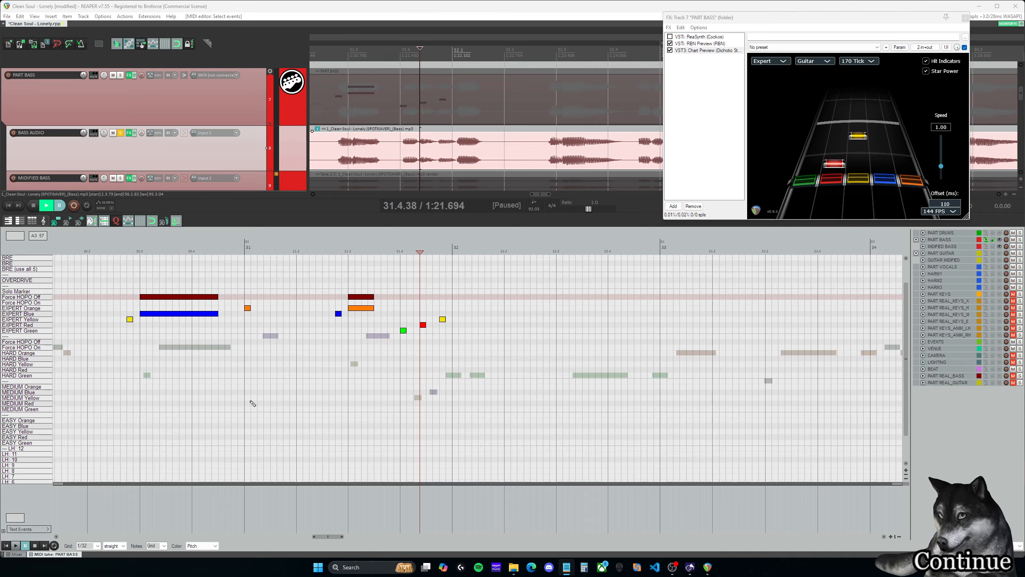
- Switch the grid type to triplet and move the Expert red note to 31.4.25 and the yellow note to 31.4.50
click(405, 308)
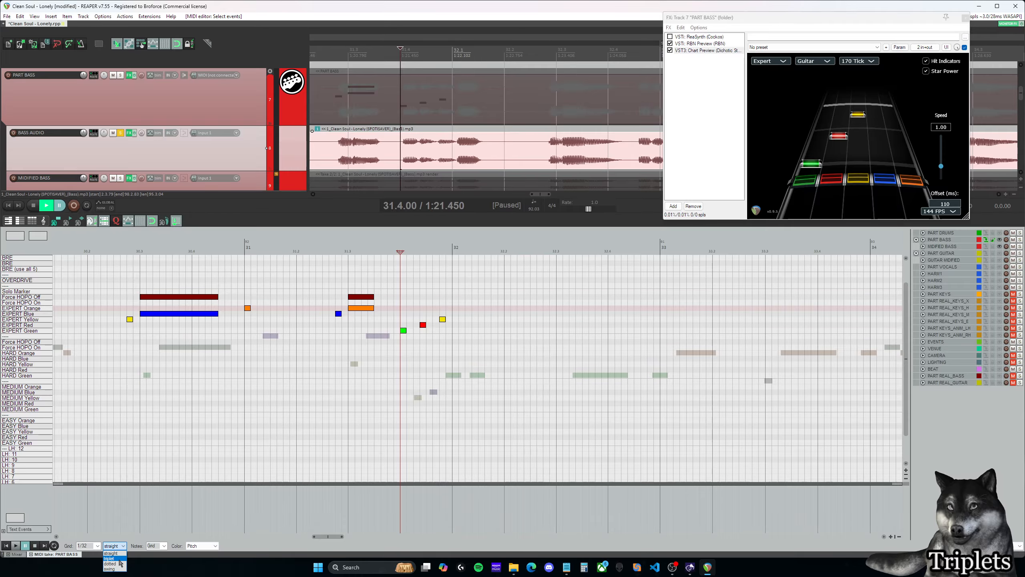
click(119, 560)
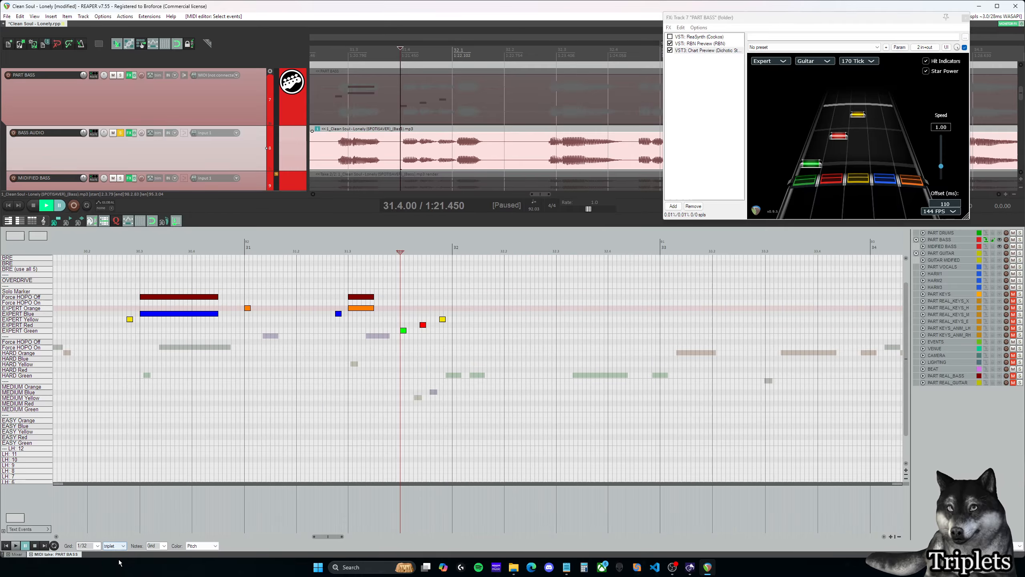
click(423, 325)
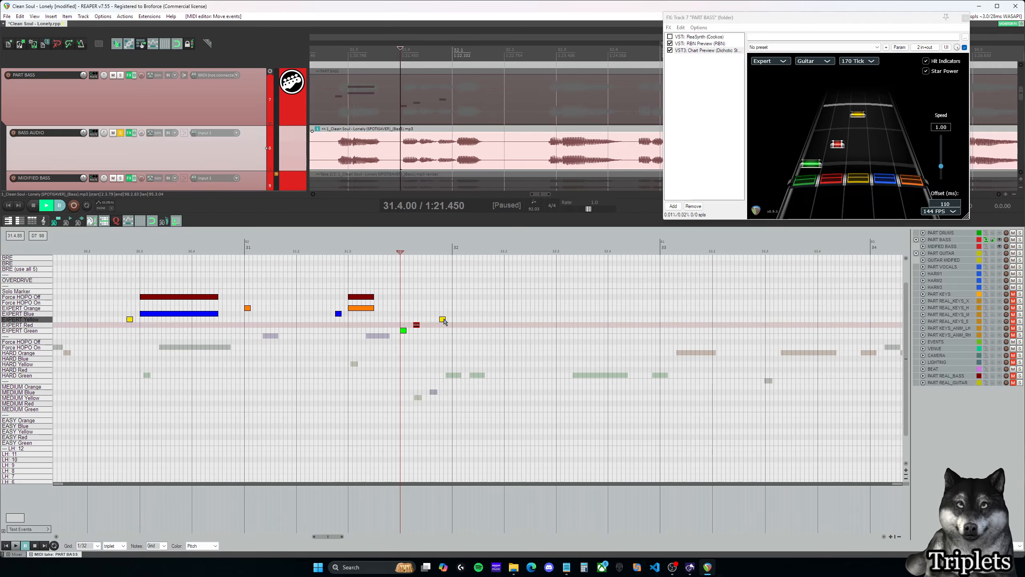
drag(445, 321, 430, 322)
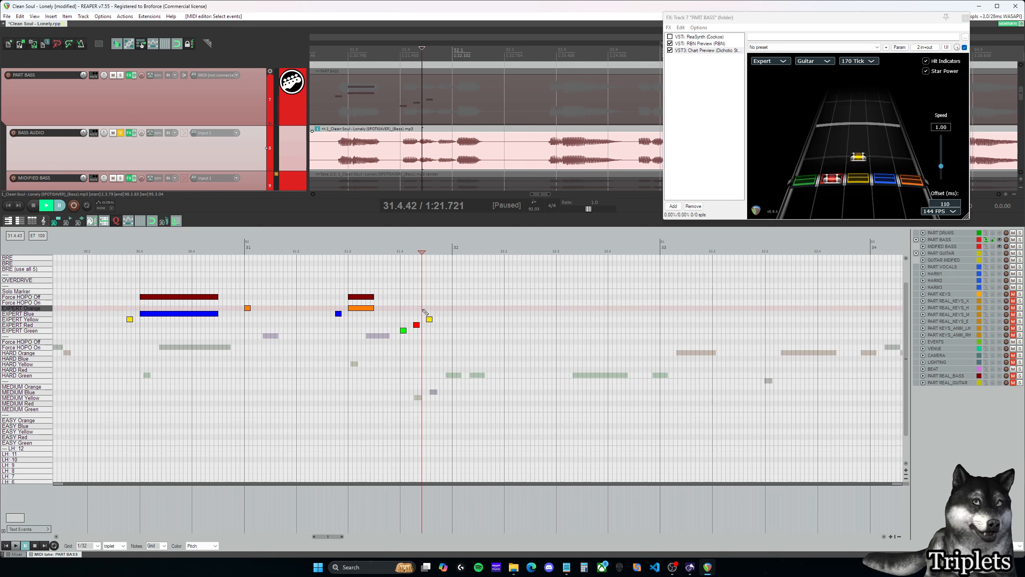
click(447, 304)
click(405, 306)
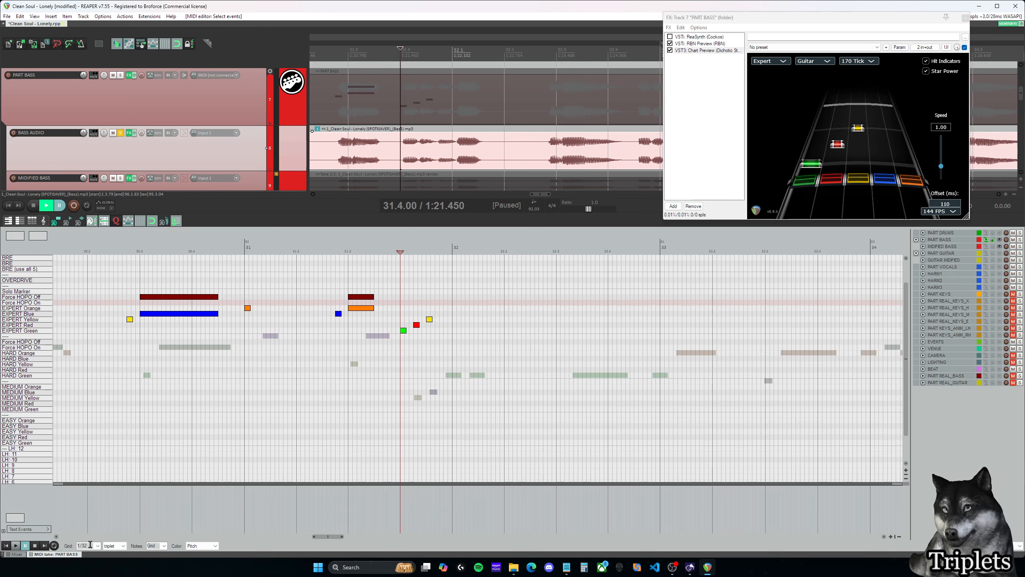
- Set the triplet grid to 1/16, move the Expert red note to 31.4.17 and the yellow note to 31.4.33, and check them against the audio
click(97, 543)
click(87, 507)
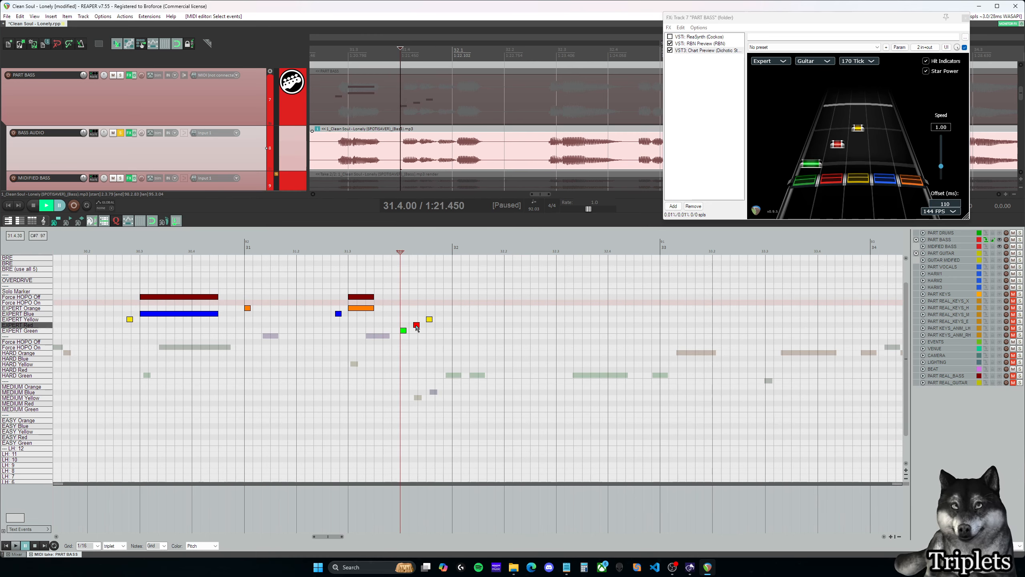
drag(416, 325, 412, 326)
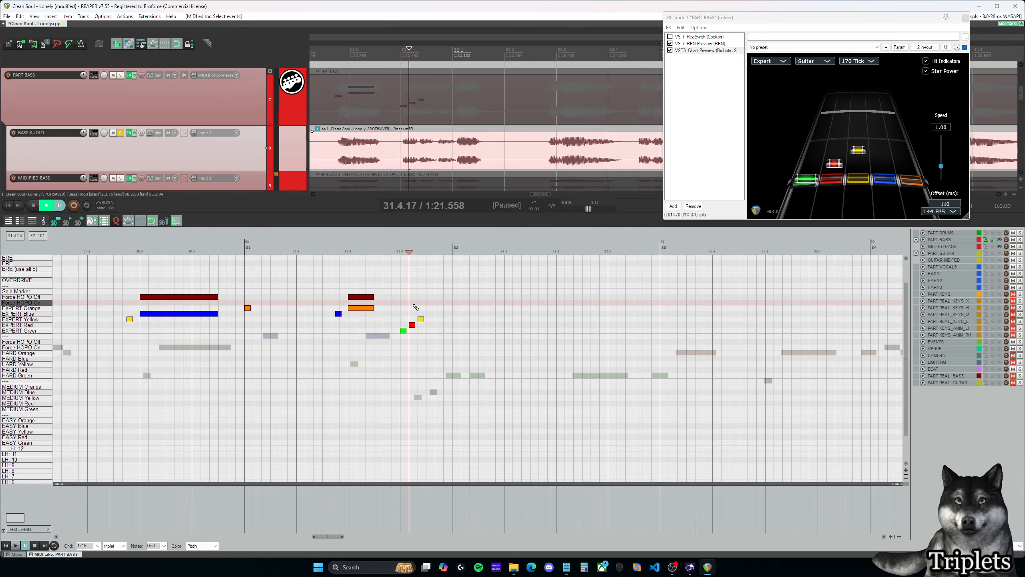
click(423, 308)
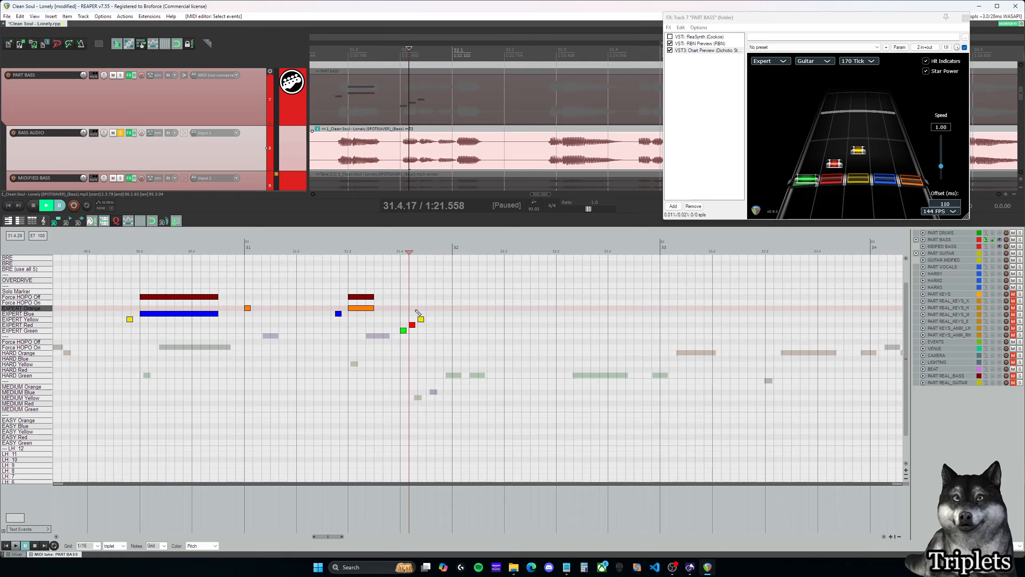
click(421, 295)
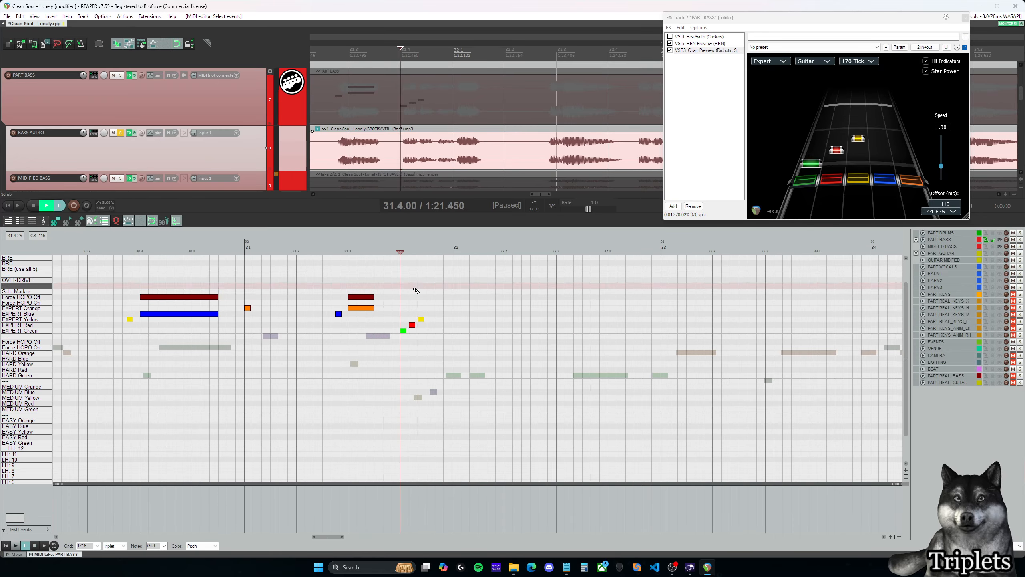
click(425, 290)
click(421, 289)
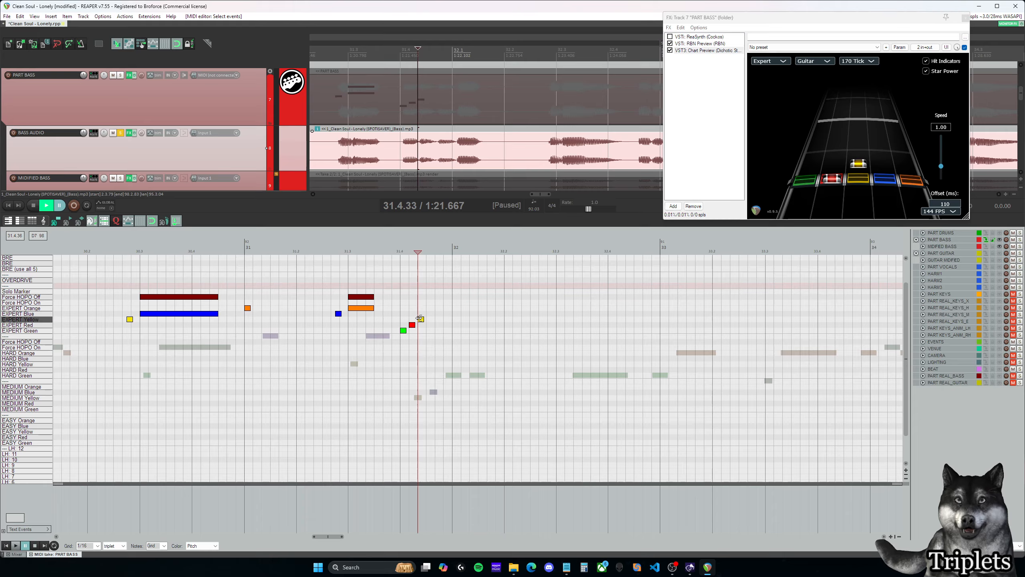
- Move the Expert yellow note to the last third of beat 31.4 and the red note to 31.4.33, checking positions up to 32.1.00
mouse_move(421, 319)
mouse_down()
mouse_move(439, 319)
mouse_move(421, 325)
mouse_up()
click(439, 304)
click(412, 315)
click(421, 314)
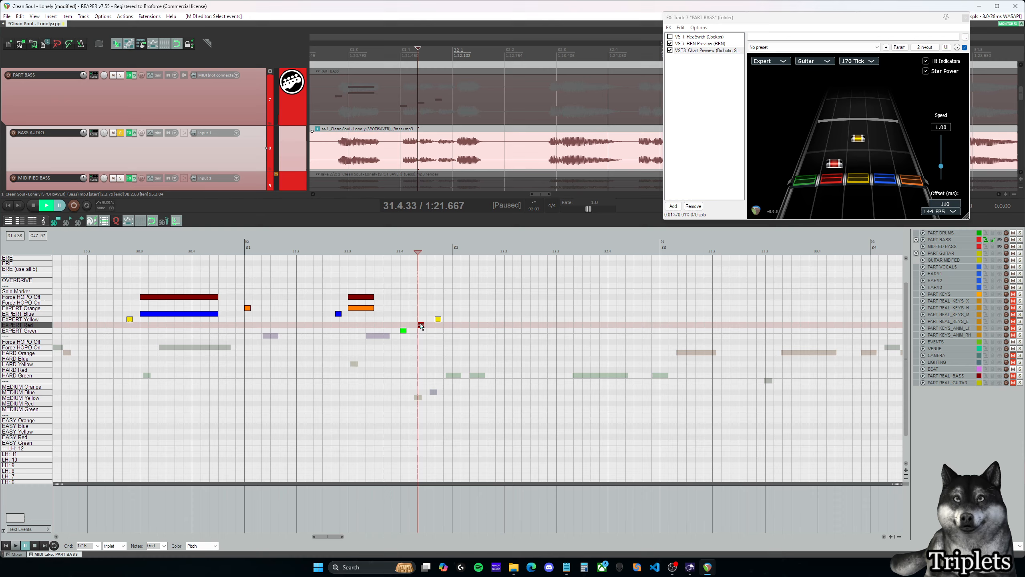
click(437, 302)
click(445, 297)
click(453, 314)
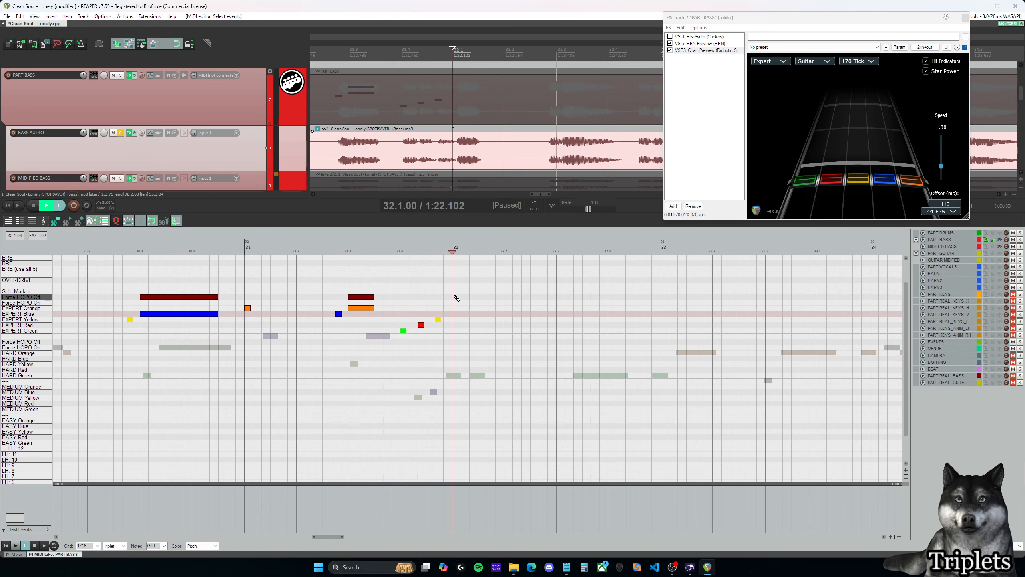
- Insert a short Expert yellow note at 32.1.00 and play the end of measure 31 to check it against the audio
click(457, 298)
click(457, 320)
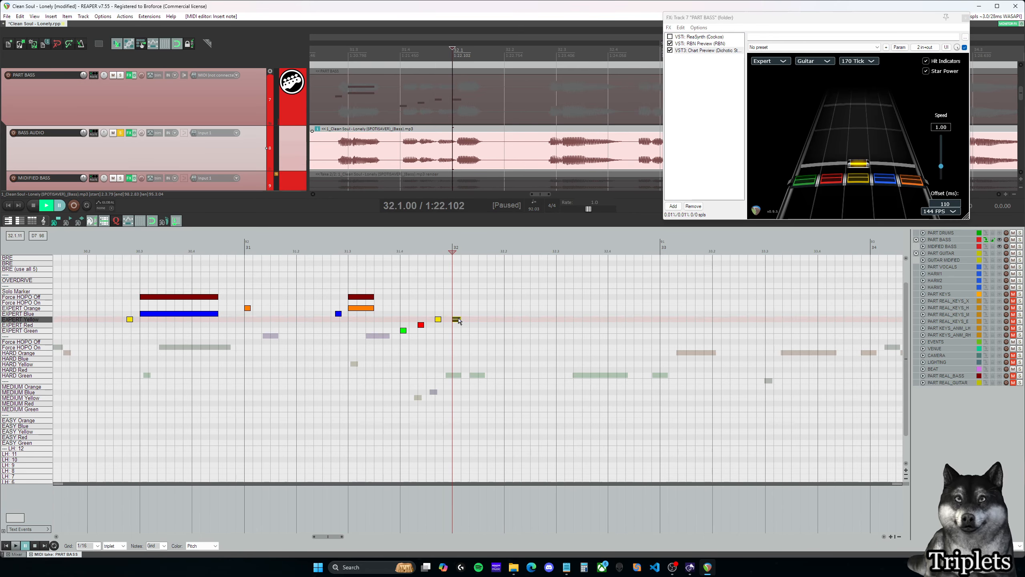
click(376, 280)
key(space)
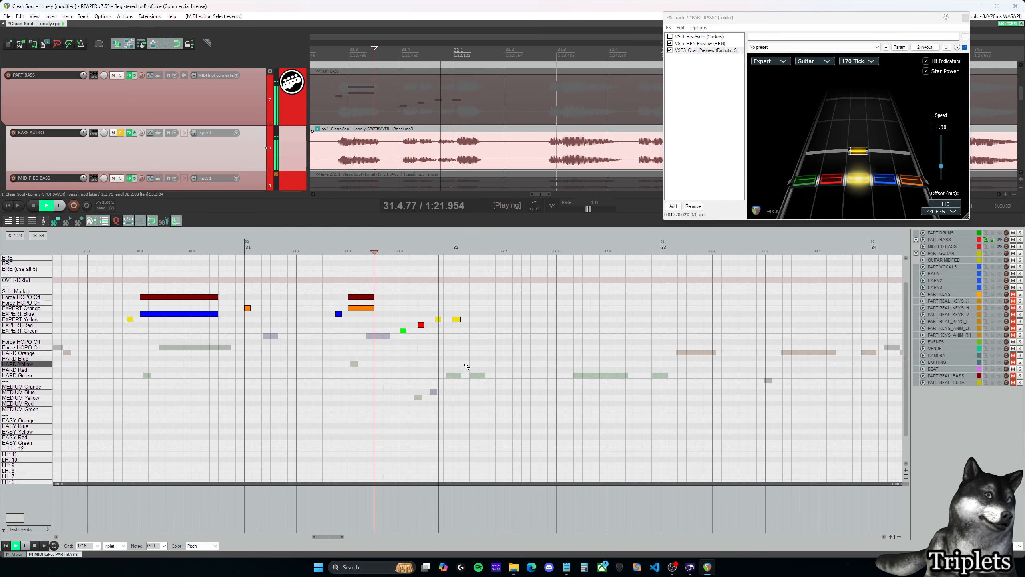
click(403, 314)
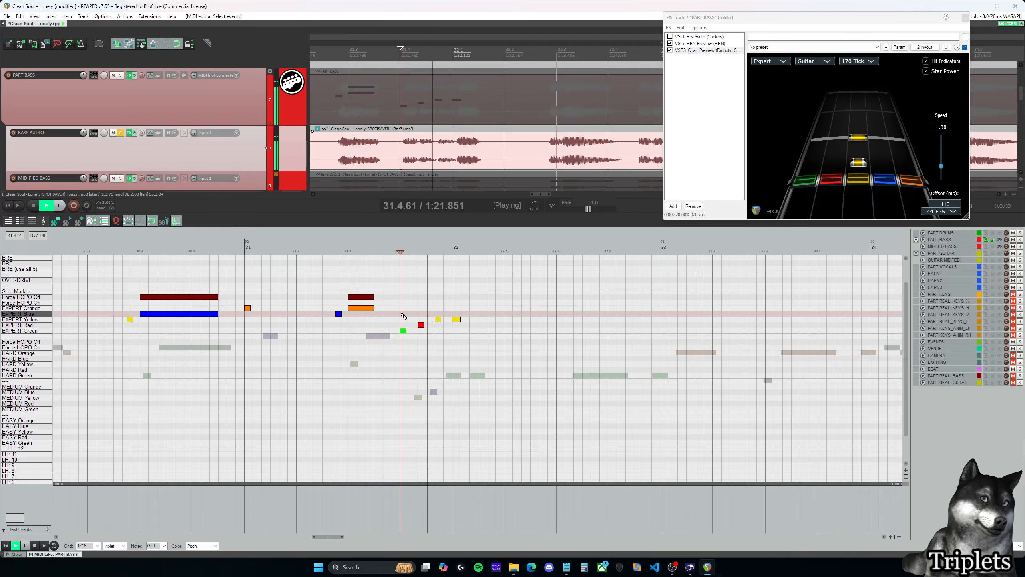
key(space)
click(418, 309)
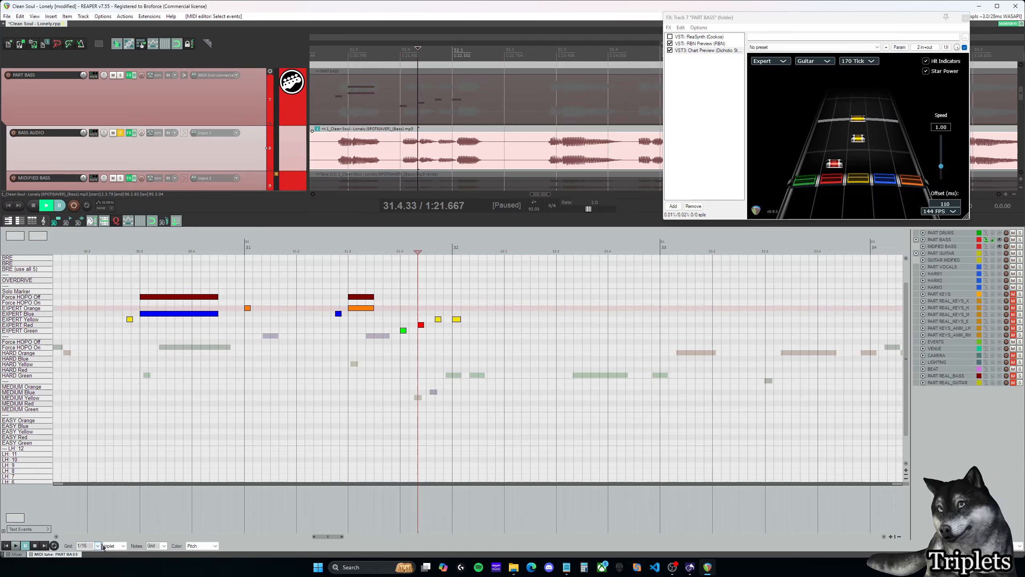
- Set the MIDI editor grid back to straight with 1/32 spacing
click(99, 546)
click(114, 546)
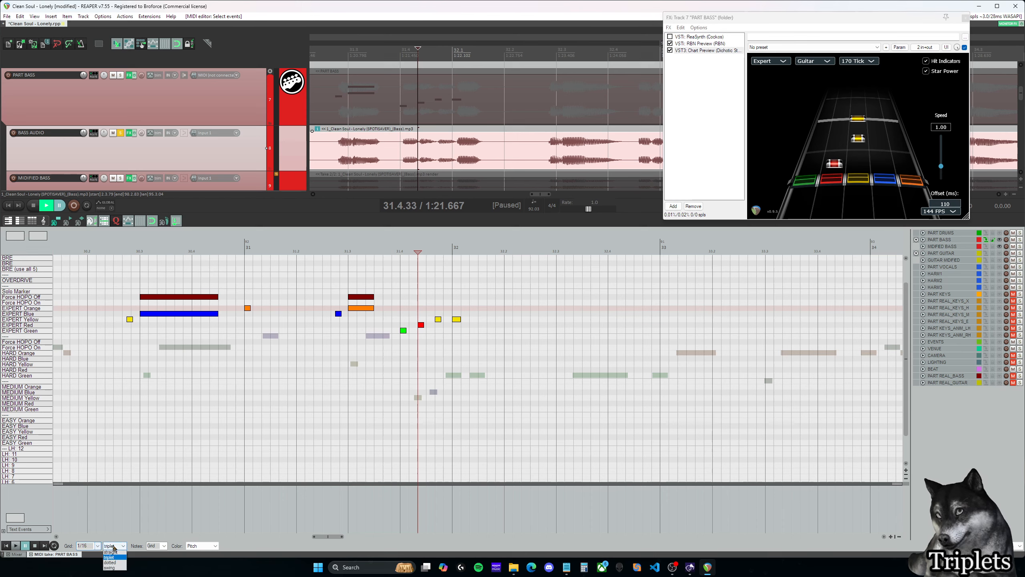
click(111, 553)
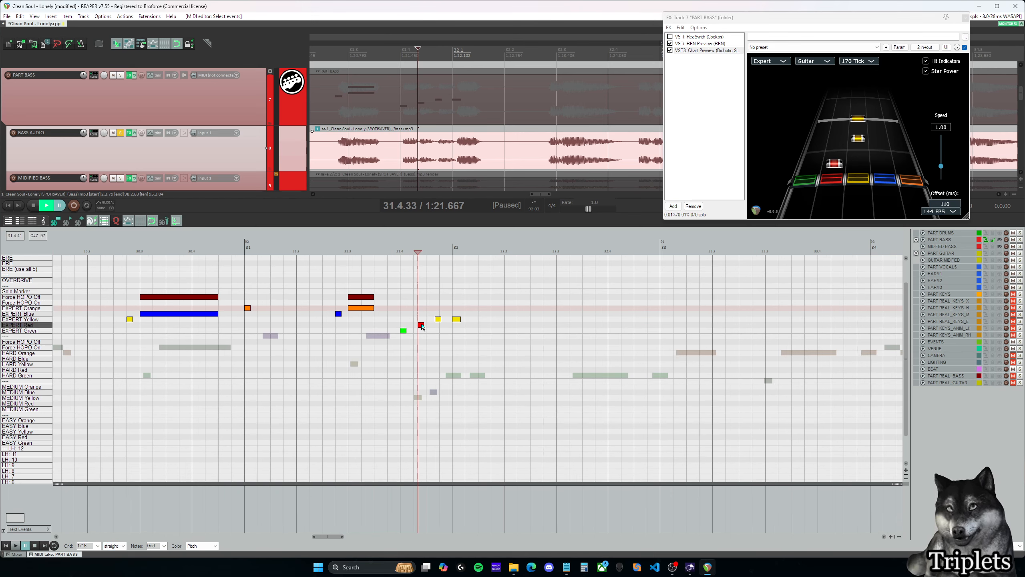
click(95, 545)
click(91, 507)
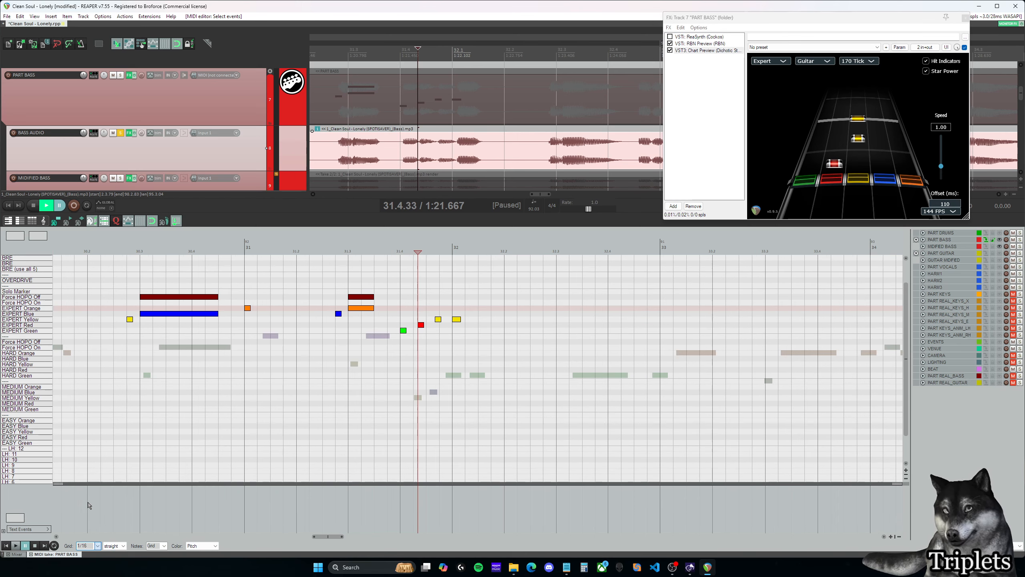
- Compare the Expert green, red and yellow notes in beat 31.4 with the bass waveform on the straight 1/32 grid, up to 32.1.00
click(409, 315)
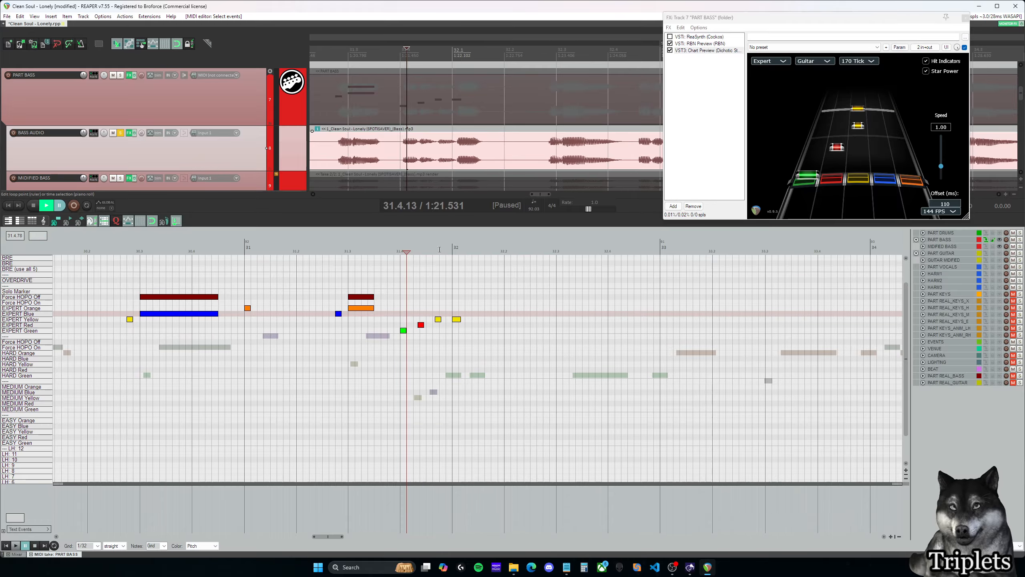
click(420, 310)
click(403, 308)
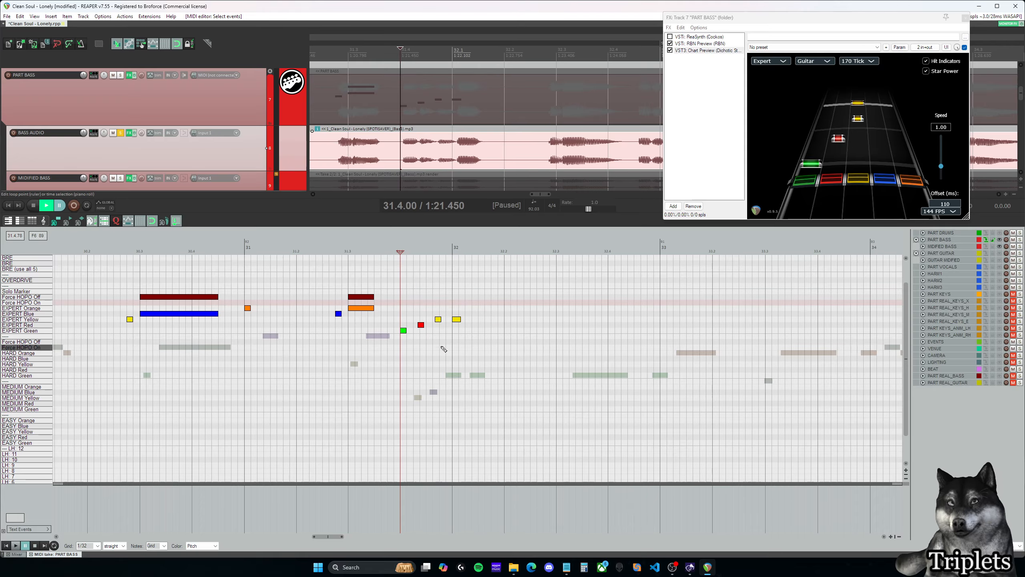
click(420, 324)
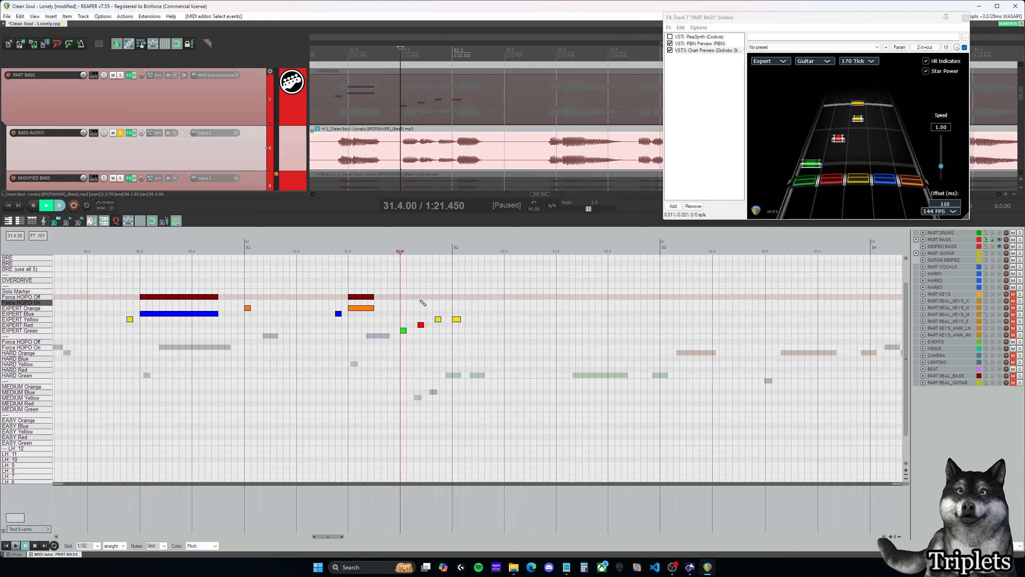
click(425, 303)
click(406, 305)
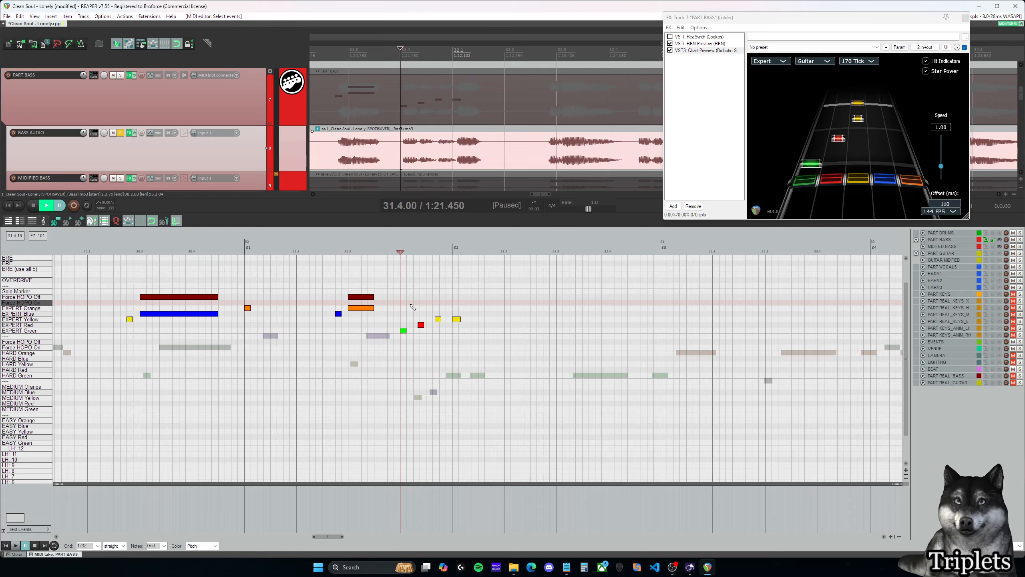
click(457, 308)
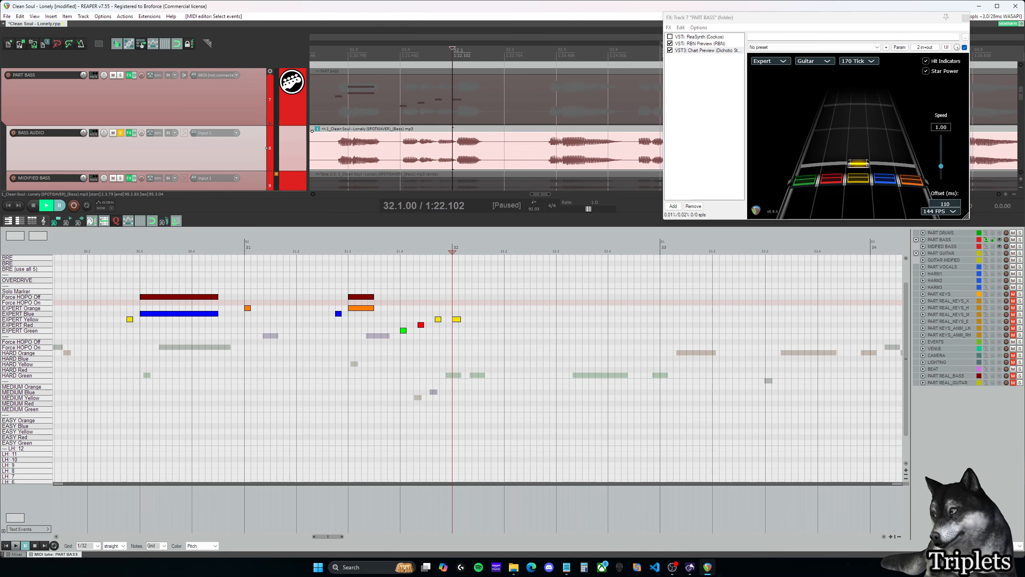
key(alt+Tab)
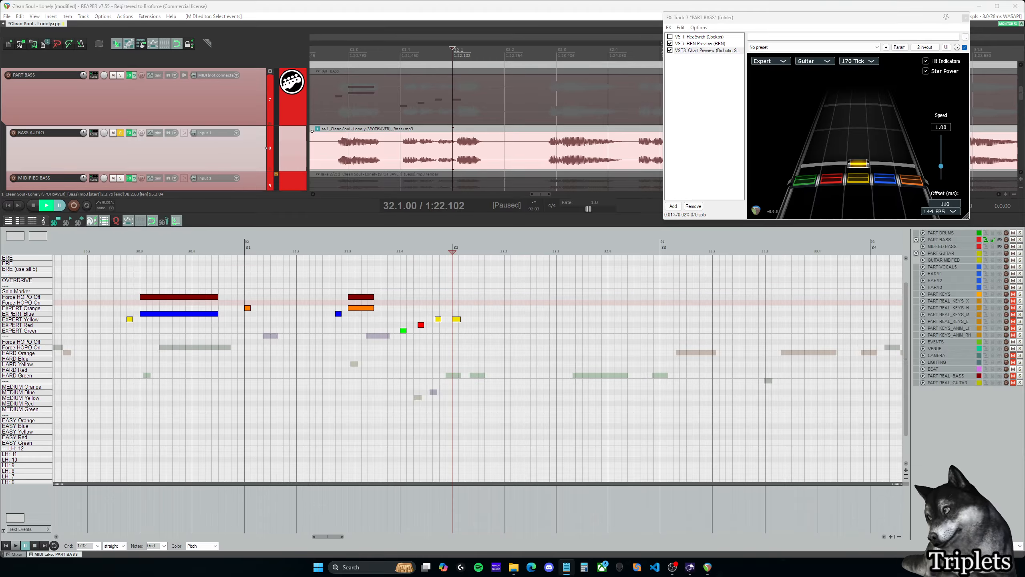
- Play the bass from 31.4.00 and again from 32.1.00 to hear how the closing notes lead into measure 32
click(401, 299)
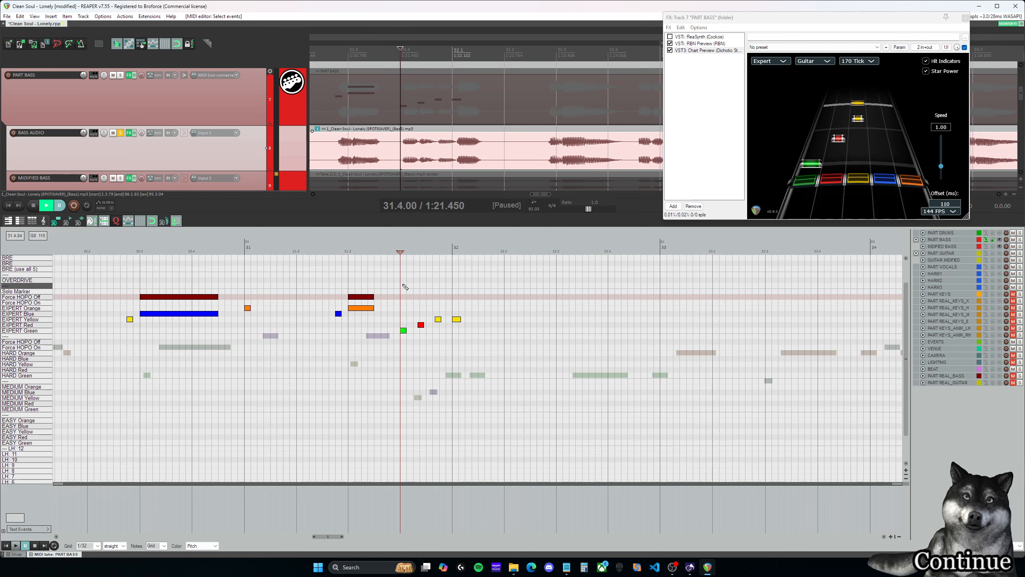
key(space)
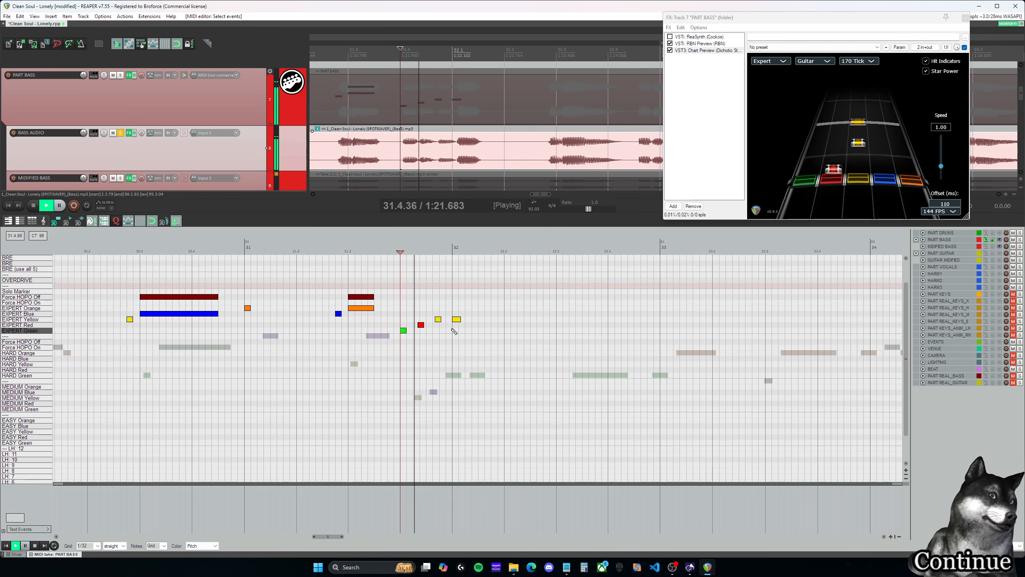
key(space)
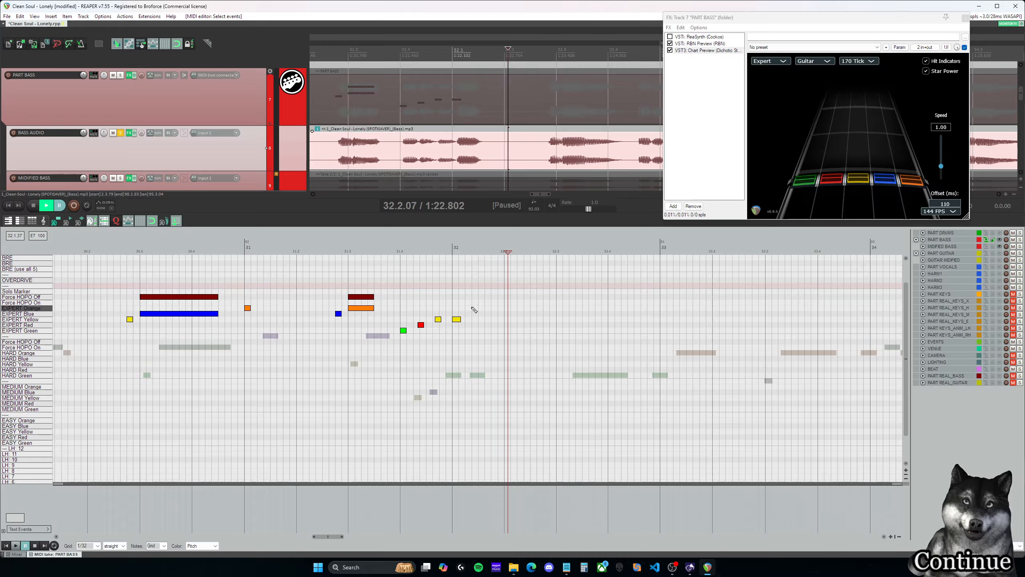
click(453, 310)
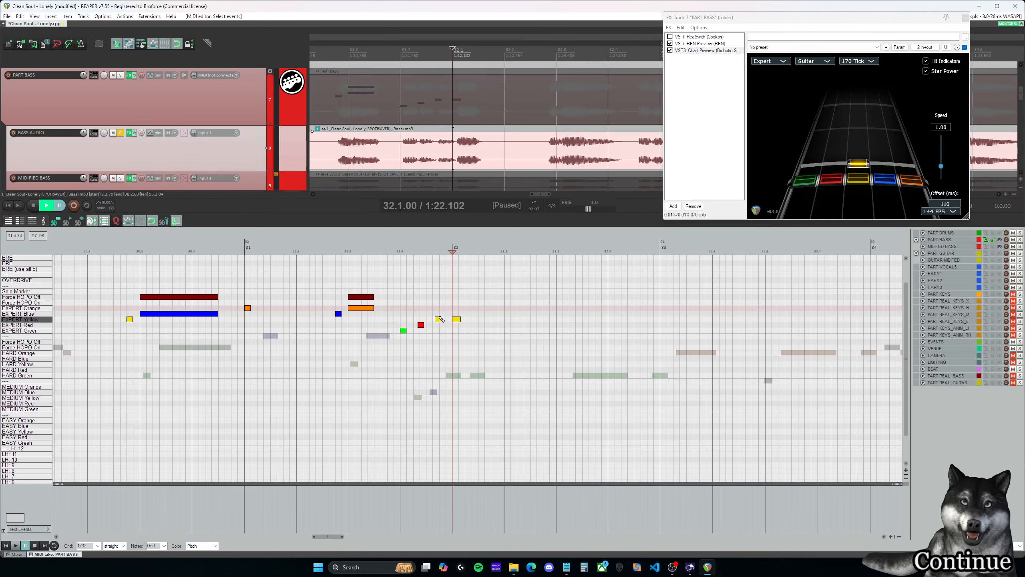
key(space)
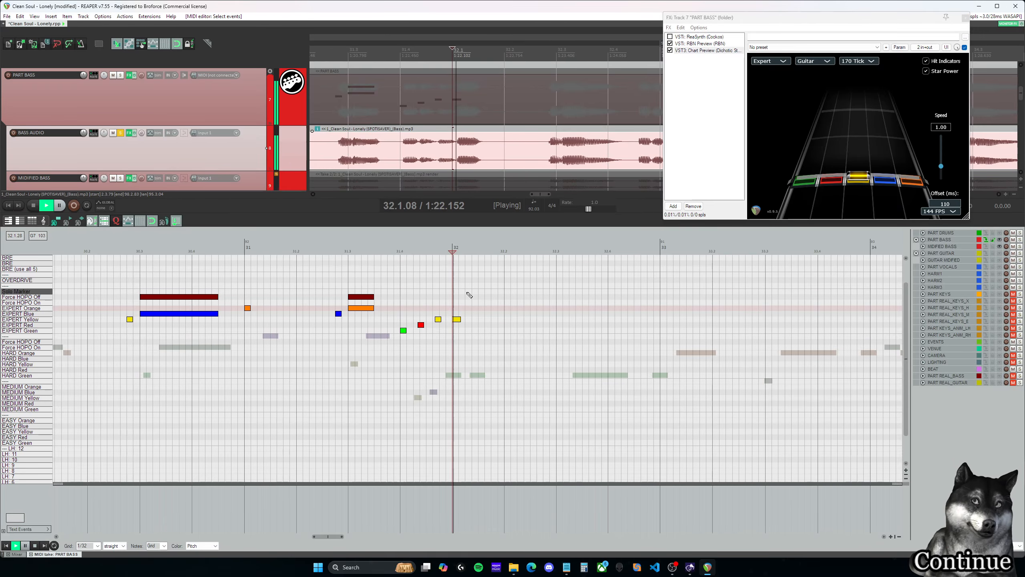
key(space)
click(404, 302)
- Delete the Expert yellow note at 32.1.00 and paste a copy of the measures 24–27 Expert phrase starting there
double_click(457, 319)
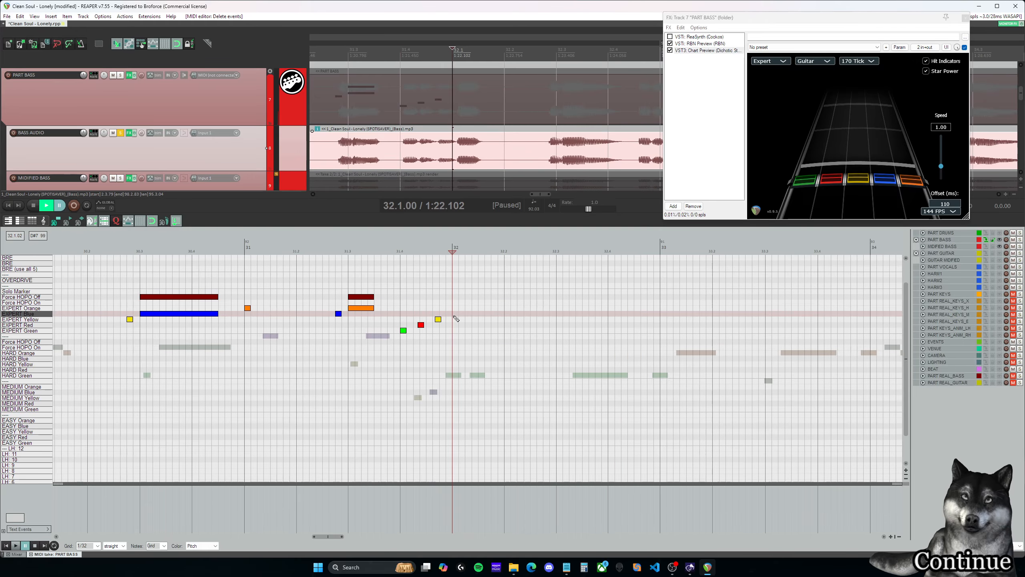
scroll(456, 314, down, 2)
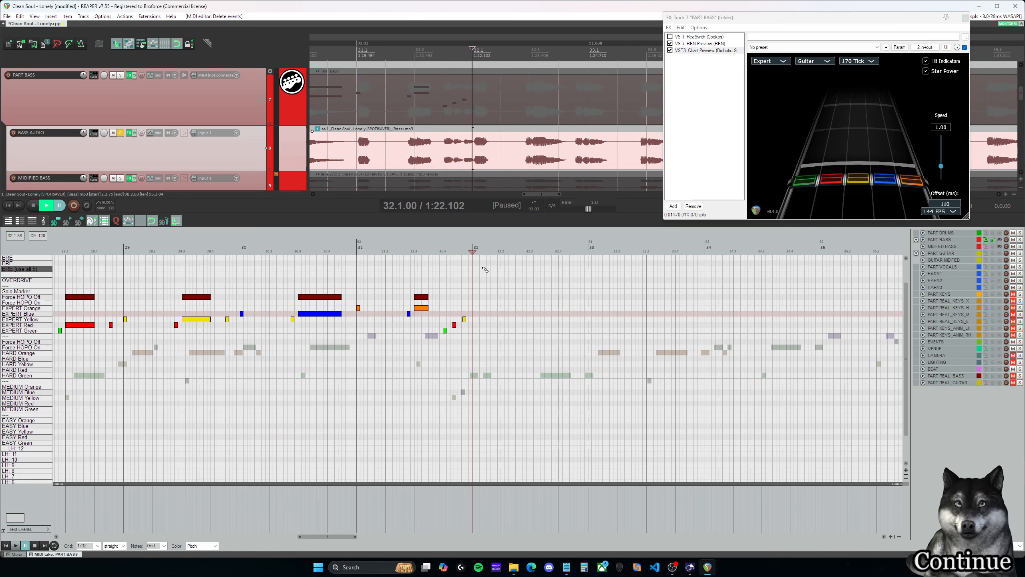
drag(328, 536, 291, 540)
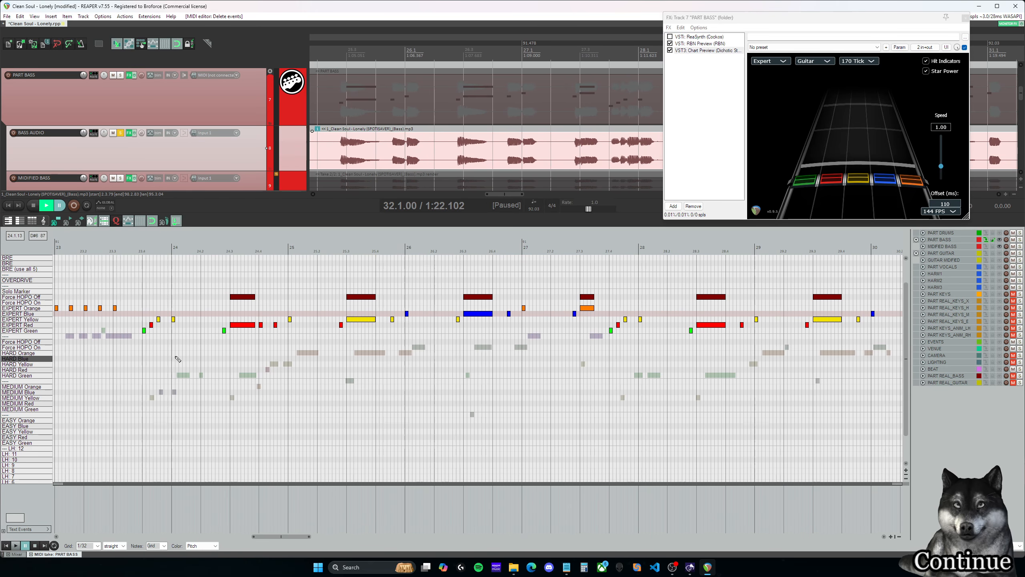
drag(177, 358, 630, 268)
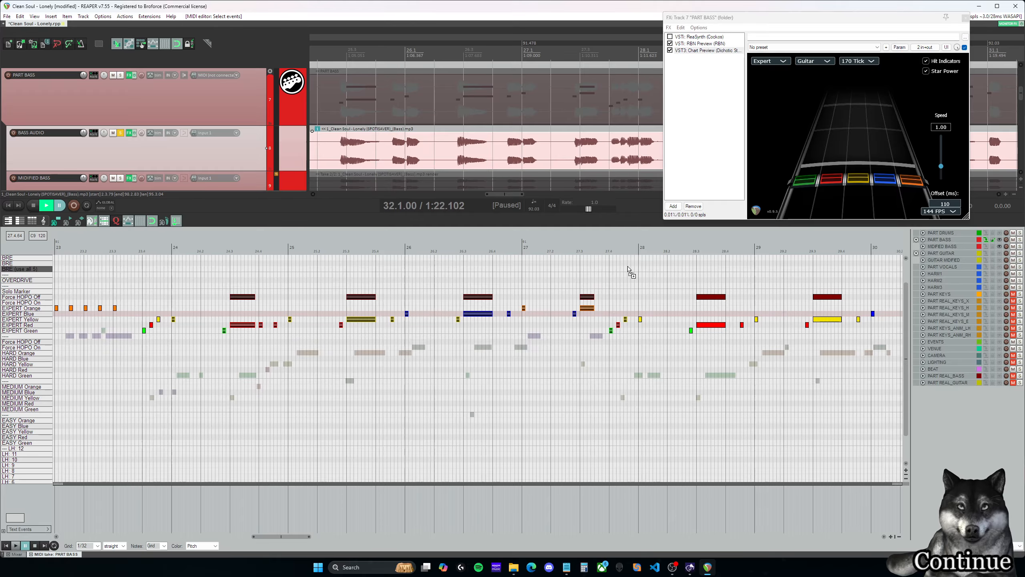
drag(299, 538, 351, 539)
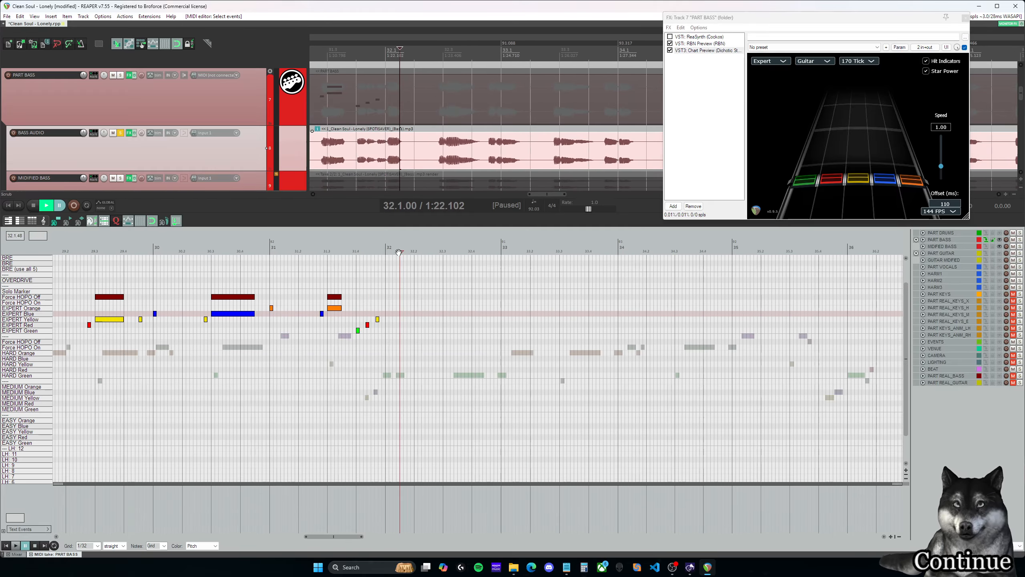
key(ctrl+v)
- Play the pasted phrase through measure 32 and reposition its two short Expert red notes to 32.4.50 and 32.4.75
click(371, 252)
key(space)
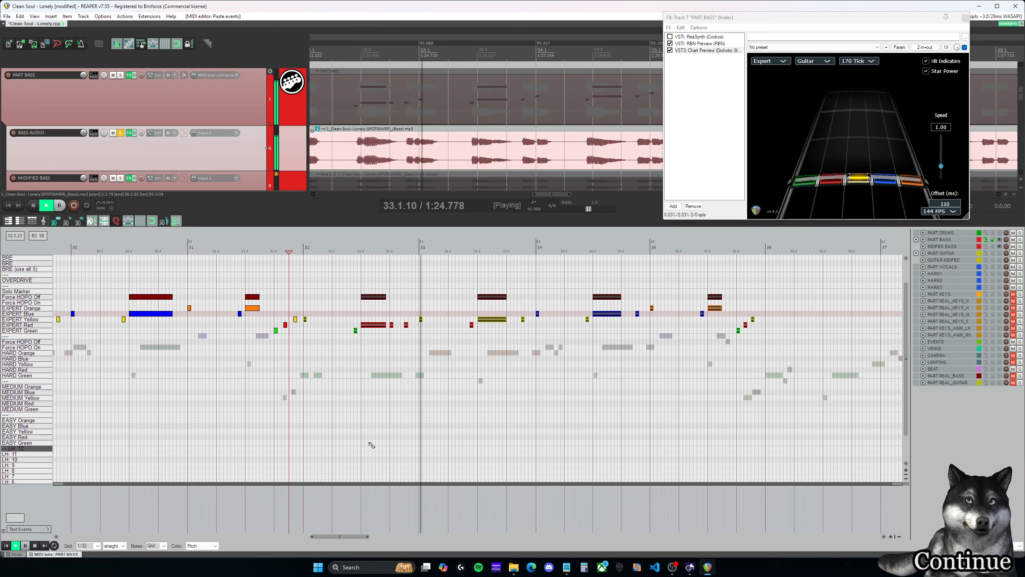
key(ctrl+space)
click(304, 247)
key(space)
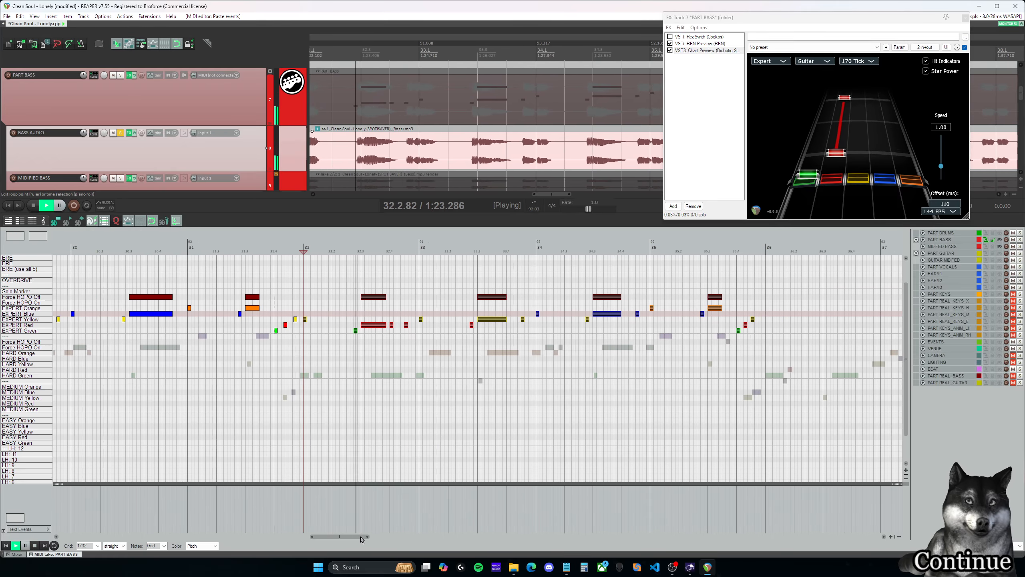
key(ctrl+space)
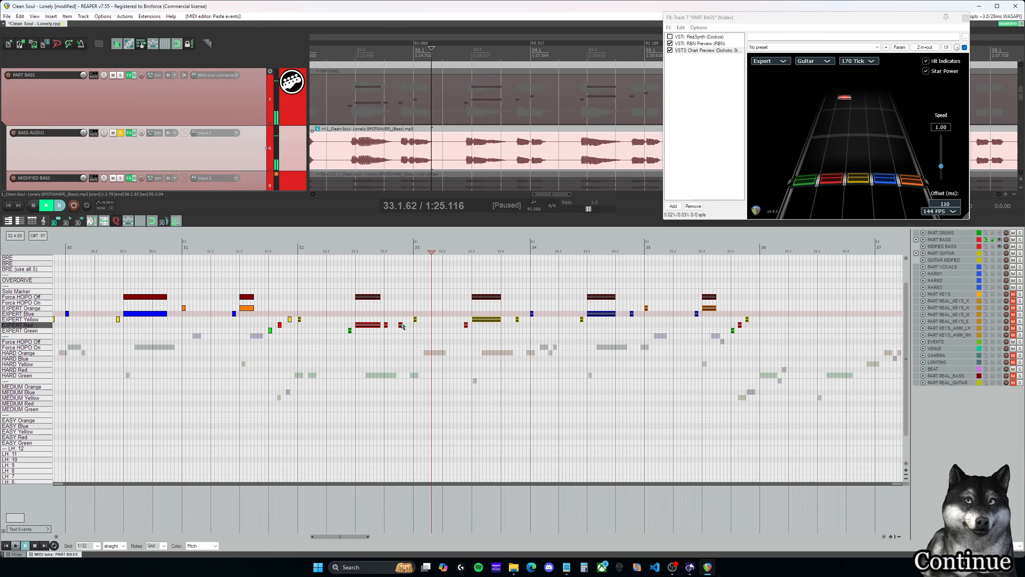
drag(385, 322, 385, 321)
key(Delete)
click(405, 324)
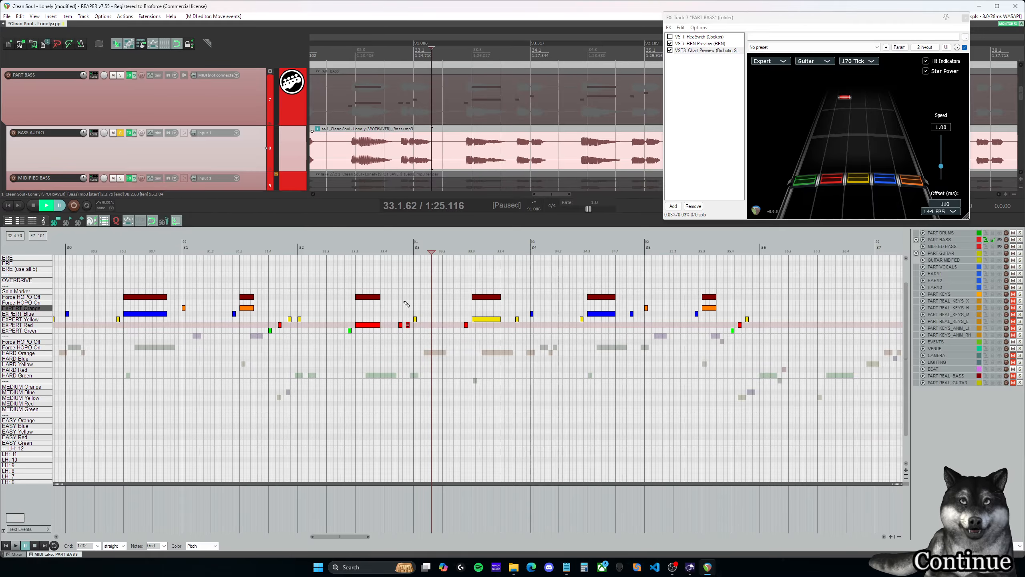
- Play from beat 32.3 and extend the sustained Expert red note and its Force HOPO Off marker to end at 32.4.00
click(350, 247)
key(space)
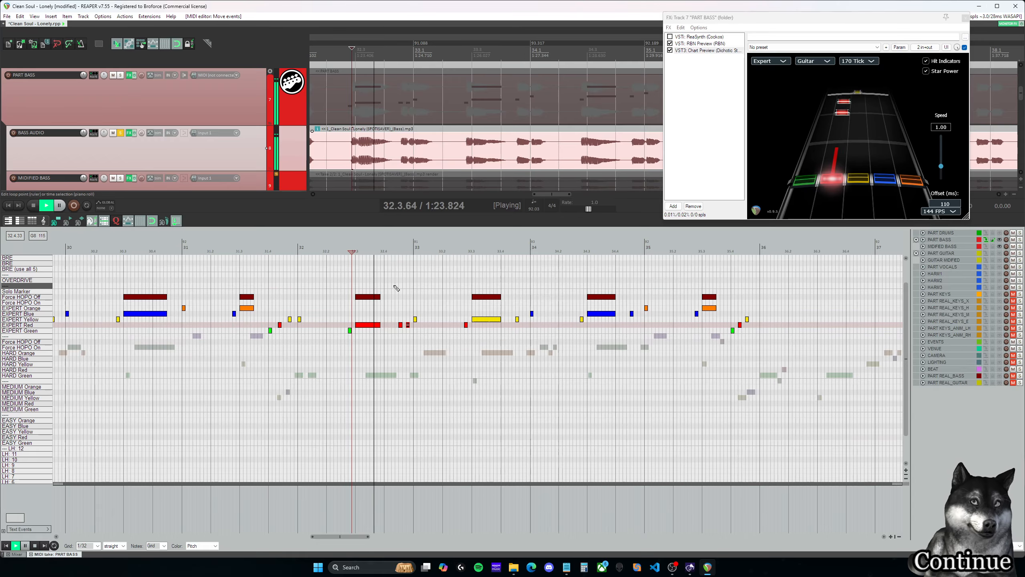
key(ctrl+space)
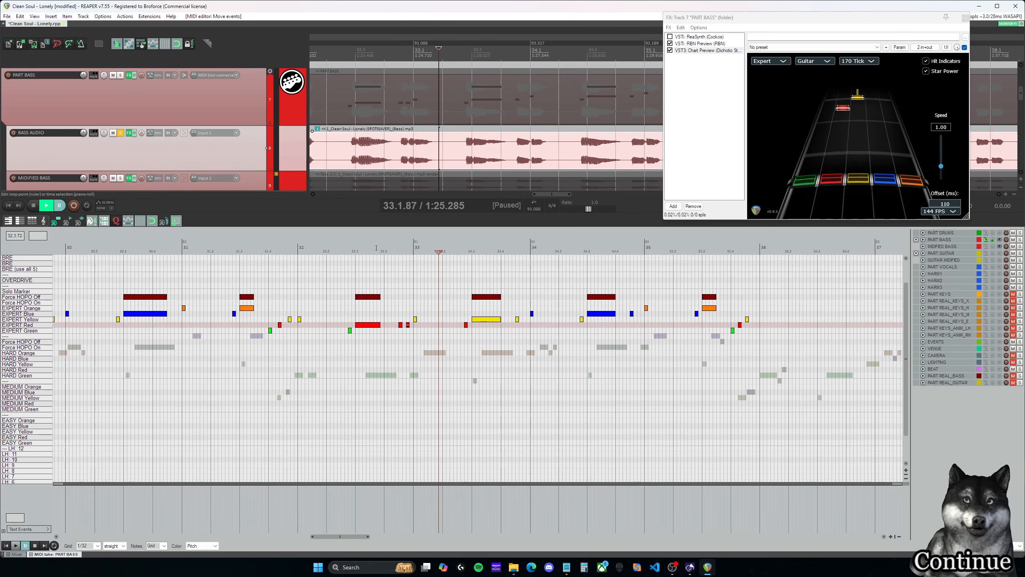
click(376, 248)
click(359, 248)
drag(390, 342, 384, 295)
- Play across the start of measure 33 and add a short Force HOPO Off marker for the yellow note at 33.1.00
click(388, 252)
key(space)
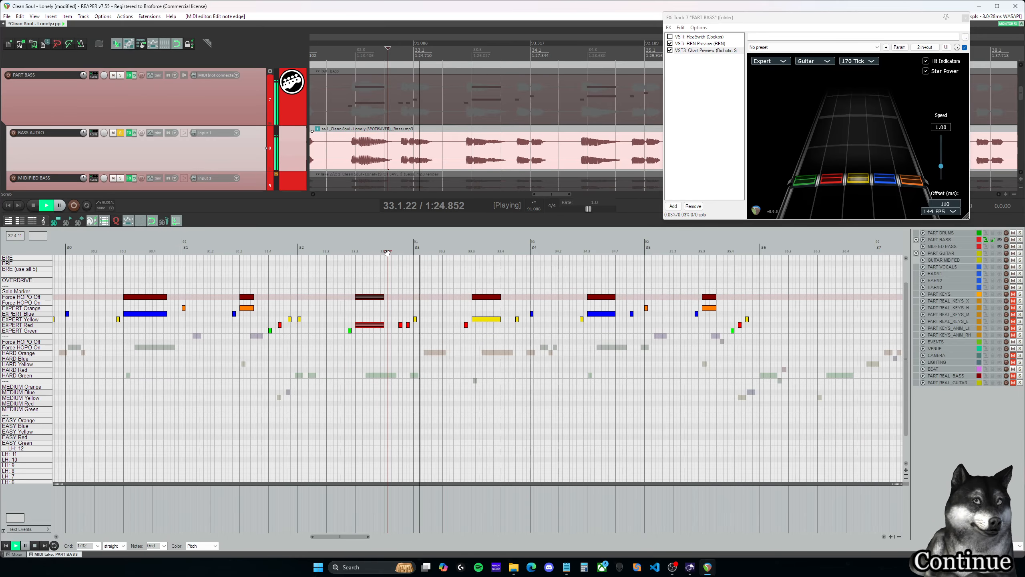
key(ctrl+space)
click(416, 305)
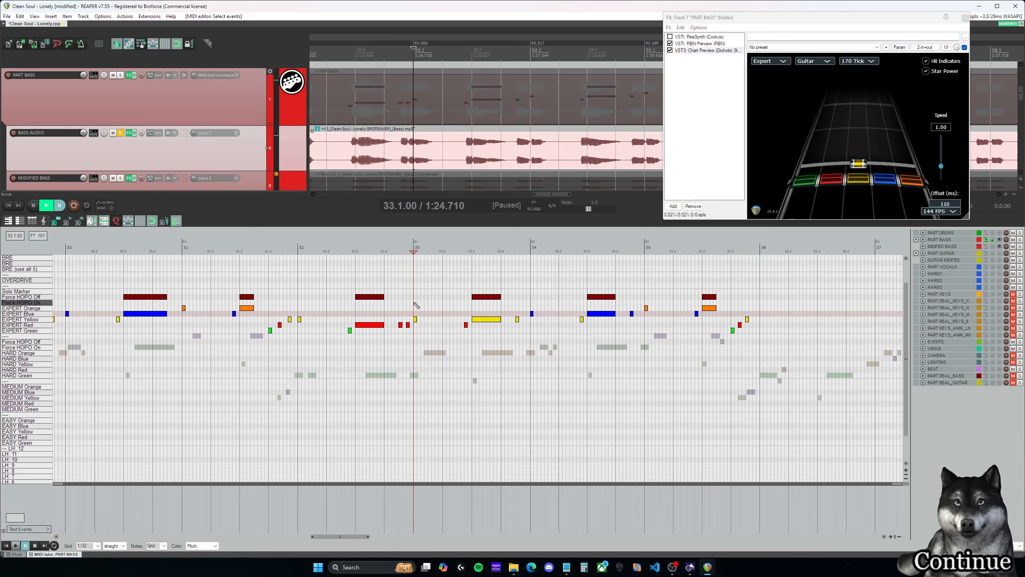
click(416, 297)
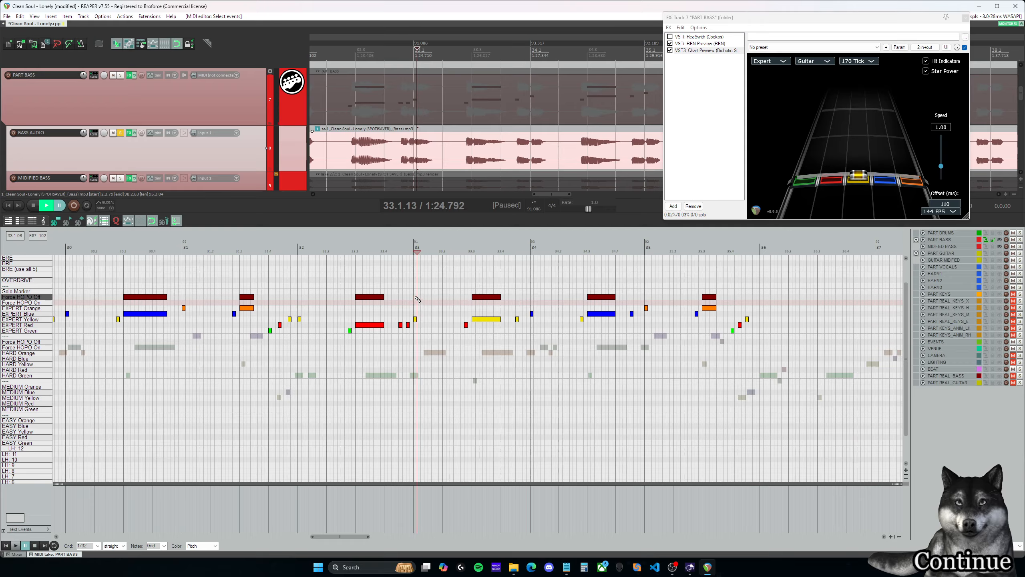
- Play the pasted phrase from the end of measure 32 through measure 35 and set the edit cursor at 35.4.00
click(400, 244)
key(space)
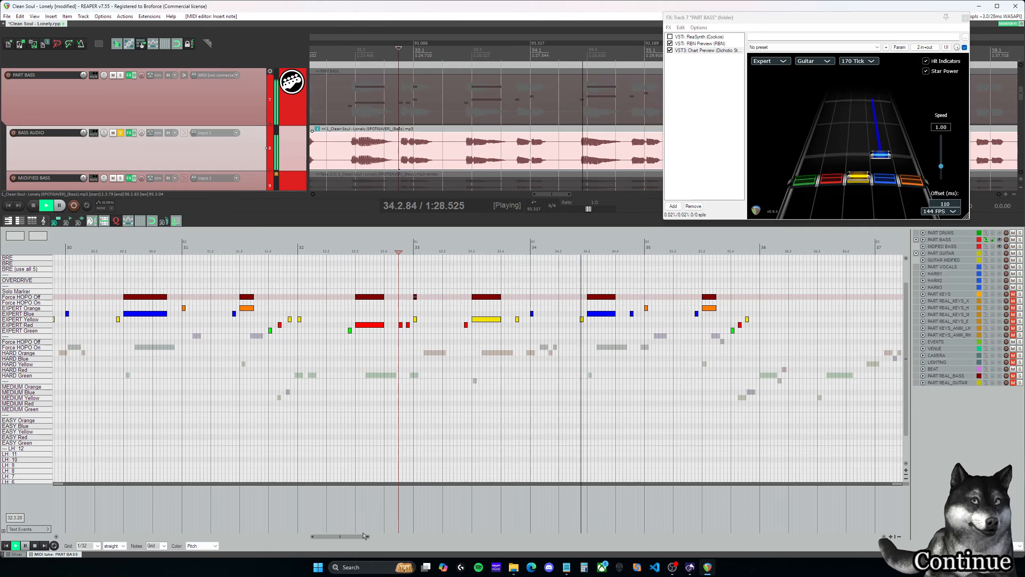
drag(361, 536, 378, 538)
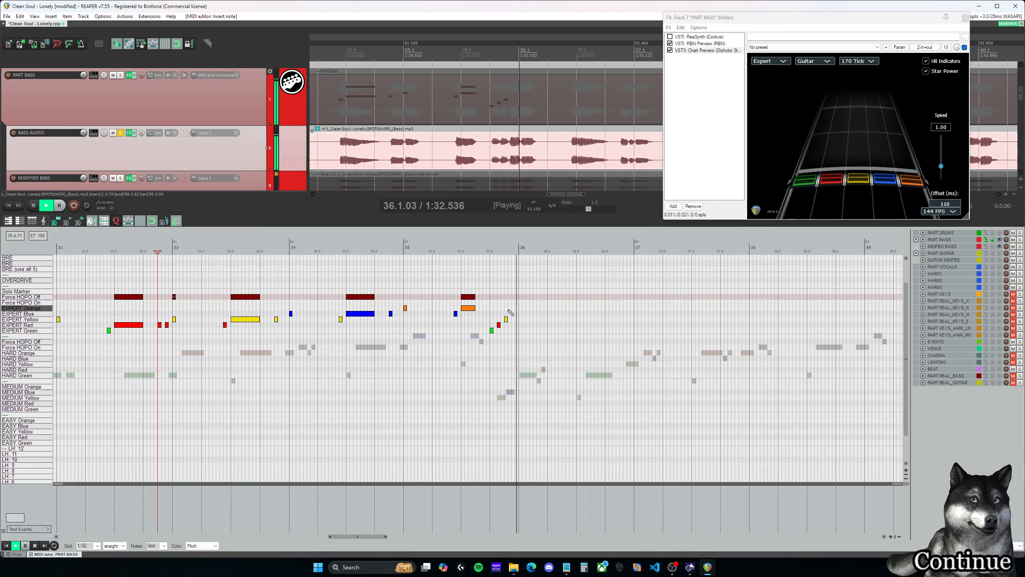
click(479, 298)
key(ctrl+space)
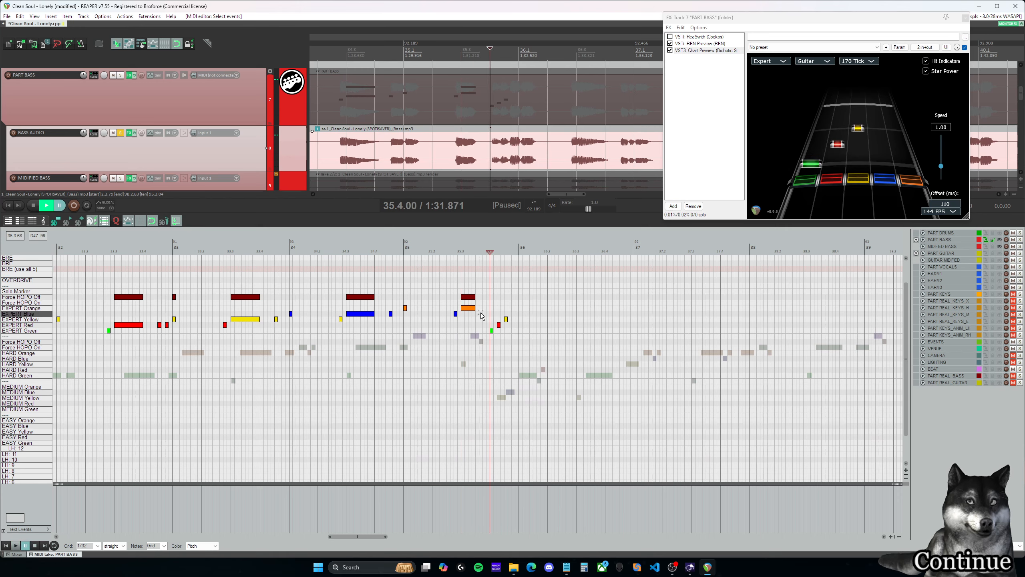
- Shorten the Expert orange note and its Force HOPO Off marker at 35.3.00 to a short note and play it back
drag(474, 296, 465, 296)
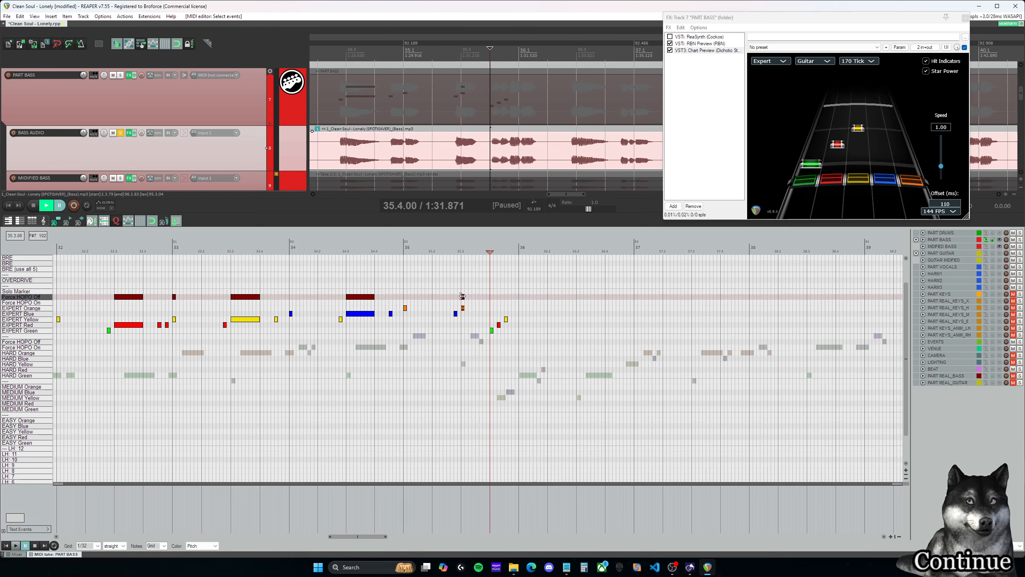
click(436, 289)
key(space)
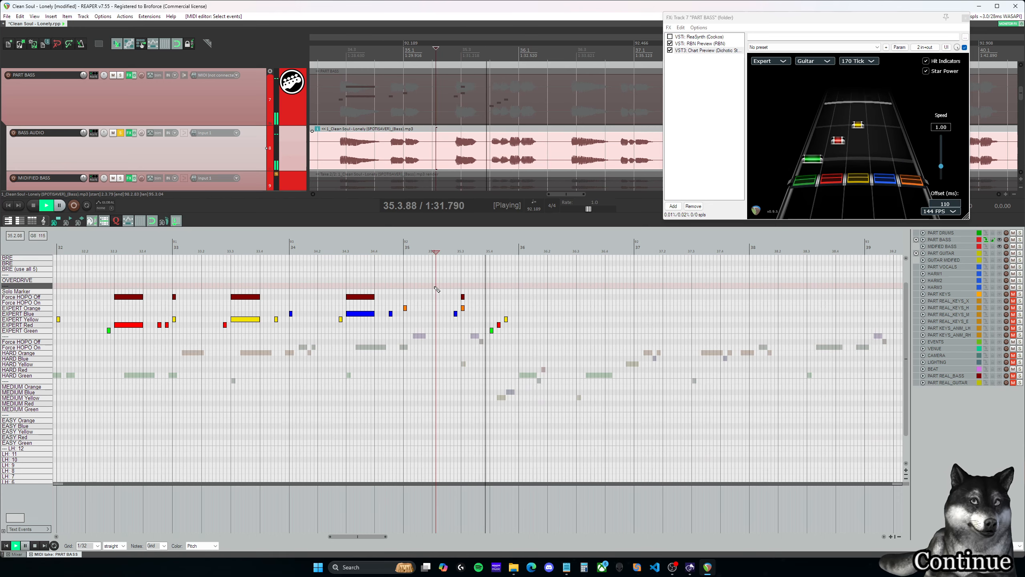
key(space)
click(491, 291)
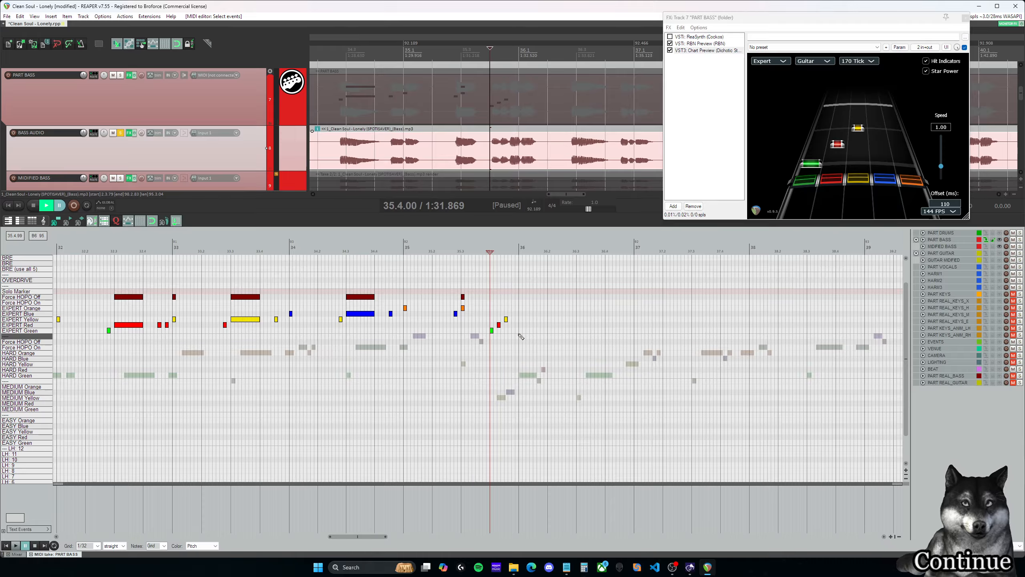
- Replace the green-red-yellow Expert run at 35.4.00 with a copy of the run from 31.4.00 and play it back
drag(519, 334, 499, 310)
key(Delete)
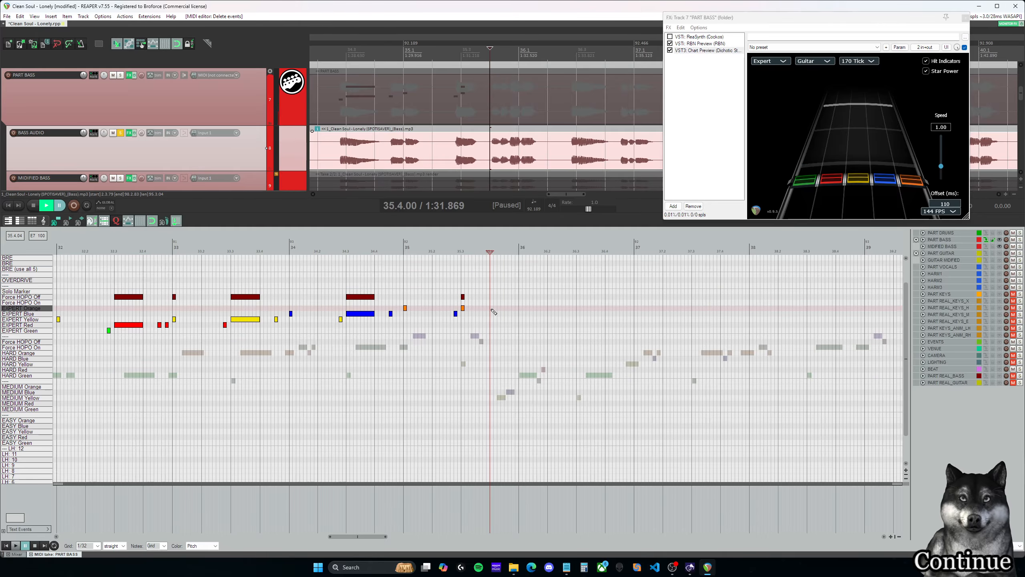
drag(360, 536, 349, 536)
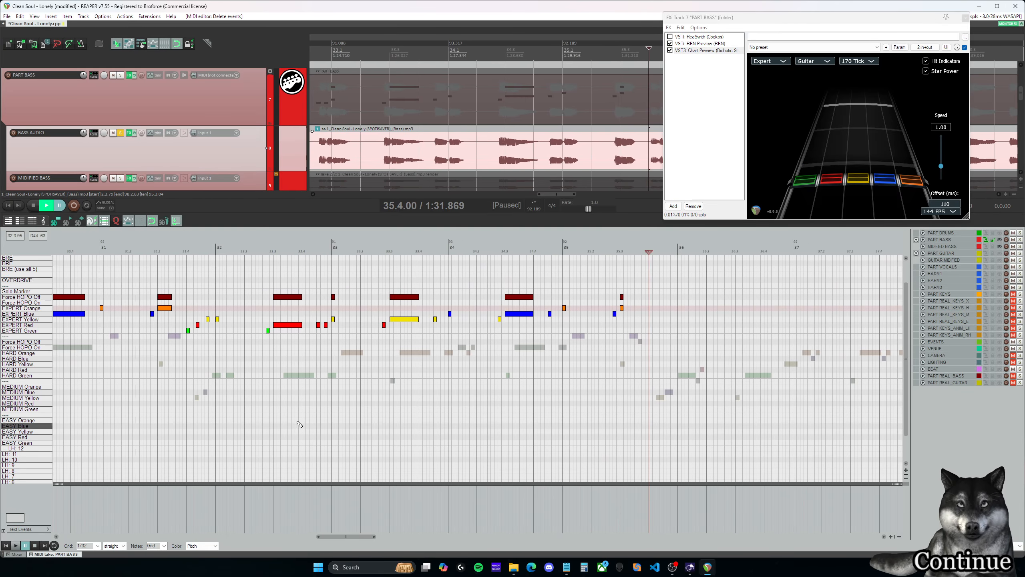
drag(184, 311, 653, 333)
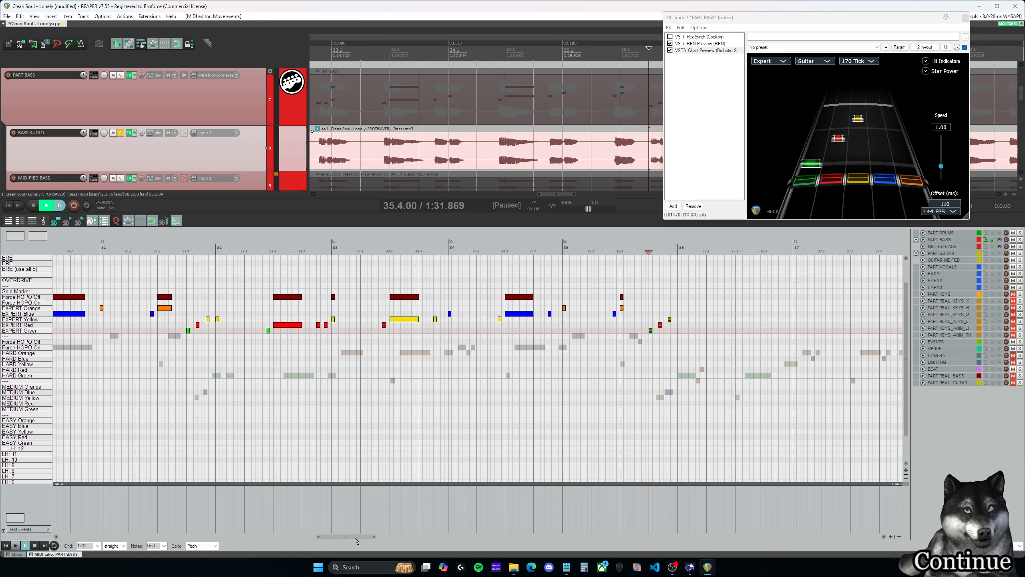
scroll(355, 540, right, 2)
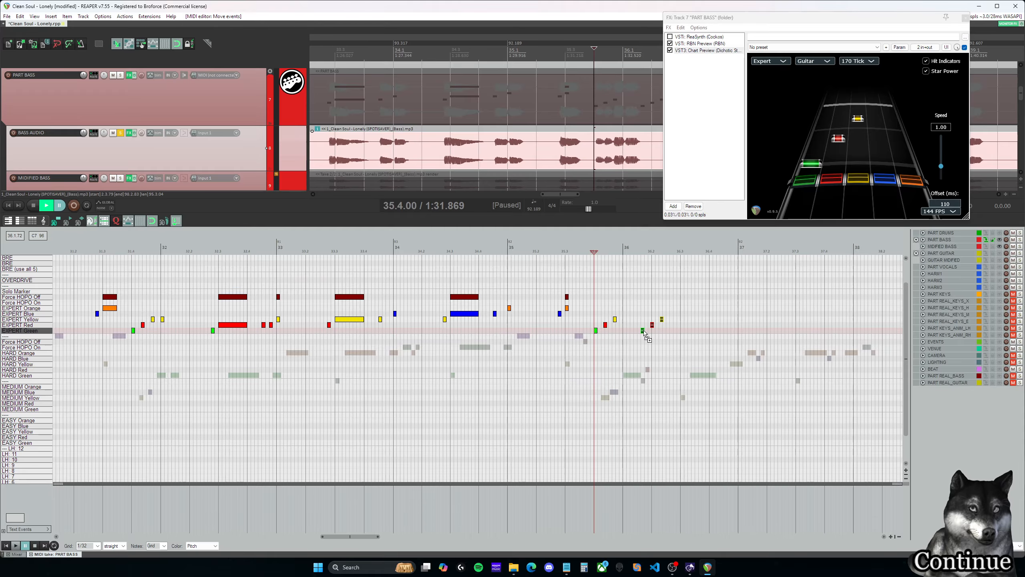
click(587, 249)
click(592, 250)
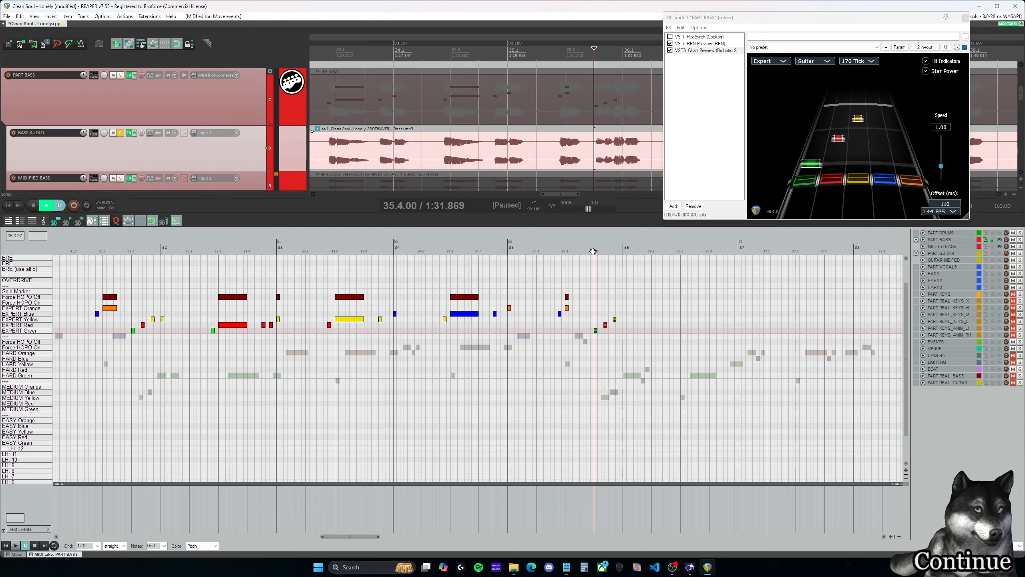
key(space)
key(space)
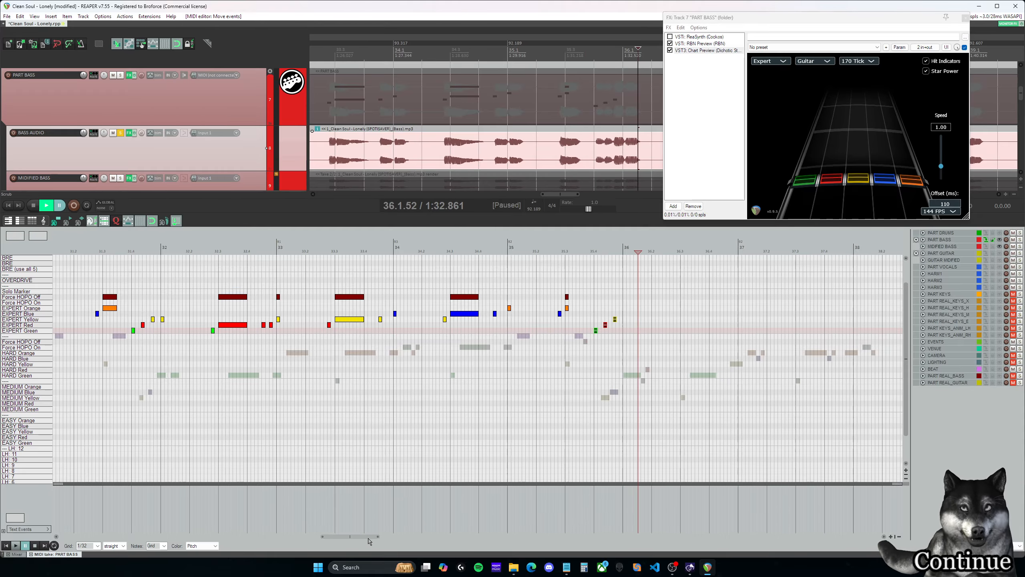
- Copy the Expert phrase and Force HOPO Off markers of measures 32–35 into measures 36–39 and play the copy
drag(368, 539, 364, 539)
drag(280, 343, 697, 275)
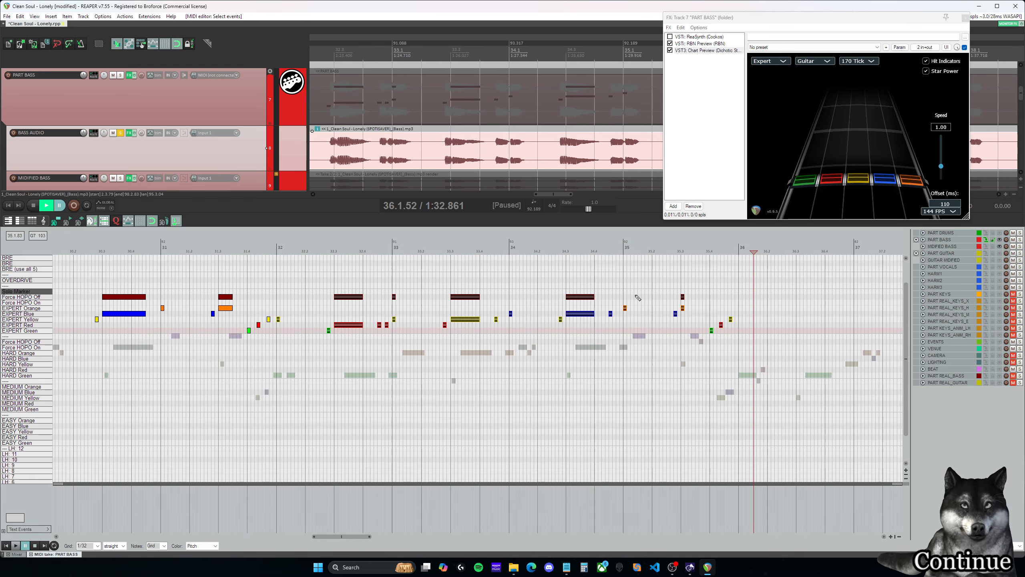
drag(281, 323, 743, 322)
click(739, 252)
key(space)
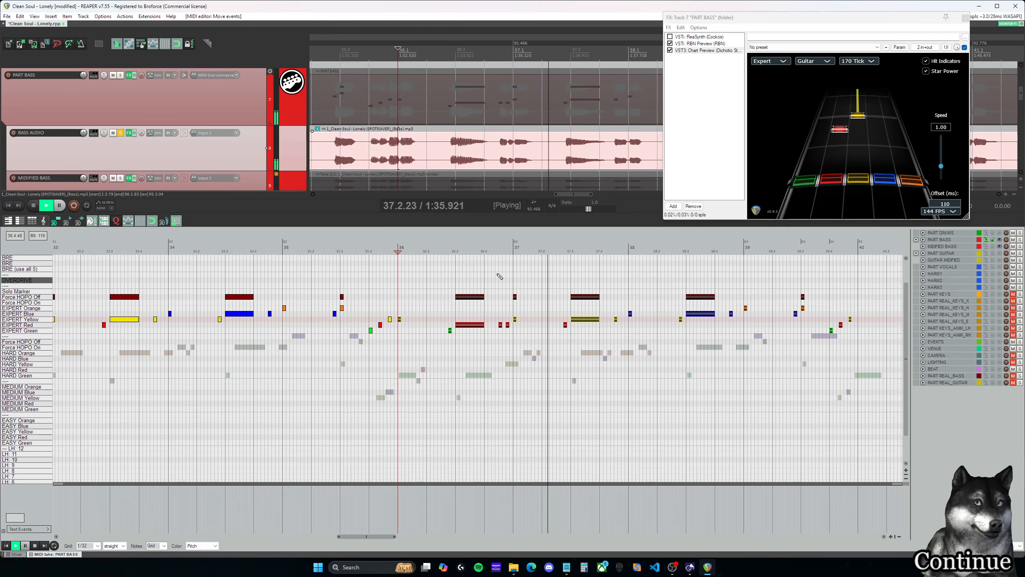
key(space)
click(502, 248)
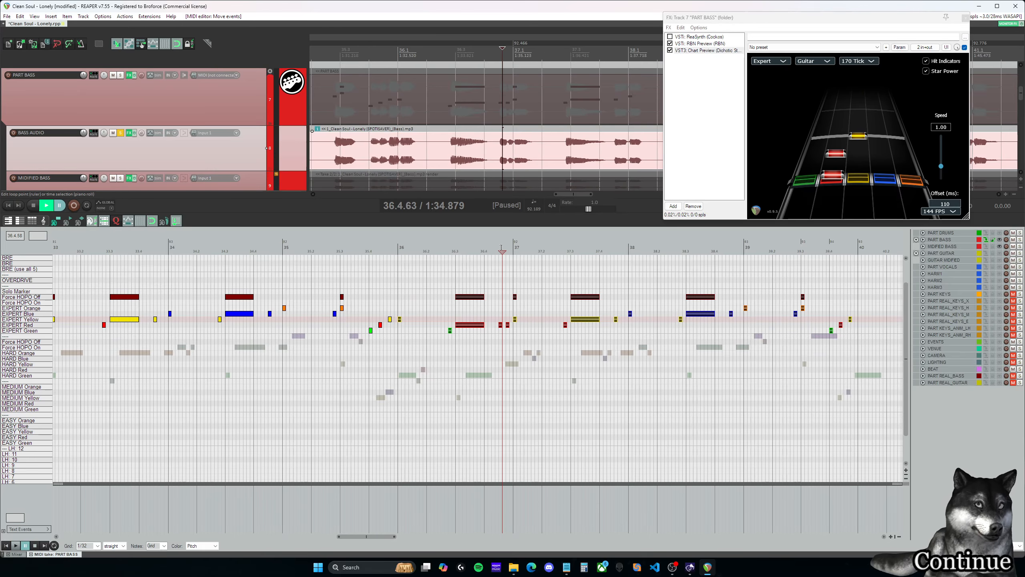
key(space)
click(495, 248)
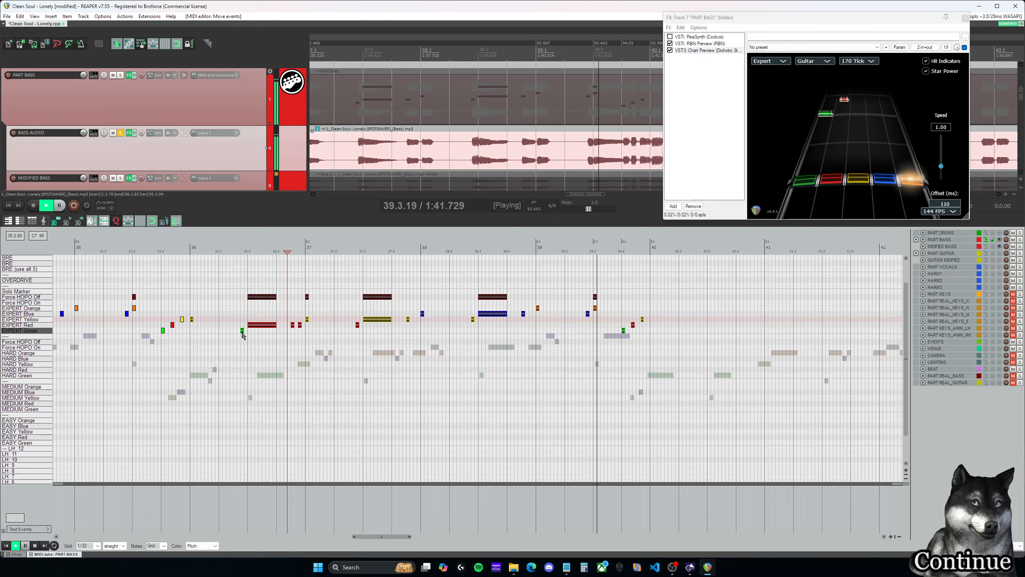
- Duplicate the measures 36–39 phrase into measures 40–43 and set the edit cursor at 39.4.00
drag(243, 334, 704, 339)
key(space)
click(622, 252)
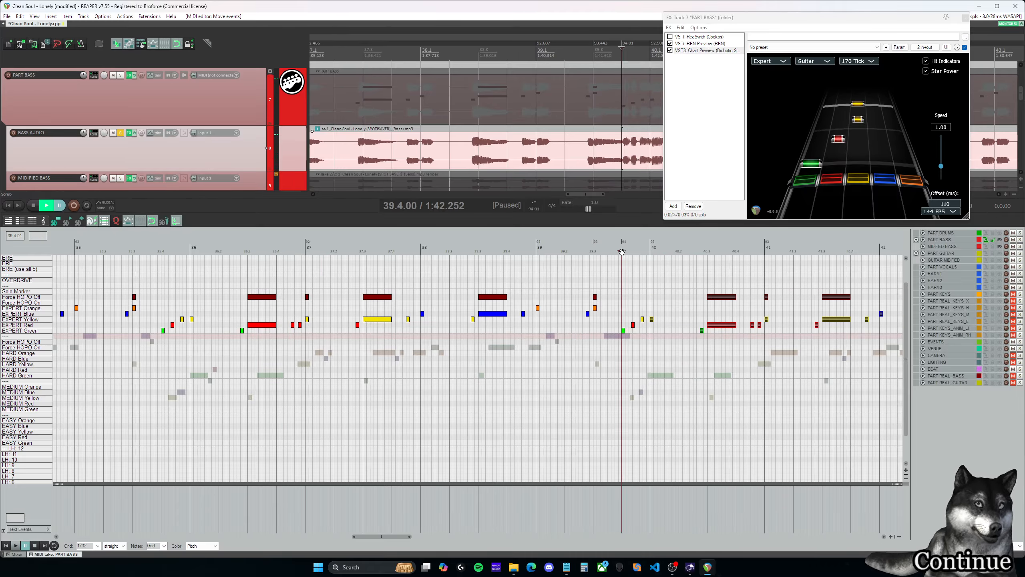
- Replay the green-red-yellow run at the end of measure 39 repeatedly and compare its timing with the bass waveform
key(space)
key(space)
click(619, 252)
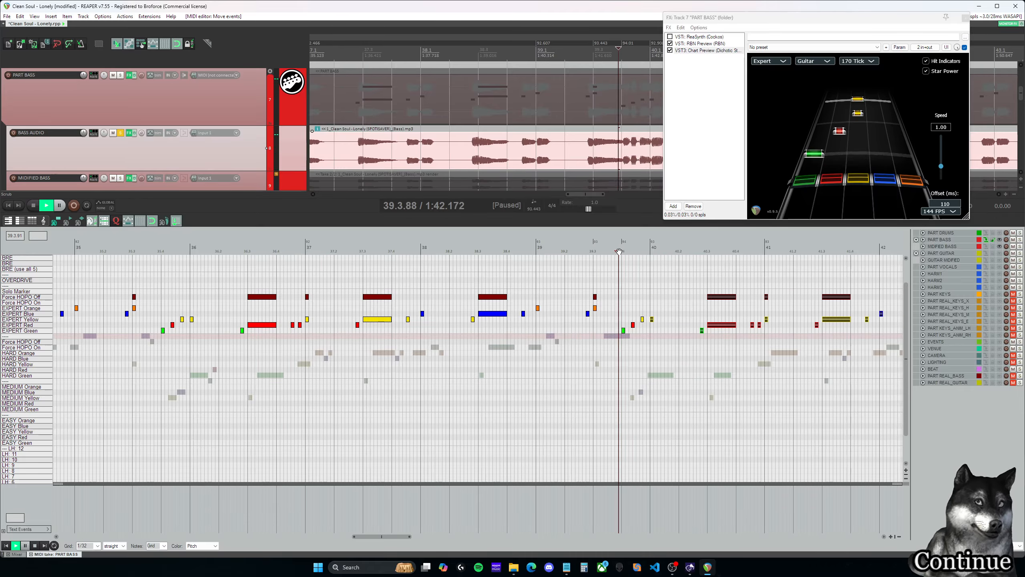
key(space)
key(space)
click(619, 251)
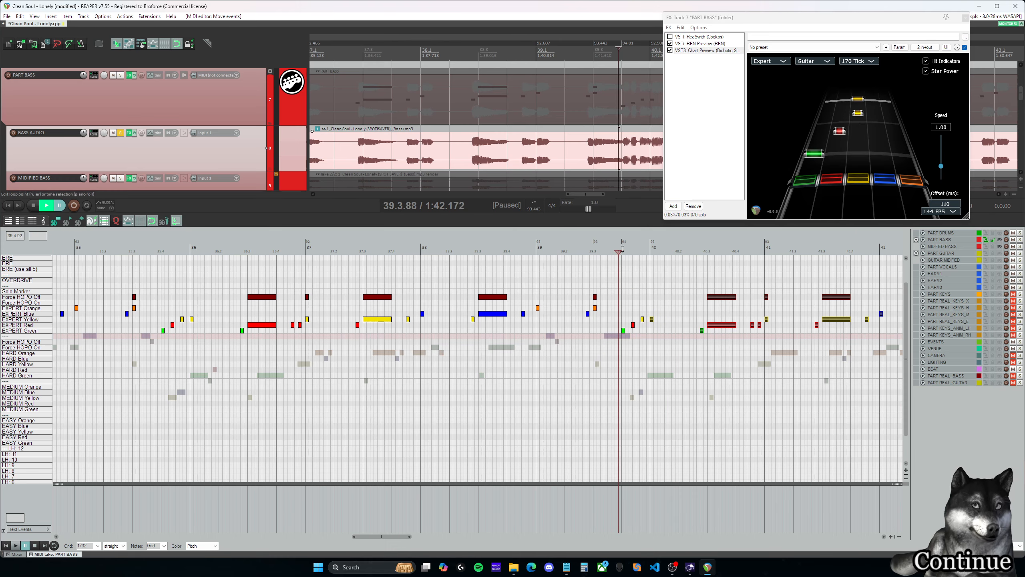
key(space)
key(space)
scroll(630, 249, up, 3)
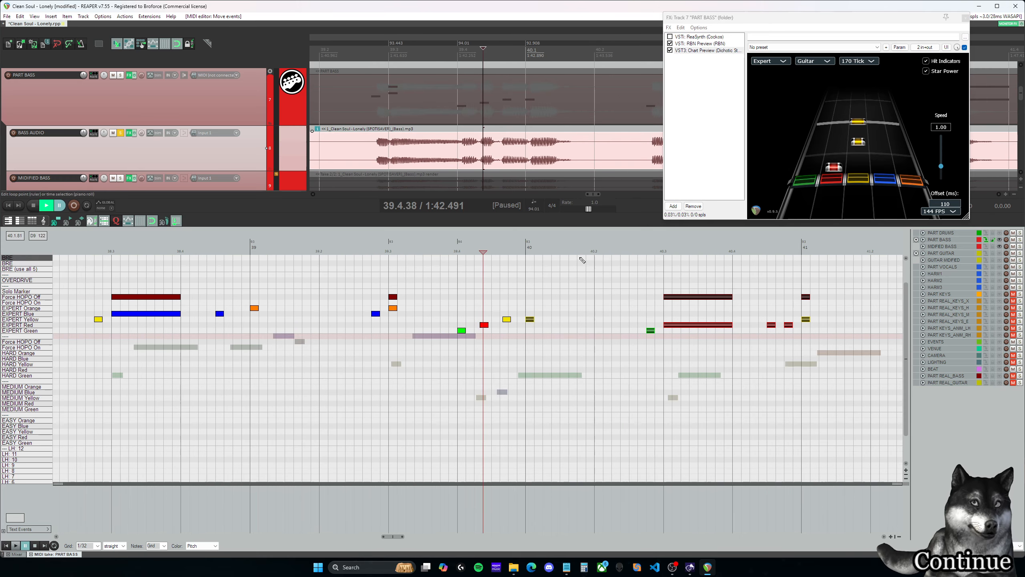
scroll(495, 262, down, 3)
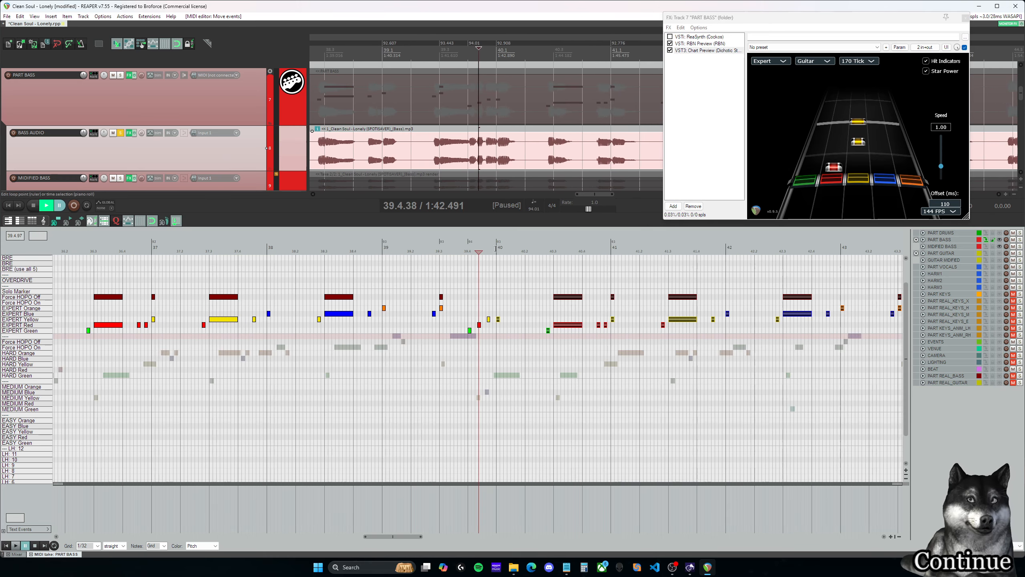
- Play measure 40 and shorten the sustained Expert red note and its Force HOPO Off marker at 40.3.00 to a short note
key(space)
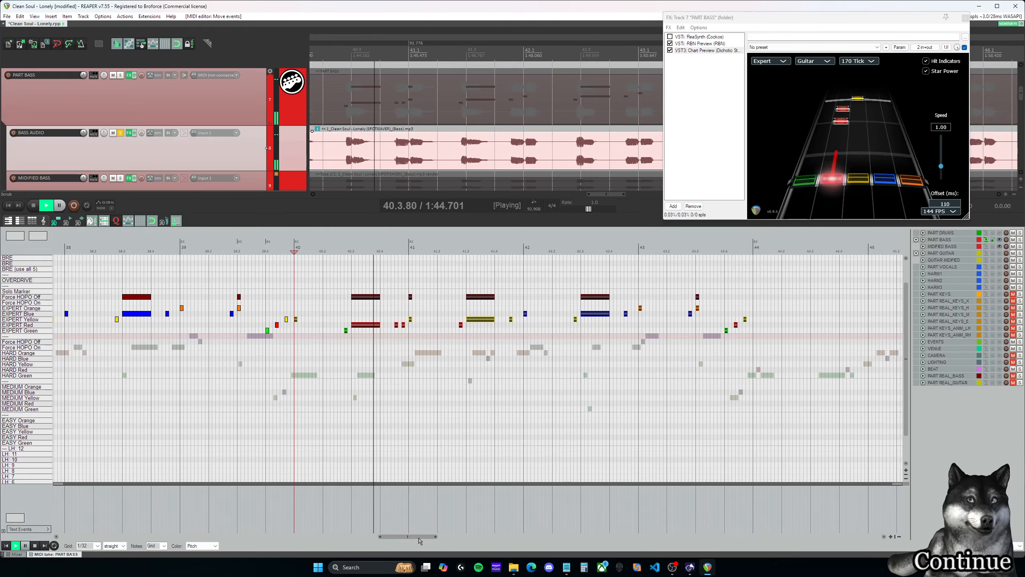
drag(418, 538, 416, 537)
key(space)
click(391, 250)
drag(421, 343, 403, 296)
click(378, 291)
key(space)
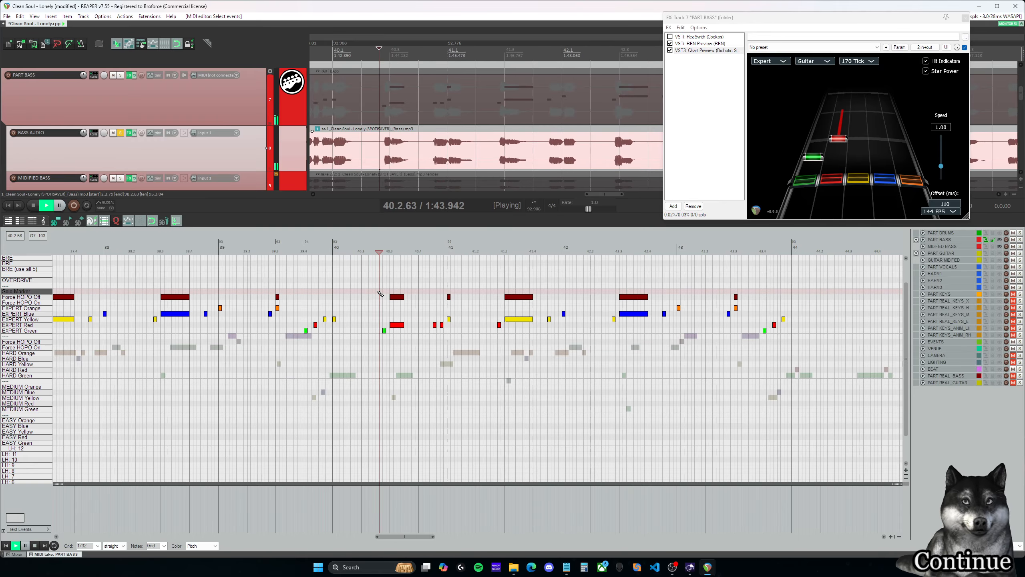
key(space)
mouse_move(413, 352)
mouse_down()
mouse_move(402, 283)
mouse_move(391, 296)
mouse_up()
click(376, 291)
key(space)
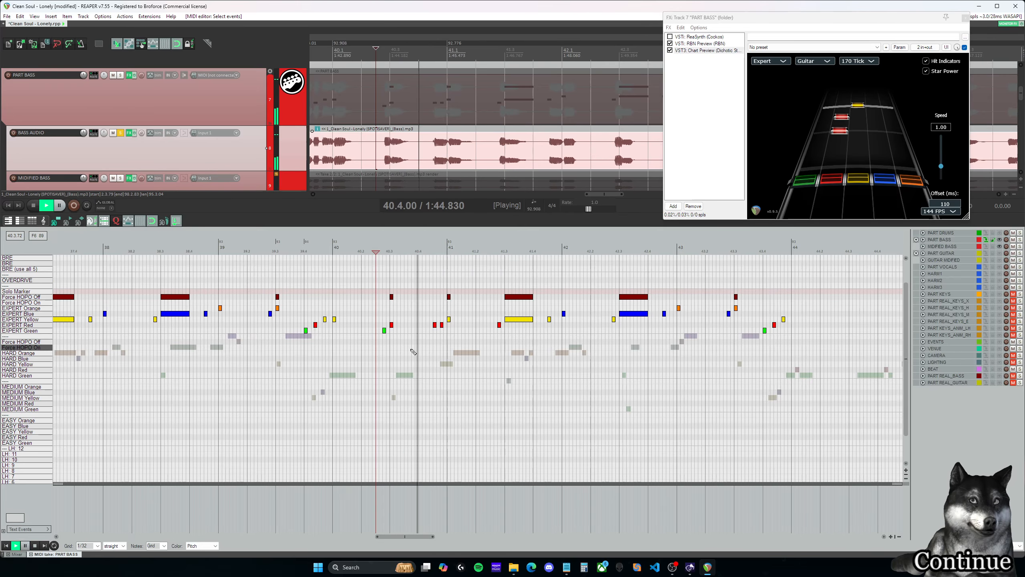
- Delete the Expert red note at 40.4.75 and the Force HOPO Off marker at 41.1.00, and play through measure 41
key(space)
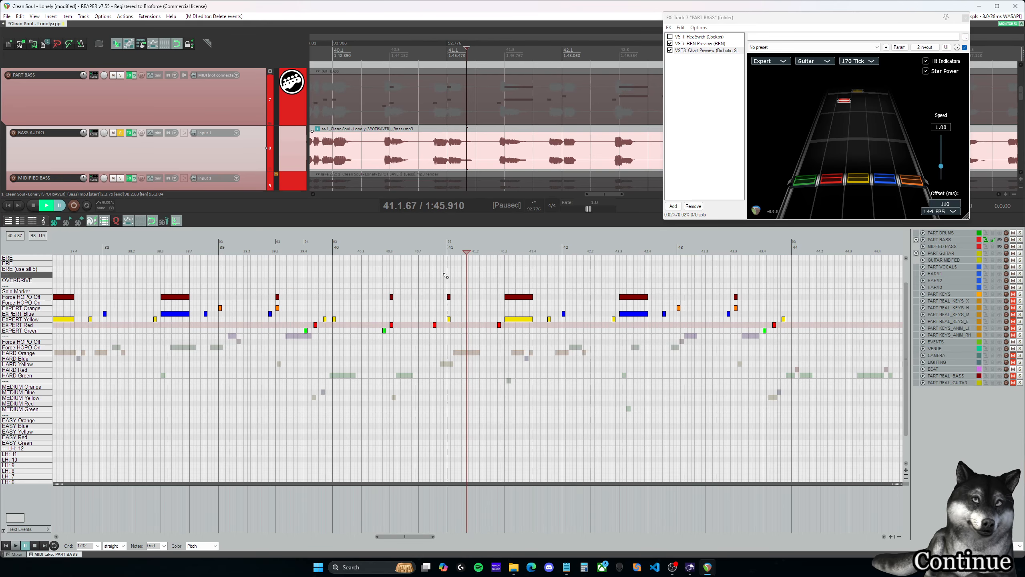
click(430, 250)
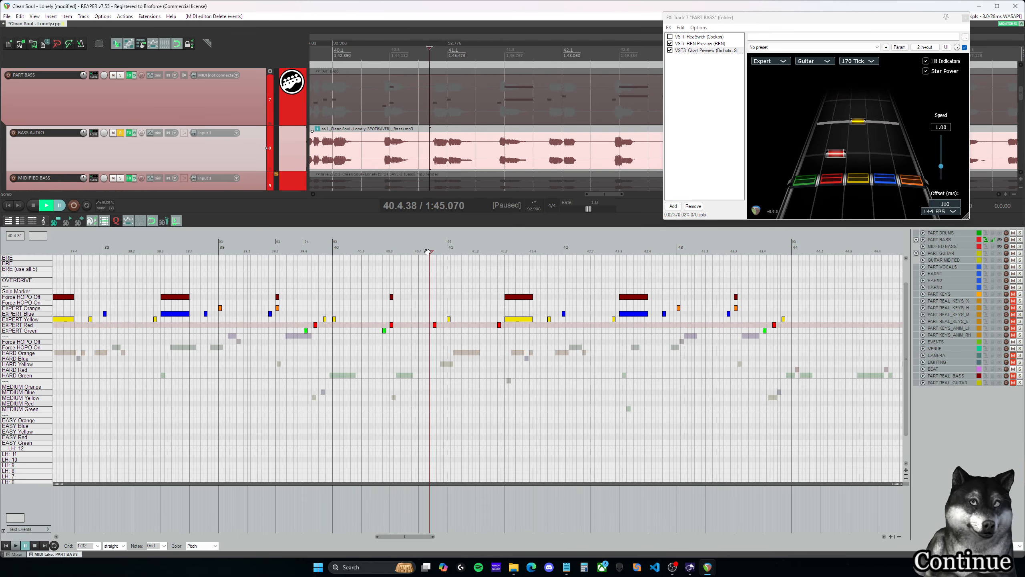
click(427, 251)
key(space)
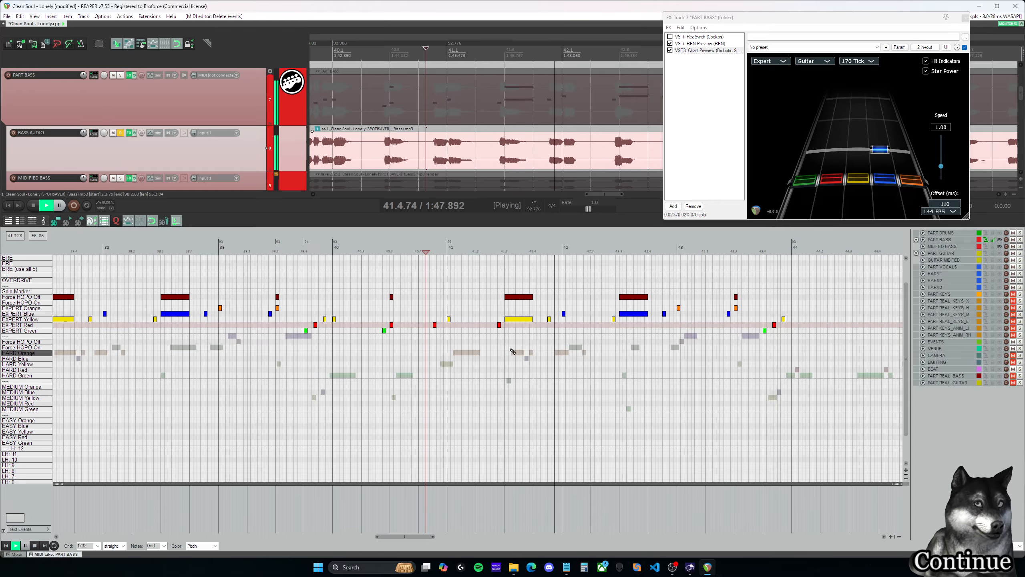
key(space)
- Shorten the sustained Expert yellow note and its Force HOPO Off marker at 41.3.00 to about half a beat and play it
click(531, 320)
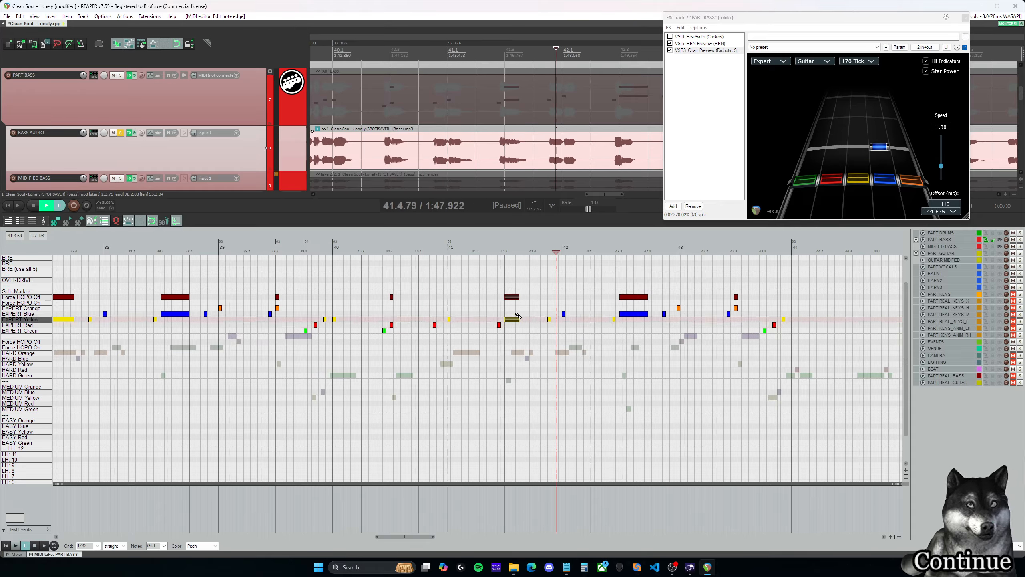
click(495, 245)
key(space)
key(space)
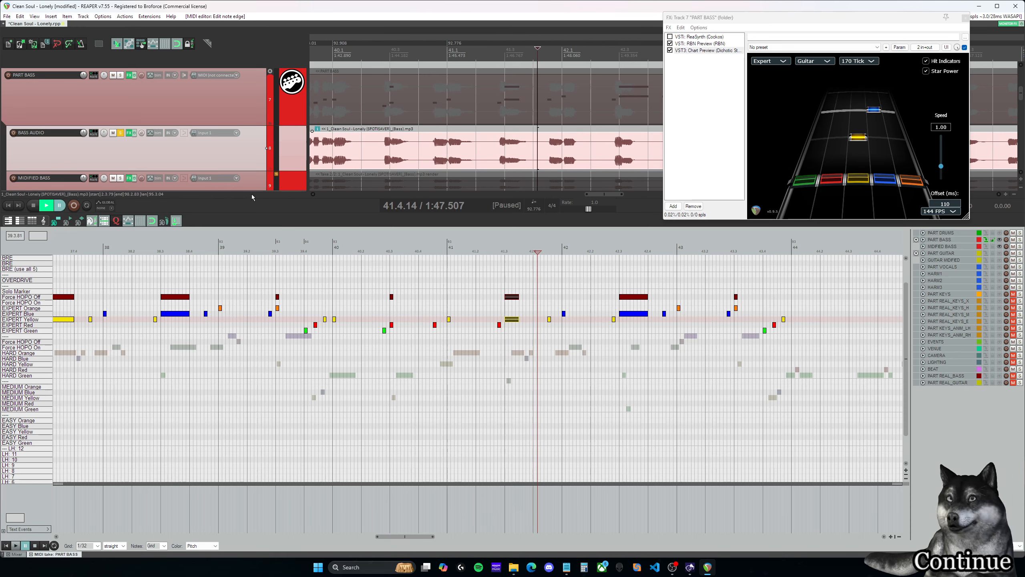
- Turn off solo on the BASS AUDIO track and replay measures 40 and 41 with the full mix
click(120, 133)
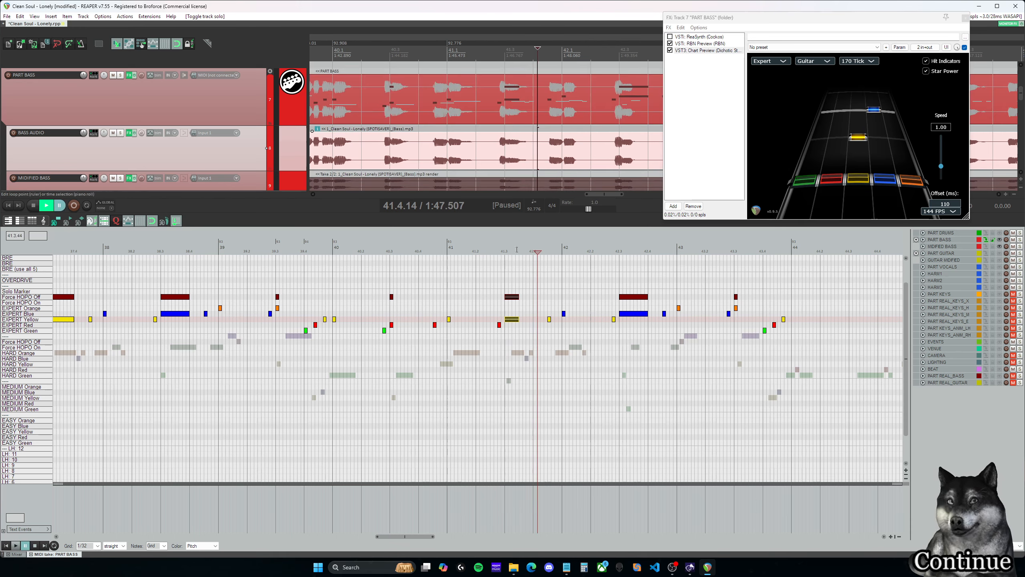
click(497, 249)
key(space)
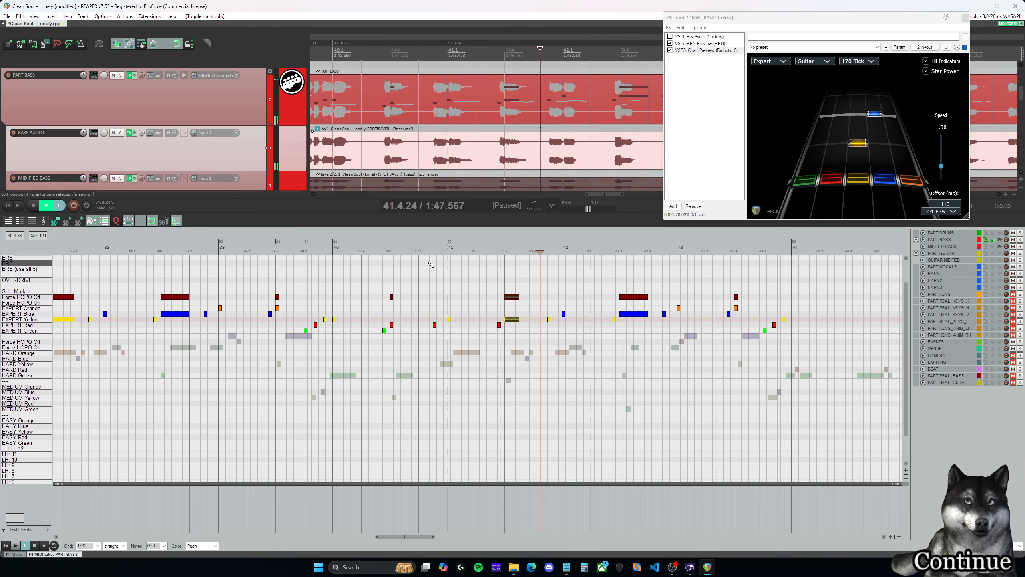
click(367, 248)
key(space)
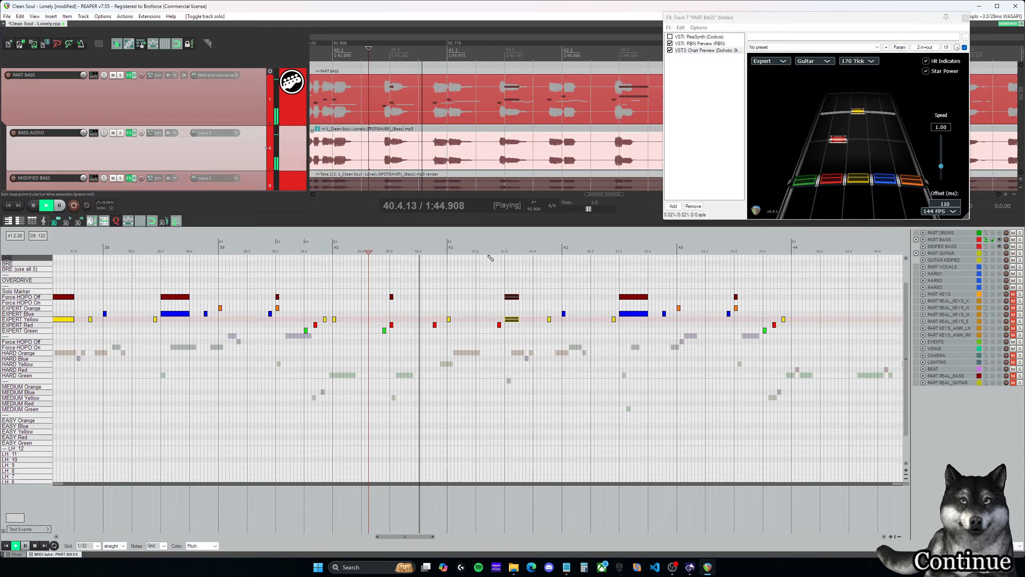
key(space)
click(501, 250)
key(space)
key(space)
click(490, 251)
key(space)
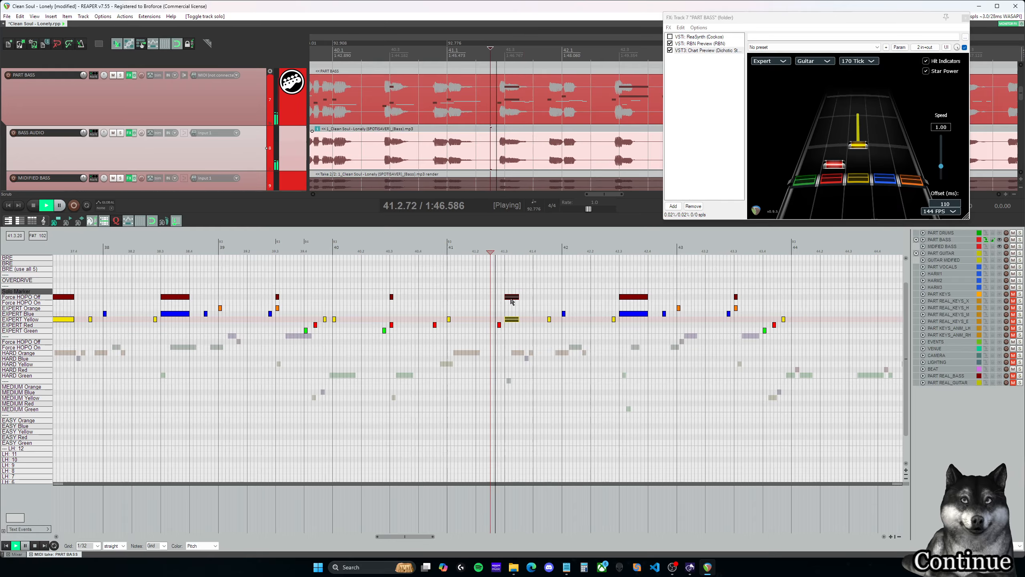
- Reduce the Expert yellow note and its Force HOPO Off marker at 41.3.00 to a short note and play onward
key(space)
drag(518, 296, 507, 296)
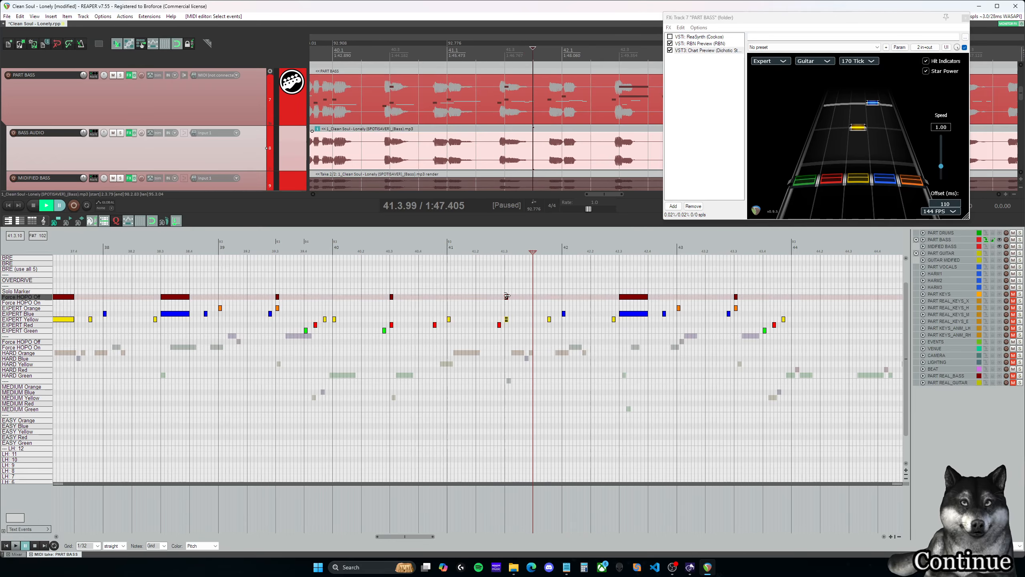
click(491, 250)
key(space)
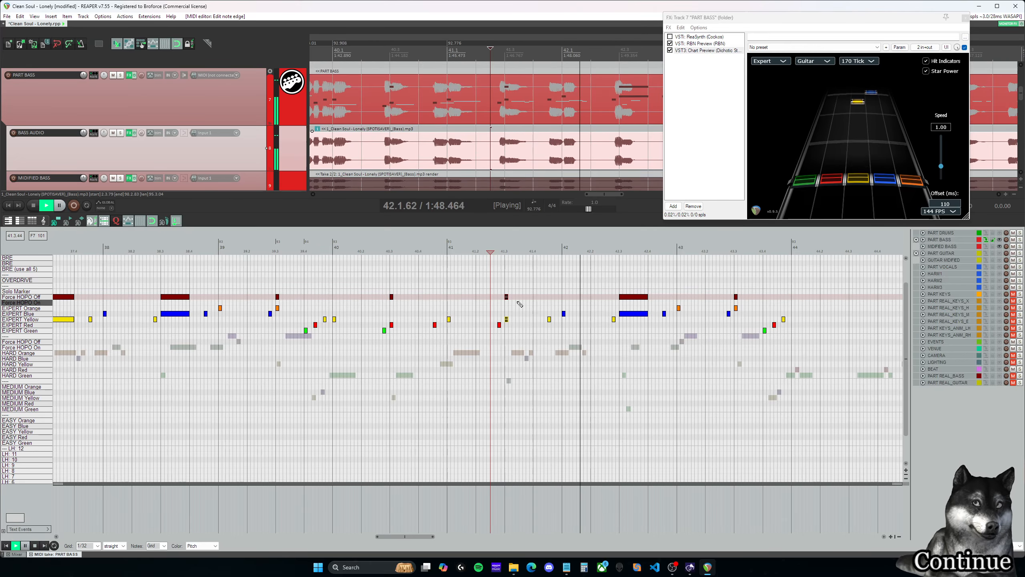
- Shorten the sustained Expert blue note and its Force HOPO Off marker at 42.3.00 to a short note and play into measure 43
key(space)
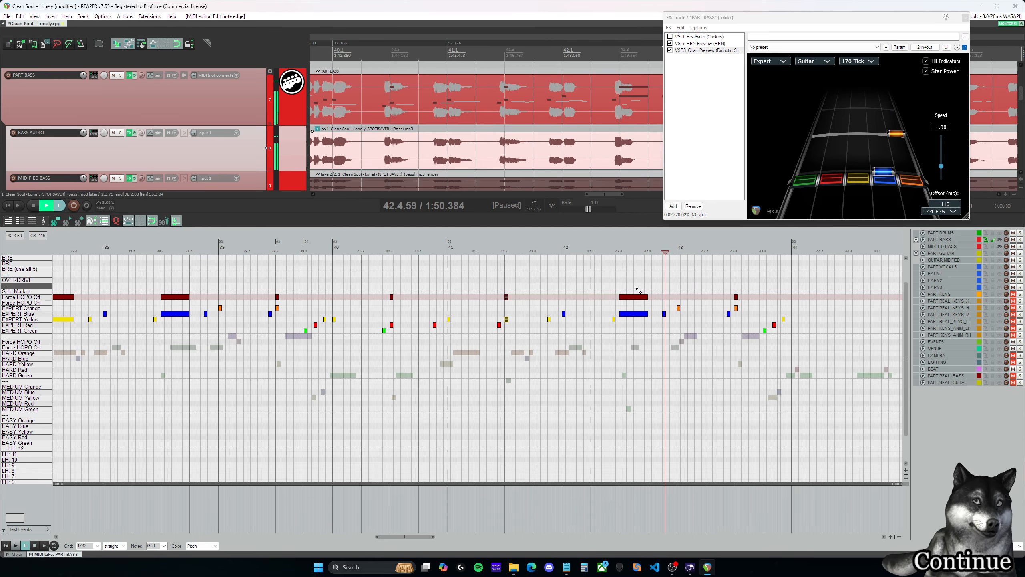
drag(630, 285, 630, 312)
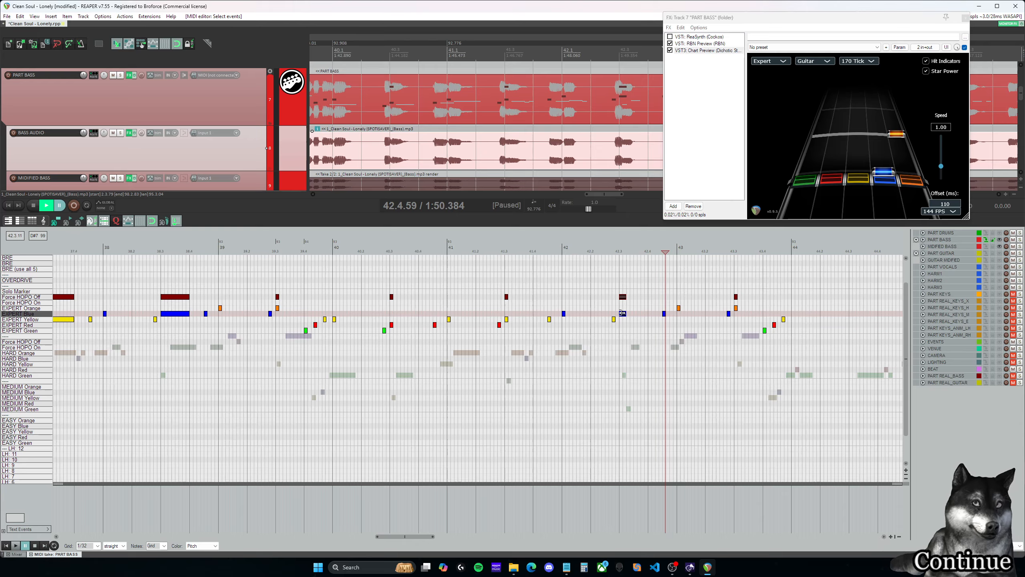
key(space)
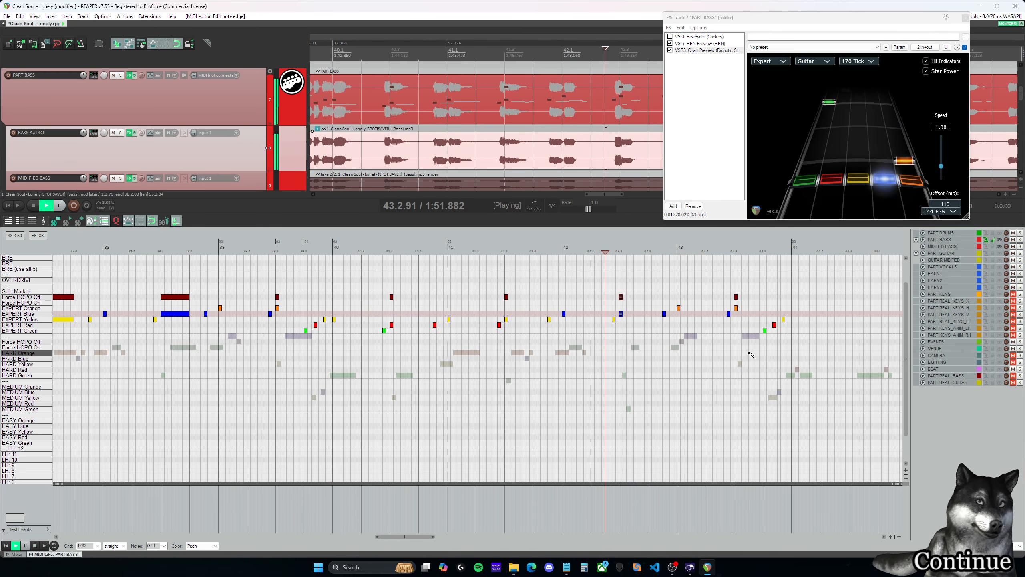
- Pause playback at 43.3.00 and solo the BASS AUDIO track
click(739, 282)
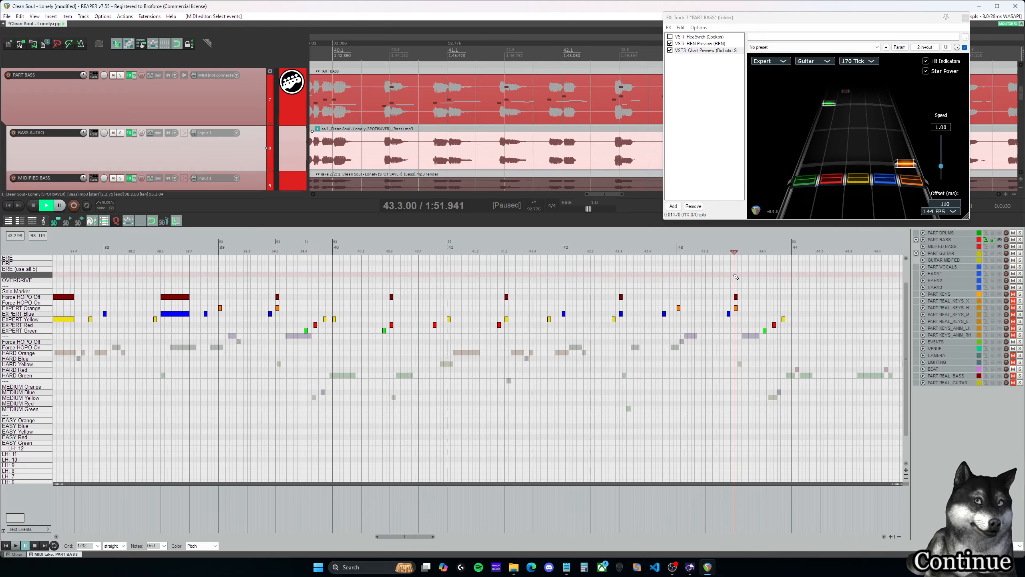
key(ctrl+space)
drag(595, 195, 616, 195)
click(396, 298)
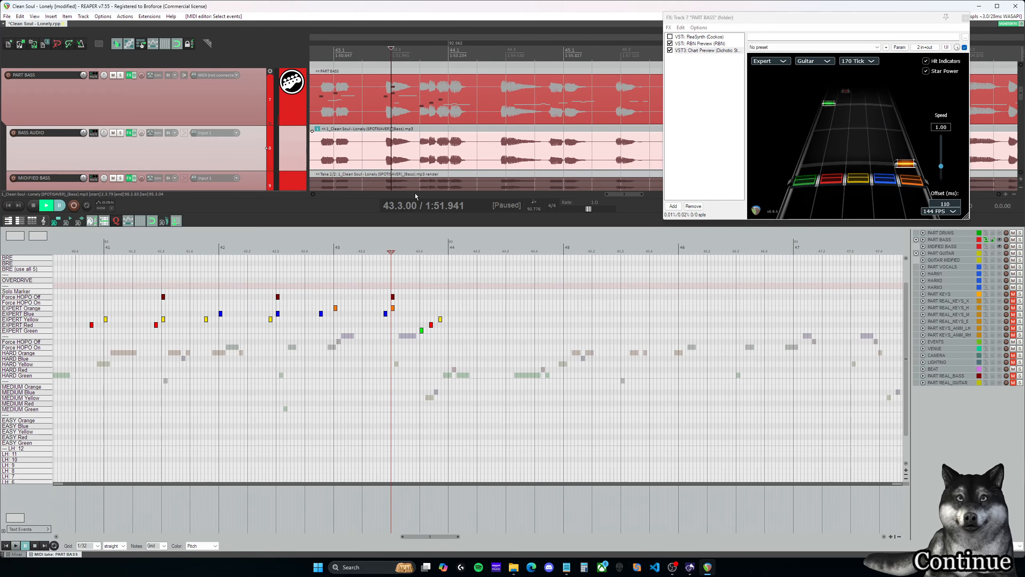
click(120, 133)
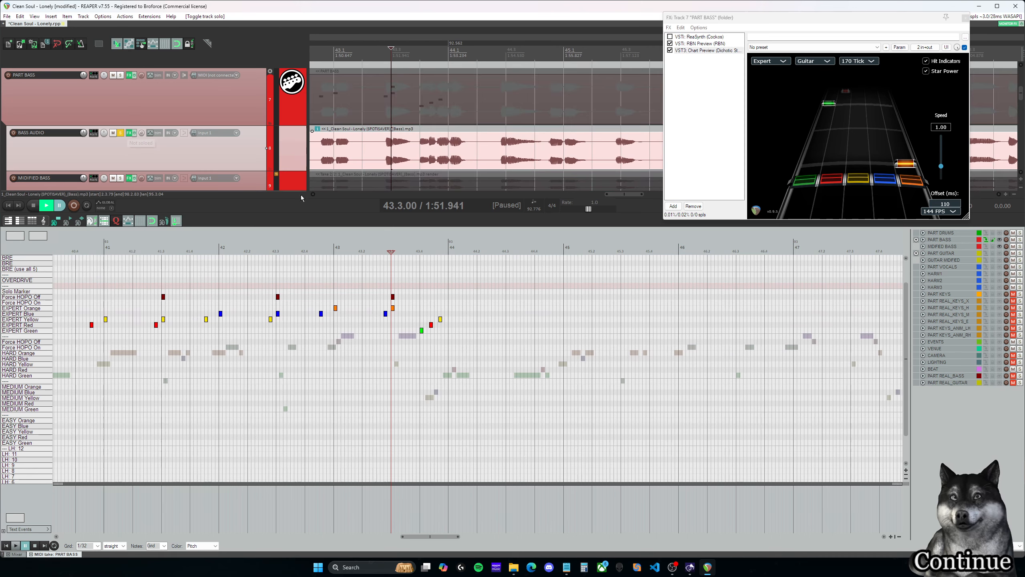
- Play the isolated bass from 43.3.00 and lengthen the Expert orange note and its Force HOPO Off marker there to about half a beat
click(396, 275)
key(space)
key(space)
drag(402, 286, 406, 307)
click(406, 288)
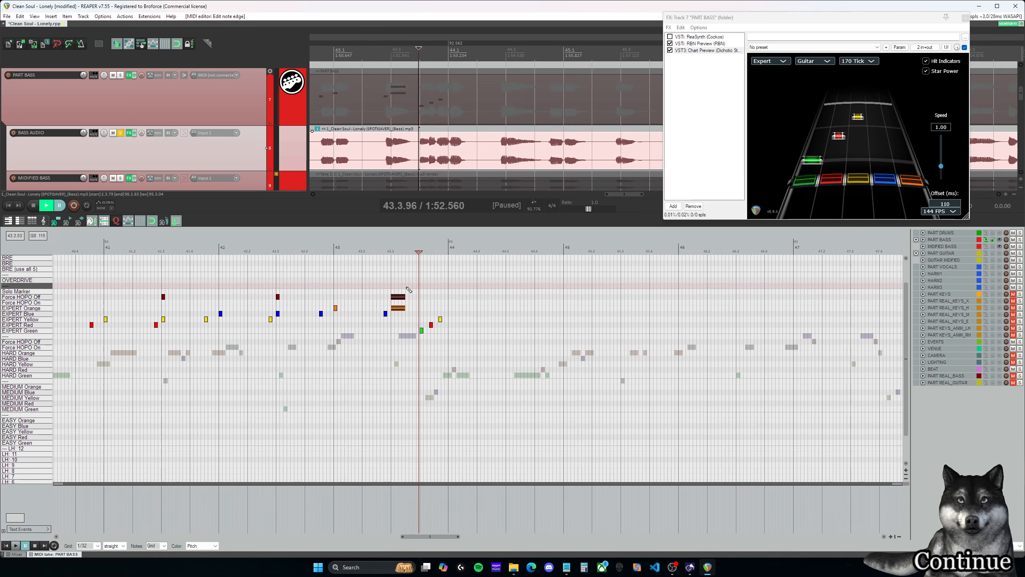
- Replay the isolated bass run at the end of measure 43 and place the edit cursor at 44.1.00
key(space)
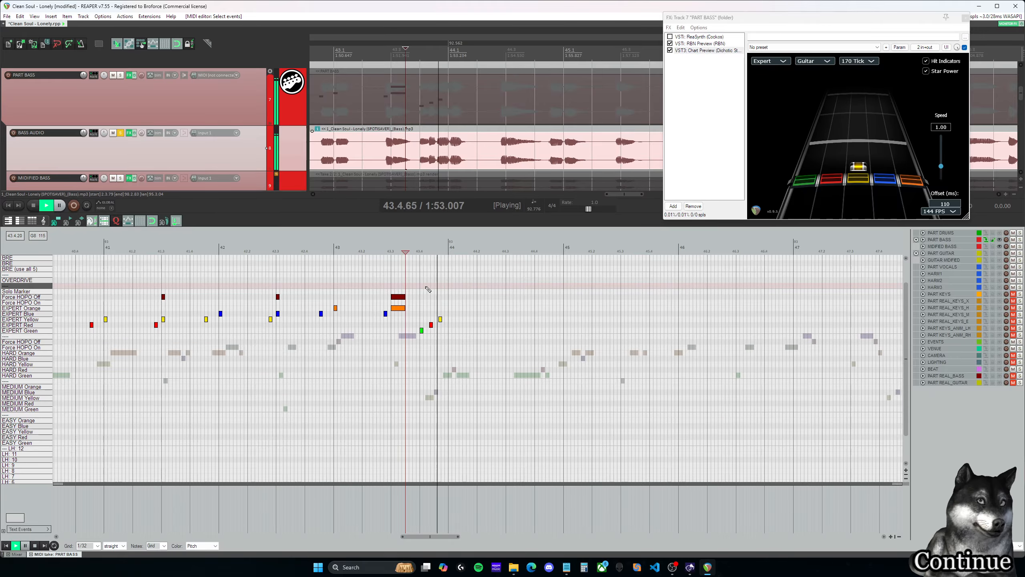
key(space)
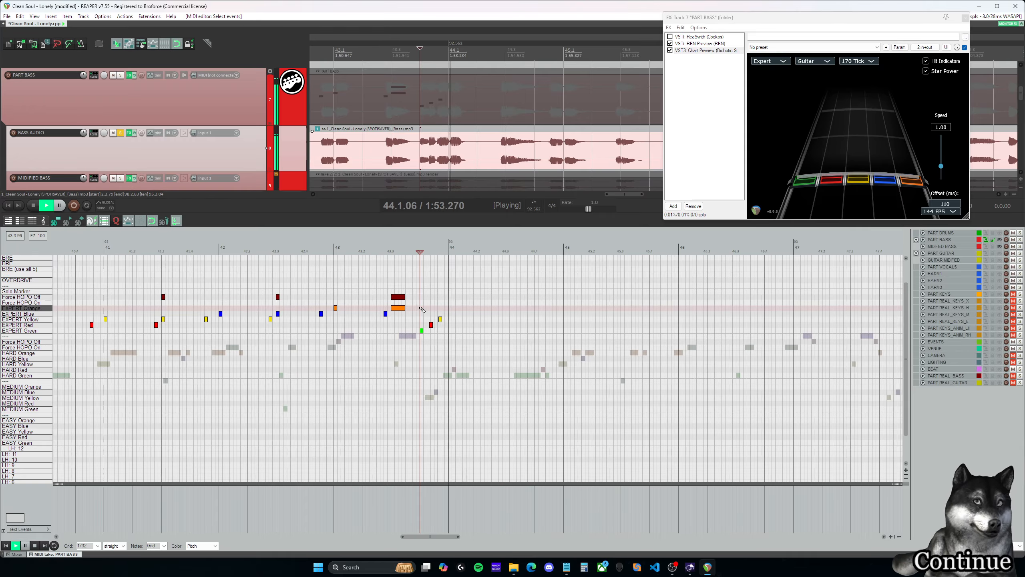
click(451, 298)
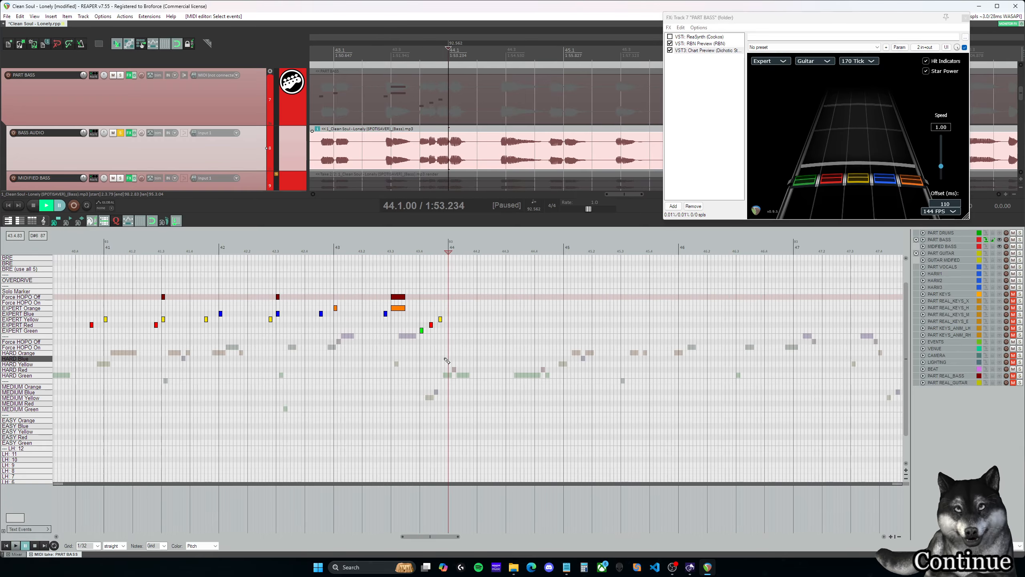
- Go back to the matching phrase in measure 27 and play its green-red-yellow run from 27.4.00 in short bursts for comparison
drag(456, 358, 417, 303)
drag(434, 536, 294, 536)
click(480, 368)
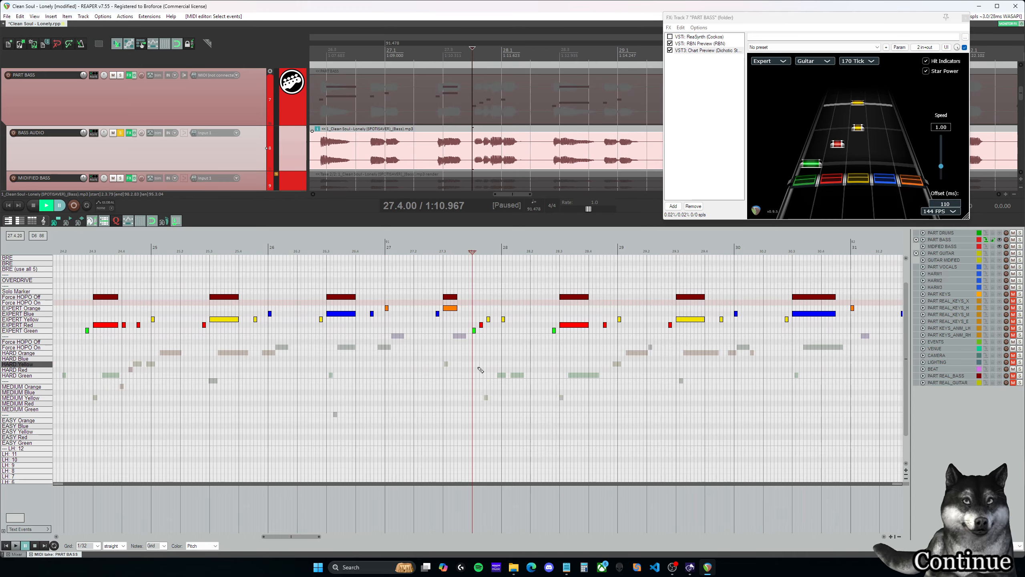
key(space)
key(space)
click(475, 308)
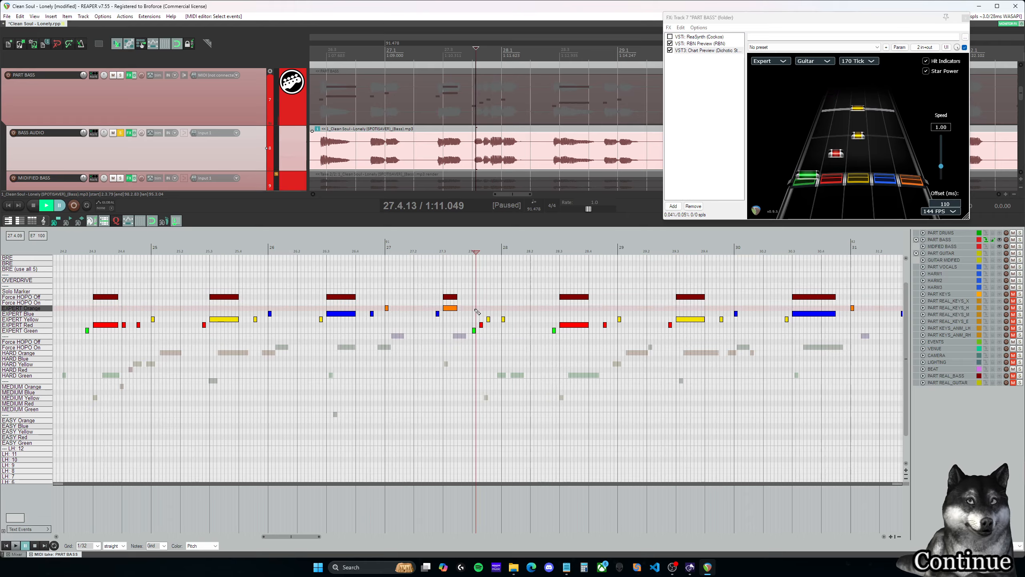
key(space)
key(space)
click(473, 308)
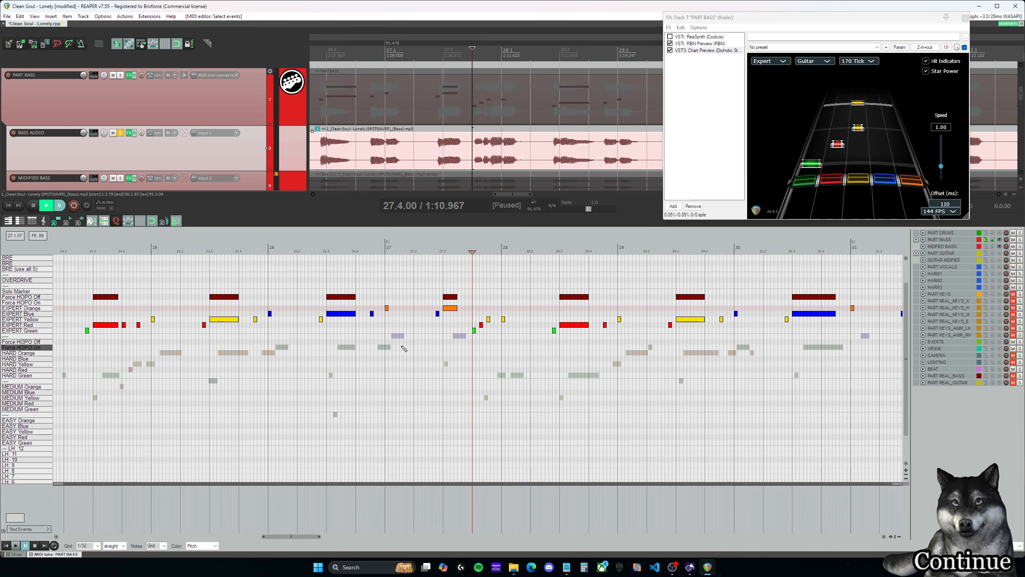
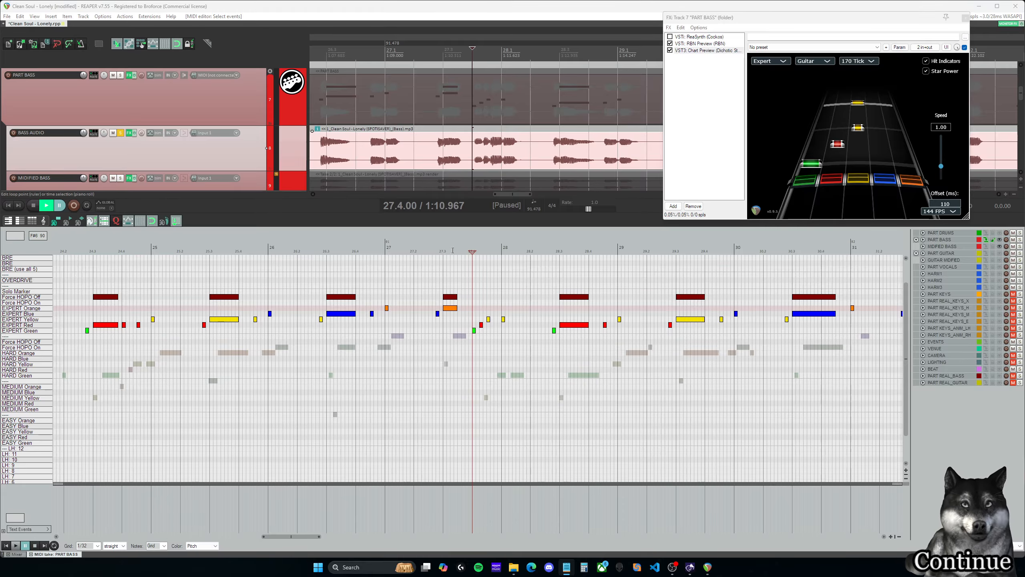
- Play the isolated bass run from 27.4.00 into measure 28 at normal speed
scroll(511, 287, up, 3)
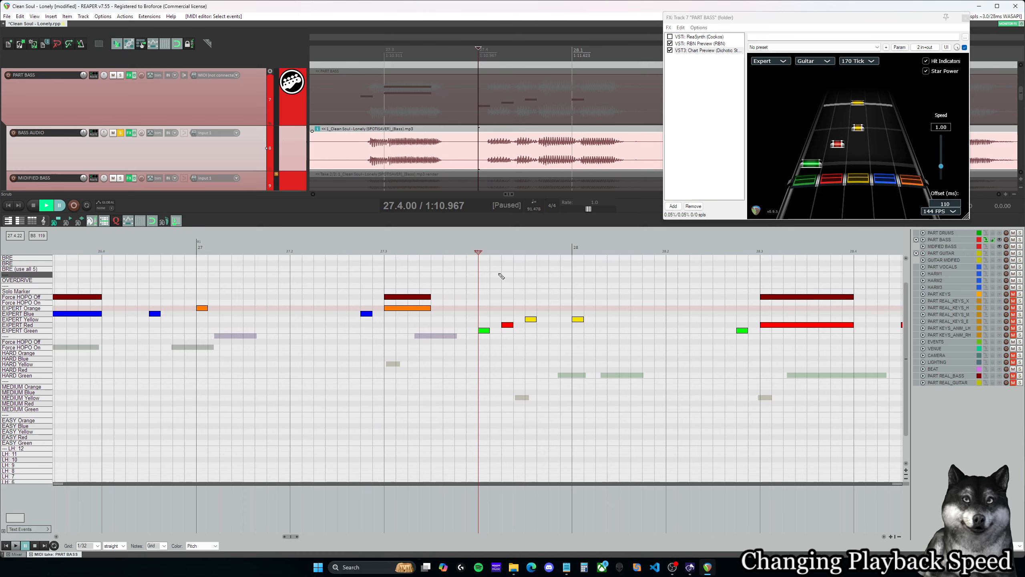
key(space)
key(space)
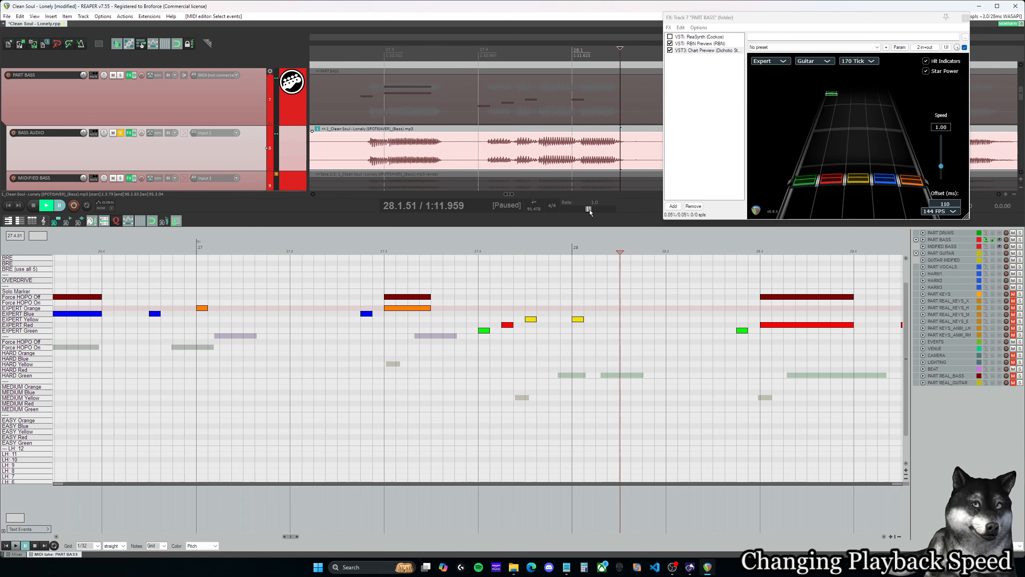
- Move the chart preview window aside, then slow the playback rate to about 0.44 and play the bass run from shortly before 27.4.00
drag(769, 20, 800, 20)
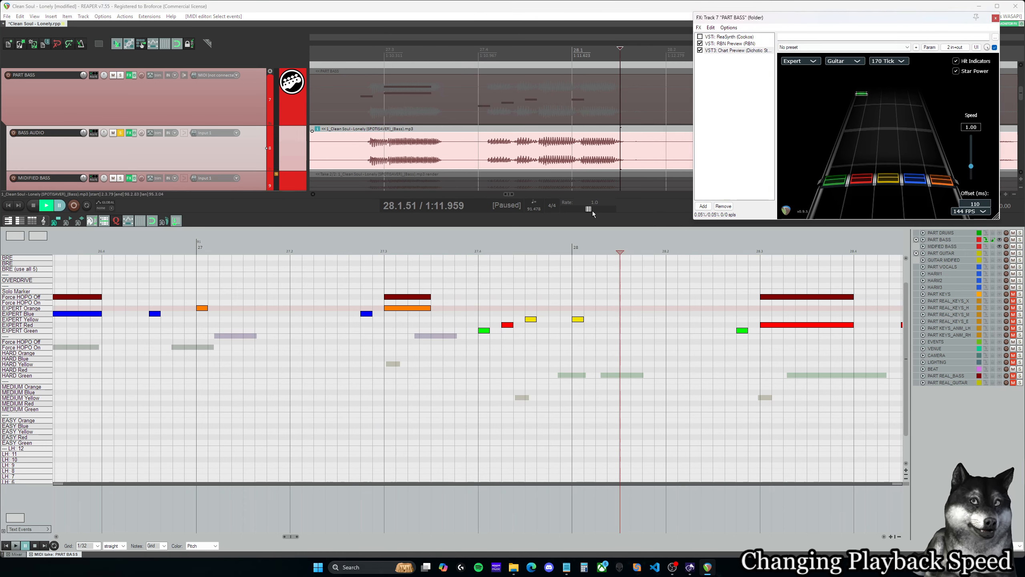
drag(589, 209, 578, 209)
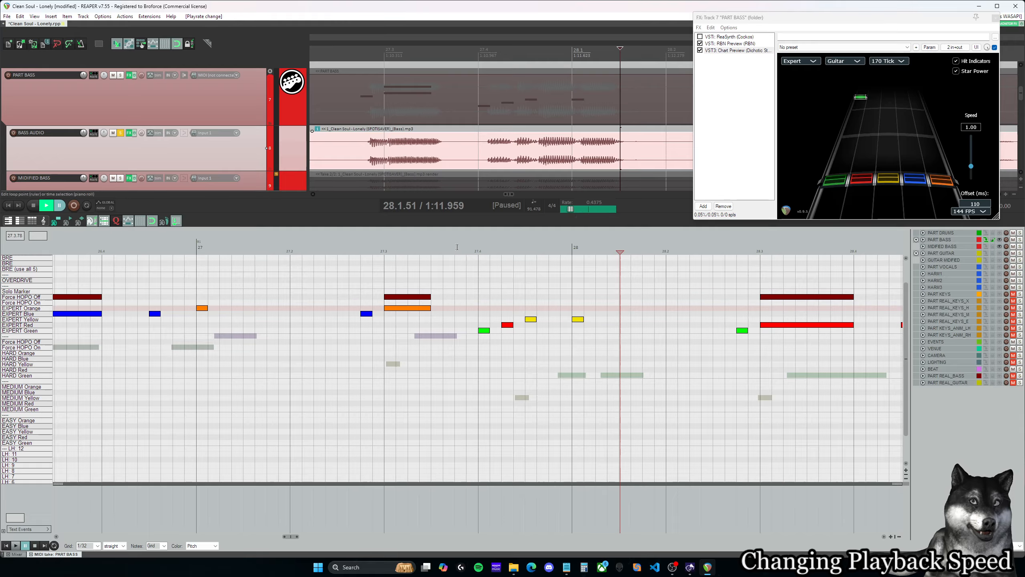
click(457, 247)
key(space)
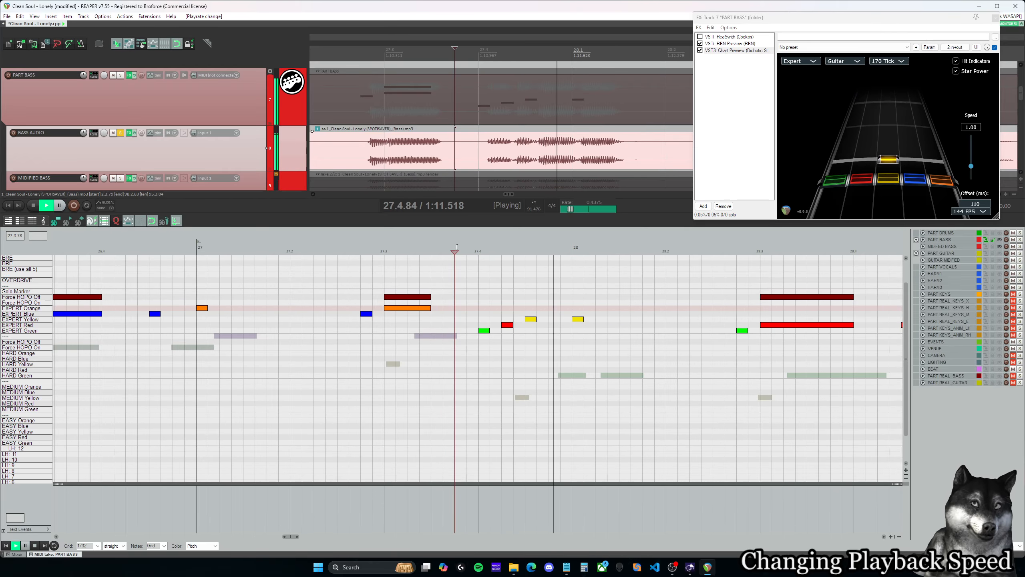
key(space)
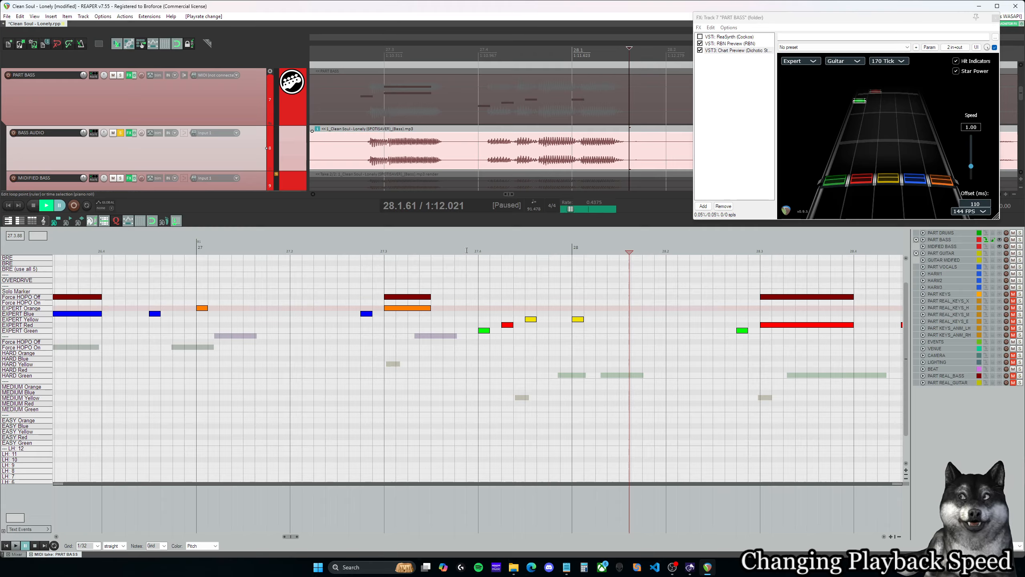
- Replay the slowed bass run from the end of beat 27.3 and place the edit cursor at 27.4.00
drag(467, 250, 445, 252)
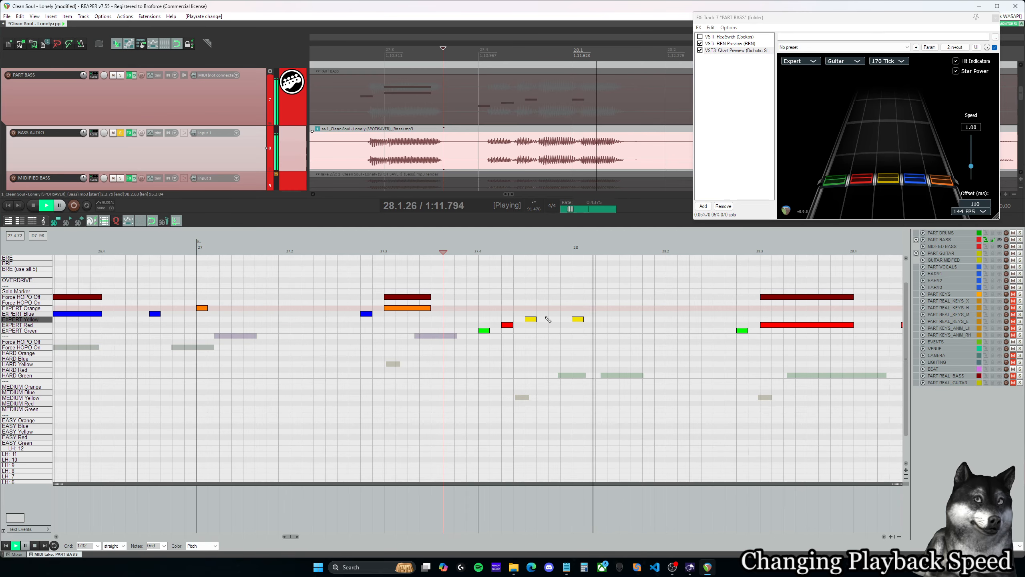
key(space)
click(505, 309)
click(529, 307)
click(482, 308)
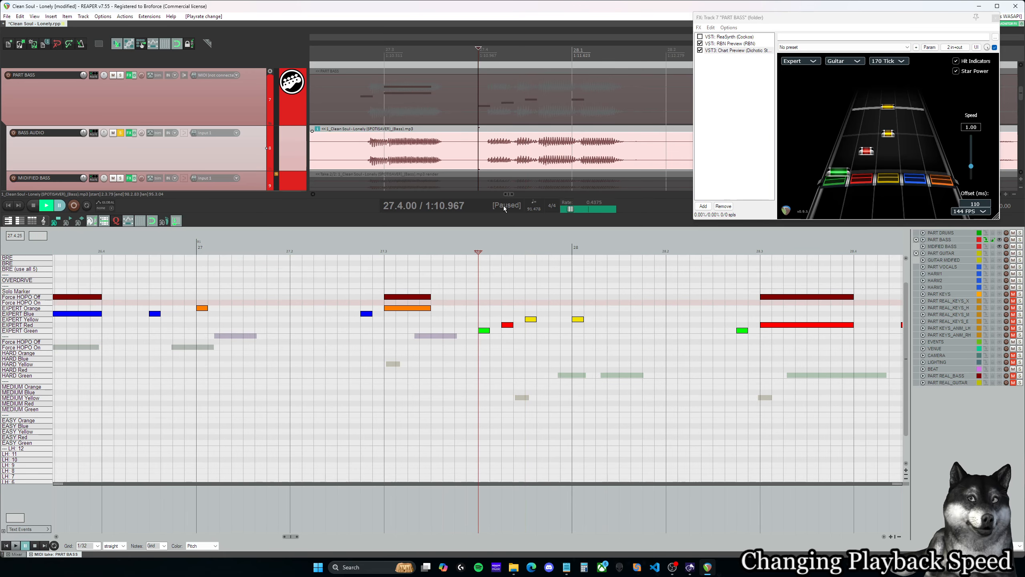
- Look through the drum, guitar and vocal audio tracks around 27.4.00, enlarging the VOCALS AUDIO track to view its waveform
scroll(540, 139, up, 5)
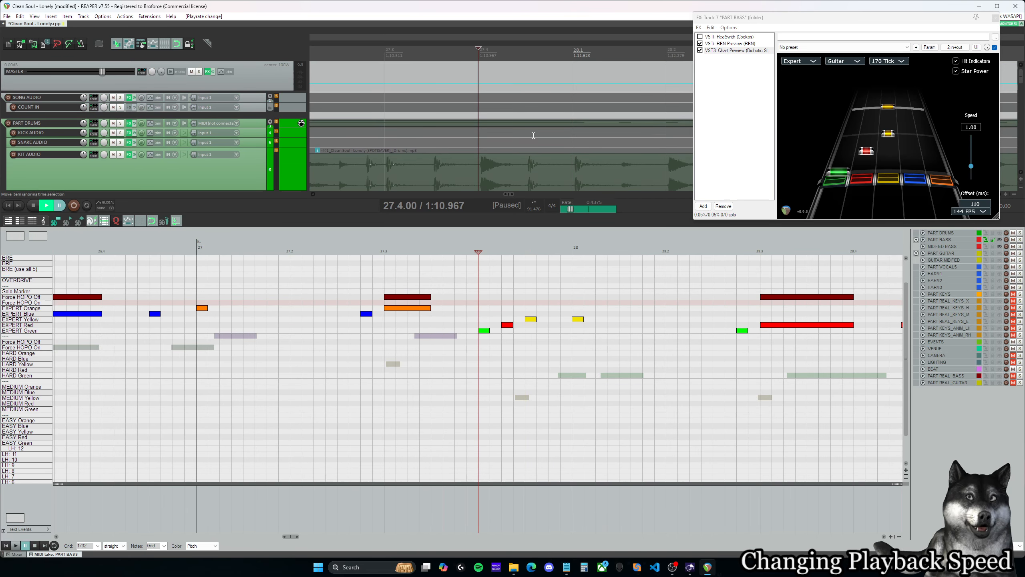
scroll(540, 139, up, 4)
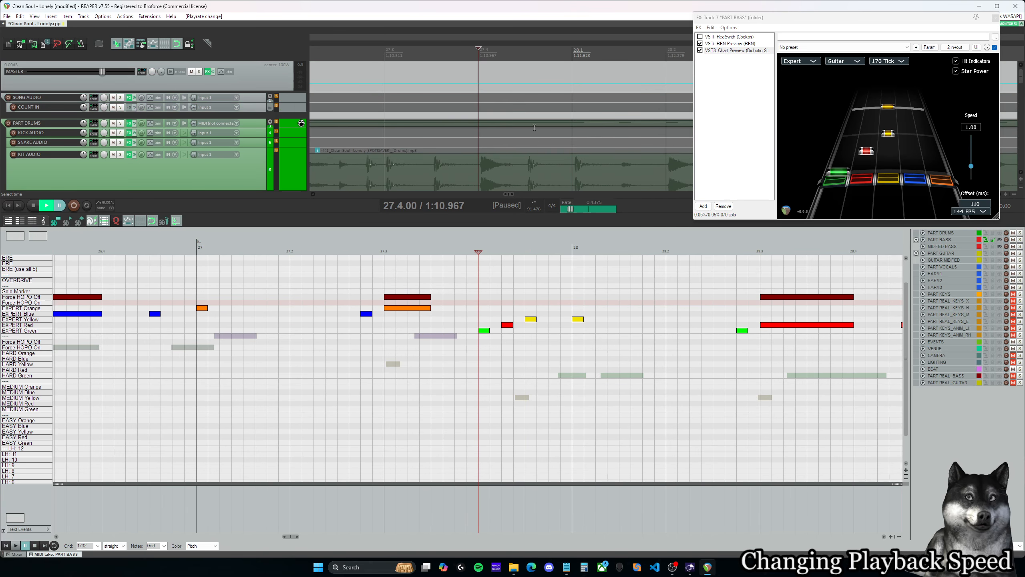
scroll(479, 83, down, 5)
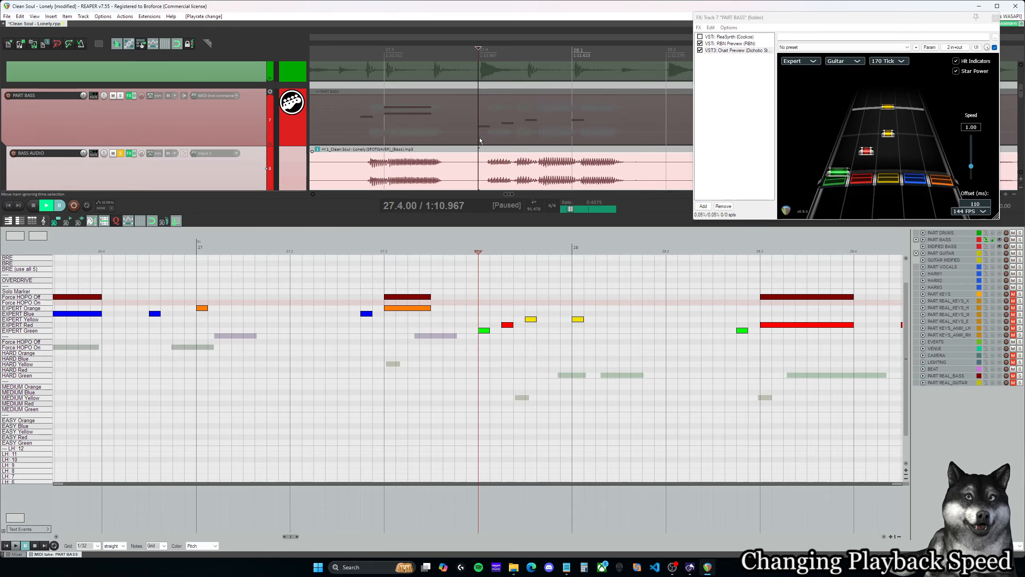
scroll(479, 121, down, 2)
scroll(479, 134, down, 4)
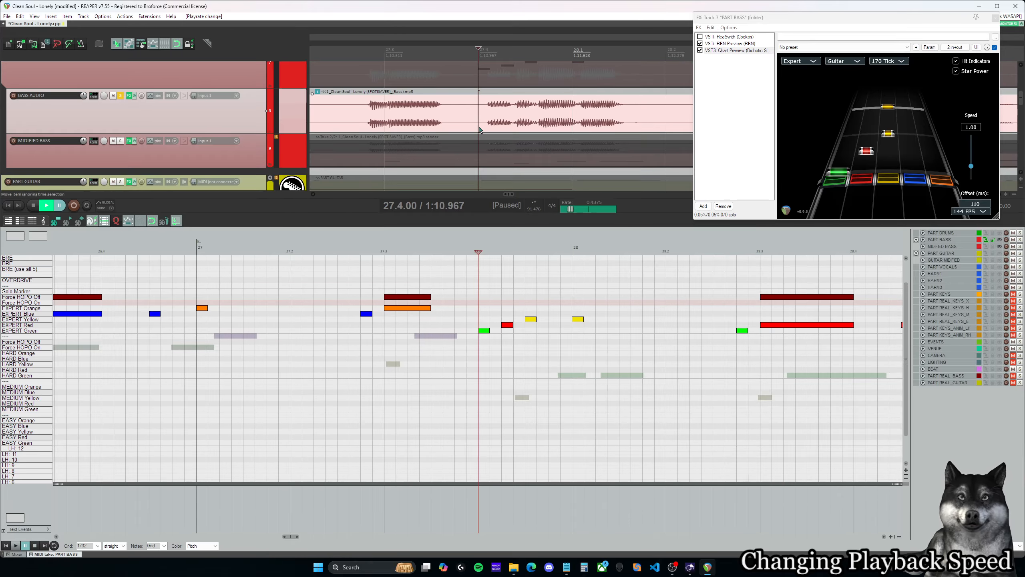
scroll(479, 112, down, 3)
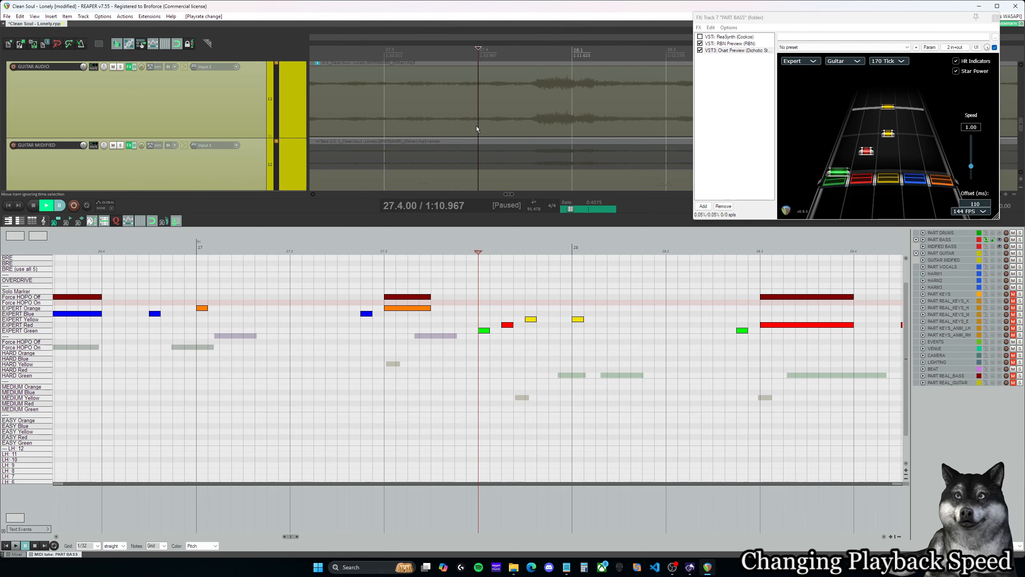
scroll(489, 122, down, 4)
scroll(484, 124, down, 1)
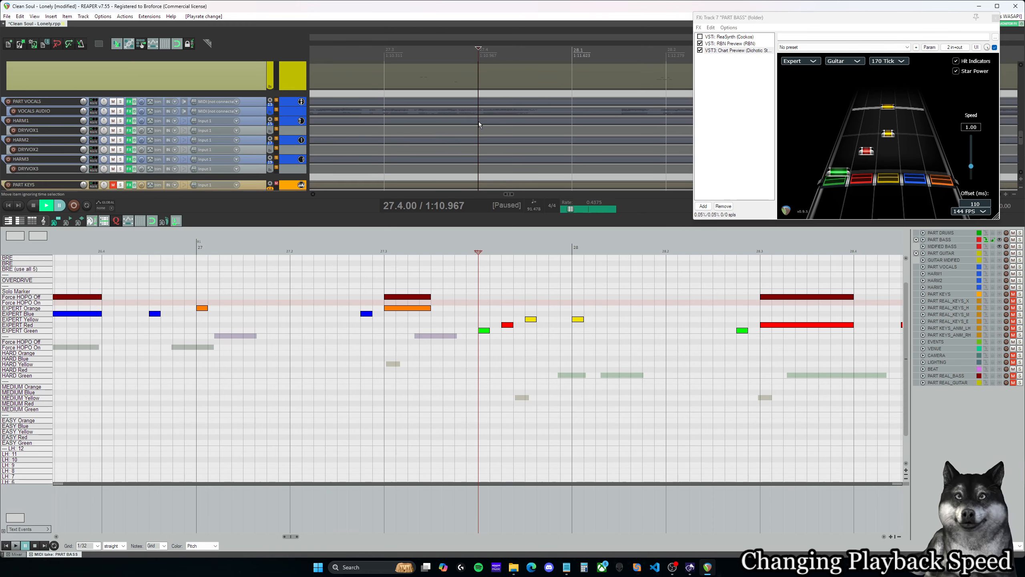
drag(247, 115, 246, 158)
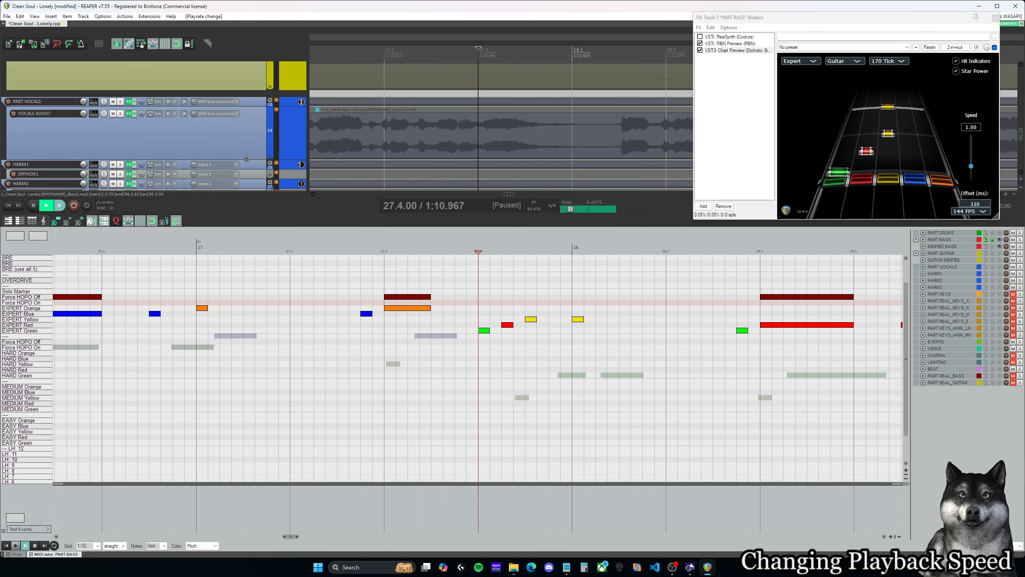
scroll(484, 127, up, 8)
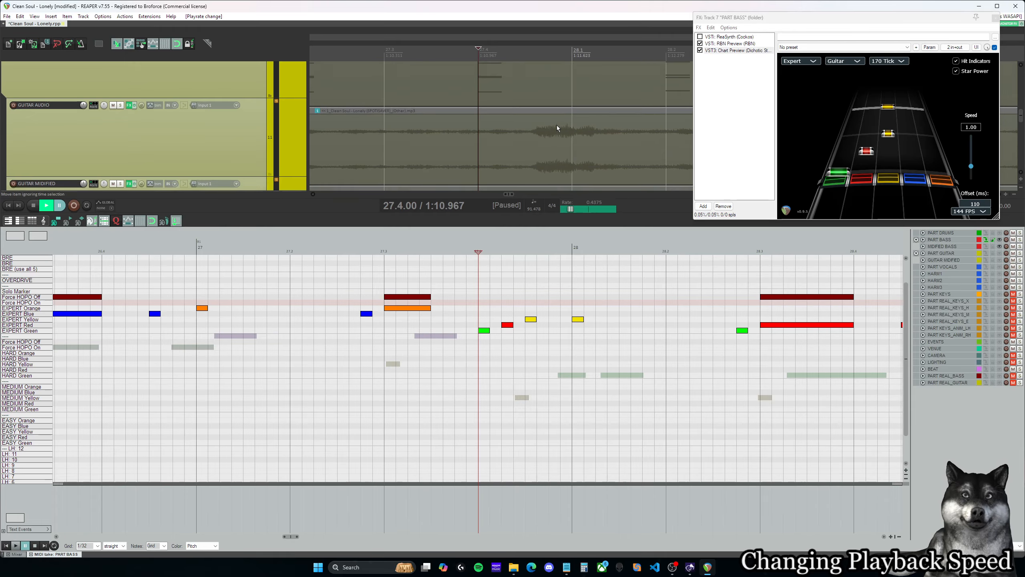
- Move the edit cursor through the green, red and yellow notes from 27.4.00 to 27.4.63 to compare them with the bass waveform
click(489, 247)
click(479, 247)
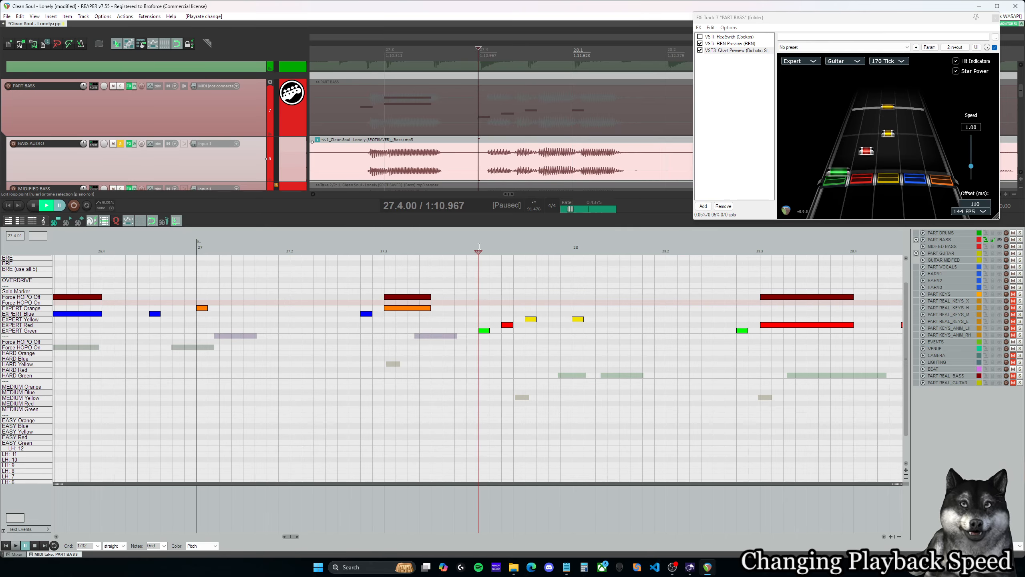
click(502, 247)
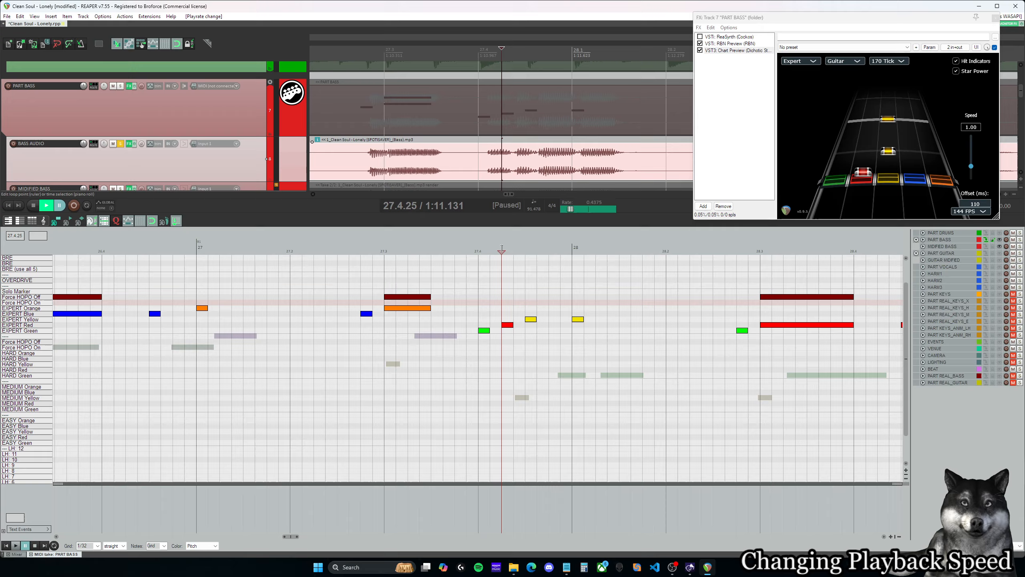
click(525, 248)
click(538, 247)
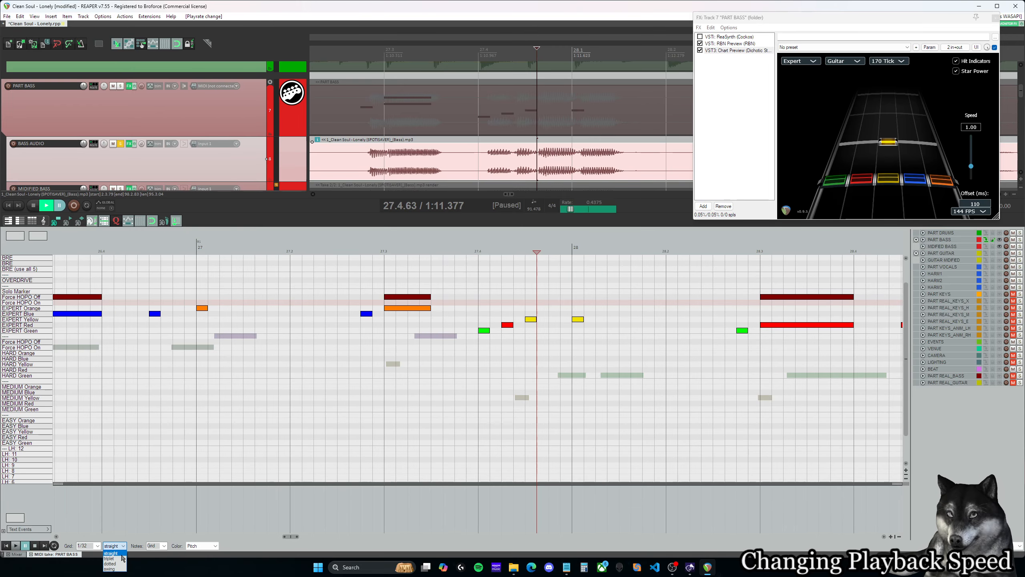
- Set the 1/32 grid to triplet and play the run from 27.4.00 at a playback rate of about 0.46
click(122, 558)
scroll(571, 210, up, 3)
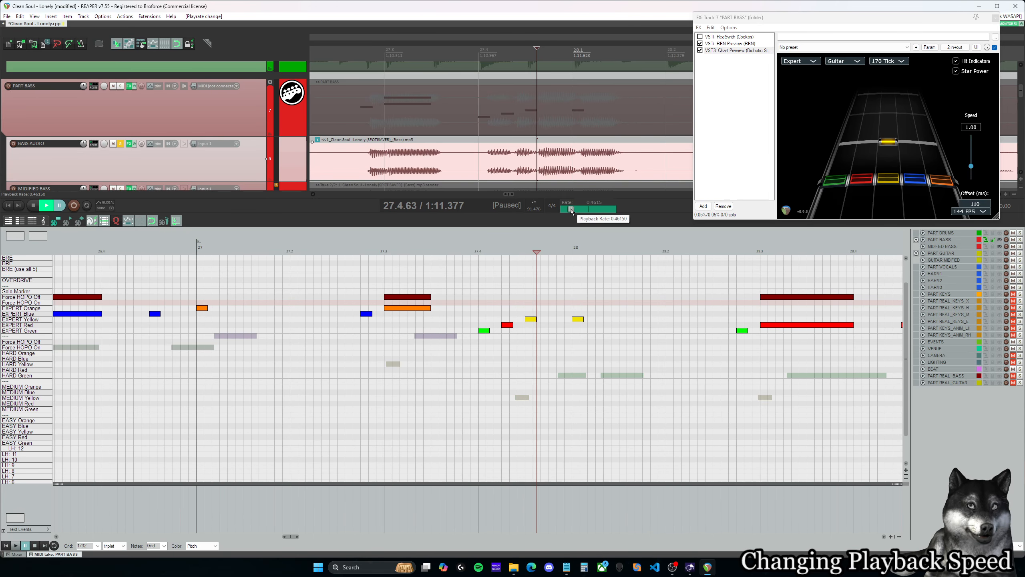
click(480, 248)
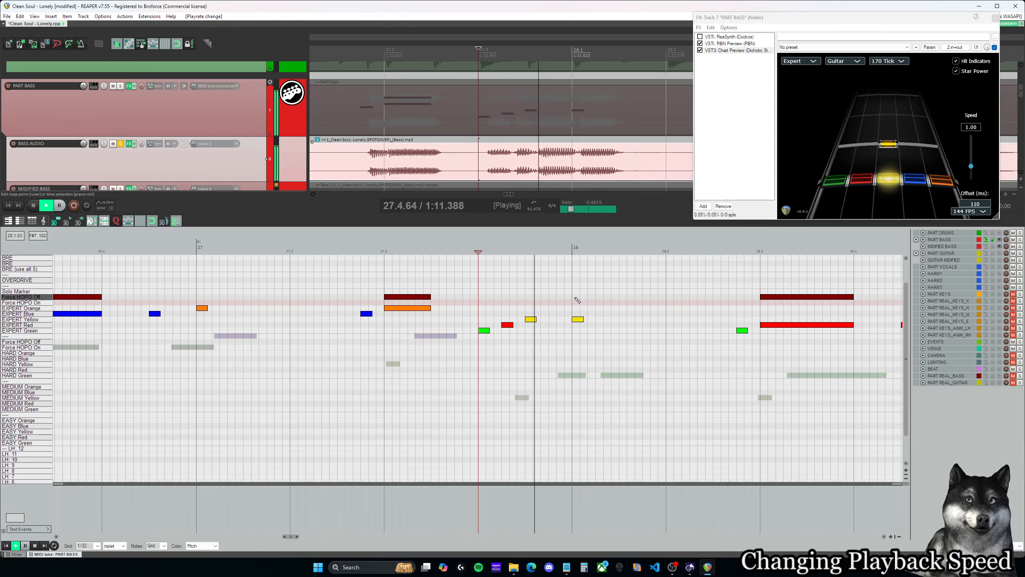
- Turn off pitch preservation for playback rate changes and play the slowed run from just before 27.4.00
right_click(581, 211)
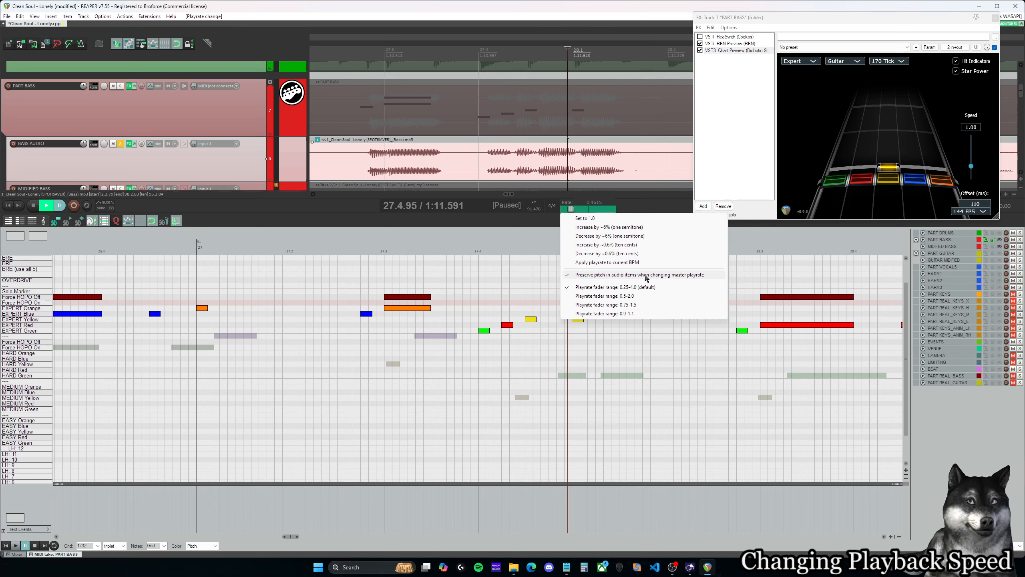
click(633, 274)
click(470, 251)
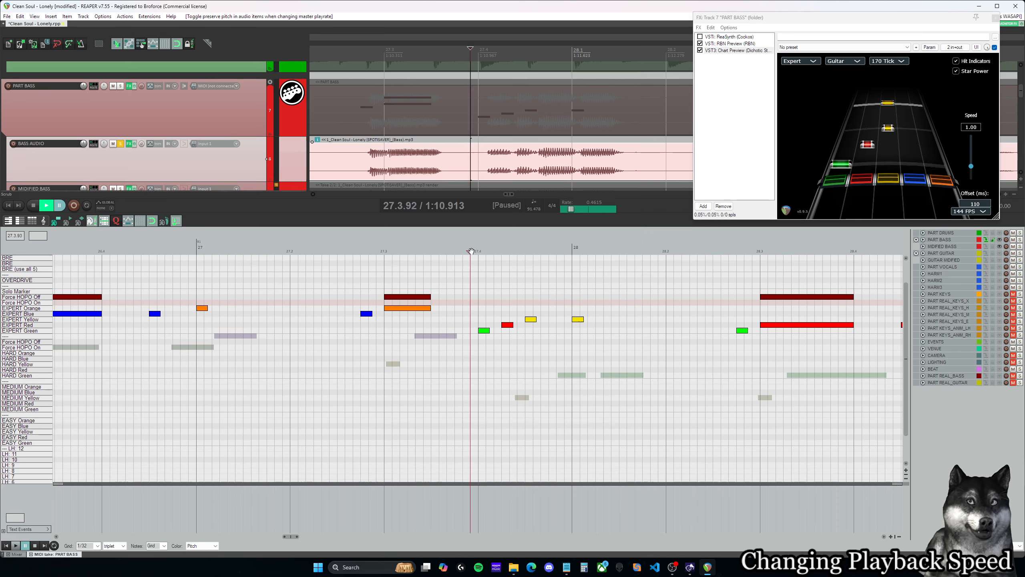
key(space)
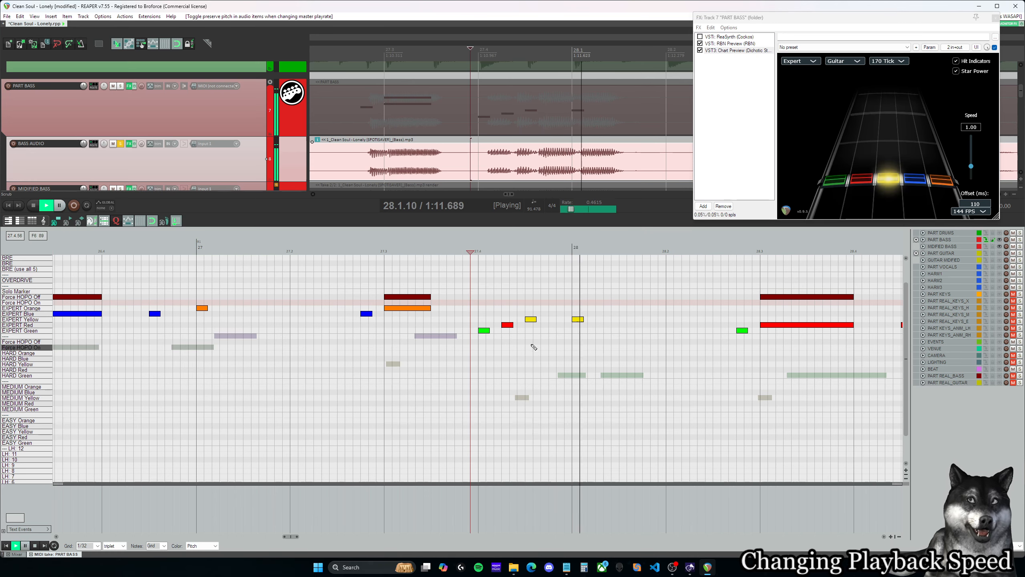
key(space)
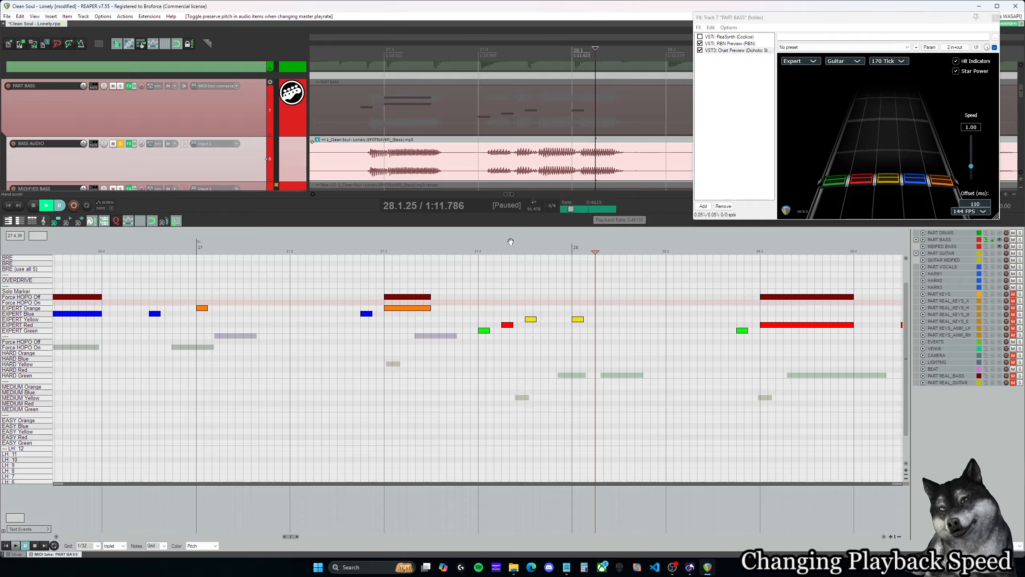
click(466, 250)
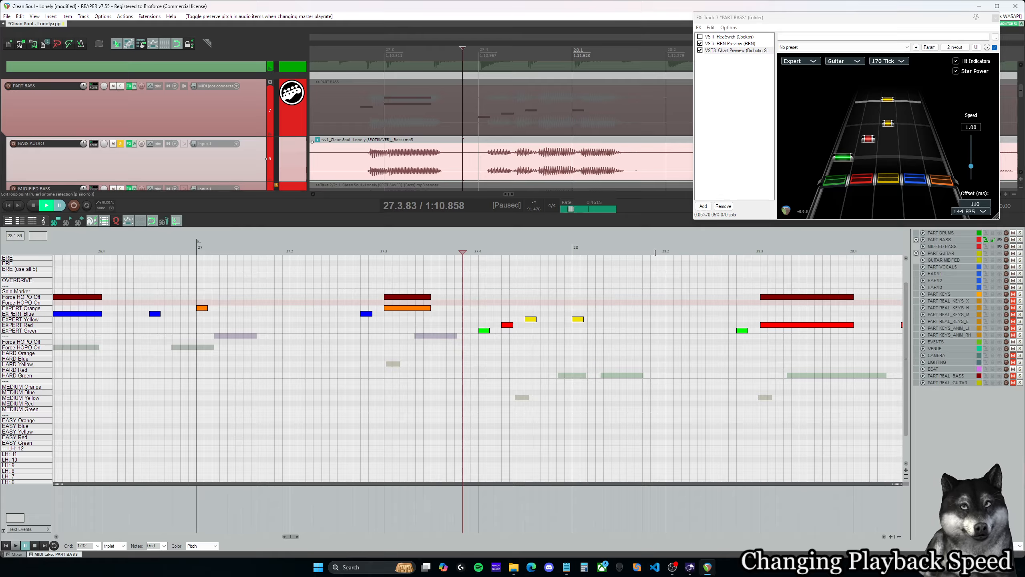
- Turn pitch preservation for playback rate changes back on and reset the playback rate to 1.0
right_click(563, 210)
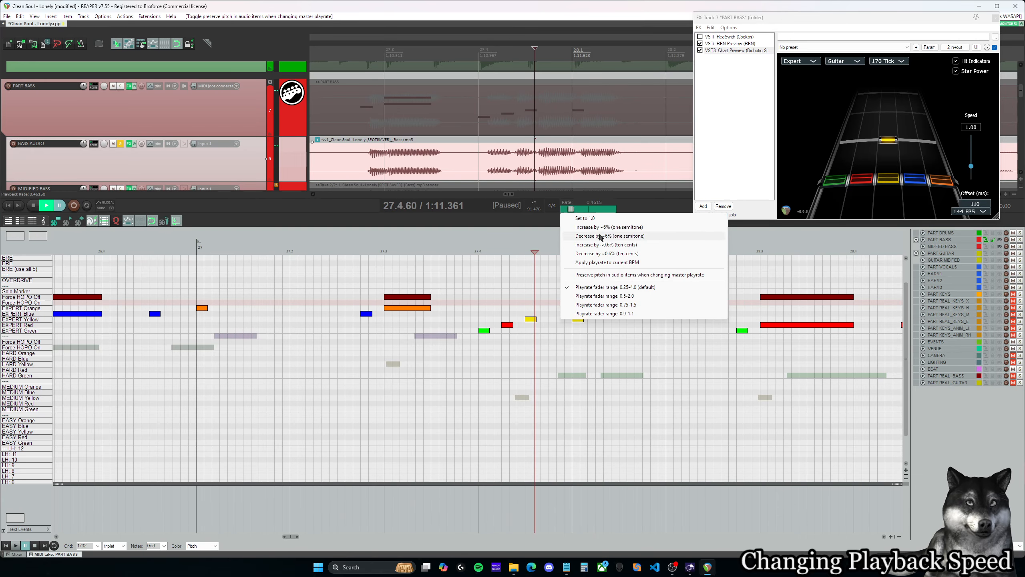
click(604, 275)
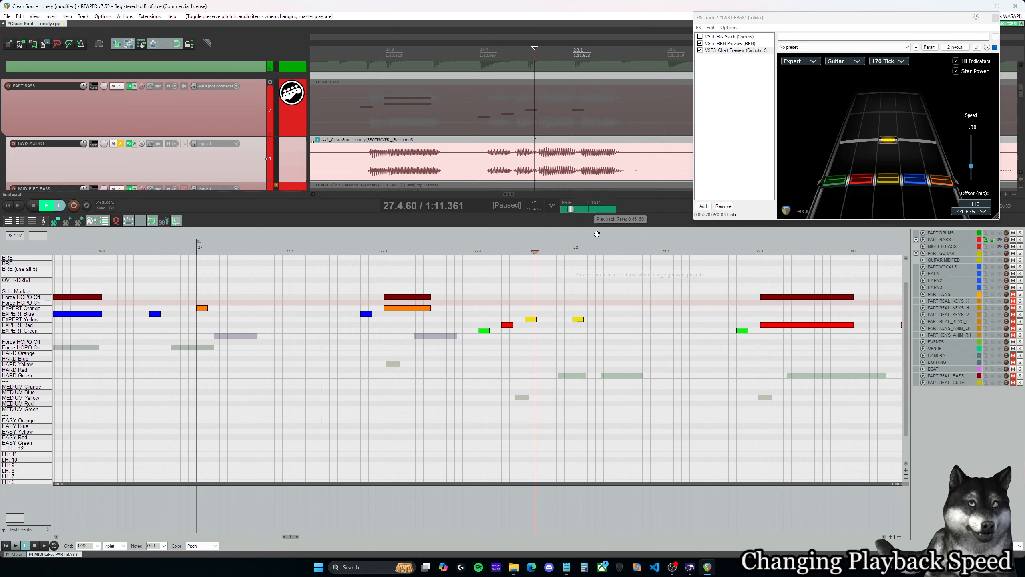
double_click(589, 209)
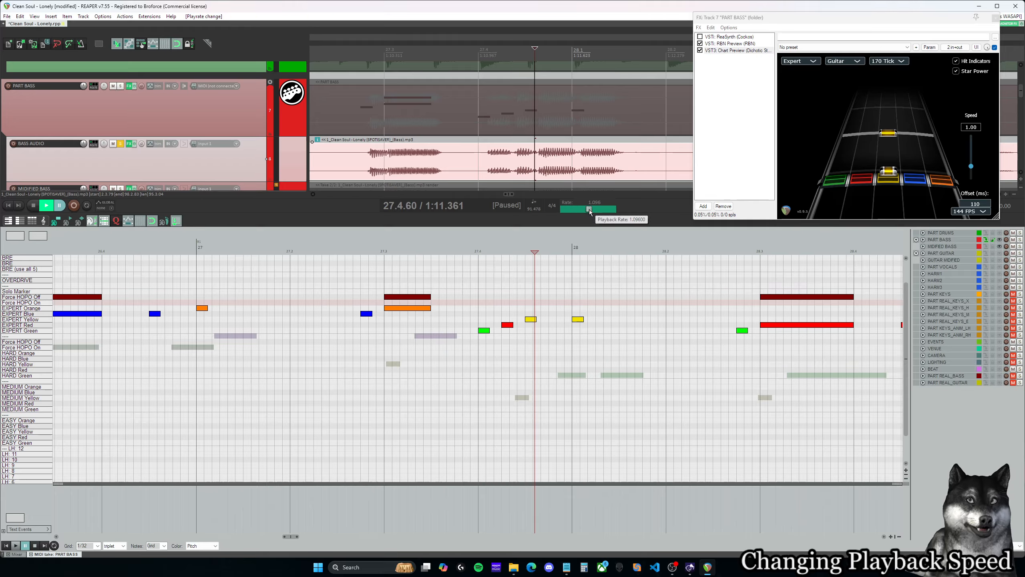
- Play the isolated bass at normal speed from 27.3.92 through the run into measure 28
click(471, 249)
key(space)
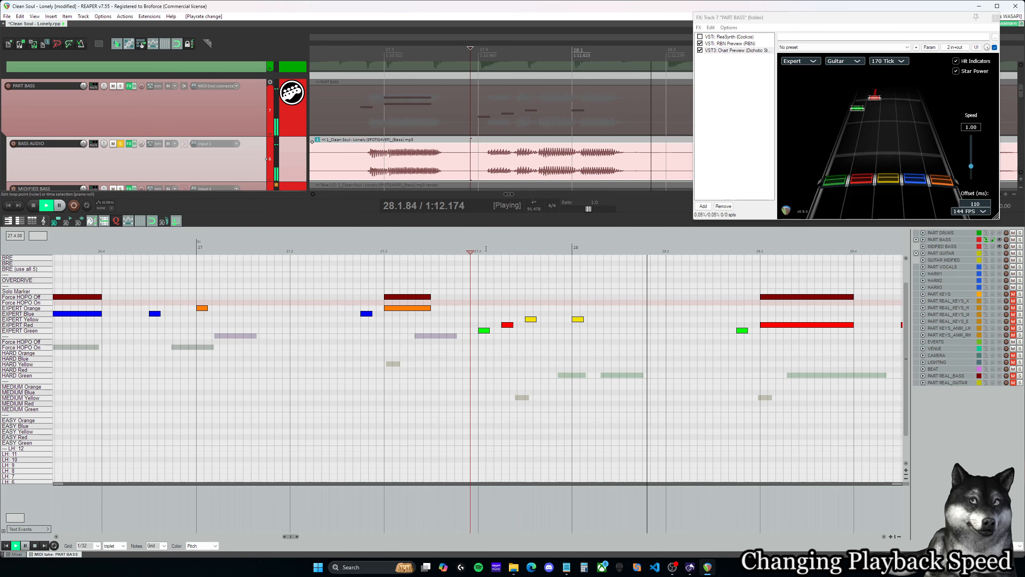
key(space)
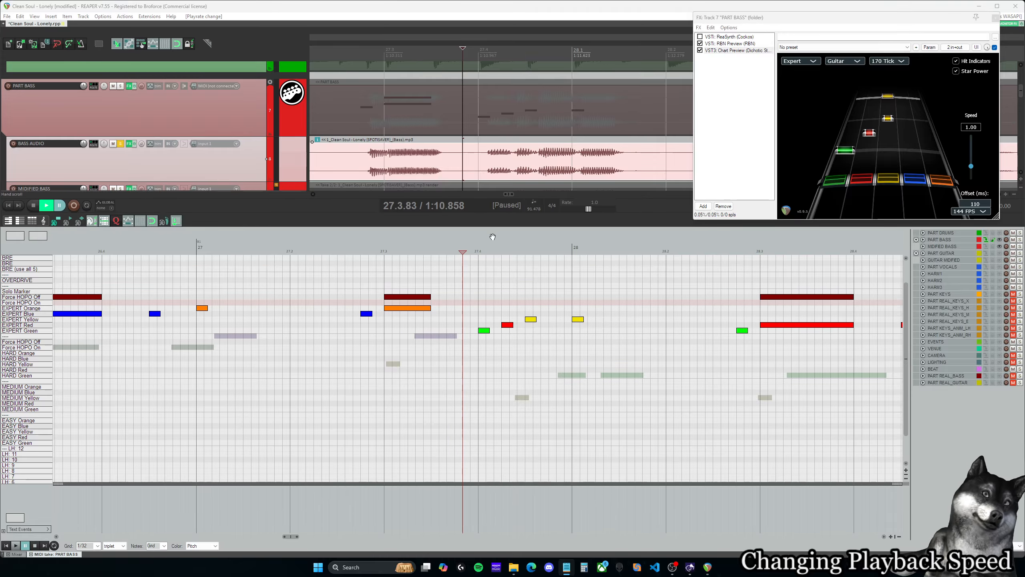
- Place the edit cursor at 27.4.00 and play the green-red-yellow run from there in two short bursts
click(471, 250)
click(465, 251)
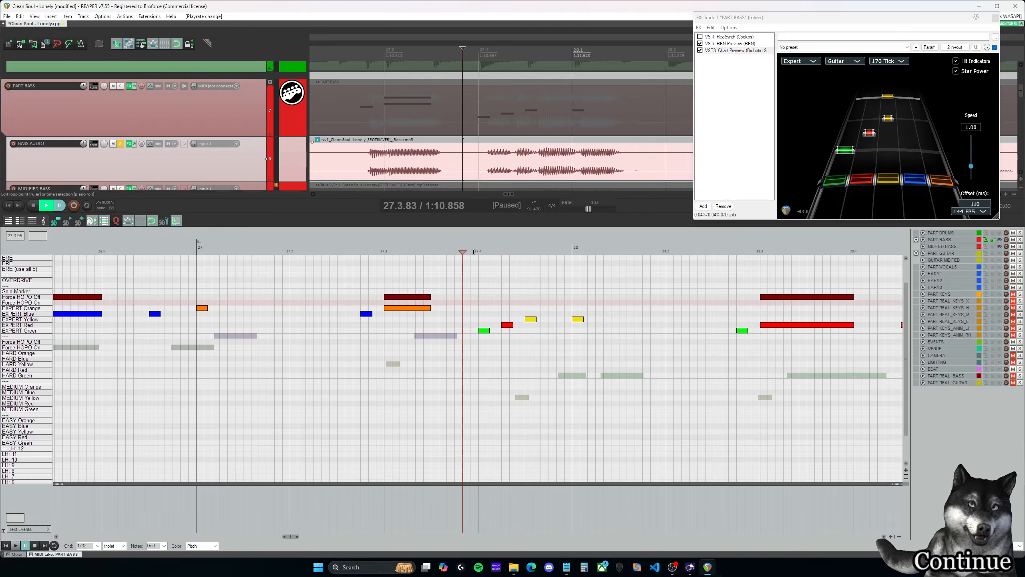
click(473, 251)
click(477, 251)
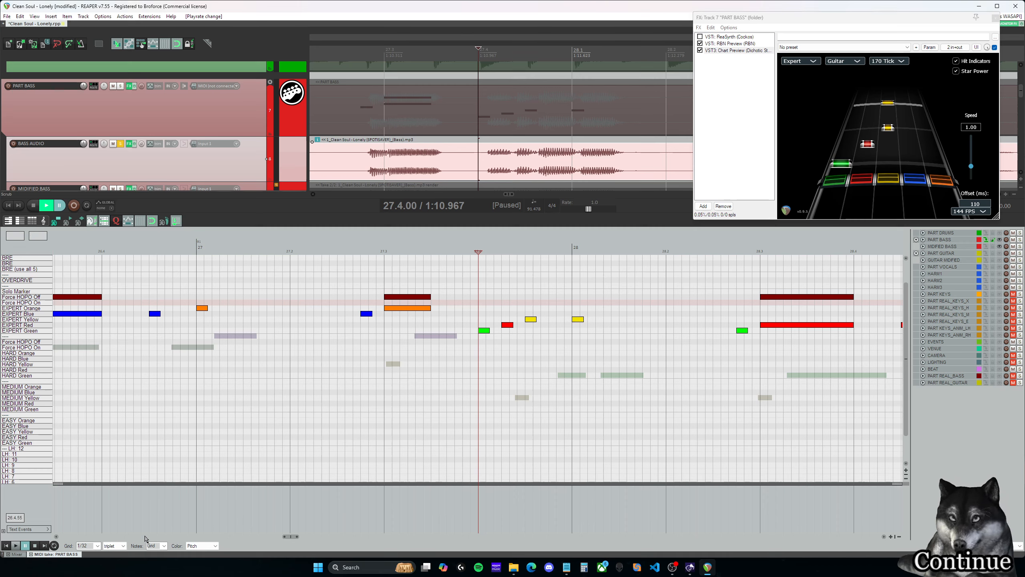
key(space)
key(space)
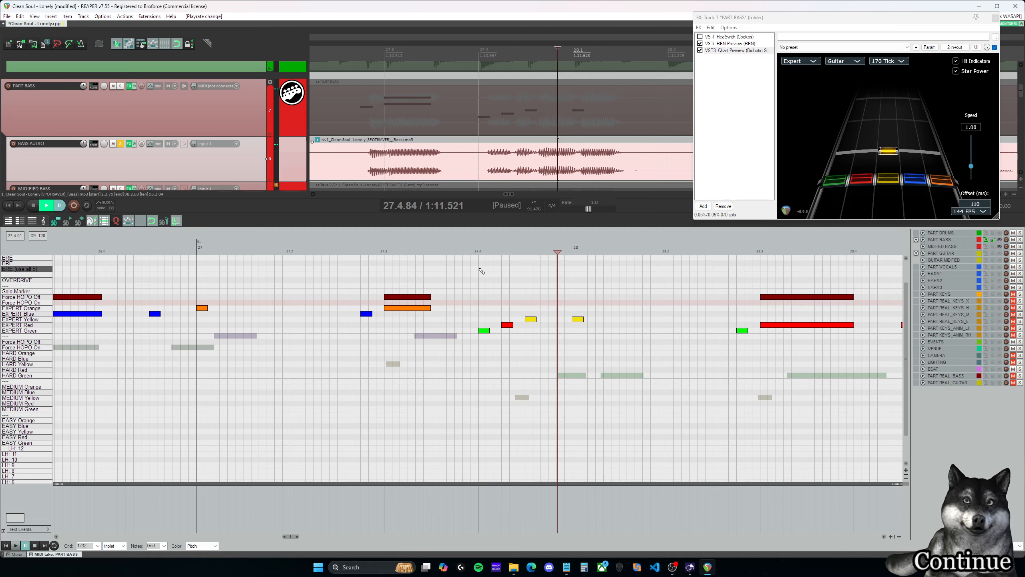
click(479, 252)
key(space)
key(space)
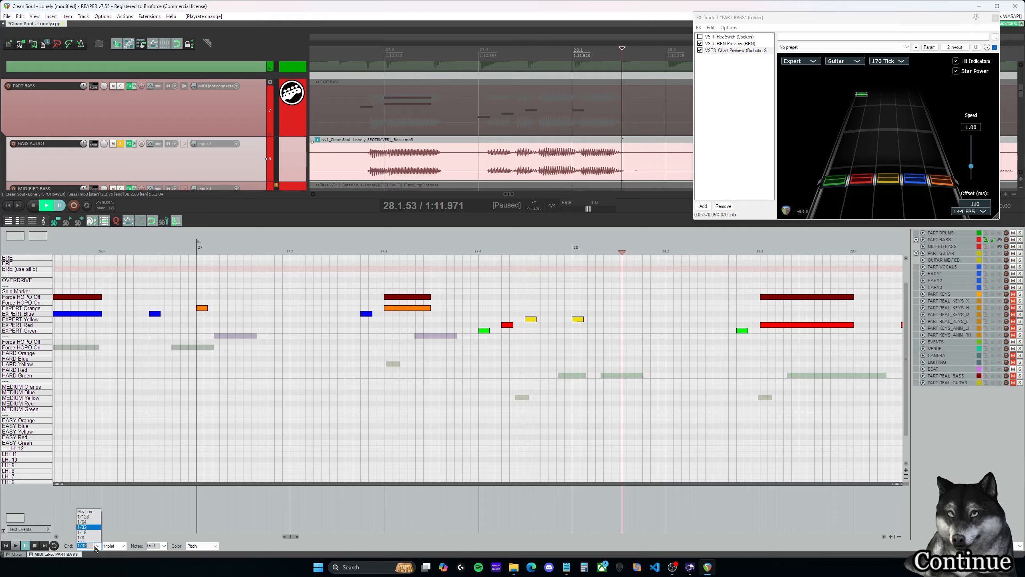
- Set the grid to 1/16 triplets and move the run's red and yellow notes to 27.4.33 and 27.4.67
click(83, 532)
mouse_move(530, 322)
mouse_down()
mouse_move(547, 321)
mouse_move(516, 328)
mouse_up()
click(483, 301)
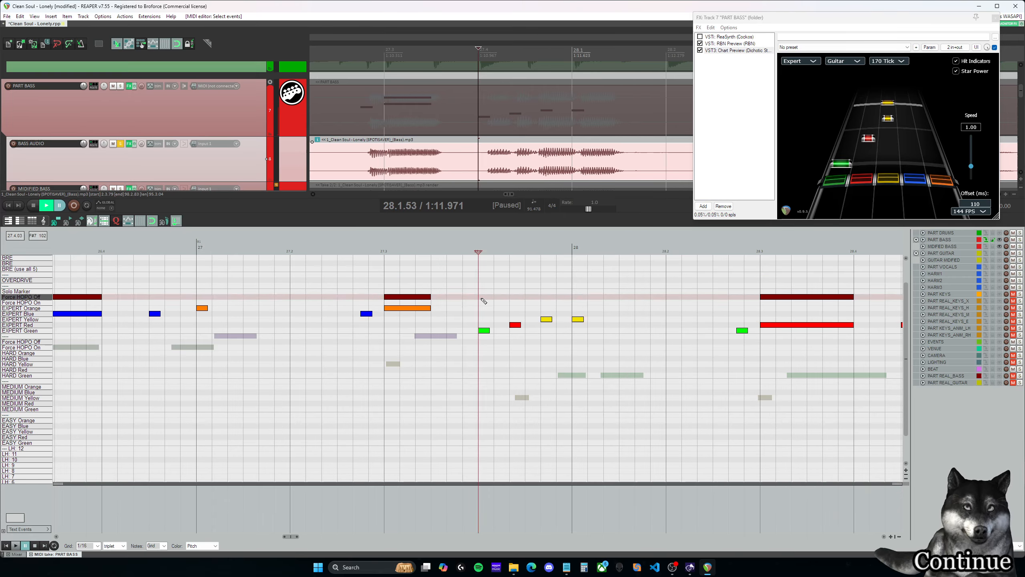
click(511, 299)
click(545, 300)
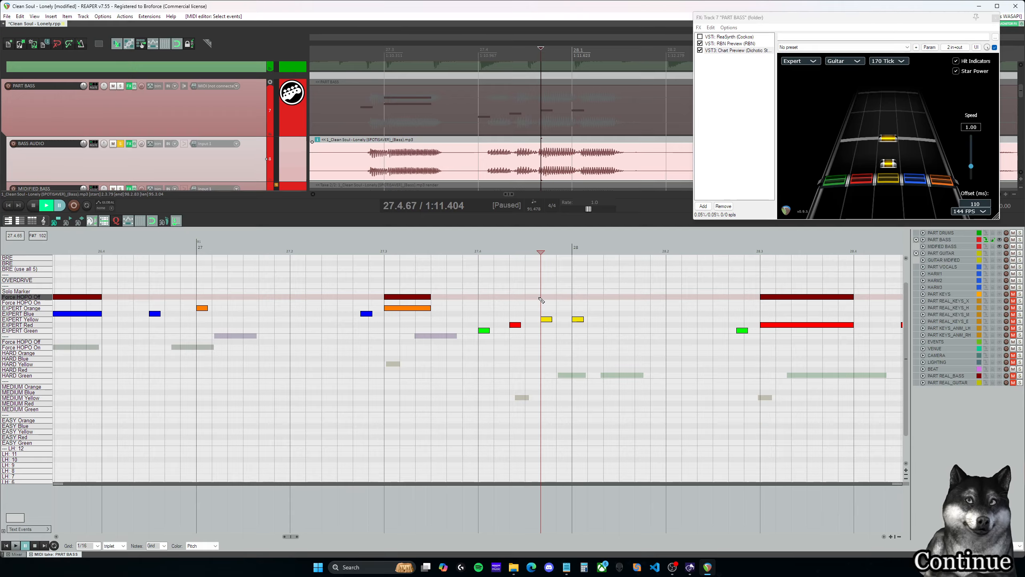
- Play the triplet-spaced run from 27.4.00 into measure 28 at normal speed
click(512, 298)
click(477, 297)
key(space)
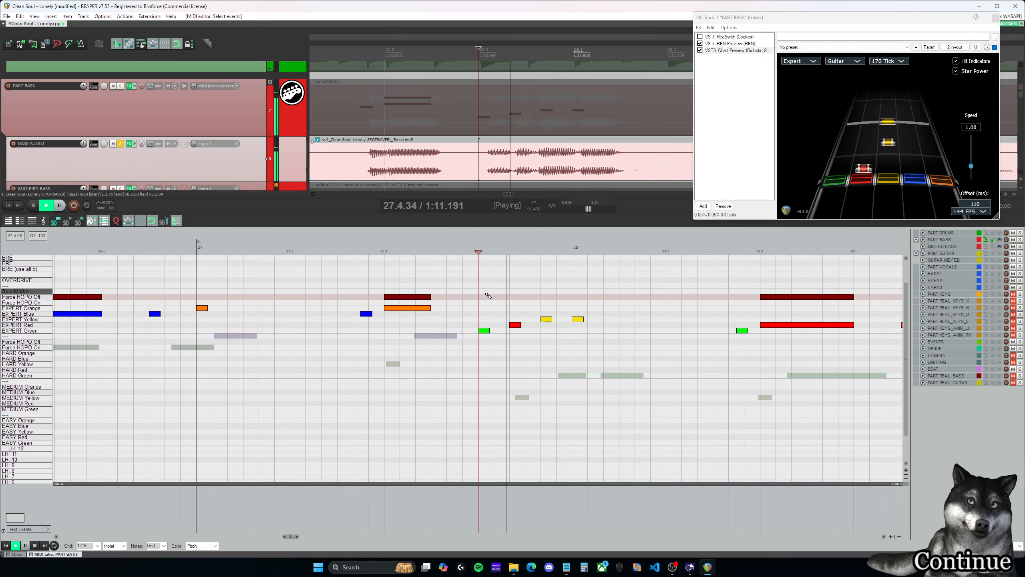
click(468, 296)
key(ctrl+space)
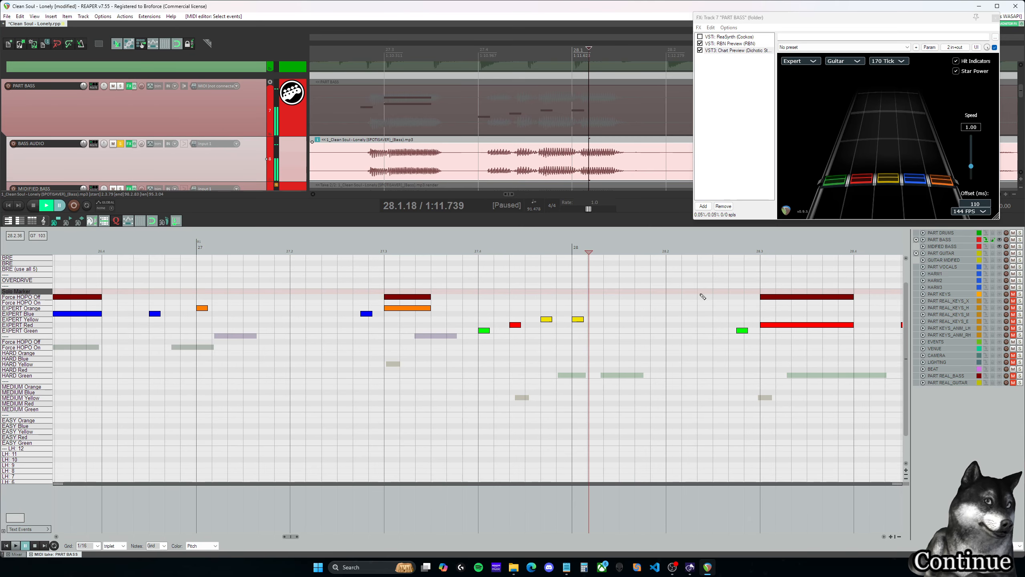
- Lower the playback rate to 0.4 and play the triplet-spaced run from 27.4.00
drag(586, 214, 567, 214)
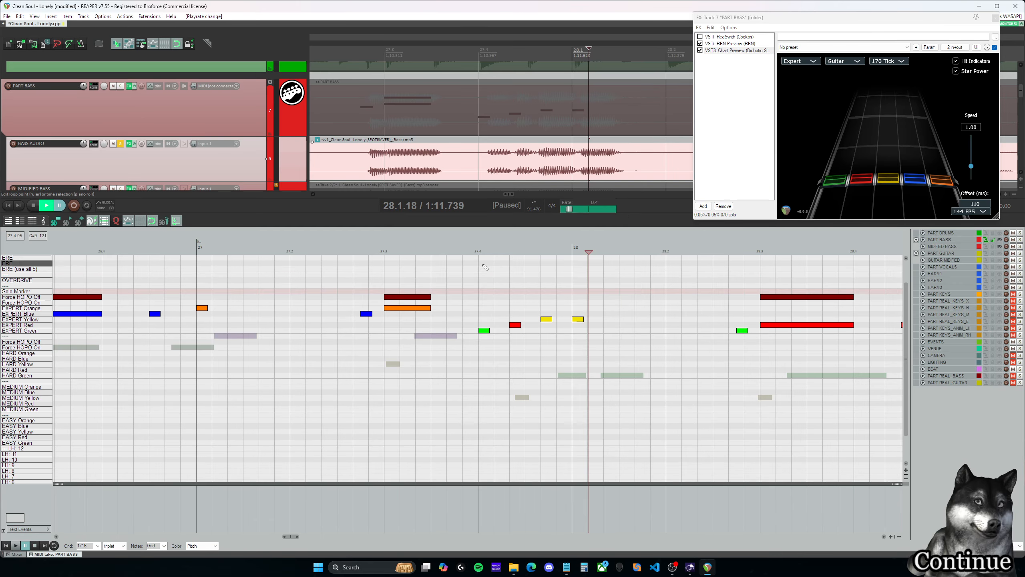
click(480, 269)
key(space)
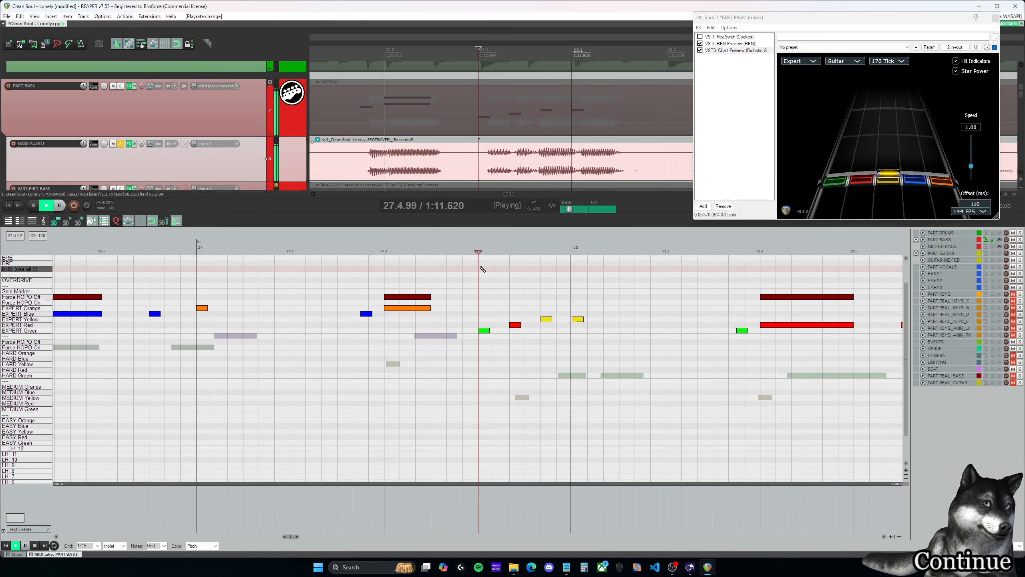
key(ctrl+space)
- Undo the red and yellow note moves and play the original run from 27.4.00 at playback rate 1.0
click(547, 281)
click(512, 293)
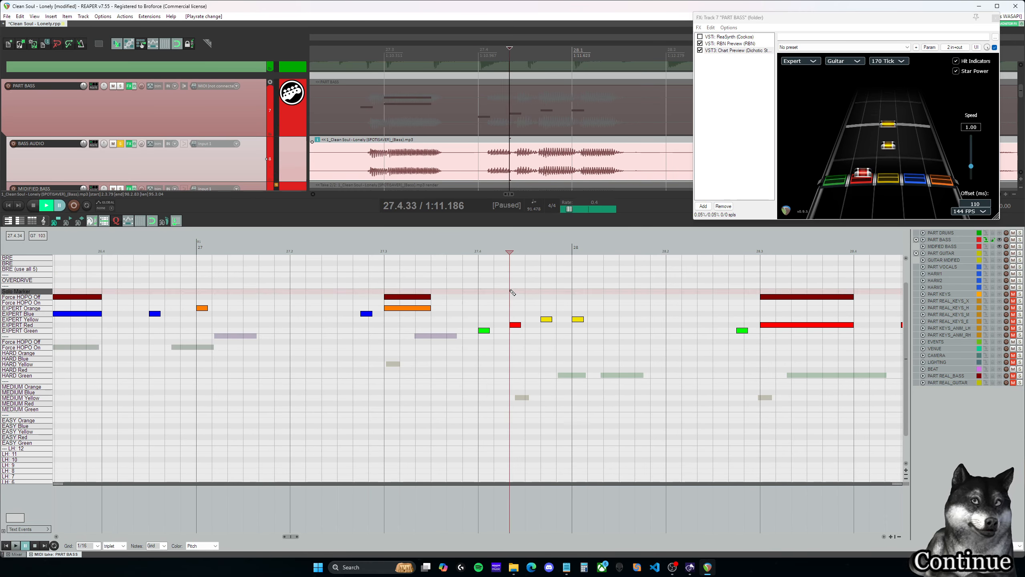
click(494, 298)
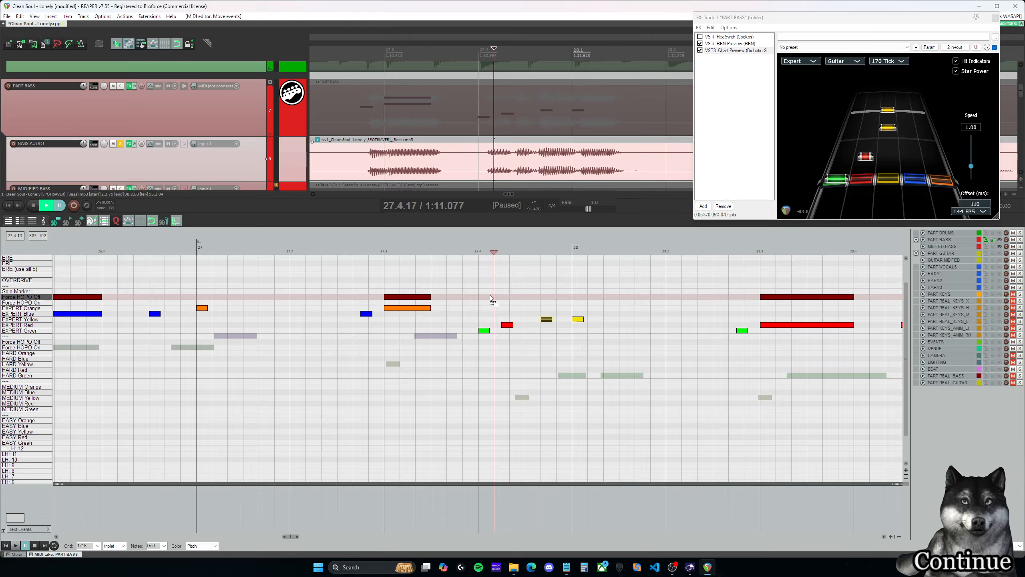
click(481, 294)
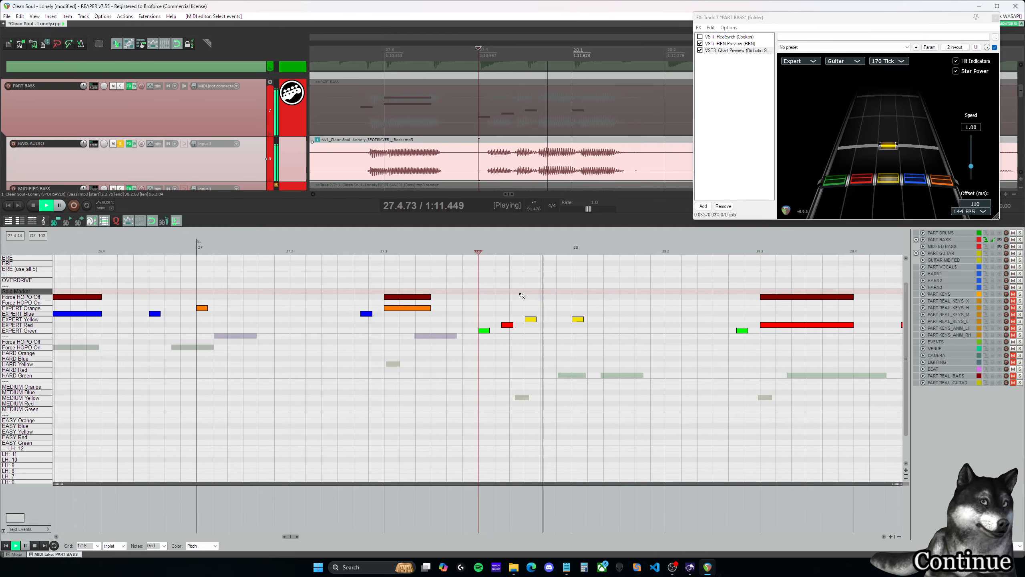
key(ctrl+space)
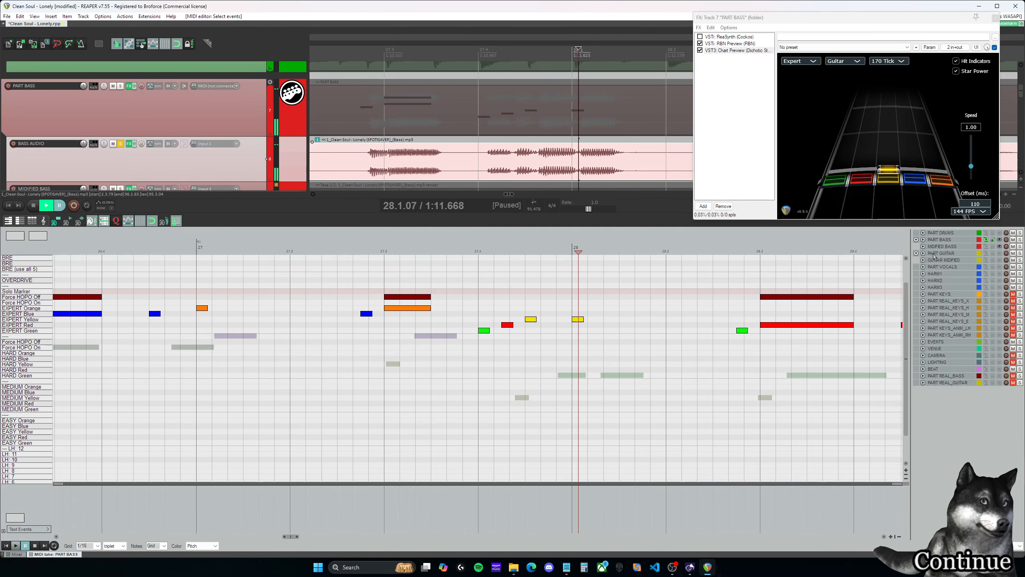
- Lower the playback rate to 0.5125 and play the bass from 27.2.33 through the run into measure 28
click(386, 271)
drag(588, 208, 573, 209)
key(space)
key(space)
click(329, 289)
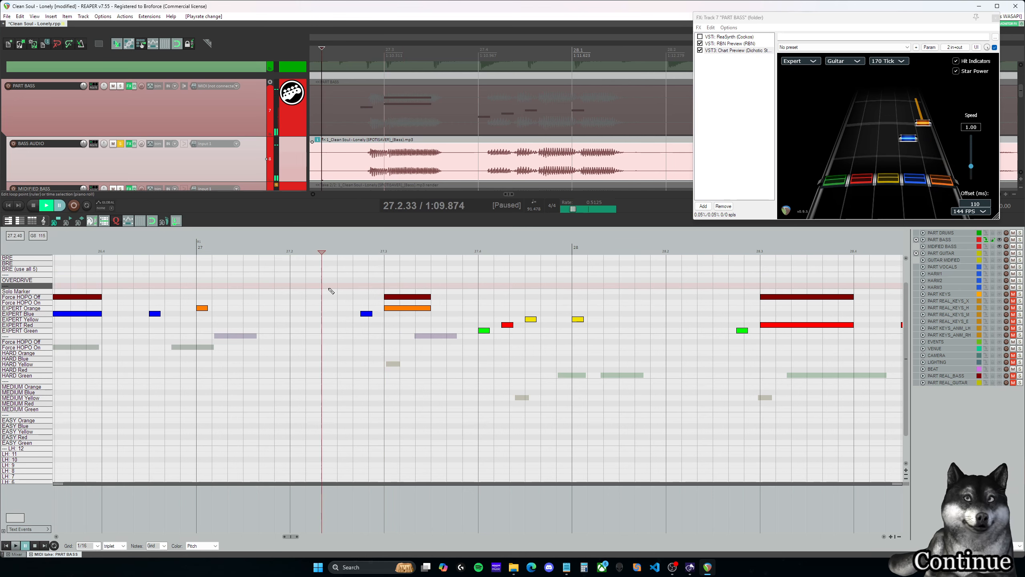
key(space)
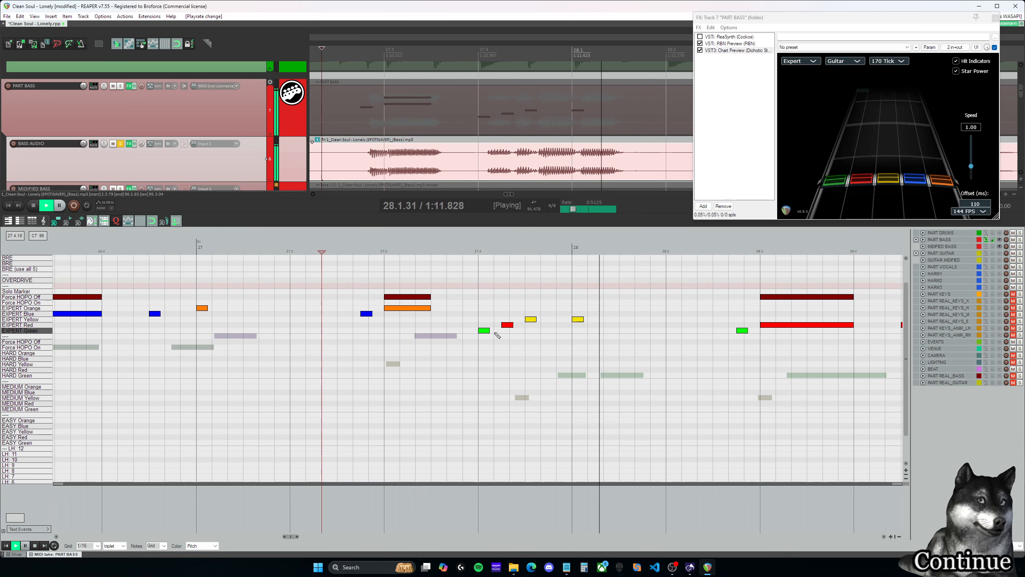
key(space)
- Play the slowed run again from 27.4.00 and return the edit cursor to its start
click(478, 303)
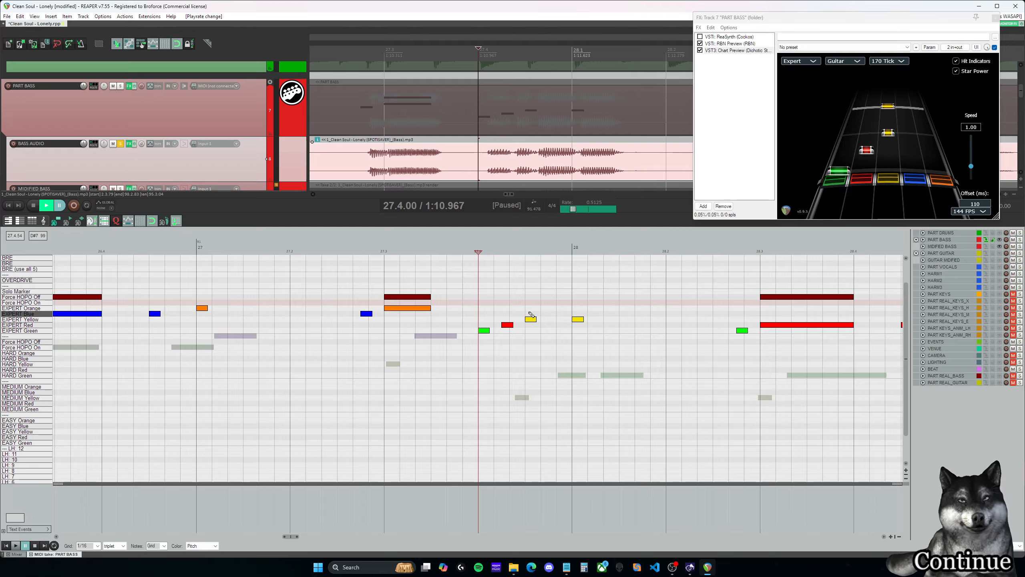
key(space)
key(space)
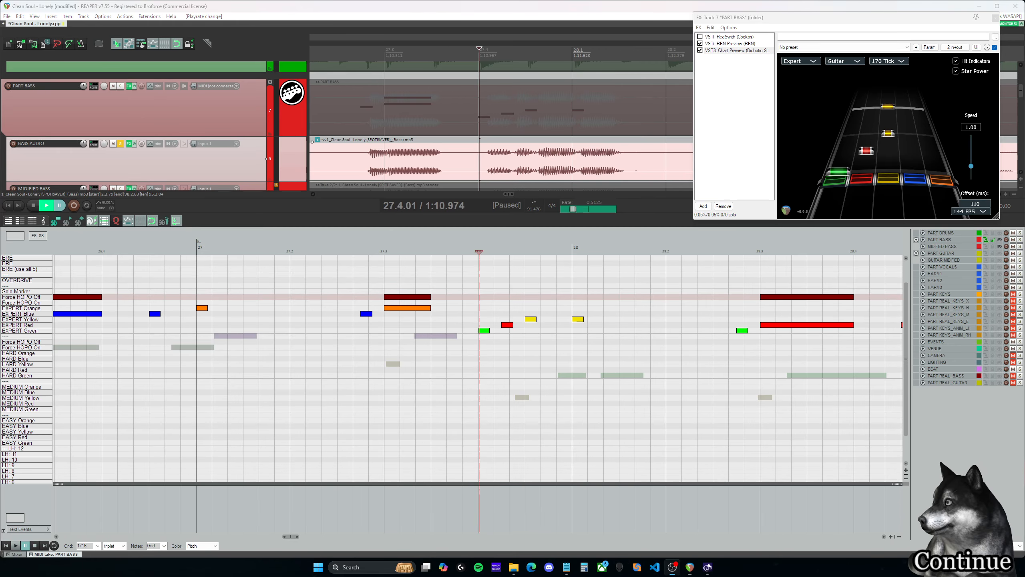
click(478, 252)
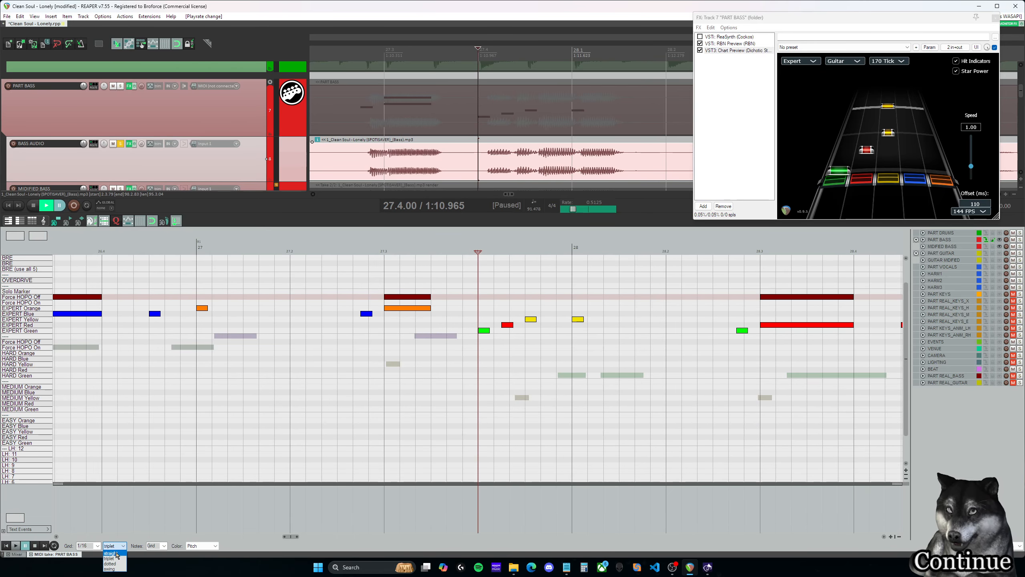
- Switch the grid to straight and scrub the edit cursor across the run from 27.4.00 and back
click(117, 553)
drag(477, 251, 488, 252)
drag(488, 252, 539, 251)
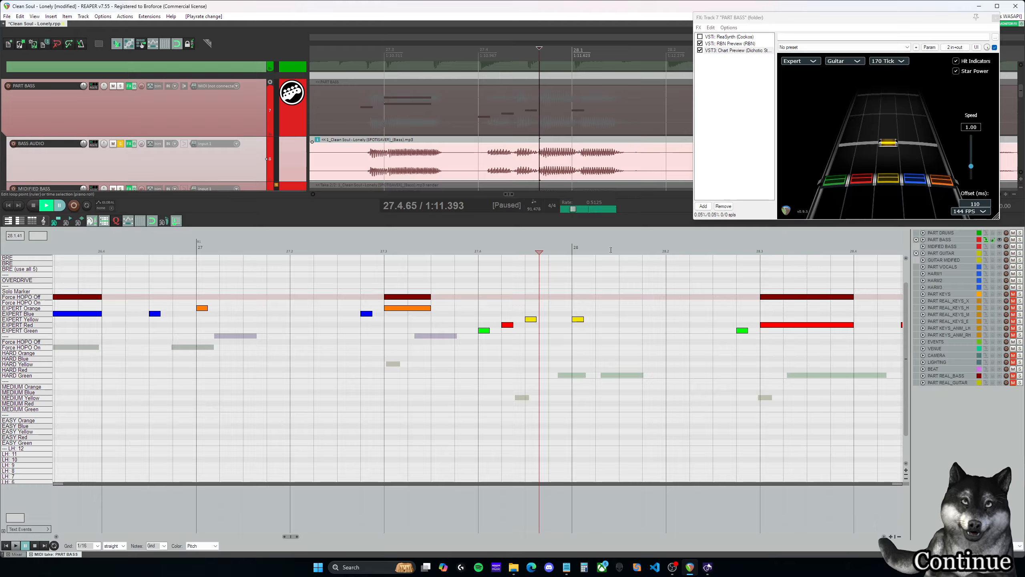
drag(537, 252, 477, 252)
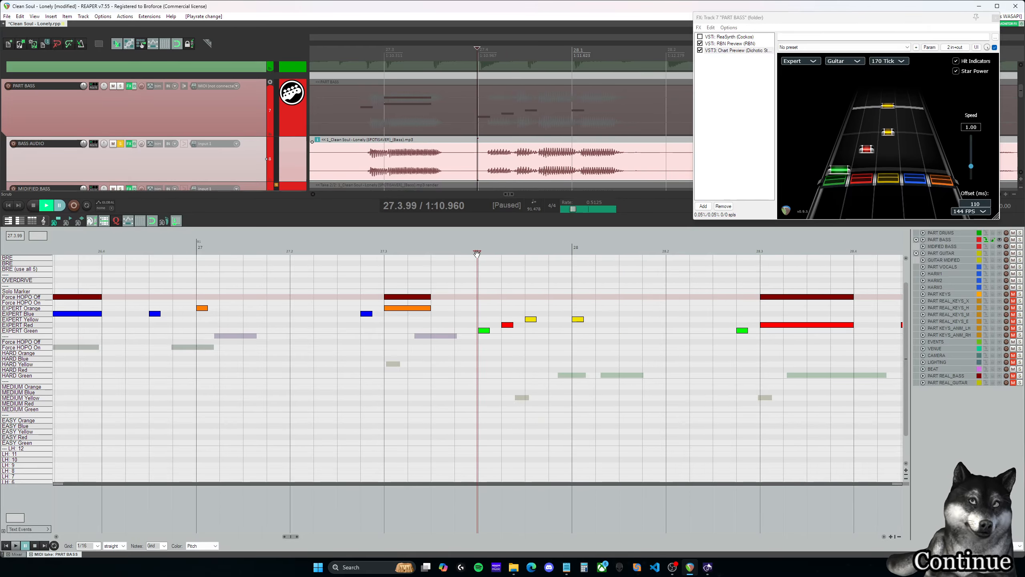
- Play the slowed run from 27.3.99 and reset the playback rate to 1.0
key(space)
key(space)
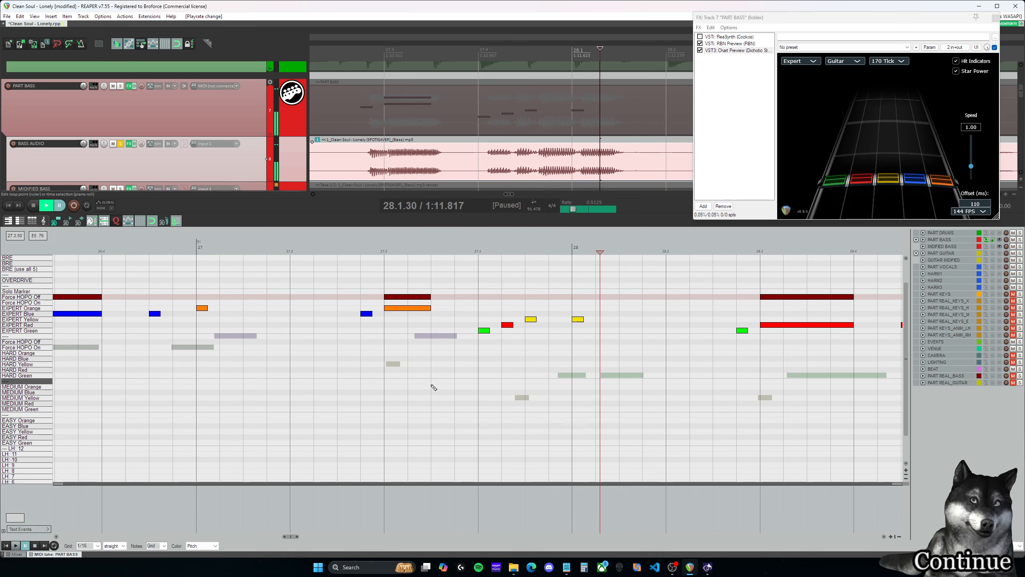
scroll(425, 376, down, 2)
double_click(588, 209)
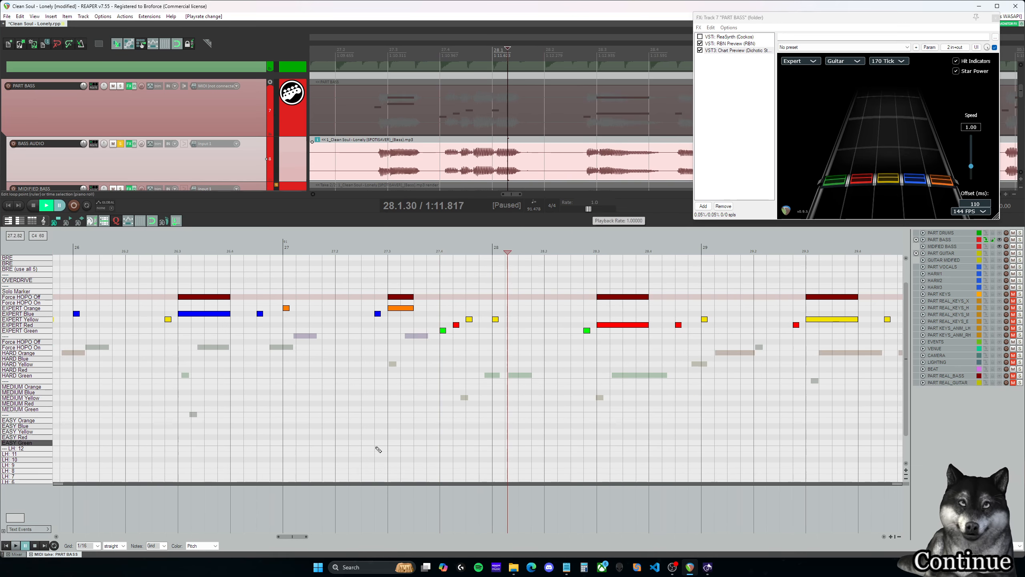
- Go back to the matching green-red-yellow run at 23.4.00 and play the isolated bass from there
drag(300, 537, 270, 535)
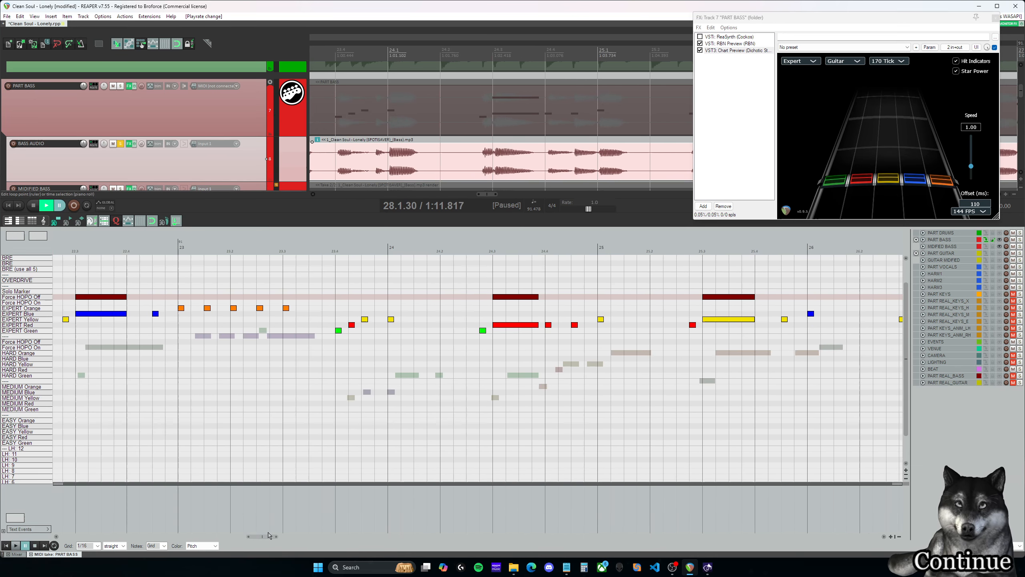
click(334, 247)
key(space)
- Take the BASS AUDIO track out of solo and play the run at 23.4.00 with the full mix
key(space)
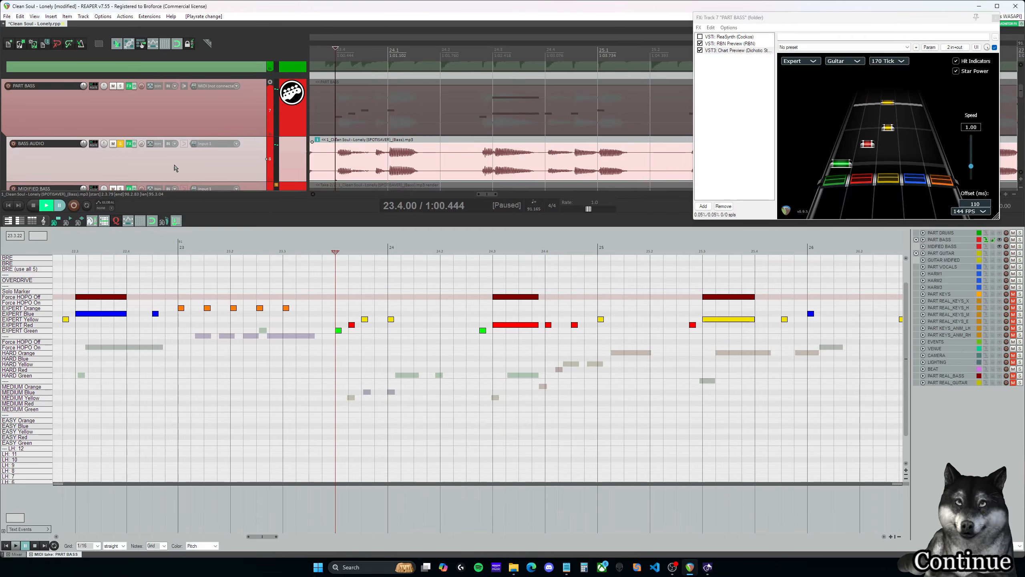
click(120, 143)
key(space)
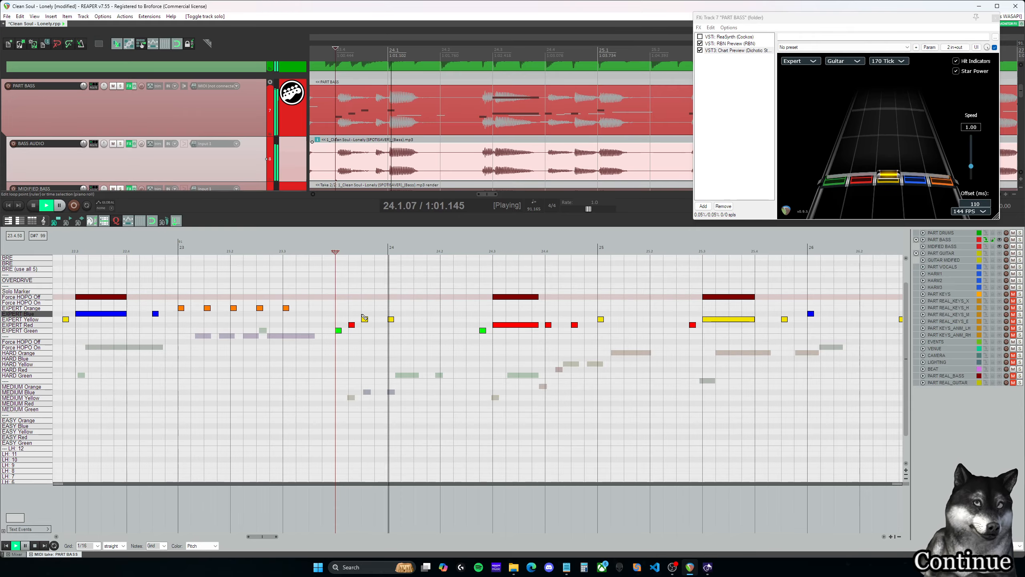
key(space)
key(space)
key(space)
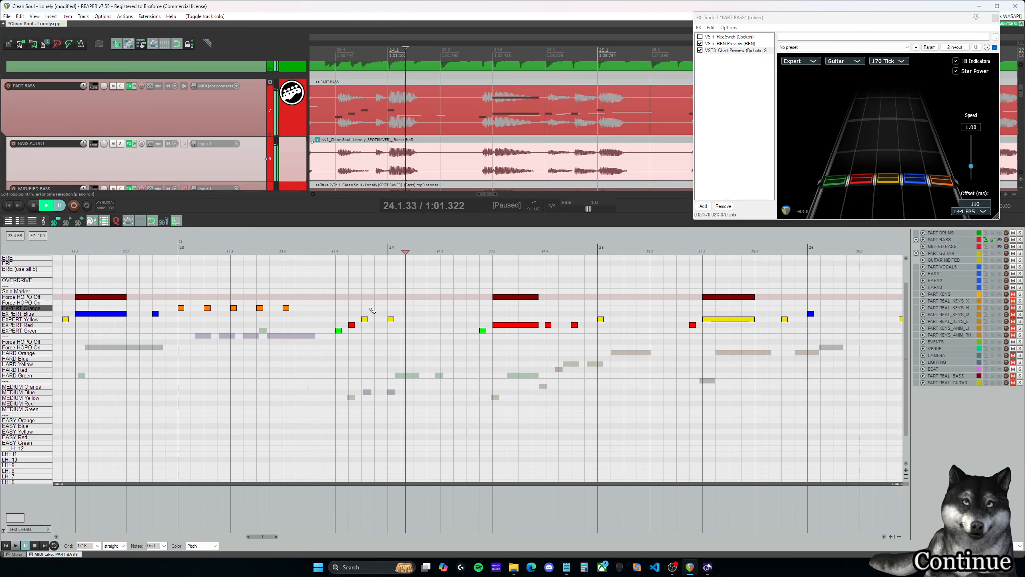
- Play the full mix from 23.4.25 and 23.4.75 to check the note timing against the bass waveform
click(334, 252)
click(350, 266)
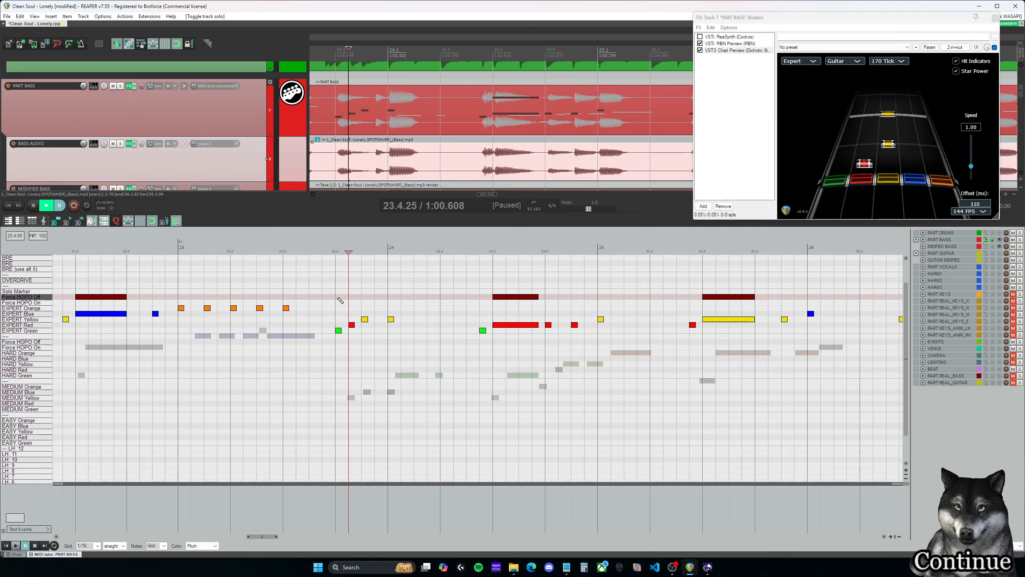
key(space)
key(space)
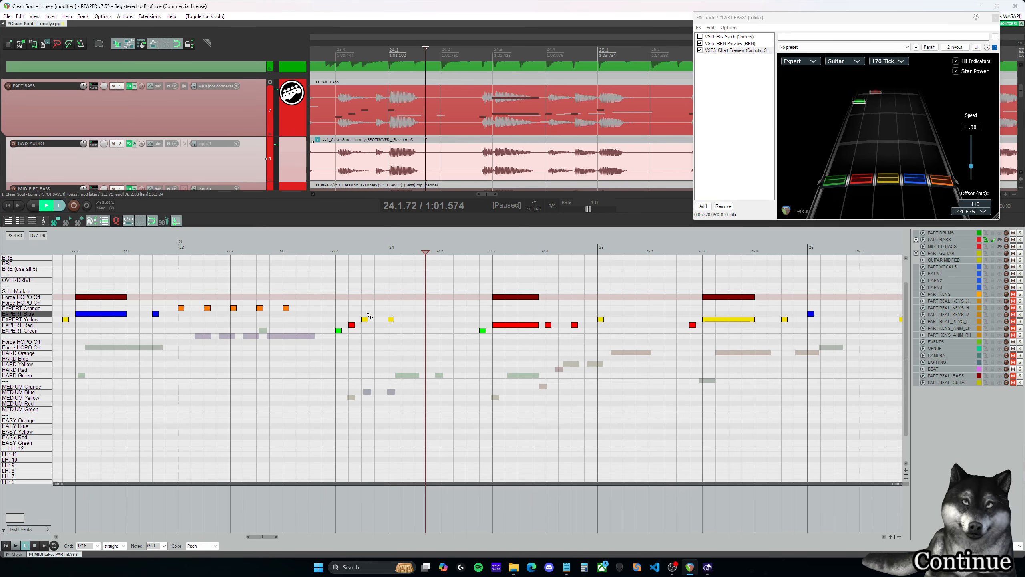
click(378, 173)
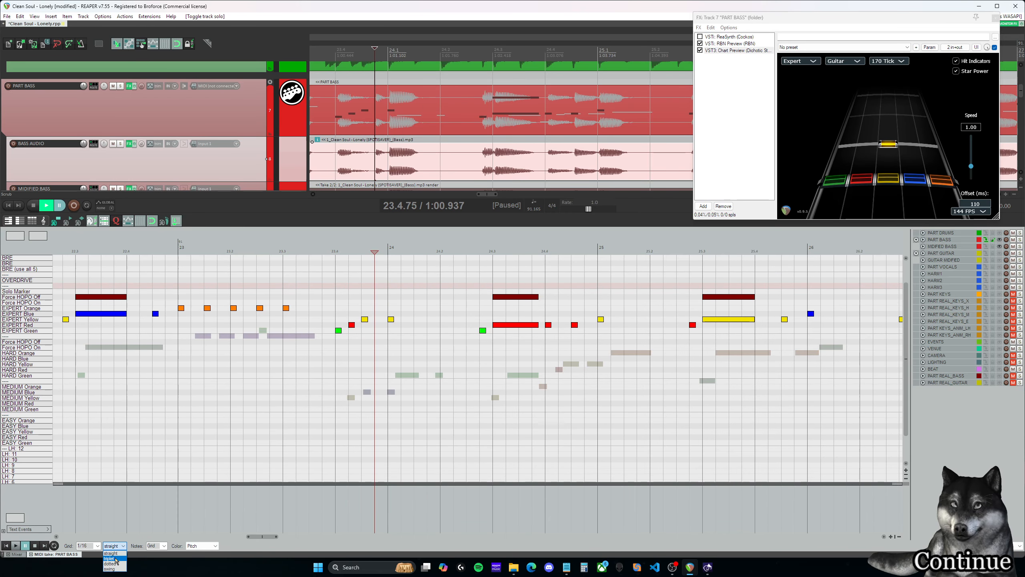
- Set the grid to triplet and move the red and yellow notes after 23.4.00 onto the triplet grid lines
click(115, 559)
click(353, 325)
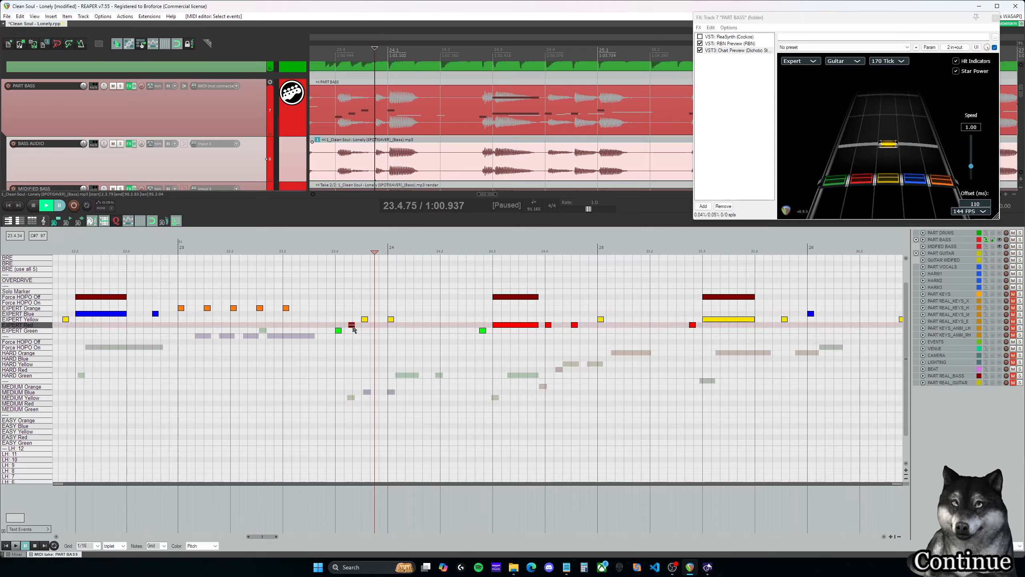
click(365, 319)
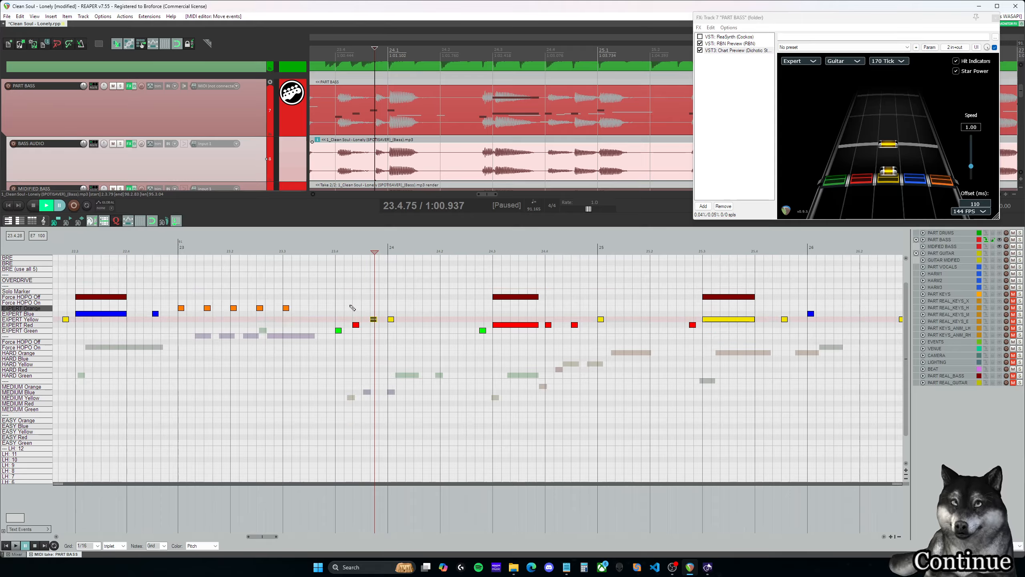
- Play the triplet-spaced version of the run from 23.4.00 into measure 24
click(335, 302)
key(space)
key(space)
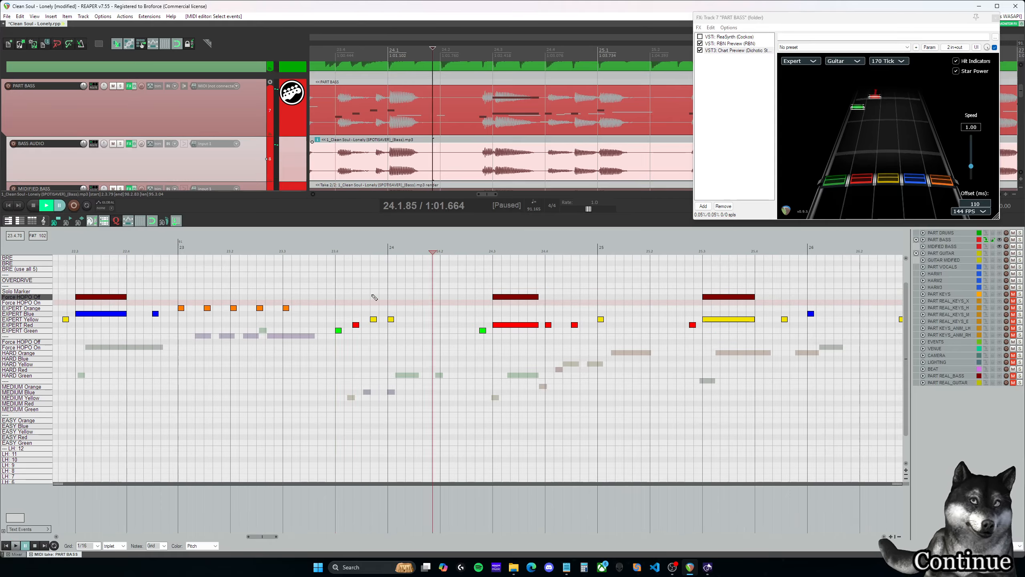
- Undo the note moves in the run after 23.4.00 and play it with the original spacing
click(361, 303)
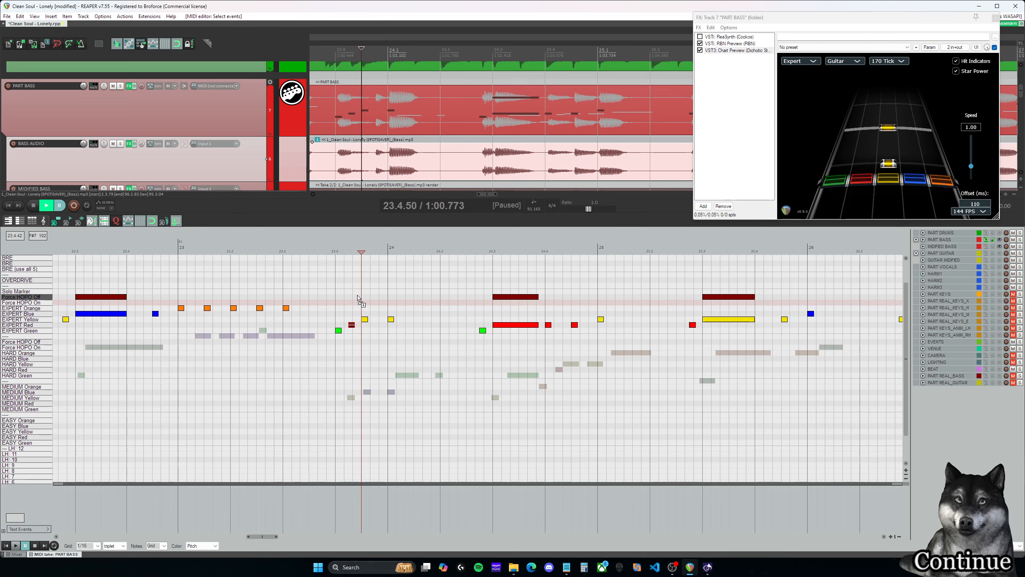
key(space)
key(space)
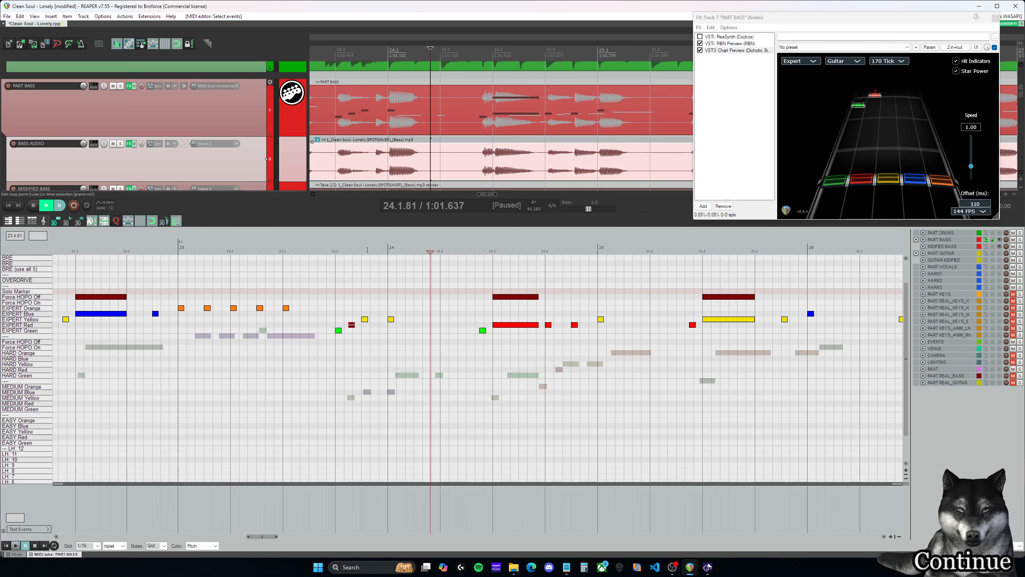
- Delete the red note at 23.4.25 and play the reduced run from 23.4.00 and again from 23.4.17
click(338, 298)
key(space)
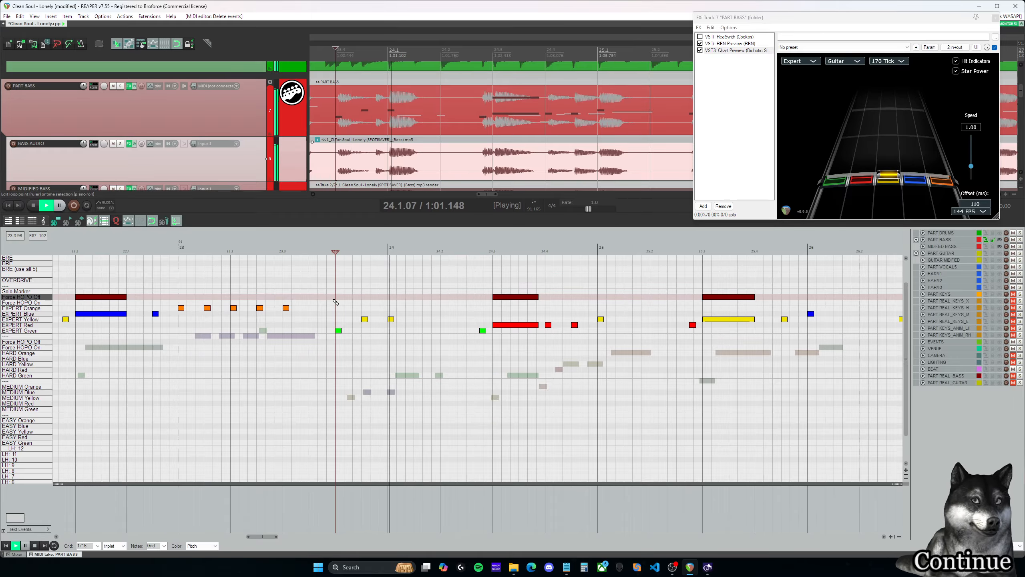
click(342, 299)
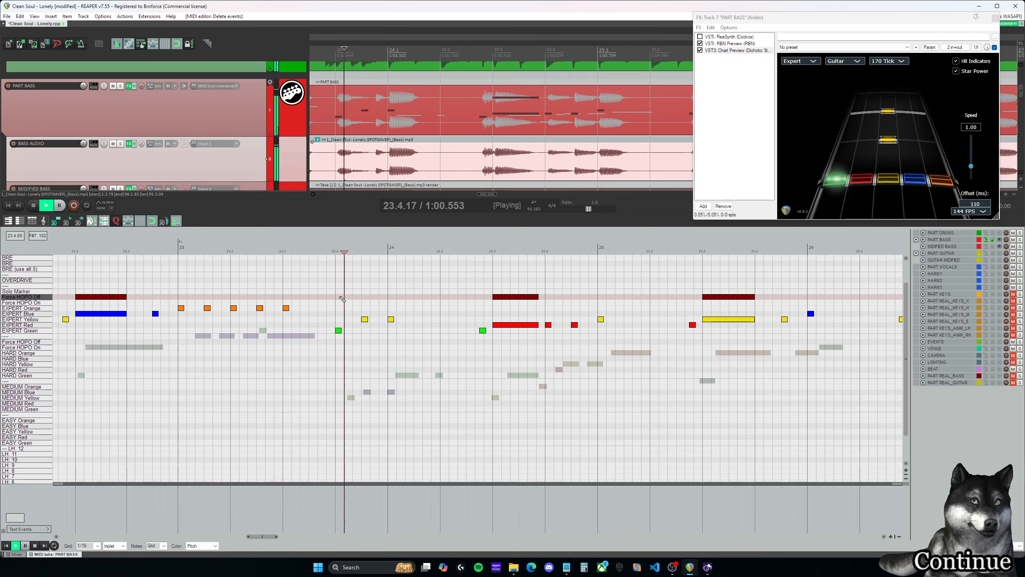
key(ctrl+space)
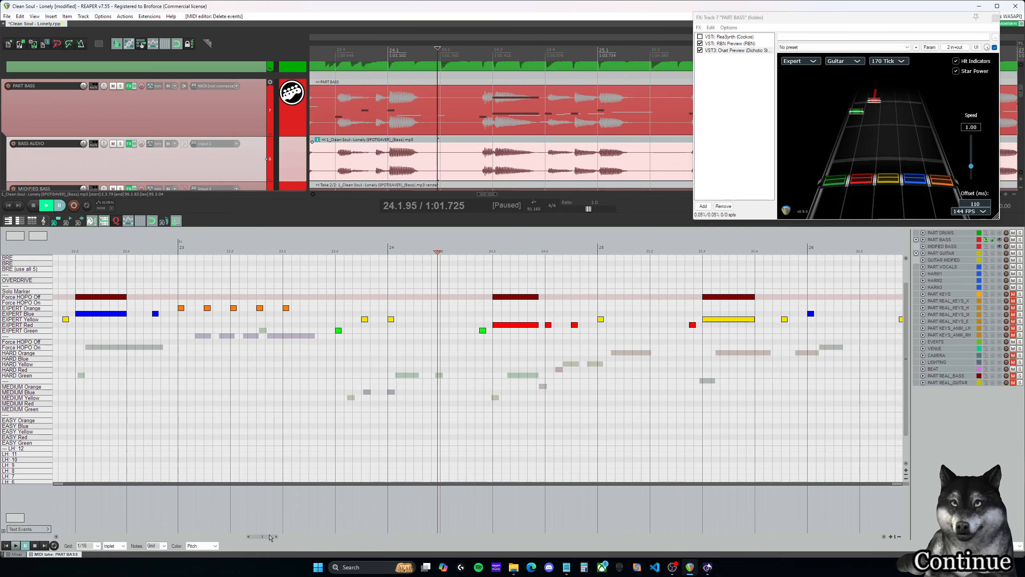
- Play the fast run from 19.4.00 into measure 20 to check its note timing
drag(270, 538, 227, 539)
click(390, 292)
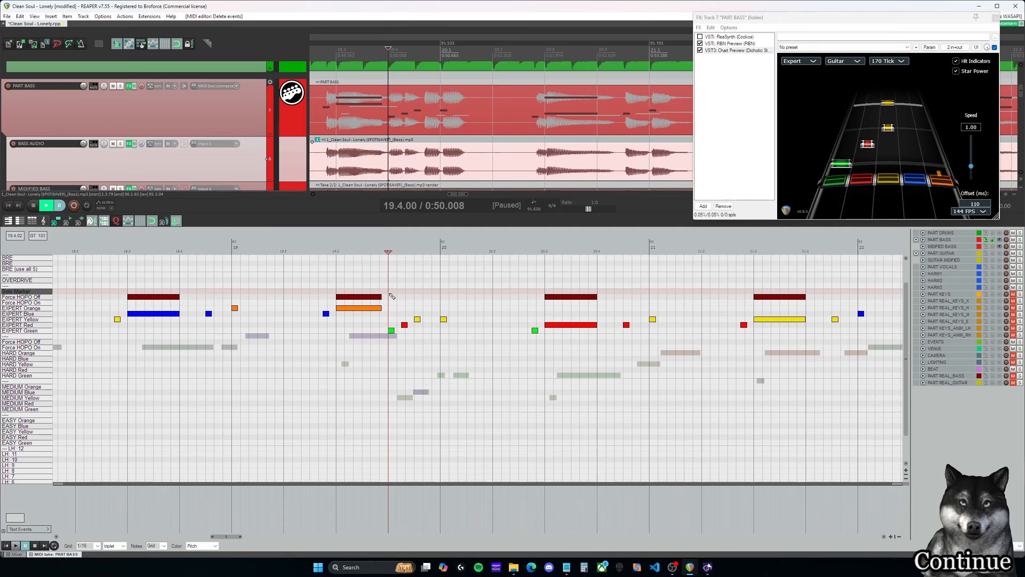
key(space)
key(space)
key(space)
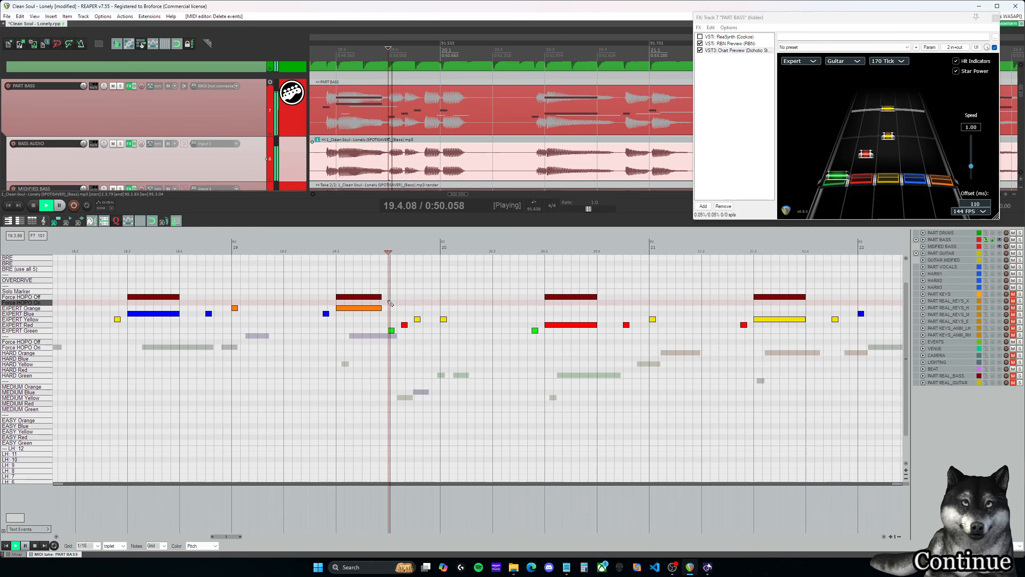
key(ctrl+space)
- Play the matching run at the end of measure 15 into measure 16
scroll(211, 525, left, 8)
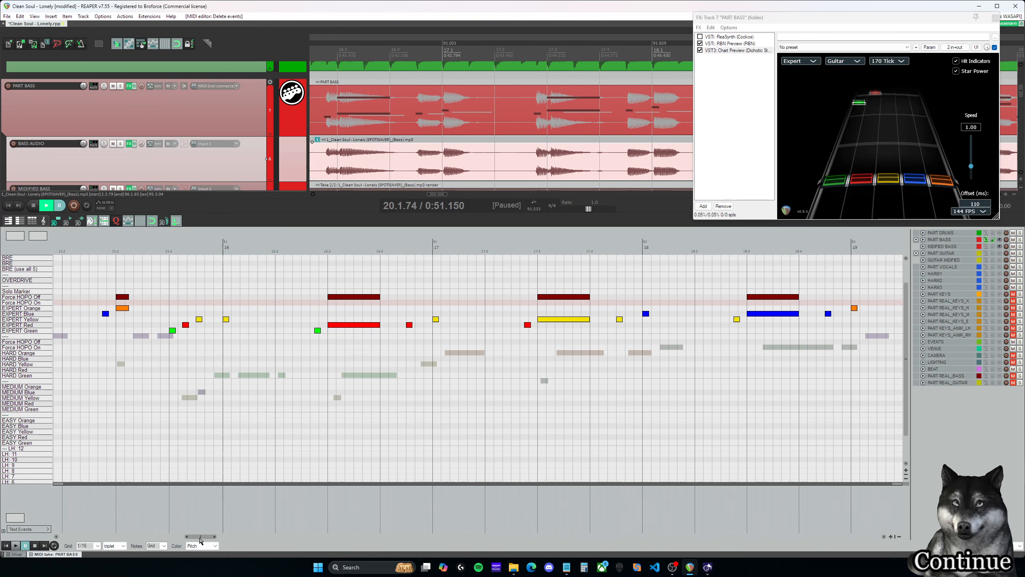
click(310, 304)
key(space)
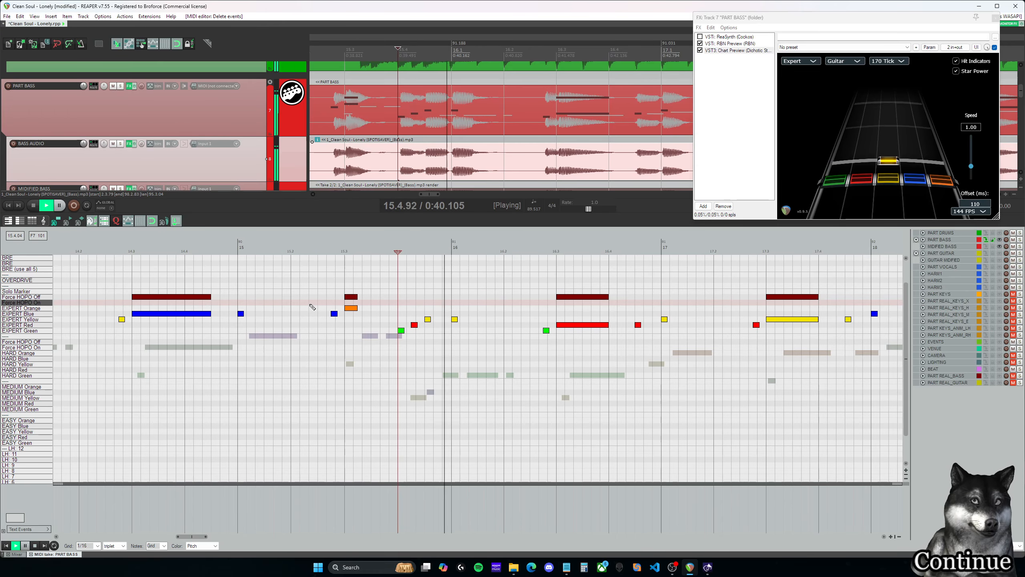
key(space)
- Play the run from 11.4 into measure 12, repeating it to check the timing
drag(192, 536, 158, 537)
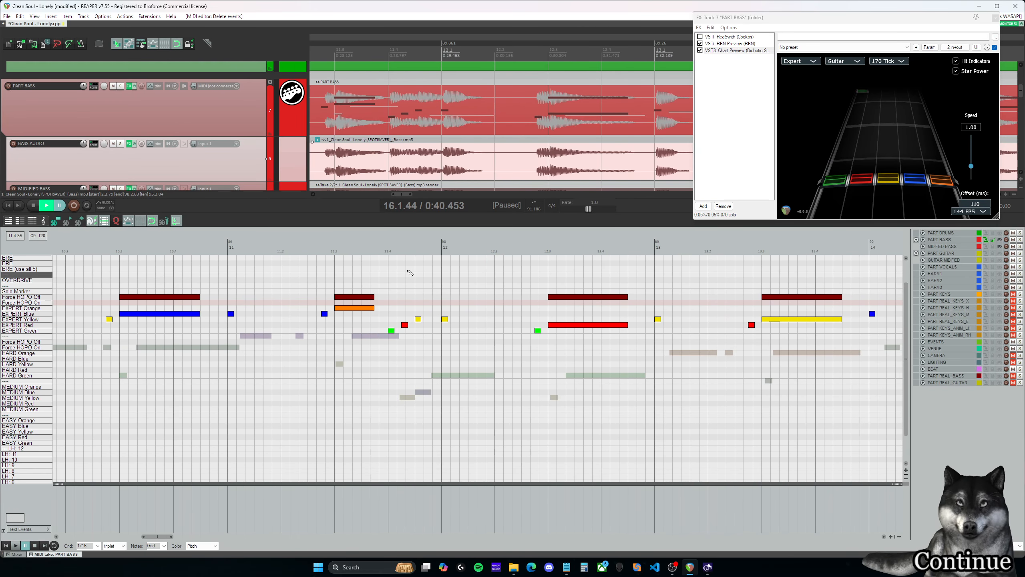
click(389, 286)
key(space)
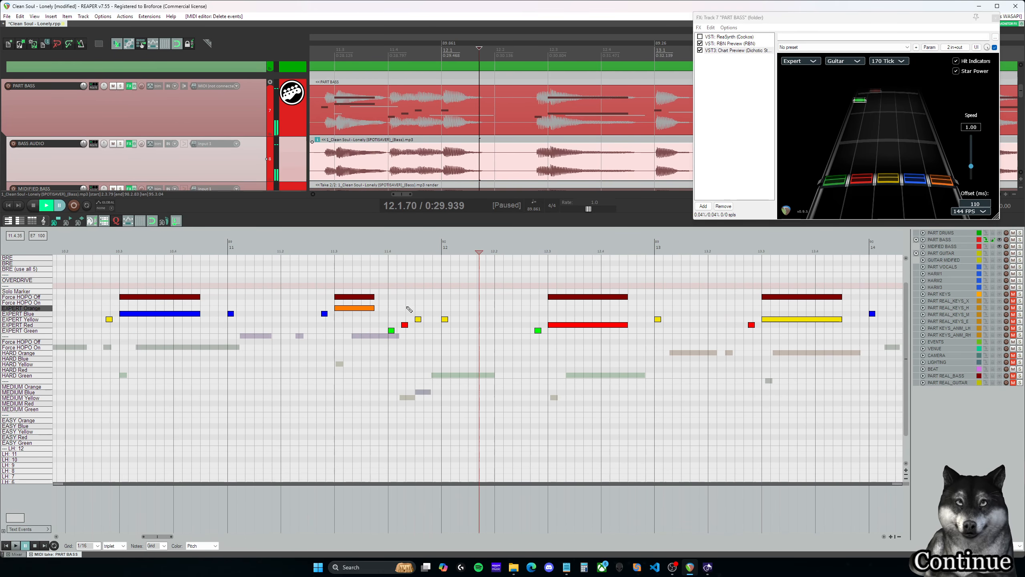
key(space)
key(space)
key(space)
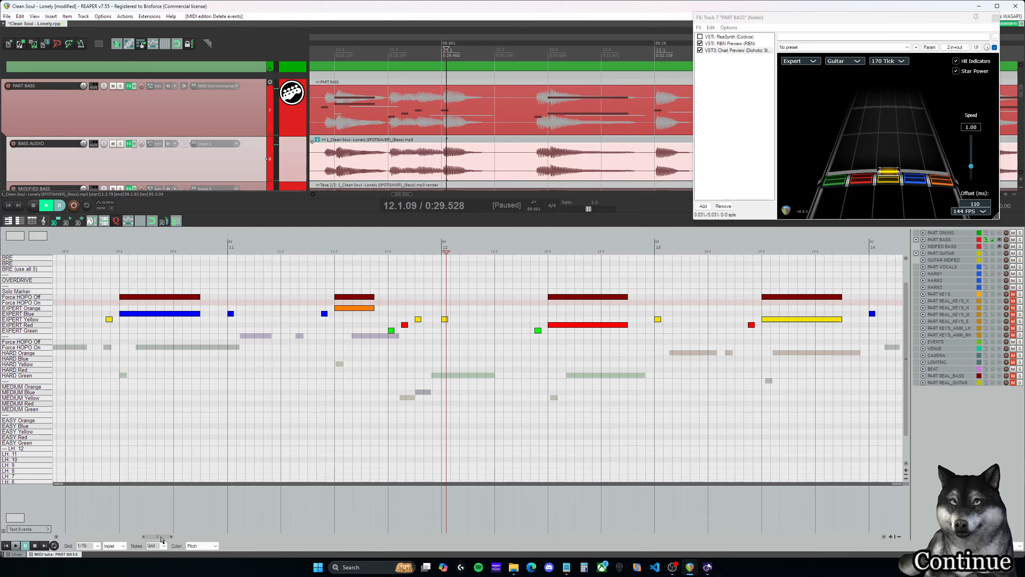
- Go to the run at the end of measure 43 and play it into measure 44
drag(161, 537, 425, 545)
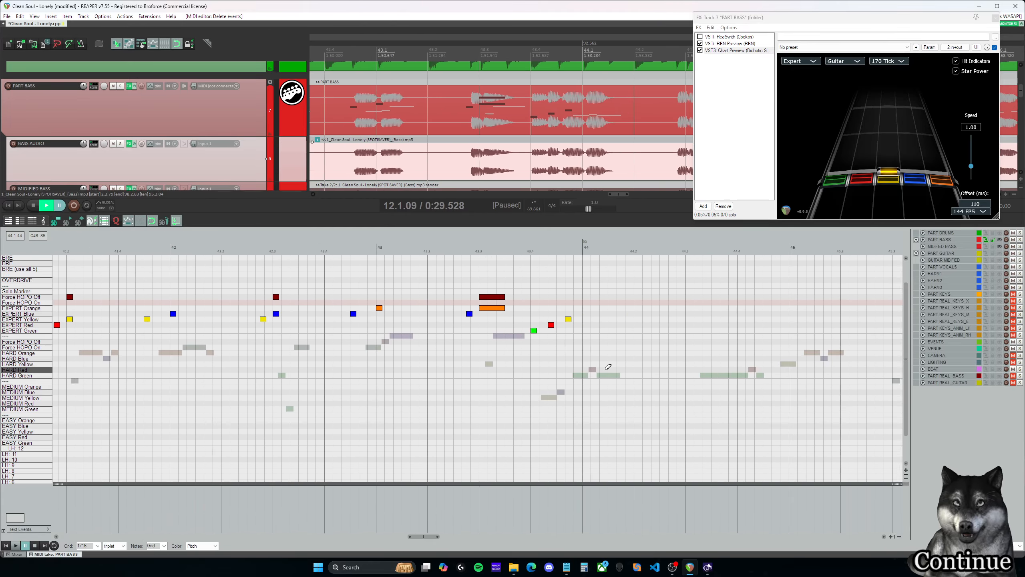
scroll(583, 357, down, 2)
click(483, 286)
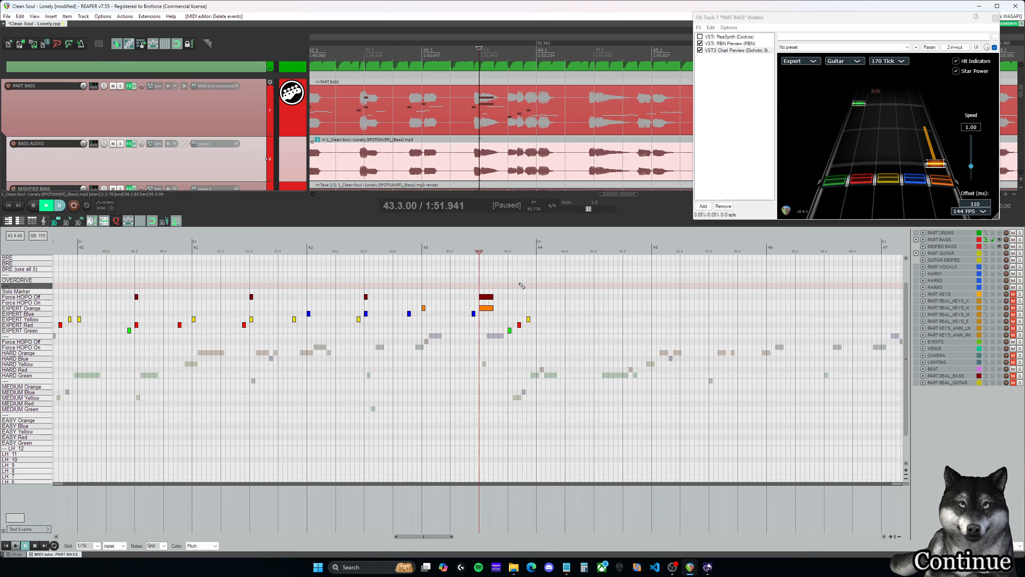
click(510, 287)
key(space)
key(ctrl+space)
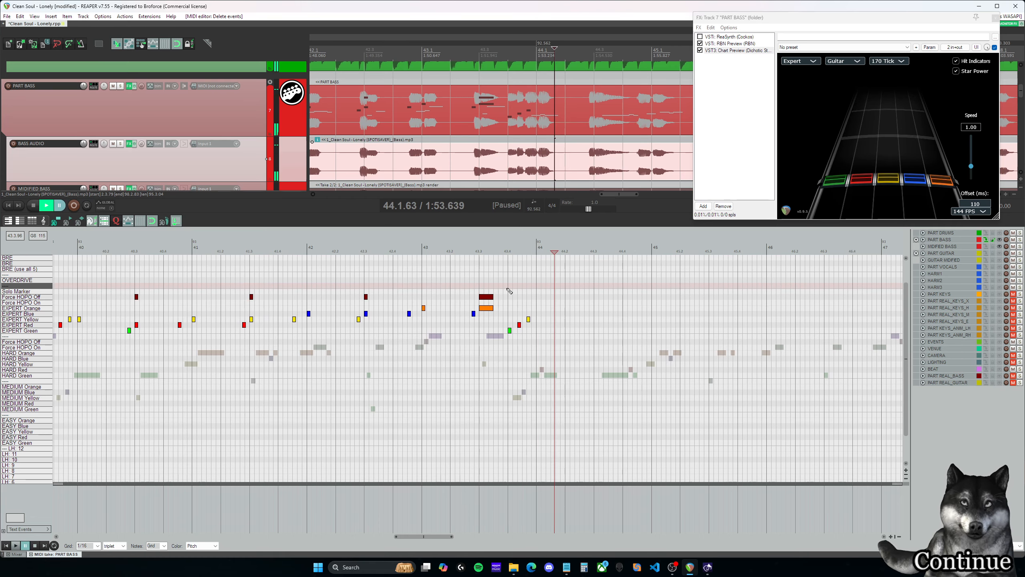
- Set the grid to straight and move the red note to 43.4.25 and the yellow note to 43.4.50
scroll(535, 327, up, 3)
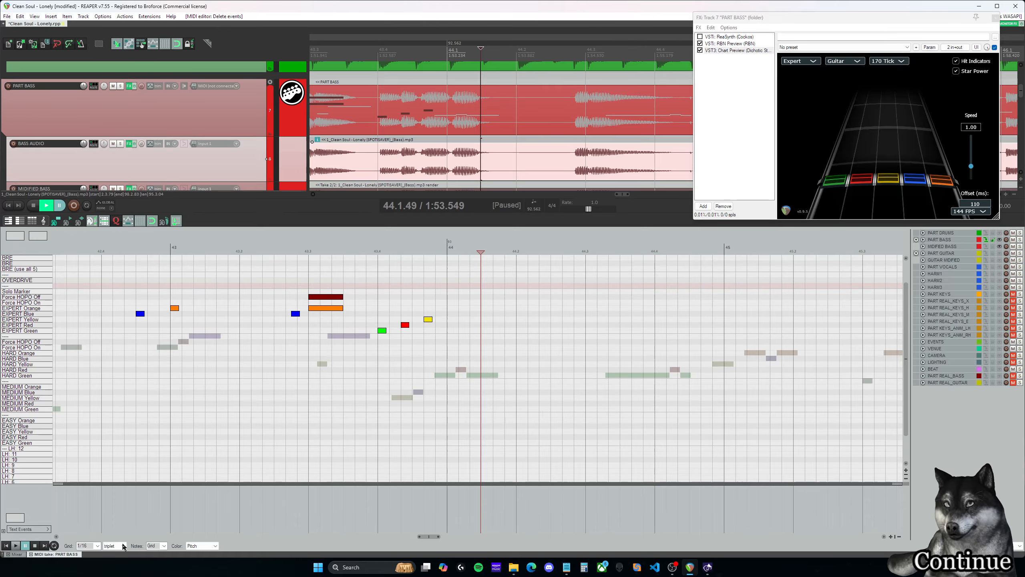
click(114, 552)
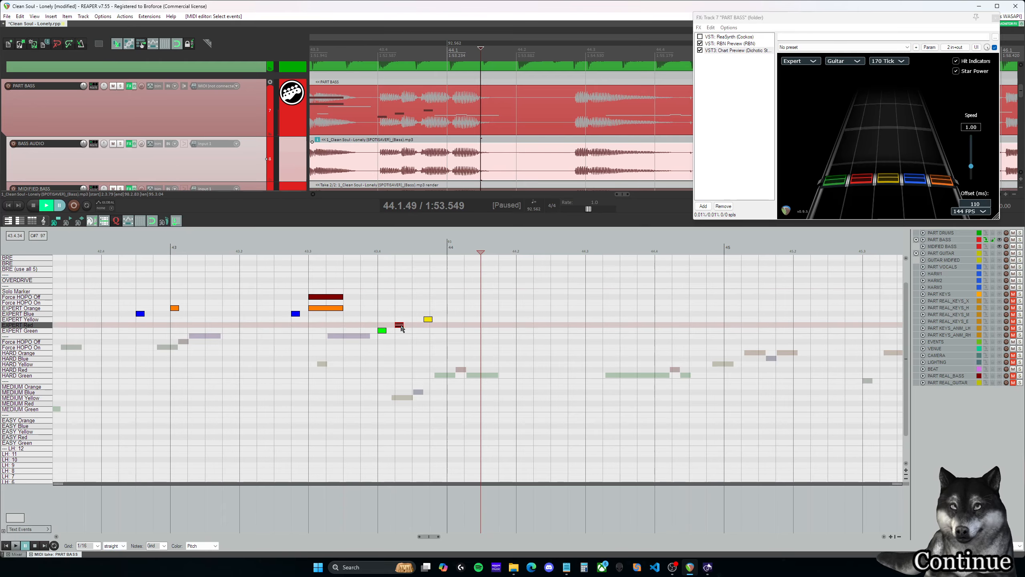
drag(405, 325, 415, 320)
- Play the straight-spaced run at 43.4 into measure 44
click(385, 305)
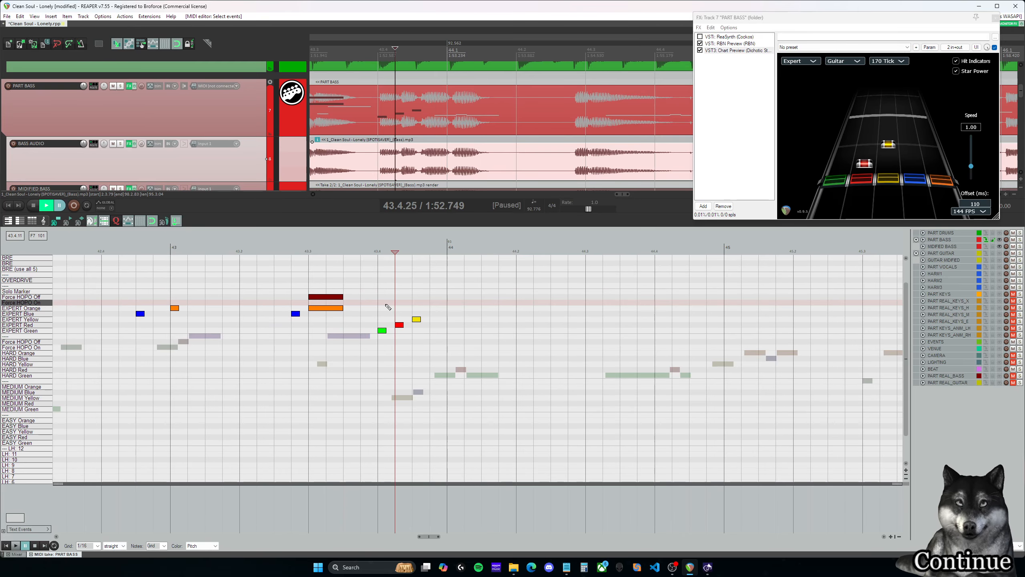
key(space)
key(space)
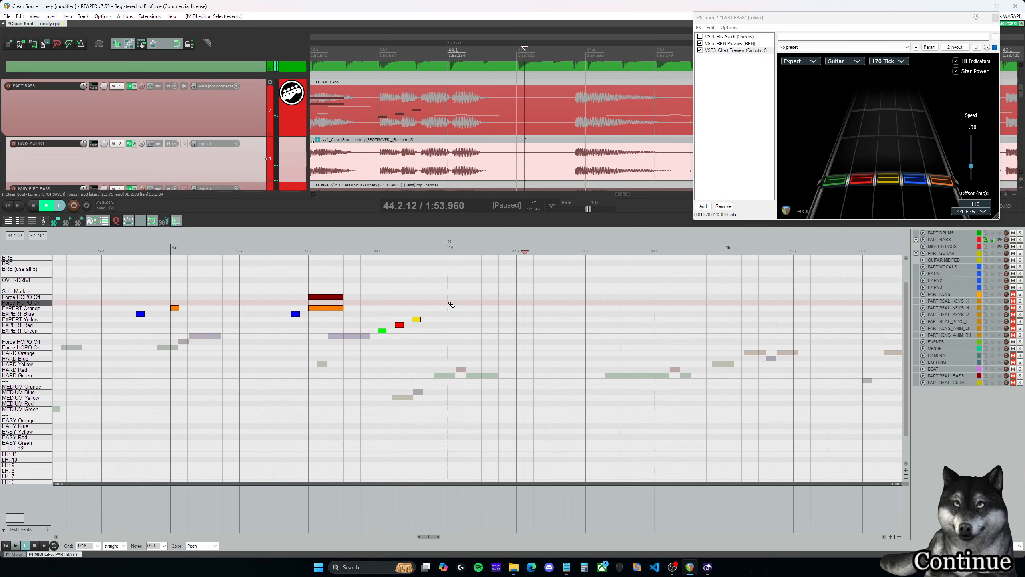
- Copy the Expert notes and HOPO markers from measures 40 to 43 so the copy starts at 44.1 and fills measures 44 to 47
scroll(453, 321, down, 5)
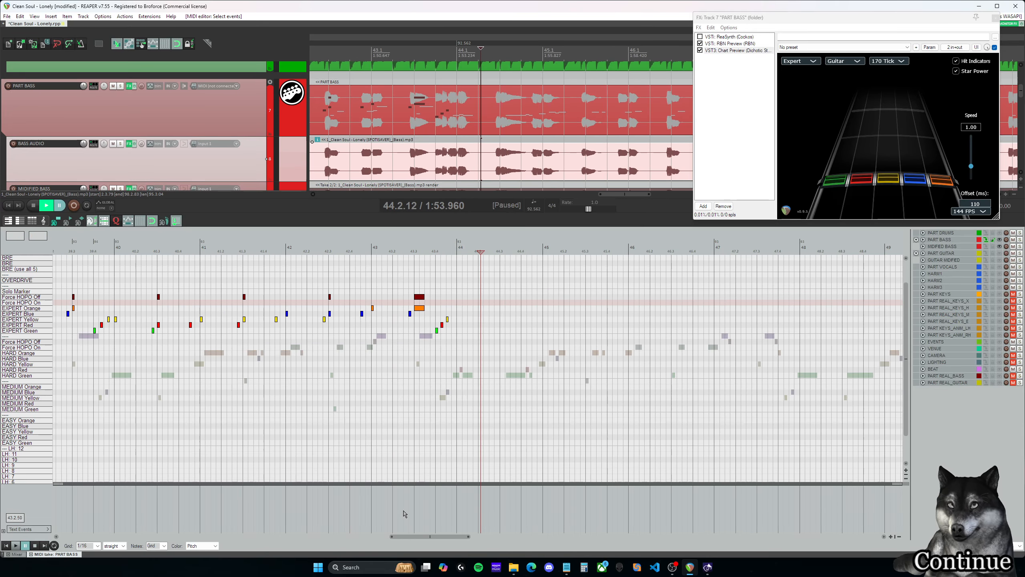
drag(424, 538, 418, 537)
drag(509, 341, 177, 276)
key(ctrl+d)
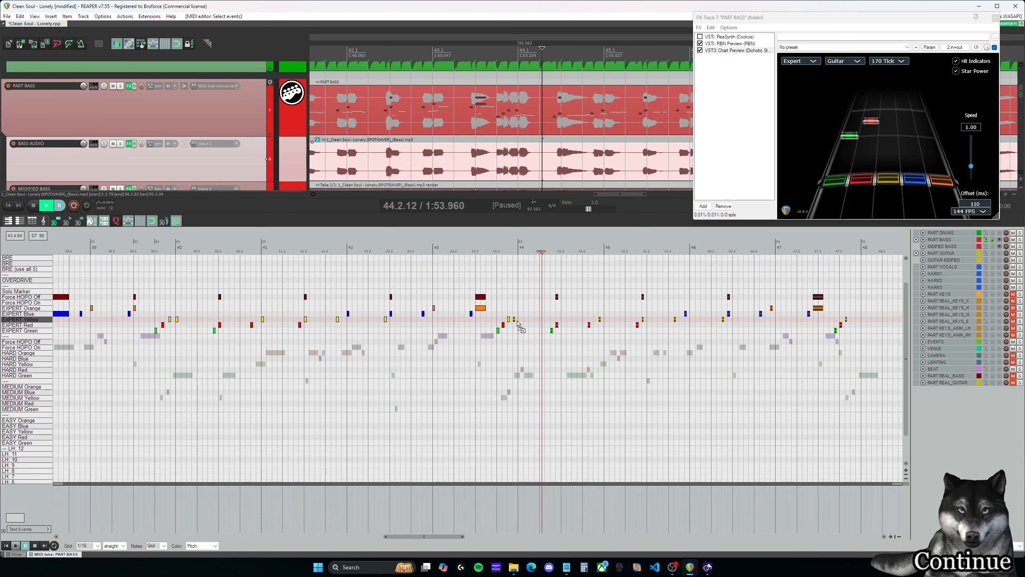
- Play the end of the run at 43.4 into the copied notes of measure 44
click(510, 247)
key(space)
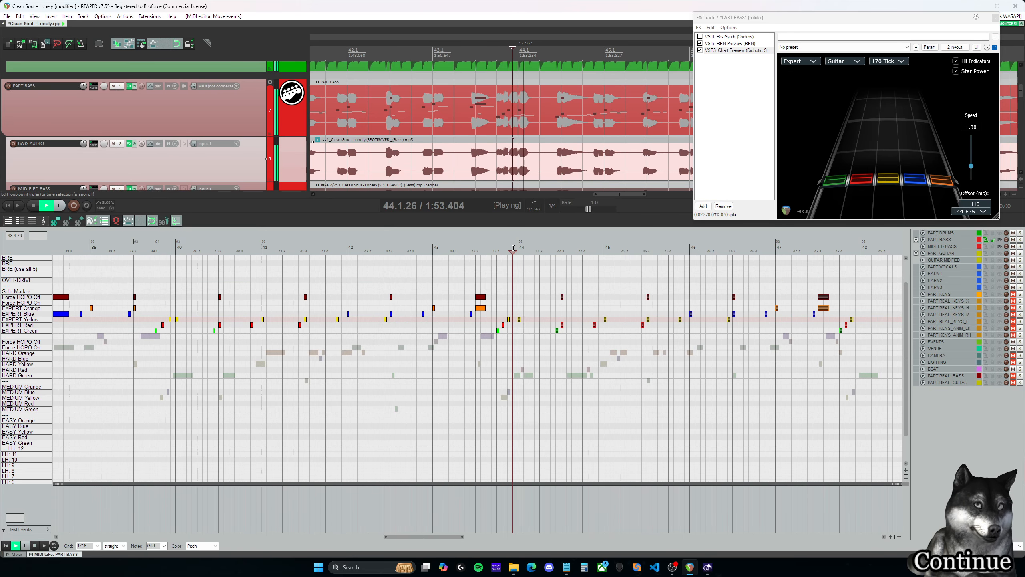
key(space)
click(498, 248)
key(space)
key(space)
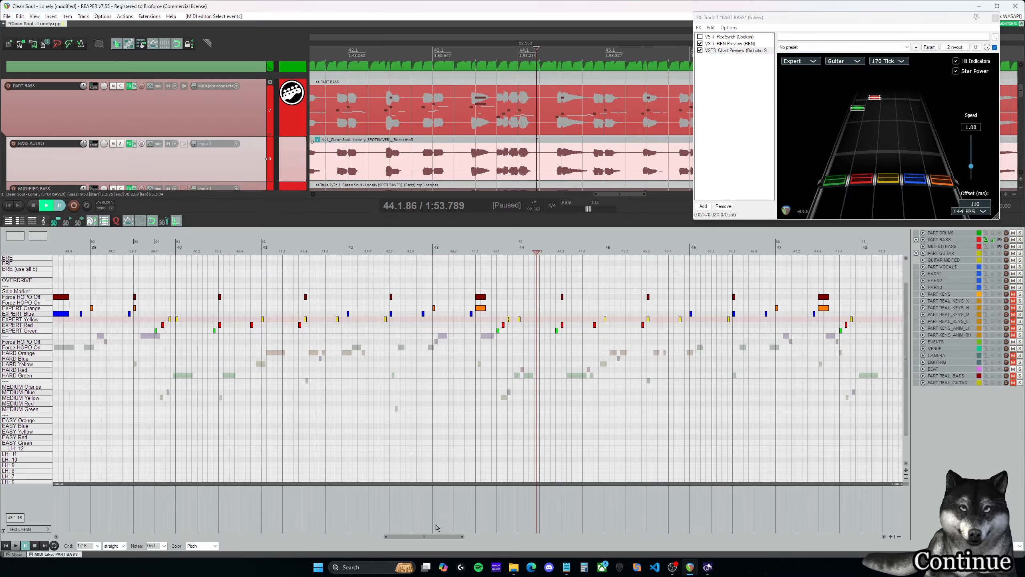
- Play the run at 39.4 into measure 40, restarting from just before its first green note
drag(437, 536, 423, 536)
click(292, 248)
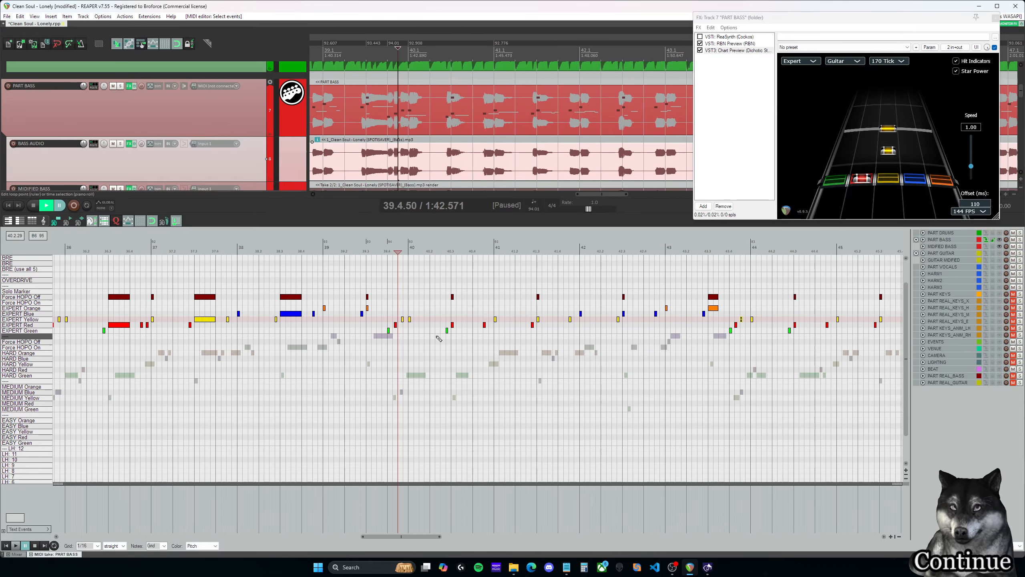
key(space)
click(383, 251)
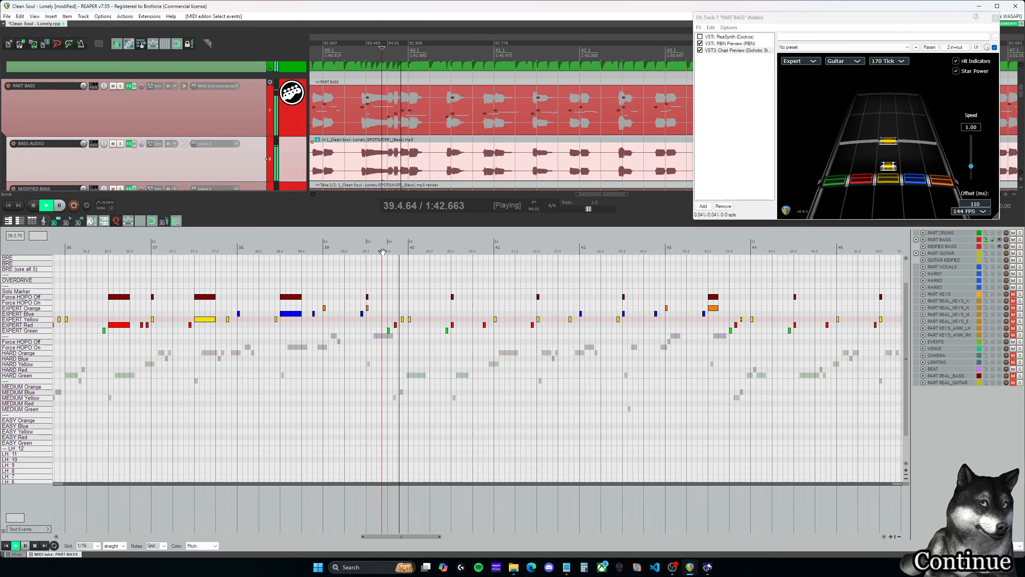
click(386, 251)
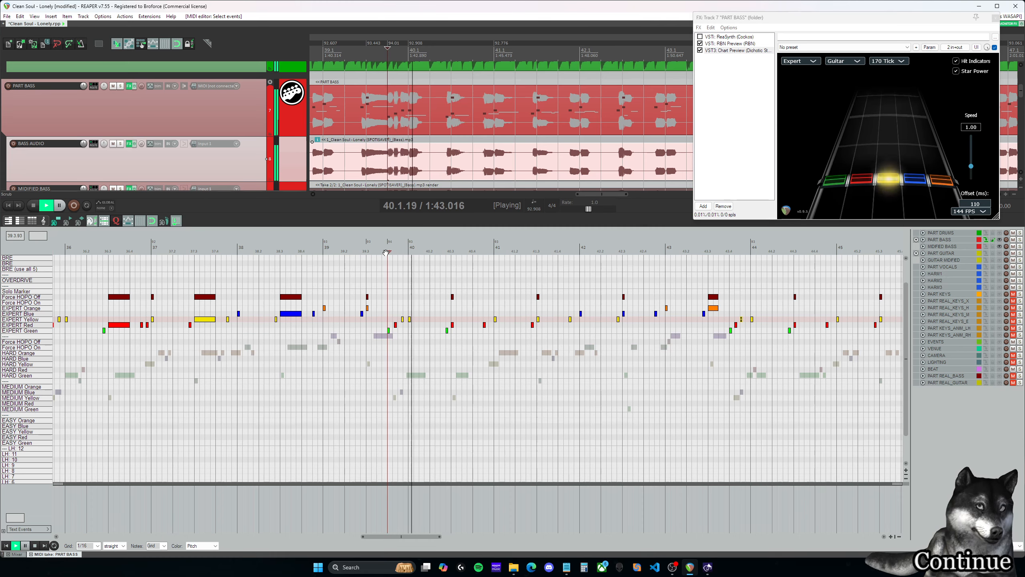
key(space)
- Play the run at 35.4 into measure 36 and compare it with the run from 39.4.00
drag(402, 537, 373, 537)
click(340, 250)
key(space)
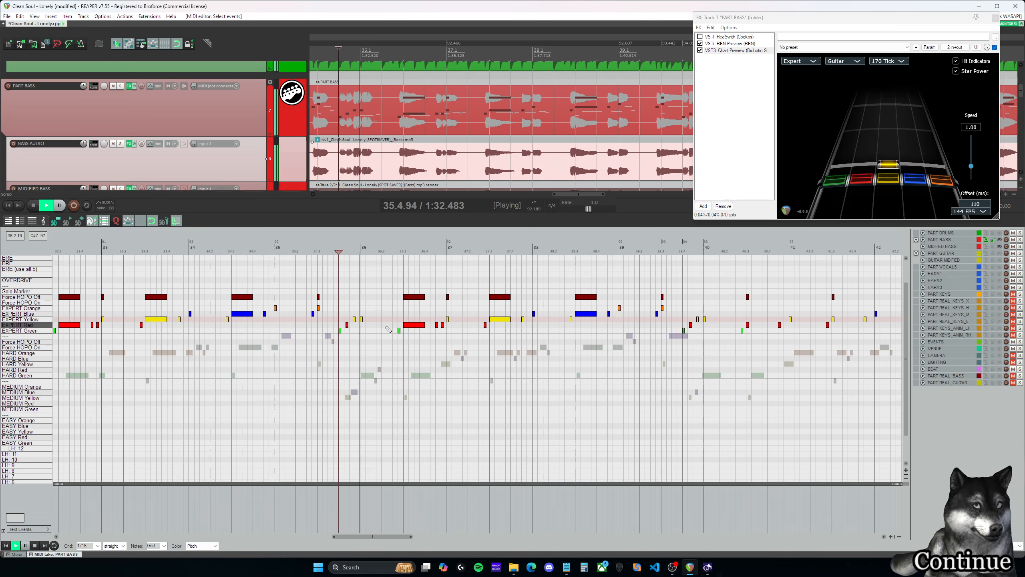
key(space)
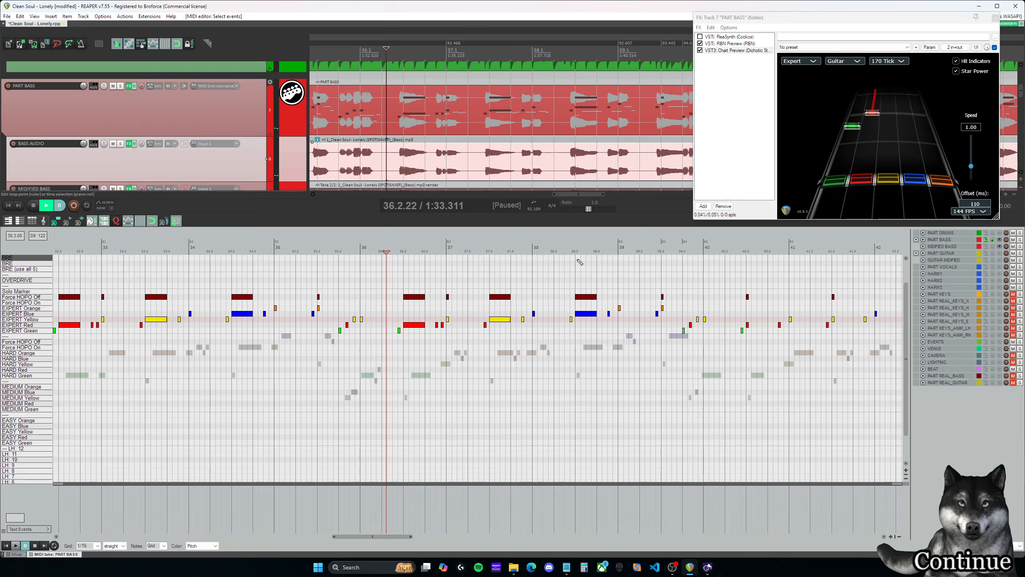
click(683, 251)
key(space)
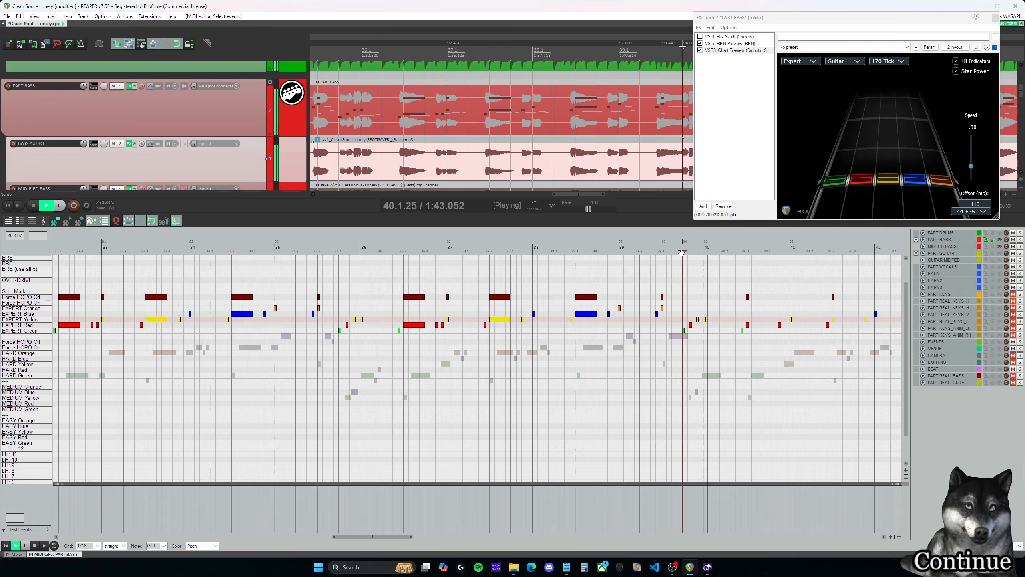
key(space)
- Examine the run after 39.4.00 up close against the waveform and play it from just before its green note
drag(402, 537, 435, 537)
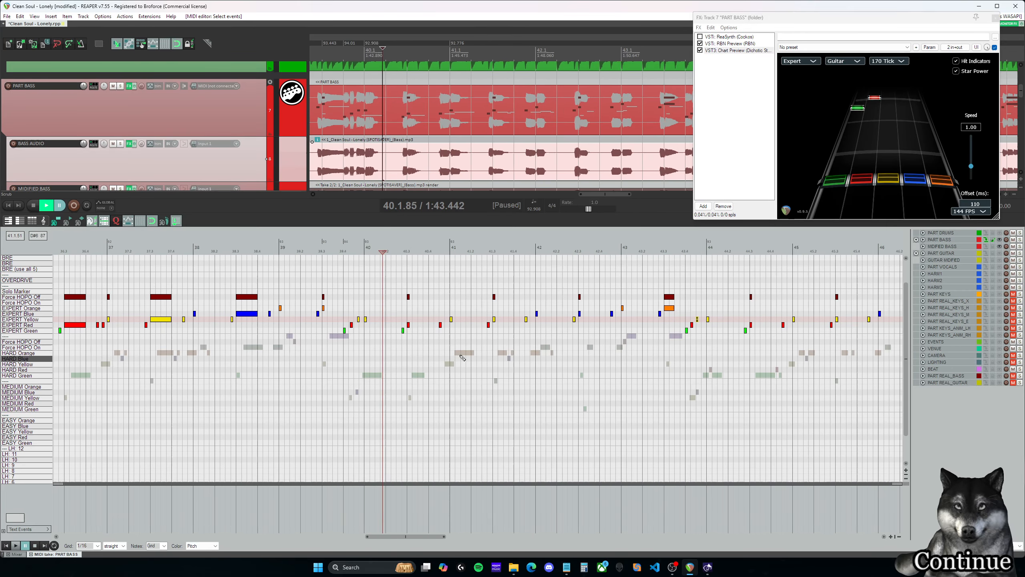
click(348, 251)
scroll(497, 331, up, 5)
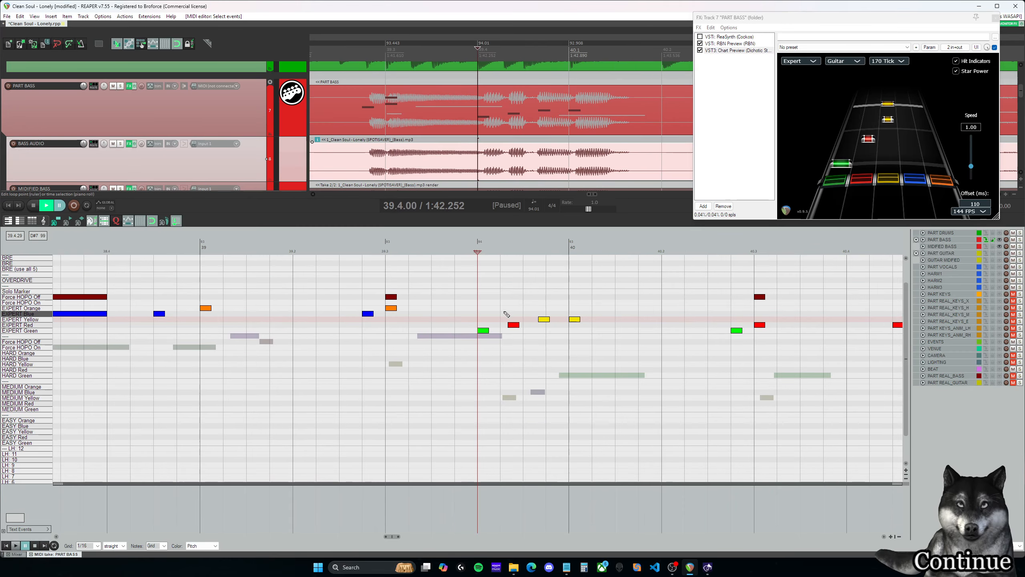
click(523, 314)
click(540, 313)
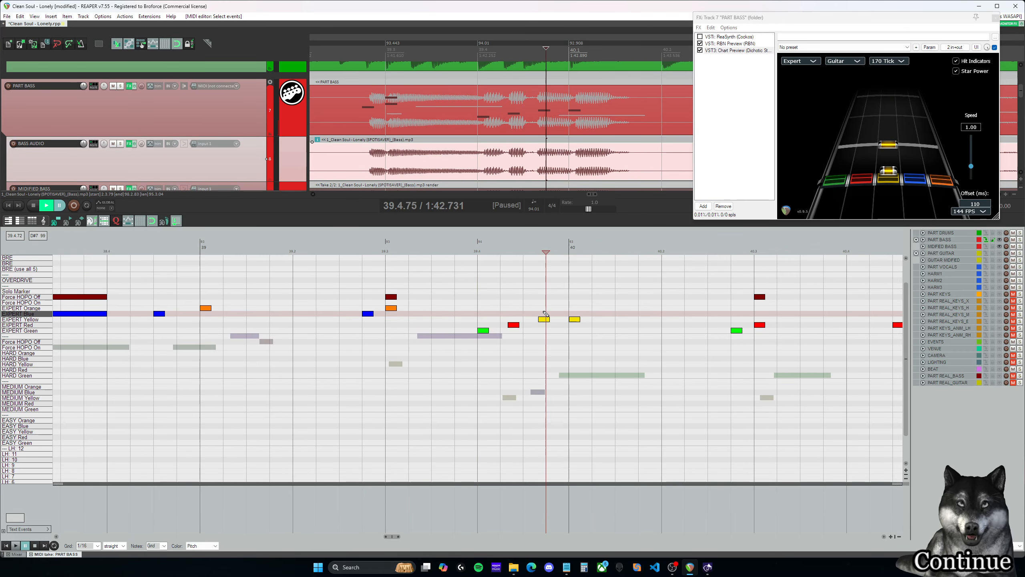
click(539, 252)
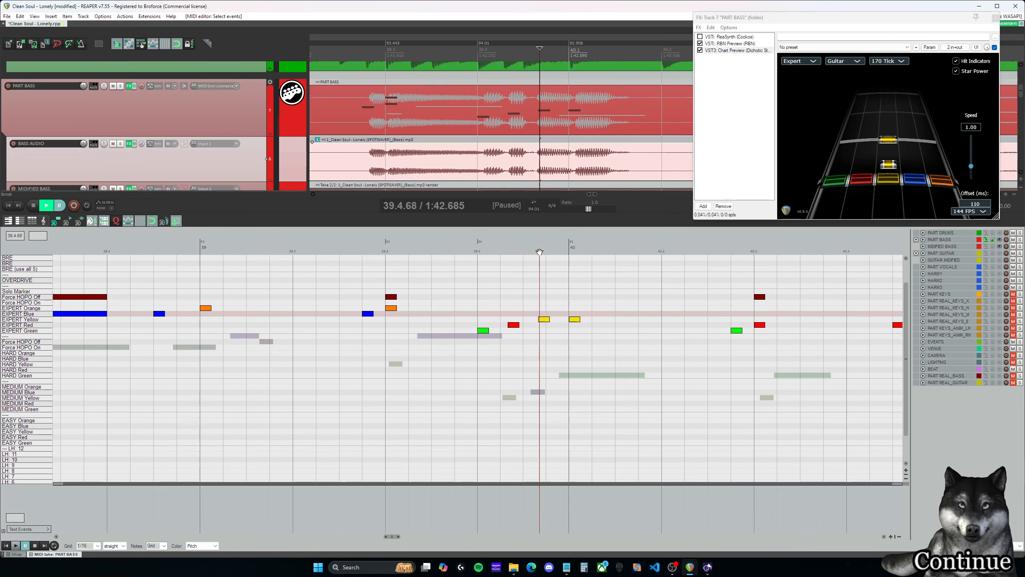
drag(538, 252, 456, 251)
key(space)
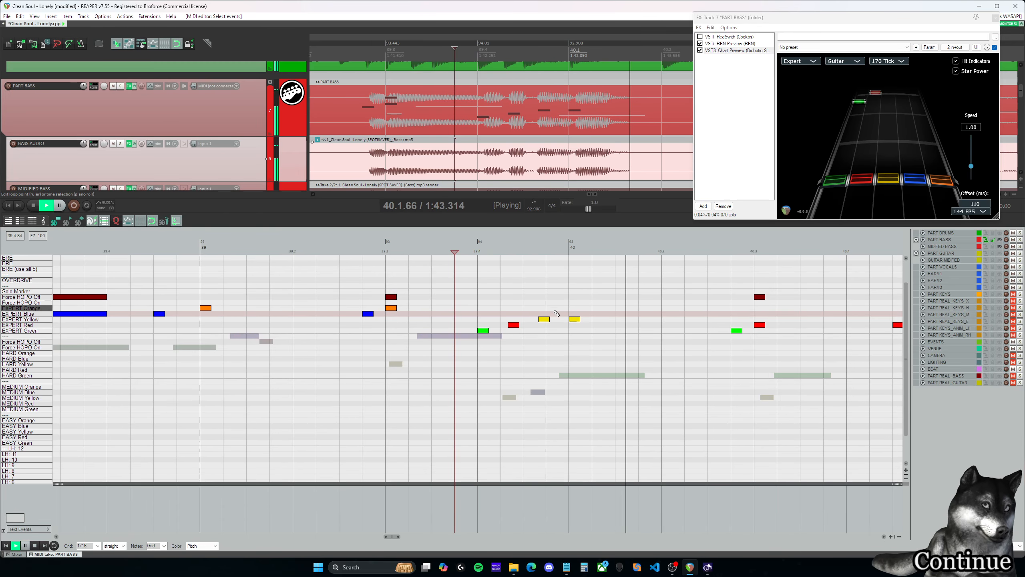
key(space)
- Play the transition into the copied section at the start of measure 44
scroll(561, 353, down, 4)
drag(402, 537, 444, 543)
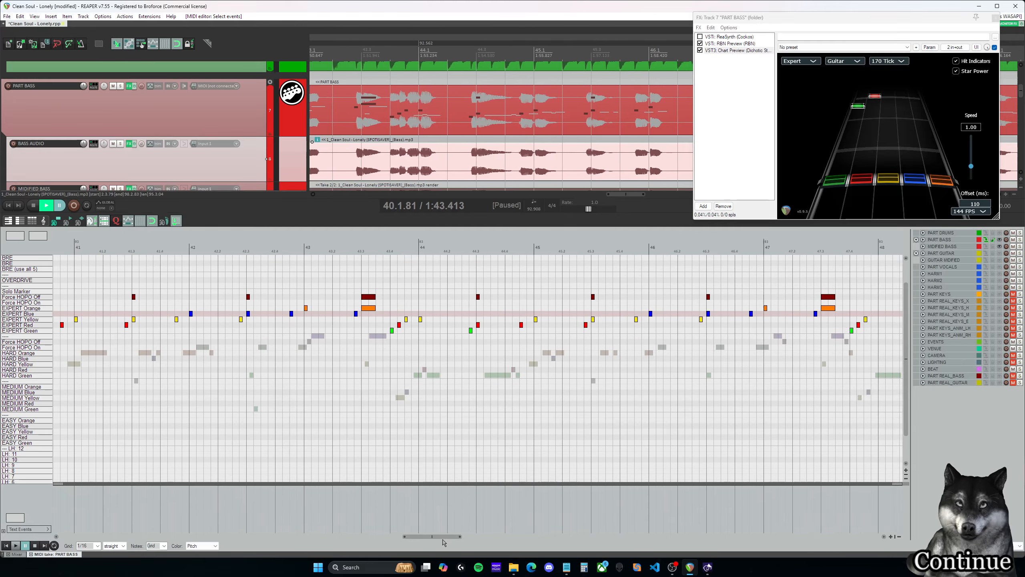
click(419, 248)
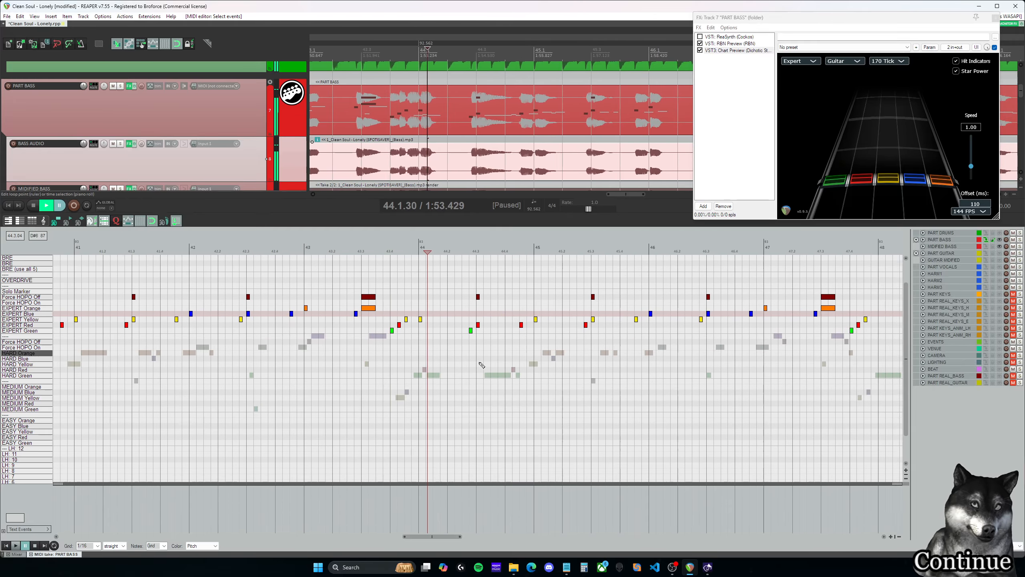
- Play the copied run from 47.4.00 into measure 48
scroll(496, 381, down, 3)
drag(443, 537, 476, 538)
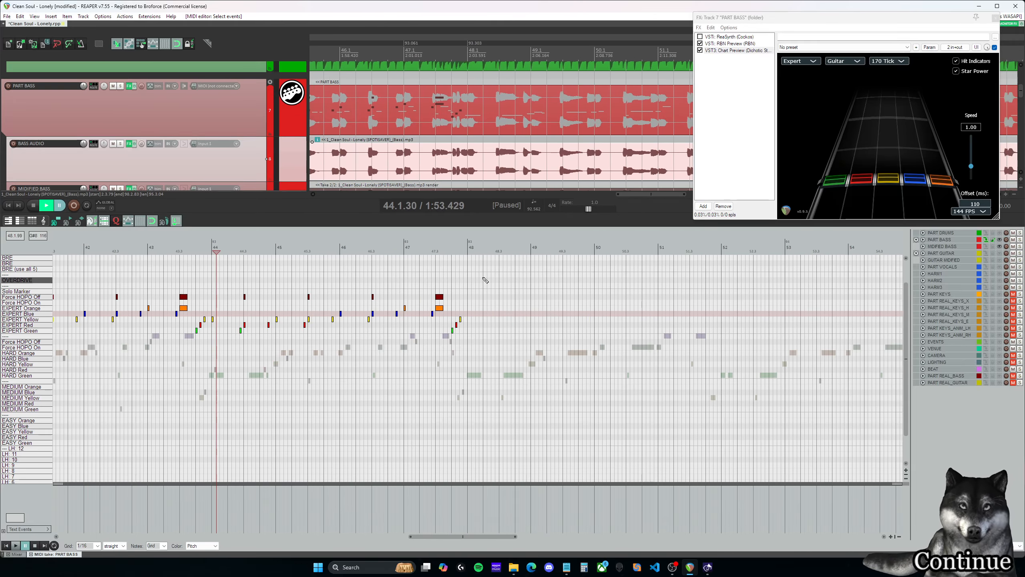
click(451, 250)
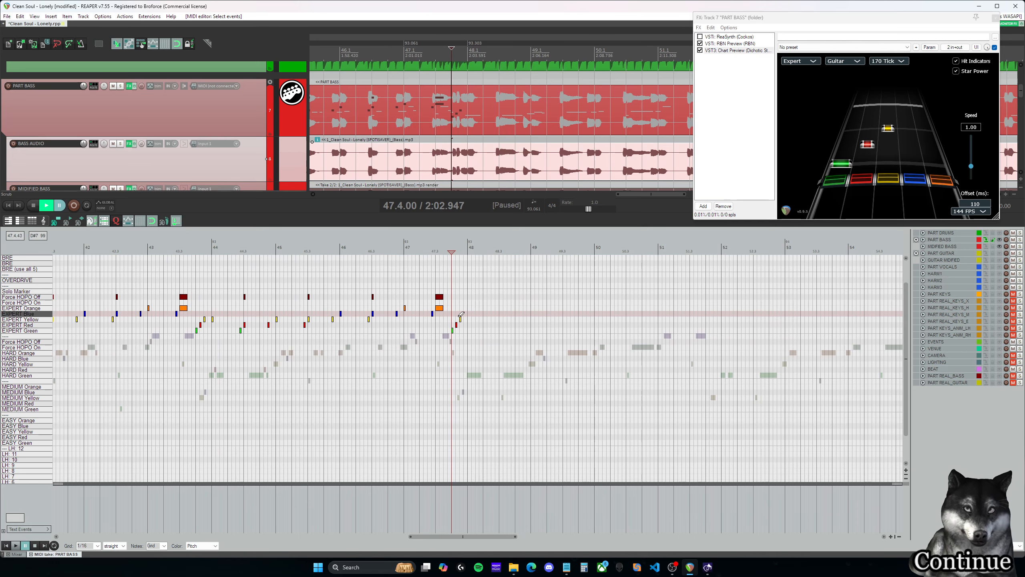
scroll(462, 314, up, 3)
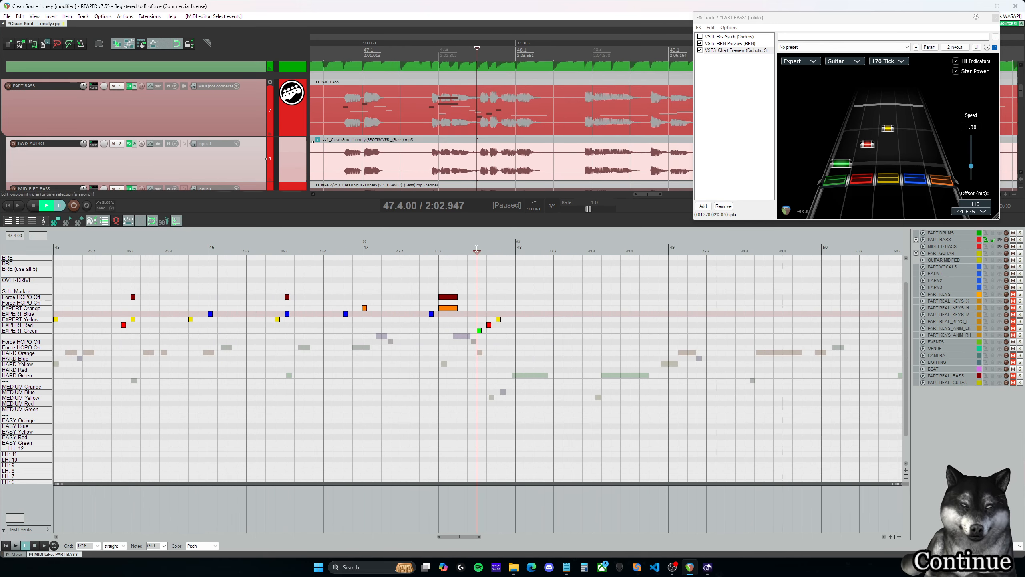
key(ctrl+space)
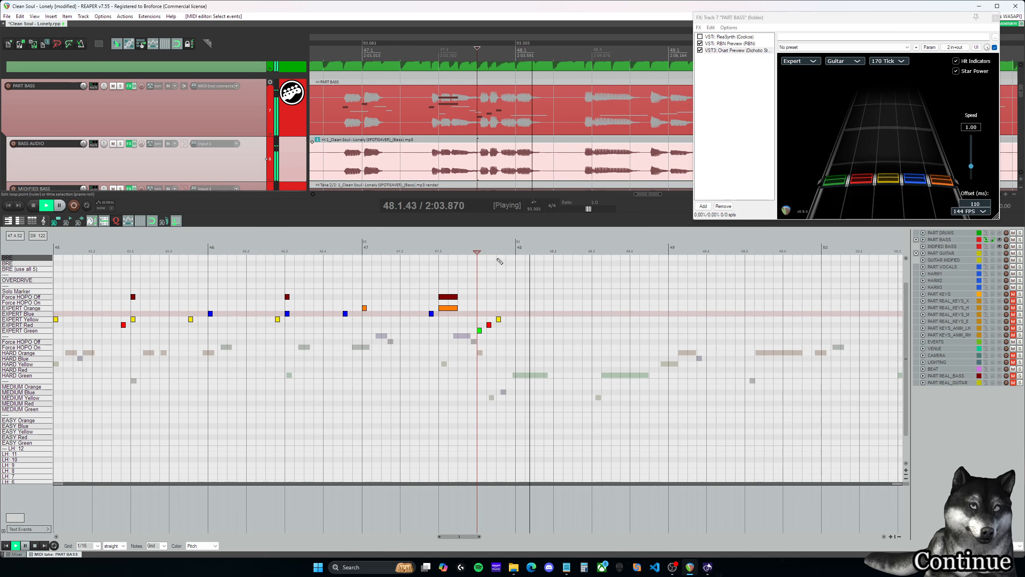
- Try to shift the green, red and yellow notes of the run from 47.4.00 slightly later to match the waveform
key(ctrl+space)
click(485, 248)
click(479, 249)
scroll(505, 270, up, 3)
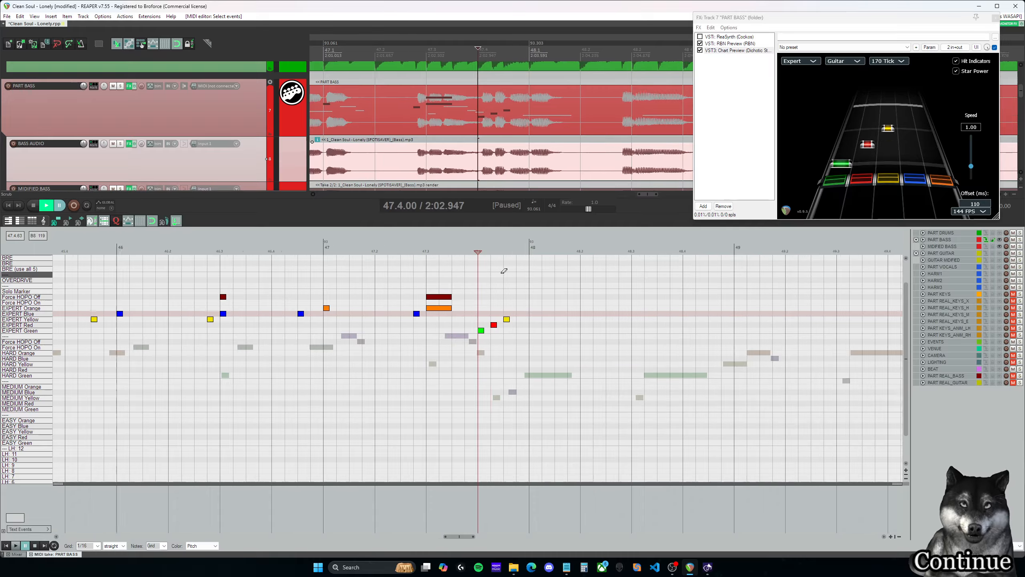
click(485, 330)
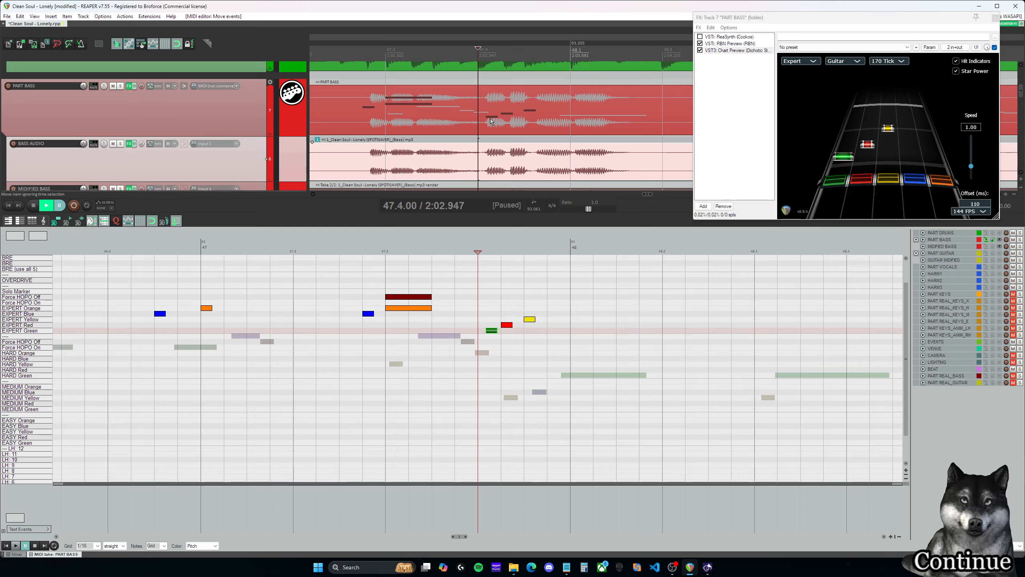
click(509, 326)
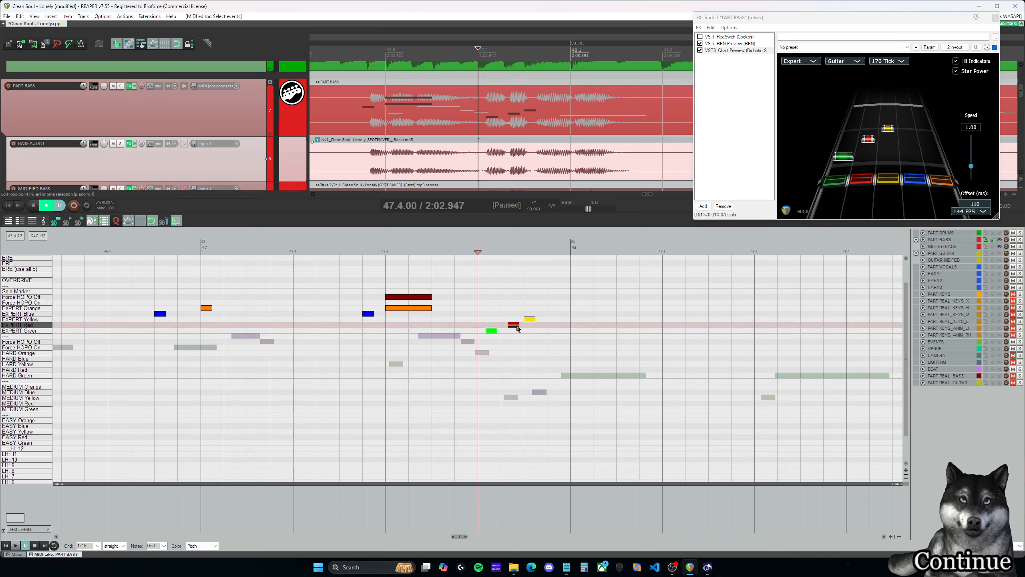
click(531, 320)
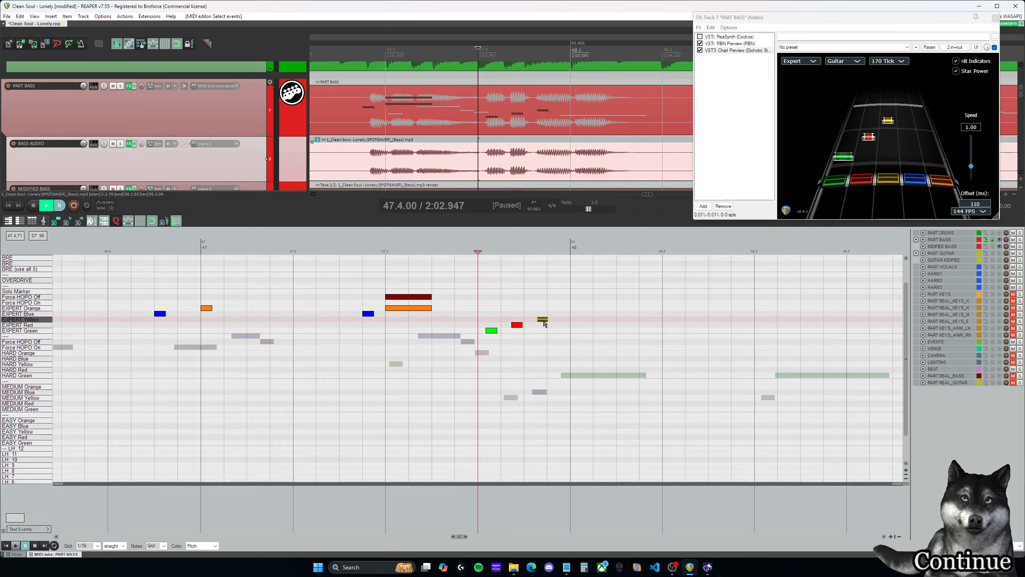
click(480, 298)
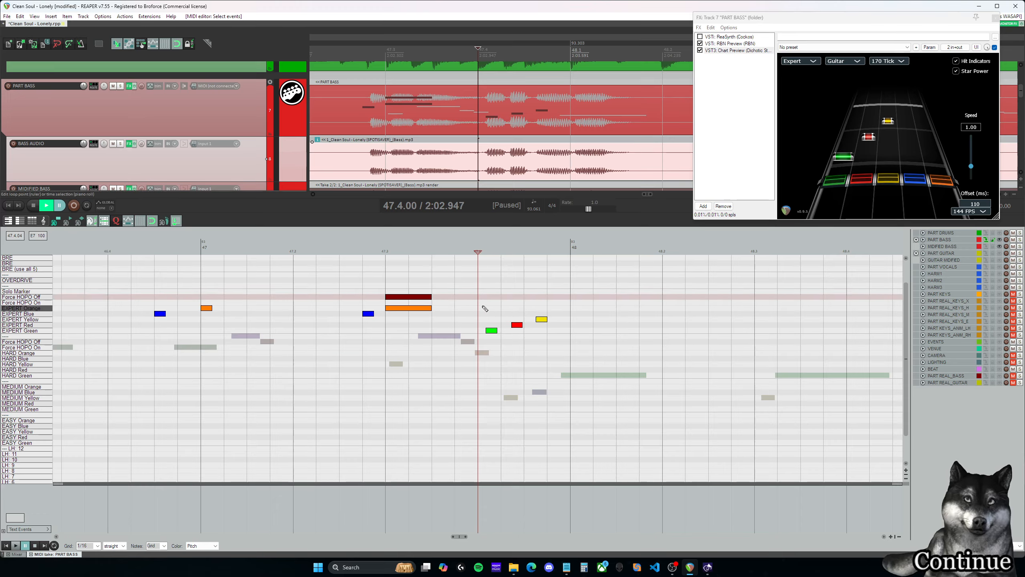
click(523, 310)
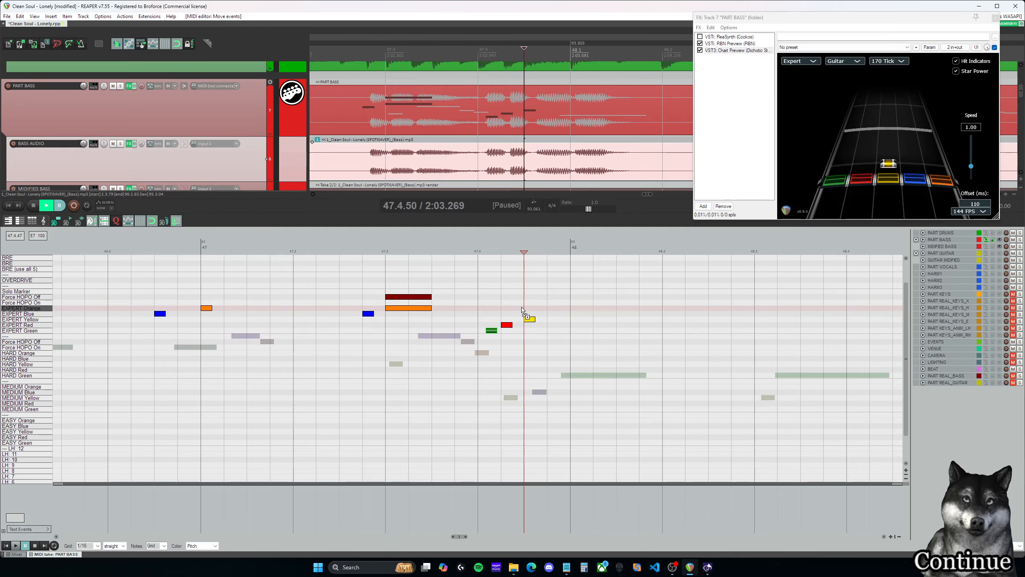
- Play the run from 47.3.75 into measure 48 and check its note timing
click(443, 302)
scroll(494, 305, down, 1)
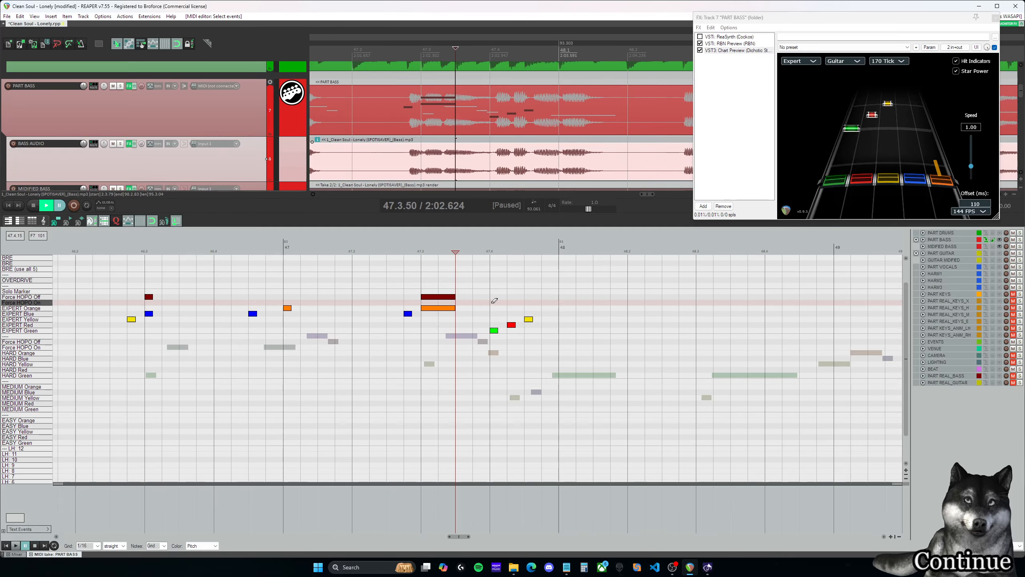
click(472, 292)
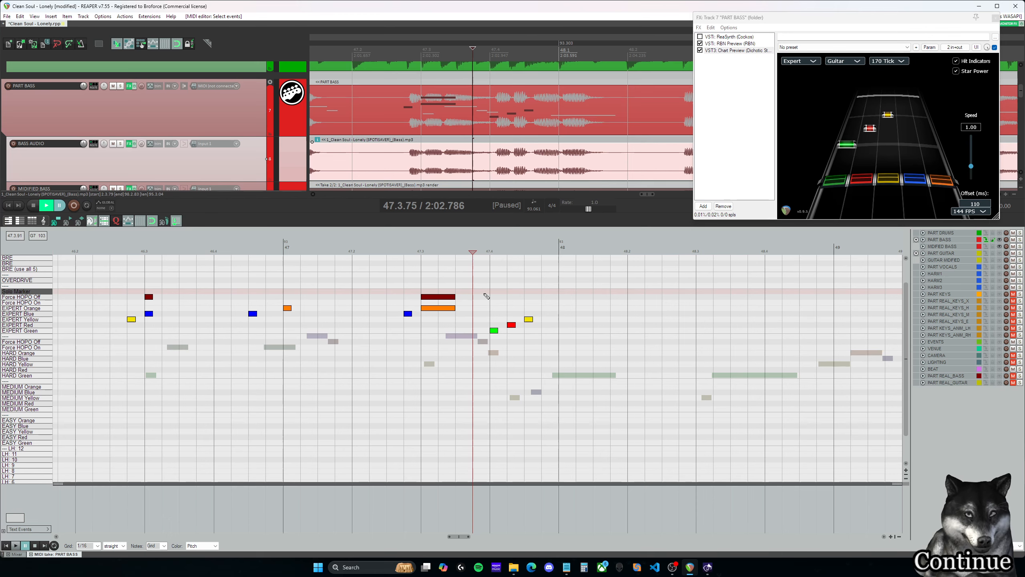
click(490, 292)
click(472, 291)
key(space)
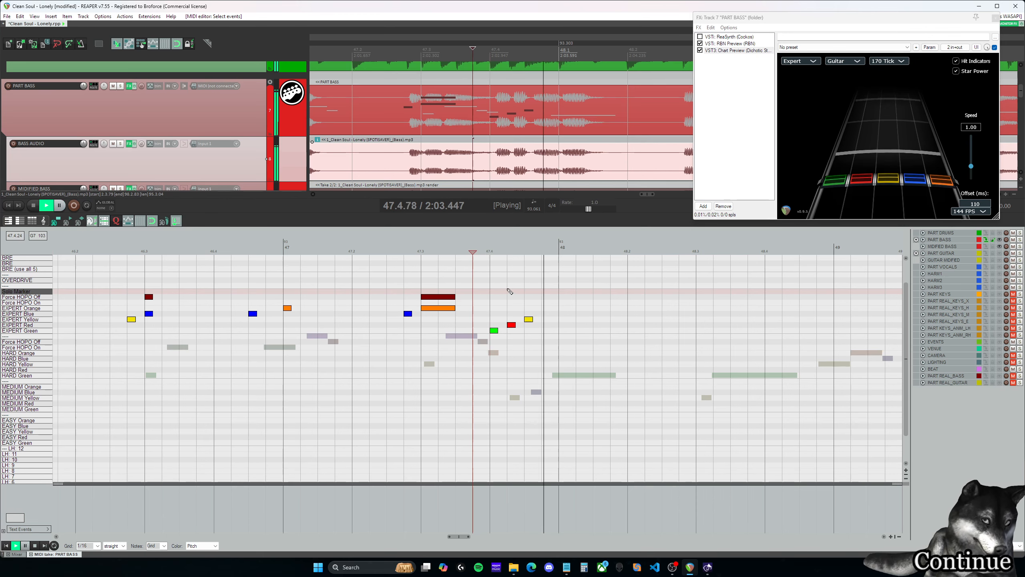
key(space)
drag(460, 537, 465, 537)
click(326, 302)
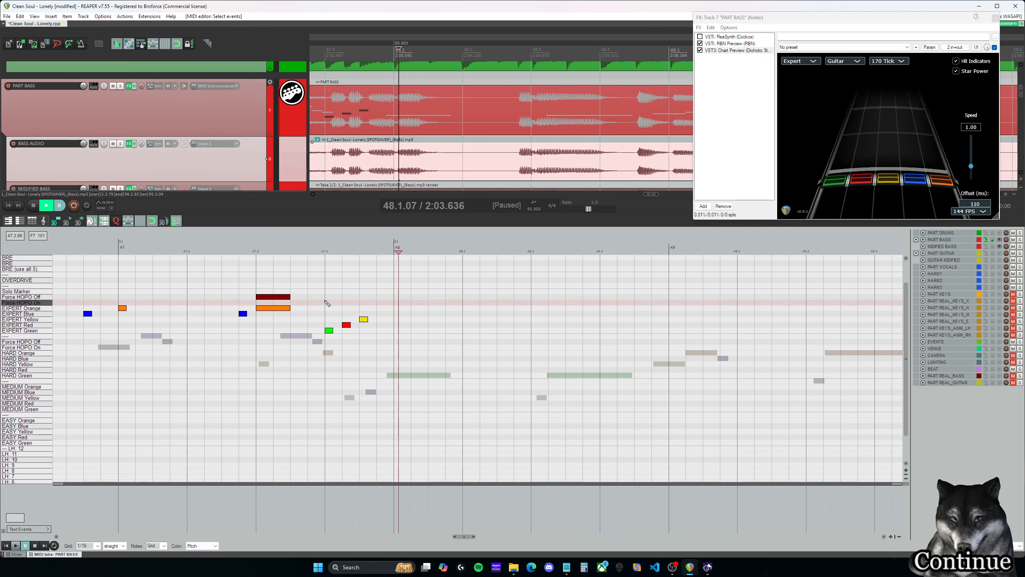
key(space)
key(space)
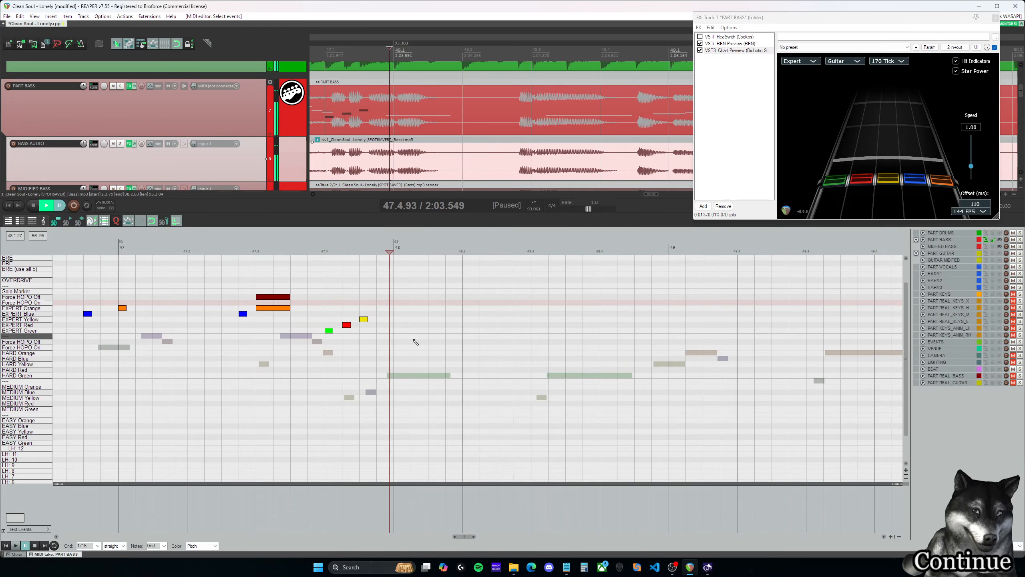
- Copy the Expert notes and Force HOPO Off markers from the start of measure 44 through measure 47 to measure 48
scroll(485, 374, down, 2)
scroll(488, 374, down, 2)
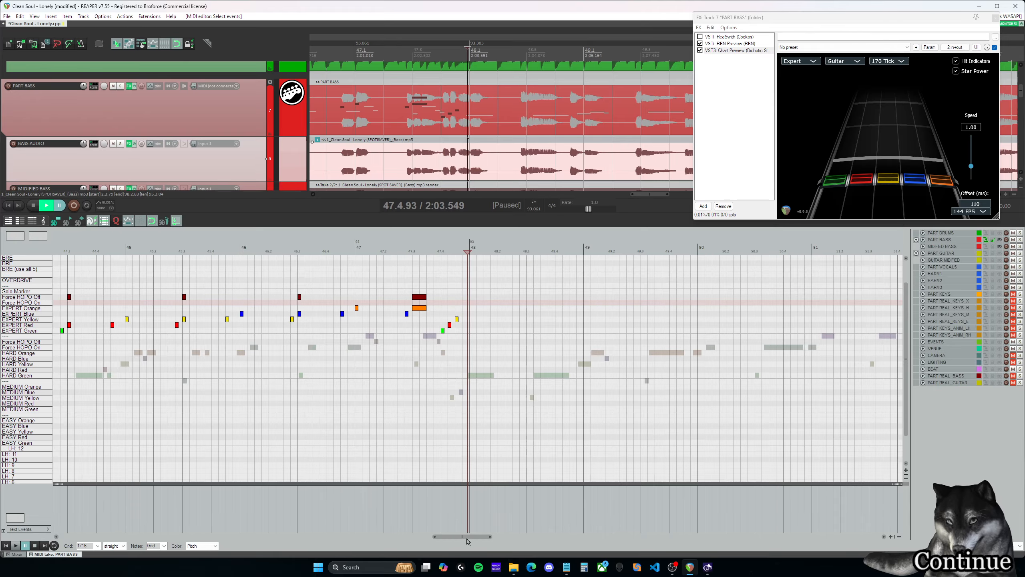
drag(466, 538, 455, 538)
drag(691, 366, 171, 275)
ctrl+drag(174, 320, 643, 321)
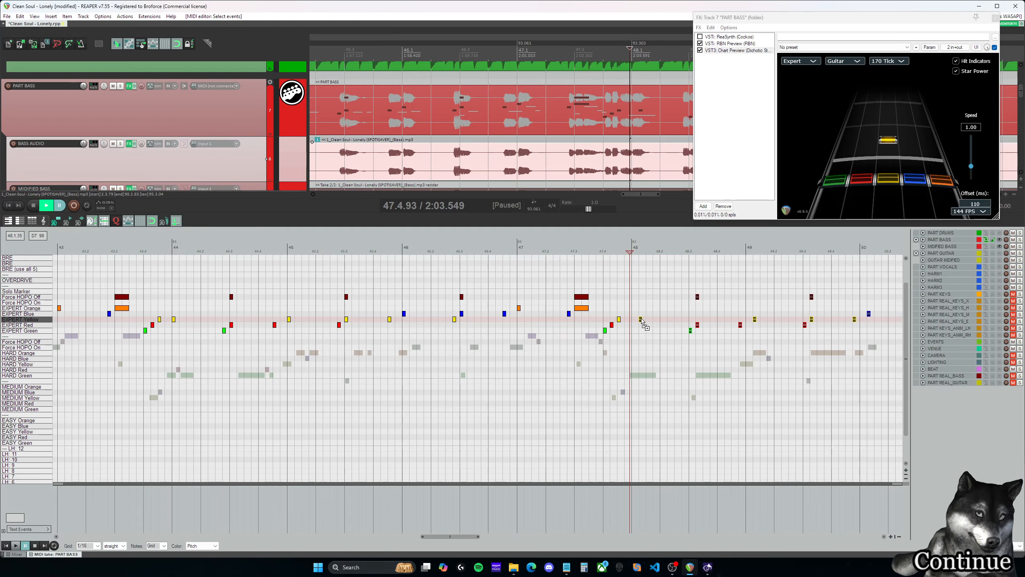
- Play the copied section from 47.4.00 and lengthen the red note at 48.3.00 with its Force HOPO Off marker to 48.4.00
click(604, 298)
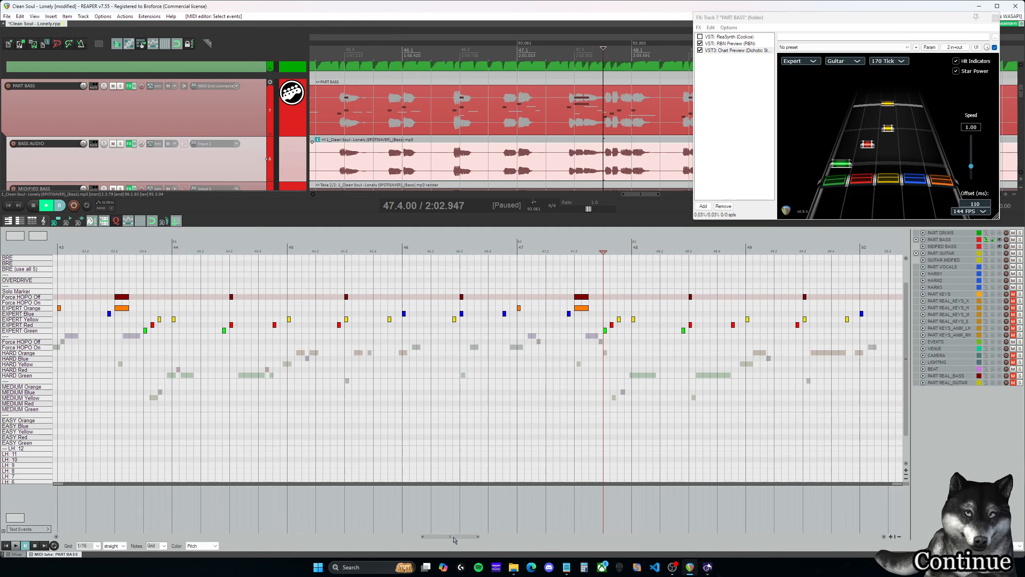
drag(454, 537, 473, 538)
key(space)
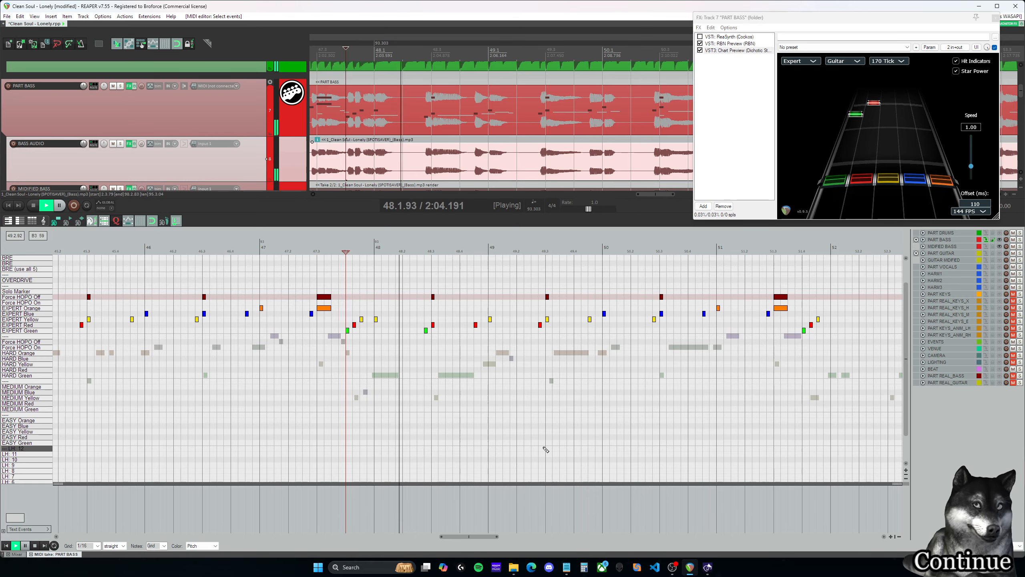
key(space)
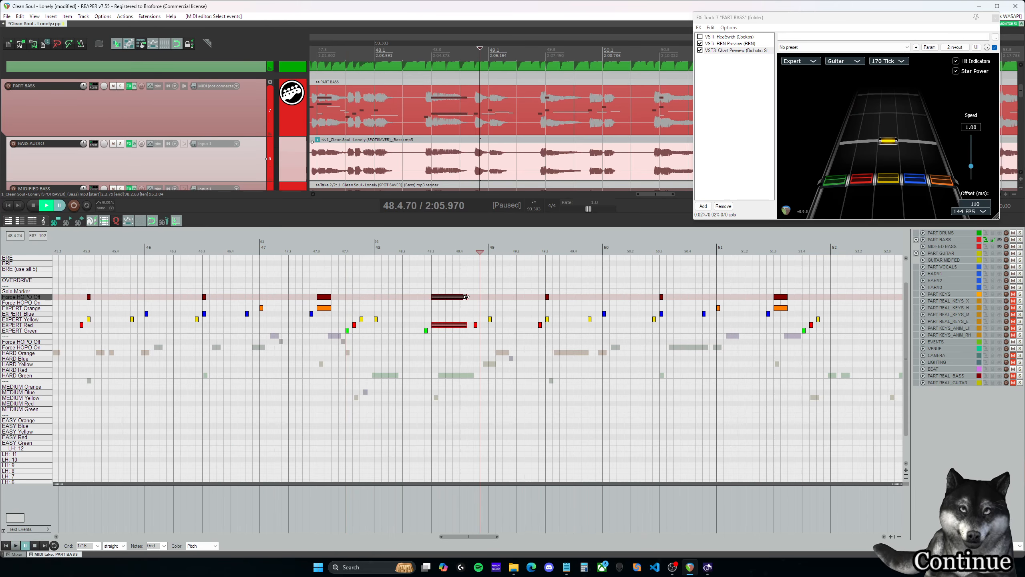
- Play from 48.3.00 and lengthen the yellow note at 49.3.00 with its Force HOPO Off marker to 49.4.00
click(431, 286)
key(space)
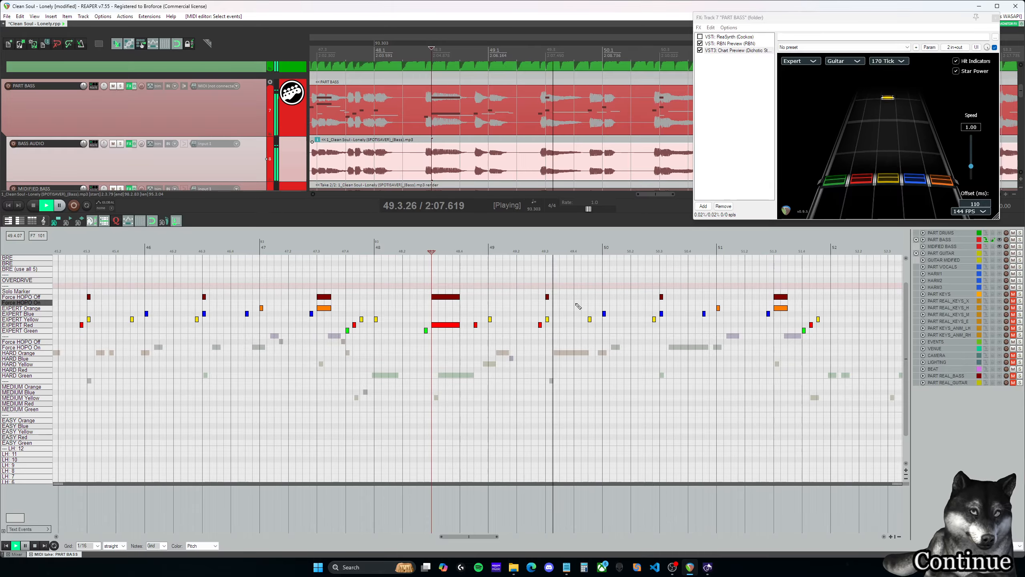
key(space)
drag(562, 329, 573, 298)
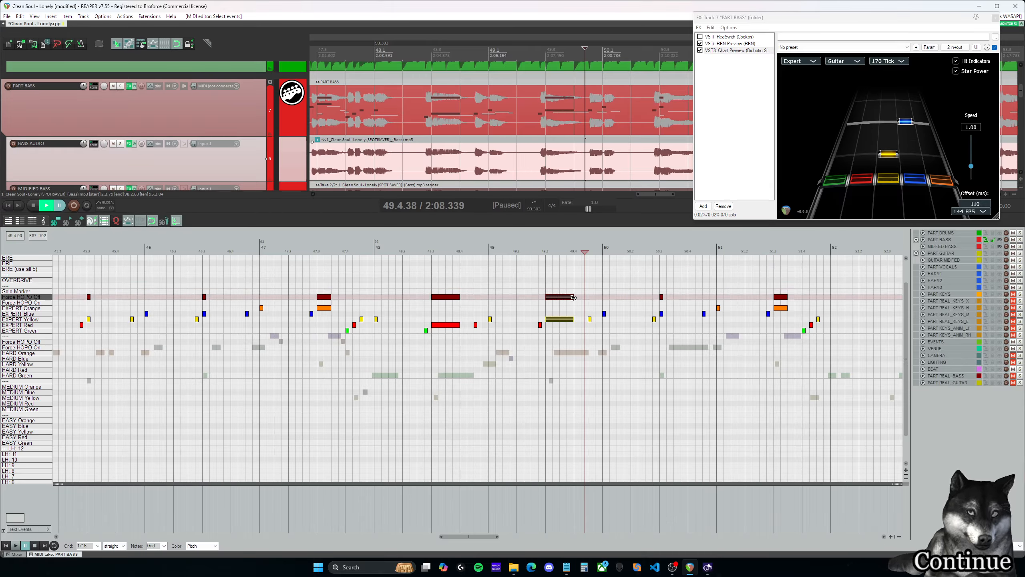
- Replay the sustained red note at 48.3.00 and extend it and its Force HOPO Off marker to 48.4.25
click(433, 284)
key(space)
key(space)
drag(458, 287, 473, 326)
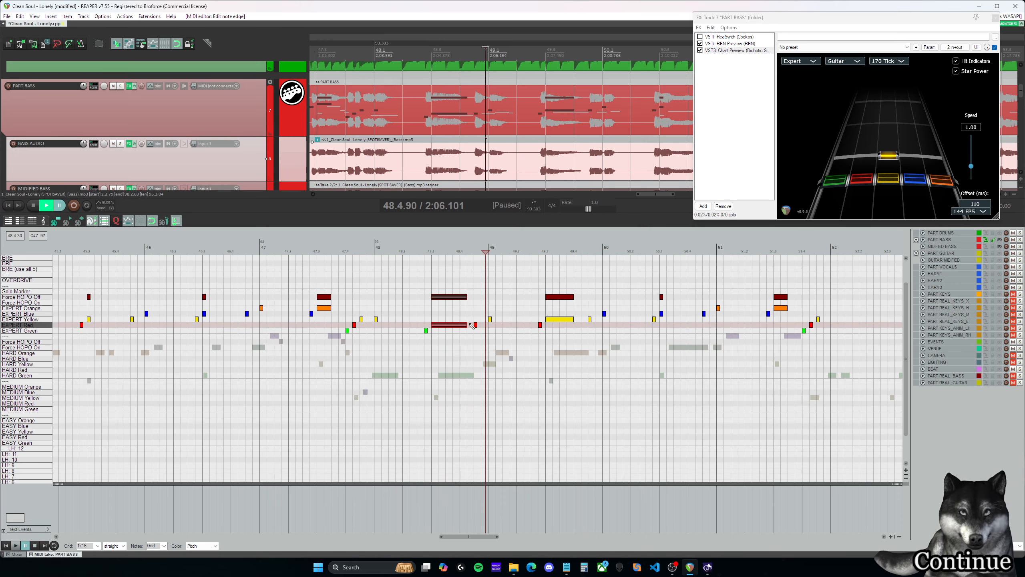
- Replay the sustained yellow note at 49.3.00 and extend it and its Force HOPO Off marker to 49.4.25
click(543, 280)
key(space)
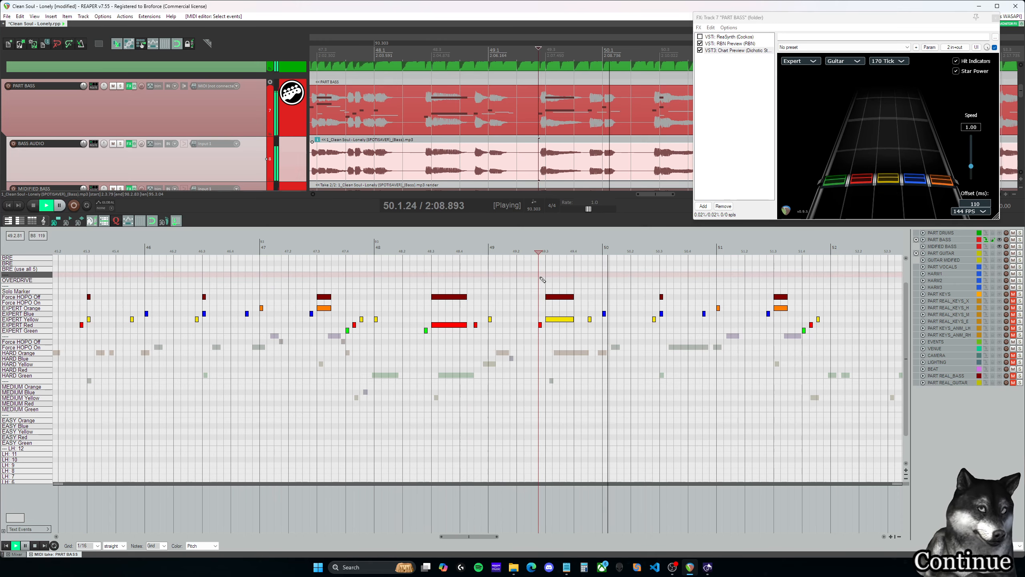
key(space)
drag(481, 536, 491, 537)
scroll(490, 342, up, 2)
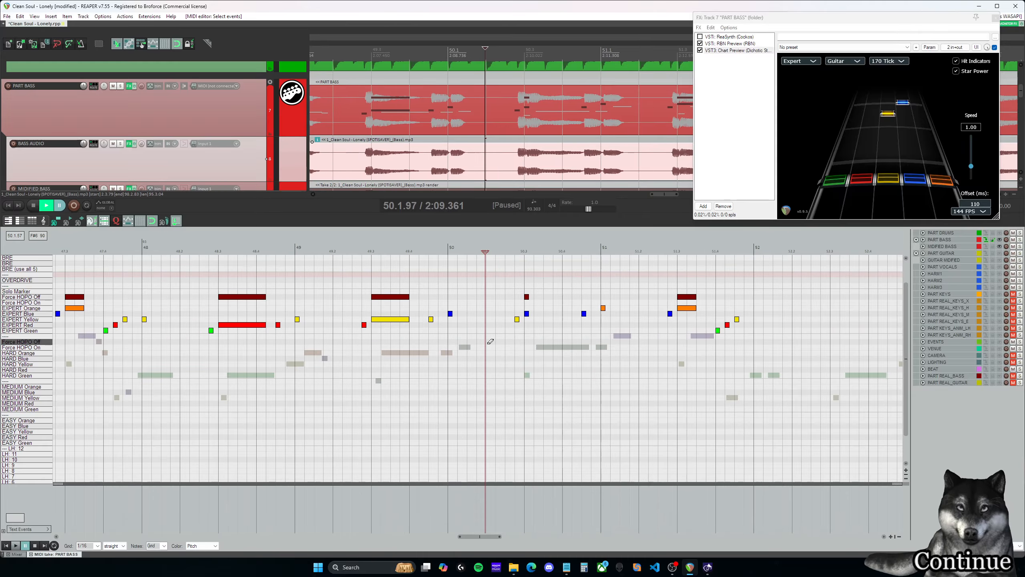
click(409, 282)
click(375, 281)
key(space)
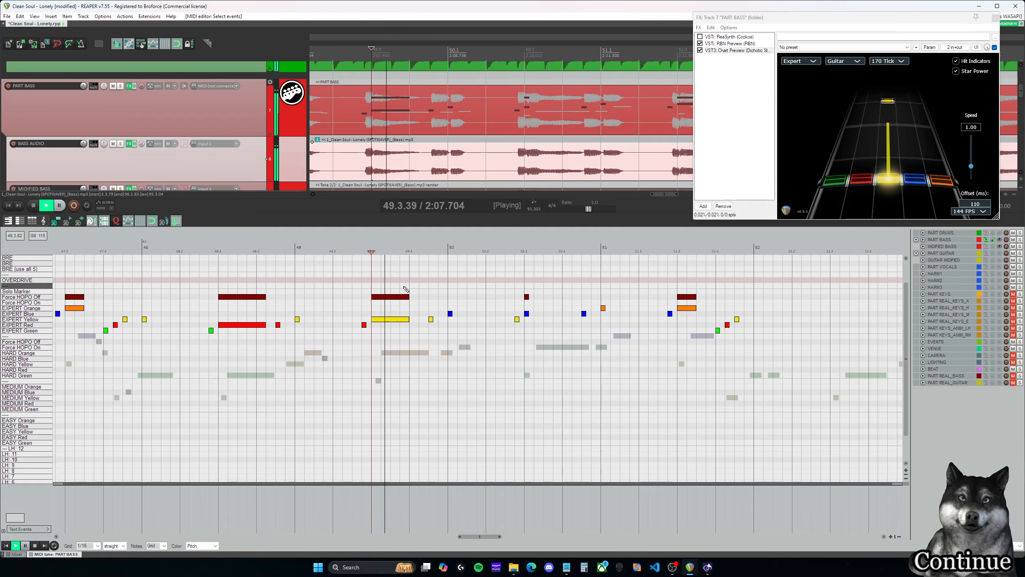
key(space)
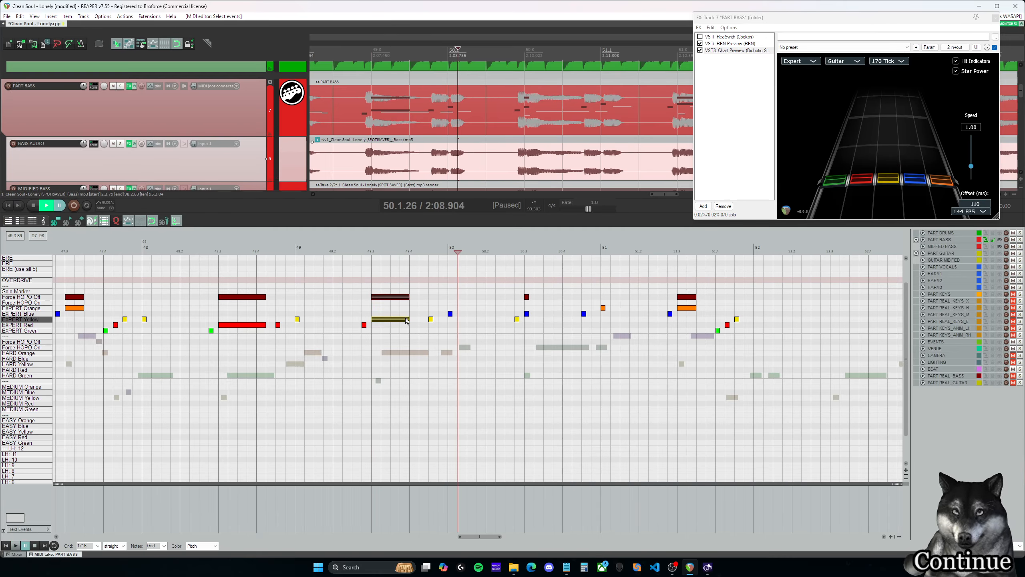
drag(407, 320, 418, 320)
- Play measure 50 and lengthen the blue note at 50.3.00 with its Force HOPO Off marker to 50.4.25
key(space)
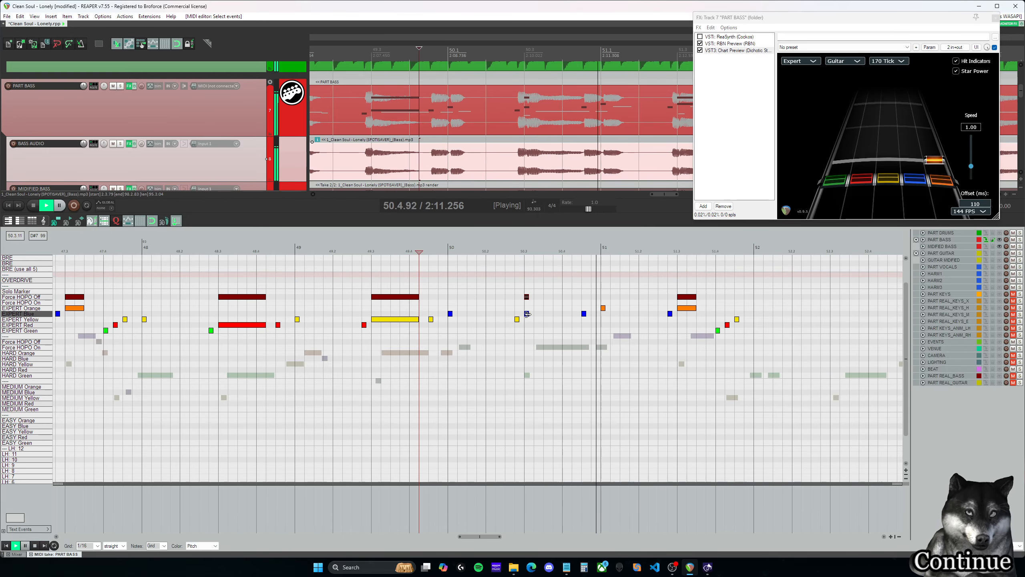
key(space)
drag(577, 317, 567, 316)
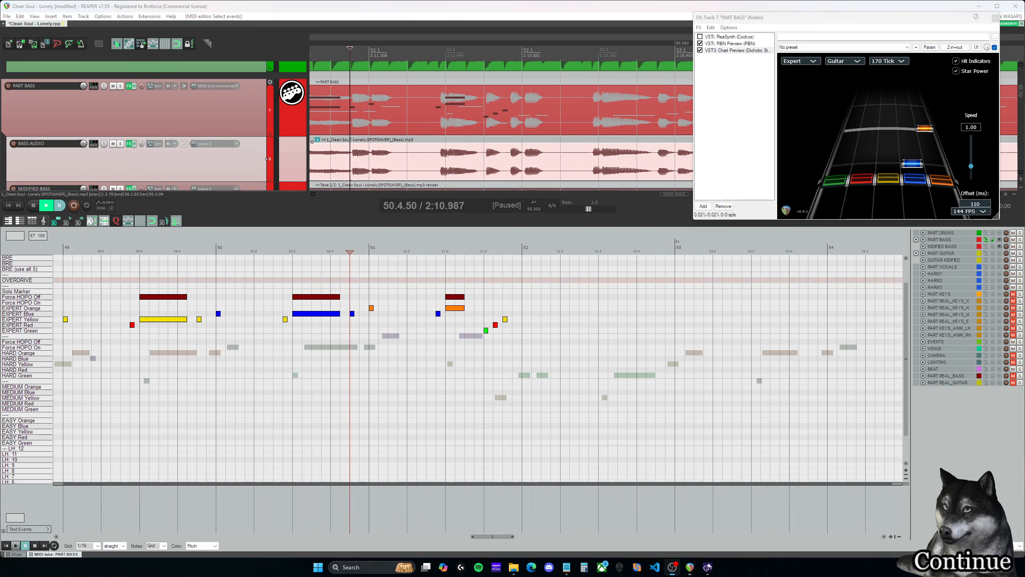
- Play from 50.4.50 and extend the orange note at 51.3.00 with its Force HOPO Off marker to 51.3.75
key(space)
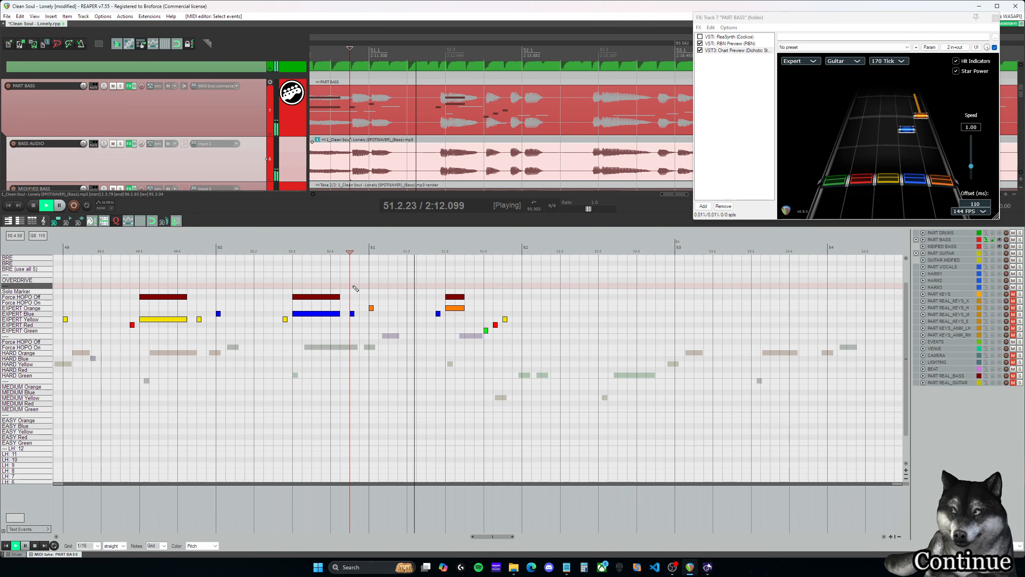
key(space)
click(439, 275)
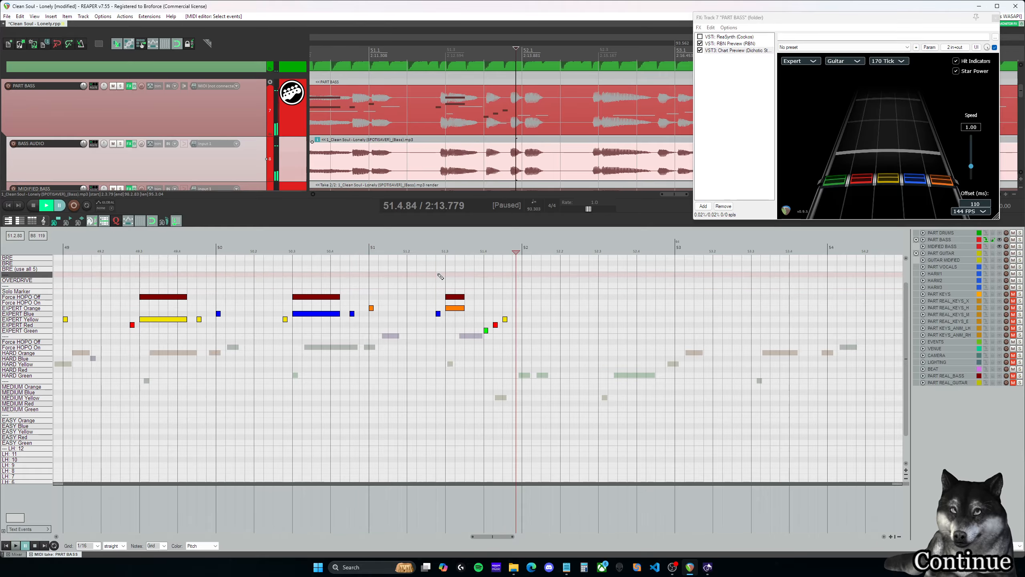
key(space)
- Play the run at the end of measure 51 and delete its red note at 51.4.25
key(space)
drag(471, 321, 474, 296)
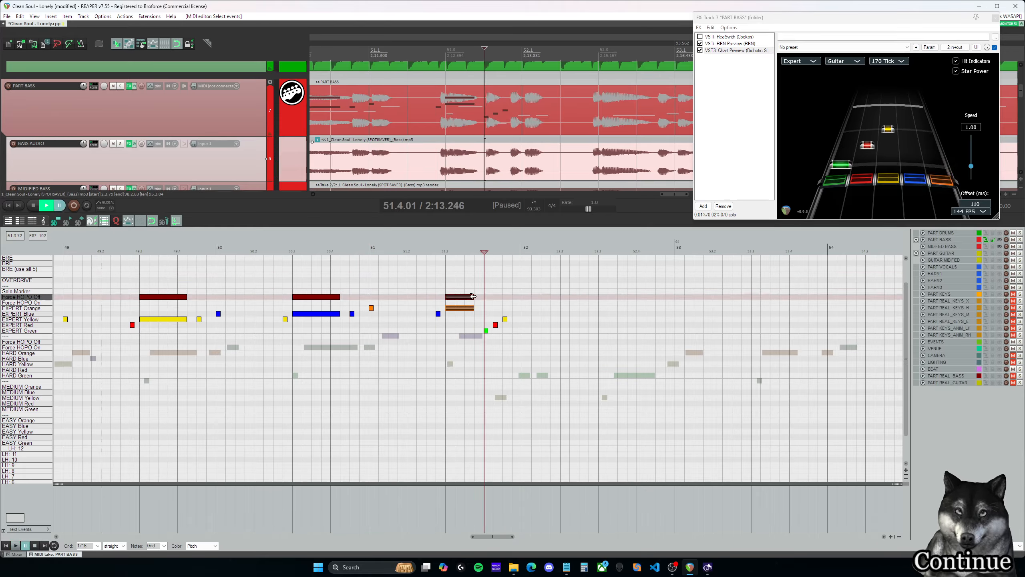
click(439, 286)
click(439, 291)
key(space)
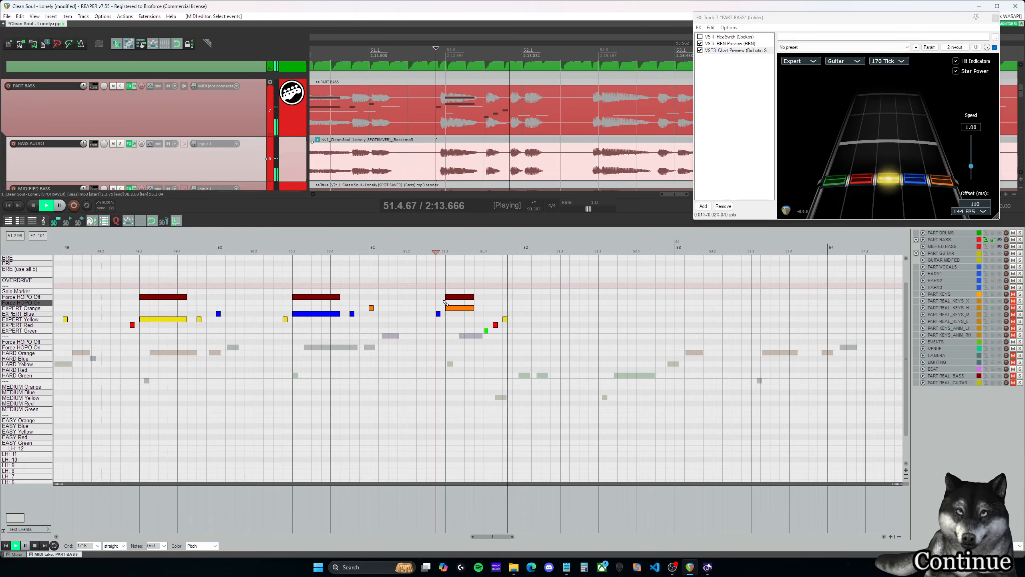
key(space)
click(490, 282)
key(space)
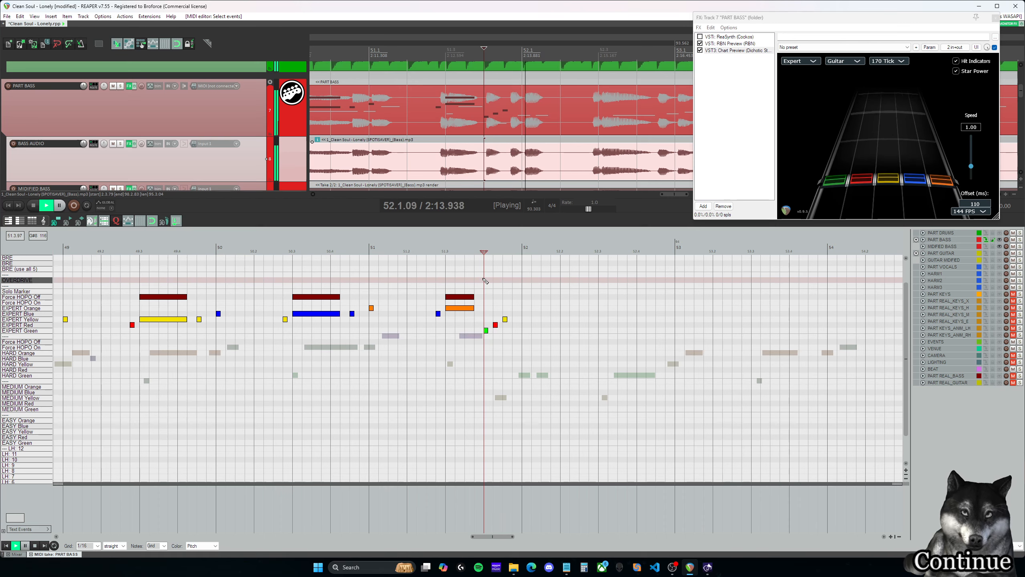
- Play the green and yellow notes from 51.4.00 into measure 52 to check the shortened run
key(space)
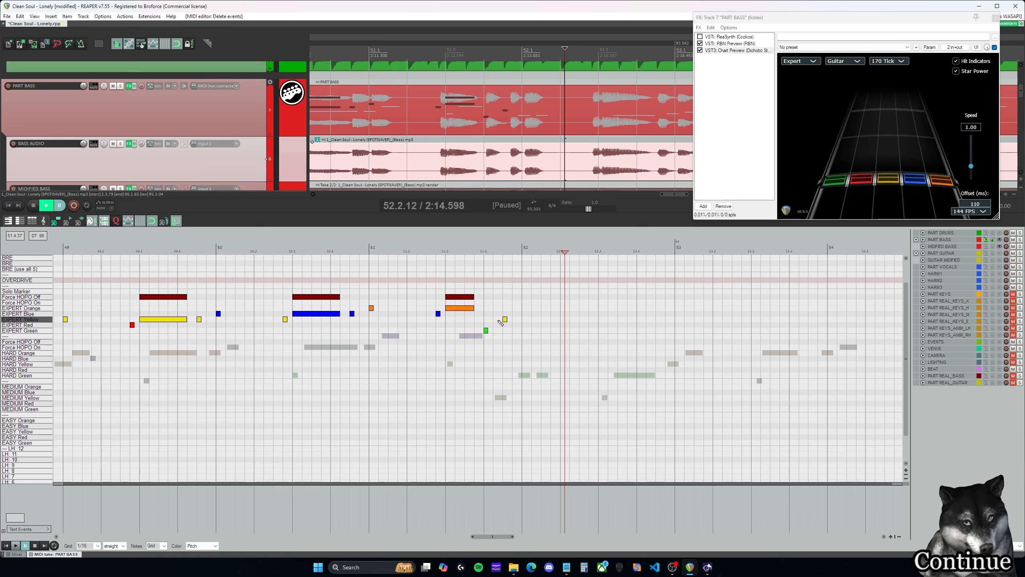
click(489, 319)
key(space)
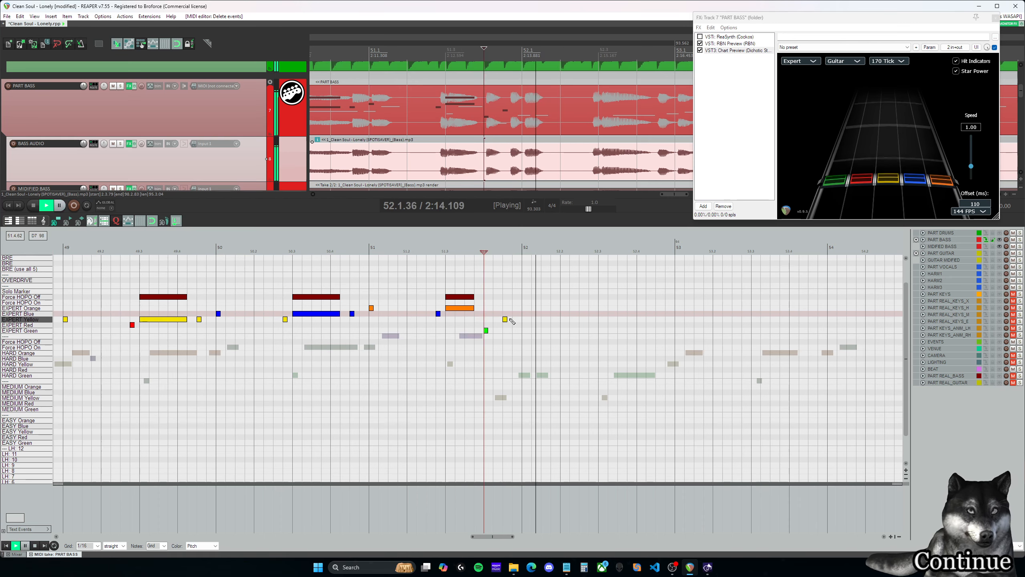
key(space)
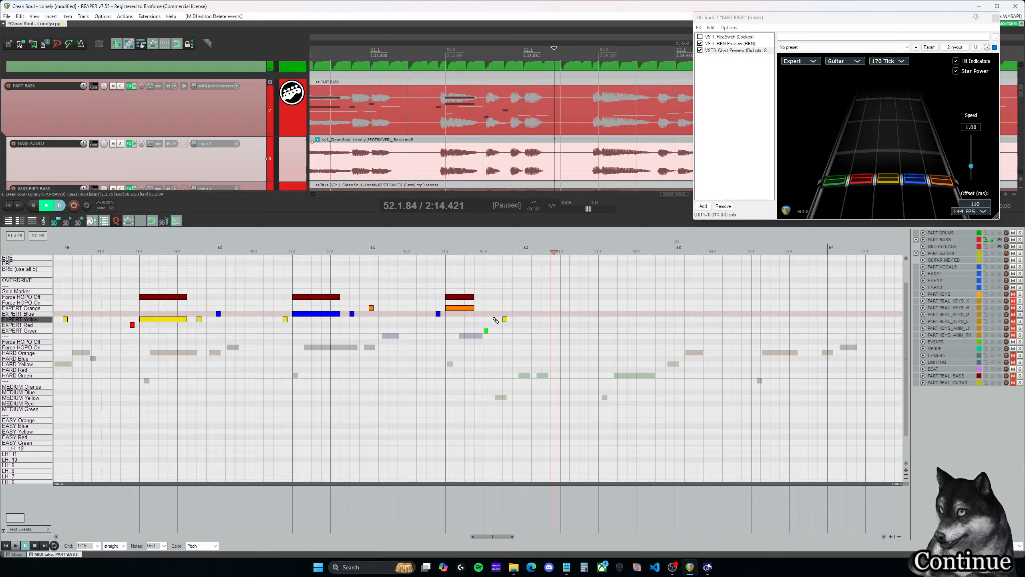
click(496, 321)
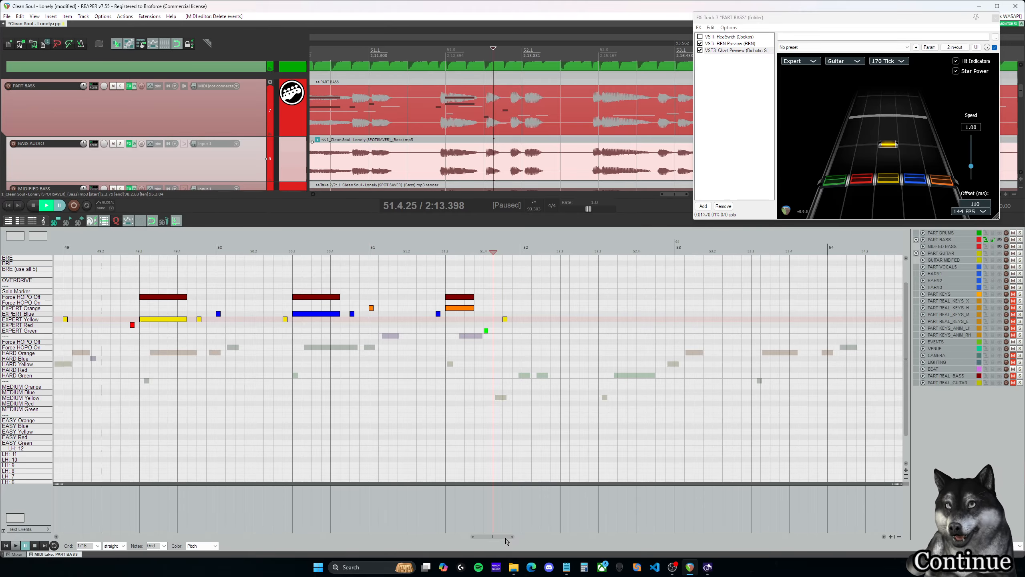
scroll(520, 375, down, 3)
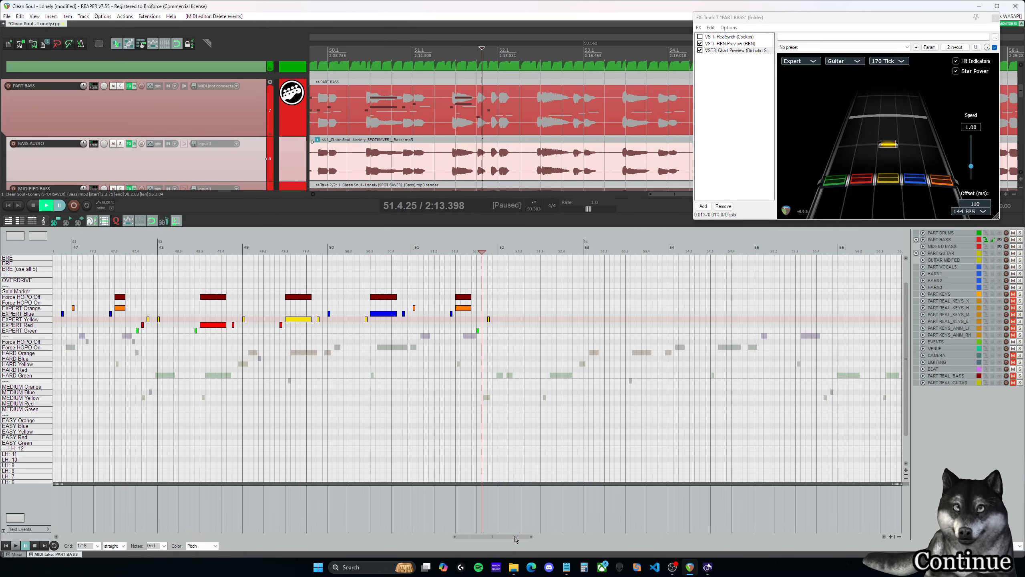
- Review the earlier Expert runs at beat 4 of measures 27, 19, 15, 11 and 6, playing them where needed for comparison
drag(516, 539, 292, 542)
click(668, 311)
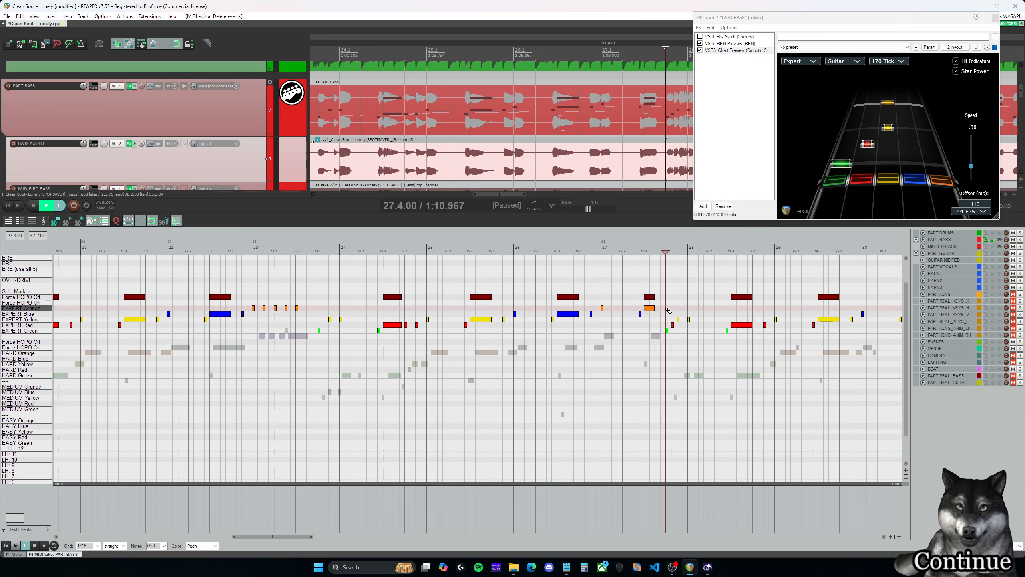
drag(285, 538, 247, 539)
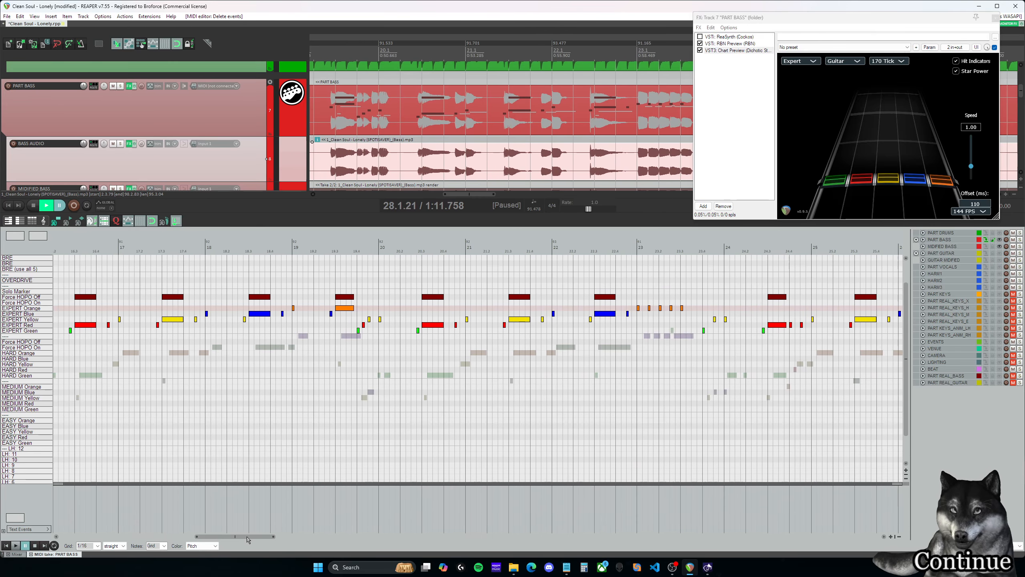
click(357, 304)
key(space)
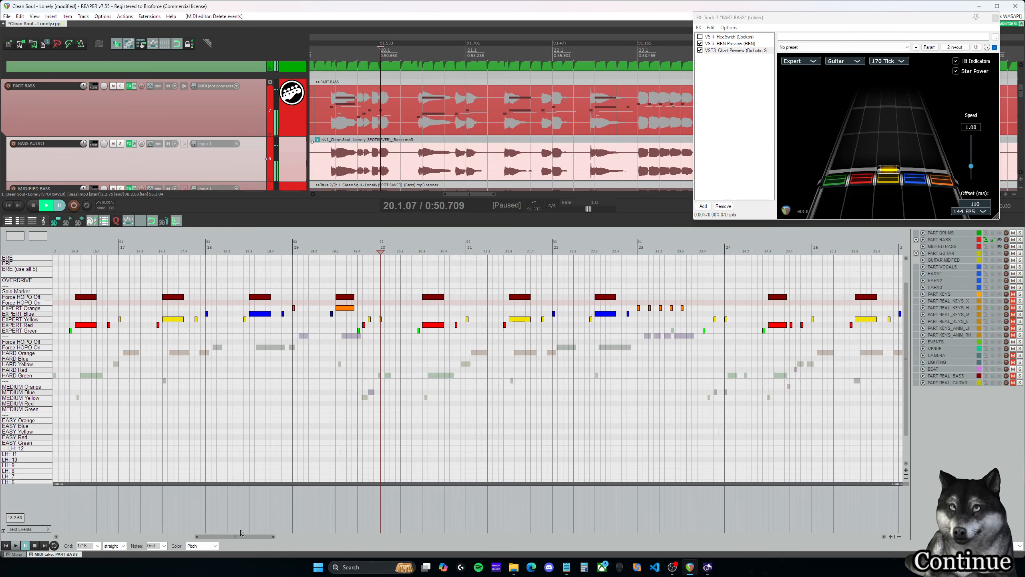
scroll(343, 307, left, 5)
click(326, 294)
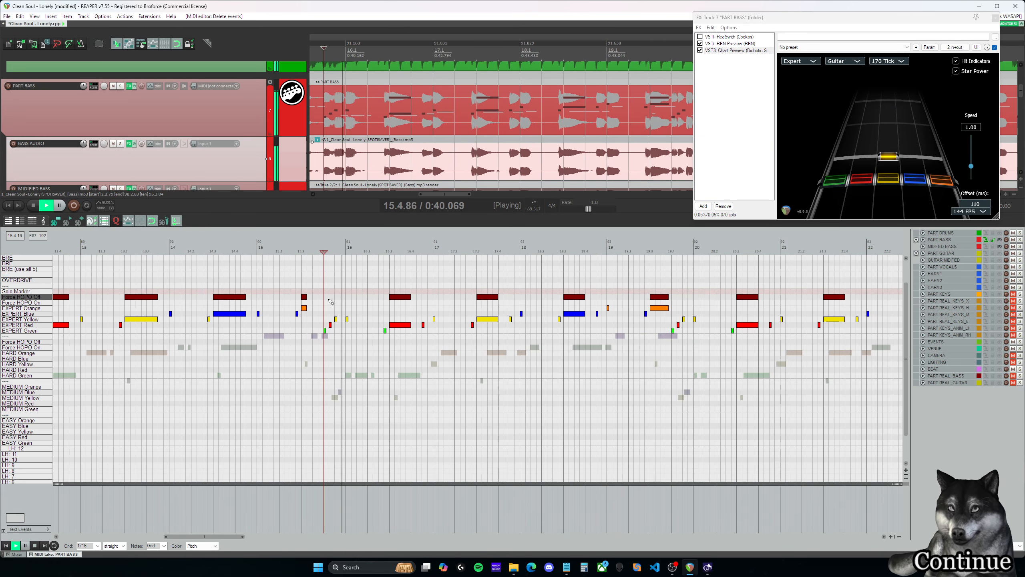
key(ctrl+space)
scroll(267, 327, left, 5)
click(268, 302)
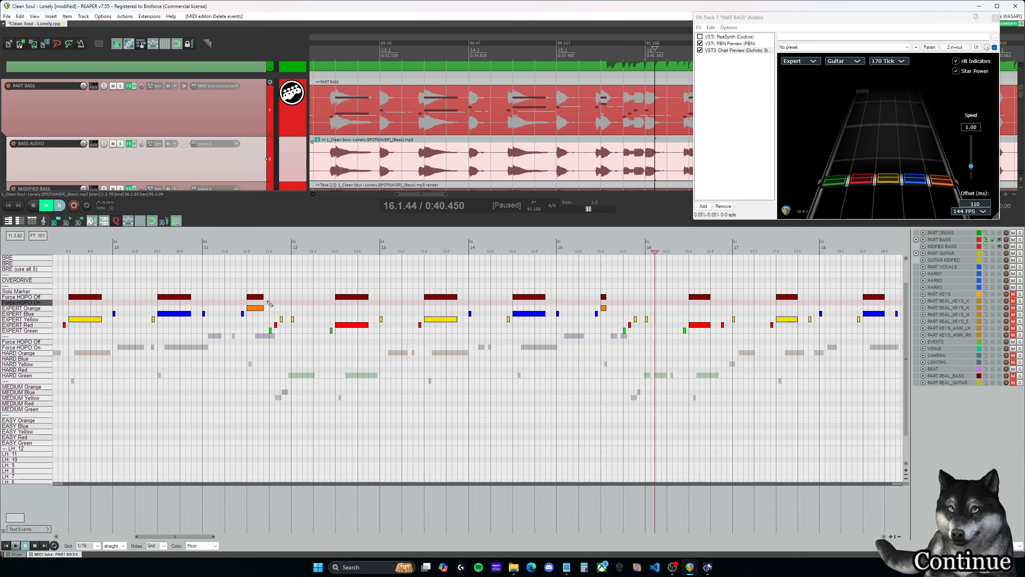
key(space)
key(space)
scroll(241, 356, left, 5)
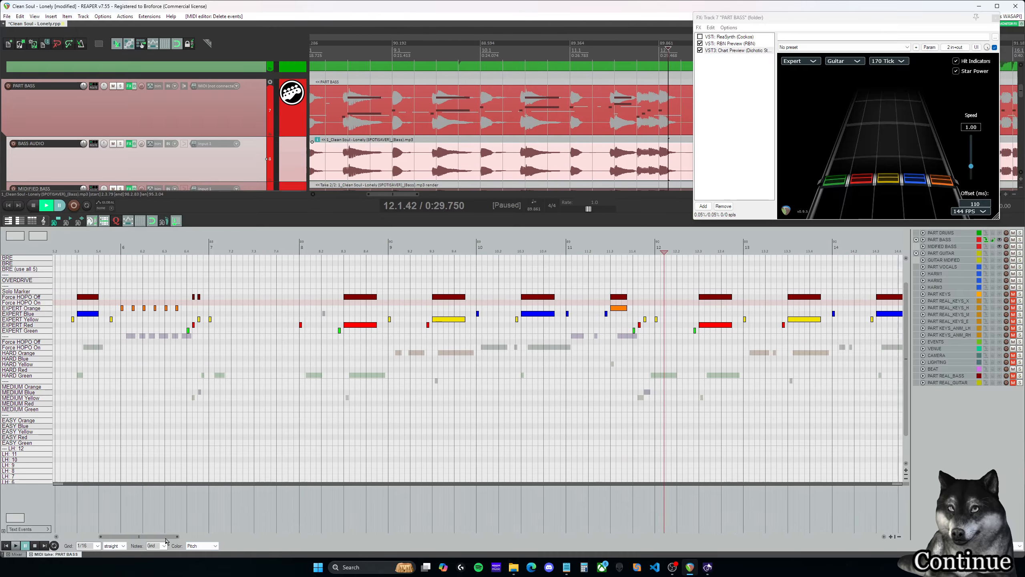
click(234, 307)
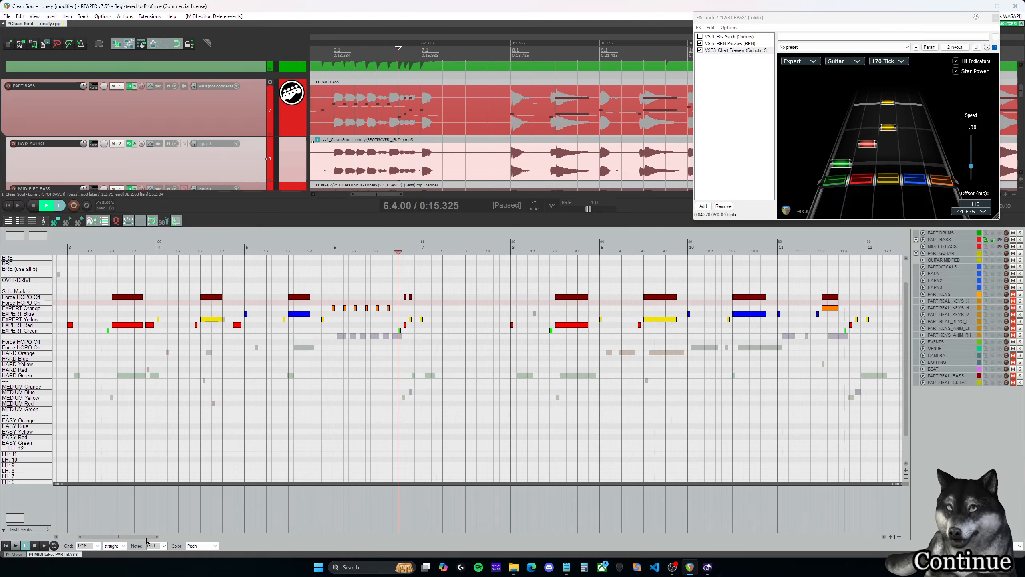
- Return to measure 47 and play its closing run into measure 48
drag(148, 540, 499, 477)
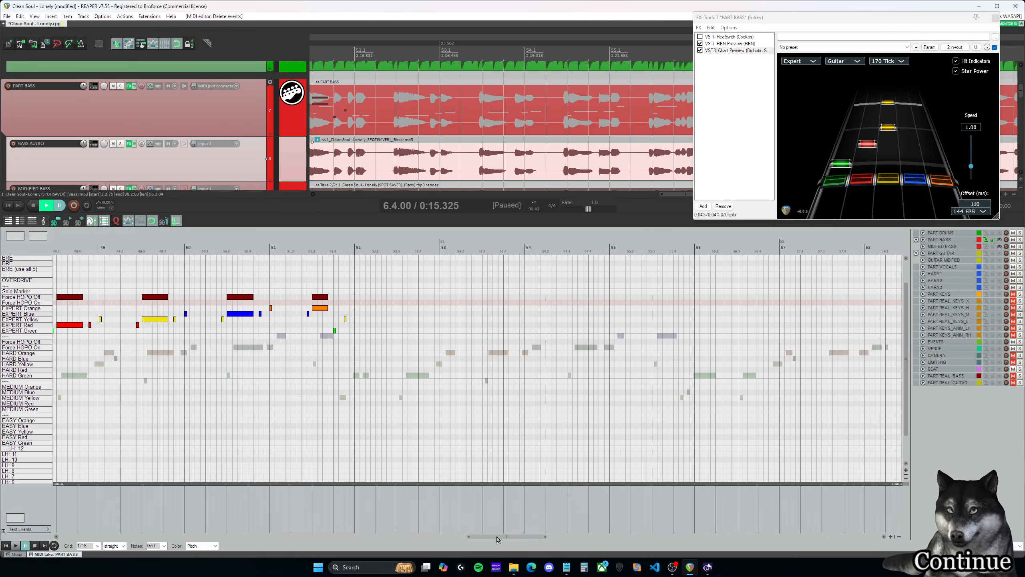
drag(498, 539, 468, 539)
click(291, 304)
key(space)
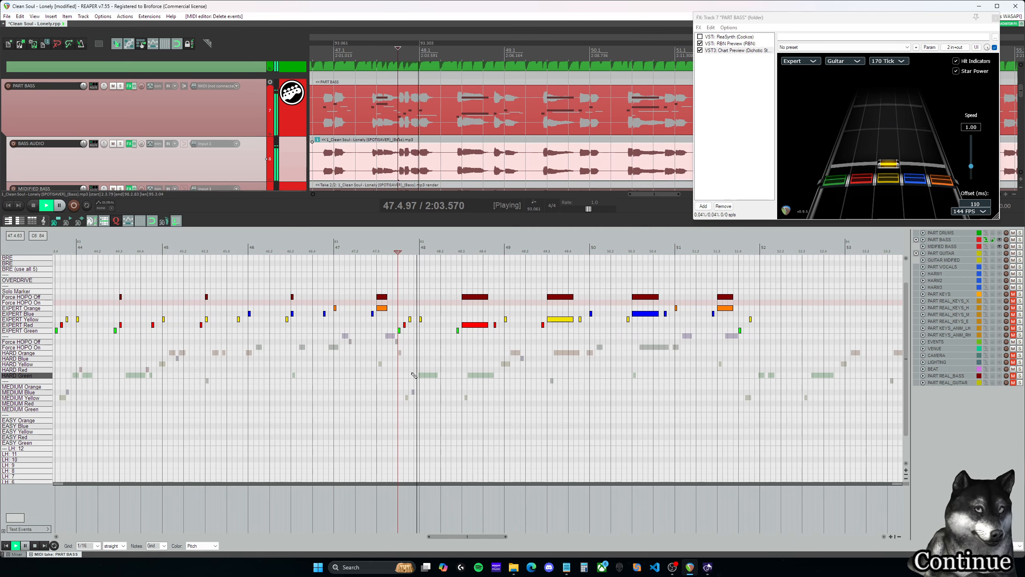
key(space)
- Play from 47.4.00 and shorten the red note at 48.3.00 with its Force HOPO Off marker to 48.4.00
click(399, 308)
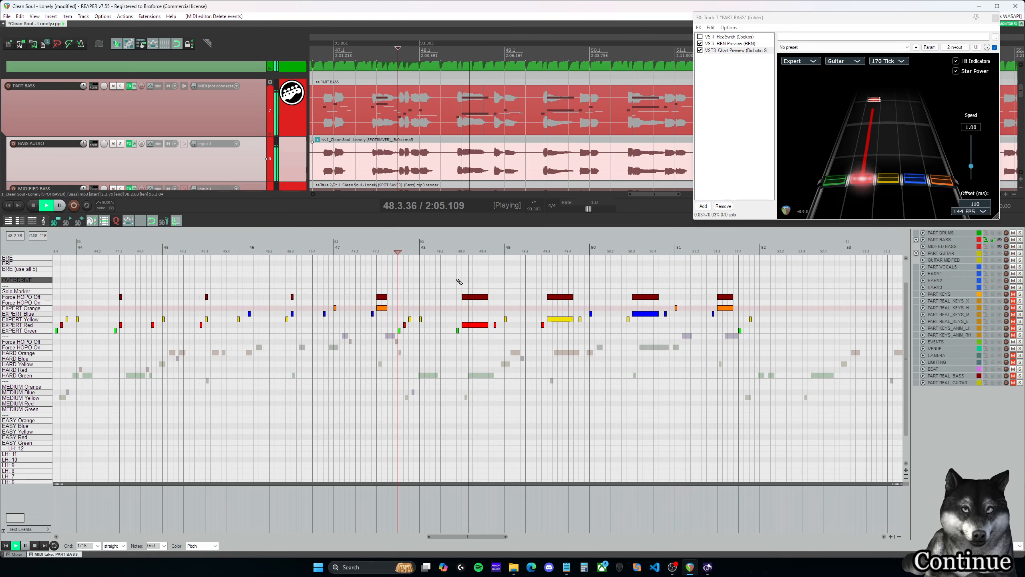
key(space)
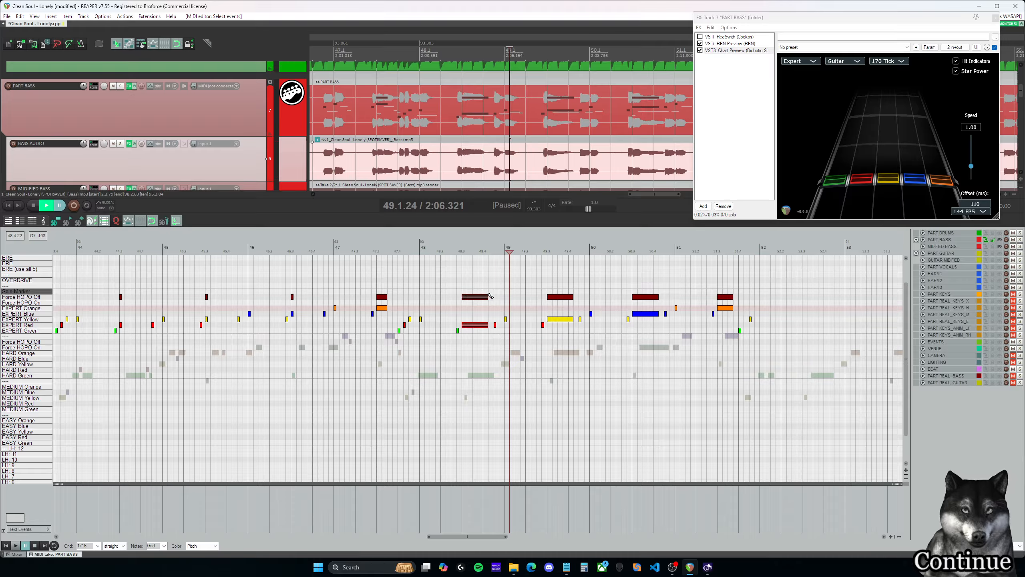
drag(488, 296, 483, 297)
click(483, 286)
key(space)
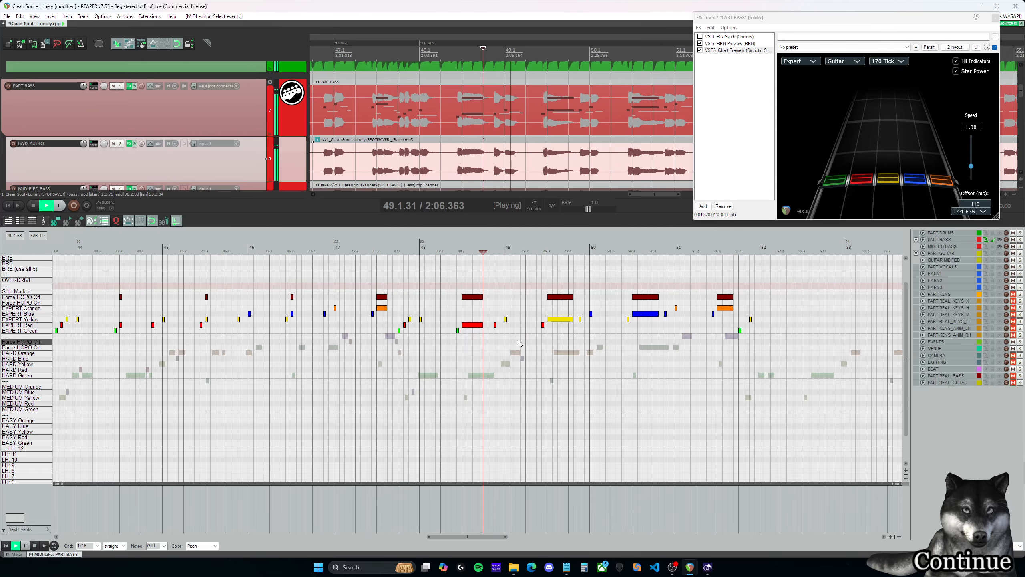
- Play measures 49 to 51 and replay the closing run from 51.4.00 to check them against the audio
click(506, 285)
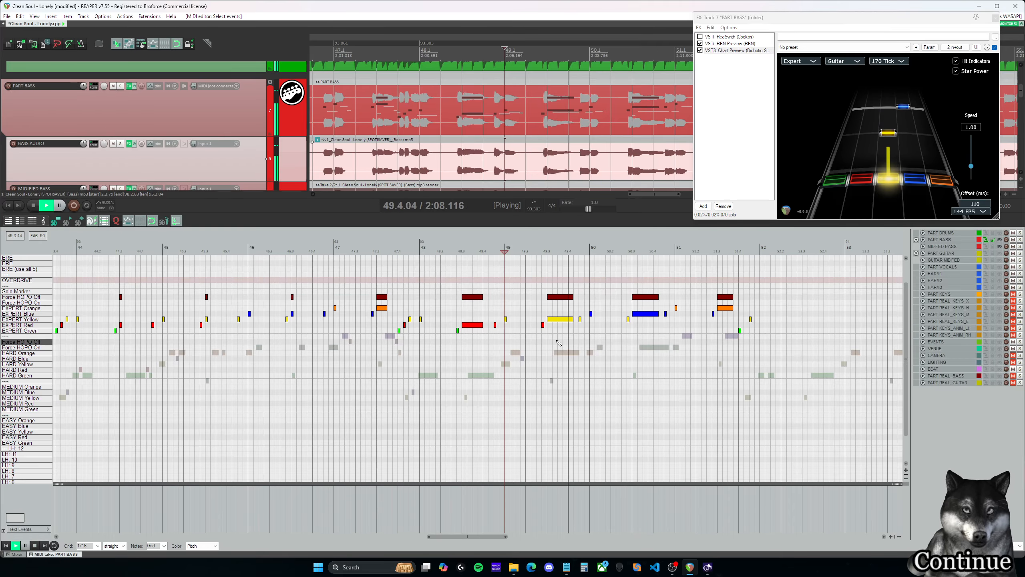
click(574, 313)
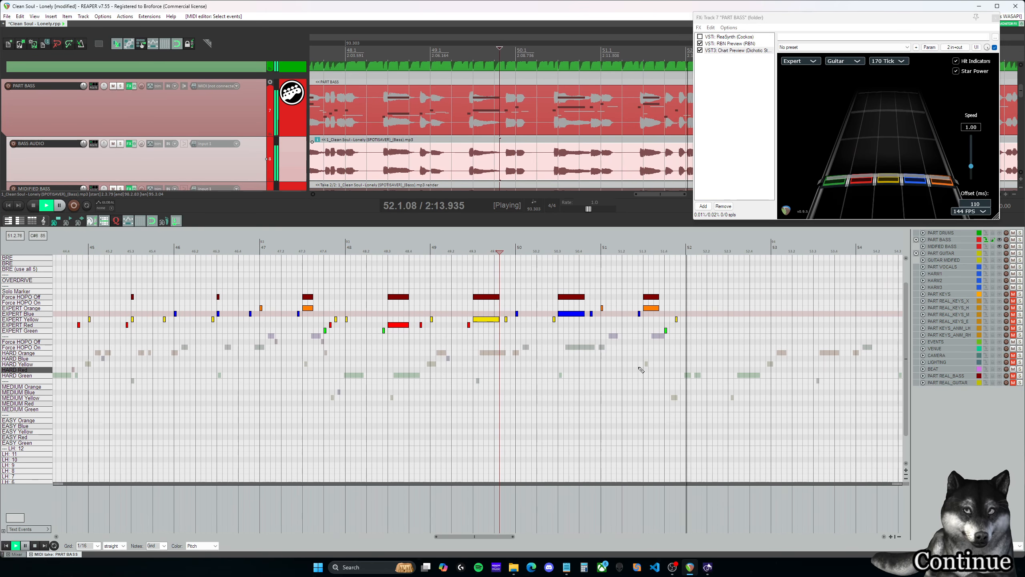
key(space)
click(667, 292)
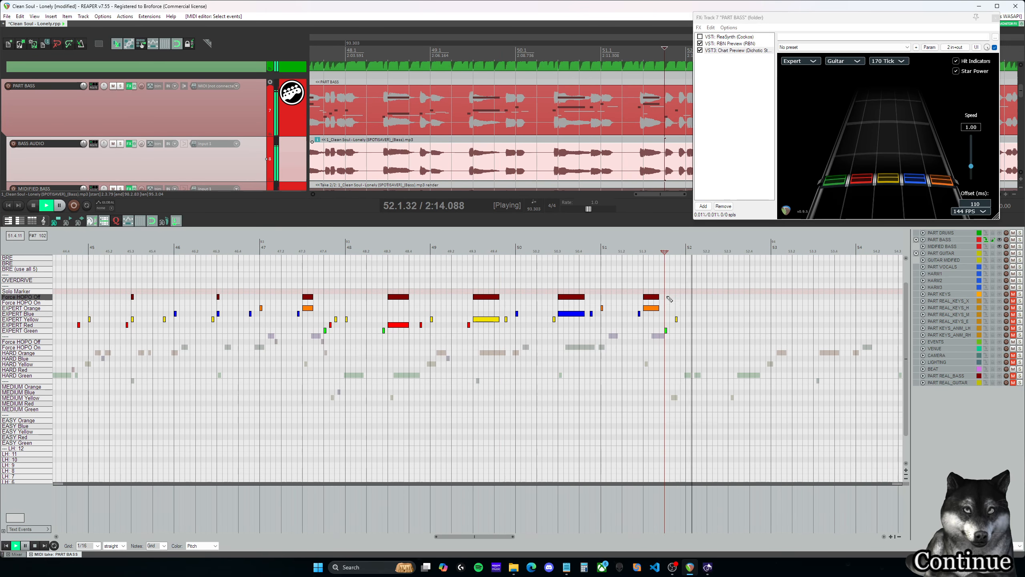
key(space)
- Copy the Expert notes and Force HOPO Off markers of measures 48 to 51 to measure 52, and again to measure 56
drag(346, 345, 703, 267)
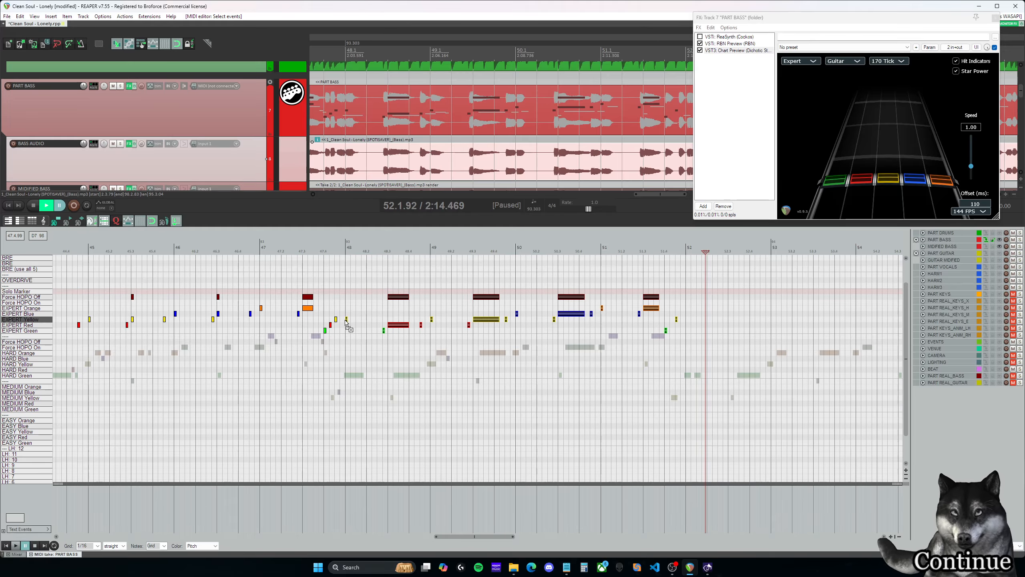
drag(347, 323, 677, 320)
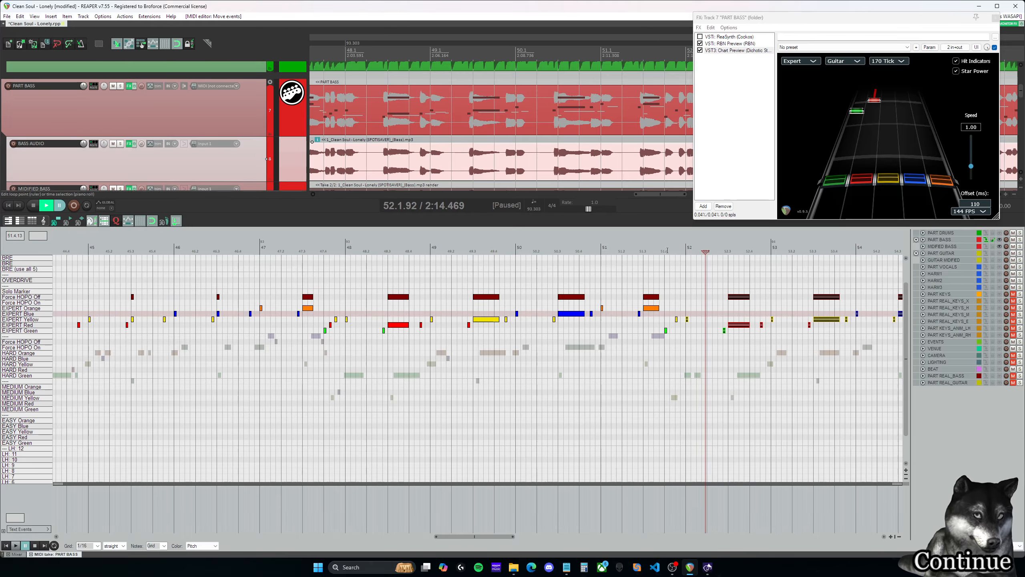
key(space)
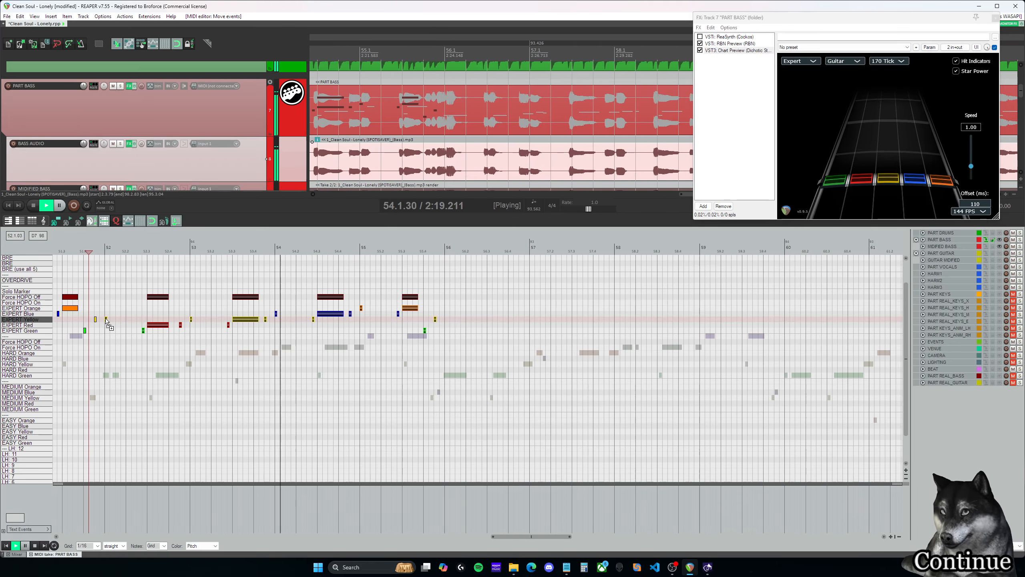
key(ctrl+d)
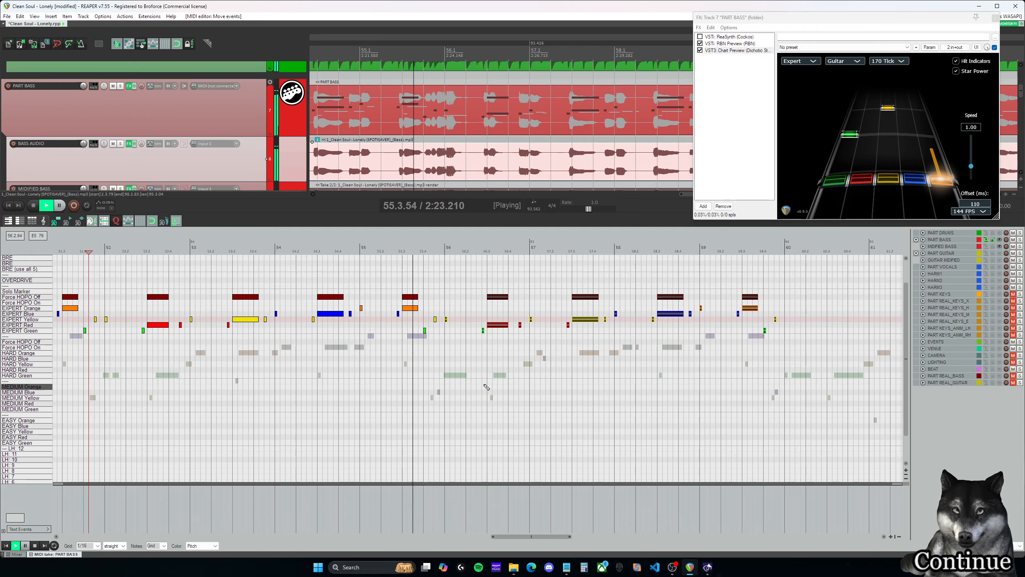
- Add a red Expert note at 55.4.25, set the grid to 1/32 and shorten the note to that length
key(ctrl+space)
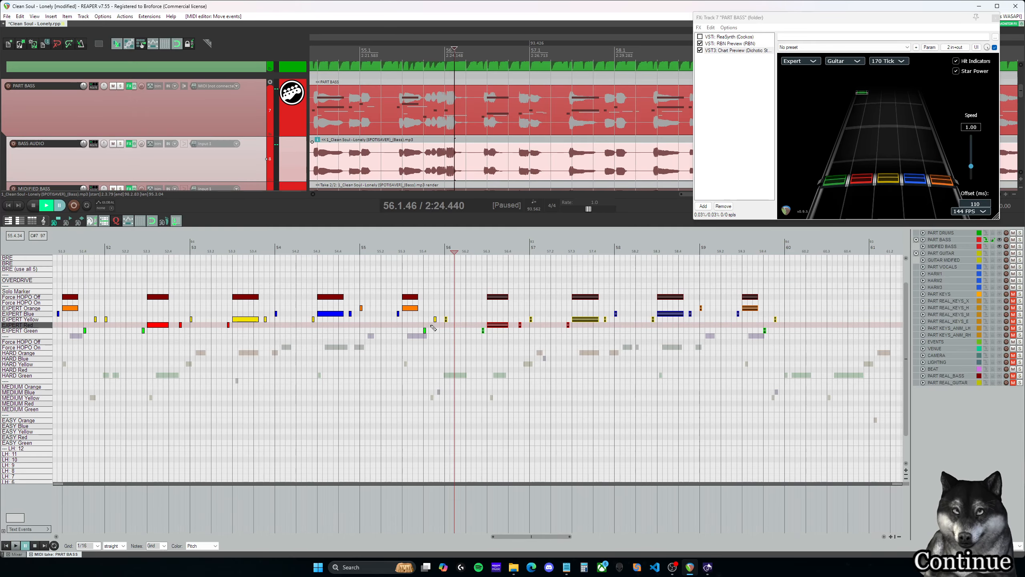
click(433, 324)
scroll(434, 323, up, 2)
scroll(467, 328, up, 1)
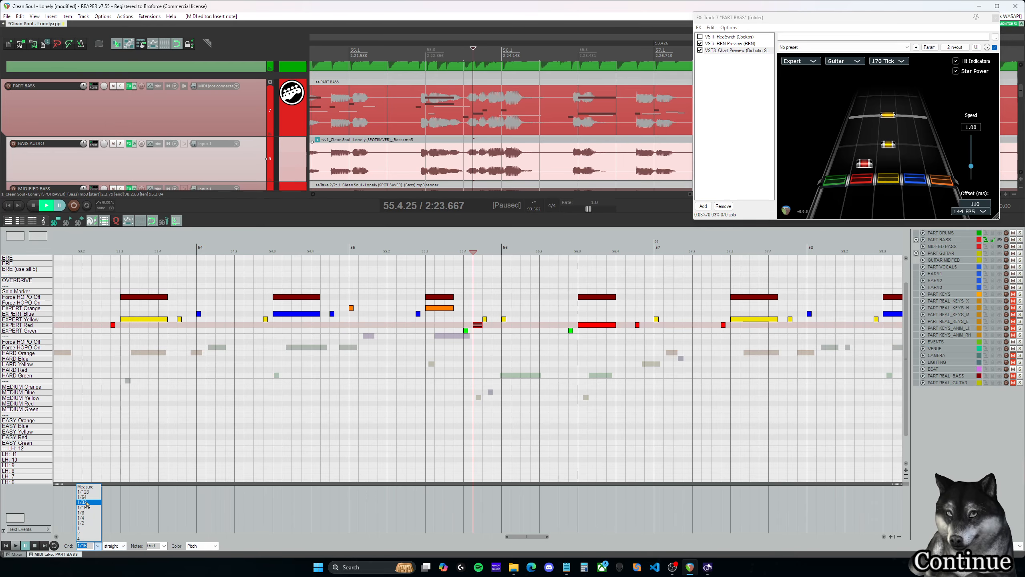
click(83, 502)
scroll(538, 404, down, 1)
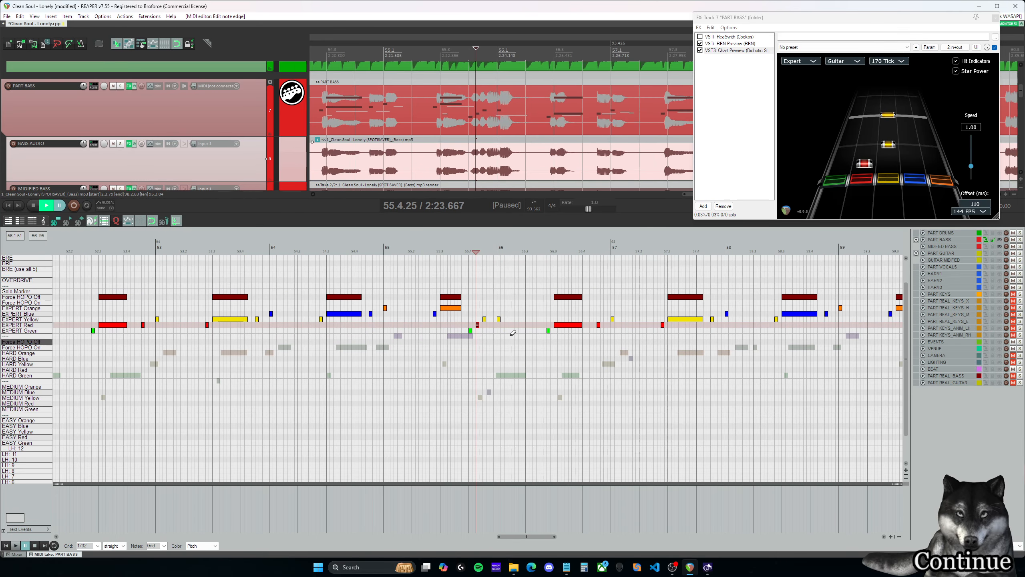
- Play into measure 56 and shorten the red note at 56.3.00 with its Force HOPO Off marker to 56.3.25
key(space)
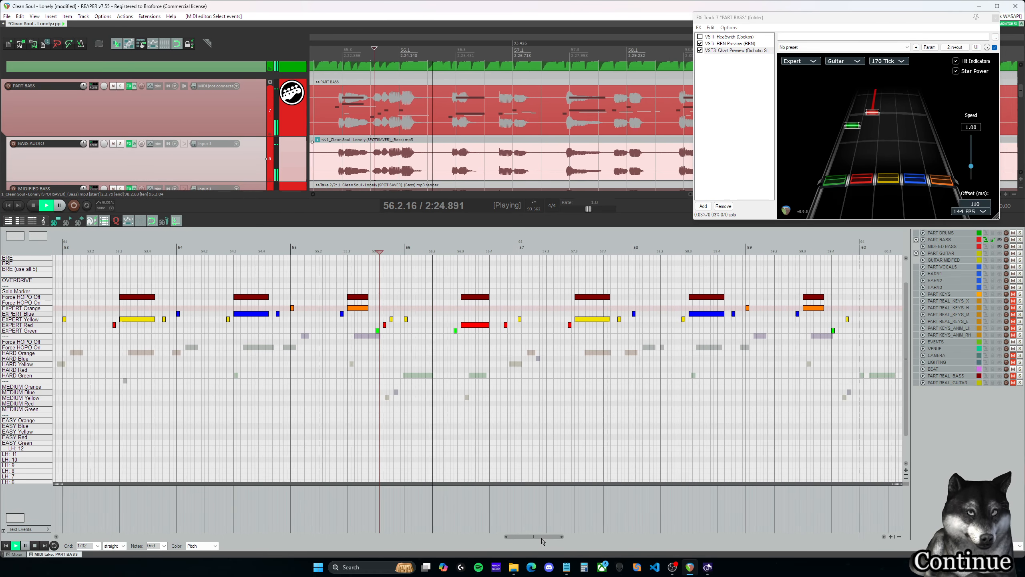
scroll(355, 352, down, 1)
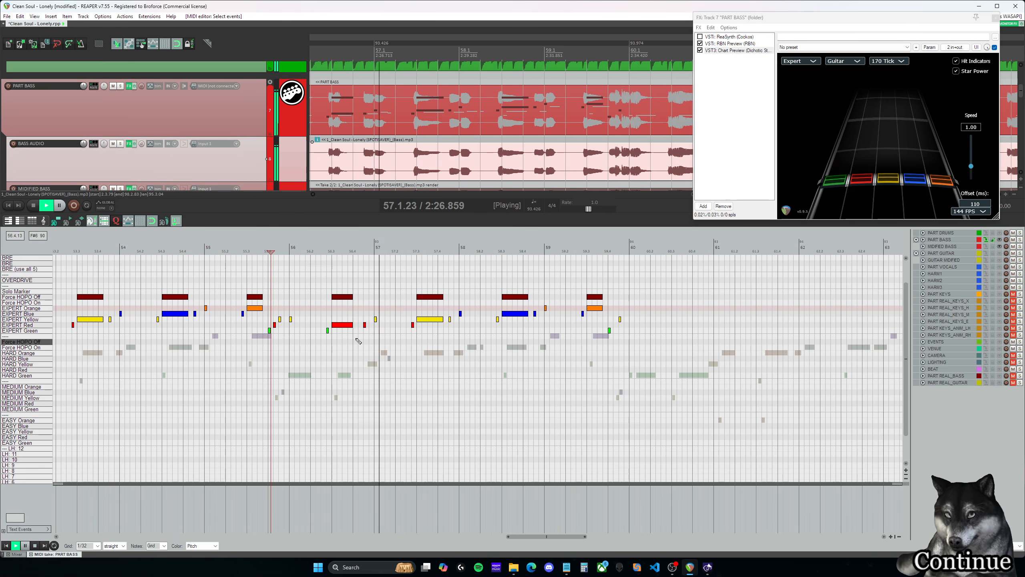
click(332, 280)
key(space)
drag(350, 327, 337, 326)
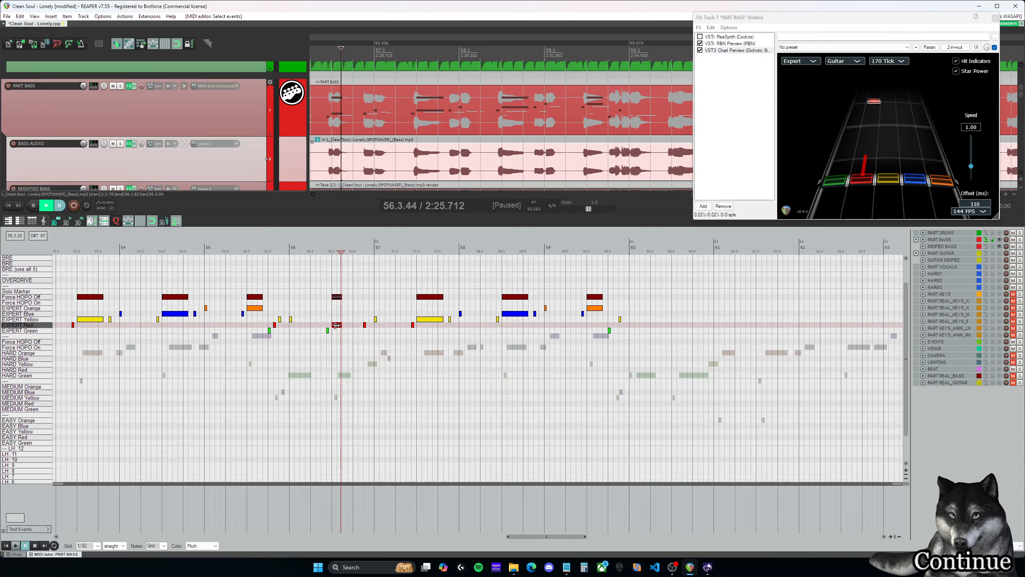
click(334, 285)
key(space)
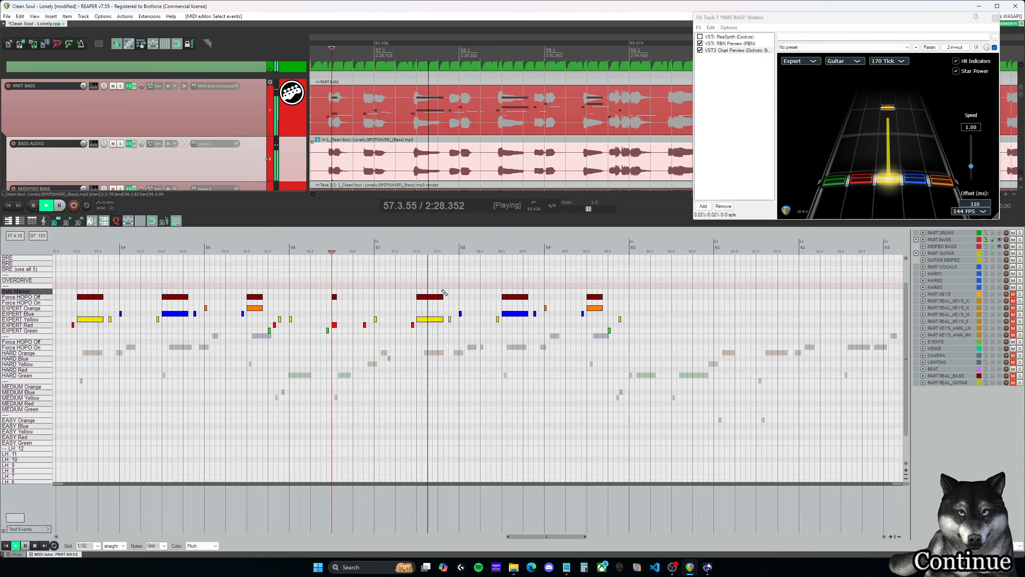
- Shorten the yellow note at 57.3.00 with its Force HOPO Off marker to 57.4.00 and replay it
key(space)
drag(443, 320, 436, 318)
key(space)
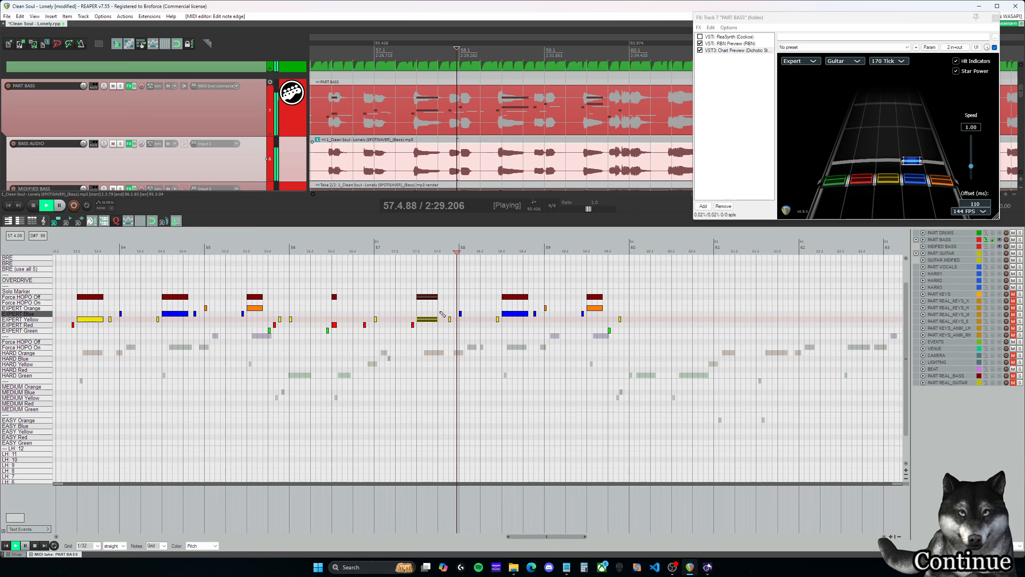
key(space)
click(447, 302)
click(438, 275)
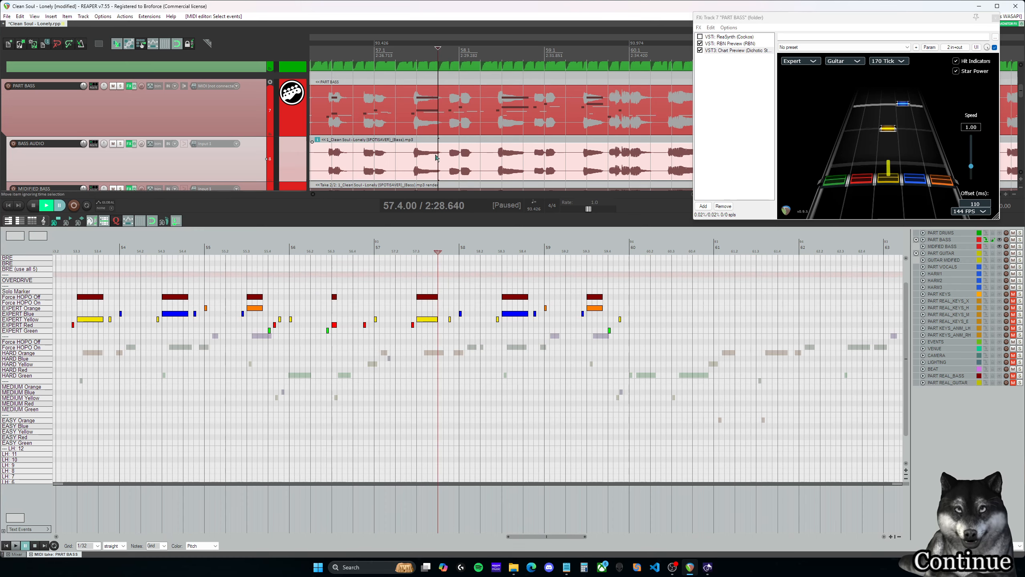
- Play measures 57 and 58 and shorten the blue note at 58.3.00 with its Force HOPO Off marker to 58.4.00
click(374, 308)
click(443, 279)
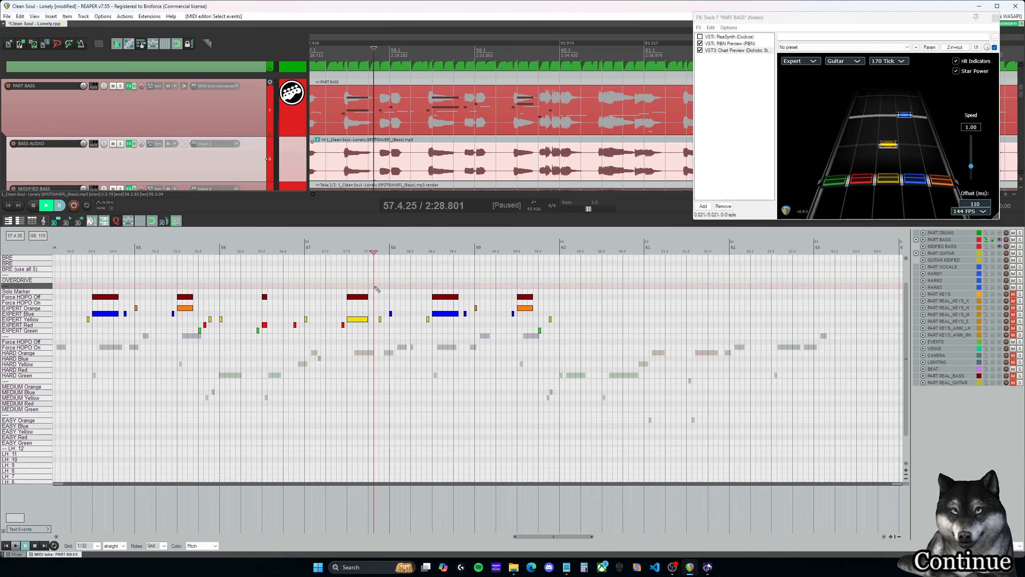
key(space)
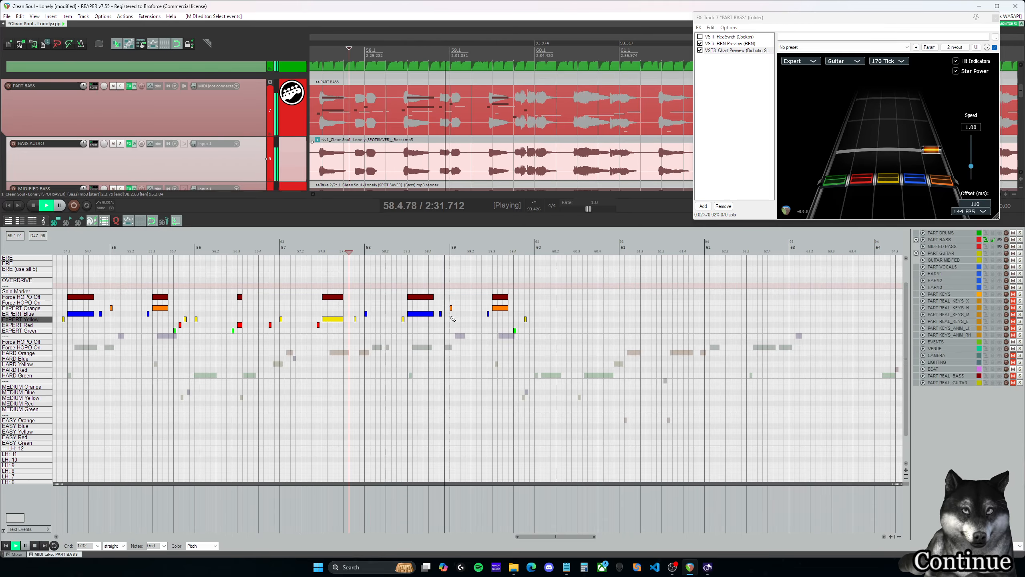
key(space)
drag(430, 314, 425, 314)
- Play measure 59 and add a red Expert note at 59.4.25 between the green and yellow notes
key(space)
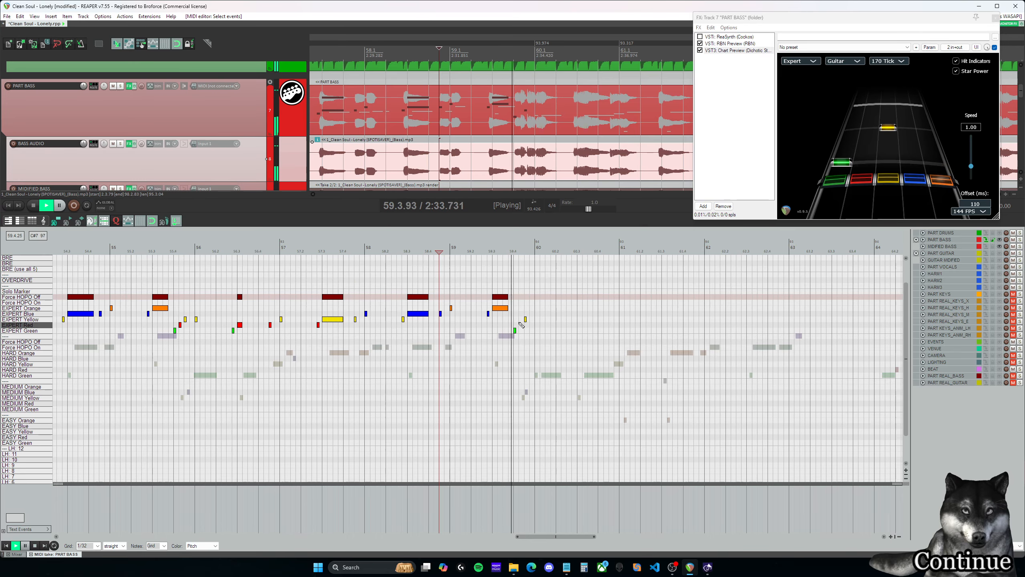
key(space)
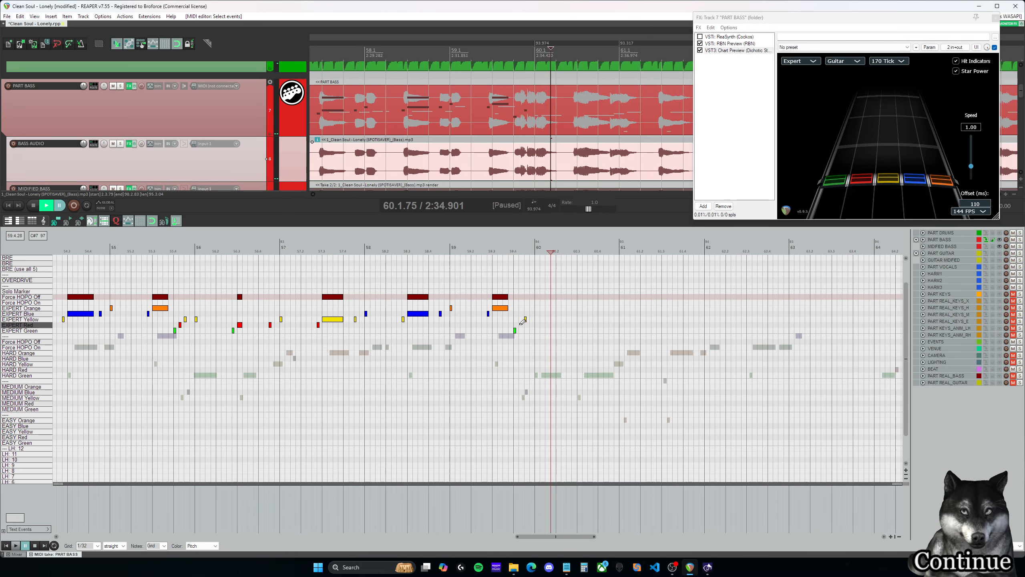
scroll(523, 321, up, 3)
click(430, 325)
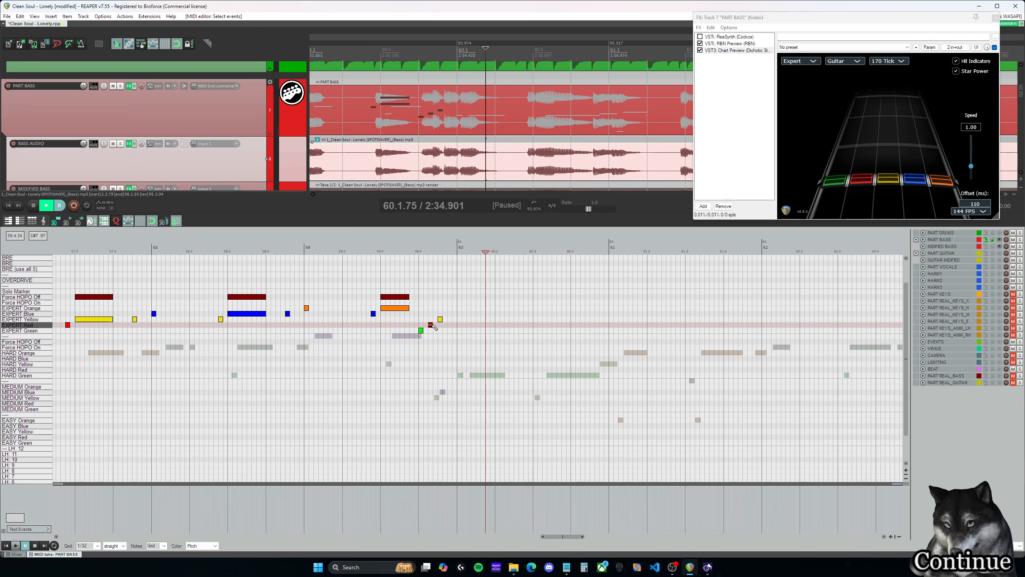
- Replay the green, red and yellow run at the end of measure 59 into measure 60 to check its timing
click(429, 310)
key(space)
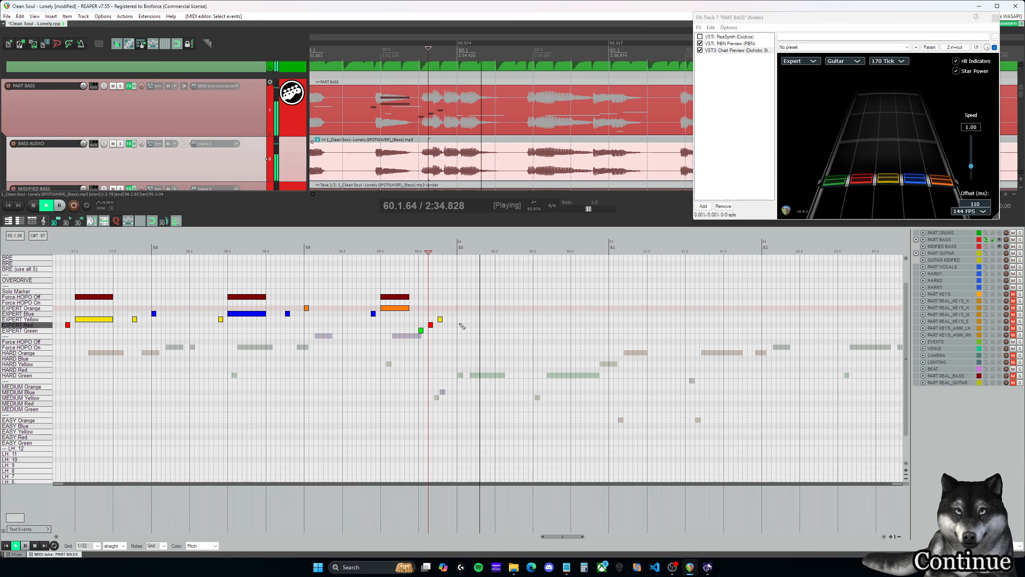
scroll(460, 323, down, 1)
key(space)
click(451, 298)
click(448, 298)
key(space)
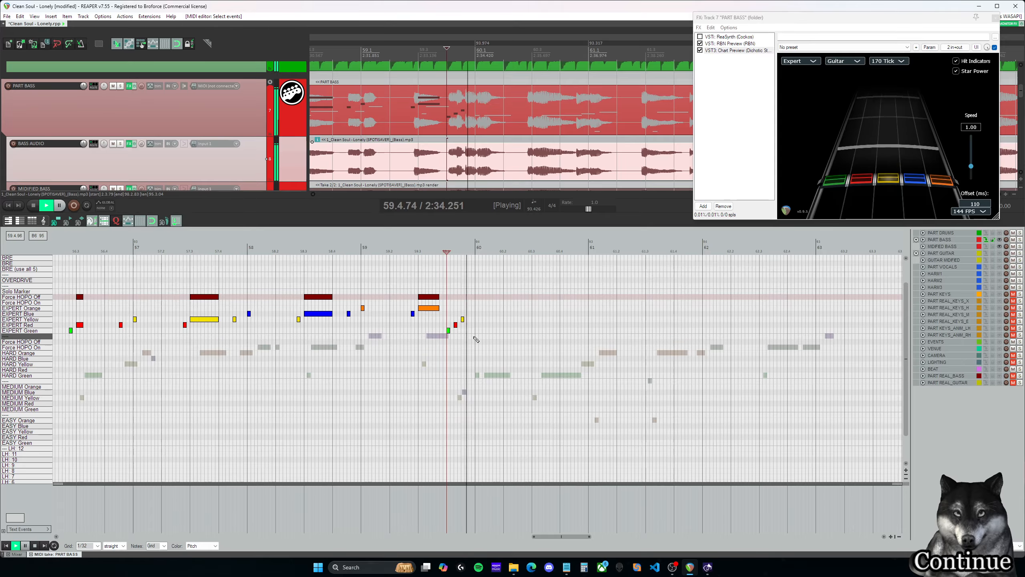
- Copy the Expert notes and Force HOPO Off markers of measures 56 to 59 so that they start at 60.1.00
key(space)
drag(577, 535, 567, 534)
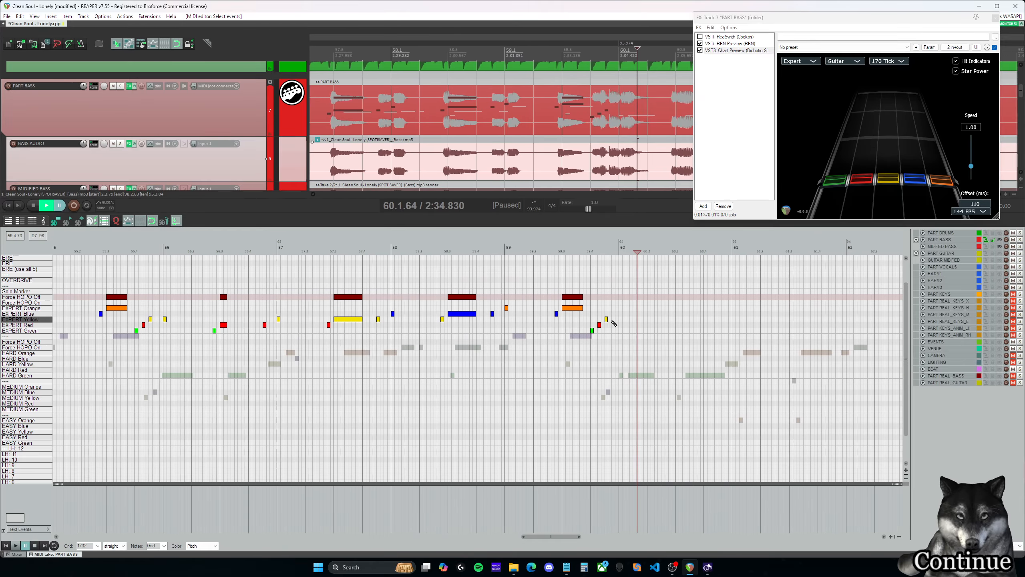
drag(607, 319, 613, 319)
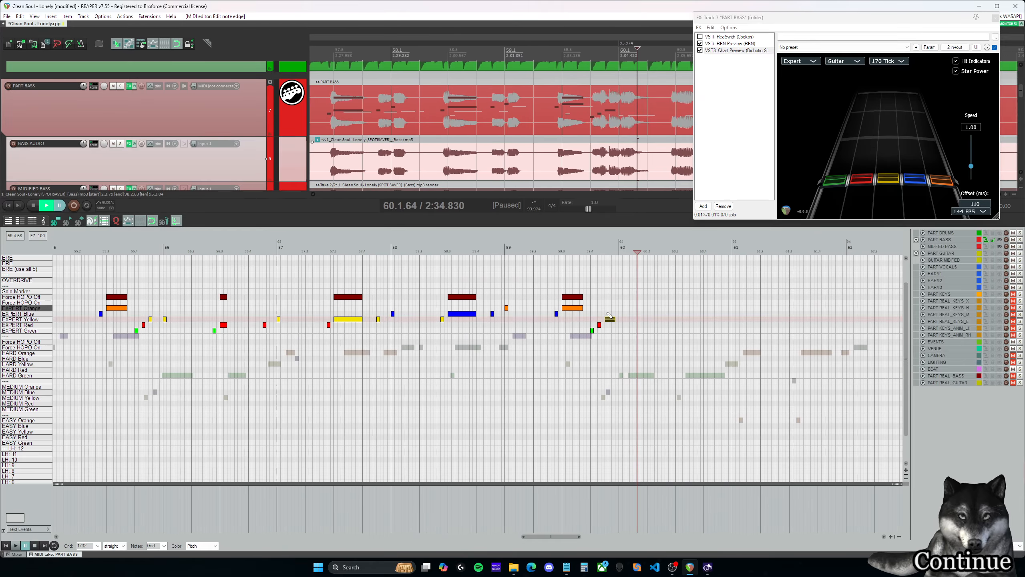
drag(644, 355, 160, 266)
drag(165, 319, 621, 317)
- Solo BASS AUDIO and play measure 60 to compare the copied notes with the bass recording
click(594, 280)
key(space)
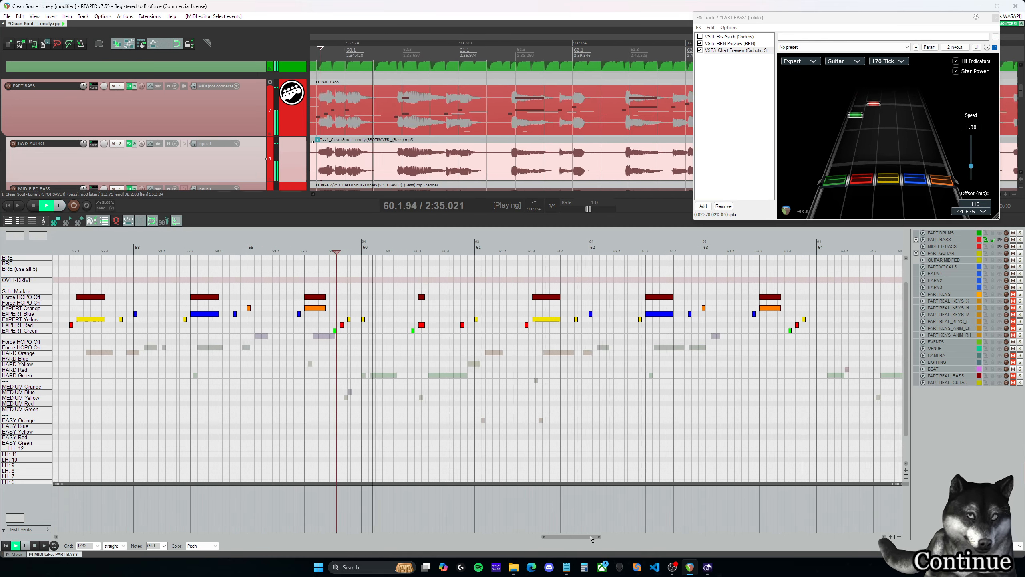
key(space)
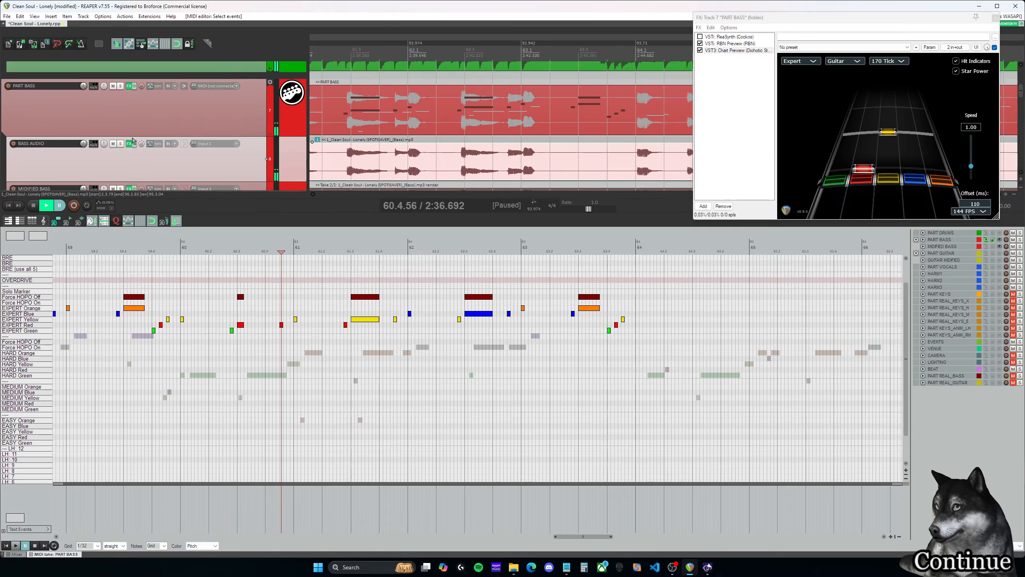
click(120, 144)
click(234, 249)
key(space)
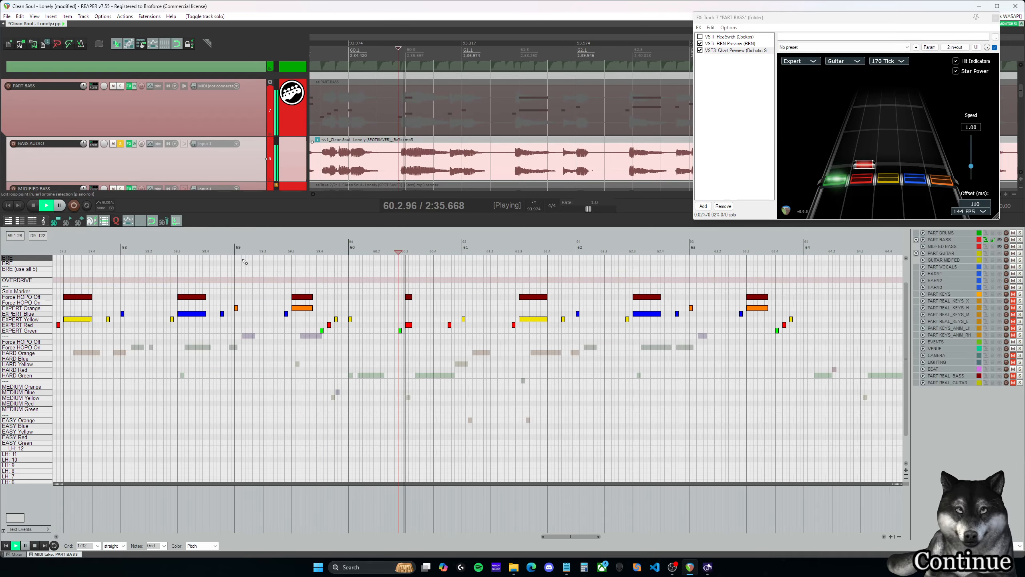
key(space)
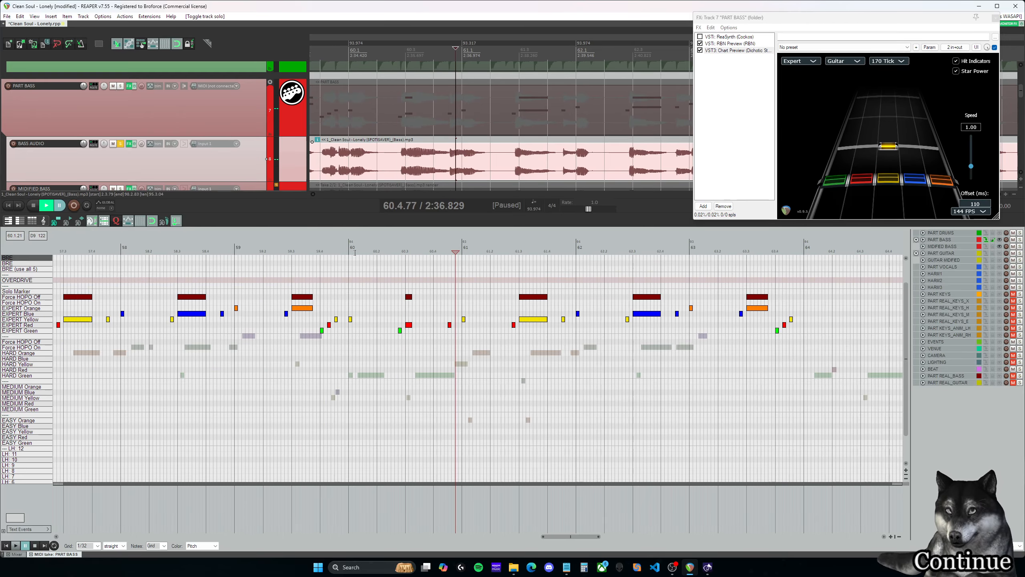
- Lengthen the red note at 60.3.00 with its Force HOPO Off marker to 60.4.25 and replay it
click(410, 252)
key(space)
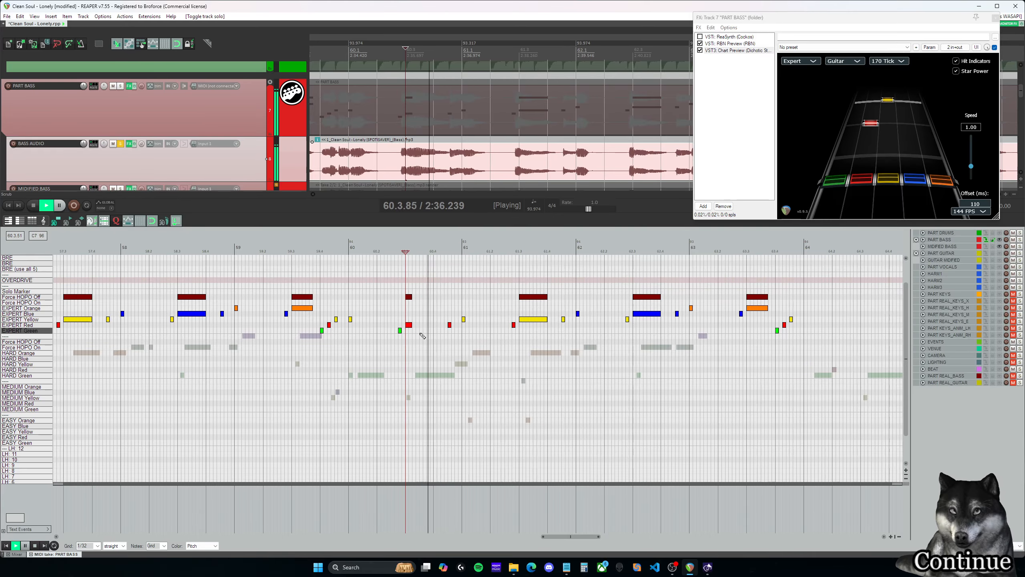
key(space)
drag(415, 348, 415, 346)
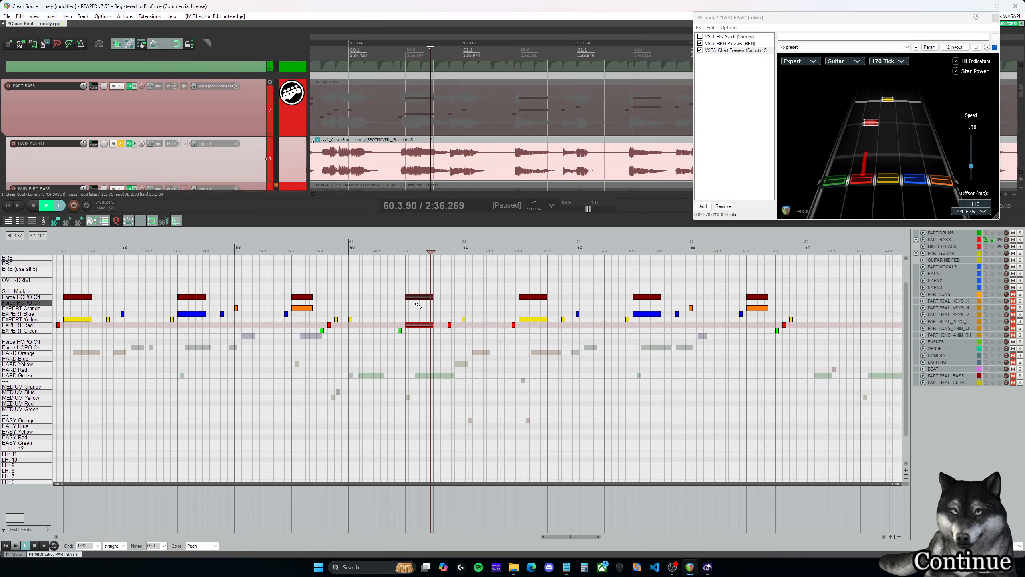
key(space)
key(space)
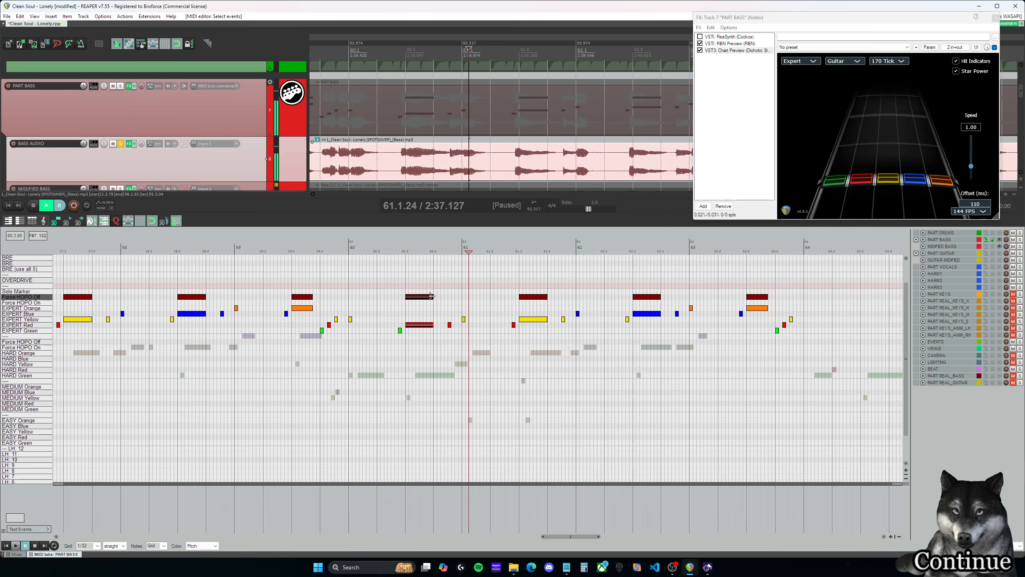
drag(432, 296, 444, 297)
click(435, 291)
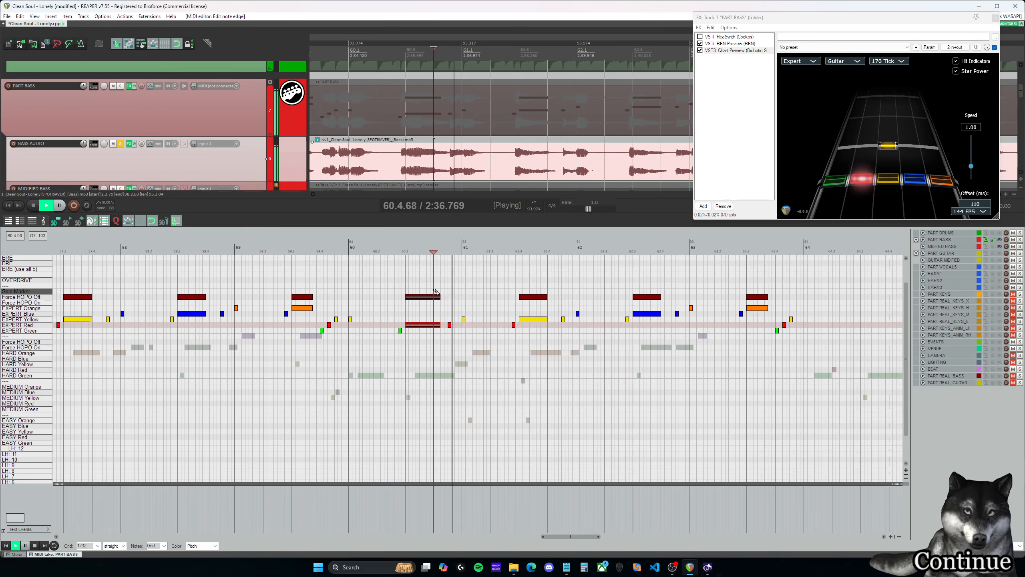
key(space)
- Extend the red note at 60.3.00 and its Force HOPO Off marker to 60.4.38 and play on through measure 61
drag(590, 539, 266, 524)
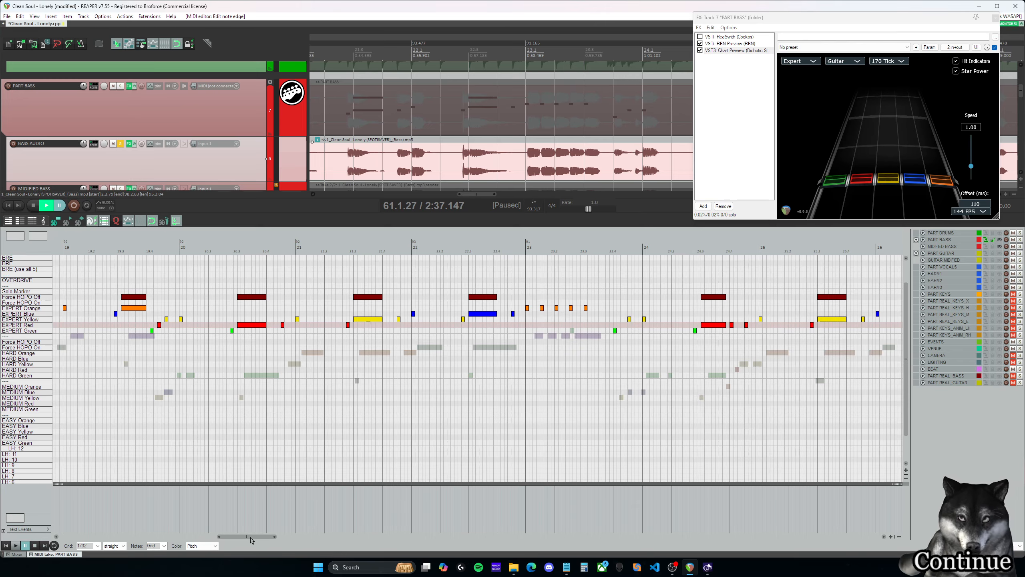
drag(251, 540, 592, 549)
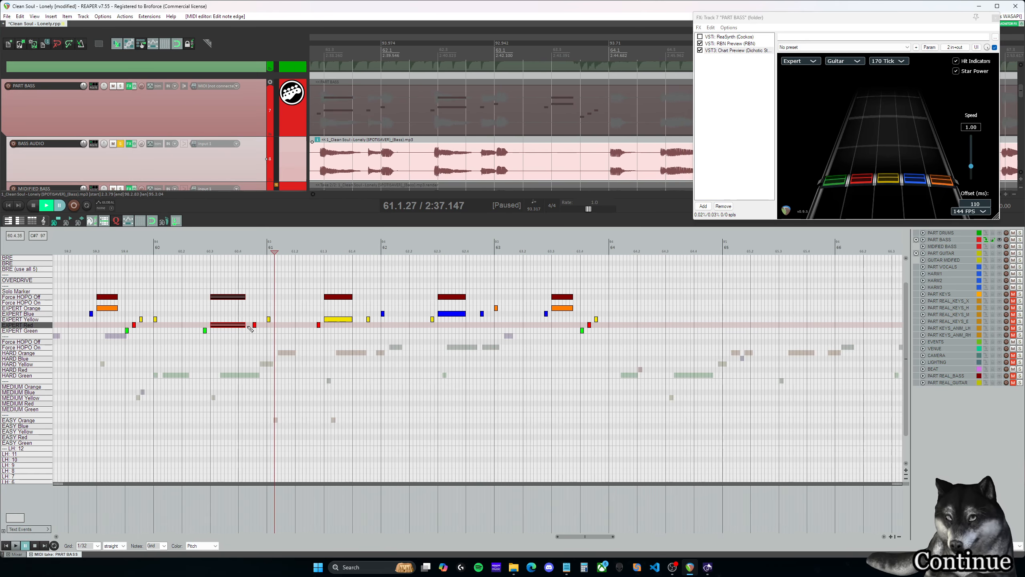
drag(248, 325, 250, 325)
click(251, 315)
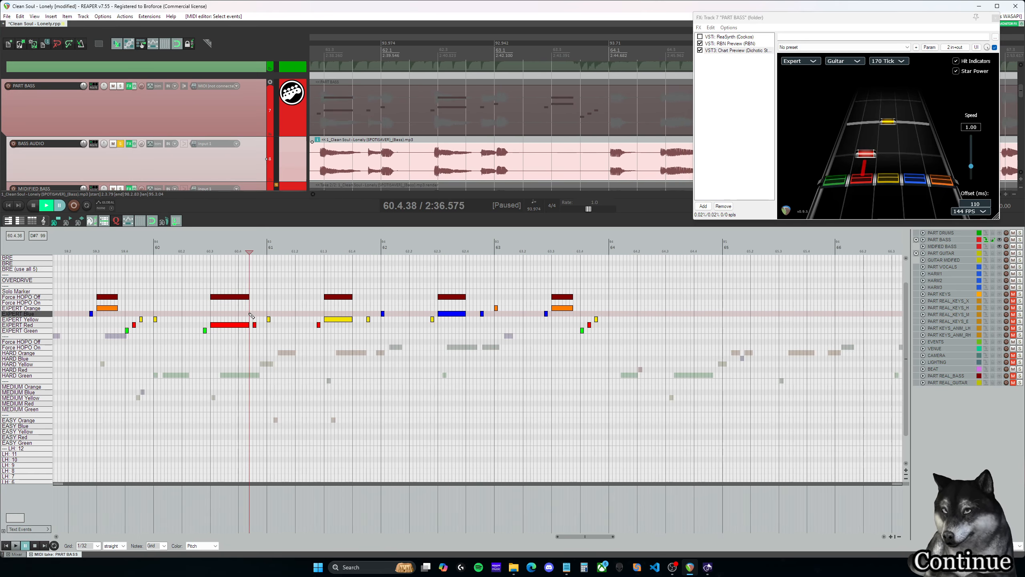
key(space)
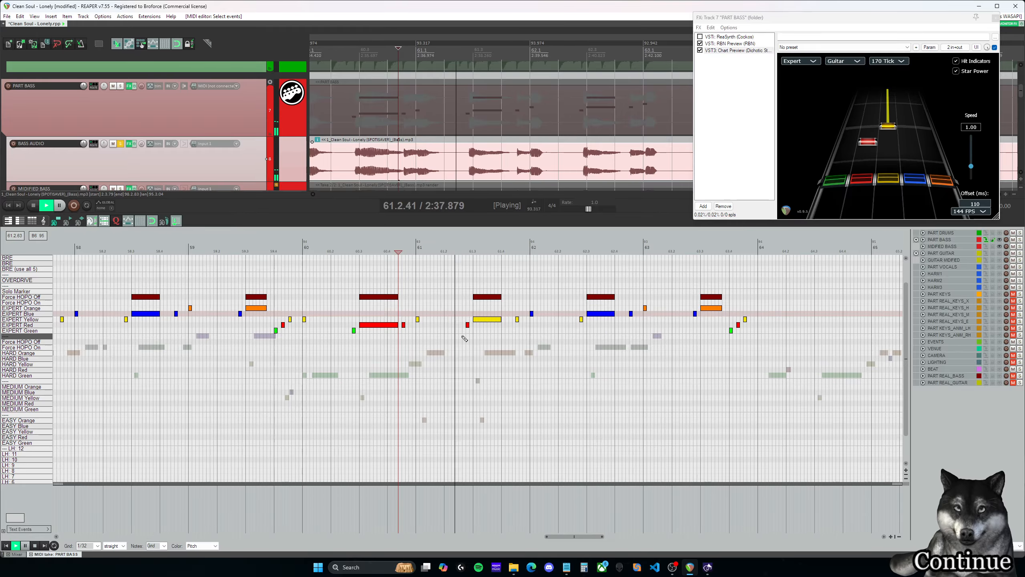
key(space)
click(380, 311)
key(space)
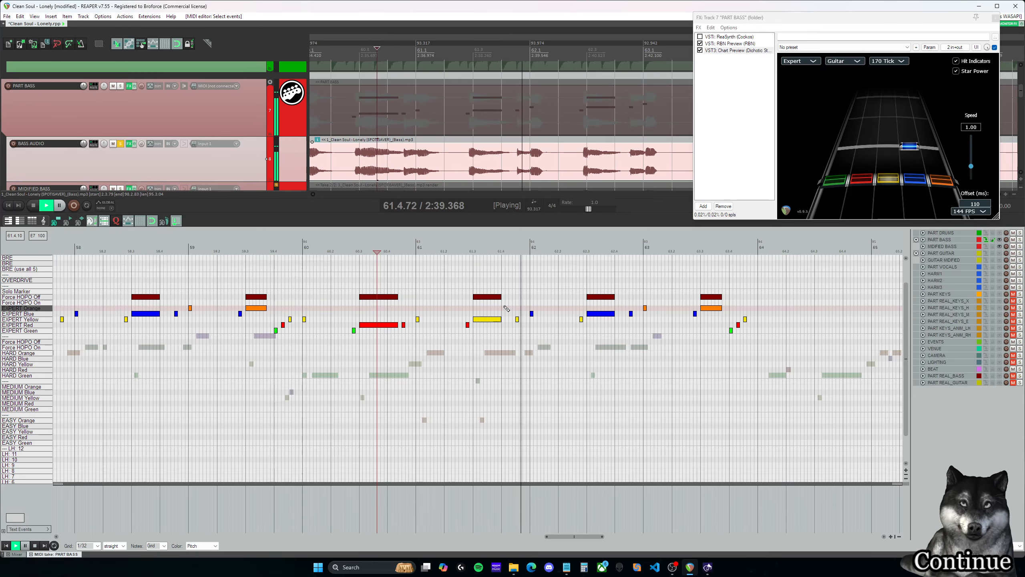
- Try to lengthen the yellow note at 61.3.00 with its Force HOPO Off marker to about 61.4.38
key(space)
drag(501, 319, 515, 330)
click(502, 314)
key(space)
- Lengthen the yellow note at 61.3.00 with its Force HOPO Off marker to 61.4.13 and play on through measure 62
key(space)
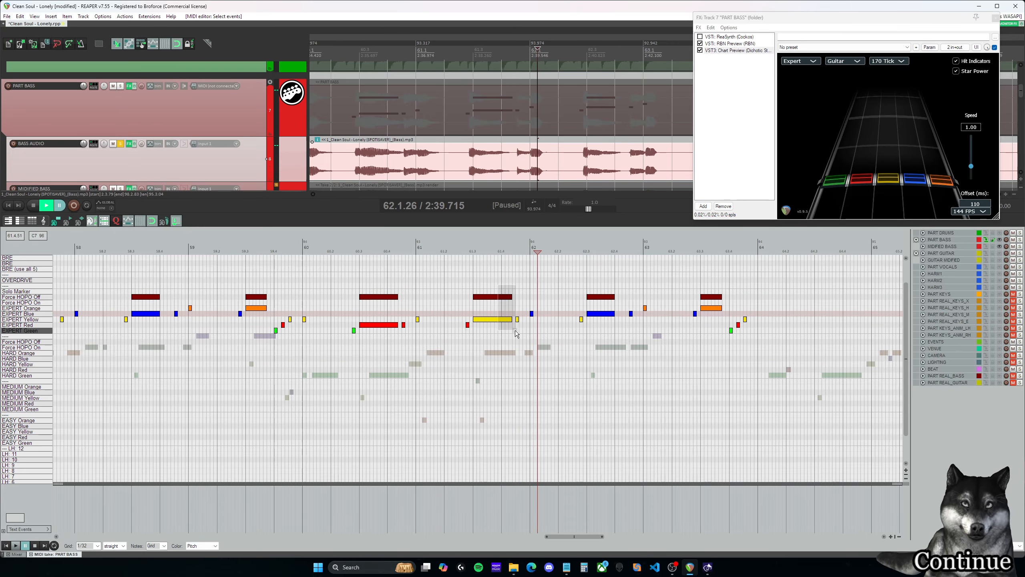
click(484, 315)
key(space)
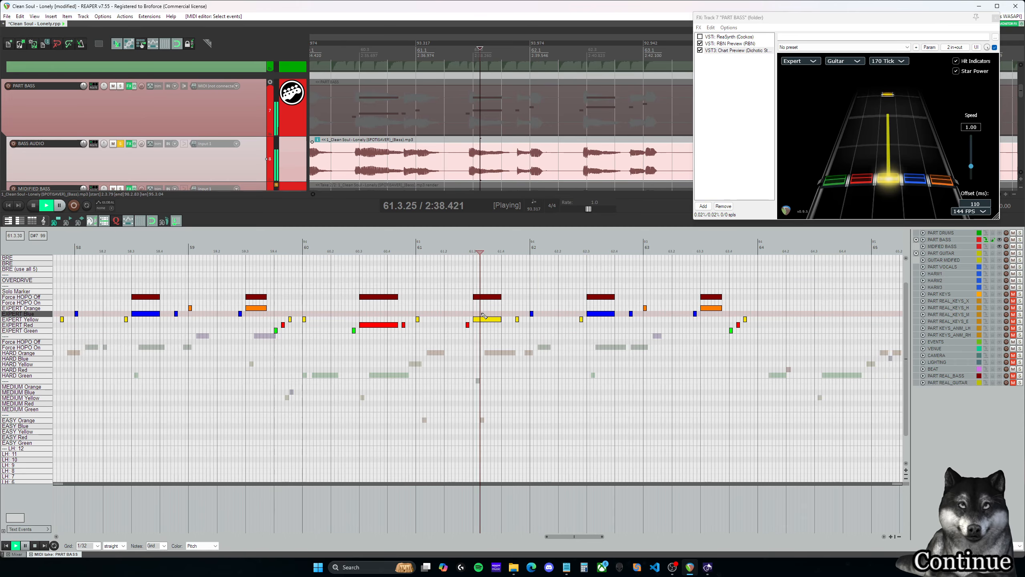
key(space)
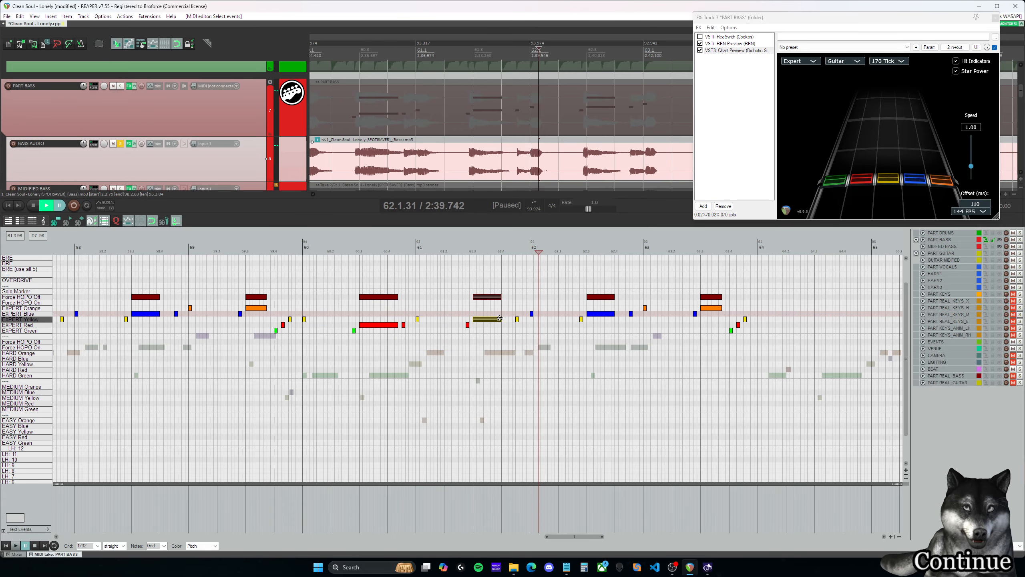
click(508, 311)
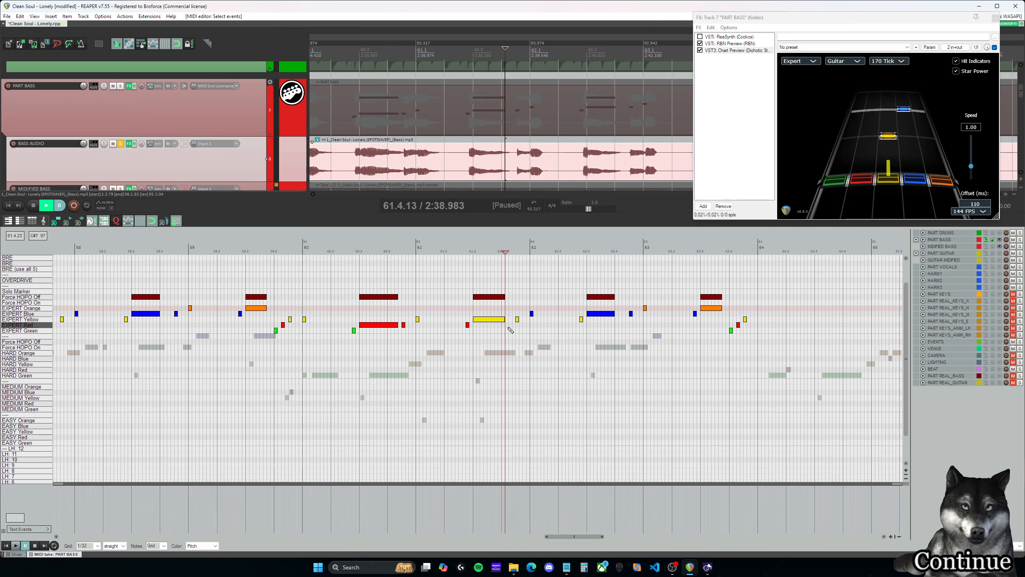
click(501, 313)
key(space)
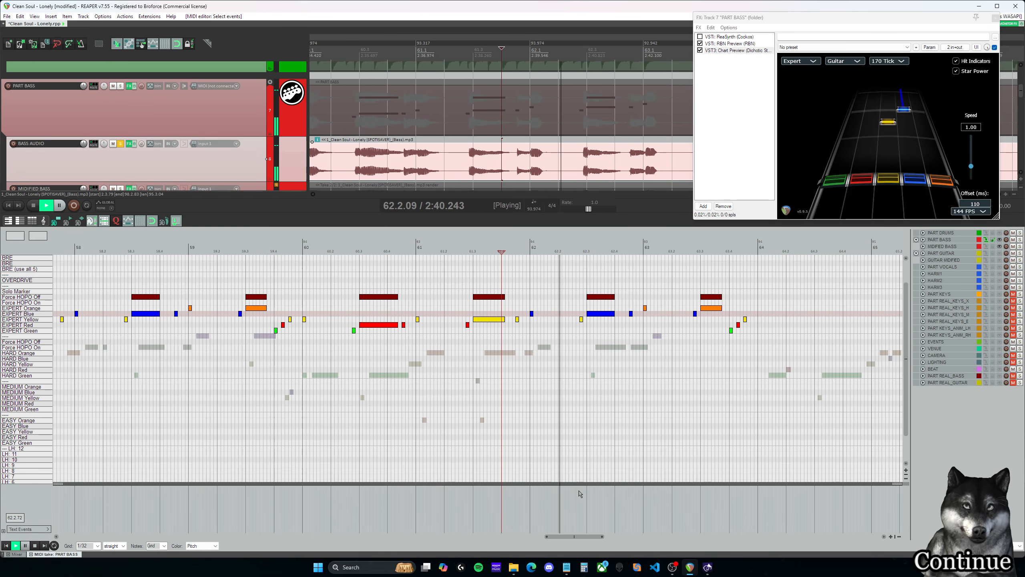
- Lengthen the blue note at 62.3.00 with its Force HOPO Off marker to 62.4.25 and play on into measure 64
key(space)
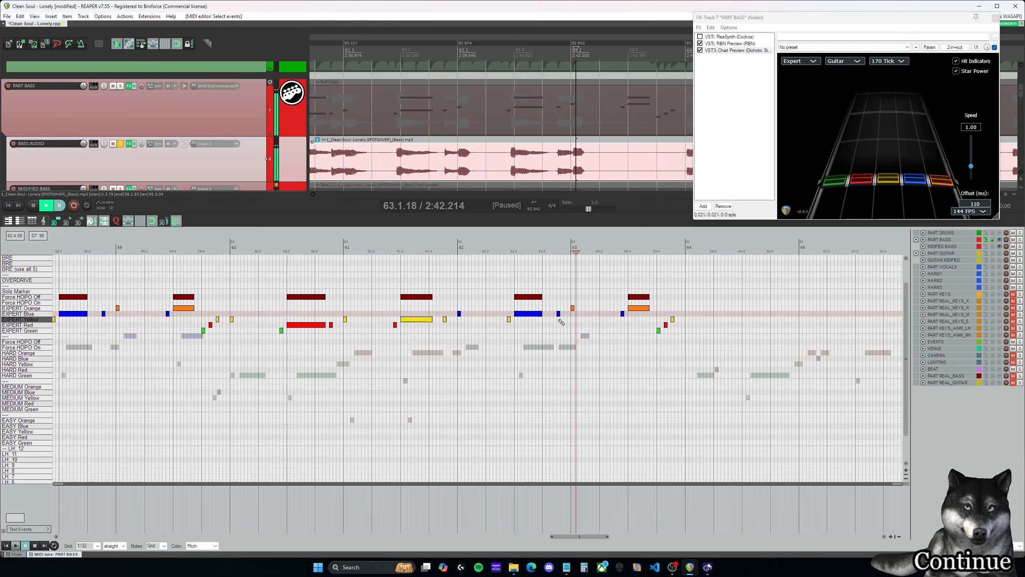
drag(540, 296, 550, 296)
click(545, 287)
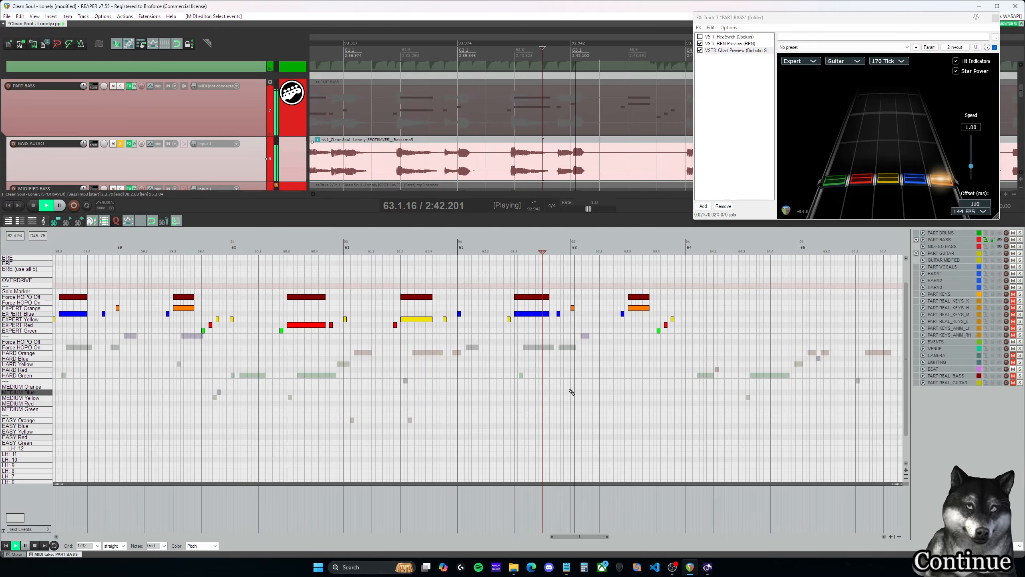
drag(601, 537, 608, 537)
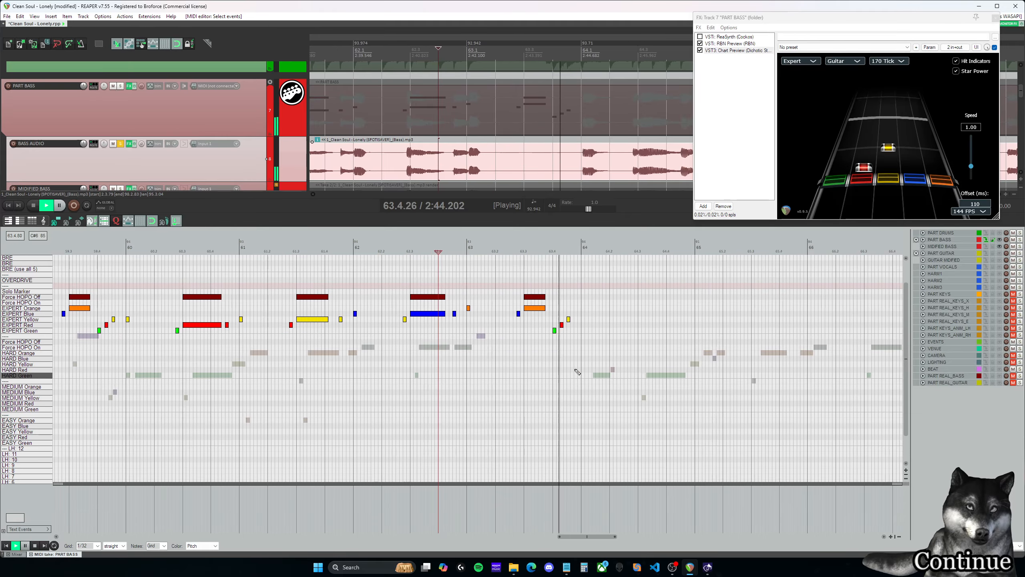
key(space)
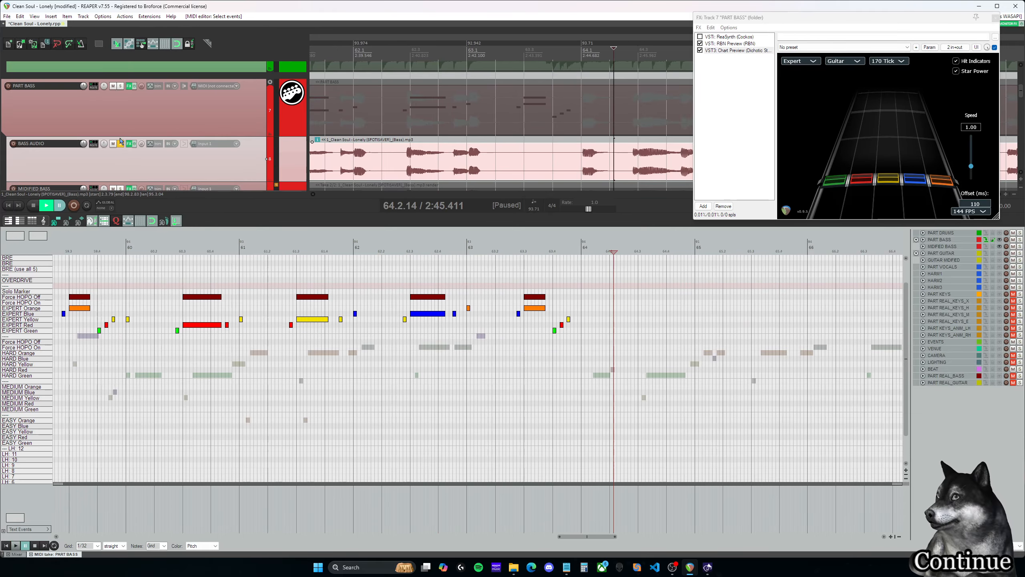
- Unsolo BASS AUDIO and delete the copied Expert notes and Force HOPO Off marker in the second half of measure 63
click(121, 142)
click(456, 251)
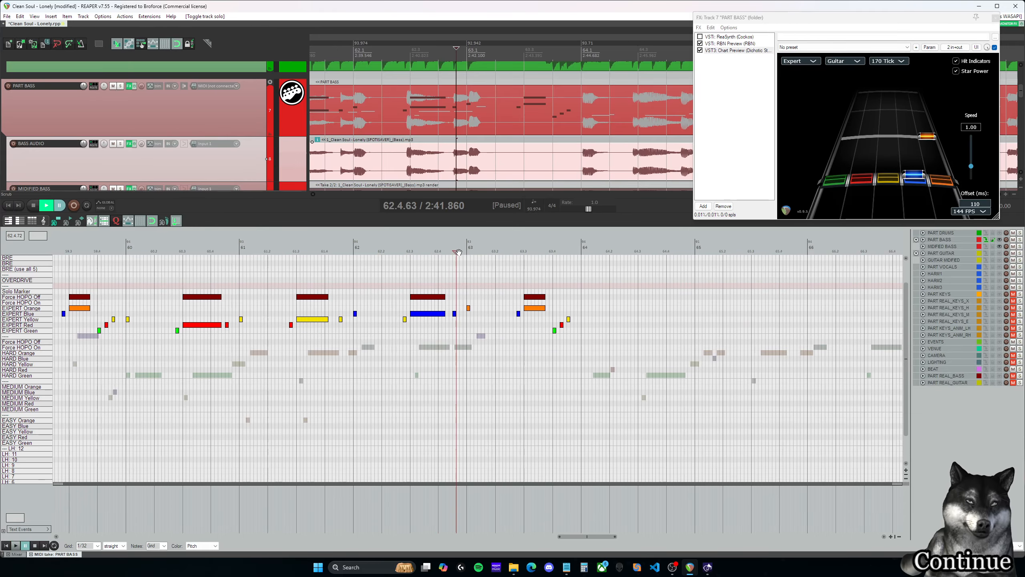
key(space)
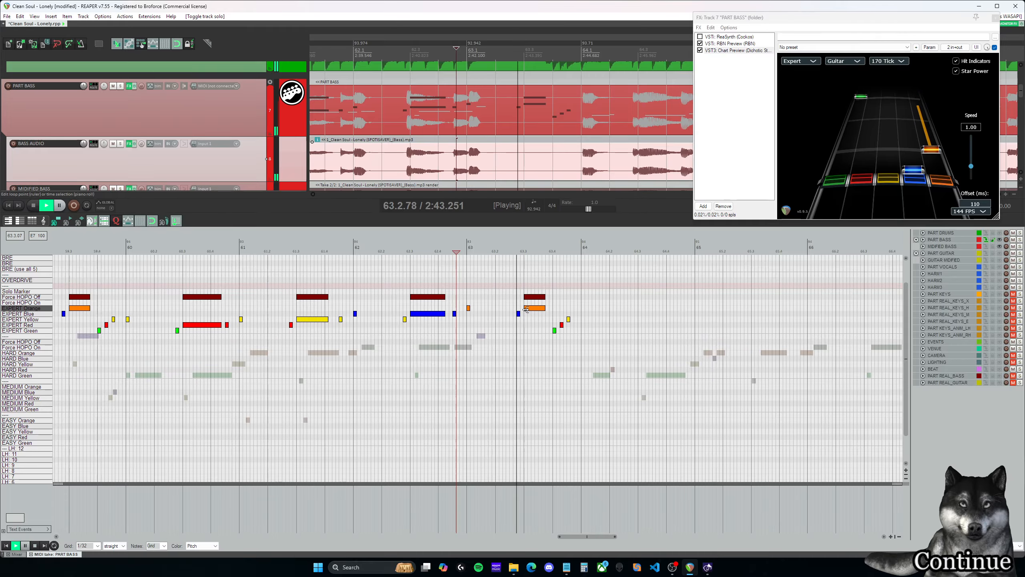
key(space)
drag(508, 280, 591, 366)
- Copy the Expert notes and Force HOPO Off markers of measures 56 to 59 so that they start at 64.1.00
drag(616, 536, 582, 539)
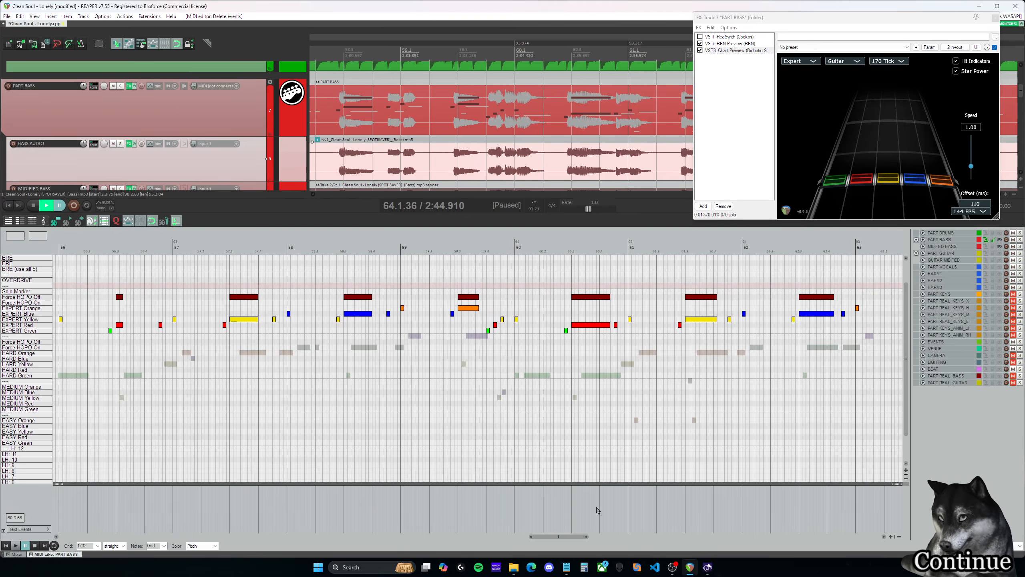
drag(564, 537, 546, 533)
drag(298, 347, 747, 272)
drag(569, 541, 615, 532)
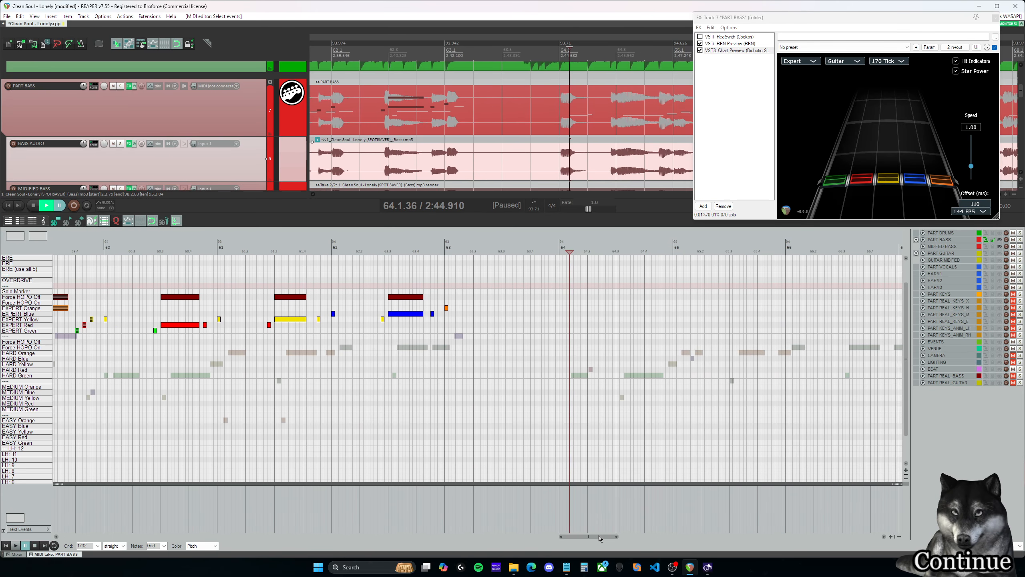
drag(81, 320, 656, 316)
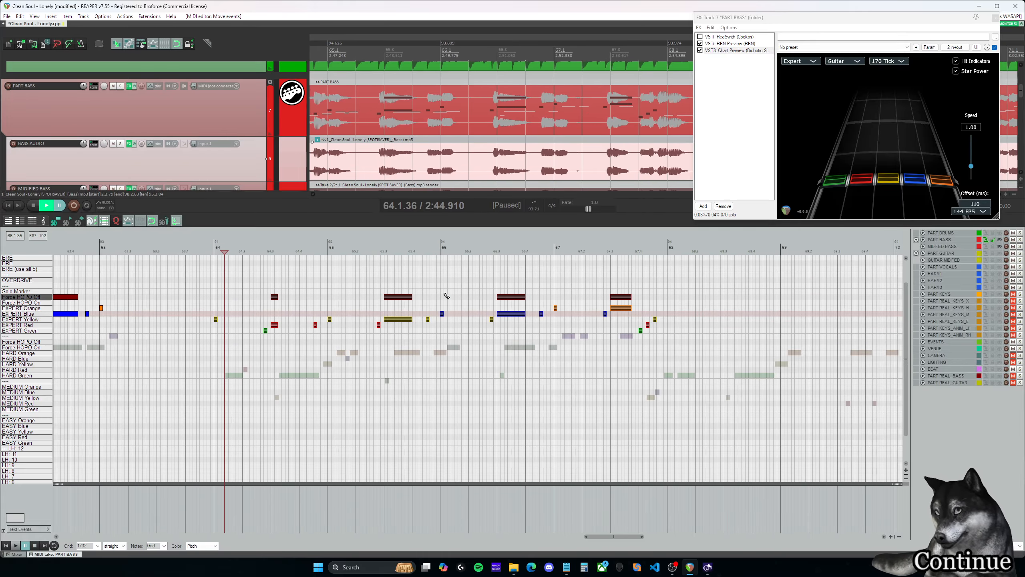
- Play the start of measure 64 and move the yellow note at 64.1.00 down to Expert Green
key(space)
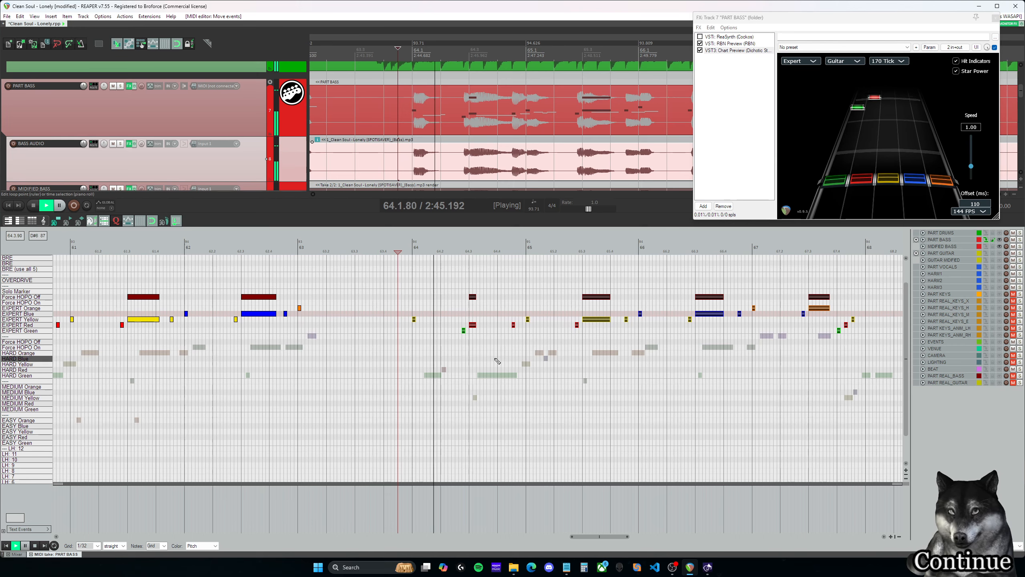
key(space)
drag(402, 305, 416, 333)
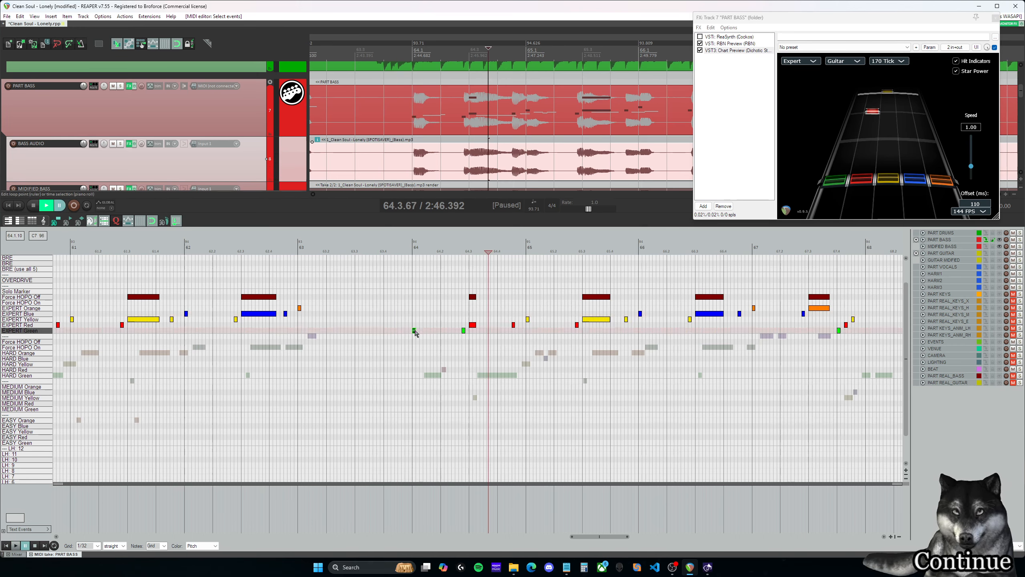
click(464, 331)
click(399, 315)
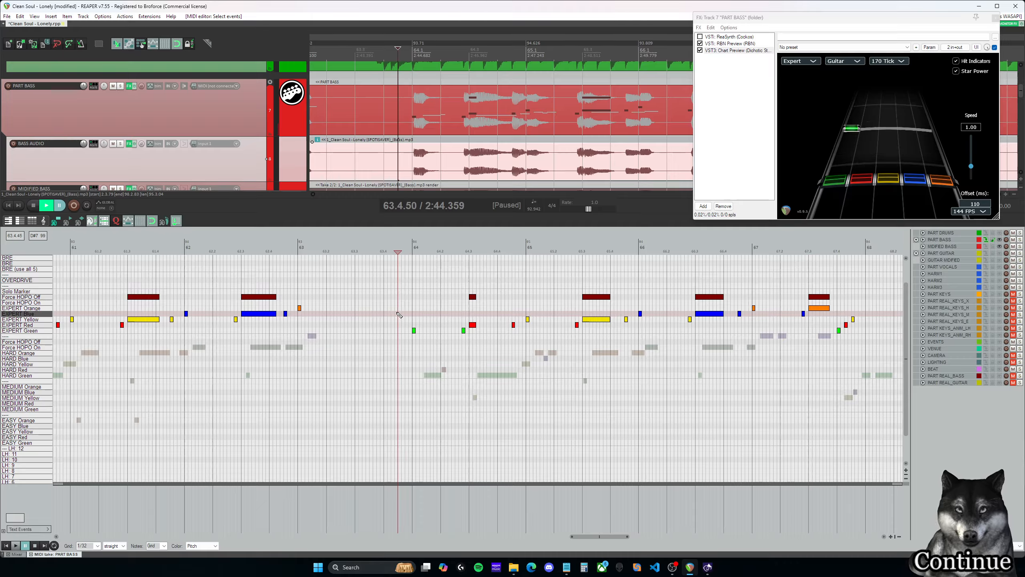
- Replay measure 64 and lengthen the red note at 64.3.00 with its Force HOPO Off marker to 64.4.25
key(space)
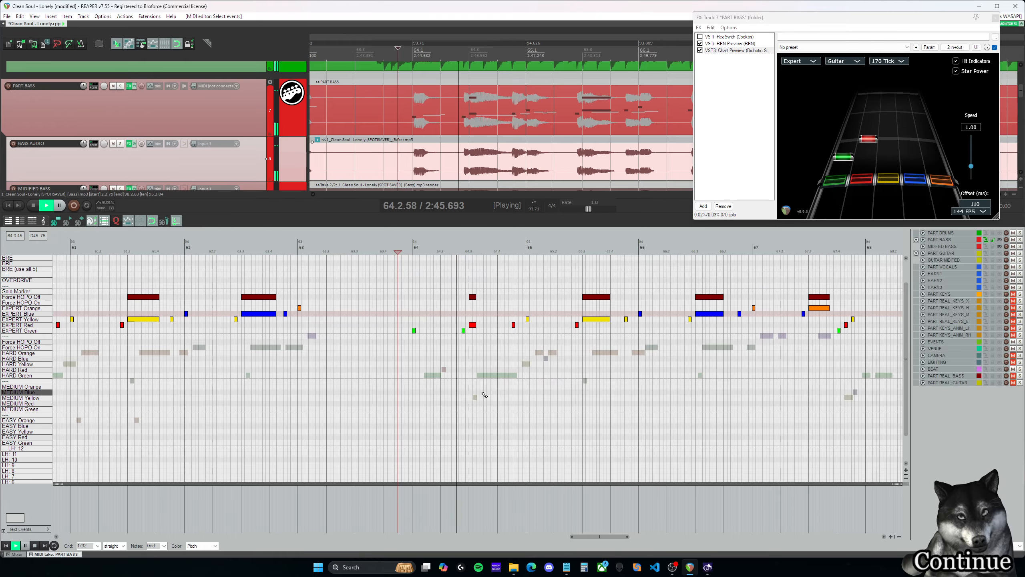
key(space)
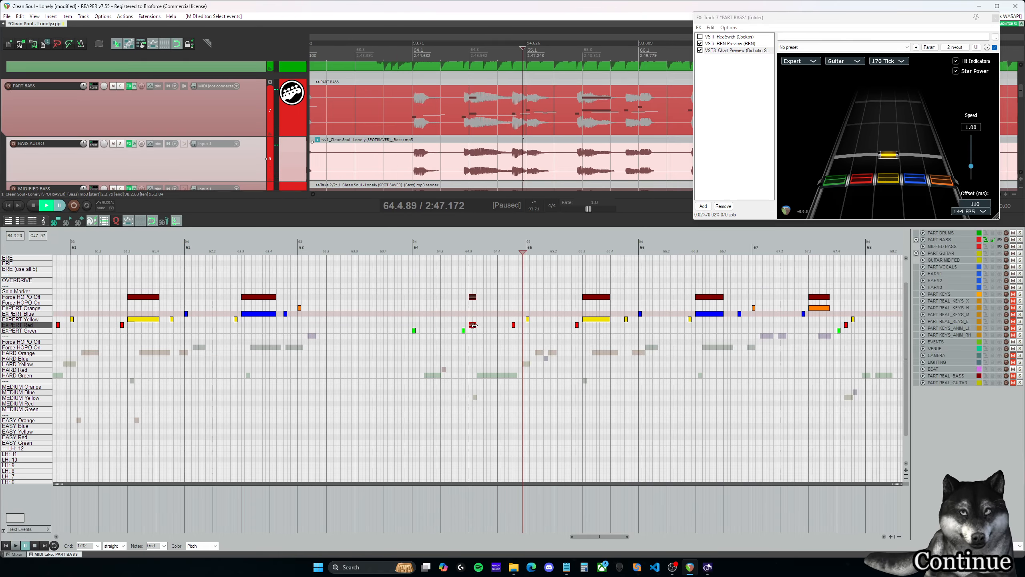
drag(474, 326, 504, 325)
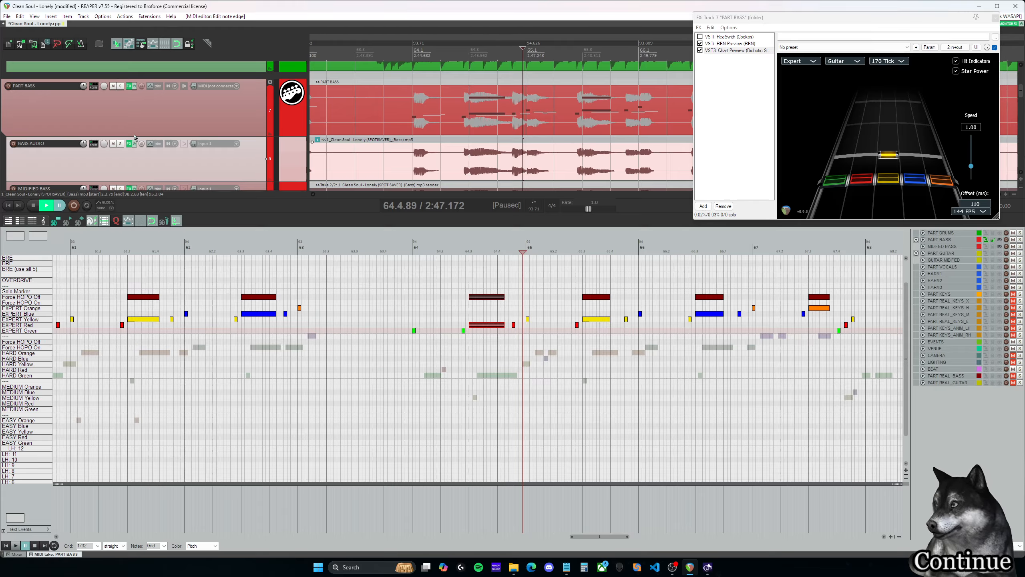
- Solo BASS AUDIO and play the copied Expert notes from measure 64 through measure 67
click(121, 144)
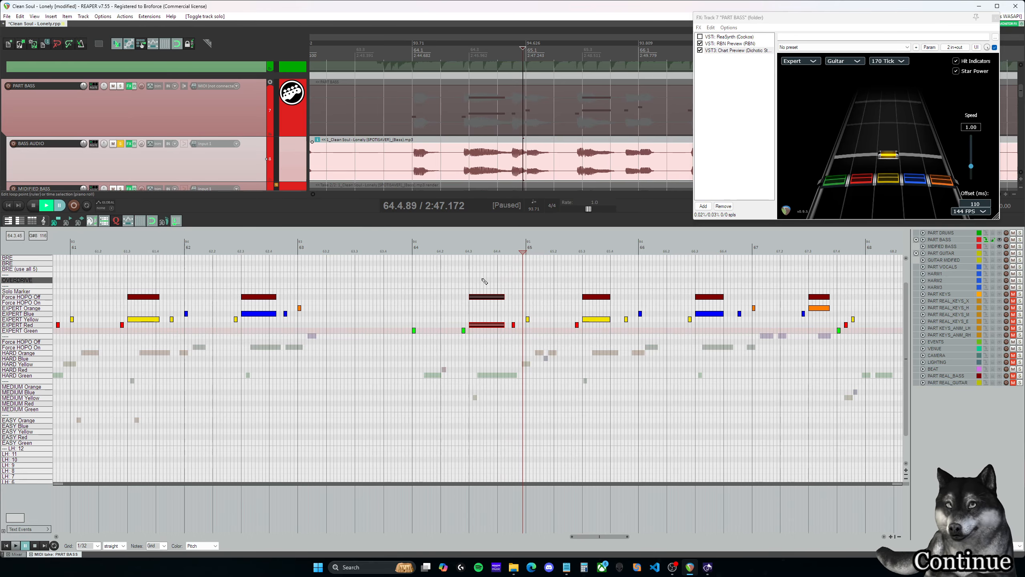
click(459, 248)
key(space)
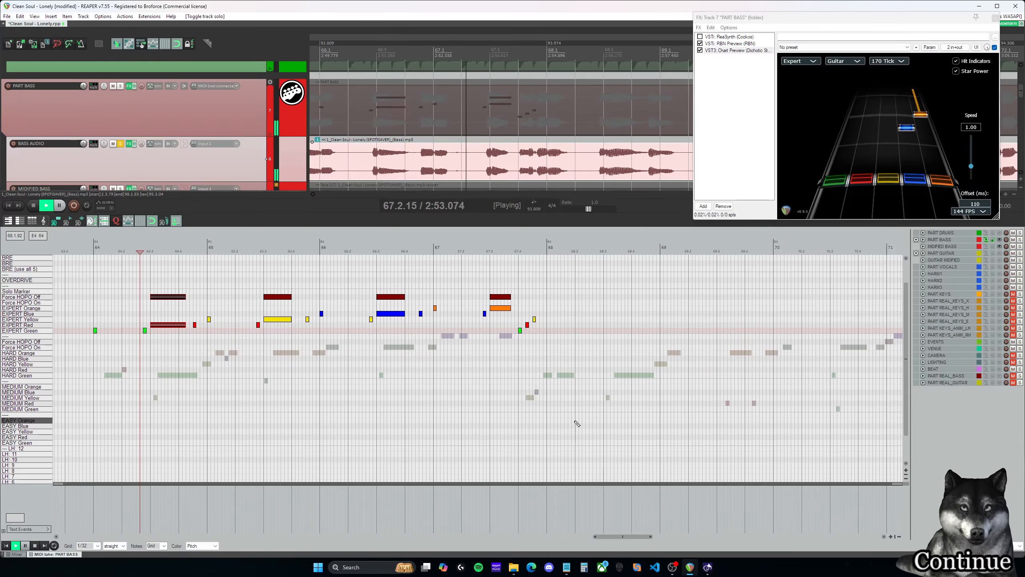
key(ctrl+space)
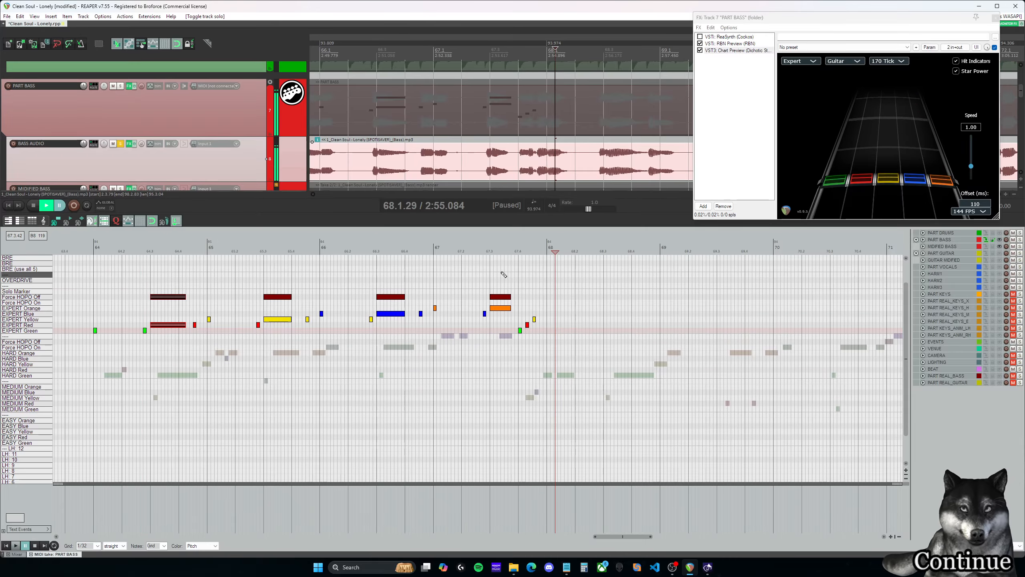
- Shorten the orange note at 67.3.00 with its Force HOPO Off marker to one 1/32 grid unit and replay it
click(504, 275)
drag(510, 296, 494, 294)
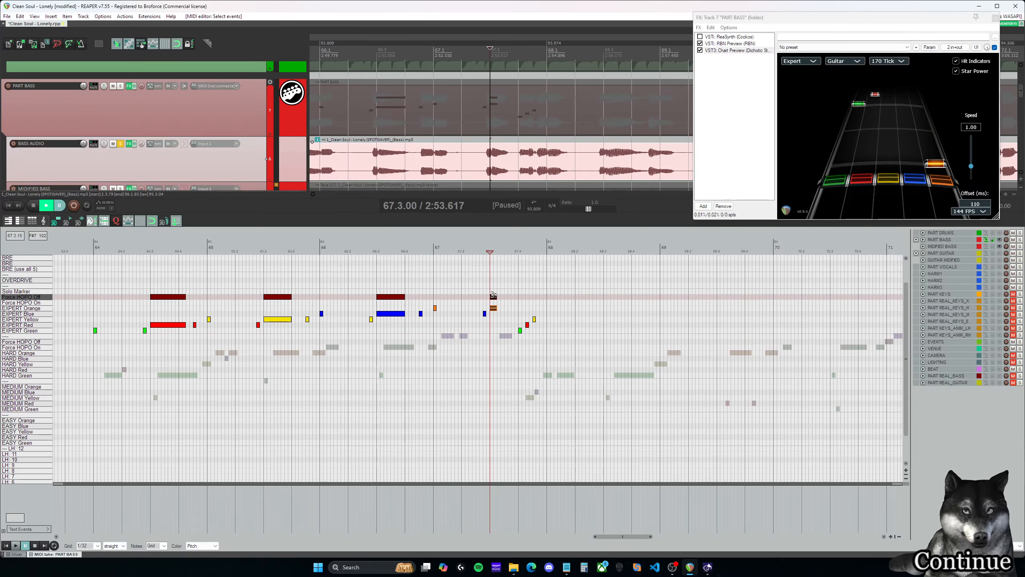
click(480, 287)
key(space)
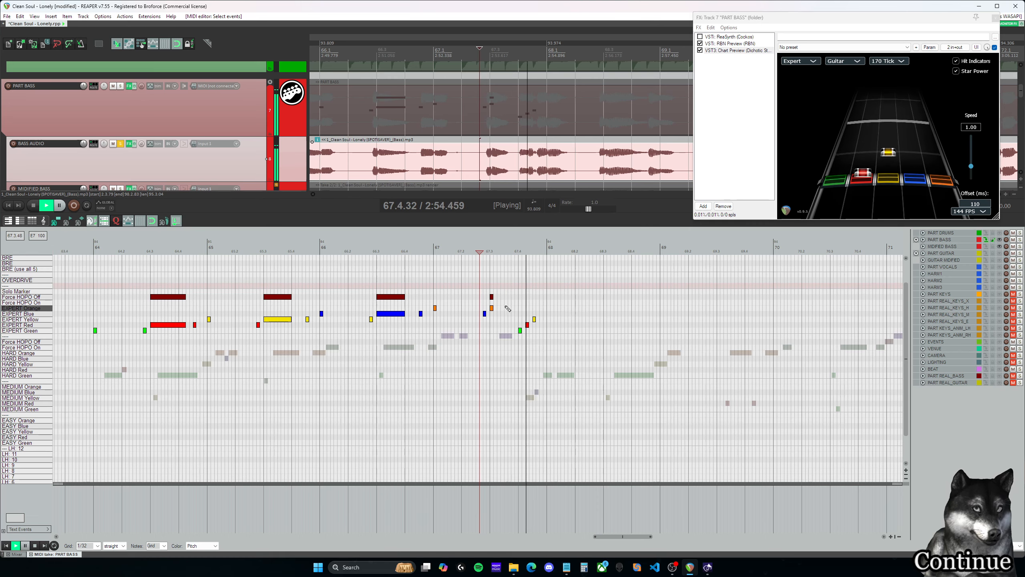
key(ctrl+space)
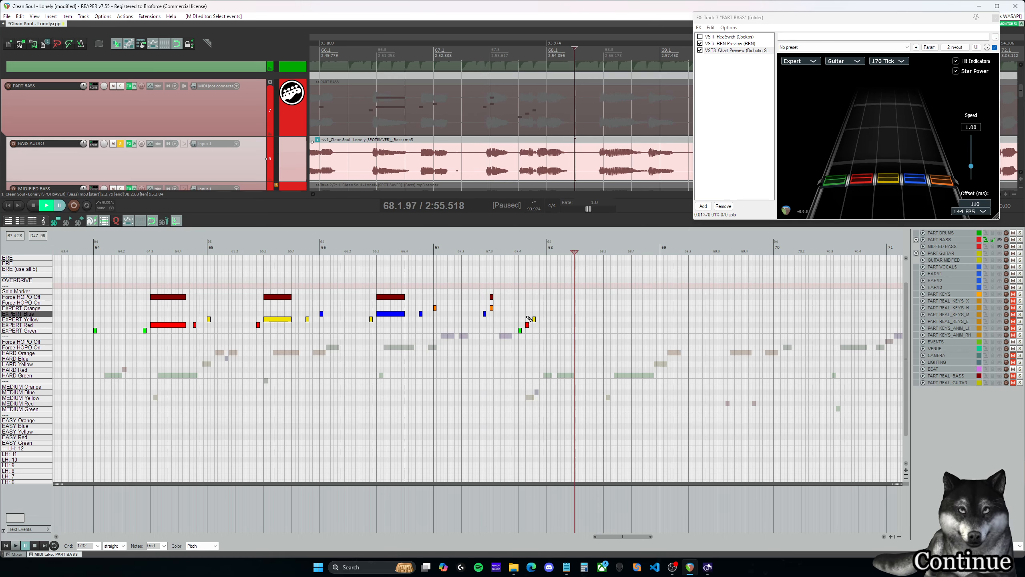
- Set the grid to 1/16 triplet and move the red and yellow notes at the end of measure 67 later onto it
click(109, 559)
scroll(490, 316, up, 2)
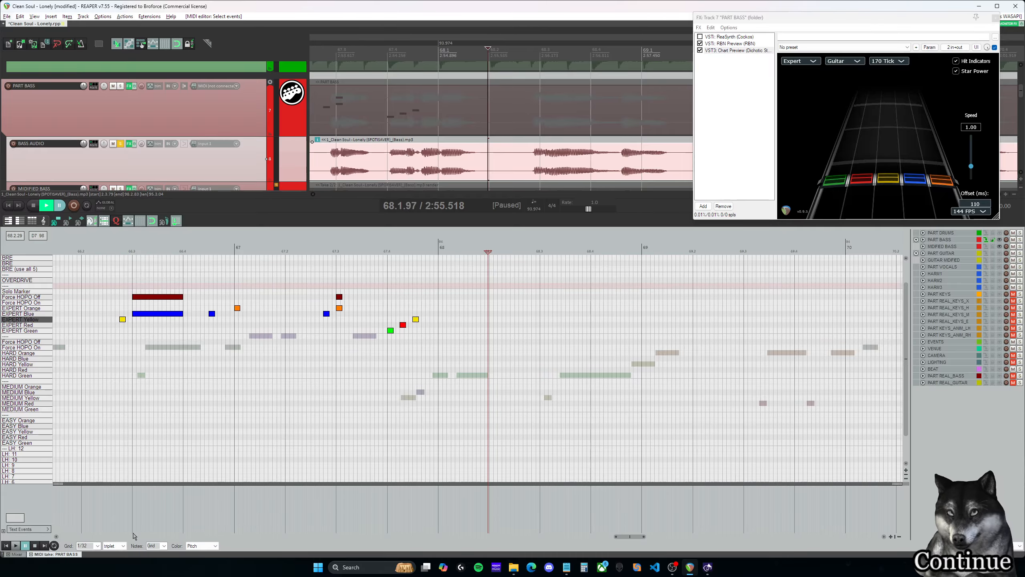
click(84, 508)
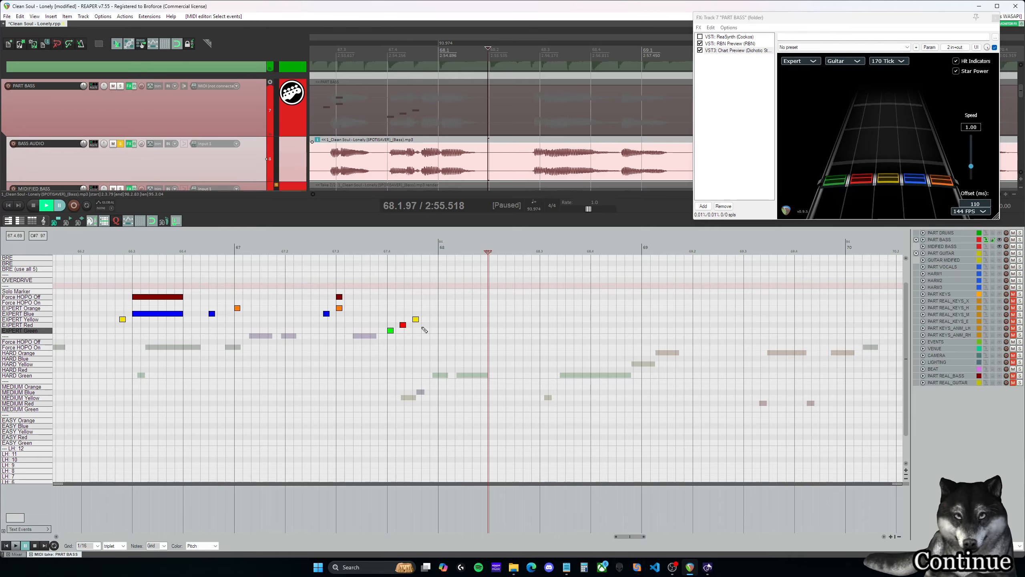
drag(418, 322, 426, 322)
click(403, 326)
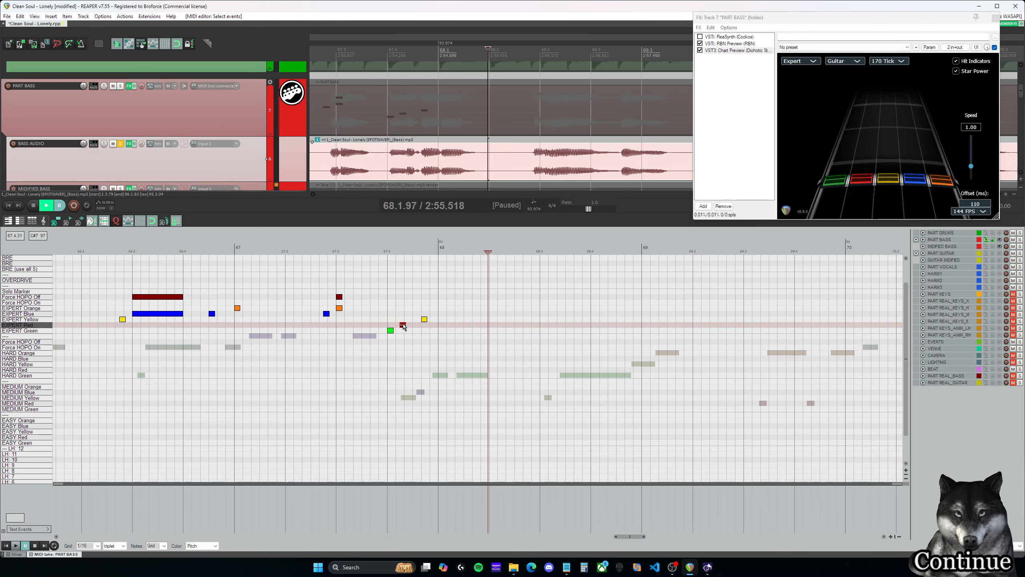
click(399, 311)
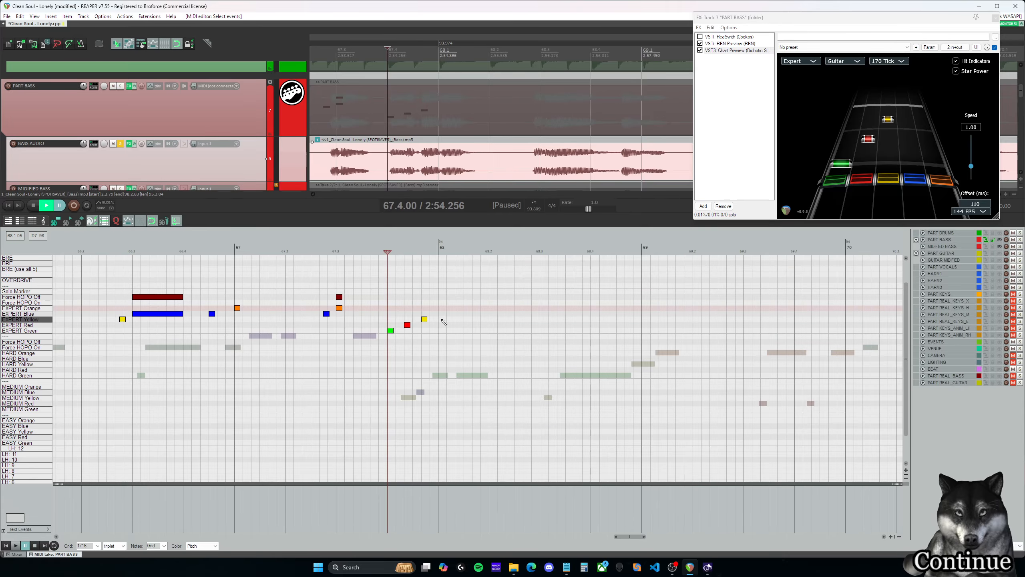
key(space)
key(space)
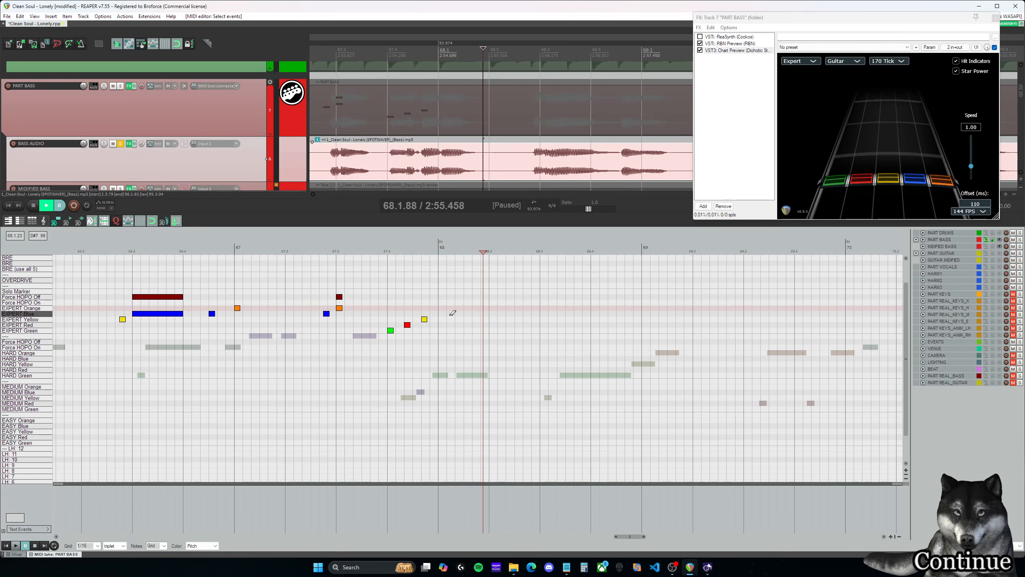
- Copy the Expert notes and Force HOPO Off markers of measures 64 to 67 so that they start at 68.1.00
scroll(453, 313, down, 4)
drag(628, 536, 608, 540)
drag(735, 357, 264, 275)
click(264, 331)
key(ctrl+d)
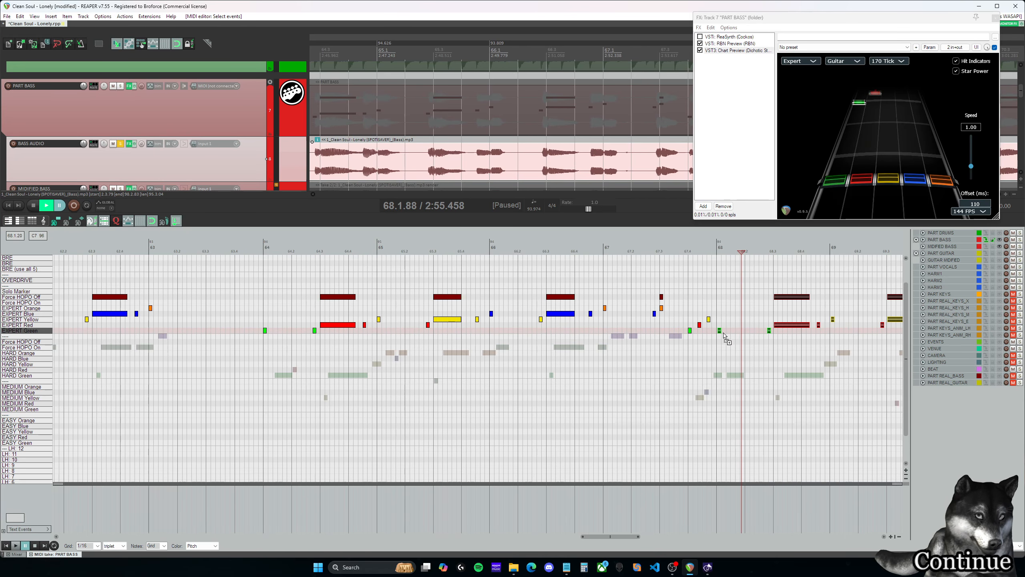
- Move the green note at 68.1.00 up to Expert Yellow and play measures 68 to 71
click(720, 325)
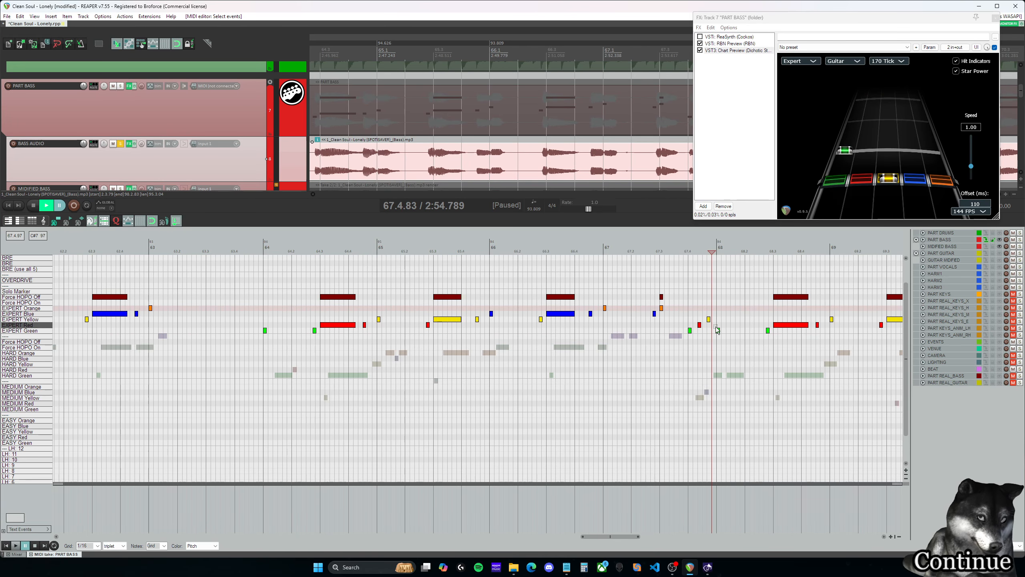
drag(720, 333, 719, 323)
drag(636, 537, 652, 537)
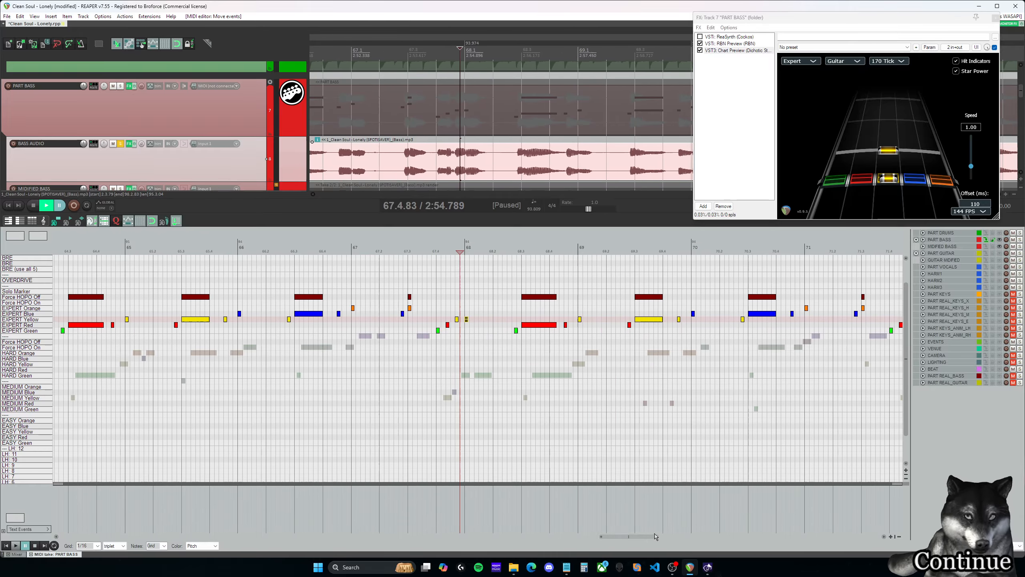
scroll(493, 302, up, 3)
click(479, 314)
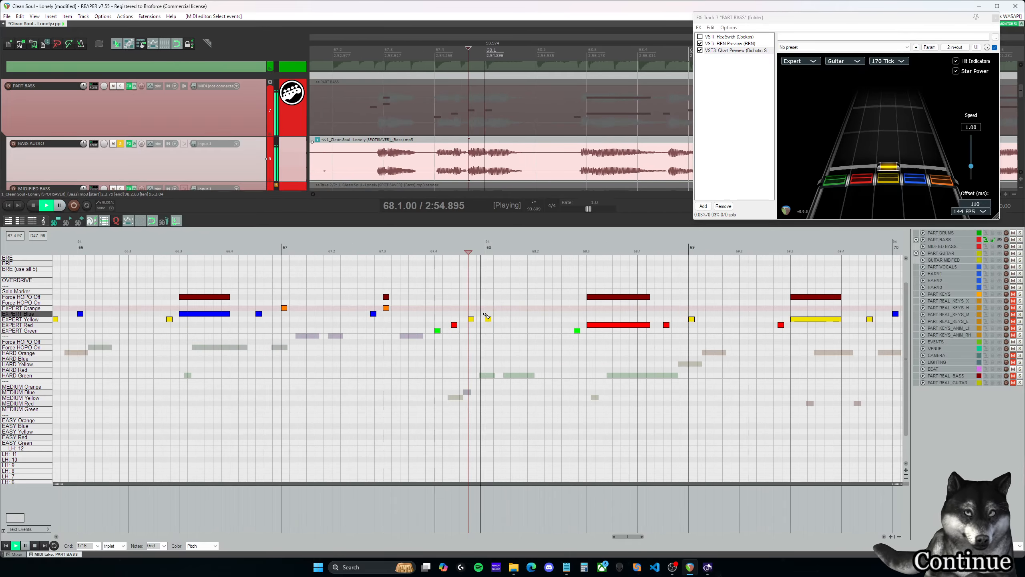
click(434, 303)
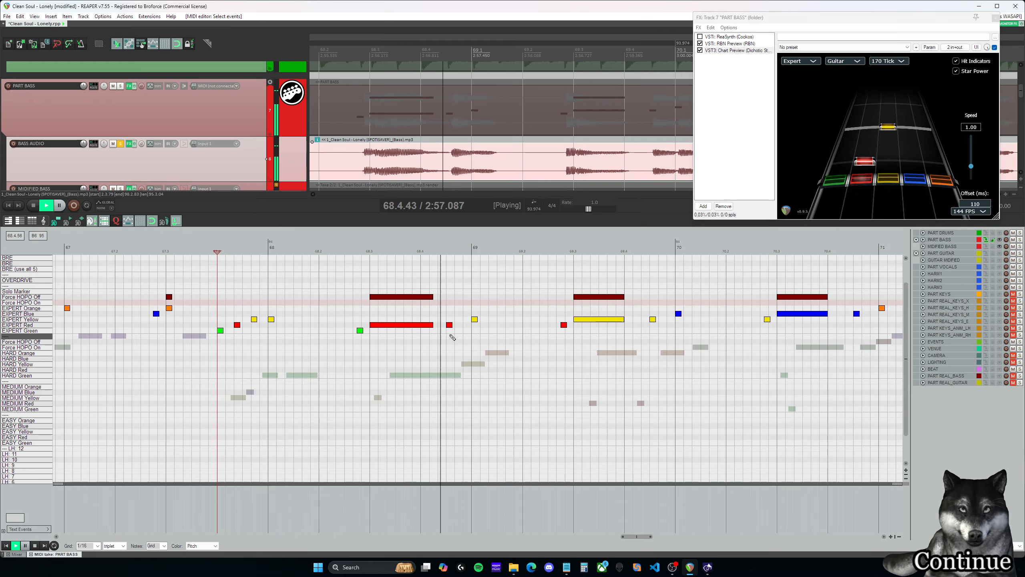
scroll(487, 352, down, 2)
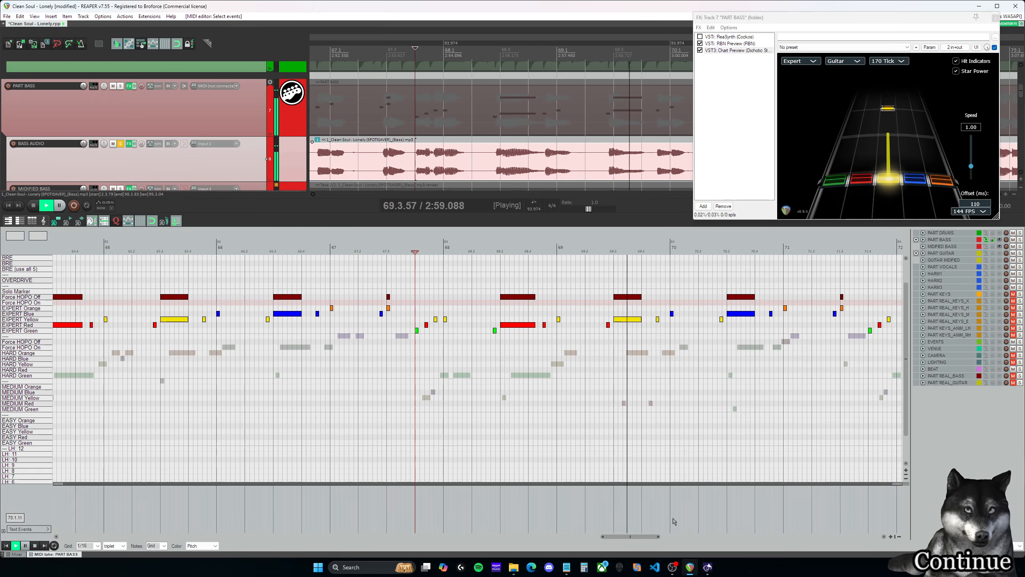
mouse_move(646, 537)
mouse_down()
mouse_move(669, 538)
mouse_move(660, 538)
mouse_up()
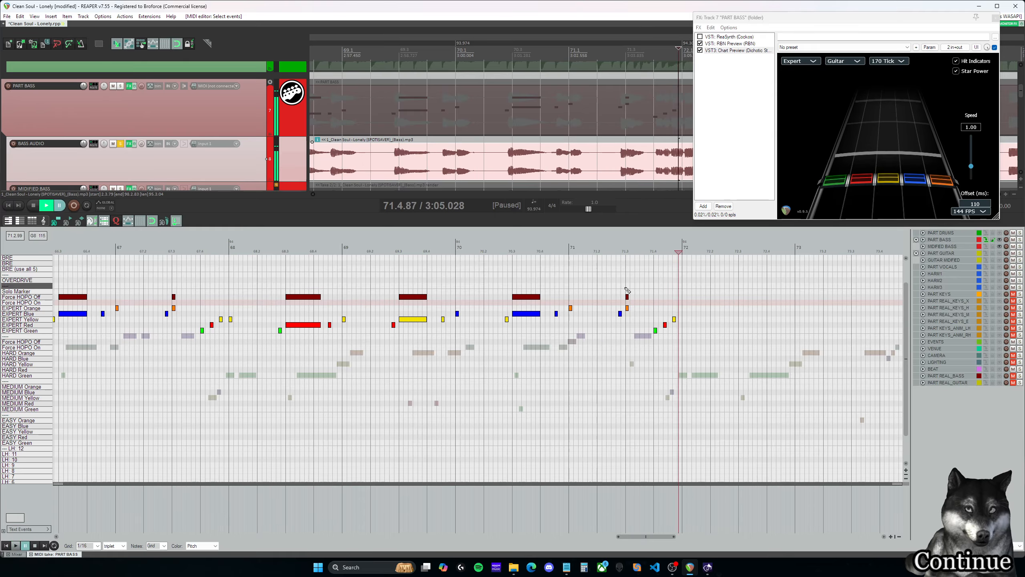
- Lengthen the orange note at 71.3.00 with its Force HOPO Off marker to about half a beat and replay it
click(569, 286)
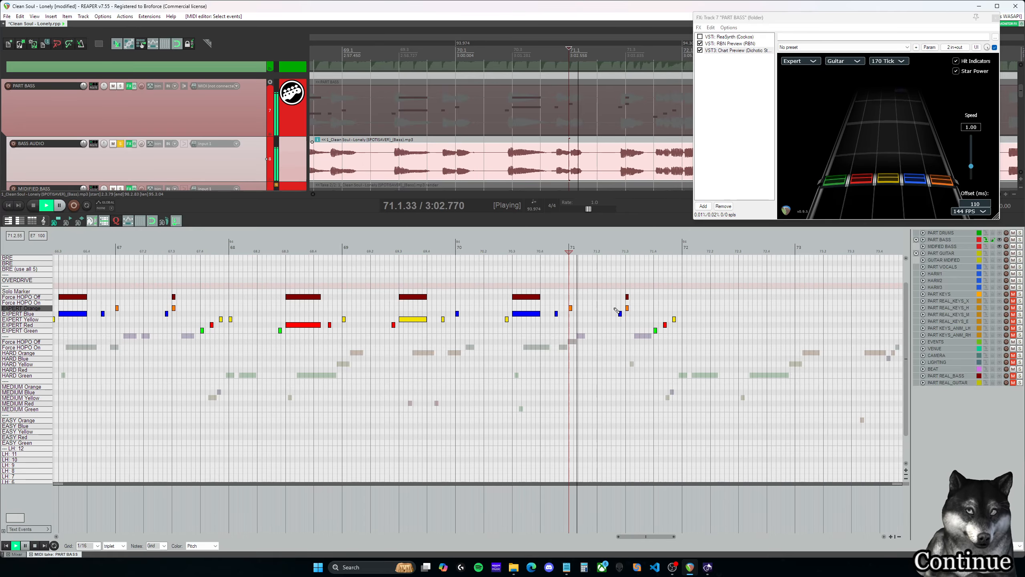
mouse_move(631, 295)
mouse_down()
mouse_move(626, 309)
mouse_move(639, 297)
mouse_up()
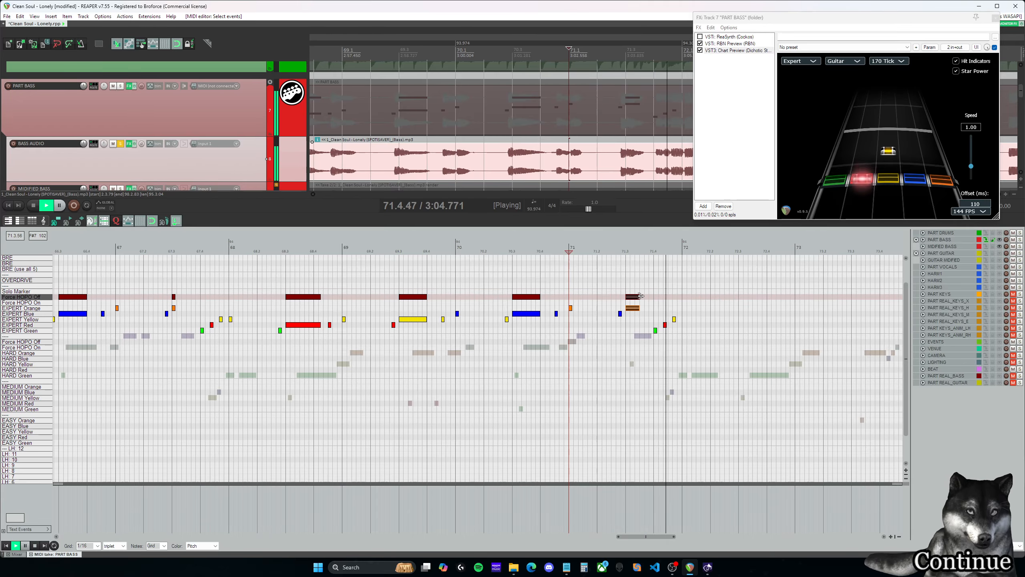
click(628, 286)
key(space)
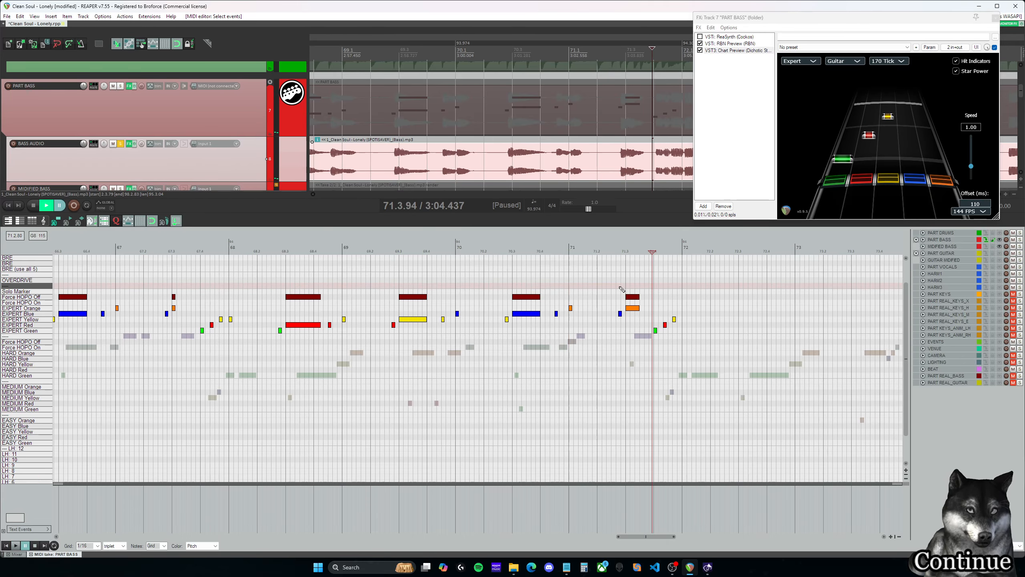
click(621, 287)
key(space)
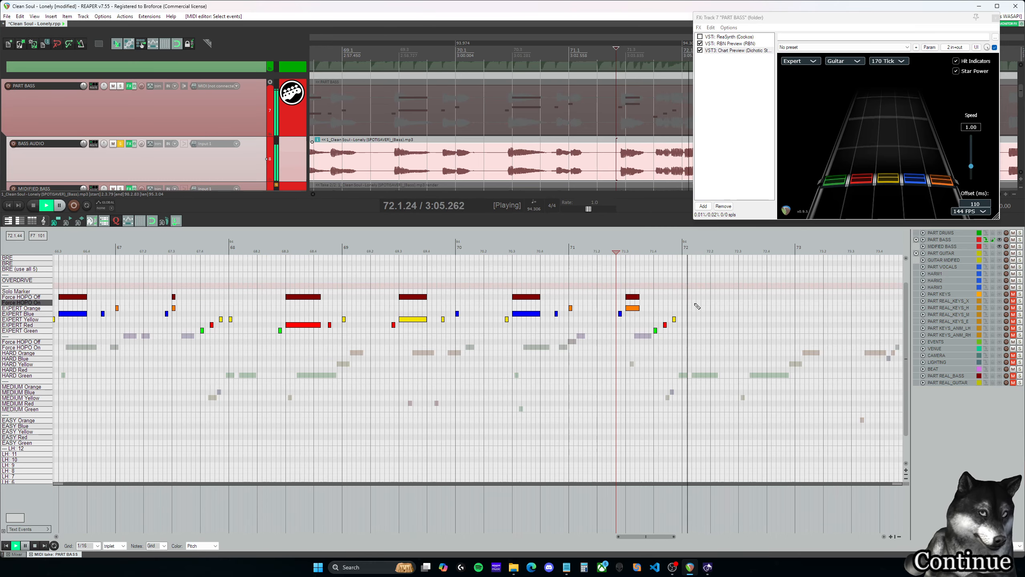
- Set the grid to 1/16 straight and move the red and yellow notes at the end of measure 71 earlier onto it
click(655, 313)
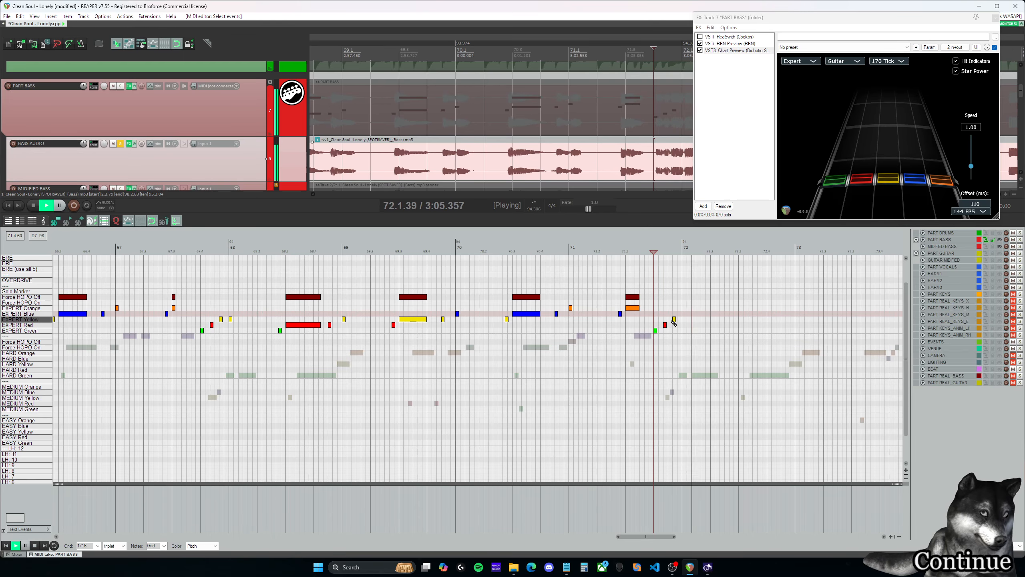
key(space)
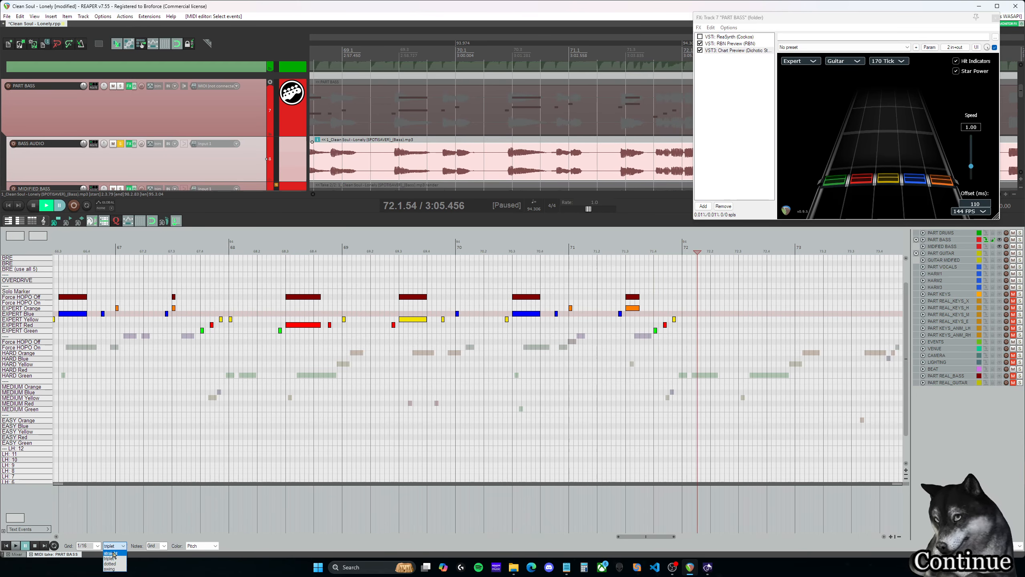
click(111, 553)
click(666, 325)
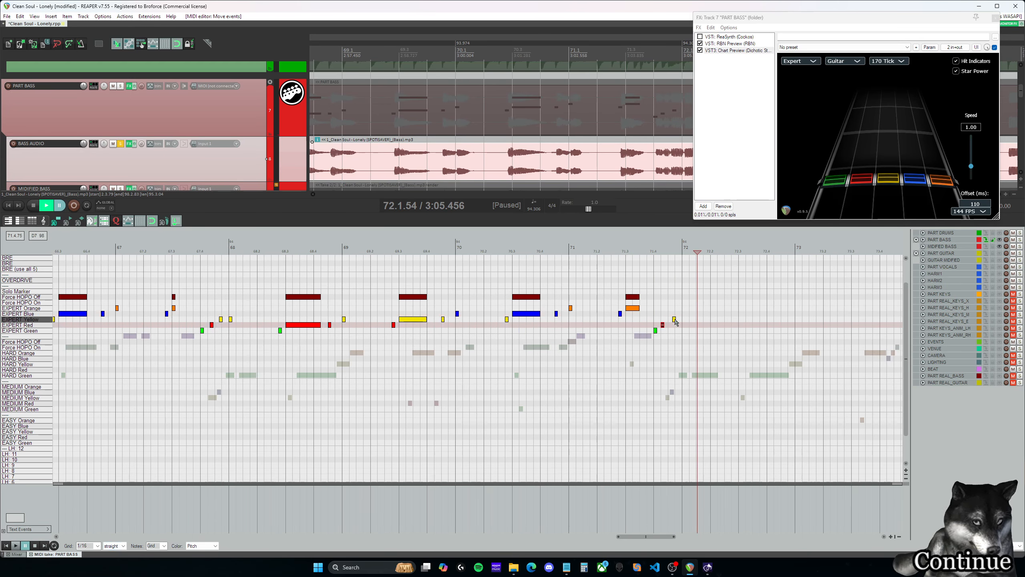
drag(676, 321, 672, 320)
- Copy the Expert notes and Force HOPO Off markers of measures 68 to 71 so that they start at 72.1.00, and play them
drag(707, 359, 225, 272)
drag(231, 320, 696, 321)
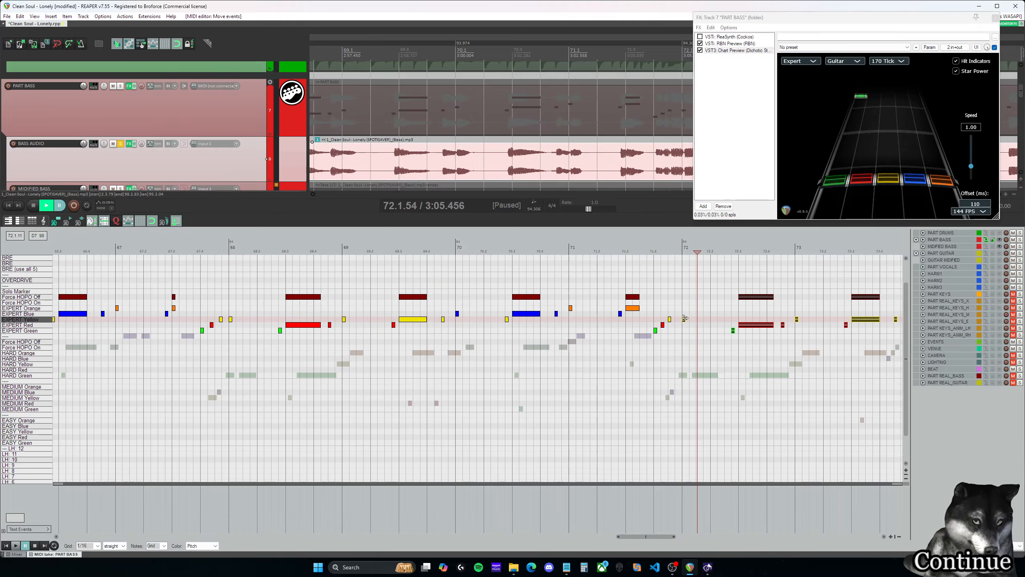
click(649, 302)
key(space)
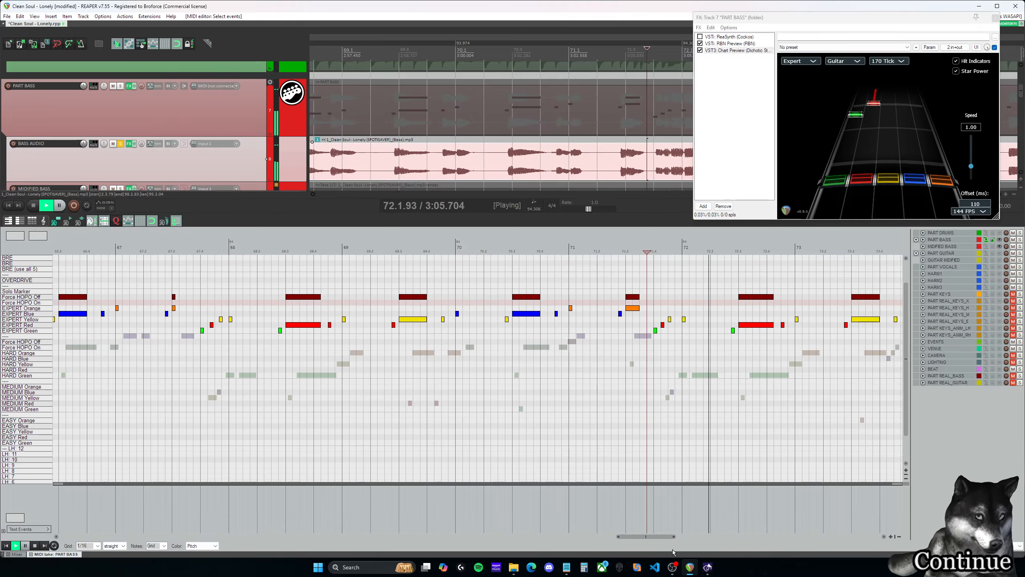
drag(666, 537, 698, 538)
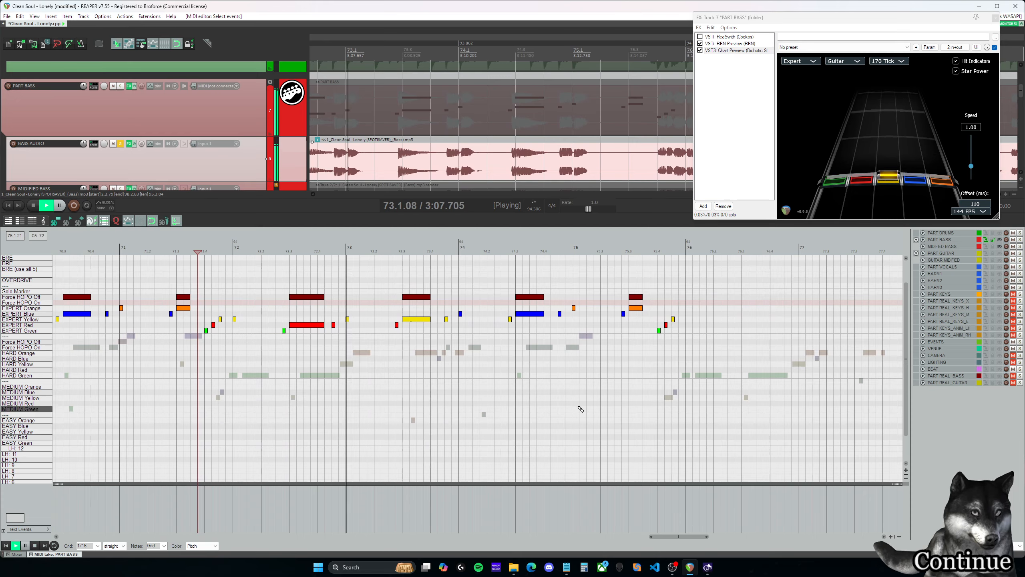
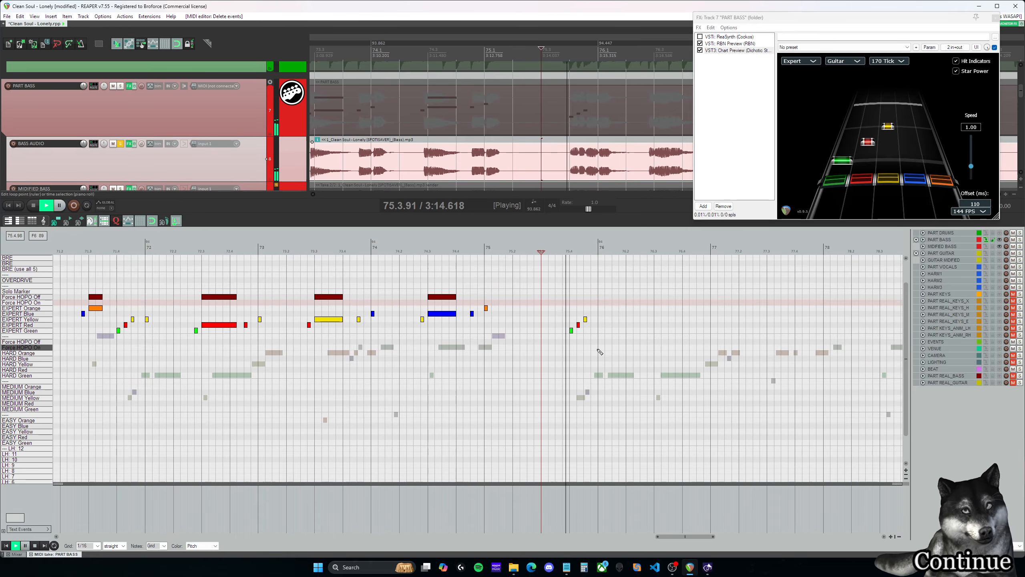
- Replay the run before measure 76, then copy the Expert notes and Force HOPO markers of measures 72–75 to start at measure 76
key(space)
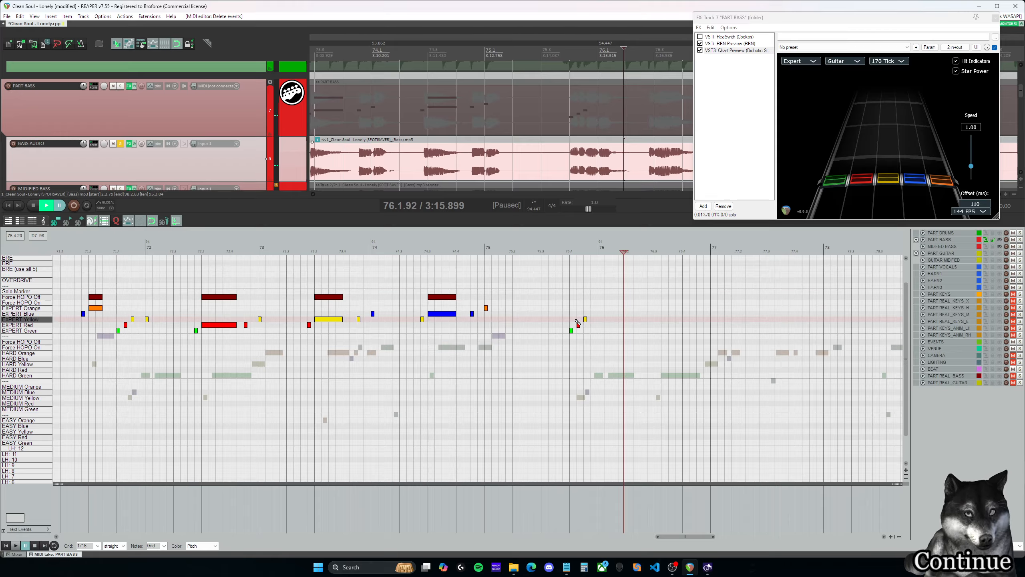
key(Right)
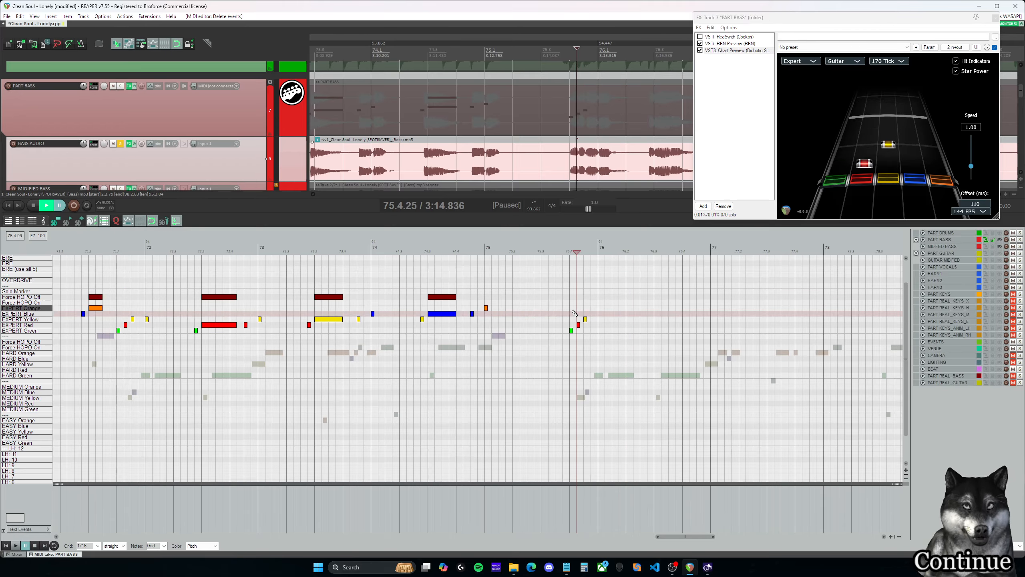
key(Left)
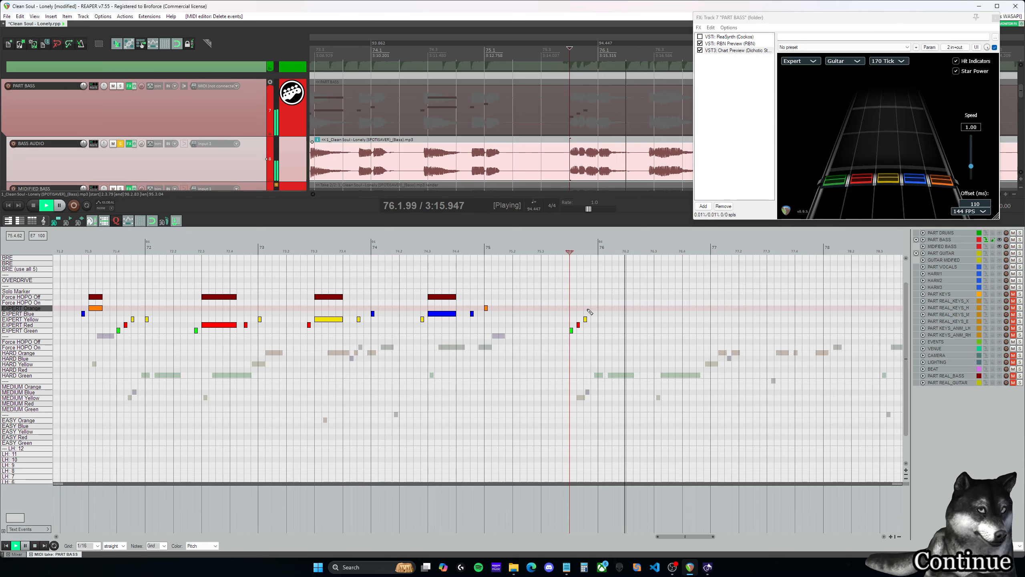
key(ctrl+space)
drag(659, 355, 145, 268)
drag(148, 321, 599, 322)
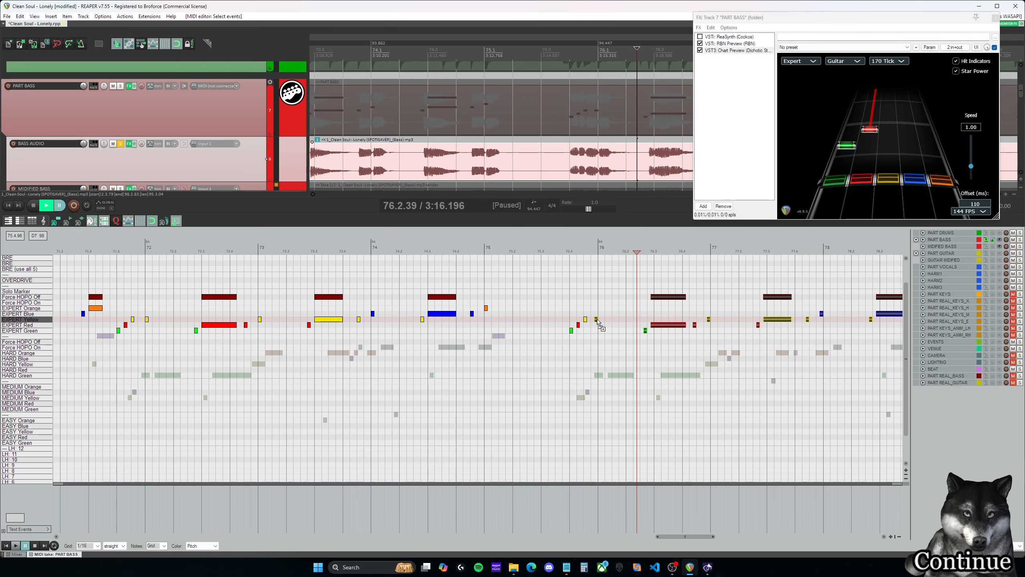
- Play back the copied notes from the run before measure 76 and recheck the yellow sustain in measure 77
drag(681, 539, 695, 538)
click(379, 308)
key(space)
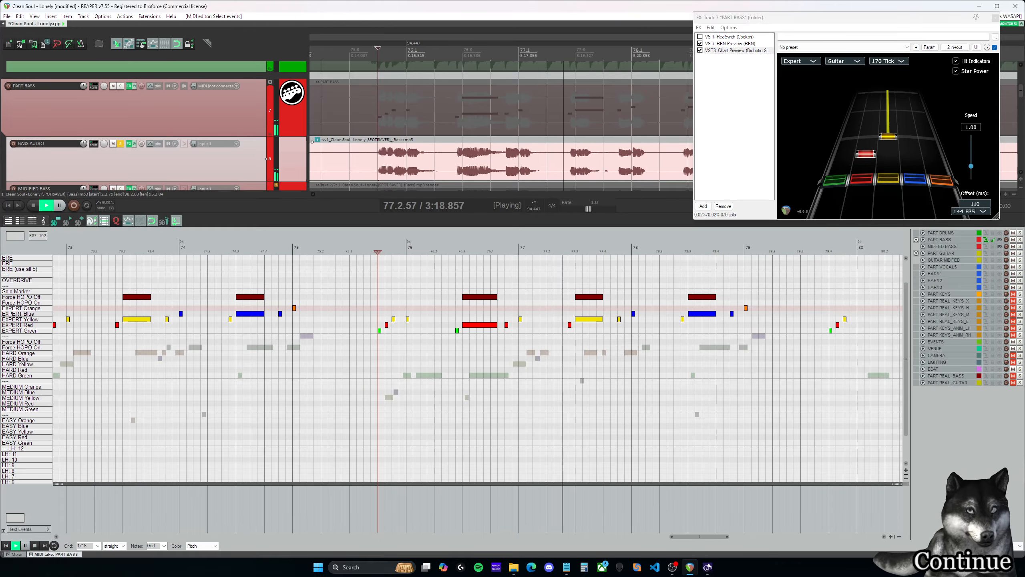
key(space)
click(578, 286)
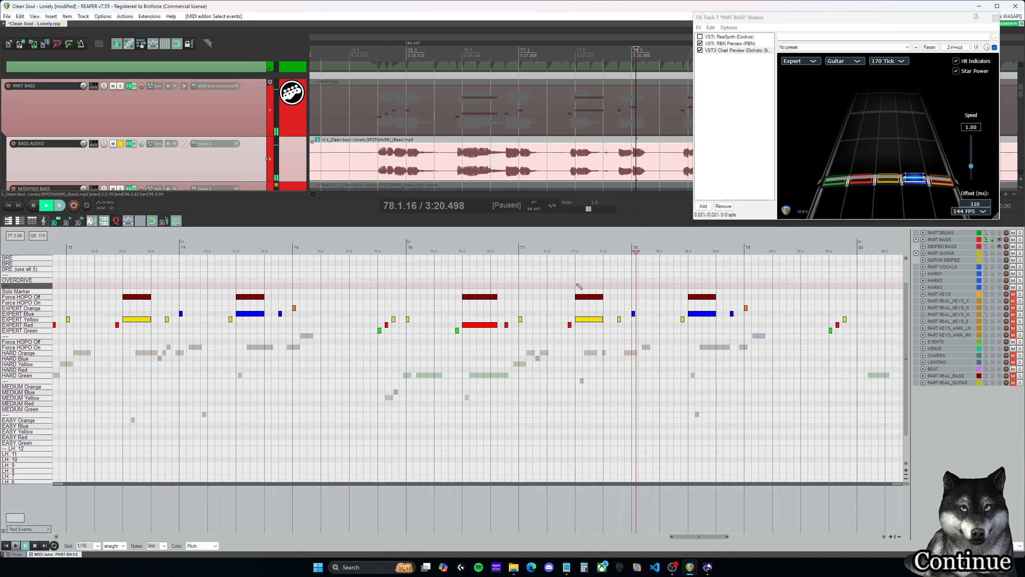
drag(593, 288, 610, 327)
click(589, 281)
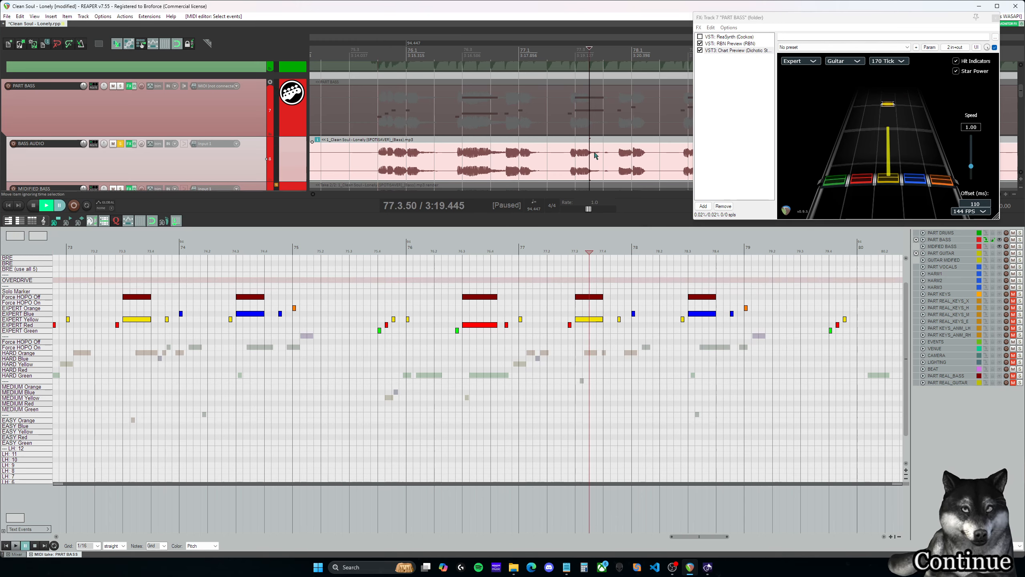
- Try shortening the yellow sustain and its Force HOPO Off marker in measure 77 to about an eighth note, with the bass audio unsoloed
click(119, 144)
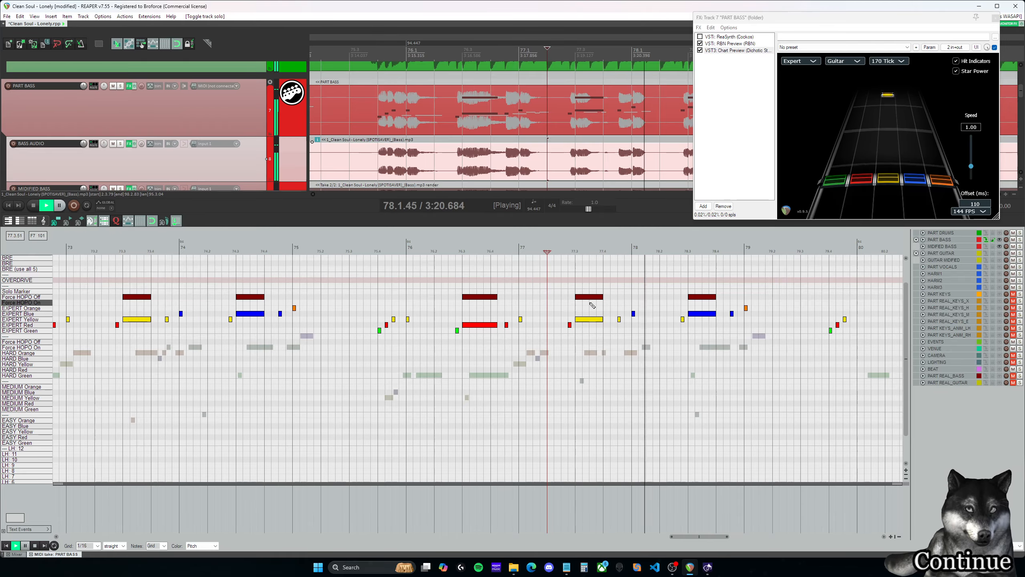
key(space)
drag(605, 337, 597, 321)
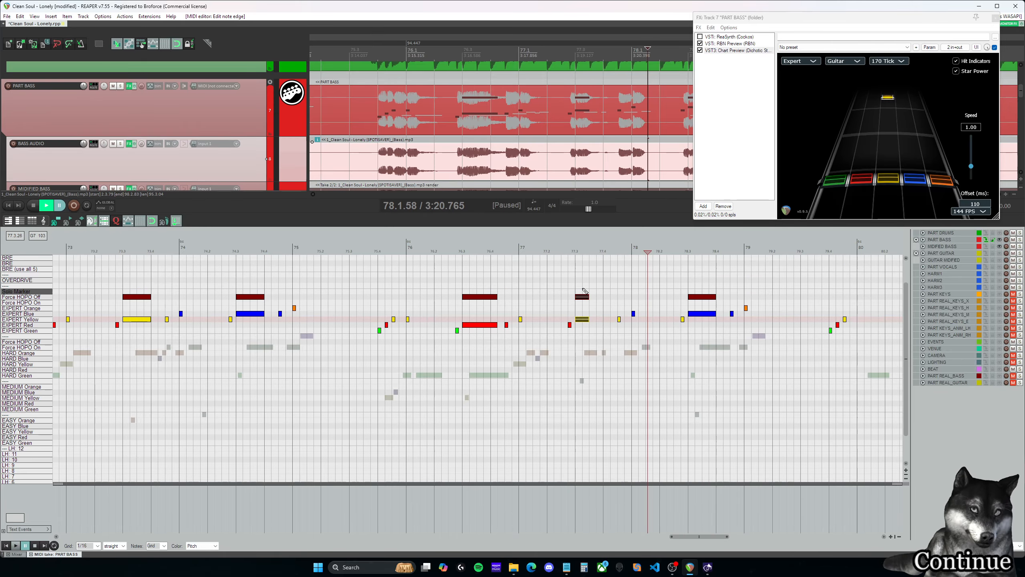
click(576, 275)
key(space)
key(space)
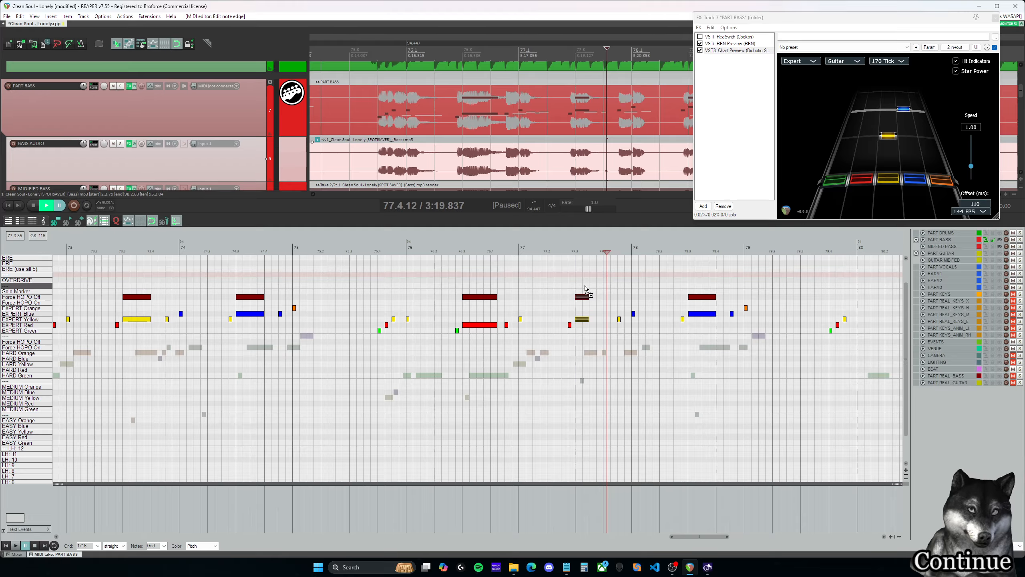
click(582, 285)
click(120, 144)
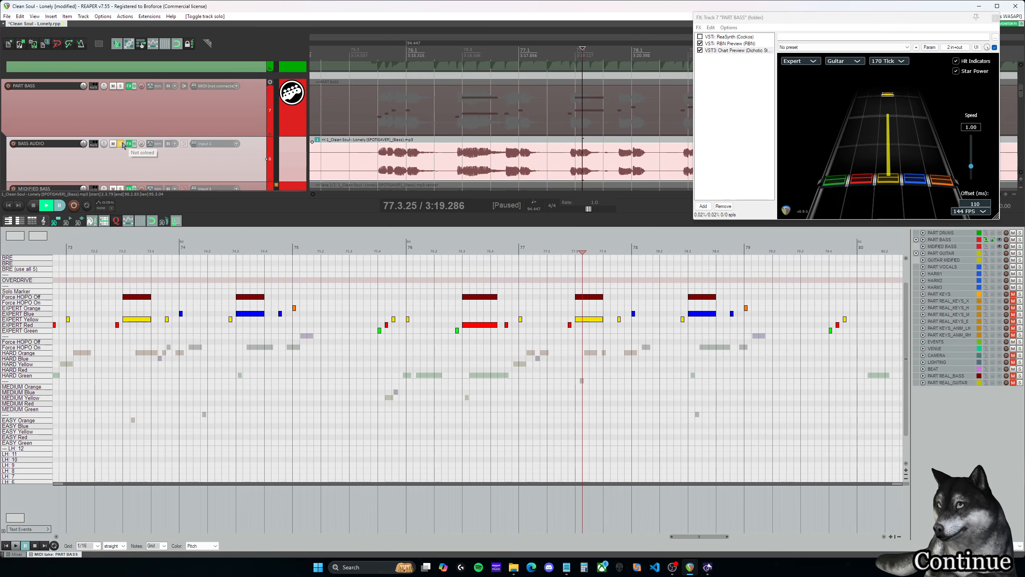
- Play the soloed bass from the measure 77 sustain onward and delete the green, red and yellow Expert run just before measure 80
click(576, 275)
key(space)
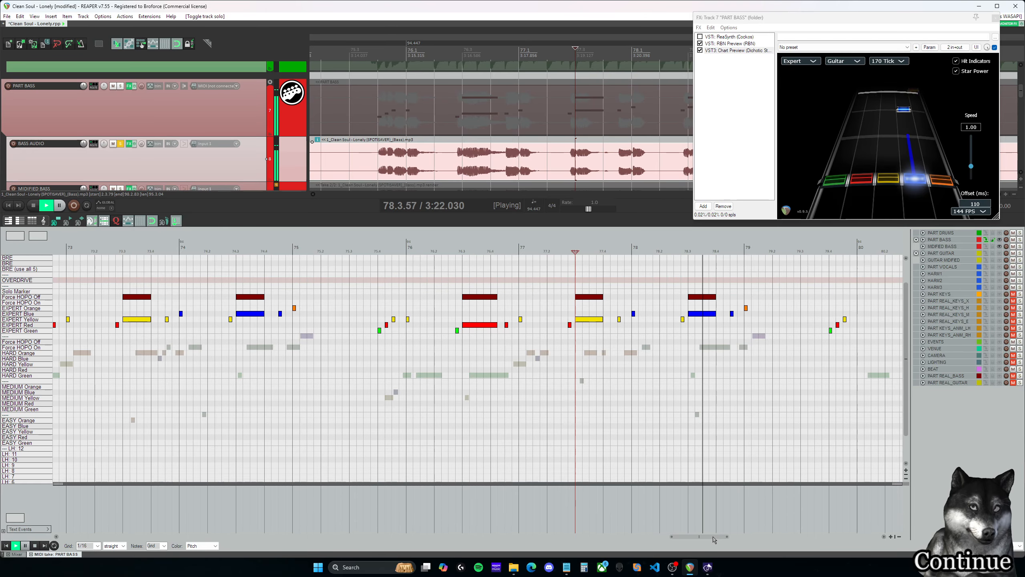
drag(713, 537, 750, 538)
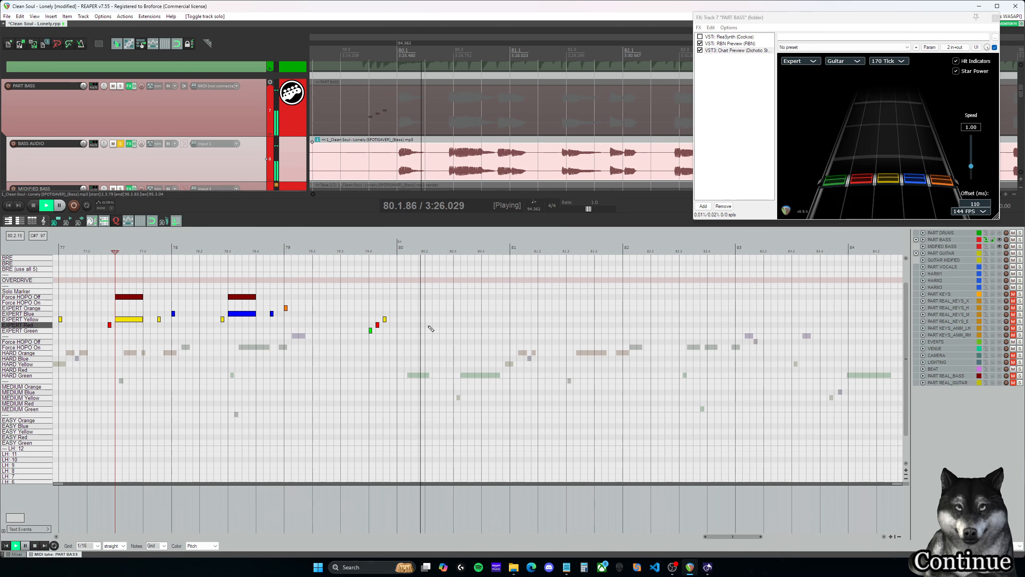
key(space)
click(368, 252)
drag(417, 371, 358, 302)
key(Delete)
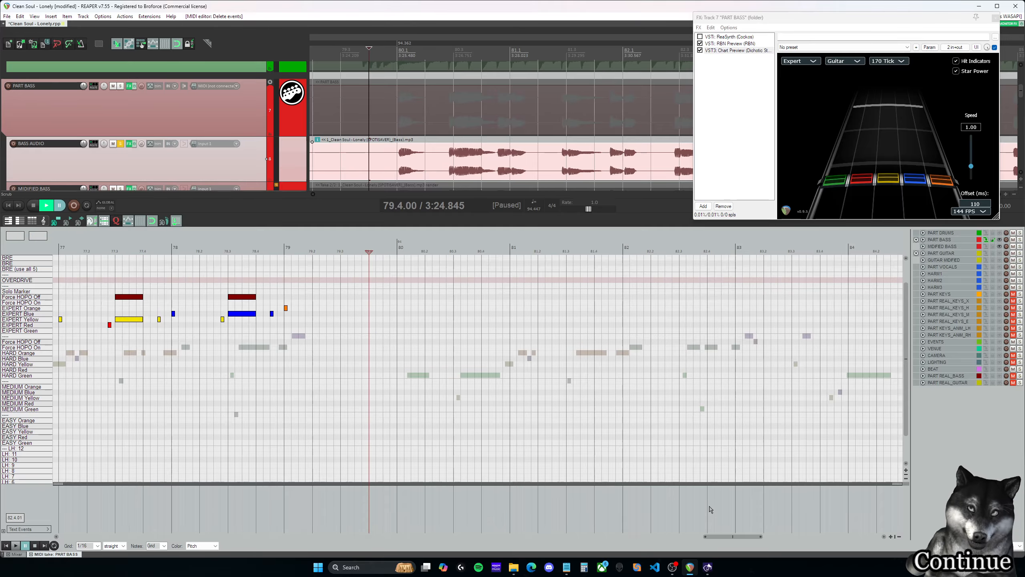
- Try copying the Expert notes and Force HOPO markers of measures 73–75 to start at measure 80
drag(726, 539, 690, 537)
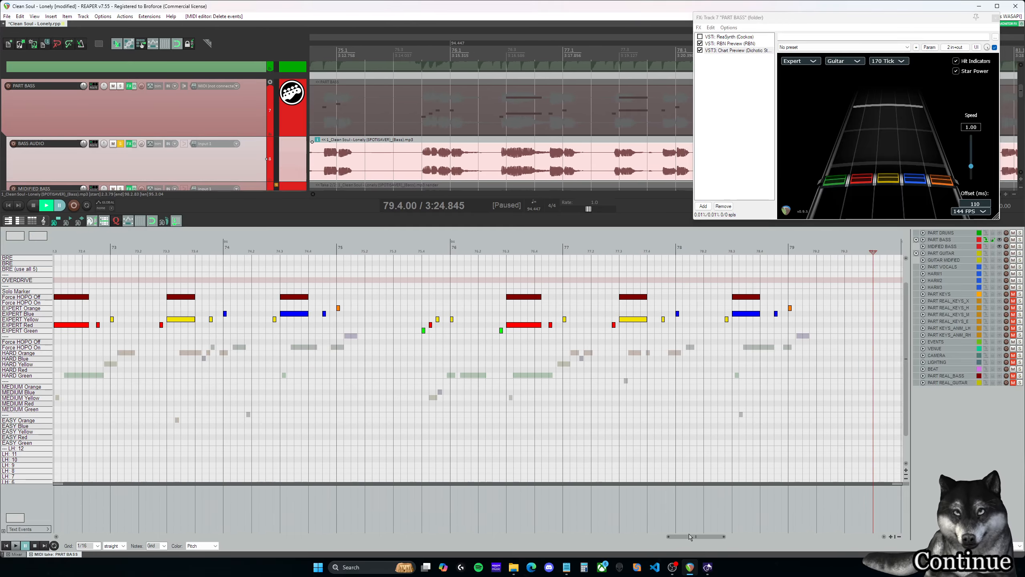
drag(441, 345, 108, 270)
drag(113, 320, 798, 324)
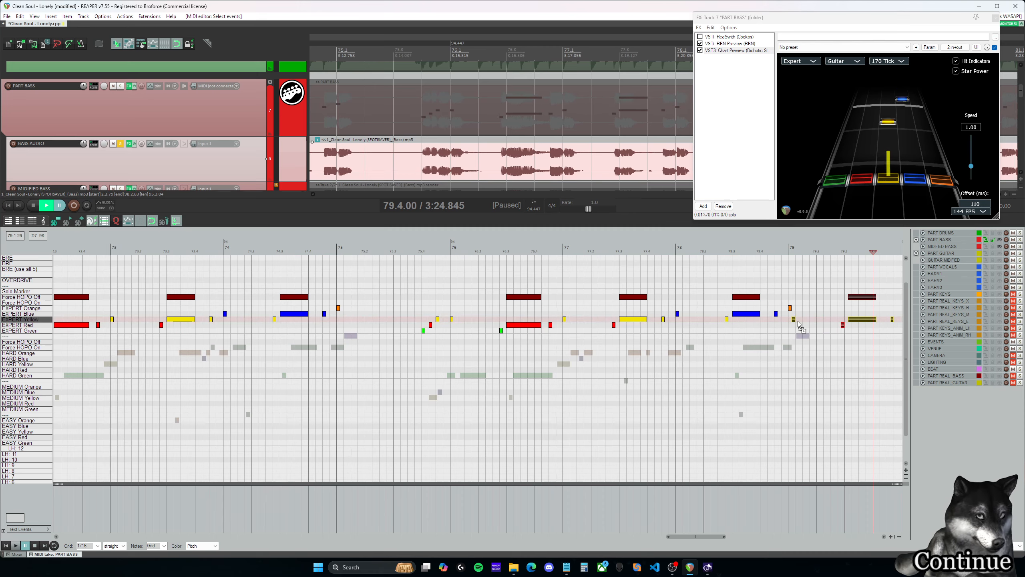
drag(715, 542, 752, 540)
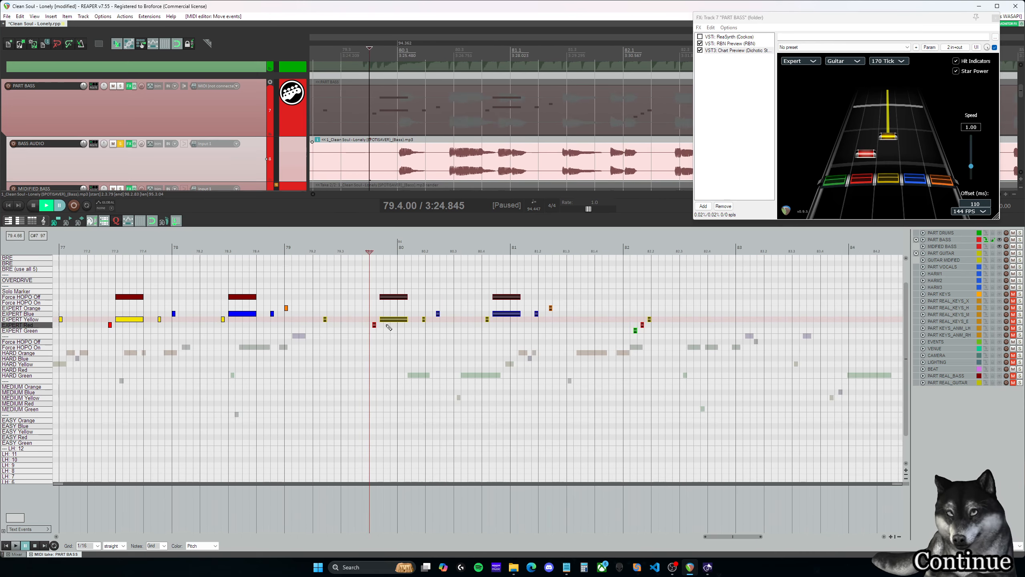
drag(334, 322, 407, 318)
click(378, 251)
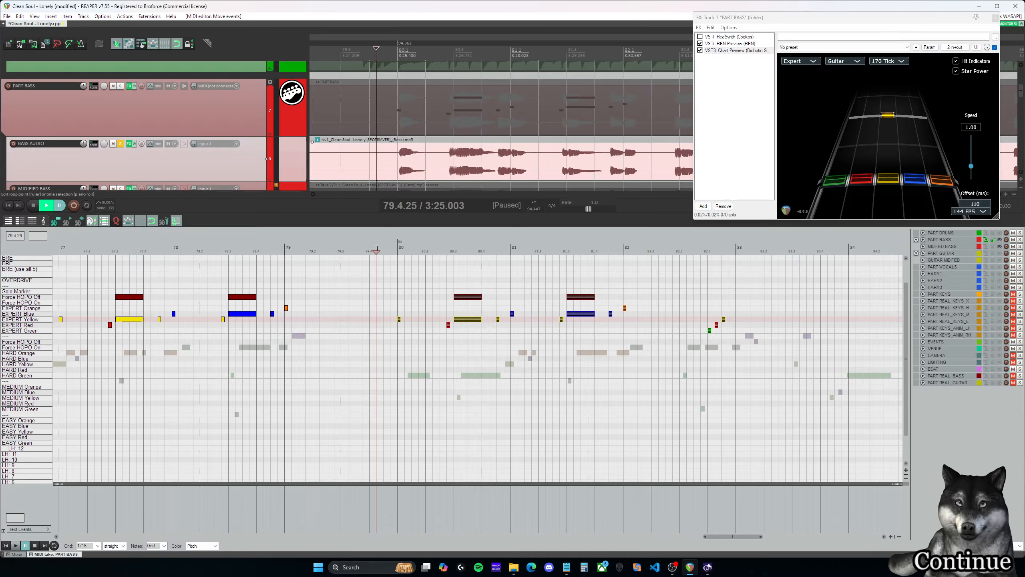
- Play the copied section and try the first note of measure 80 on Expert Red instead of Expert Yellow
key(space)
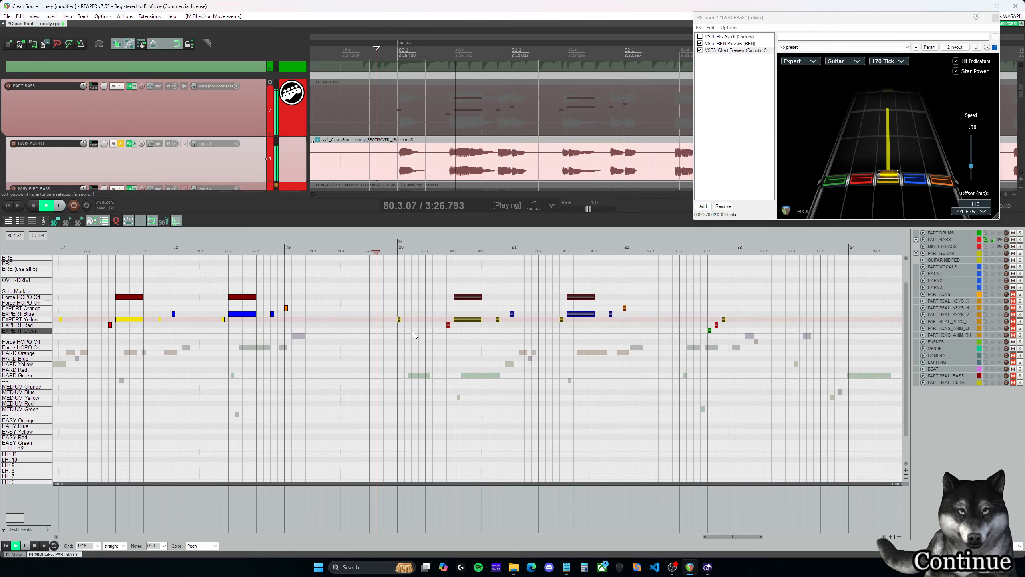
key(space)
drag(399, 319, 399, 325)
click(392, 309)
key(space)
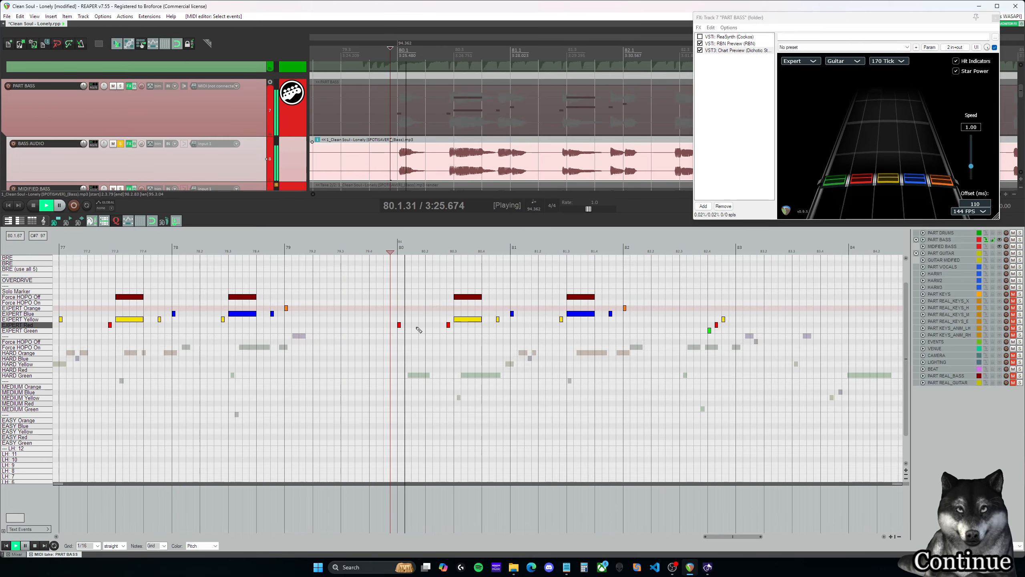
key(space)
- Undo the lane change and the copying of notes around measure 80
mouse_move(723, 537)
mouse_down()
mouse_move(655, 536)
mouse_move(745, 537)
mouse_move(724, 537)
mouse_up()
key(ctrl+z)
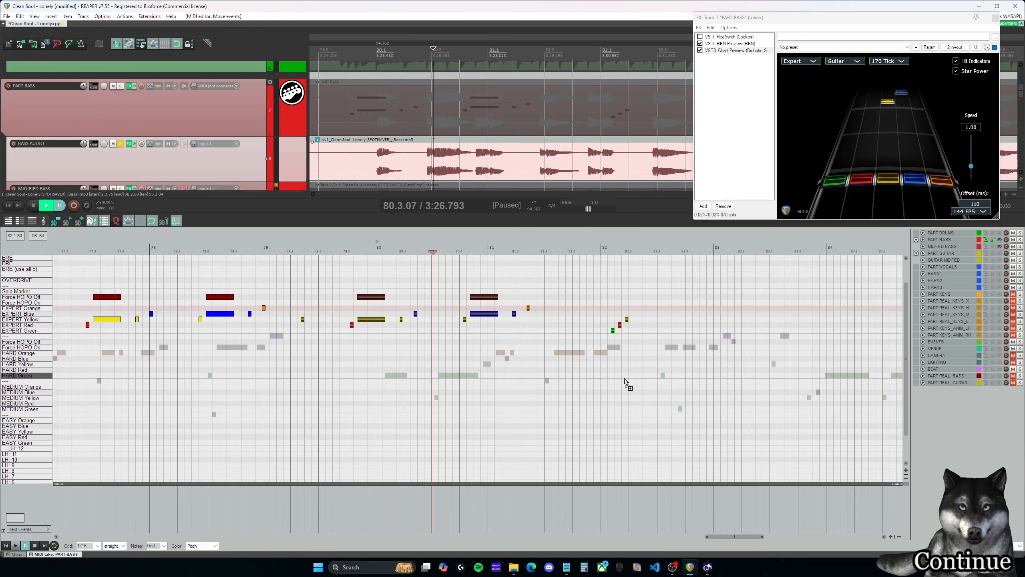
key(ctrl+z)
drag(740, 537, 673, 538)
drag(380, 337, 771, 261)
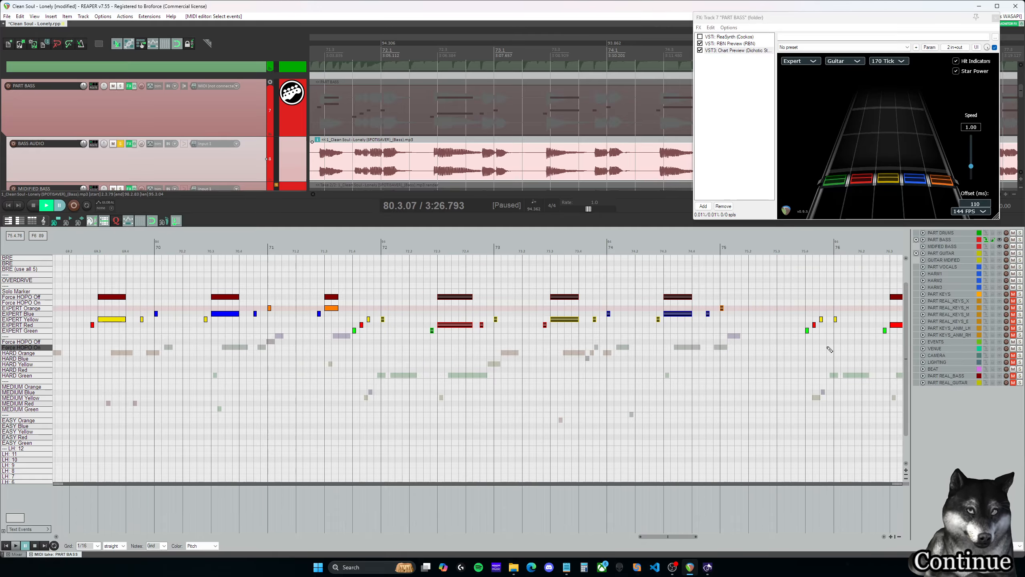
drag(826, 346, 380, 267)
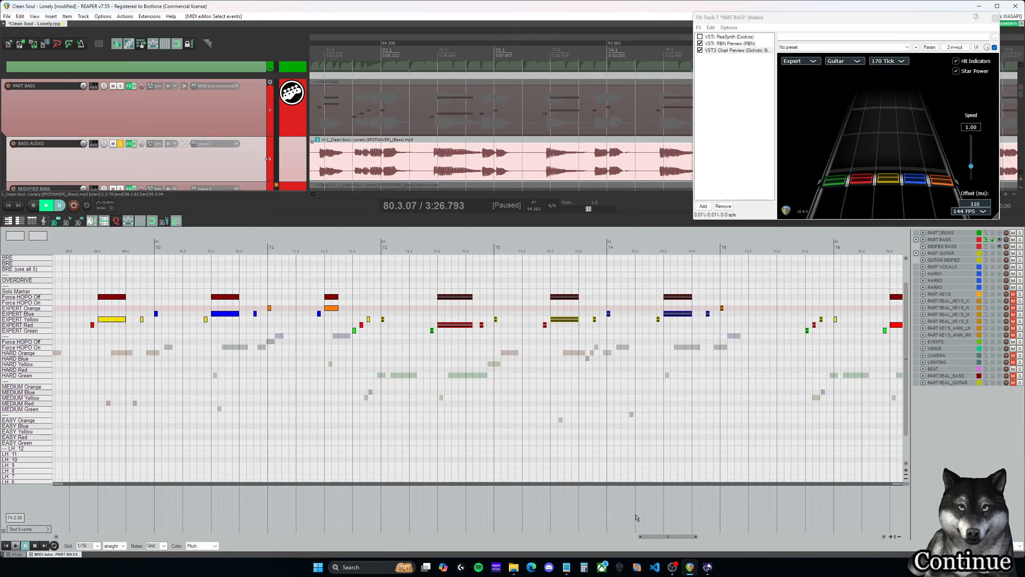
- Copy the Expert notes and Force HOPO markers of measures 68–71 and paste them at the start of measure 80
drag(664, 536, 643, 529)
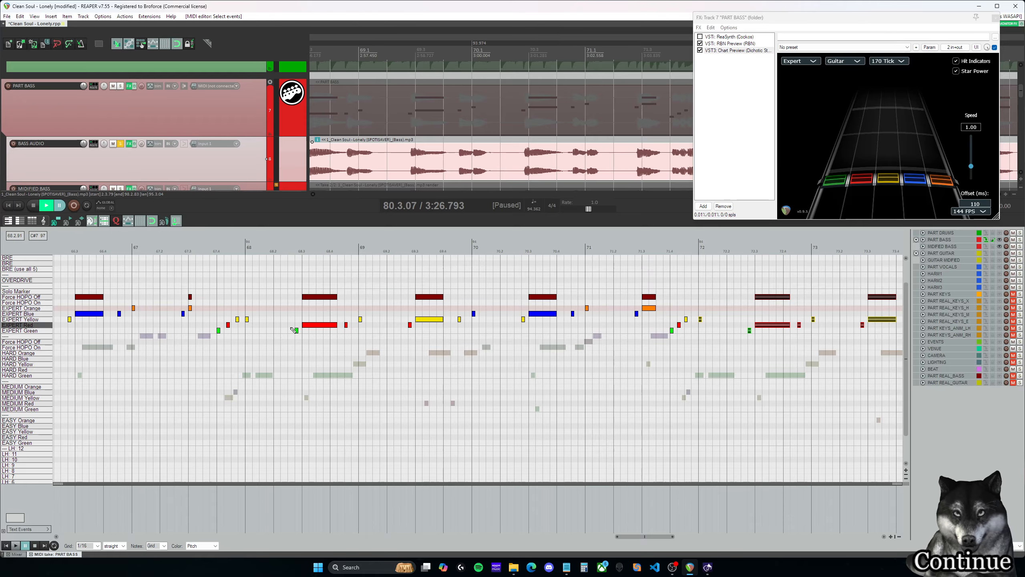
drag(247, 344, 695, 267)
drag(662, 540, 734, 541)
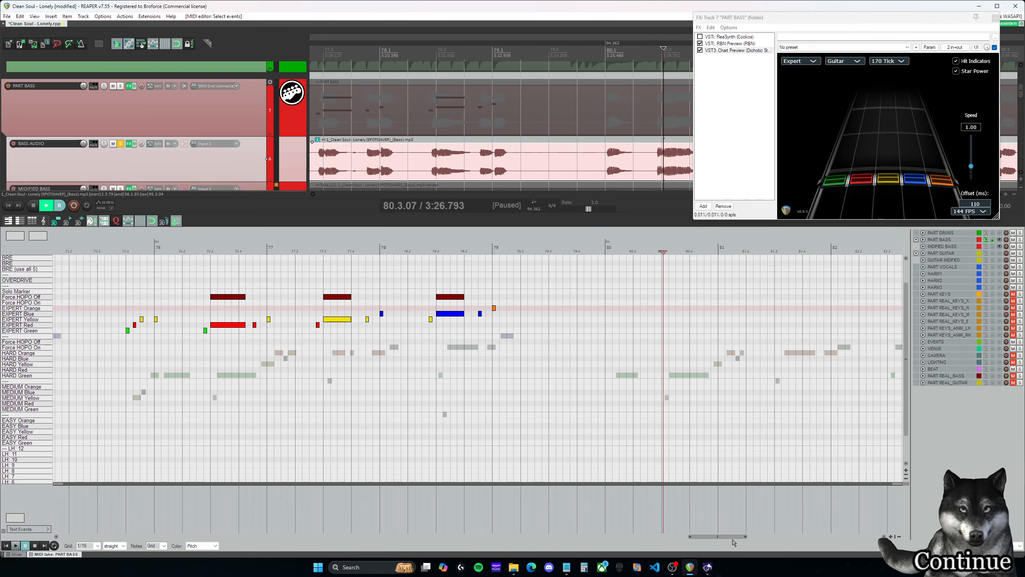
click(493, 250)
key(space)
click(606, 250)
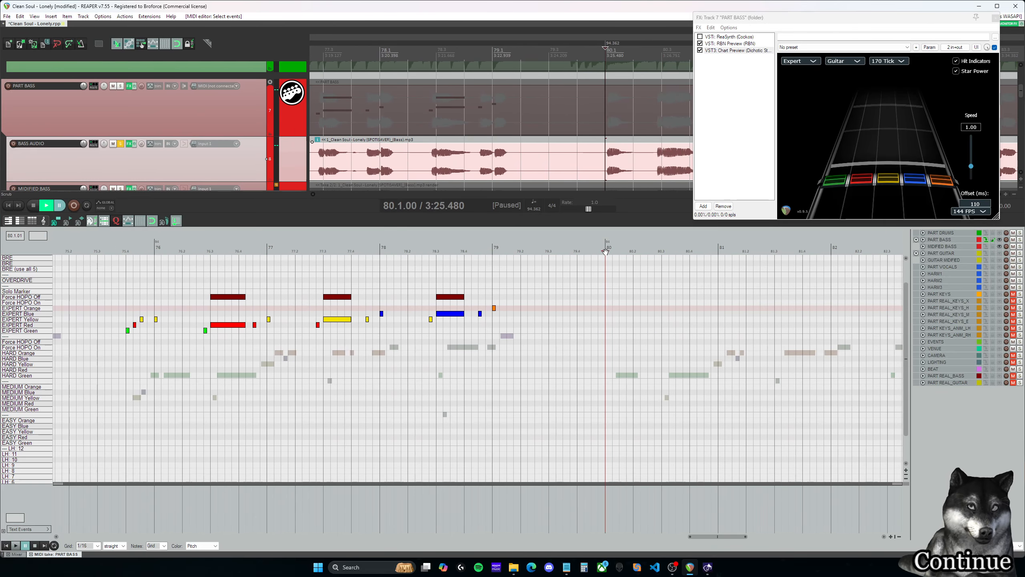
key(space)
key(ctrl+v)
- Listen to the pasted section and move the first note of measure 80 from Expert Yellow to Expert Red
drag(743, 540, 717, 540)
click(380, 250)
key(space)
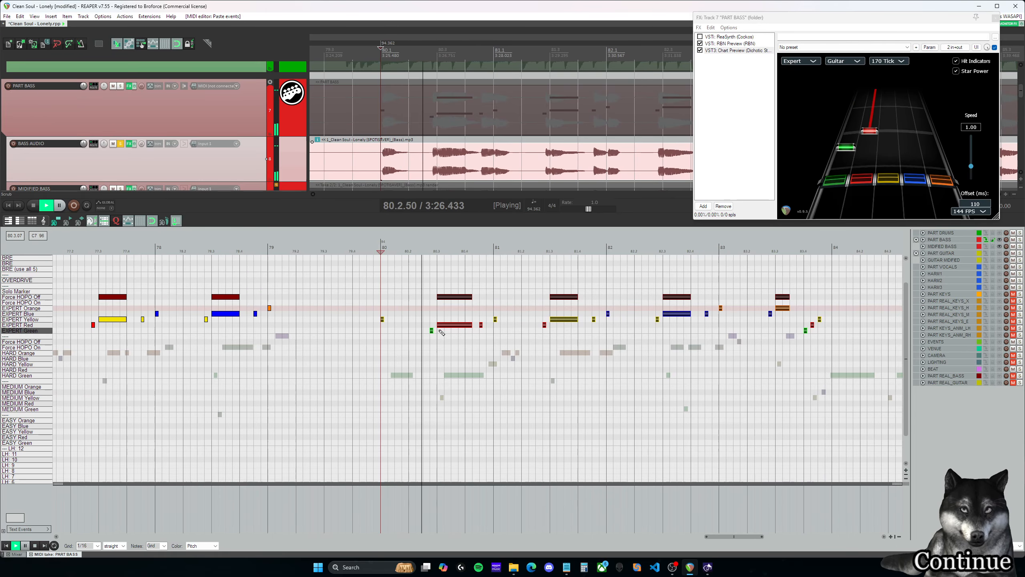
key(space)
click(382, 320)
drag(383, 320, 383, 331)
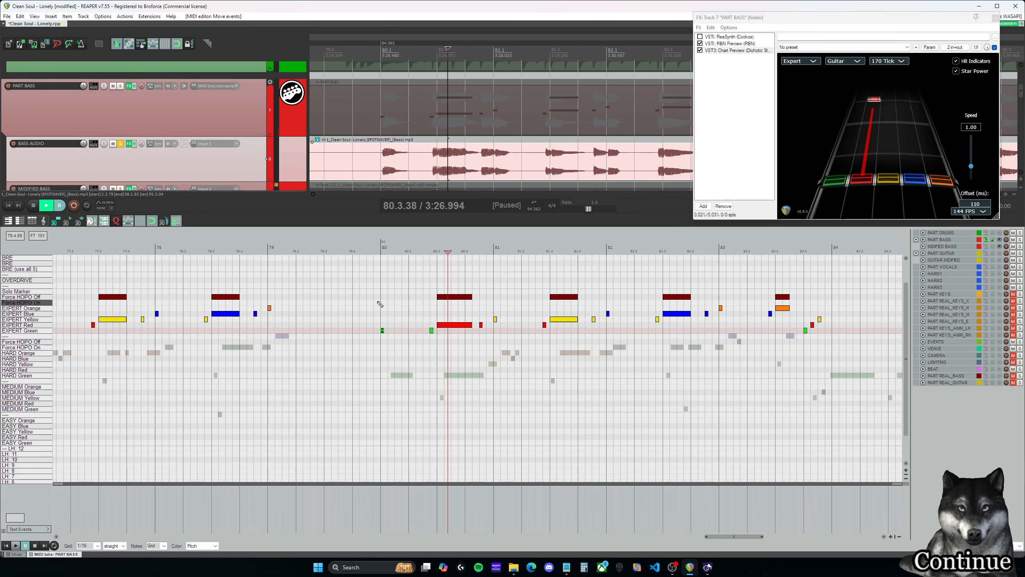
key(space)
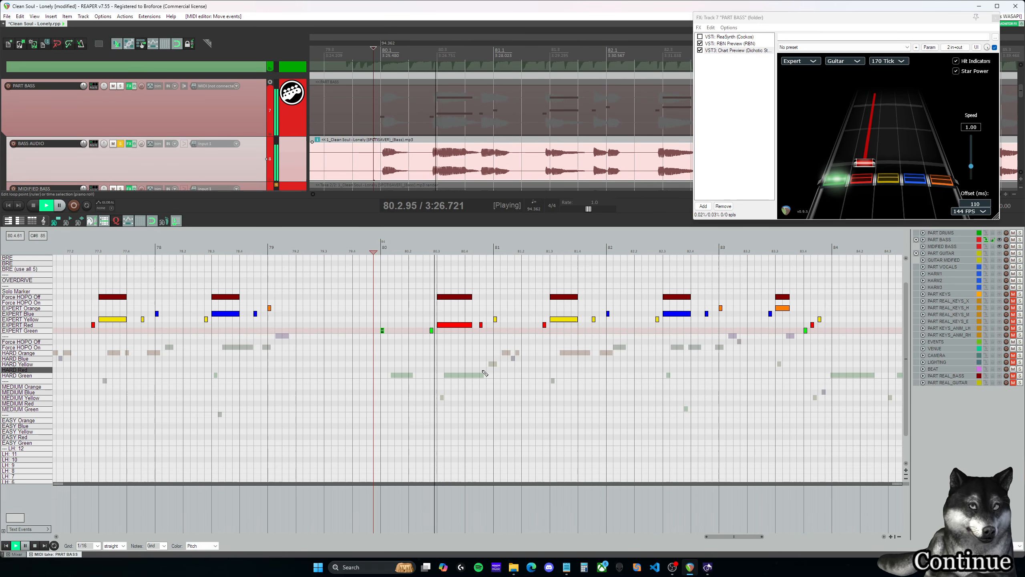
key(space)
drag(381, 328, 381, 325)
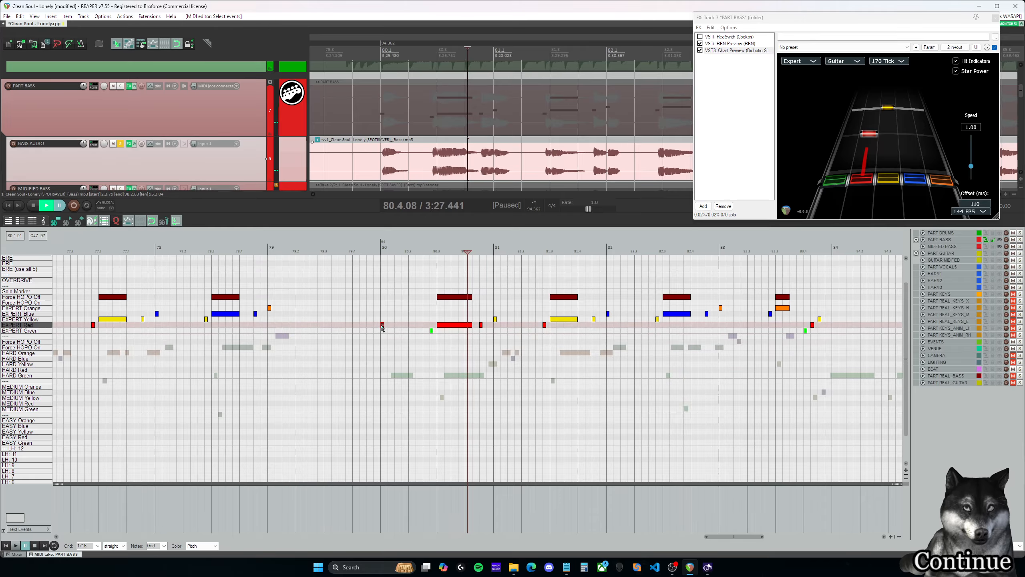
- Play back the pasted measures 80–83 and replay the orange sustain in measure 83
click(430, 255)
key(space)
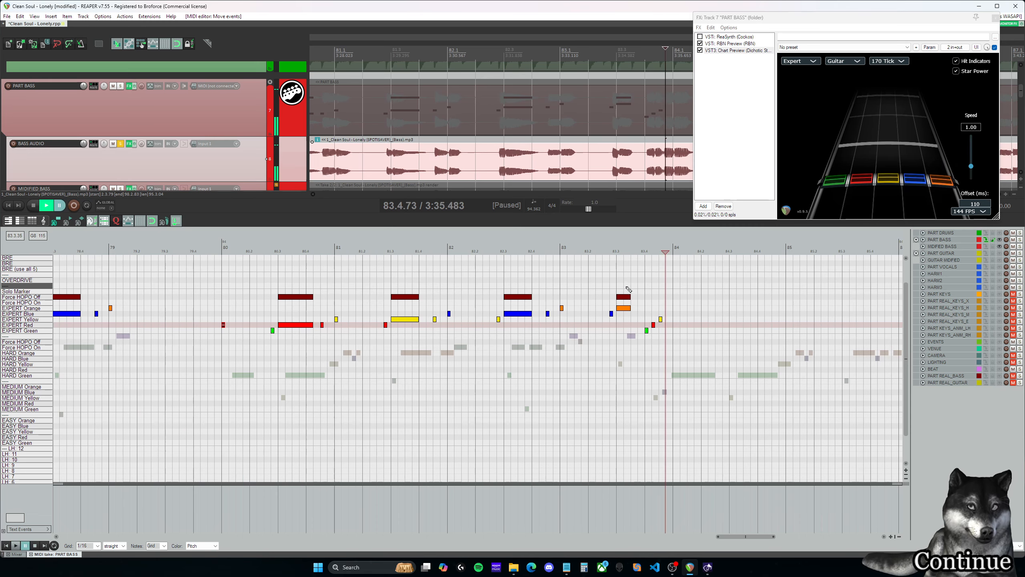
click(624, 283)
key(space)
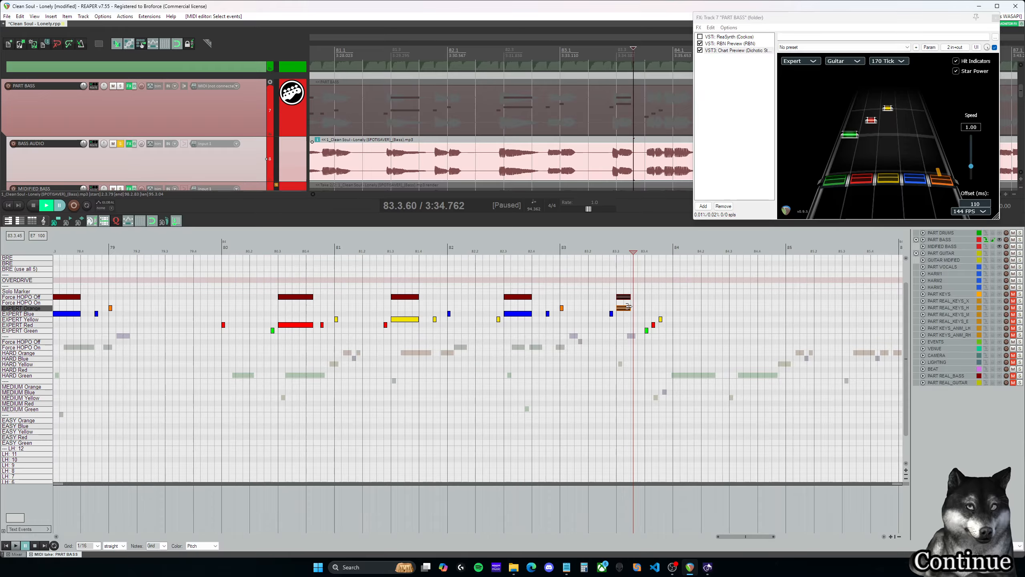
- Replay the end of measure 83 and shorten its orange sustain and Force HOPO Off marker to about a sixteenth note
click(607, 280)
key(space)
key(space)
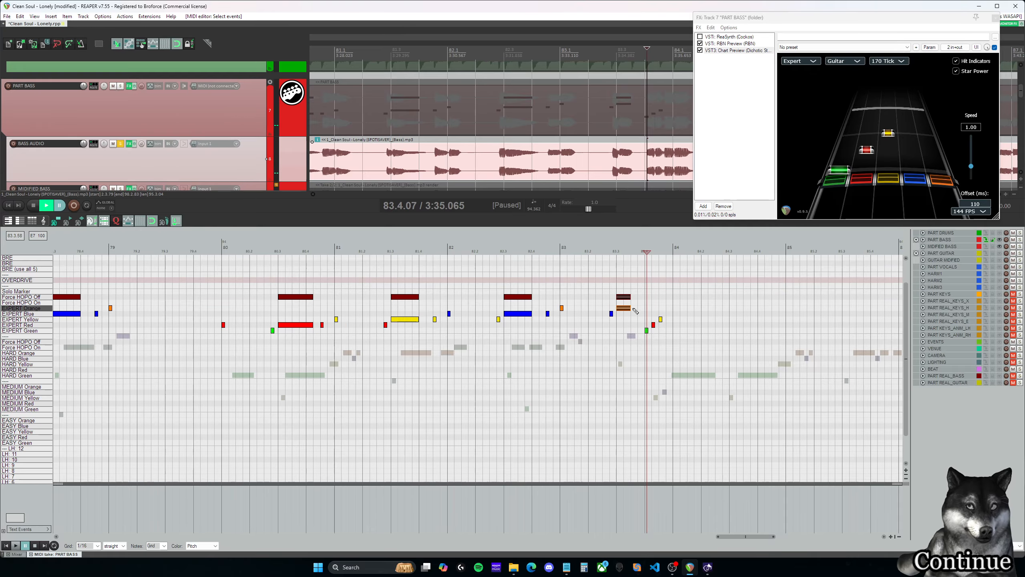
drag(631, 308, 619, 307)
scroll(633, 304, up, 1)
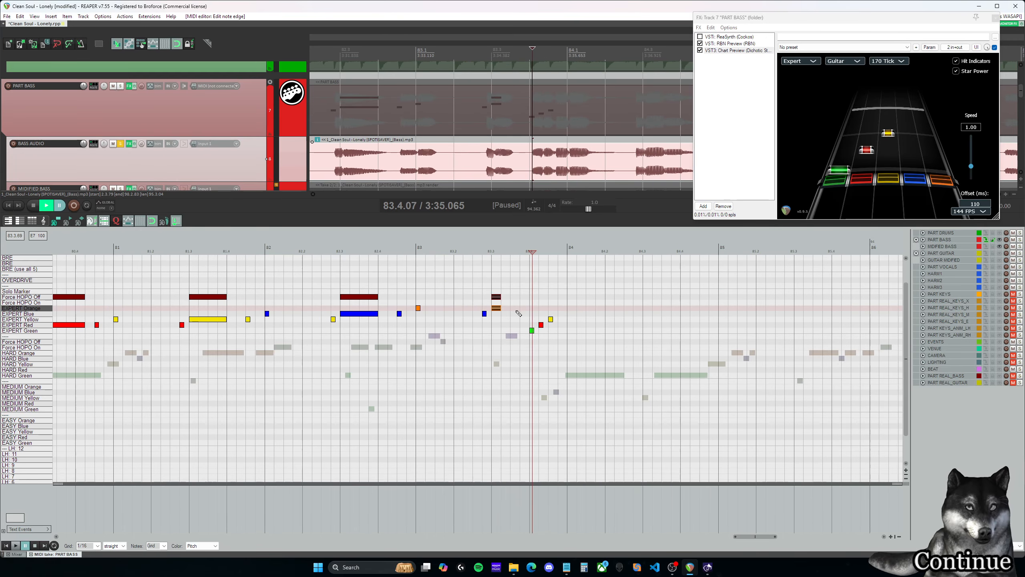
scroll(499, 308, up, 1)
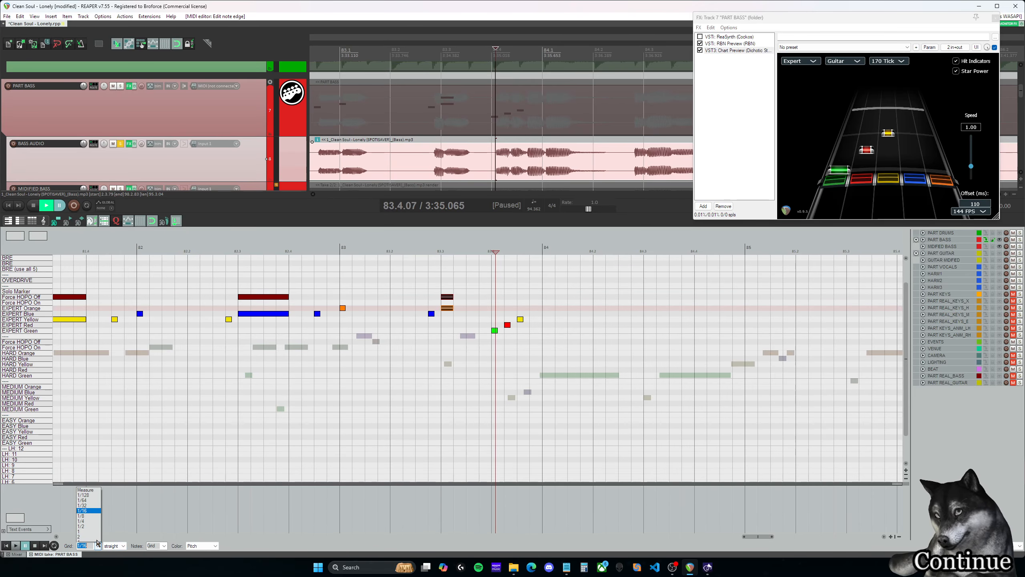
- On a 1/32 grid, shorten measure 83's orange sustain and its Force HOPO Off marker to a thirty-second note and play back from measure 80
click(83, 502)
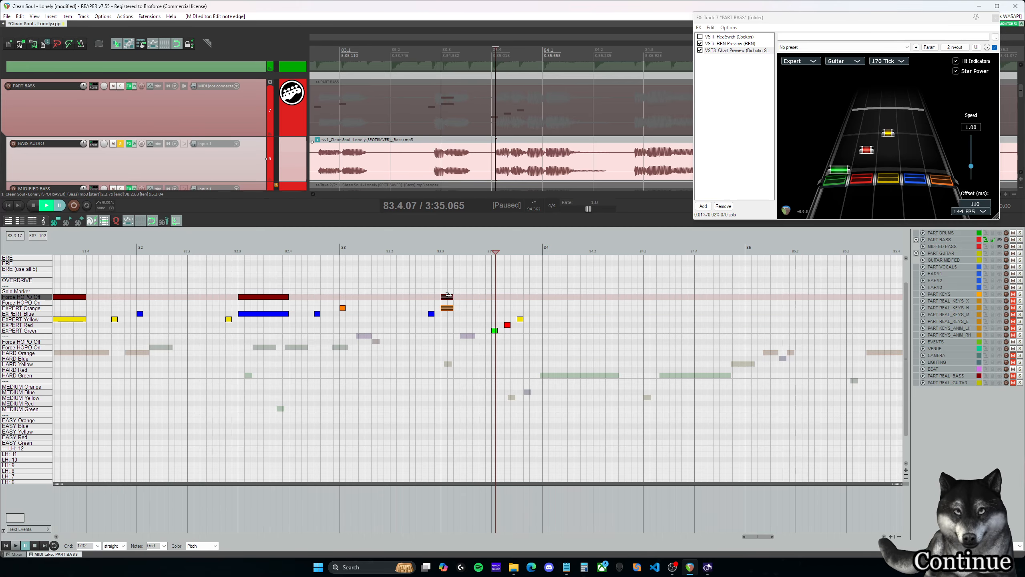
scroll(717, 522, left, 6)
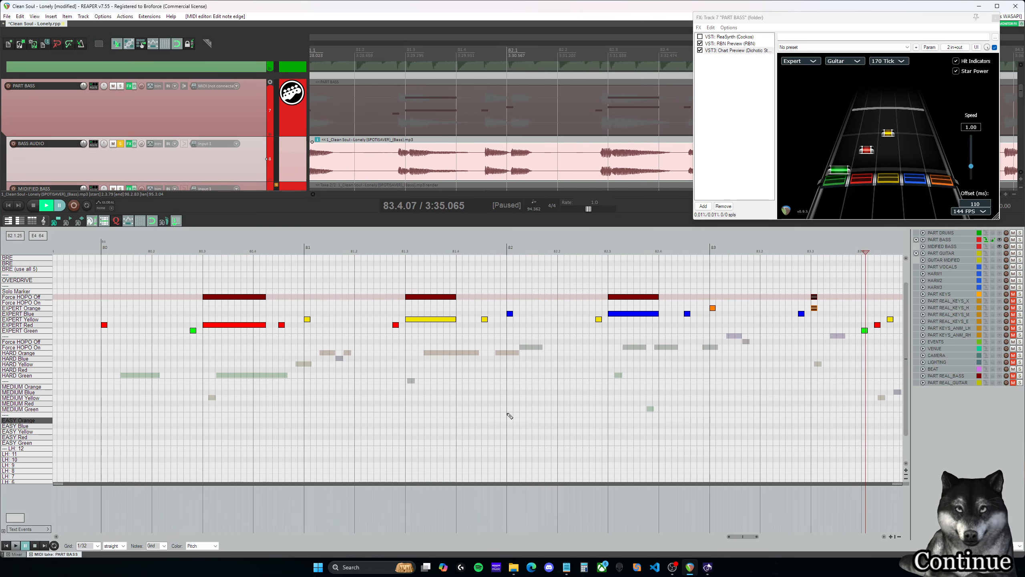
click(182, 273)
key(space)
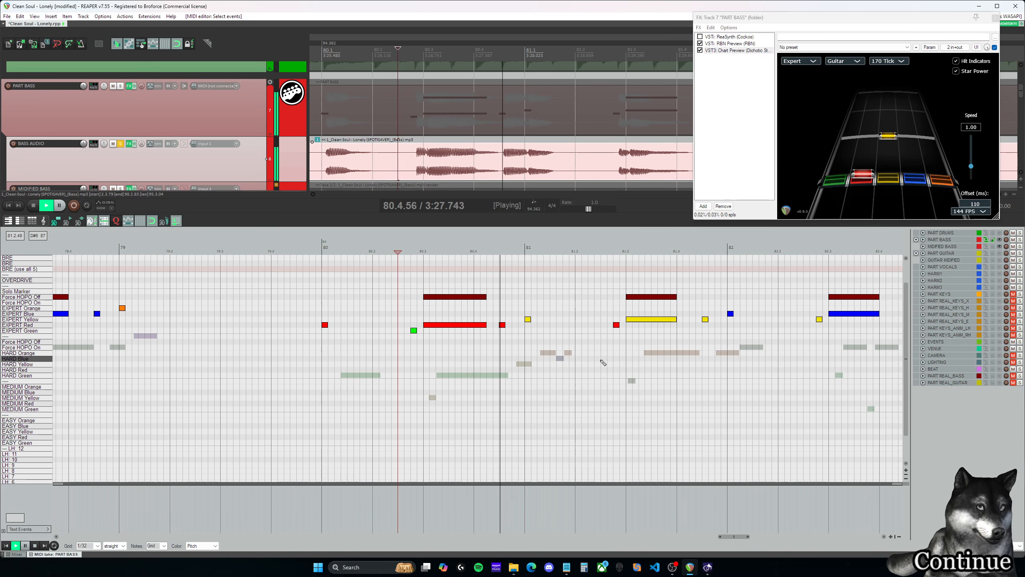
key(ctrl+space)
key(space)
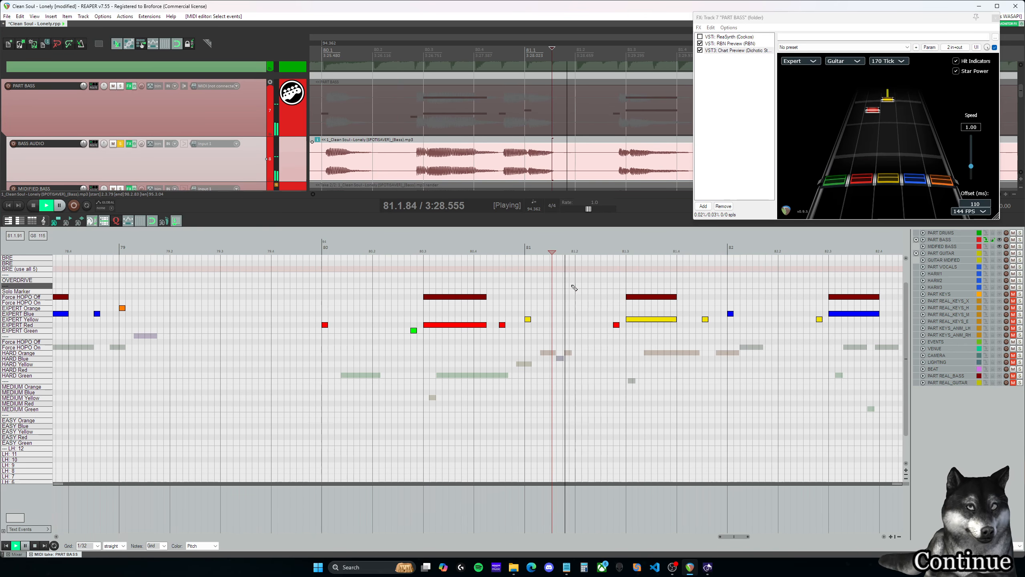
drag(741, 539, 761, 538)
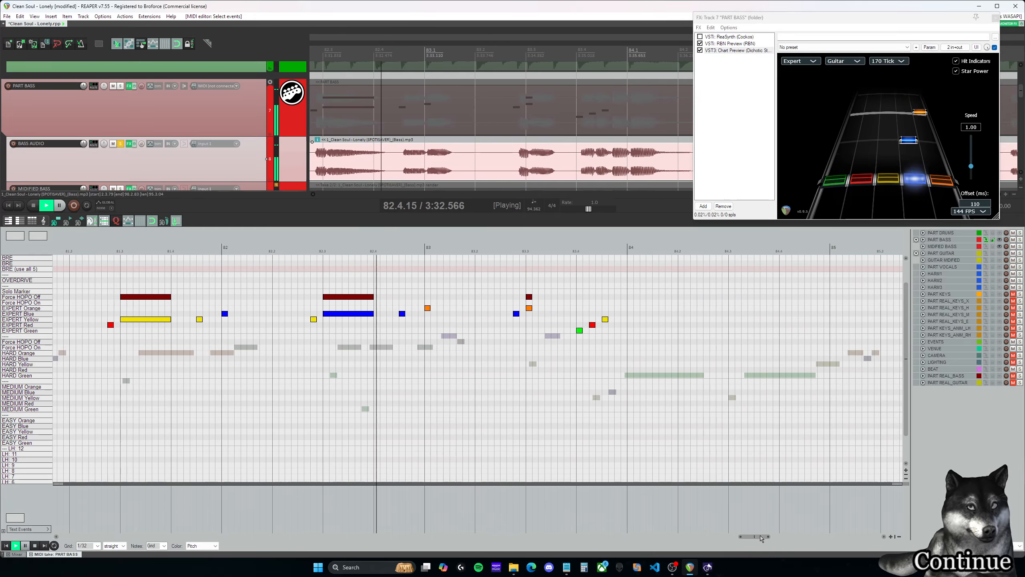
key(ctrl+space)
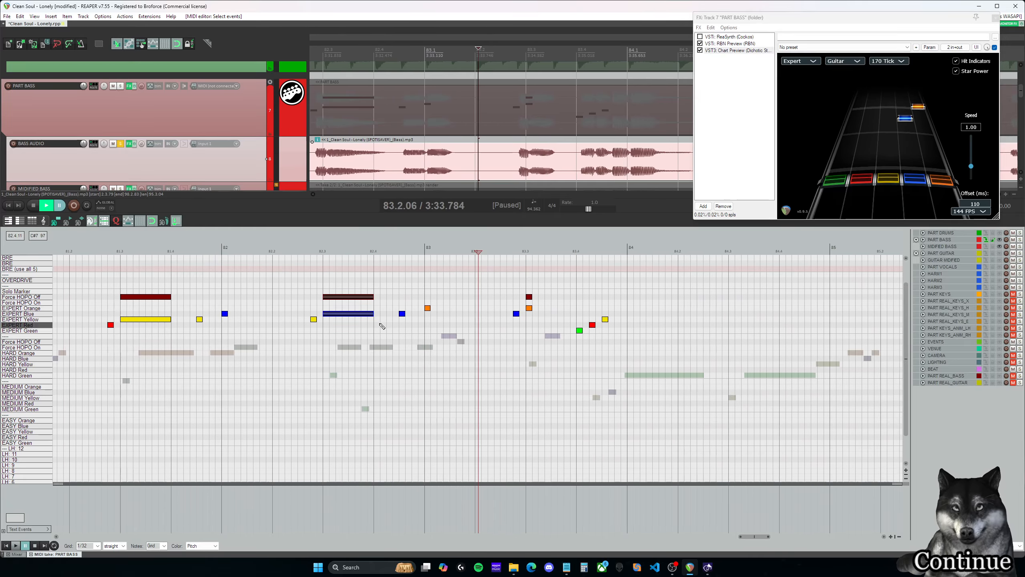
- Try lengthening the blue sustain and its Force HOPO Off marker in measure 82 by about a sixteenth note while replaying that spot
click(377, 286)
key(space)
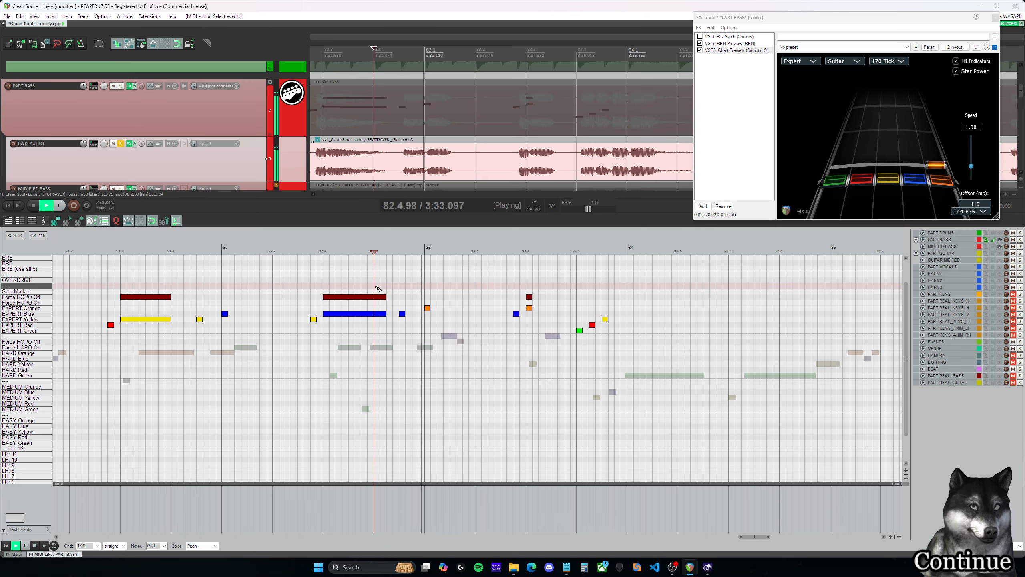
key(space)
mouse_move(377, 287)
mouse_down()
mouse_move(392, 329)
mouse_move(396, 322)
mouse_up()
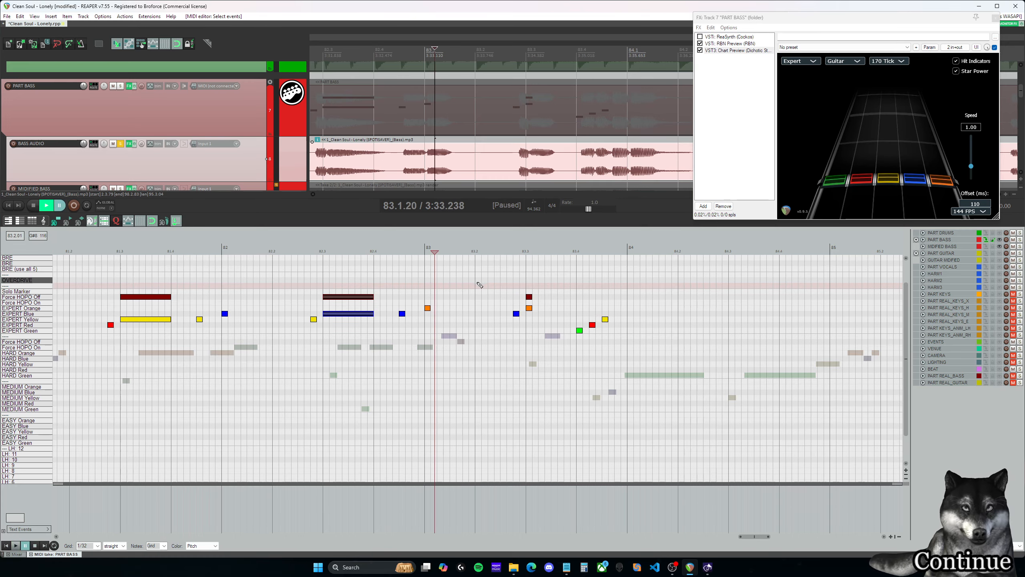
- Replay the green, red and yellow run at the end of measure 83 against the bass audio to check its timing
scroll(509, 324, down, 2)
click(509, 285)
key(space)
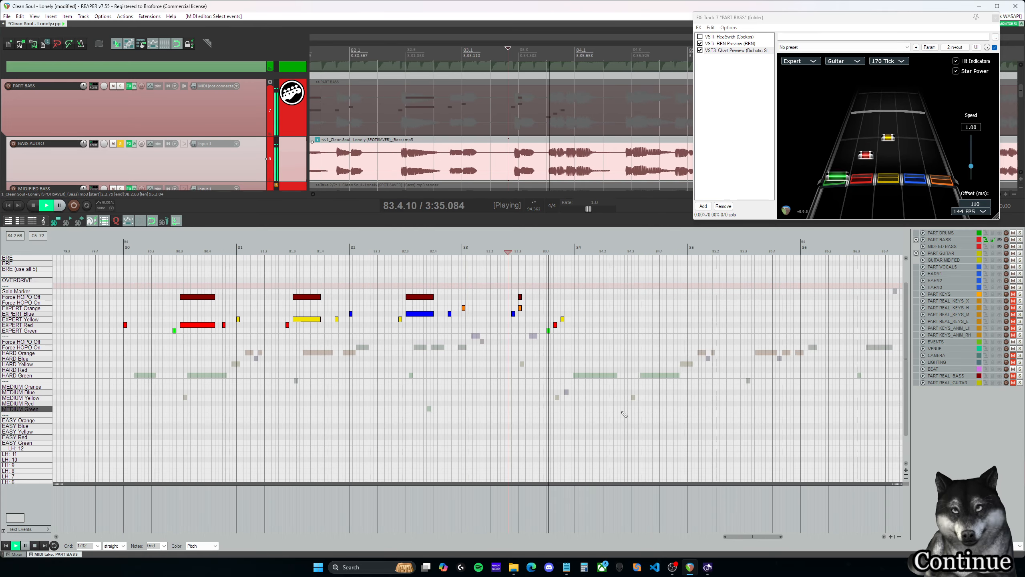
key(space)
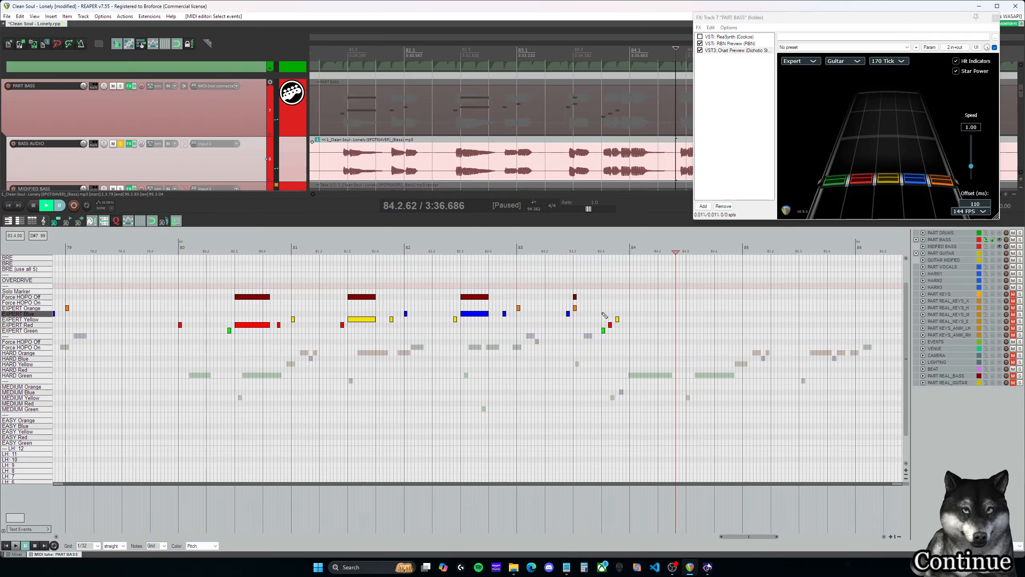
click(605, 315)
key(space)
key(space)
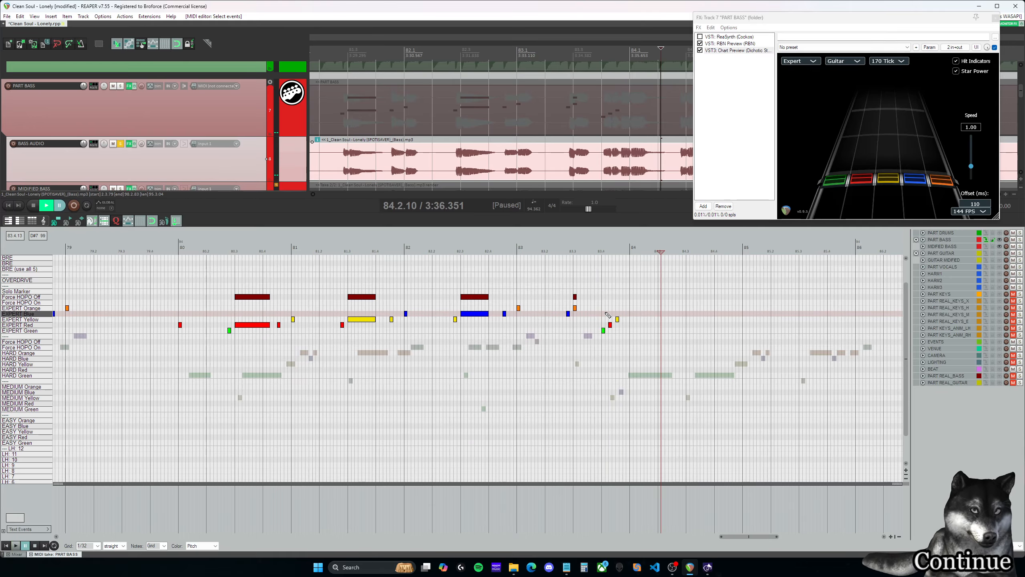
scroll(627, 328, up, 3)
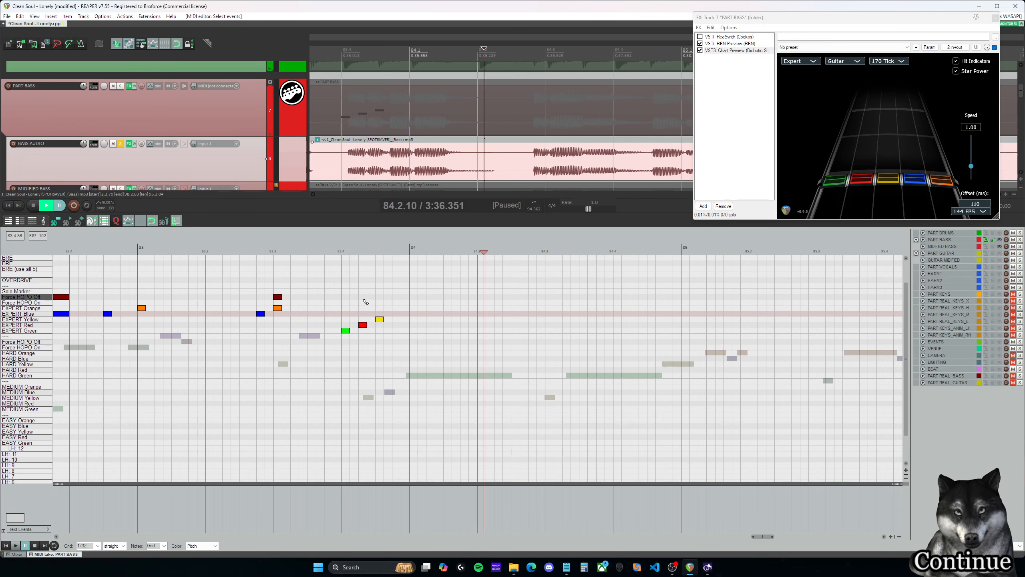
click(344, 297)
key(space)
key(space)
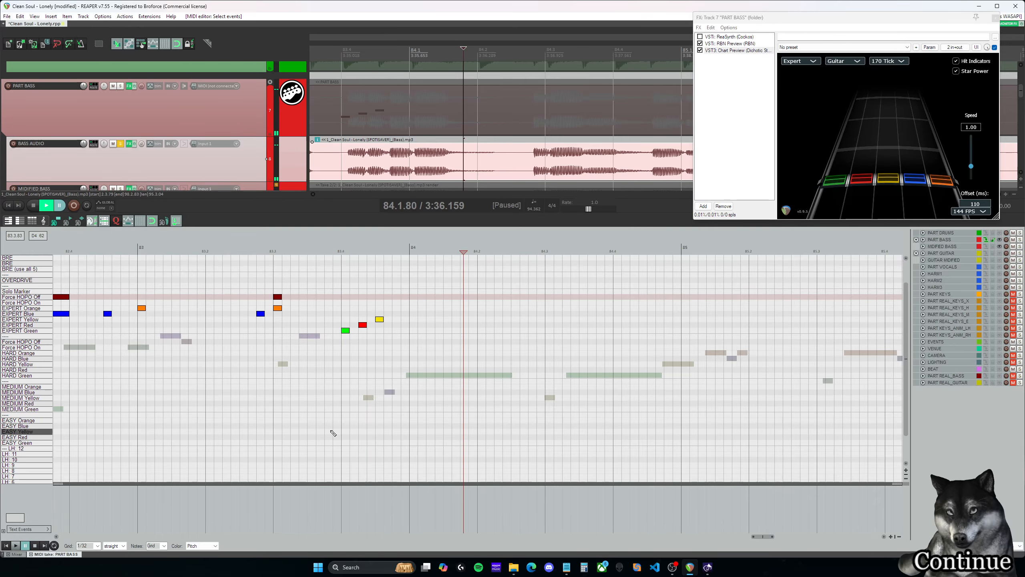
- Switch the grid to triplet and move the red and yellow notes ending measure 83 later onto the triplet positions
click(117, 559)
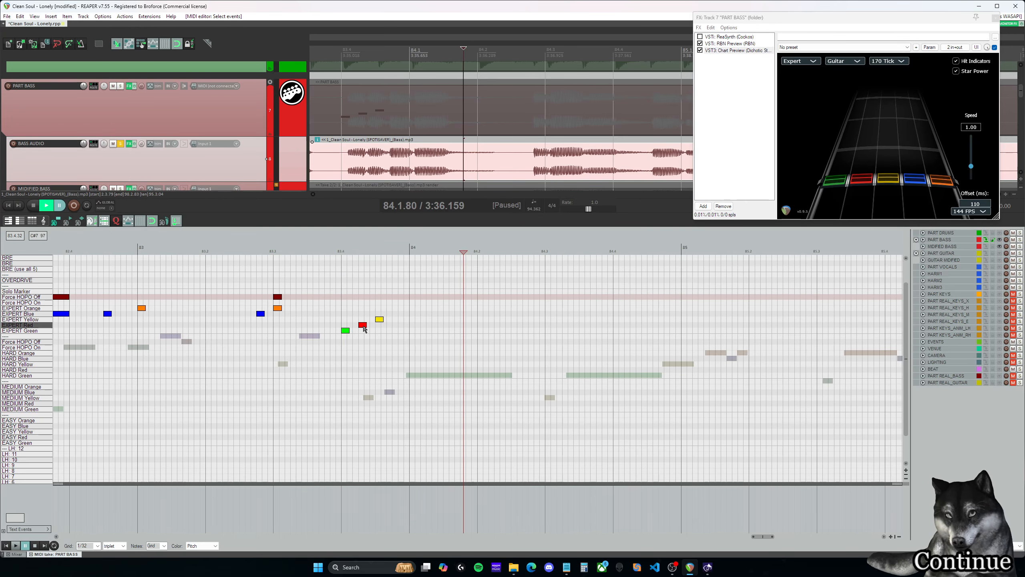
drag(364, 327, 367, 327)
click(380, 319)
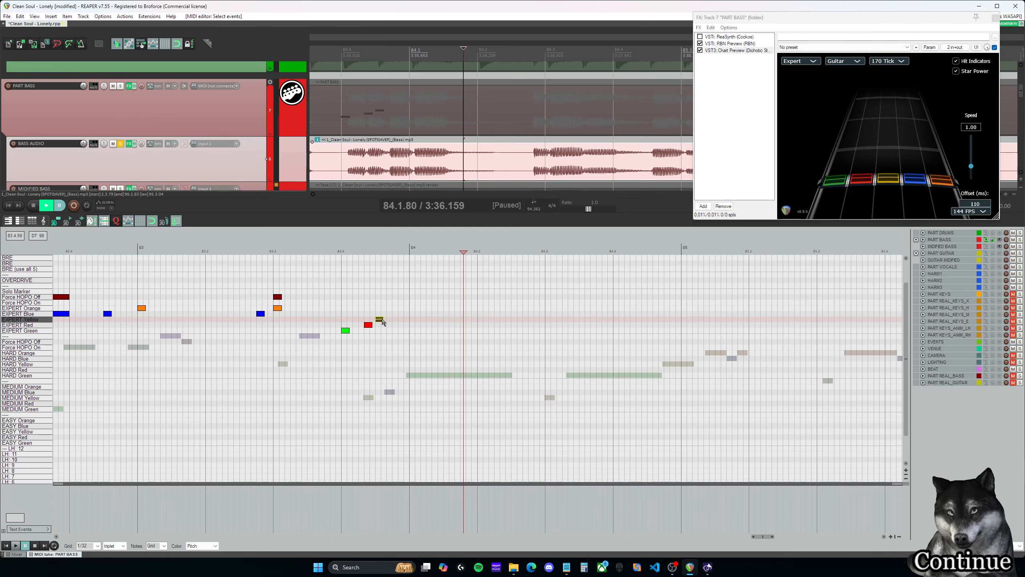
scroll(399, 313, down, 4)
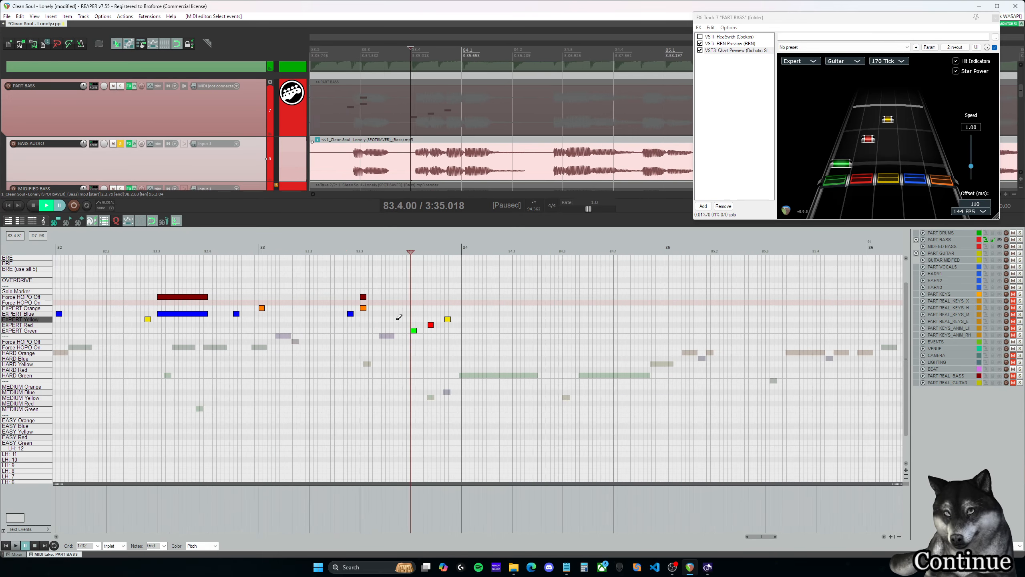
- Play back the adjusted run at the end of measure 83, repeating it at a playback rate of about 0.6
key(space)
key(space)
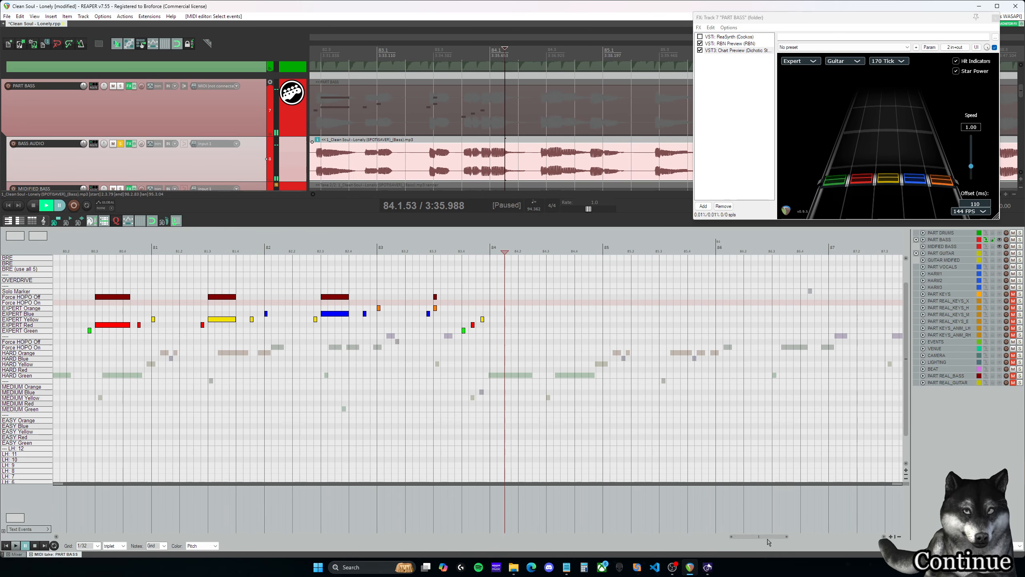
drag(767, 537, 751, 537)
click(683, 319)
key(space)
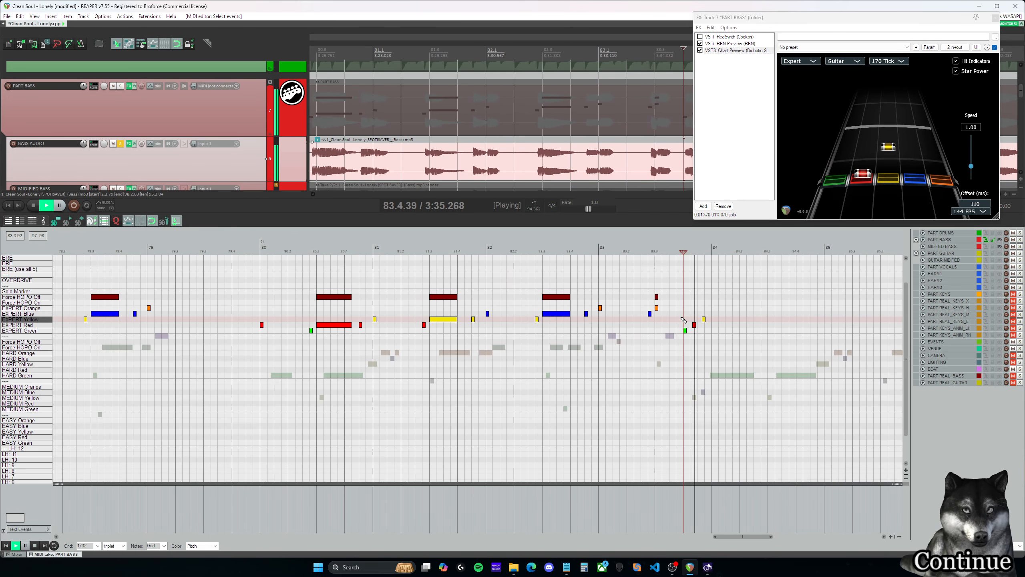
key(space)
click(683, 319)
drag(588, 208, 569, 209)
key(space)
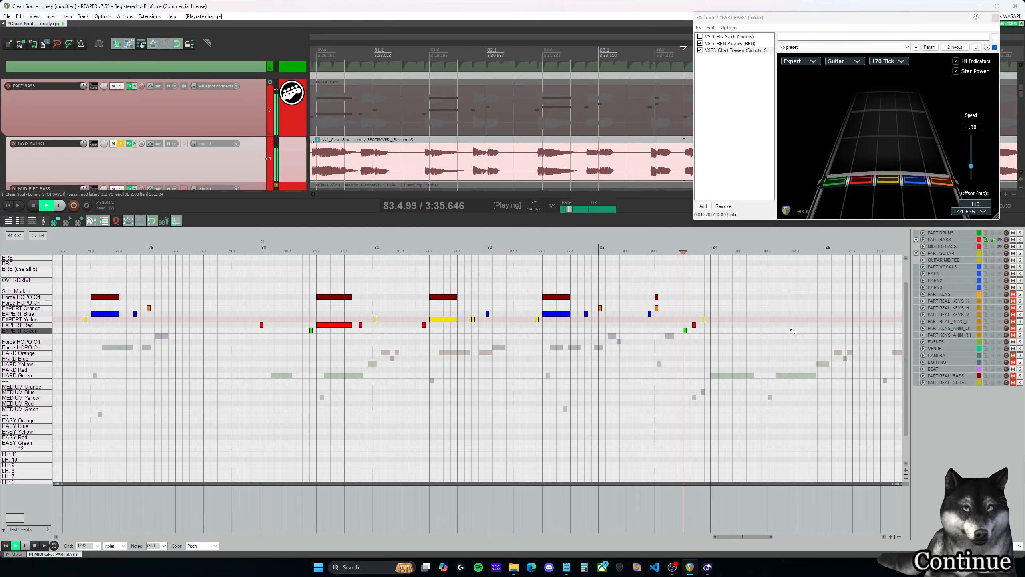
key(space)
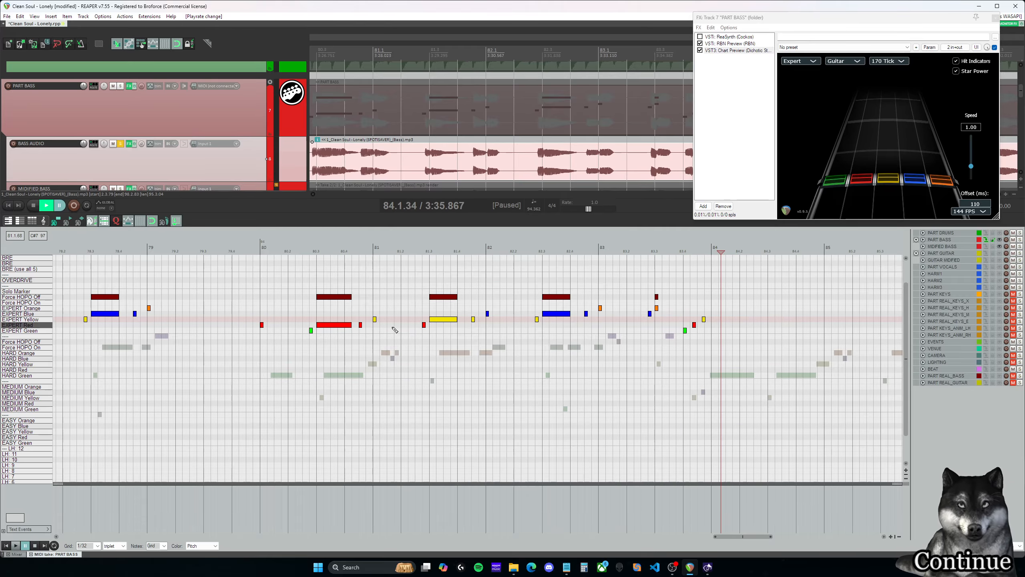
- Copy the Expert notes and Force HOPO Off markers of measures 80–83 to the start of measure 84
click(281, 280)
scroll(405, 290, down, 3)
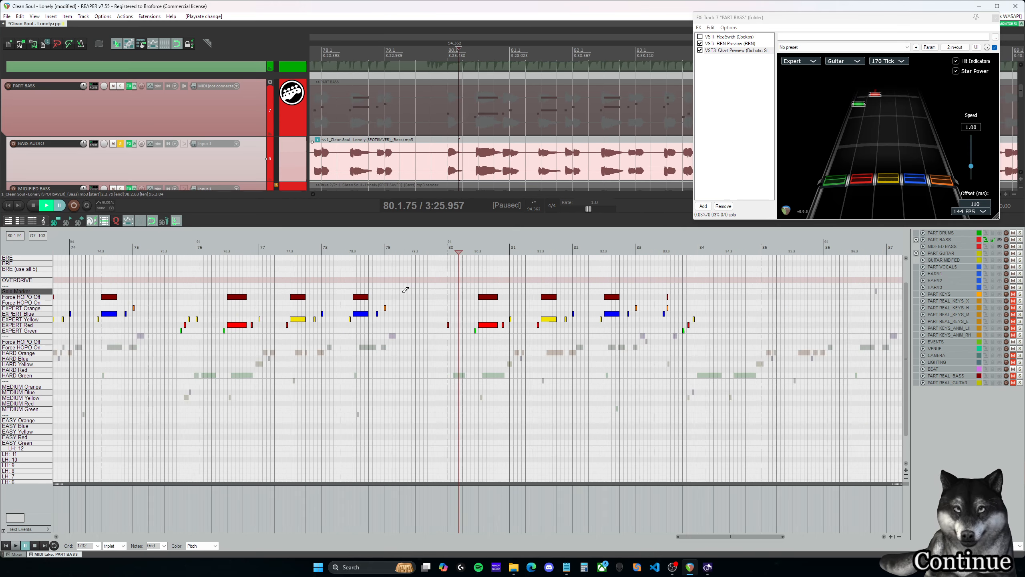
click(448, 291)
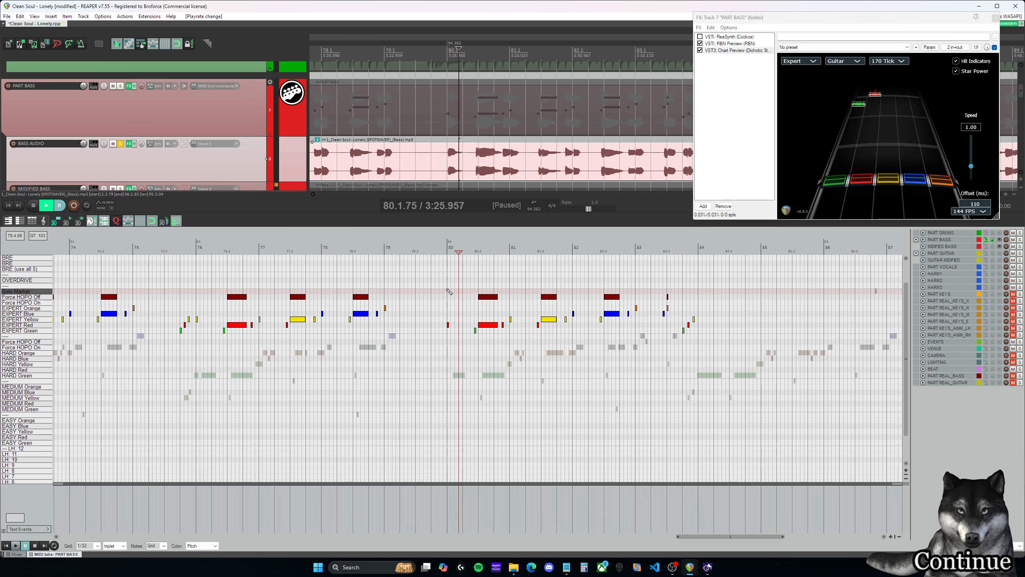
click(695, 314)
drag(723, 364, 445, 273)
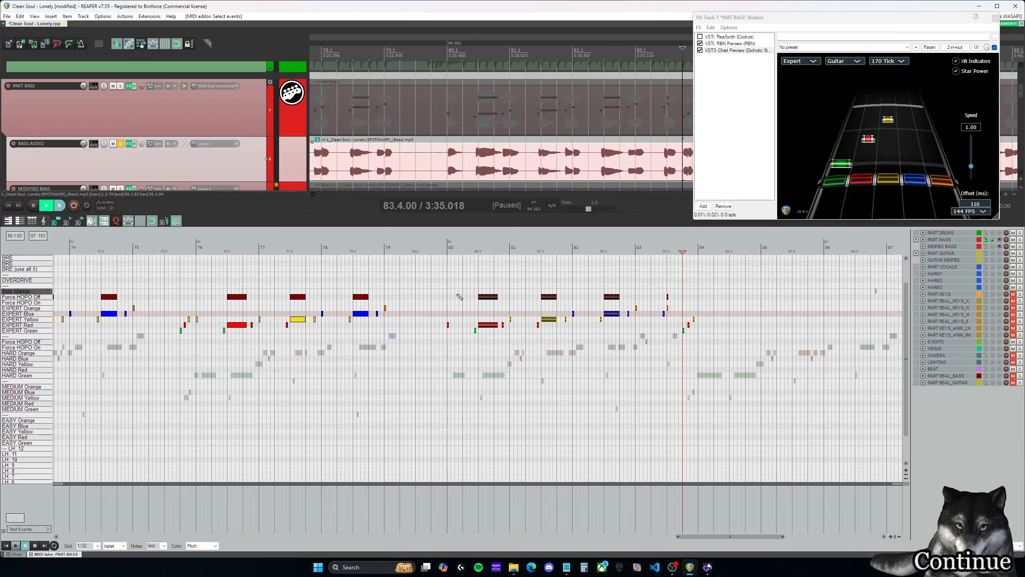
drag(449, 326, 707, 338)
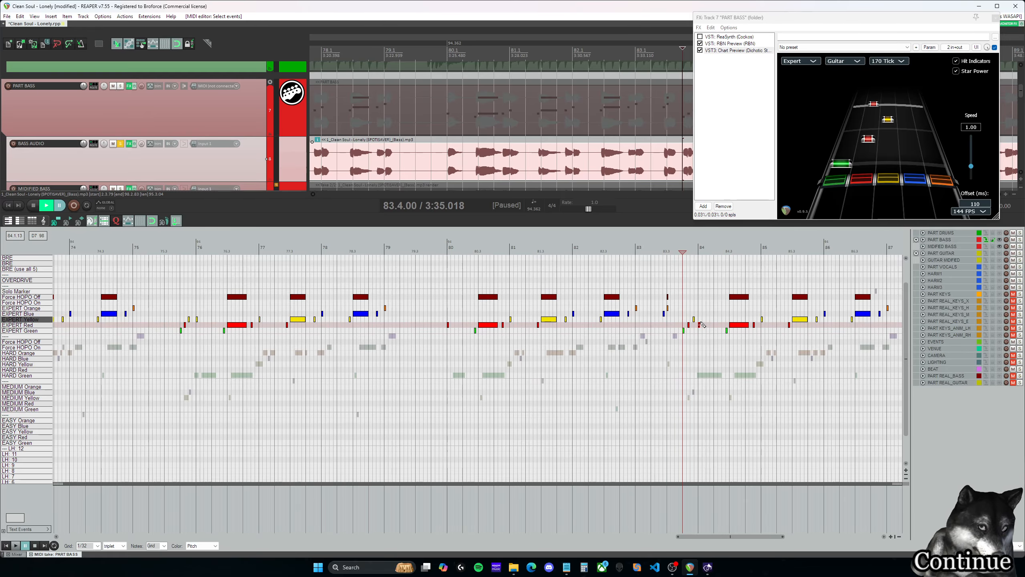
- Move the first note of measure 84 from Expert Red to Expert Yellow and play back measures 84–87
click(699, 320)
scroll(720, 333, up, 3)
key(space)
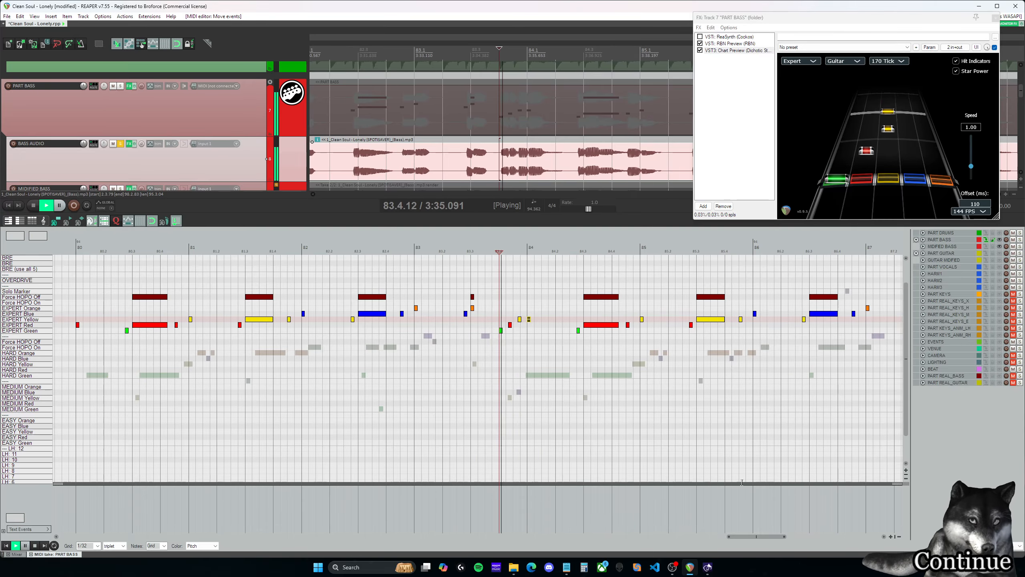
drag(769, 539, 781, 539)
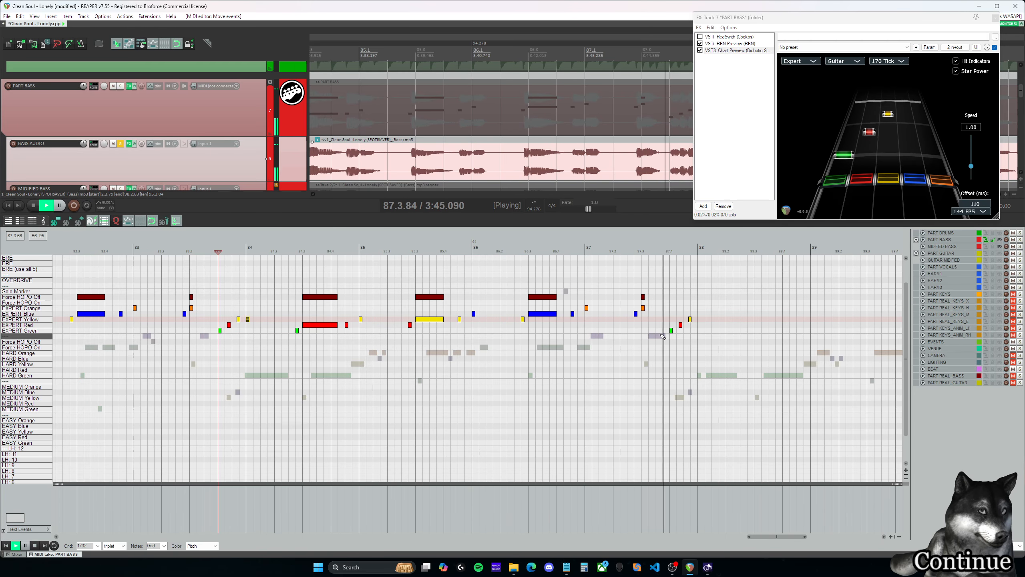
key(ctrl+space)
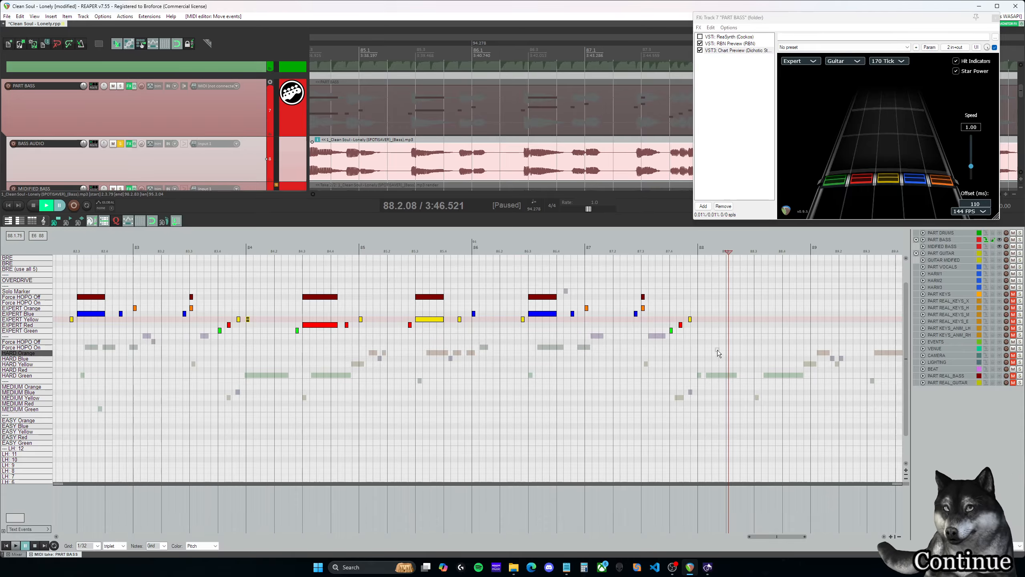
- Copy the Expert notes and Force HOPO Off markers of measures 84–87 to the start of measure 88 and play them back
drag(720, 351, 246, 279)
drag(248, 318, 702, 320)
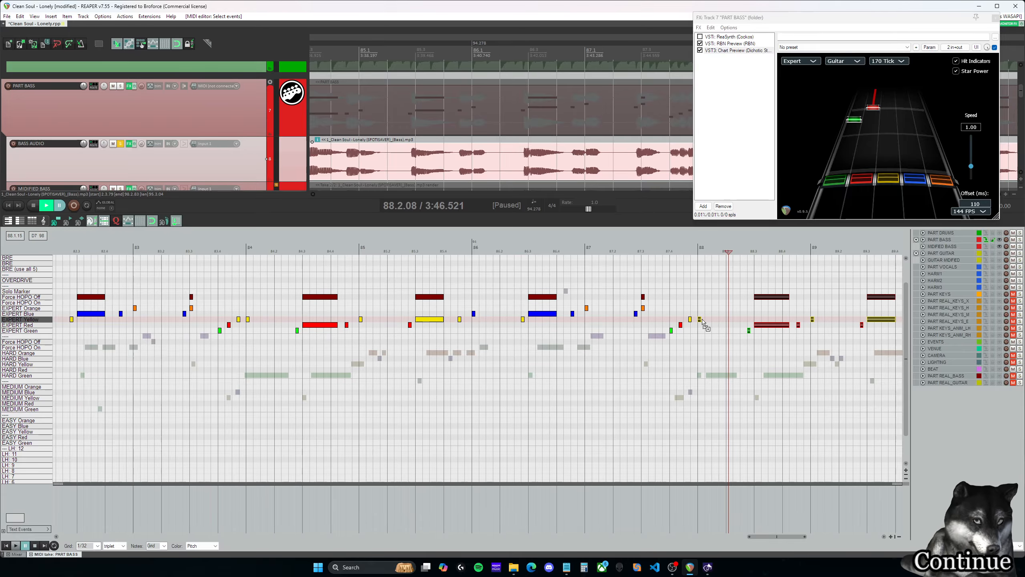
drag(785, 536, 819, 536)
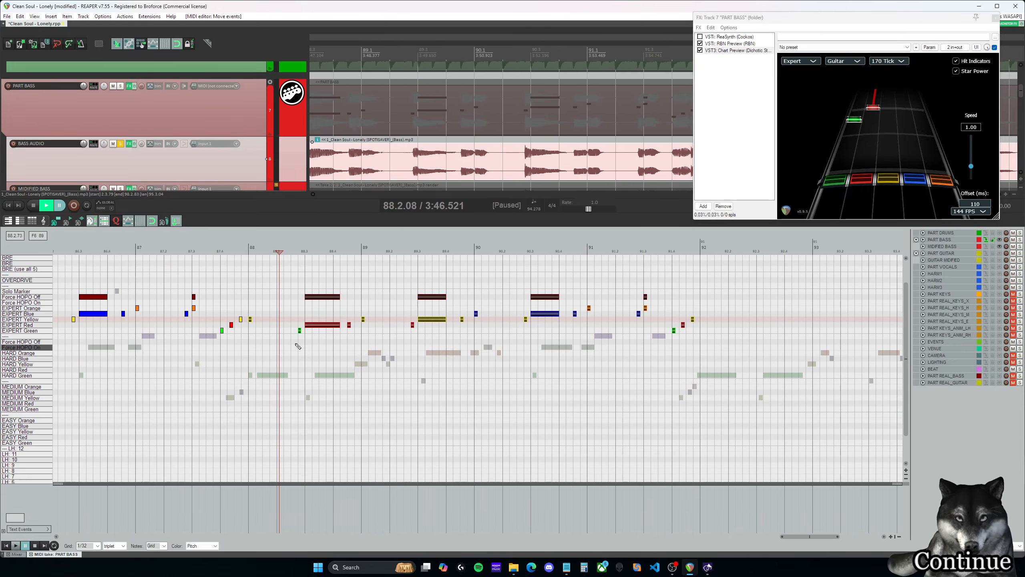
key(space)
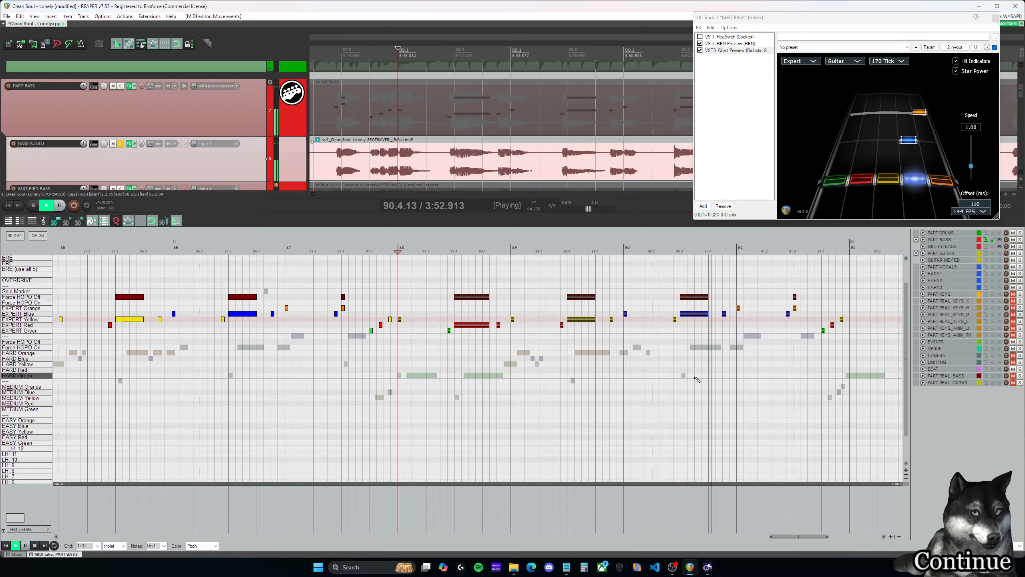
drag(818, 536, 843, 541)
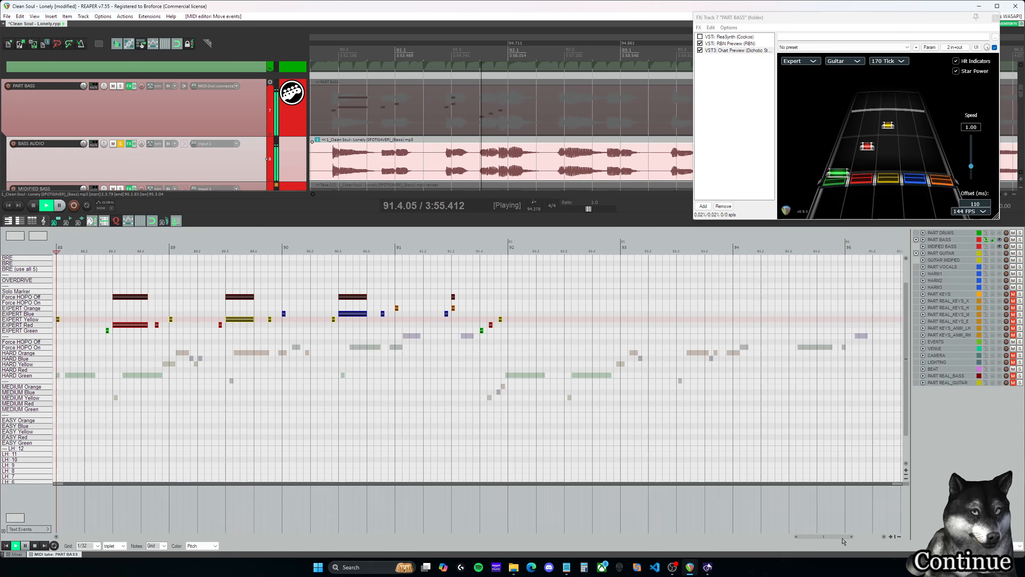
- Replay the green, red and yellow run at the end of measure 91 at a playback rate of about 0.487
click(480, 303)
key(ctrl+space)
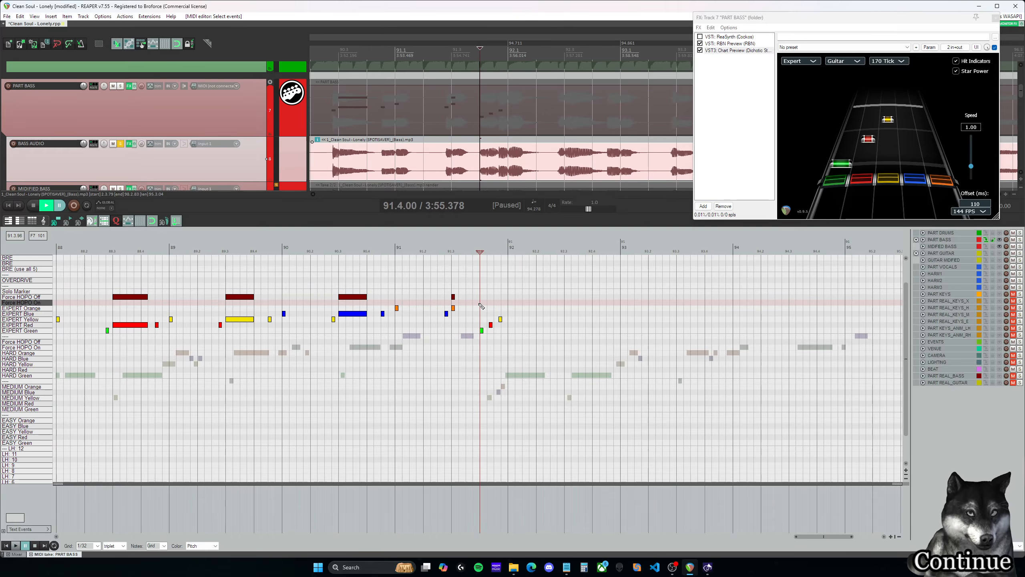
scroll(520, 328, up, 3)
click(572, 209)
key(ctrl+space)
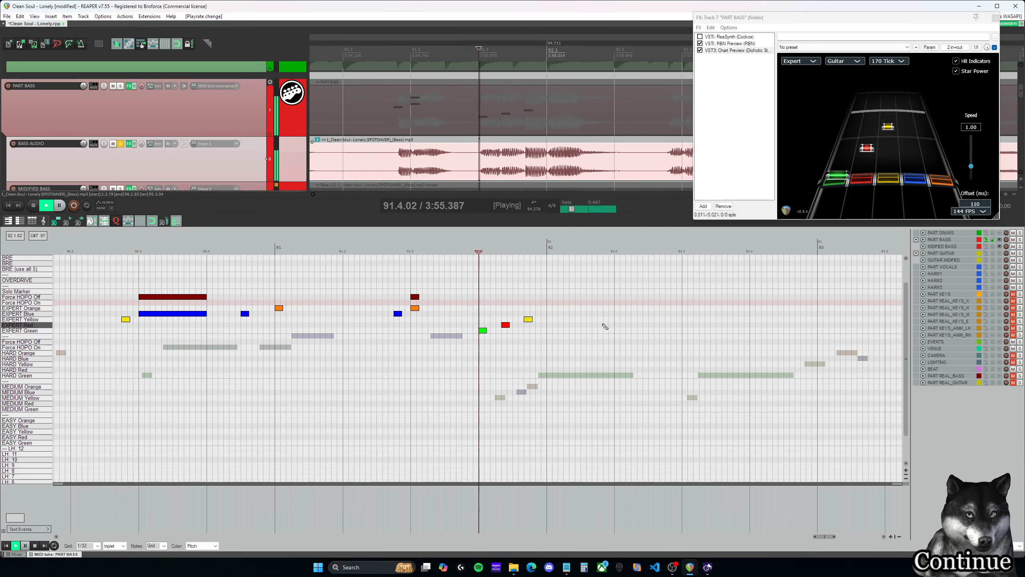
key(ctrl+space)
scroll(607, 331, down, 4)
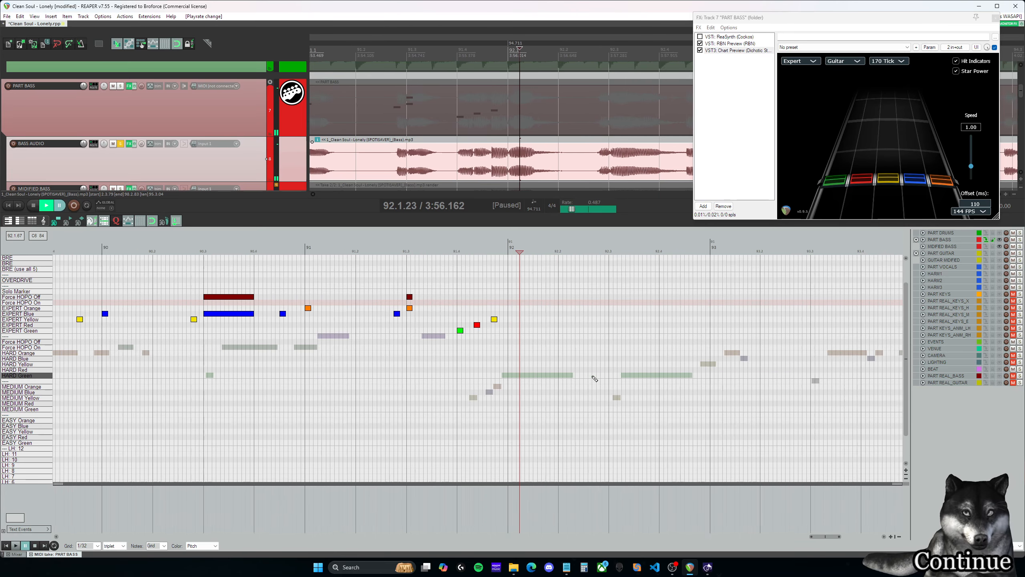
- Copy the Expert notes and Force HOPO Off markers of measures 88–91 to measure 92 and play them back at a rate of 1.0
drag(530, 363, 124, 270)
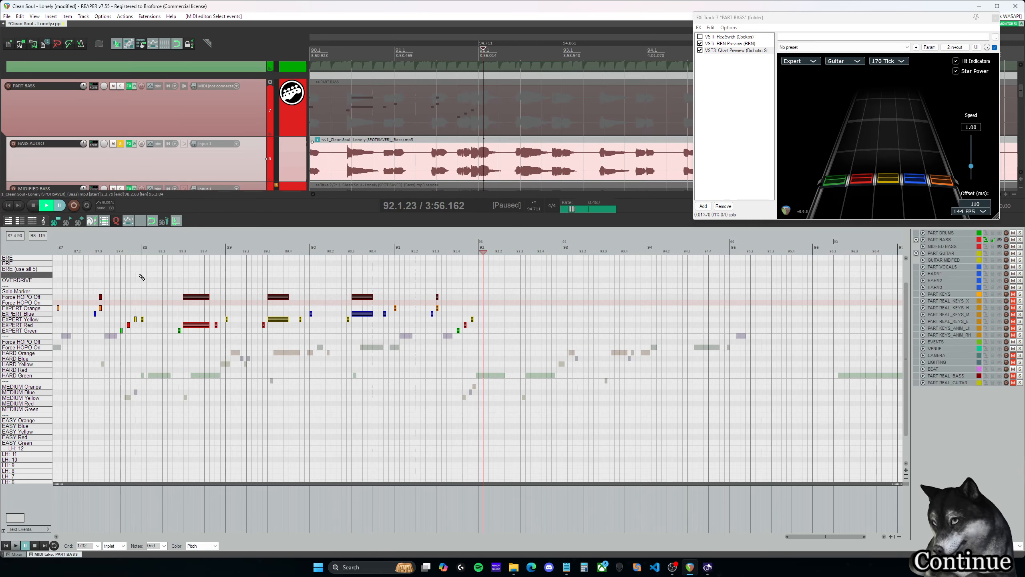
drag(144, 322, 480, 322)
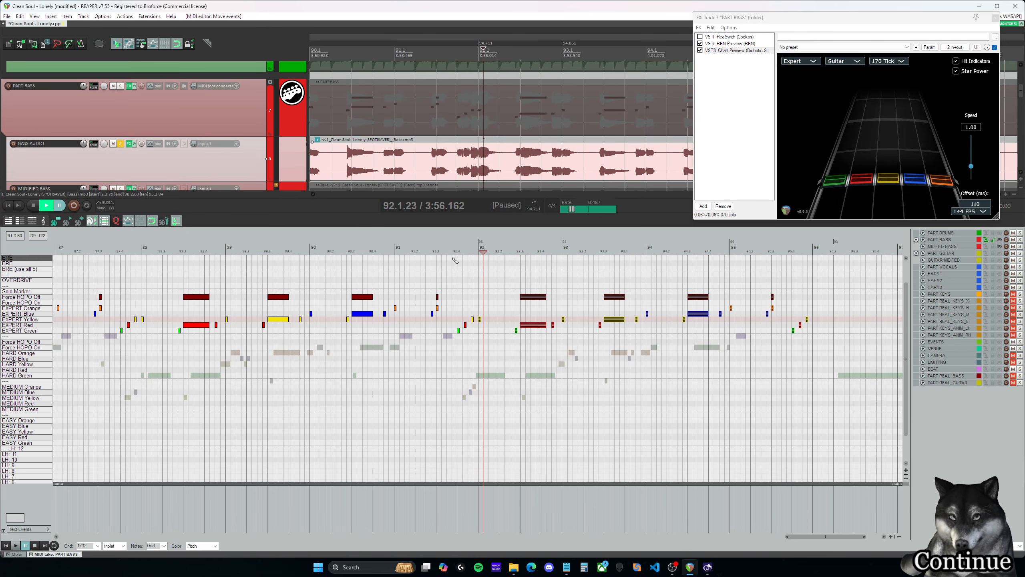
click(447, 250)
key(ctrl+space)
key(ctrl+space)
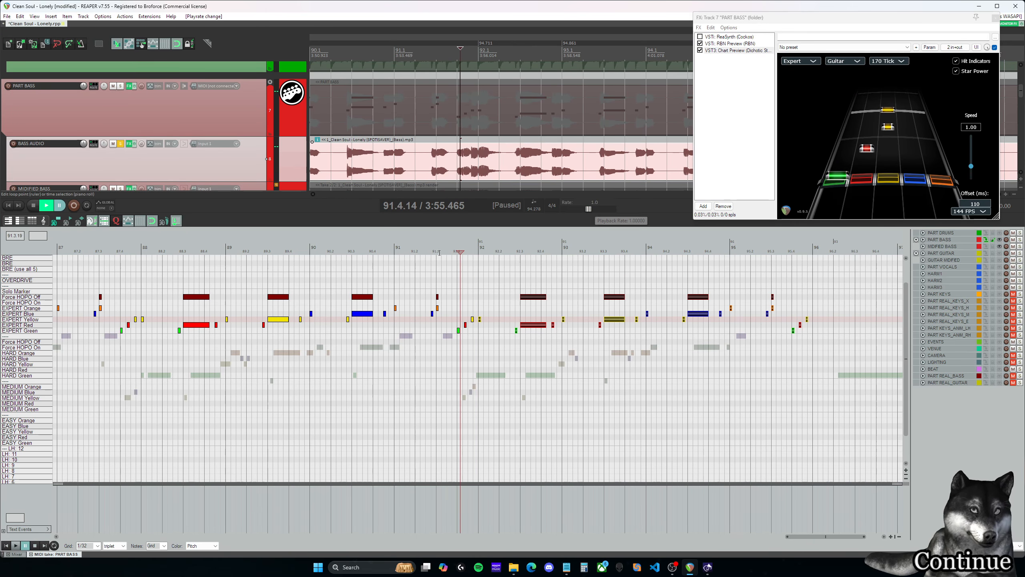
click(432, 252)
key(ctrl+space)
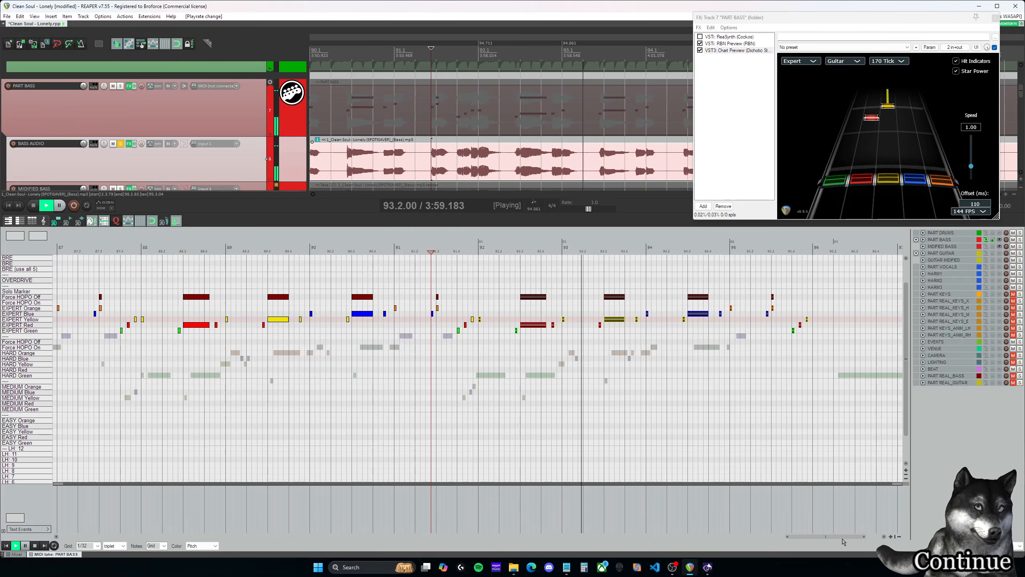
drag(845, 538, 859, 540)
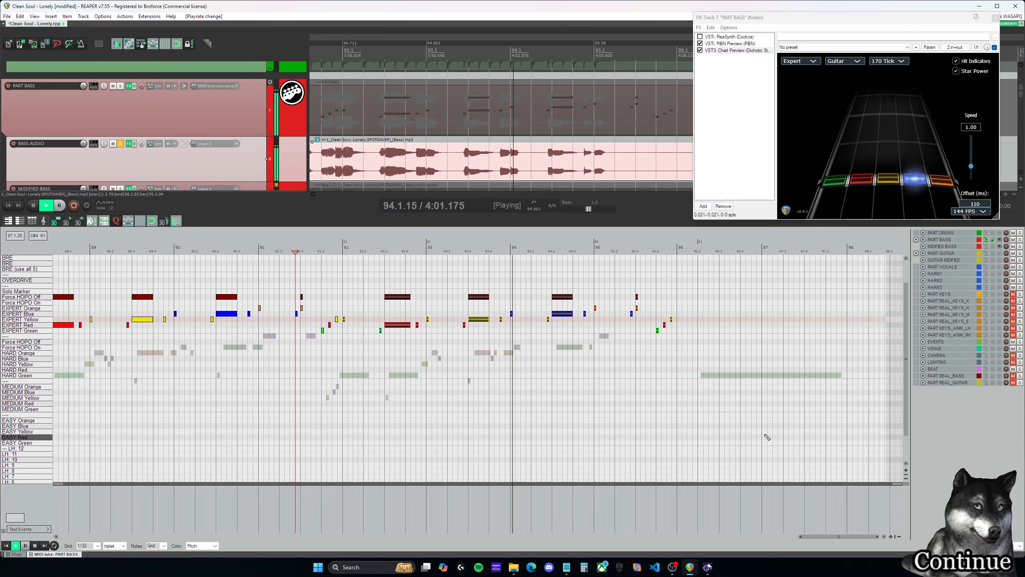
key(ctrl+space)
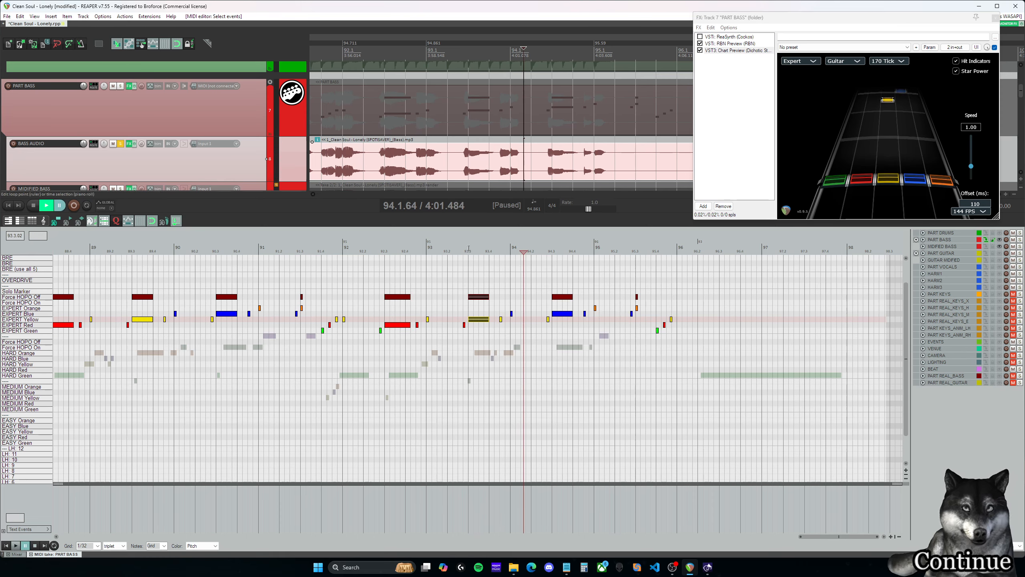
- Replay measure 93 and try to lengthen its last Expert Yellow note into a sustain
click(469, 248)
key(space)
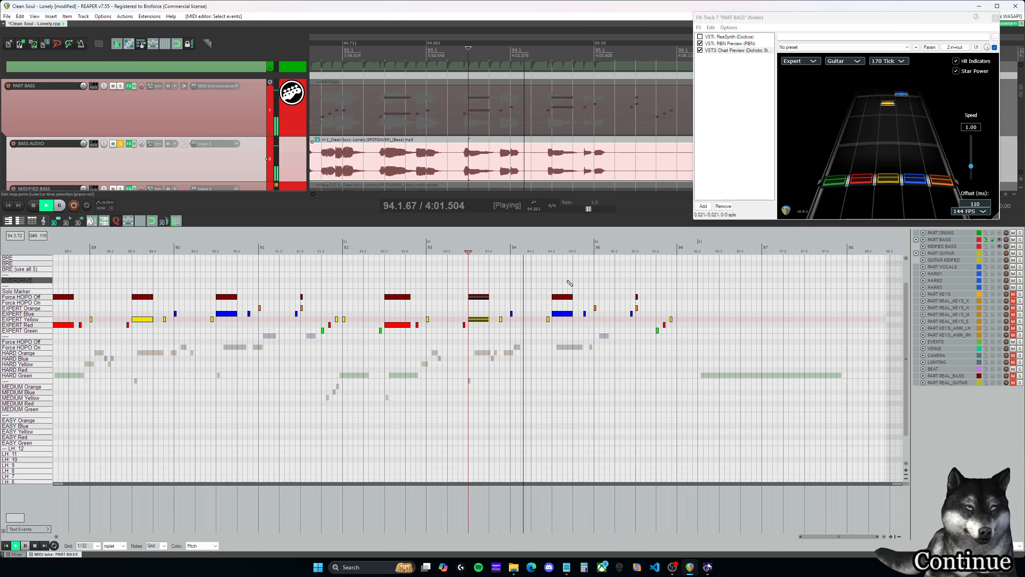
click(499, 250)
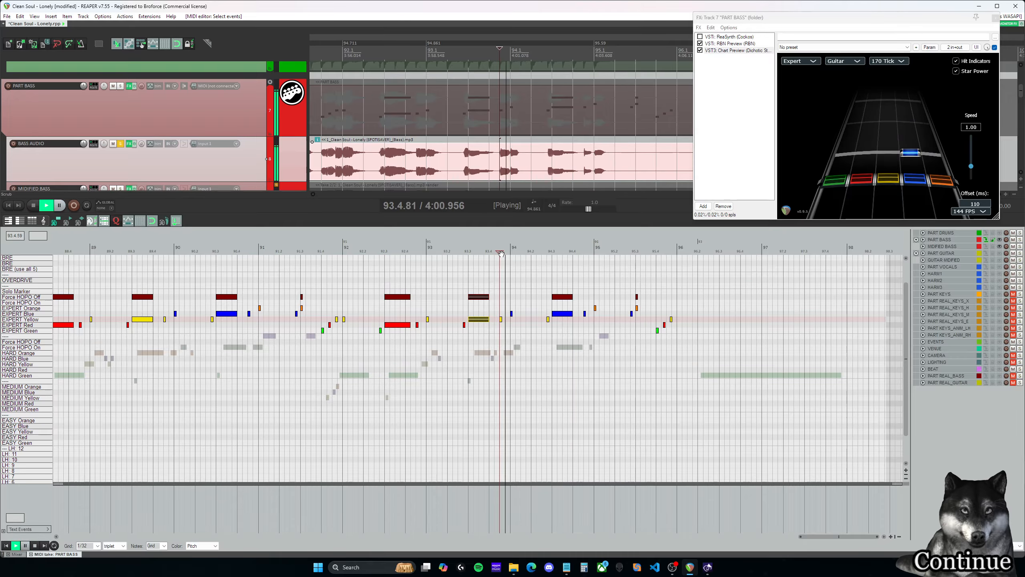
key(ctrl+space)
scroll(500, 318, up, 4)
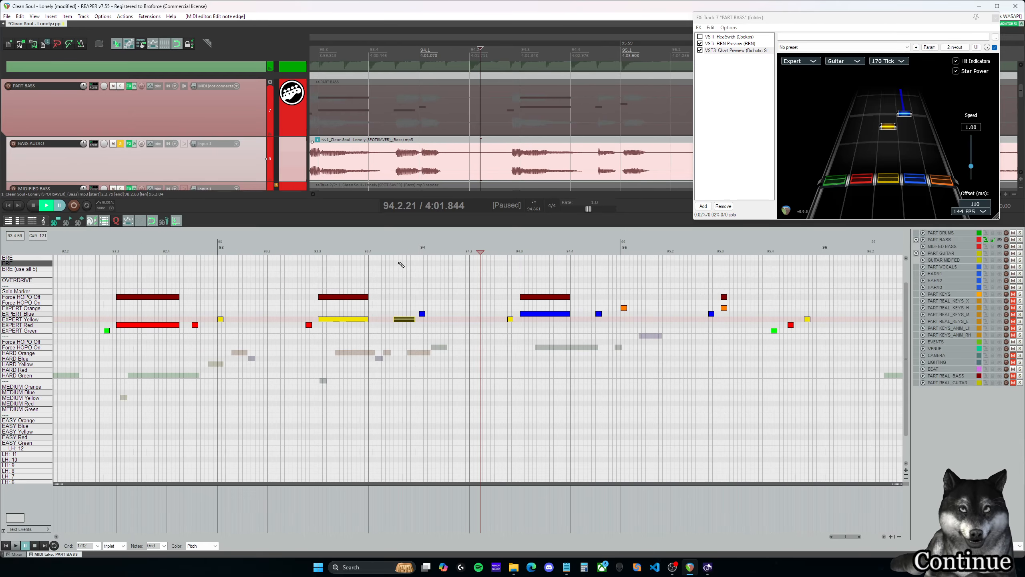
drag(401, 264, 458, 297)
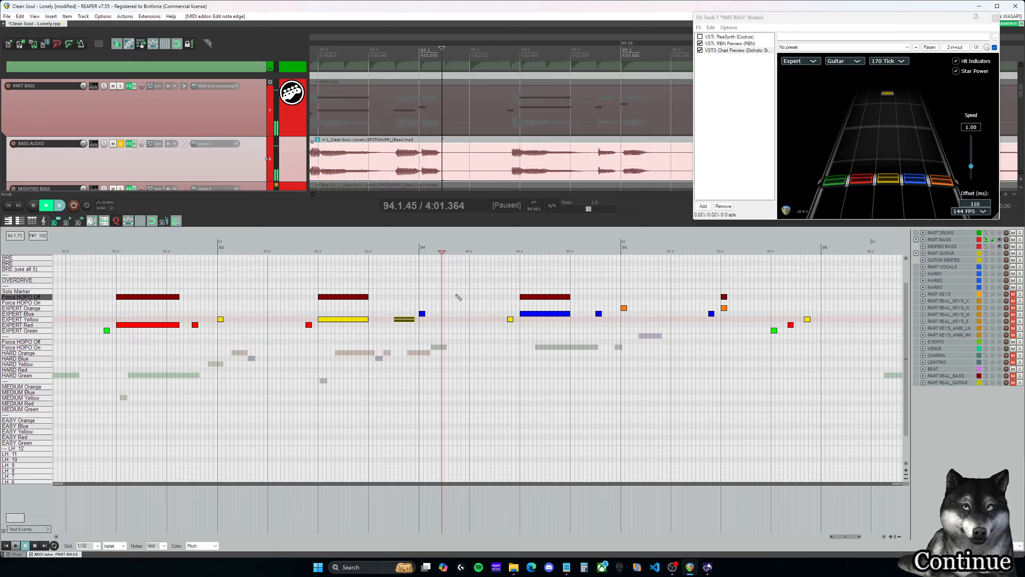
- Delete all Expert notes and the Force HOPO Off marker after the first orange note of measure 95, checking against playback
click(394, 249)
key(space)
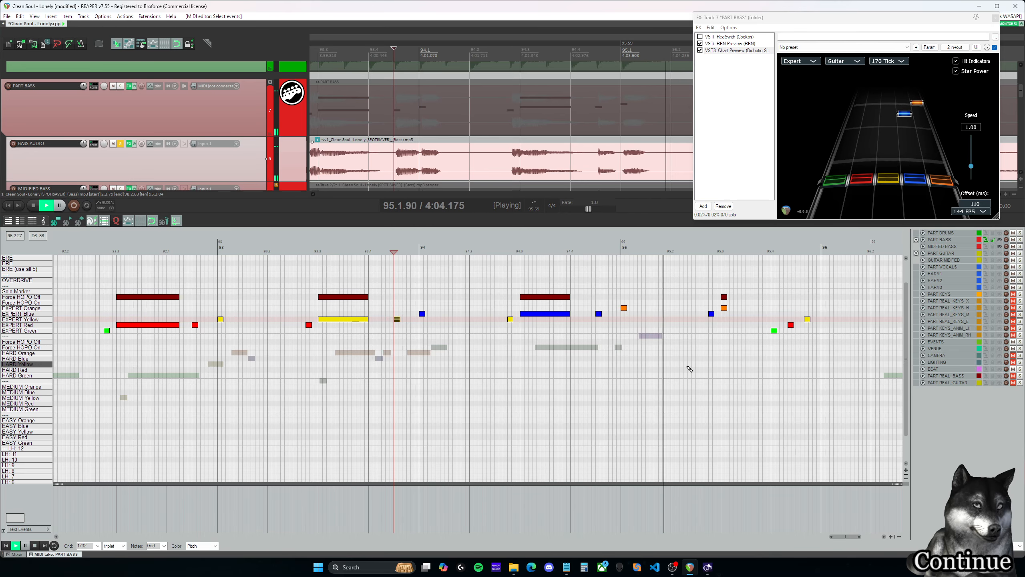
drag(852, 539, 865, 540)
key(space)
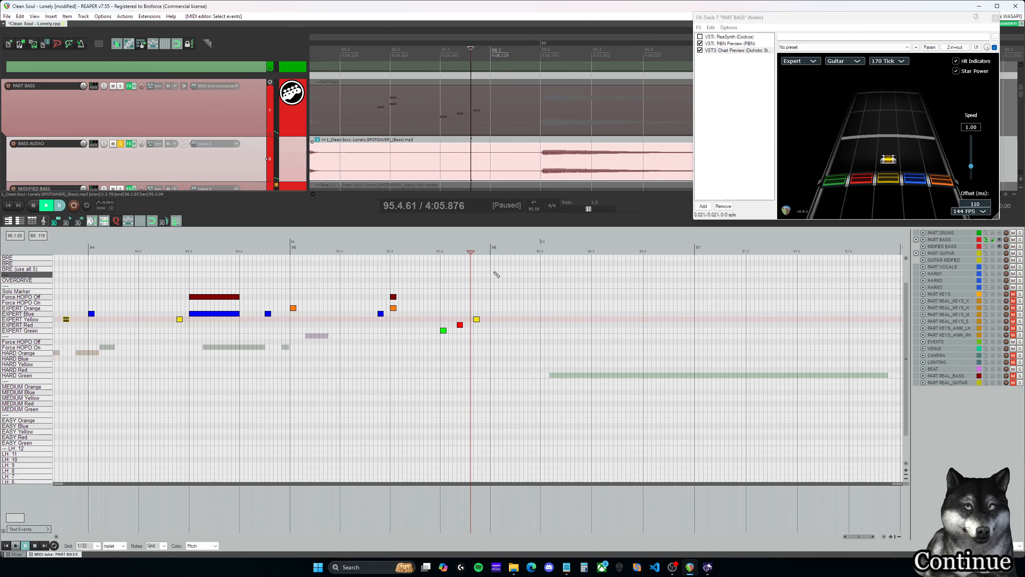
click(369, 249)
drag(540, 359, 349, 283)
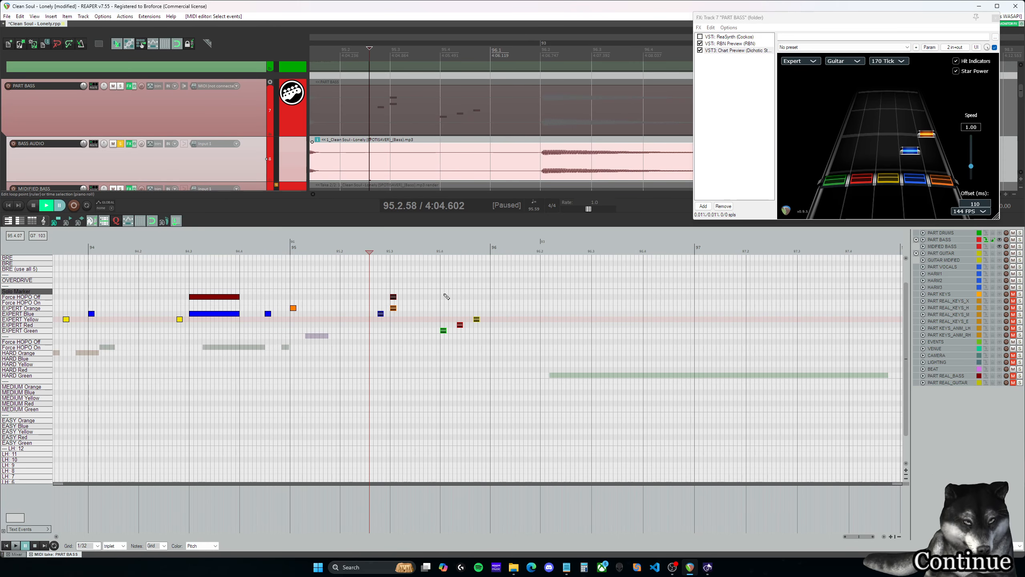
scroll(369, 282, down, 2)
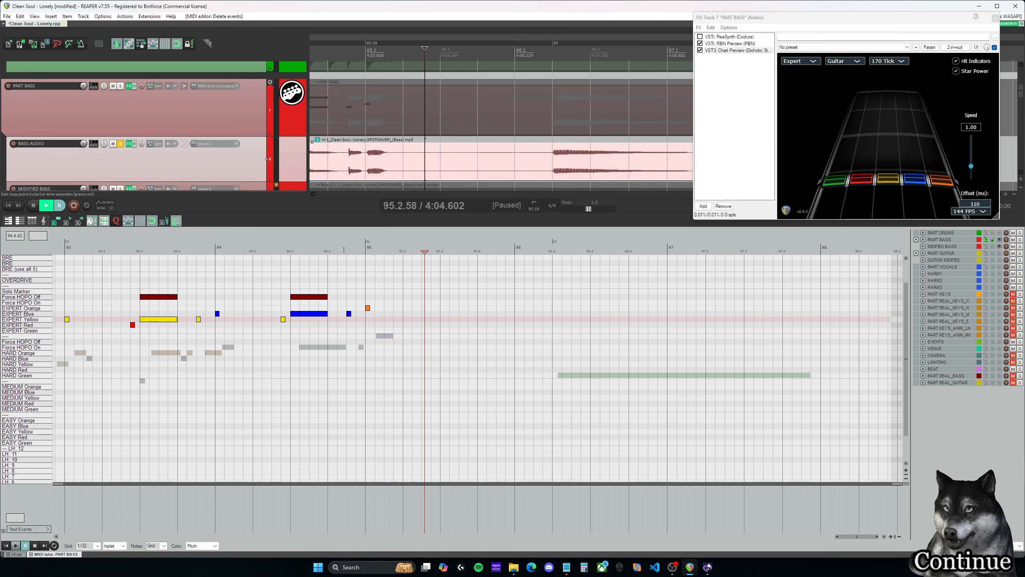
click(343, 250)
key(space)
- Listen to measure 96 and draw an Expert Green sustain from its second beat, 96.2.00, to about the end of the measure
key(space)
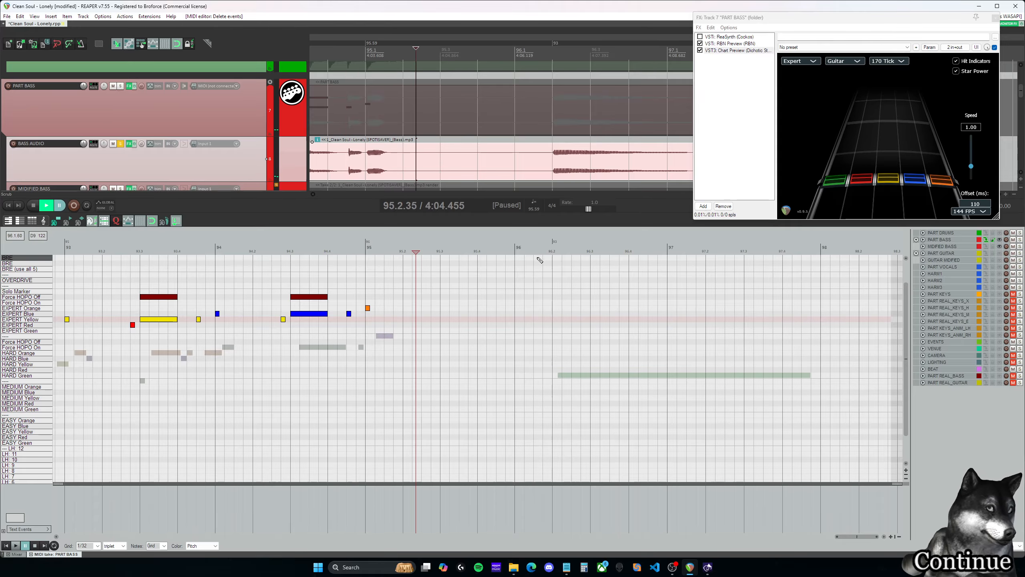
click(539, 261)
key(space)
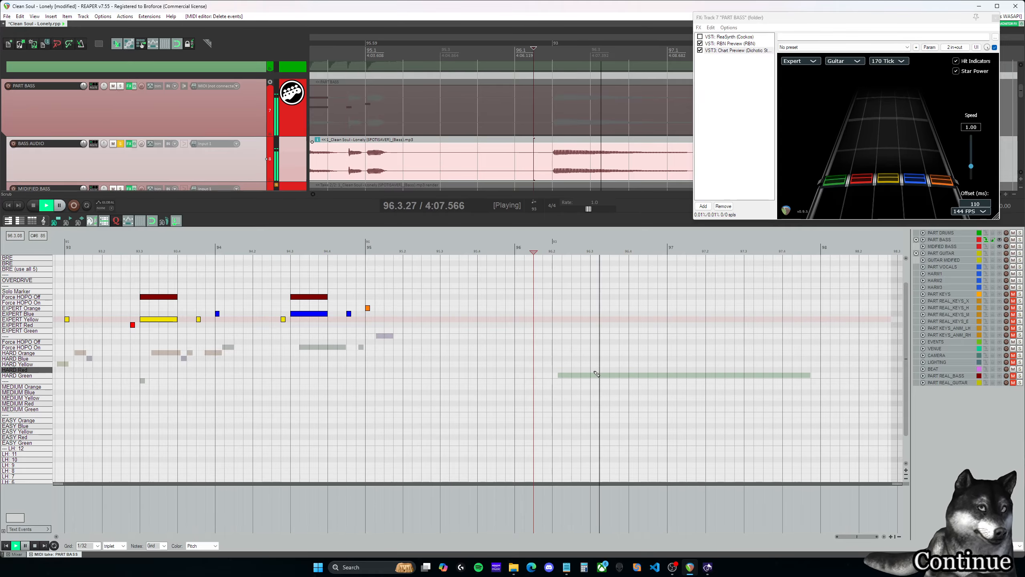
scroll(597, 374, down, 2)
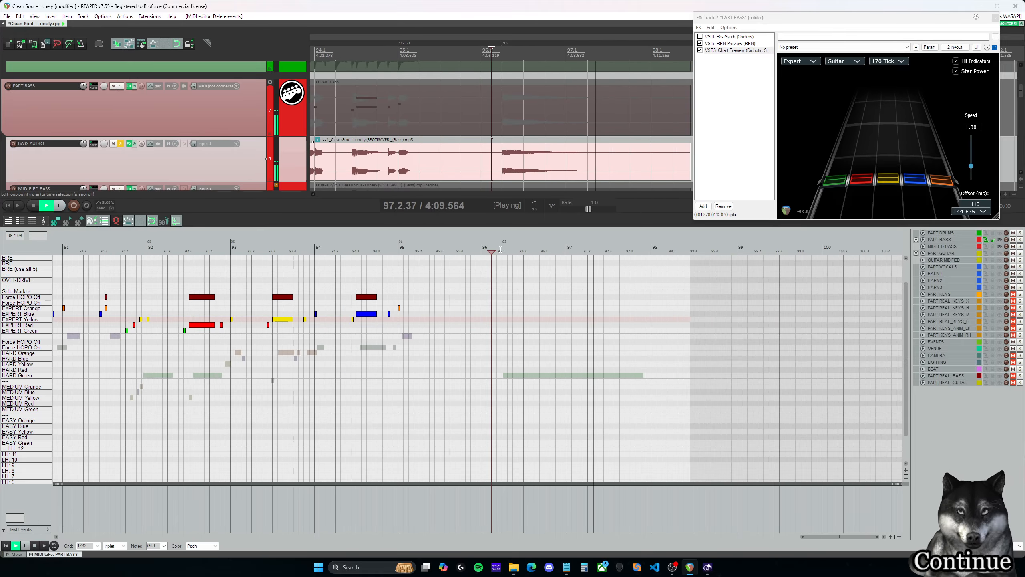
key(space)
click(502, 250)
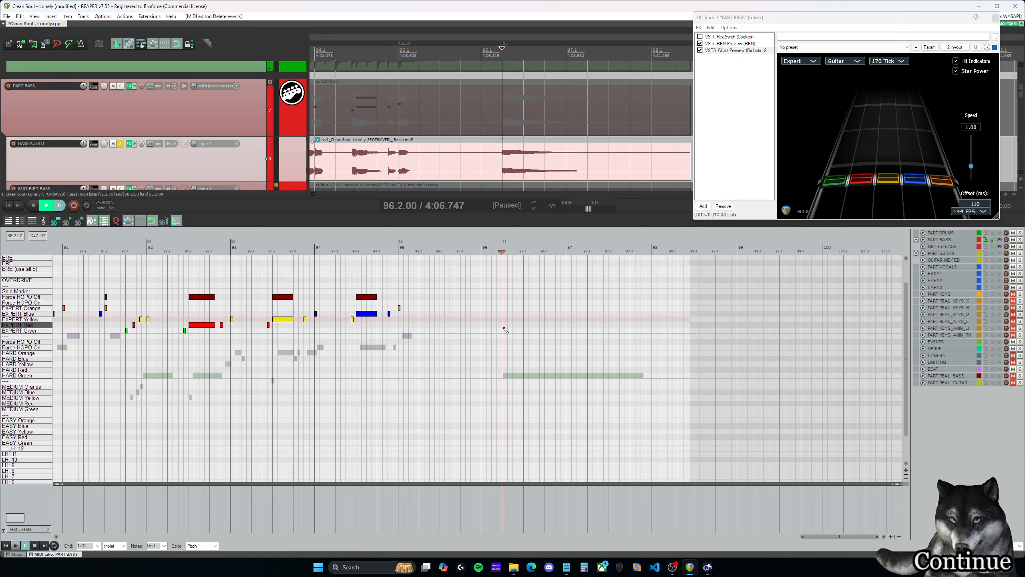
drag(506, 331, 560, 330)
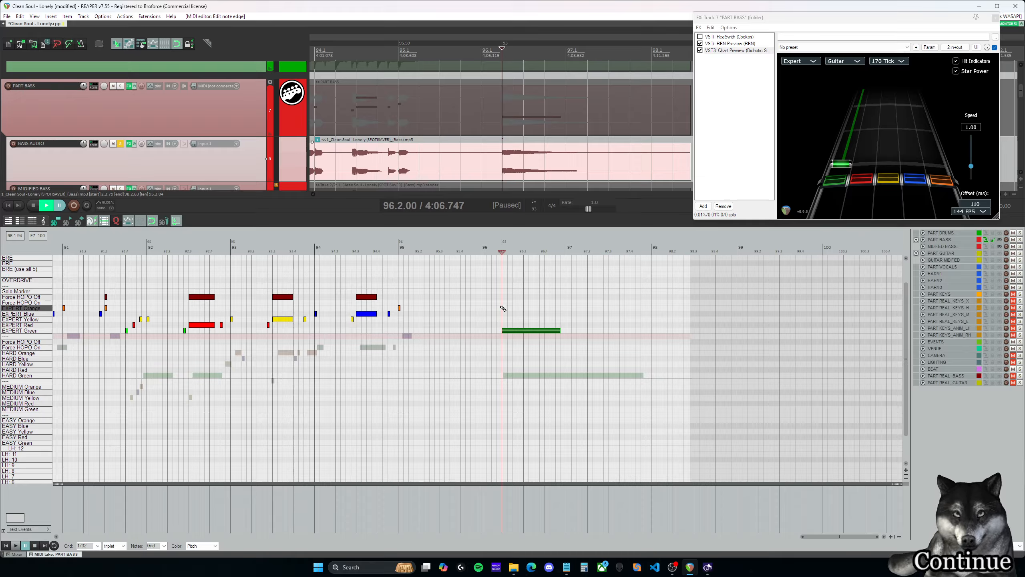
- Play back the Expert Green sustain and extend it to about the end of measure 97
click(486, 251)
key(space)
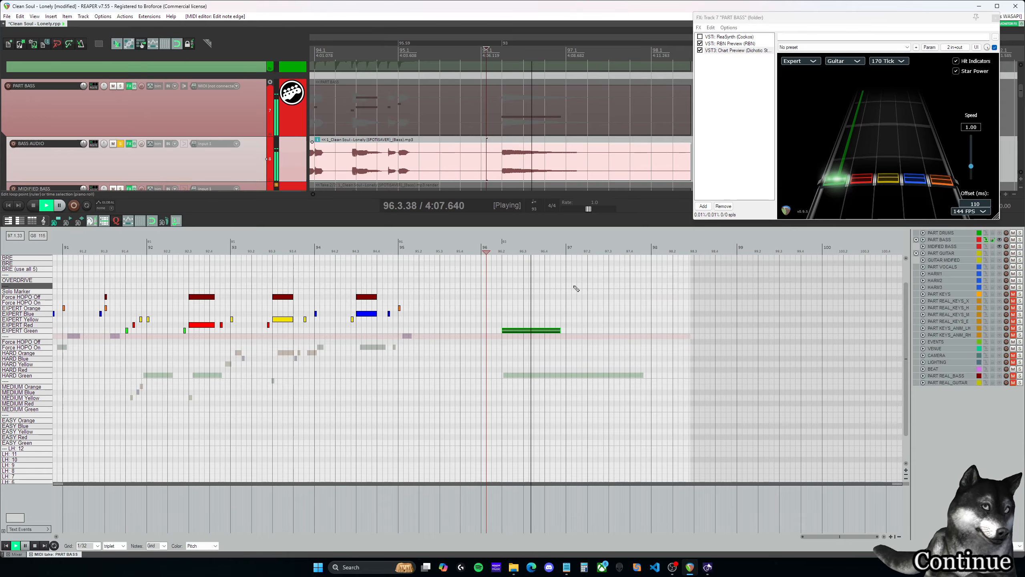
drag(550, 318, 646, 331)
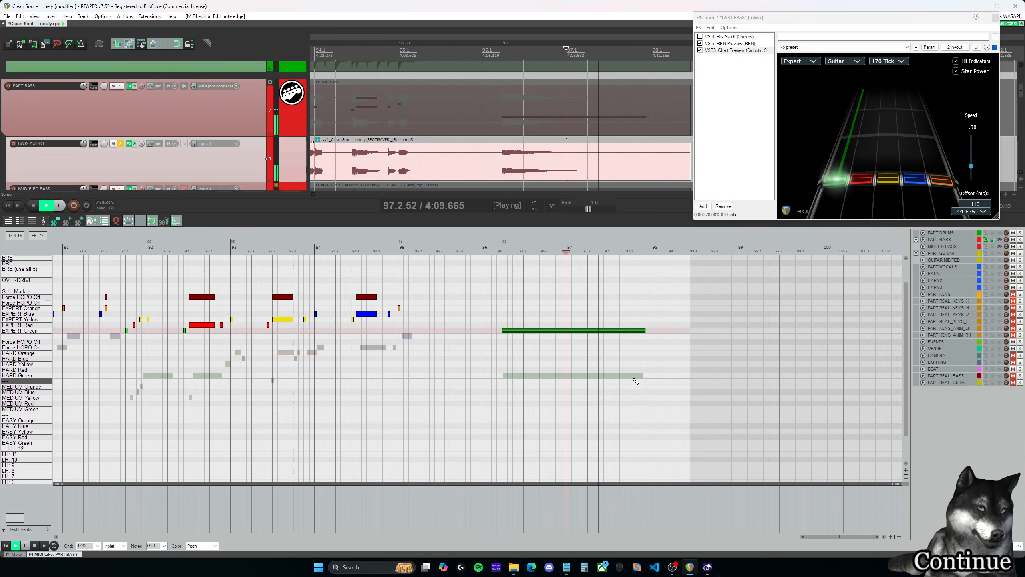
- Turn off solo on the BASS AUDIO track and play back the final sustain with the full mix
key(space)
click(120, 143)
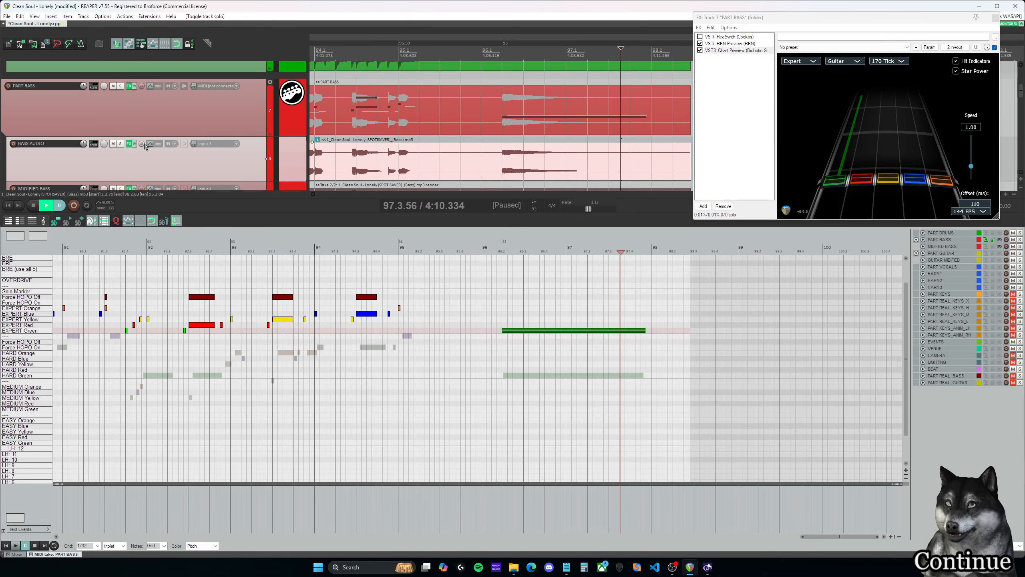
click(472, 251)
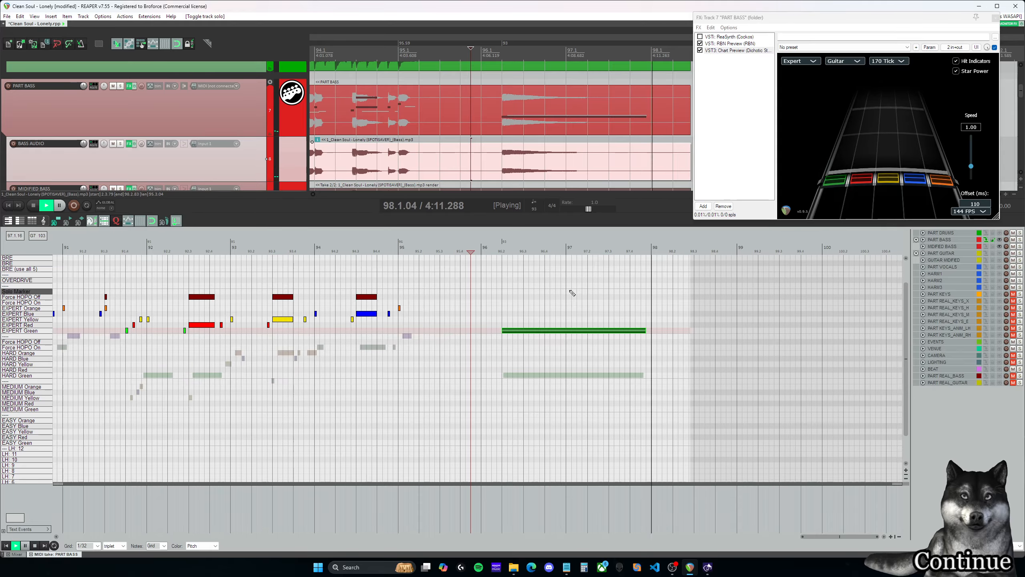
key(ctrl+space)
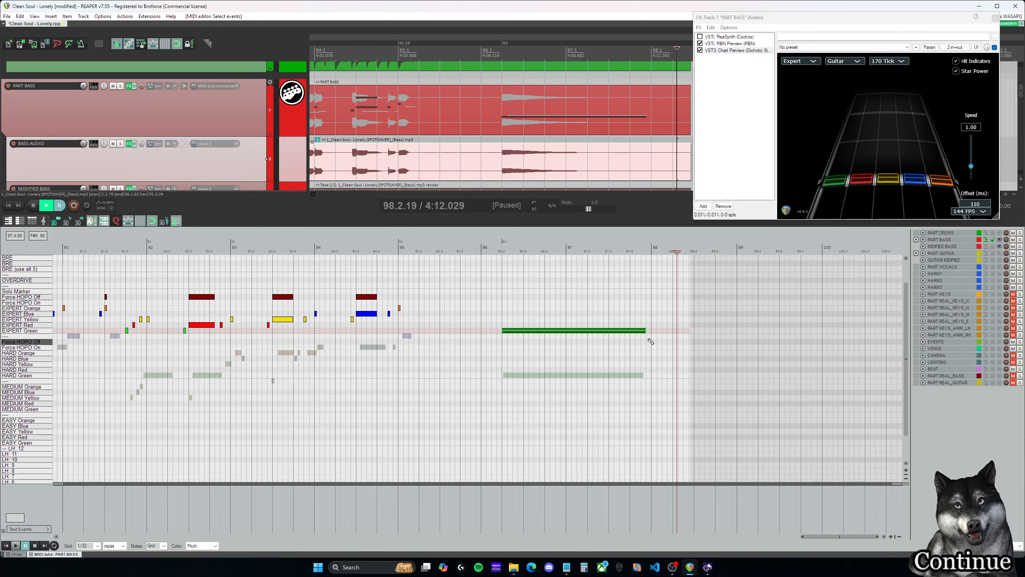
- Shorten the final Expert Green sustain to end at about the fourth beat of measure 97 and play it back
click(627, 331)
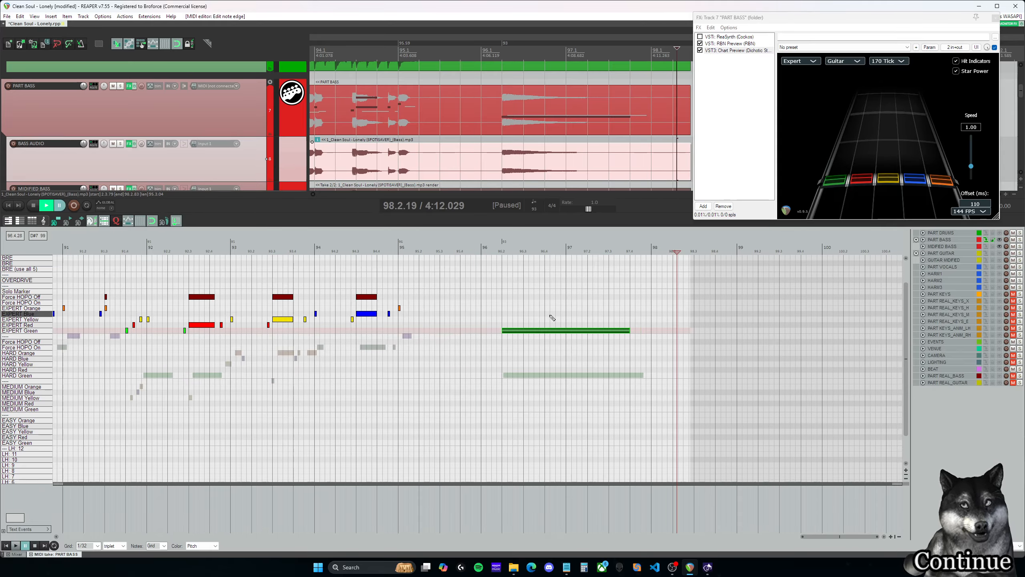
click(505, 316)
key(space)
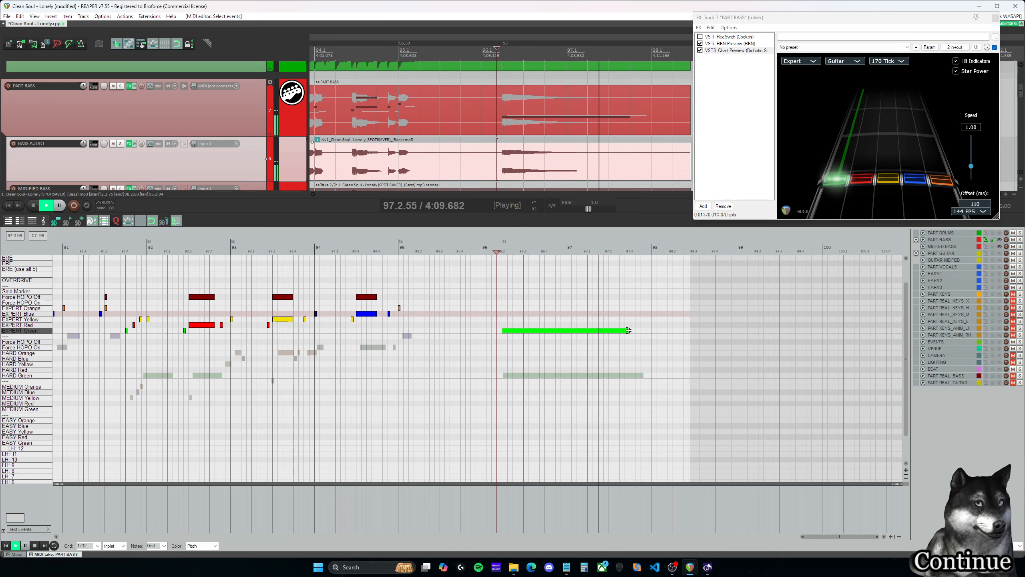
key(space)
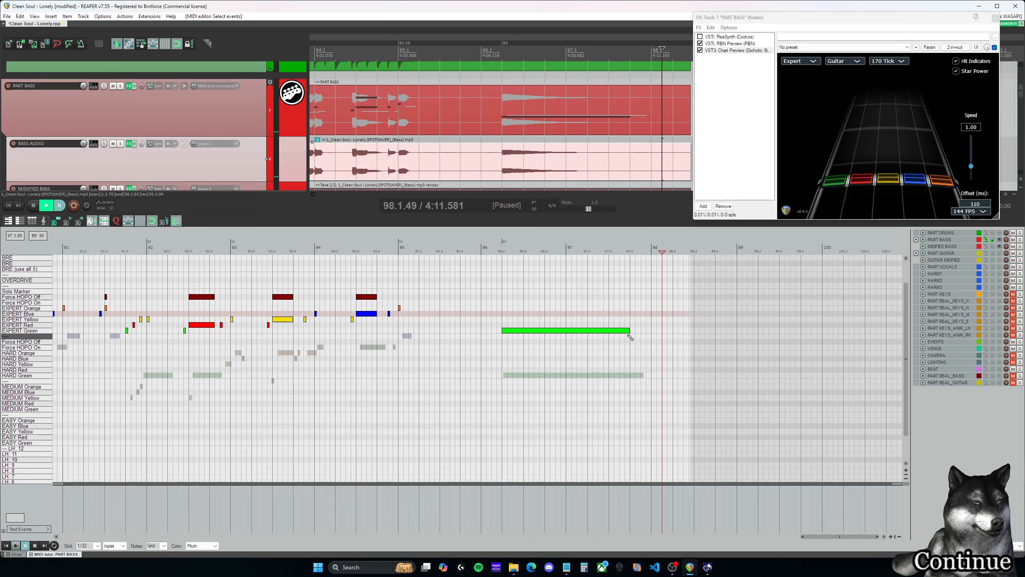
scroll(623, 353, down, 1)
scroll(626, 351, down, 1)
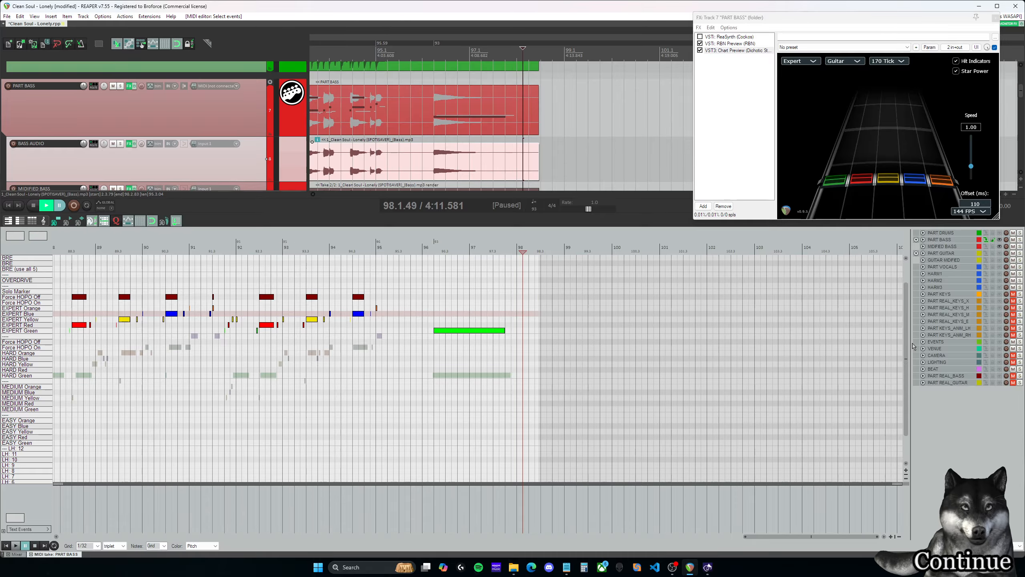
scroll(908, 356, down, 1)
scroll(908, 356, down, 2)
scroll(512, 122, up, 5)
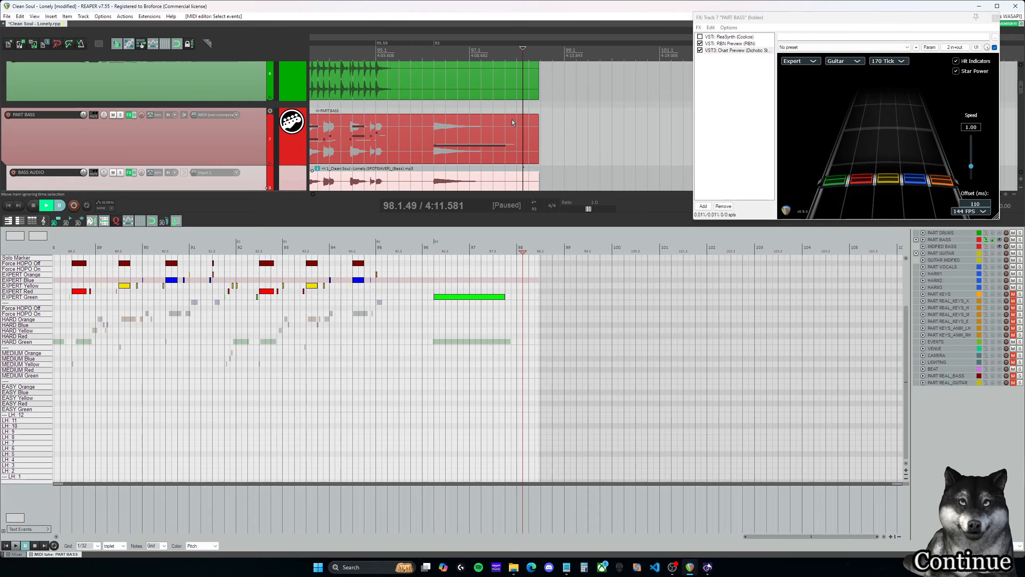
scroll(512, 123, down, 6)
scroll(511, 130, up, 2)
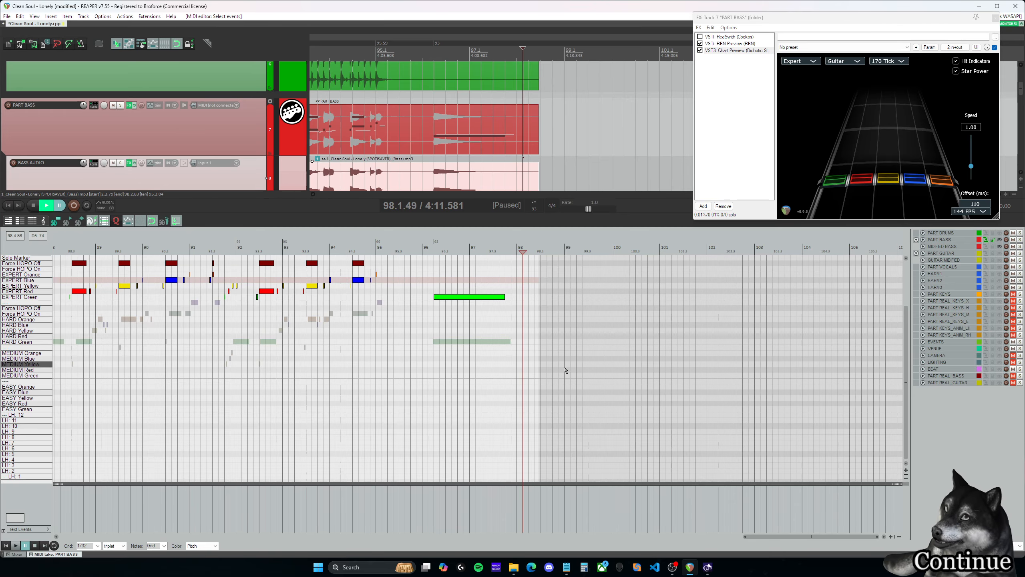
- Go back to the opening measures of the bass part and place the edit cursor in measure 4
drag(814, 537, 126, 519)
scroll(779, 437, up, 2)
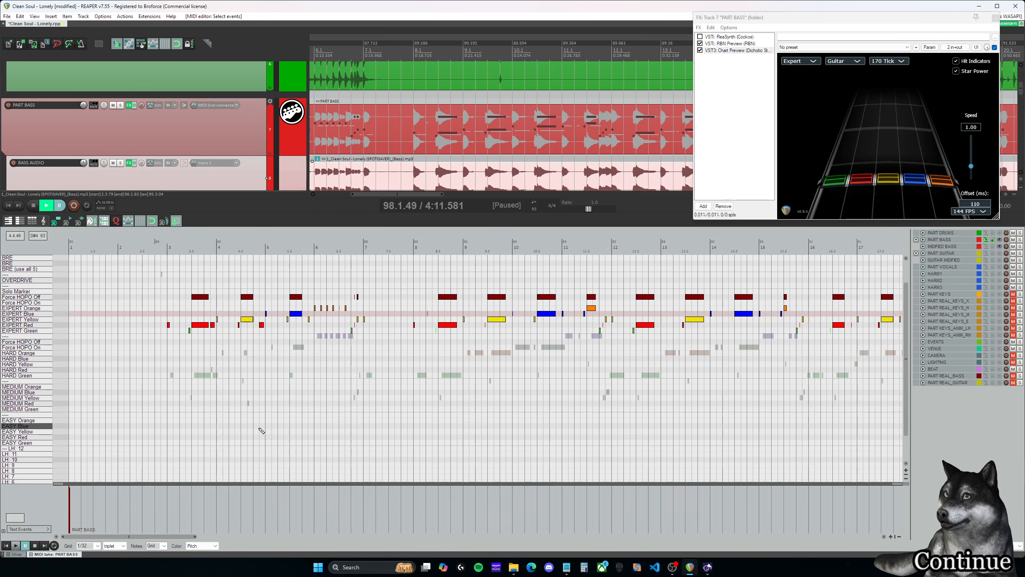
scroll(317, 415, down, 5)
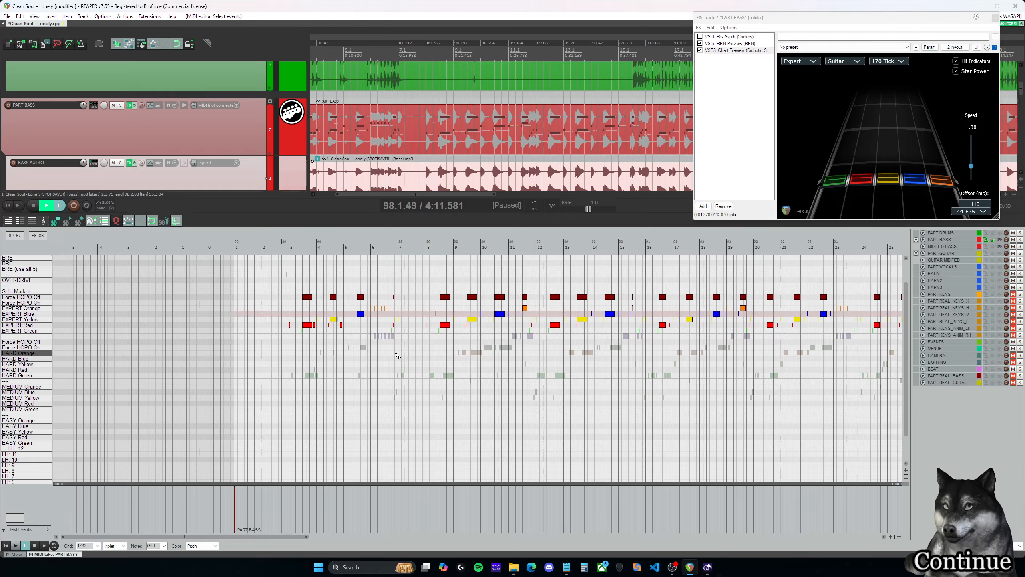
scroll(398, 355, up, 4)
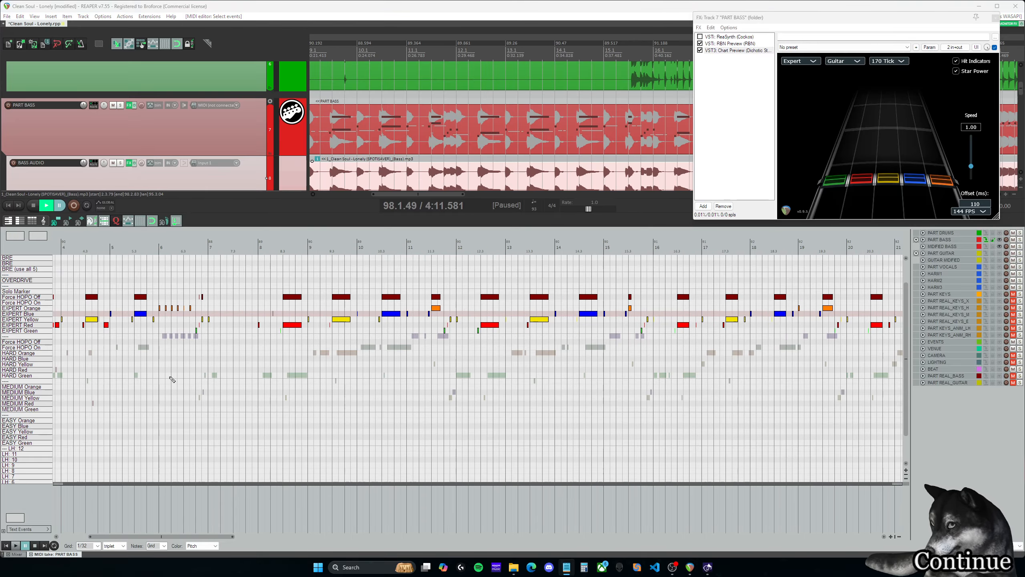
drag(184, 536, 161, 539)
scroll(175, 359, down, 1)
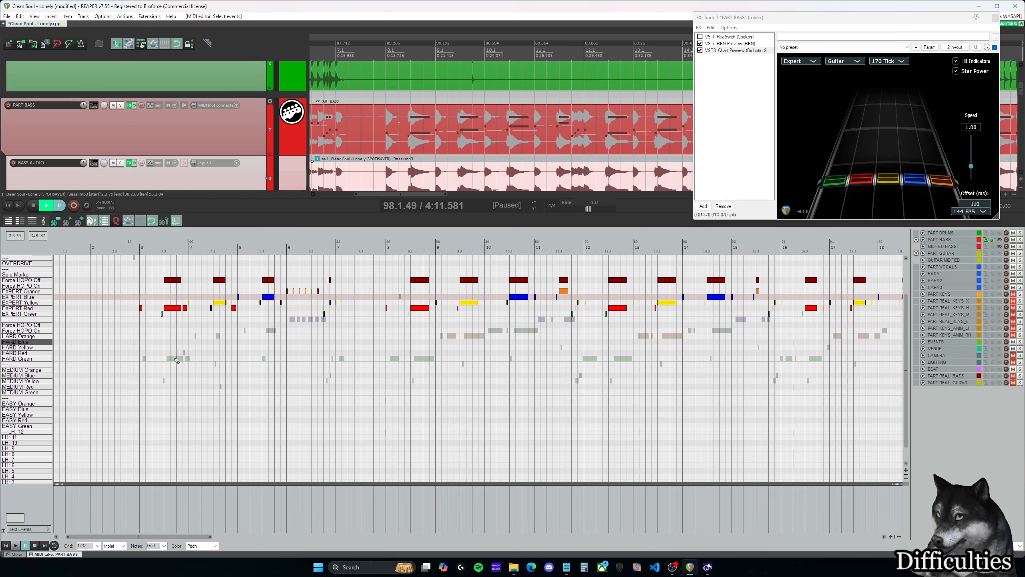
click(197, 364)
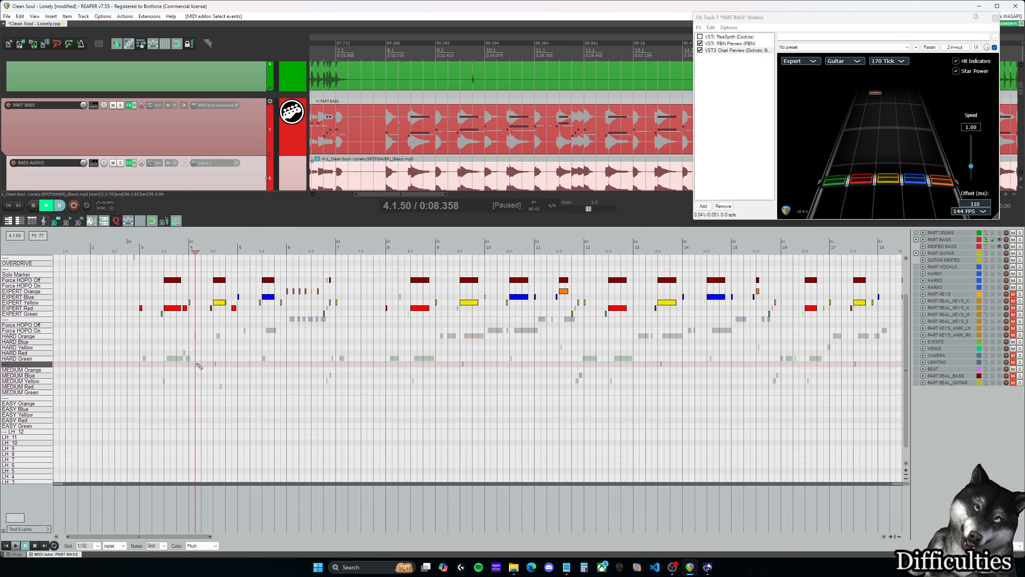
- Open the C3 automation tools and look up the Script: CAT.py entry in REAPER's action list
key(F9)
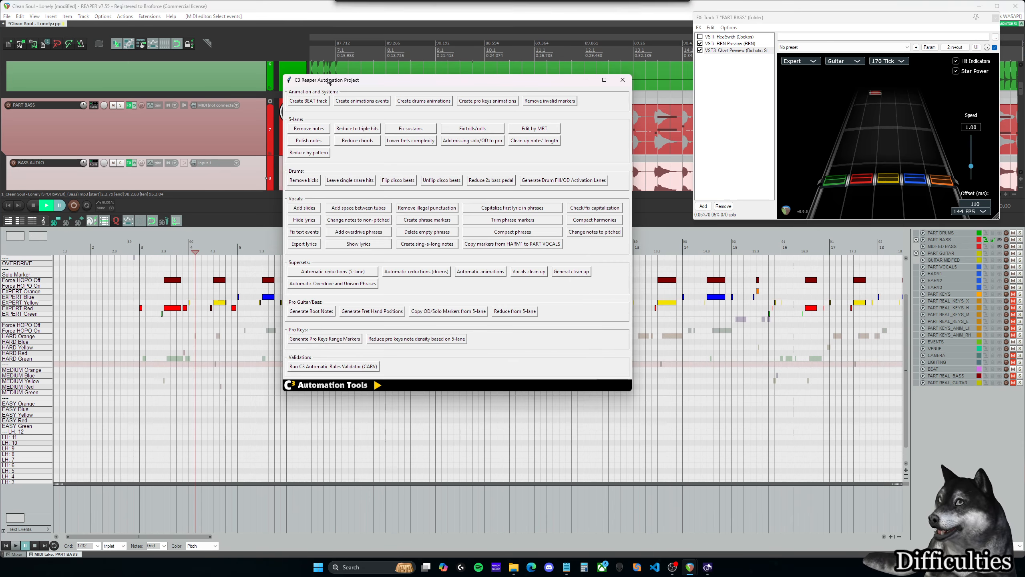
key(Escape)
click(125, 17)
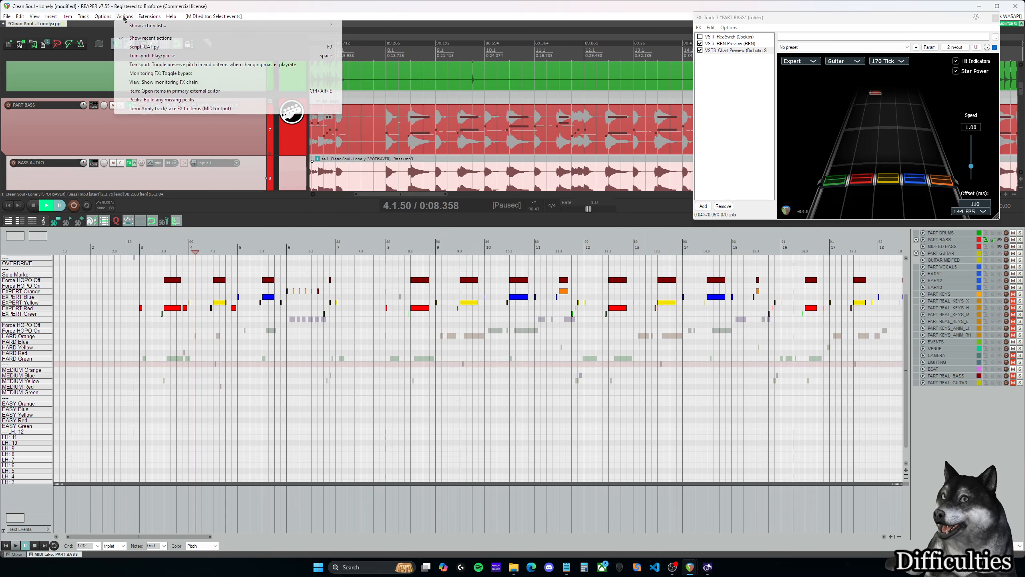
click(141, 26)
click(515, 226)
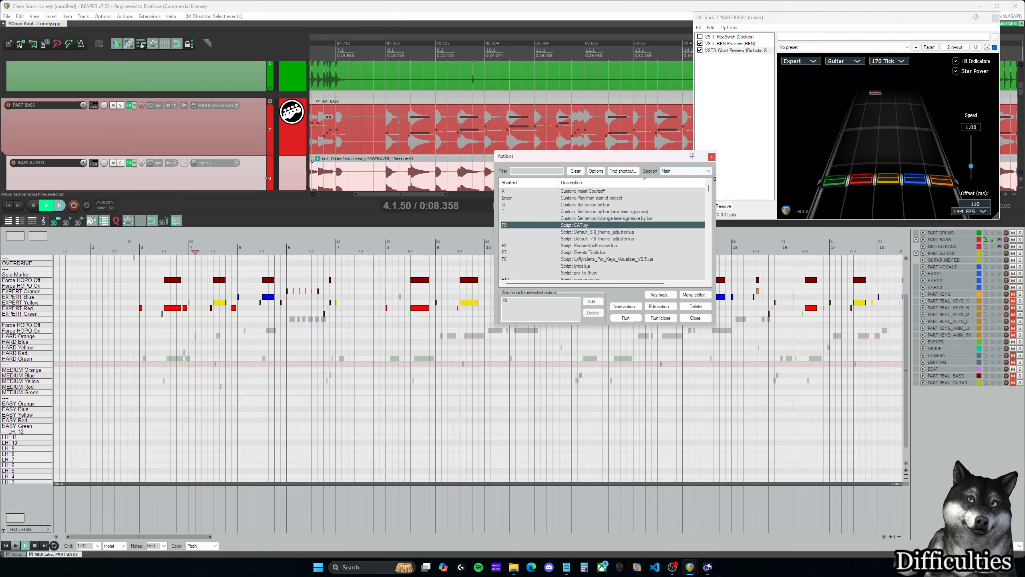
click(712, 157)
key(F9)
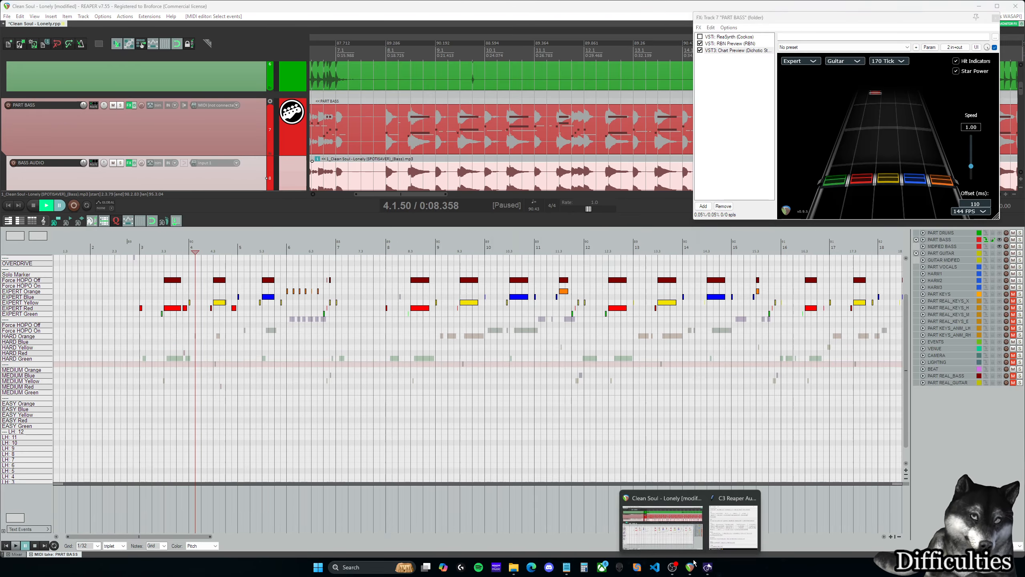
drag(439, 88, 491, 93)
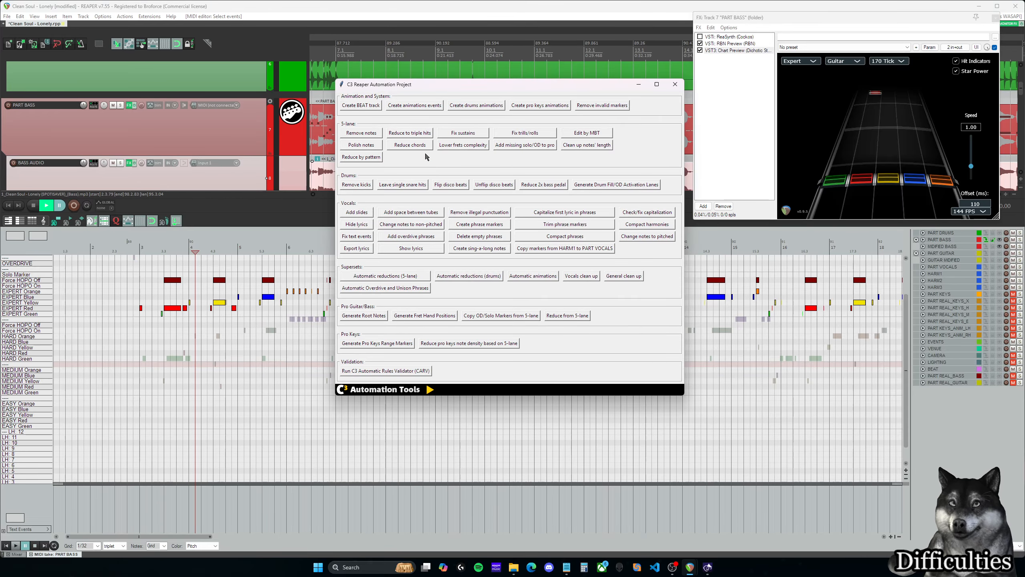
click(406, 280)
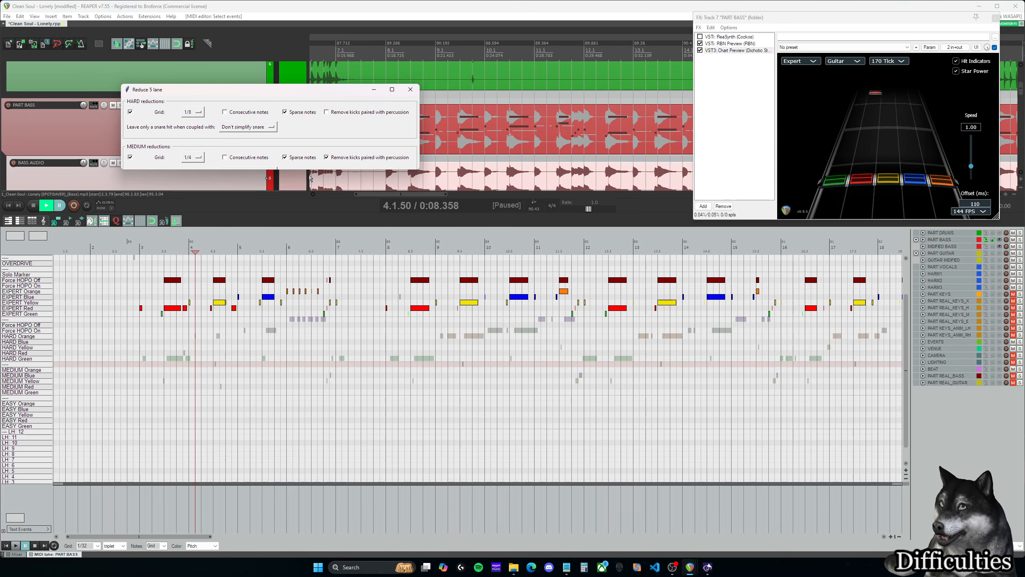
drag(322, 191, 322, 288)
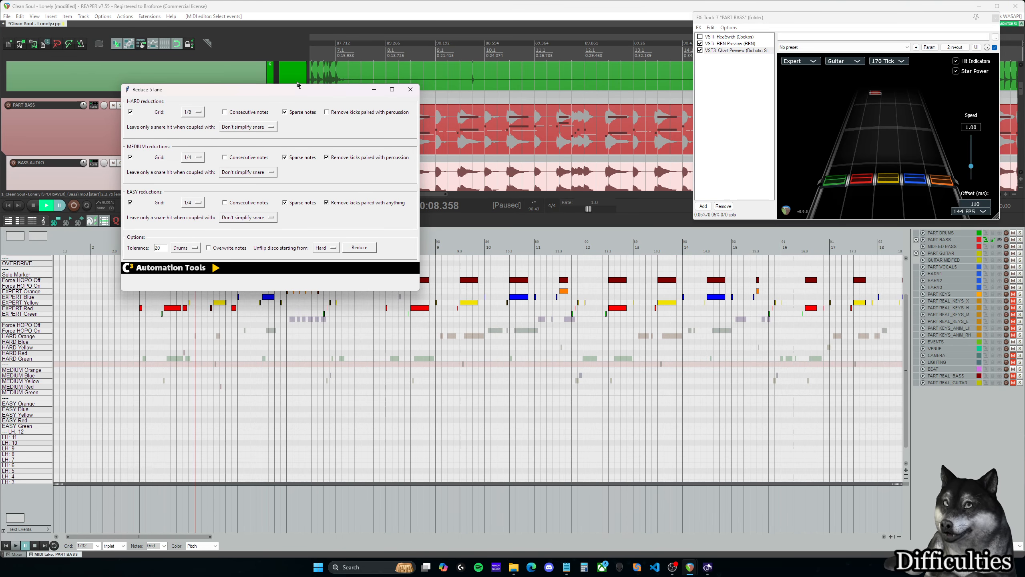
drag(294, 89, 339, 81)
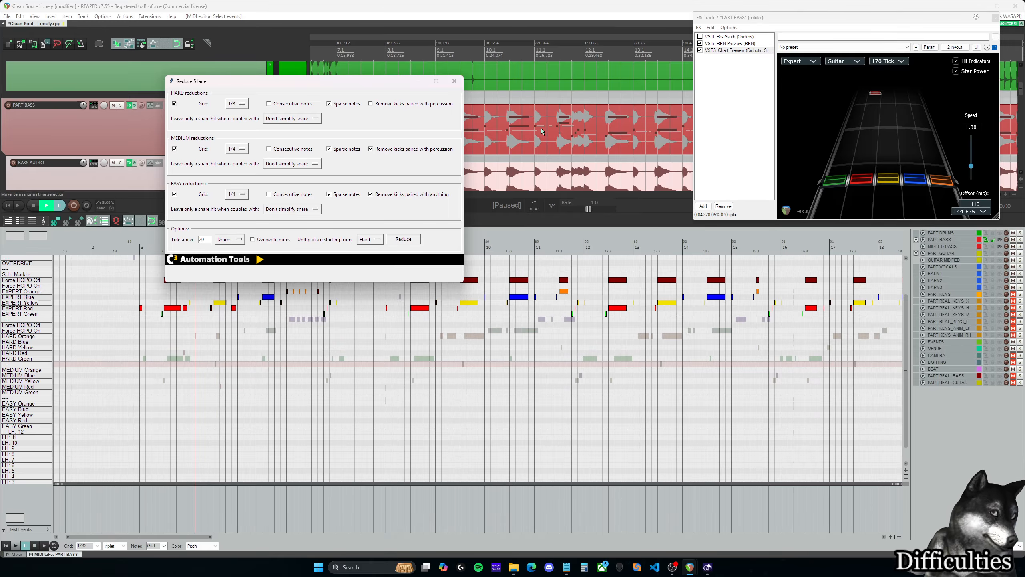
click(454, 81)
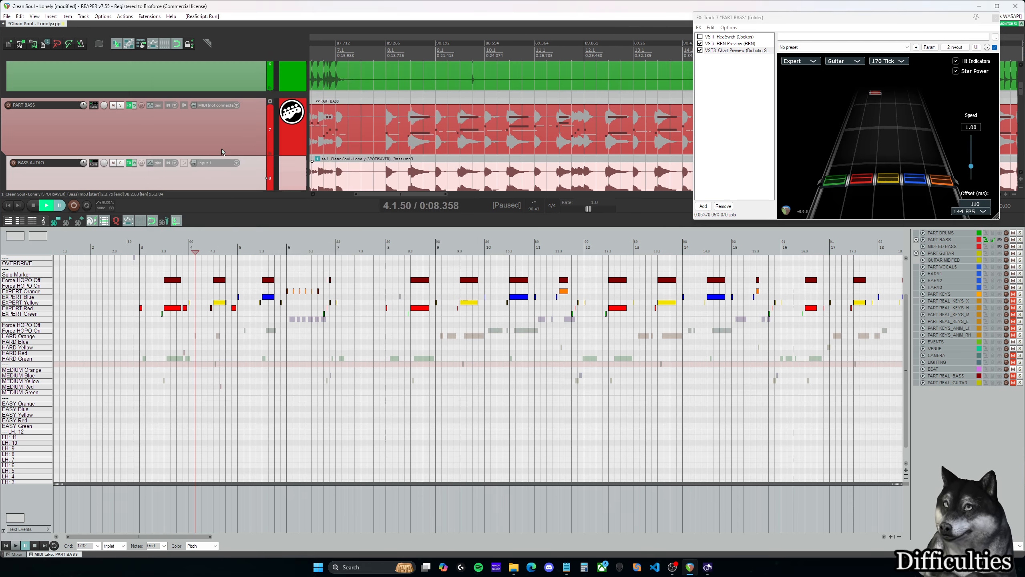
- Make PART BASS the active MIDI item and select its item in the arrangement
scroll(403, 150, down, 1)
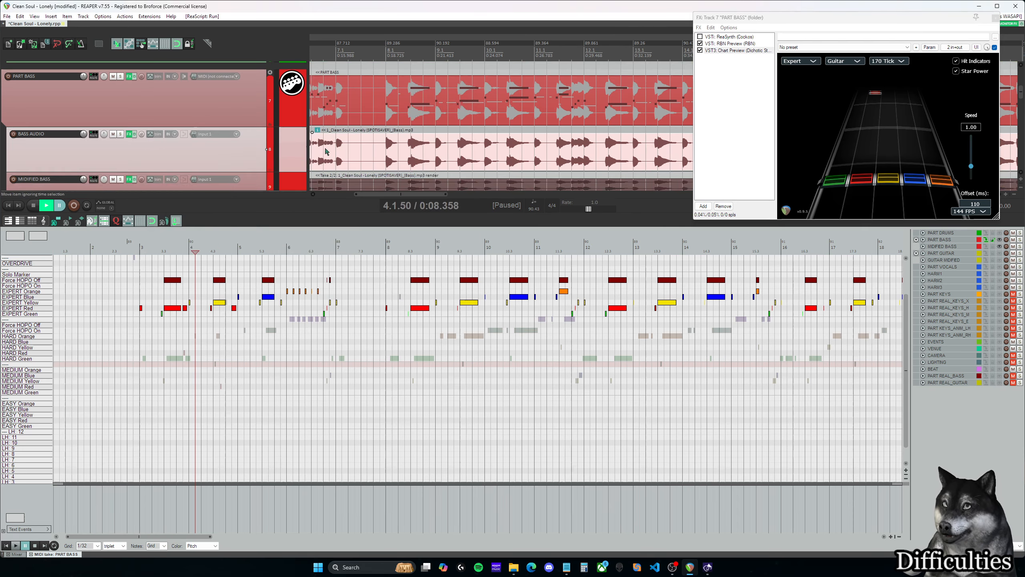
click(986, 242)
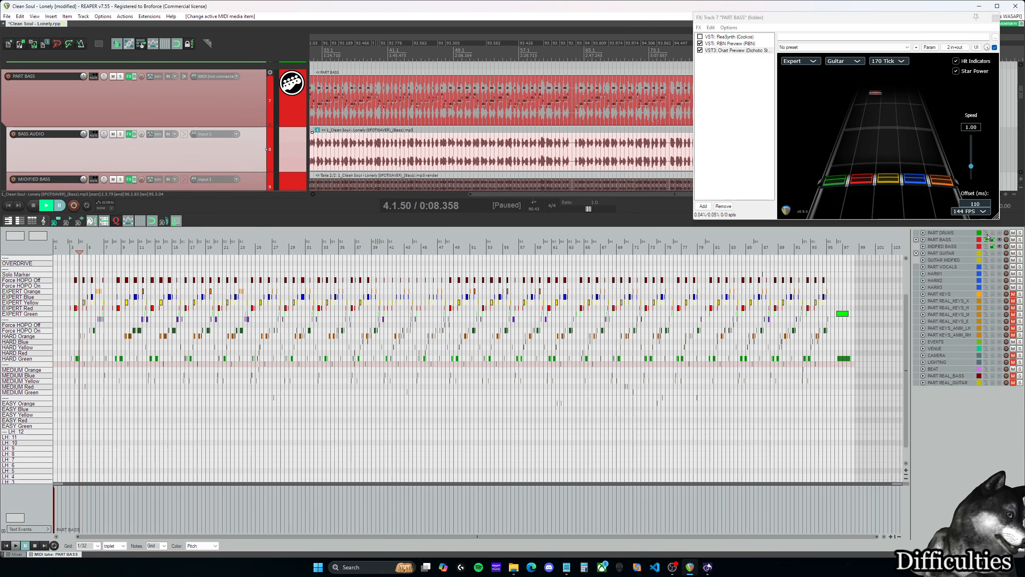
click(987, 234)
click(986, 239)
click(986, 233)
click(986, 240)
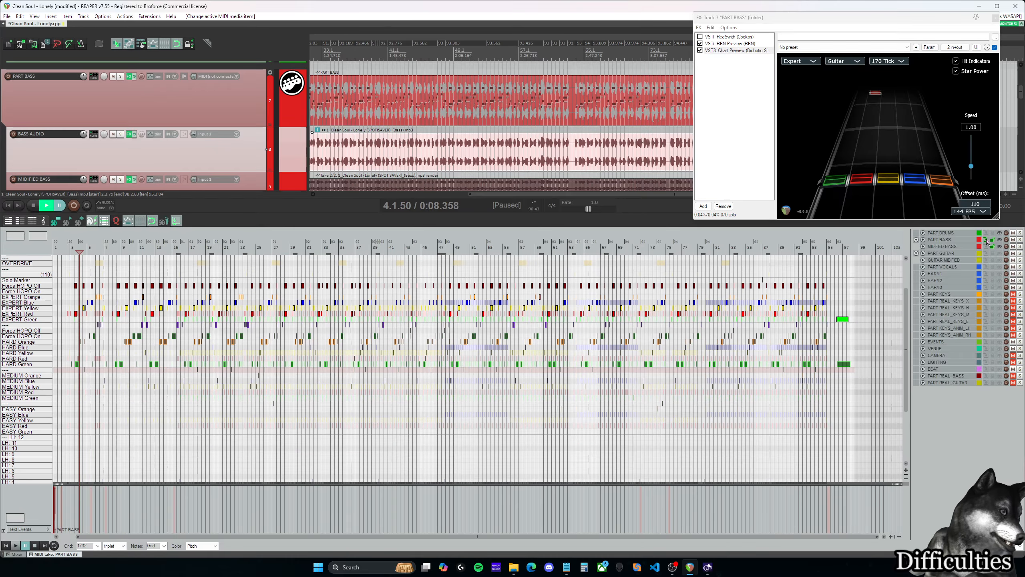
click(338, 106)
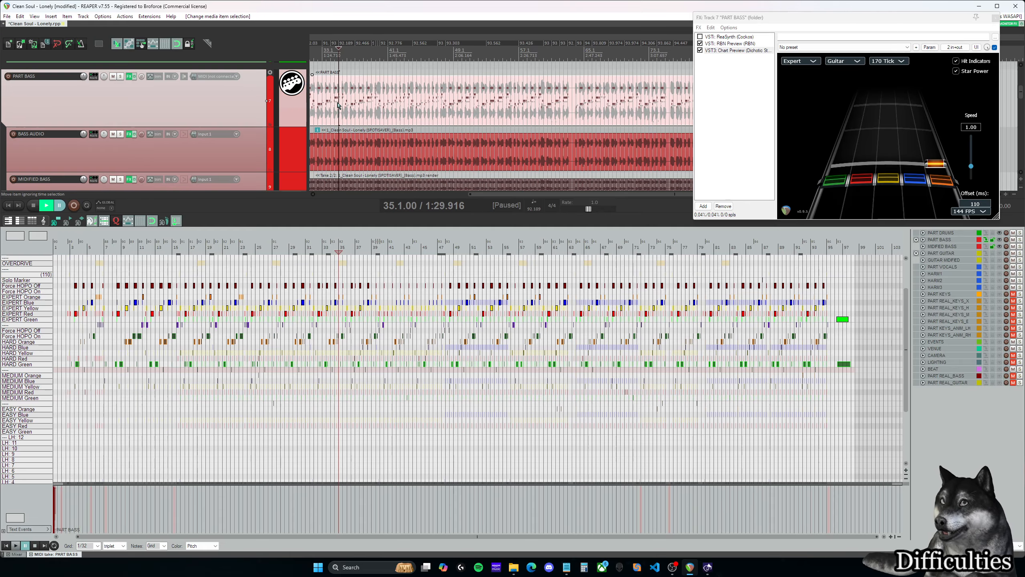
- Return to the opening measures and play back the bass part from measure 4
scroll(344, 296, up, 7)
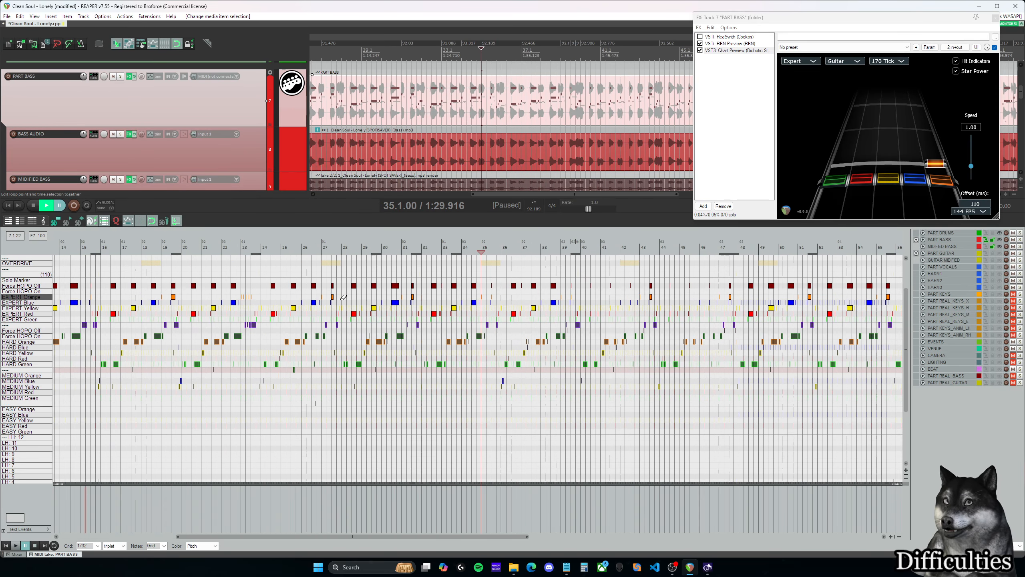
click(356, 103)
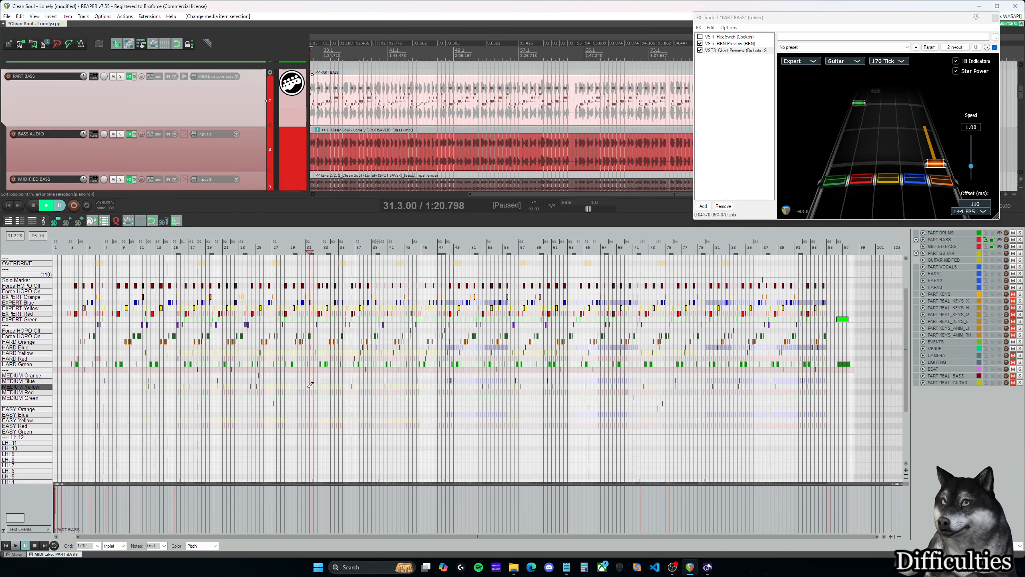
scroll(335, 390, up, 7)
drag(332, 538, 121, 537)
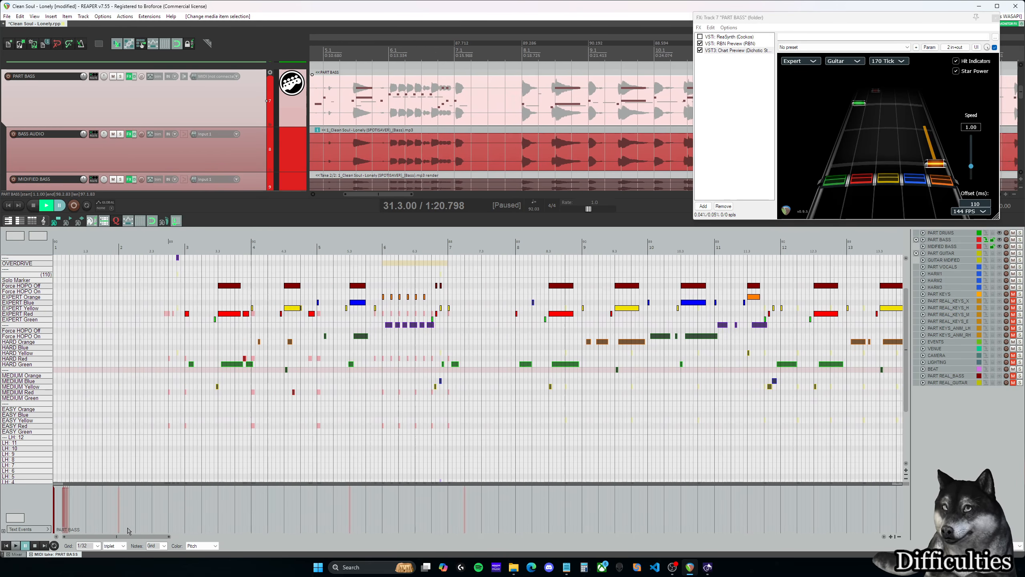
scroll(283, 364, up, 3)
click(312, 251)
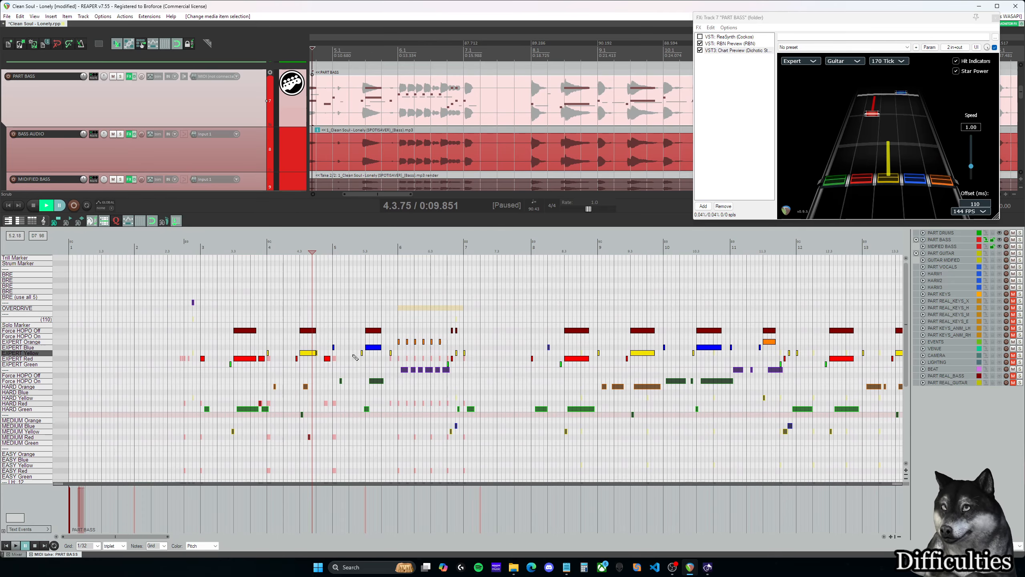
key(space)
key(space)
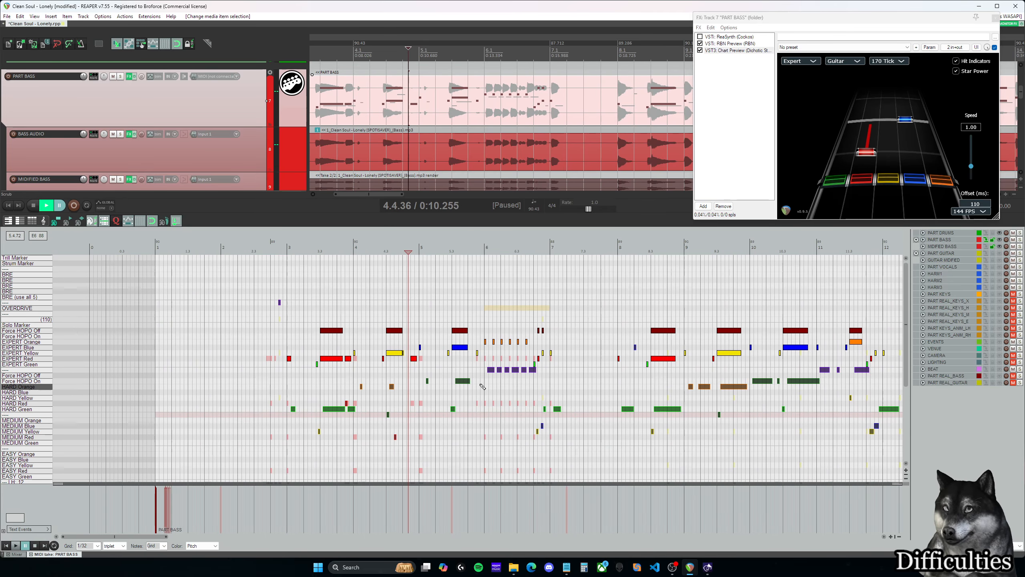
- Turn off editing of MIDIFIED BASS and hide the other tracks' notes, leaving only PART BASS in the MIDI editor
click(993, 246)
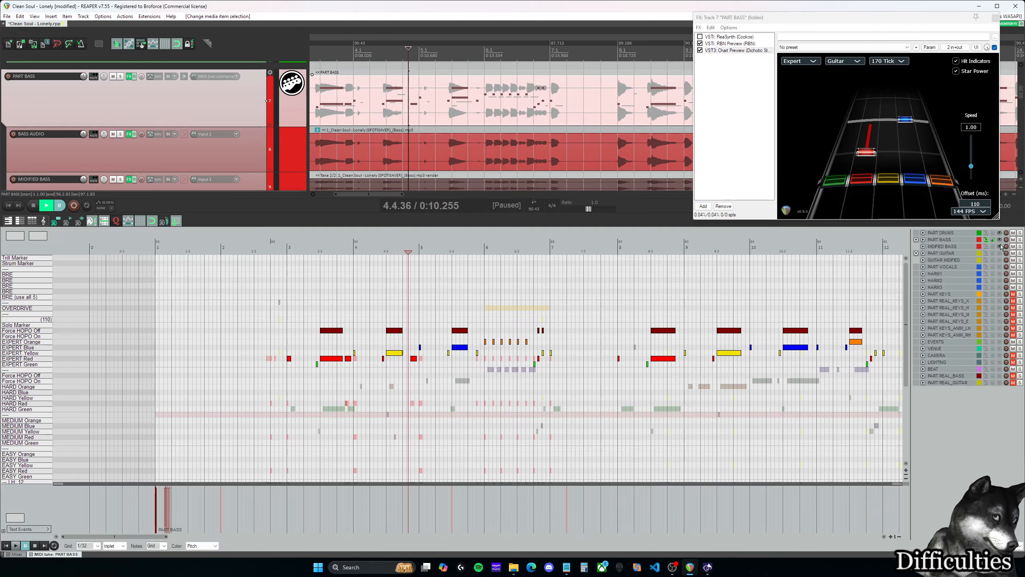
click(999, 246)
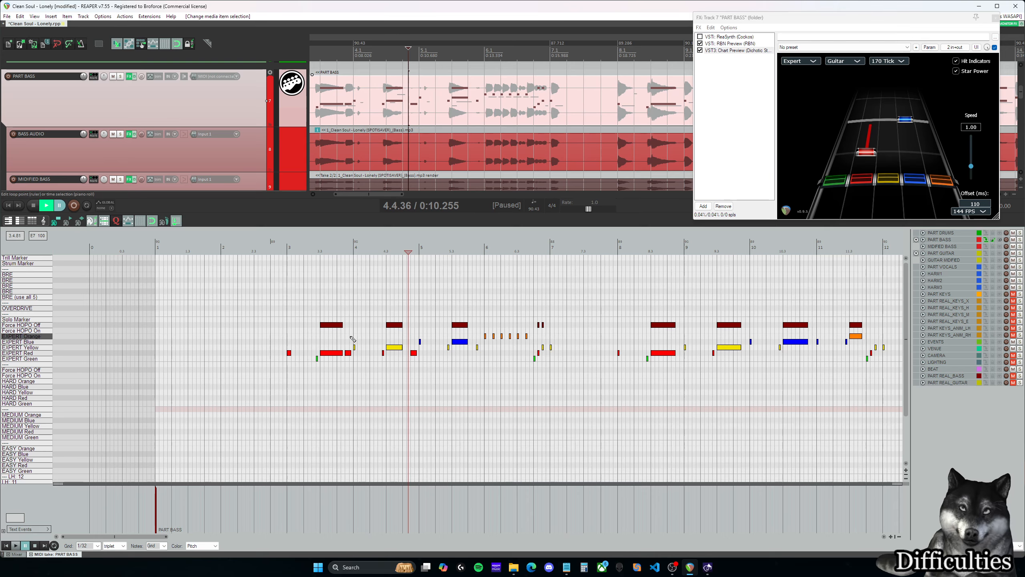
click(345, 323)
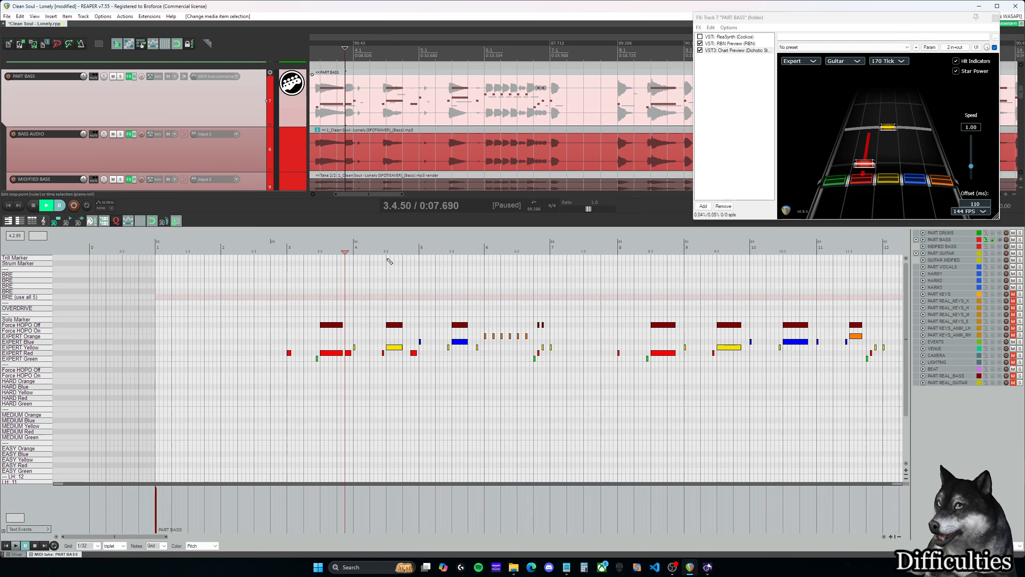
- Run the C3 automatic 5-lane reductions for Bass with grids of 1/8 for Hard, 1/4 for Medium and 1/2 for Easy
key(c)
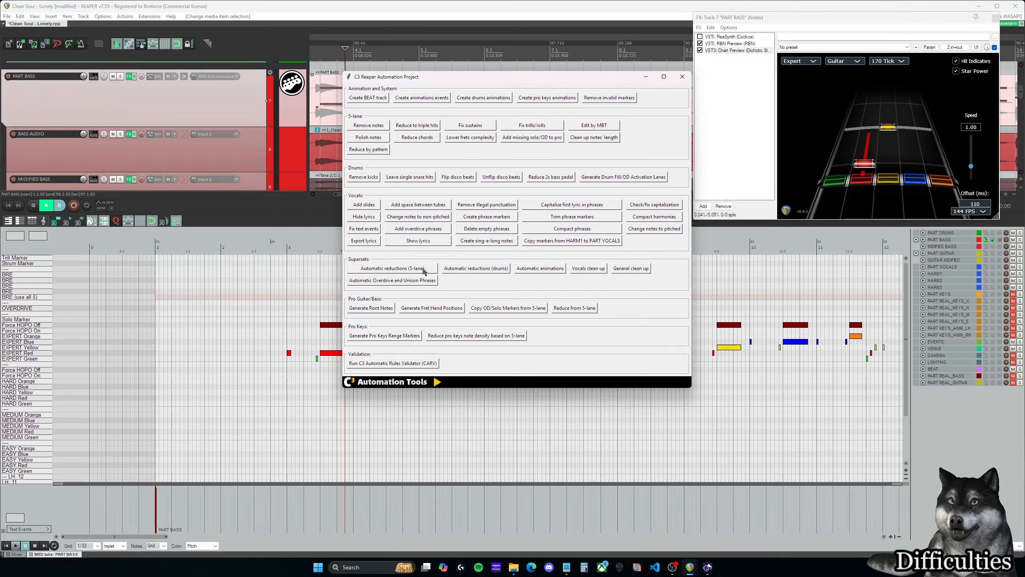
click(405, 269)
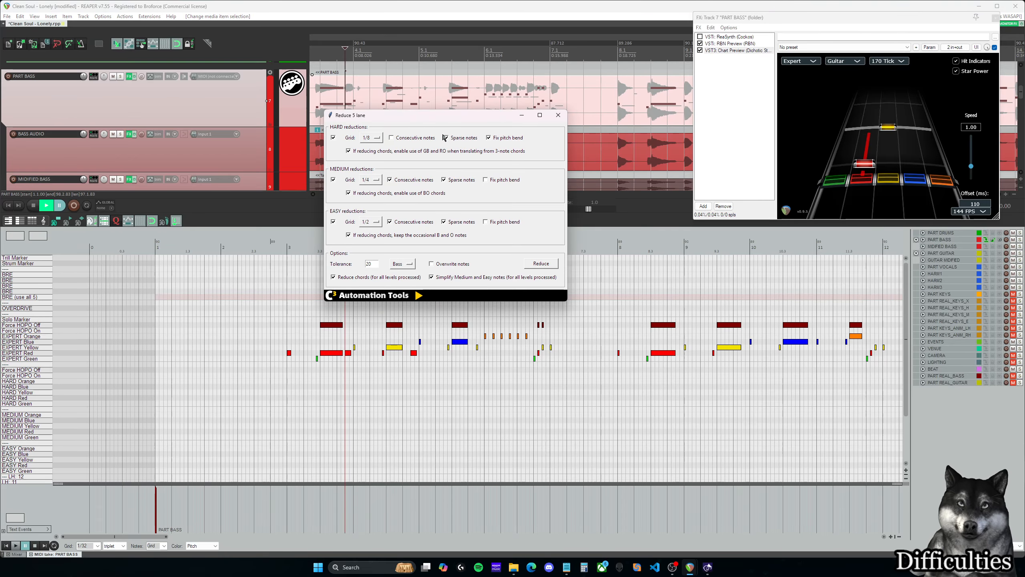
drag(450, 115, 427, 103)
click(379, 252)
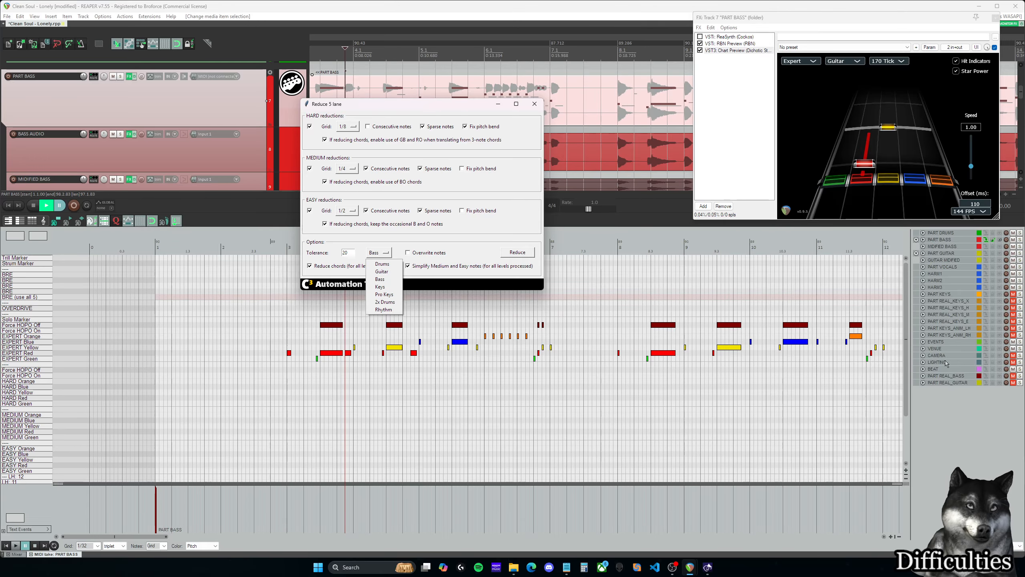
click(389, 253)
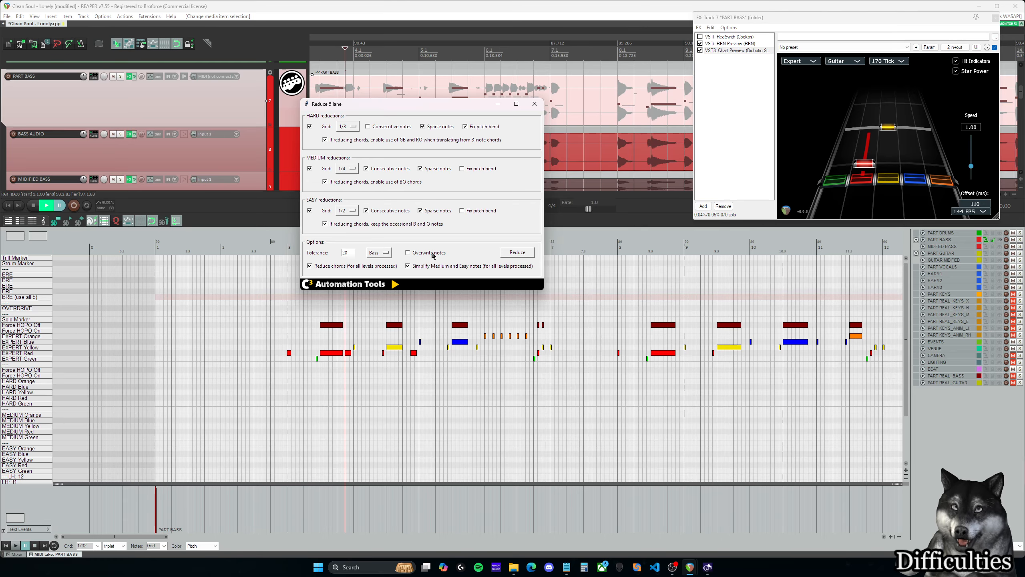
click(510, 252)
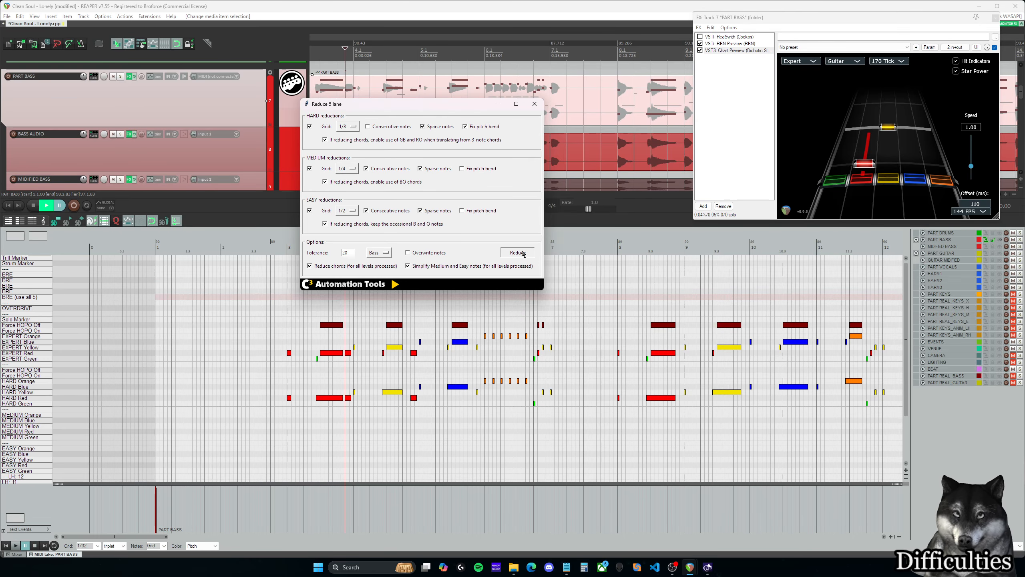
- Examine the generated Hard, Medium and Easy notes against the Expert notes in the opening measures
scroll(507, 337, down, 2)
scroll(507, 337, down, 5)
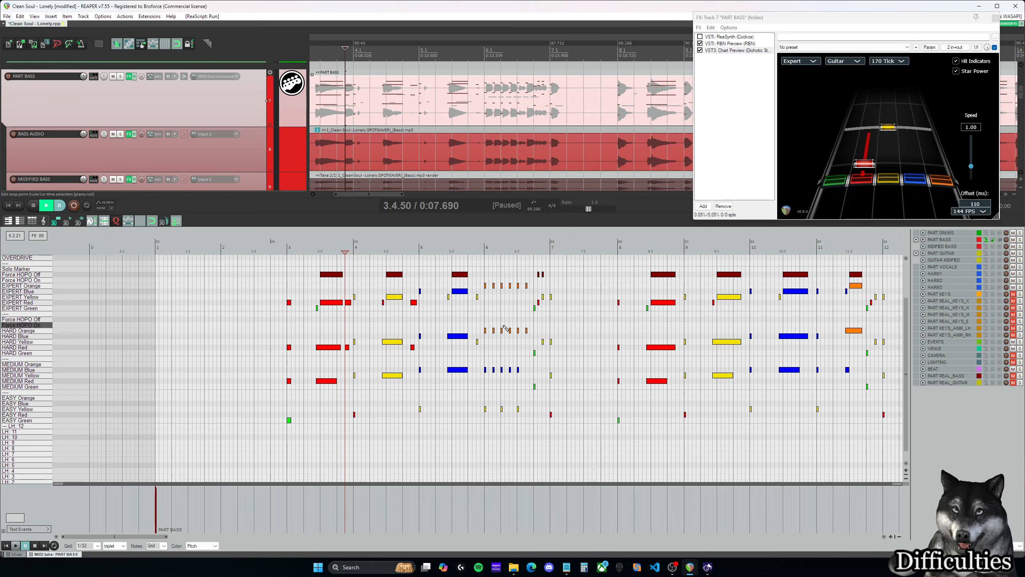
mouse_move(235, 537)
mouse_down()
mouse_move(254, 537)
mouse_move(235, 536)
mouse_up()
scroll(204, 299, up, 1)
mouse_move(178, 286)
mouse_down()
mouse_move(197, 286)
mouse_move(203, 298)
mouse_move(178, 277)
mouse_up()
key(Delete)
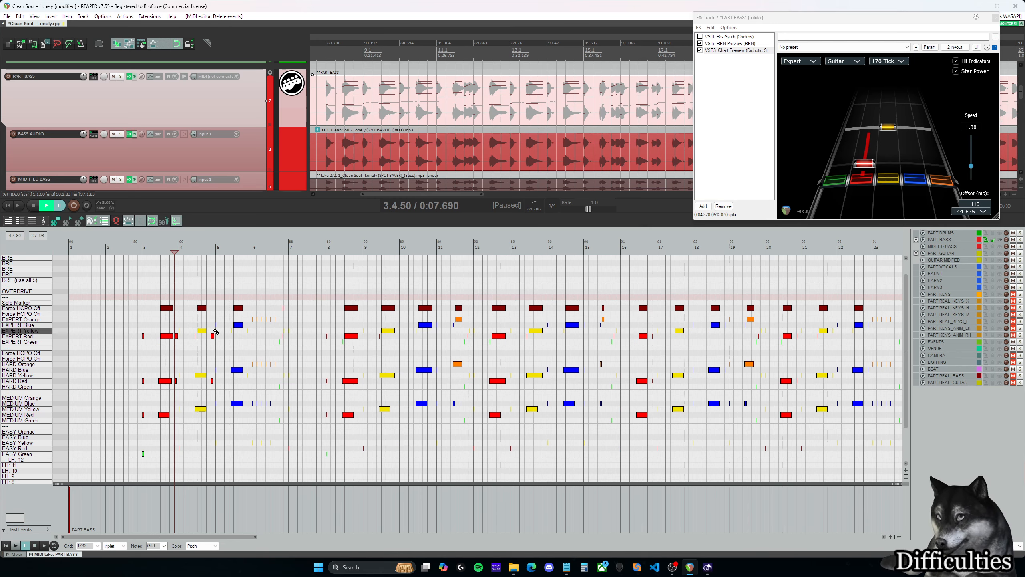
drag(205, 332, 301, 330)
key(ctrl+z)
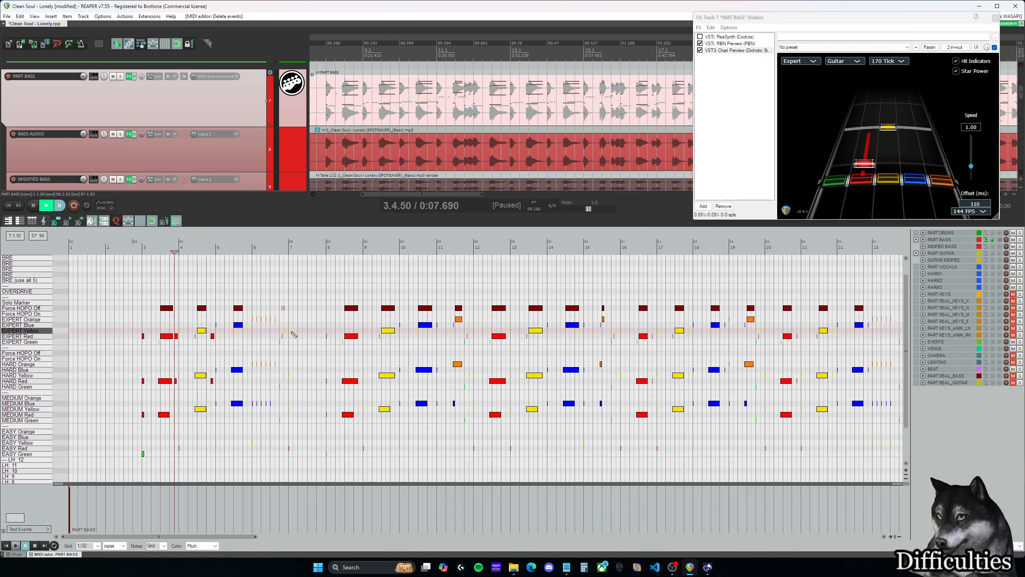
scroll(201, 427, down, 3)
scroll(199, 400, up, 4)
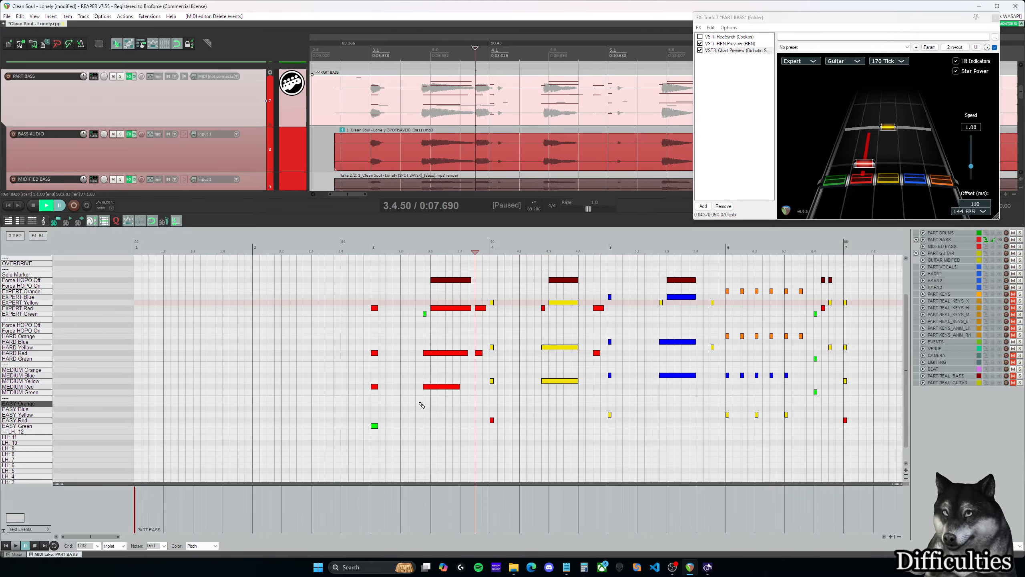
- Move the edit cursor to measure 3 and set the skill level in RBN Preview to Hard
click(374, 251)
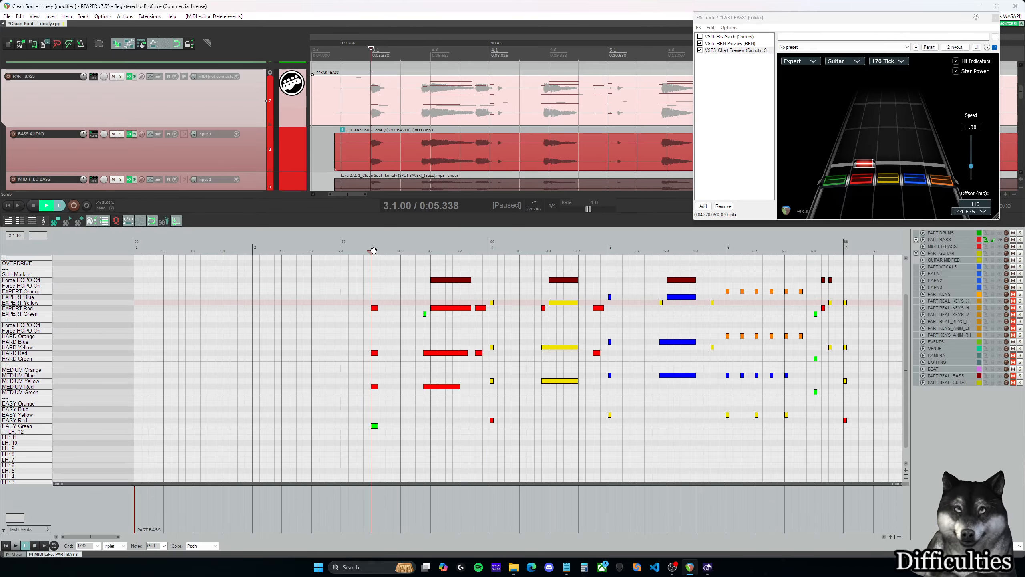
click(812, 59)
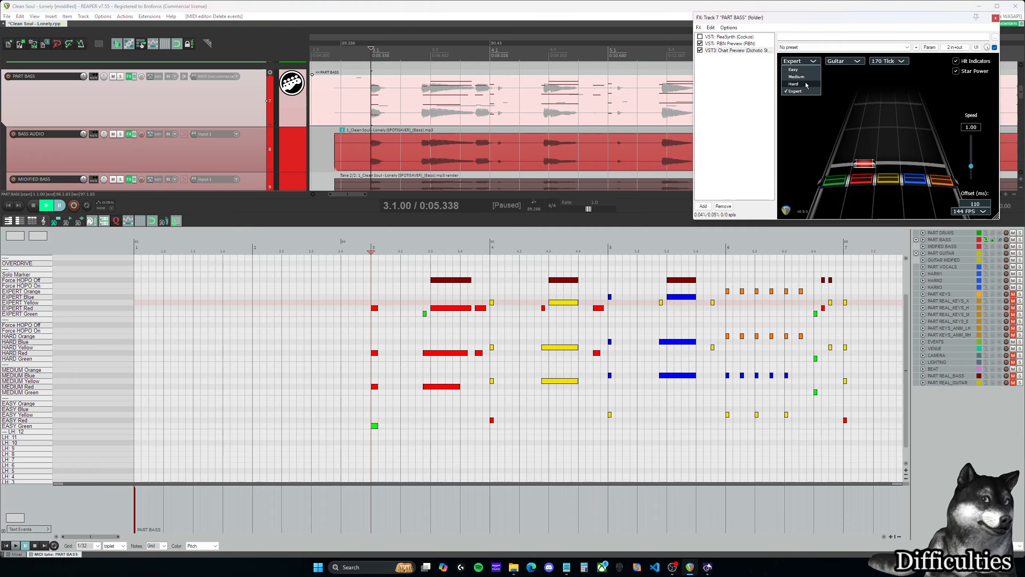
click(802, 61)
click(732, 44)
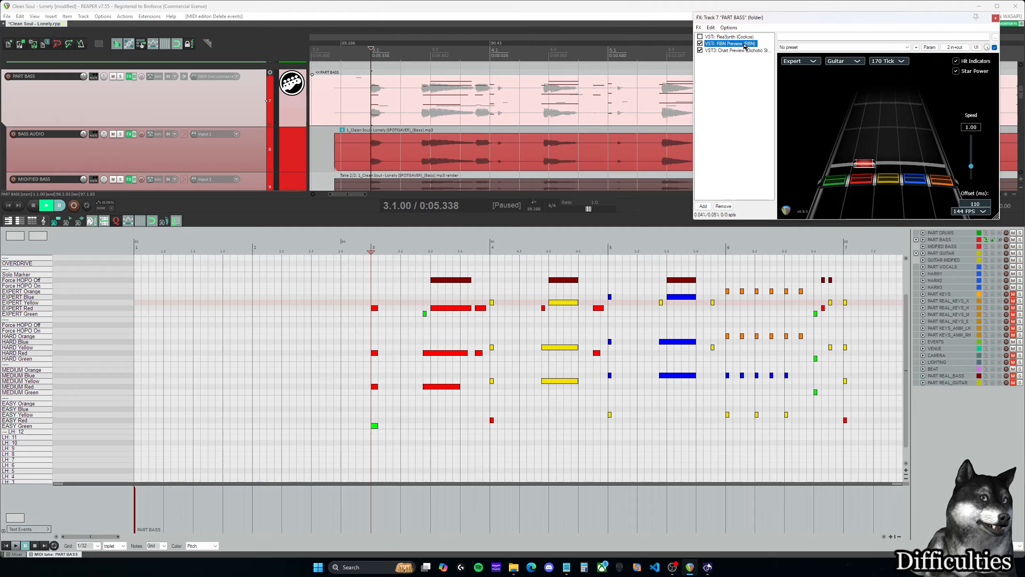
click(789, 60)
click(789, 60)
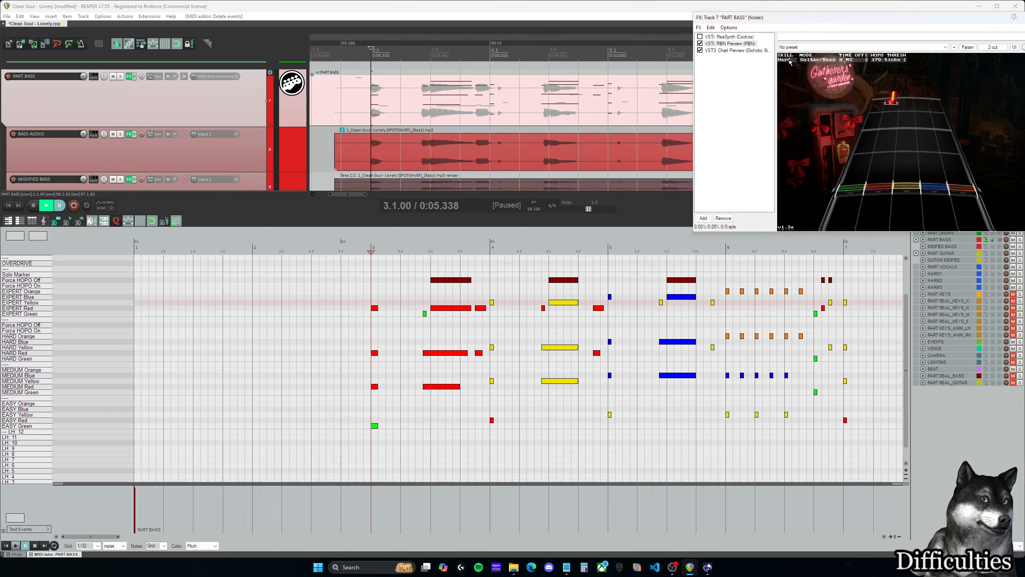
- Set the Chart Preview difficulty to Hard and play back the bass from measure 3
click(744, 50)
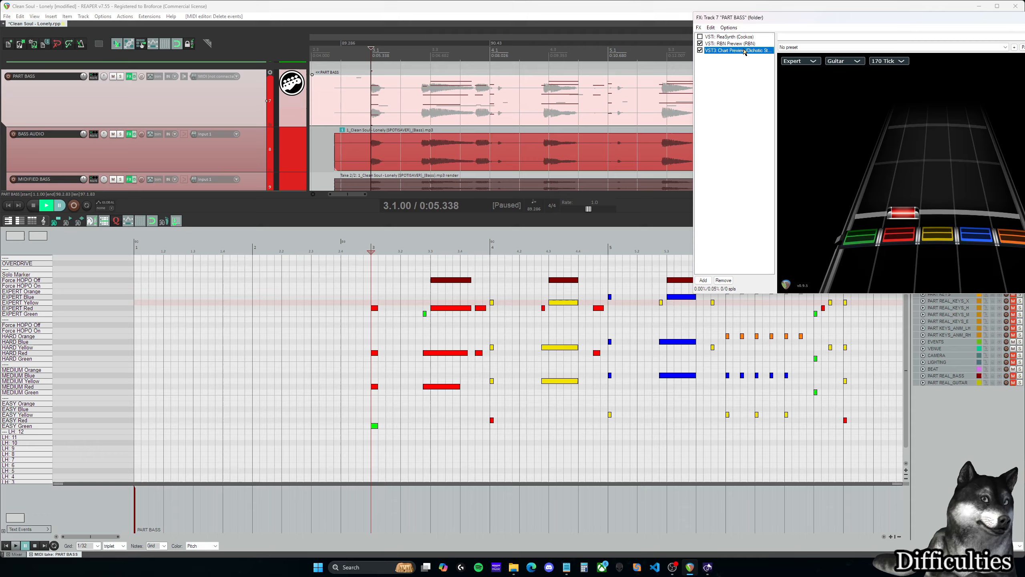
click(800, 62)
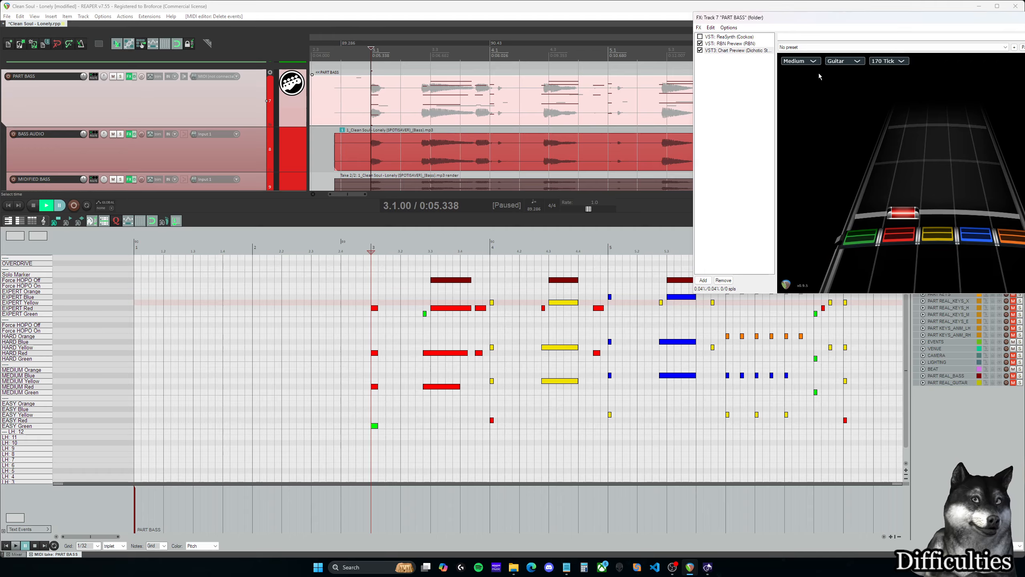
click(801, 61)
key(space)
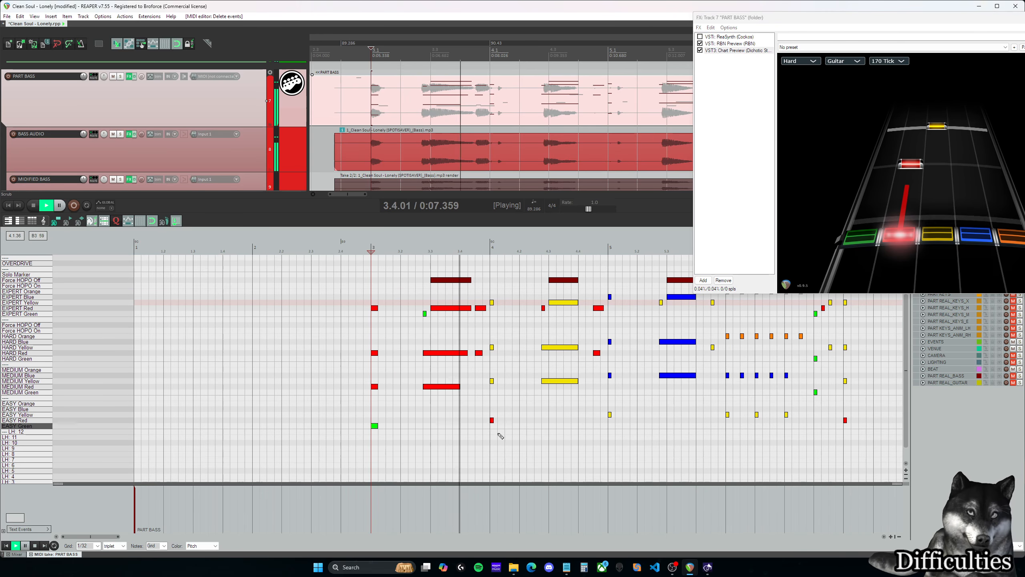
key(space)
- Examine the reduced difficulties against Expert across the first measures, and check the Chart Preview's difficulty and instrument options
scroll(432, 389, down, 5)
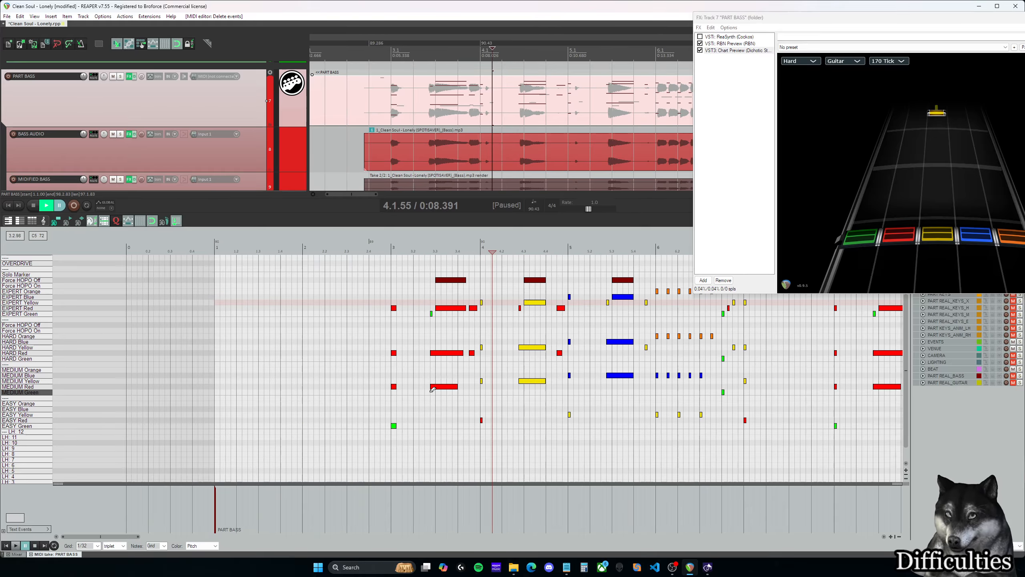
scroll(305, 412, right, 5)
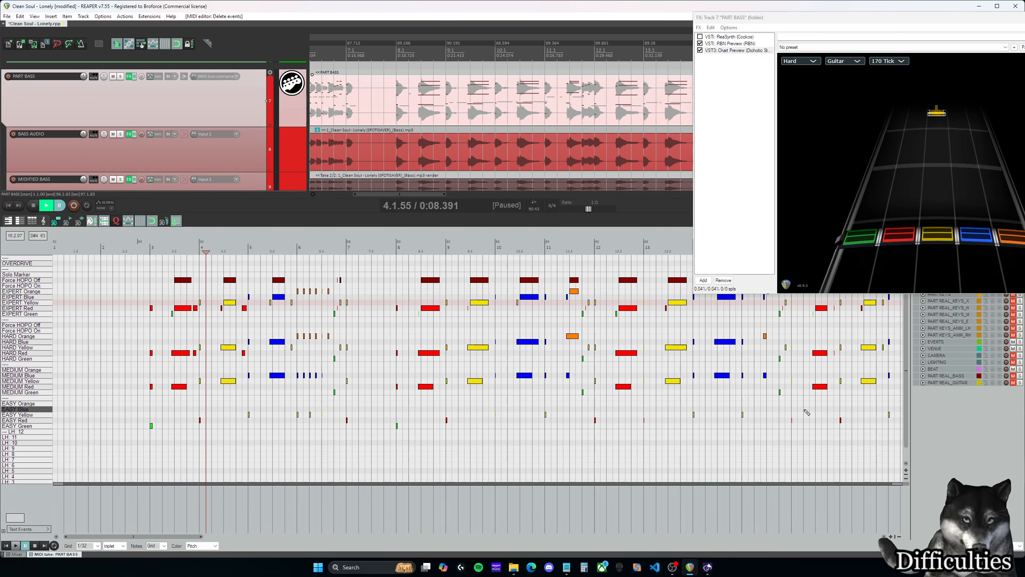
scroll(276, 391, up, 4)
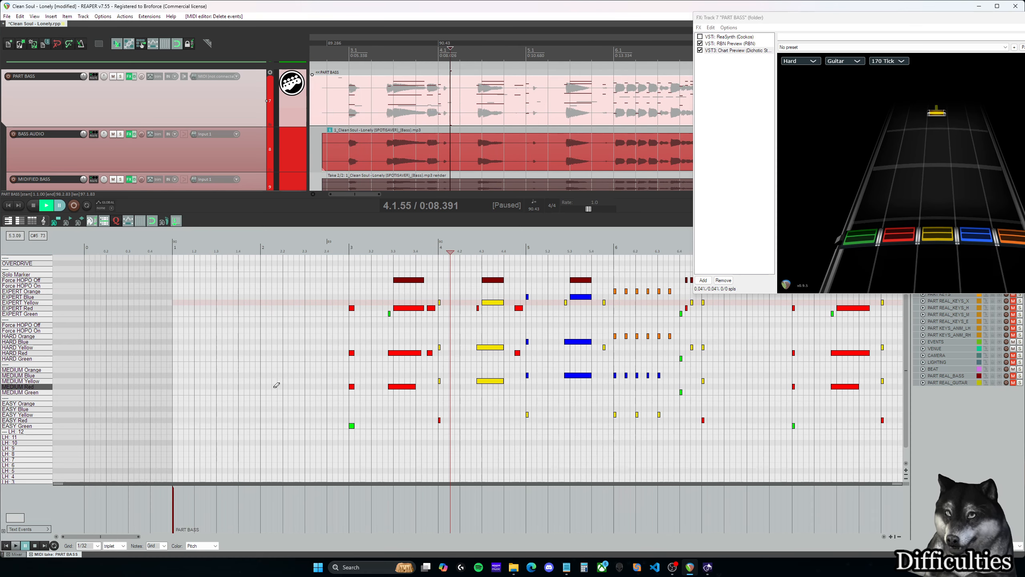
click(846, 63)
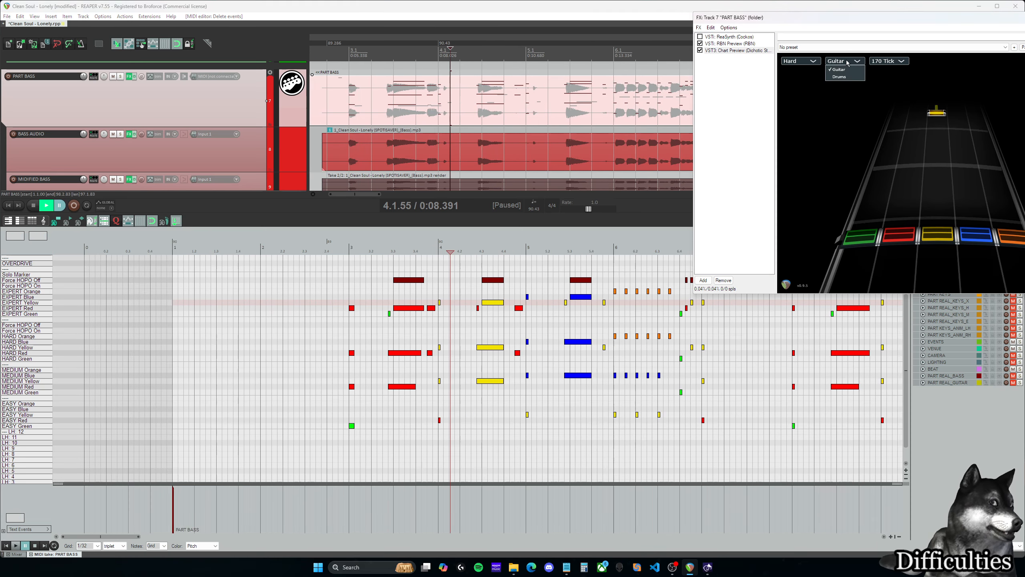
click(834, 63)
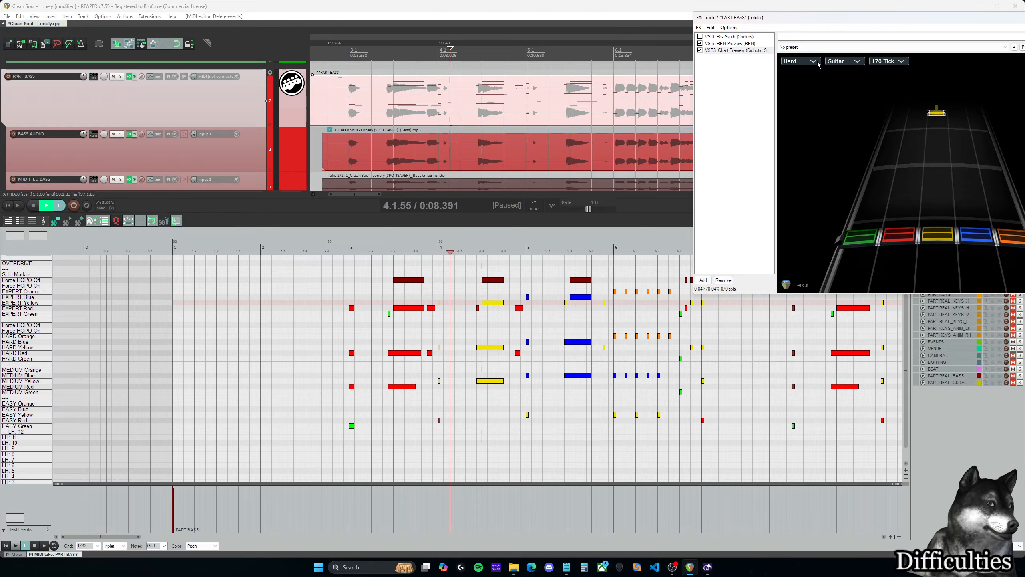
click(818, 64)
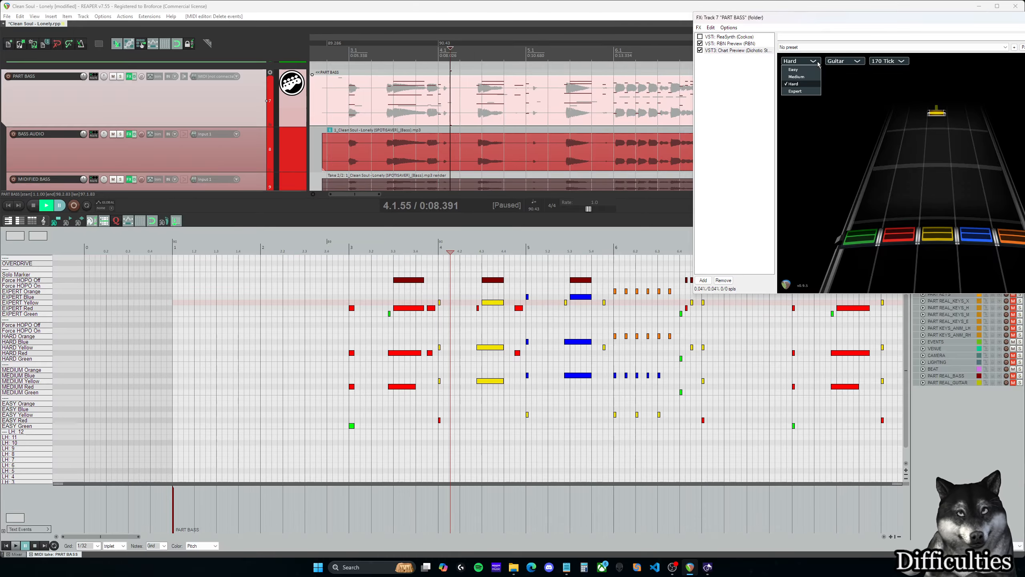
click(842, 64)
scroll(383, 411, down, 1)
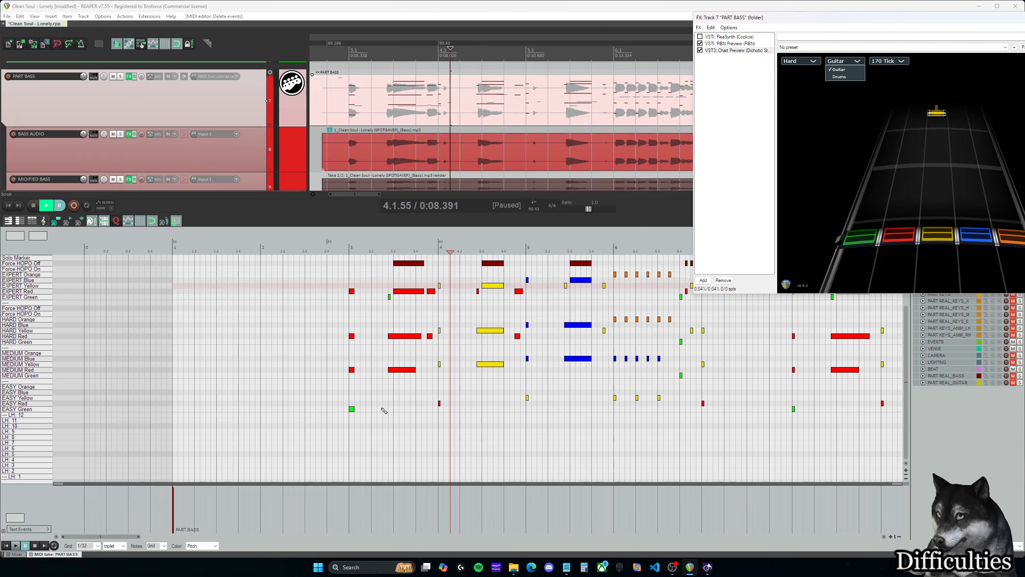
scroll(404, 412, up, 3)
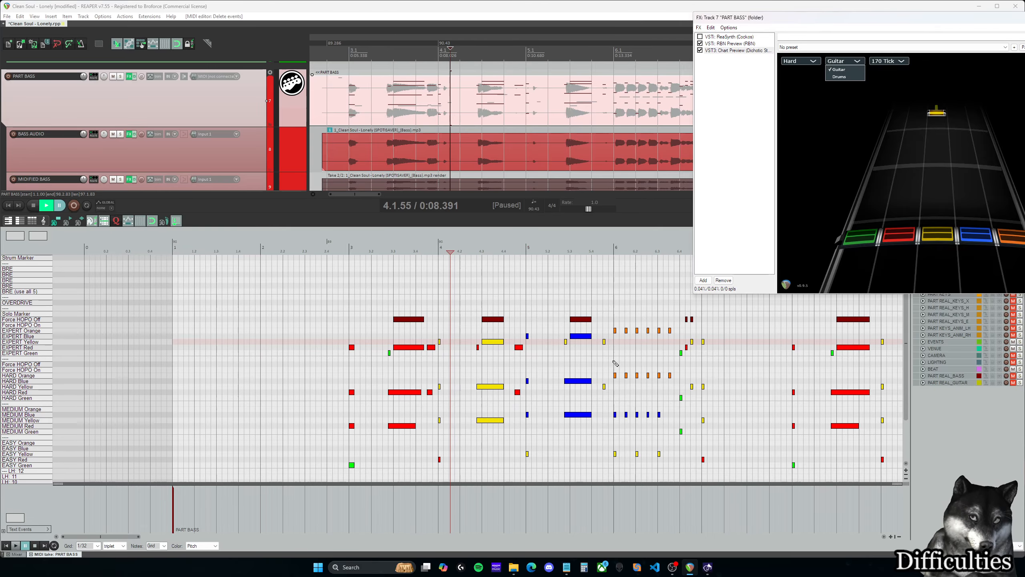
click(688, 394)
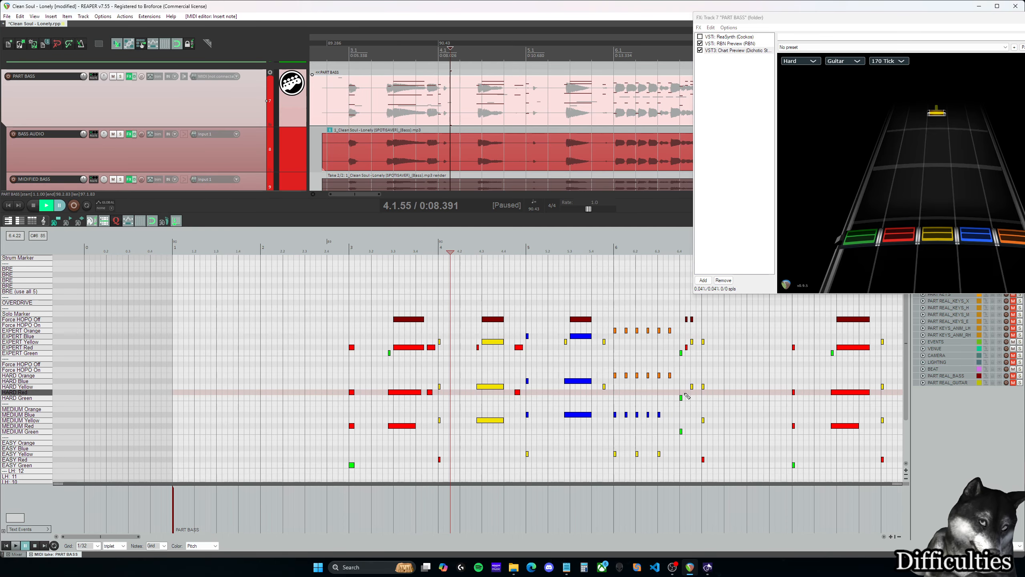
key(ctrl+v)
key(Delete)
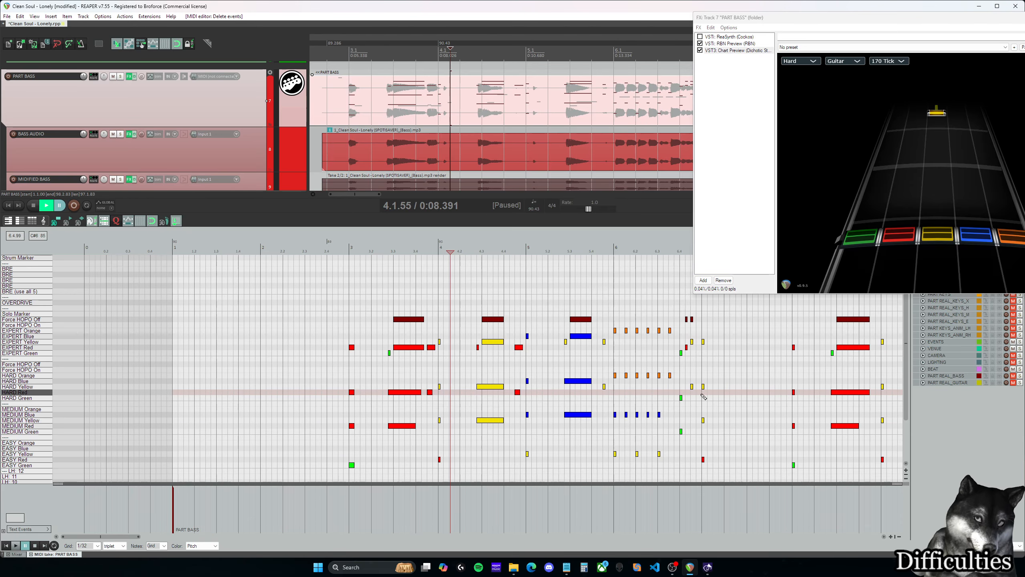
key(alt+Tab)
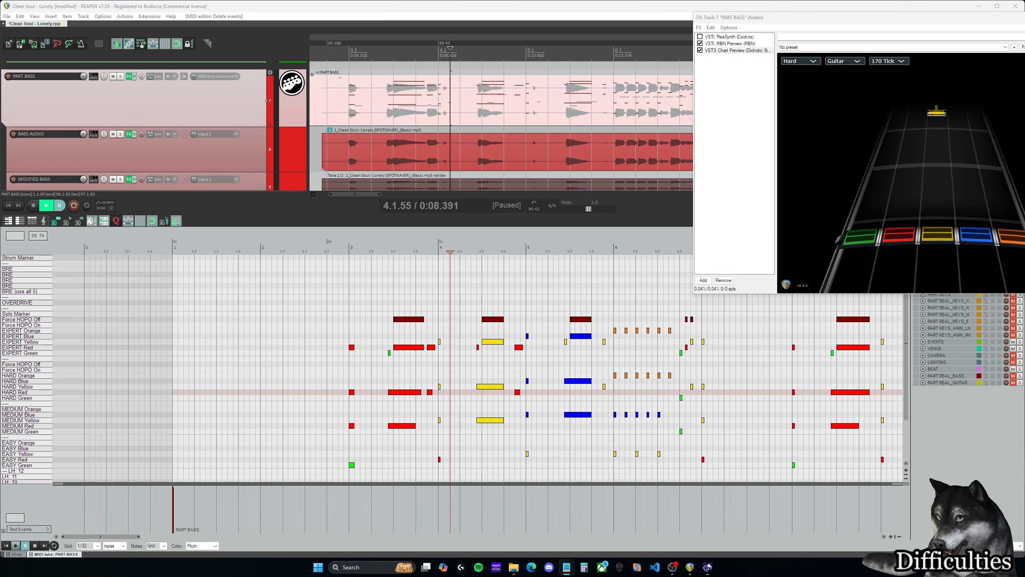
- Play back the bass part from measure 6 in the Hard preview
scroll(316, 357, up, 1)
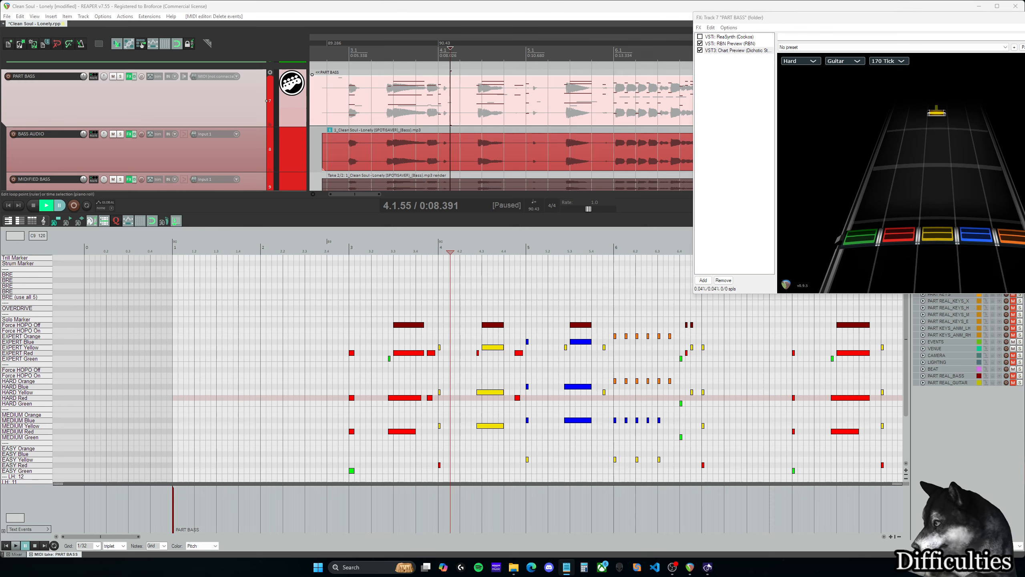
click(615, 257)
drag(89, 537, 106, 538)
key(space)
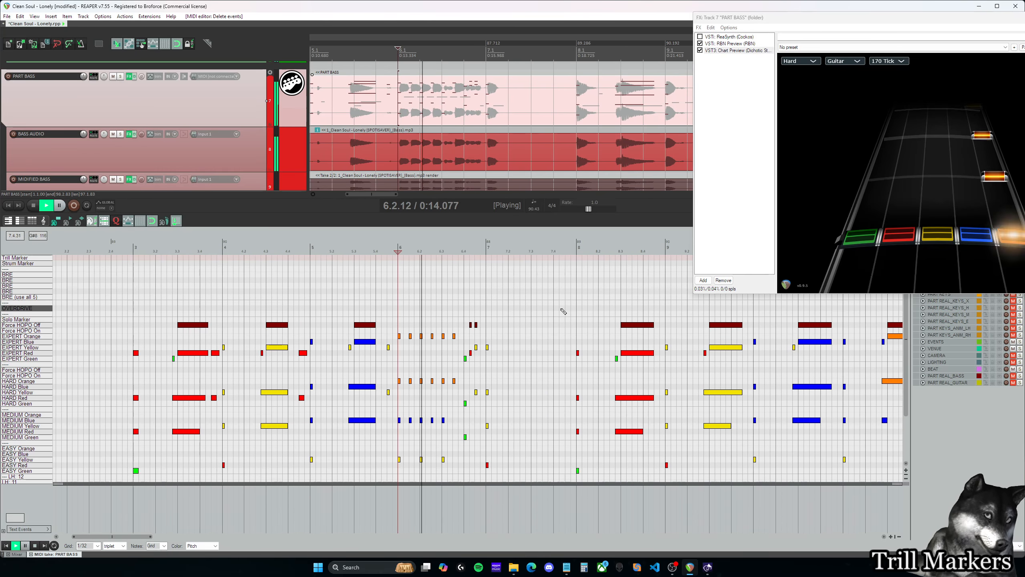
key(space)
- Fill the Expert Orange lane with back-to-back 1/32 triplet notes from measure 6 to just past beat 6.2
scroll(417, 319, up, 3)
scroll(417, 318, up, 2)
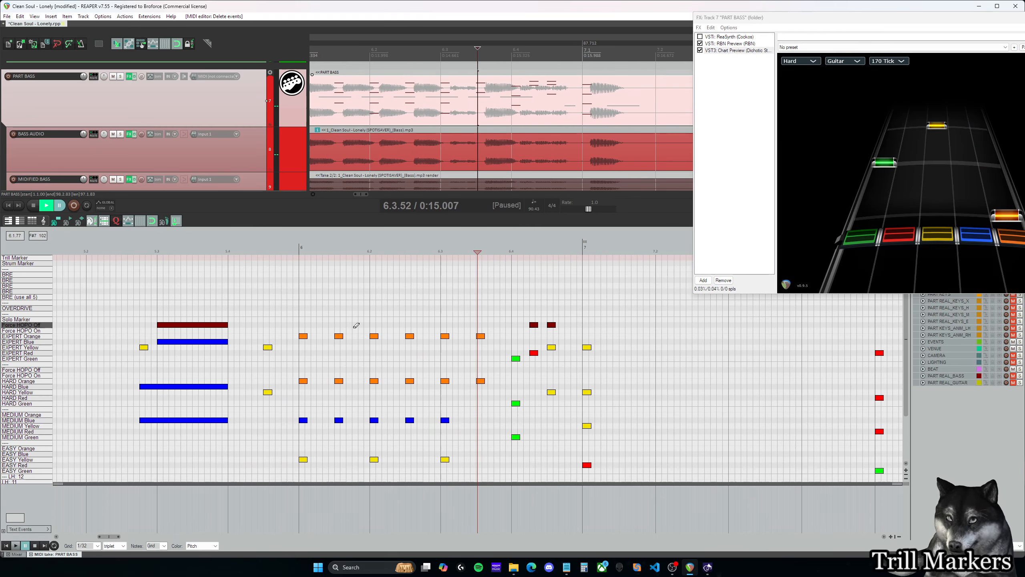
double_click(303, 336)
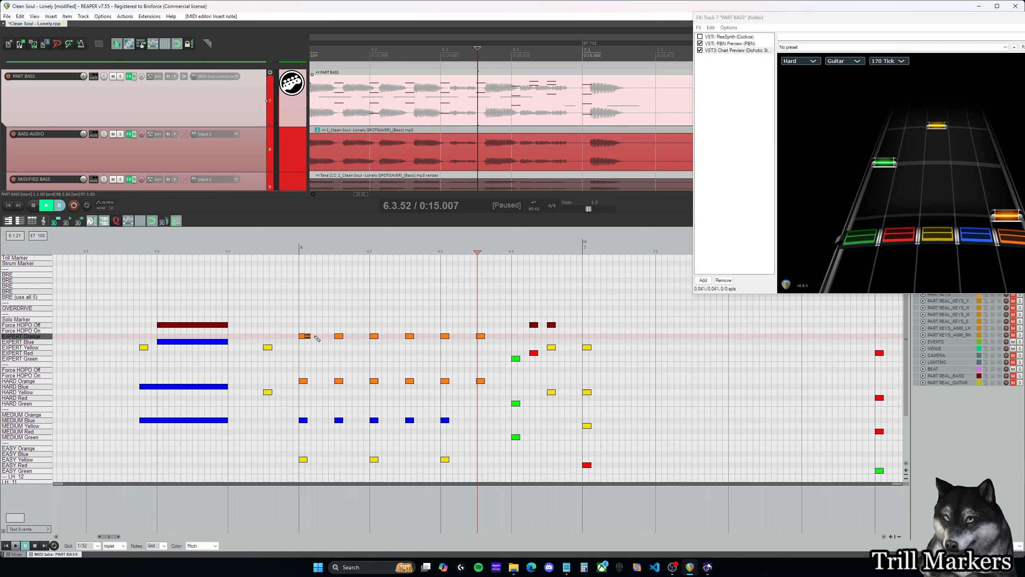
click(300, 314)
click(446, 337)
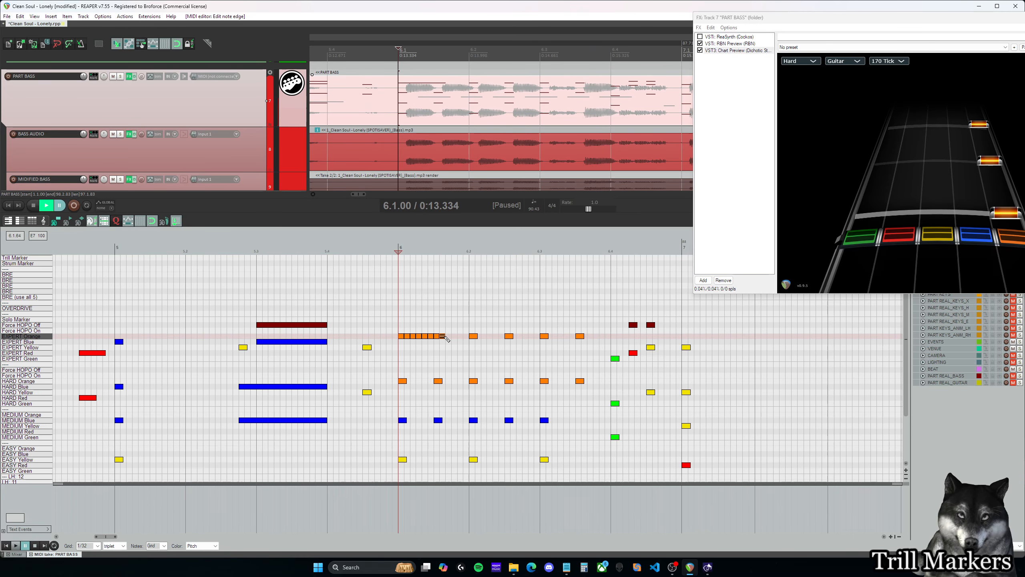
click(467, 336)
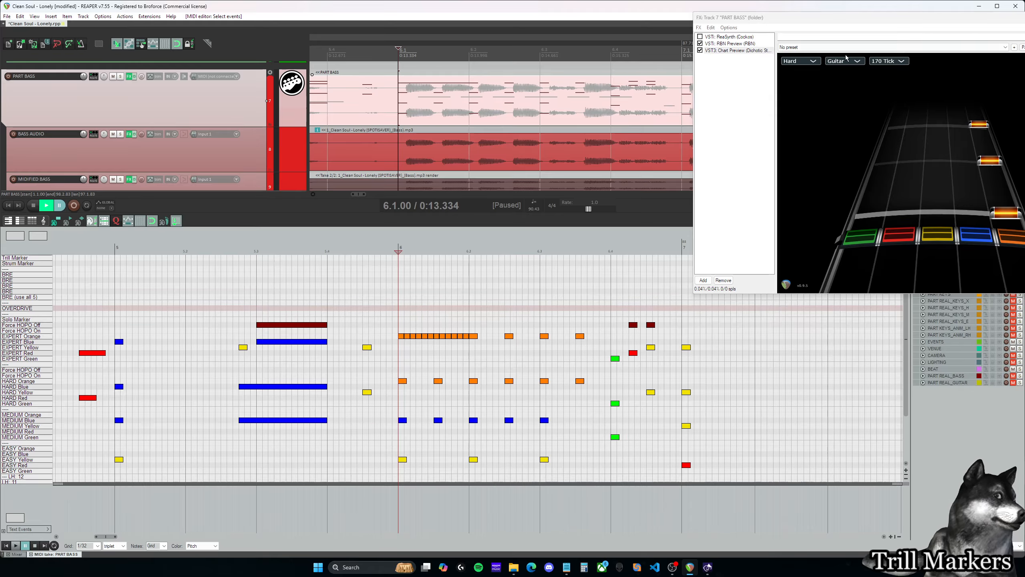
- Set the Chart Preview to Expert and cover the whole Expert Orange run at measure 6 with a Trill Marker
click(801, 61)
click(791, 93)
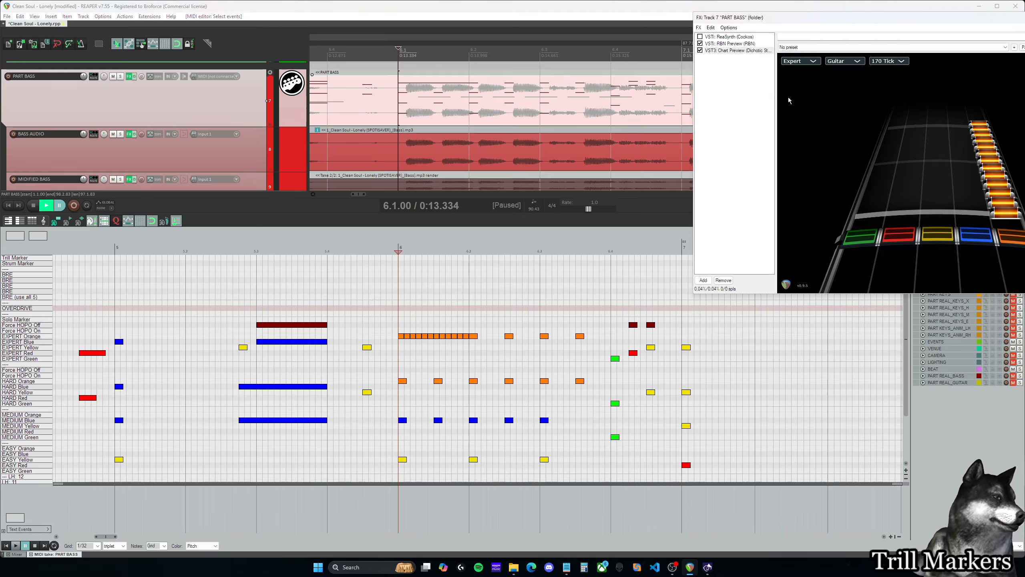
drag(400, 259, 480, 259)
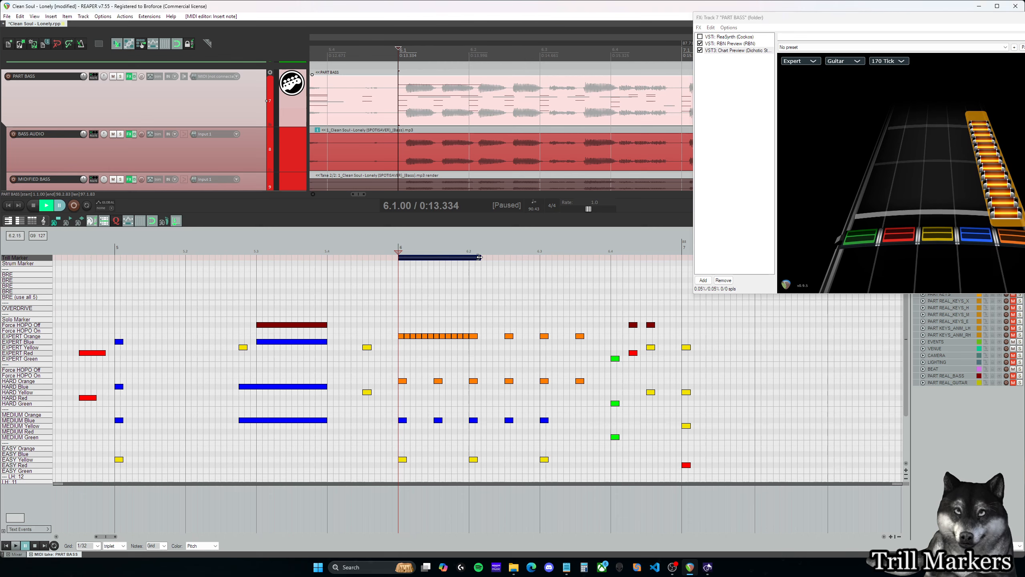
click(477, 336)
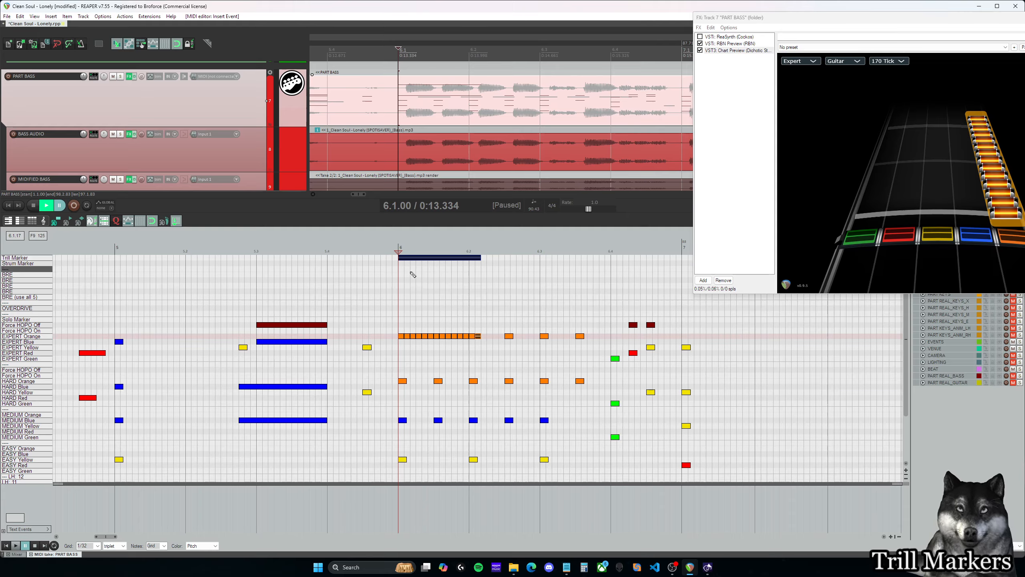
- Try the marker over the orange run in the Strum Marker lane and return it to the Trill Marker lane
click(421, 263)
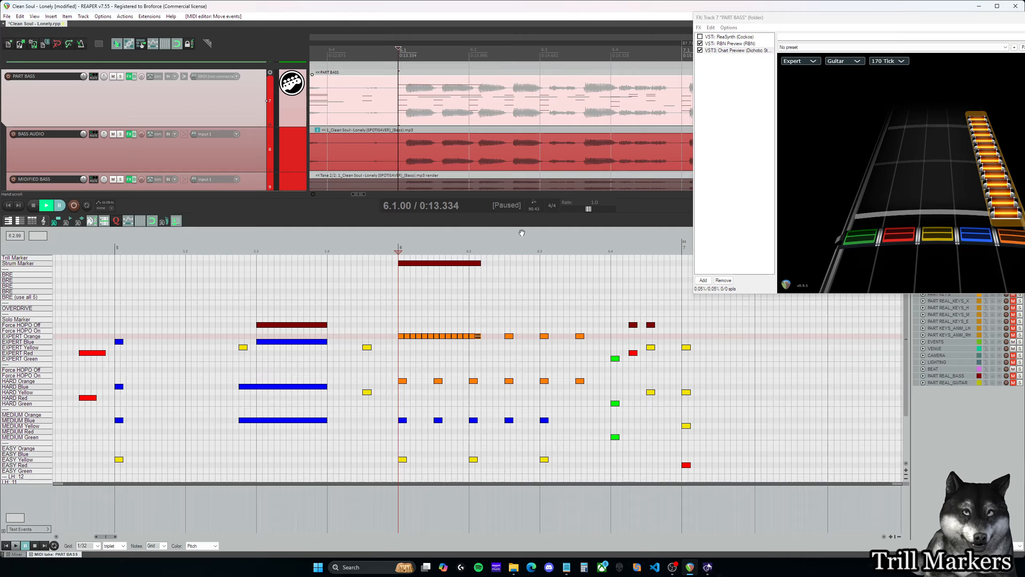
drag(431, 263, 431, 257)
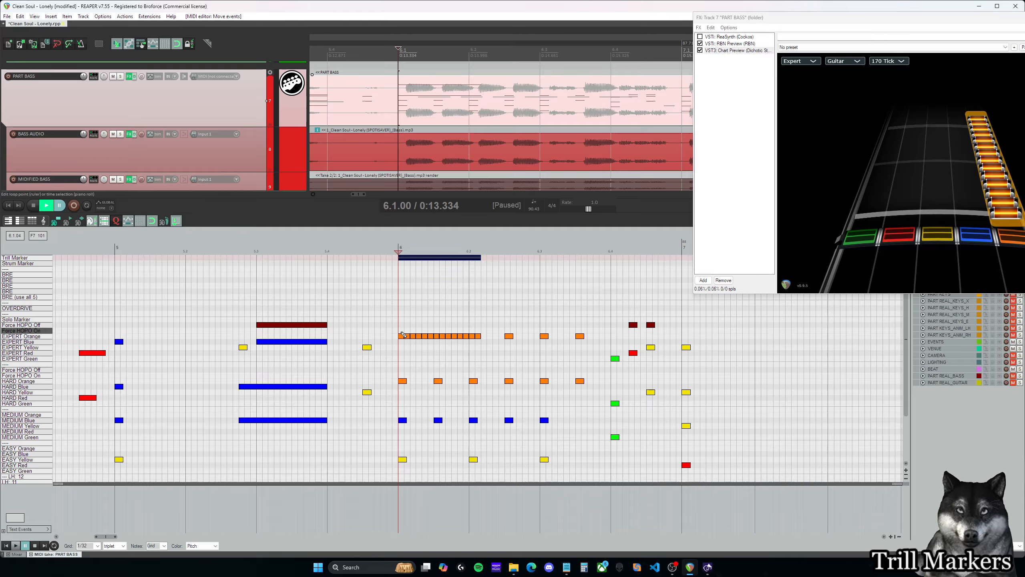
- Rearrange the run under the Trill Marker so its notes alternate between Expert Blue and Expert Orange, starting on Blue
drag(407, 336, 478, 330)
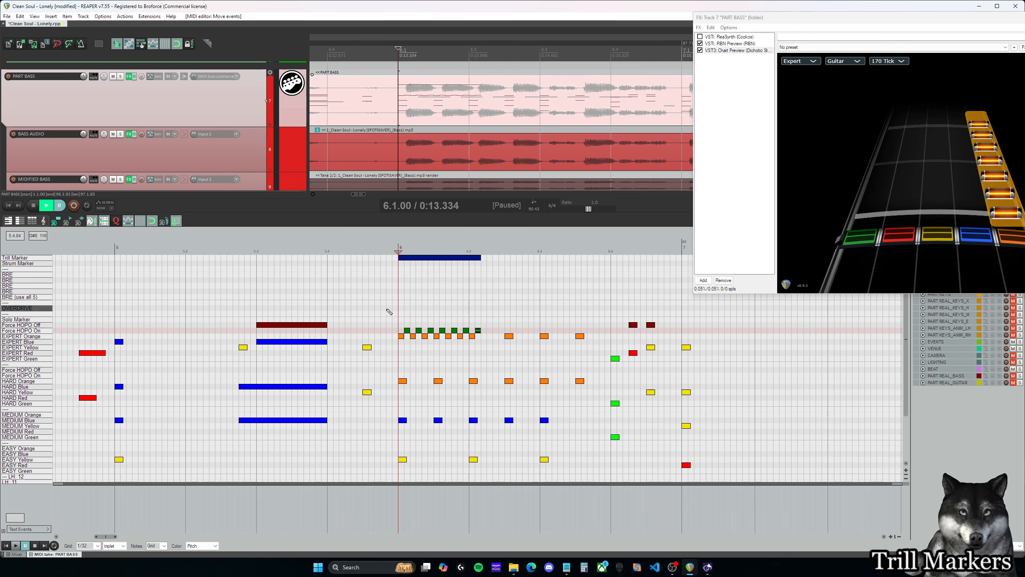
drag(392, 326, 434, 338)
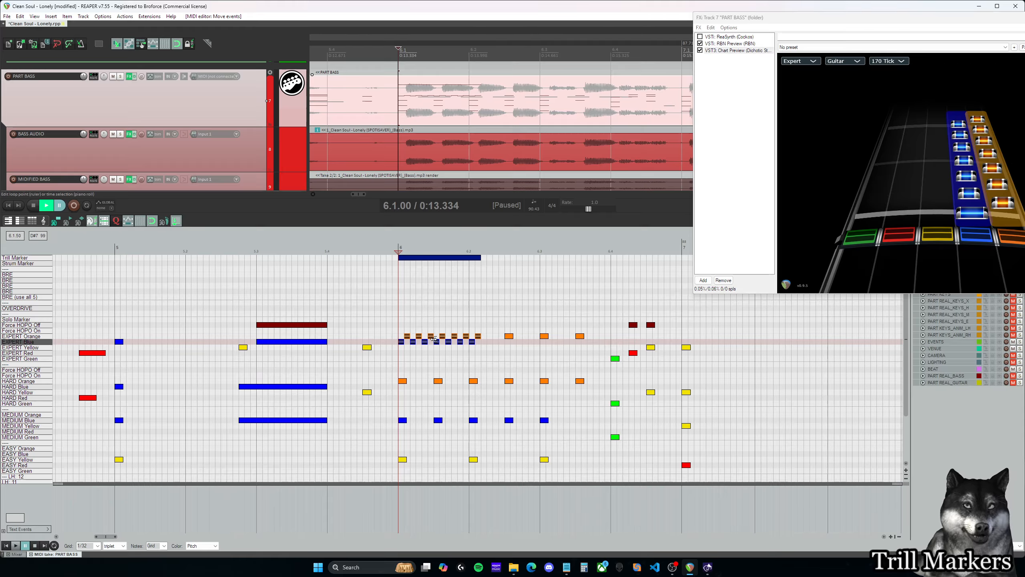
click(401, 338)
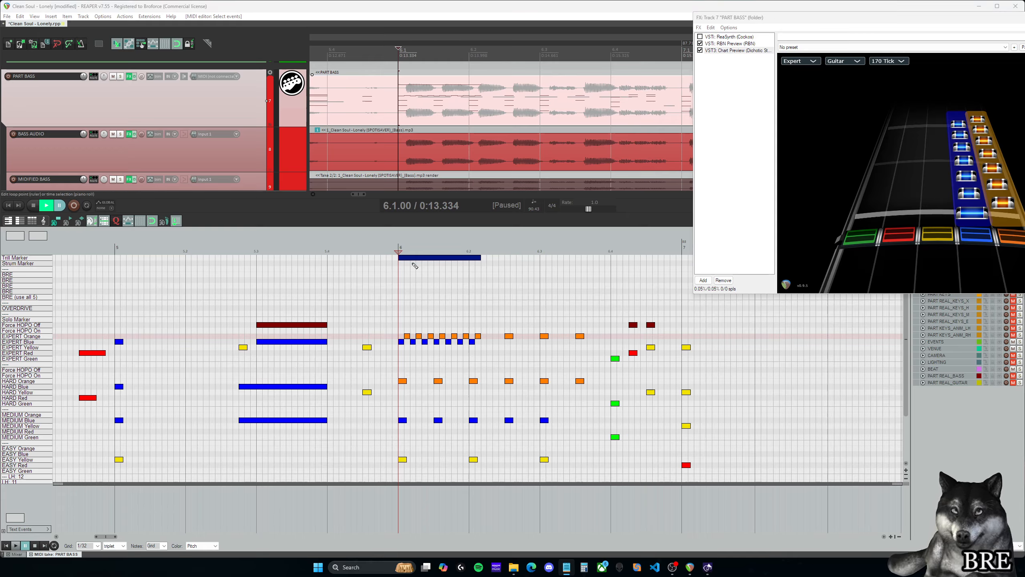
- Replace the Trill Marker with BRE markers of the same length in all five BRE lanes over the run
mouse_move(408, 258)
mouse_down()
mouse_move(411, 274)
mouse_move(479, 281)
mouse_up()
mouse_move(401, 285)
mouse_down()
mouse_move(478, 287)
mouse_move(456, 299)
mouse_up()
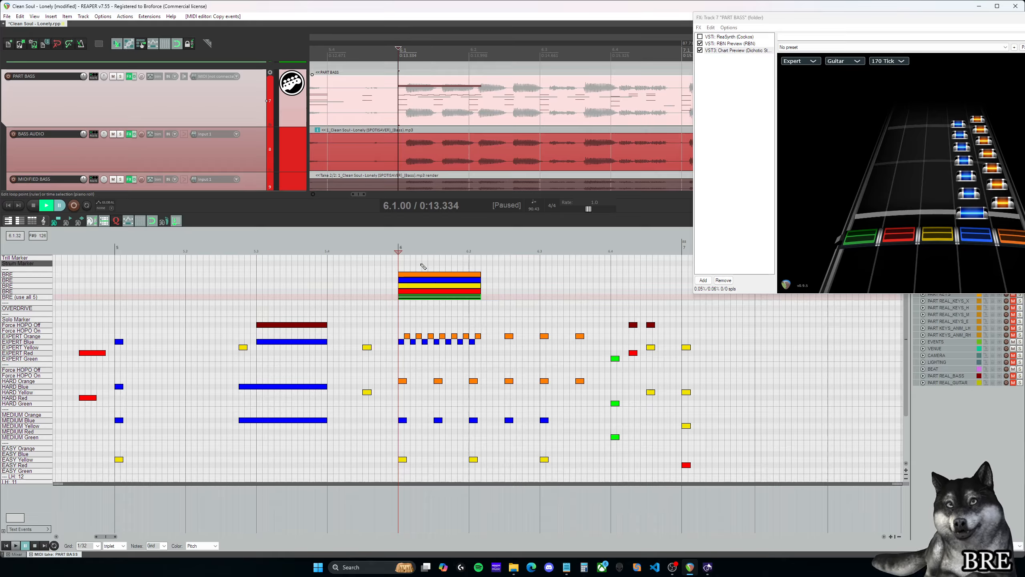
click(401, 258)
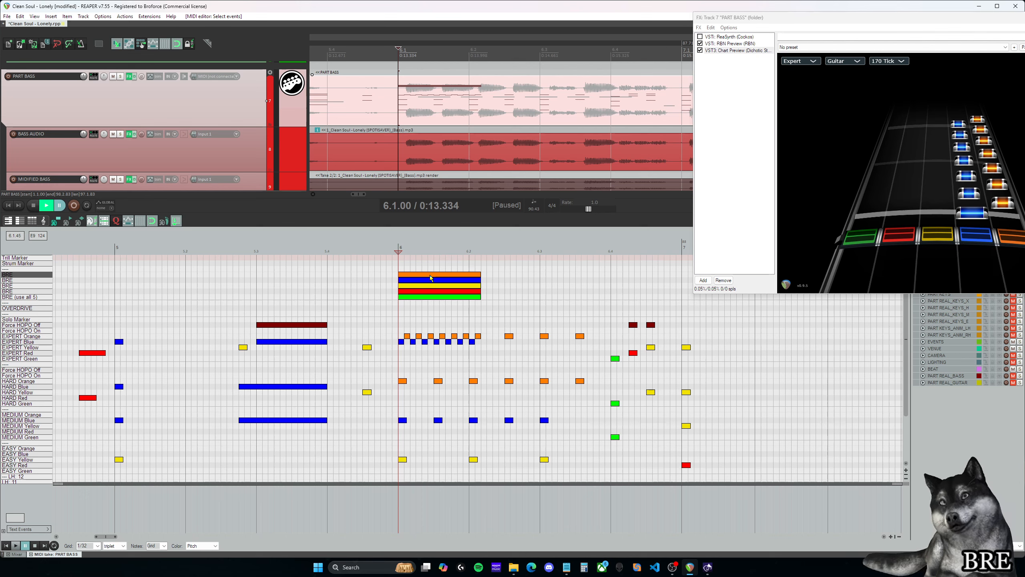
click(403, 325)
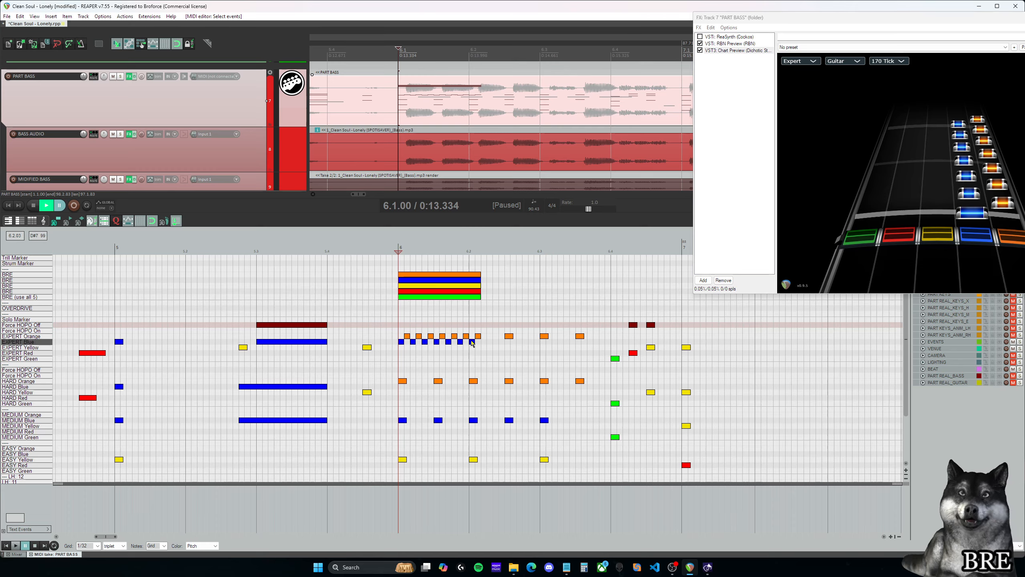
drag(482, 347, 383, 317)
key(Delete)
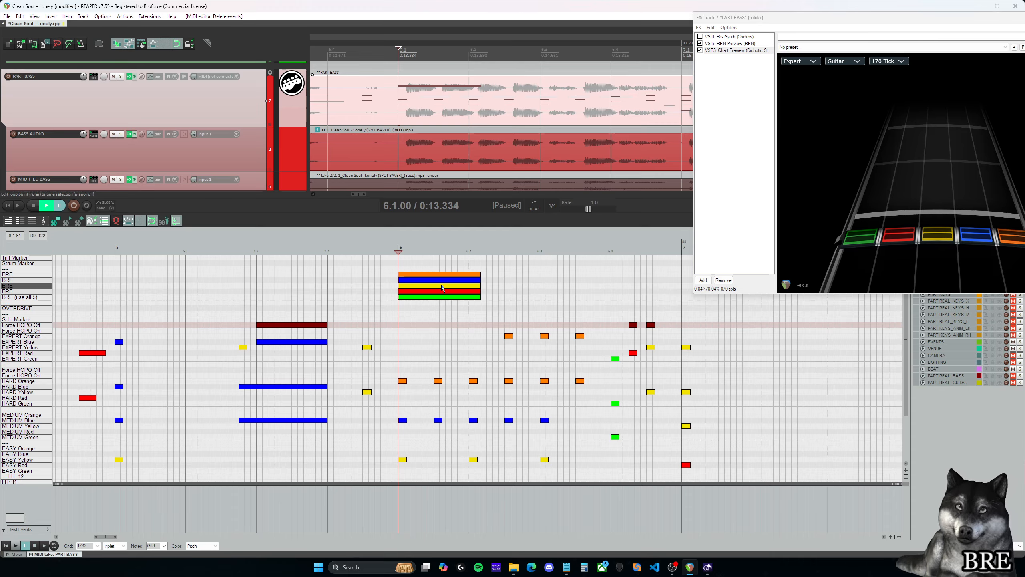
click(402, 336)
drag(459, 354, 393, 321)
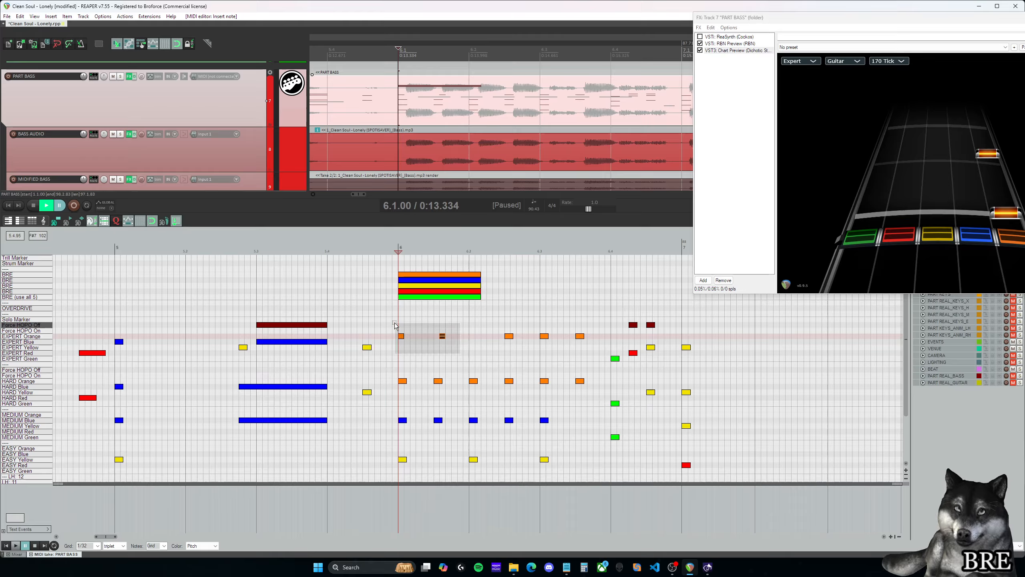
key(Delete)
key(ctrl+z)
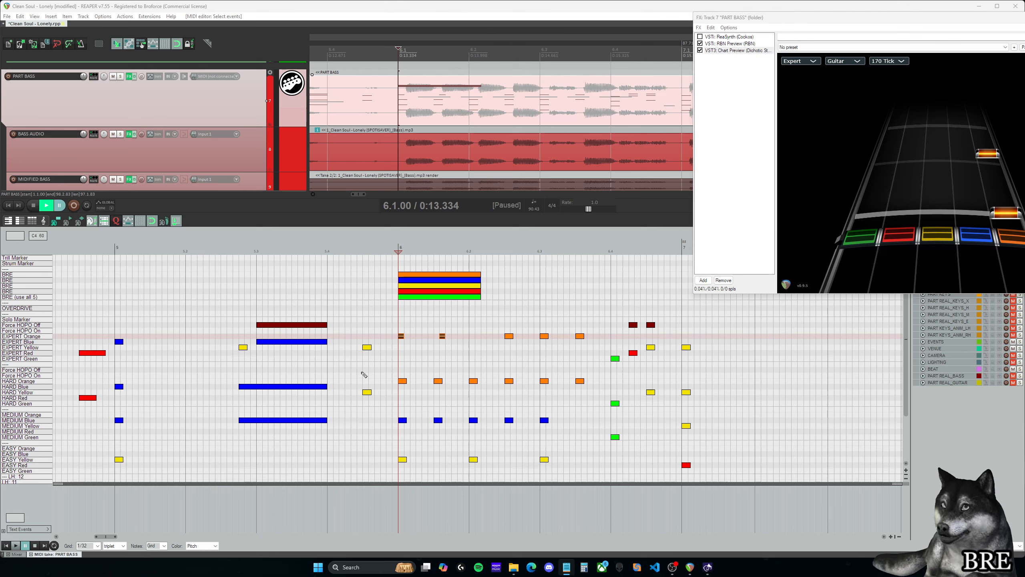
drag(466, 347, 446, 325)
click(451, 326)
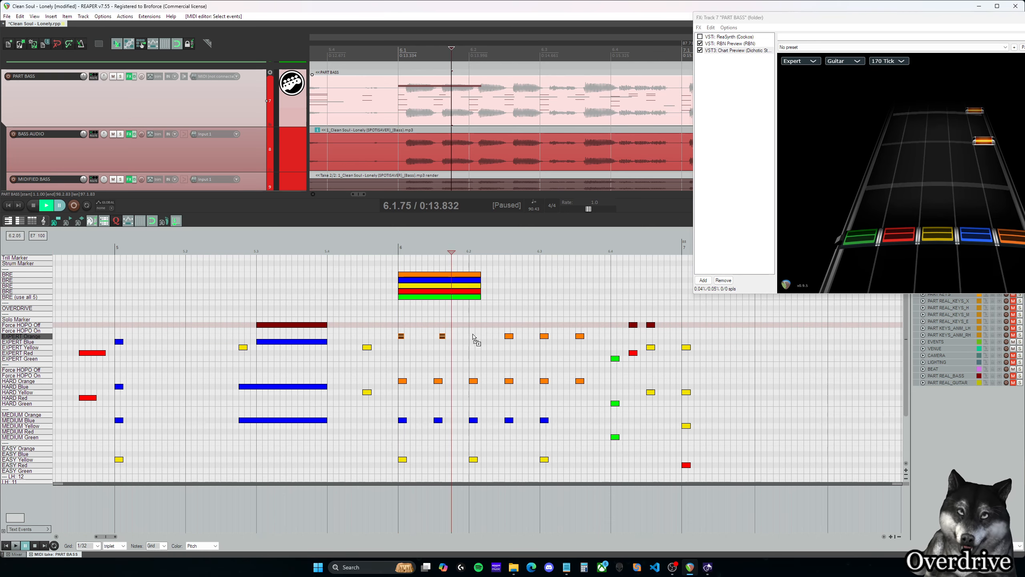
key(ctrl+z)
key(ctrl+z)
key(ctrl+z)
key(ctrl+z)
key(ctrl+z)
key(ctrl+z)
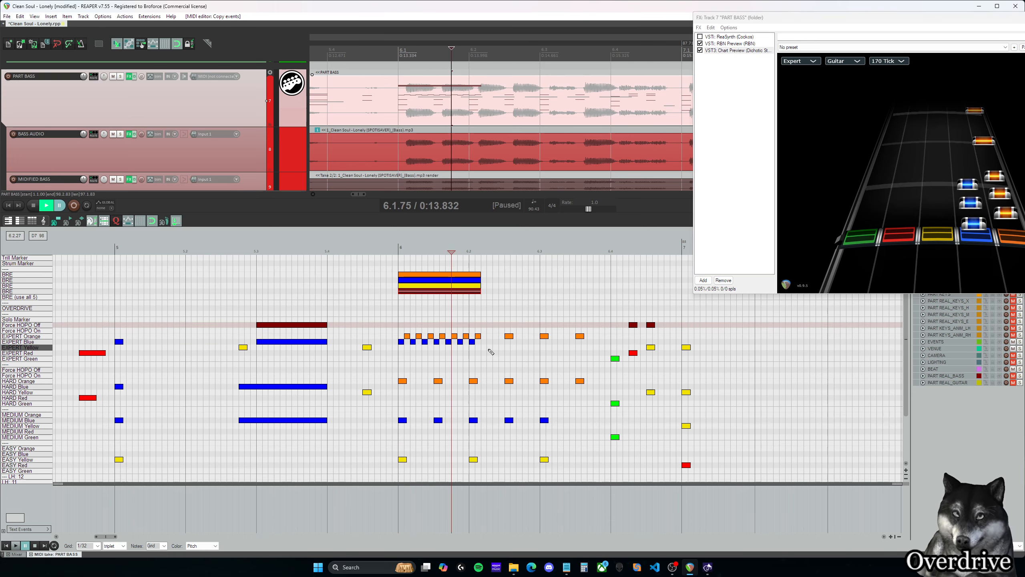
- Clear the alternating Expert run and its BRE markers at measure 6, and copy three orange notes back into the Expert Orange lane
drag(487, 348, 396, 260)
key(Delete)
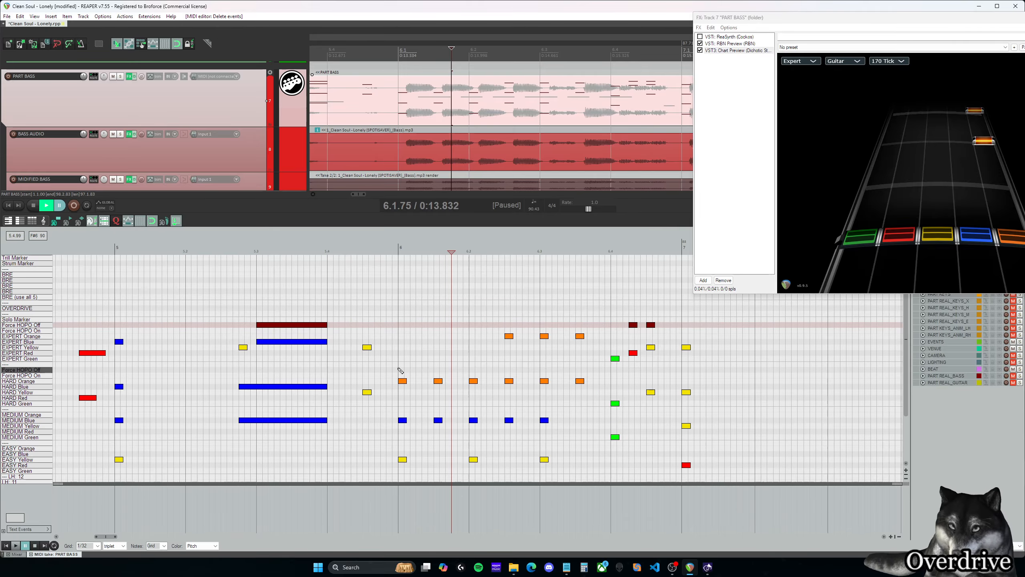
drag(399, 369, 401, 336)
- Set the grid type to straight and play back the restored orange run from measure 6
click(114, 546)
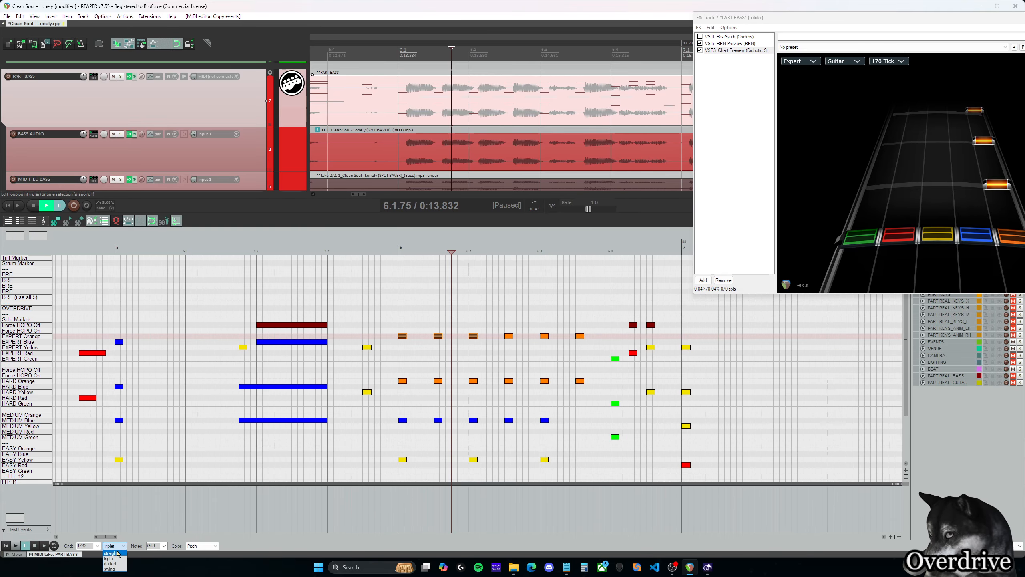
click(111, 551)
click(398, 304)
key(space)
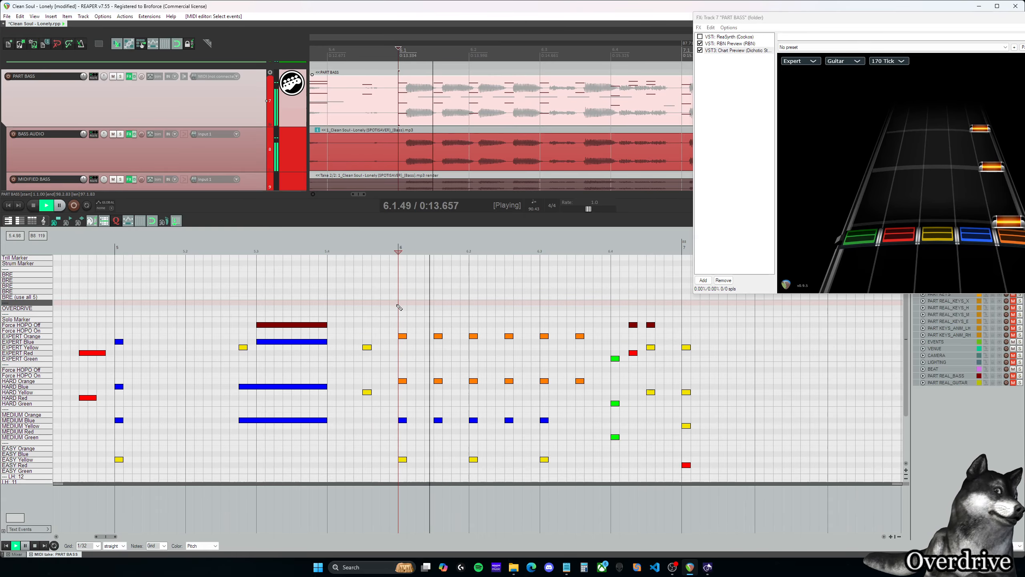
scroll(394, 303, down, 4)
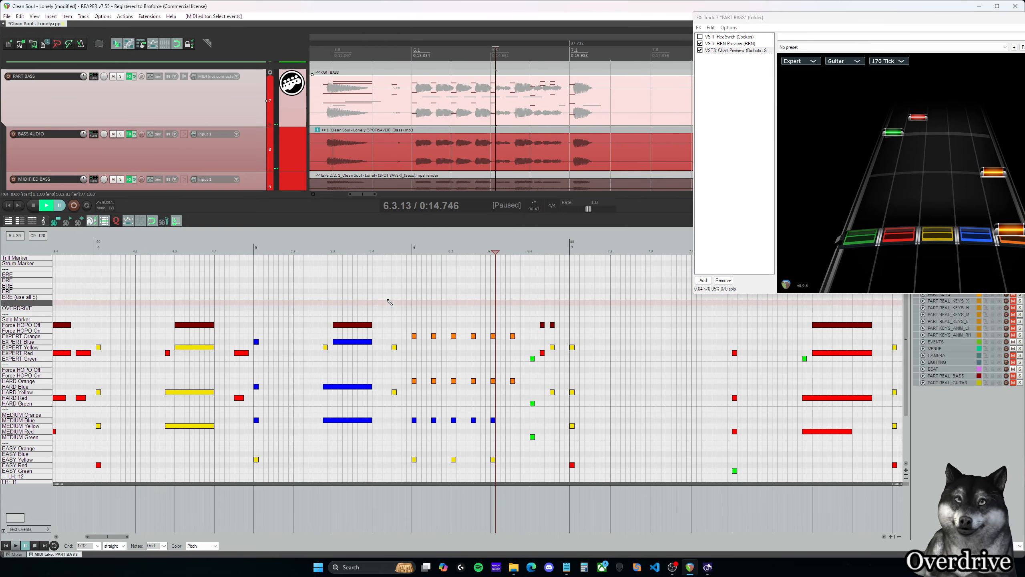
key(space)
- Look over the bass chart across the whole song, checking the OVERDRIVE lane against the note patterns
scroll(412, 299, down, 2)
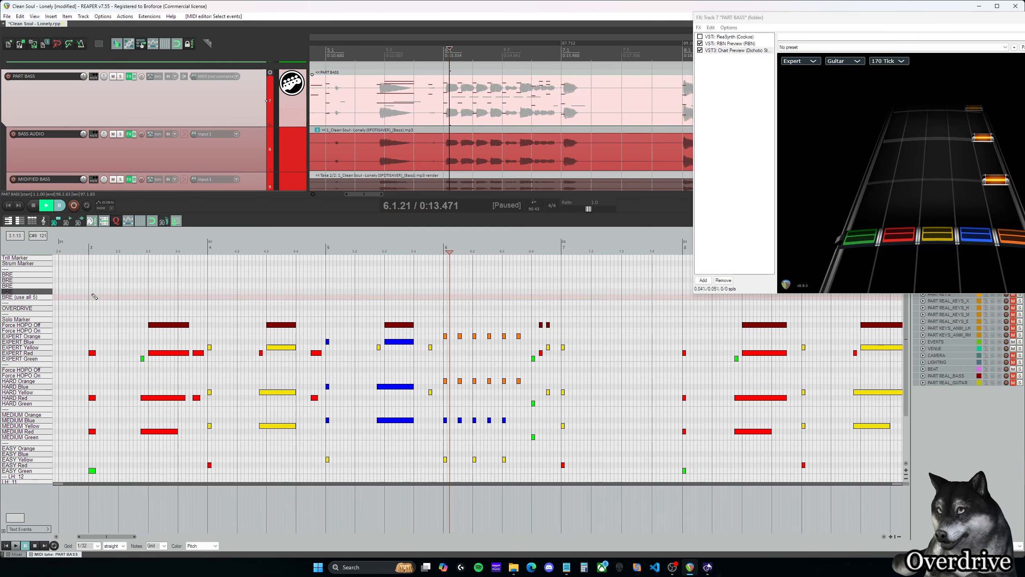
scroll(101, 307, down, 4)
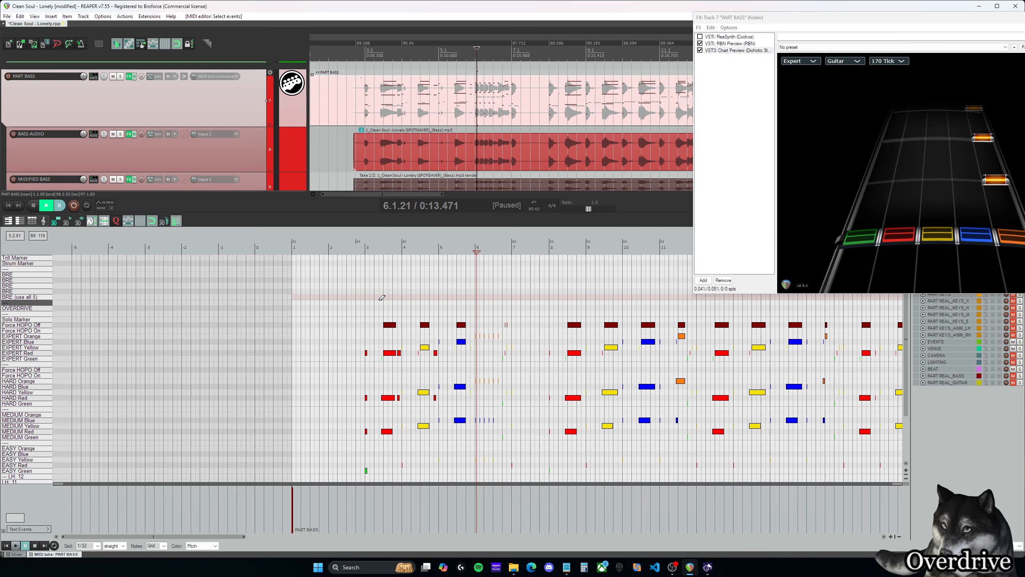
scroll(250, 304, right, 6)
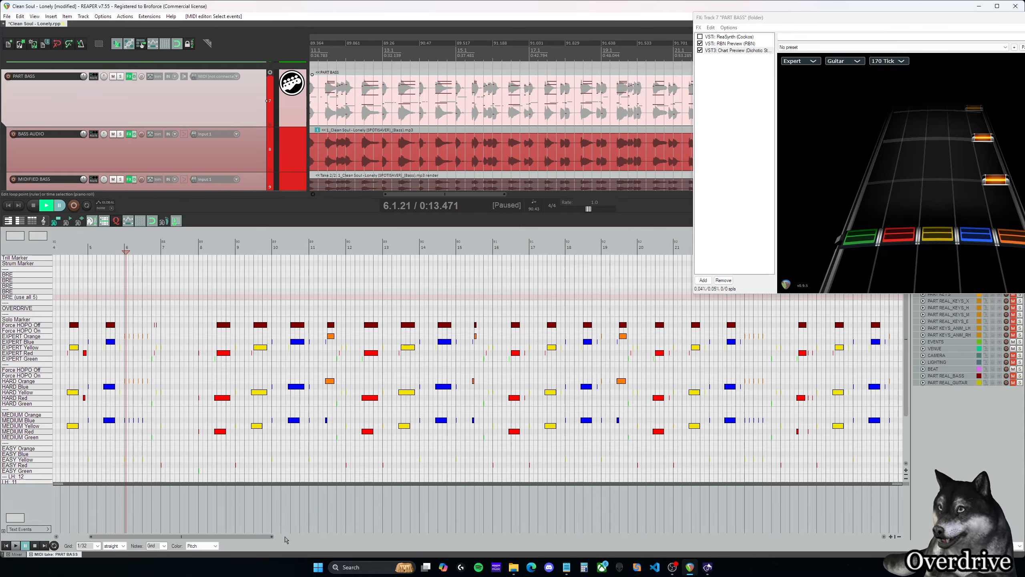
scroll(390, 410, down, 6)
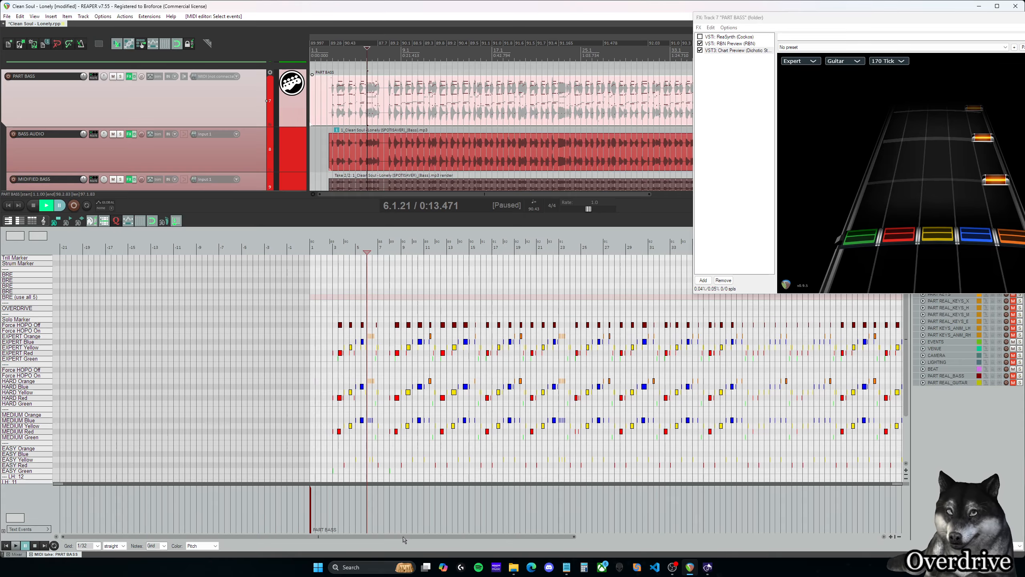
scroll(404, 539, right, 5)
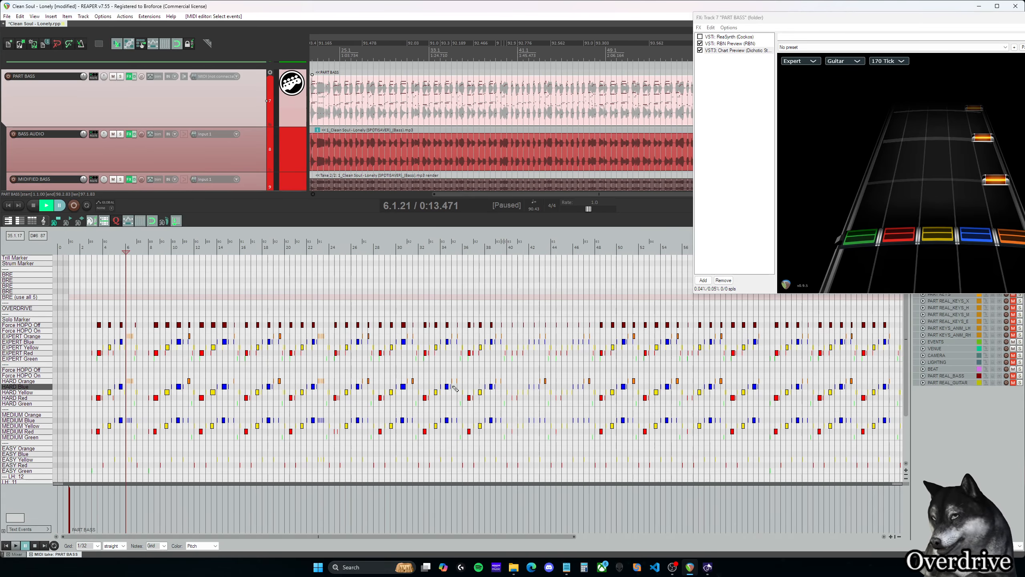
scroll(536, 533, right, 1)
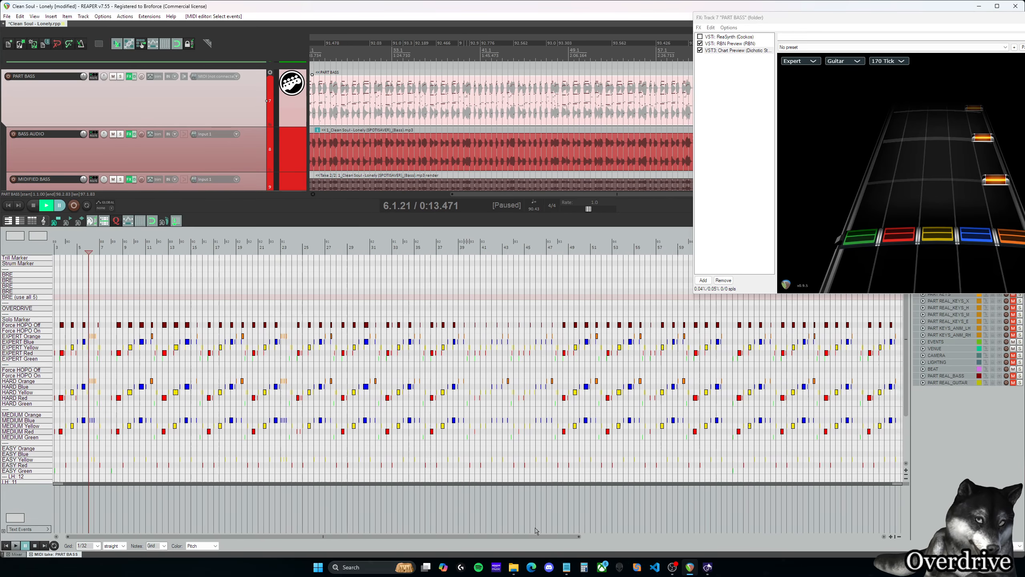
drag(536, 531, 517, 528)
scroll(313, 338, up, 4)
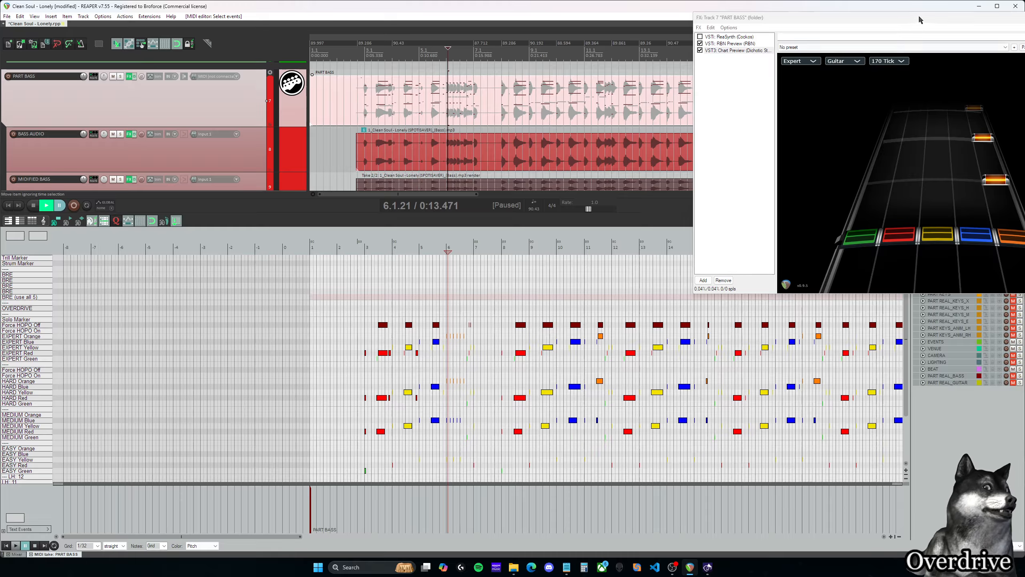
- Move the Chart Preview window off the track list side and open the PART GUITAR chart in the MIDI editor
drag(920, 19, 686, 17)
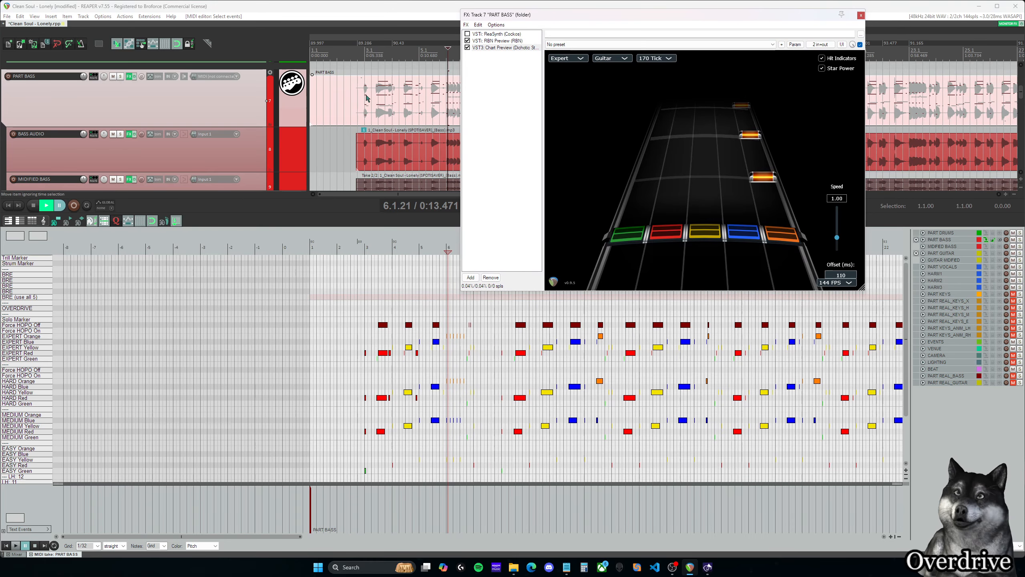
scroll(376, 142, up, 1)
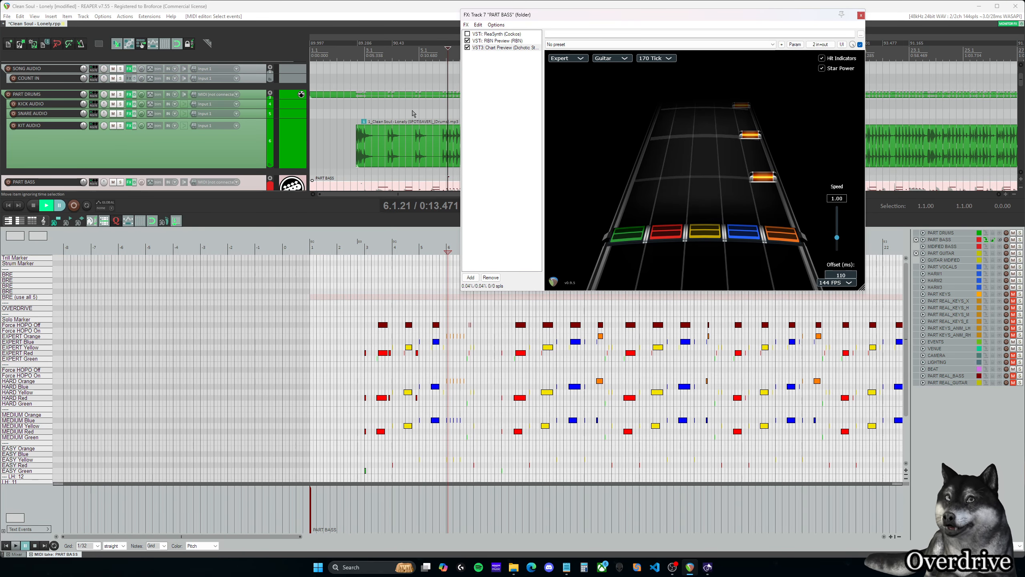
scroll(413, 113, down, 2)
scroll(412, 146, down, 1)
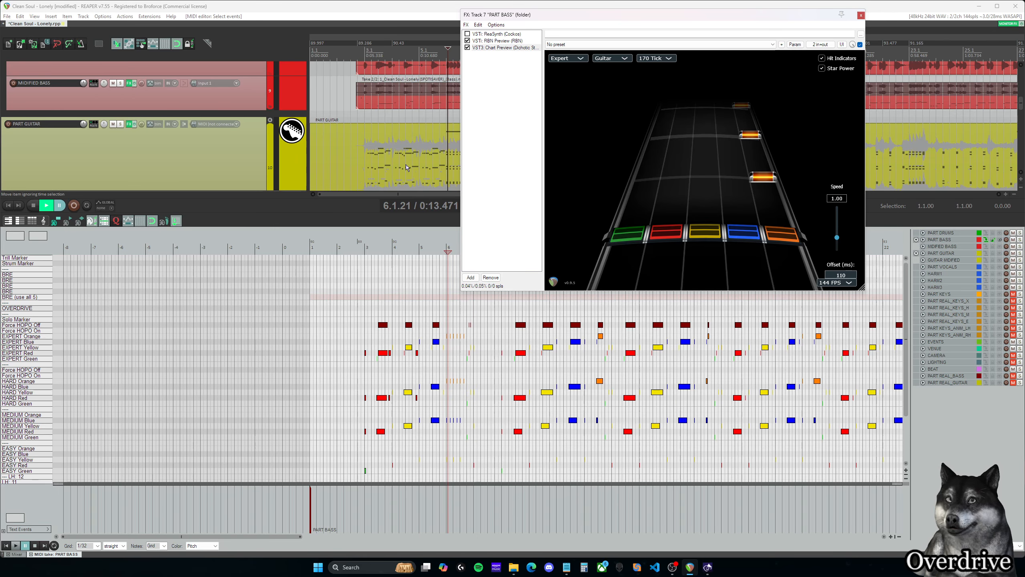
click(409, 140)
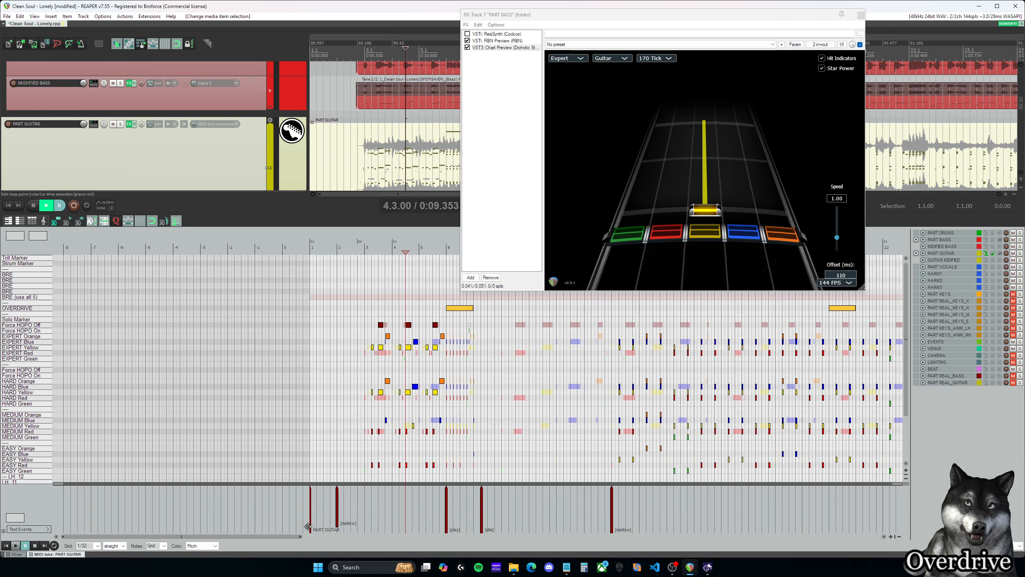
drag(273, 537, 279, 538)
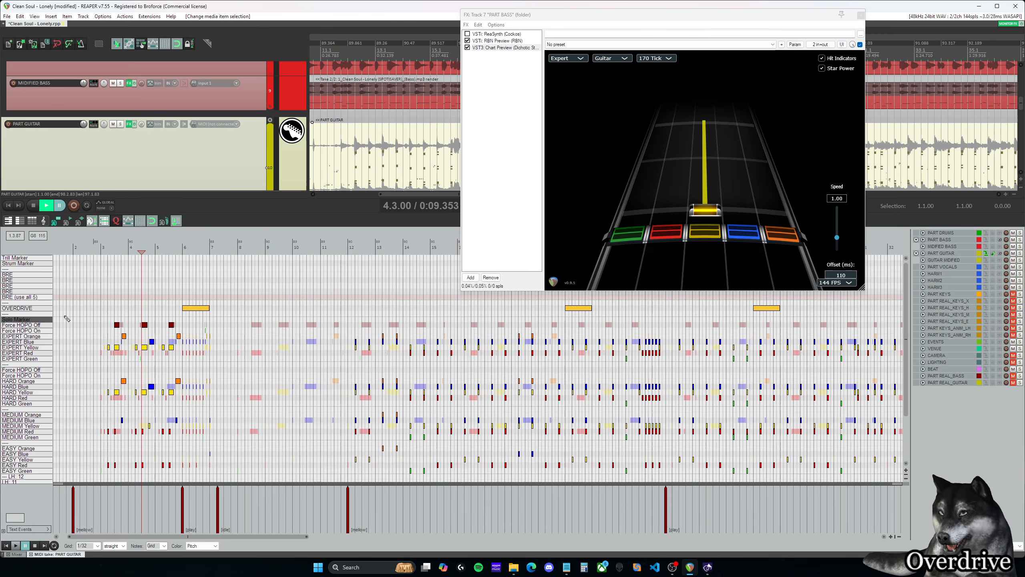
- Select all the guitar's OVERDRIVE phrases and examine how they are spaced across the song
click(40, 310)
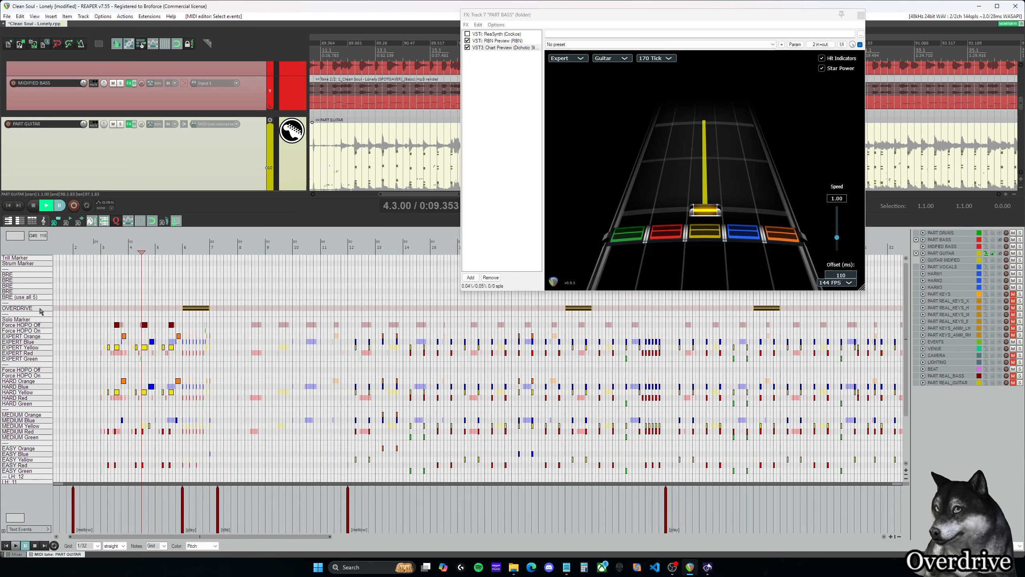
scroll(247, 290, down, 10)
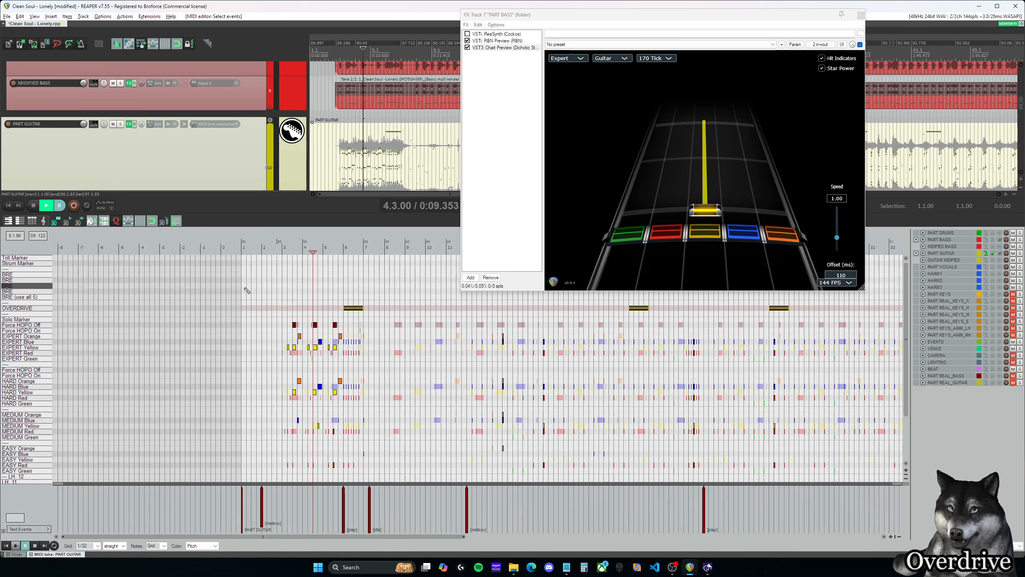
scroll(247, 291, down, 3)
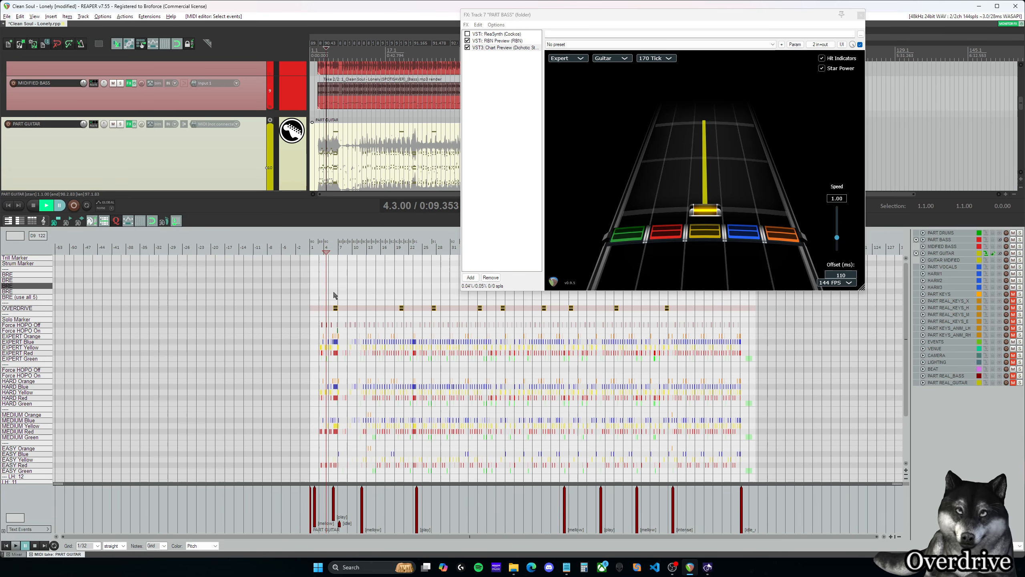
scroll(336, 296, up, 10)
drag(180, 540, 204, 540)
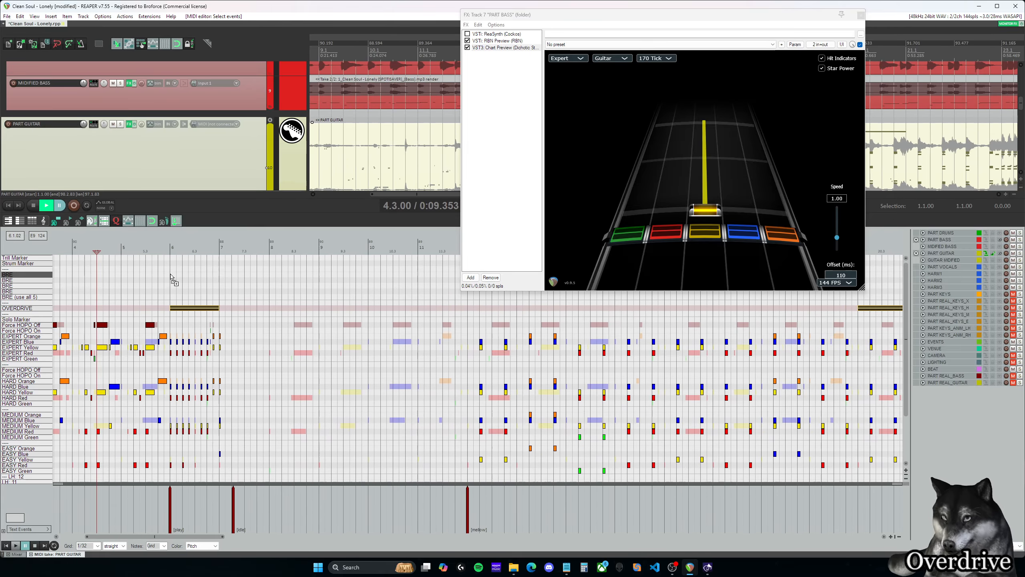
- Return to the PART BASS chart in the MIDI editor and place the edit cursor at the start of measure 6
scroll(338, 151, down, 4)
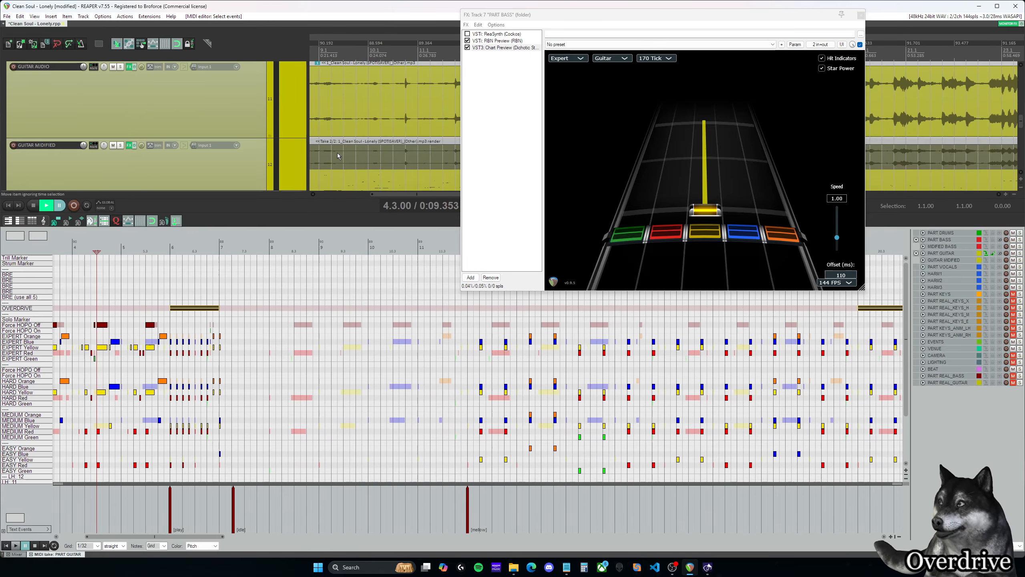
scroll(338, 152, up, 3)
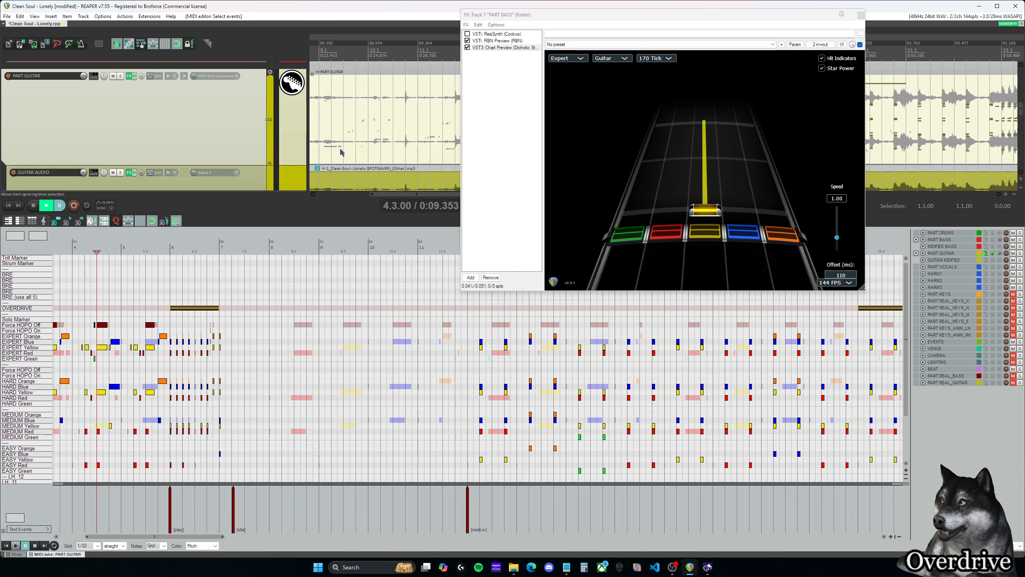
scroll(341, 151, up, 3)
click(355, 108)
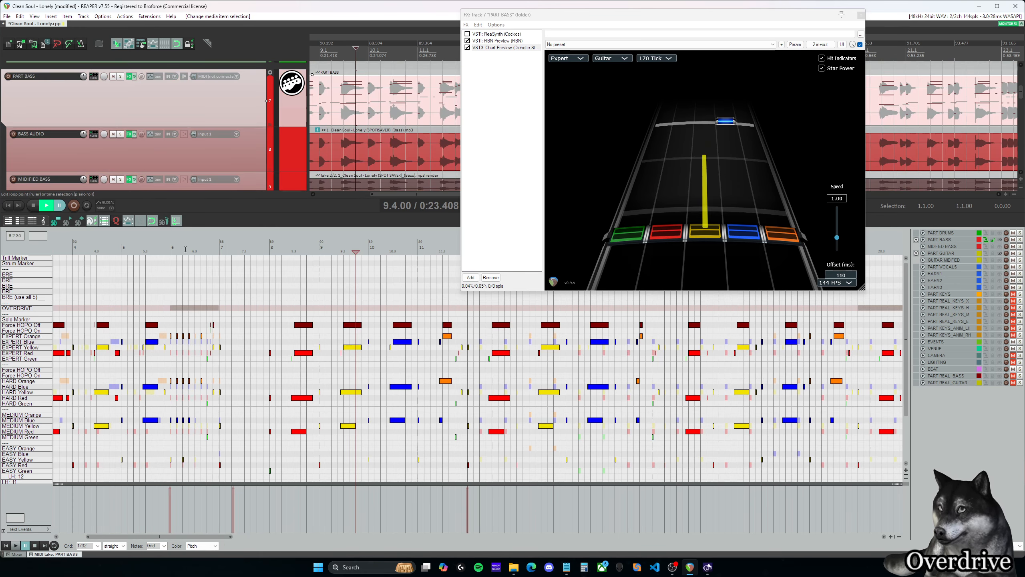
click(171, 246)
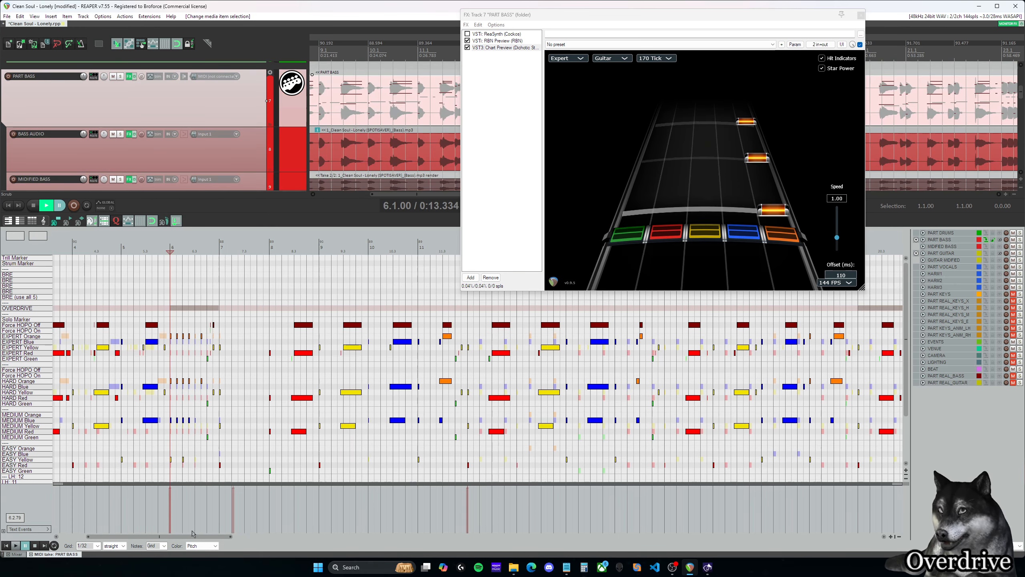
- Shrink the Chart Preview window and place it clear of the MIDI editor's track list
scroll(254, 285, left, 2)
drag(751, 15, 790, 14)
drag(903, 289, 815, 227)
drag(767, 17, 845, 17)
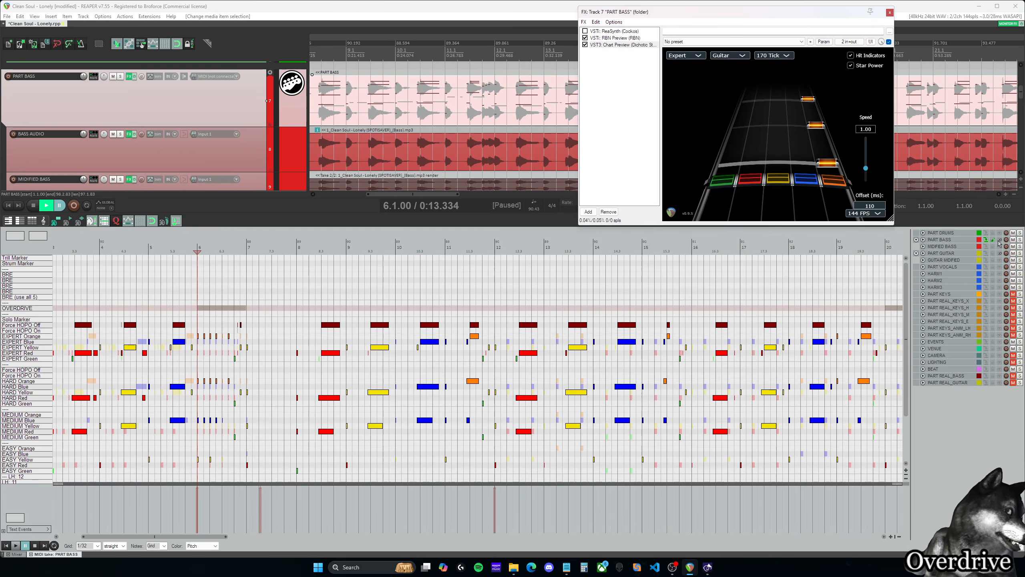
- Show the PART DRUMS notes behind the bass chart and compare the drum and guitar OVERDRIVE phrases through the song
click(1000, 255)
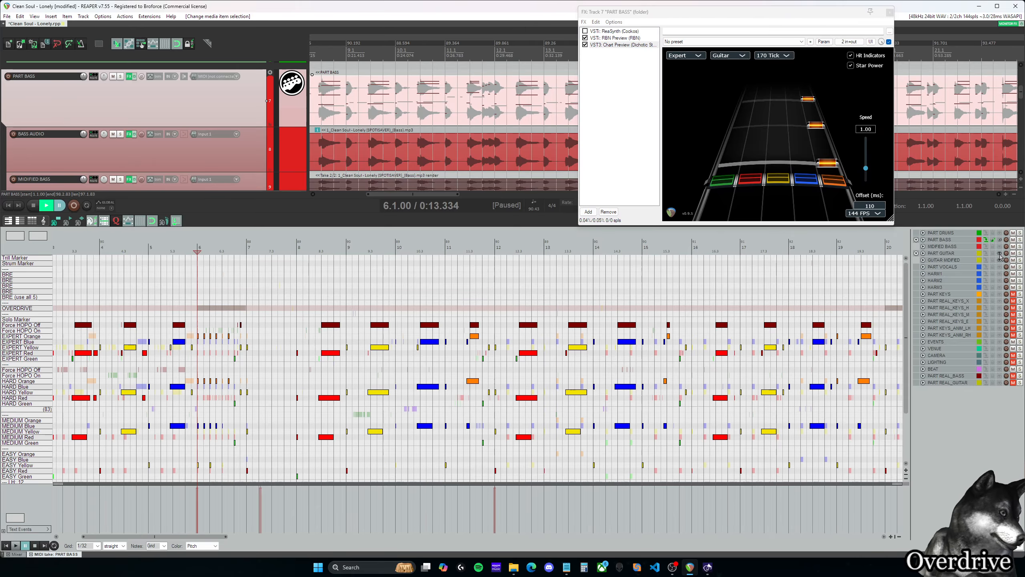
click(1000, 254)
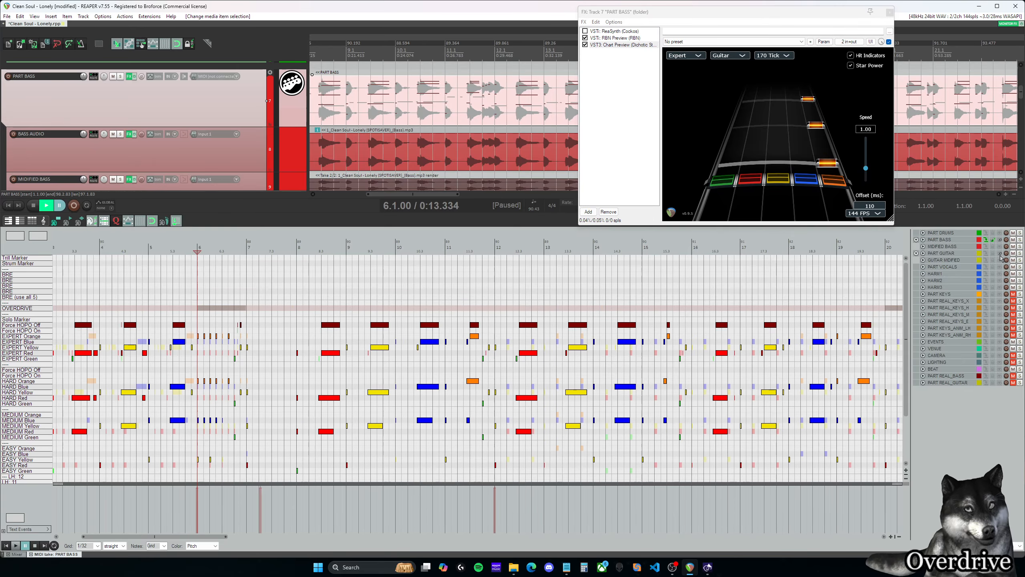
drag(204, 536, 198, 537)
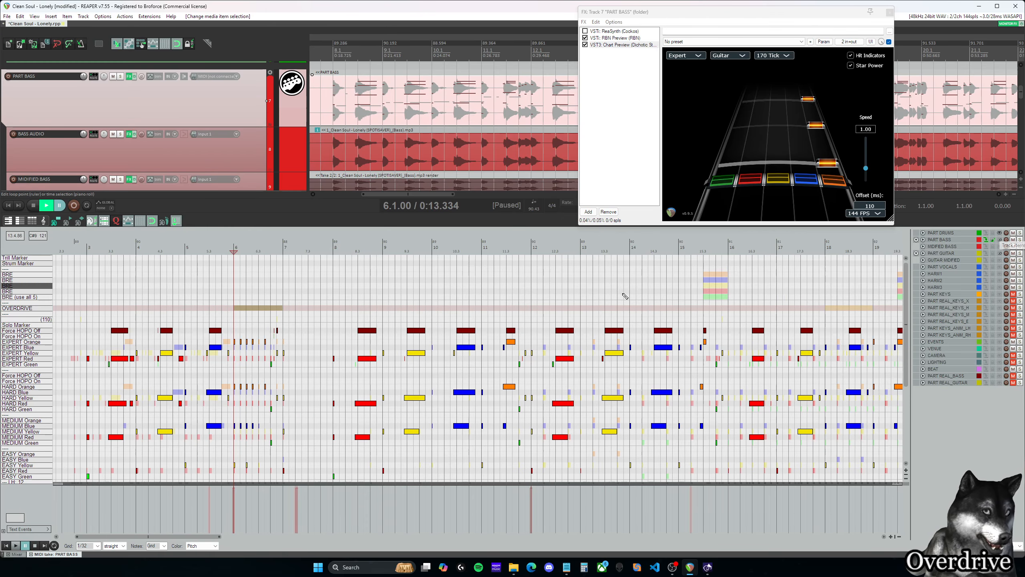
scroll(465, 315, right, 8)
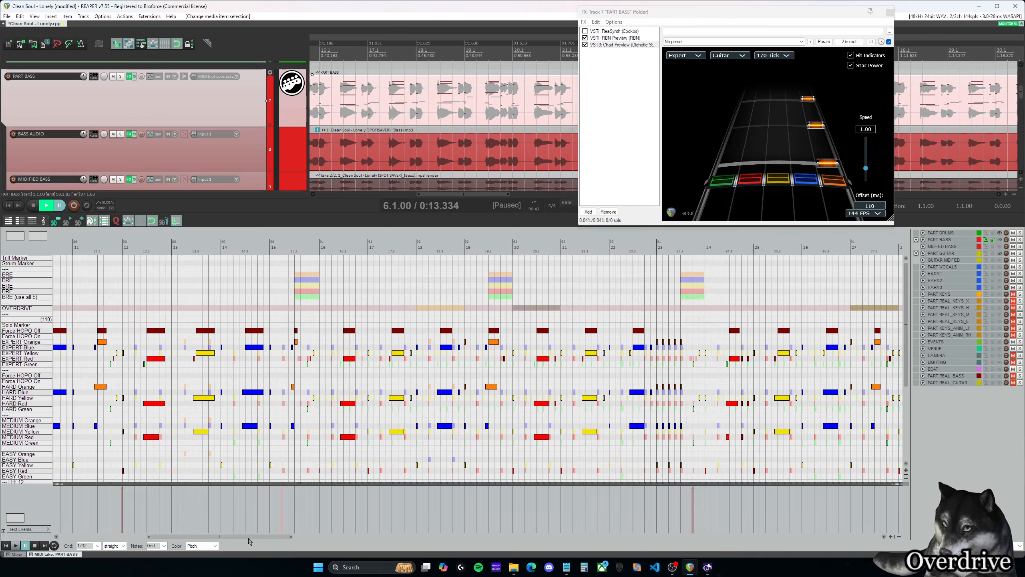
scroll(225, 539, left, 3)
scroll(224, 539, right, 2)
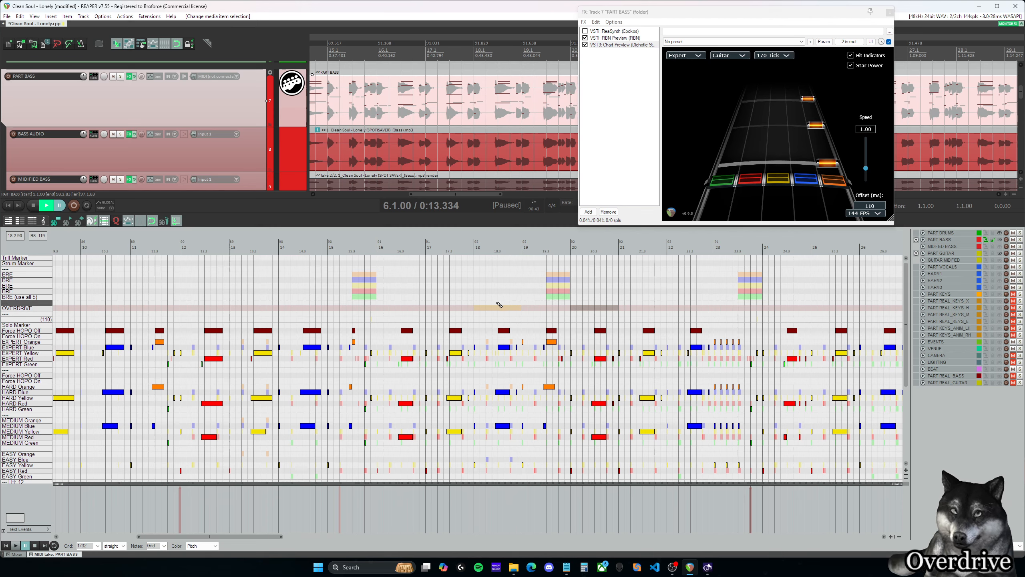
- Try a bass OVERDRIVE phrase at several positions between measures 17 and 19, and delete it
mouse_move(469, 309)
mouse_down()
mouse_move(516, 308)
mouse_move(432, 313)
mouse_up()
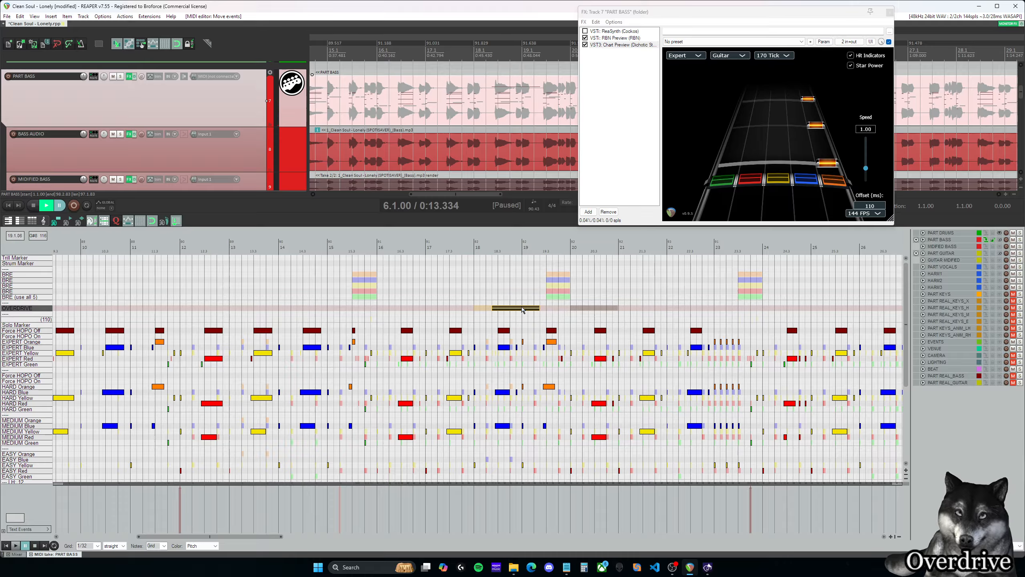
drag(494, 308, 443, 308)
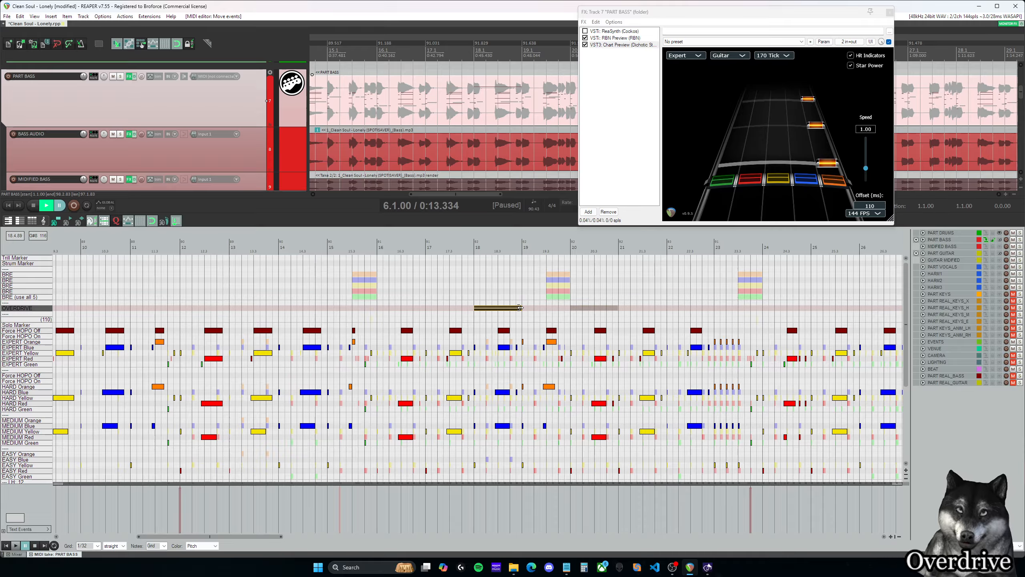
drag(440, 310, 441, 310)
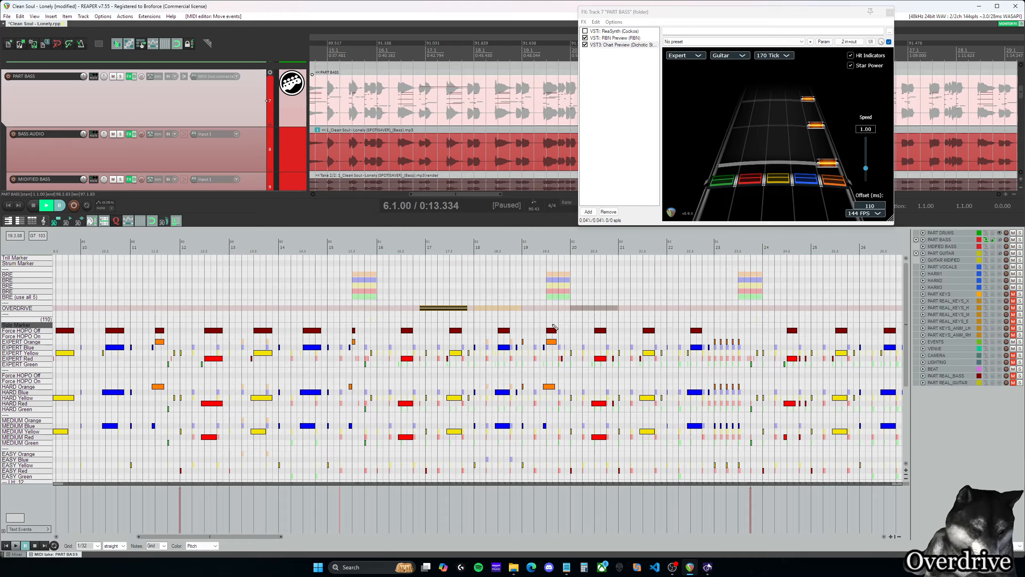
key(Delete)
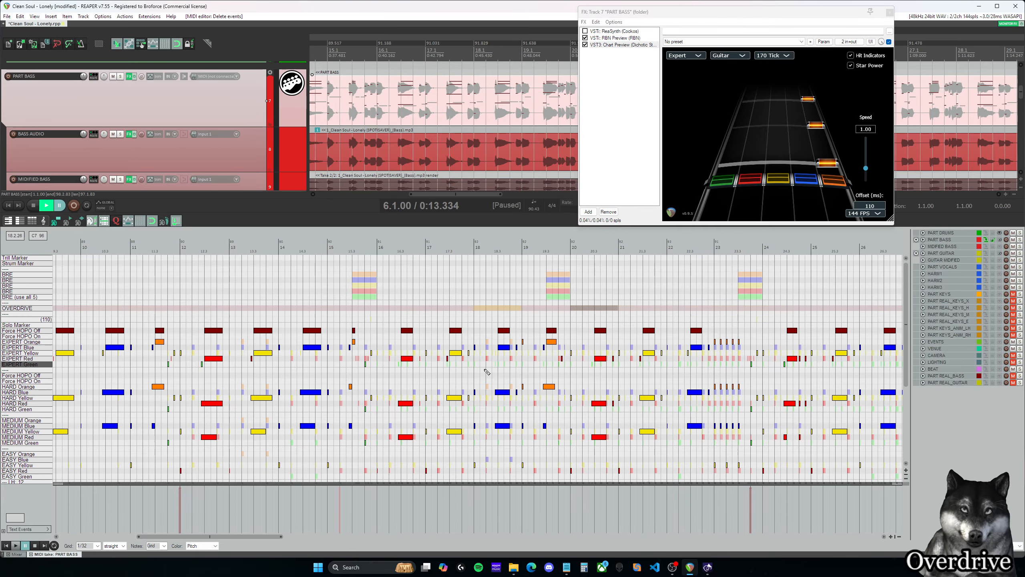
- Place a one-measure bass OVERDRIVE phrase ending at 79.2 and select it
drag(250, 536, 174, 536)
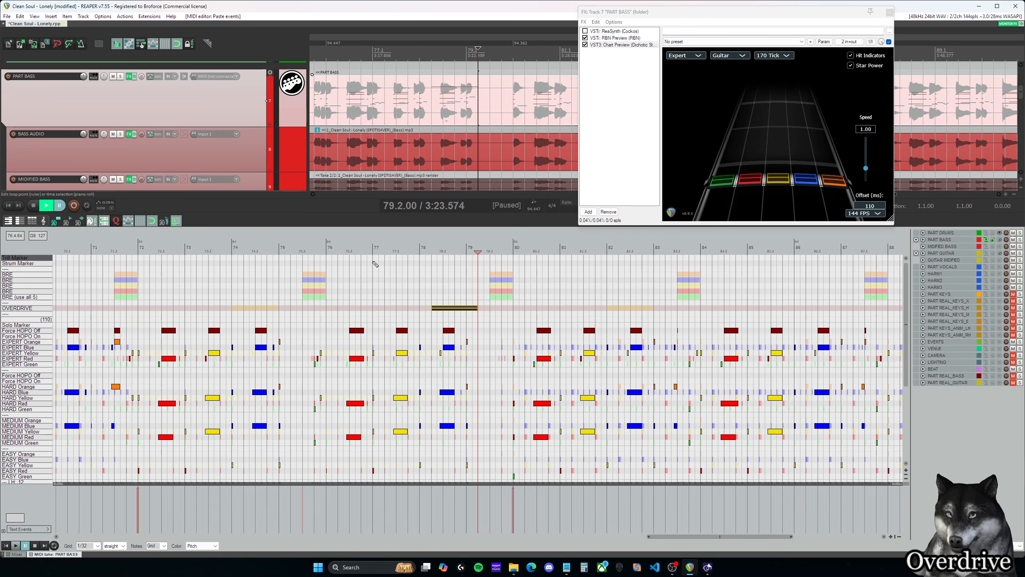
click(450, 308)
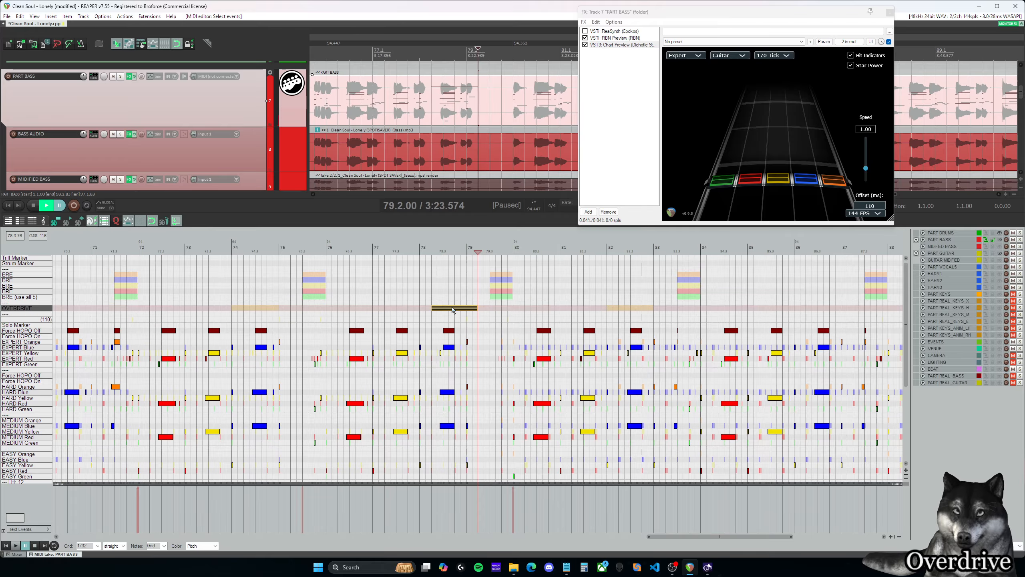
- Return to the opening OVERDRIVE phrase at measure 6, and try another phrase after it before removing it
drag(717, 536, 158, 539)
scroll(414, 351, down, 1)
scroll(374, 344, up, 3)
click(244, 282)
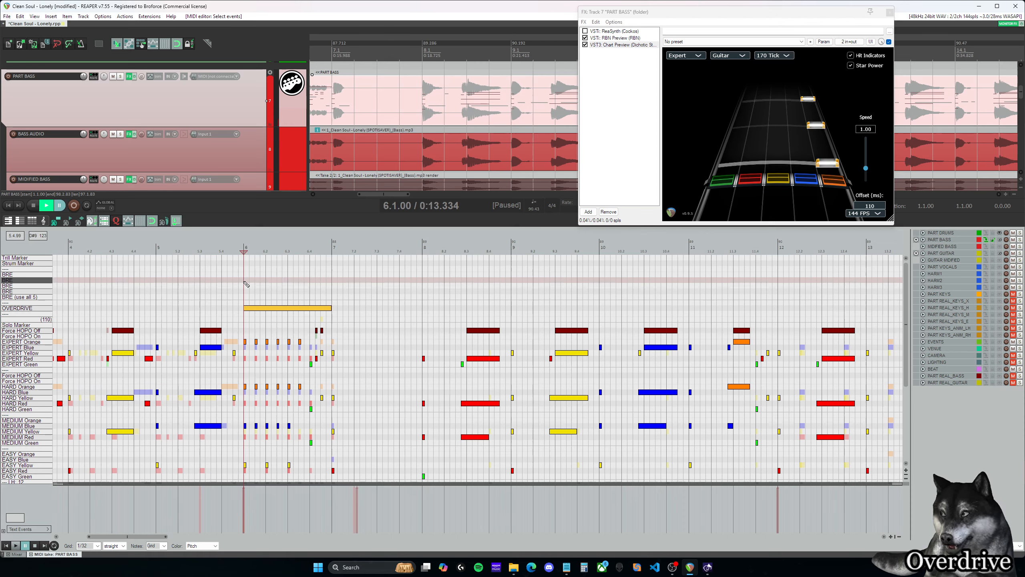
click(247, 292)
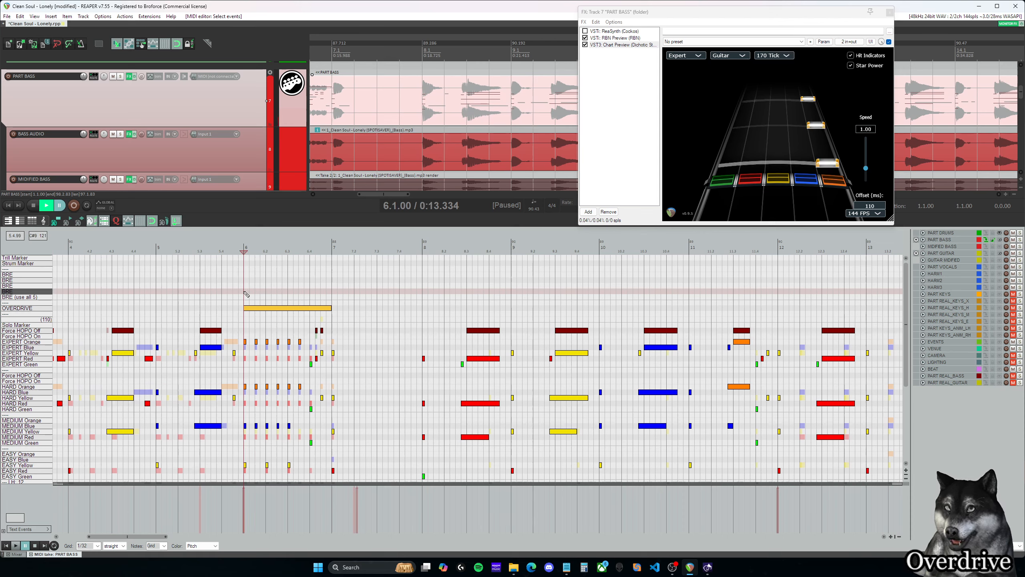
drag(358, 308, 411, 308)
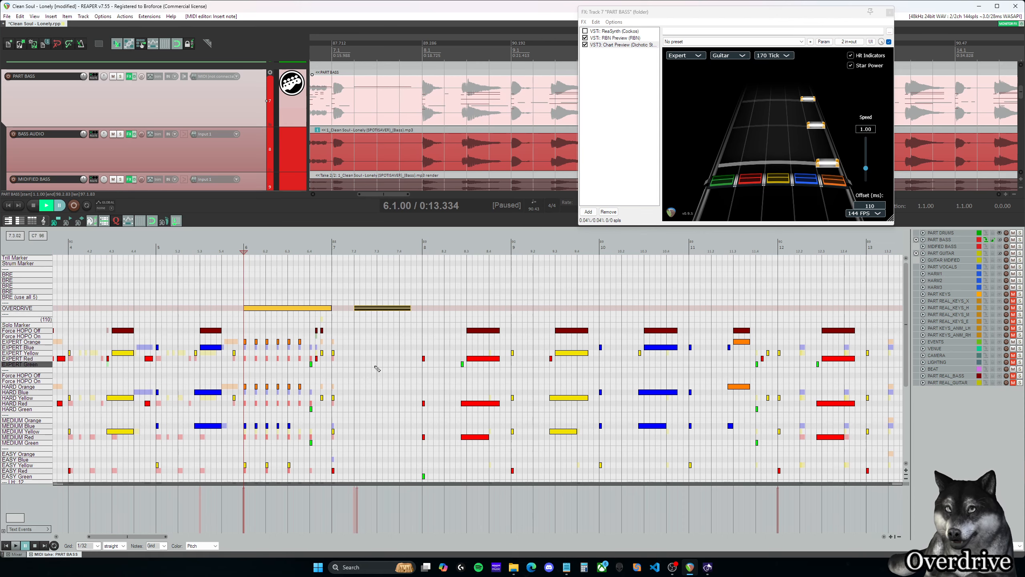
click(247, 292)
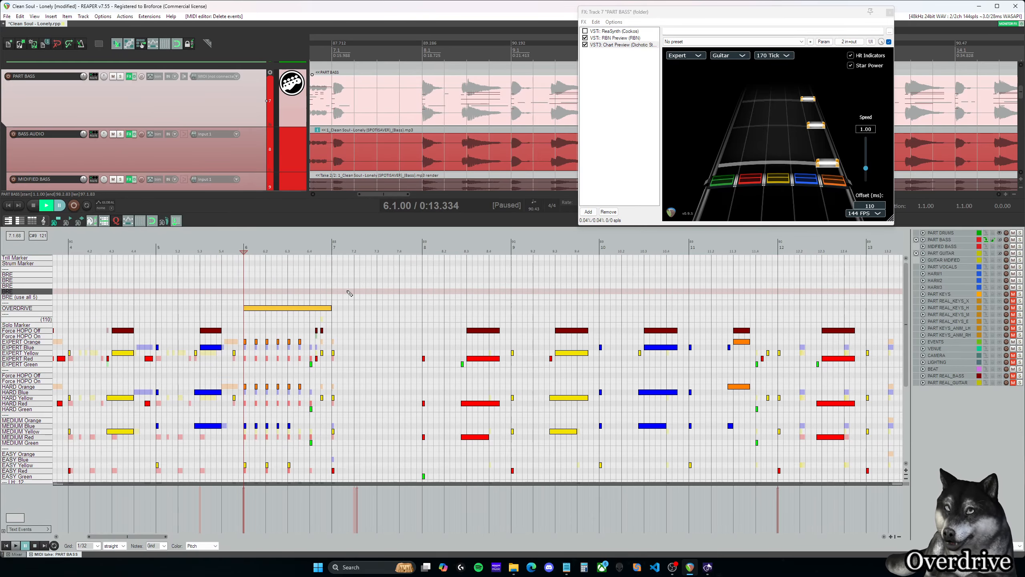
- Play the bass OVERDRIVE phrase at measure 6 and preview the measure 20 phrase at 20.1 and 20.3
scroll(340, 336, down, 3)
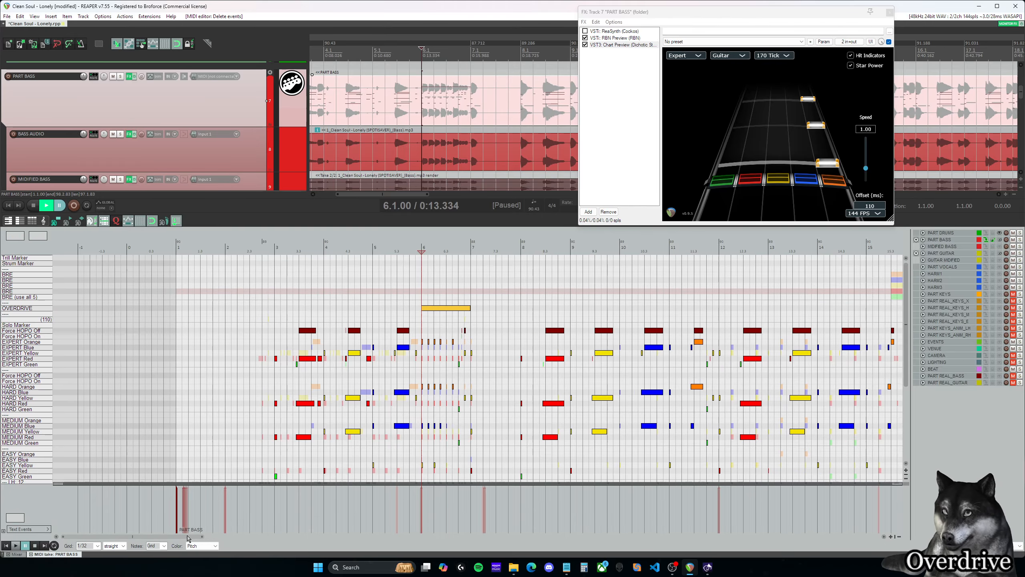
drag(186, 536, 206, 536)
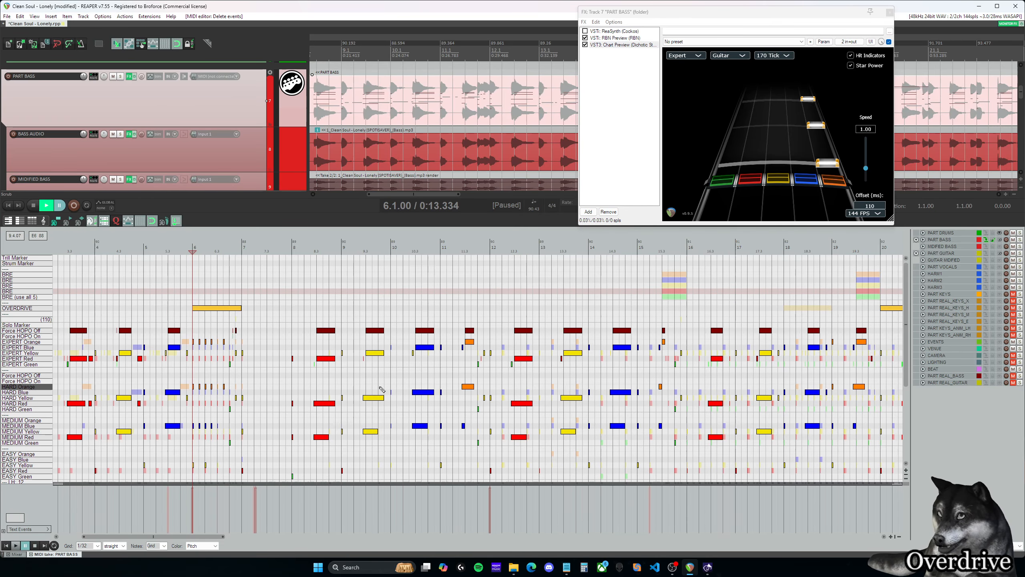
key(space)
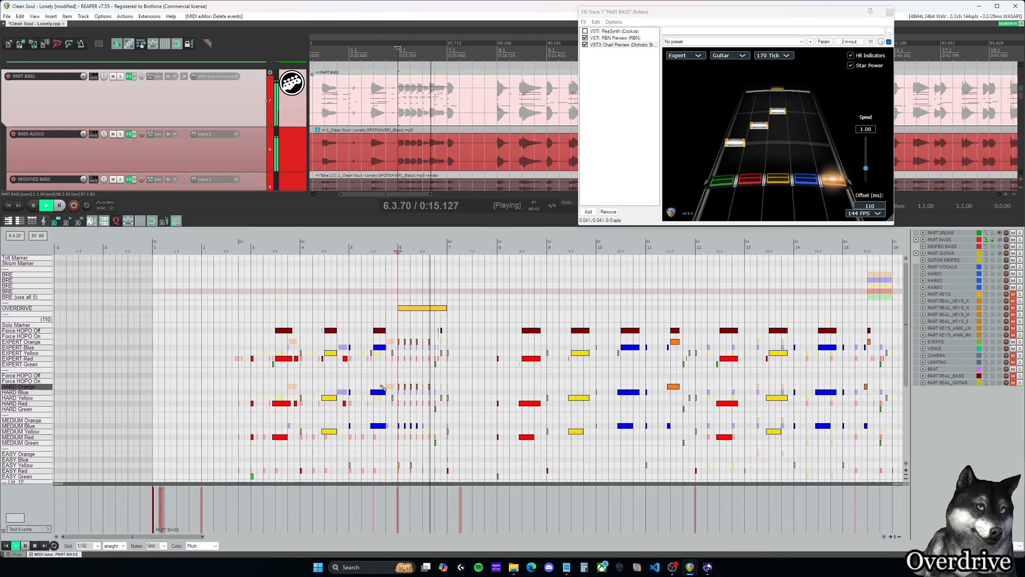
key(space)
drag(182, 537, 293, 538)
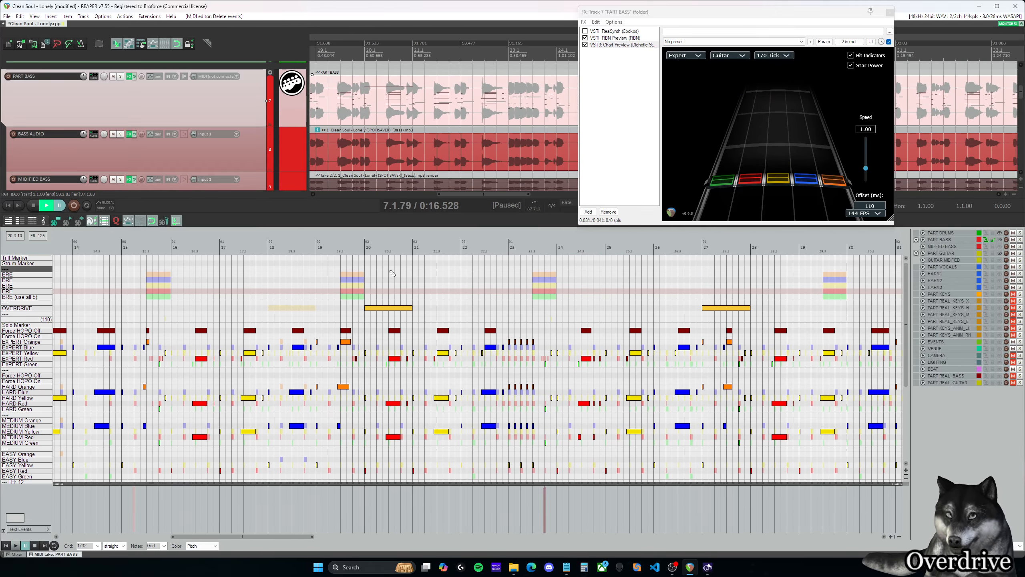
click(365, 247)
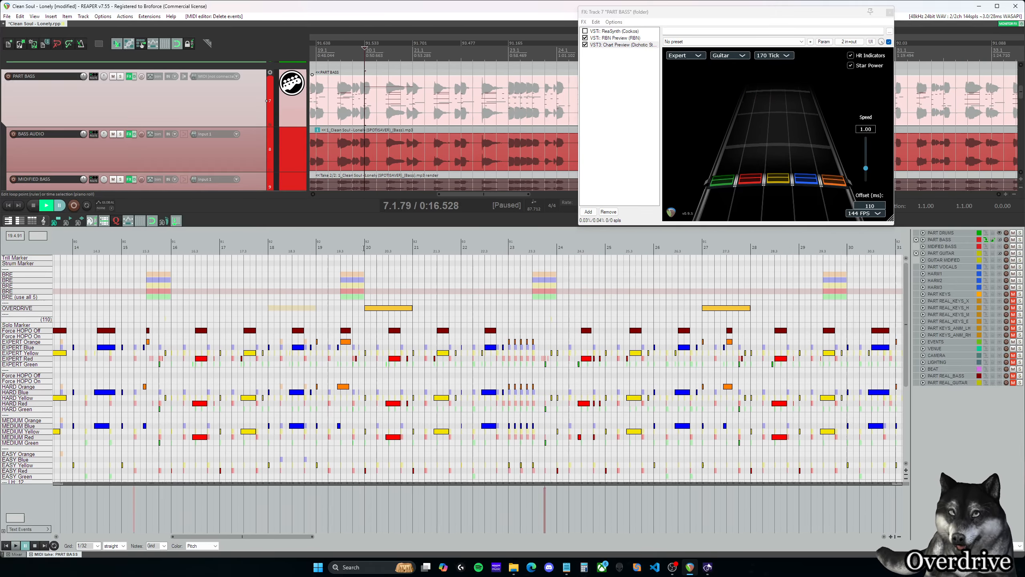
click(389, 299)
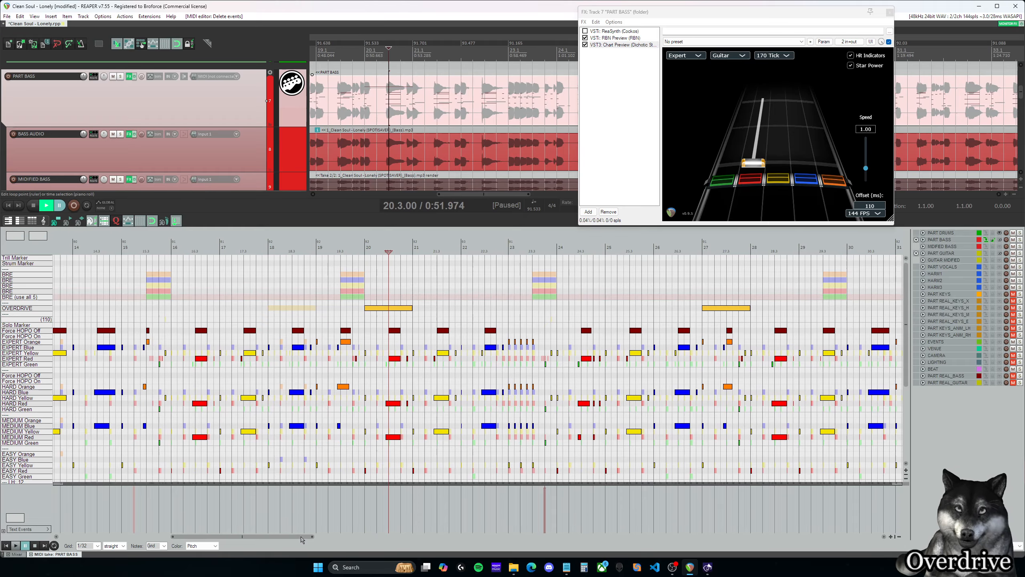
- Add an OVERDRIVE phrase over the final sustained green note from 96.2 and preview it at several points along the sustain
drag(301, 539, 868, 515)
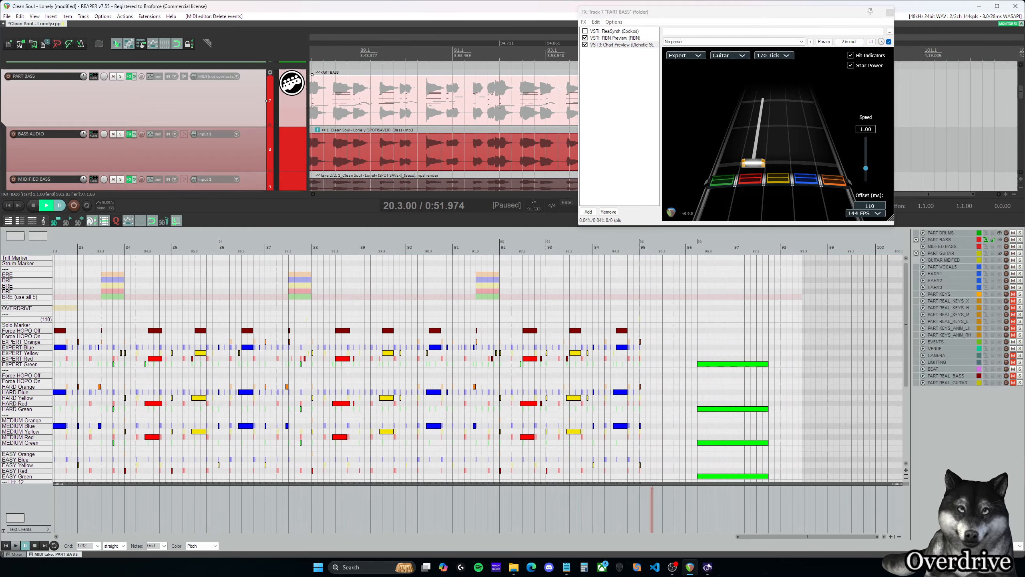
click(702, 310)
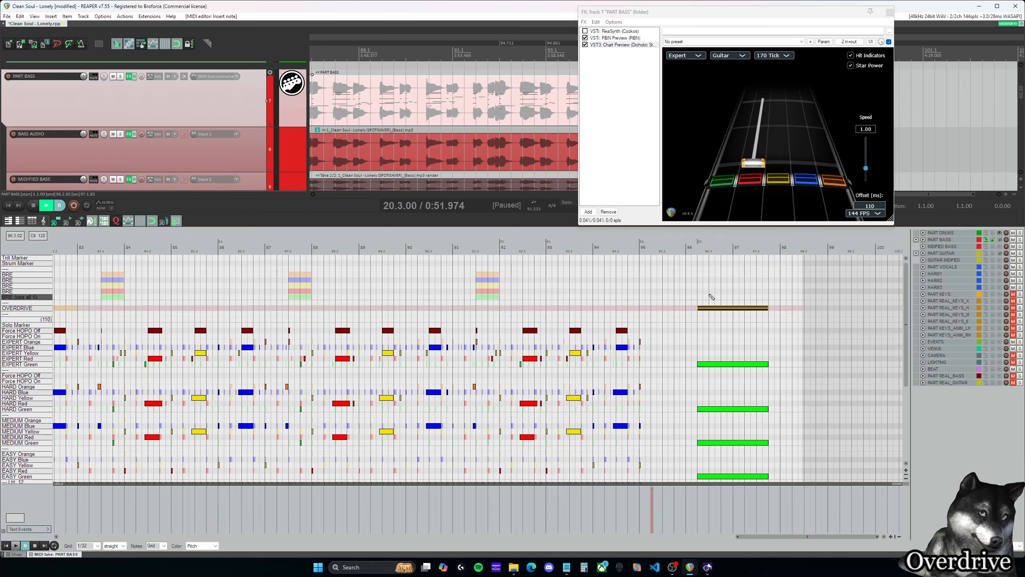
click(727, 251)
click(756, 252)
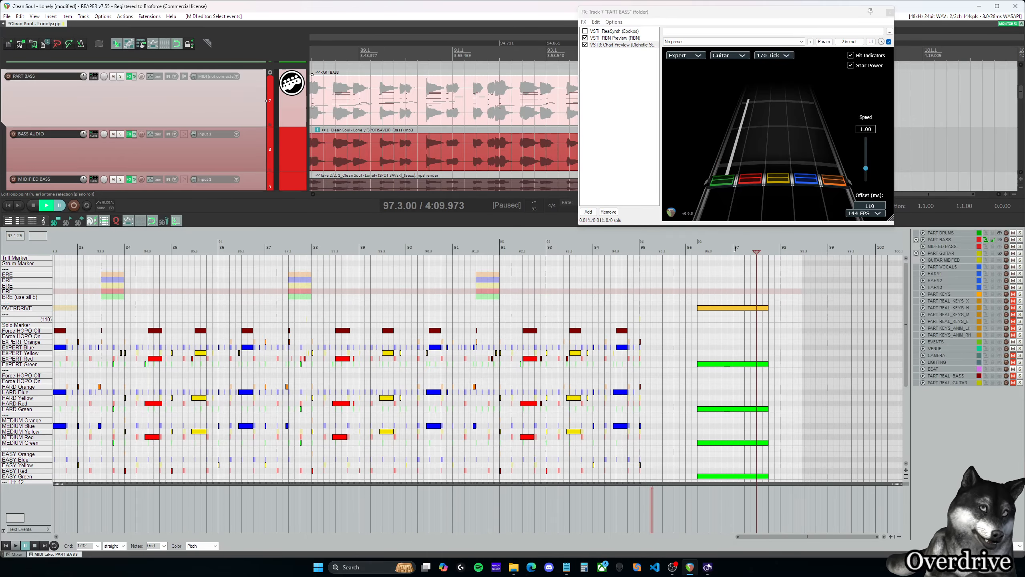
click(698, 251)
click(745, 250)
click(763, 249)
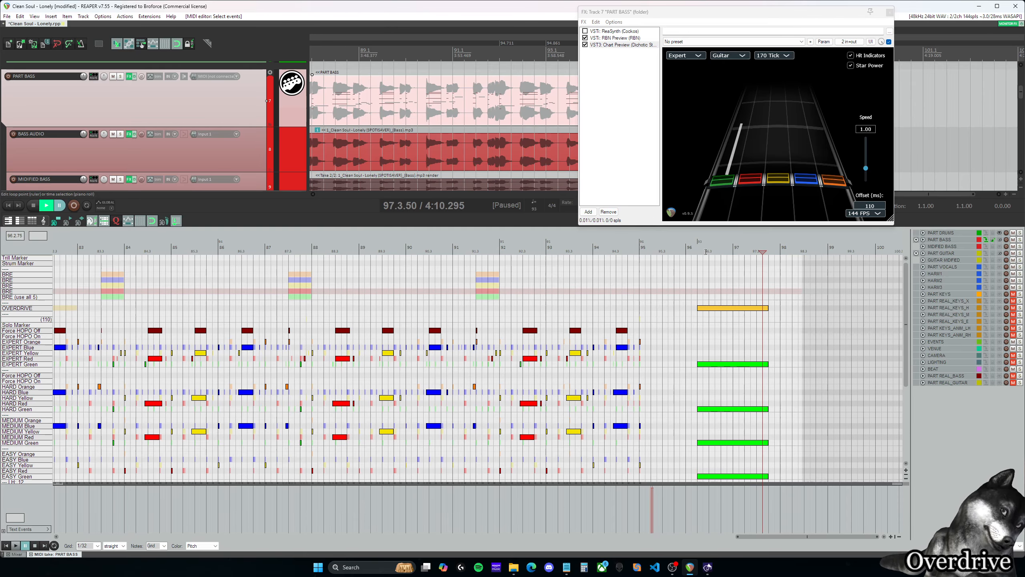
click(698, 251)
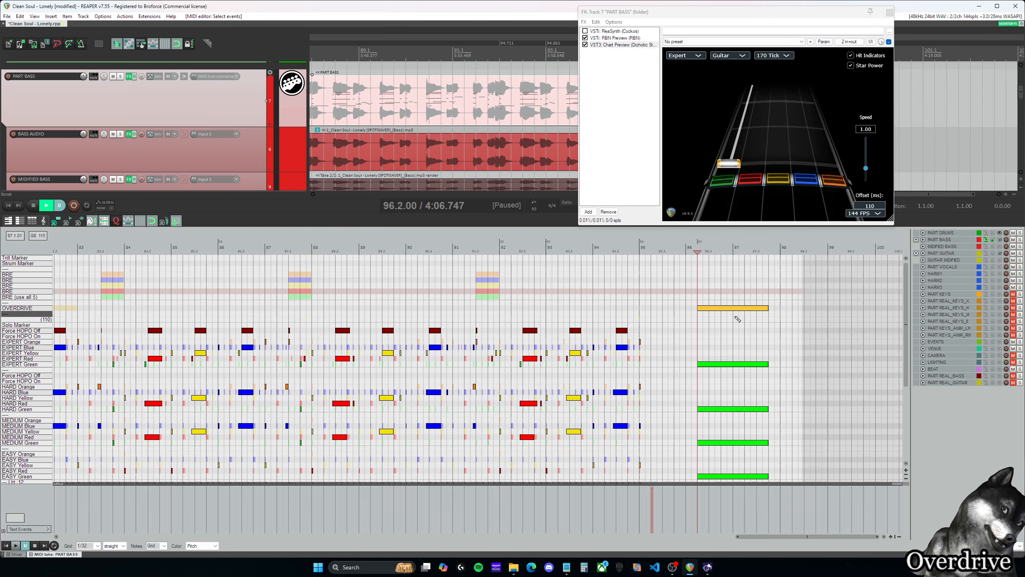
- Shorten the OVERDRIVE phrase over the final sustained note and delete it
click(762, 312)
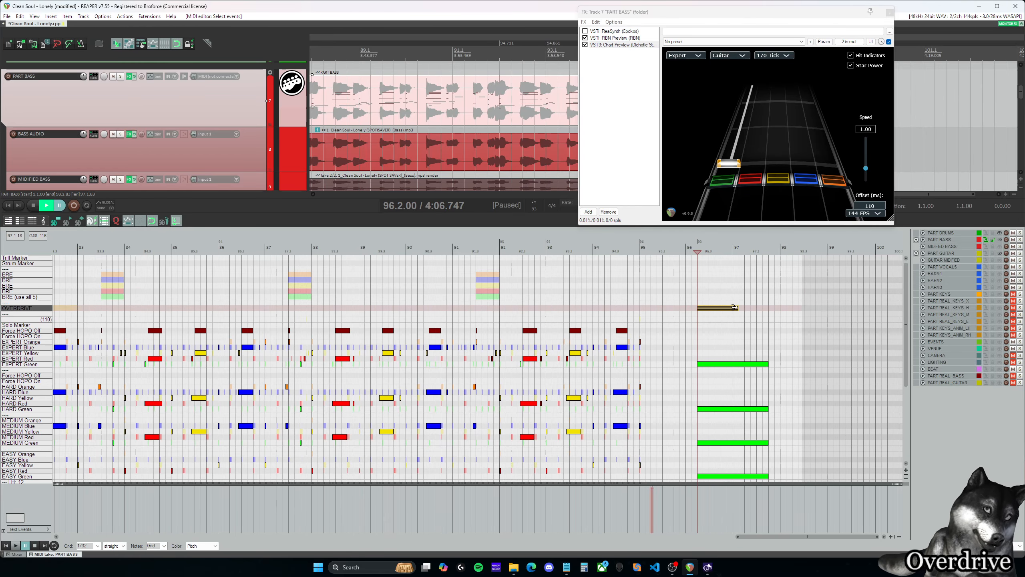
key(Delete)
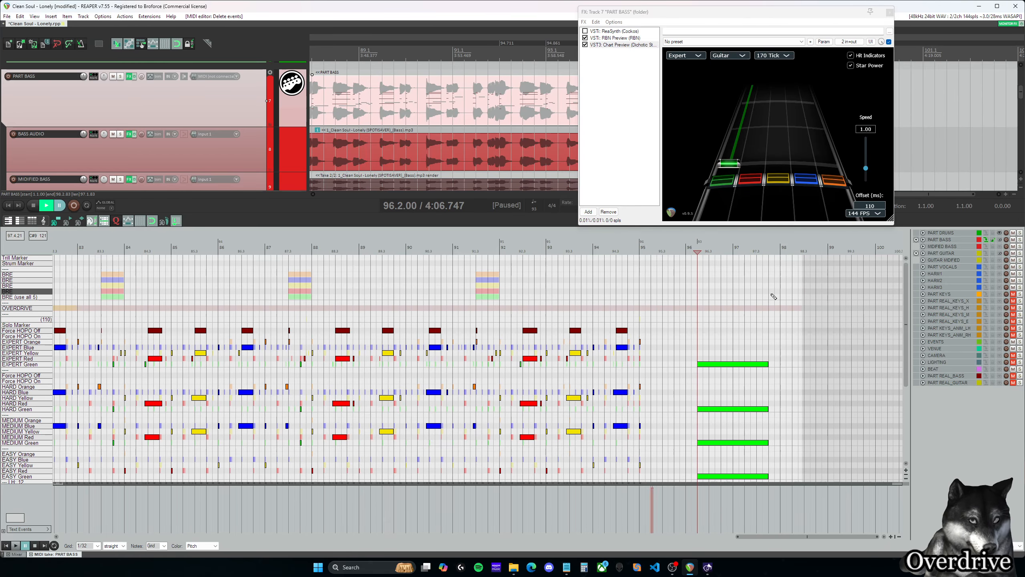
- Move the edit cursor from the measure 6 OVERDRIVE phrase through measure 16 to the measure 20 phrase and examine their spacing
drag(803, 539, 100, 525)
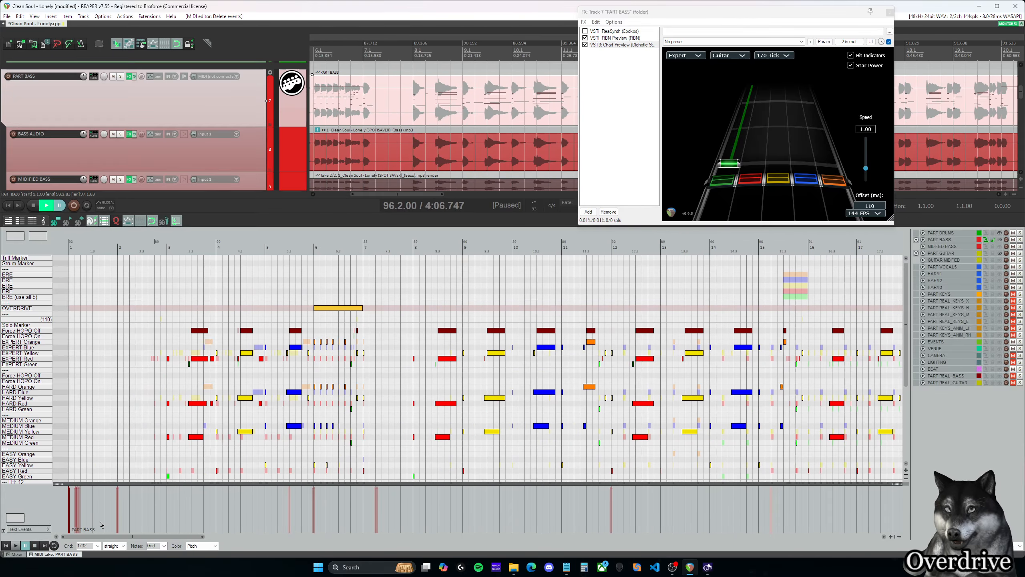
click(316, 280)
scroll(458, 308, down, 3)
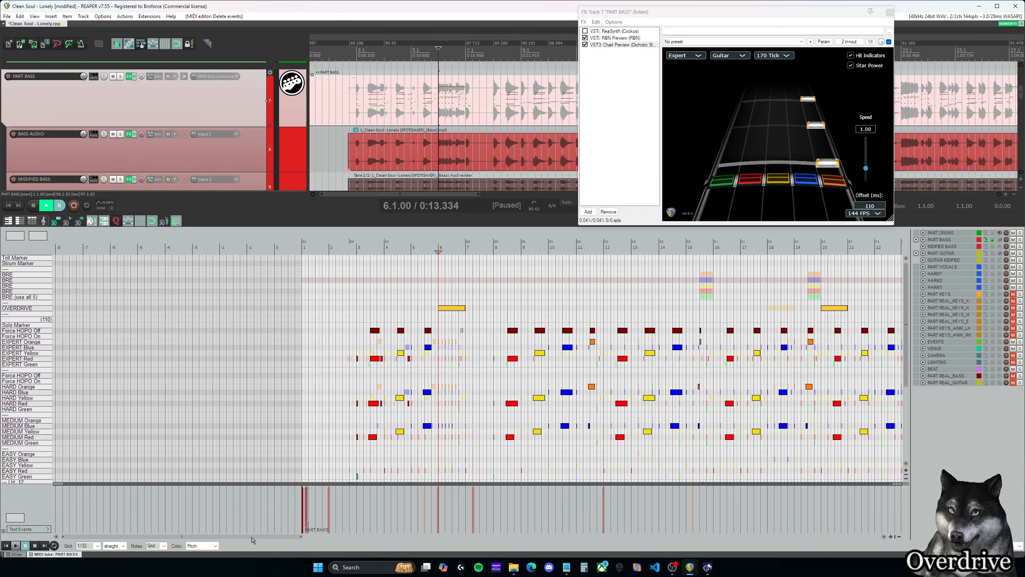
drag(252, 538, 273, 540)
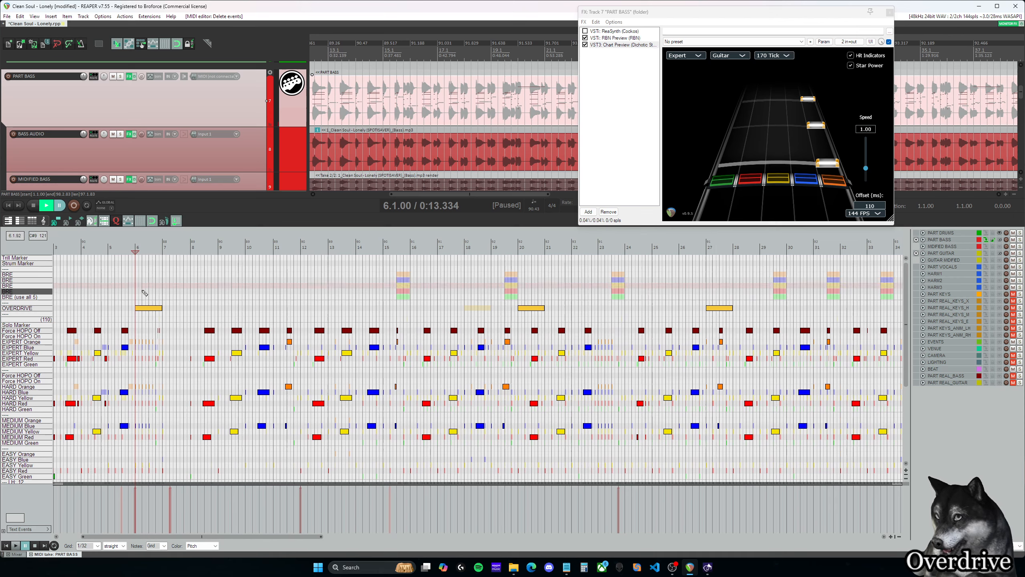
click(508, 285)
key(space)
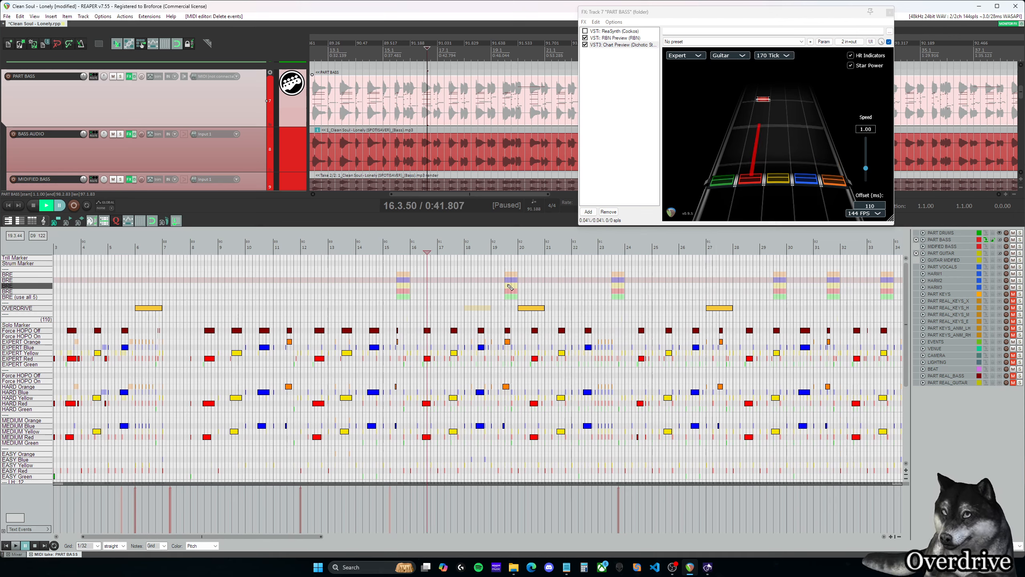
key(ctrl+space)
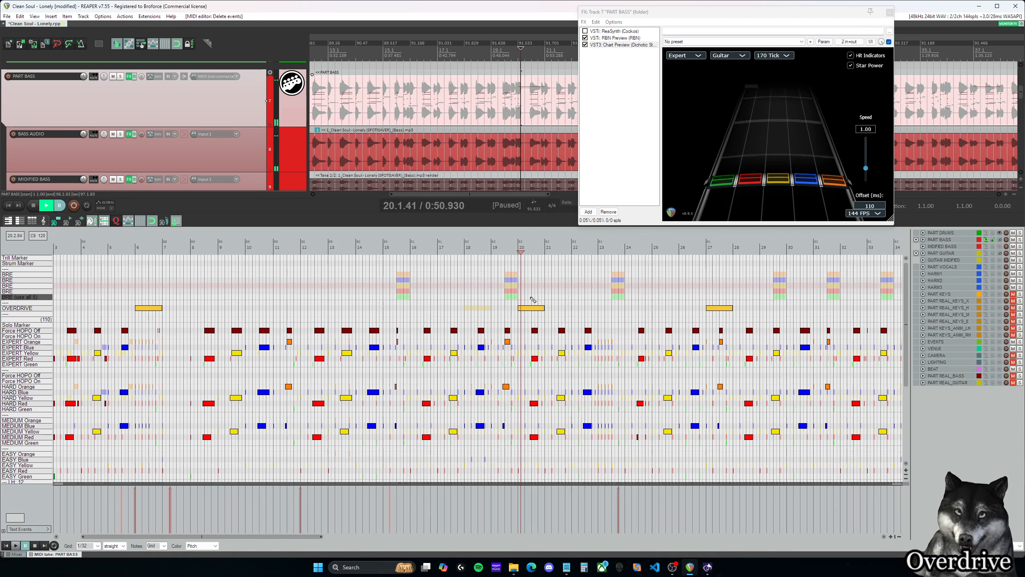
- Move the bass OVERDRIVE phrase at measure 20 back to measure 18
click(537, 309)
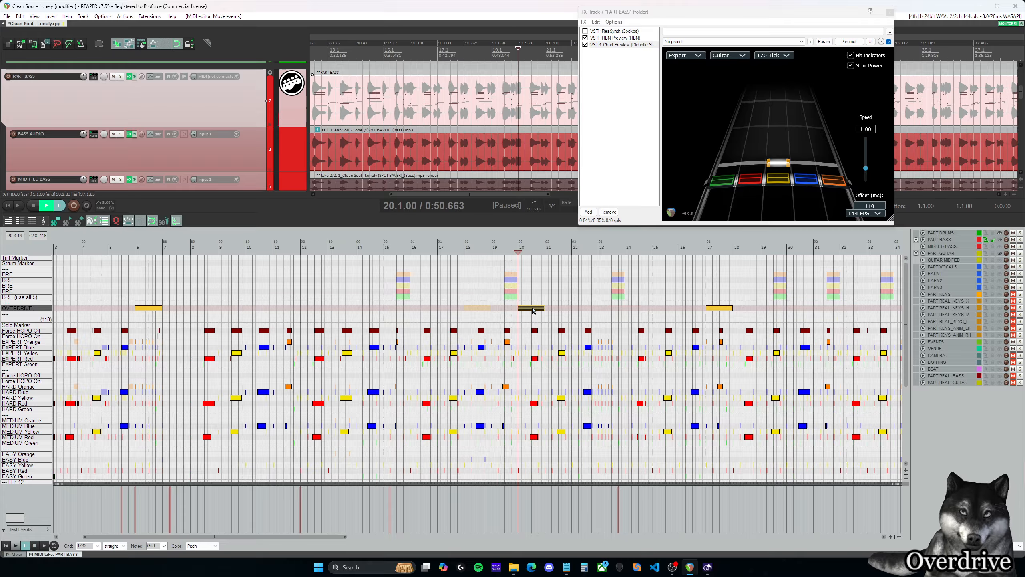
drag(516, 311, 478, 311)
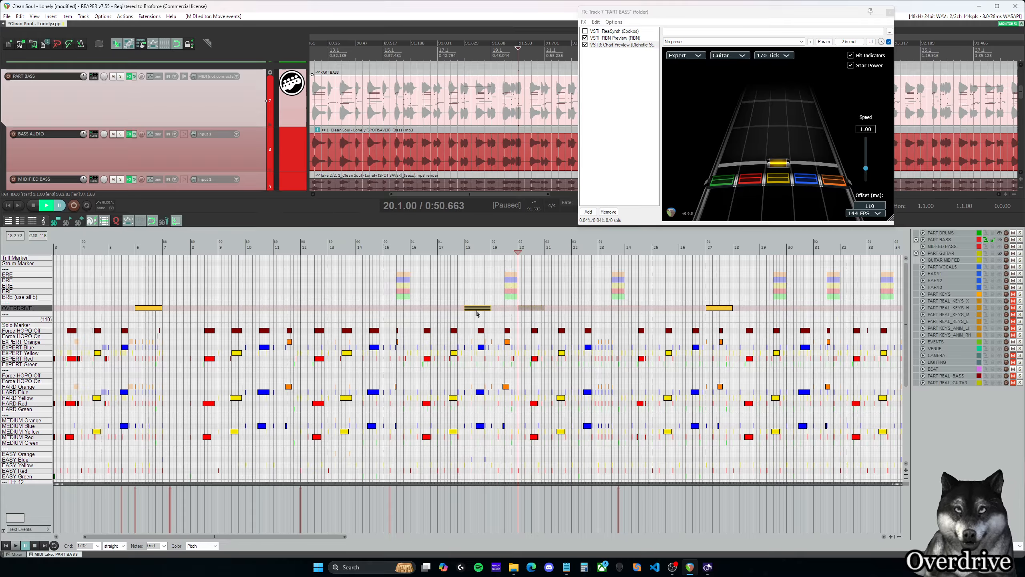
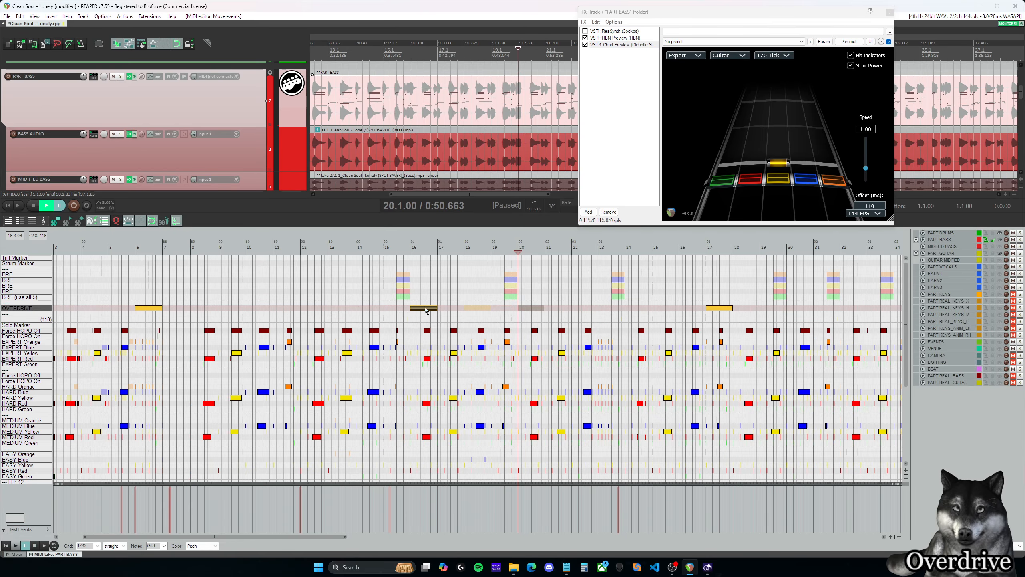
- Preview the bass OVERDRIVE phrase at measure 16 from just before measure 16 through the start of measure 17
scroll(426, 310, up, 4)
drag(266, 538, 258, 538)
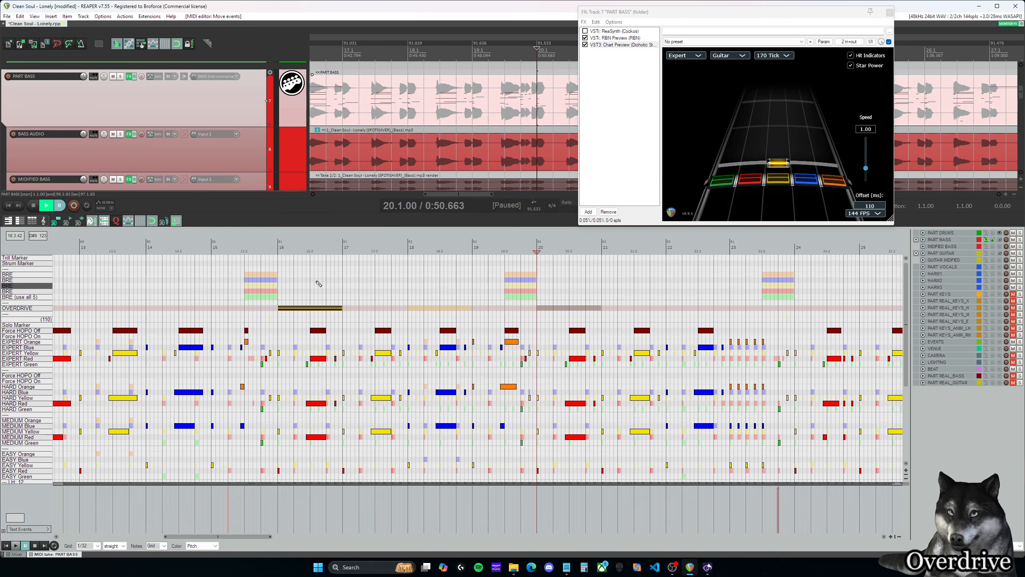
click(273, 247)
key(space)
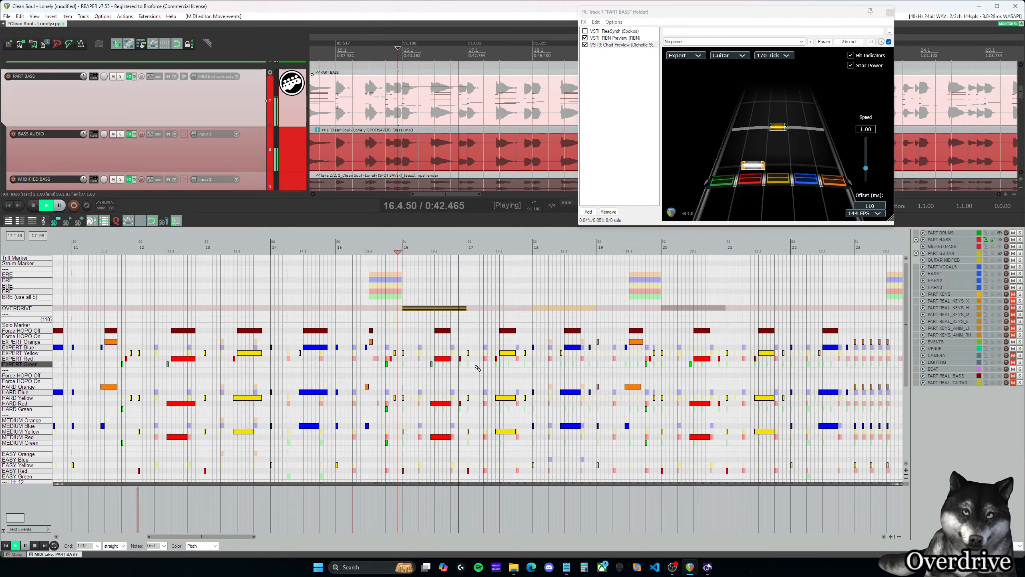
key(space)
- Try several shorter lengths for the measure 16 OVERDRIVE phrase, and extend it back to the start of measure 17
drag(469, 308, 455, 308)
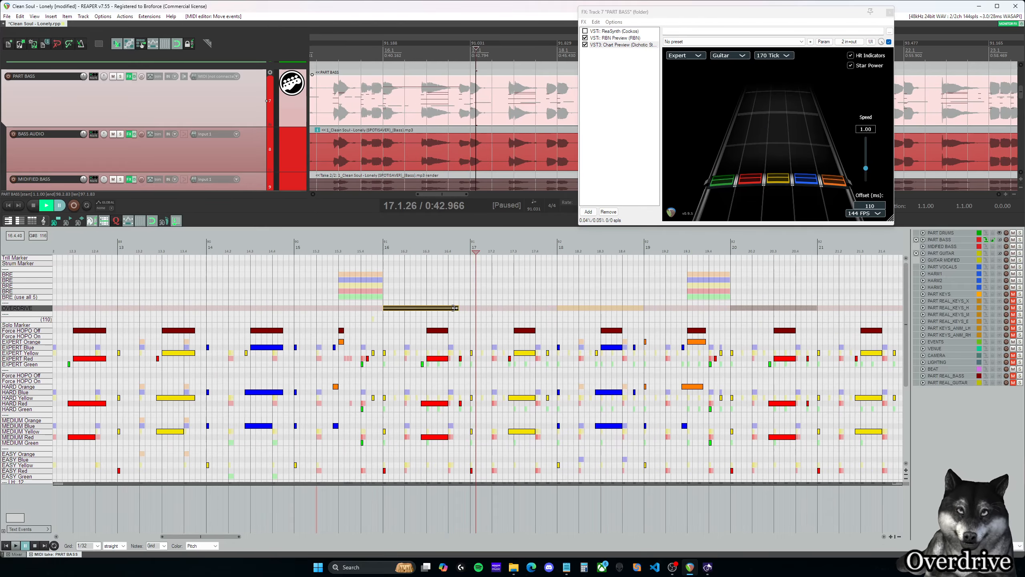
click(432, 299)
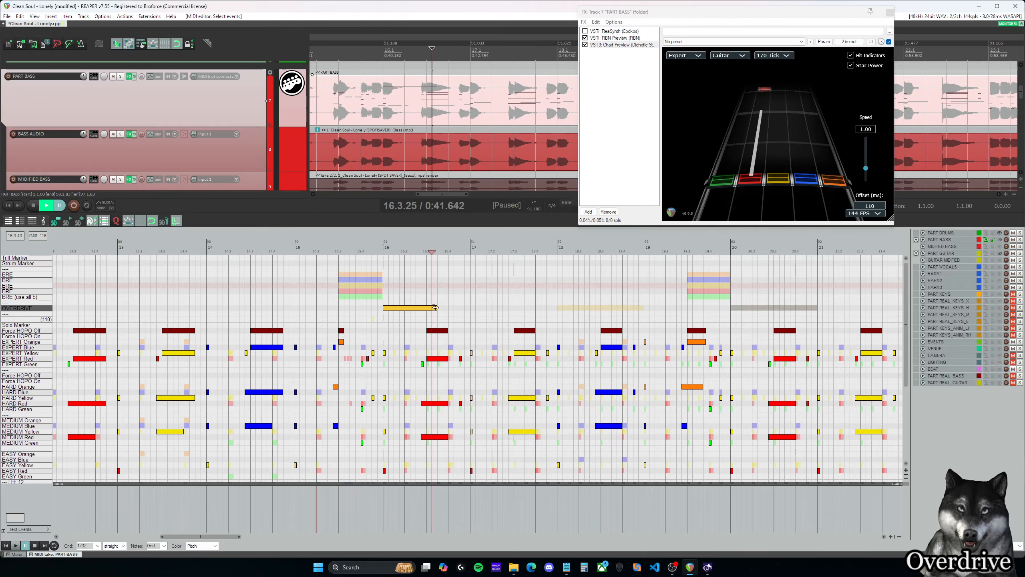
scroll(440, 313, up, 2)
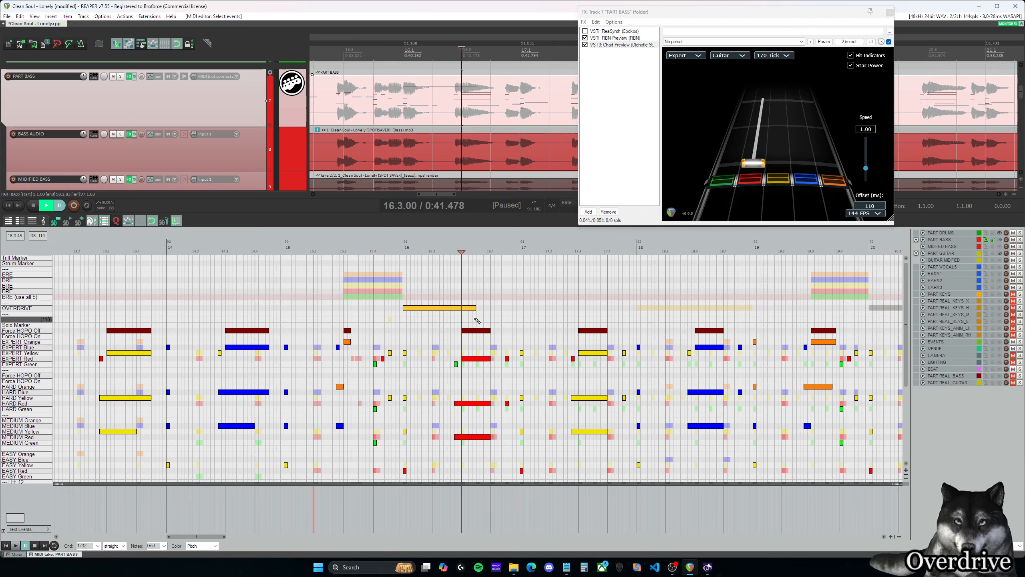
drag(474, 307, 462, 308)
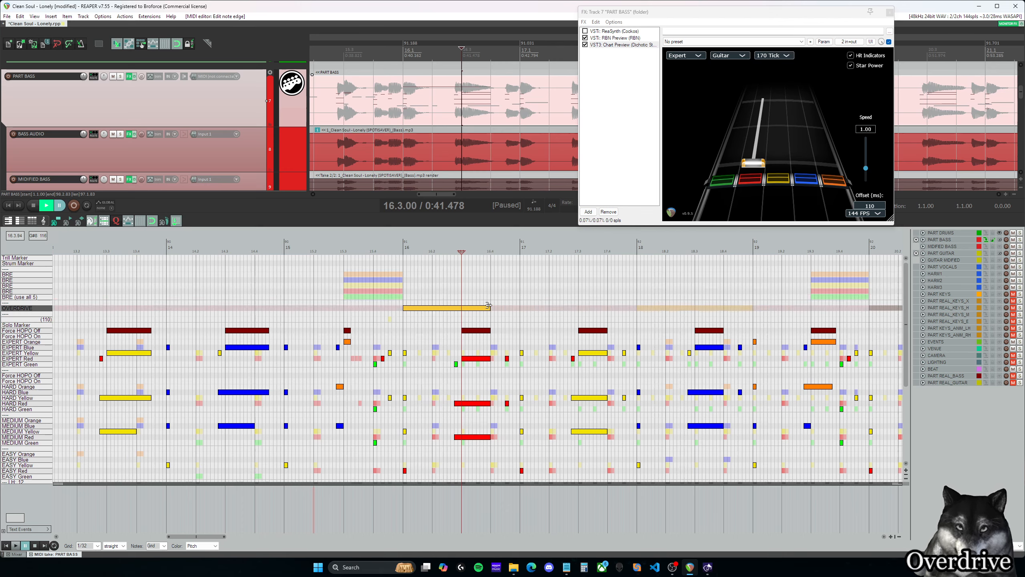
mouse_move(468, 306)
mouse_down()
mouse_move(490, 306)
mouse_move(461, 308)
mouse_move(476, 308)
mouse_up()
click(479, 322)
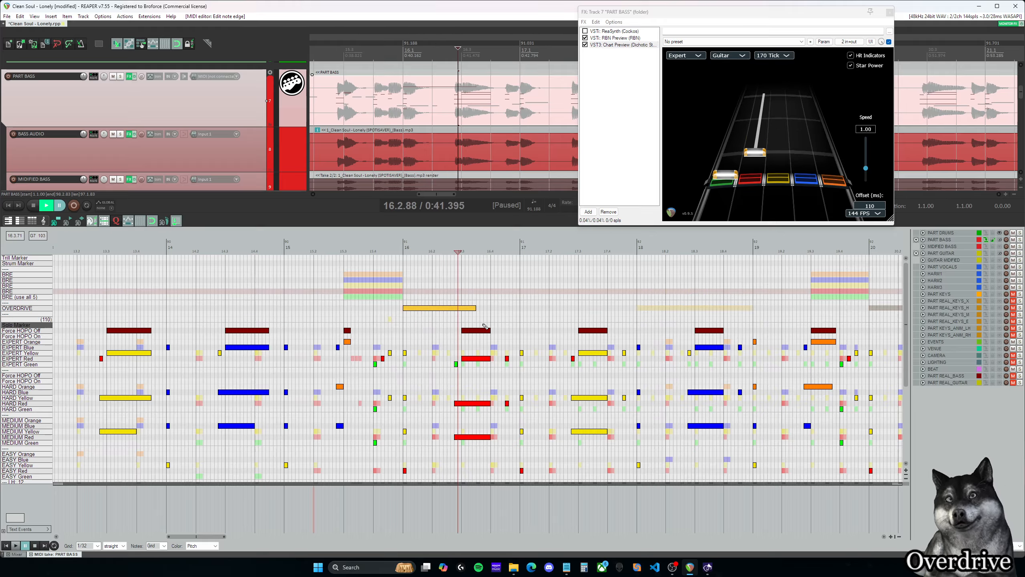
click(474, 306)
drag(474, 306, 487, 308)
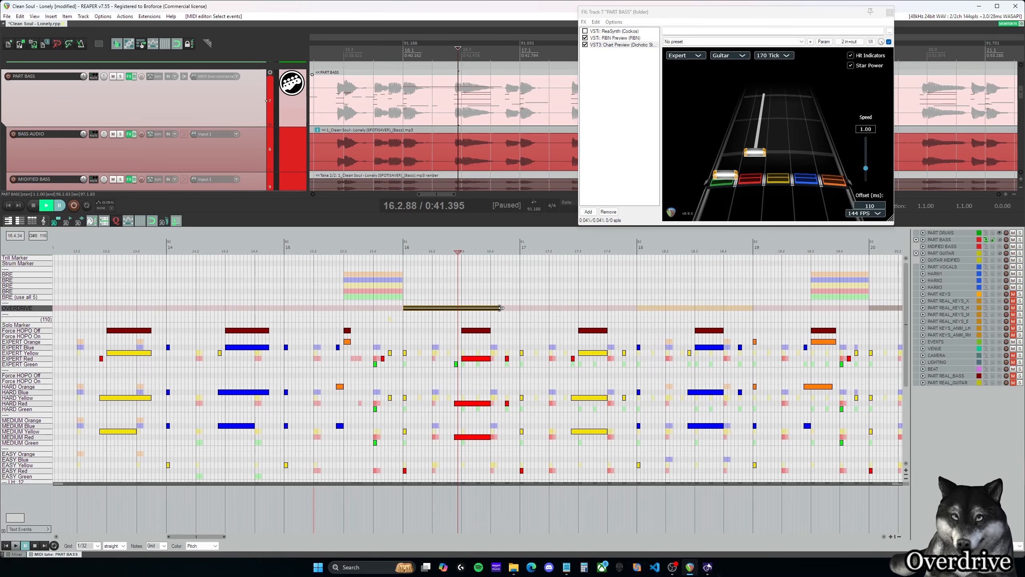
click(519, 307)
- Play back the full-length OVERDRIVE phrase from the start of measure 16
click(406, 289)
key(space)
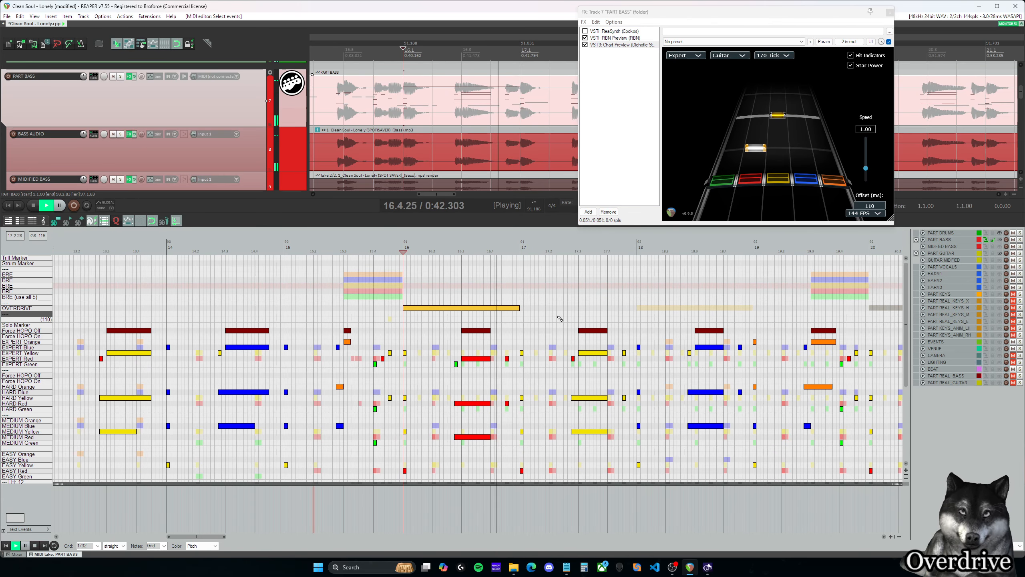
key(space)
scroll(577, 347, down, 3)
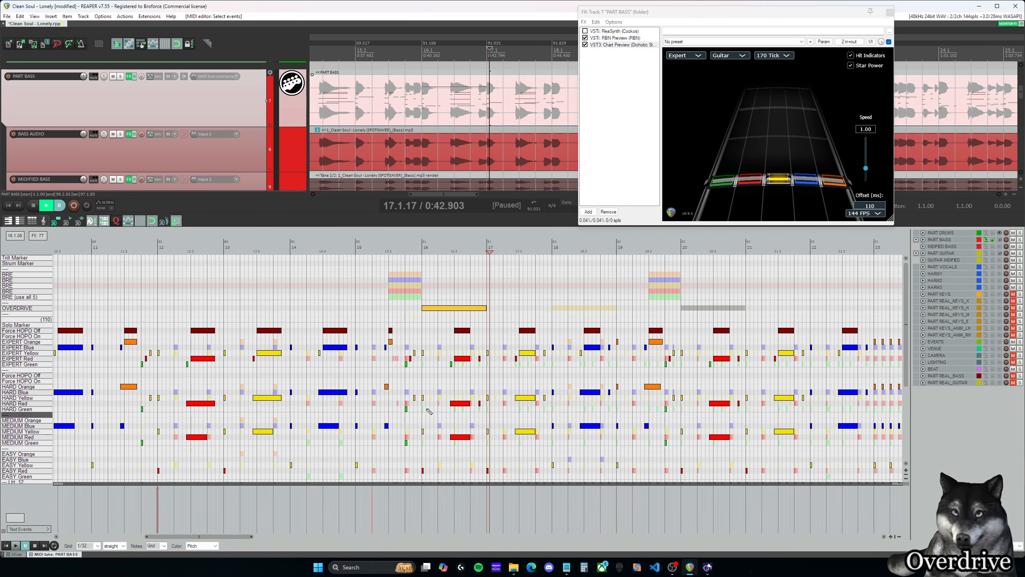
scroll(468, 387, down, 1)
drag(260, 537, 285, 539)
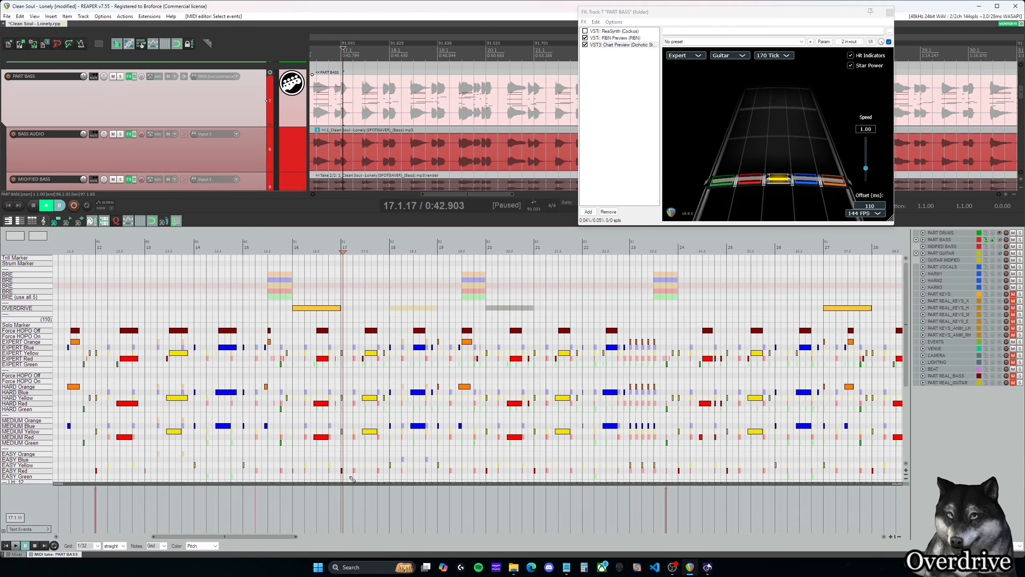
click(298, 297)
key(space)
- Preview the notes from measure 17 and extend the end of the measure 16 OVERDRIVE phrase to about 17.2
key(space)
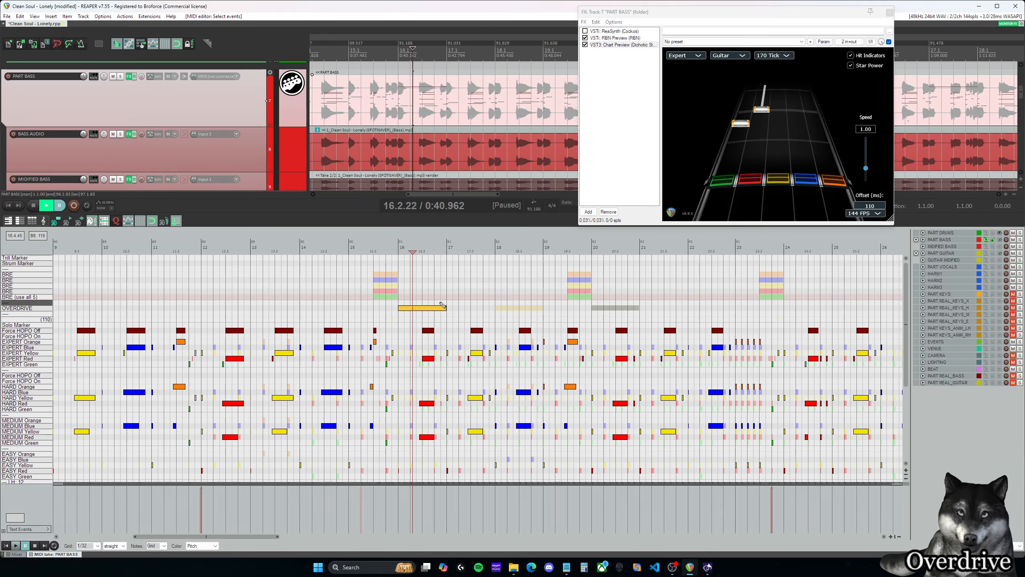
click(447, 302)
key(space)
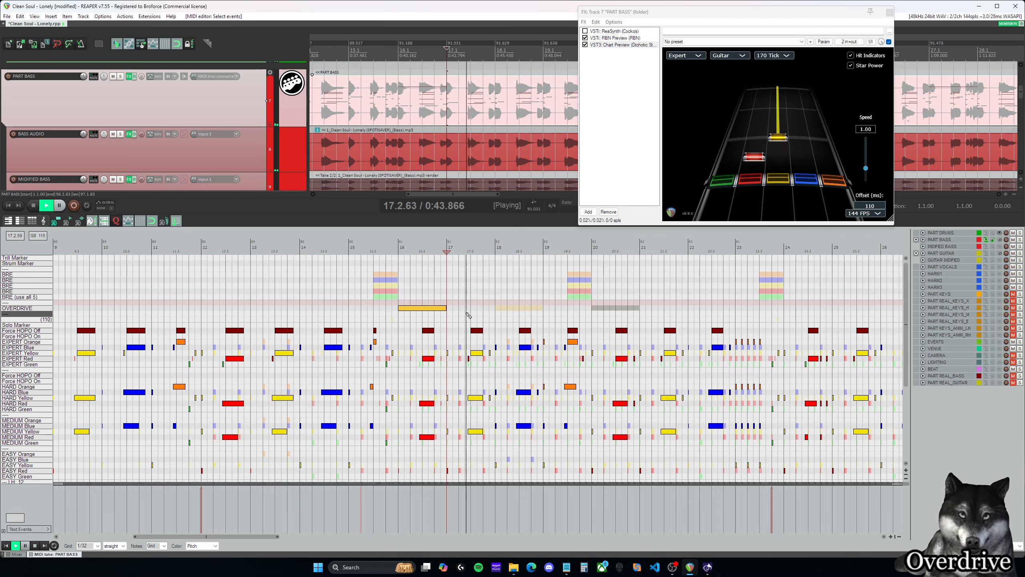
key(space)
click(451, 308)
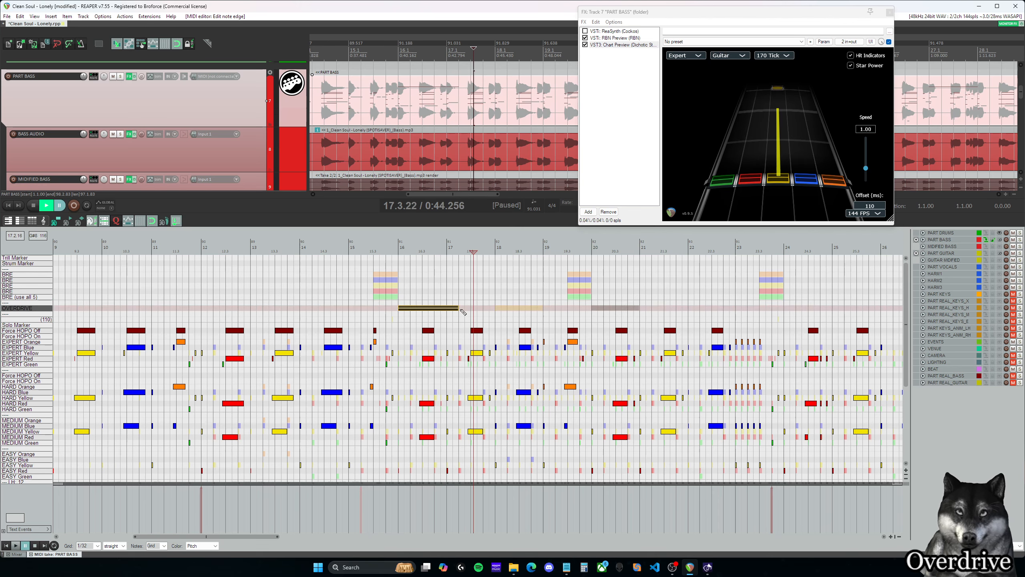
click(464, 312)
- Play back the OVERDRIVE phrase at measure 27 through the start of measure 28
drag(271, 537, 370, 542)
click(361, 297)
key(space)
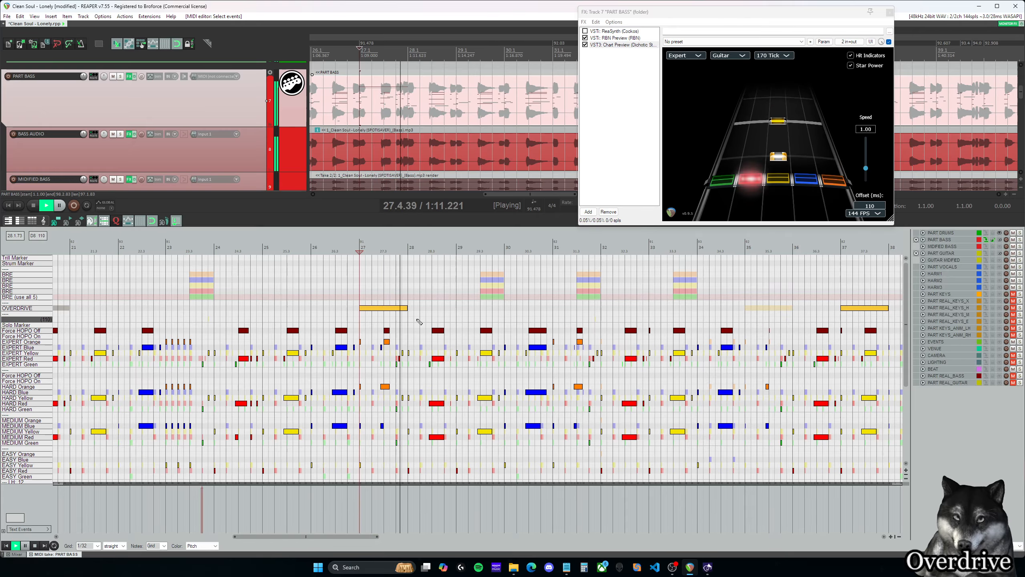
key(space)
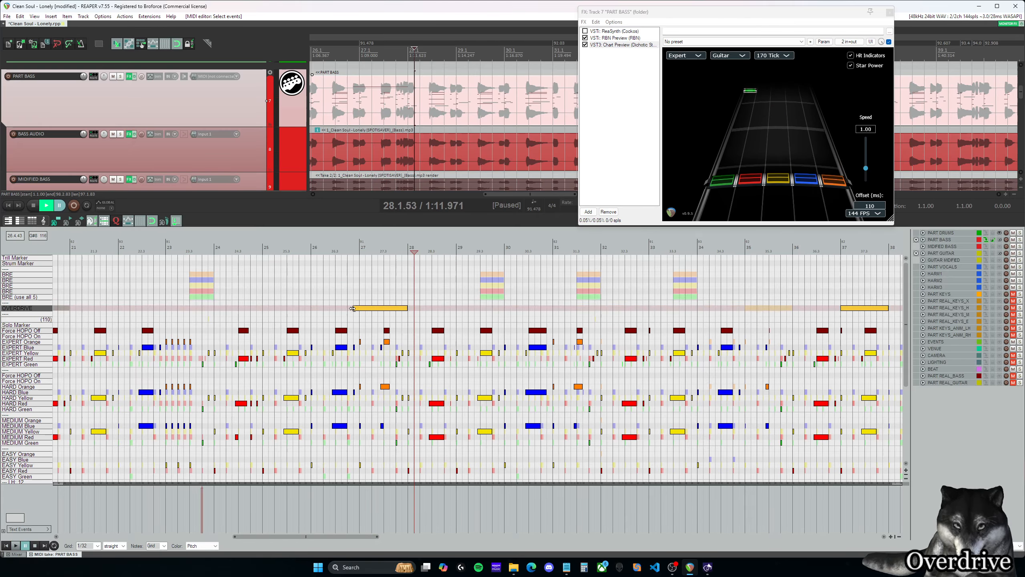
- Try widening the measure 27 OVERDRIVE phrase slightly beyond both of its ends
drag(378, 307, 378, 311)
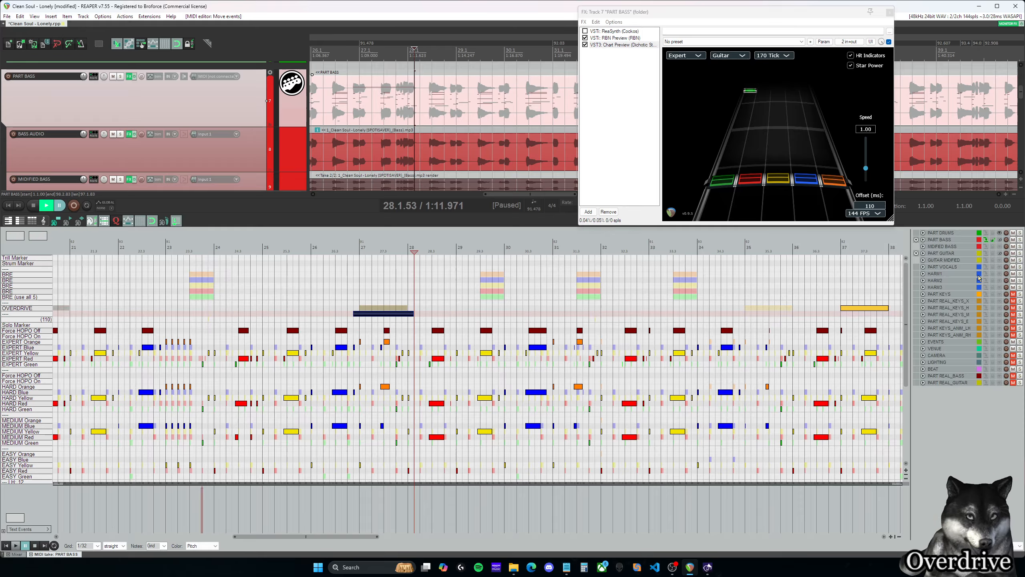
drag(375, 314, 390, 310)
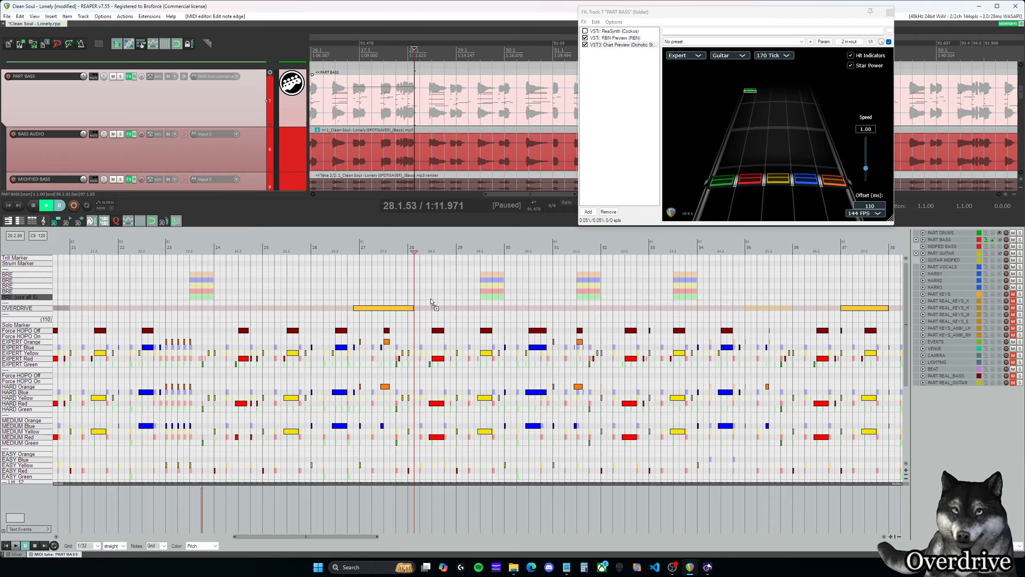
drag(421, 301, 422, 303)
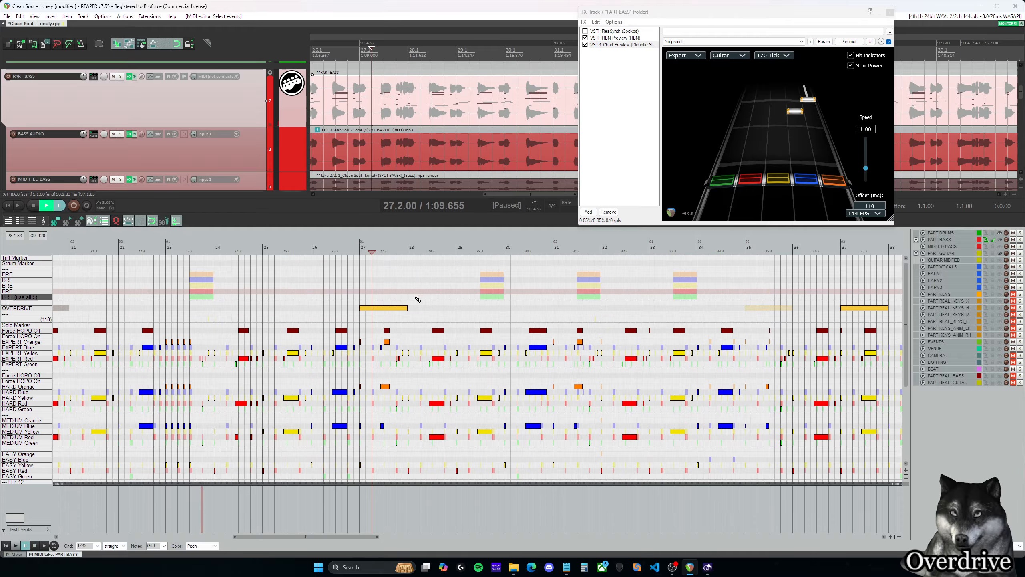
- Move the bass OVERDRIVE phrase at measure 42 to start at 43.3
mouse_move(352, 536)
mouse_down()
mouse_move(424, 539)
mouse_move(365, 538)
mouse_up()
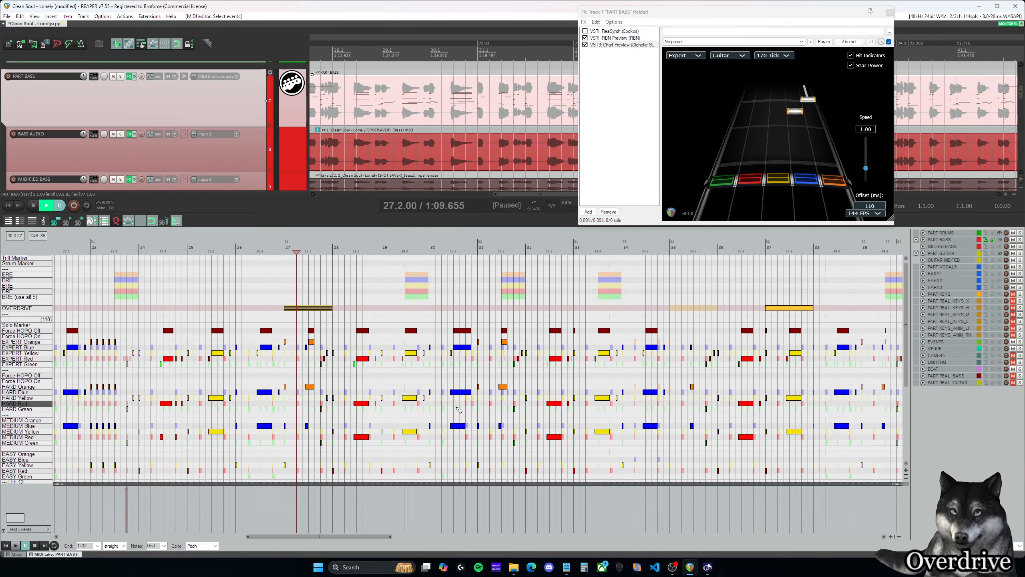
scroll(418, 314, down, 3)
drag(409, 536, 510, 538)
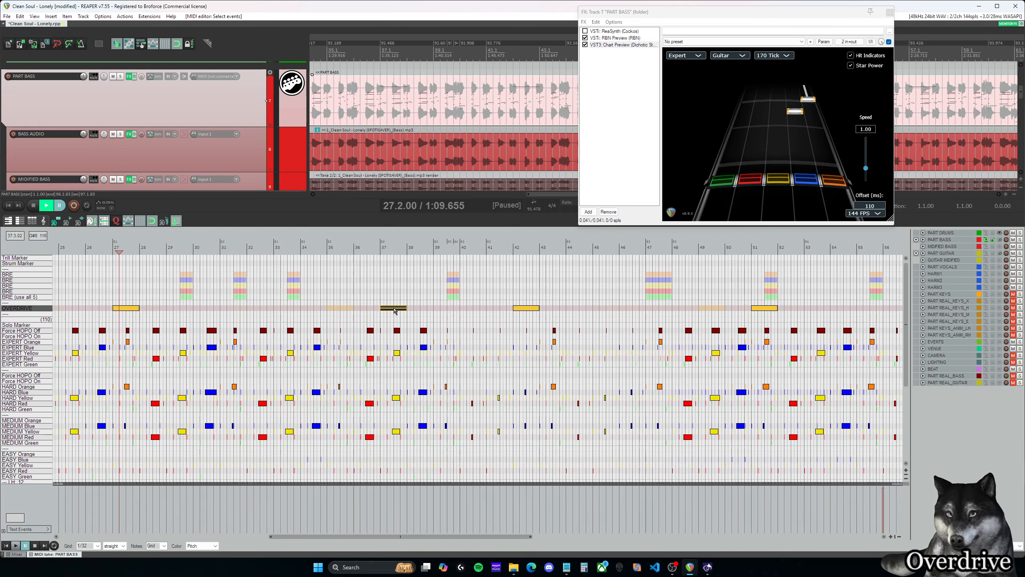
click(524, 308)
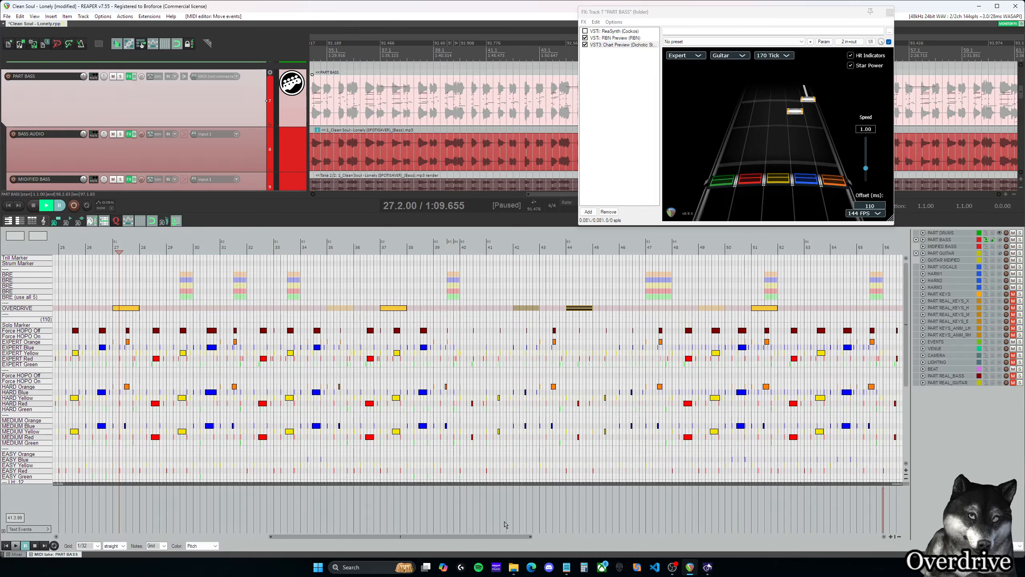
drag(495, 537, 624, 537)
click(361, 309)
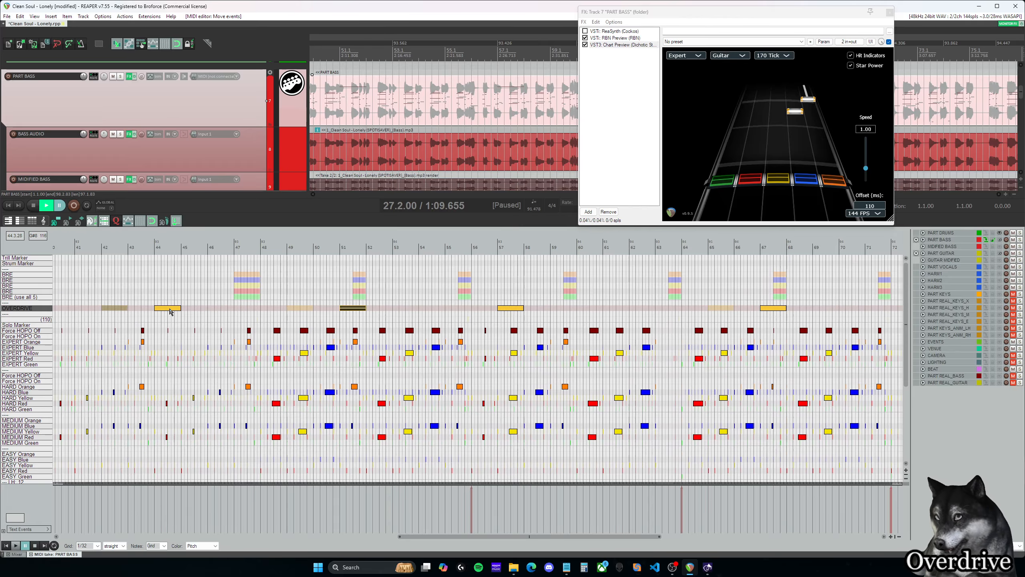
drag(170, 311, 157, 312)
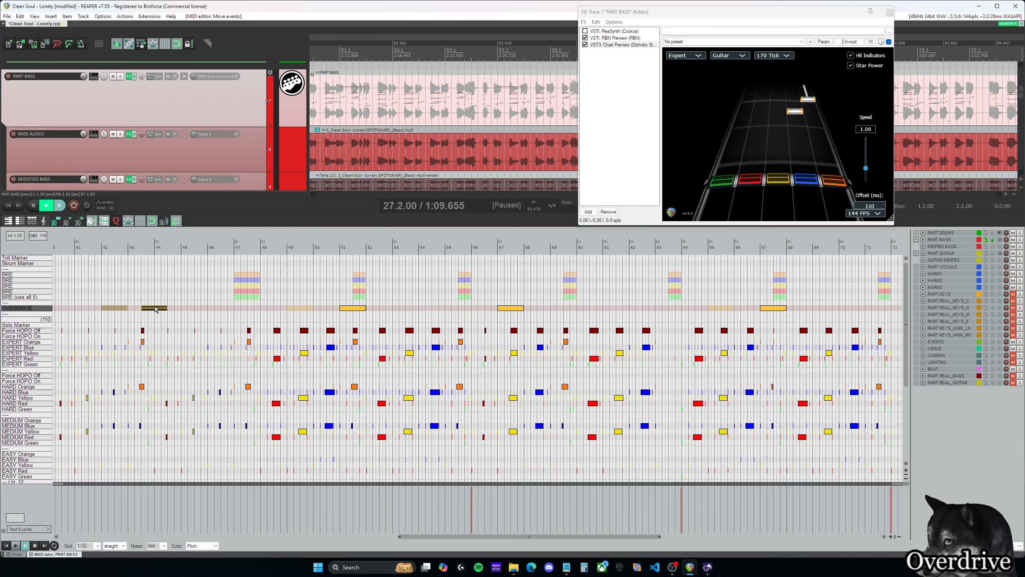
- Play back the moved OVERDRIVE phrase from 43.3 into measure 44
click(139, 303)
scroll(283, 327, up, 4)
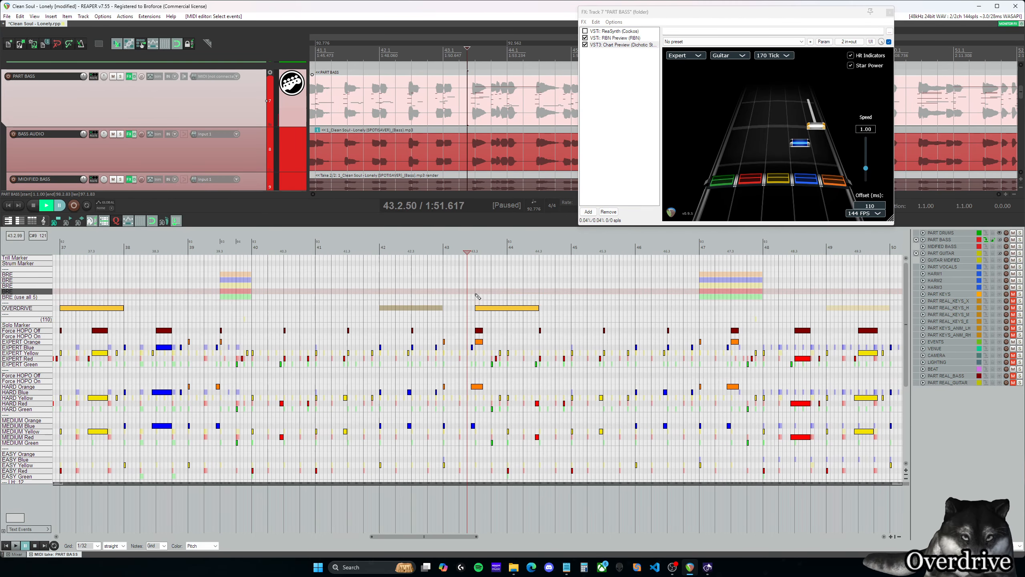
click(476, 299)
key(space)
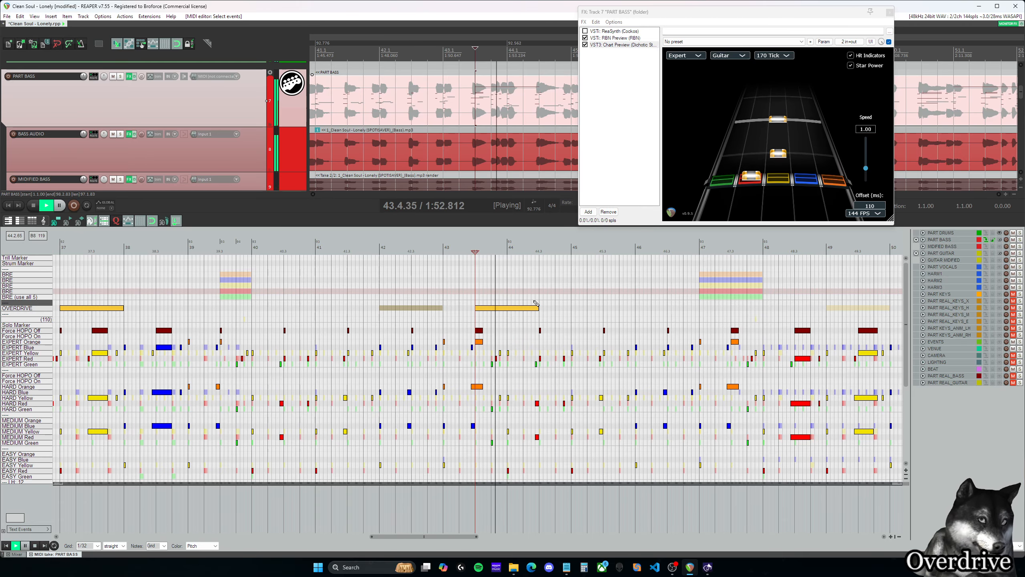
key(space)
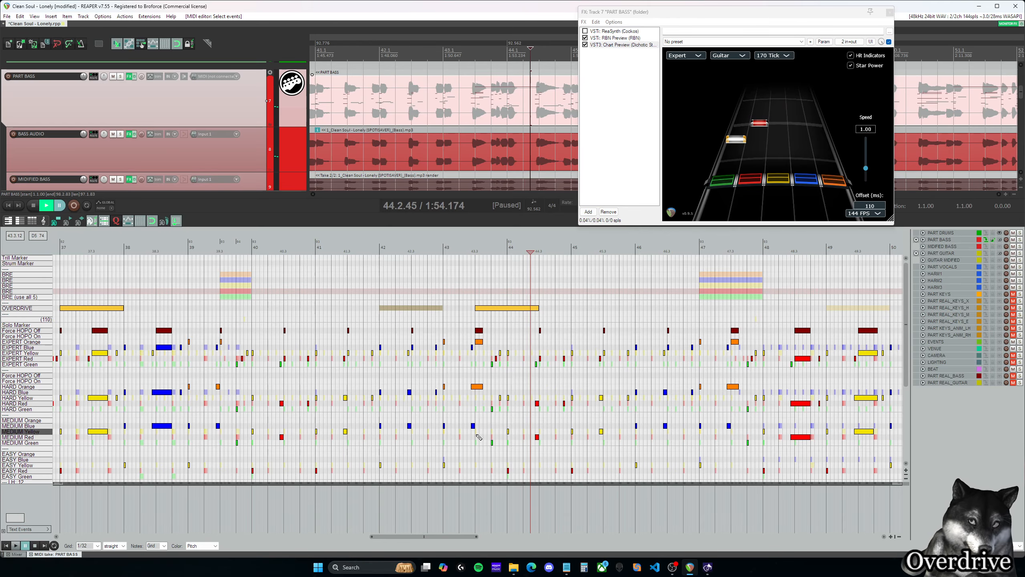
- Place the edit cursor at 44.3 and at measure 52 to compare where the two neighbouring OVERDRIVE phrases end
drag(453, 537, 521, 538)
scroll(519, 314, down, 2)
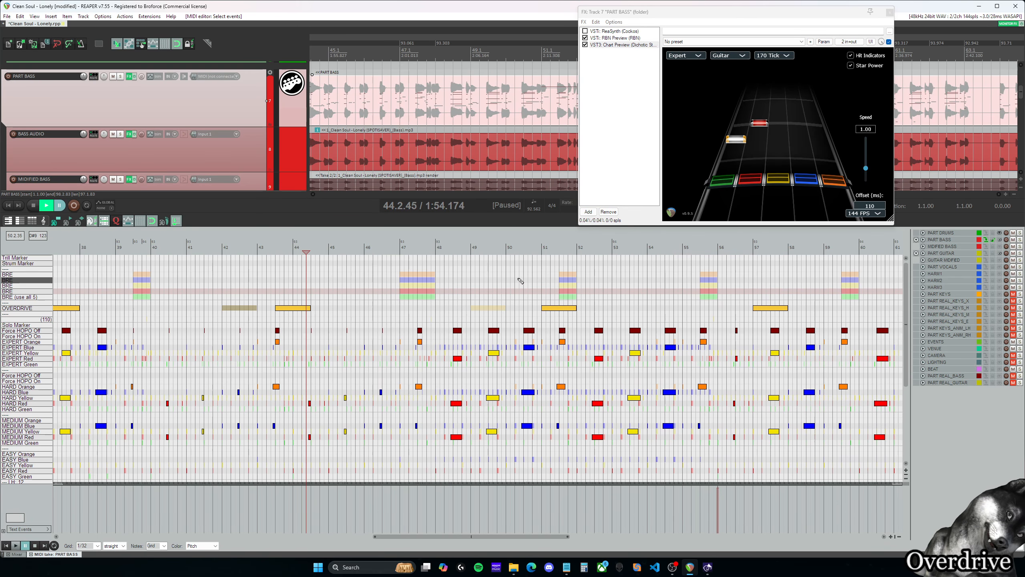
click(311, 294)
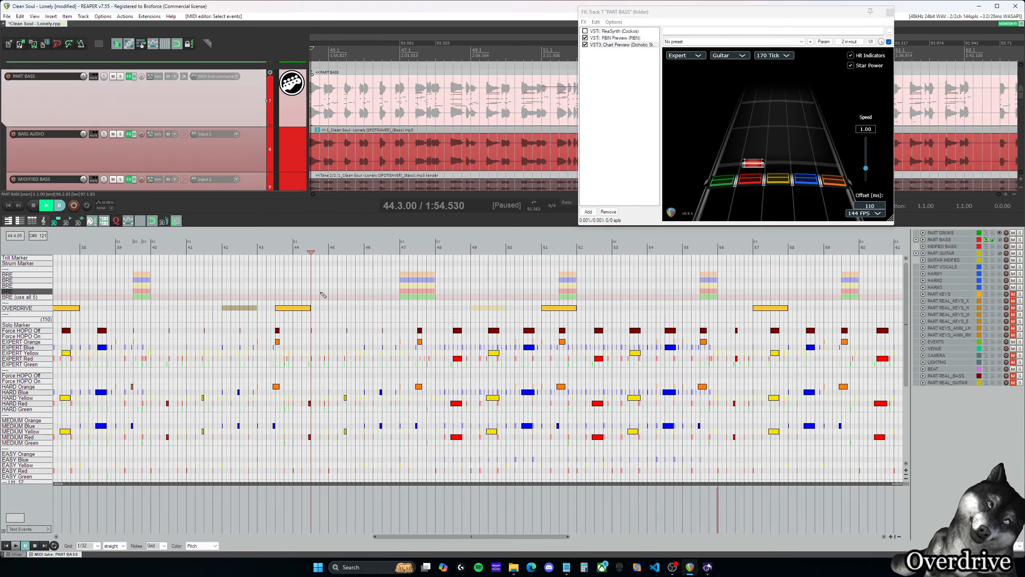
click(581, 293)
- Try ending the measure 51 OVERDRIVE phrase at 51.4.75, and extend it back to measure 52
scroll(587, 307, up, 3)
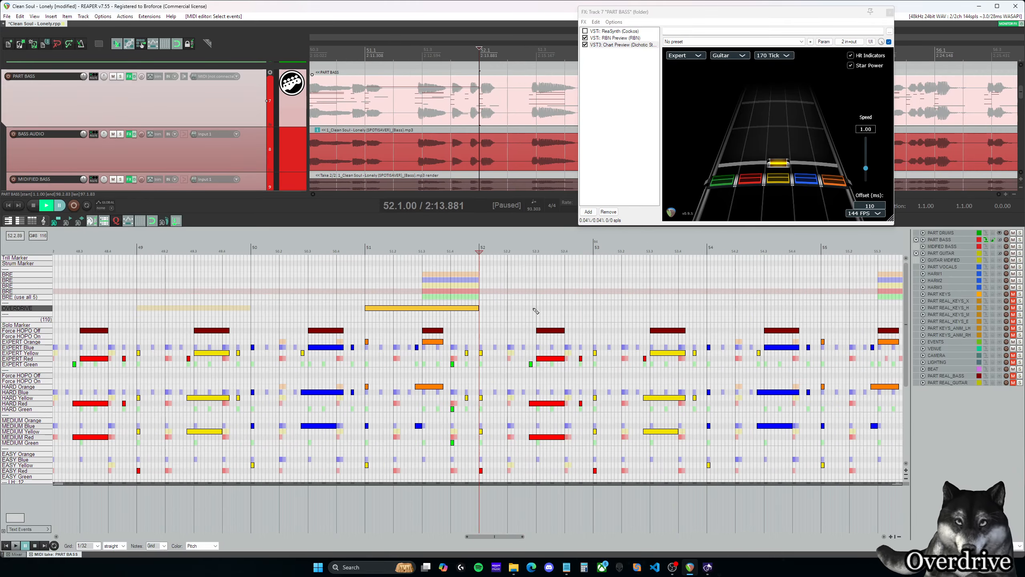
drag(470, 307, 473, 299)
click(473, 298)
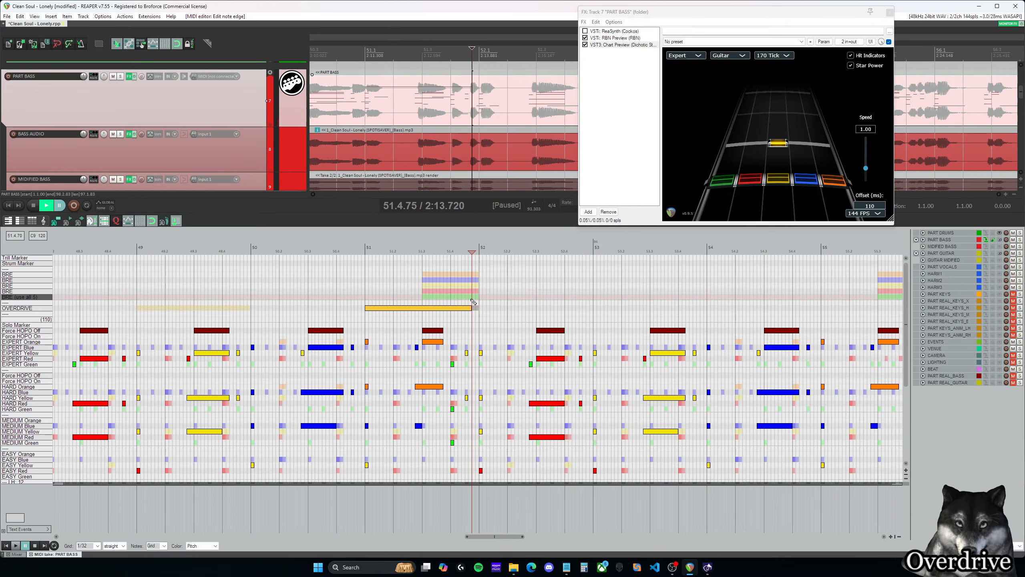
click(476, 308)
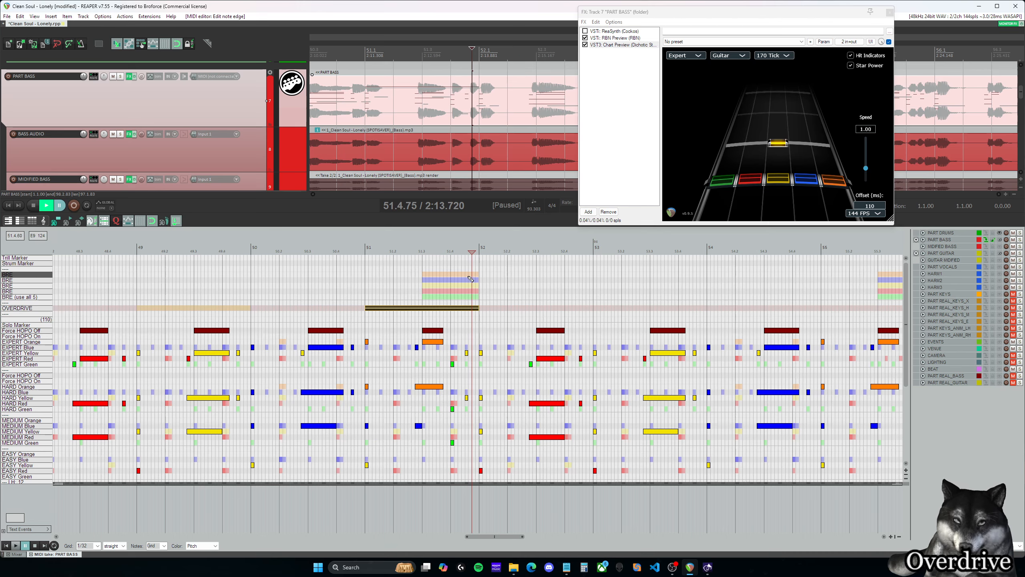
- Move the bass OVERDRIVE phrase at measure 57 to start at 58.3
scroll(478, 310, down, 2)
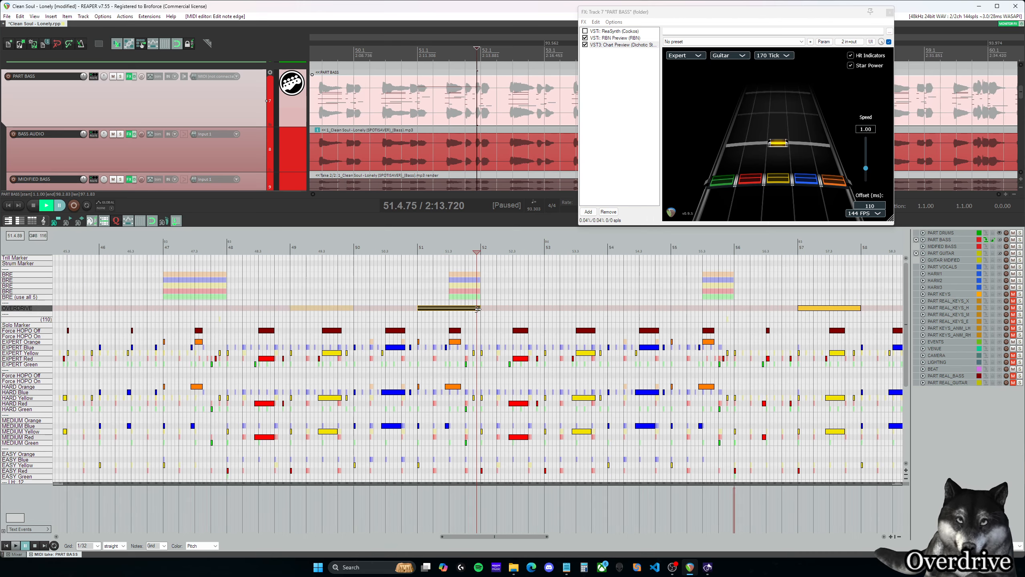
scroll(531, 535, down, 3)
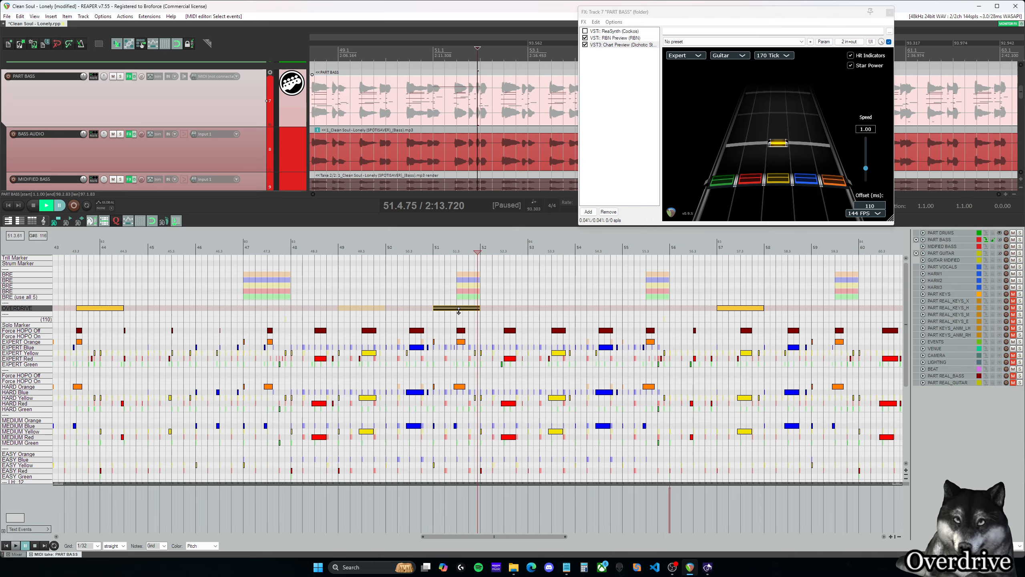
drag(531, 537, 616, 541)
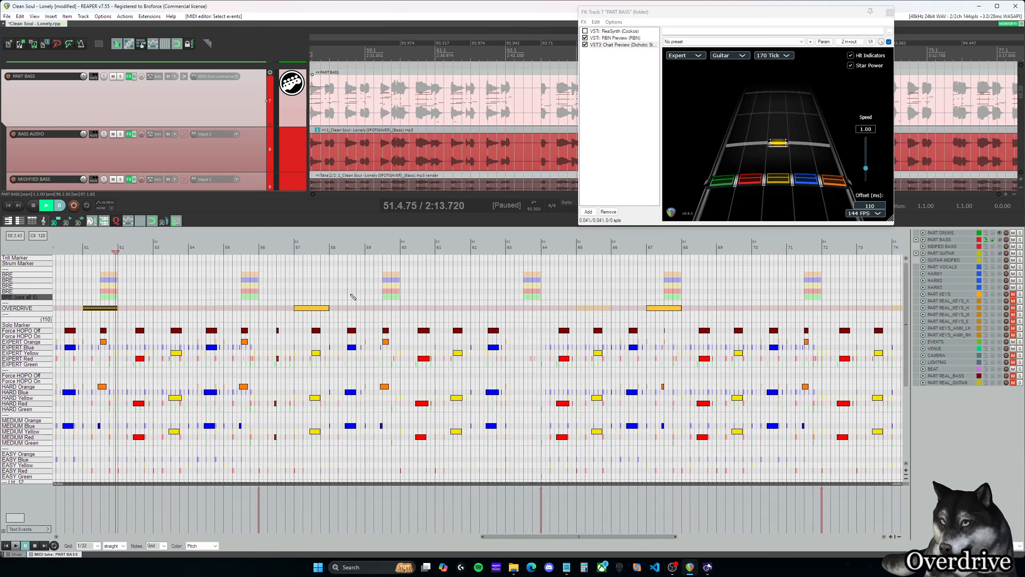
drag(318, 310, 371, 310)
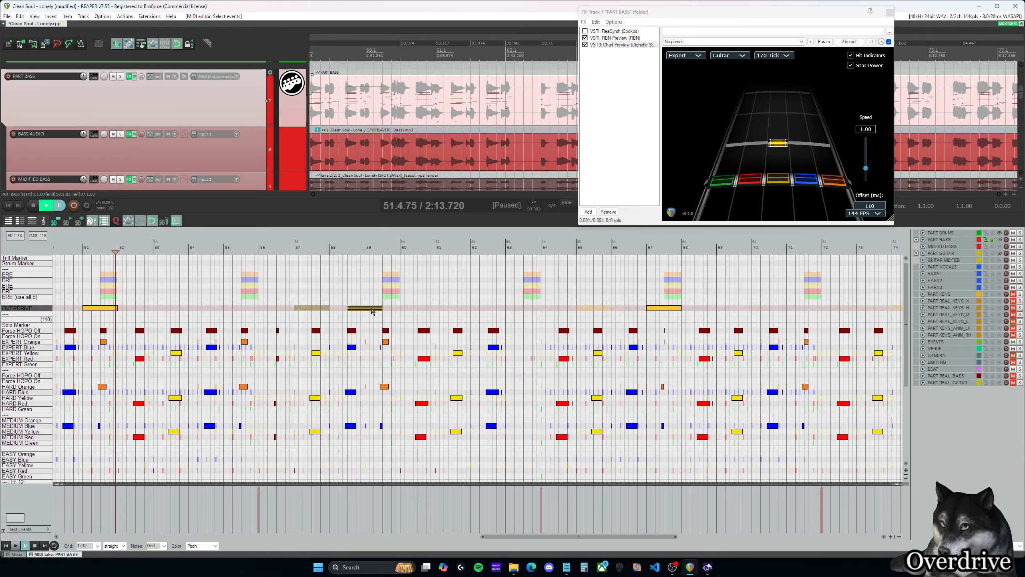
- Play back the moved OVERDRIVE phrase from 58.3 into measure 59
click(347, 299)
key(space)
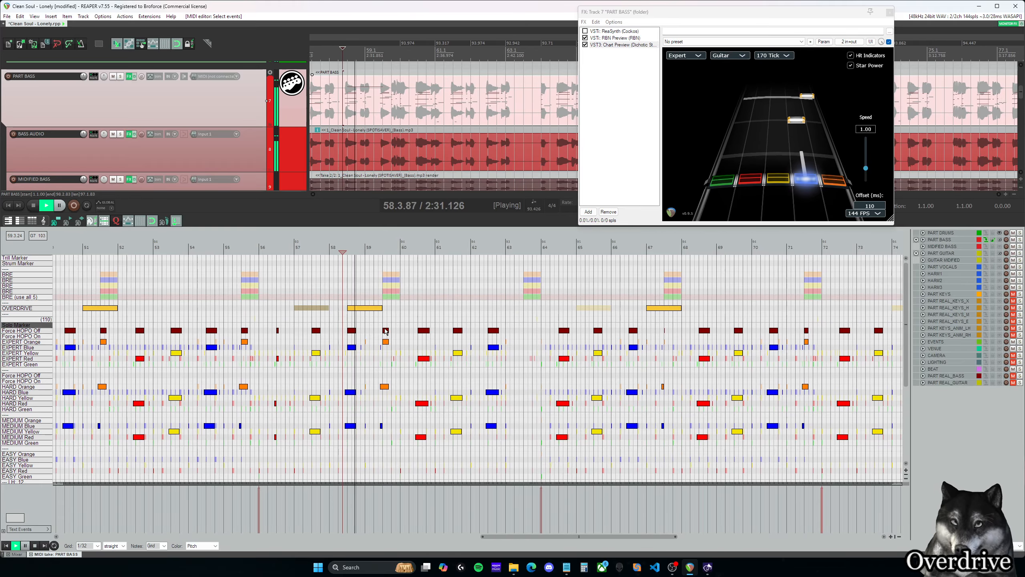
key(space)
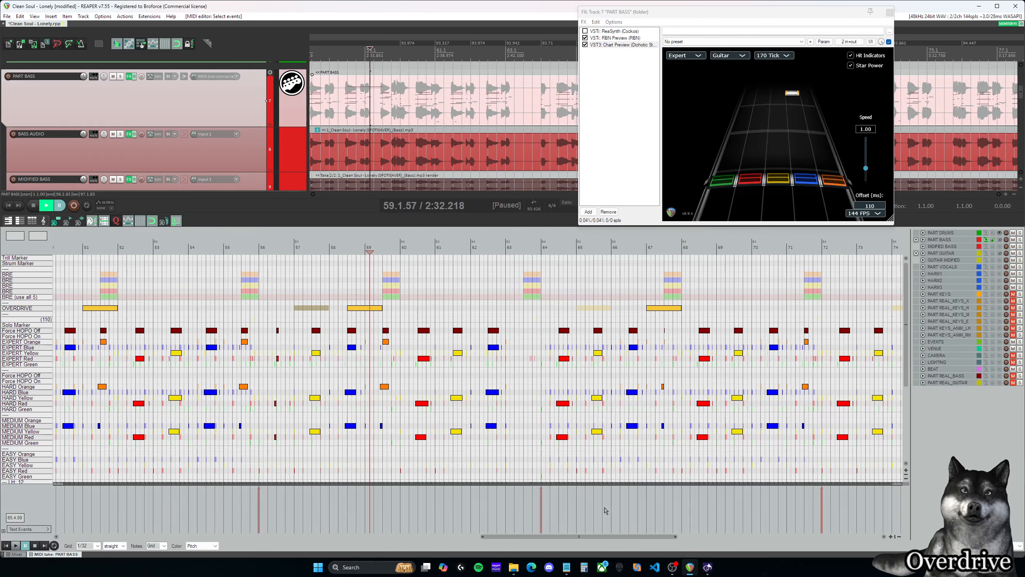
- Place the edit cursor at measure 67 and move the OVERDRIVE phrase that begins there to start at 68.3
scroll(617, 433, down, 6)
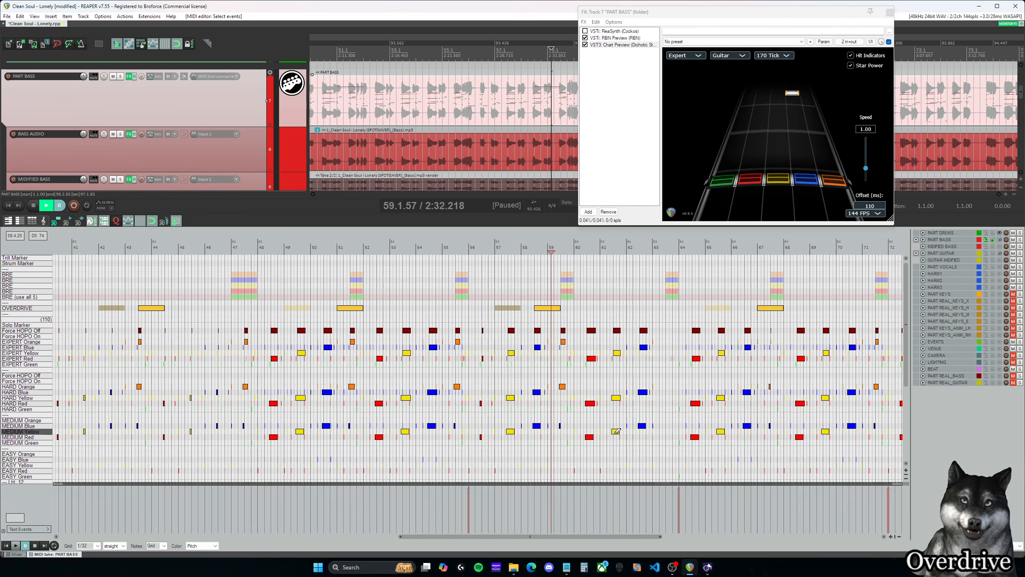
scroll(618, 434, down, 4)
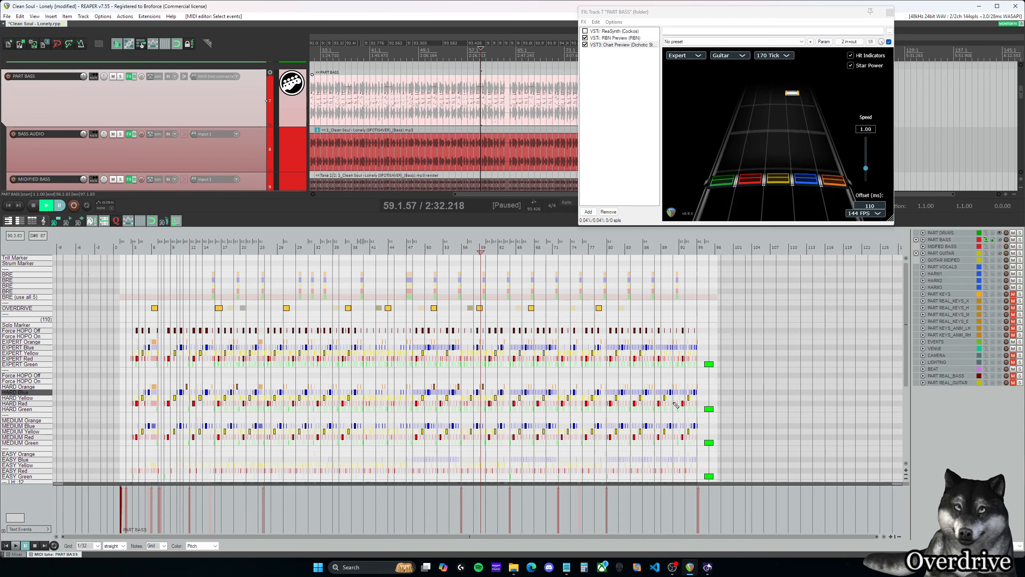
scroll(658, 358, up, 5)
drag(680, 536, 795, 539)
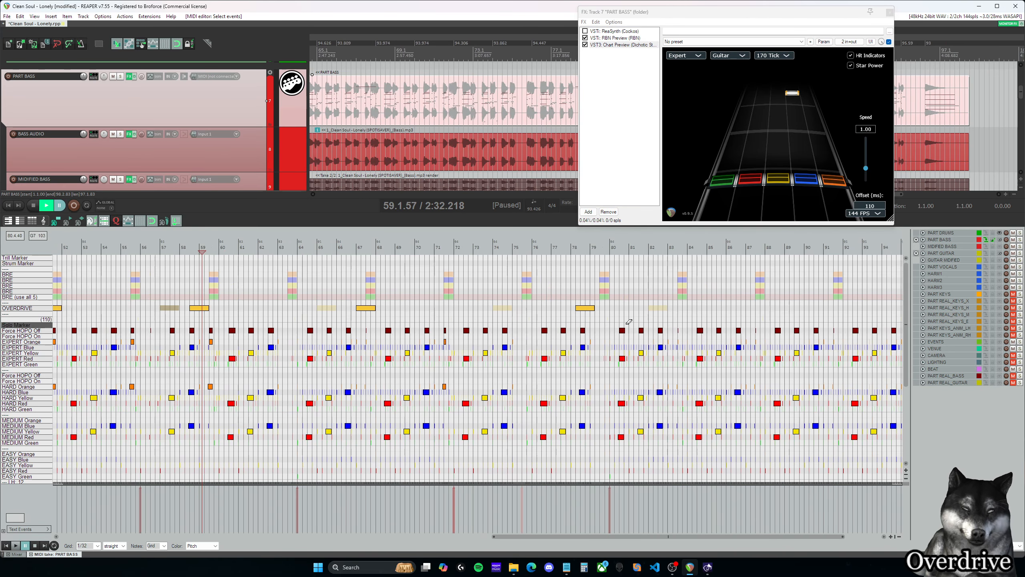
scroll(629, 323, up, 2)
scroll(581, 406, down, 3)
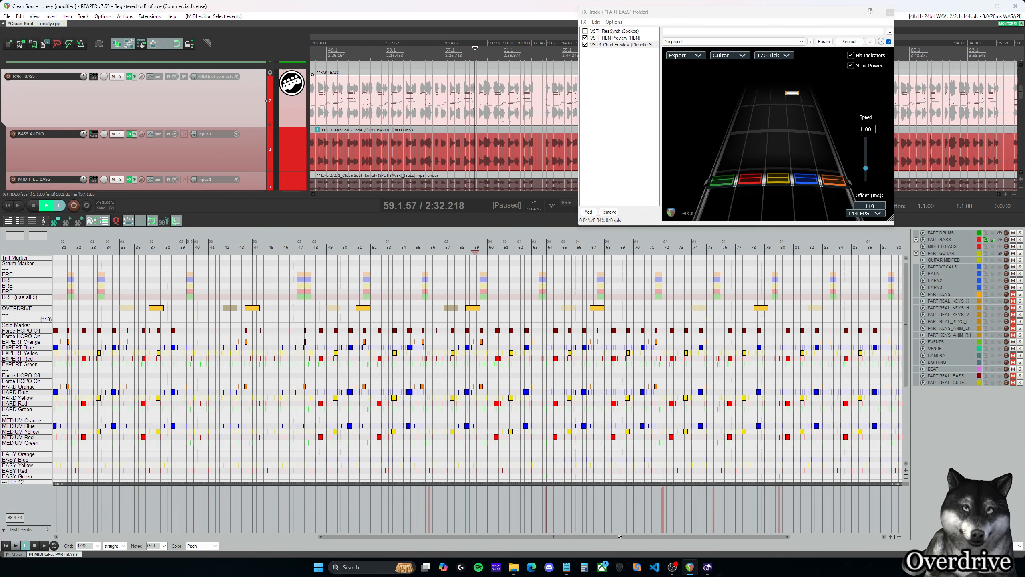
drag(625, 537, 715, 540)
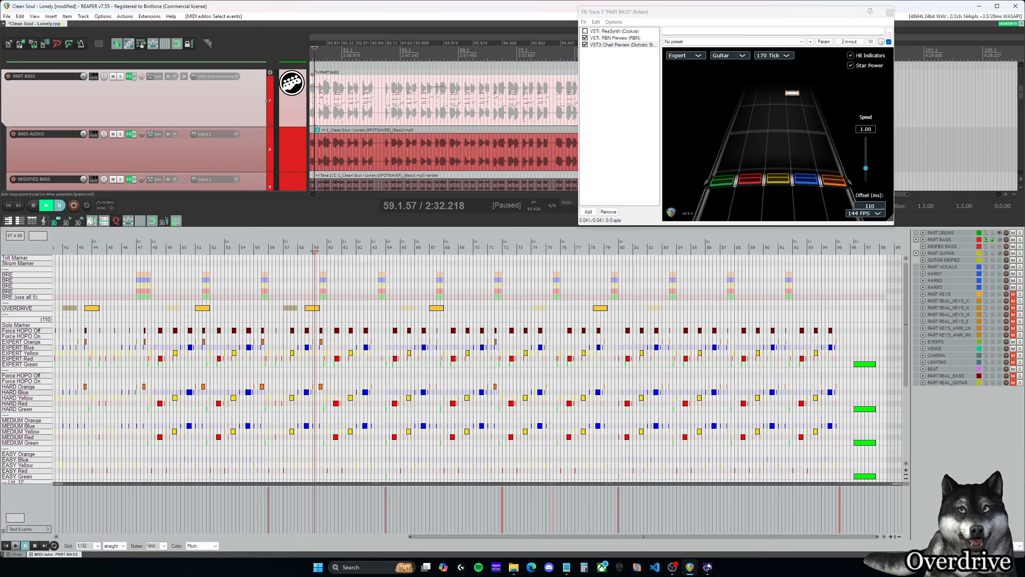
click(430, 248)
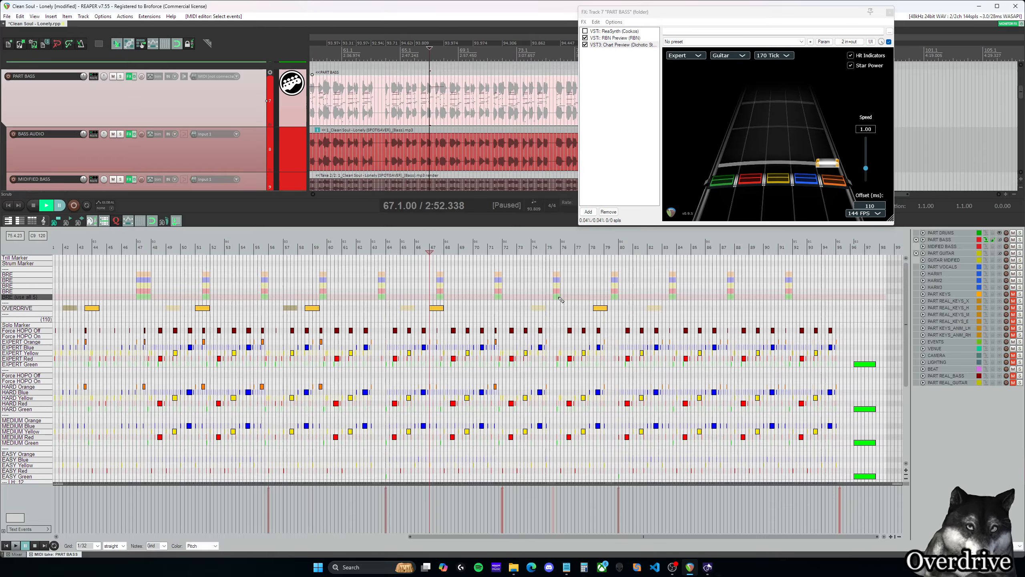
drag(441, 308, 452, 310)
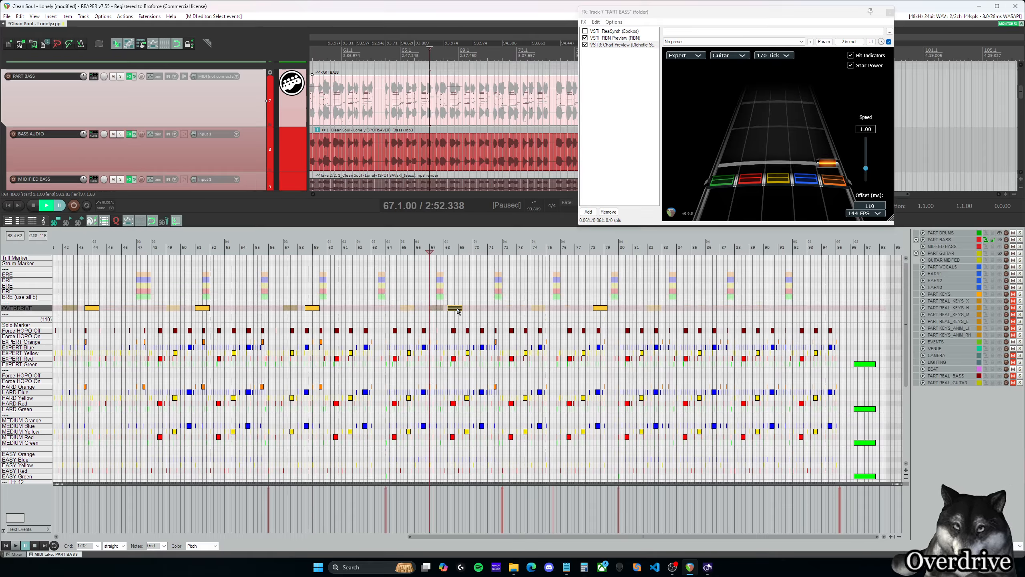
- Play back the moved OVERDRIVE phrase from 68.3 into measure 69
scroll(462, 308, up, 5)
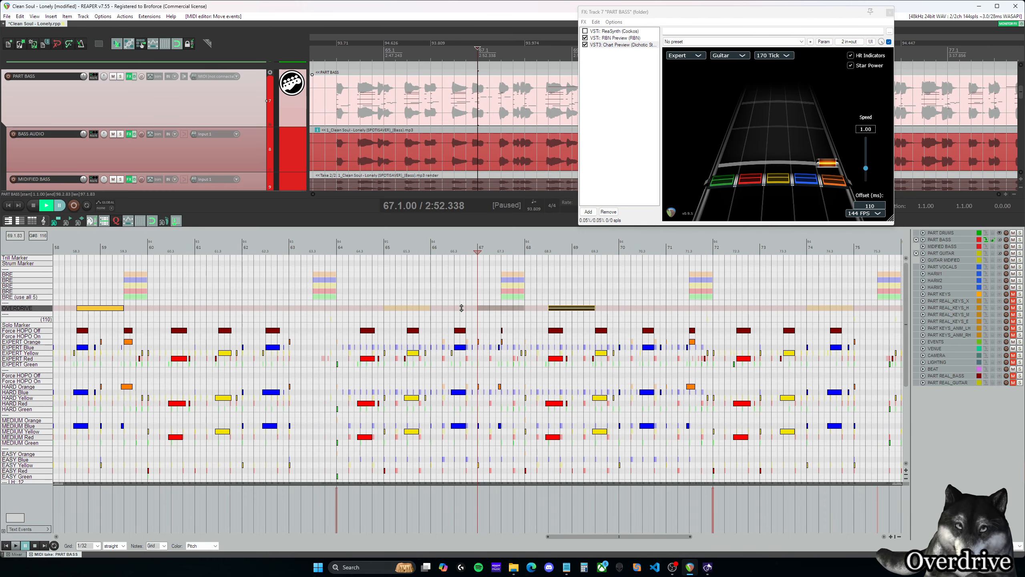
drag(654, 537, 673, 536)
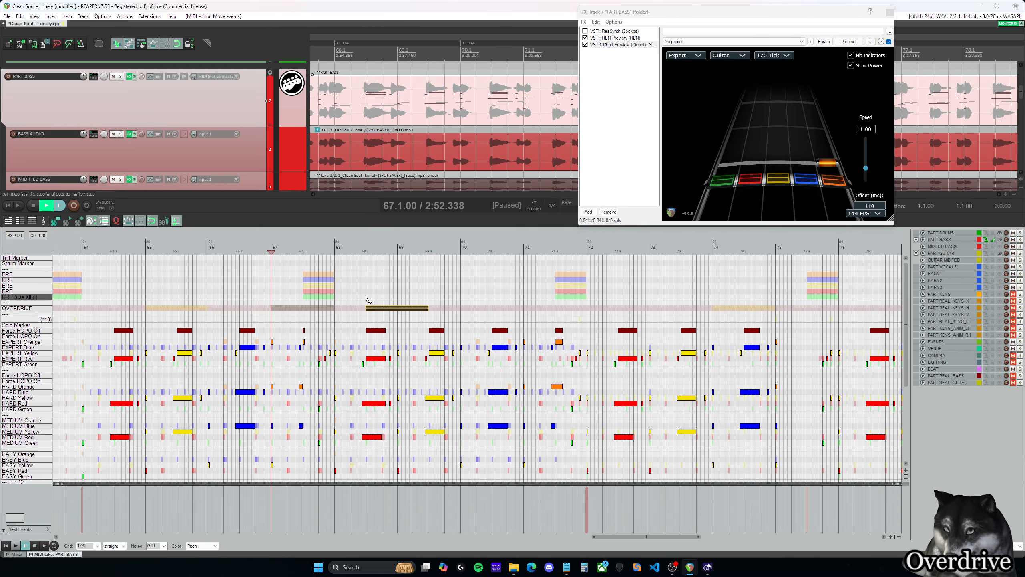
click(366, 299)
key(space)
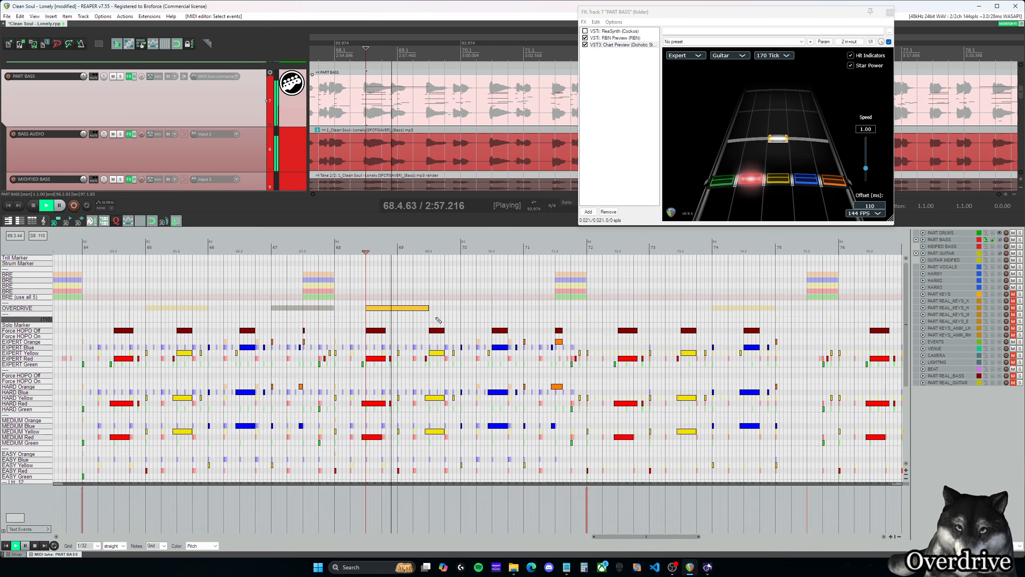
key(space)
- Extend the end of the OVERDRIVE phrase at 68.3 to 69.4.00 and check its new end with the edit cursor
drag(429, 307, 444, 308)
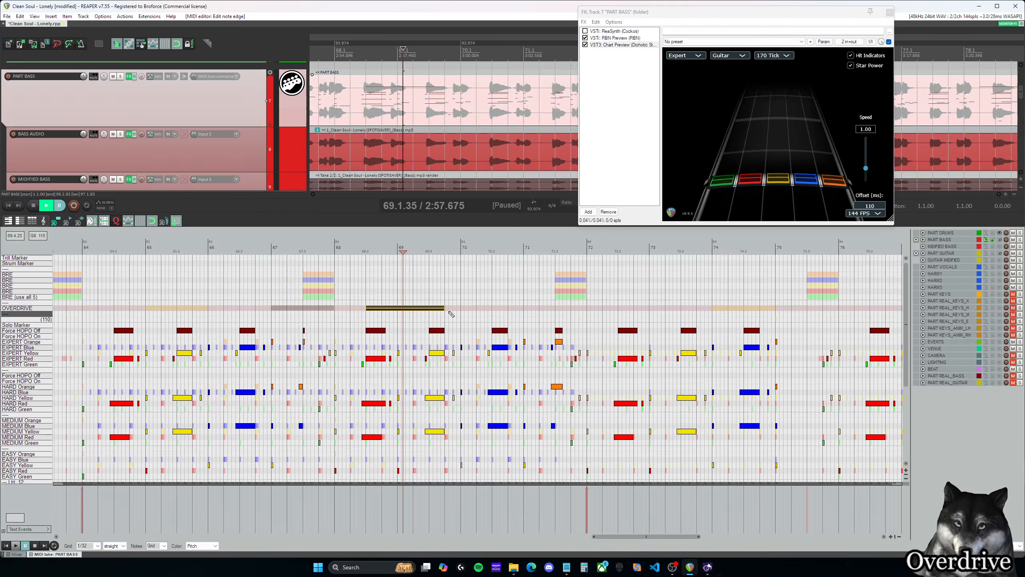
click(366, 292)
click(444, 281)
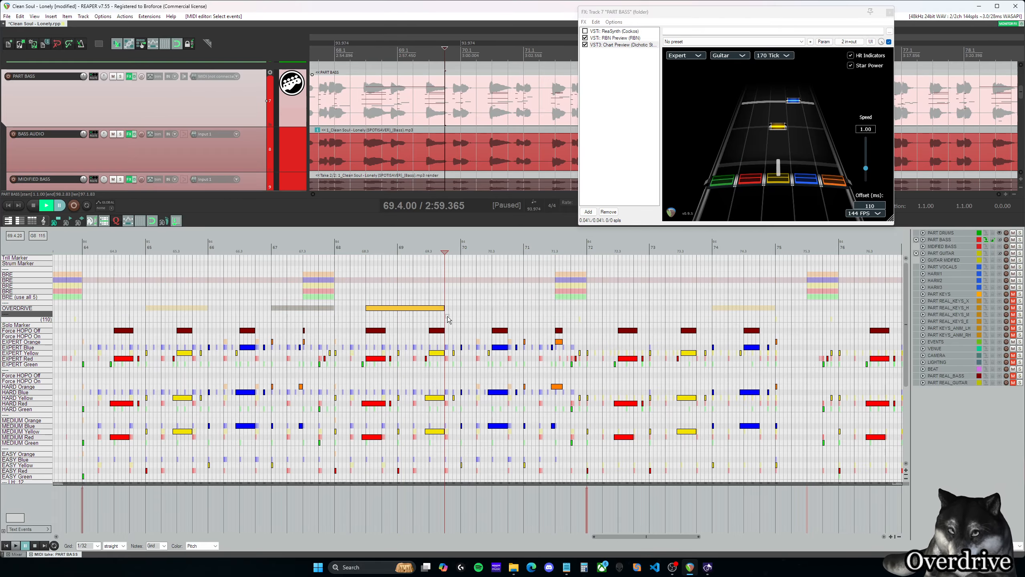
- Play back the lengthened OVERDRIVE phrase from 68.3 through its end at 69.4
click(440, 306)
click(371, 300)
key(space)
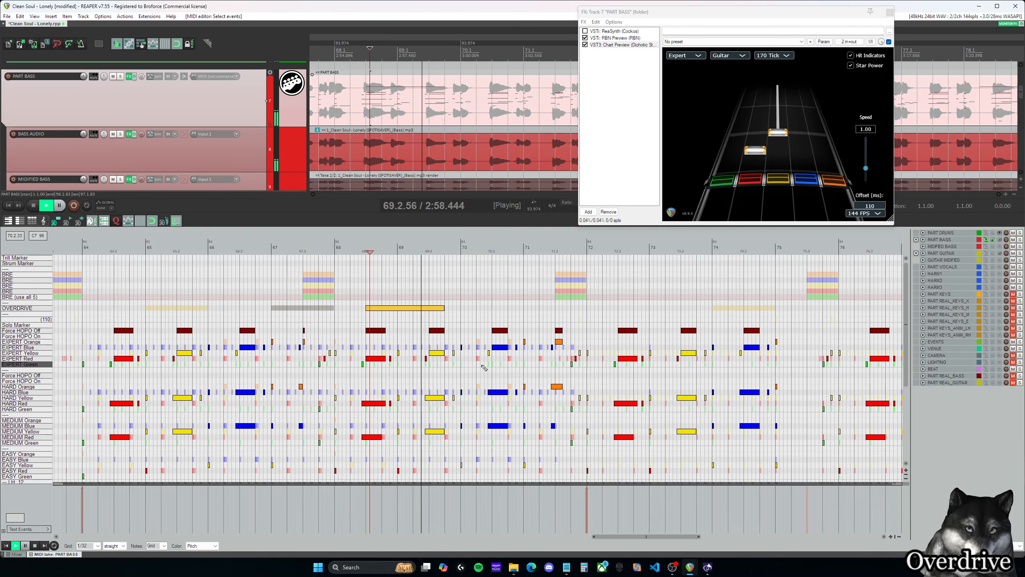
key(space)
- Place the edit cursor at measure 80 and select the last OVERDRIVE phrase, just before that measure
scroll(491, 348, down, 3)
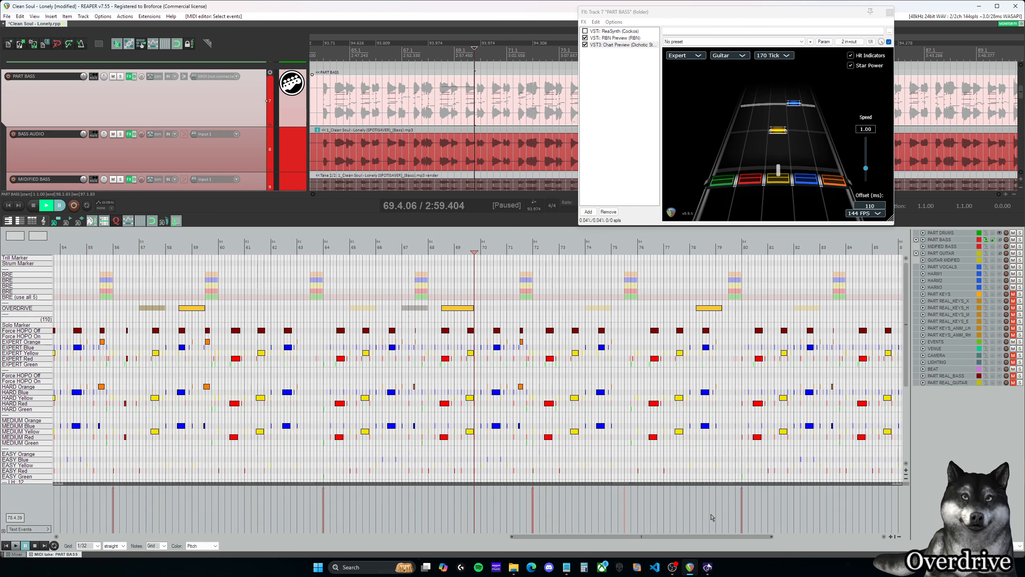
drag(711, 537, 813, 542)
scroll(804, 351, down, 2)
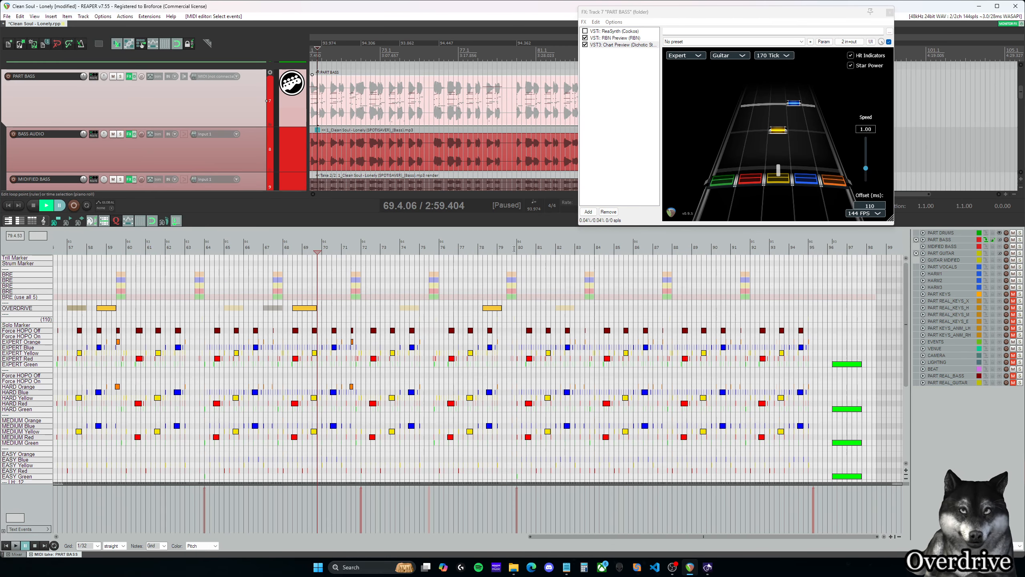
click(516, 247)
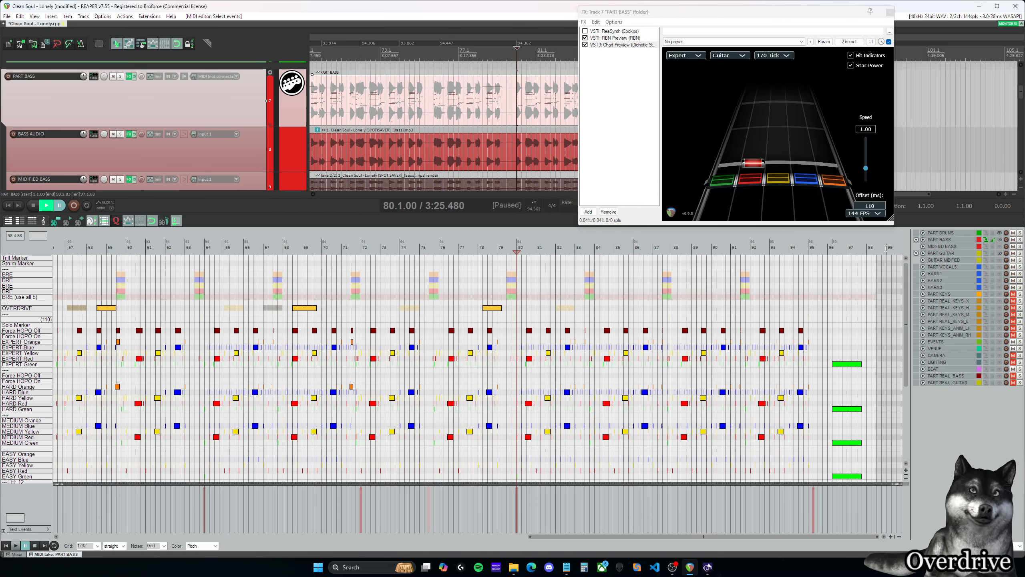
click(497, 308)
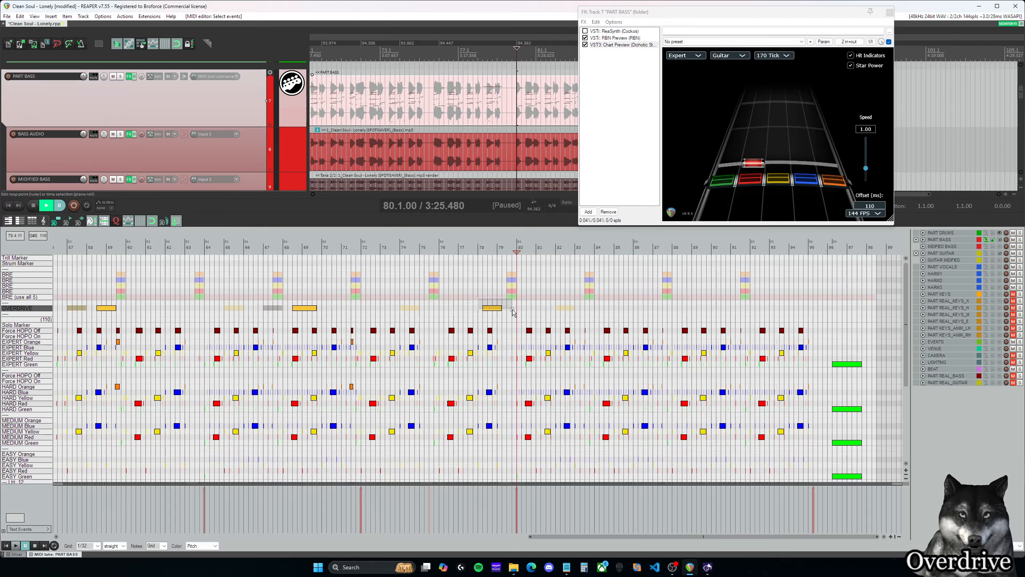
- Check the spacing of all OVERDRIVE phrases across the whole bass chart
scroll(629, 257, down, 2)
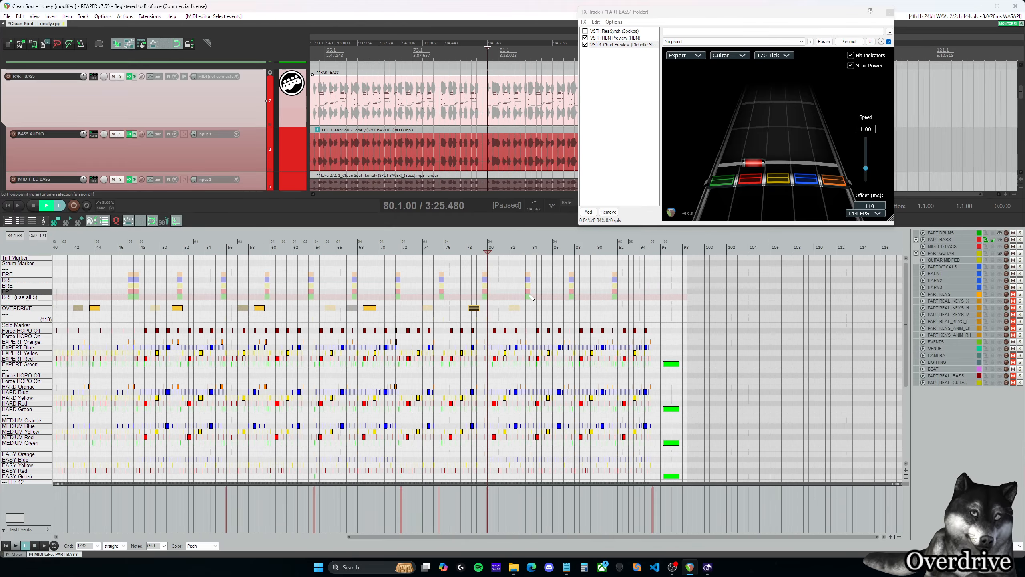
drag(633, 537, 344, 529)
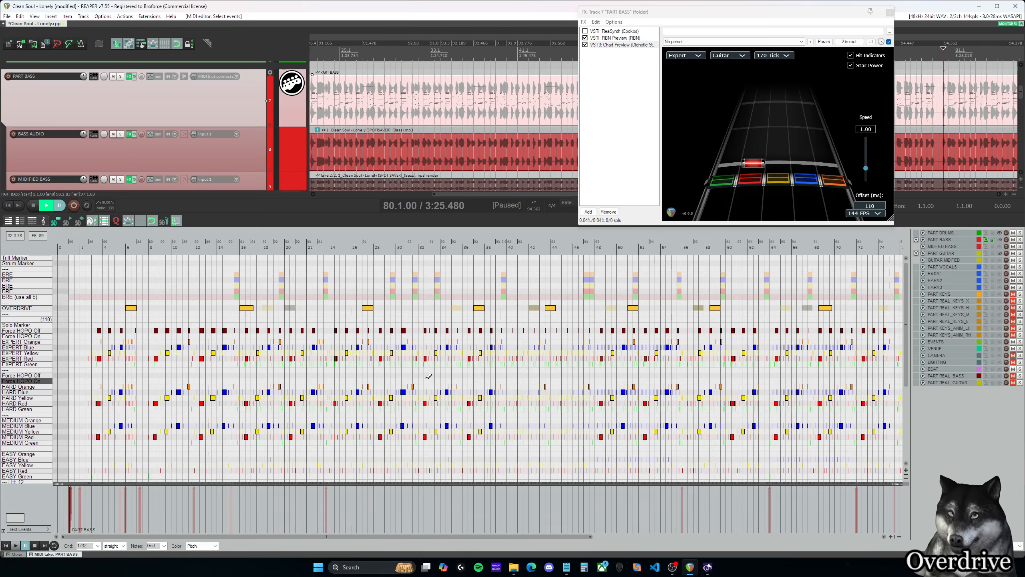
scroll(426, 380, down, 3)
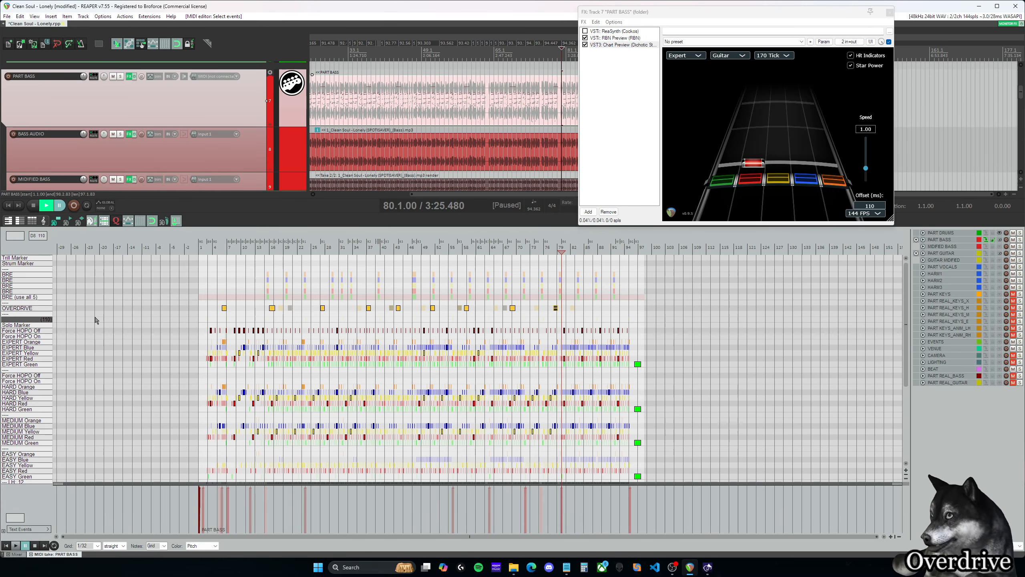
- Look over the lower note lanes of the bass chart and place the edit cursor at measure 3
scroll(261, 335, down, 3)
scroll(260, 335, down, 2)
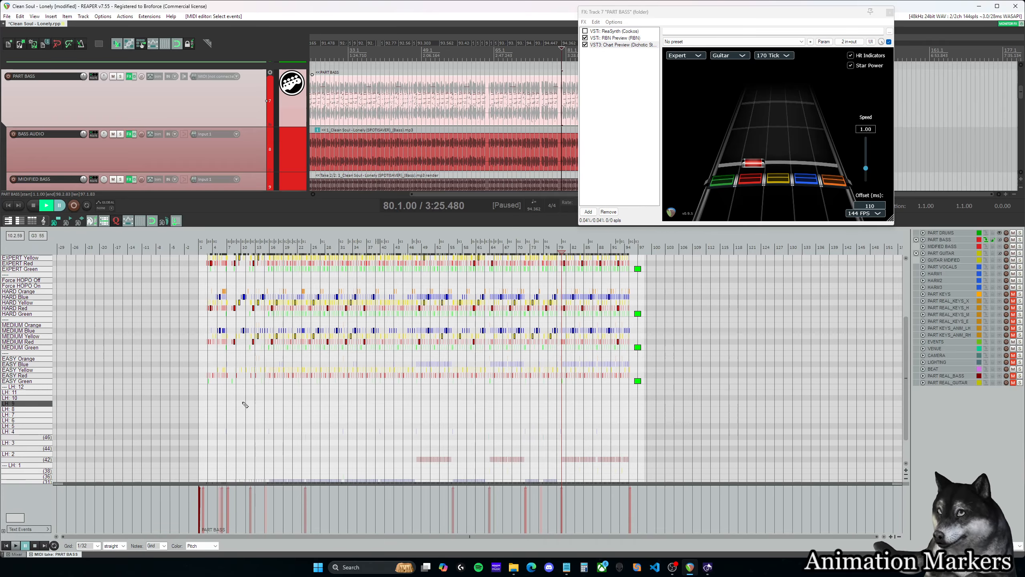
scroll(244, 398, up, 2)
scroll(240, 368, up, 4)
drag(387, 536, 64, 524)
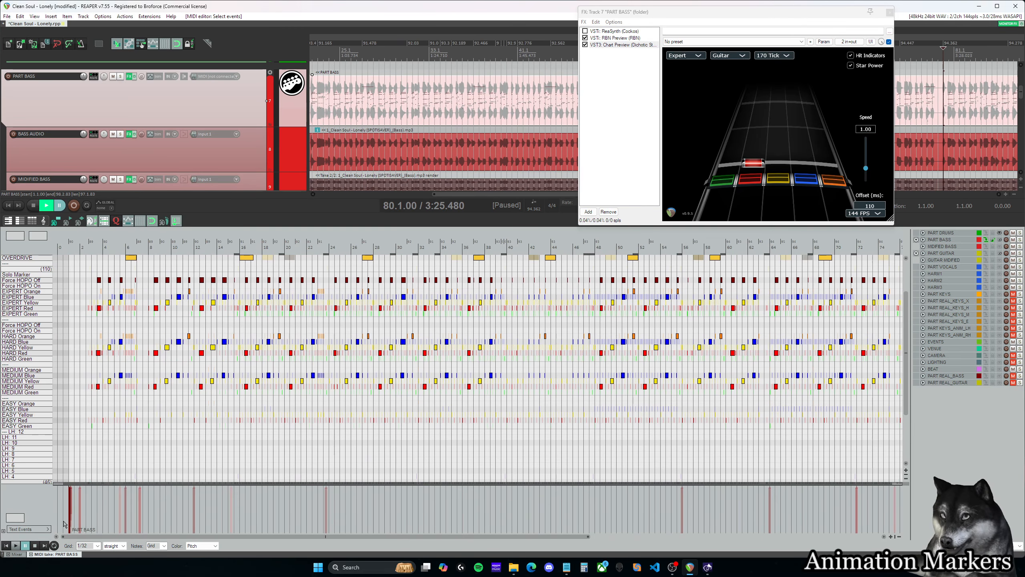
scroll(148, 320, up, 1)
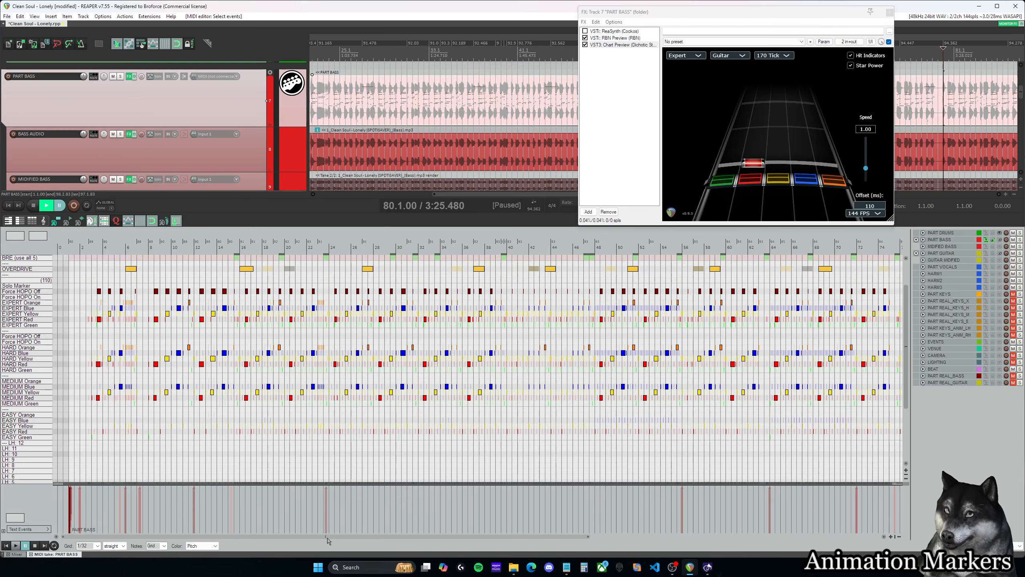
click(89, 249)
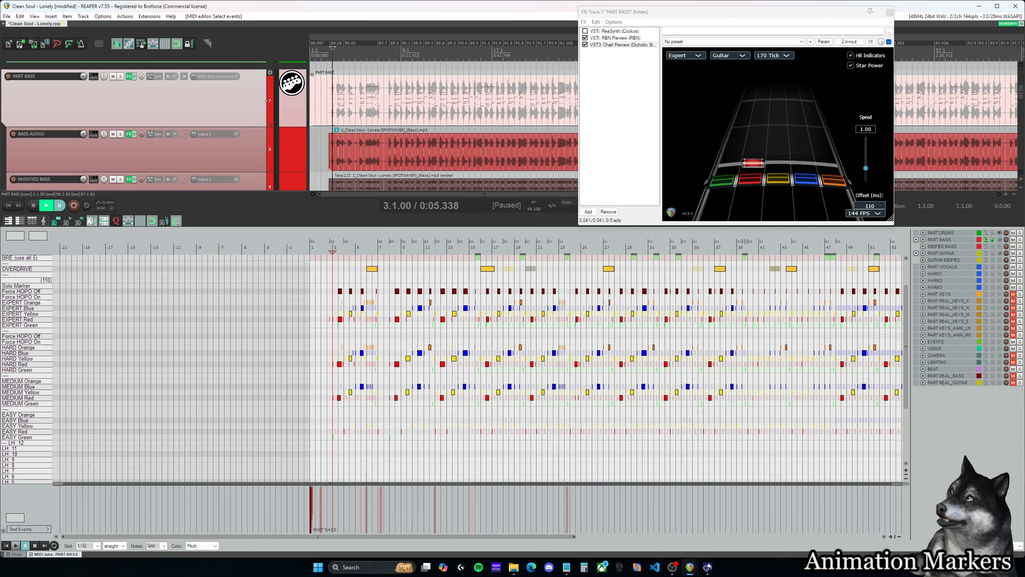
- Create animation markers for Bass with the play expression and default idle pause, using the C3 automation tools
click(141, 44)
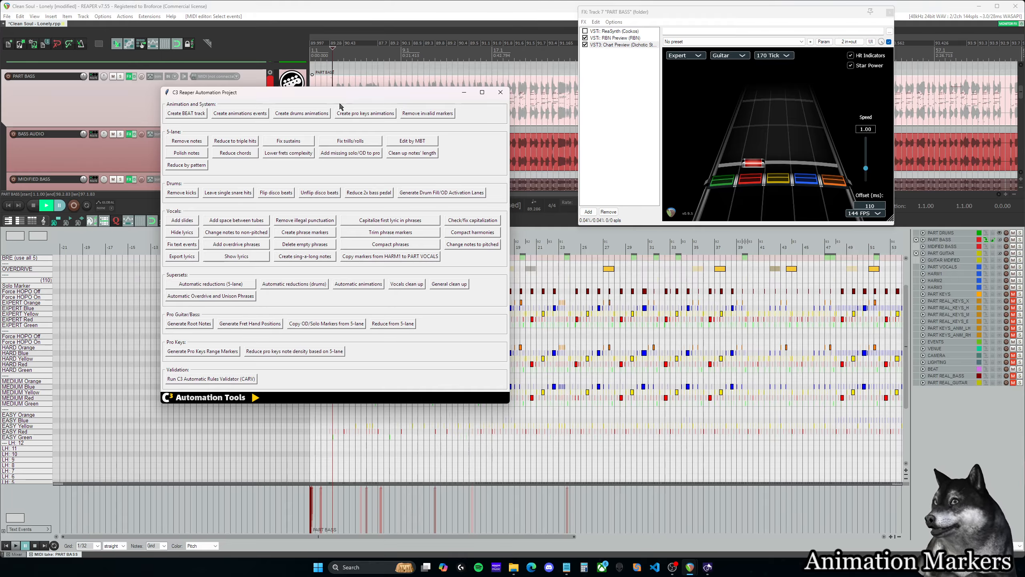
click(263, 116)
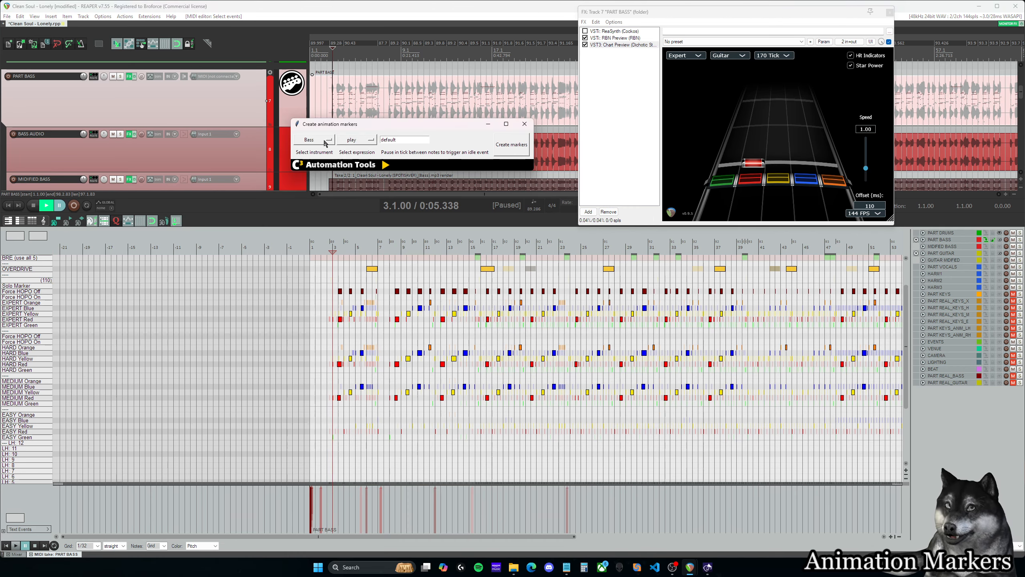
click(511, 146)
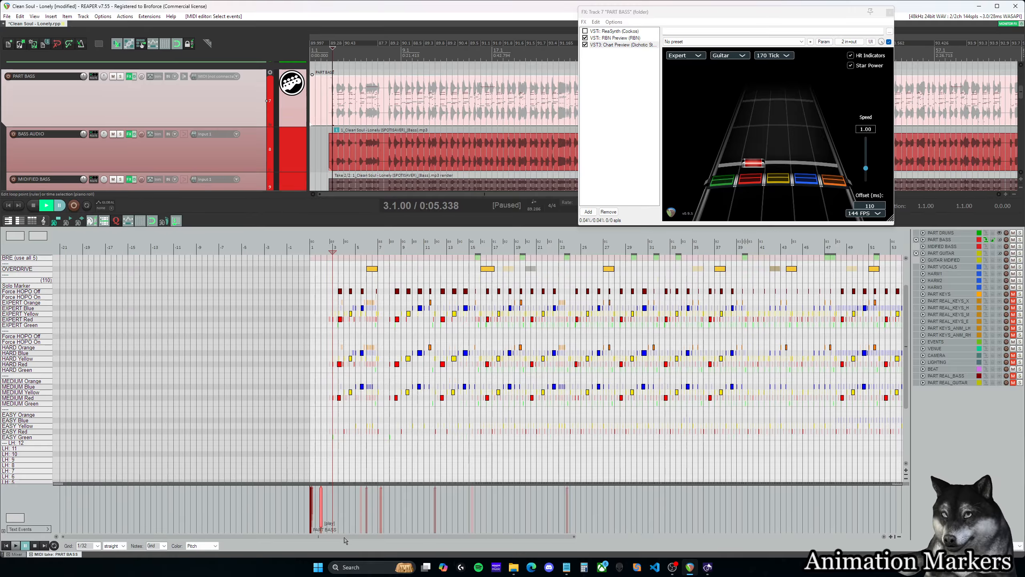
- Move the FX window clear of the end of the bass item and place the edit cursor at 97.1.00
drag(322, 536, 654, 541)
scroll(628, 516, down, 2)
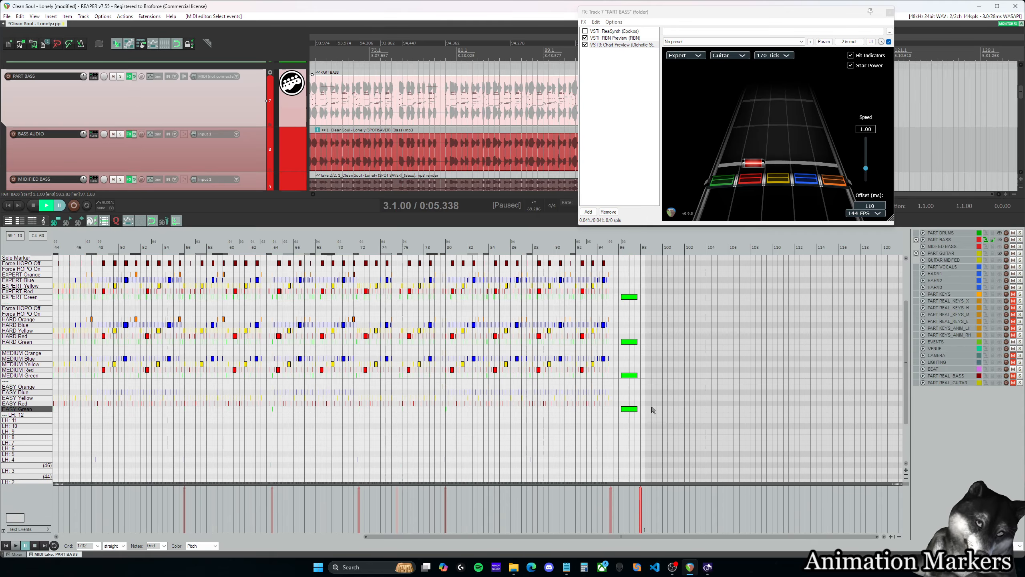
drag(640, 12, 728, 97)
click(628, 98)
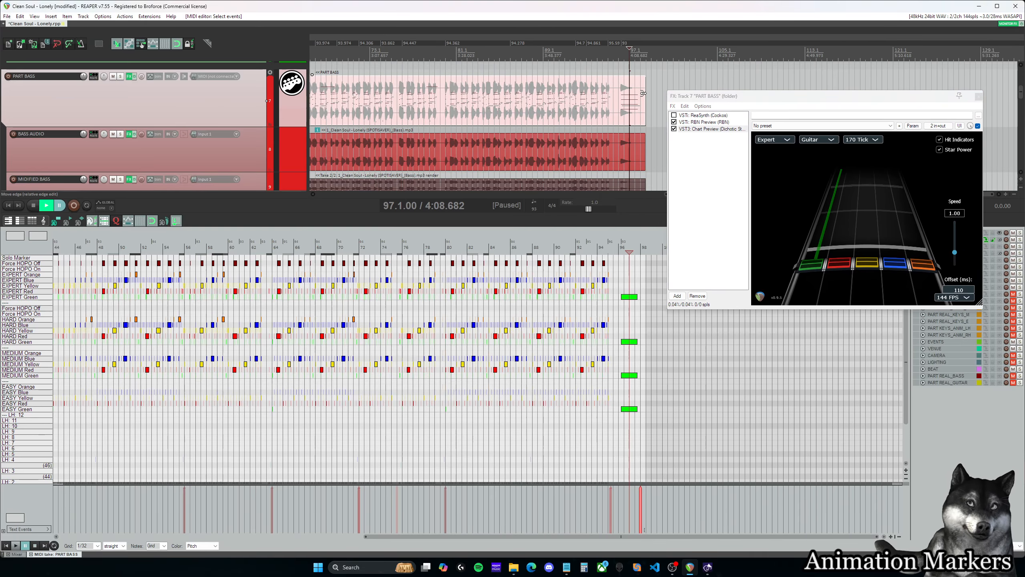
- Extend the end of the PART BASS item and shorten the final green note in all four difficulties to about 97.3
drag(646, 96, 657, 96)
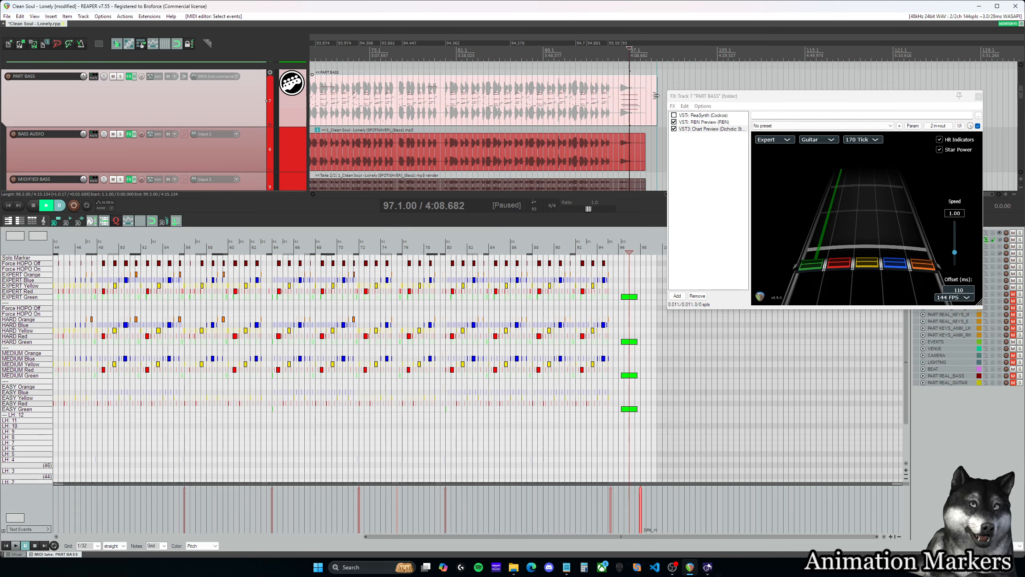
scroll(664, 387, up, 2)
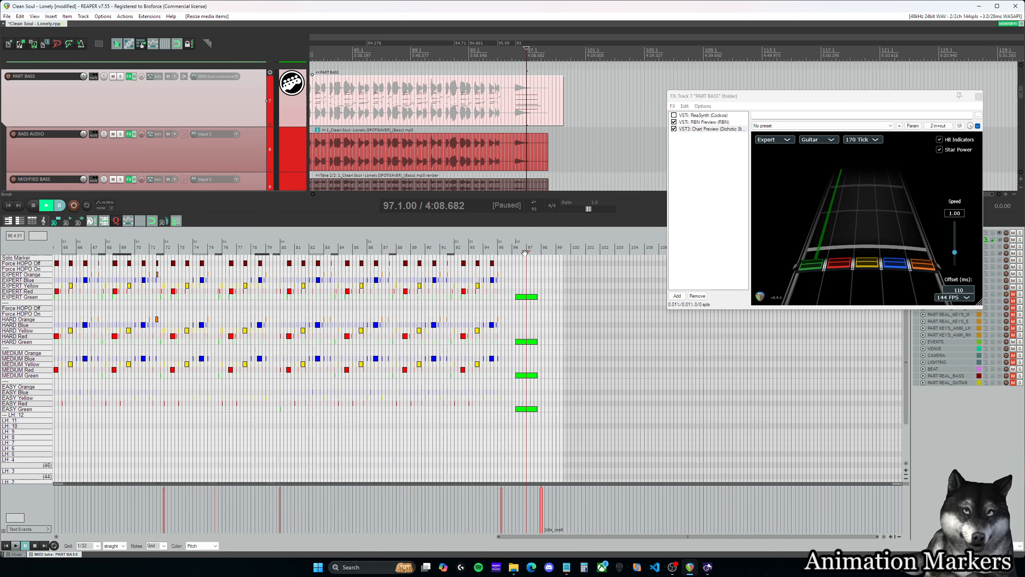
scroll(539, 294, up, 3)
drag(504, 293, 504, 406)
scroll(505, 410, up, 5)
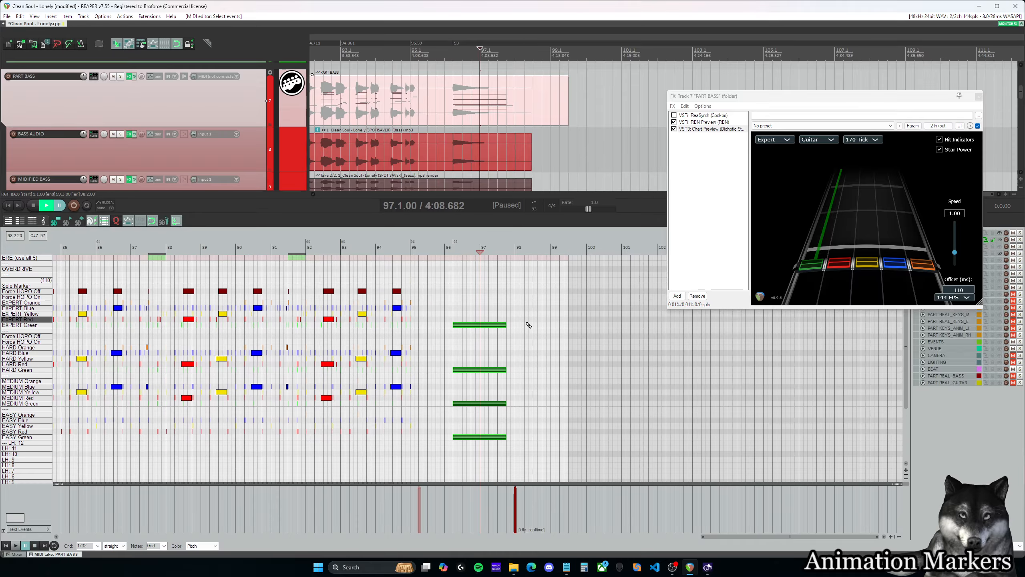
scroll(504, 414, down, 4)
drag(504, 416, 497, 416)
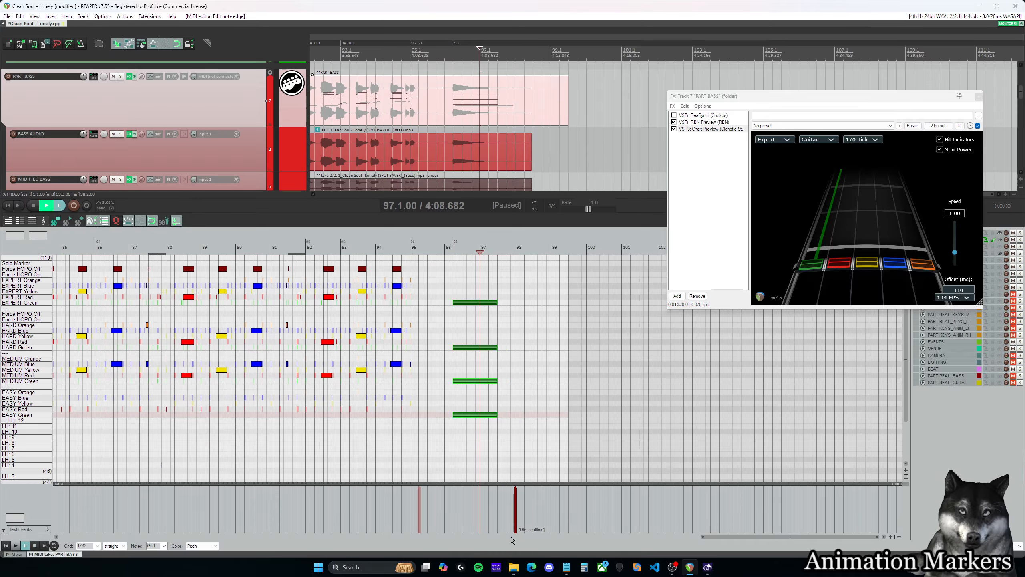
- Move the [idle_realtime] event to 97.4.00 and trim the PART BASS item's end to match the BASS AUDIO item
click(560, 109)
drag(567, 105, 542, 105)
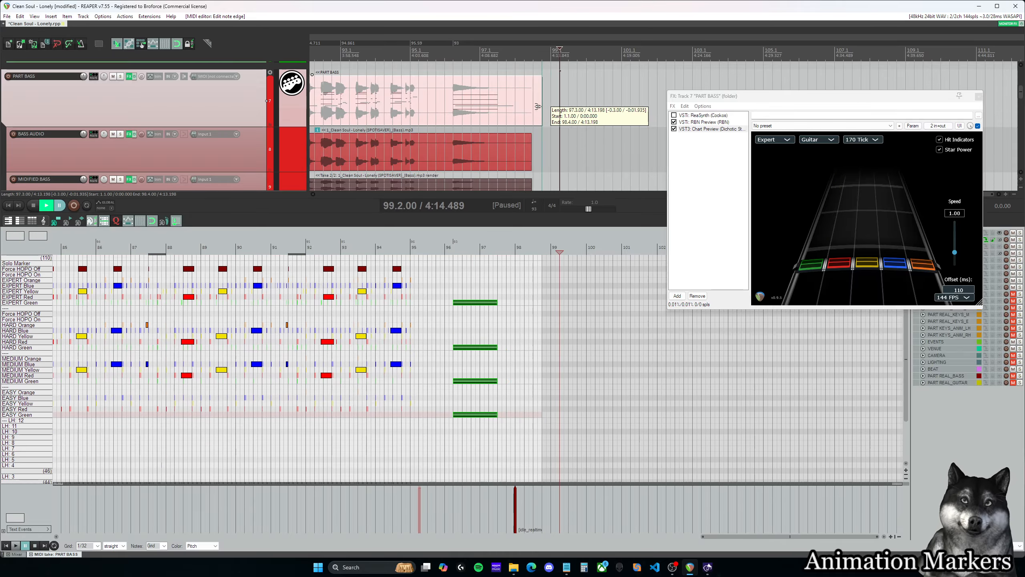
drag(514, 493, 505, 492)
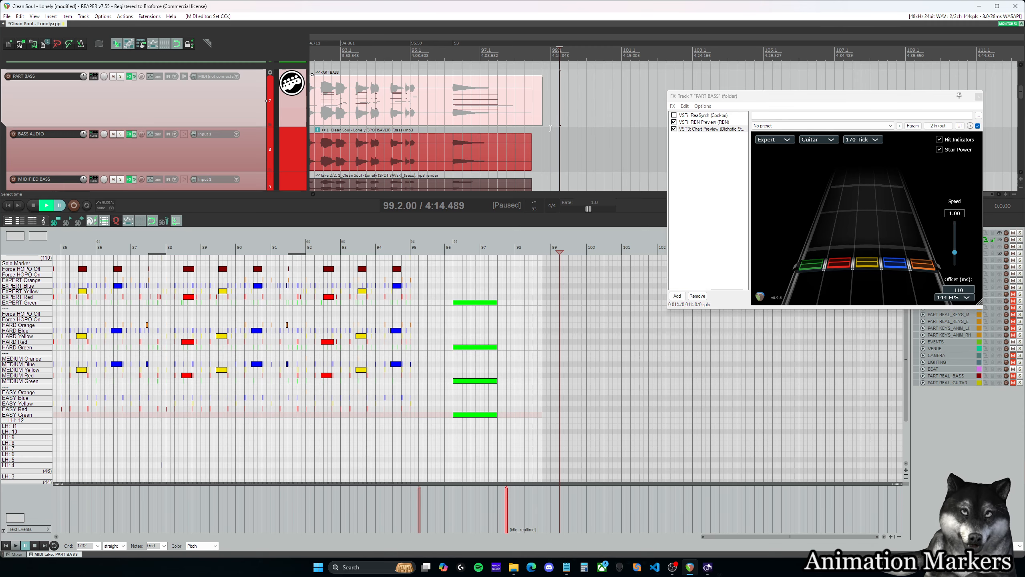
drag(542, 109, 532, 109)
scroll(539, 115, up, 8)
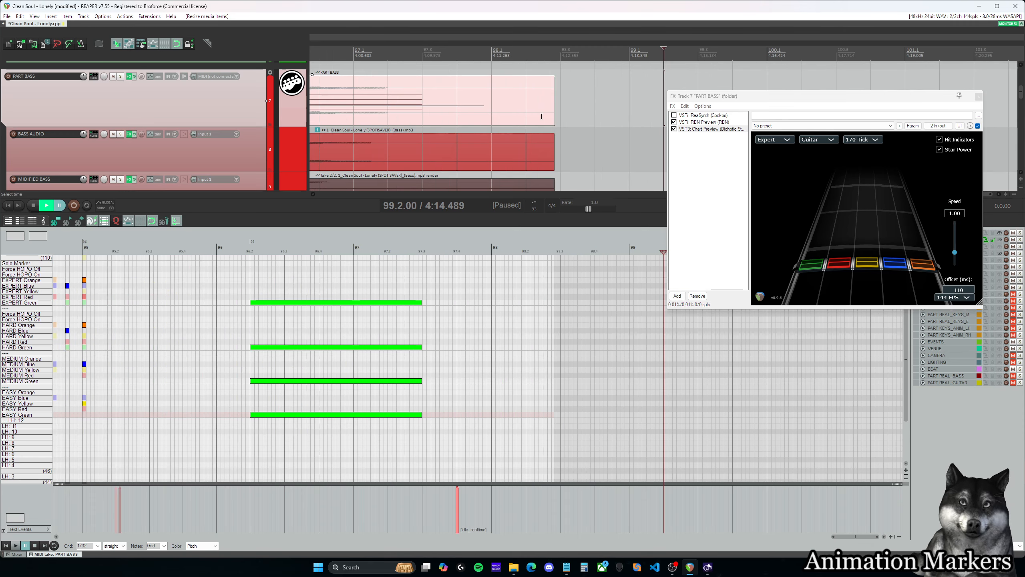
scroll(453, 105, down, 8)
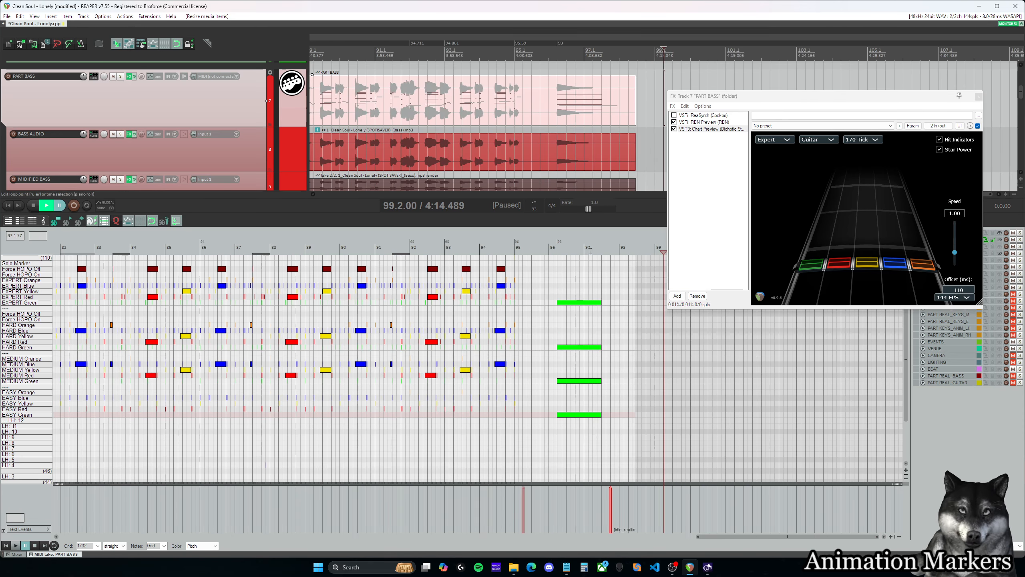
- Play back the song's ending from measure 97 and check the idle event's position against the last notes
click(593, 250)
key(space)
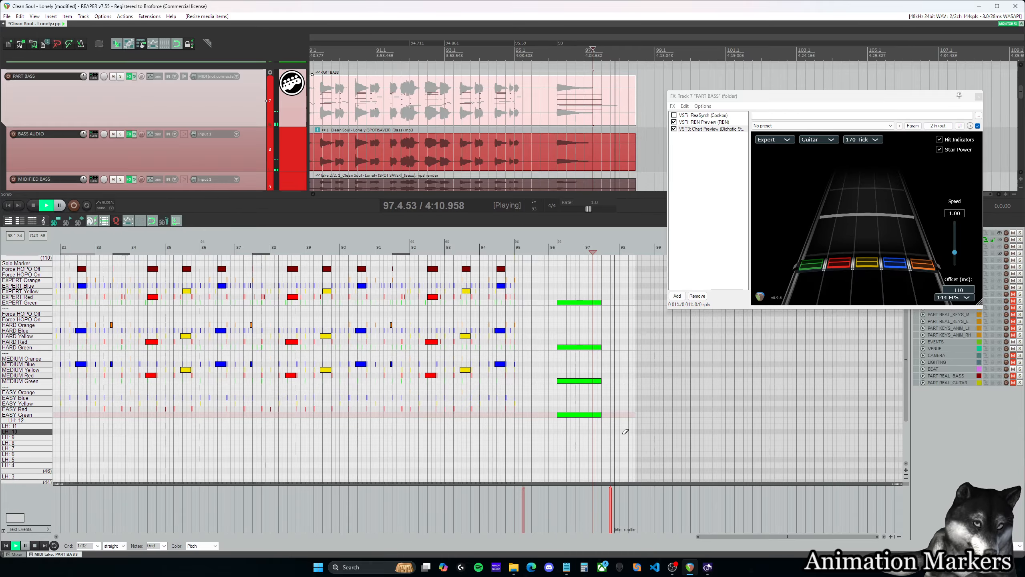
scroll(625, 432, up, 1)
key(space)
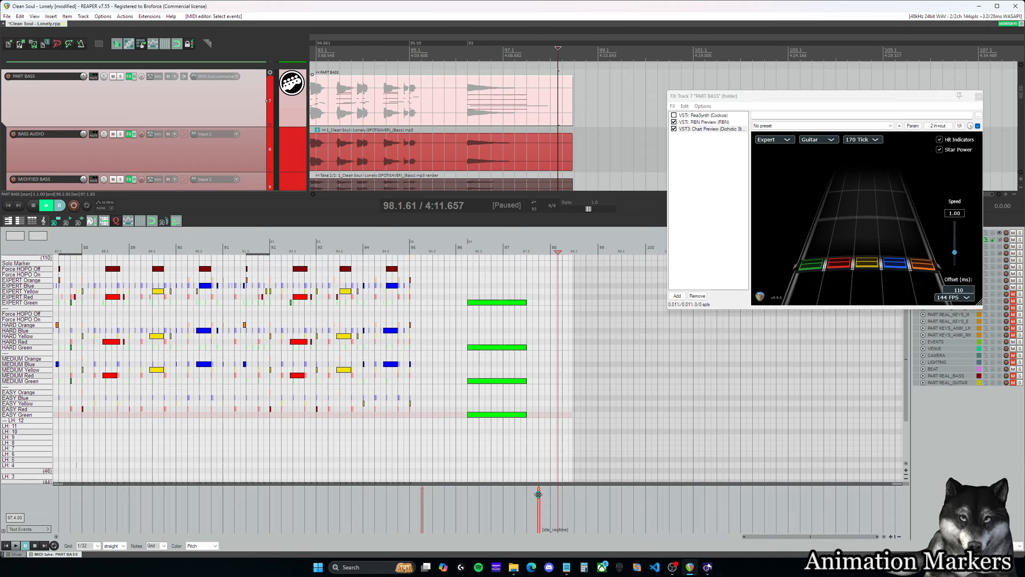
click(539, 494)
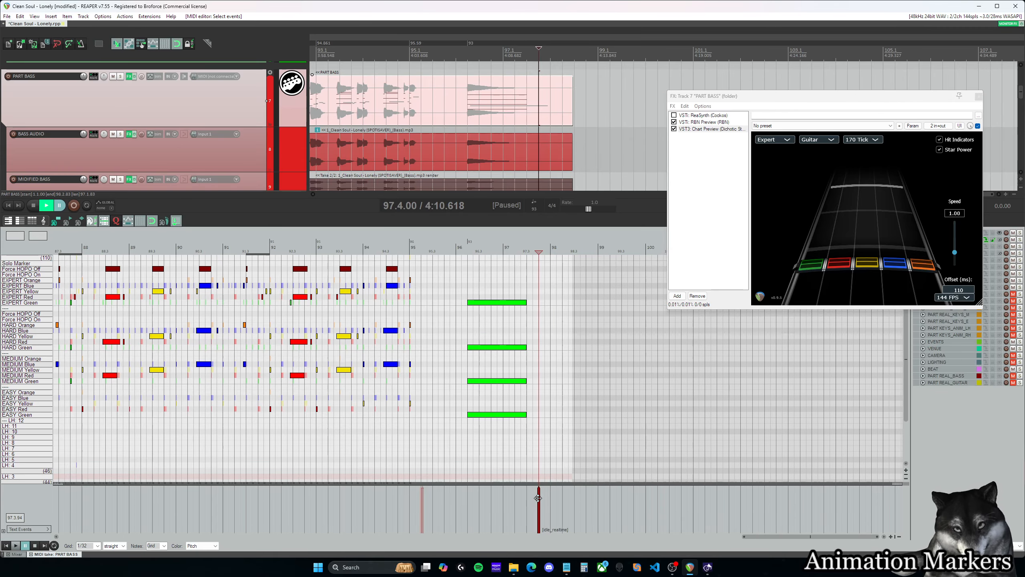
drag(812, 537, 802, 537)
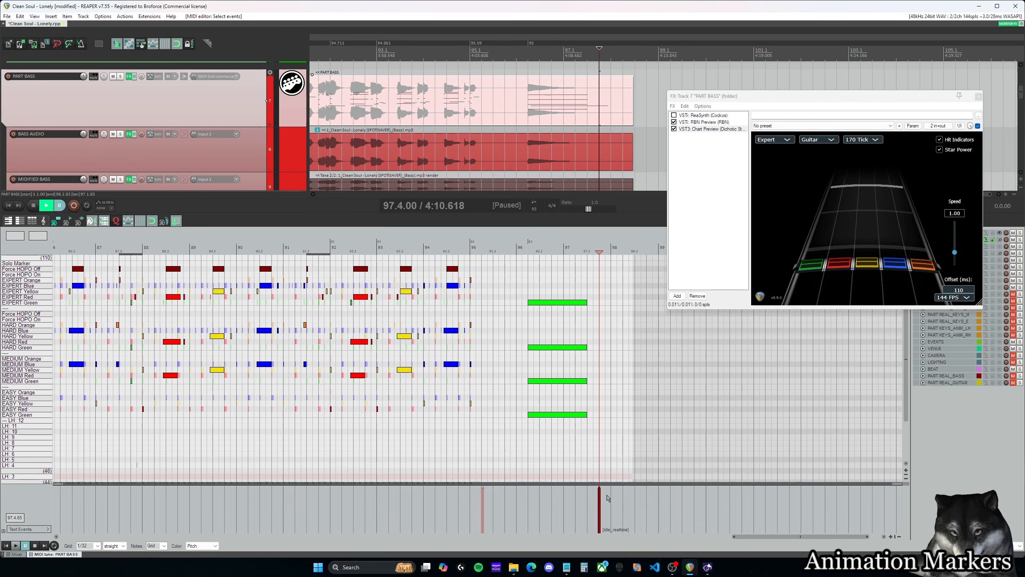
- Try adding a text event at 1.3.00, near the start of the bass chart
drag(803, 539, 103, 554)
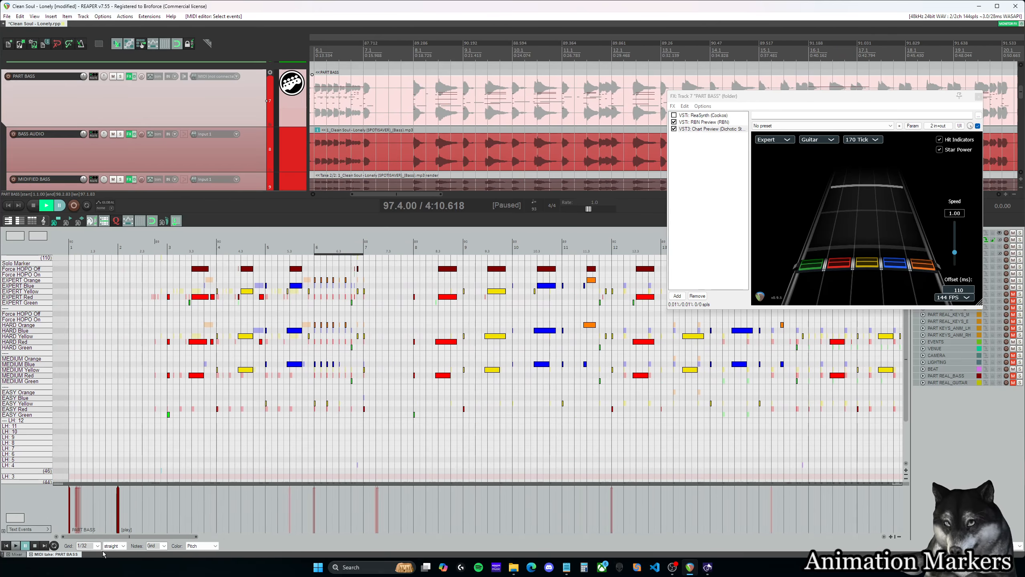
double_click(96, 508)
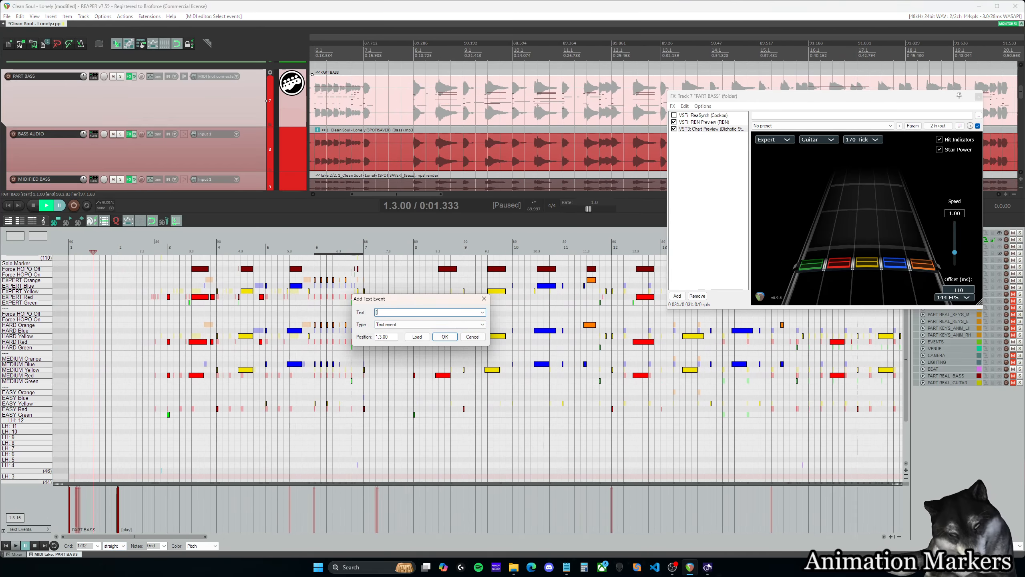
key(Return)
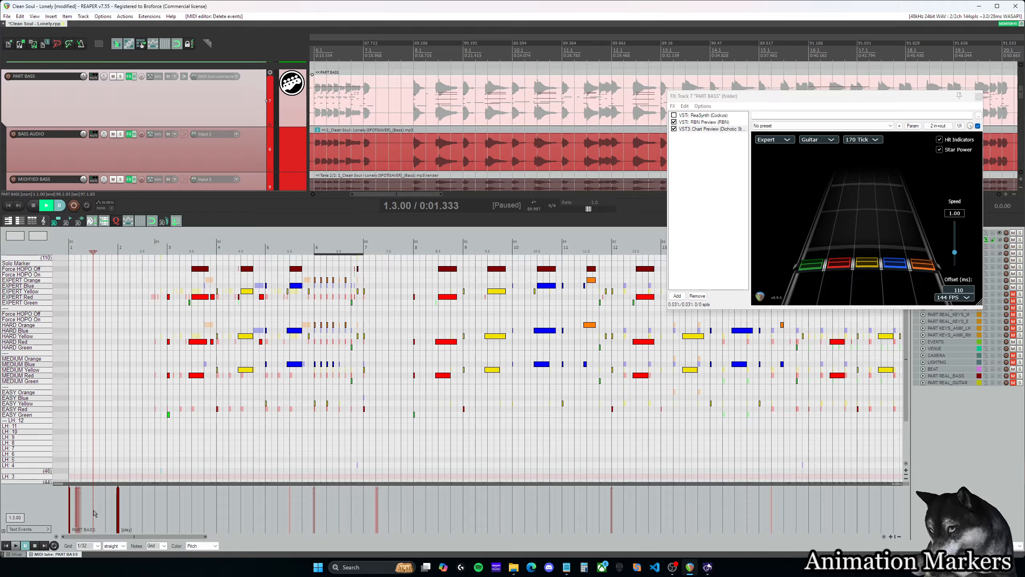
click(103, 503)
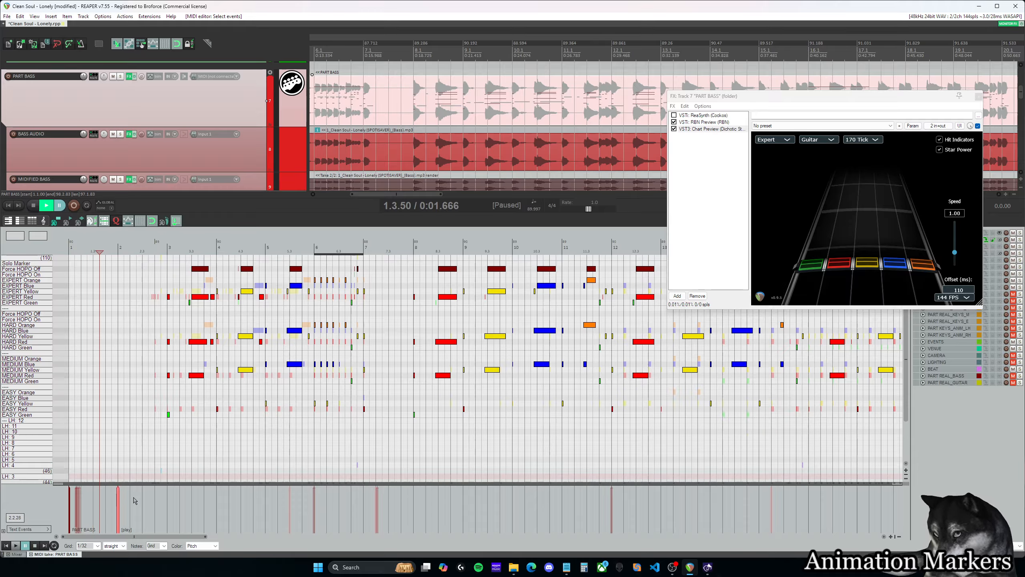
click(127, 499)
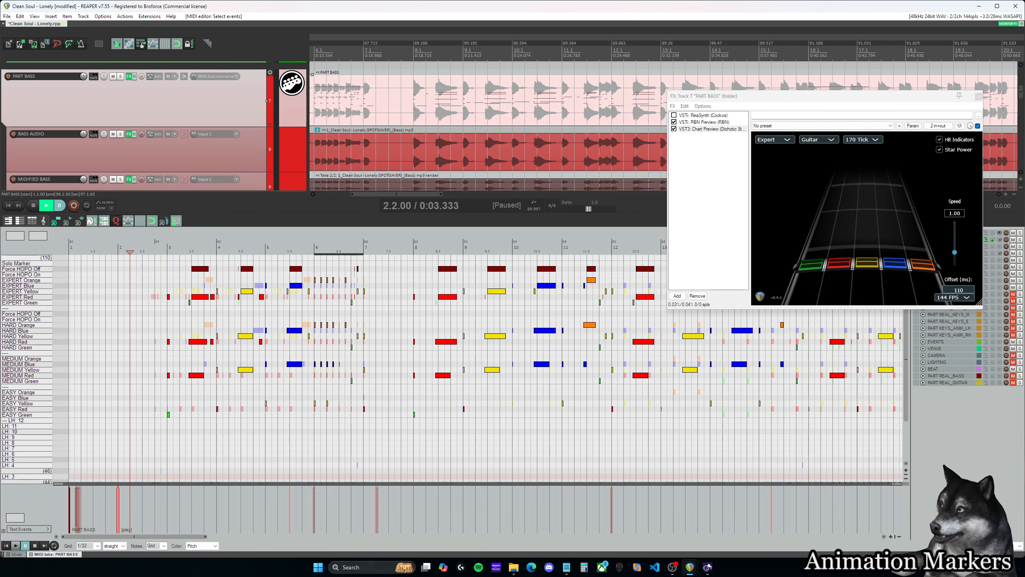
- Review the expression options for Bass in the C3 animation marker creator, then close it
key(c)
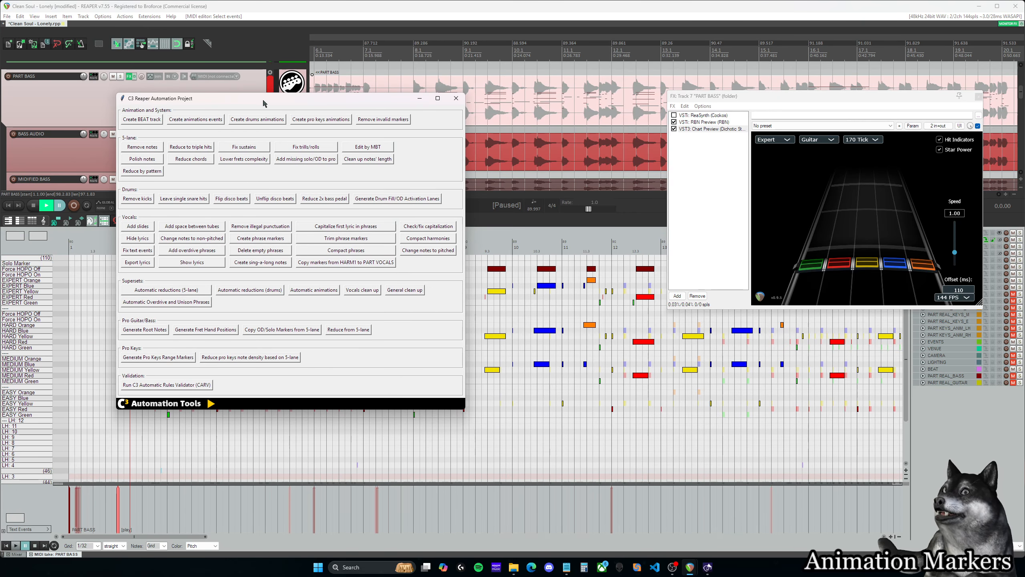
click(206, 119)
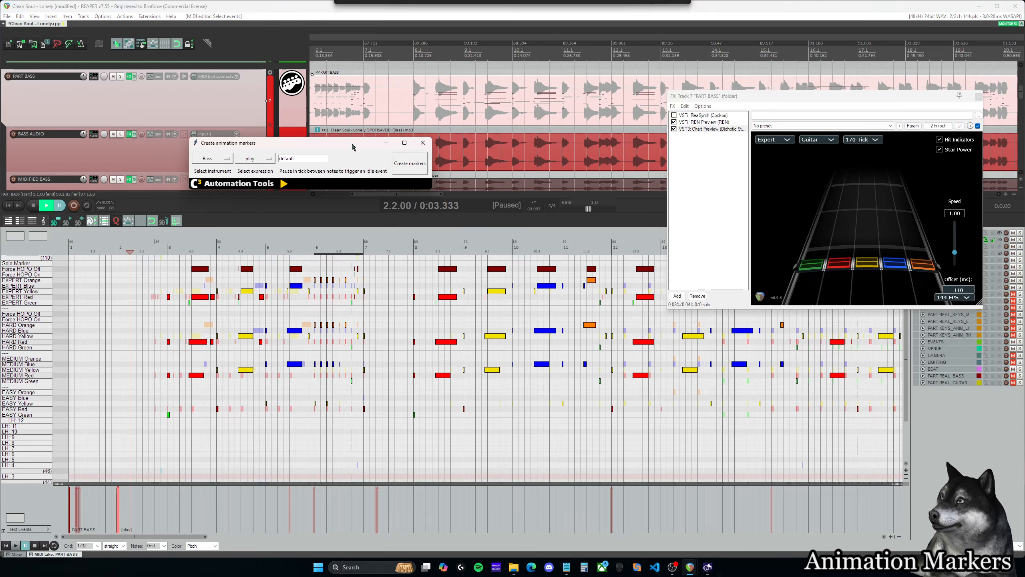
click(268, 158)
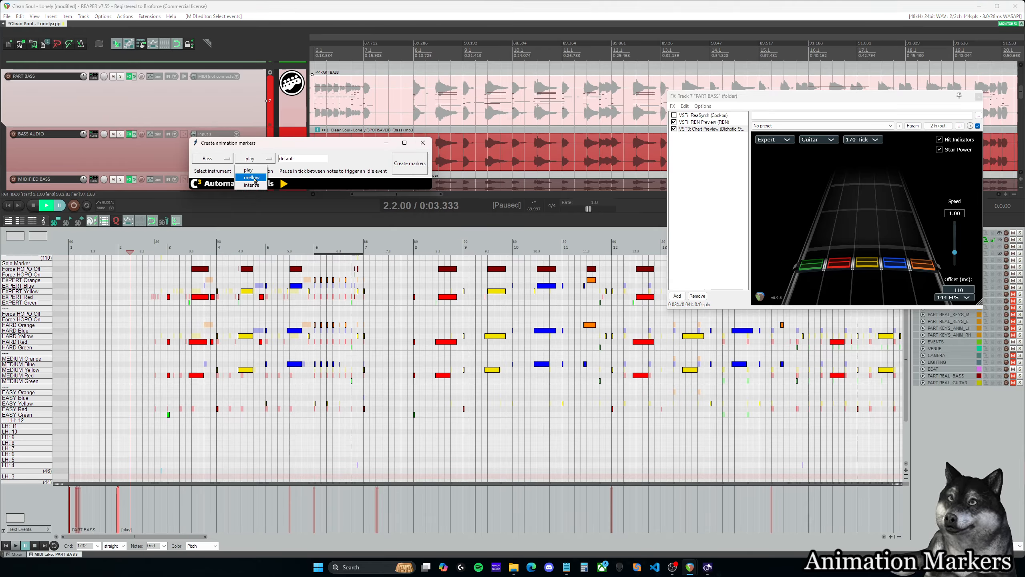
click(282, 145)
click(423, 143)
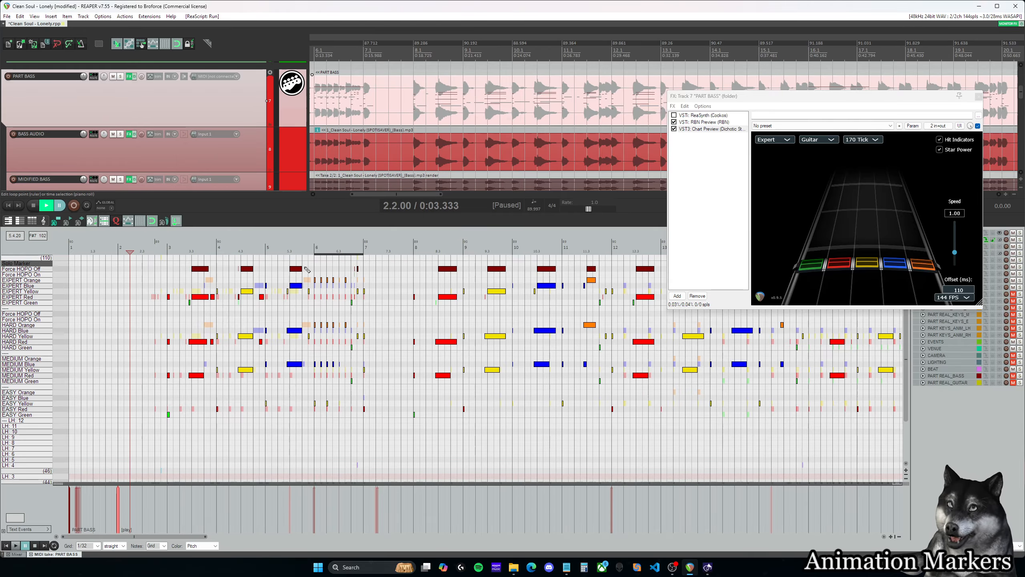
- Change the text of the [play] event at 2.1.00 to [mellow]
click(117, 250)
drag(182, 537, 183, 539)
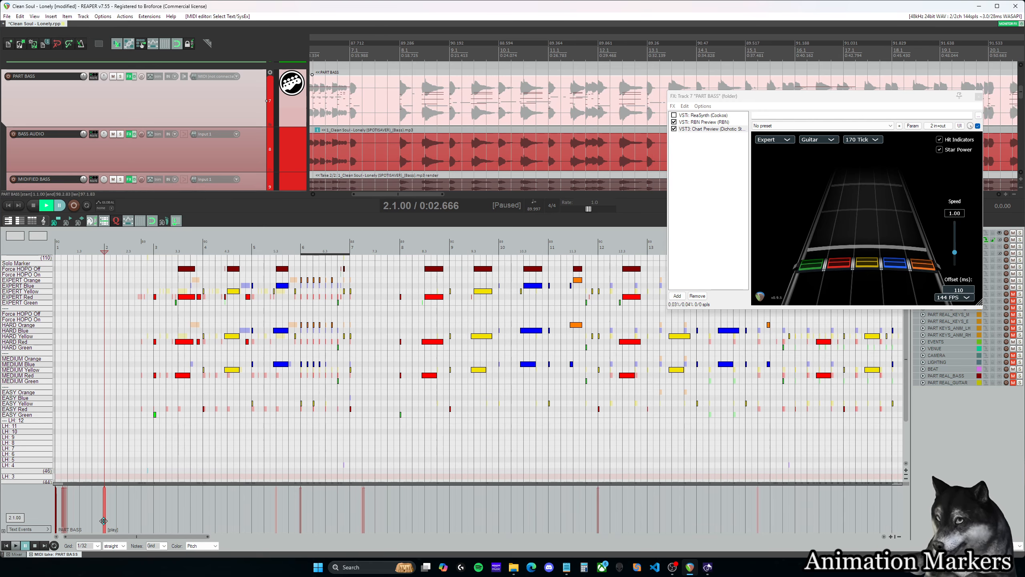
double_click(104, 522)
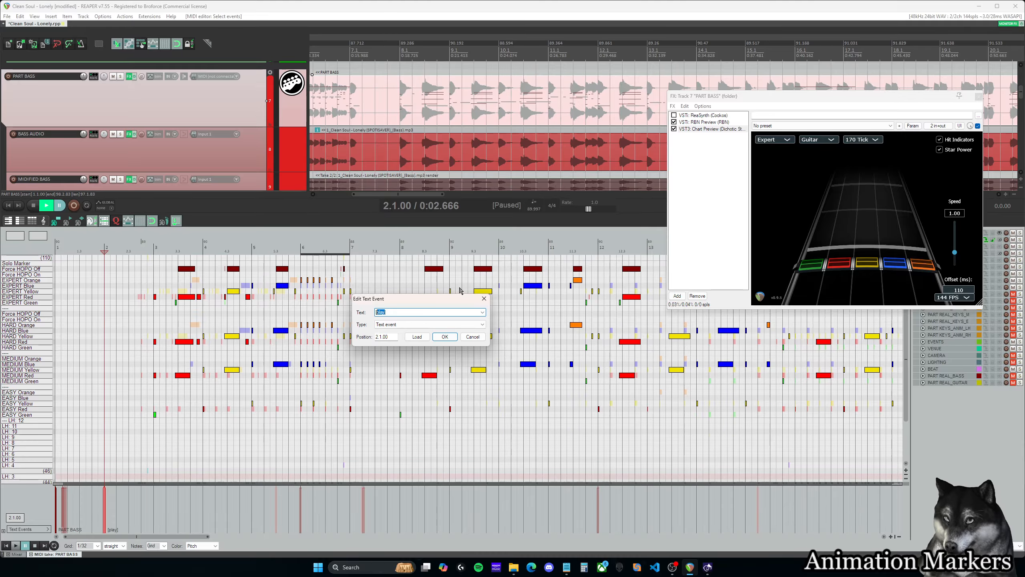
click(456, 336)
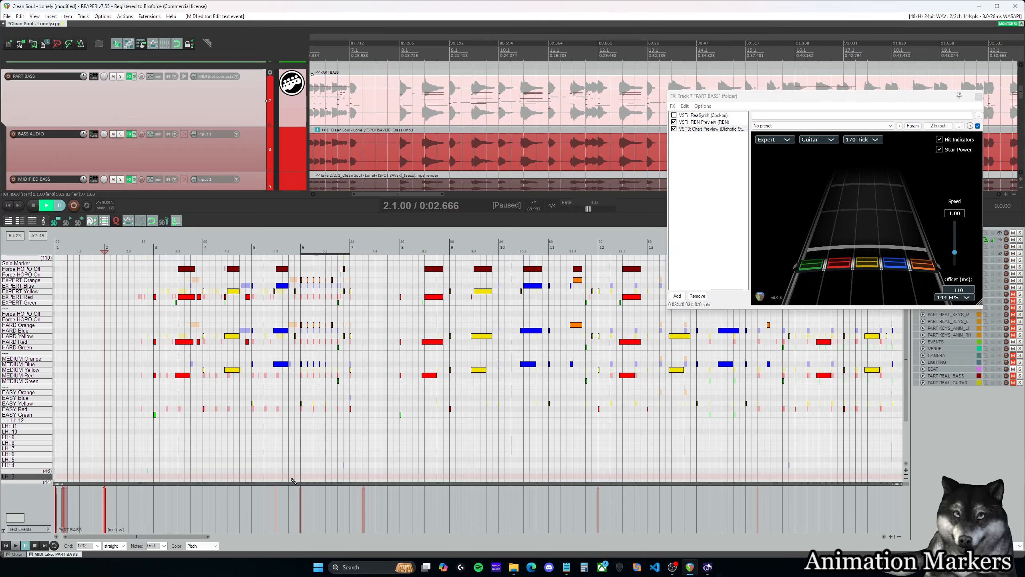
- Listen to the bass chart around measures 7 and 23 to judge where the playing expression should change
drag(175, 537, 298, 537)
scroll(331, 494, down, 2)
click(159, 248)
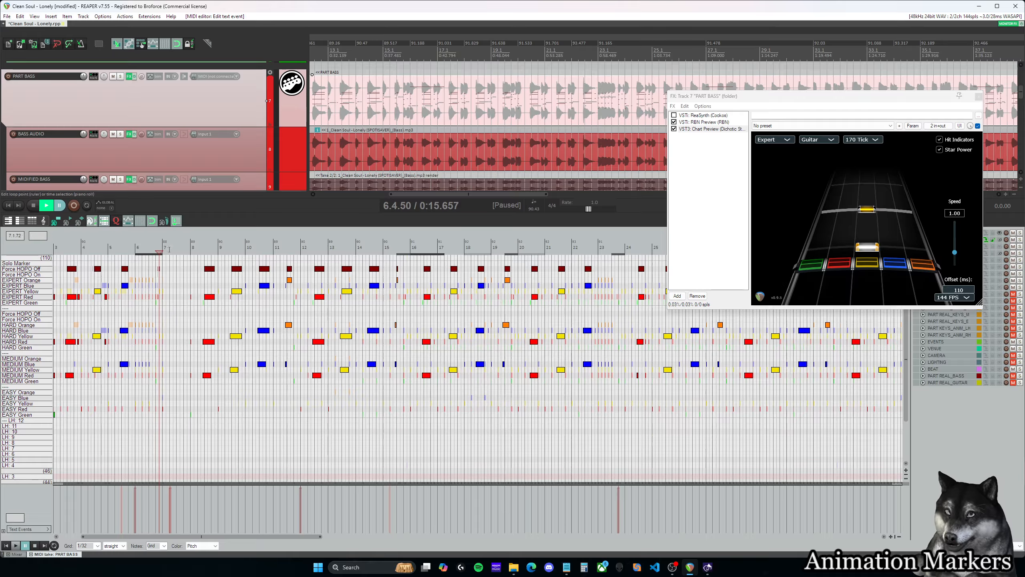
key(space)
key(space)
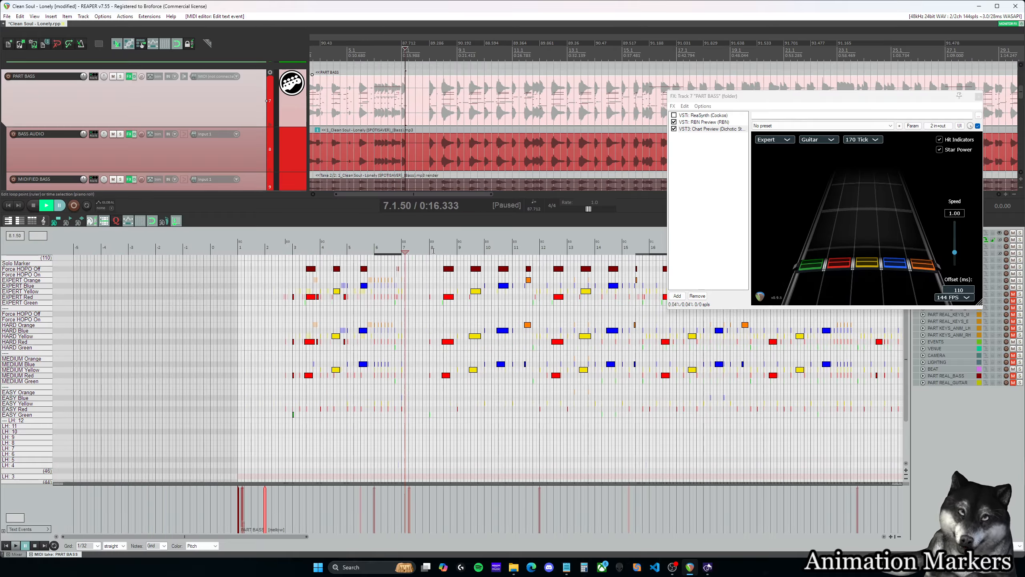
click(403, 251)
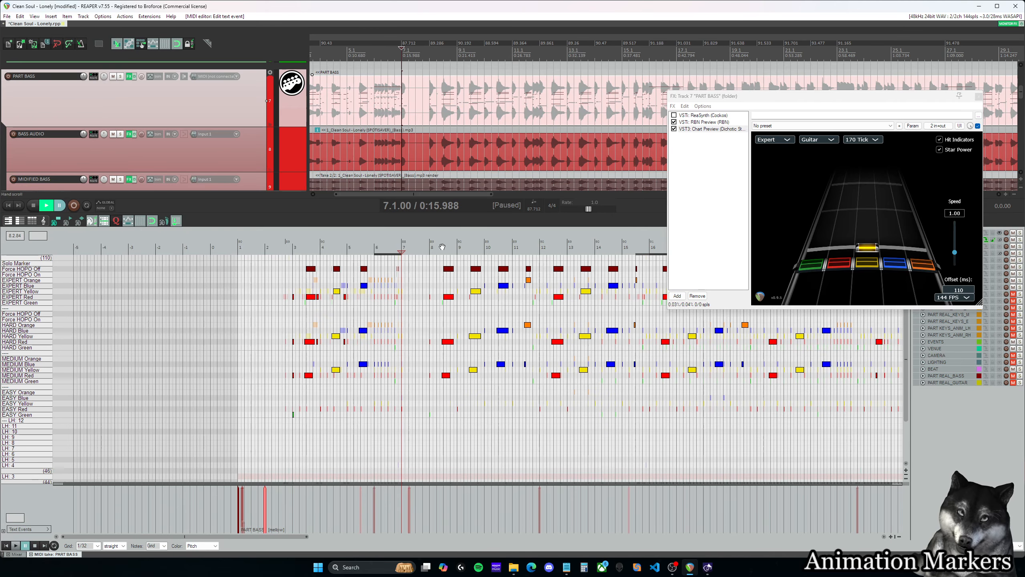
click(442, 248)
drag(302, 537, 363, 538)
click(452, 248)
key(space)
key(space)
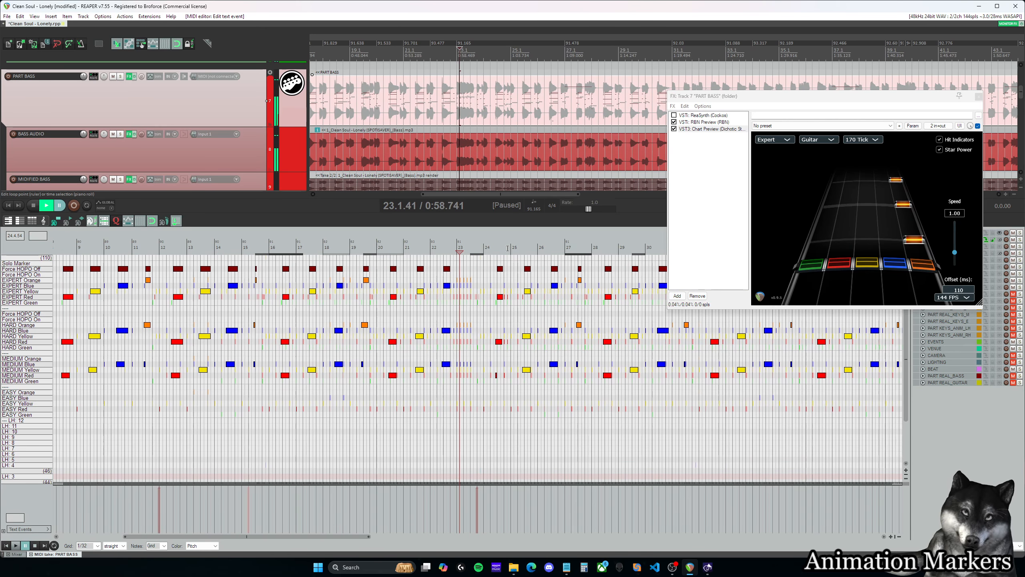
click(515, 248)
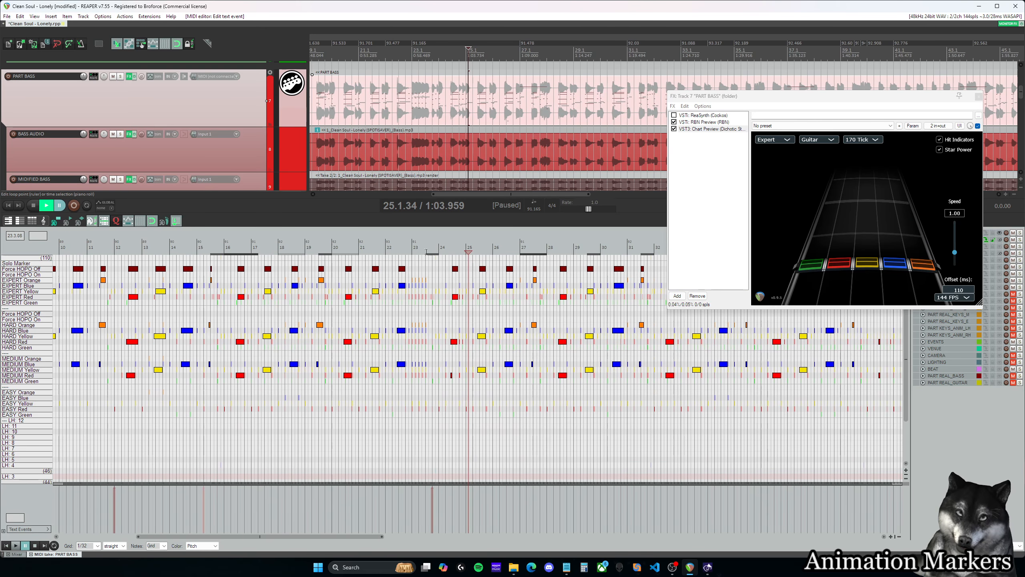
- Add a [play] text event to the bass chart at 23.4.00
click(426, 252)
double_click(432, 511)
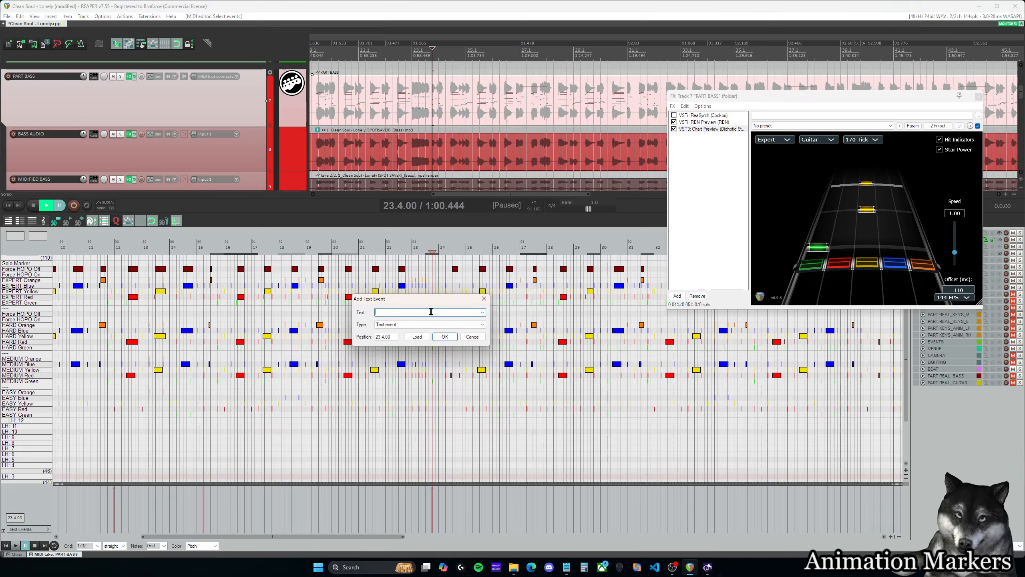
key(Return)
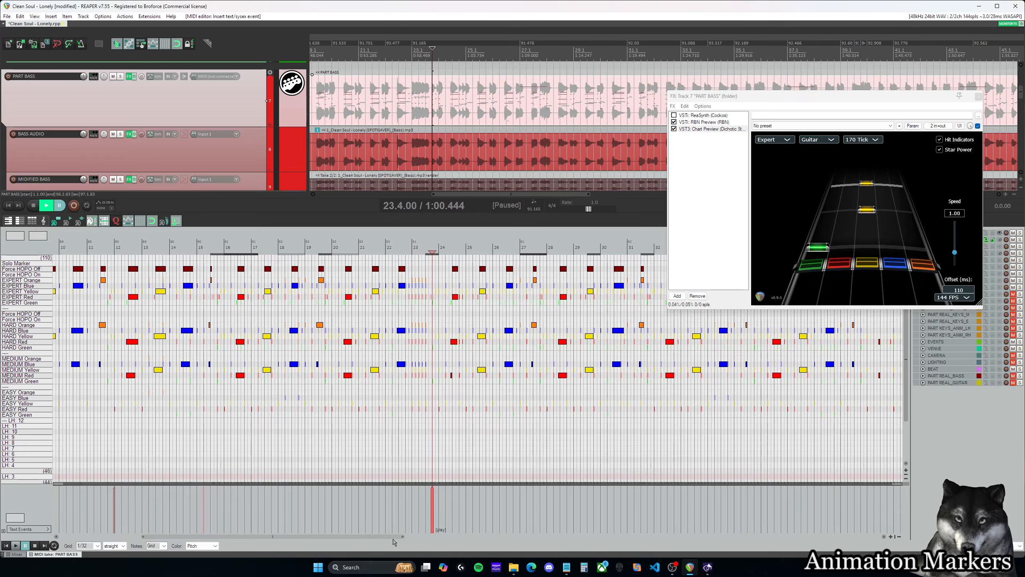
- Return to the start of the bass chart and place the edit cursor at 3.1.00
drag(382, 537, 278, 535)
scroll(161, 494, up, 6)
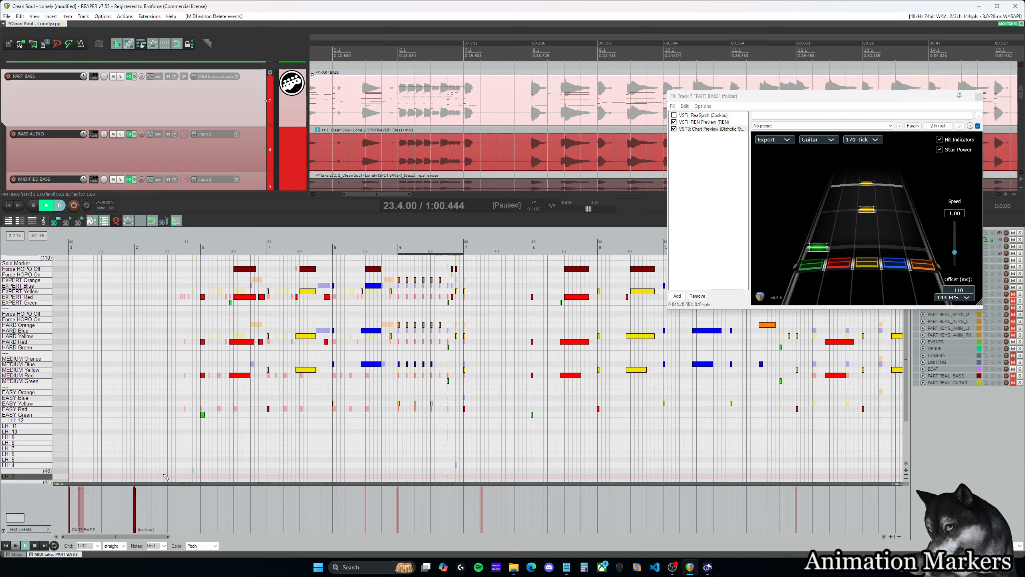
click(147, 502)
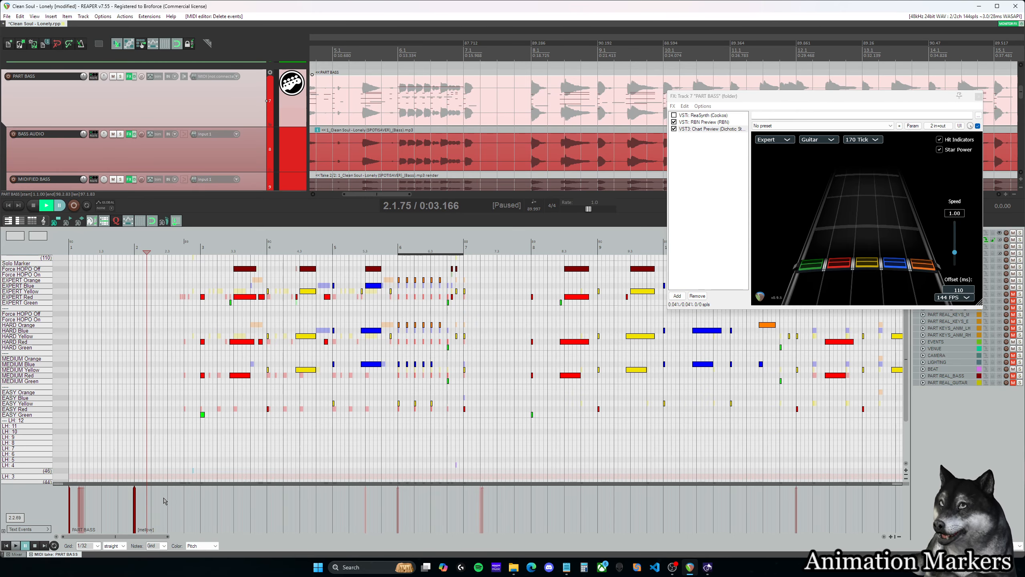
click(200, 499)
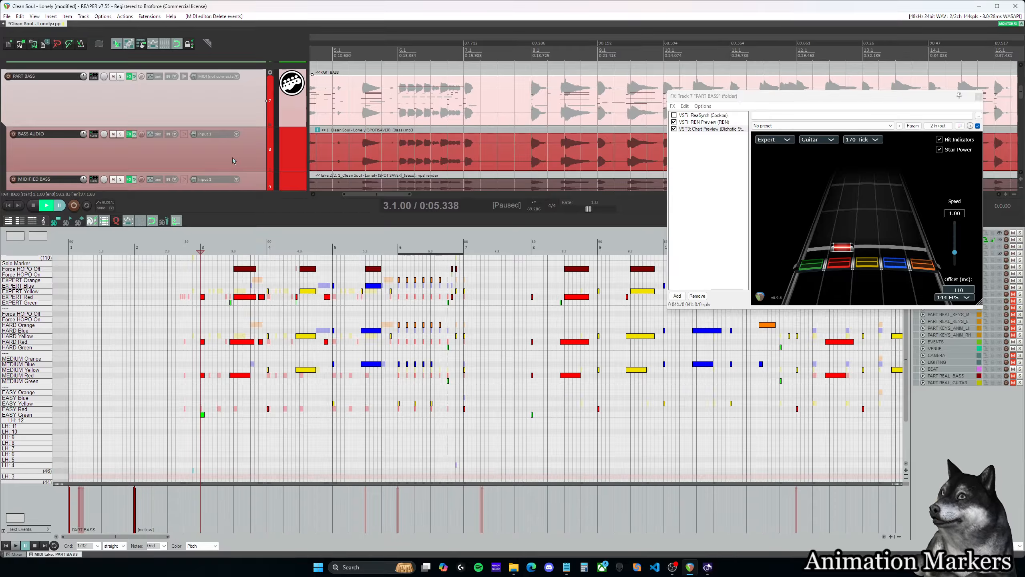
scroll(233, 160, down, 5)
scroll(232, 160, up, 4)
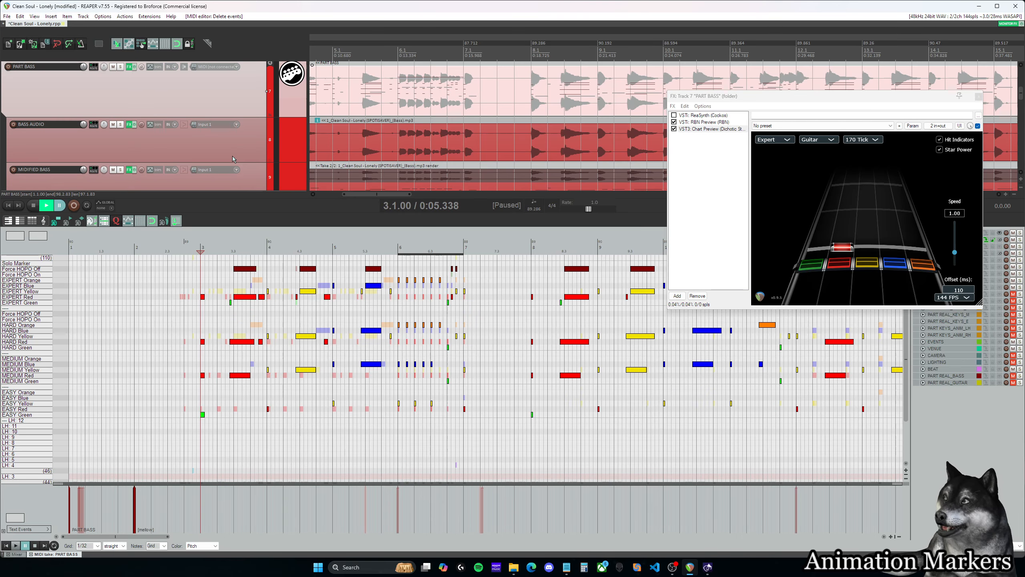
- Open the PART GUITAR chart in the MIDI editor with its text events visible across the whole song
scroll(233, 159, down, 1)
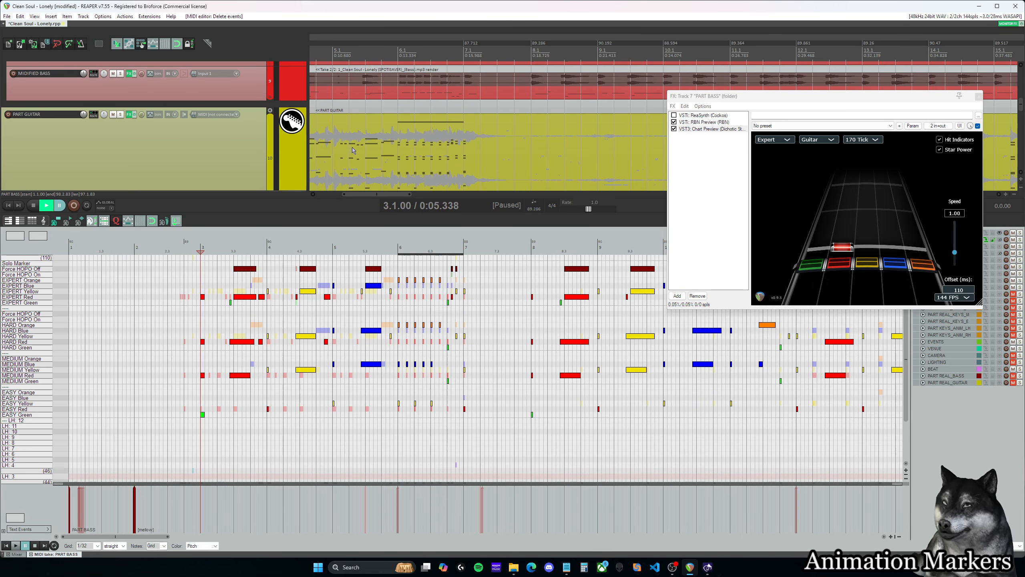
click(418, 140)
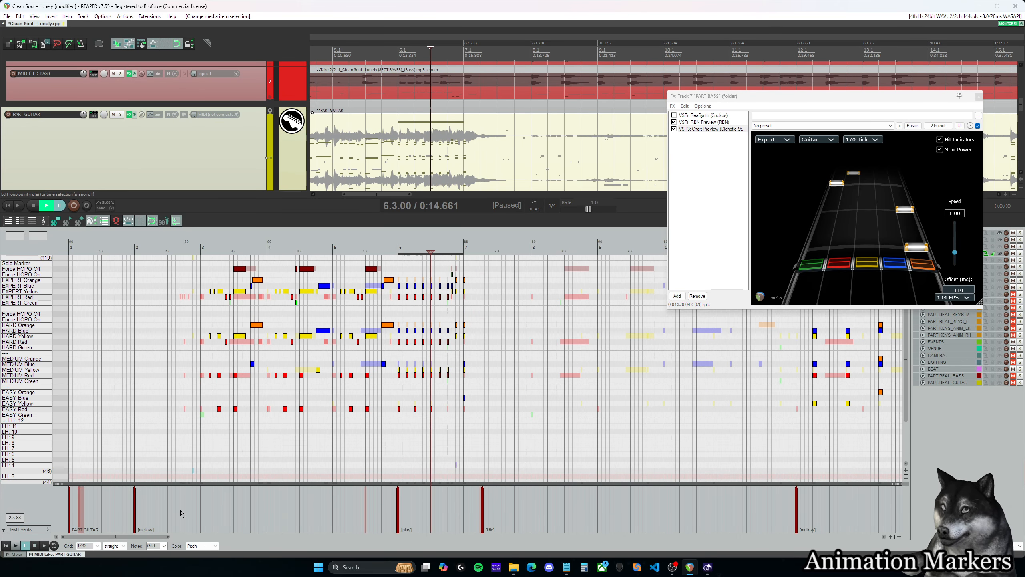
click(114, 508)
scroll(172, 500, down, 6)
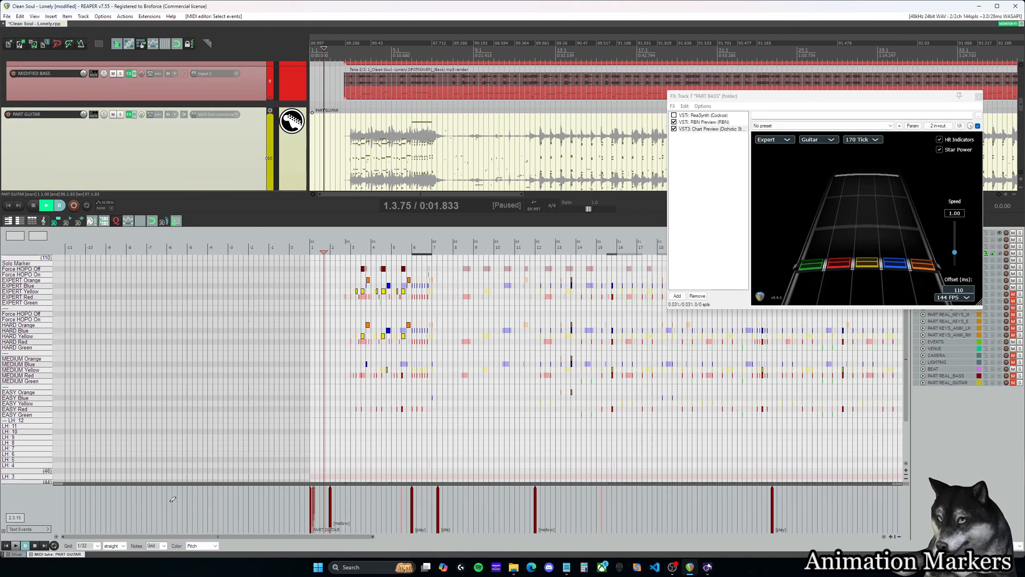
scroll(277, 499, down, 4)
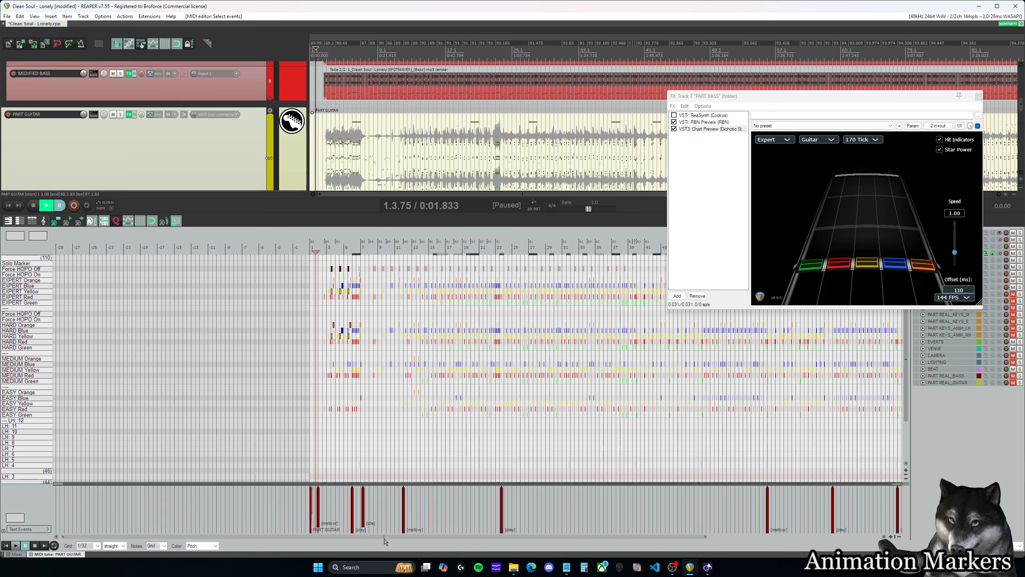
mouse_move(384, 538)
mouse_down()
mouse_move(412, 538)
mouse_move(379, 537)
mouse_up()
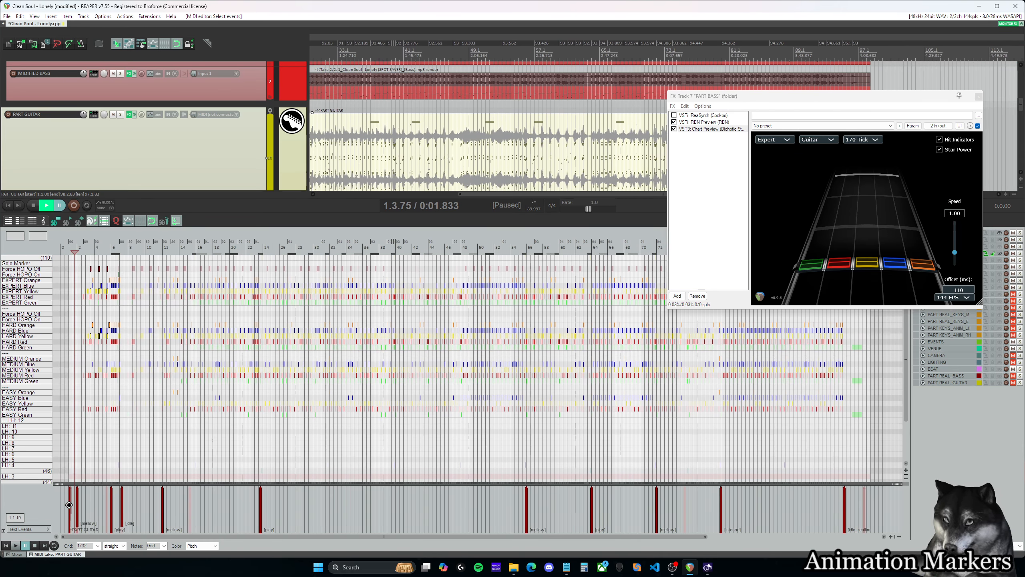
- Check the event types of PART GUITAR's name event and its first [mellow] event, keeping Track name for the name event
double_click(70, 505)
click(403, 324)
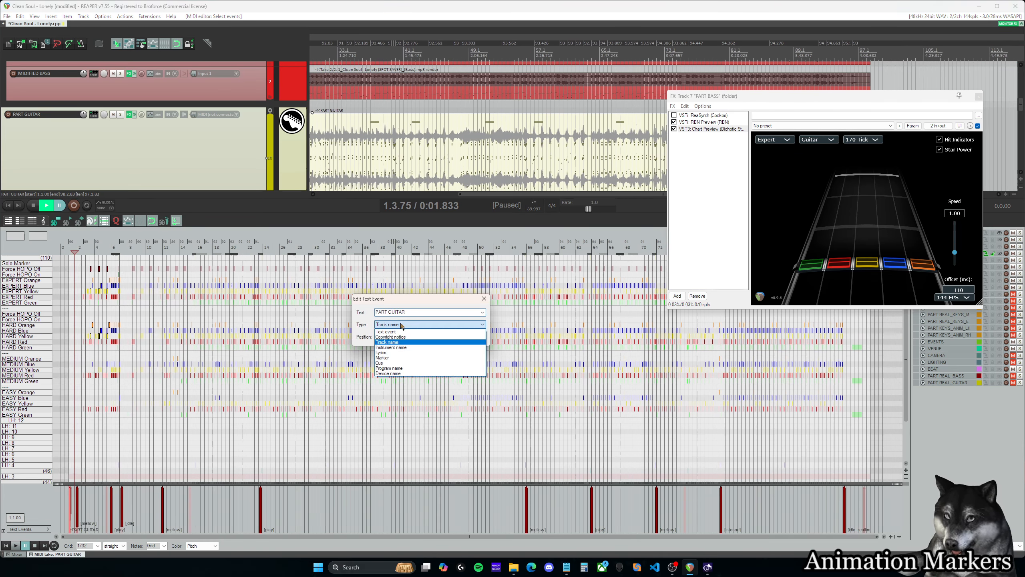
click(397, 343)
key(Return)
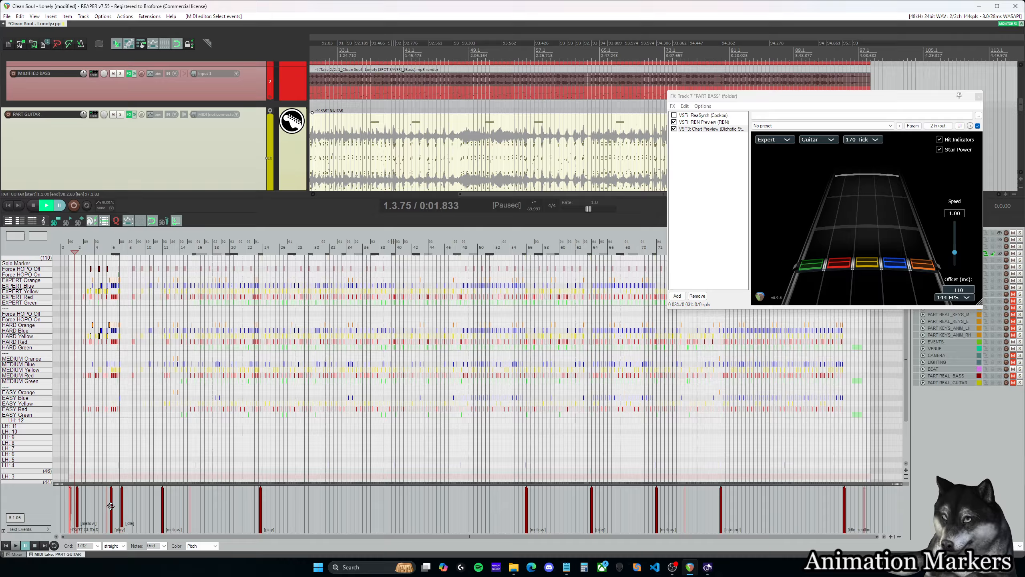
double_click(74, 500)
click(473, 337)
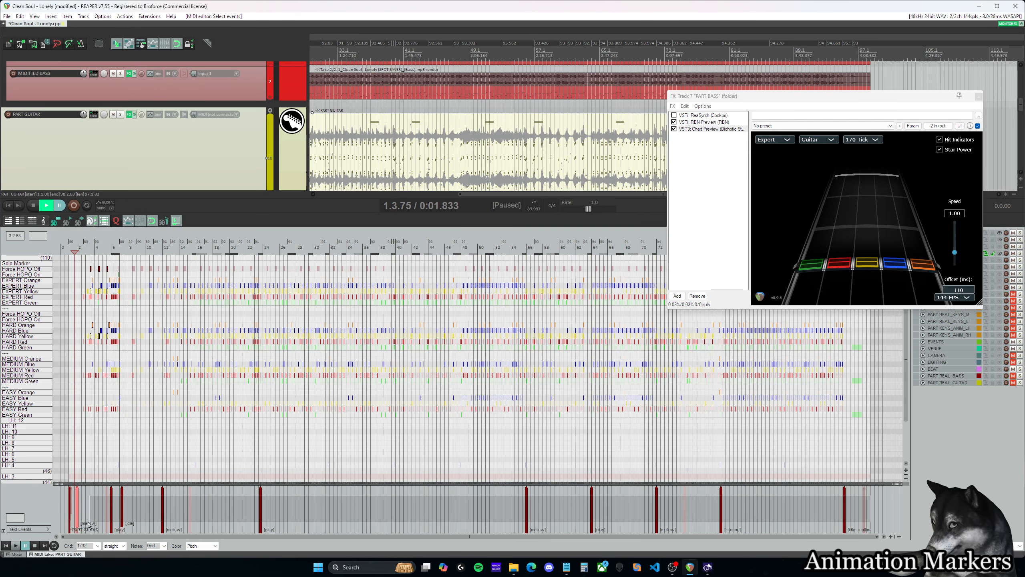
- Copy all PART GUITAR animation text events except the track name and paste them into PART BASS at 2.1.00
click(78, 516)
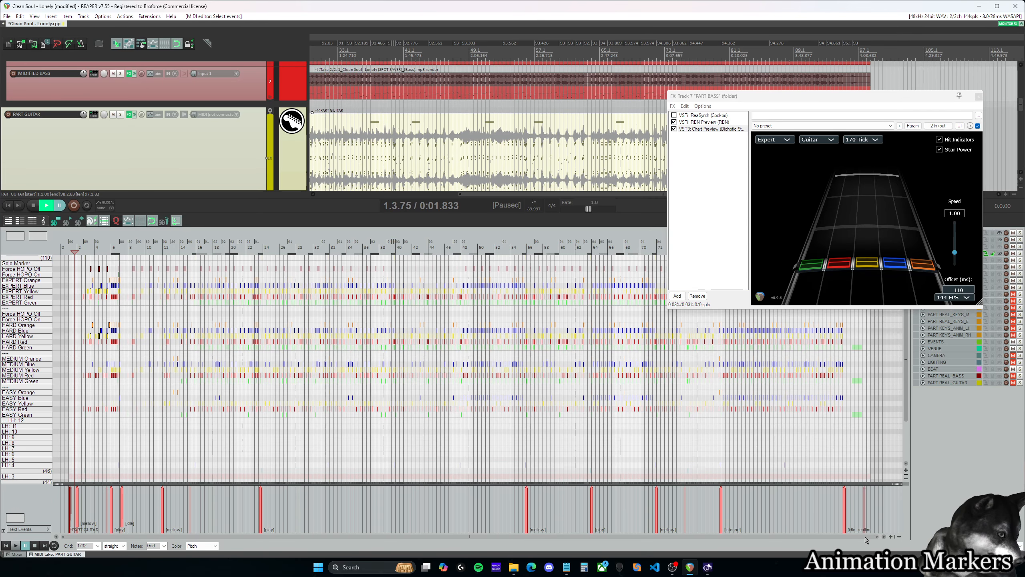
scroll(525, 397, up, 4)
scroll(325, 434, up, 2)
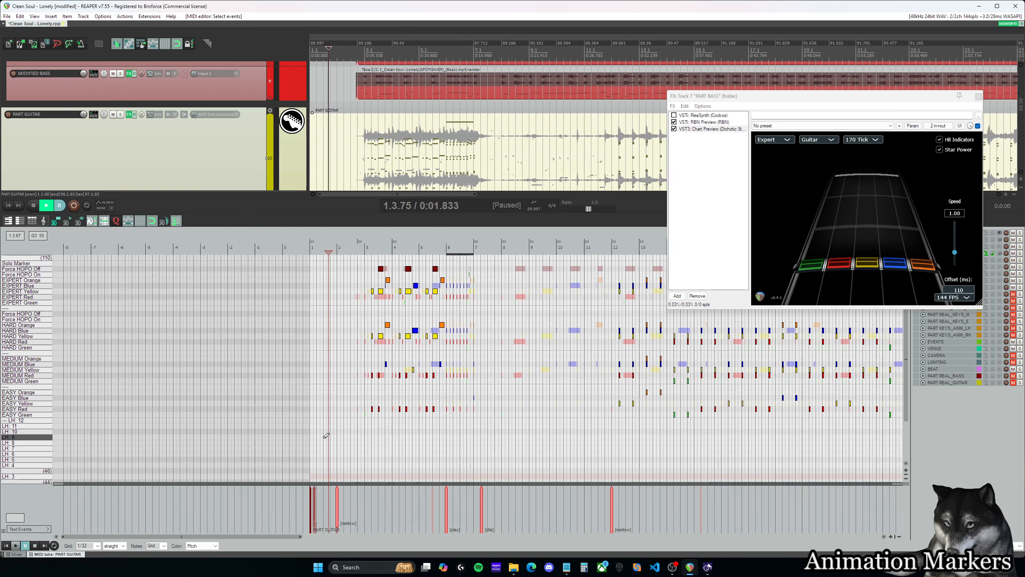
click(348, 454)
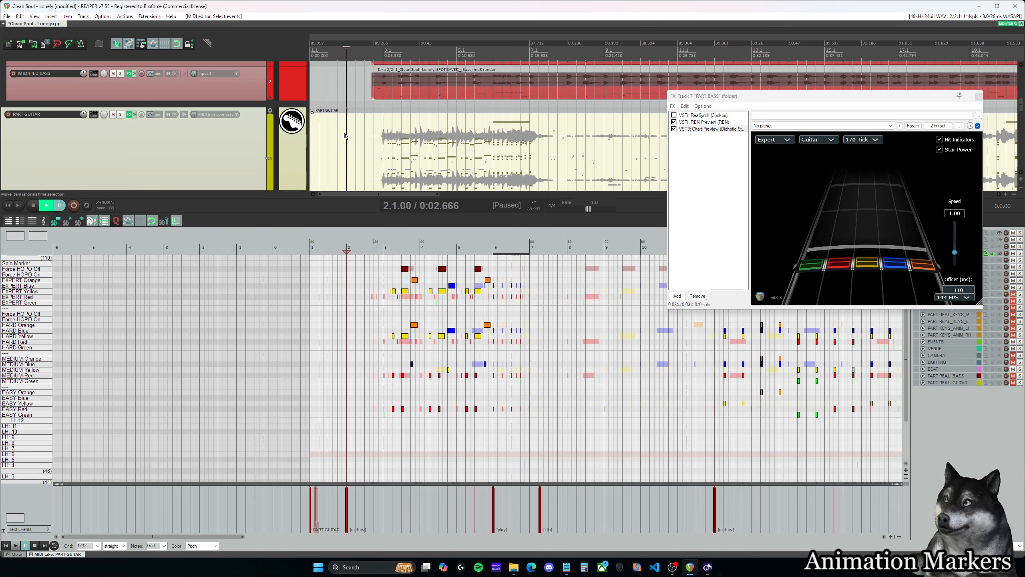
scroll(345, 135, up, 3)
click(348, 116)
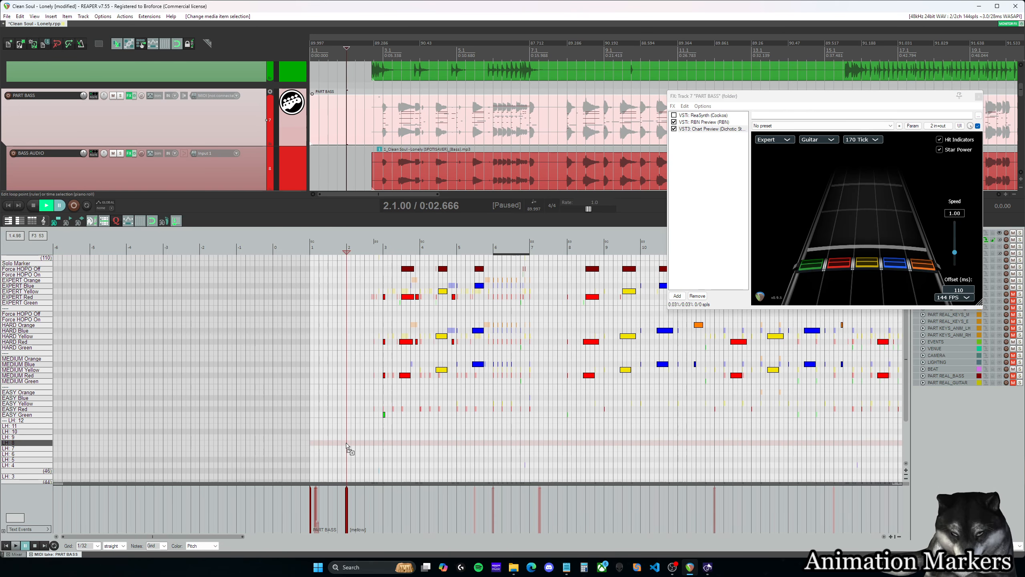
key(ctrl+v)
- Remove the duplicate [mellow] event at 2.1.00 in PART BASS and review the pasted events through the song's end
drag(717, 537, 29, 548)
click(119, 522)
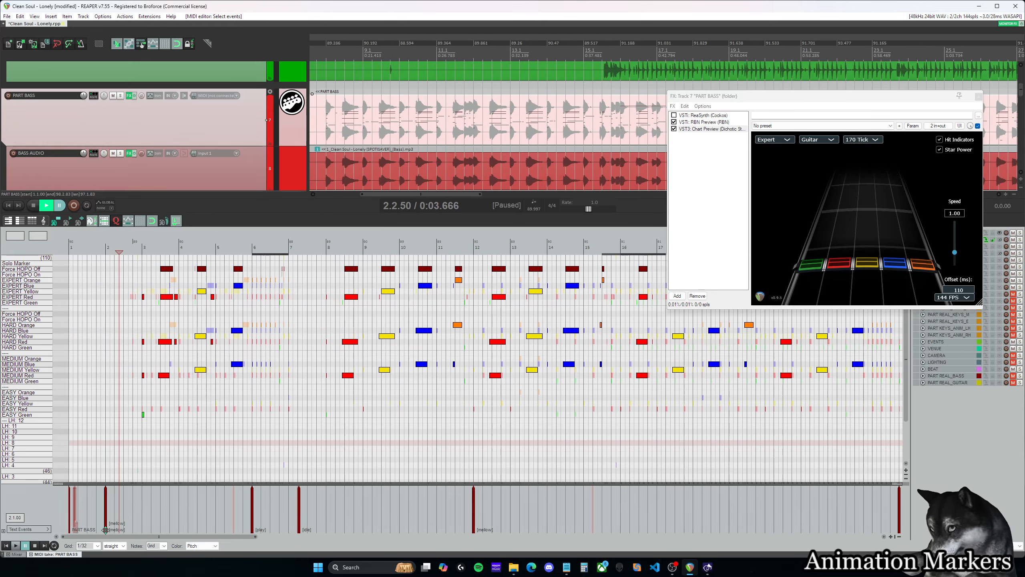
drag(180, 535, 837, 531)
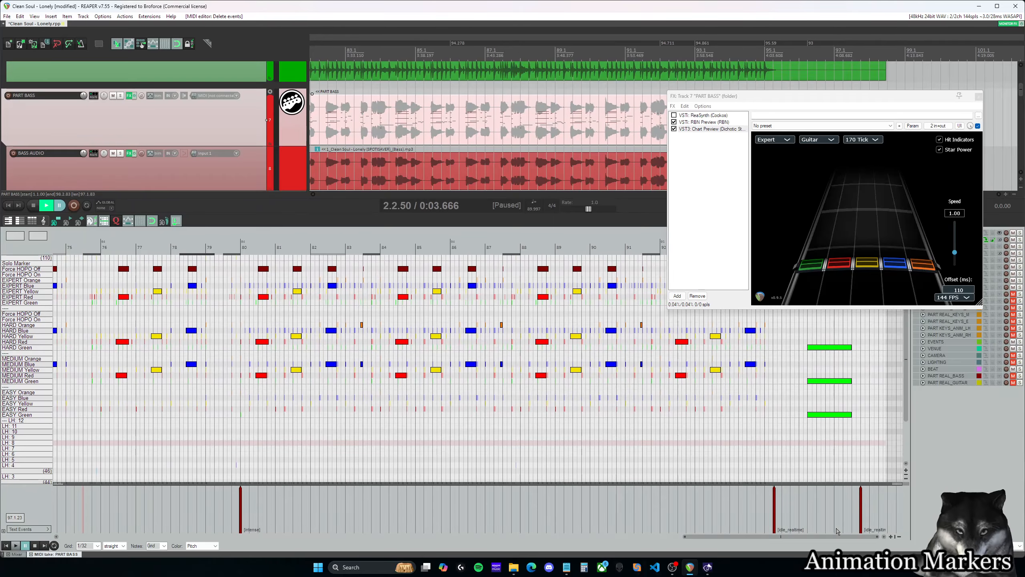
drag(756, 503, 18, 501)
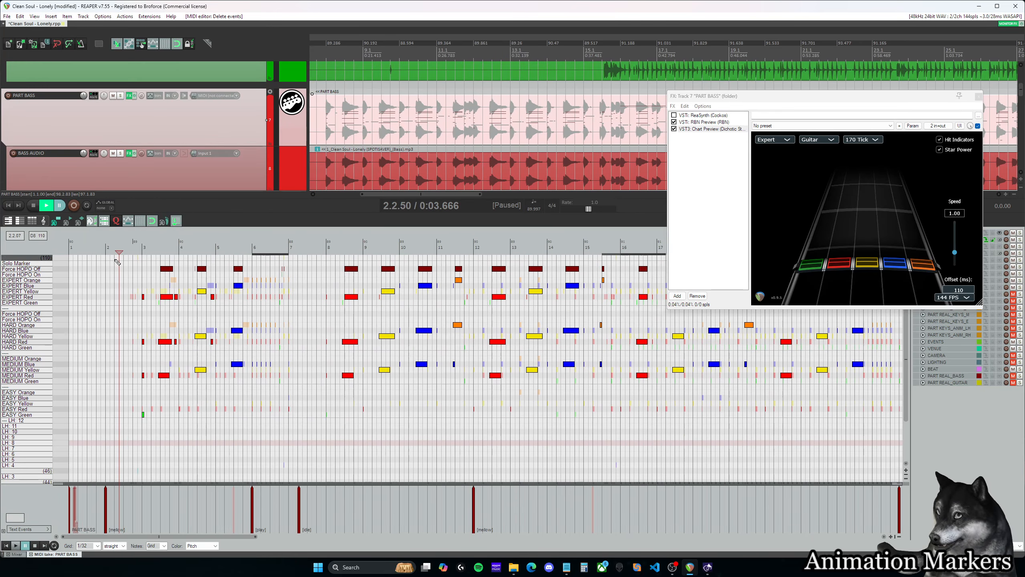
- Play the bass chart from measure 3 to measure 10 to check the timing of the pasted animation events
click(106, 248)
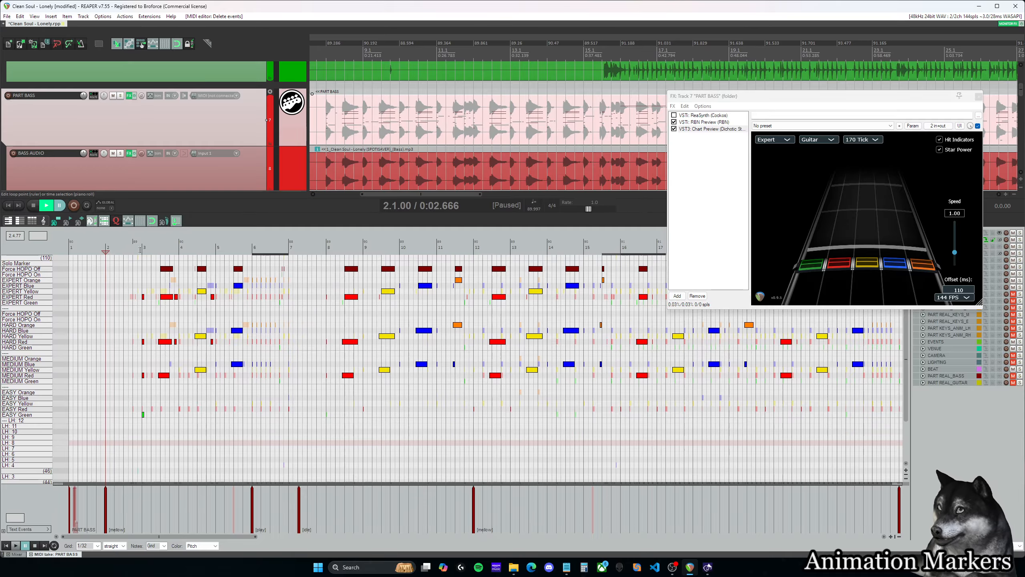
click(141, 250)
key(space)
drag(216, 538, 240, 540)
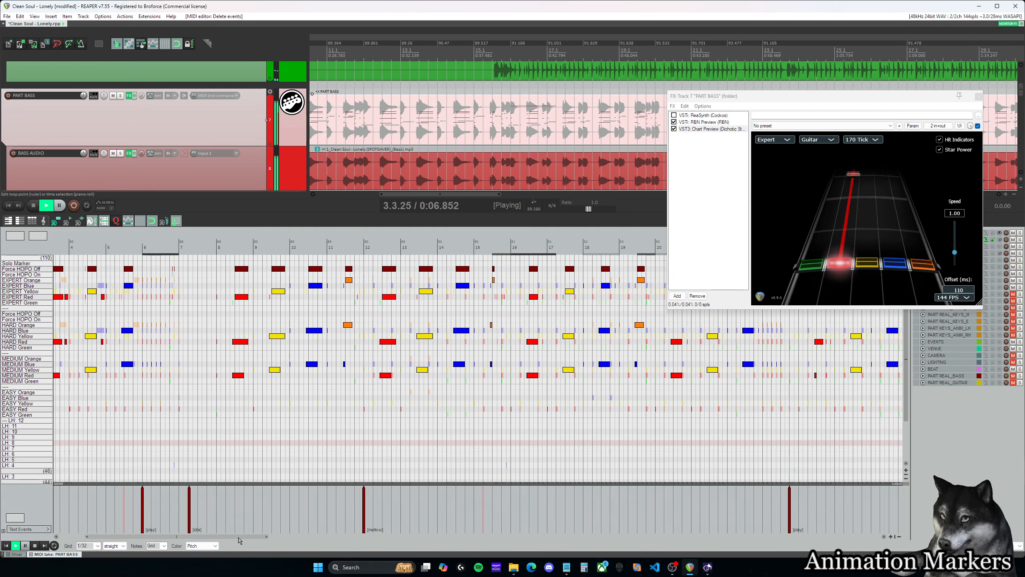
click(157, 249)
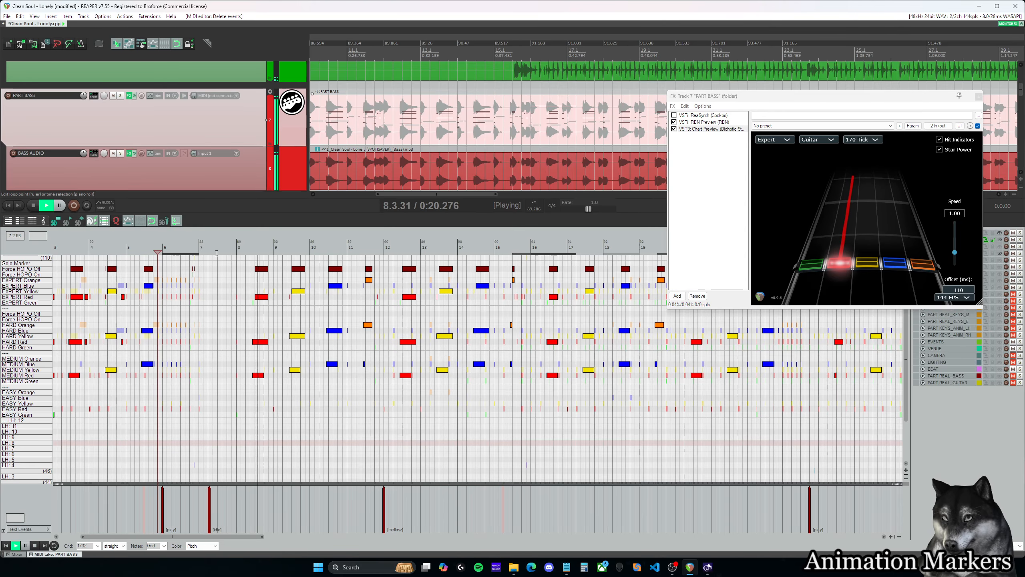
key(ctrl+space)
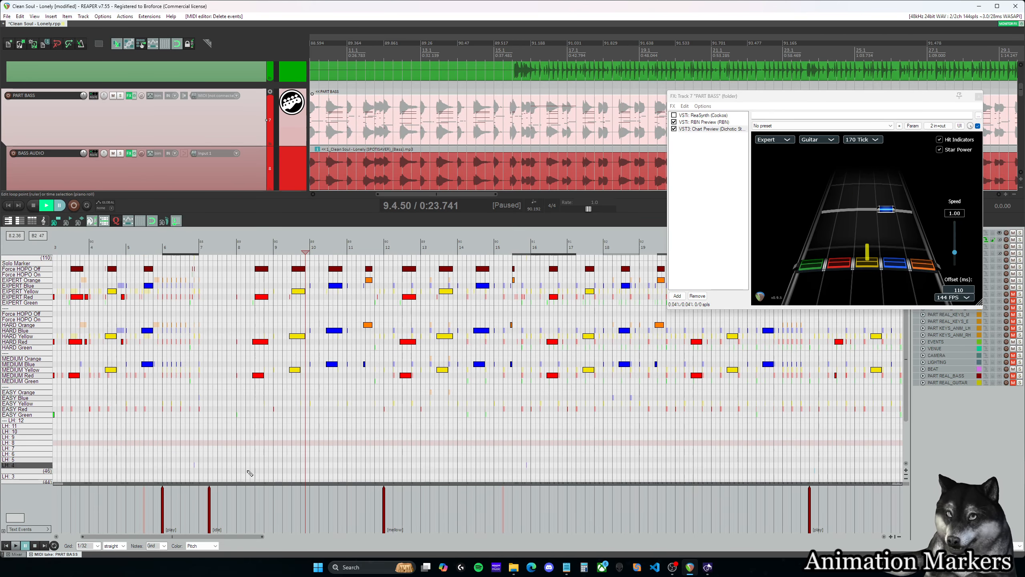
key(ctrl+space)
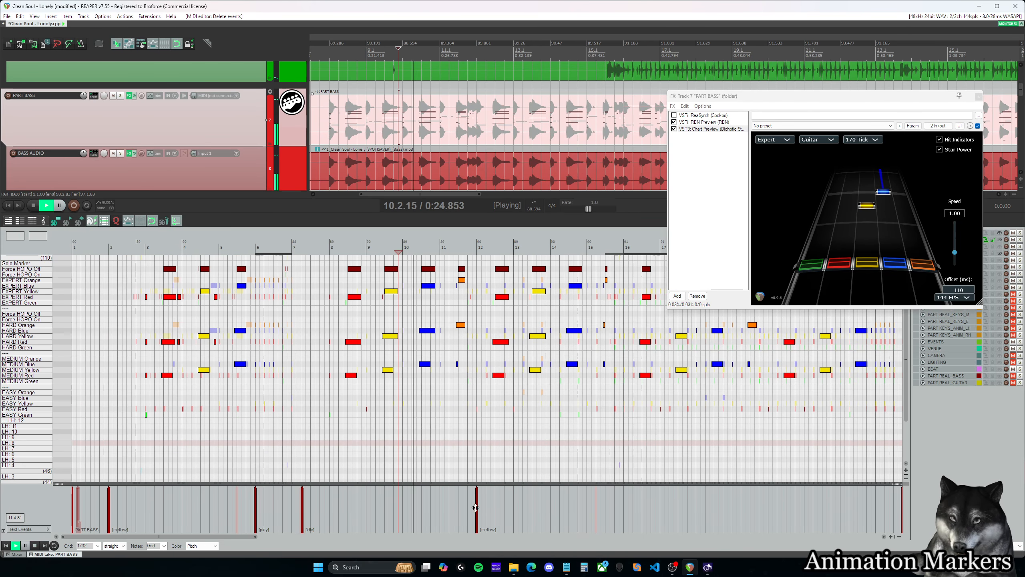
- Move the [mellow] event in measure 12 of the bass chart back to 8.1.00, checking the position by ear
key(ctrl+space)
click(394, 248)
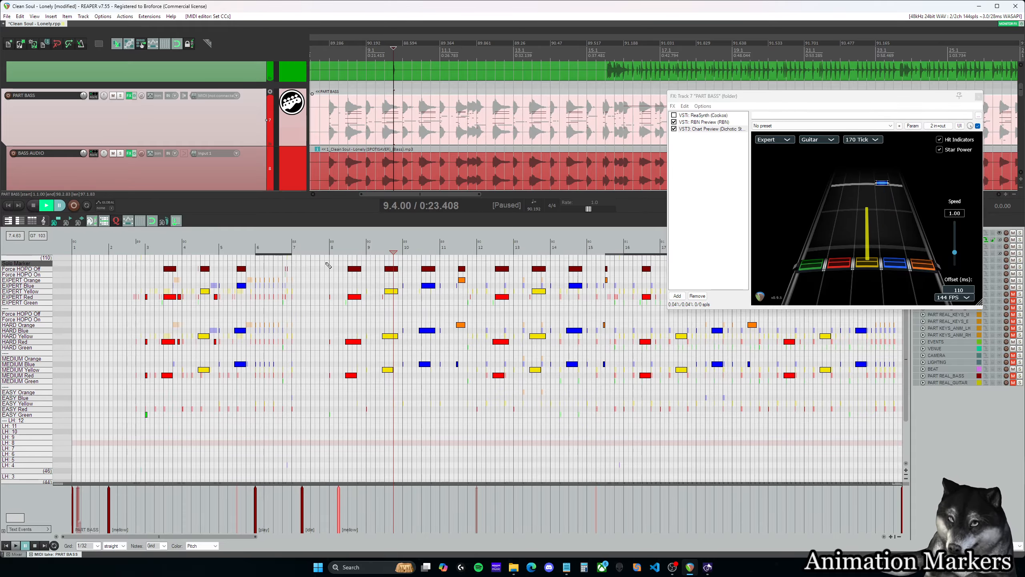
click(325, 248)
key(ctrl+space)
key(ctrl+space)
scroll(371, 421, up, 2)
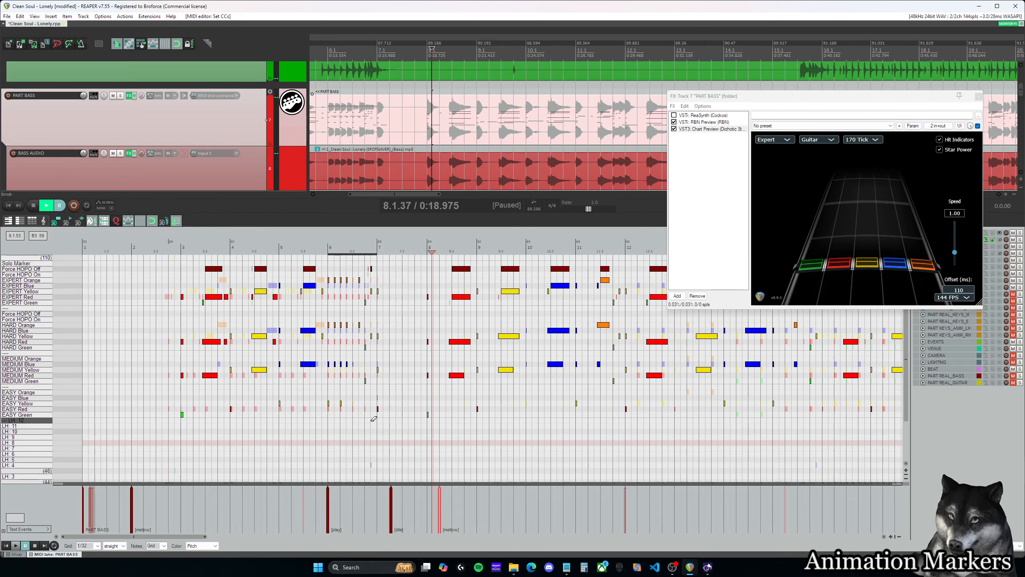
scroll(373, 419, up, 2)
click(374, 249)
key(ctrl+space)
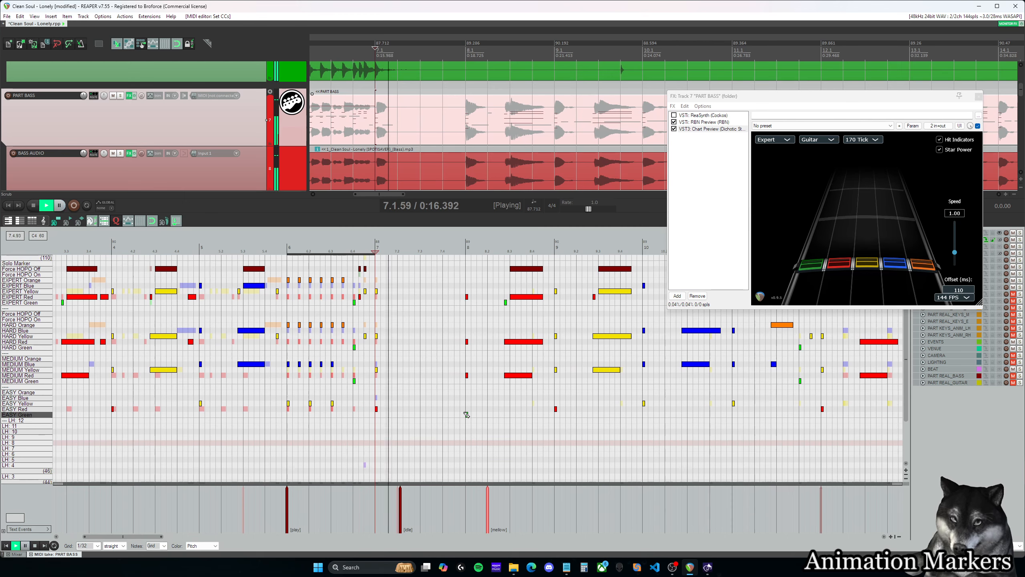
click(467, 415)
key(ctrl+space)
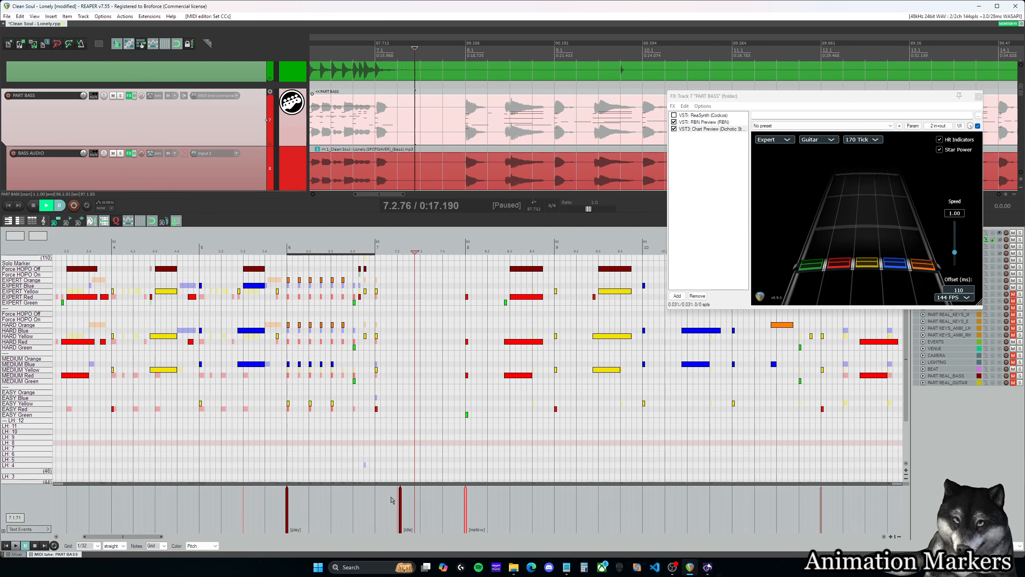
- Delete the [idle] event in measure 7 and move the [mellow] event from 8.1.00 to beat 2 of measure 7
click(416, 428)
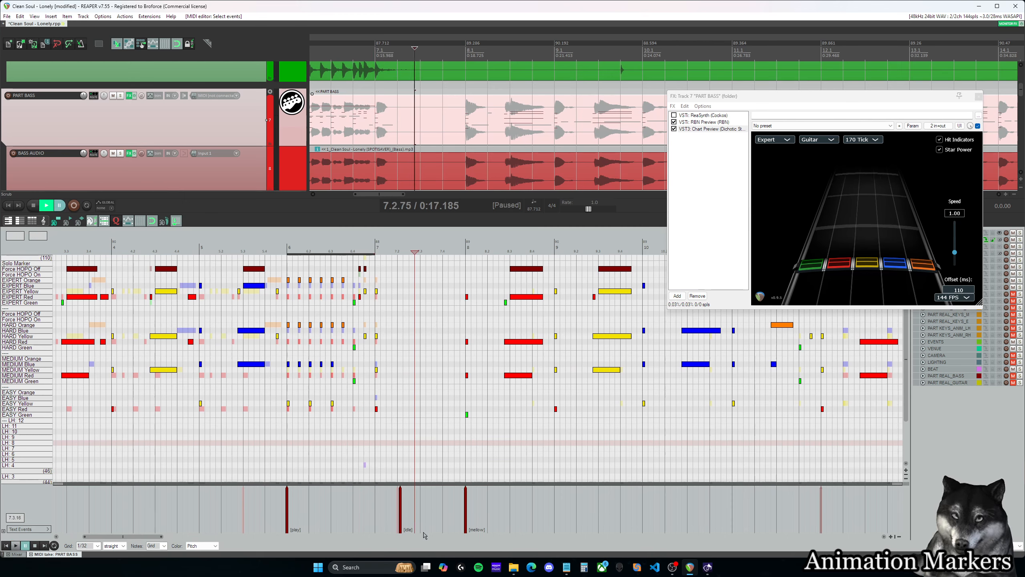
key(ctrl+space)
key(ctrl+space)
drag(428, 525, 388, 500)
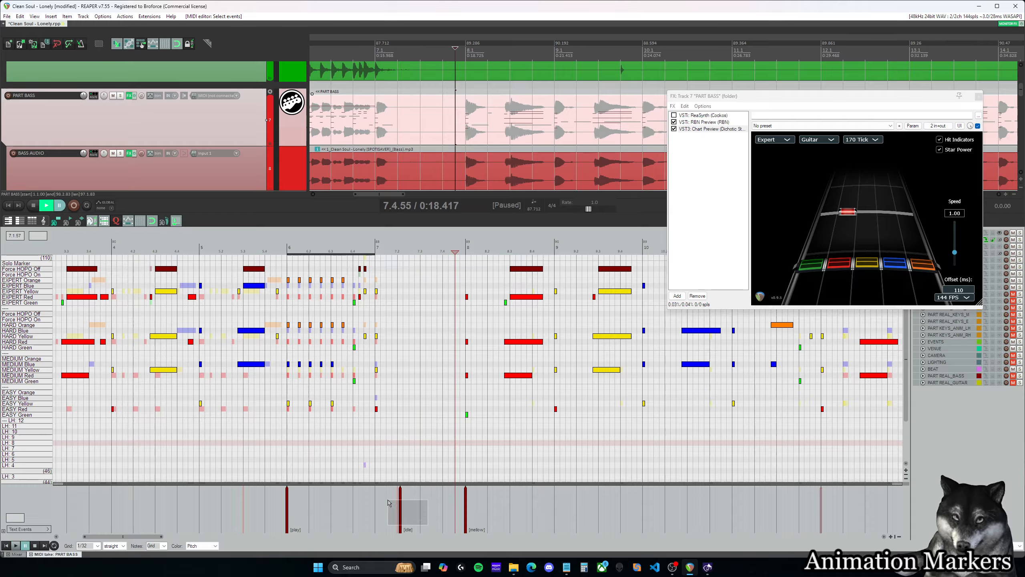
key(Delete)
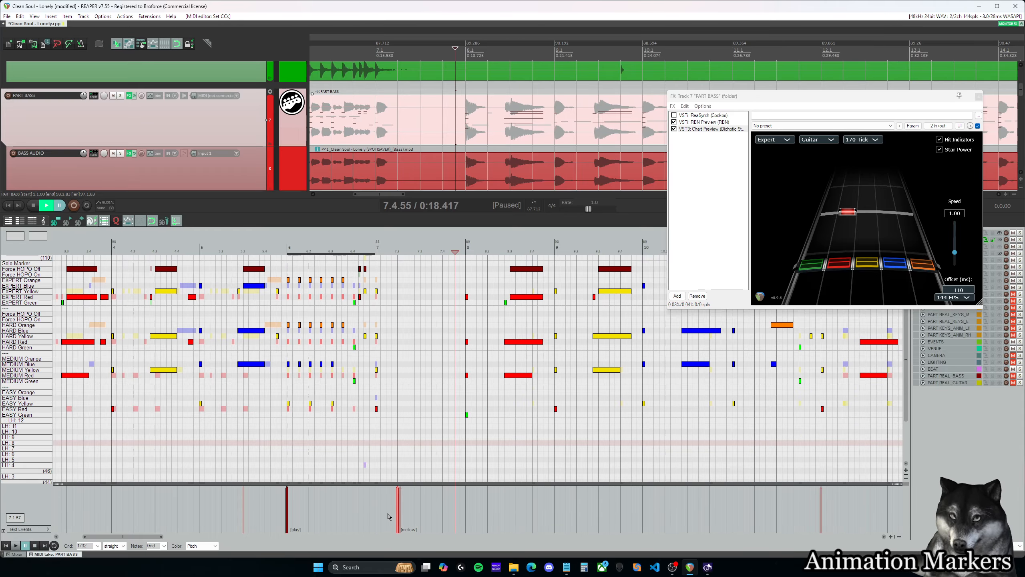
- Play the bass chart through measures 7 and 8 to check the new [mellow] placement
click(380, 444)
key(space)
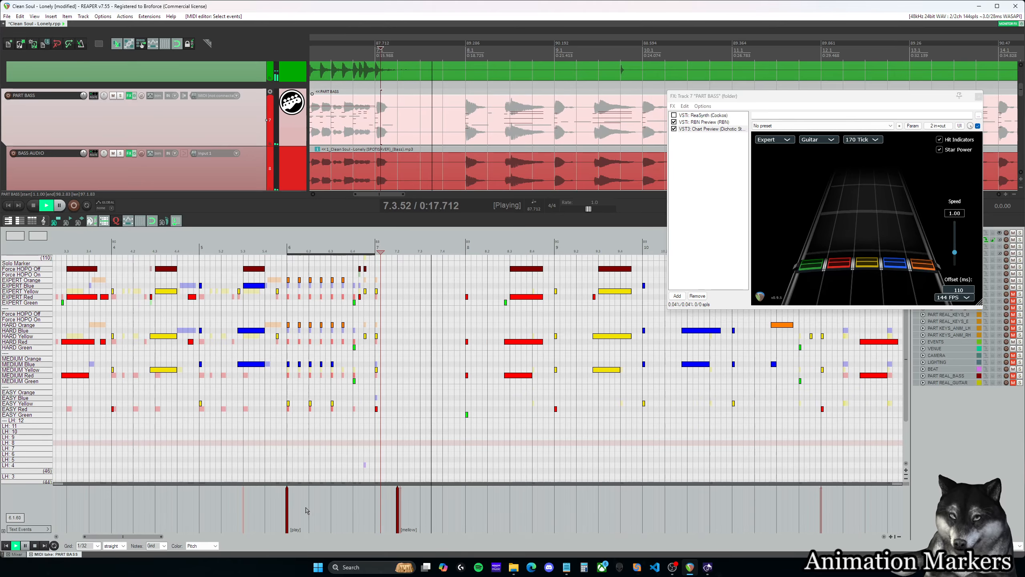
key(ctrl+space)
scroll(372, 497, down, 2)
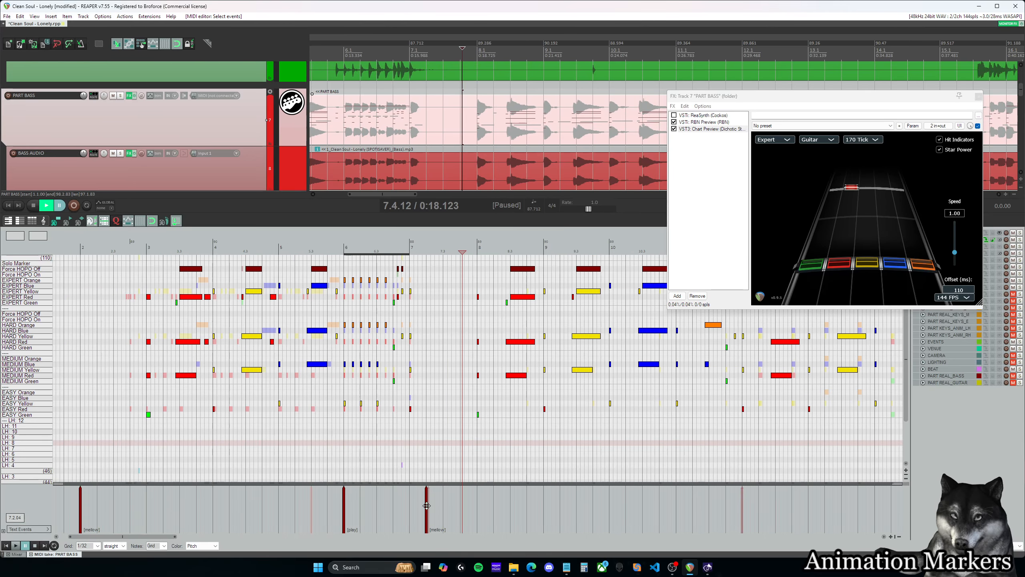
key(space)
scroll(471, 477, down, 4)
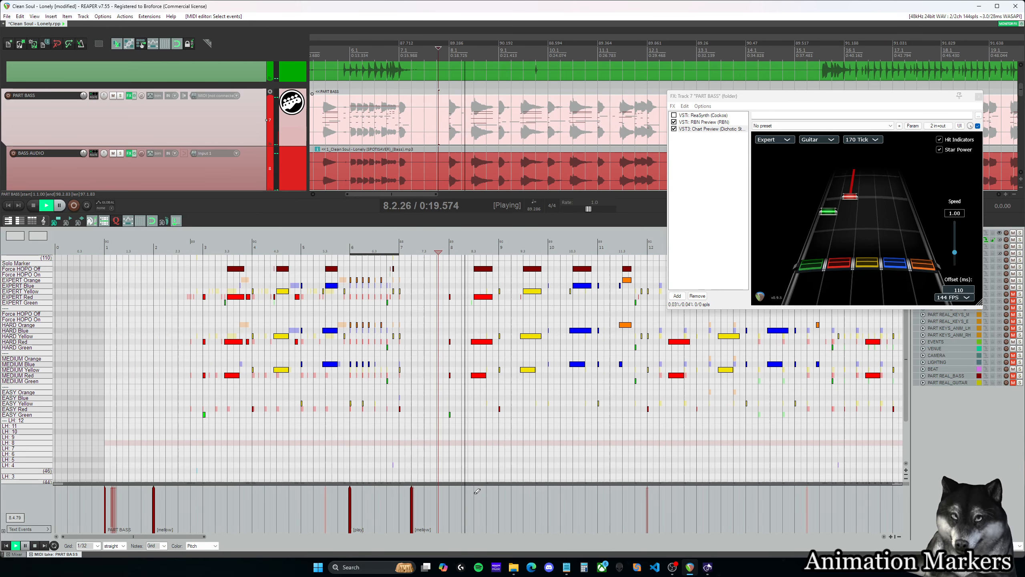
- Listen to the bass around measures 21 to 25 to check the [play] event, and look ahead to the [mellow] event near measure 56
drag(207, 537, 282, 537)
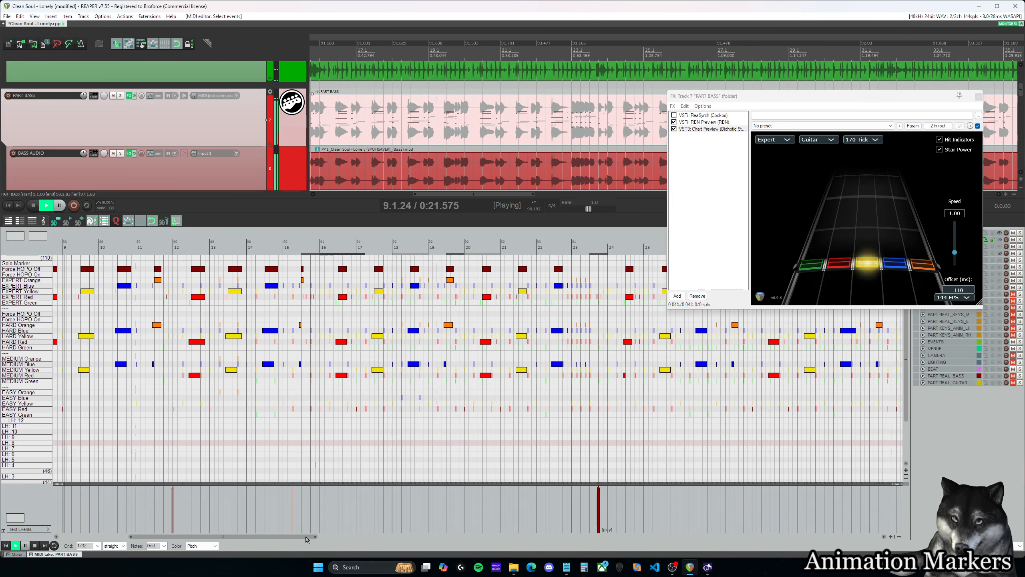
key(space)
click(378, 509)
key(space)
click(532, 507)
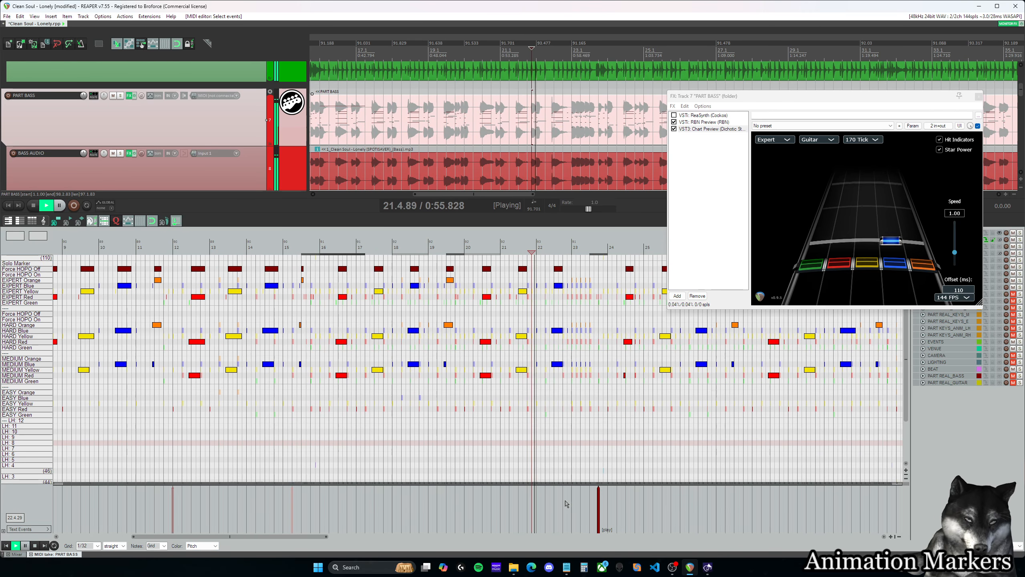
drag(314, 537, 358, 537)
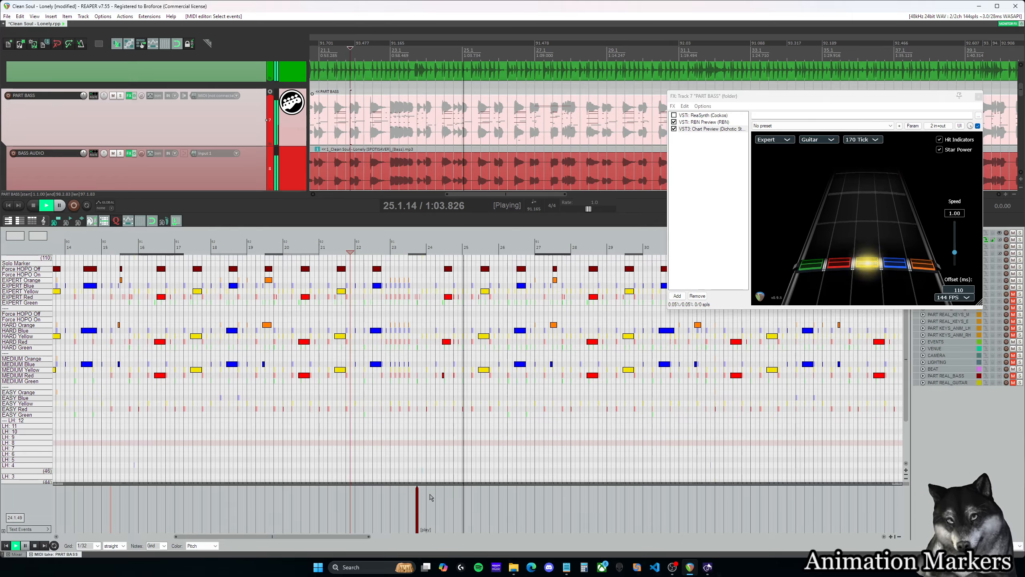
key(space)
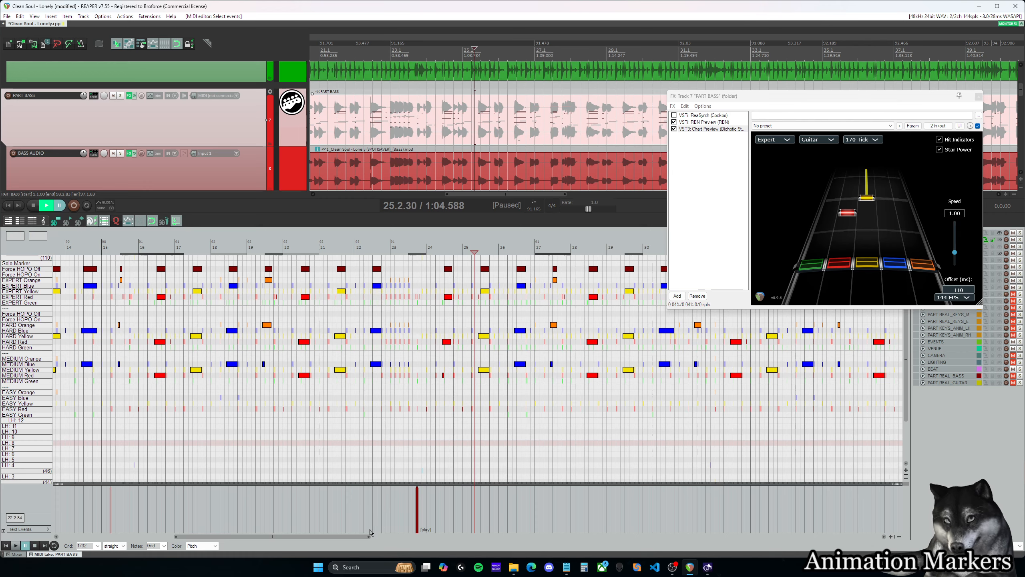
drag(370, 536, 585, 539)
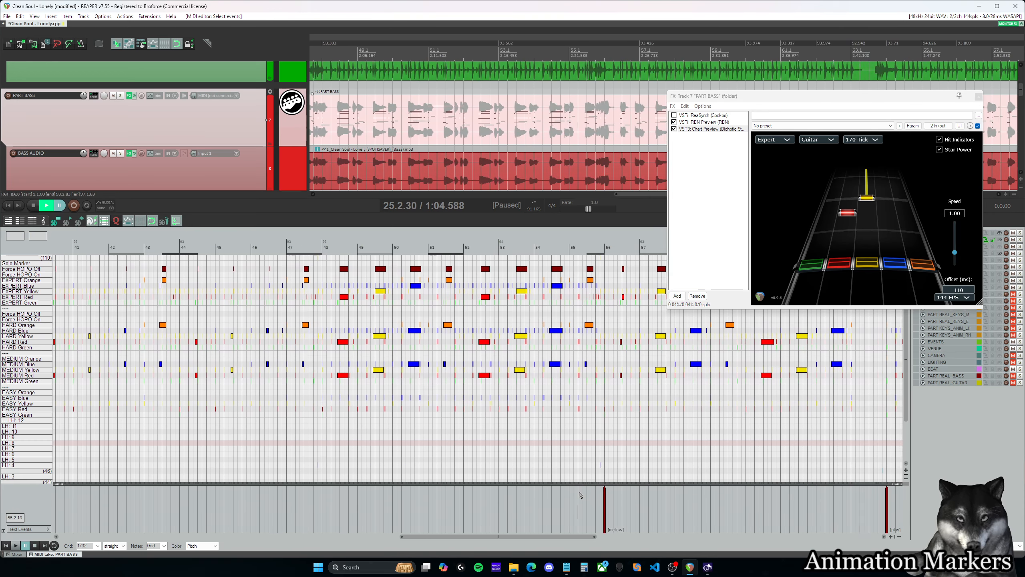
- Play the bass chart around the [mellow] event at measure 56 and the [play] event at measure 64 to check their placement
key(space)
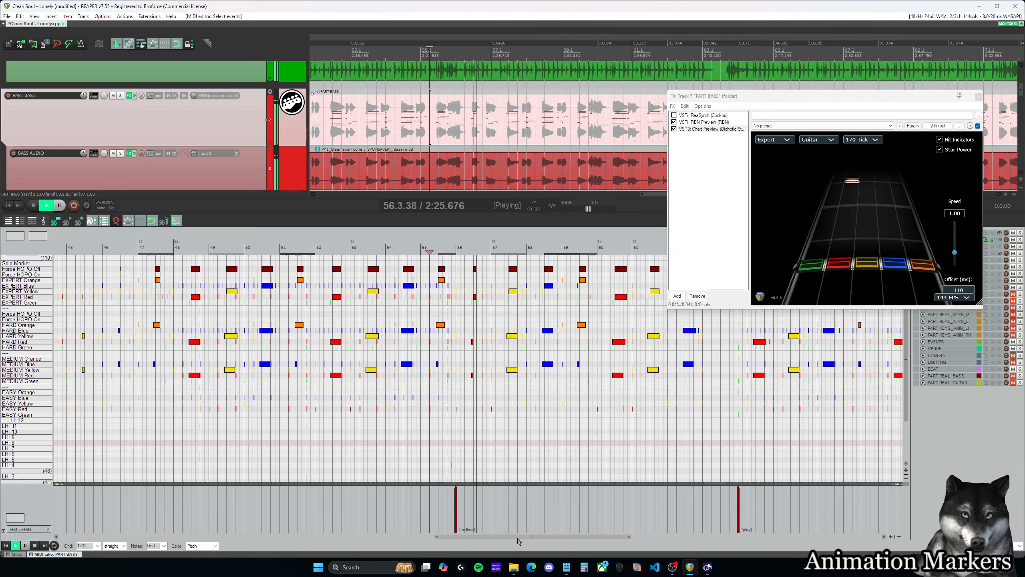
key(ctrl+space)
drag(517, 538, 600, 536)
click(508, 503)
key(space)
key(ctrl+space)
click(482, 503)
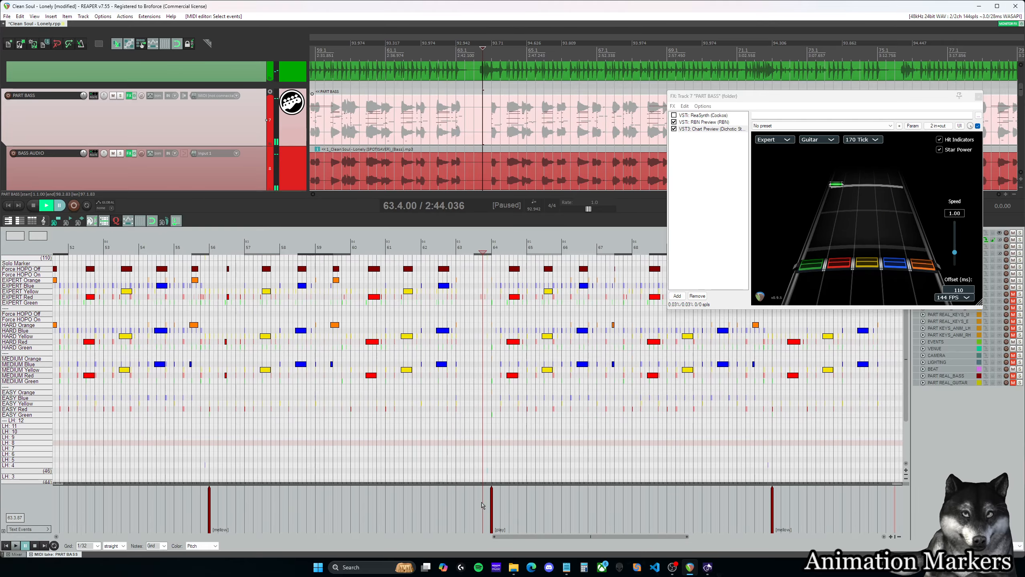
key(space)
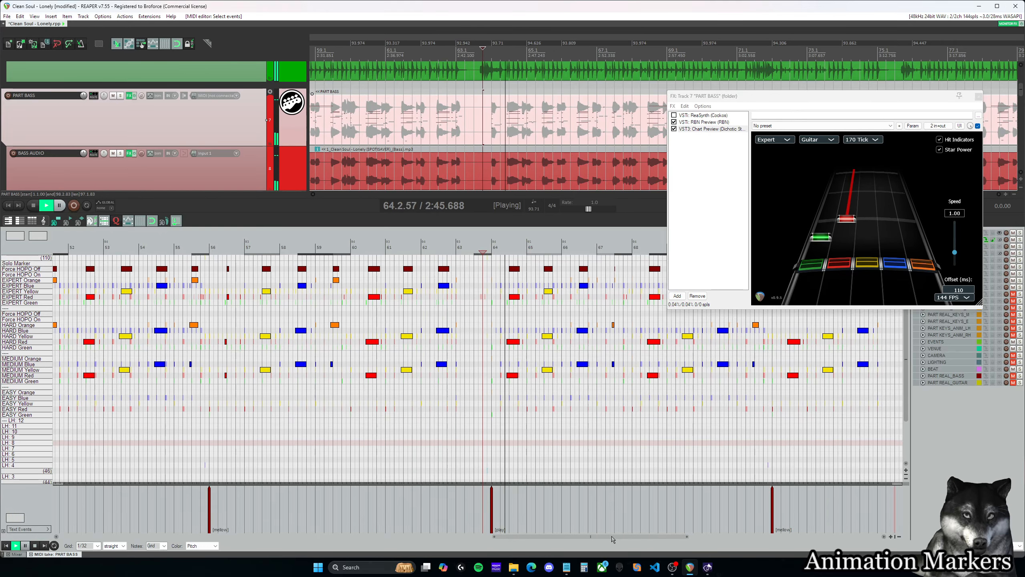
key(ctrl+space)
- Listen to the bass from just before the [mellow] event at measure 72 to check that marker's timing
drag(612, 537, 699, 541)
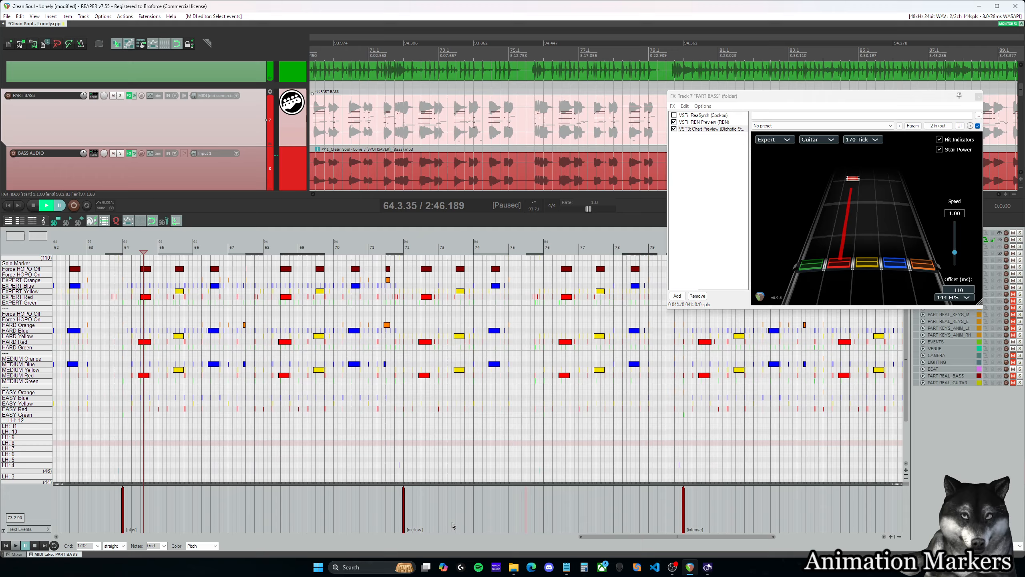
click(395, 504)
key(space)
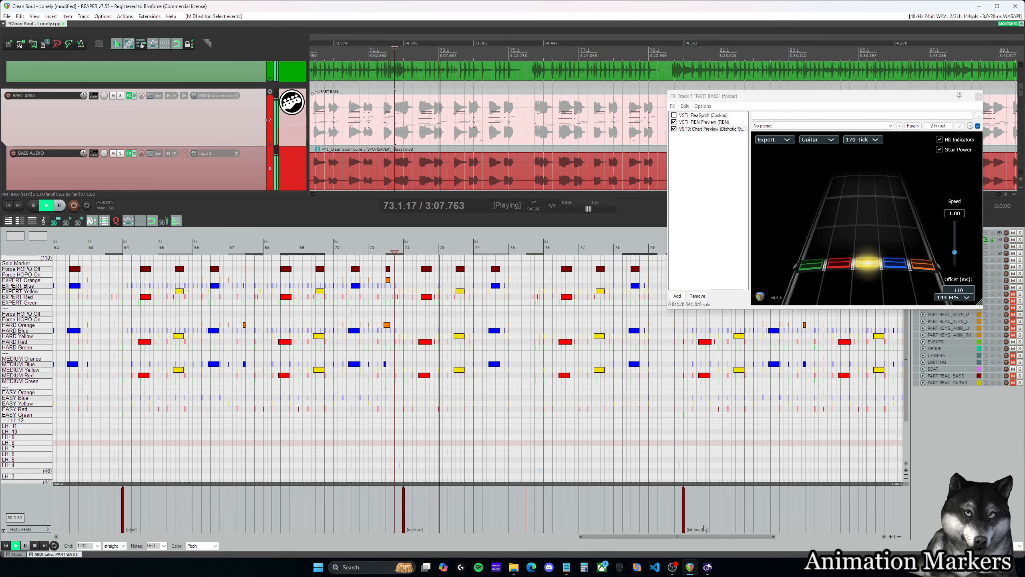
key(space)
- Play the bass from just before measure 80 and check the [intense] event's text and position, leaving the edit cursor at 80.1.00
drag(704, 537, 756, 538)
click(507, 498)
key(space)
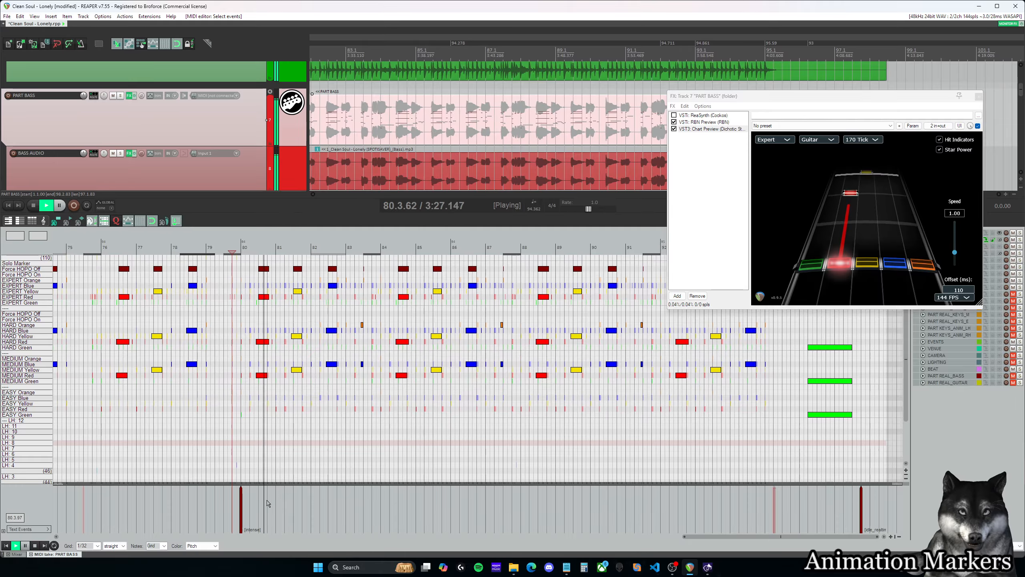
double_click(242, 503)
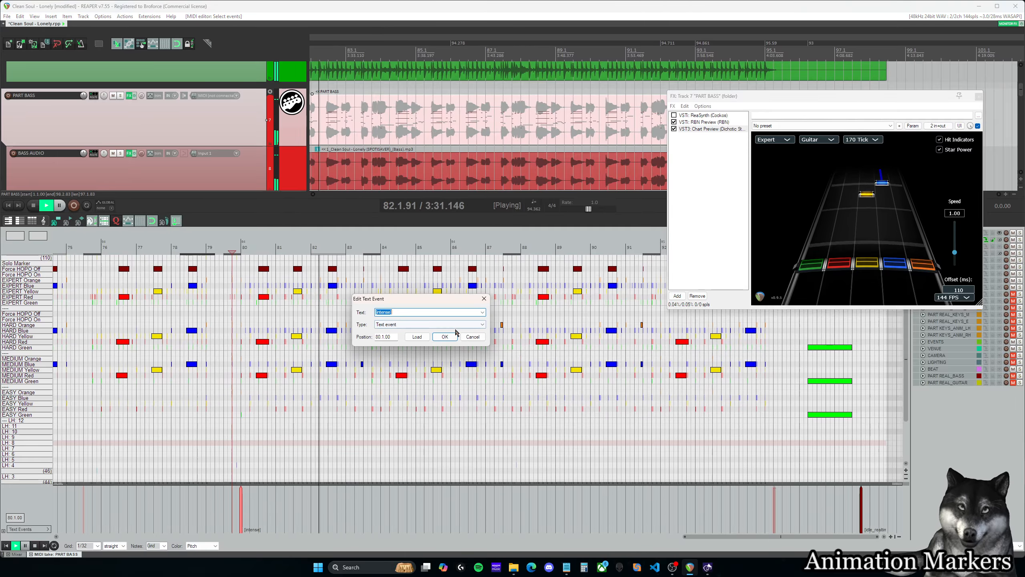
click(473, 338)
key(space)
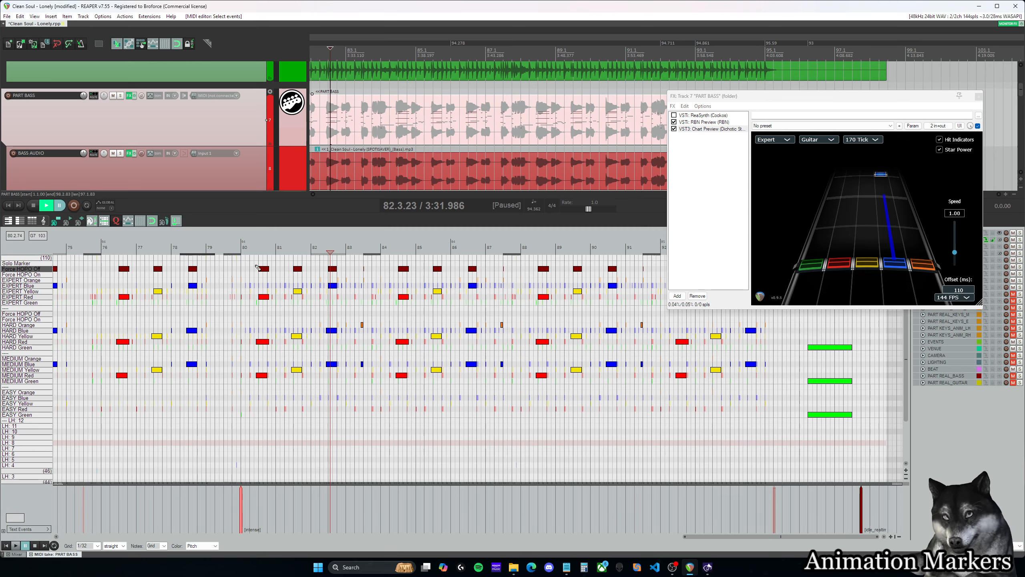
click(242, 248)
- Look over the bass chart's animation events and note lanes back to the opening measures, and glance at the PART GUITAR track for comparison
drag(687, 534, 786, 540)
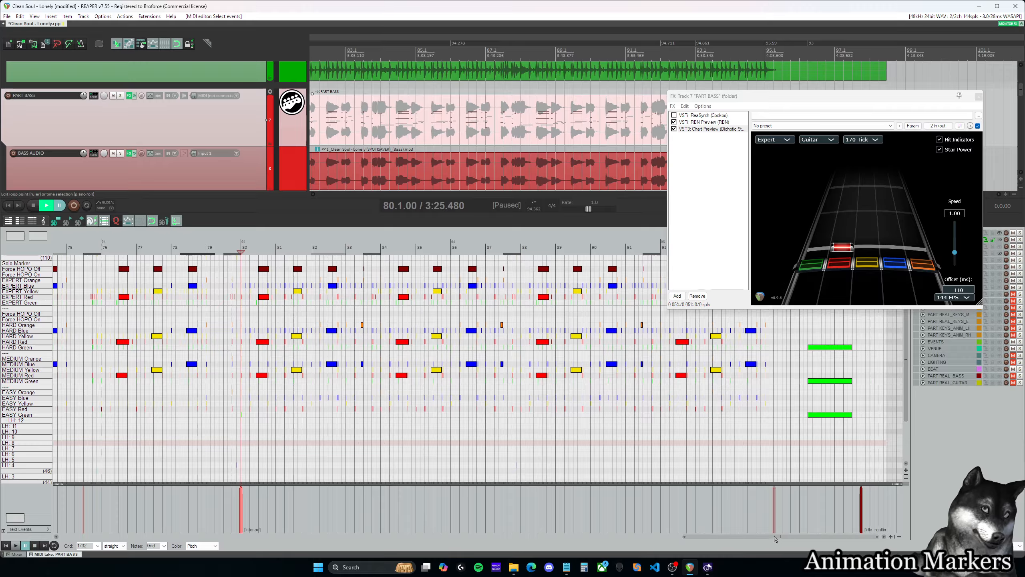
scroll(648, 419, down, 4)
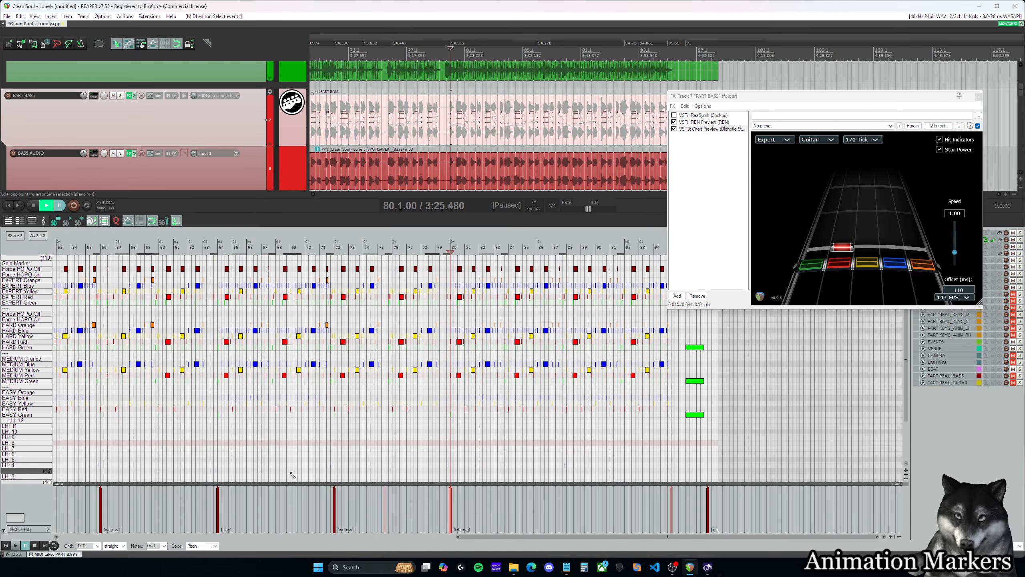
drag(678, 537, 87, 539)
scroll(85, 454, down, 6)
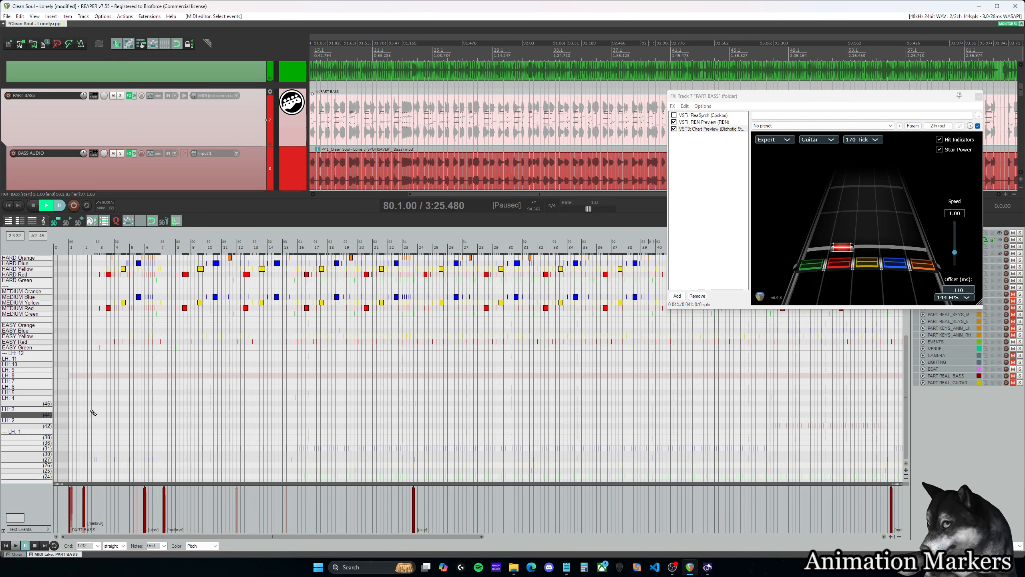
scroll(8, 380, up, 12)
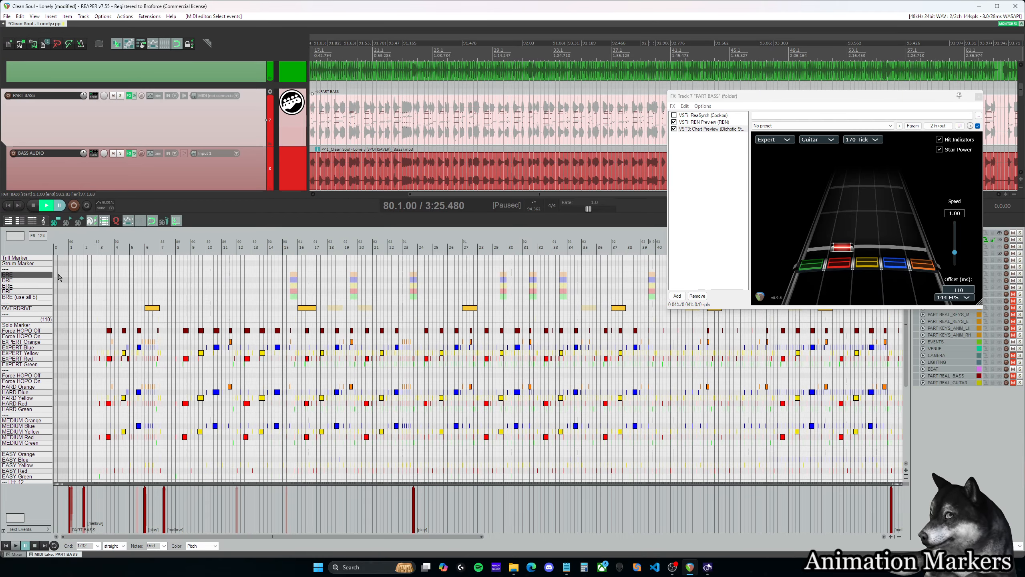
scroll(302, 316, down, 3)
scroll(216, 354, up, 4)
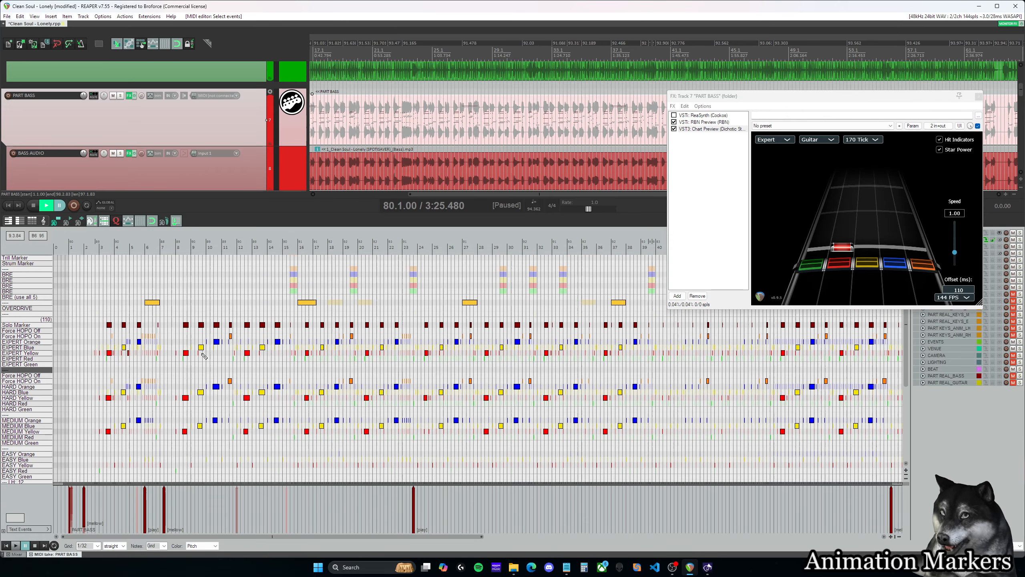
drag(388, 537, 275, 537)
scroll(424, 128, down, 2)
scroll(424, 129, down, 2)
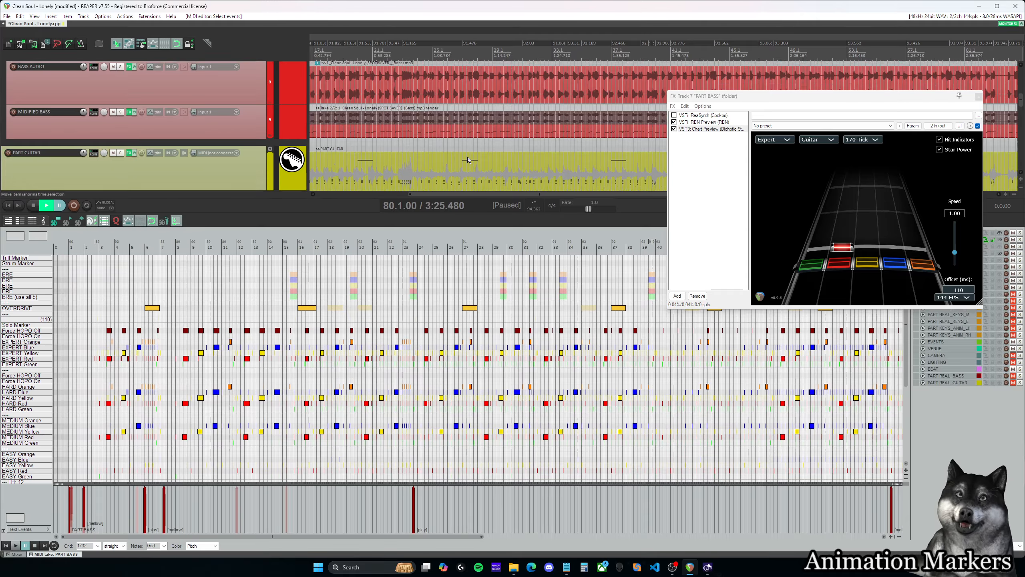
scroll(467, 156, up, 3)
mouse_move(465, 194)
mouse_down()
mouse_move(402, 193)
mouse_move(474, 195)
mouse_up()
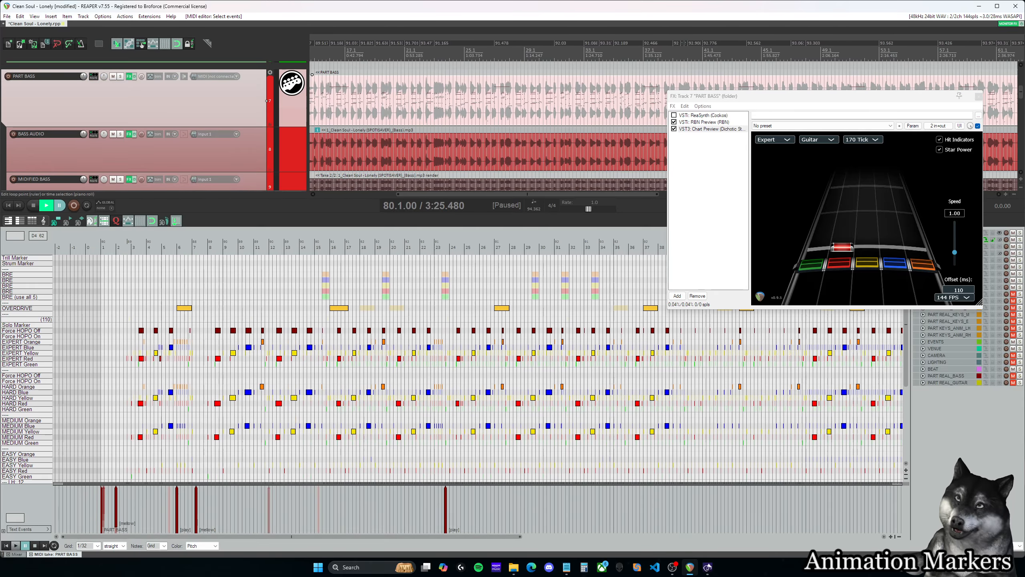
- Review the bass chart from the [intense] event at measure 80 to the closing [idle_realtime] event, and return to the song's start
key(alt+Tab)
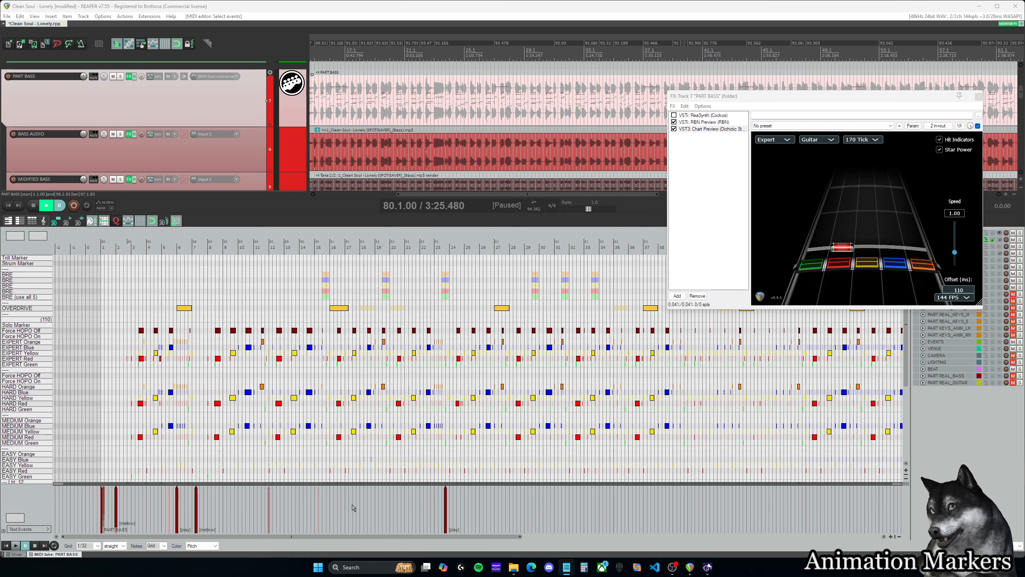
scroll(352, 508, up, 5)
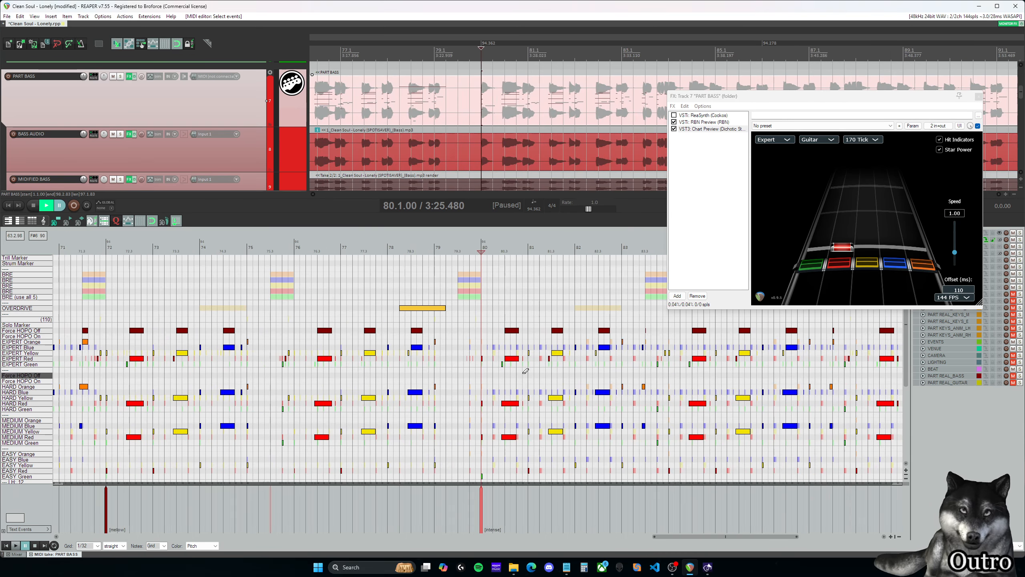
drag(684, 536, 710, 537)
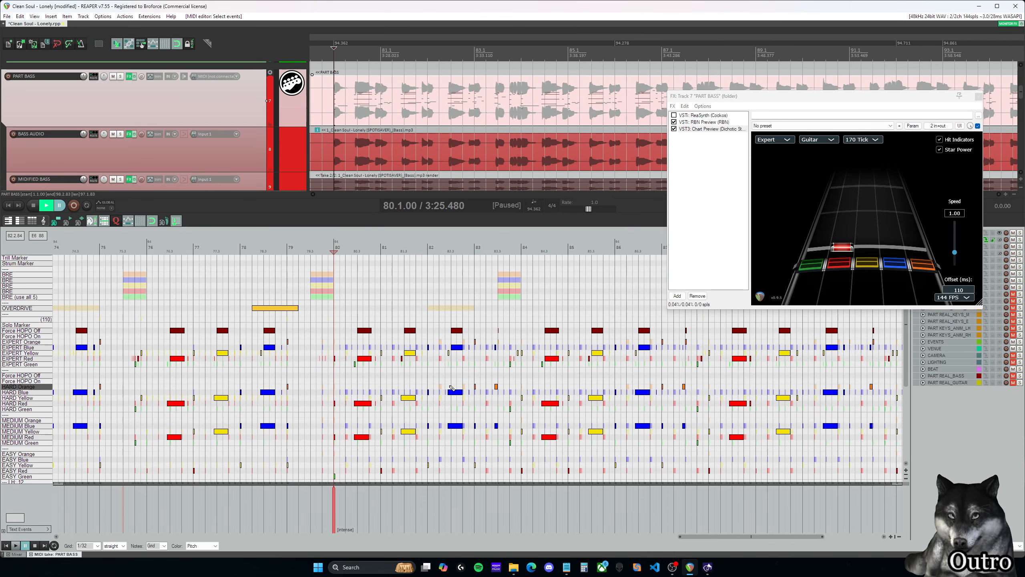
scroll(572, 347, down, 5)
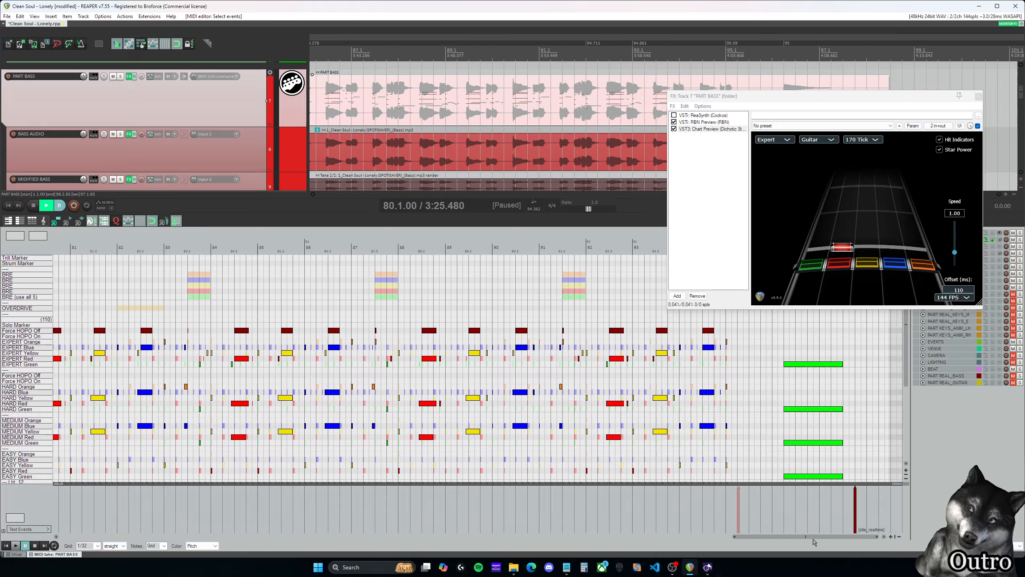
scroll(573, 348, down, 3)
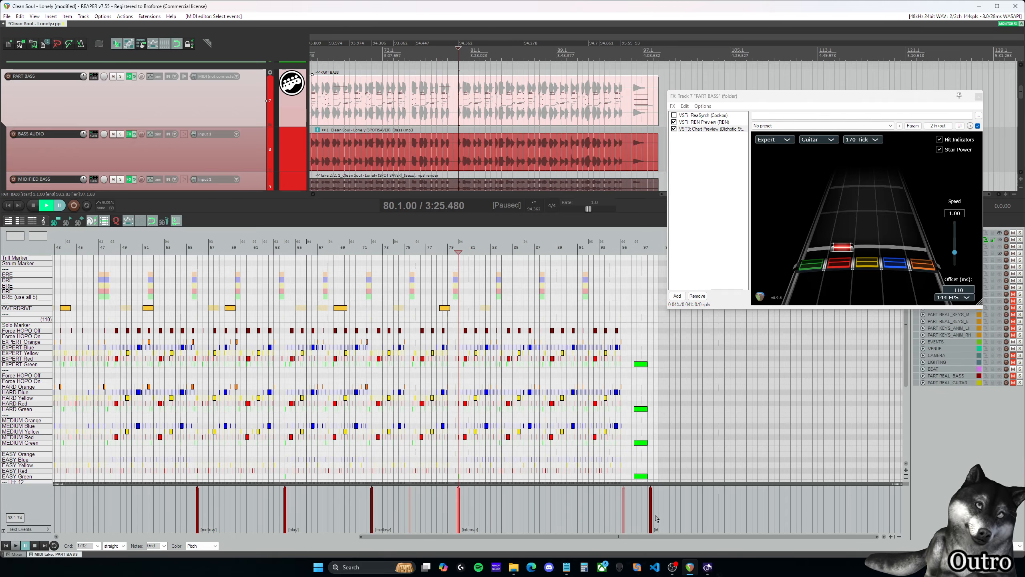
drag(647, 537, 284, 533)
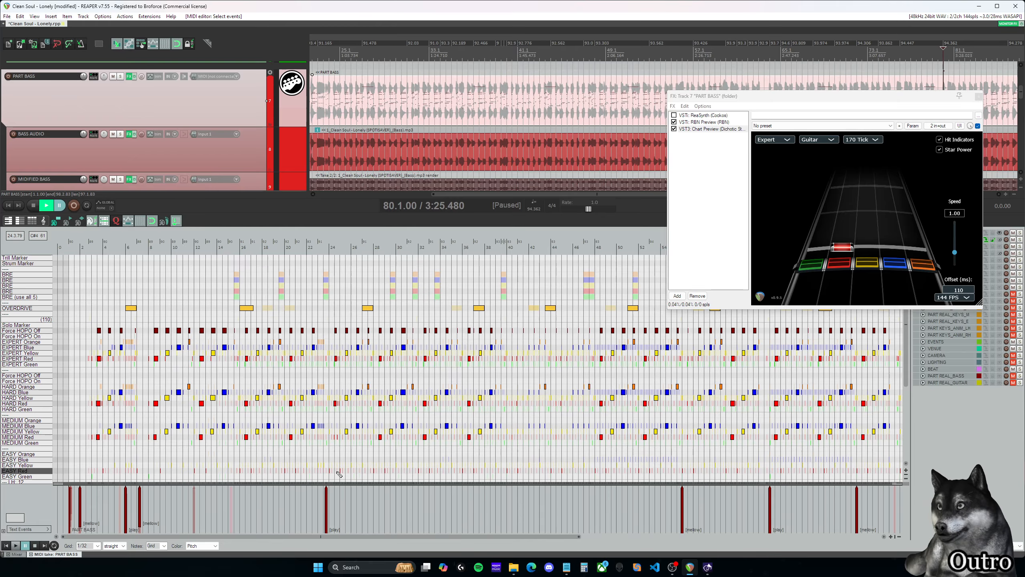
- Move the PART BASS FX window clear of the MIDI editor's track list
drag(861, 100, 711, 95)
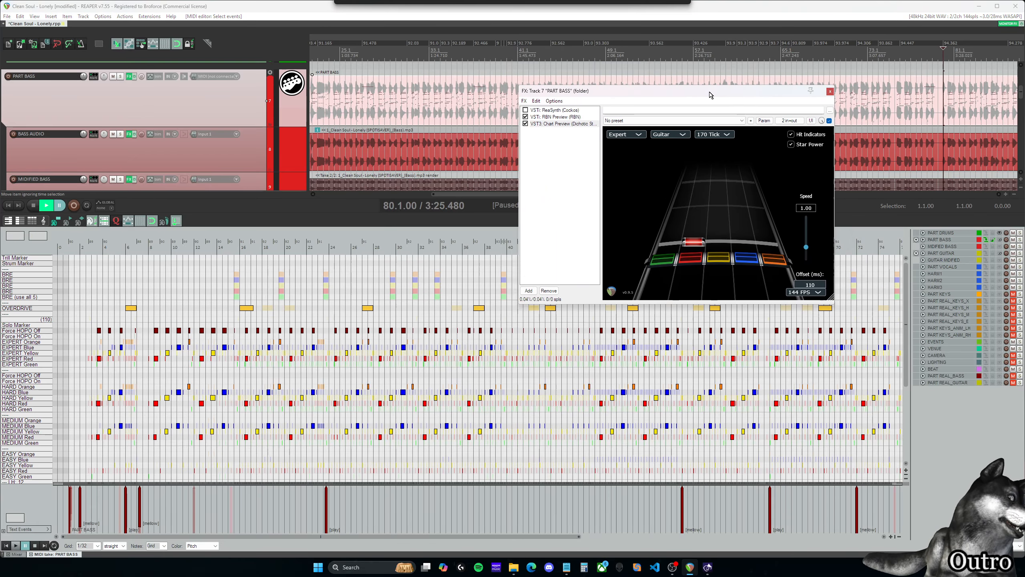